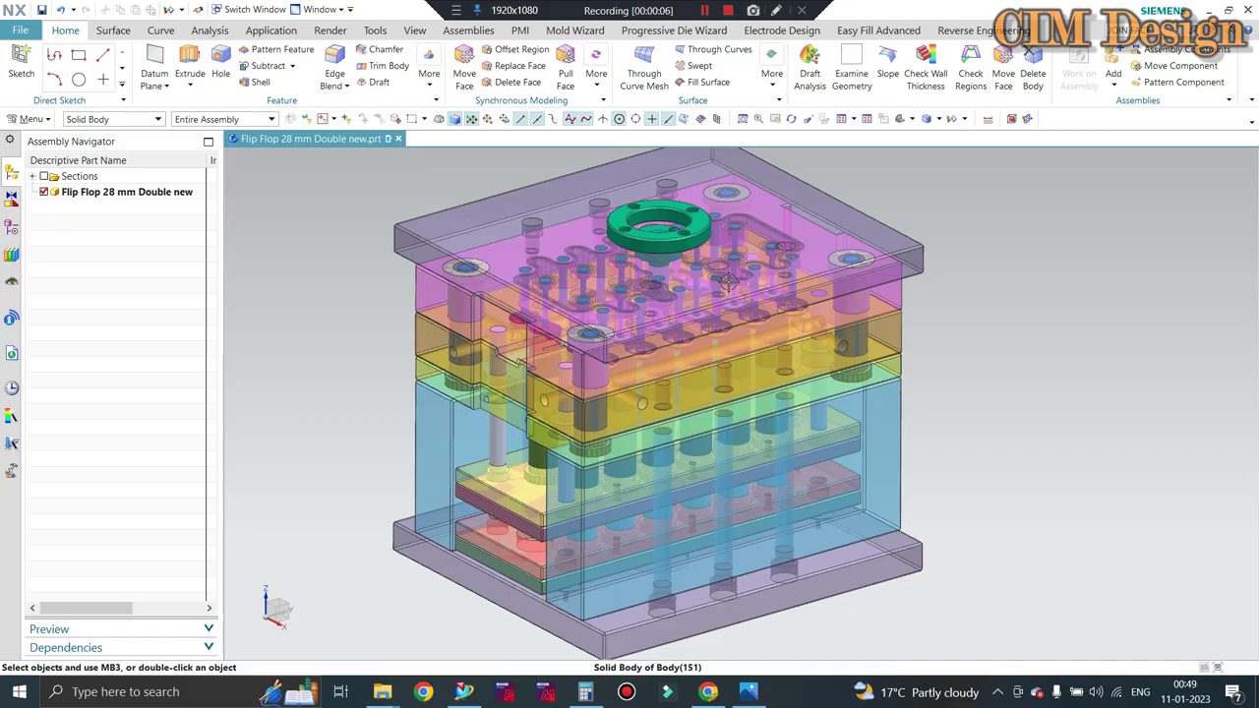
Zoom in and out and orbit slightly to inspect the mold assembly
{"action": "scroll", "coordinate": [758, 315], "scroll_direction": "up", "scroll_amount": 2}
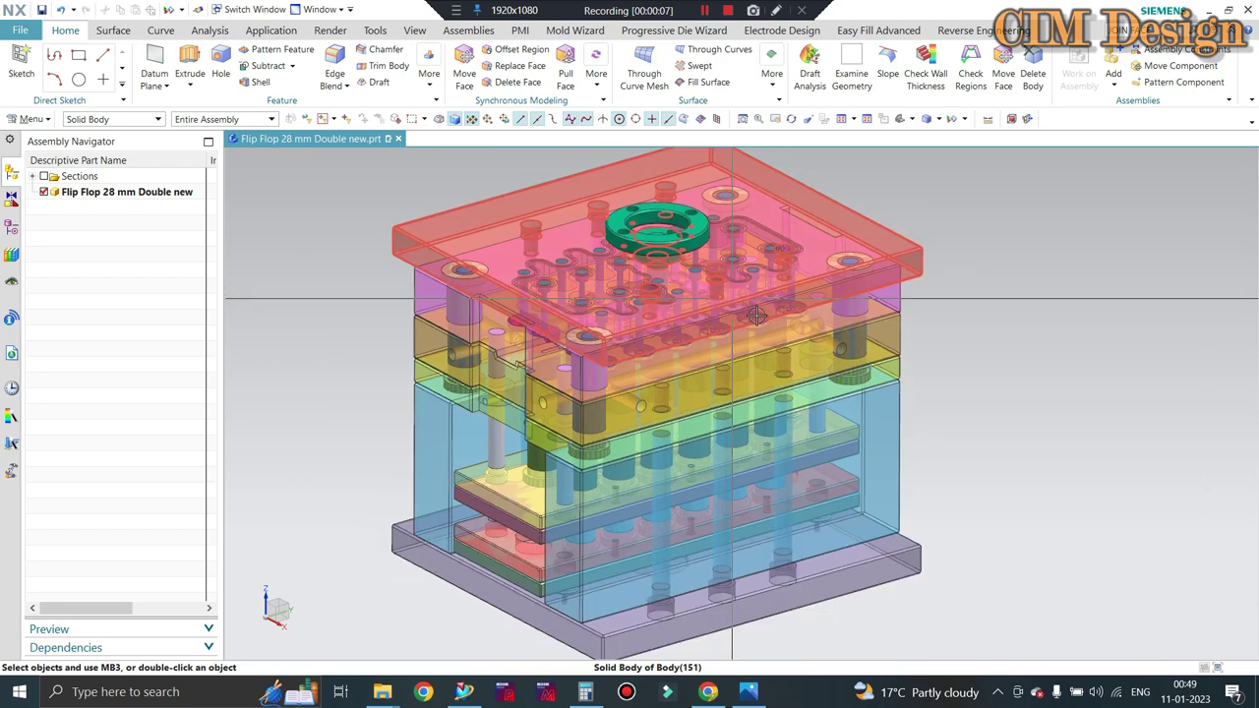
{"action": "scroll", "coordinate": [757, 315], "scroll_direction": "up", "scroll_amount": 2}
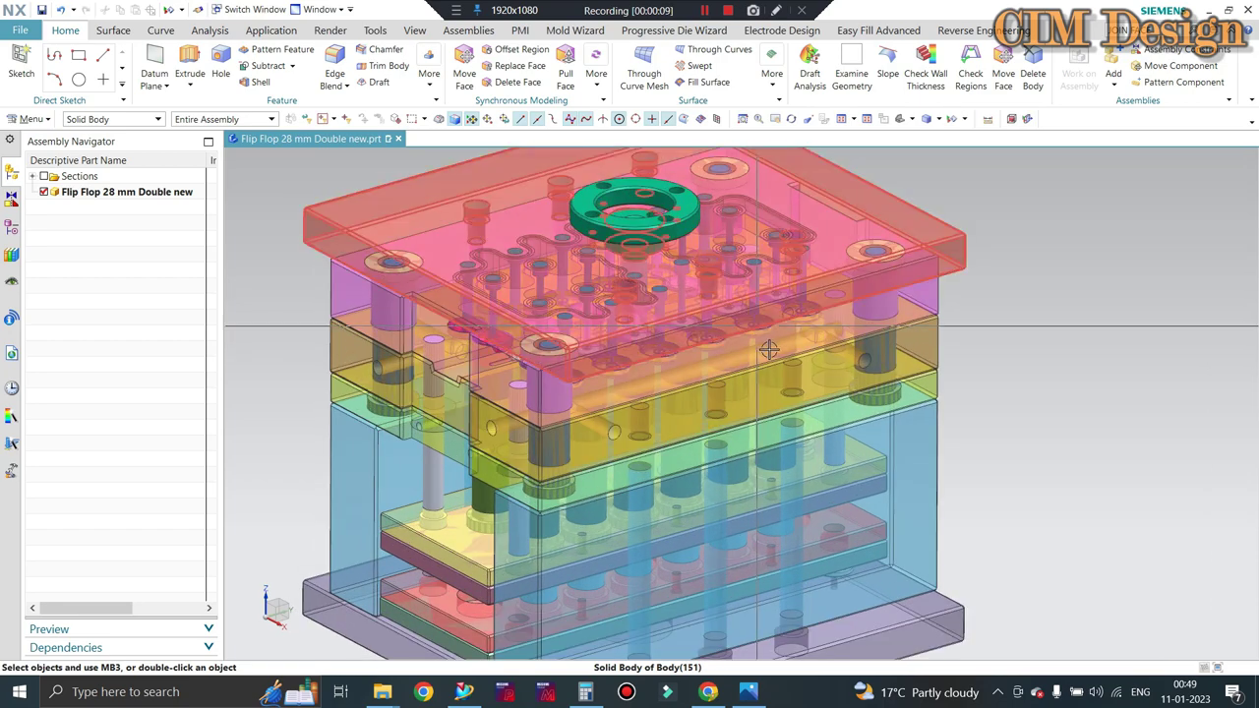
{"action": "scroll", "coordinate": [762, 342], "scroll_direction": "down", "scroll_amount": 2}
{"action": "scroll", "coordinate": [752, 332], "scroll_direction": "down", "scroll_amount": 1}
{"action": "scroll", "coordinate": [742, 323], "scroll_direction": "down", "scroll_amount": 1}
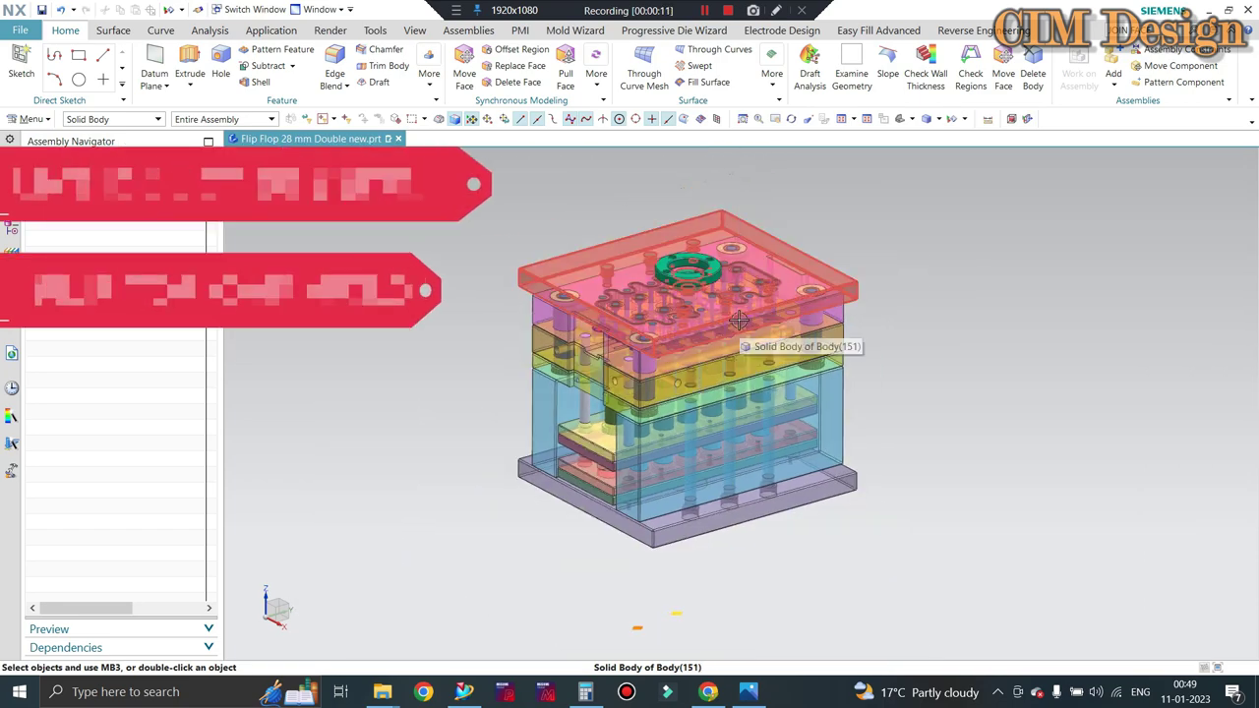
{"action": "scroll", "coordinate": [740, 319], "scroll_direction": "up", "scroll_amount": 2}
{"action": "scroll", "coordinate": [742, 323], "scroll_direction": "up", "scroll_amount": 1}
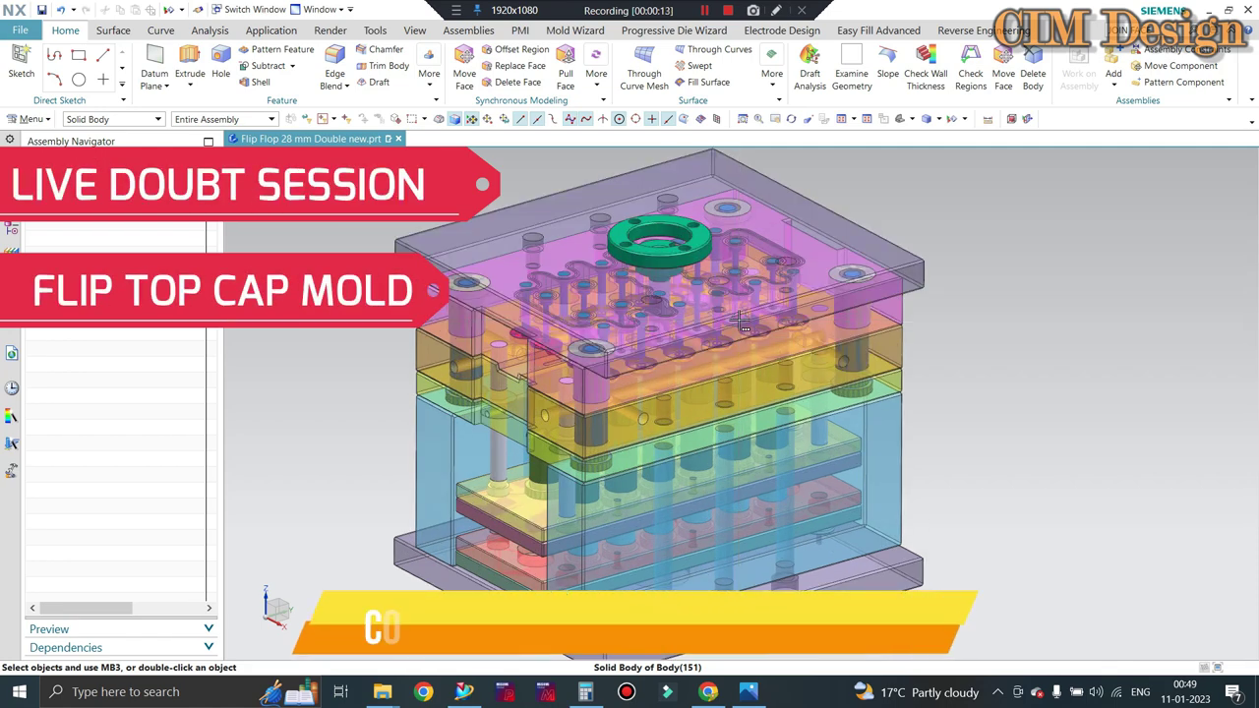
{"action": "middle_click_drag", "start_coordinate": [744, 325], "coordinate": [728, 319]}
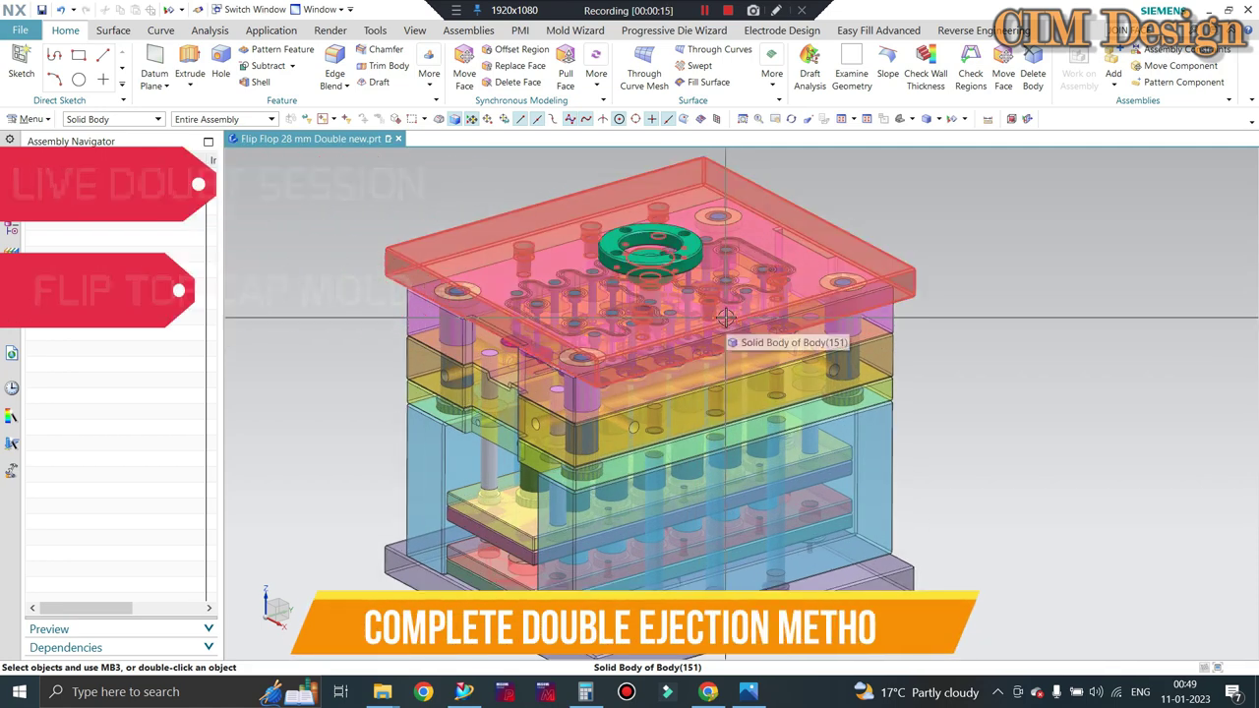
{"action": "scroll", "coordinate": [725, 317], "scroll_direction": "down", "scroll_amount": 2}
{"action": "scroll", "coordinate": [634, 342], "scroll_direction": "up", "scroll_amount": 2}
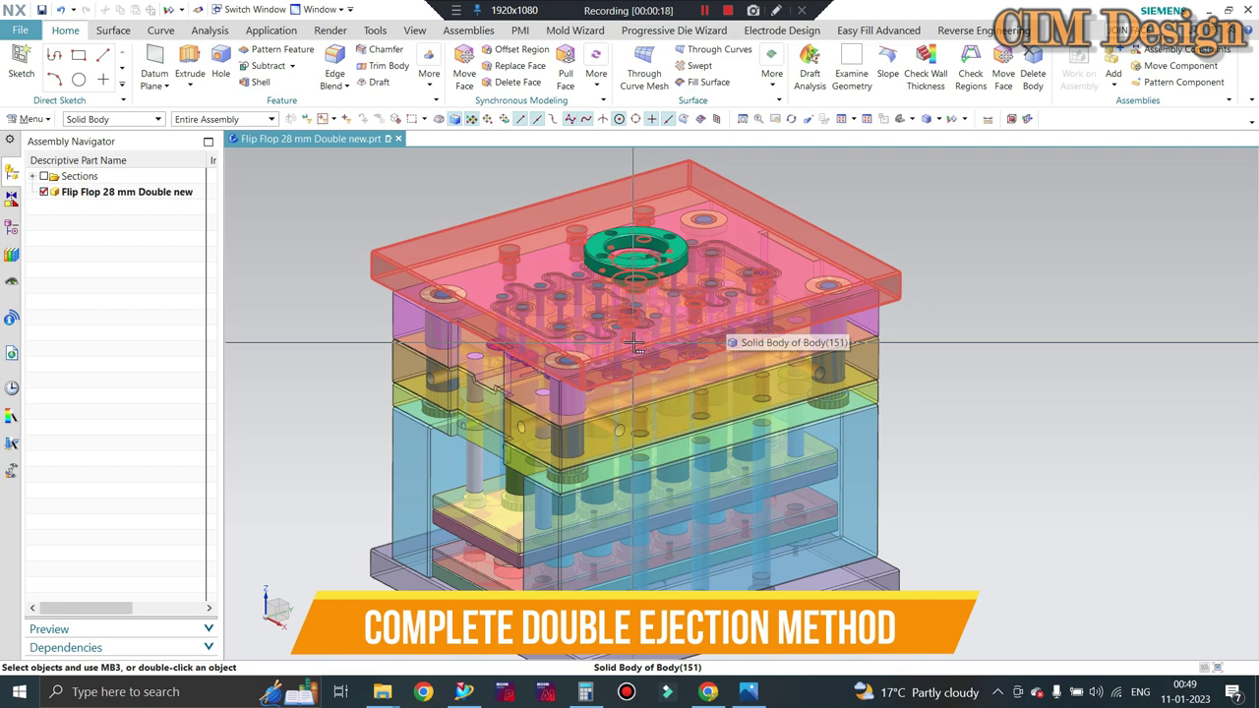
{"action": "scroll", "coordinate": [634, 342], "scroll_direction": "down", "scroll_amount": 1}
{"action": "scroll", "coordinate": [651, 366], "scroll_direction": "up", "scroll_amount": 1}
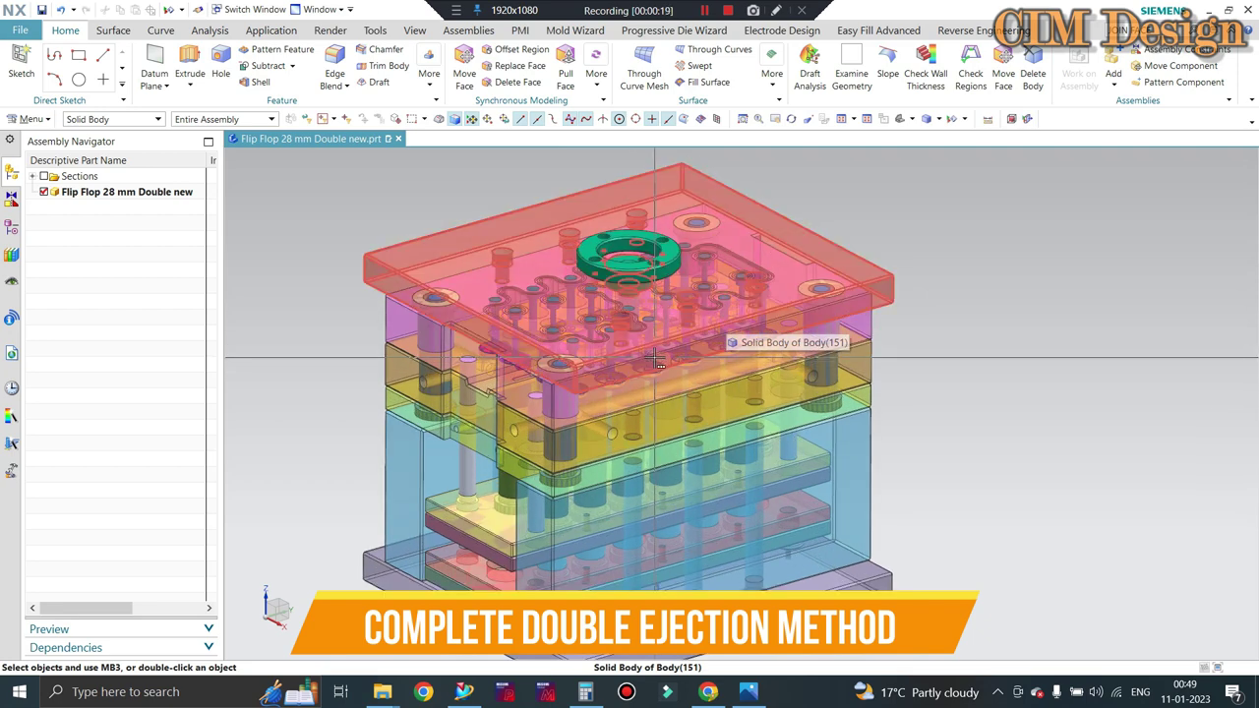
{"action": "scroll", "coordinate": [649, 360], "scroll_direction": "down", "scroll_amount": 1}
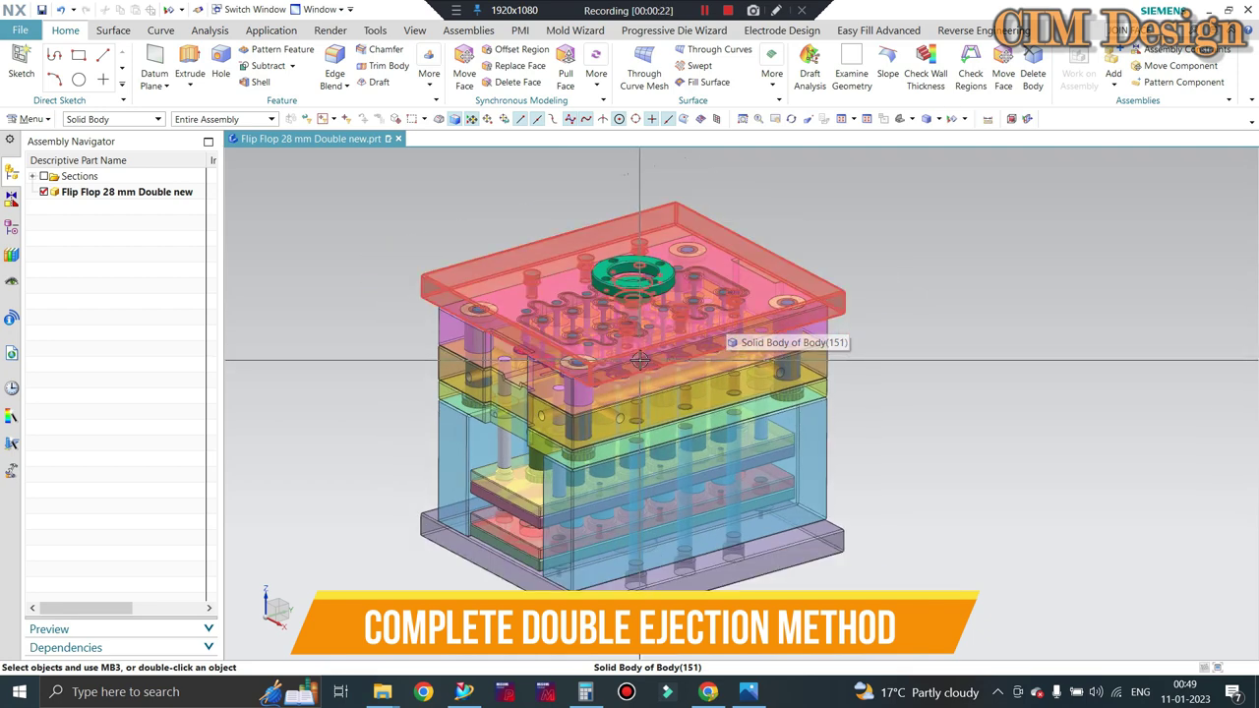
{"action": "scroll", "coordinate": [640, 360], "scroll_direction": "up", "scroll_amount": 1}
{"action": "scroll", "coordinate": [620, 356], "scroll_direction": "up", "scroll_amount": 1}
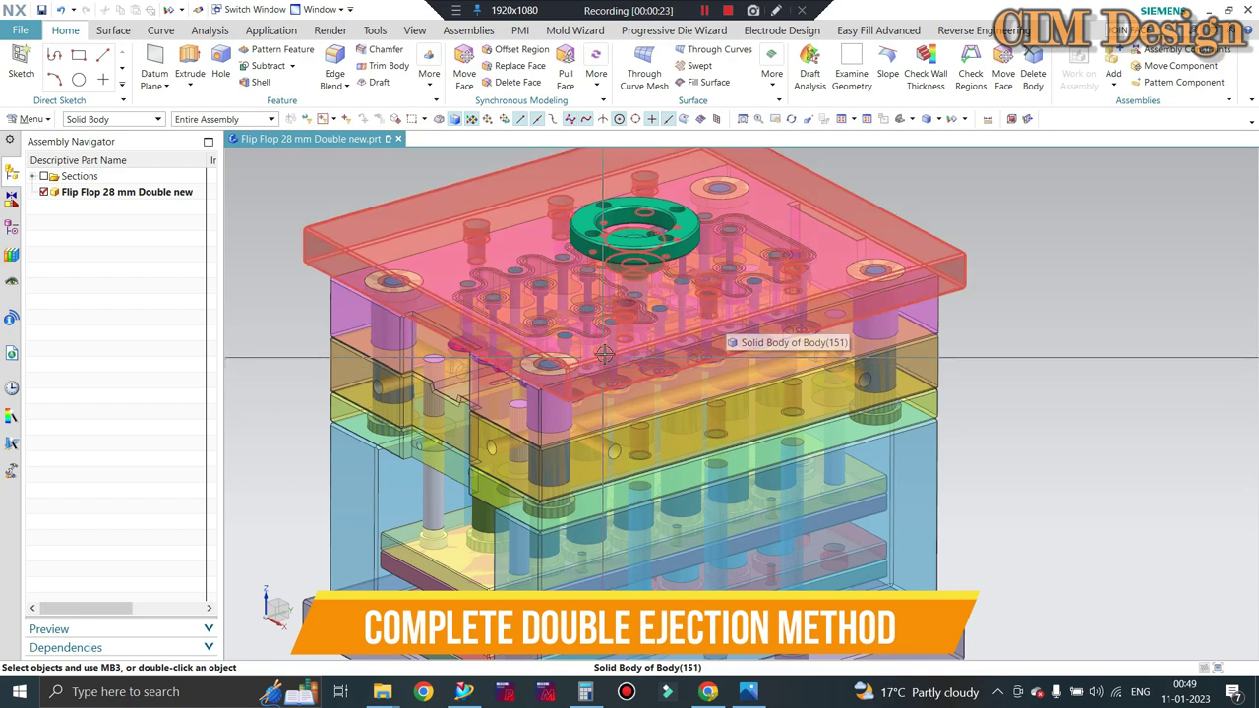
{"action": "scroll", "coordinate": [649, 315], "scroll_direction": "down", "scroll_amount": 1}
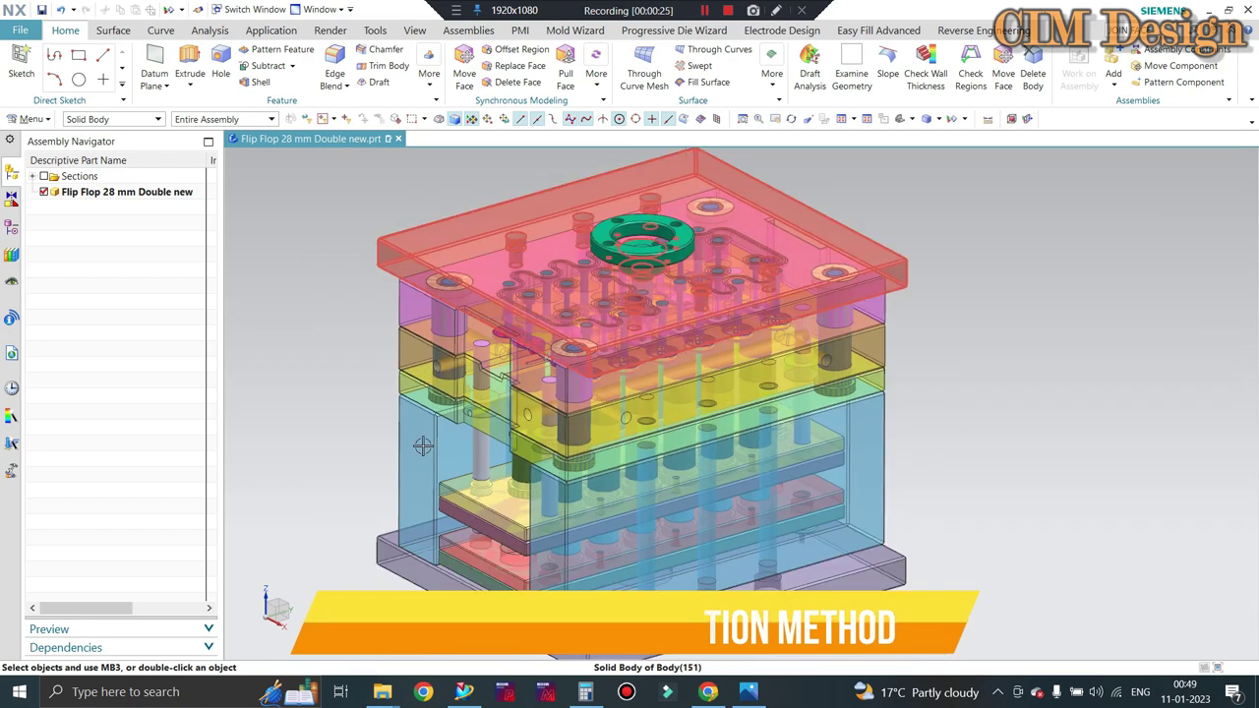
{"action": "scroll", "coordinate": [422, 446], "scroll_direction": "up", "scroll_amount": 1}
{"action": "scroll", "coordinate": [648, 368], "scroll_direction": "up", "scroll_amount": 1}
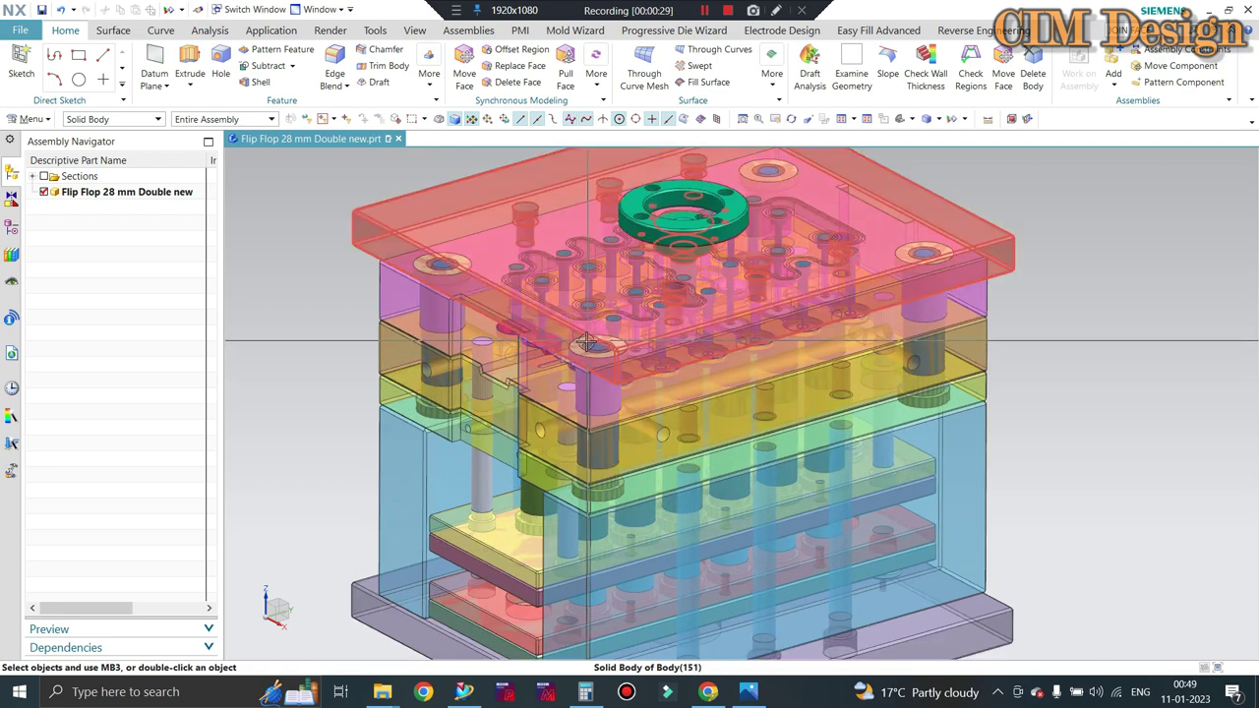
{"action": "scroll", "coordinate": [586, 341], "scroll_direction": "down", "scroll_amount": 1}
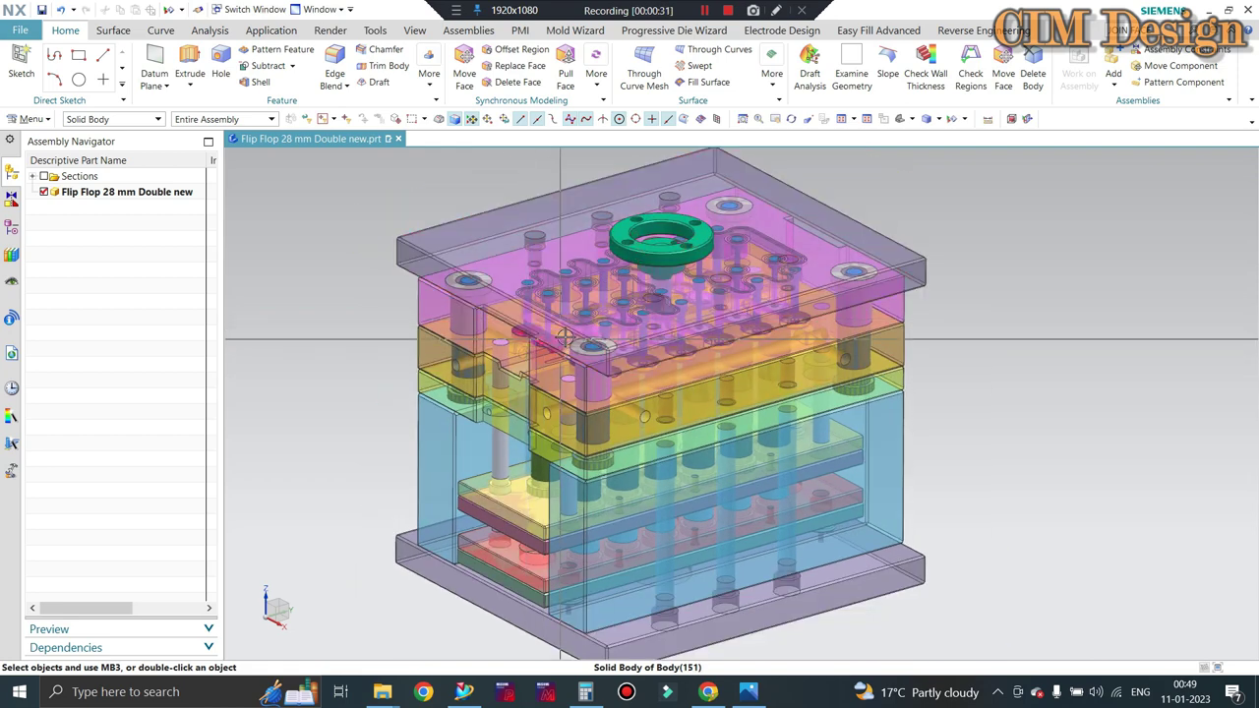
{"action": "scroll", "coordinate": [706, 259], "scroll_direction": "up", "scroll_amount": 1}
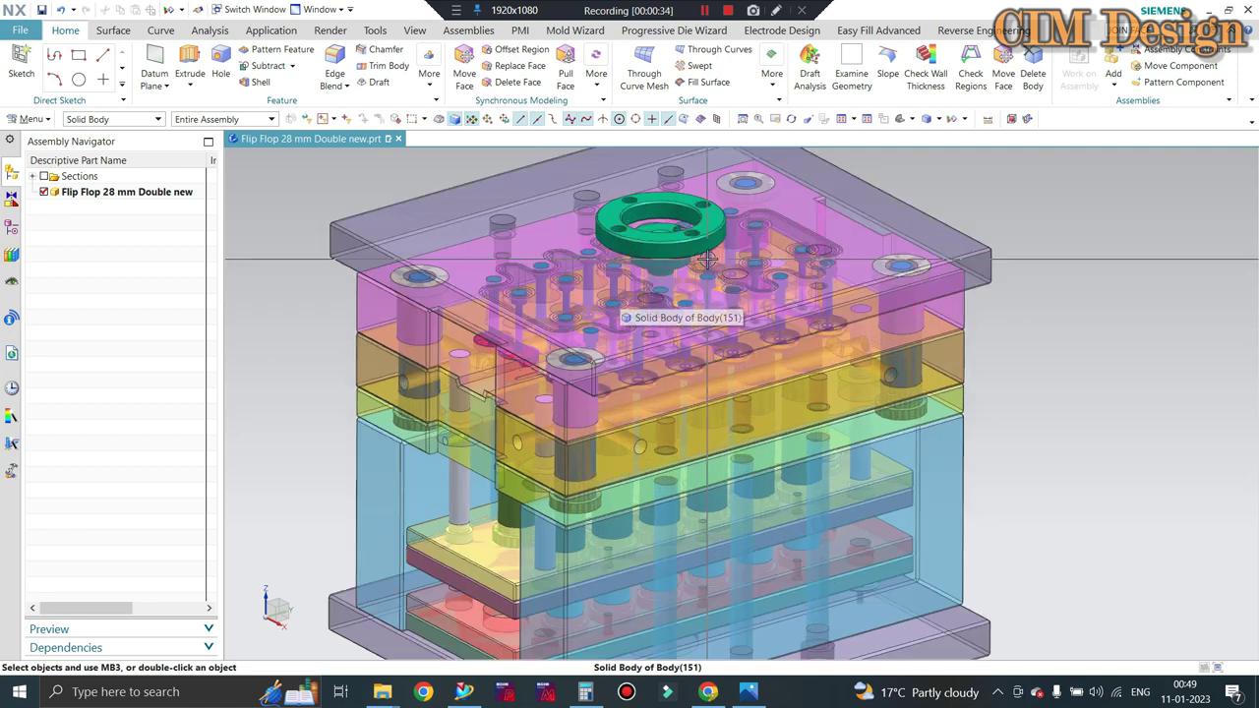
{"action": "scroll", "coordinate": [706, 259], "scroll_direction": "down", "scroll_amount": 1}
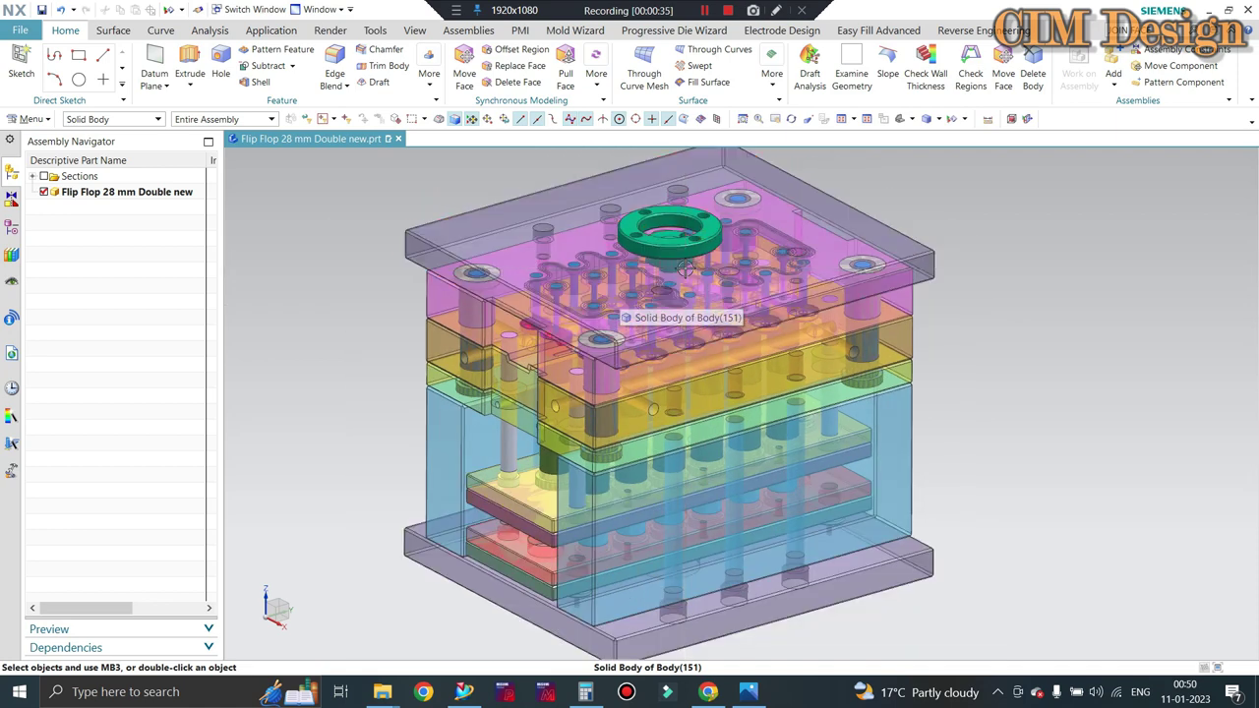
{"action": "scroll", "coordinate": [668, 275], "scroll_direction": "up", "scroll_amount": 1}
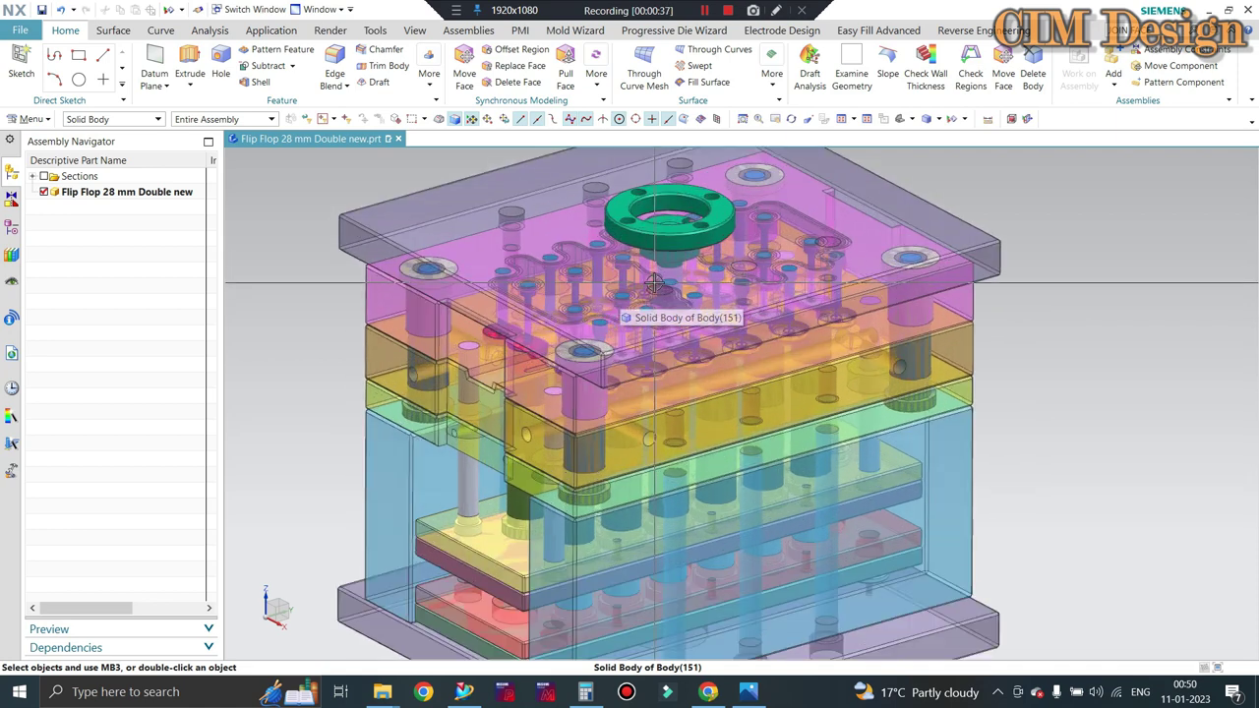
{"action": "scroll", "coordinate": [654, 285], "scroll_direction": "up", "scroll_amount": 1}
{"action": "scroll", "coordinate": [550, 270], "scroll_direction": "down", "scroll_amount": 1}
{"action": "scroll", "coordinate": [457, 261], "scroll_direction": "up", "scroll_amount": 1}
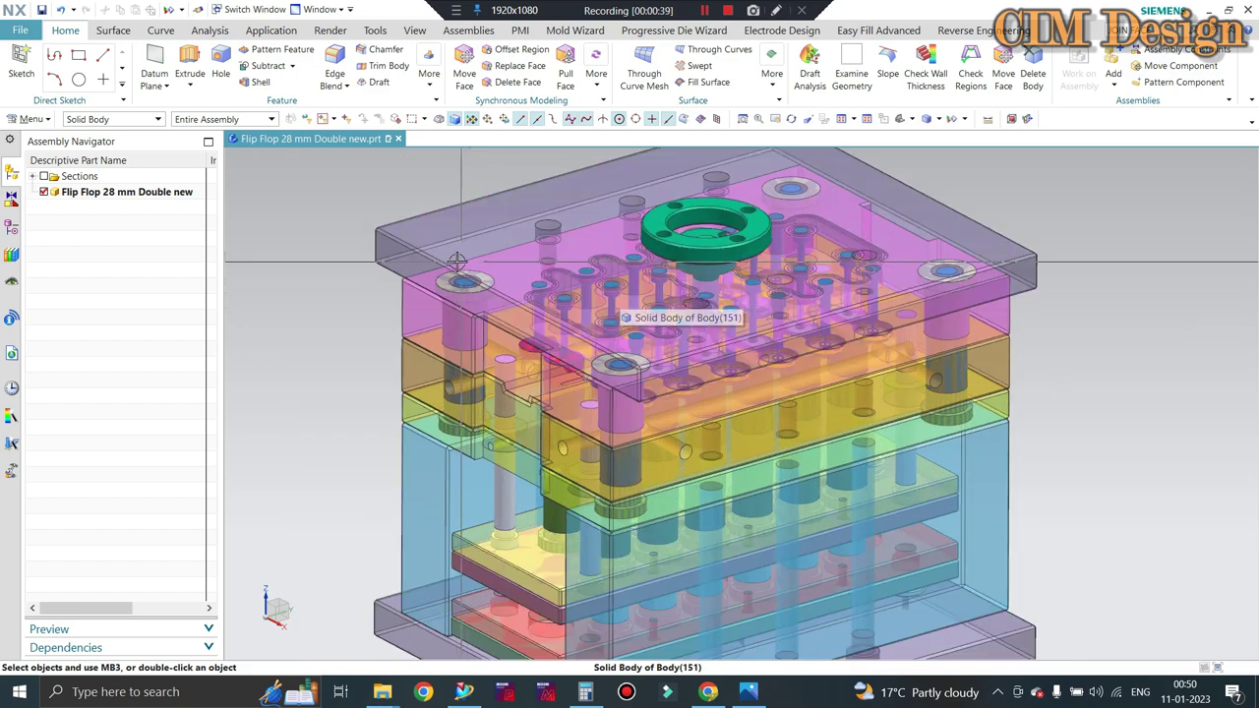
{"action": "scroll", "coordinate": [512, 275], "scroll_direction": "up", "scroll_amount": 1}
{"action": "scroll", "coordinate": [590, 295], "scroll_direction": "up", "scroll_amount": 1}
{"action": "scroll", "coordinate": [669, 312], "scroll_direction": "up", "scroll_amount": 1}
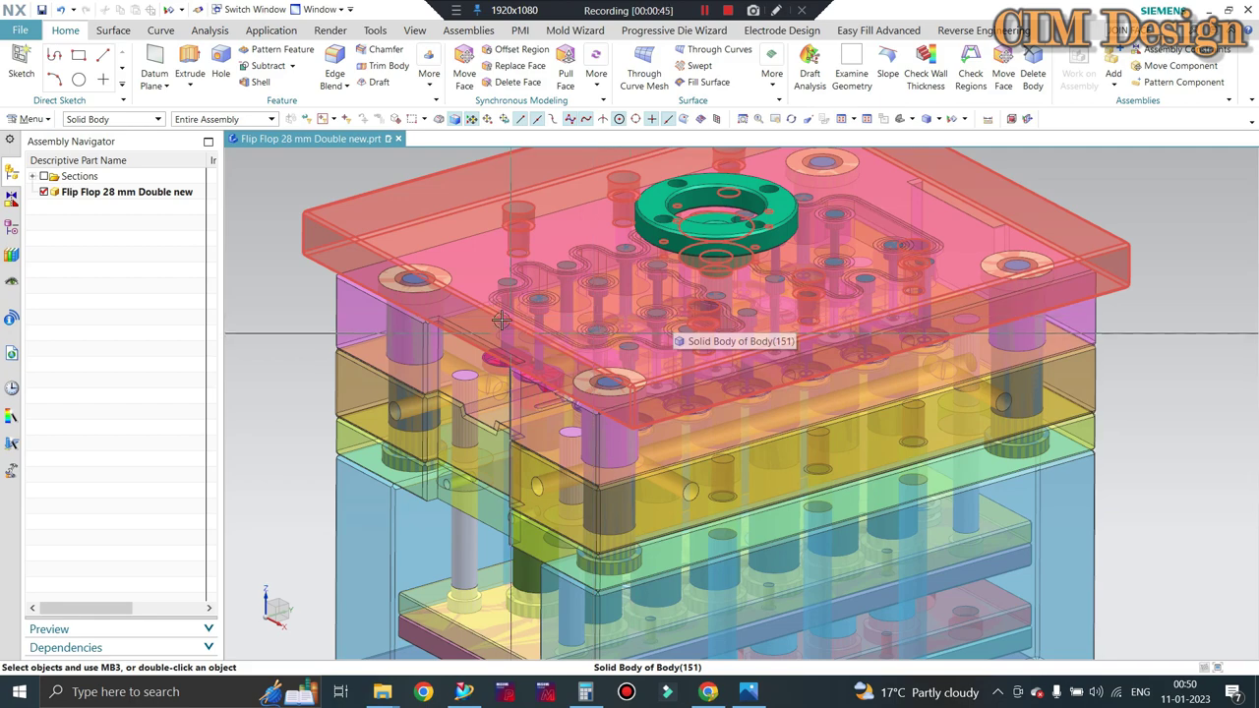
{"action": "scroll", "coordinate": [511, 344], "scroll_direction": "down", "scroll_amount": 2}
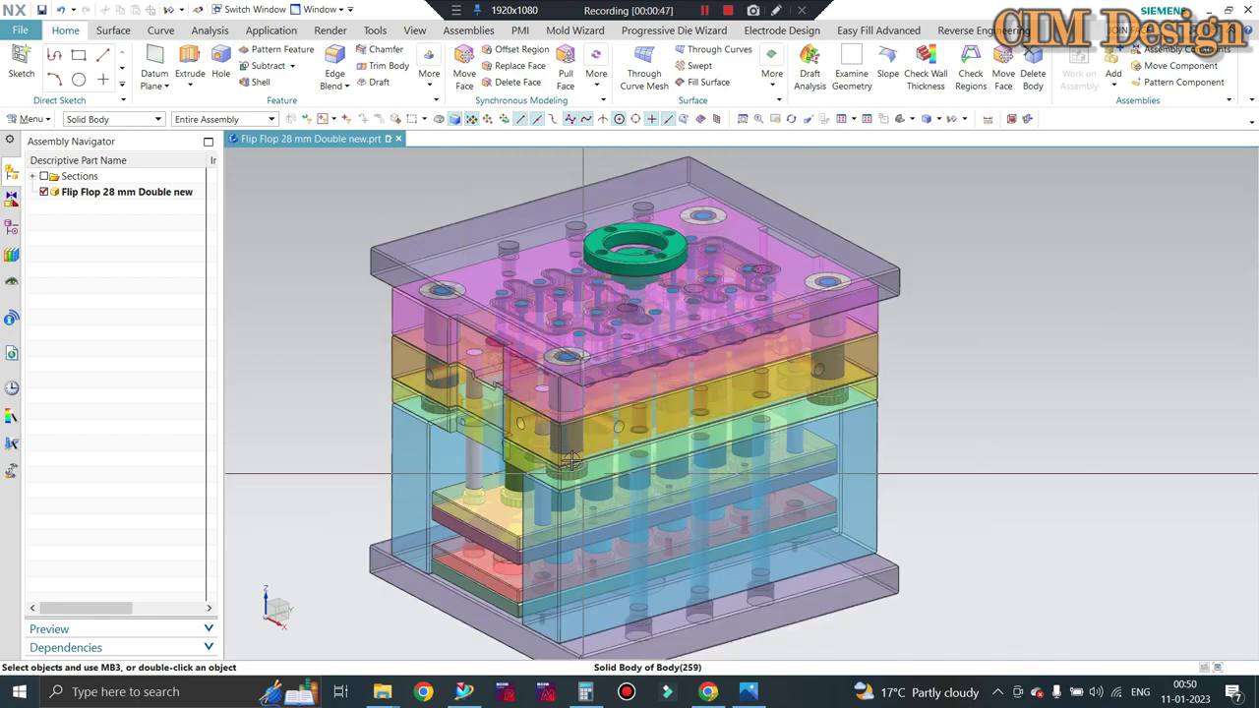
{"action": "scroll", "coordinate": [582, 376], "scroll_direction": "up", "scroll_amount": 1}
{"action": "scroll", "coordinate": [586, 371], "scroll_direction": "down", "scroll_amount": 1}
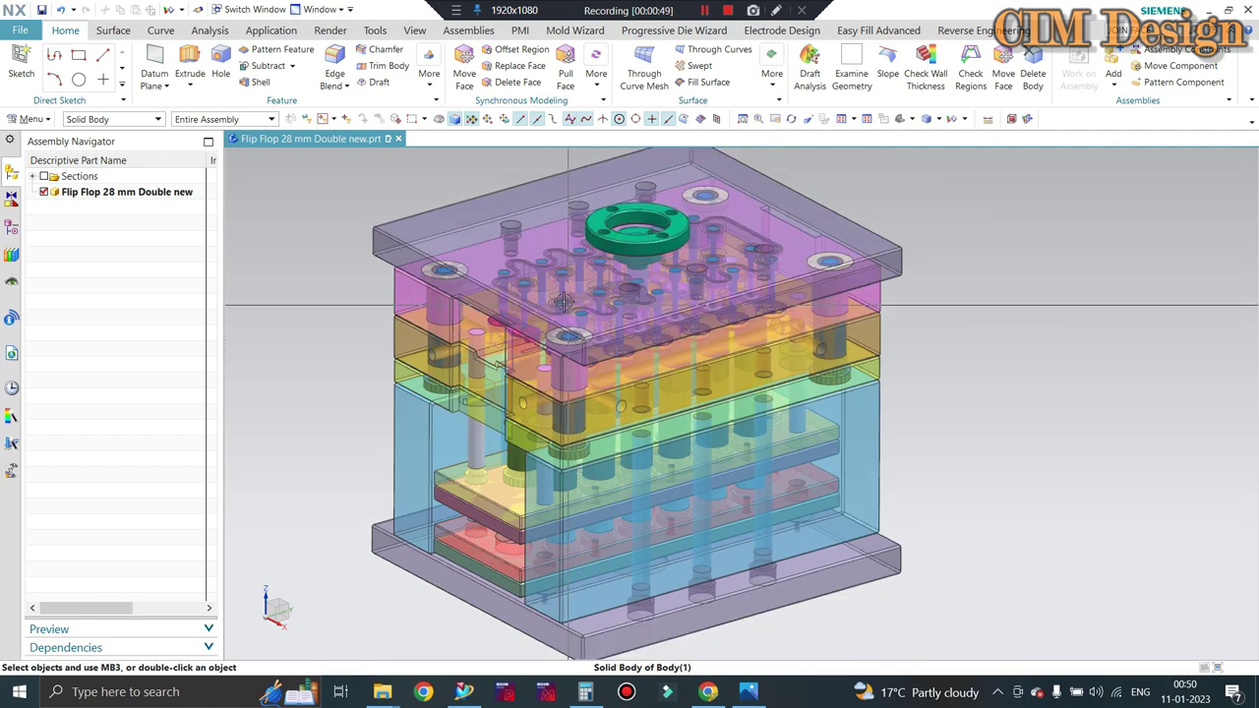
{"action": "scroll", "coordinate": [552, 276], "scroll_direction": "up", "scroll_amount": 1}
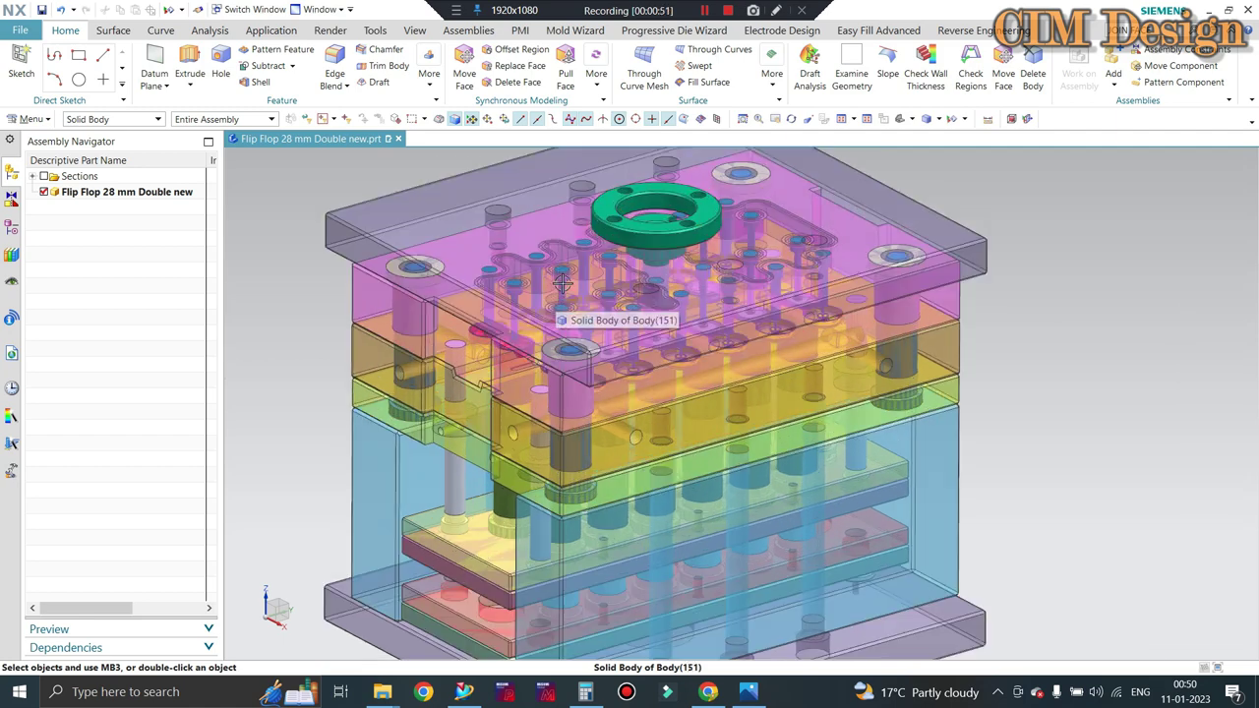
{"action": "scroll", "coordinate": [552, 275], "scroll_direction": "down", "scroll_amount": 1}
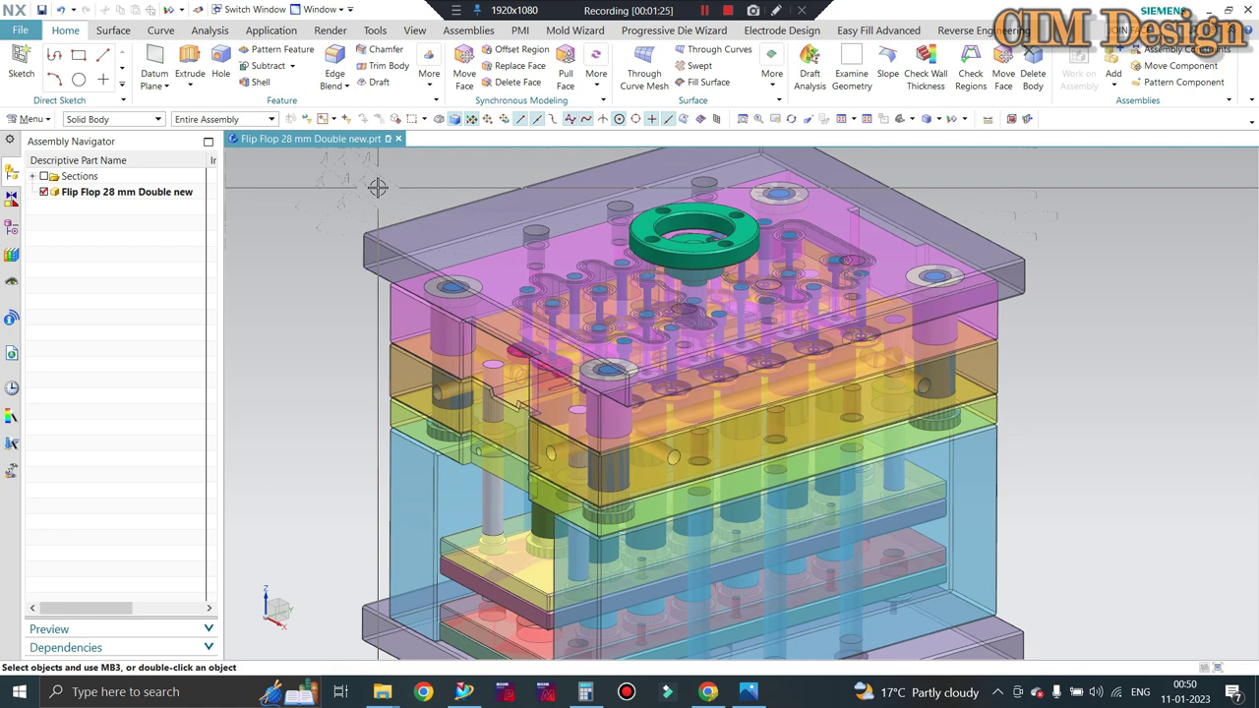
Re-orient the mold view and fine-tune the zoom level
{"action": "mouse_move", "coordinate": [589, 261]}
{"action": "middle_mouse_down"}
{"action": "mouse_move", "coordinate": [644, 290]}
{"action": "mouse_move", "coordinate": [949, 369]}
{"action": "mouse_move", "coordinate": [721, 333]}
{"action": "mouse_move", "coordinate": [883, 327]}
{"action": "mouse_move", "coordinate": [480, 464]}
{"action": "middle_mouse_up"}
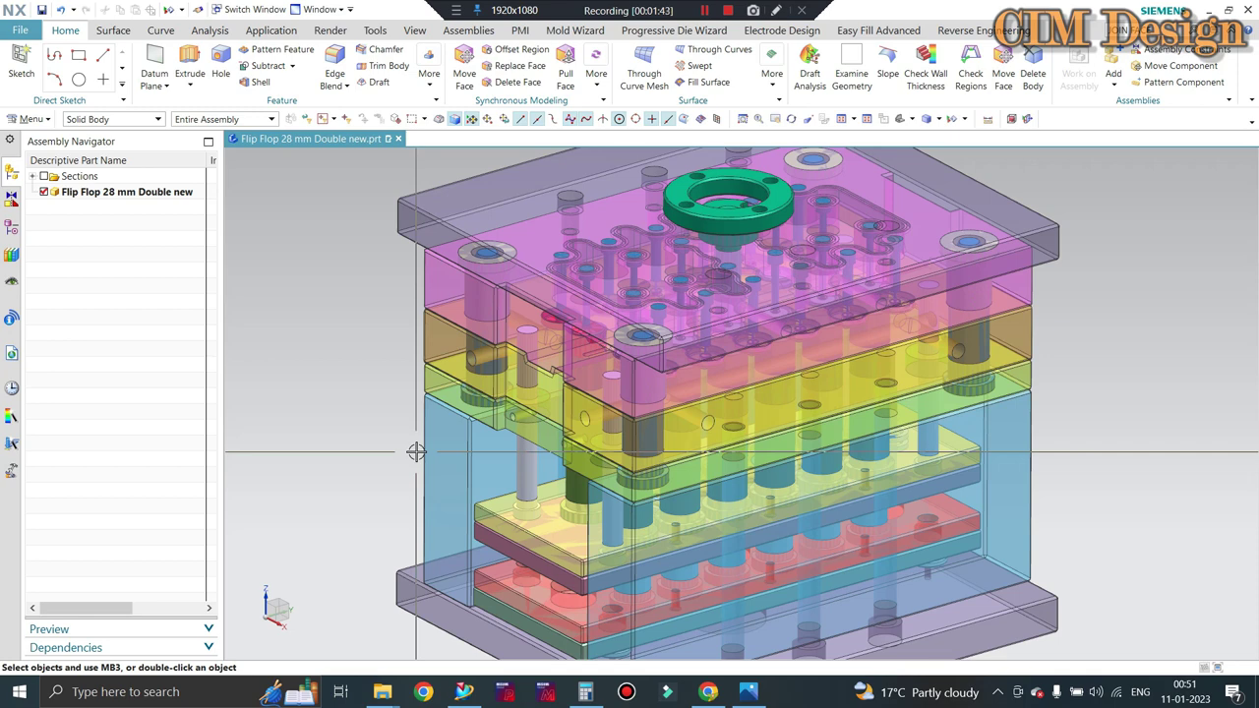
{"action": "scroll", "coordinate": [415, 451], "scroll_direction": "down", "scroll_amount": 1}
{"action": "scroll", "coordinate": [607, 413], "scroll_direction": "up", "scroll_amount": 1}
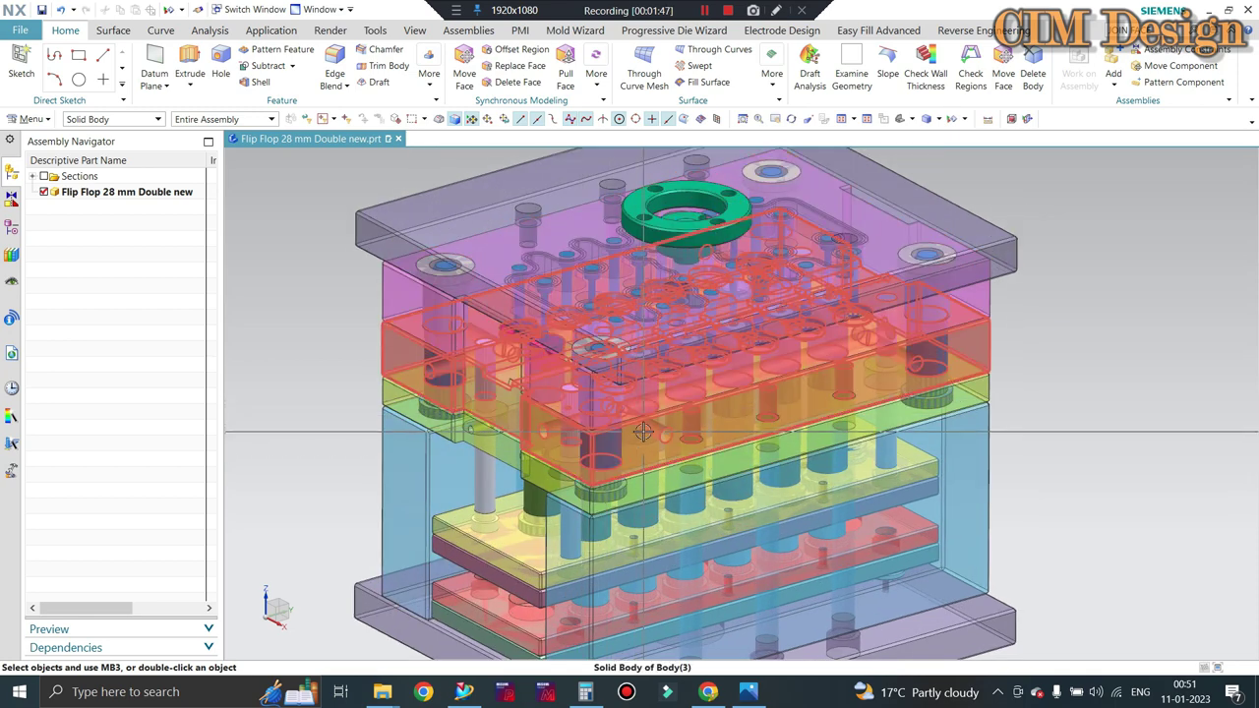
{"action": "scroll", "coordinate": [644, 428], "scroll_direction": "down", "scroll_amount": 1}
{"action": "scroll", "coordinate": [658, 371], "scroll_direction": "up", "scroll_amount": 1}
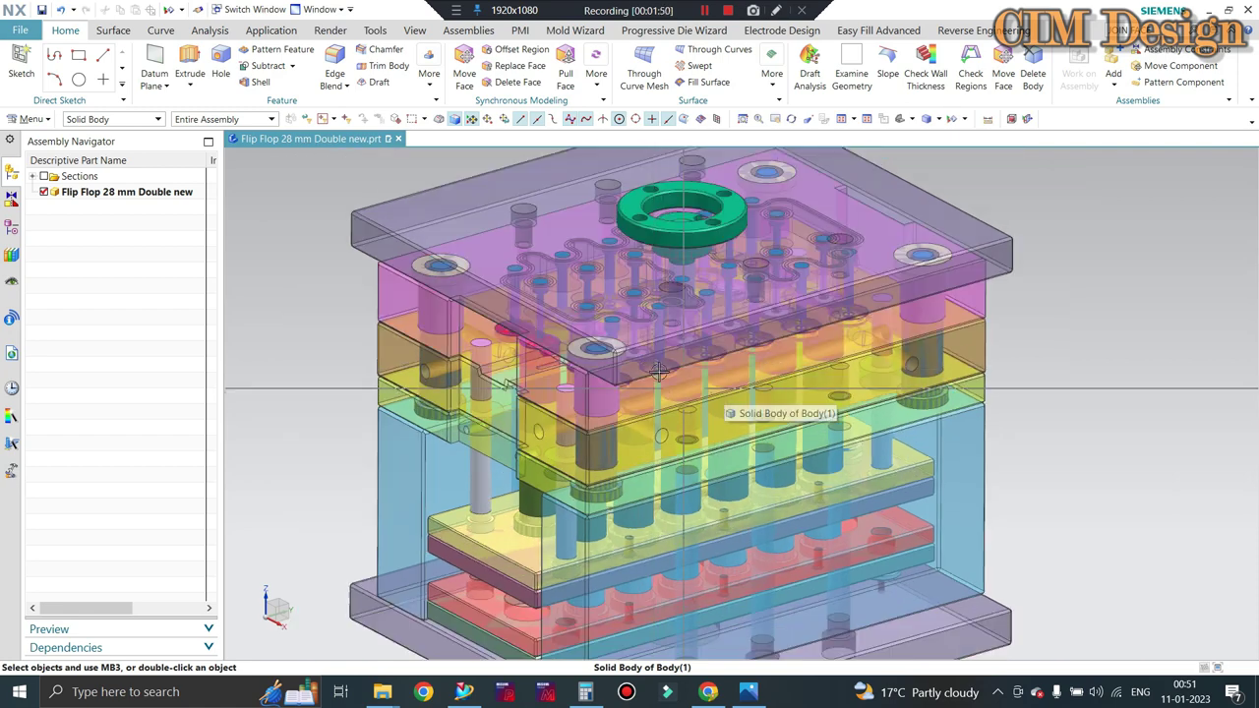
{"action": "scroll", "coordinate": [629, 300], "scroll_direction": "down", "scroll_amount": 1}
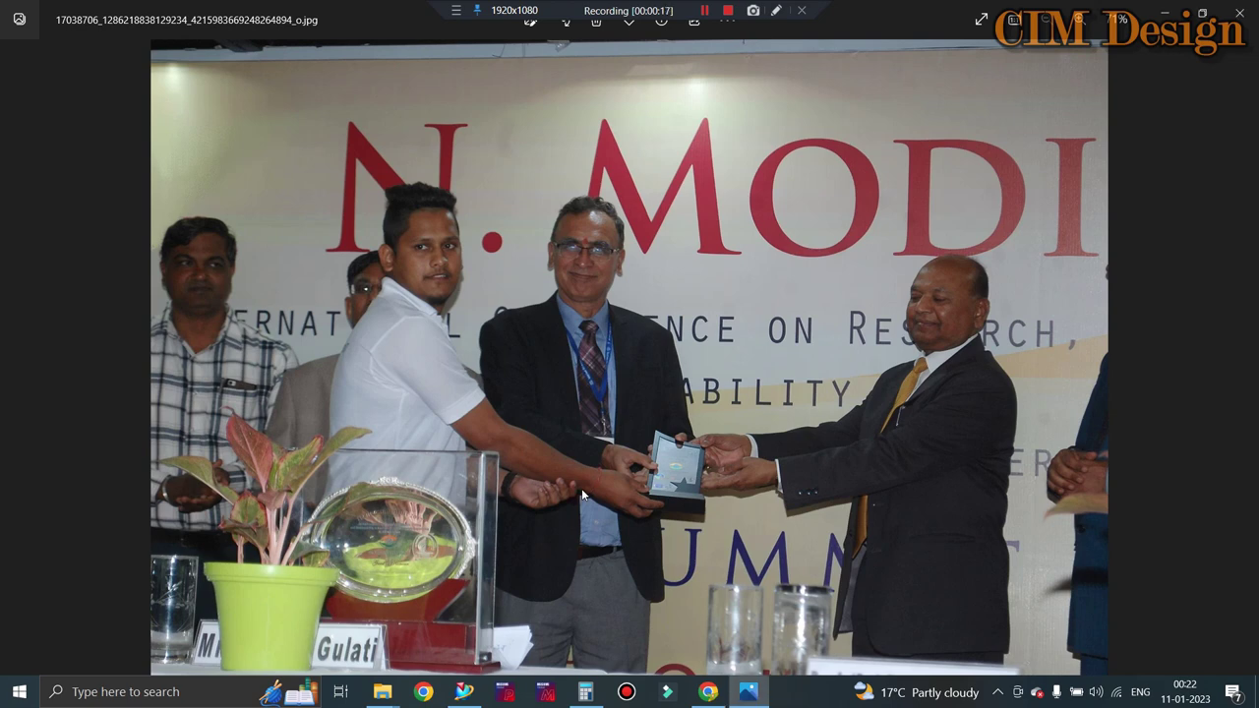
Browse the motorcycle CAD, BIKE.PNG and profile card images, then return to the NX mold
{"action": "key", "text": "Right"}
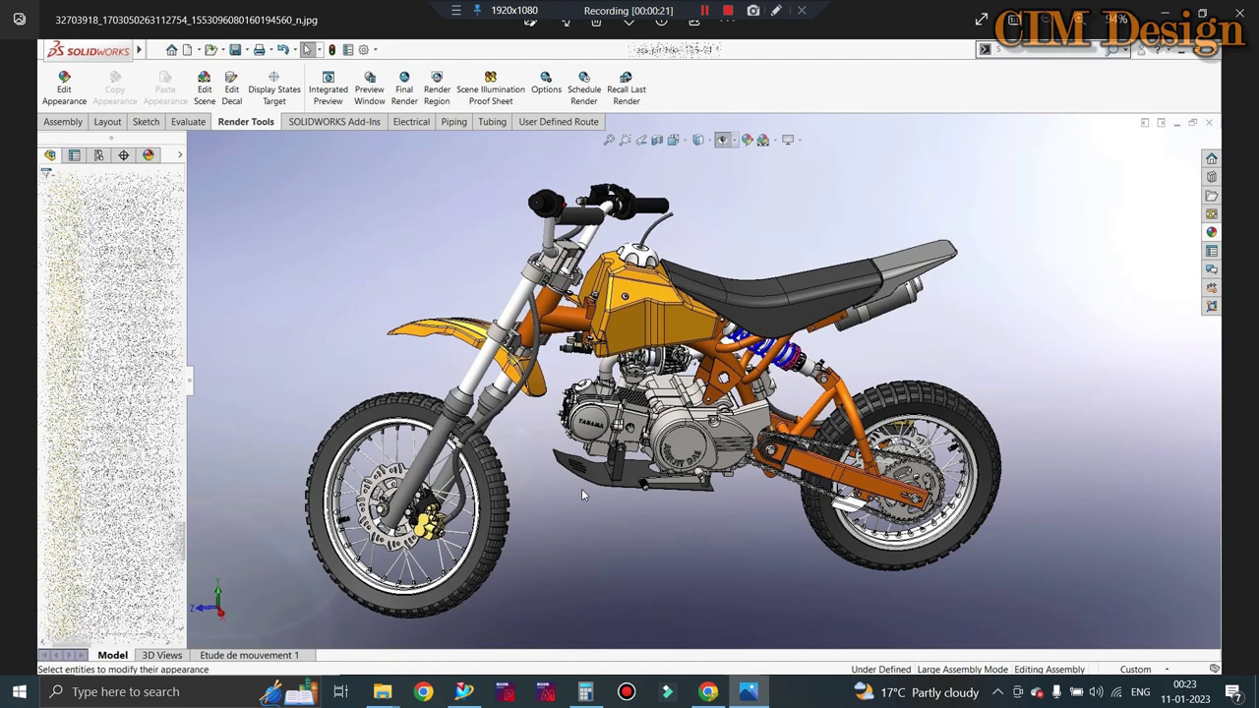
{"action": "key", "text": "Right"}
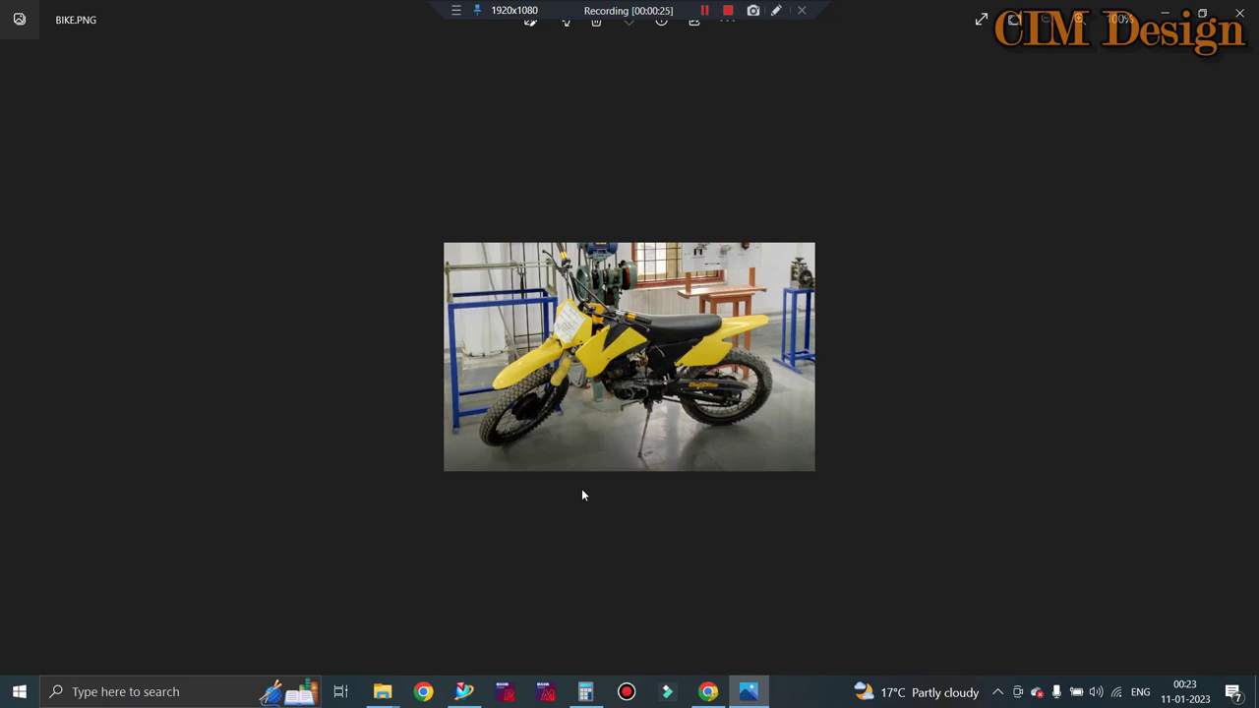
{"action": "key", "text": "Right"}
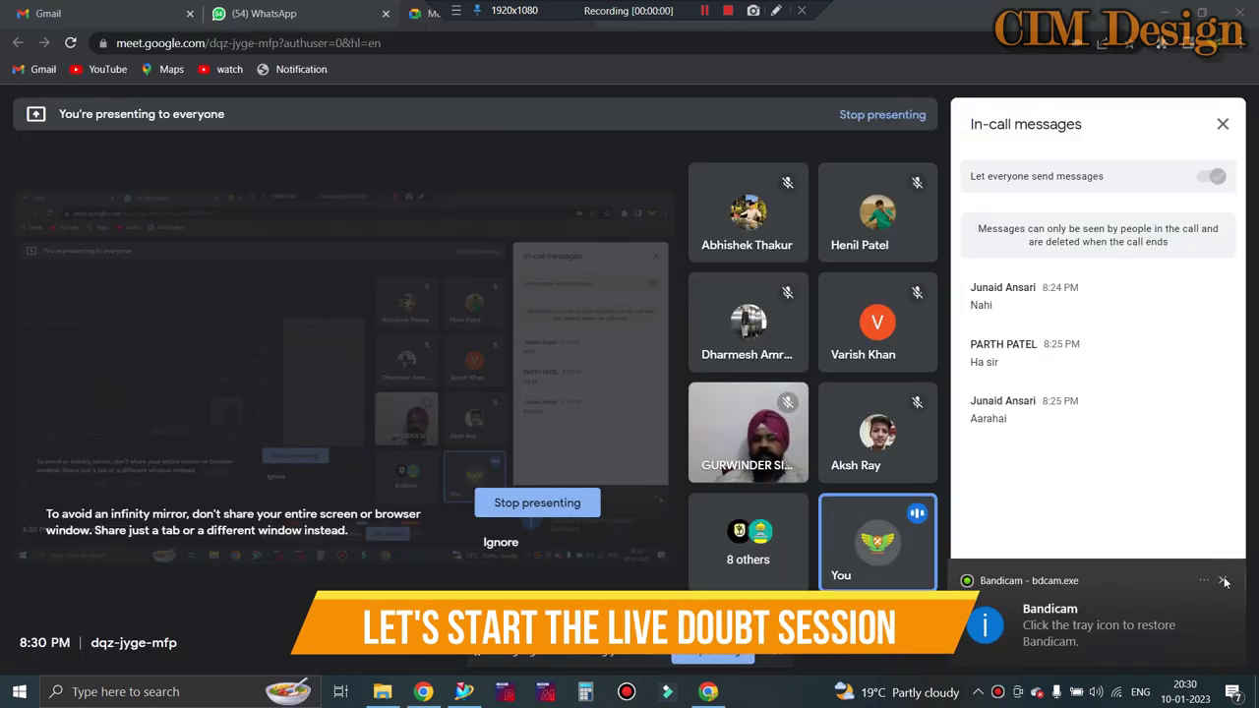
{"action": "left_click", "coordinate": [1224, 581]}
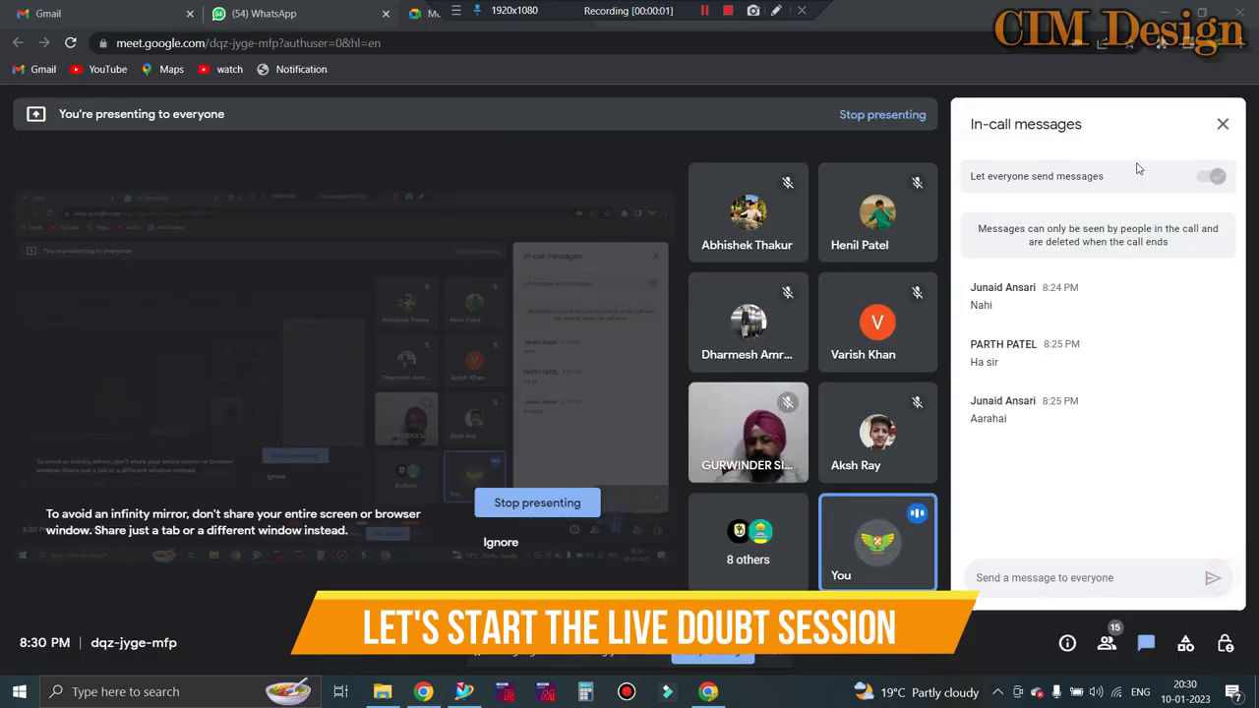
{"action": "left_click", "coordinate": [1167, 10]}
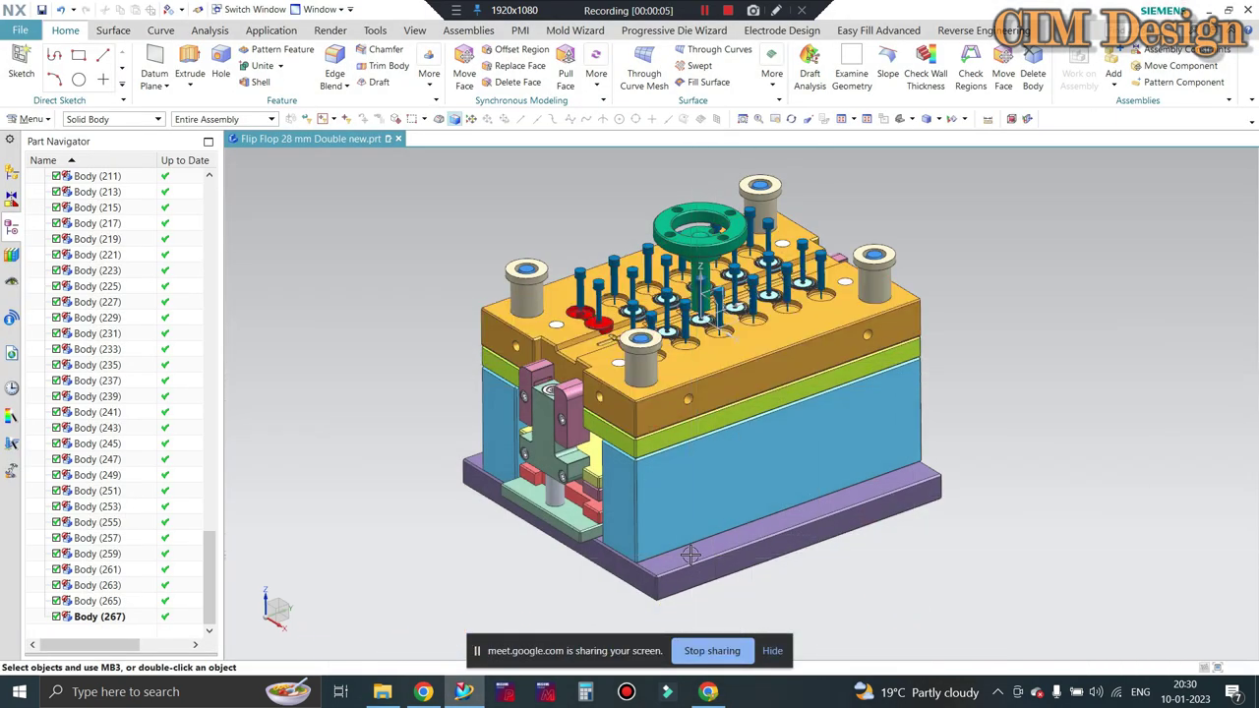
{"action": "scroll", "coordinate": [619, 411], "scroll_direction": "up", "scroll_amount": 2}
{"action": "scroll", "coordinate": [619, 411], "scroll_direction": "up", "scroll_amount": 2}
{"action": "mouse_move", "coordinate": [619, 411]}
{"action": "middle_mouse_down"}
{"action": "mouse_move", "coordinate": [750, 359]}
{"action": "mouse_move", "coordinate": [542, 346]}
{"action": "middle_mouse_up"}
{"action": "scroll", "coordinate": [541, 346], "scroll_direction": "up", "scroll_amount": 2}
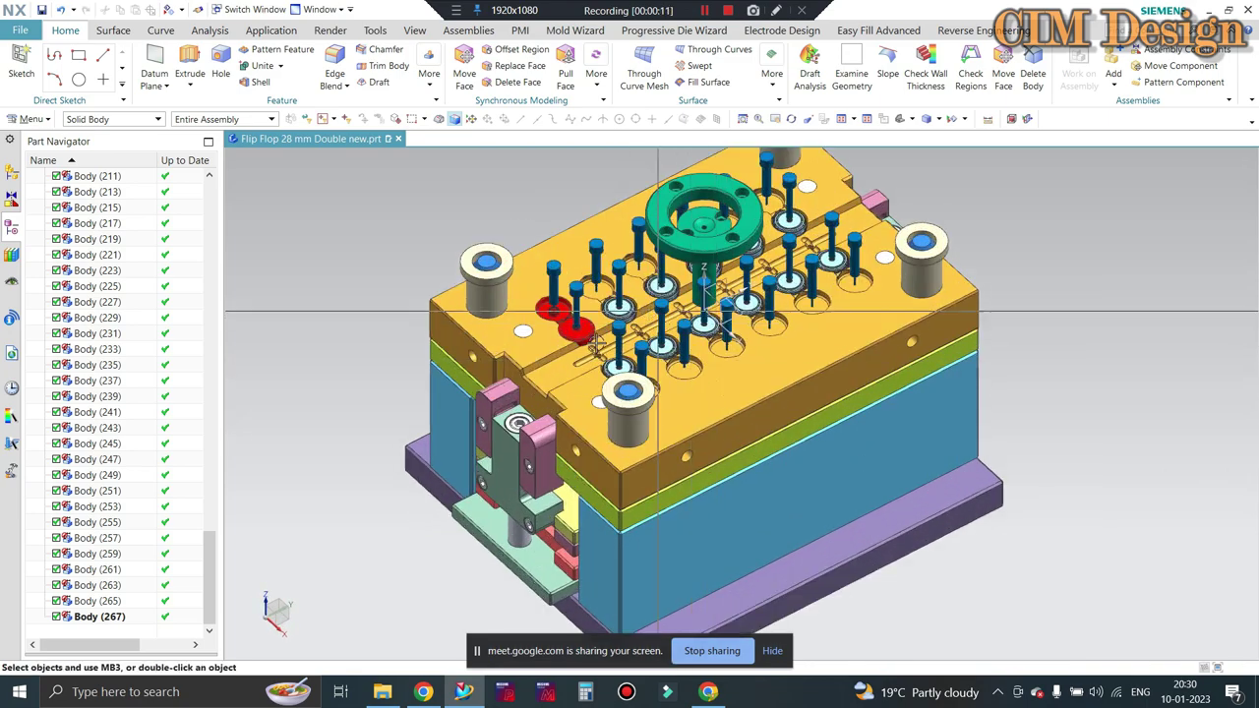
{"action": "scroll", "coordinate": [574, 343], "scroll_direction": "up", "scroll_amount": 1}
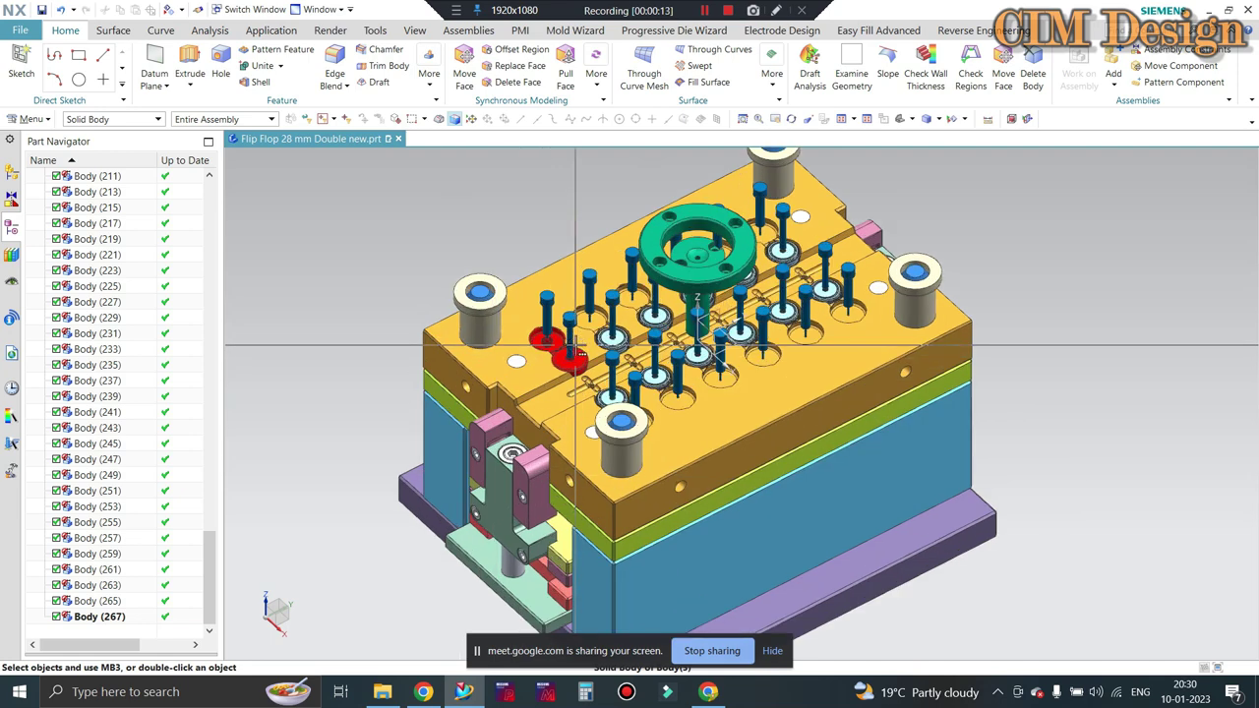
{"action": "scroll", "coordinate": [531, 300], "scroll_direction": "up", "scroll_amount": 1}
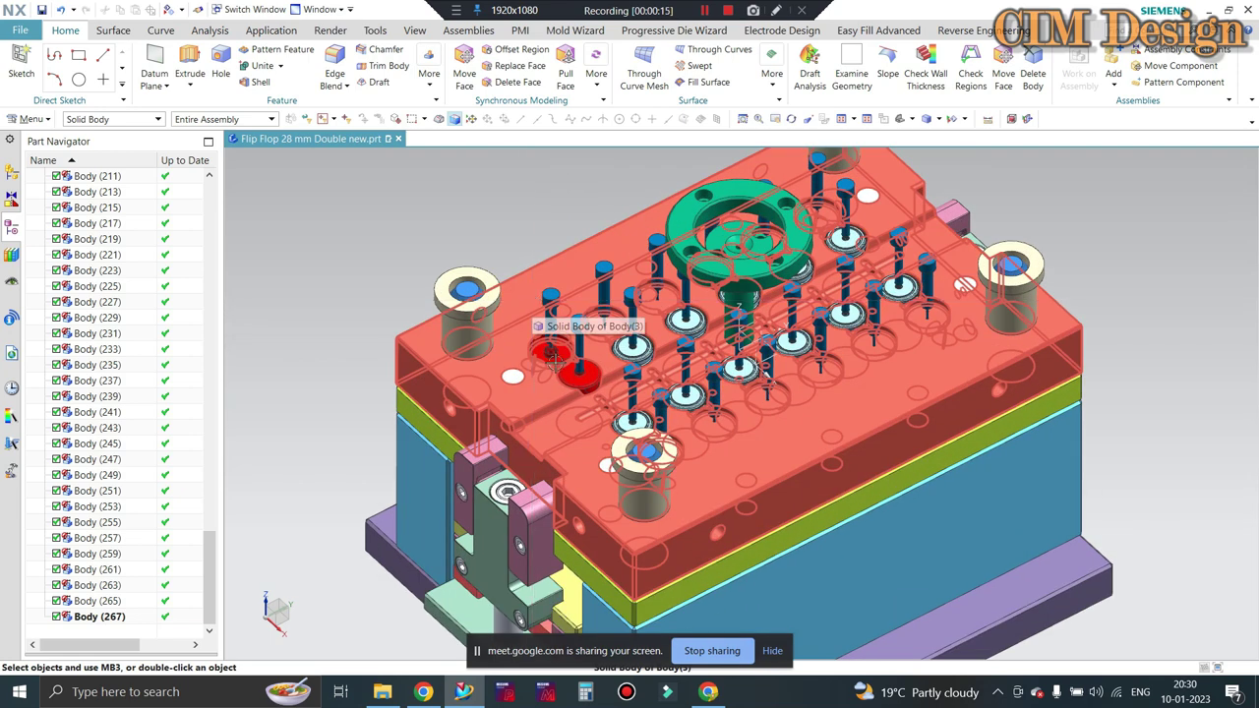
{"action": "scroll", "coordinate": [553, 356], "scroll_direction": "down", "scroll_amount": 3}
{"action": "mouse_move", "coordinate": [552, 356]}
{"action": "middle_mouse_down"}
{"action": "mouse_move", "coordinate": [676, 444]}
{"action": "mouse_move", "coordinate": [492, 334]}
{"action": "middle_mouse_up"}
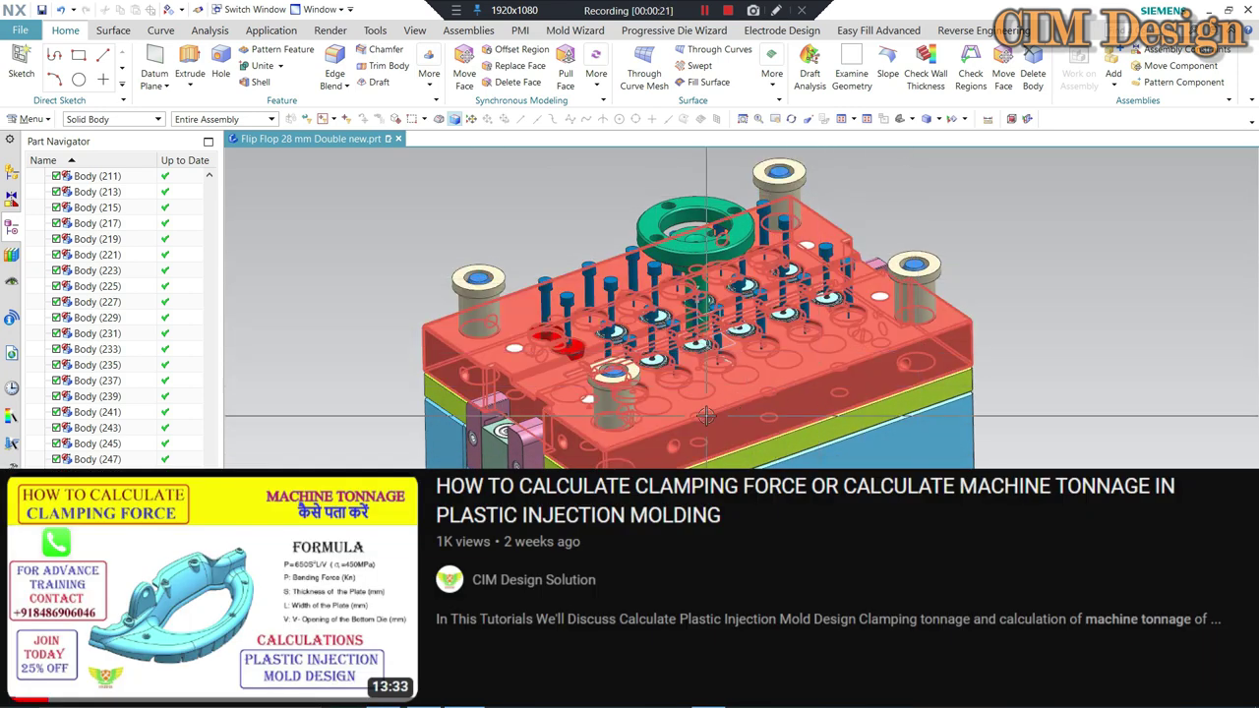
{"action": "scroll", "coordinate": [503, 337], "scroll_direction": "up", "scroll_amount": 2}
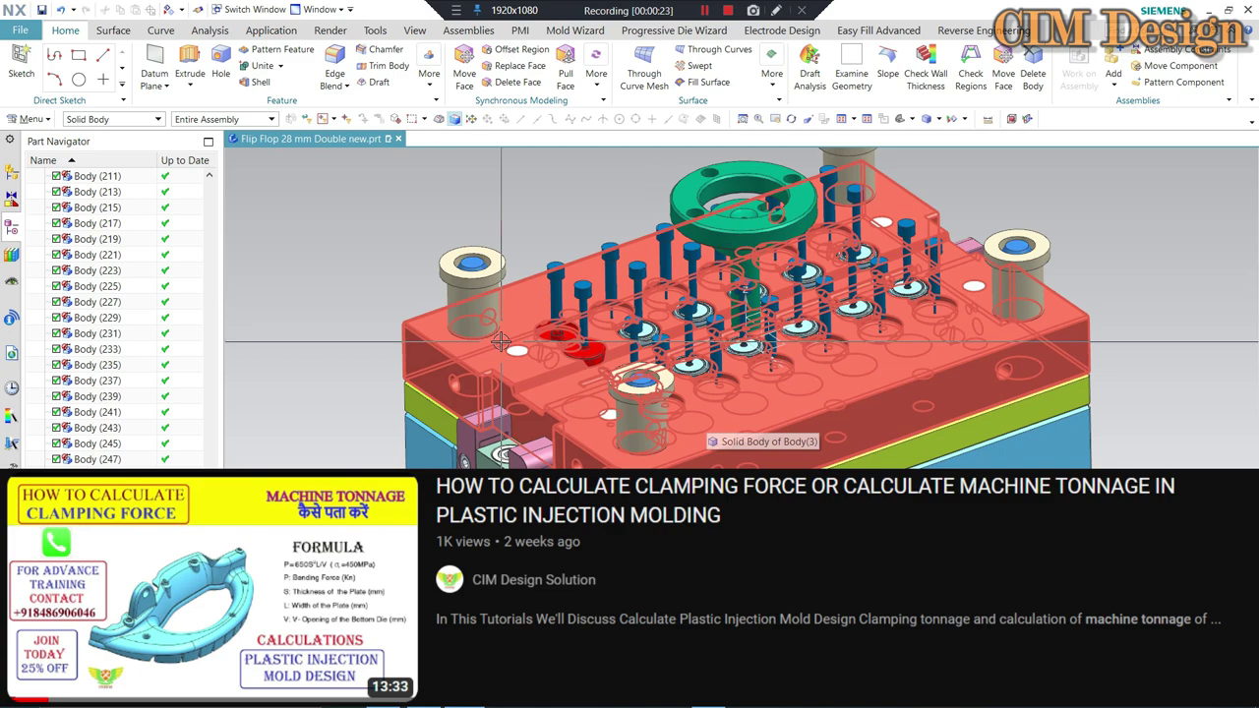
{"action": "middle_click_drag", "start_coordinate": [501, 341], "coordinate": [556, 411]}
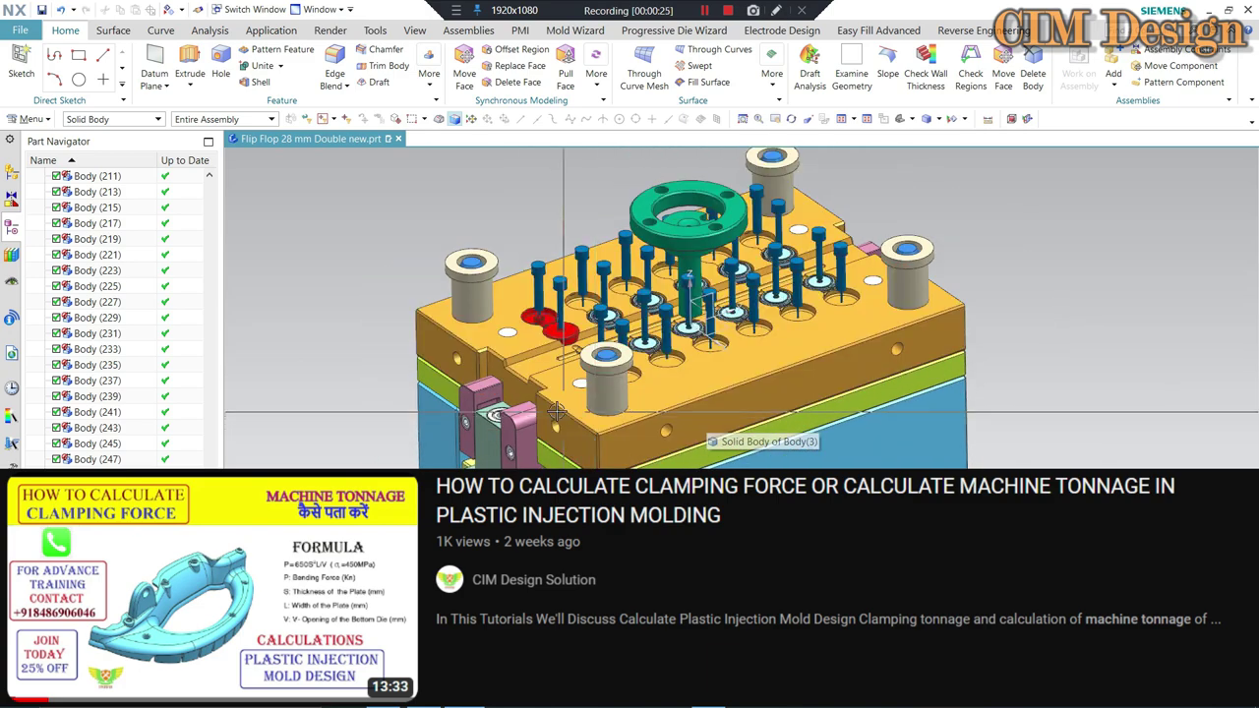
{"action": "scroll", "coordinate": [557, 411], "scroll_direction": "down", "scroll_amount": 2}
{"action": "mouse_move", "coordinate": [557, 411]}
{"action": "middle_mouse_down"}
{"action": "mouse_move", "coordinate": [644, 397]}
{"action": "mouse_move", "coordinate": [648, 412]}
{"action": "mouse_move", "coordinate": [682, 408]}
{"action": "middle_mouse_up"}
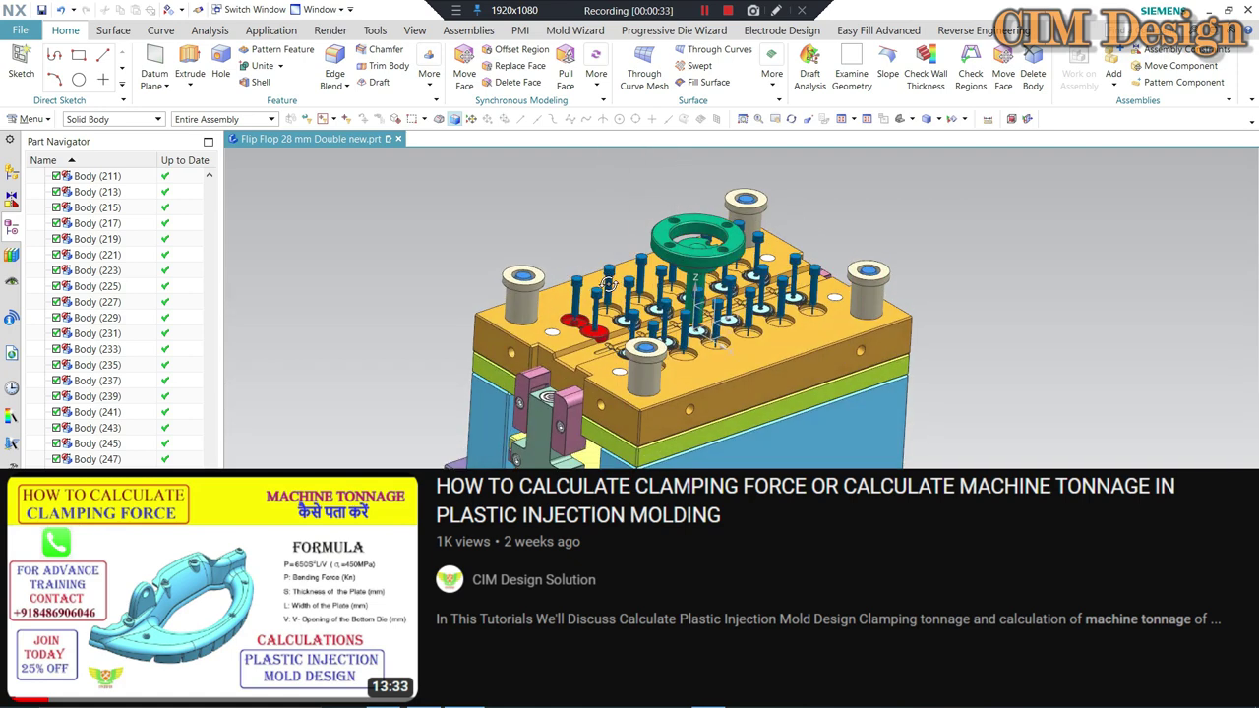
{"action": "middle_click_drag", "start_coordinate": [678, 374], "coordinate": [605, 299]}
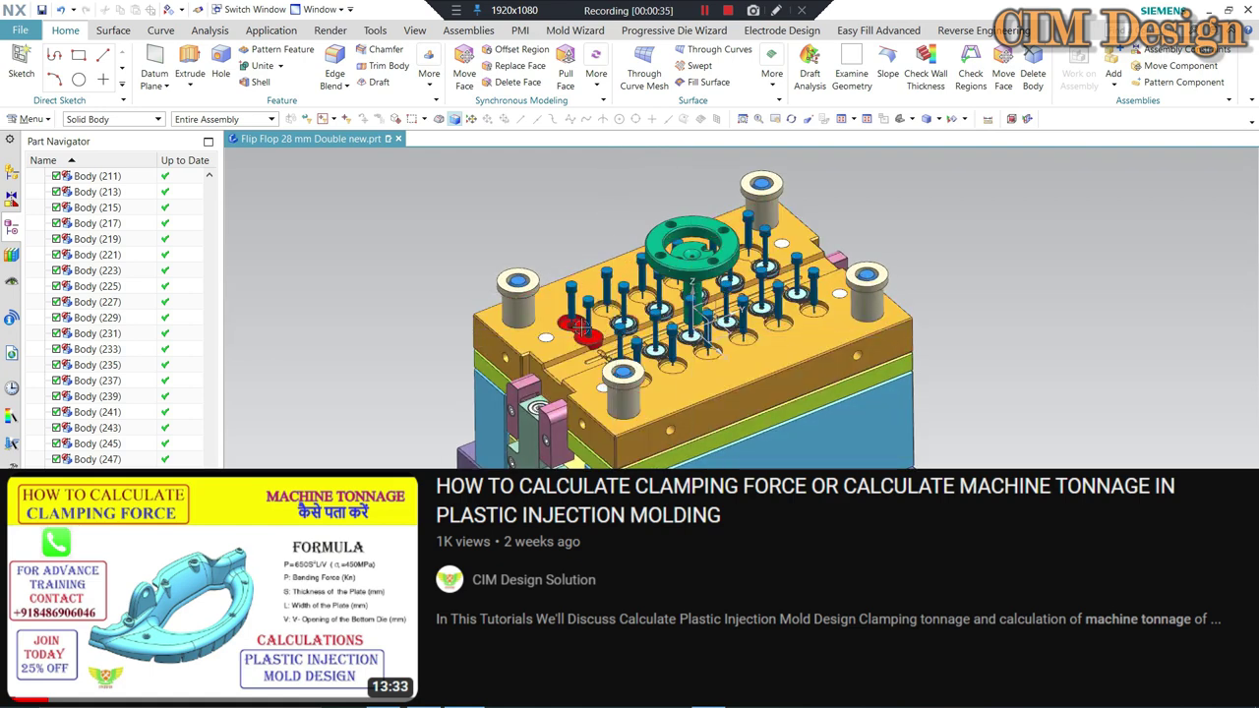
{"action": "scroll", "coordinate": [551, 342], "scroll_direction": "up", "scroll_amount": 2}
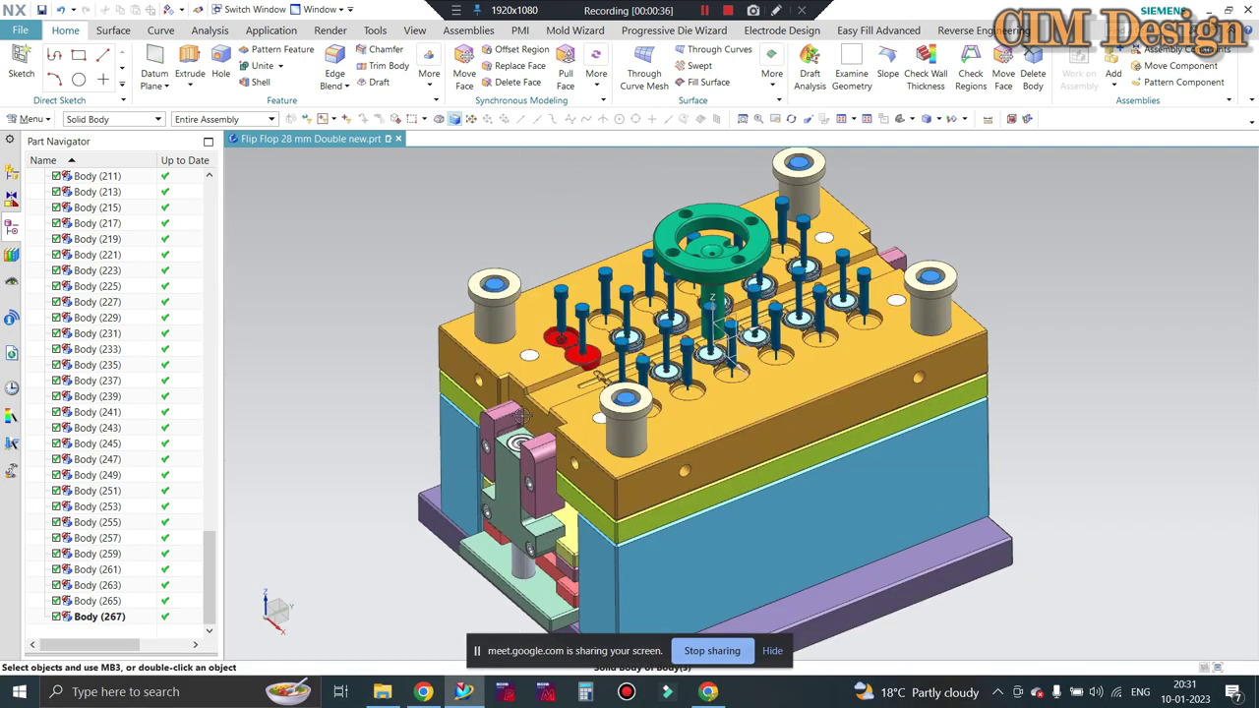
{"action": "scroll", "coordinate": [601, 391], "scroll_direction": "up", "scroll_amount": 1}
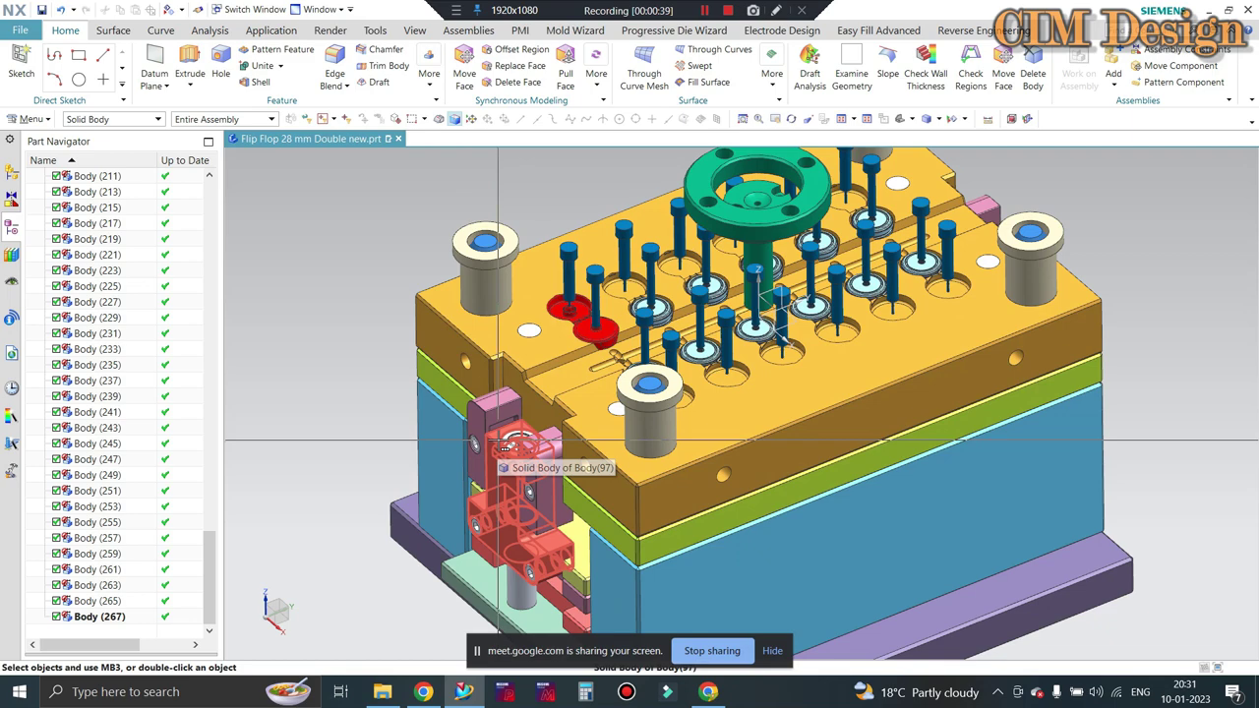
Return to the mould, start Delete Body and pick the front-corner slide block bodies
{"action": "left_click", "coordinate": [710, 692]}
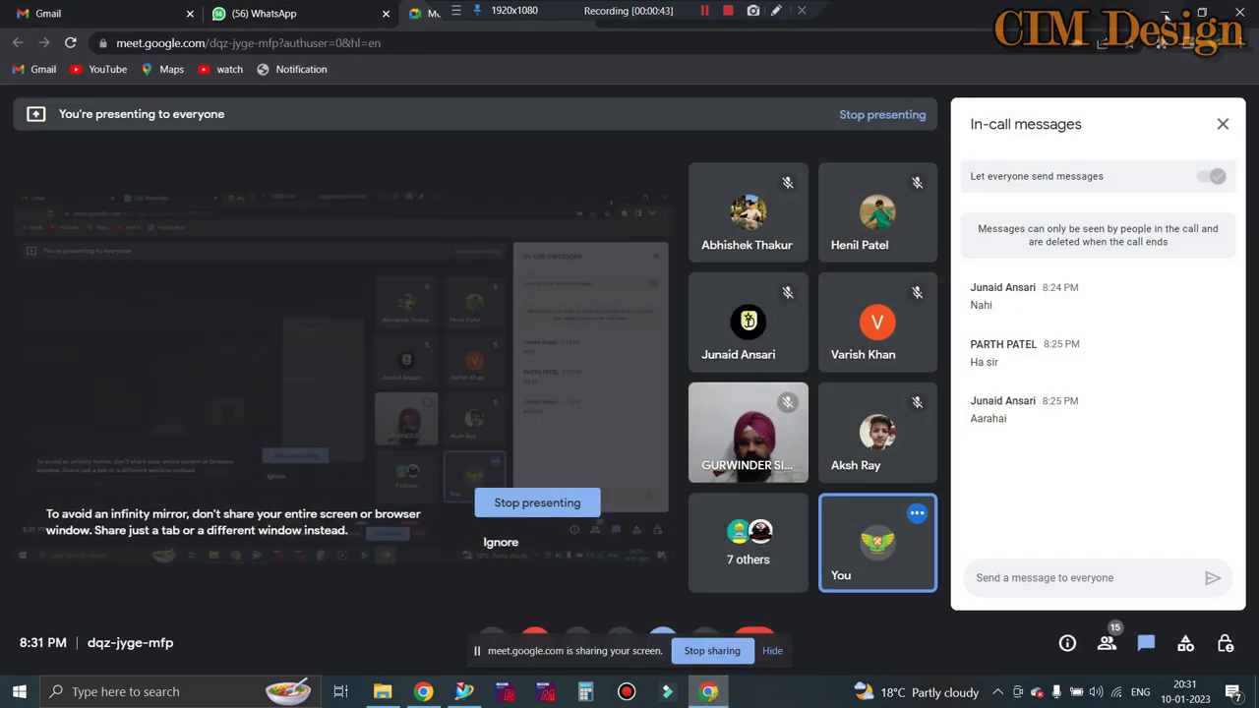
{"action": "left_click", "coordinate": [1164, 14]}
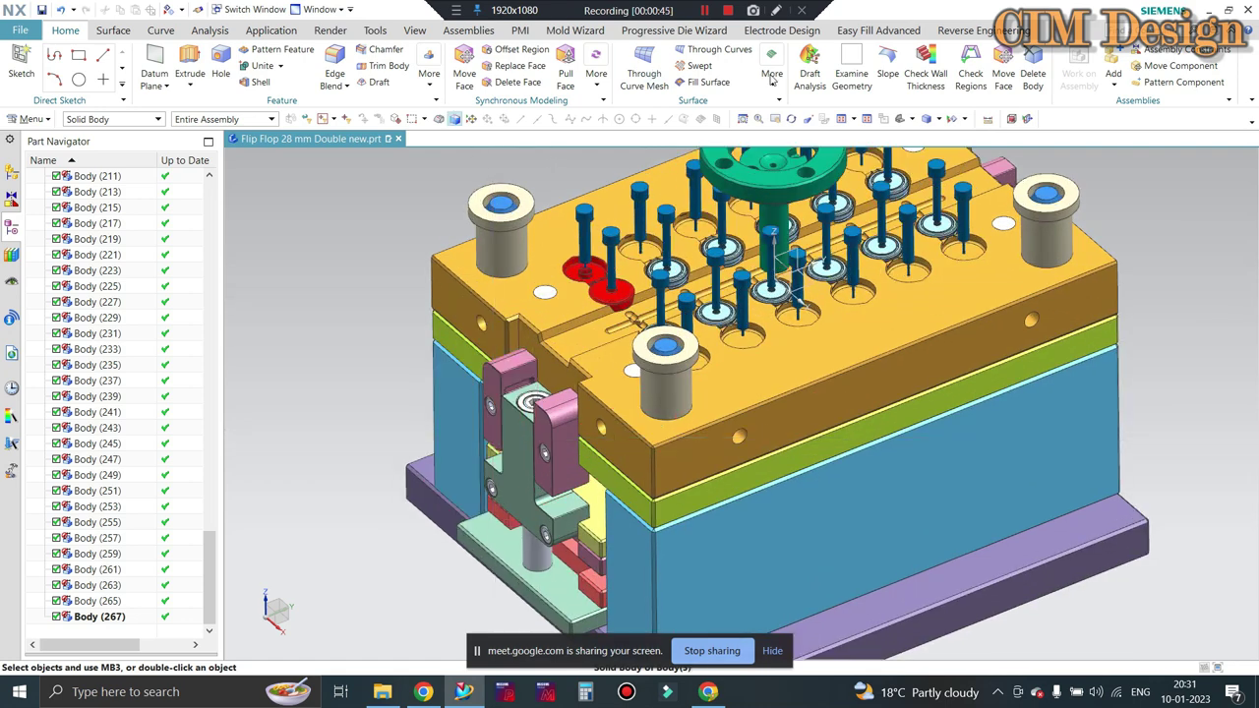
{"action": "scroll", "coordinate": [556, 439], "scroll_direction": "up", "scroll_amount": 5}
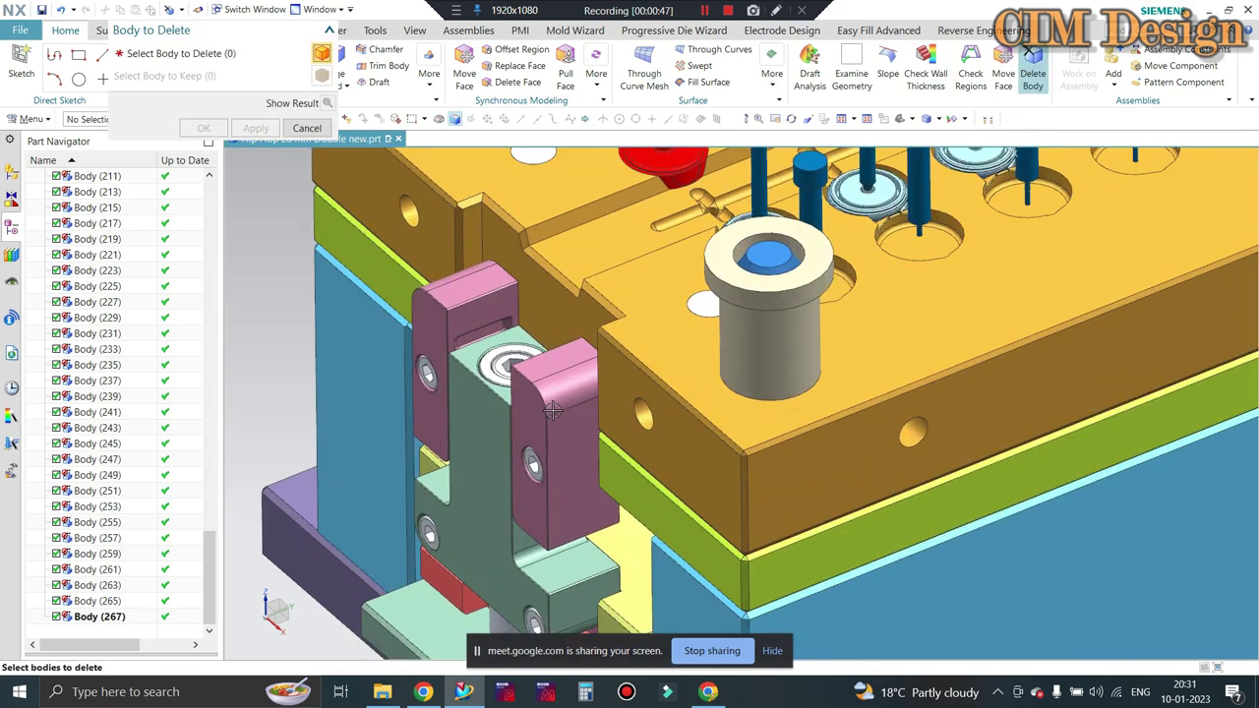
{"action": "left_click", "coordinate": [489, 376]}
{"action": "left_click", "coordinate": [490, 435]}
{"action": "left_click", "coordinate": [495, 384]}
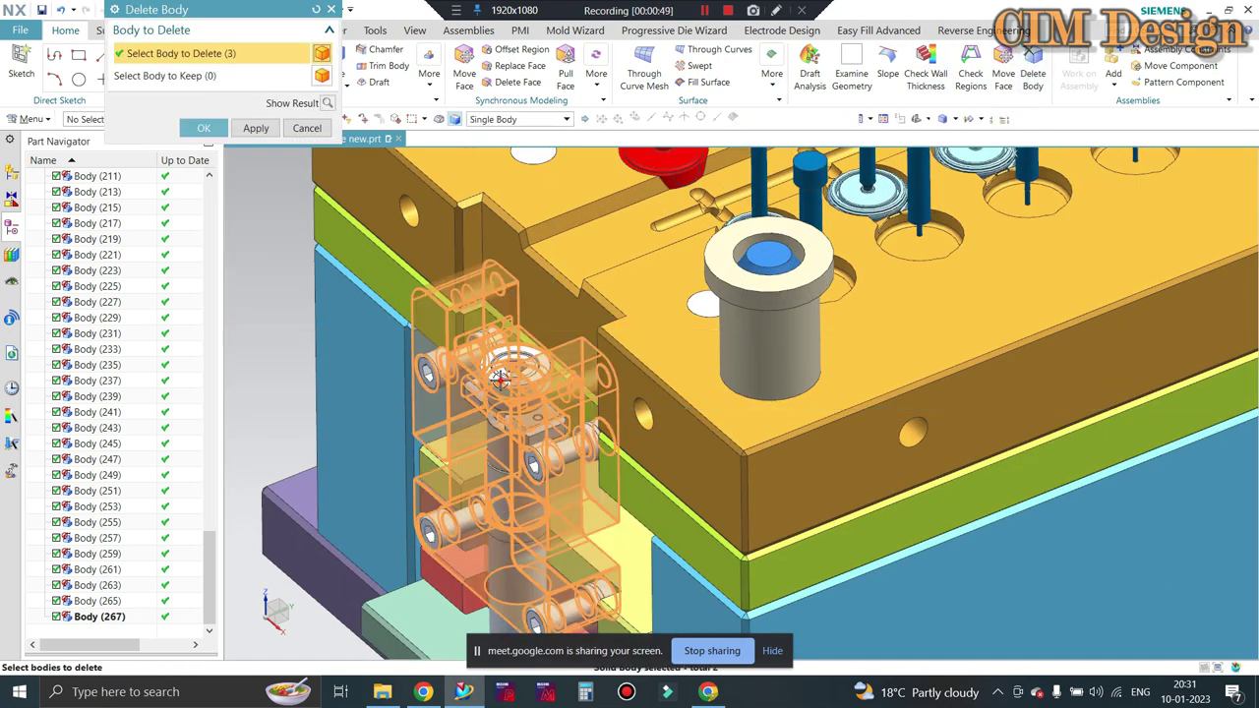
{"action": "left_click", "coordinate": [521, 443]}
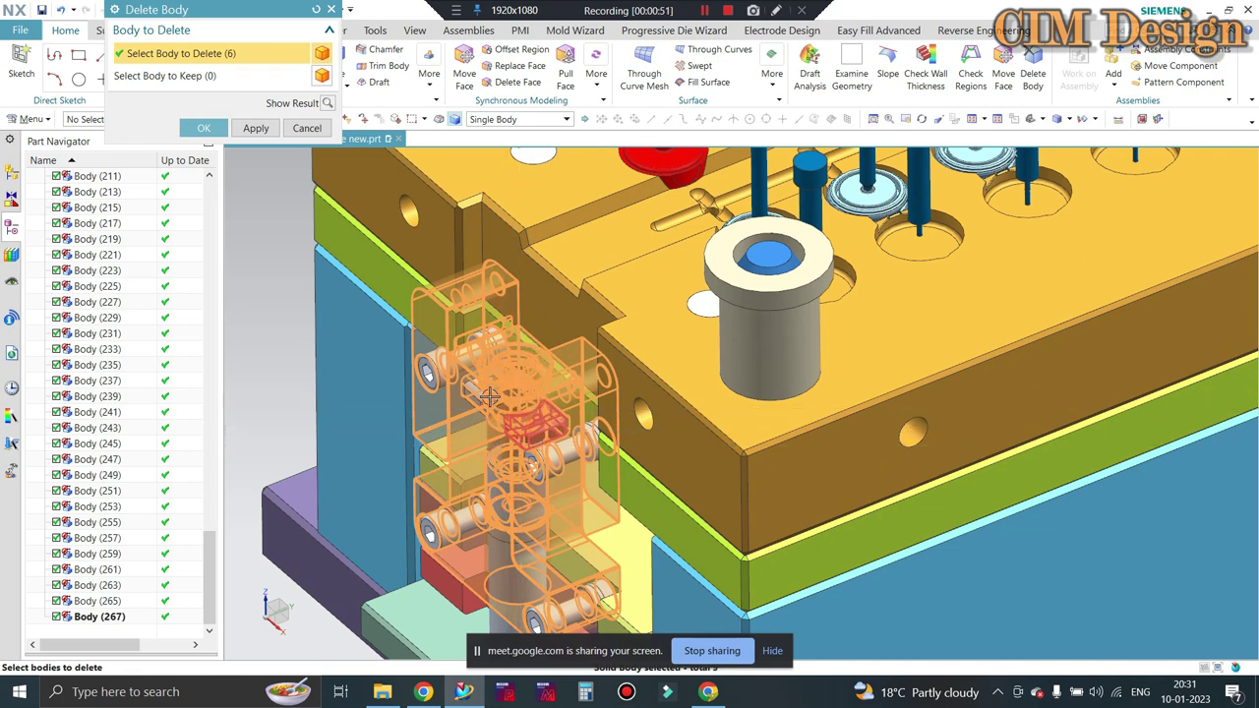
{"action": "left_click", "coordinate": [531, 428]}
{"action": "left_click", "coordinate": [512, 488]}
Add the slide's bolts, springs, pins and lower part to the deletion set
{"action": "left_click", "coordinate": [562, 438]}
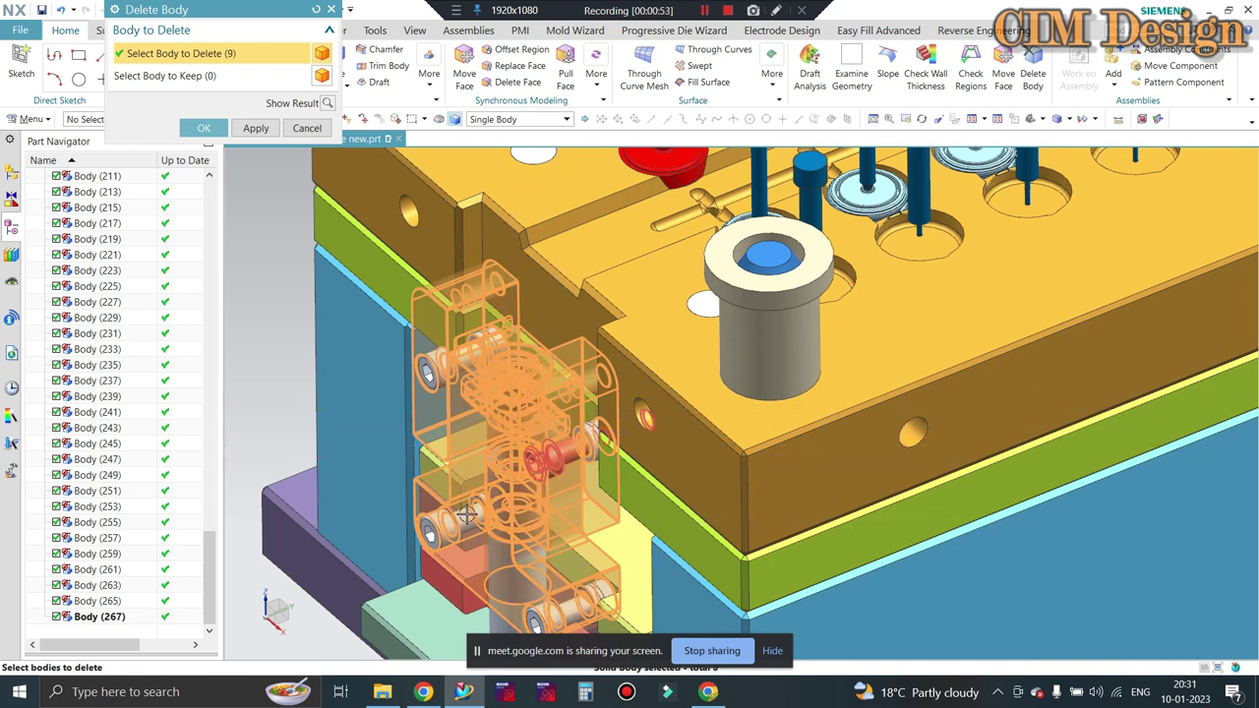
{"action": "left_click", "coordinate": [466, 514]}
{"action": "left_click", "coordinate": [433, 531]}
{"action": "left_click", "coordinate": [454, 365]}
{"action": "left_click", "coordinate": [620, 430]}
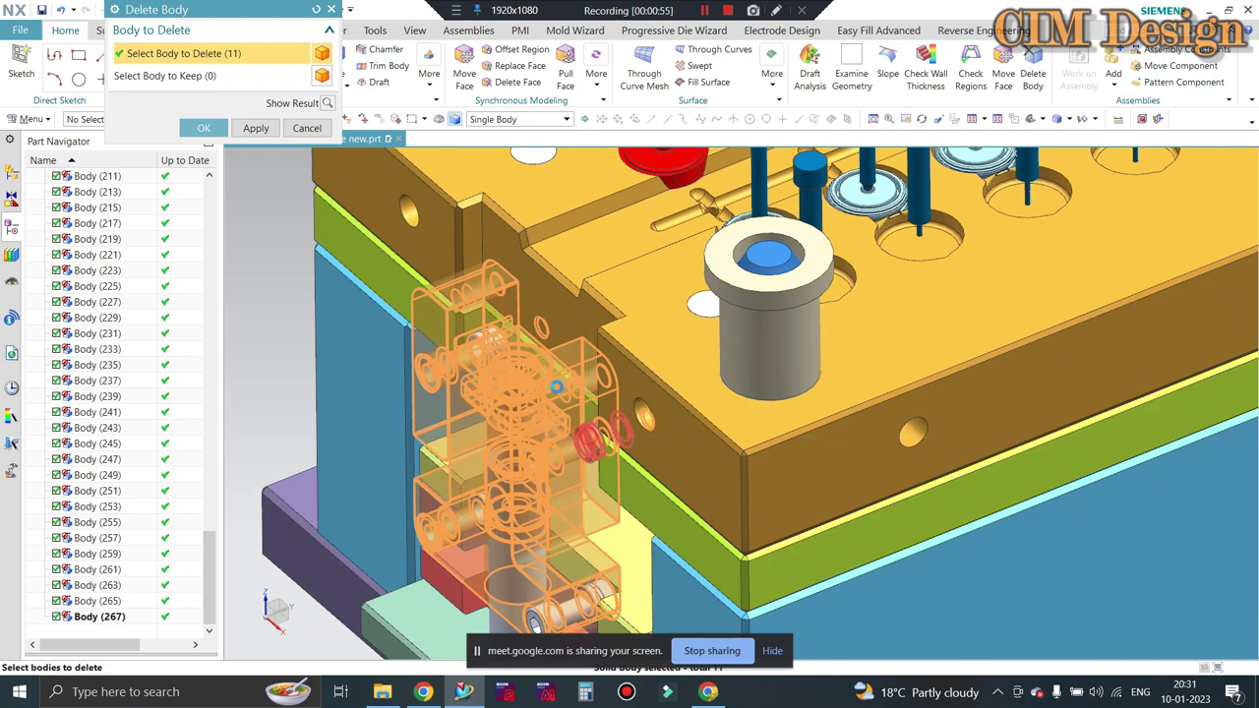
{"action": "left_click", "coordinate": [540, 327]}
{"action": "left_click", "coordinate": [439, 272]}
{"action": "middle_click_drag", "start_coordinate": [438, 272], "coordinate": [423, 324]}
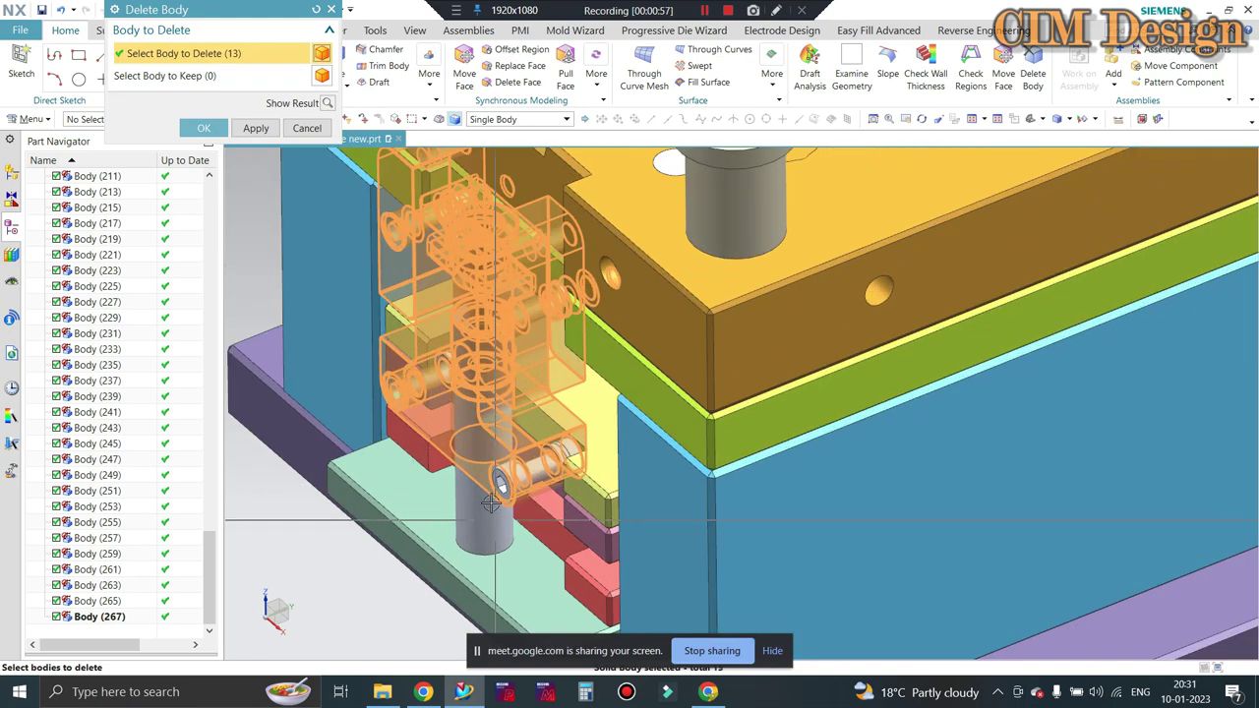
{"action": "scroll", "coordinate": [406, 407], "scroll_direction": "down", "scroll_amount": 3}
{"action": "scroll", "coordinate": [405, 408], "scroll_direction": "up", "scroll_amount": 1}
Confirm the front slide deletion, then start a new Delete Body with the leftover screw and rings
{"action": "middle_click", "coordinate": [405, 407]}
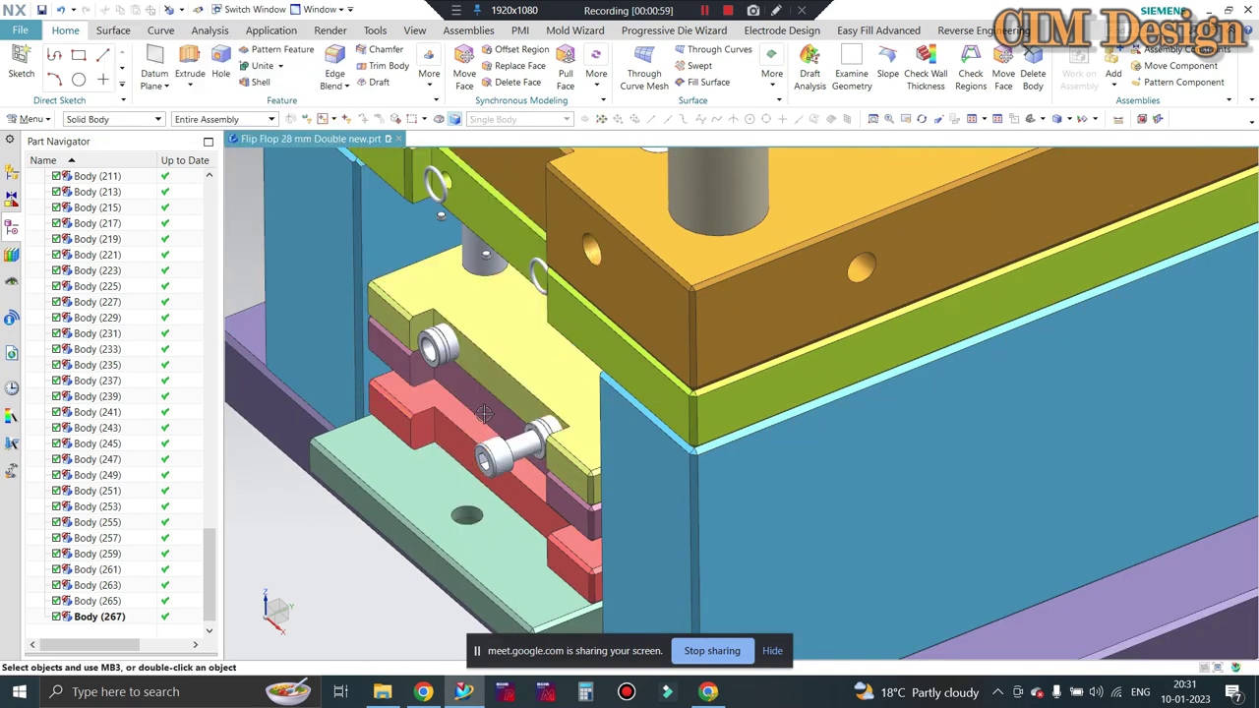
{"action": "left_click", "coordinate": [1033, 70]}
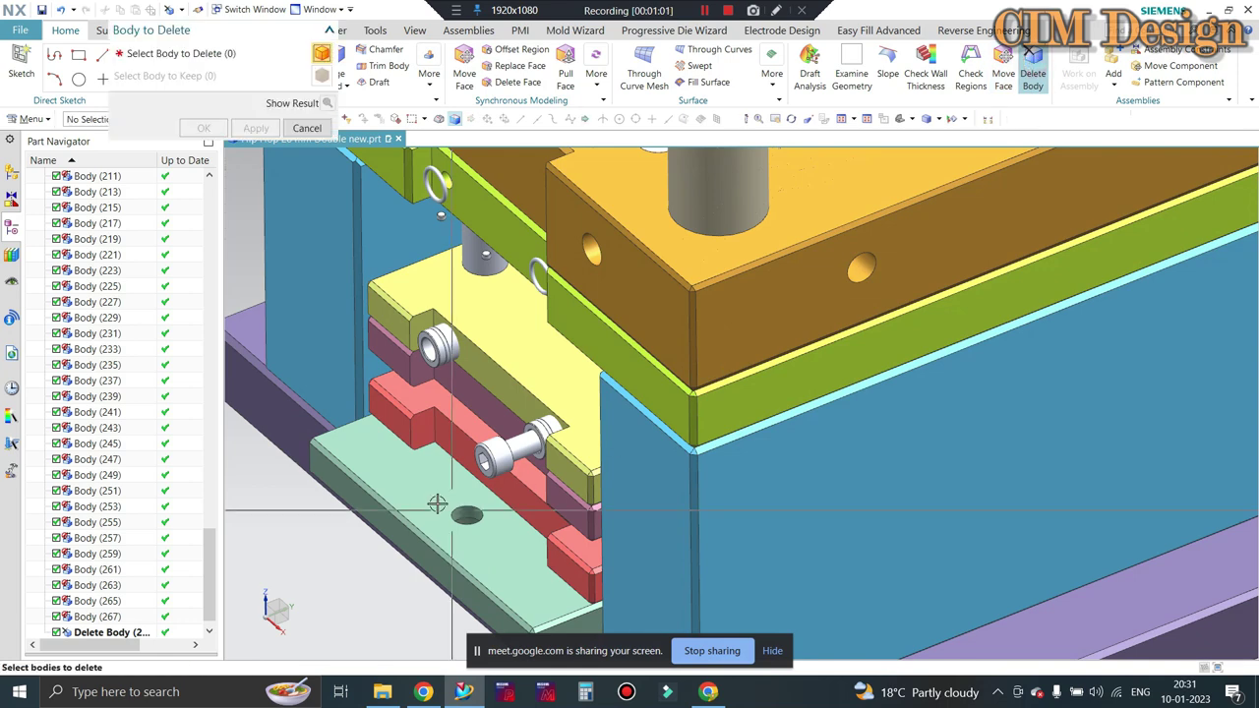
{"action": "left_click", "coordinate": [497, 452]}
{"action": "scroll", "coordinate": [453, 372], "scroll_direction": "up", "scroll_amount": 2}
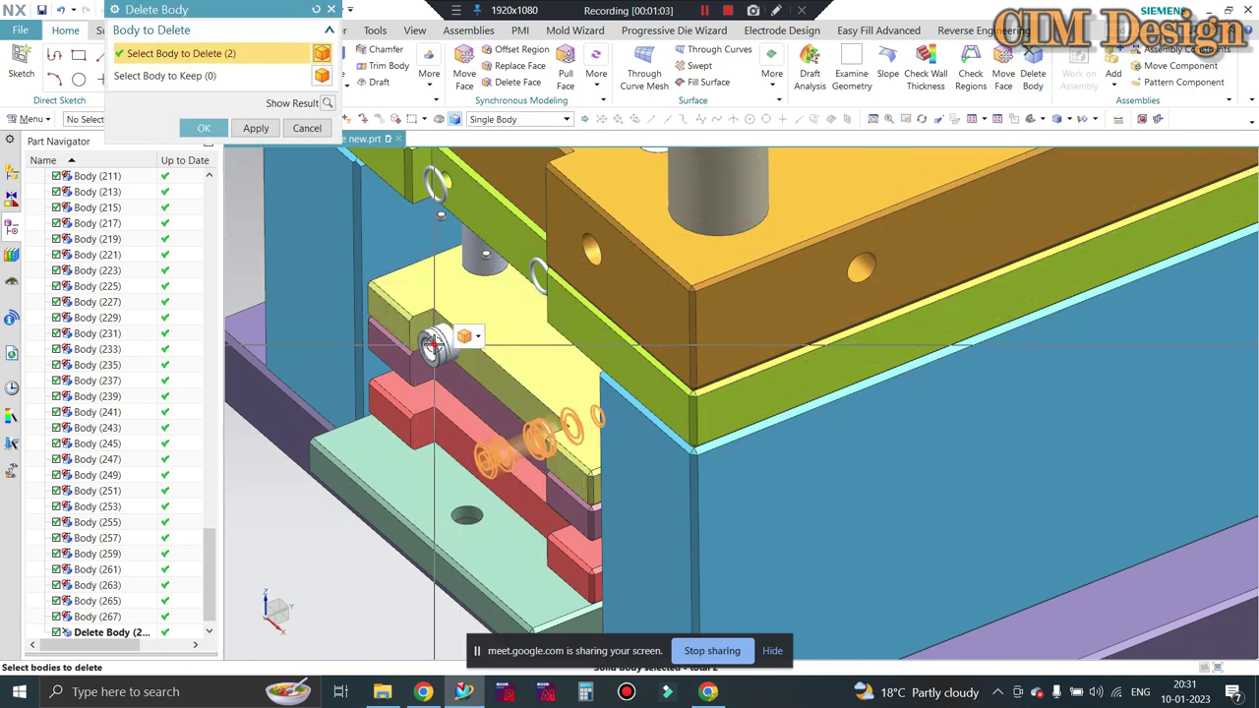
{"action": "left_click", "coordinate": [429, 338]}
{"action": "scroll", "coordinate": [448, 221], "scroll_direction": "down", "scroll_amount": 2}
{"action": "left_click", "coordinate": [452, 263]}
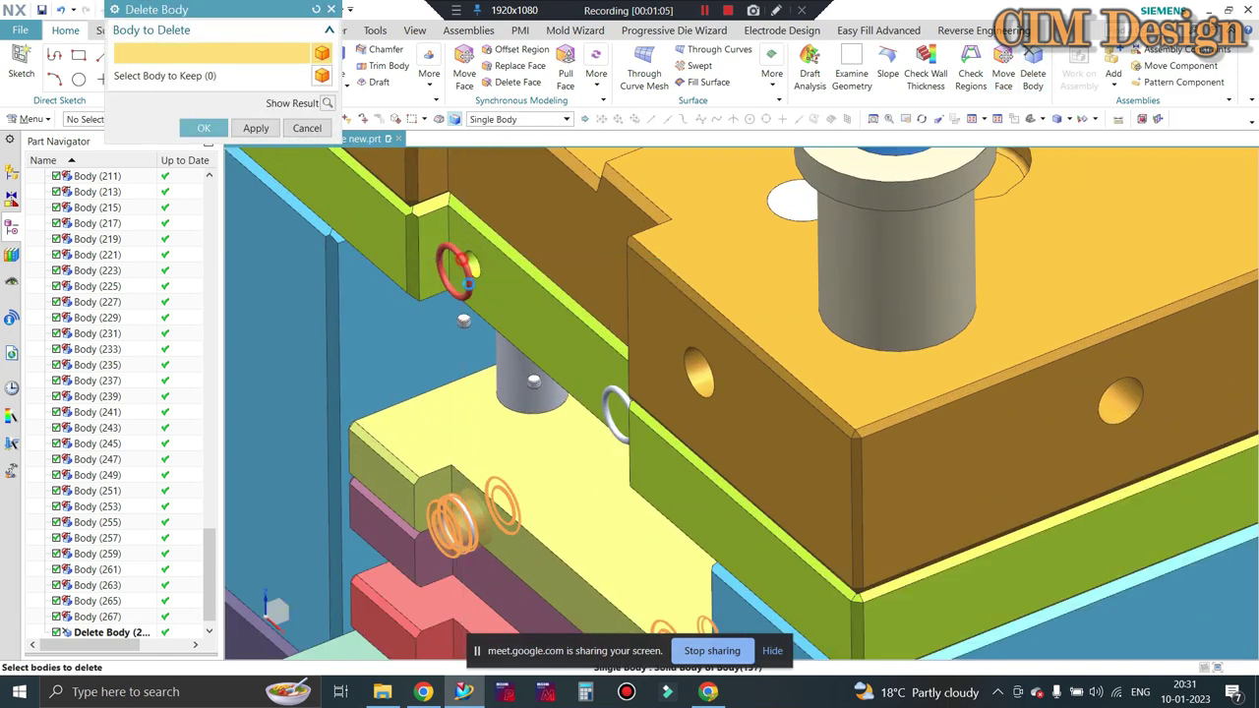
{"action": "left_click", "coordinate": [463, 321]}
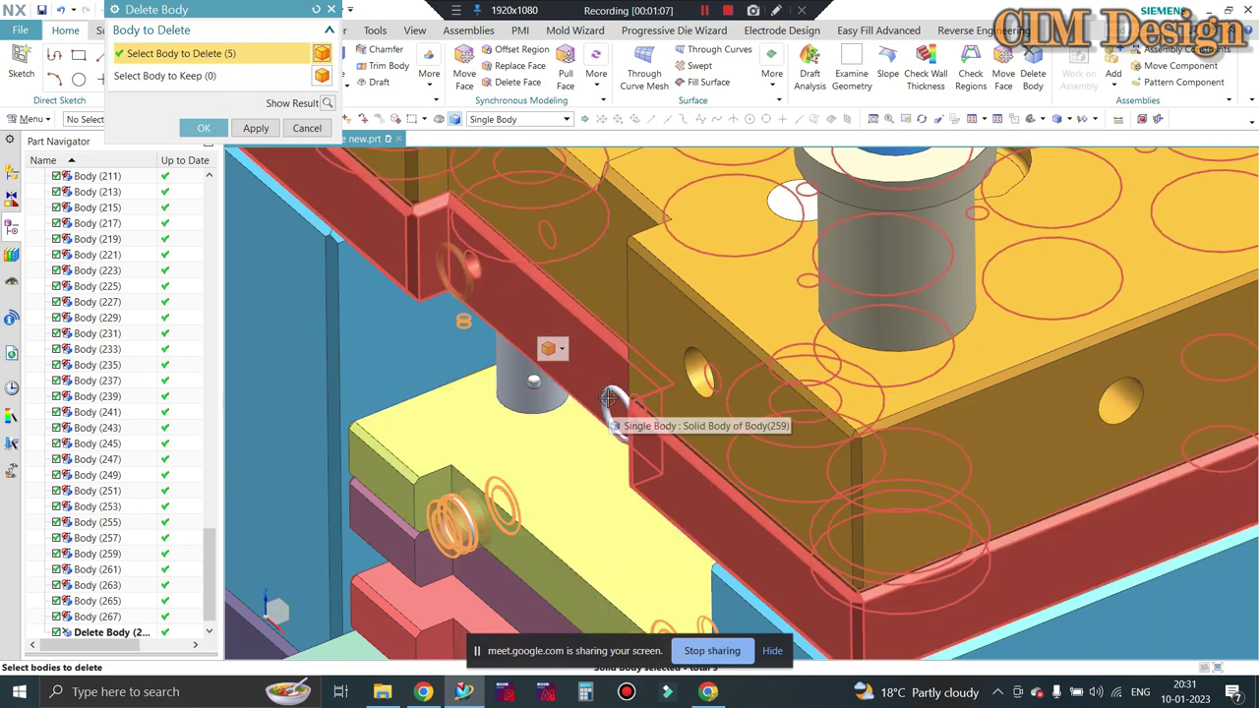
Add another ring and two bodies near the pin, deselecting one picked by mistake
{"action": "left_click", "coordinate": [603, 417]}
{"action": "left_click", "coordinate": [531, 382]}
{"action": "left_click", "coordinate": [441, 412]}
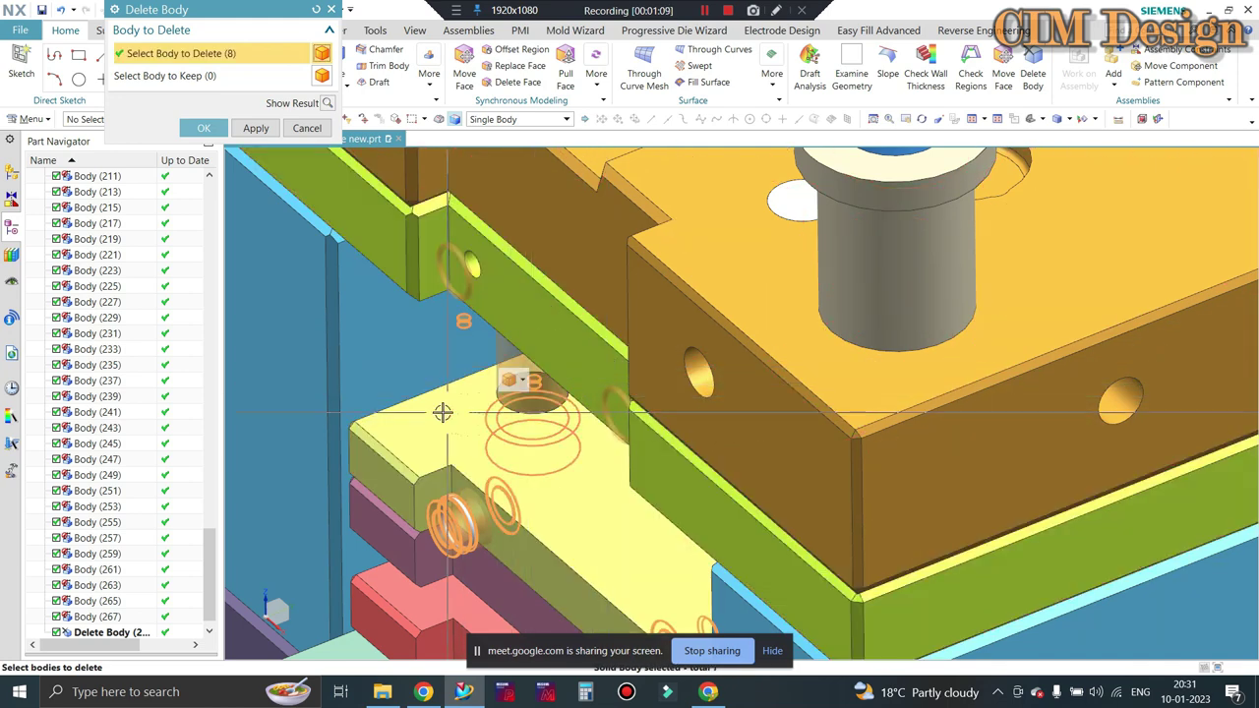
{"action": "scroll", "coordinate": [498, 376], "scroll_direction": "down", "scroll_amount": 2}
{"action": "scroll", "coordinate": [495, 378], "scroll_direction": "down", "scroll_amount": 2}
{"action": "left_click", "coordinate": [495, 373], "text": "shift"}
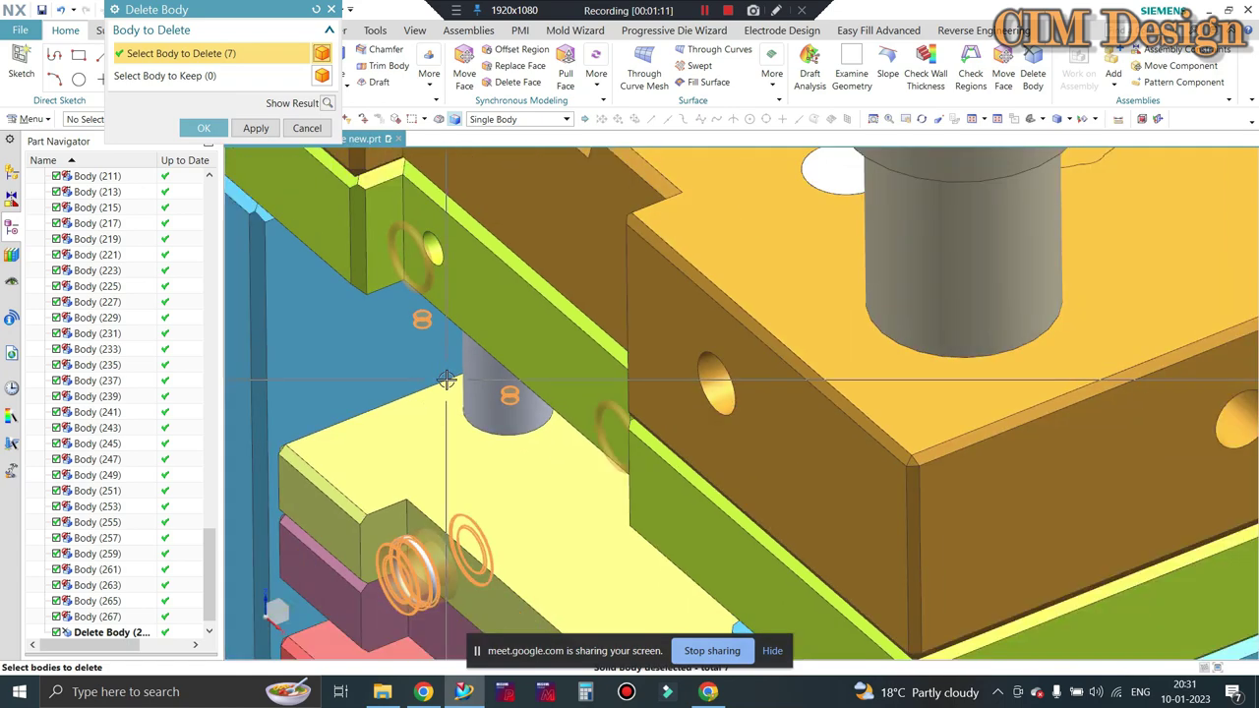
{"action": "scroll", "coordinate": [423, 324], "scroll_direction": "up", "scroll_amount": 3}
{"action": "scroll", "coordinate": [483, 429], "scroll_direction": "up", "scroll_amount": 3}
Select the far-side slide's blocks, springs and upper socket-head screw, and delete them
{"action": "middle_click_drag", "start_coordinate": [636, 478], "coordinate": [708, 393]}
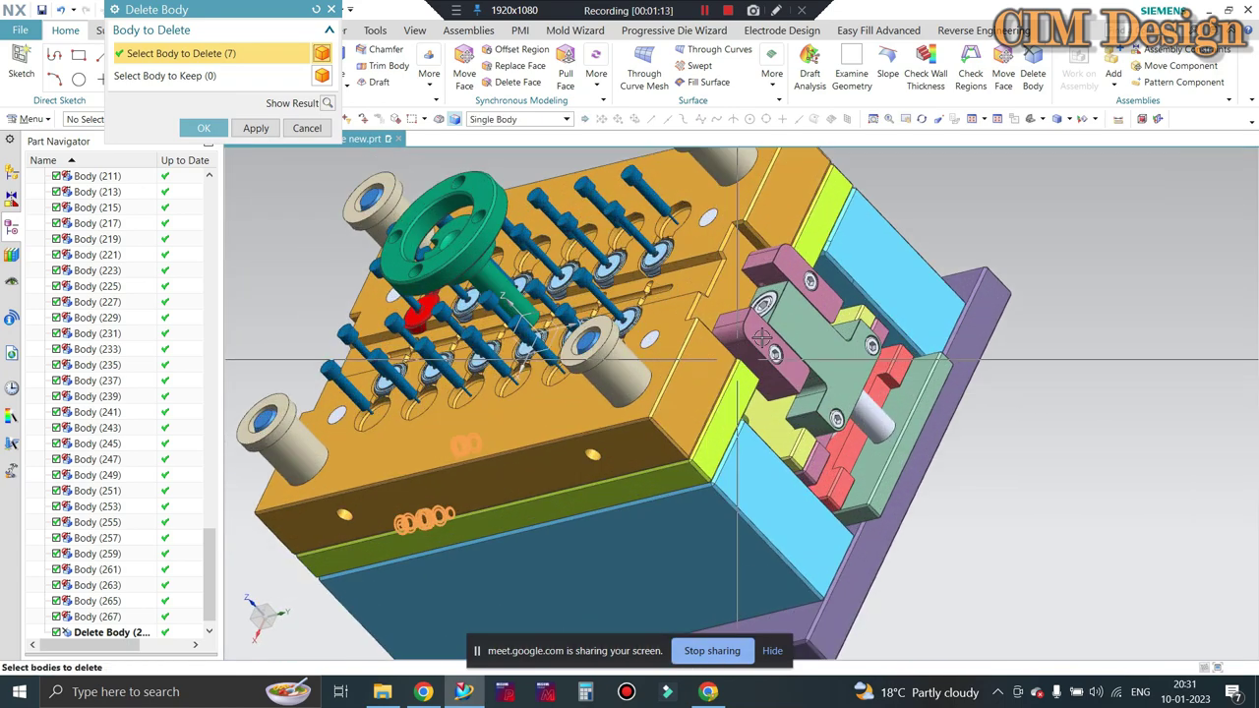
{"action": "scroll", "coordinate": [761, 334], "scroll_direction": "down", "scroll_amount": 3}
{"action": "left_click", "coordinate": [762, 329]}
{"action": "left_click", "coordinate": [798, 273]}
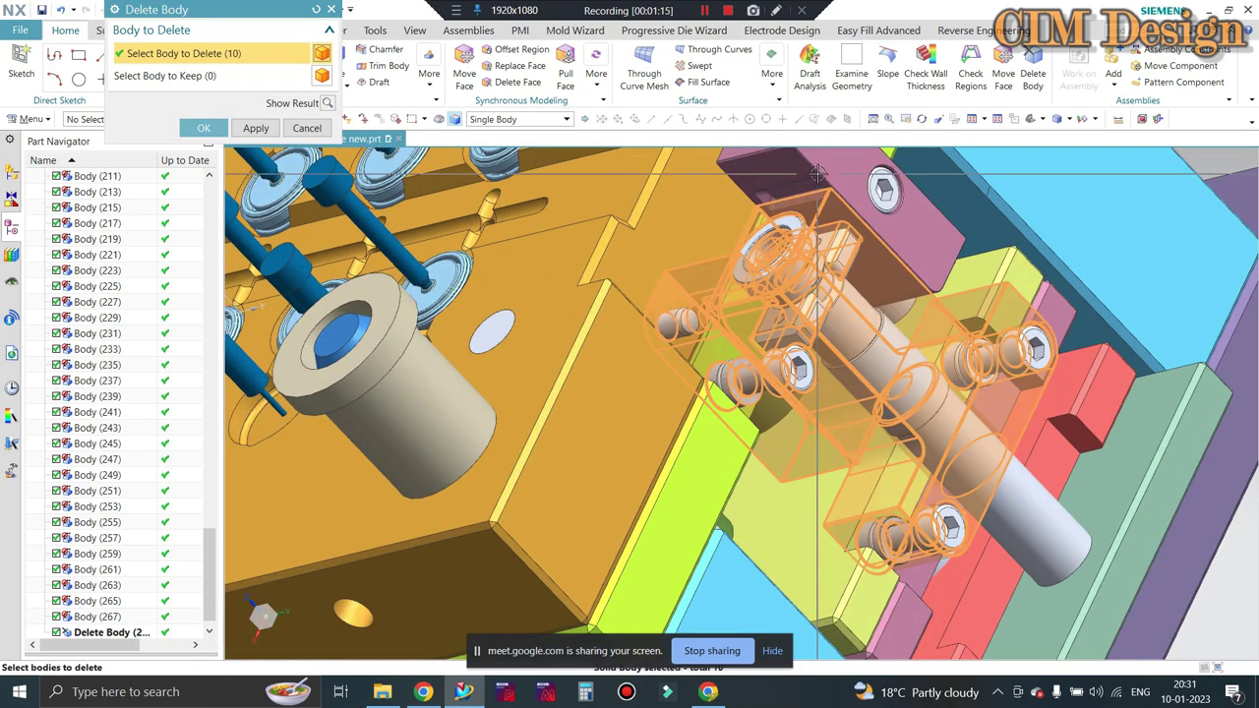
{"action": "left_click", "coordinate": [804, 277]}
{"action": "left_click", "coordinate": [811, 284]}
{"action": "left_click", "coordinate": [837, 311]}
{"action": "left_click", "coordinate": [918, 400]}
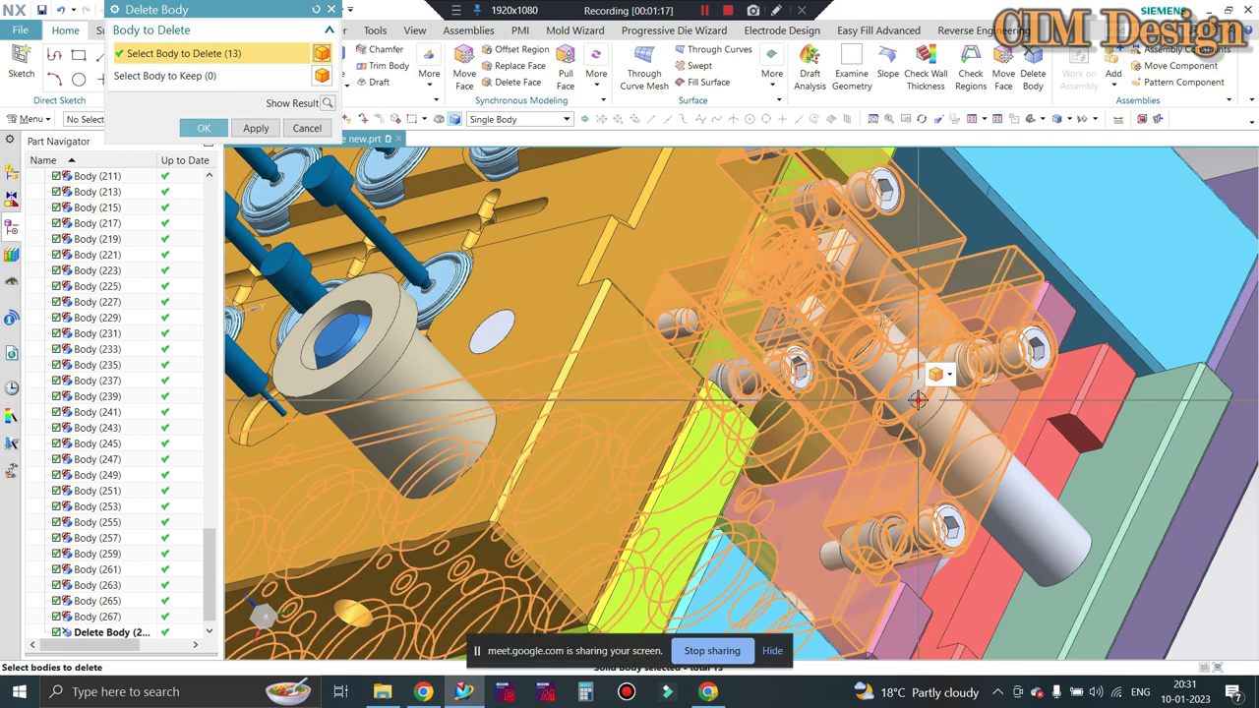
{"action": "left_click", "coordinate": [977, 465]}
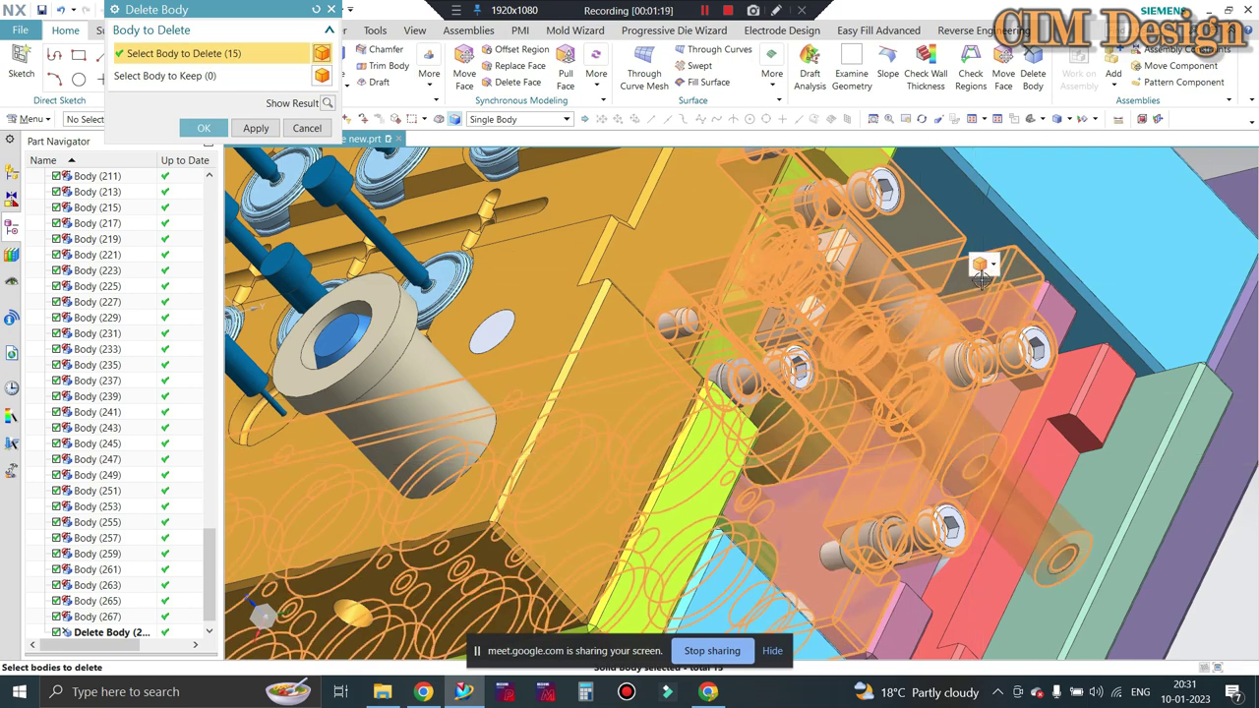
{"action": "left_click", "coordinate": [875, 197]}
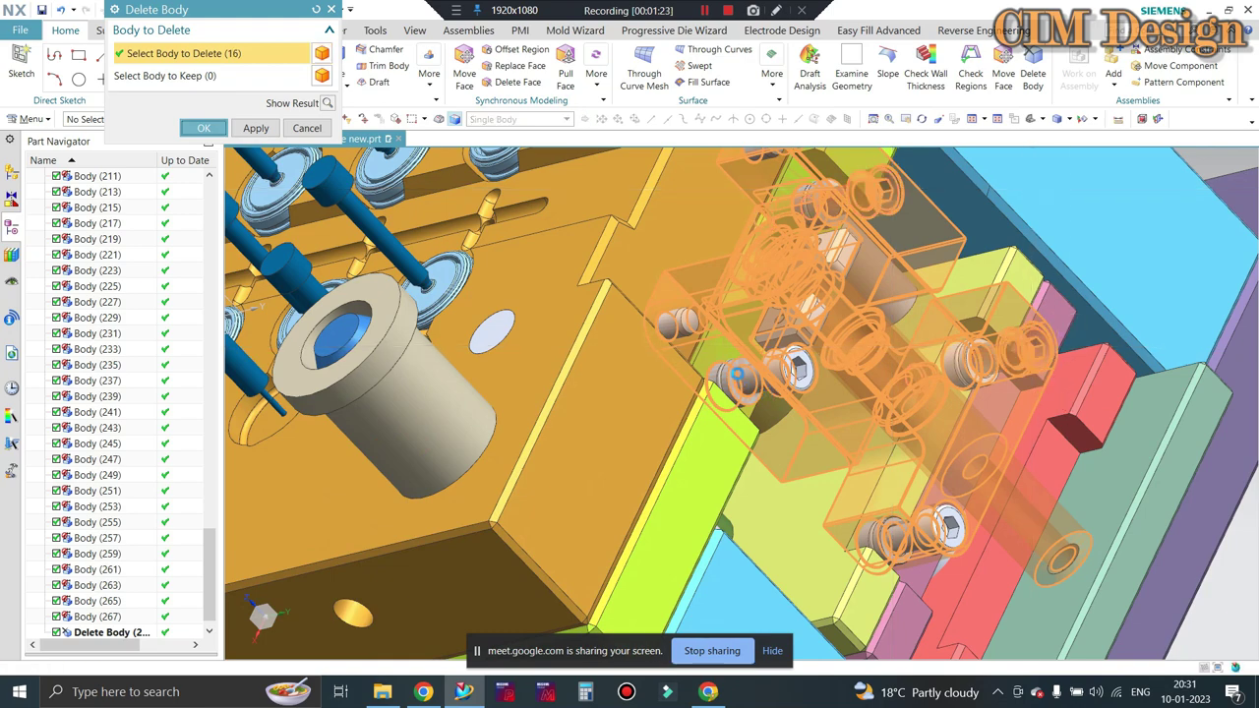
{"action": "middle_click", "coordinate": [744, 355]}
{"action": "scroll", "coordinate": [744, 356], "scroll_direction": "down", "scroll_amount": 3}
{"action": "scroll", "coordinate": [744, 356], "scroll_direction": "up", "scroll_amount": 1}
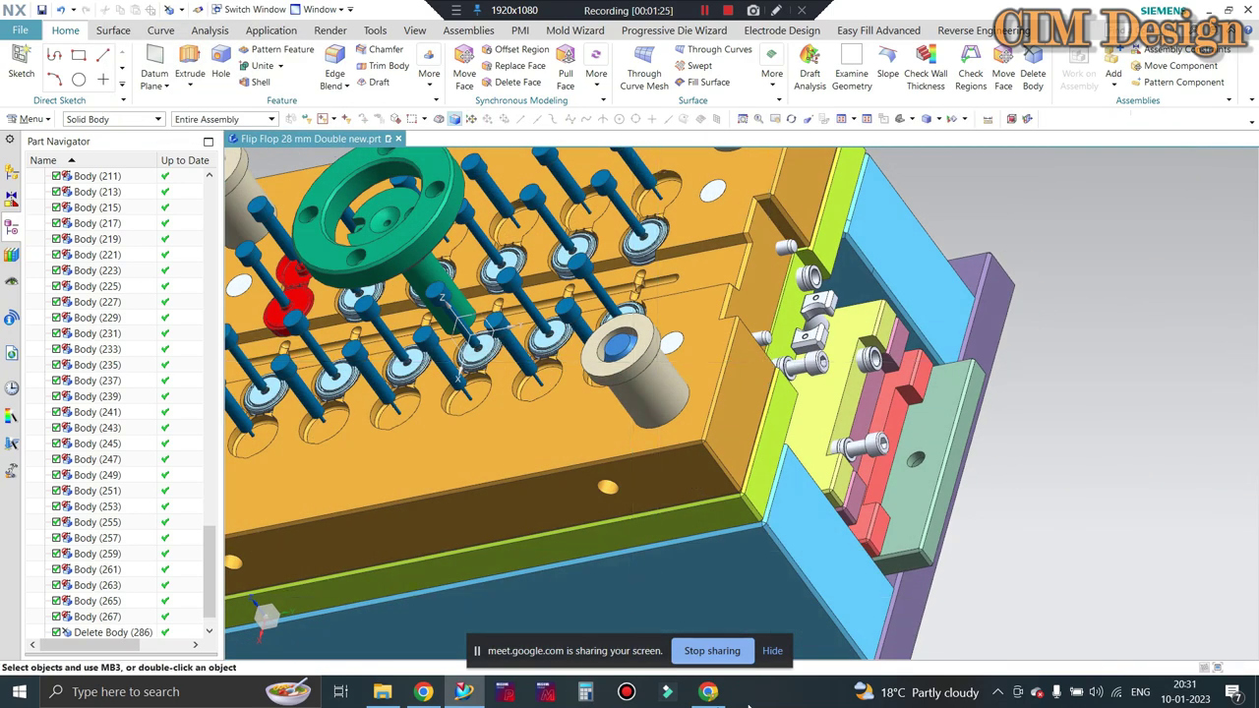
Admit the waiting participant to the video call, then return to the mould
{"action": "left_click", "coordinate": [710, 692]}
{"action": "left_click", "coordinate": [797, 178]}
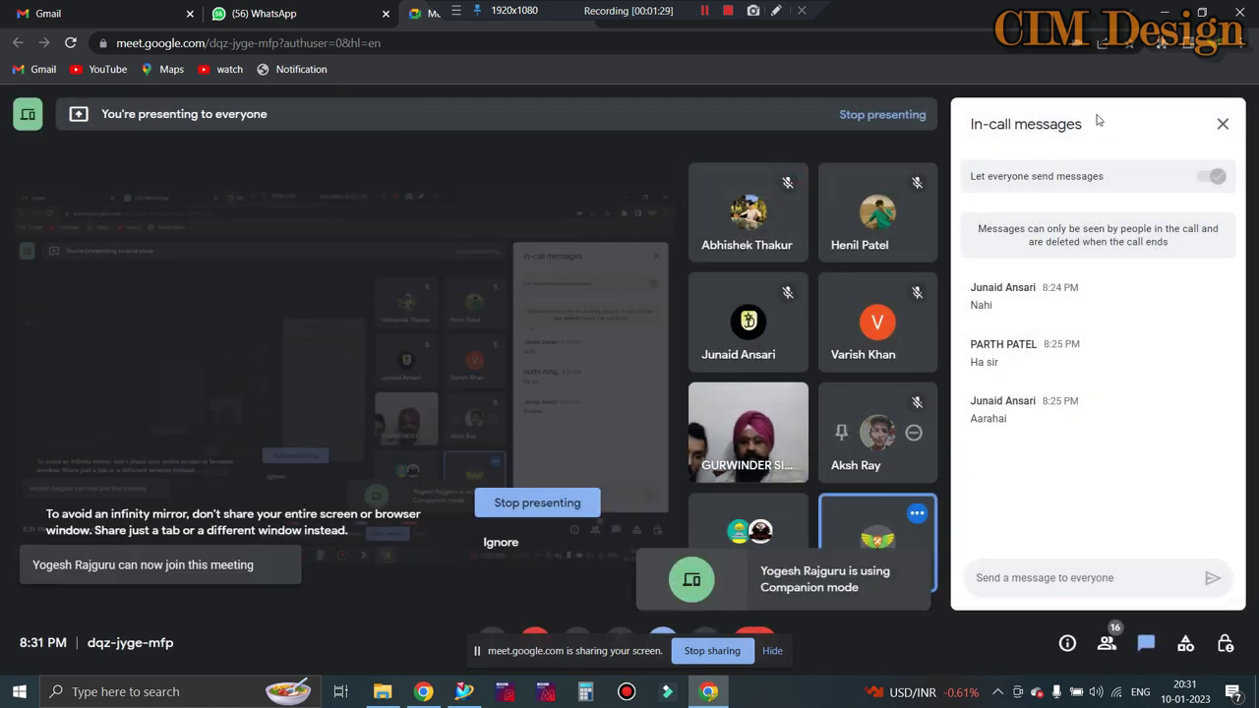
{"action": "left_click", "coordinate": [1161, 12]}
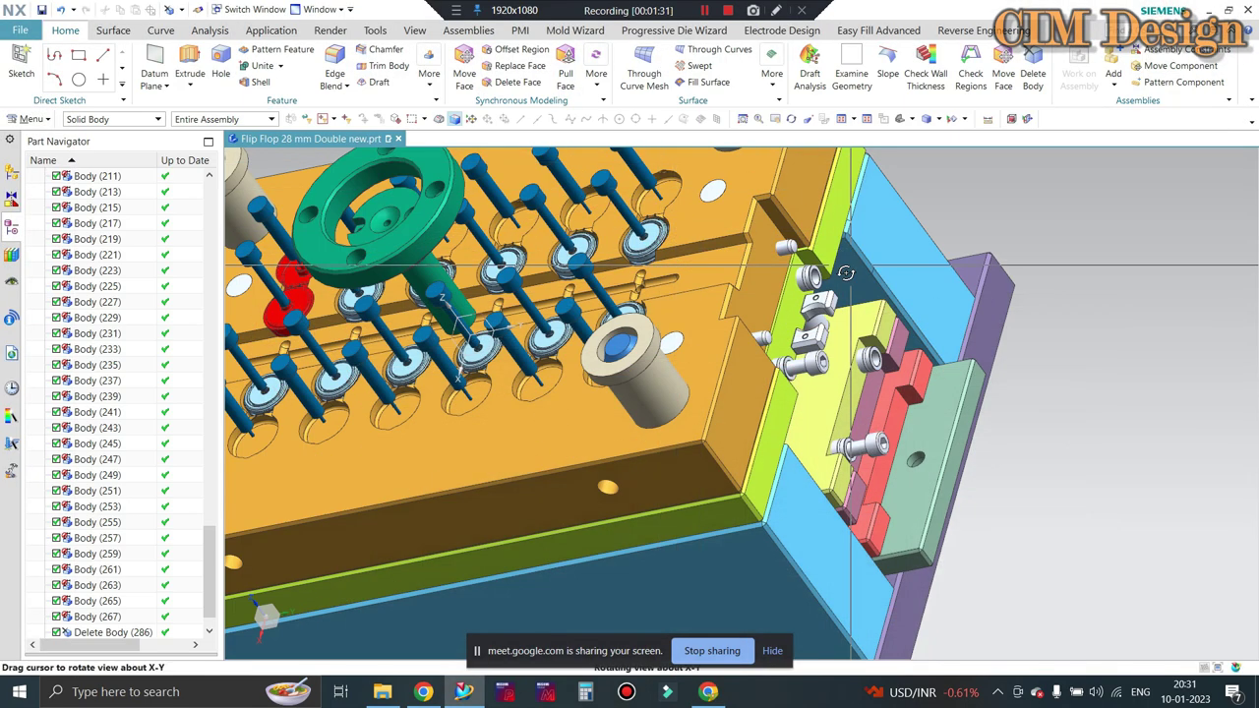
Hide the orange plate covering the ejector area with Ctrl+B
{"action": "middle_click_drag", "start_coordinate": [742, 260], "coordinate": [743, 285]}
{"action": "left_click", "coordinate": [743, 285]}
{"action": "key", "text": "ctrl+b"}
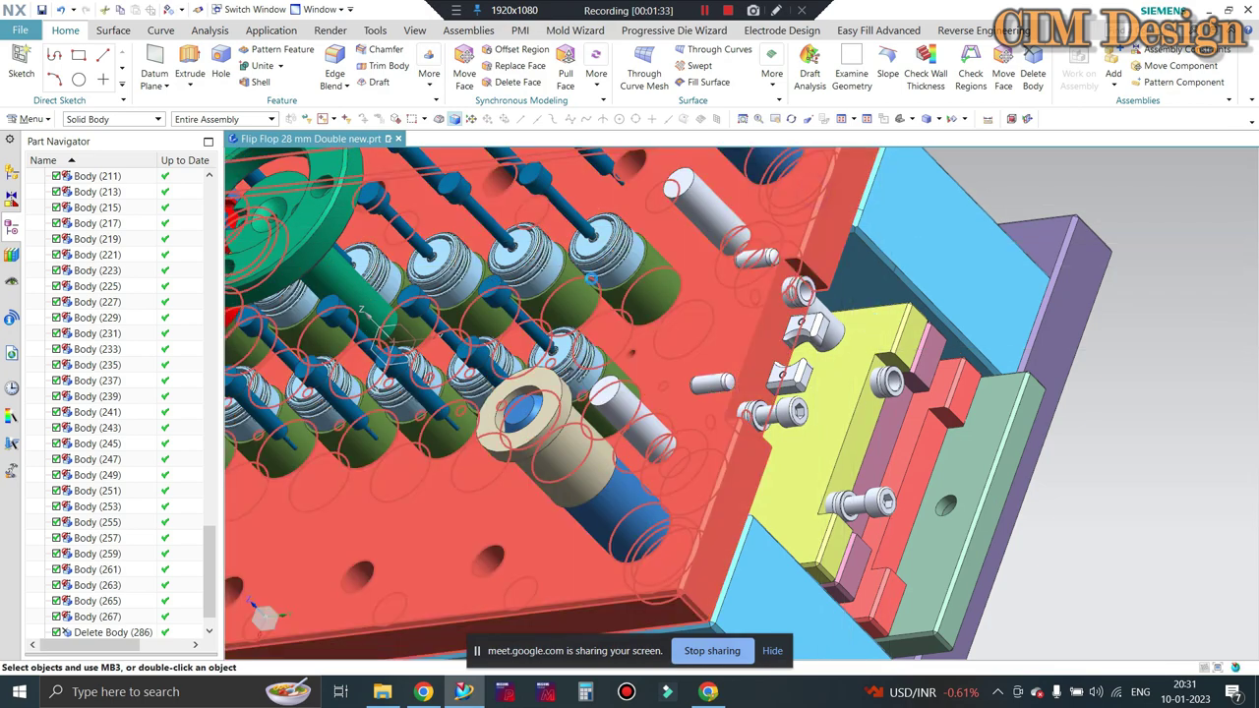
{"action": "scroll", "coordinate": [856, 373], "scroll_direction": "up", "scroll_amount": 2}
{"action": "scroll", "coordinate": [857, 374], "scroll_direction": "up", "scroll_amount": 2}
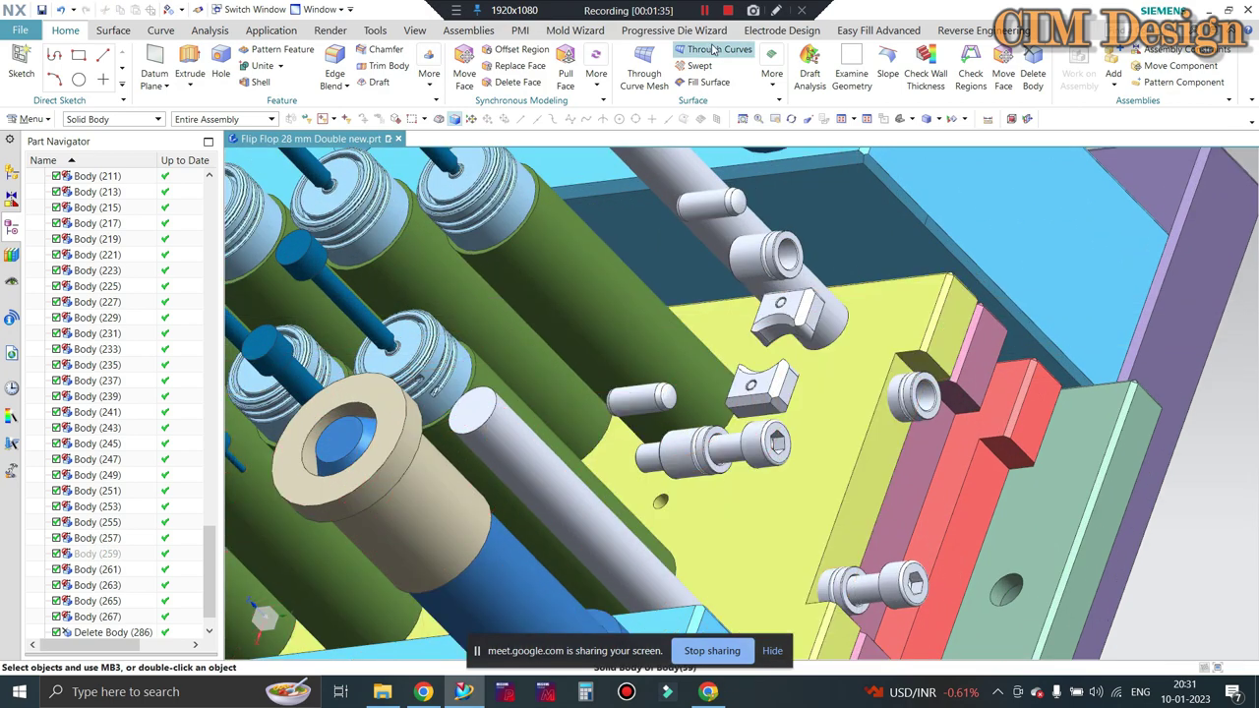
Start Delete Body and mark the two bolts, both clamps and nearby fasteners
{"action": "left_click", "coordinate": [1032, 73]}
{"action": "left_click", "coordinate": [713, 204]}
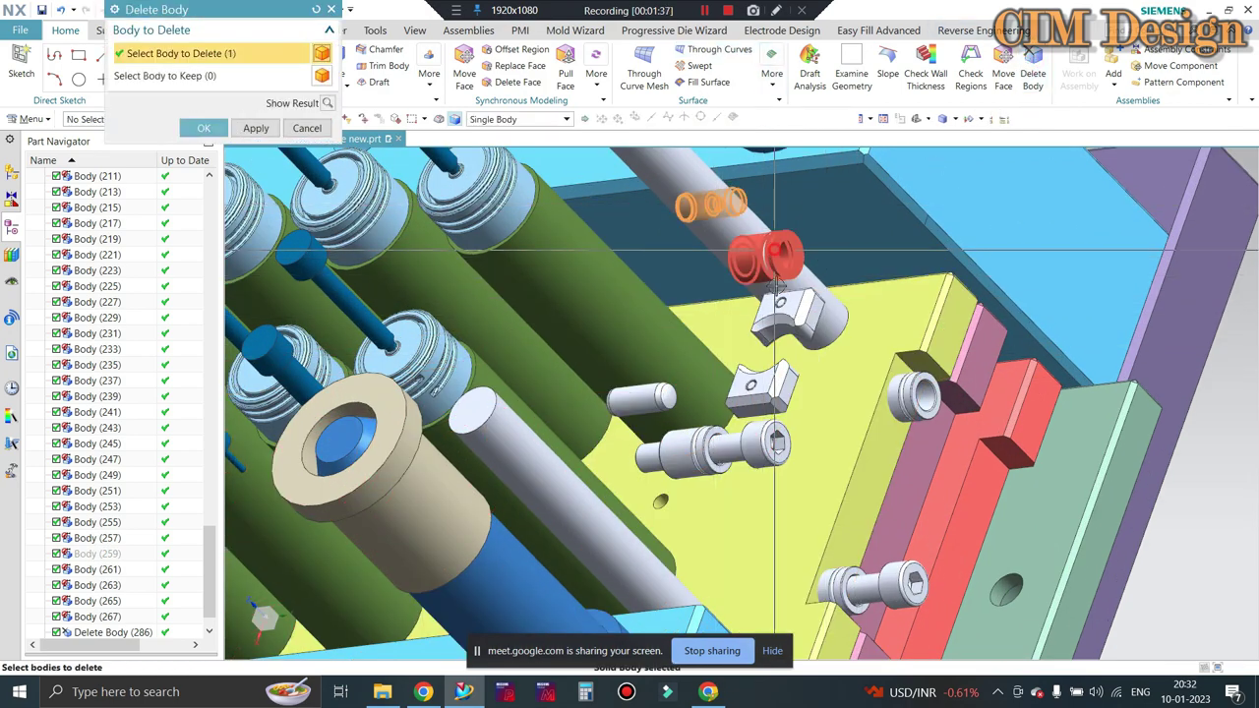
{"action": "left_click", "coordinate": [766, 254]}
{"action": "scroll", "coordinate": [784, 309], "scroll_direction": "up", "scroll_amount": 2}
{"action": "left_click", "coordinate": [786, 319]}
{"action": "scroll", "coordinate": [786, 325], "scroll_direction": "up", "scroll_amount": 2}
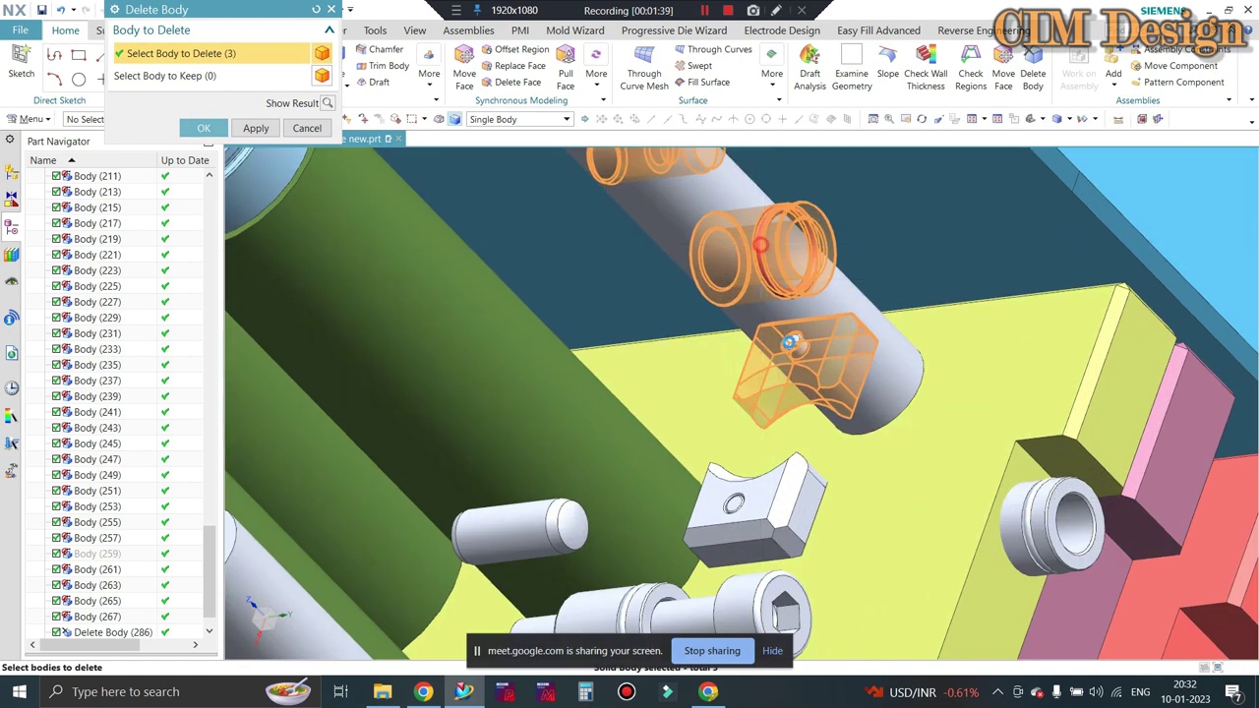
{"action": "left_click", "coordinate": [792, 346]}
{"action": "scroll", "coordinate": [793, 346], "scroll_direction": "down", "scroll_amount": 2}
{"action": "left_click", "coordinate": [737, 364]}
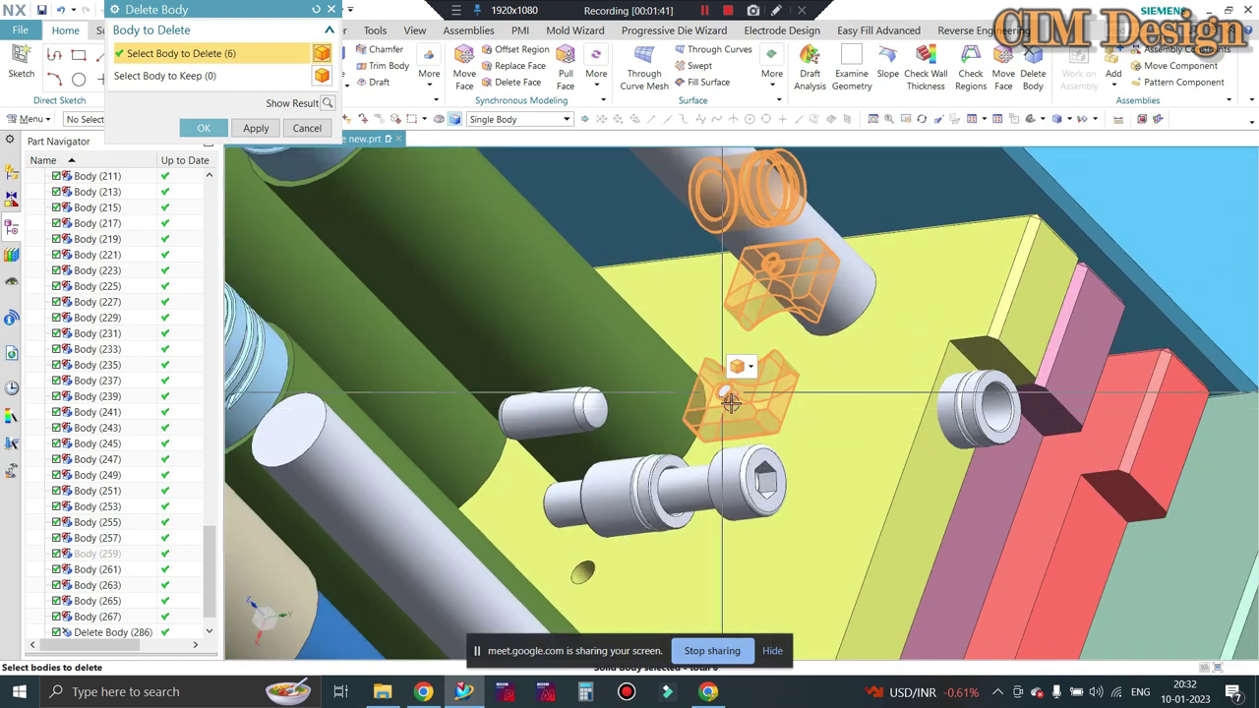
{"action": "left_click", "coordinate": [631, 503]}
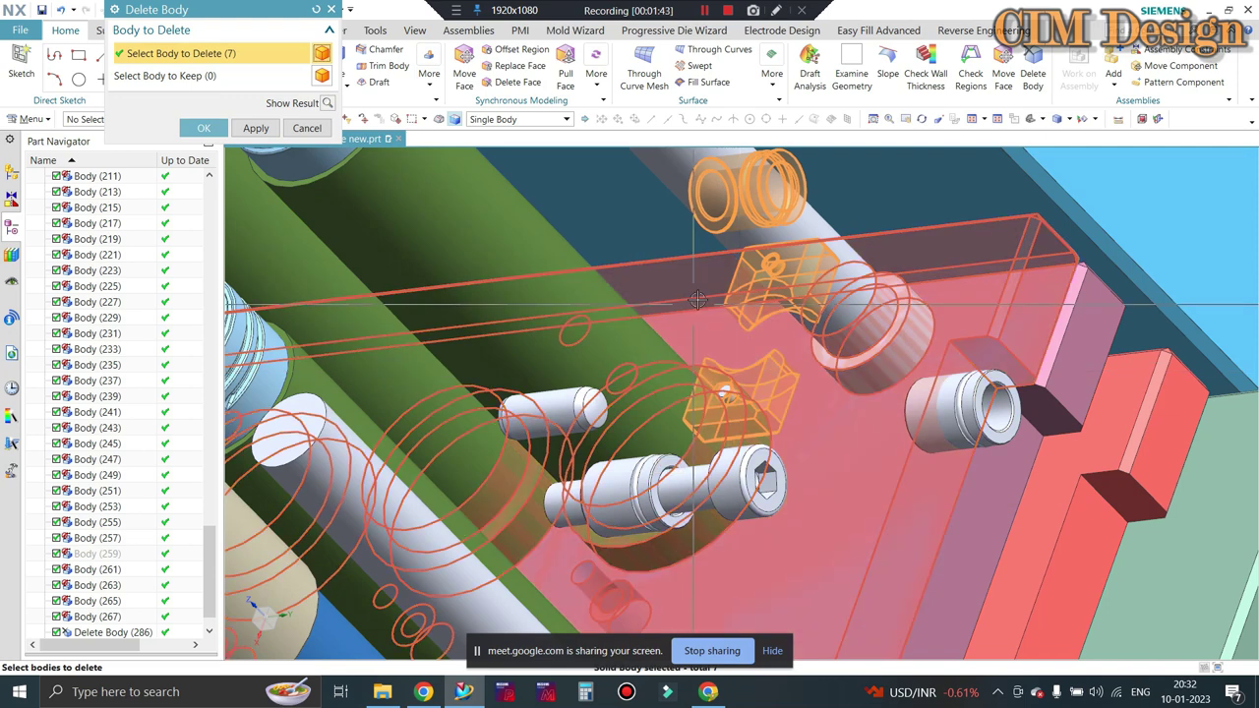
Add the cylinders, cap screws, bushing and ring, then delete all marked bodies
{"action": "left_click", "coordinate": [586, 398]}
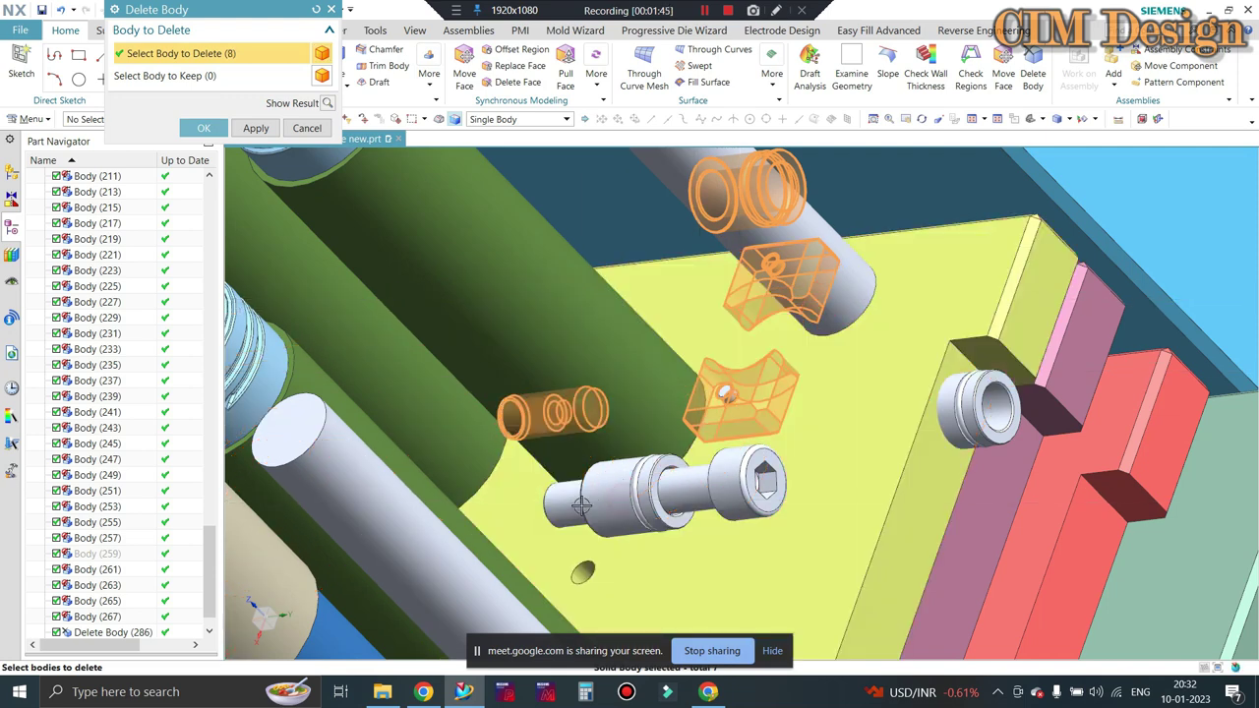
{"action": "left_click", "coordinate": [637, 485]}
{"action": "left_click", "coordinate": [637, 485]}
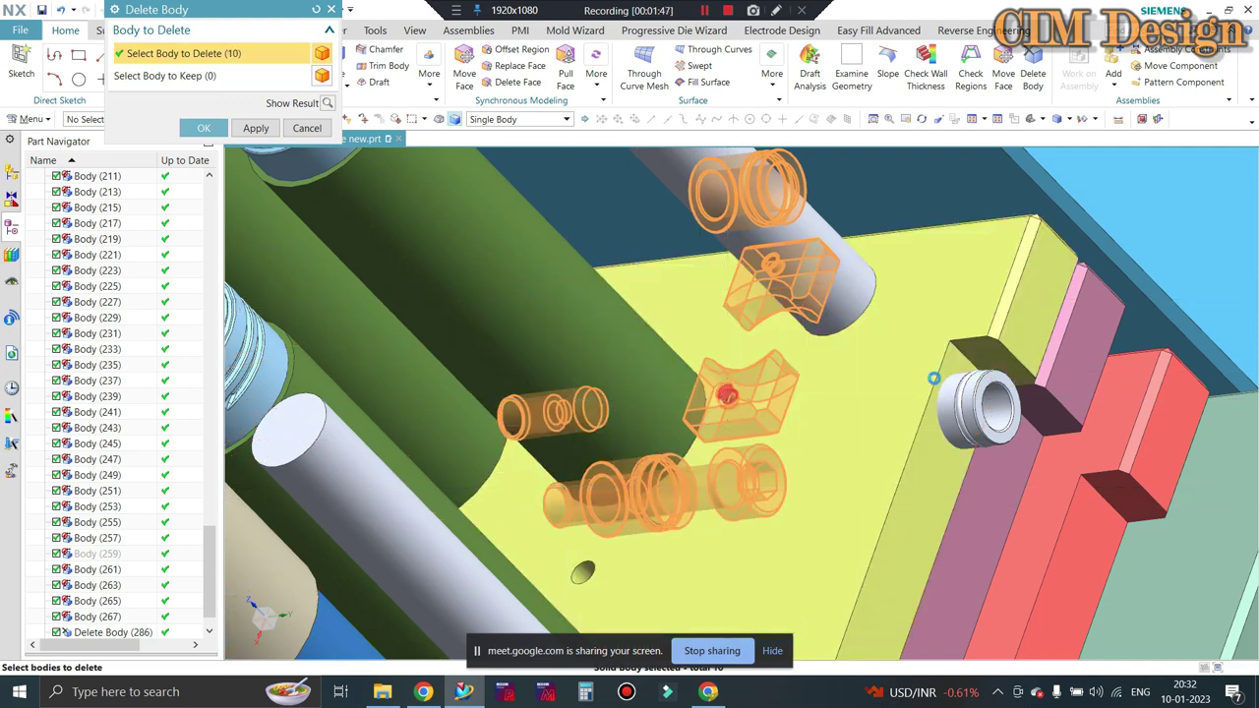
{"action": "left_click", "coordinate": [724, 393]}
{"action": "left_click", "coordinate": [966, 407]}
{"action": "left_click", "coordinate": [845, 313]}
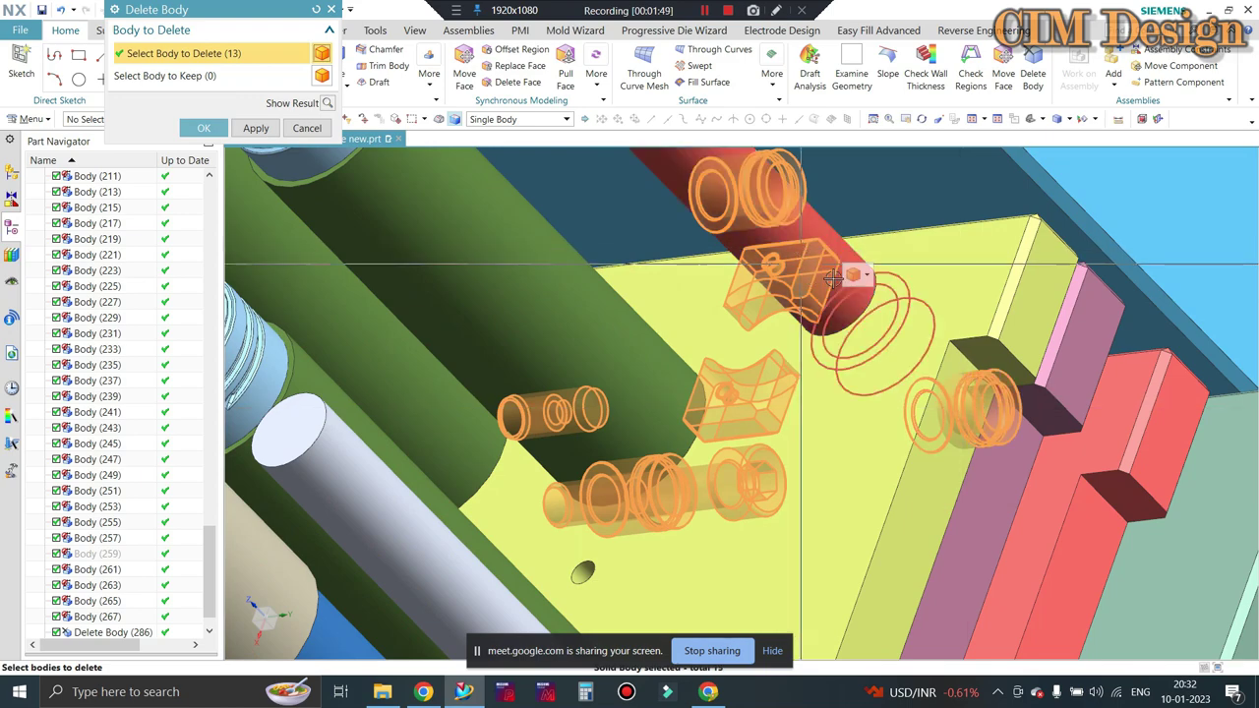
{"action": "scroll", "coordinate": [766, 353], "scroll_direction": "up", "scroll_amount": 2}
{"action": "scroll", "coordinate": [750, 416], "scroll_direction": "down", "scroll_amount": 3}
{"action": "scroll", "coordinate": [750, 416], "scroll_direction": "down", "scroll_amount": 2}
{"action": "left_click", "coordinate": [750, 416]}
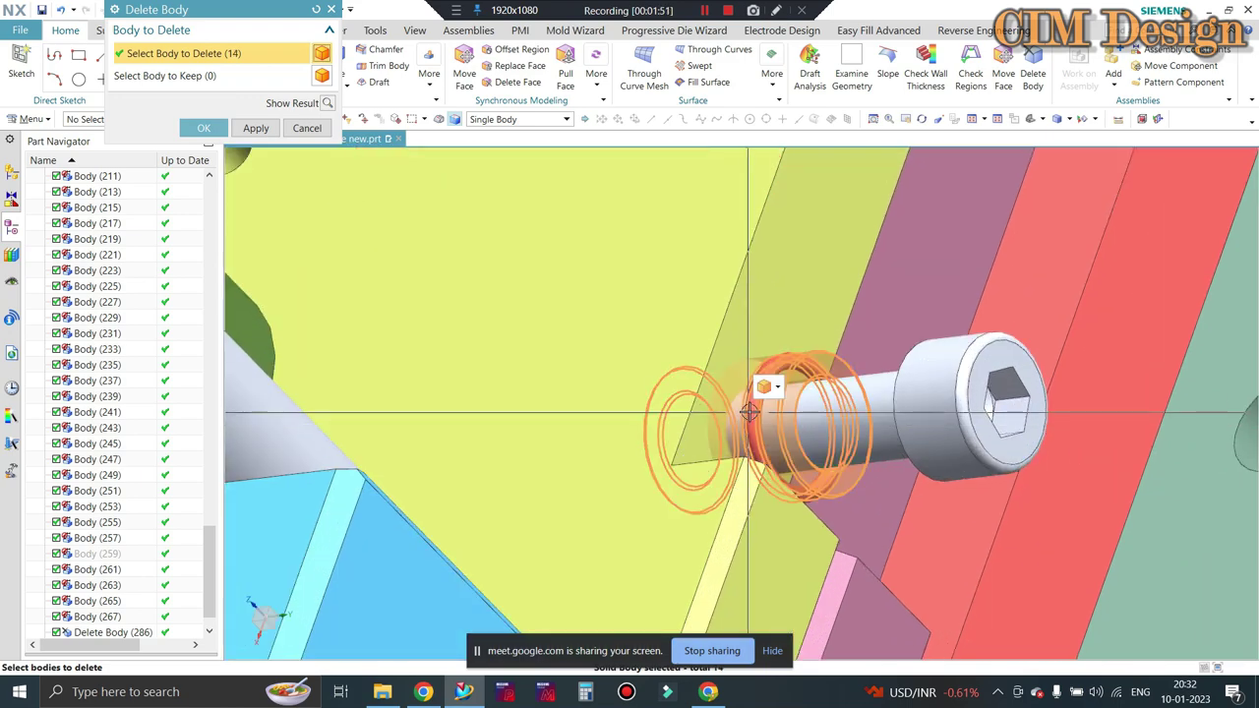
{"action": "left_click", "coordinate": [865, 411]}
{"action": "scroll", "coordinate": [736, 448], "scroll_direction": "up", "scroll_amount": 2}
{"action": "scroll", "coordinate": [735, 447], "scroll_direction": "up", "scroll_amount": 2}
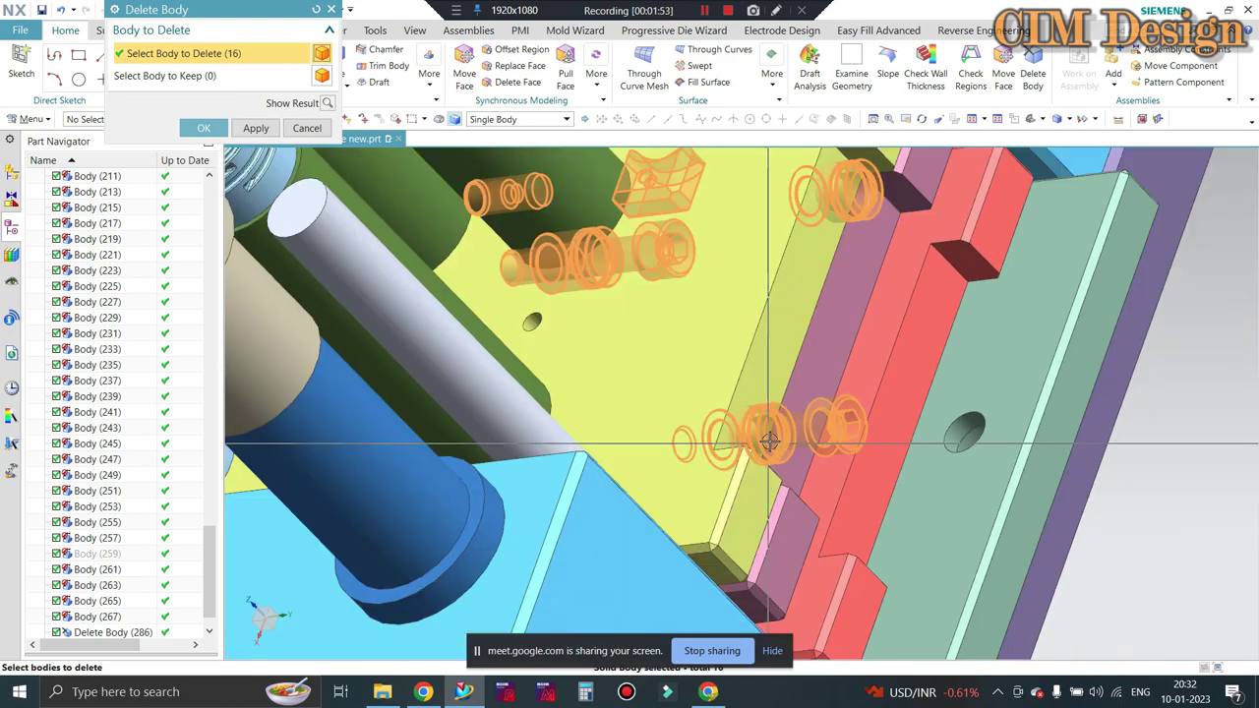
{"action": "scroll", "coordinate": [787, 393], "scroll_direction": "up", "scroll_amount": 2}
{"action": "middle_click", "coordinate": [913, 346]}
{"action": "scroll", "coordinate": [912, 346], "scroll_direction": "up", "scroll_amount": 3}
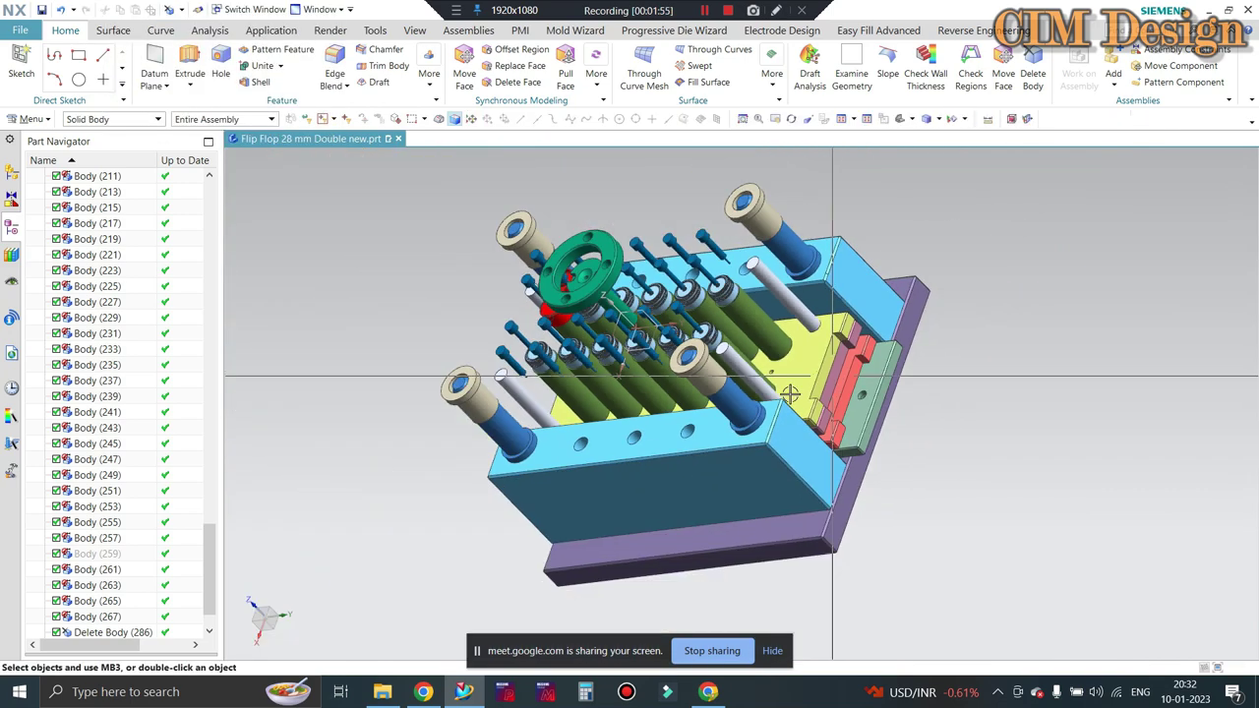
{"action": "mouse_move", "coordinate": [913, 346]}
{"action": "middle_mouse_down"}
{"action": "mouse_move", "coordinate": [619, 430]}
{"action": "mouse_move", "coordinate": [688, 433]}
{"action": "middle_mouse_up"}
Delete the two O-ring bodies on the plate edge with Delete Body
{"action": "scroll", "coordinate": [619, 429], "scroll_direction": "down", "scroll_amount": 3}
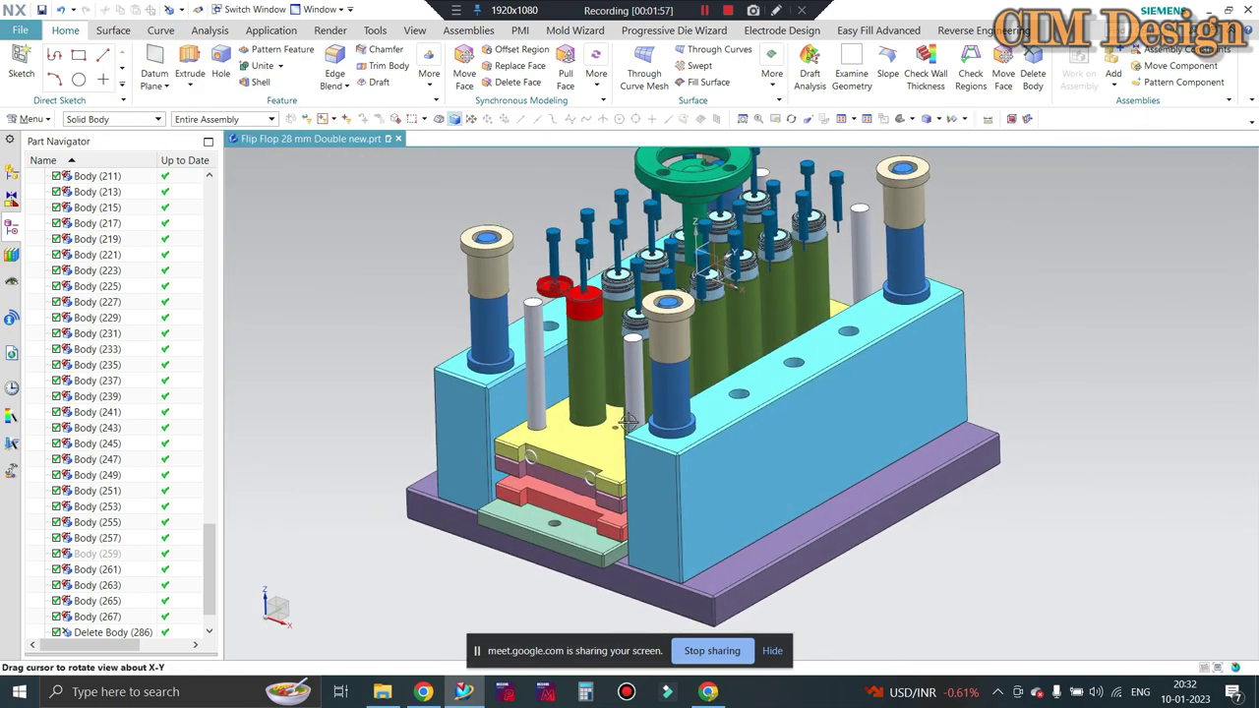
{"action": "left_click", "coordinate": [1032, 74]}
{"action": "scroll", "coordinate": [559, 470], "scroll_direction": "down", "scroll_amount": 3}
{"action": "scroll", "coordinate": [559, 470], "scroll_direction": "down", "scroll_amount": 5}
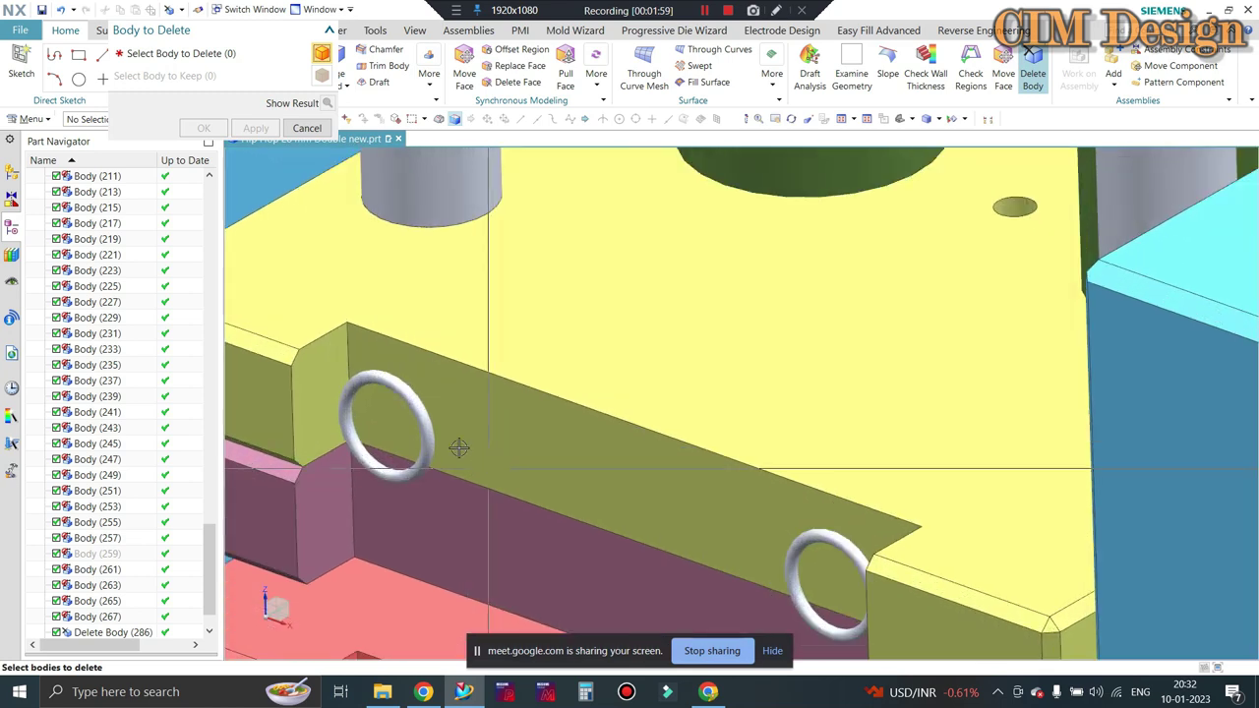
{"action": "left_click", "coordinate": [458, 444]}
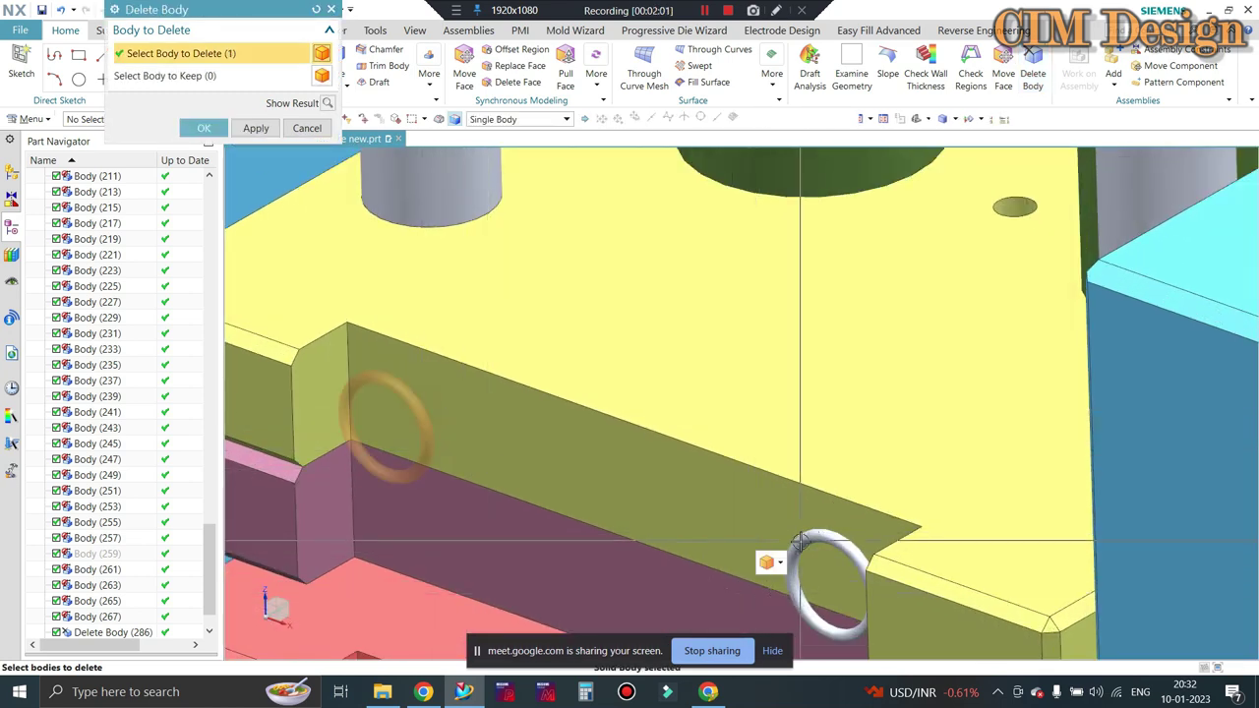
{"action": "left_click", "coordinate": [777, 571]}
{"action": "scroll", "coordinate": [618, 329], "scroll_direction": "up", "scroll_amount": 3}
{"action": "scroll", "coordinate": [646, 433], "scroll_direction": "up", "scroll_amount": 3}
{"action": "middle_click", "coordinate": [646, 433]}
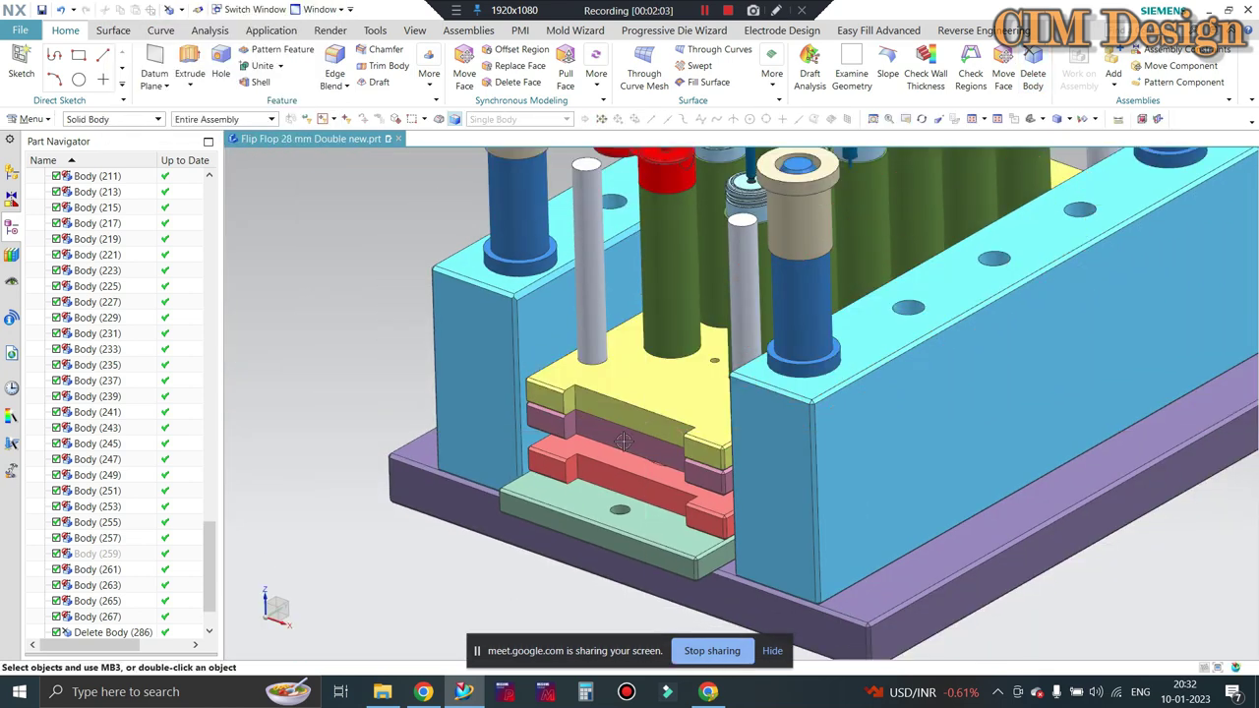
Hide every body except the four stacked ejector plates using Ctrl+B and Invert Selection
{"action": "scroll", "coordinate": [725, 443], "scroll_direction": "up", "scroll_amount": 3}
{"action": "middle_click_drag", "start_coordinate": [725, 443], "coordinate": [728, 413]}
{"action": "scroll", "coordinate": [613, 504], "scroll_direction": "down", "scroll_amount": 3}
{"action": "scroll", "coordinate": [613, 504], "scroll_direction": "down", "scroll_amount": 2}
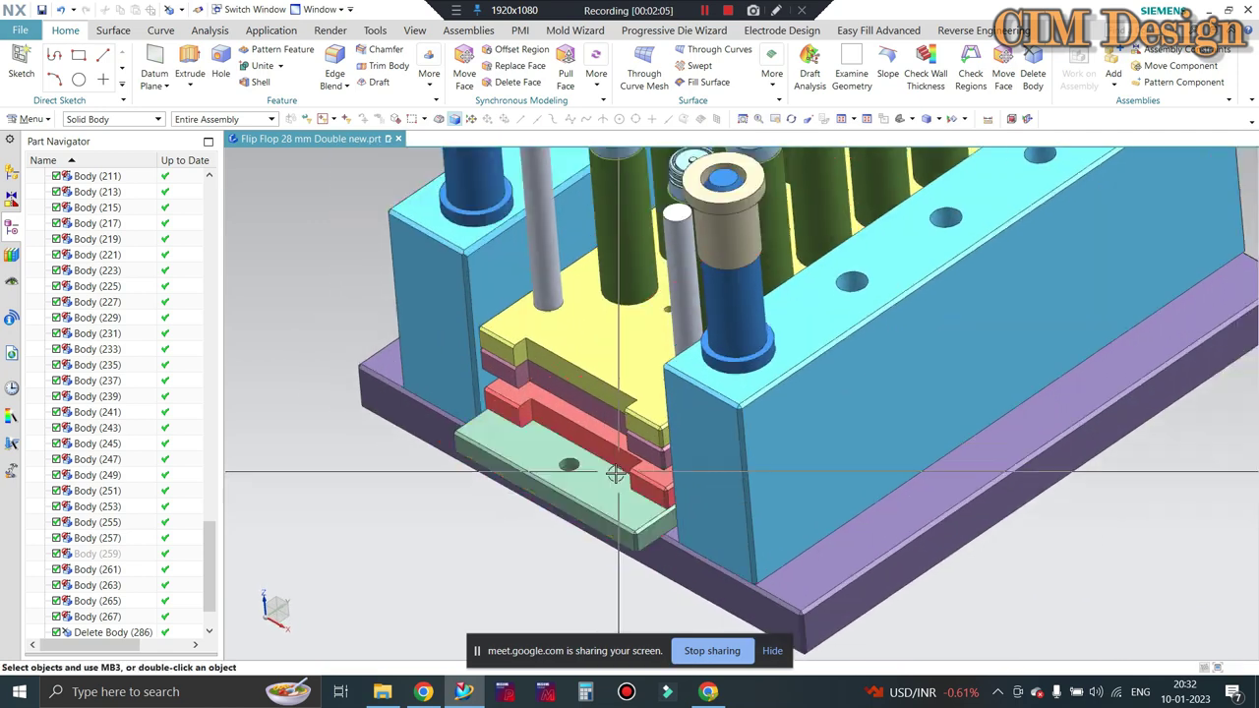
{"action": "mouse_move", "coordinate": [612, 463]}
{"action": "middle_mouse_down"}
{"action": "mouse_move", "coordinate": [739, 356]}
{"action": "mouse_move", "coordinate": [630, 338]}
{"action": "middle_mouse_up"}
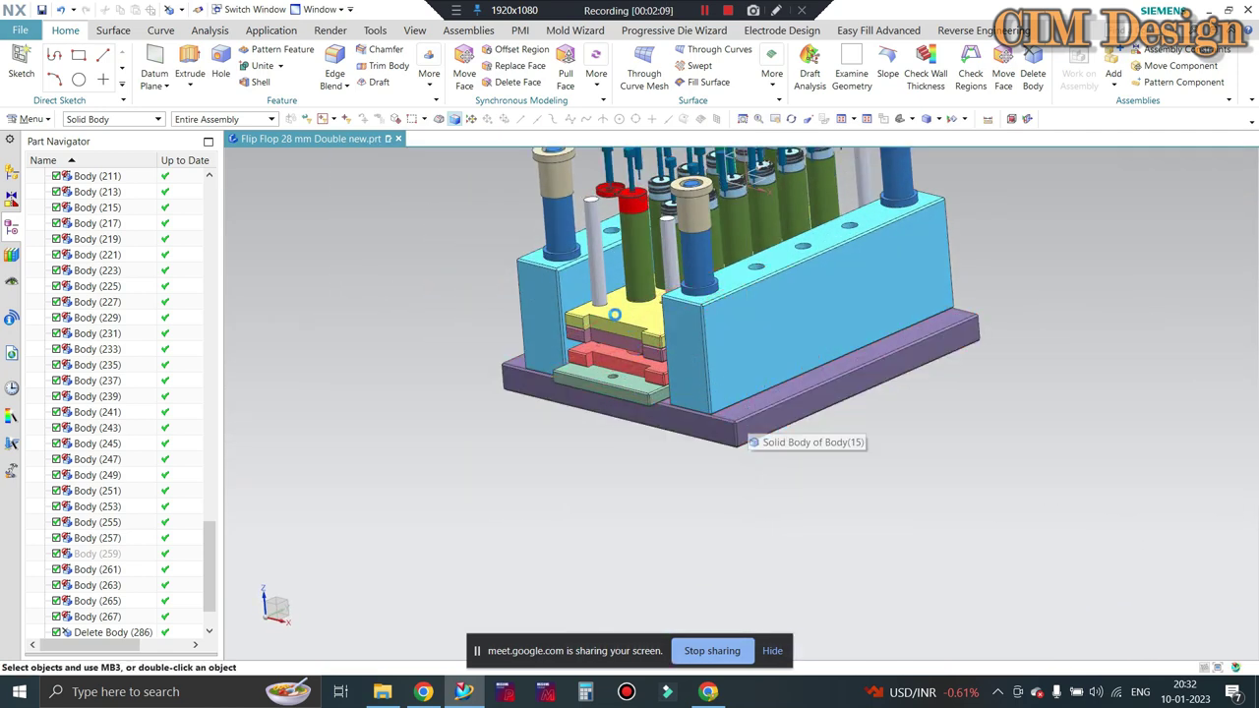
{"action": "key", "text": "ctrl+b"}
{"action": "scroll", "coordinate": [615, 314], "scroll_direction": "down", "scroll_amount": 3}
{"action": "left_click", "coordinate": [615, 312]}
{"action": "left_click", "coordinate": [590, 413]}
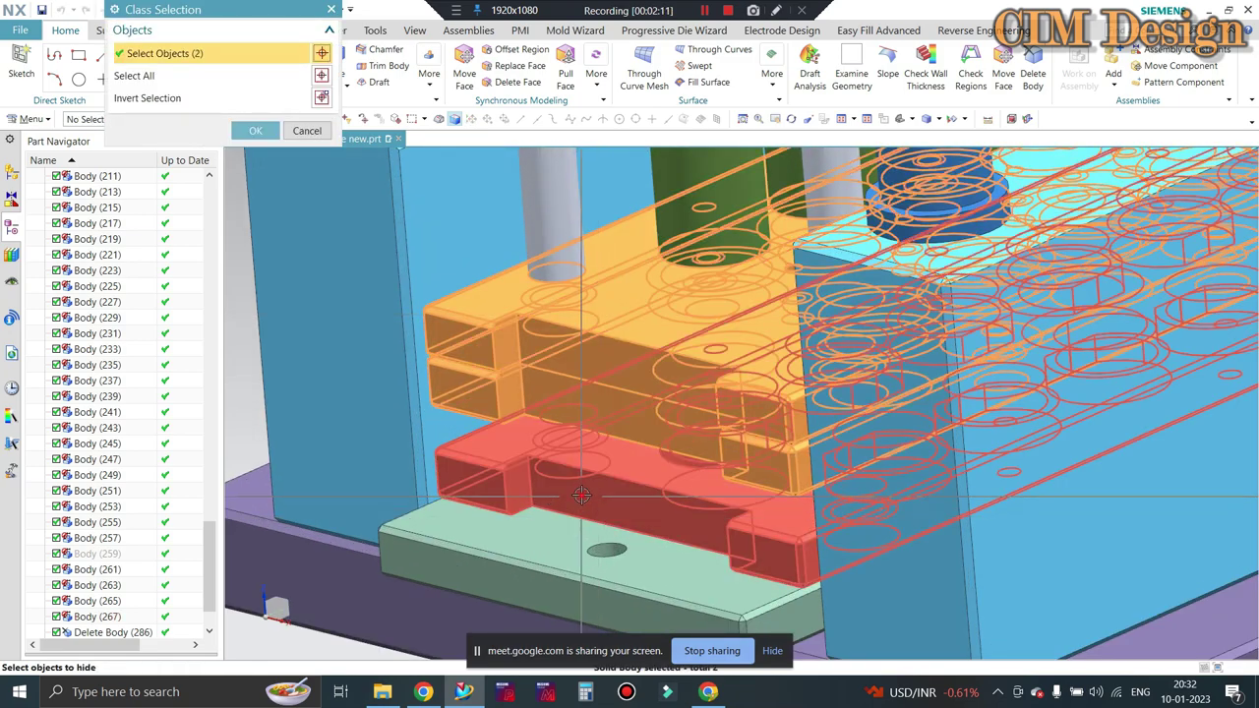
{"action": "left_click", "coordinate": [581, 495]}
{"action": "scroll", "coordinate": [582, 495], "scroll_direction": "up", "scroll_amount": 5}
{"action": "scroll", "coordinate": [581, 494], "scroll_direction": "up", "scroll_amount": 5}
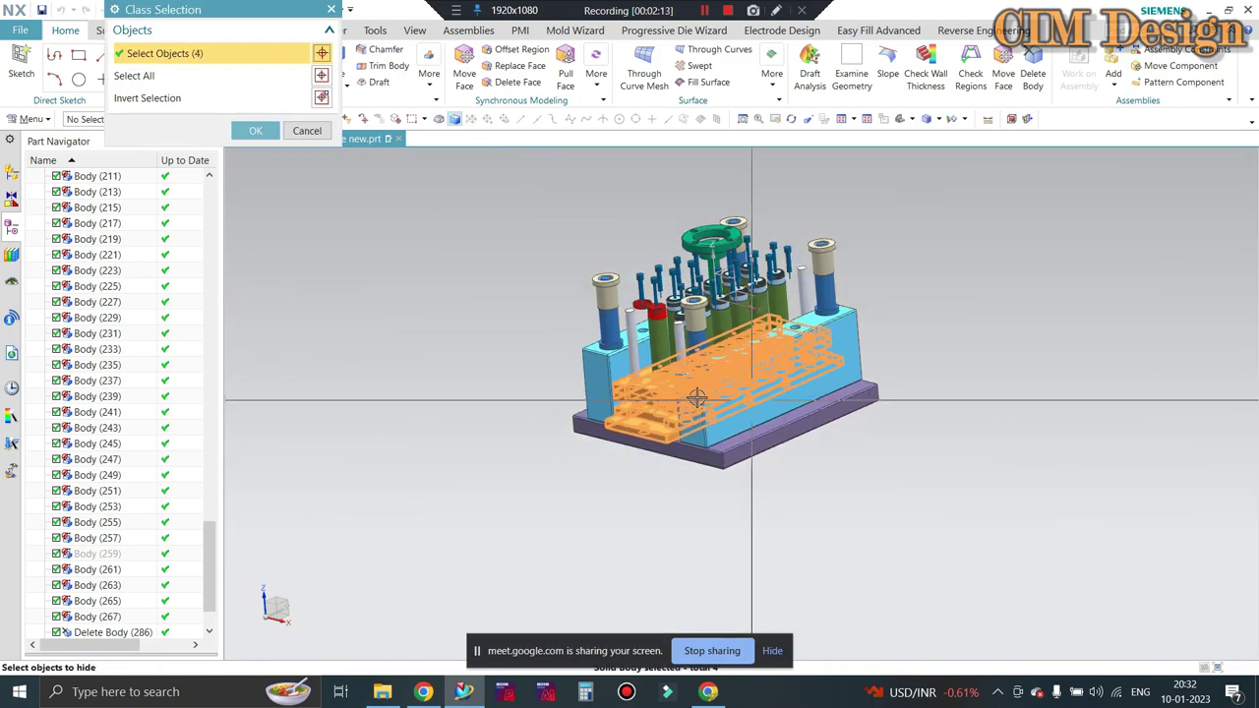
{"action": "left_click", "coordinate": [321, 99]}
{"action": "scroll", "coordinate": [672, 404], "scroll_direction": "down", "scroll_amount": 5}
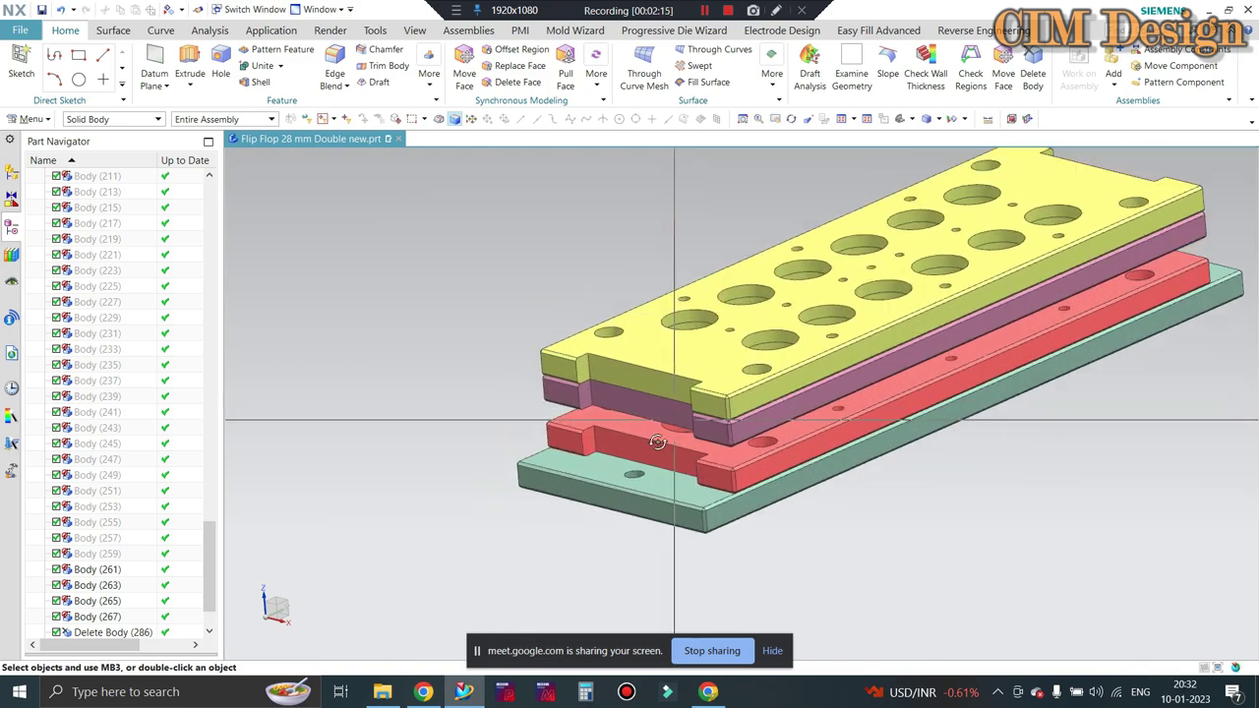
{"action": "middle_click_drag", "start_coordinate": [673, 404], "coordinate": [604, 418]}
{"action": "scroll", "coordinate": [604, 418], "scroll_direction": "down", "scroll_amount": 3}
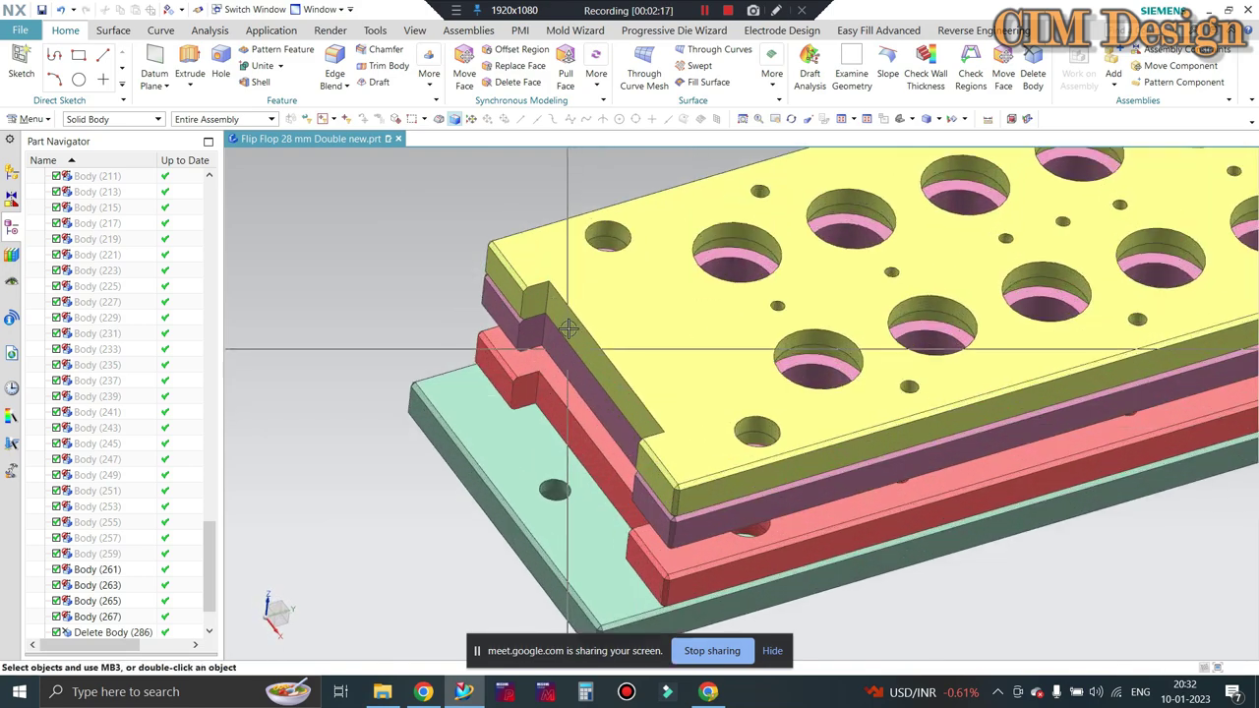
Replace the slanted notch face with the top face, then flush another face to the red plate
{"action": "left_click", "coordinate": [511, 65]}
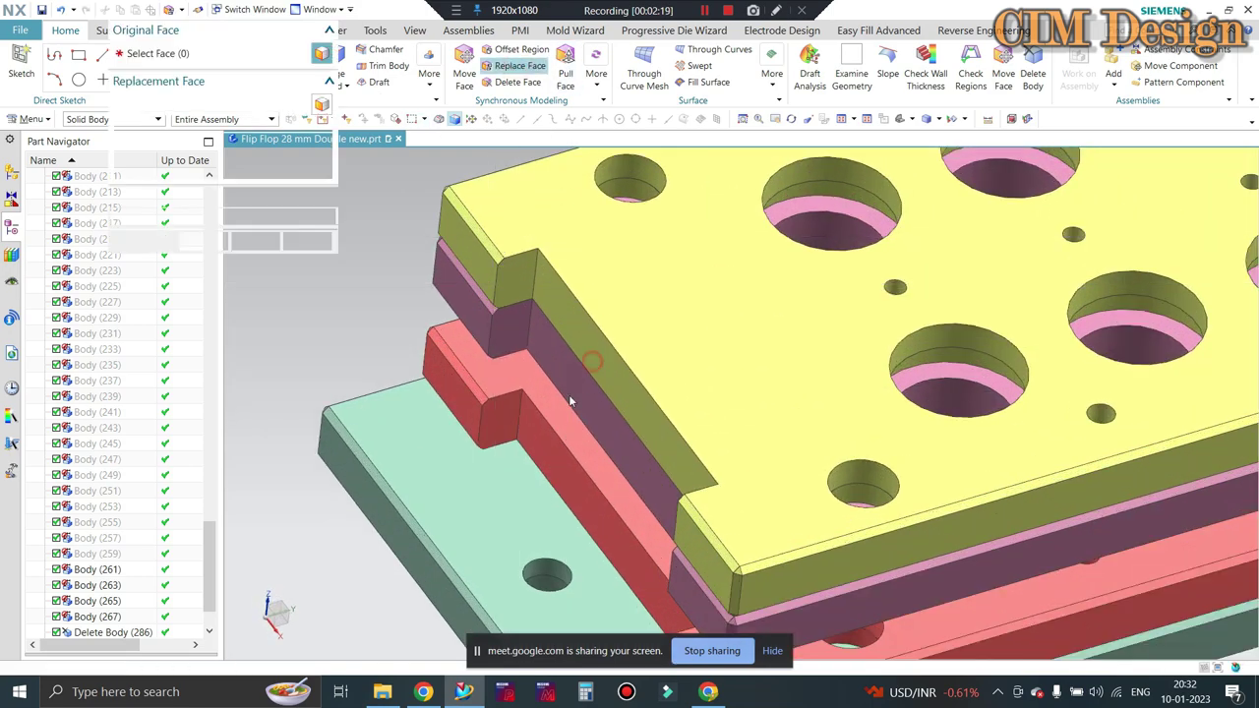
{"action": "left_click", "coordinate": [600, 374]}
{"action": "left_click", "coordinate": [184, 103]}
{"action": "left_click", "coordinate": [610, 315]}
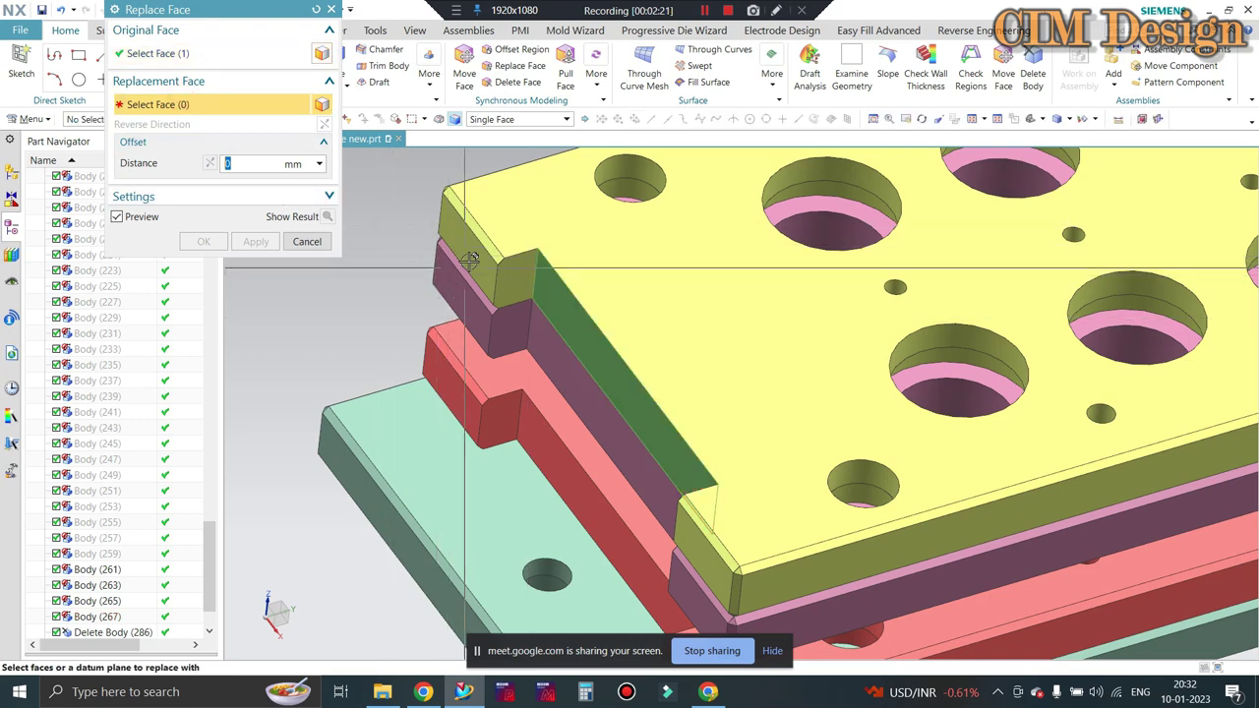
{"action": "left_click", "coordinate": [258, 243]}
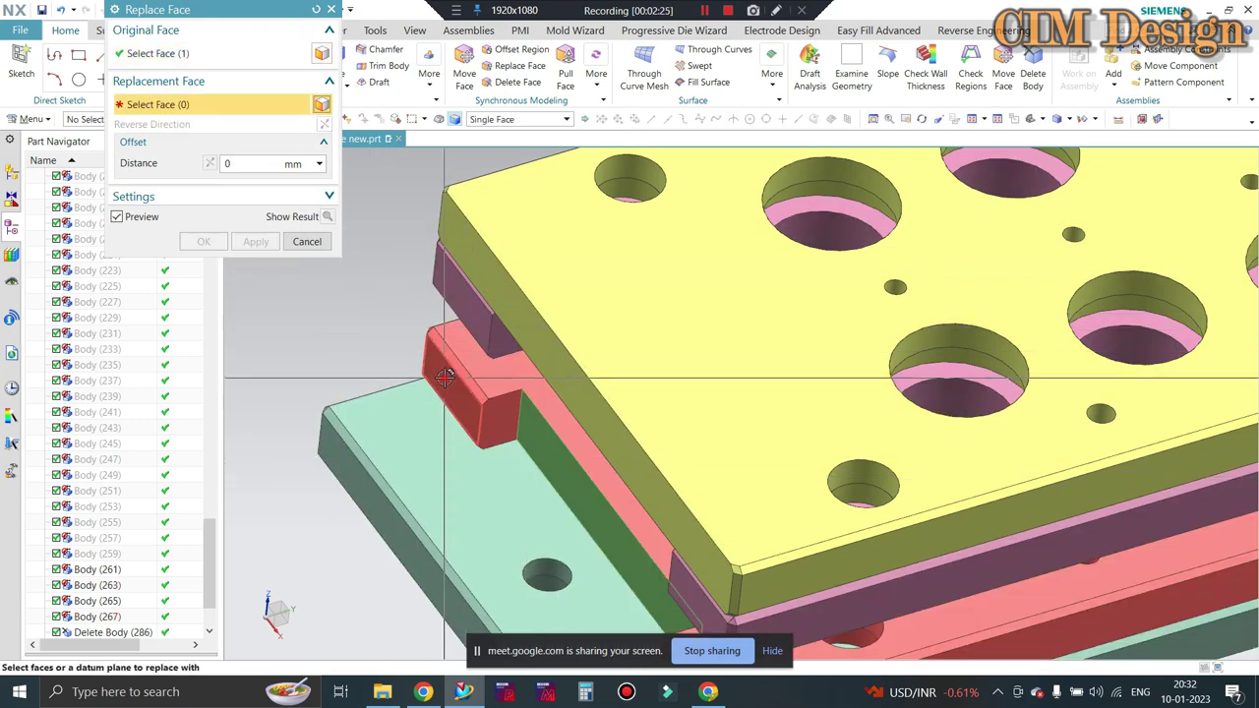
{"action": "left_click", "coordinate": [430, 341]}
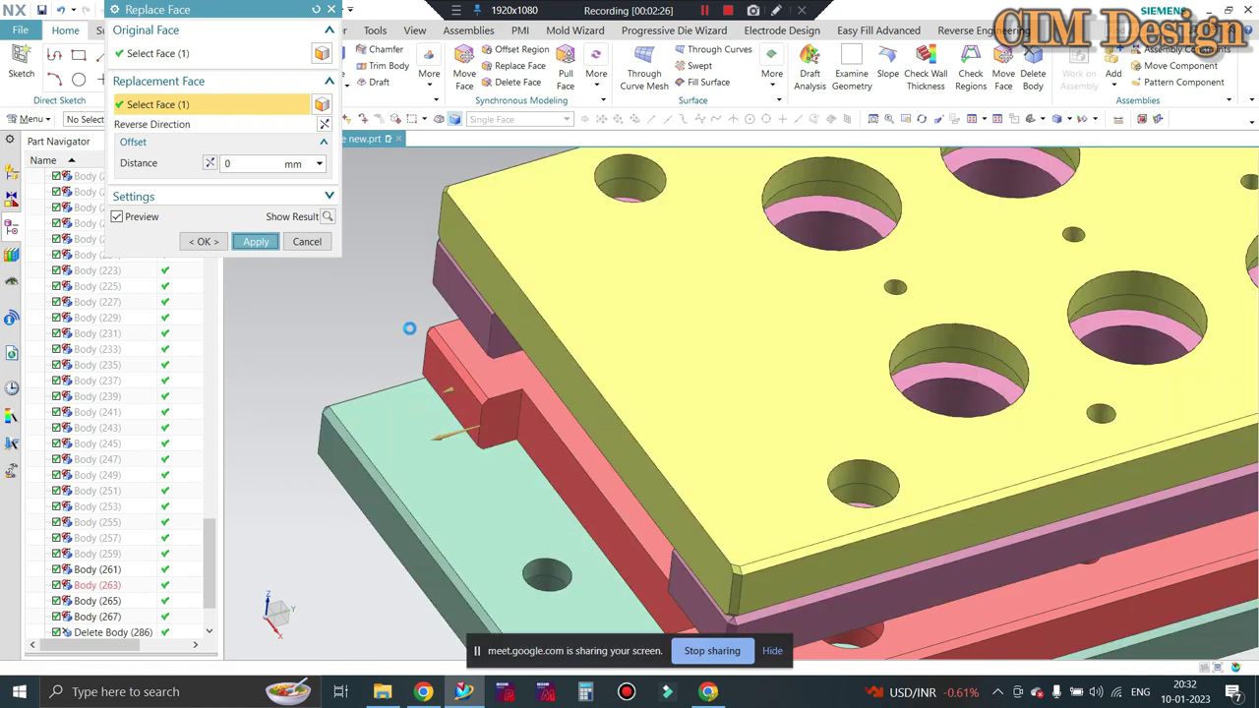
{"action": "middle_click", "coordinate": [409, 329]}
Restart Replace Face and make the pink plate's side flush with the end face
{"action": "scroll", "coordinate": [409, 329], "scroll_direction": "down", "scroll_amount": 3}
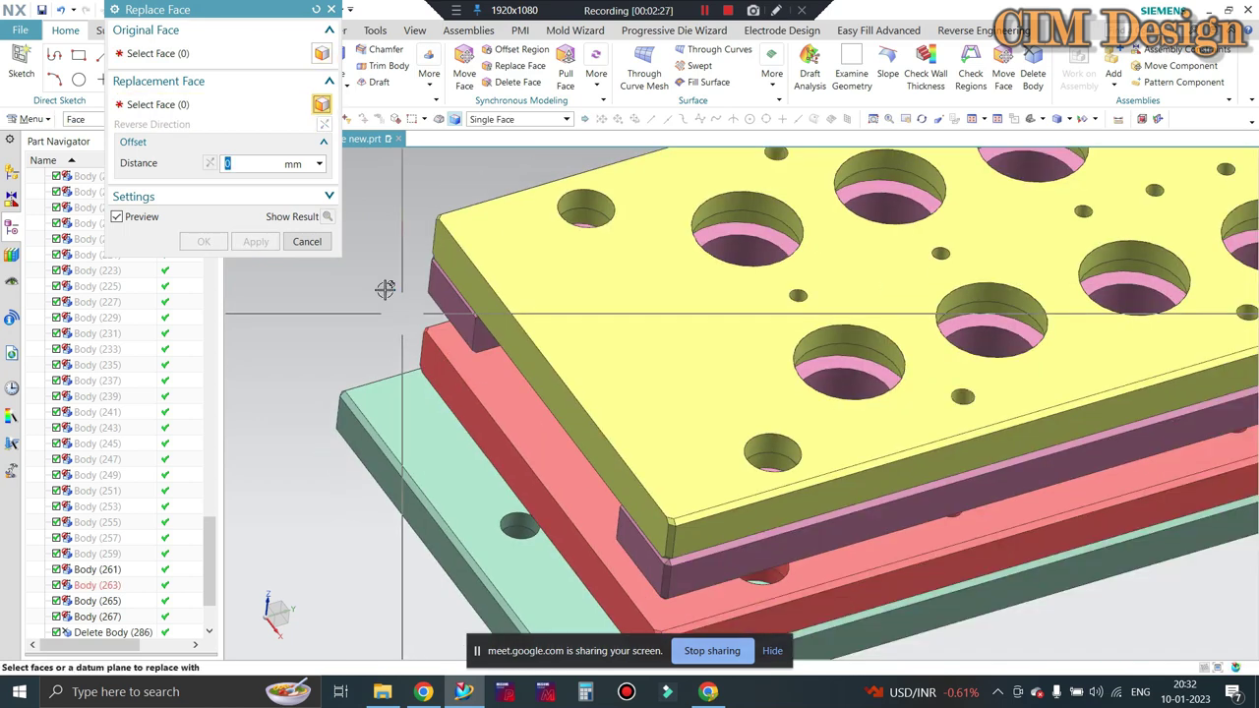
{"action": "scroll", "coordinate": [520, 357], "scroll_direction": "down", "scroll_amount": 2}
{"action": "mouse_move", "coordinate": [520, 357]}
{"action": "middle_mouse_down"}
{"action": "mouse_move", "coordinate": [610, 346]}
{"action": "mouse_move", "coordinate": [551, 295]}
{"action": "middle_mouse_up"}
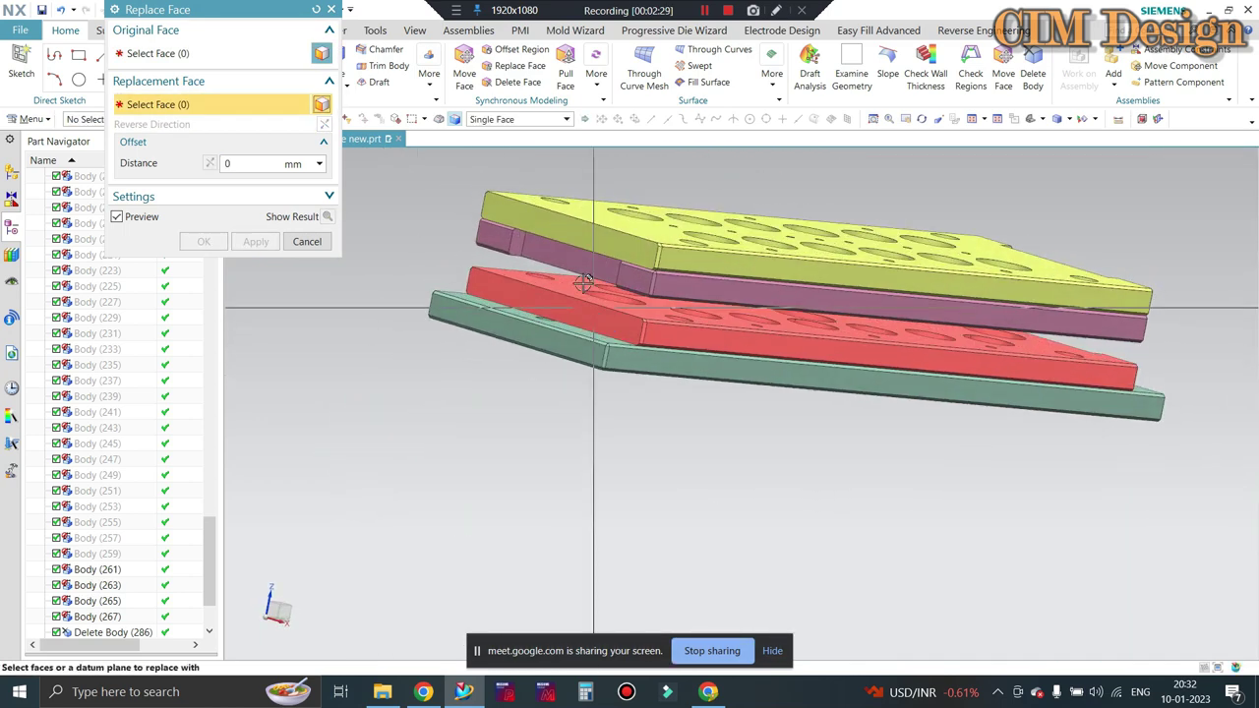
{"action": "scroll", "coordinate": [551, 295], "scroll_direction": "up", "scroll_amount": 3}
{"action": "left_click", "coordinate": [534, 266]}
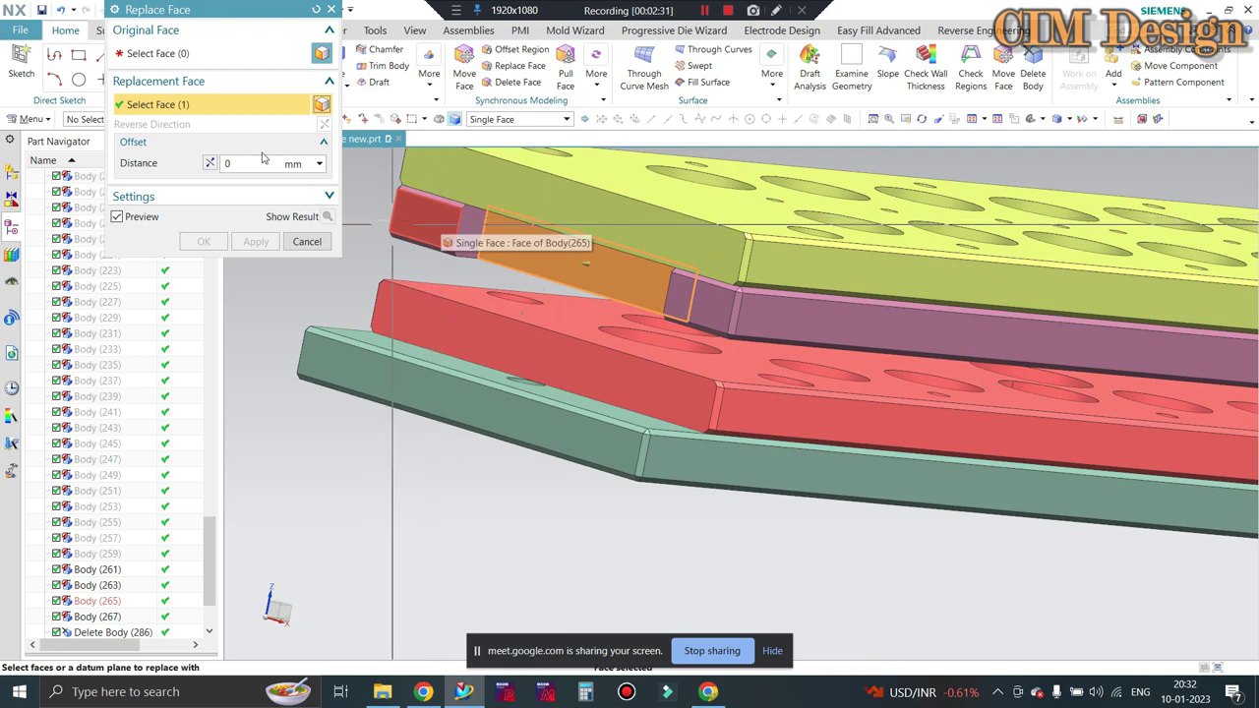
{"action": "left_click", "coordinate": [331, 10]}
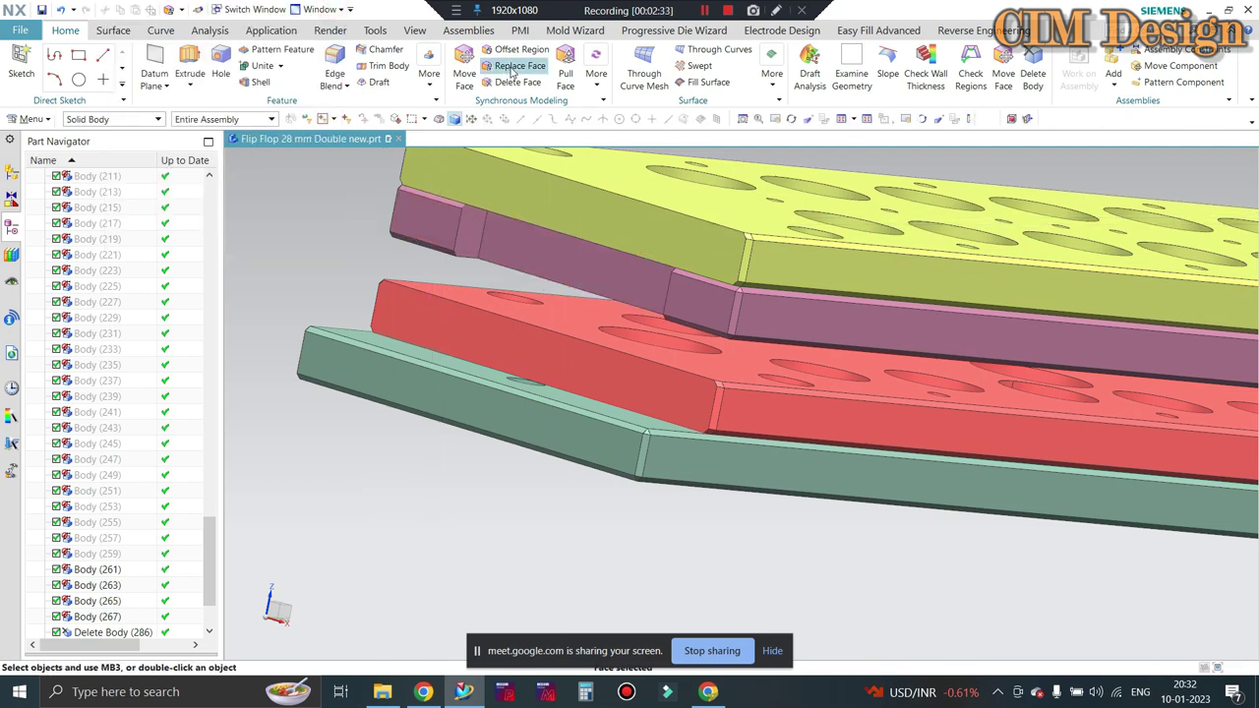
{"action": "left_click", "coordinate": [512, 65]}
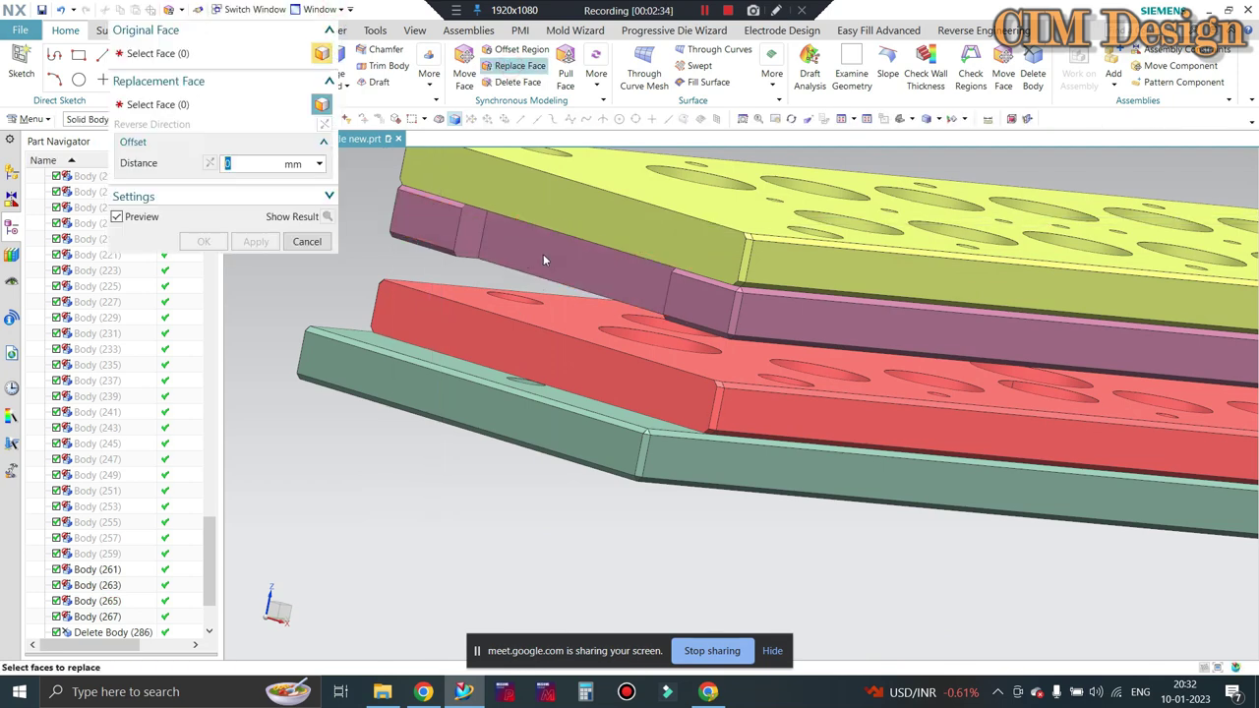
{"action": "left_click", "coordinate": [425, 218]}
{"action": "left_click", "coordinate": [255, 243]}
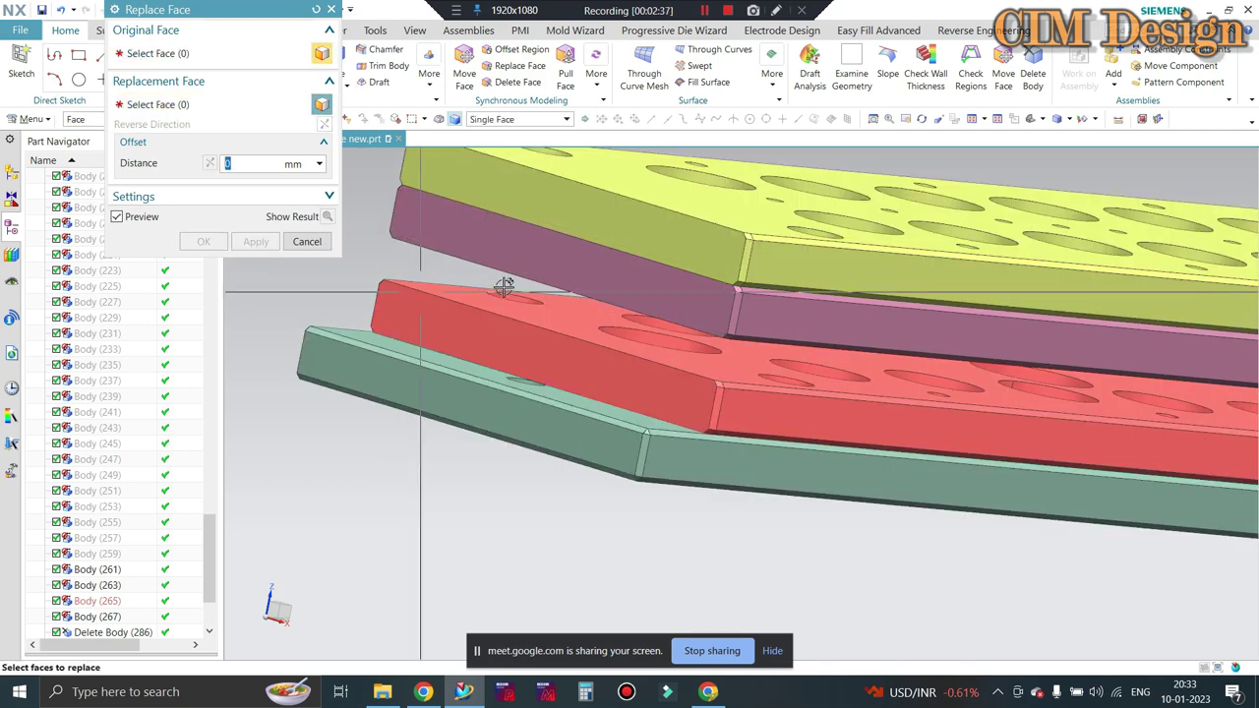
Make the green plate's side face flush with the red plate's side
{"action": "scroll", "coordinate": [423, 280], "scroll_direction": "down", "scroll_amount": 3}
{"action": "mouse_move", "coordinate": [565, 383]}
{"action": "middle_mouse_down"}
{"action": "mouse_move", "coordinate": [581, 359]}
{"action": "mouse_move", "coordinate": [448, 356]}
{"action": "middle_mouse_up"}
{"action": "scroll", "coordinate": [449, 356], "scroll_direction": "up", "scroll_amount": 5}
{"action": "left_click", "coordinate": [448, 356]}
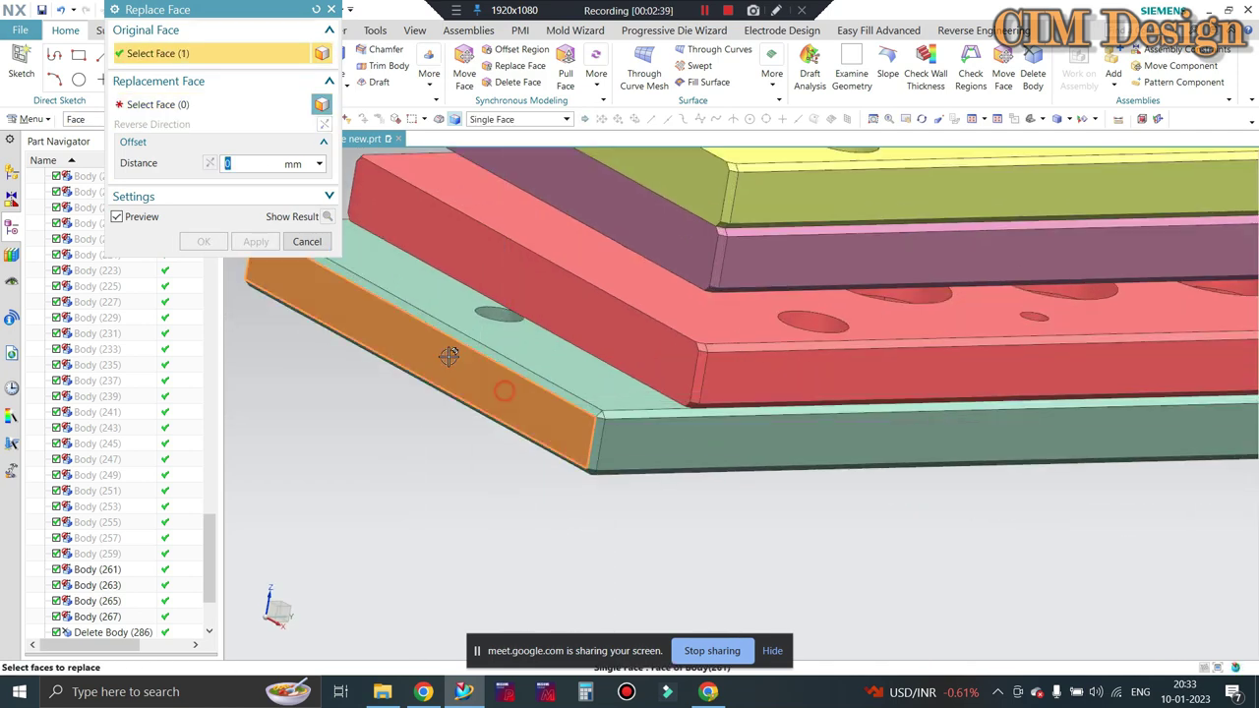
{"action": "left_click", "coordinate": [209, 105]}
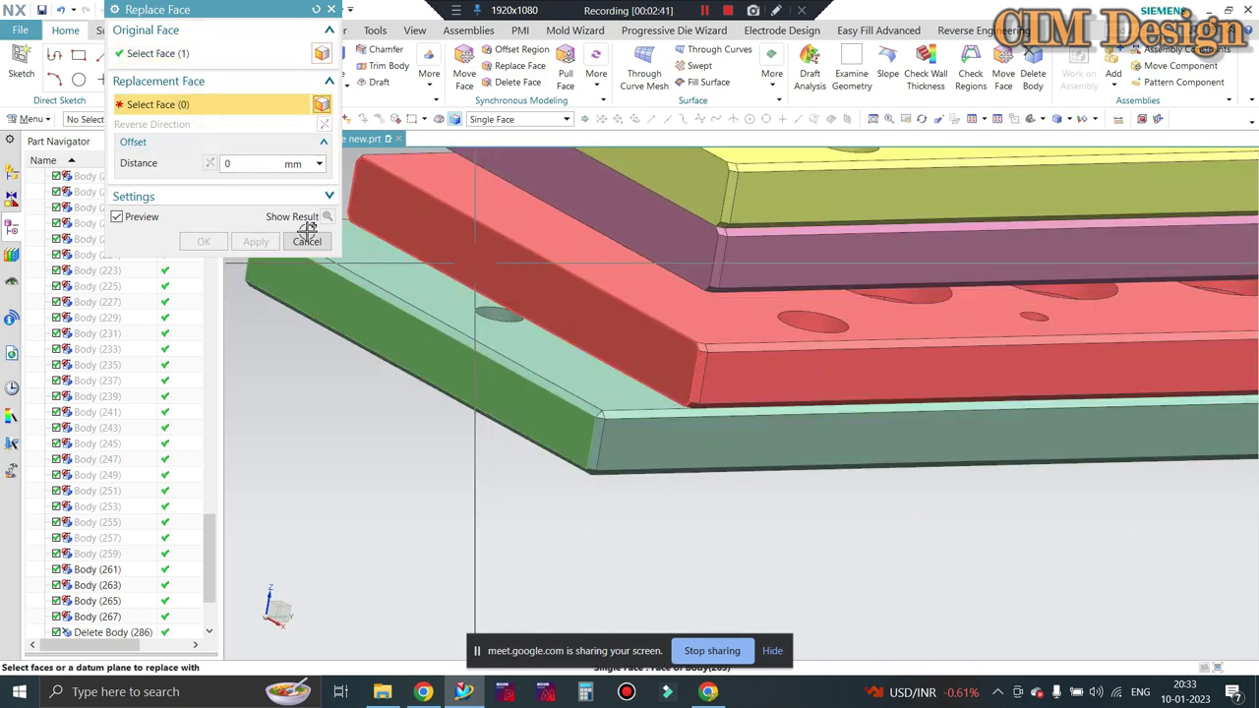
{"action": "left_click", "coordinate": [462, 293]}
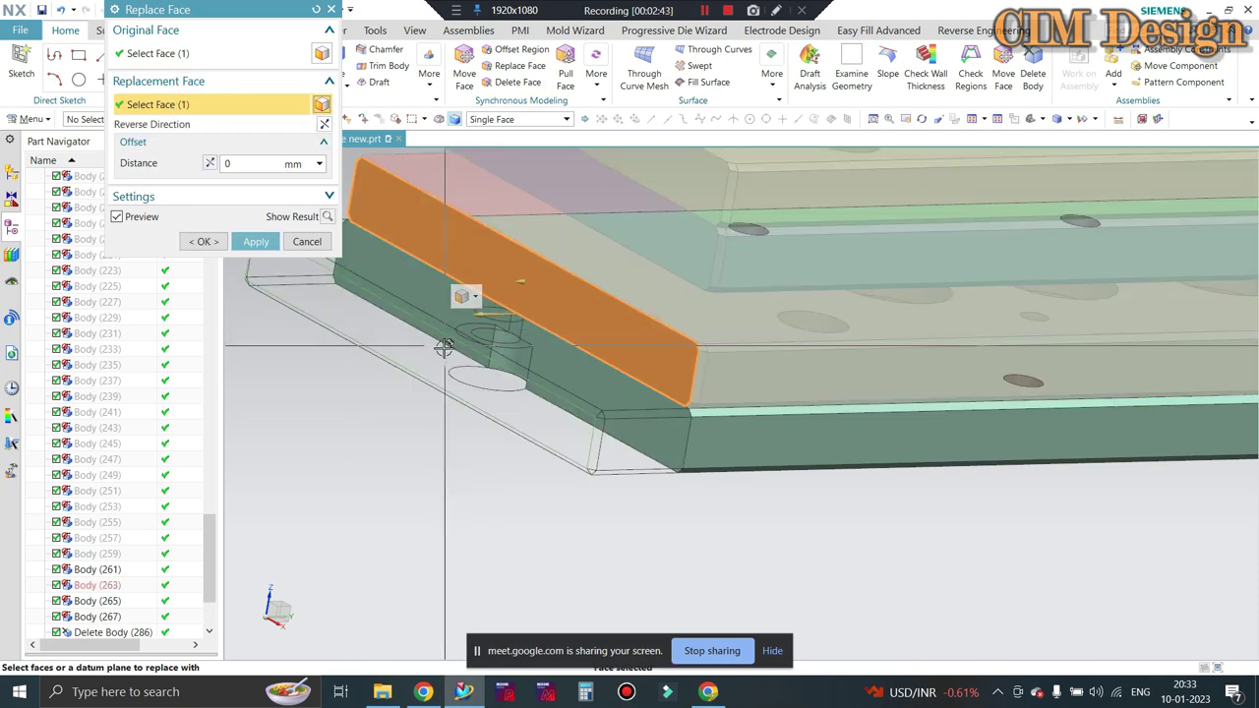
{"action": "middle_click", "coordinate": [495, 373]}
Replace the yellow plate's slanted notch face so it lies flush with the correct target face
{"action": "mouse_move", "coordinate": [495, 374]}
{"action": "middle_mouse_down"}
{"action": "mouse_move", "coordinate": [534, 416]}
{"action": "mouse_move", "coordinate": [540, 450]}
{"action": "mouse_move", "coordinate": [535, 375]}
{"action": "mouse_move", "coordinate": [520, 425]}
{"action": "mouse_move", "coordinate": [466, 436]}
{"action": "middle_mouse_up"}
{"action": "scroll", "coordinate": [934, 281], "scroll_direction": "up", "scroll_amount": 3}
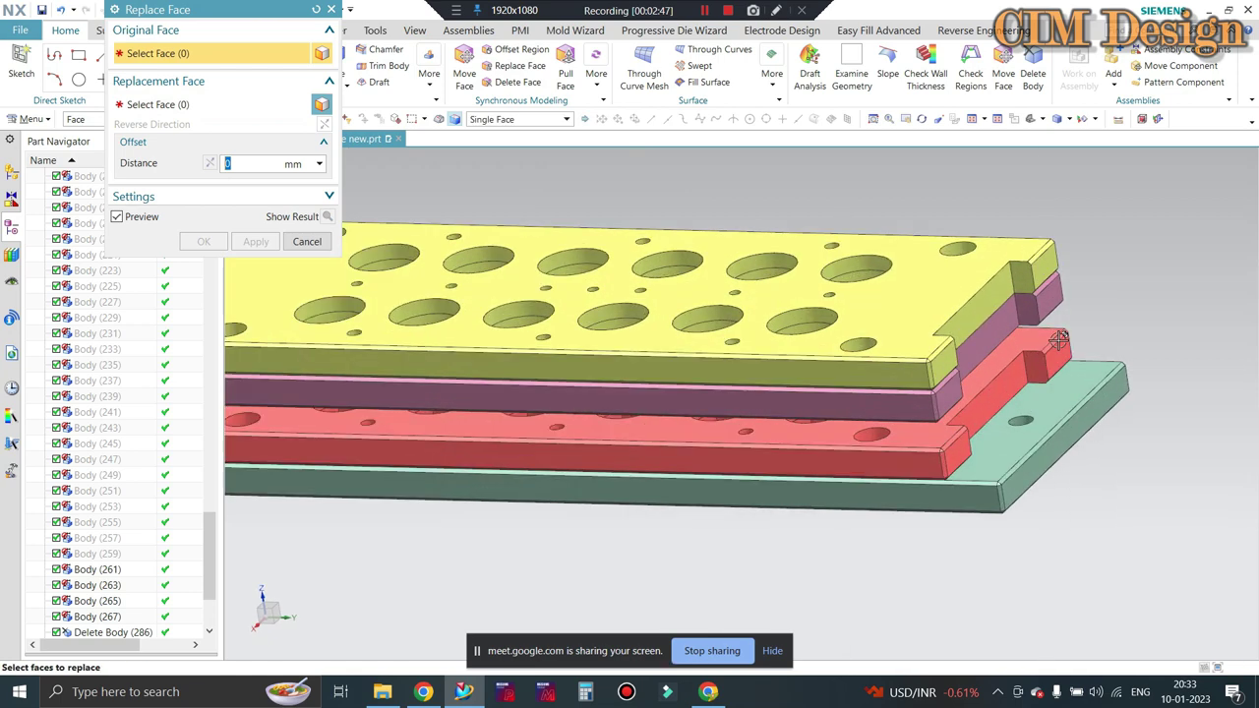
{"action": "scroll", "coordinate": [934, 281], "scroll_direction": "up", "scroll_amount": 4}
{"action": "left_click", "coordinate": [932, 283]}
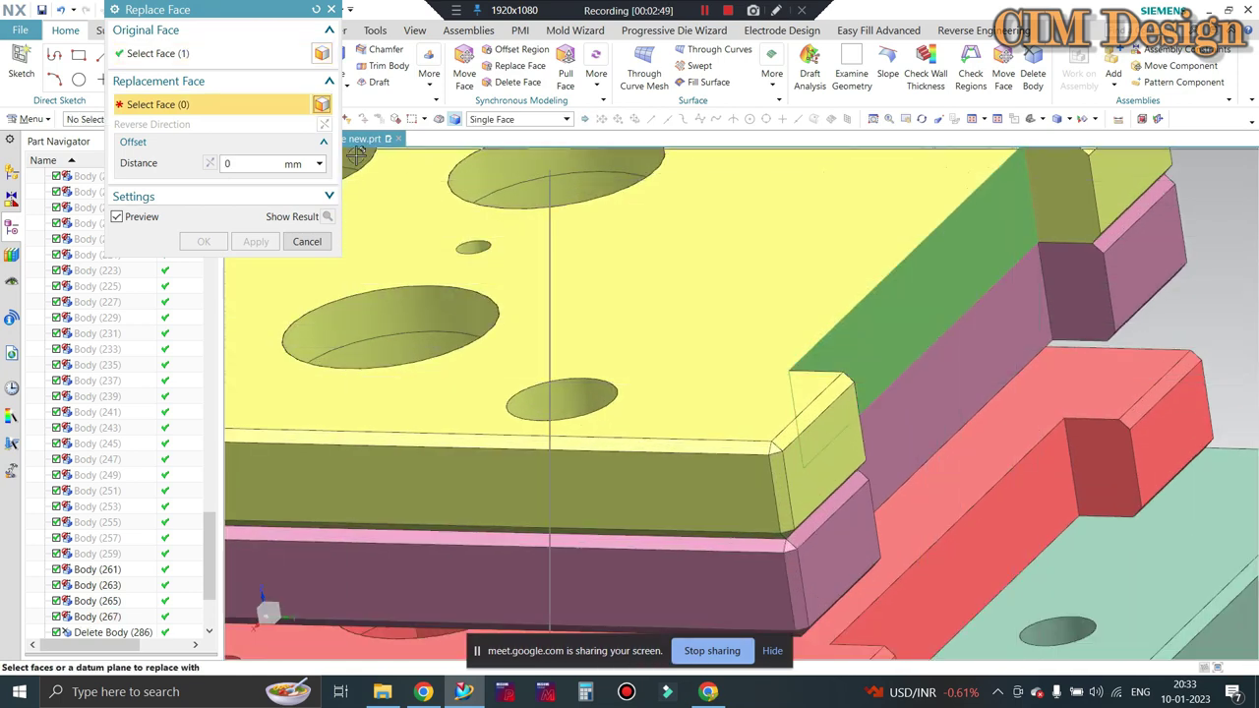
{"action": "left_click", "coordinate": [1129, 185]}
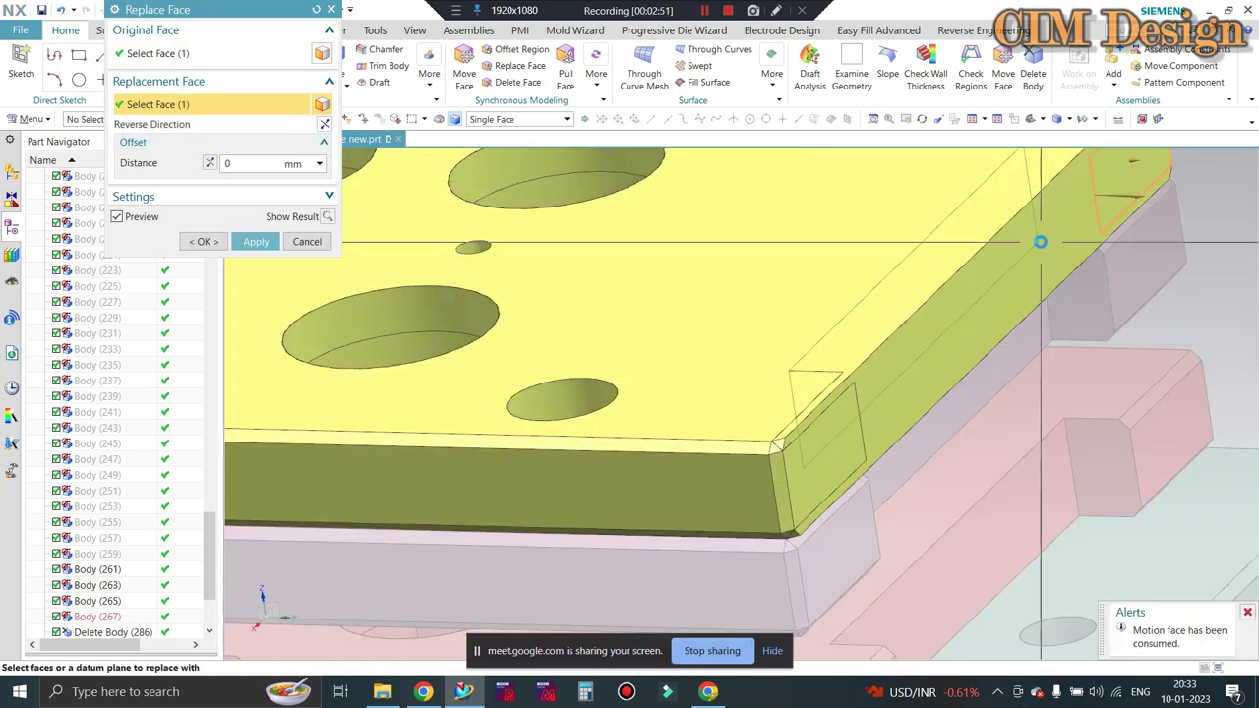
{"action": "left_click", "coordinate": [1000, 330], "text": "shift"}
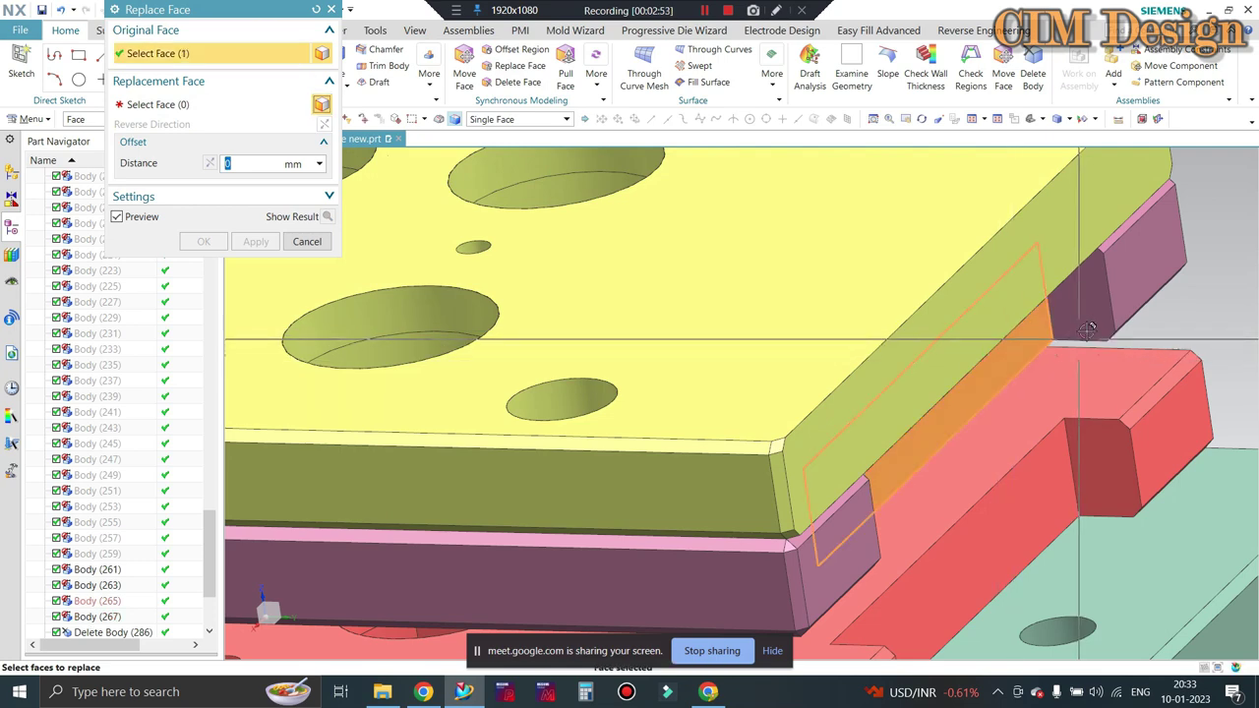
{"action": "left_click", "coordinate": [822, 279]}
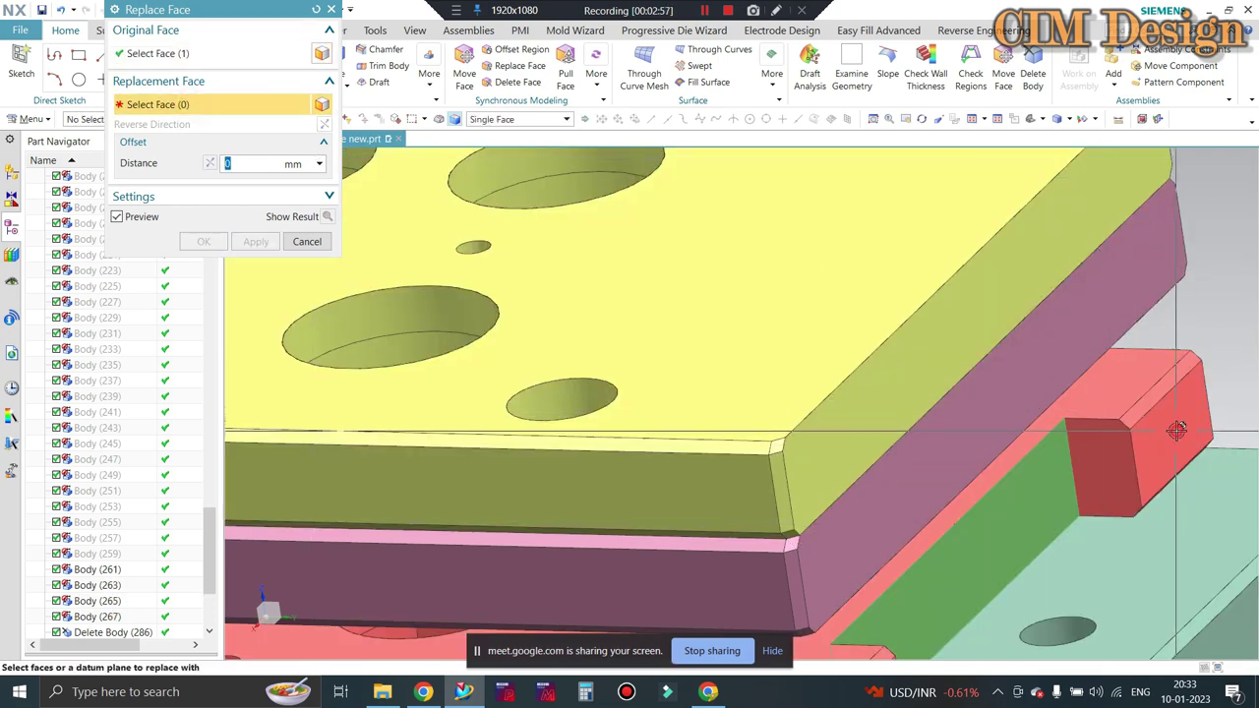
{"action": "left_click", "coordinate": [983, 417]}
{"action": "middle_click", "coordinate": [982, 416]}
Make the teal plate's side face flush with the red plate's side
{"action": "scroll", "coordinate": [794, 270], "scroll_direction": "down", "scroll_amount": 2}
{"action": "scroll", "coordinate": [753, 272], "scroll_direction": "down", "scroll_amount": 2}
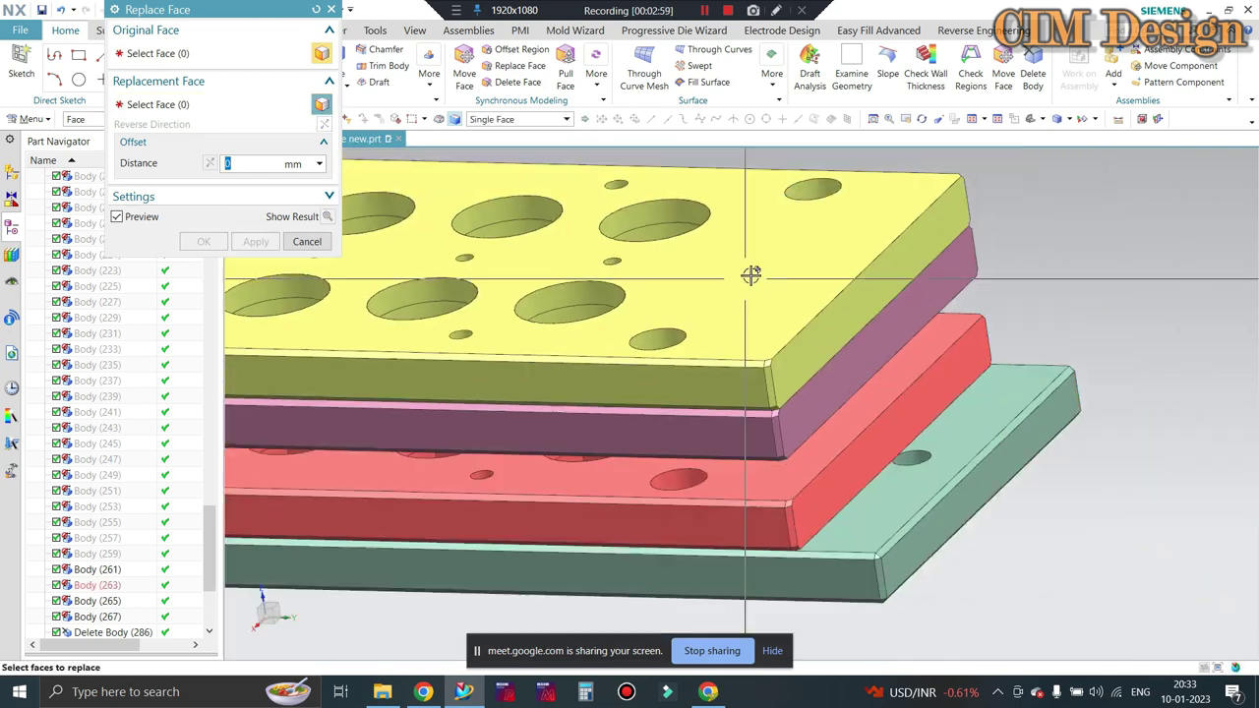
{"action": "scroll", "coordinate": [1007, 472], "scroll_direction": "up", "scroll_amount": 3}
{"action": "left_click", "coordinate": [950, 500]}
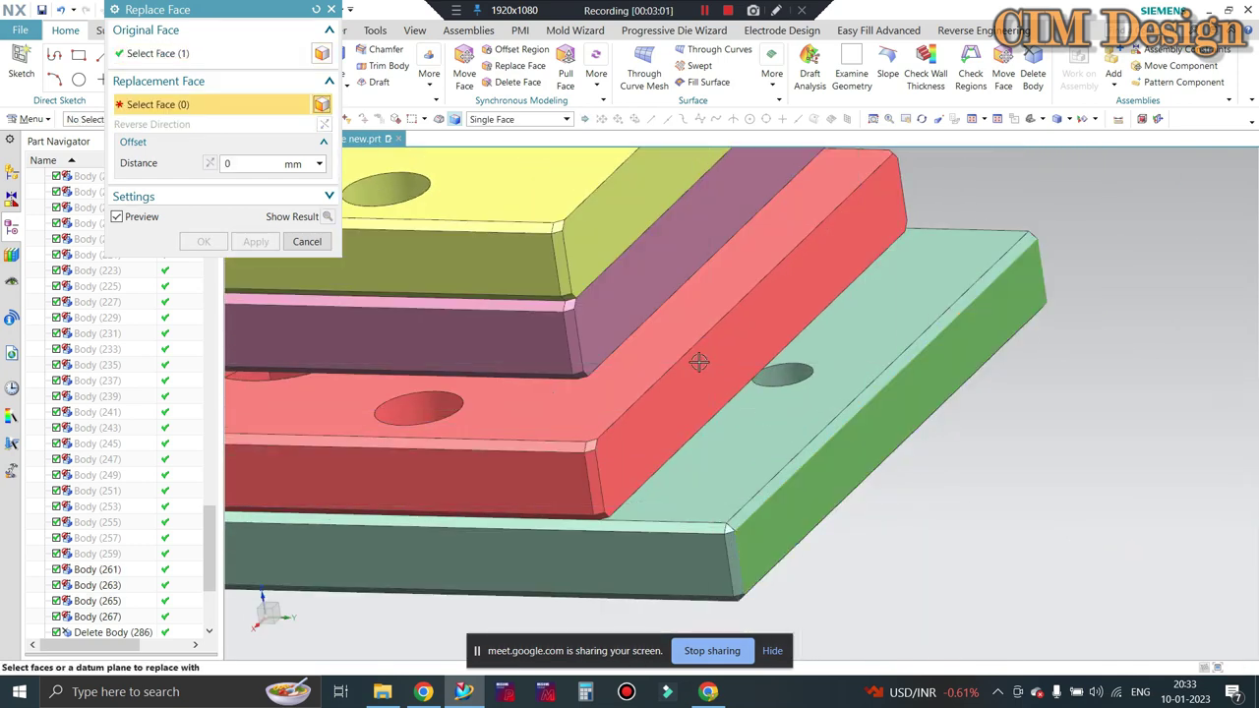
{"action": "left_click", "coordinate": [722, 352]}
{"action": "scroll", "coordinate": [941, 455], "scroll_direction": "down", "scroll_amount": 2}
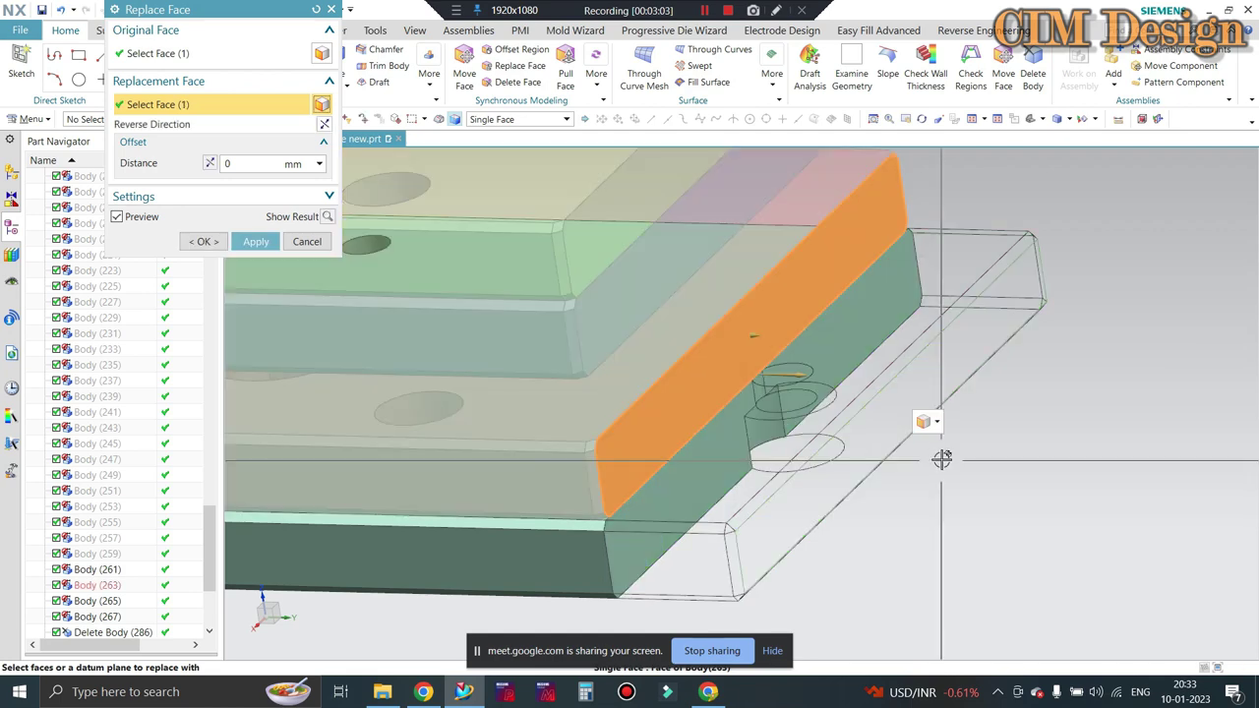
{"action": "scroll", "coordinate": [950, 450], "scroll_direction": "down", "scroll_amount": 2}
{"action": "mouse_move", "coordinate": [950, 449]}
{"action": "middle_mouse_down"}
{"action": "mouse_move", "coordinate": [899, 420]}
{"action": "mouse_move", "coordinate": [964, 484]}
{"action": "middle_mouse_up"}
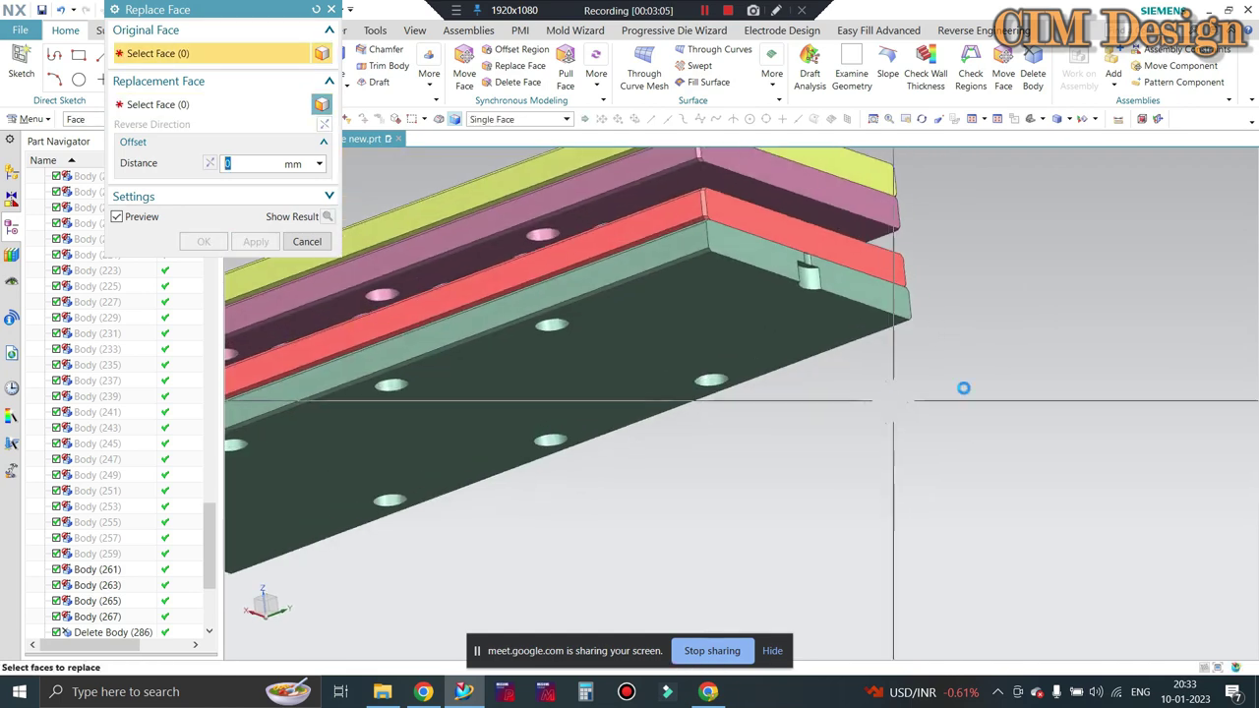
{"action": "key", "text": "Escape"}
Delete the small pin's faces from the bottom plate edge with Delete Face
{"action": "left_click", "coordinate": [517, 82]}
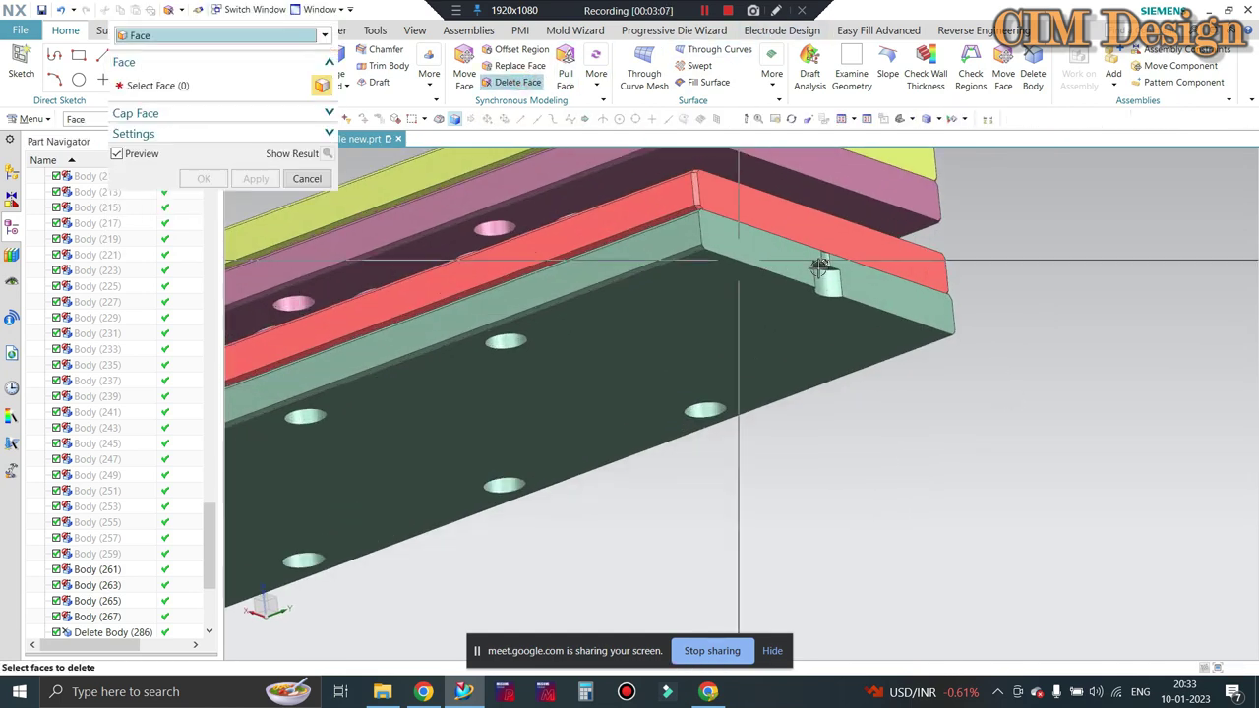
{"action": "scroll", "coordinate": [816, 271], "scroll_direction": "up", "scroll_amount": 3}
{"action": "scroll", "coordinate": [816, 271], "scroll_direction": "up", "scroll_amount": 3}
{"action": "scroll", "coordinate": [802, 270], "scroll_direction": "up", "scroll_amount": 2}
{"action": "left_click", "coordinate": [797, 271]}
{"action": "scroll", "coordinate": [806, 325], "scroll_direction": "down", "scroll_amount": 2}
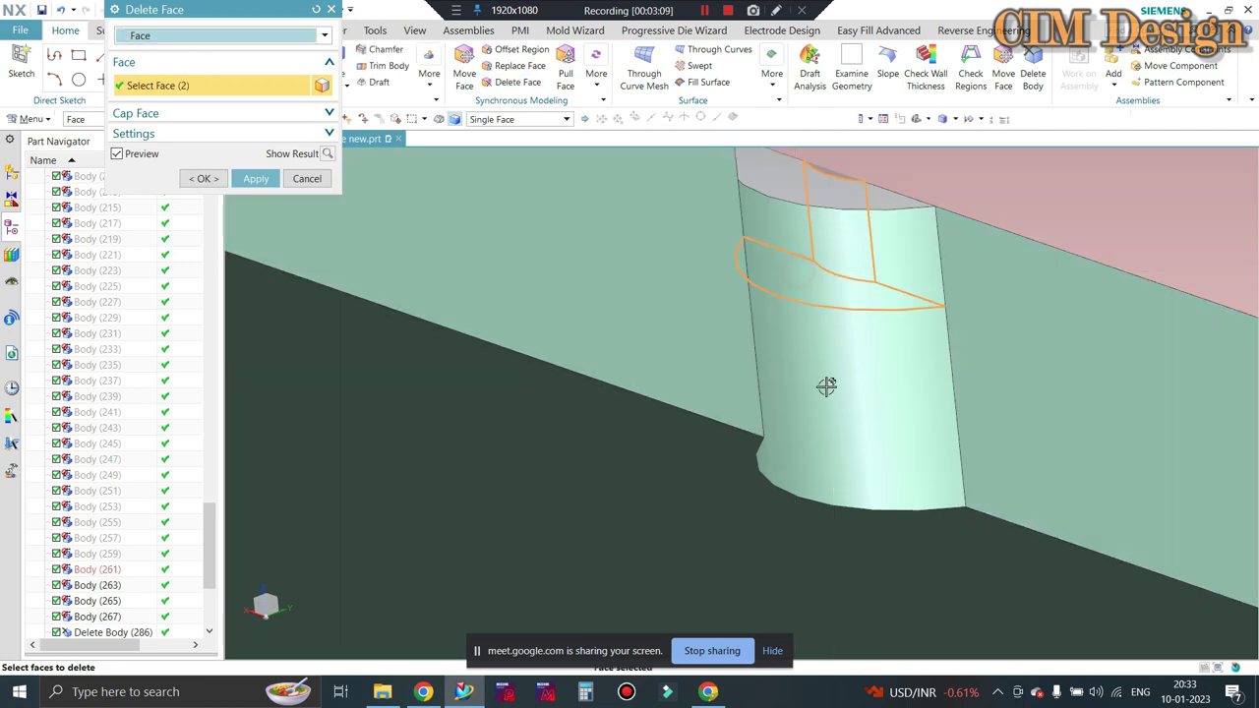
{"action": "left_click", "coordinate": [820, 390]}
{"action": "scroll", "coordinate": [888, 360], "scroll_direction": "down", "scroll_amount": 2}
{"action": "scroll", "coordinate": [888, 360], "scroll_direction": "down", "scroll_amount": 3}
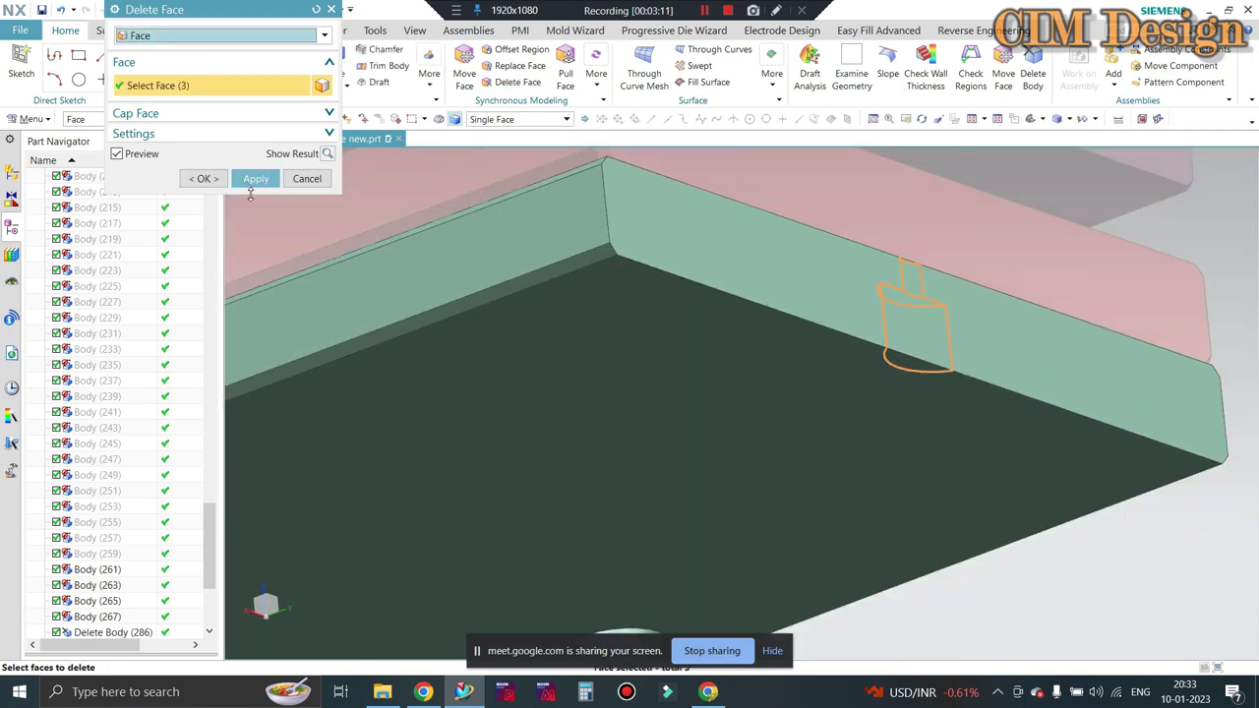
{"action": "left_click", "coordinate": [258, 183]}
Delete the leftover curved pin-hole faces so the plate sides are clean
{"action": "scroll", "coordinate": [935, 279], "scroll_direction": "down", "scroll_amount": 2}
{"action": "scroll", "coordinate": [969, 292], "scroll_direction": "down", "scroll_amount": 4}
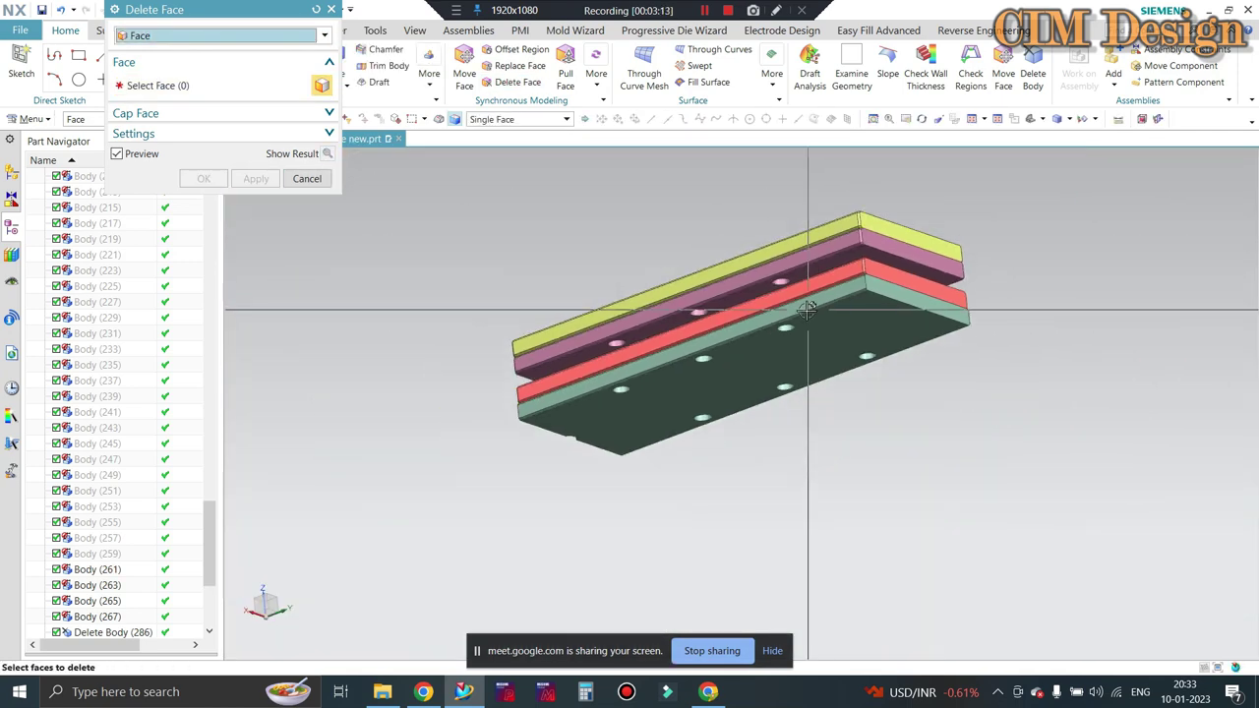
{"action": "mouse_move", "coordinate": [969, 292]}
{"action": "middle_mouse_down"}
{"action": "mouse_move", "coordinate": [929, 320]}
{"action": "mouse_move", "coordinate": [708, 295]}
{"action": "middle_mouse_up"}
{"action": "scroll", "coordinate": [708, 285], "scroll_direction": "up", "scroll_amount": 3}
{"action": "scroll", "coordinate": [678, 295], "scroll_direction": "up", "scroll_amount": 3}
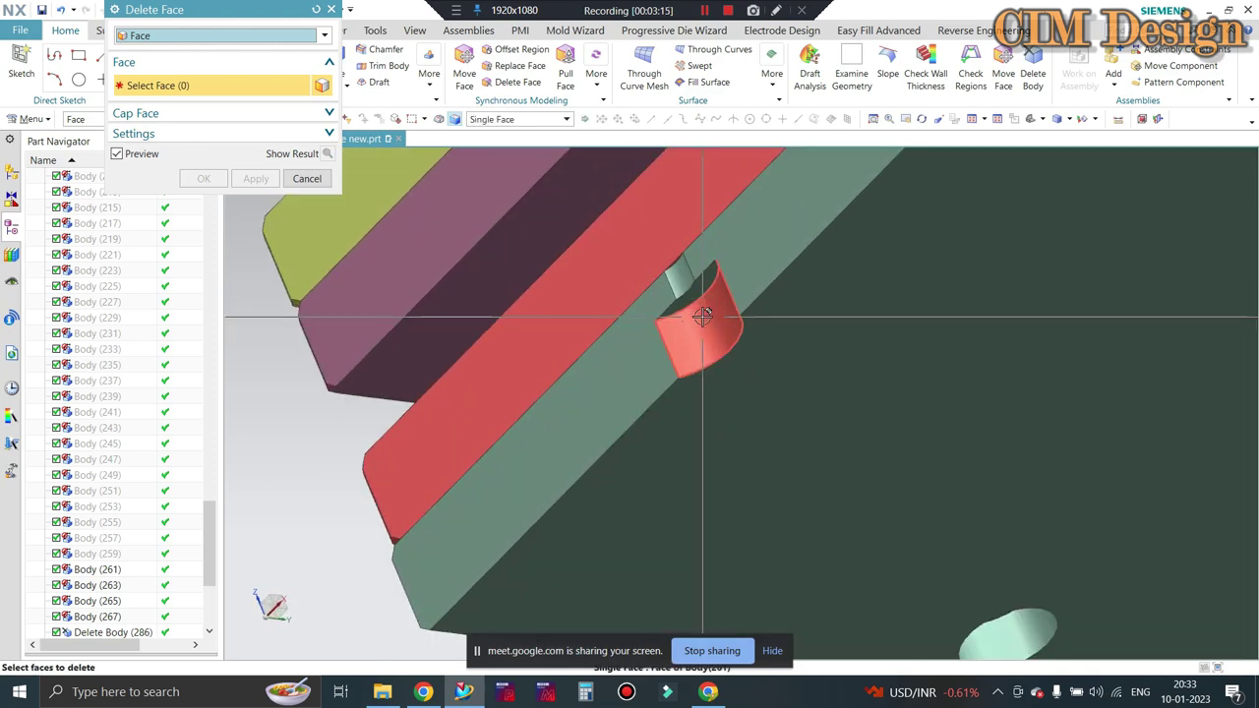
{"action": "scroll", "coordinate": [694, 310], "scroll_direction": "up", "scroll_amount": 2}
{"action": "left_click", "coordinate": [694, 311]}
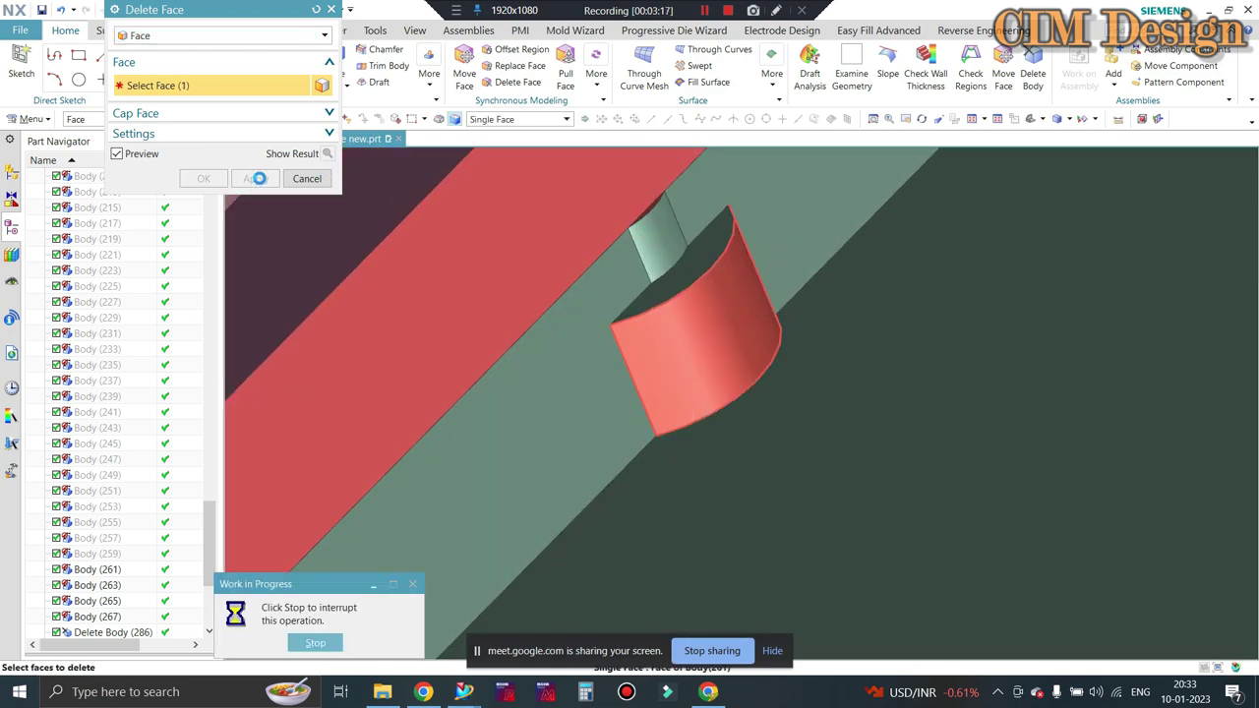
{"action": "left_click", "coordinate": [694, 262]}
{"action": "left_click", "coordinate": [660, 244]}
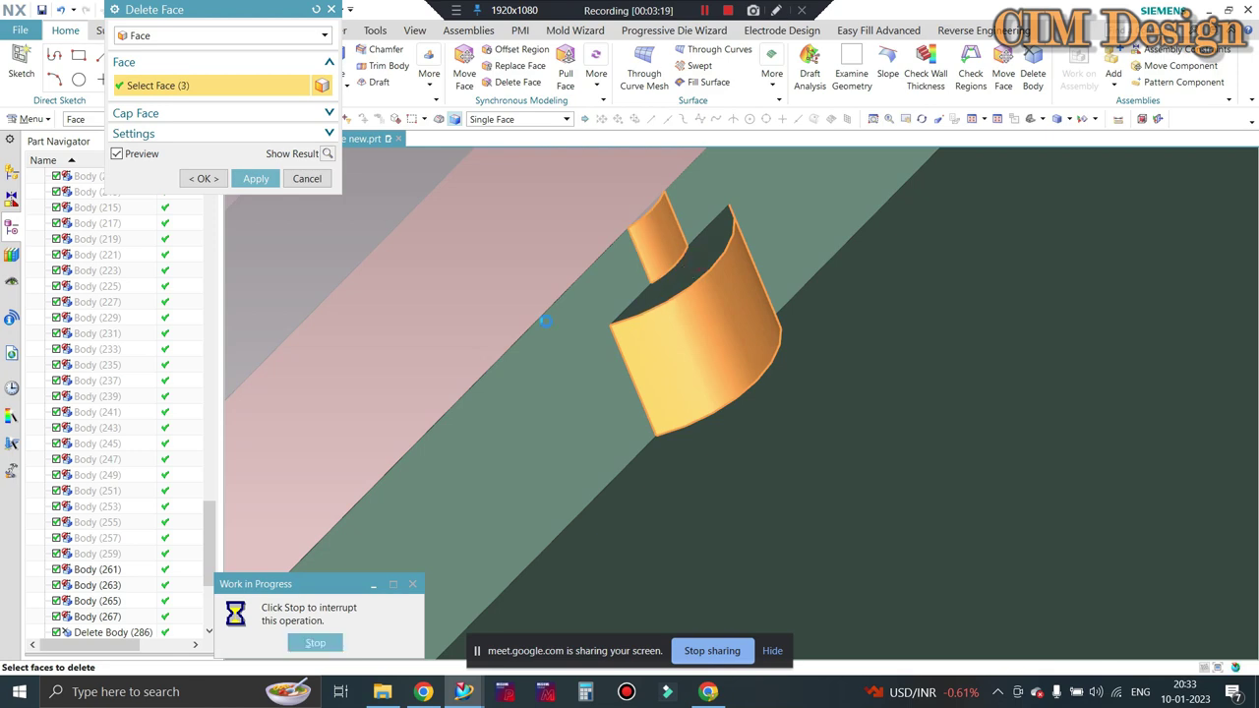
{"action": "middle_click", "coordinate": [597, 300]}
{"action": "scroll", "coordinate": [561, 309], "scroll_direction": "down", "scroll_amount": 5}
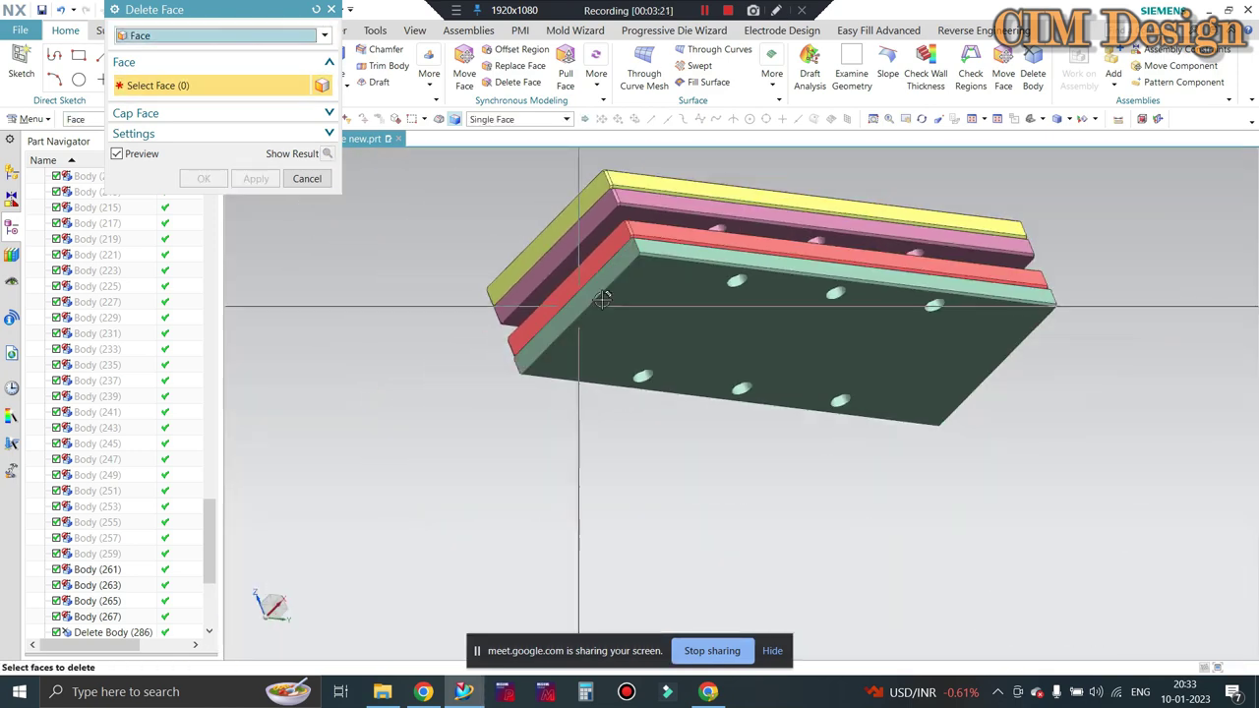
{"action": "mouse_move", "coordinate": [562, 309]}
{"action": "middle_mouse_down"}
{"action": "mouse_move", "coordinate": [584, 351]}
{"action": "mouse_move", "coordinate": [481, 281]}
{"action": "middle_mouse_up"}
{"action": "key", "text": "Escape"}
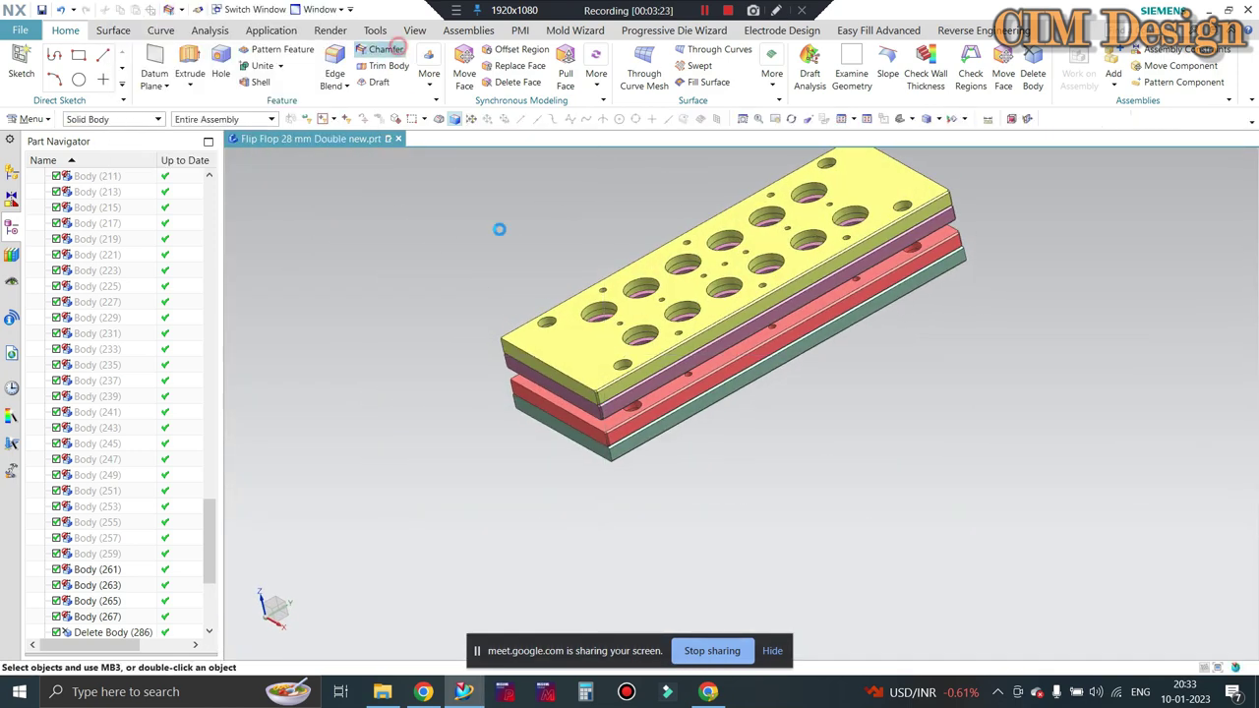
Pick the corner edges of the yellow, red and bottom plates for the 1 mm chamfer
{"action": "scroll", "coordinate": [501, 295], "scroll_direction": "up", "scroll_amount": 3}
{"action": "scroll", "coordinate": [502, 325], "scroll_direction": "up", "scroll_amount": 3}
{"action": "left_click", "coordinate": [524, 295]}
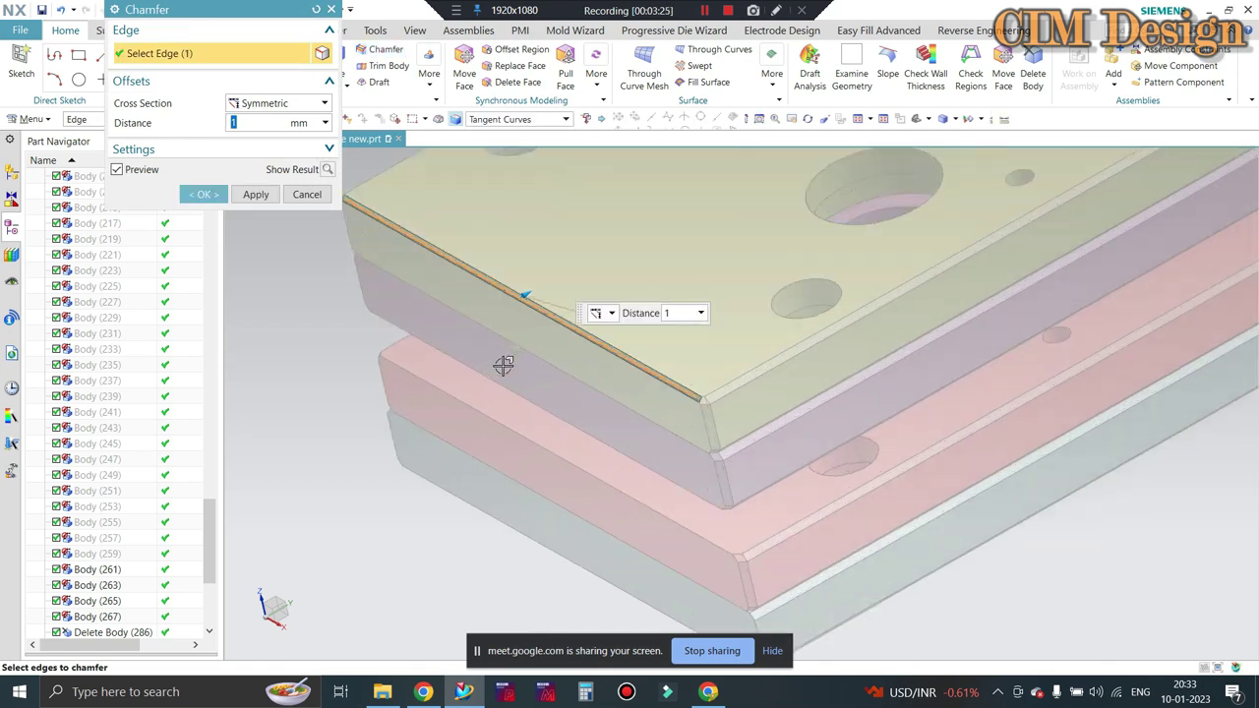
{"action": "scroll", "coordinate": [503, 365], "scroll_direction": "up", "scroll_amount": 1}
{"action": "scroll", "coordinate": [501, 357], "scroll_direction": "up", "scroll_amount": 1}
{"action": "left_click", "coordinate": [486, 311]}
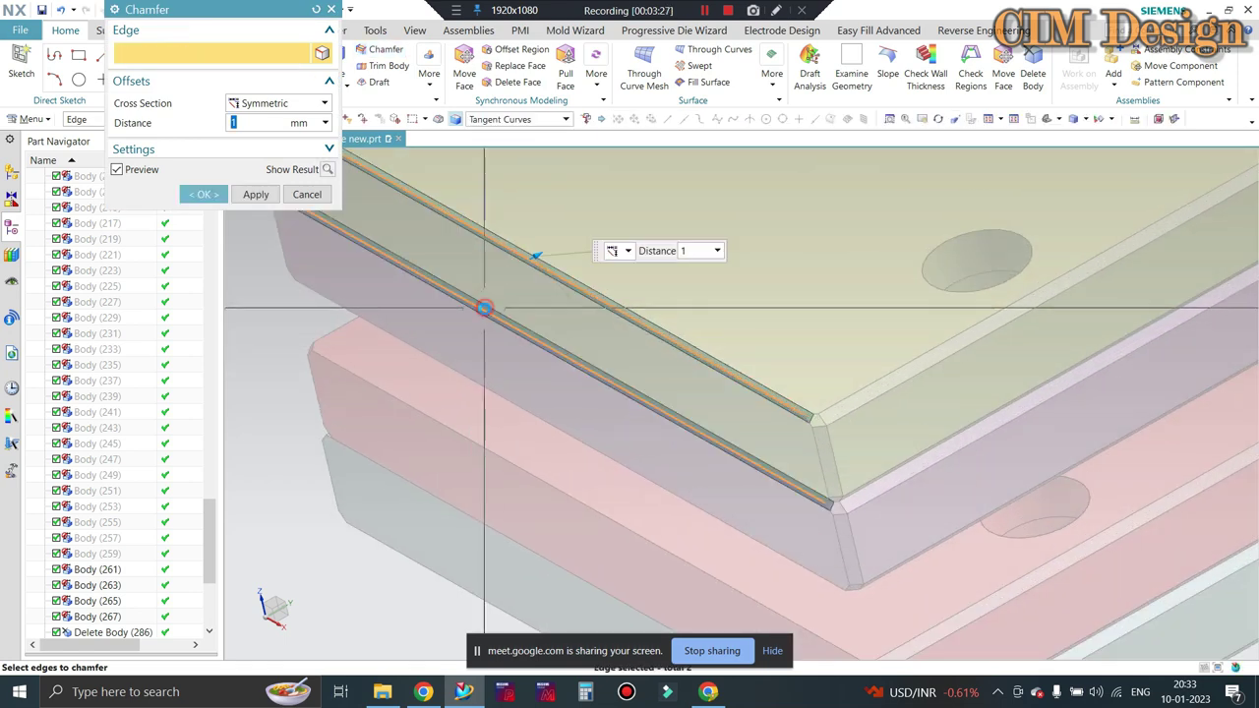
{"action": "left_click", "coordinate": [488, 389]}
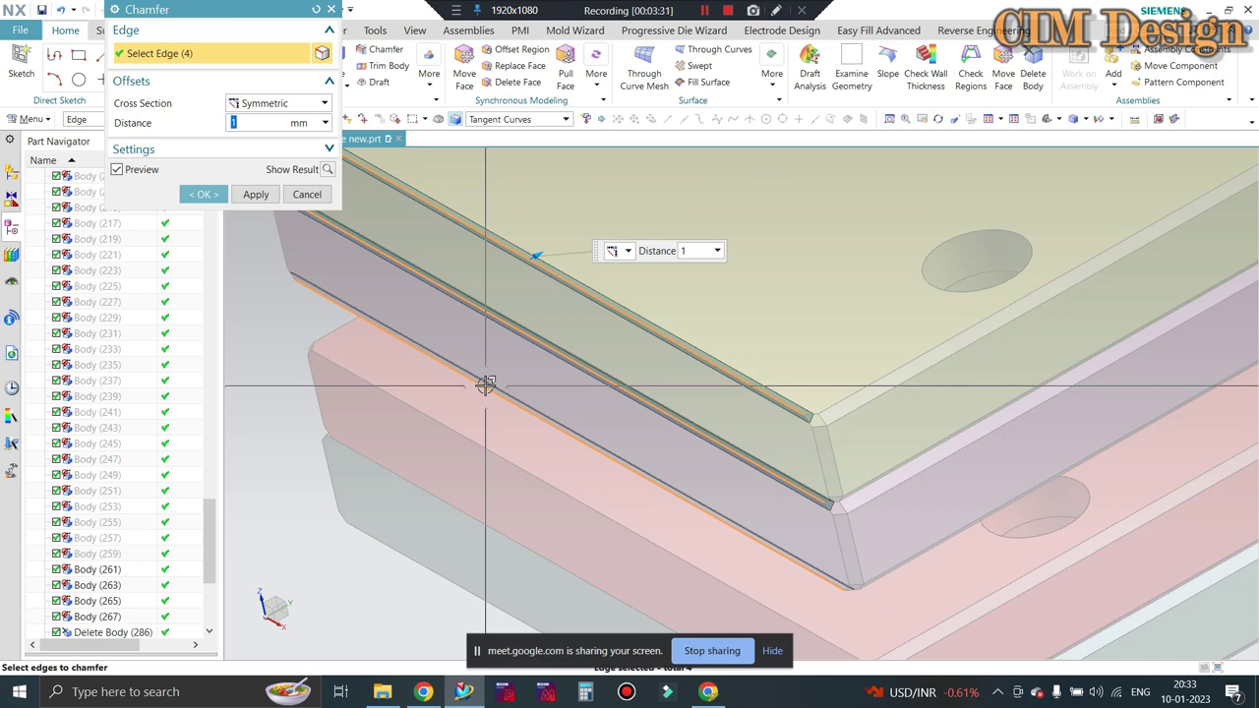
{"action": "mouse_move", "coordinate": [509, 368]}
{"action": "middle_mouse_down"}
{"action": "mouse_move", "coordinate": [601, 400]}
{"action": "mouse_move", "coordinate": [593, 380]}
{"action": "mouse_move", "coordinate": [578, 495]}
{"action": "middle_mouse_up"}
{"action": "left_click", "coordinate": [578, 494]}
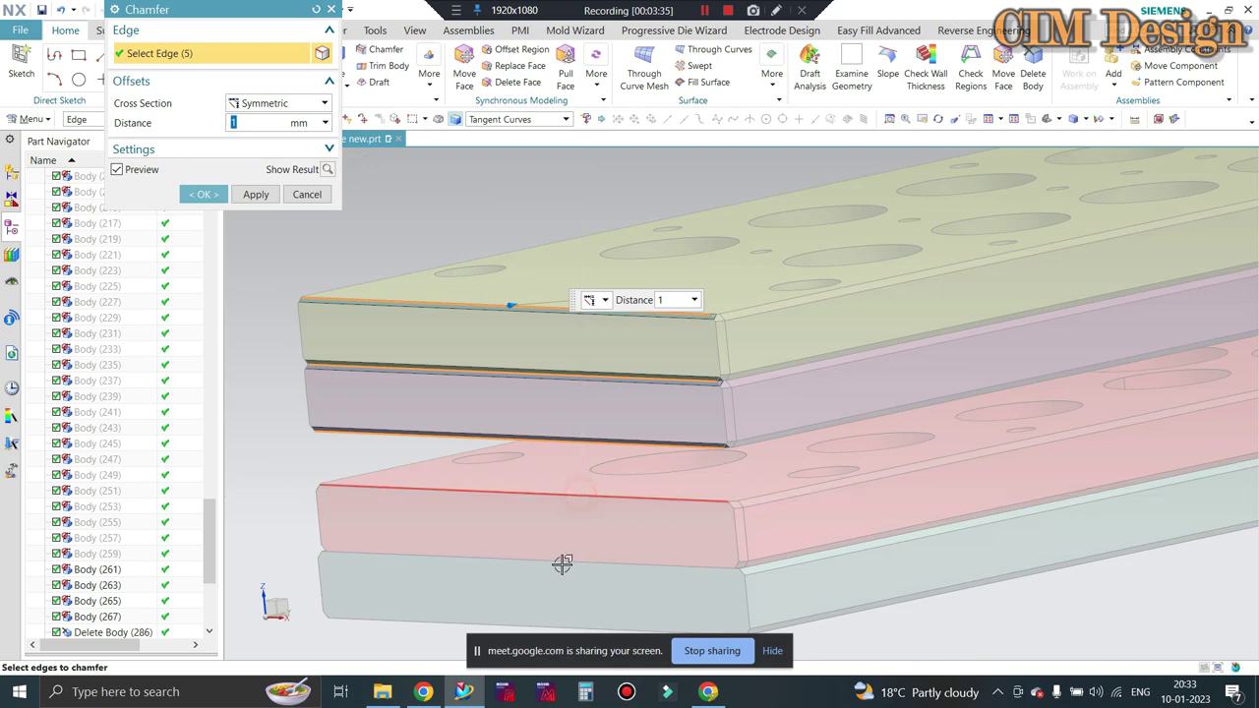
{"action": "left_click", "coordinate": [436, 619]}
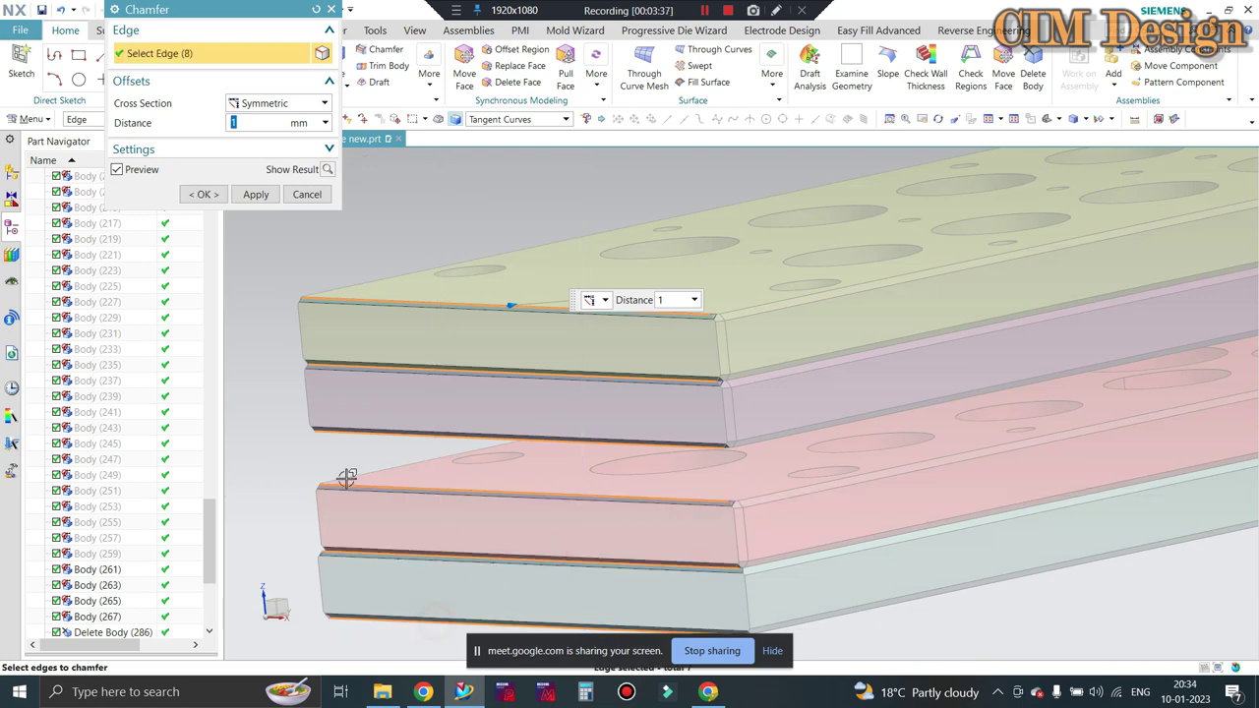
Add the remaining vertical and front corner edges and apply the 1 mm symmetric chamfer
{"action": "mouse_move", "coordinate": [345, 478]}
{"action": "middle_mouse_down"}
{"action": "mouse_move", "coordinate": [534, 449]}
{"action": "mouse_move", "coordinate": [753, 528]}
{"action": "middle_mouse_up"}
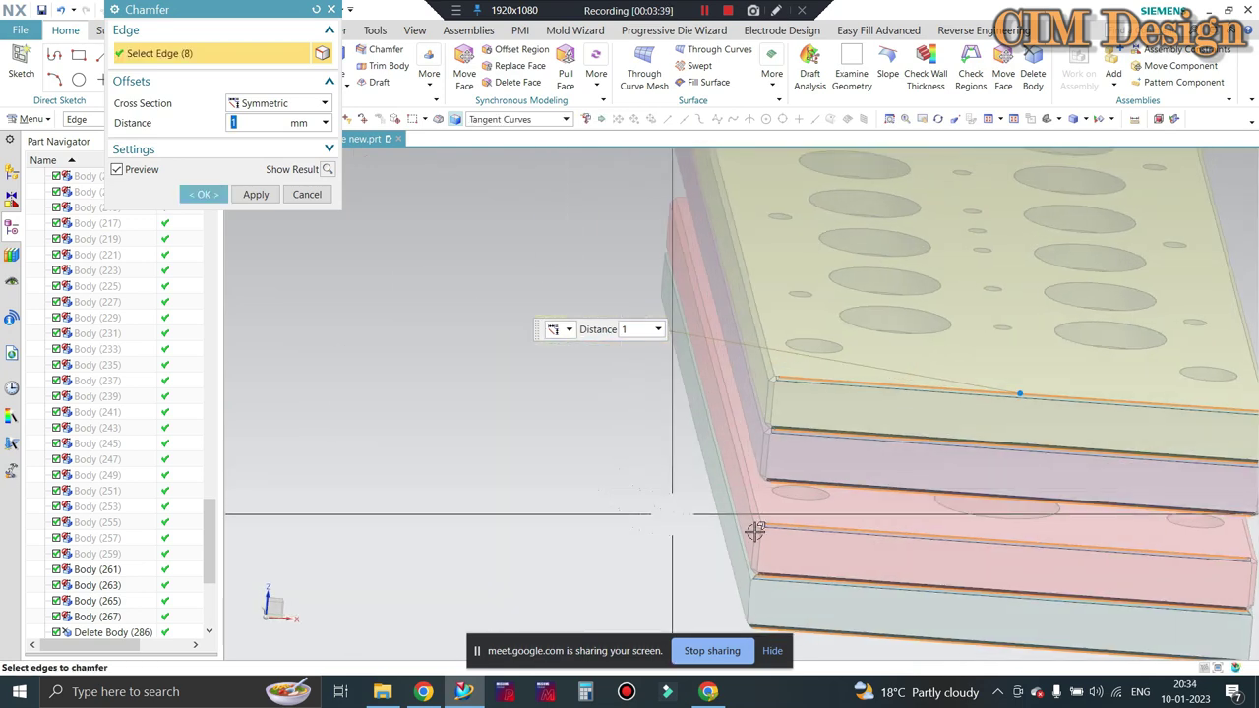
{"action": "left_click", "coordinate": [750, 605]}
{"action": "mouse_move", "coordinate": [595, 389]}
{"action": "middle_mouse_down"}
{"action": "mouse_move", "coordinate": [901, 567]}
{"action": "mouse_move", "coordinate": [1166, 581]}
{"action": "mouse_move", "coordinate": [669, 447]}
{"action": "mouse_move", "coordinate": [773, 472]}
{"action": "mouse_move", "coordinate": [685, 492]}
{"action": "mouse_move", "coordinate": [815, 514]}
{"action": "mouse_move", "coordinate": [1048, 236]}
{"action": "mouse_move", "coordinate": [1025, 212]}
{"action": "middle_mouse_up"}
{"action": "left_click", "coordinate": [1175, 568]}
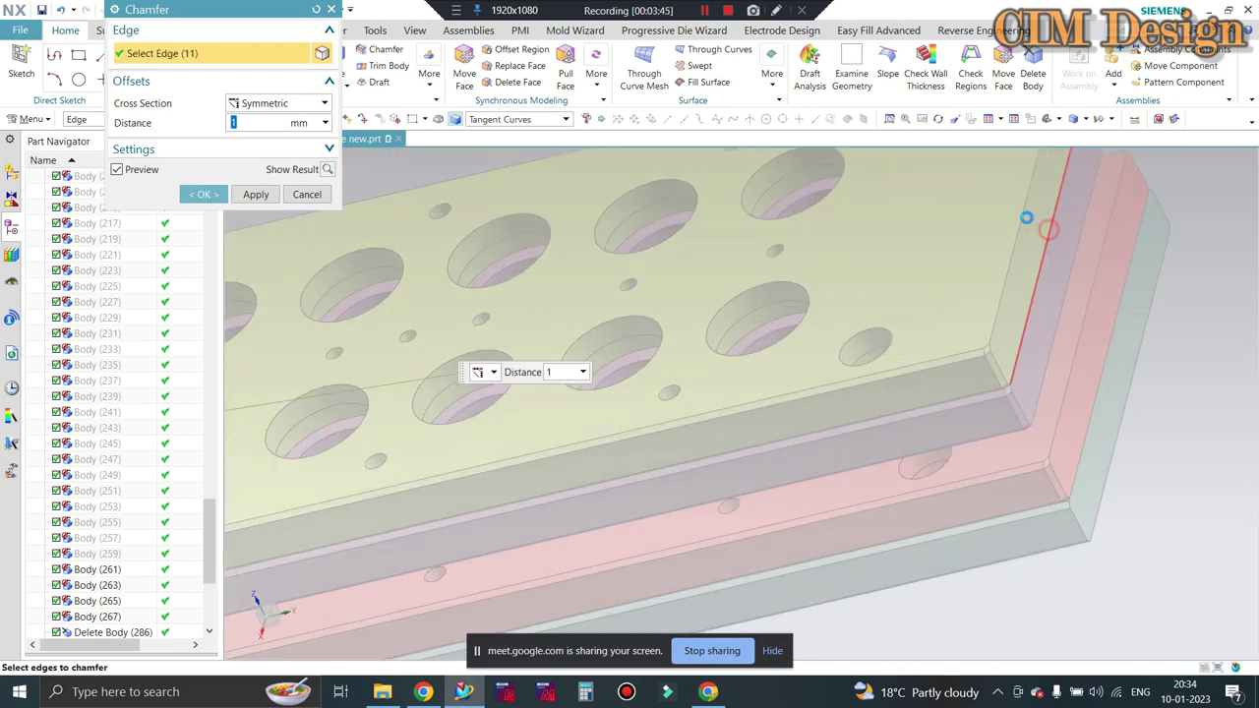
{"action": "left_click", "coordinate": [1028, 216]}
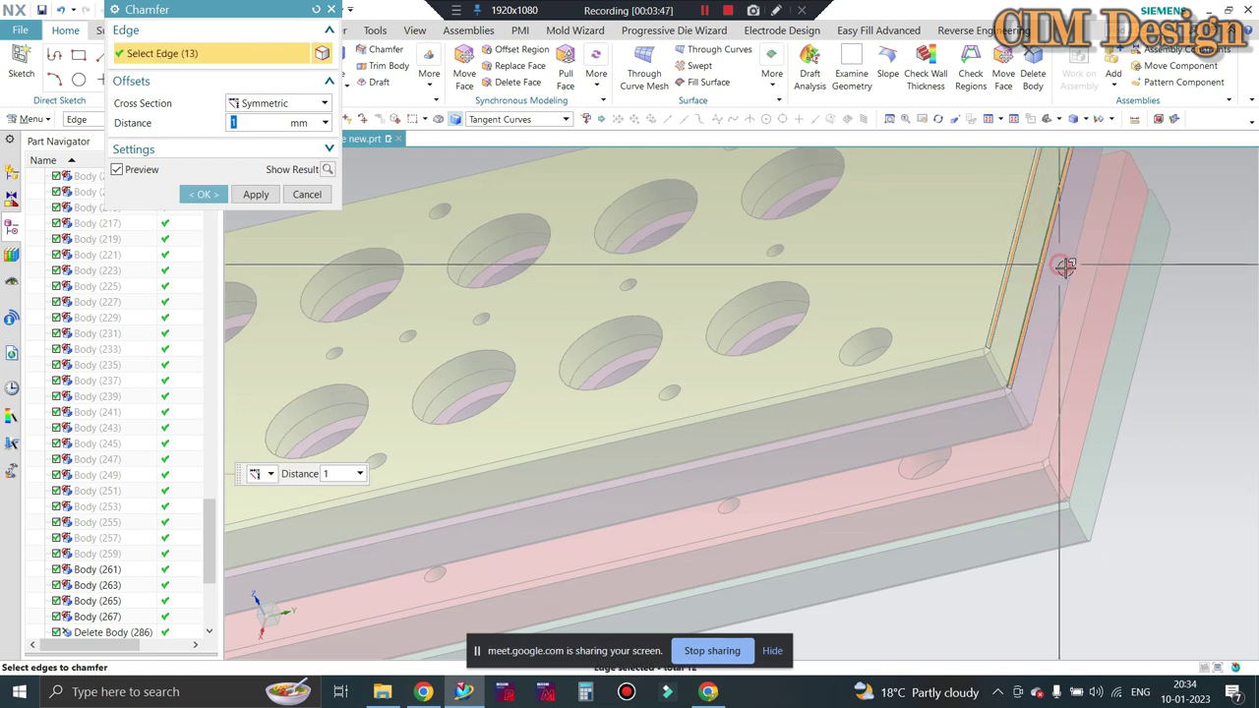
{"action": "left_click", "coordinate": [1064, 266]}
{"action": "left_click", "coordinate": [1116, 317]}
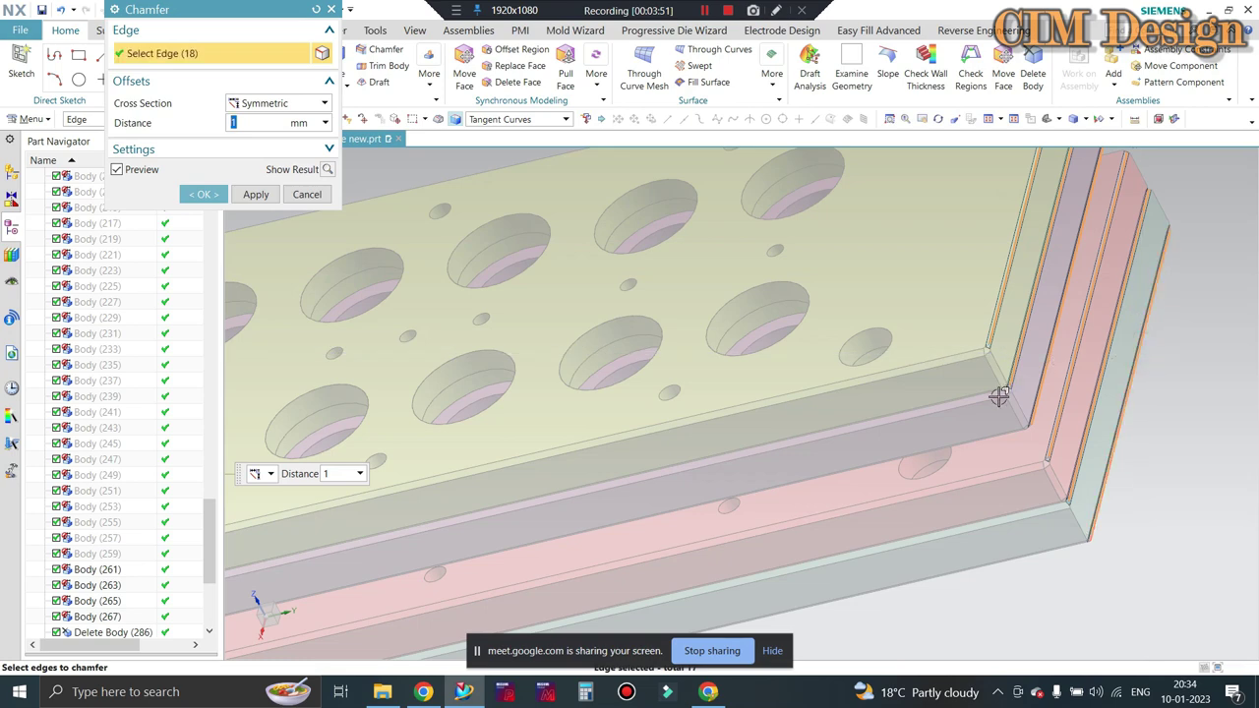
{"action": "scroll", "coordinate": [998, 397], "scroll_direction": "down", "scroll_amount": 5}
{"action": "middle_click_drag", "start_coordinate": [971, 412], "coordinate": [983, 455]}
{"action": "scroll", "coordinate": [951, 486], "scroll_direction": "up", "scroll_amount": 5}
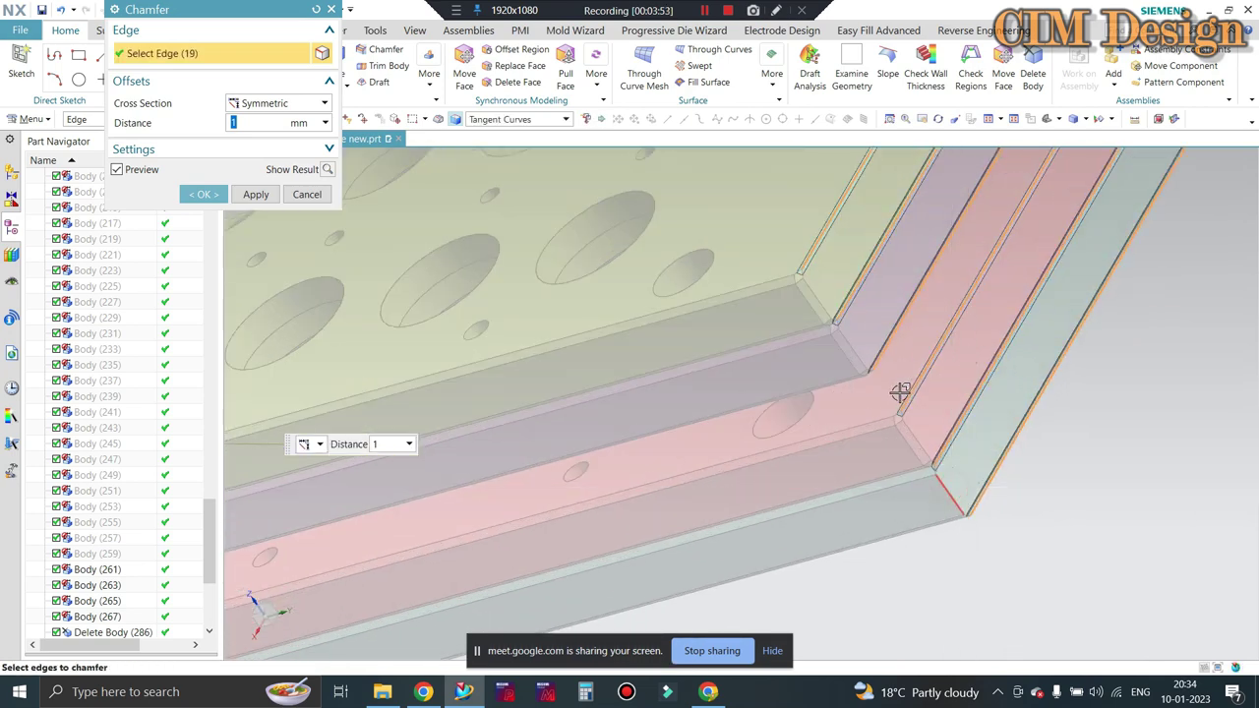
{"action": "scroll", "coordinate": [900, 391], "scroll_direction": "down", "scroll_amount": 5}
{"action": "middle_click_drag", "start_coordinate": [899, 393], "coordinate": [856, 458]}
{"action": "scroll", "coordinate": [918, 534], "scroll_direction": "up", "scroll_amount": 3}
{"action": "scroll", "coordinate": [978, 584], "scroll_direction": "up", "scroll_amount": 3}
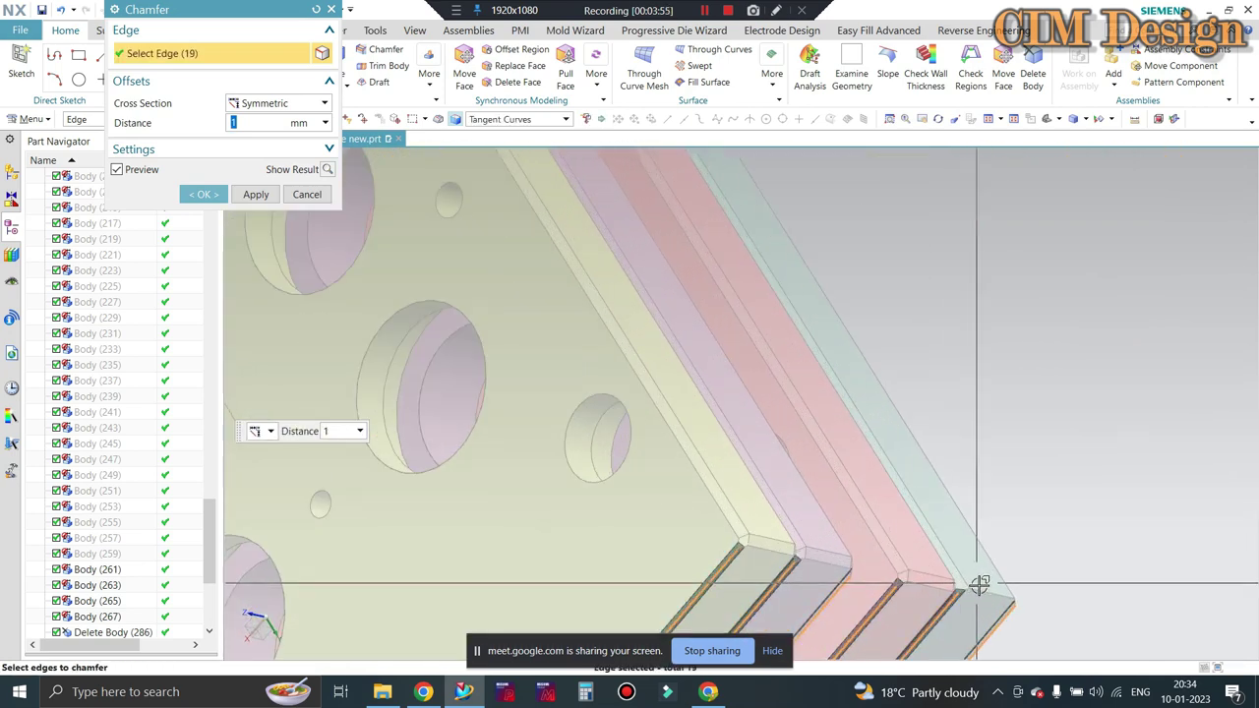
{"action": "left_click", "coordinate": [203, 194]}
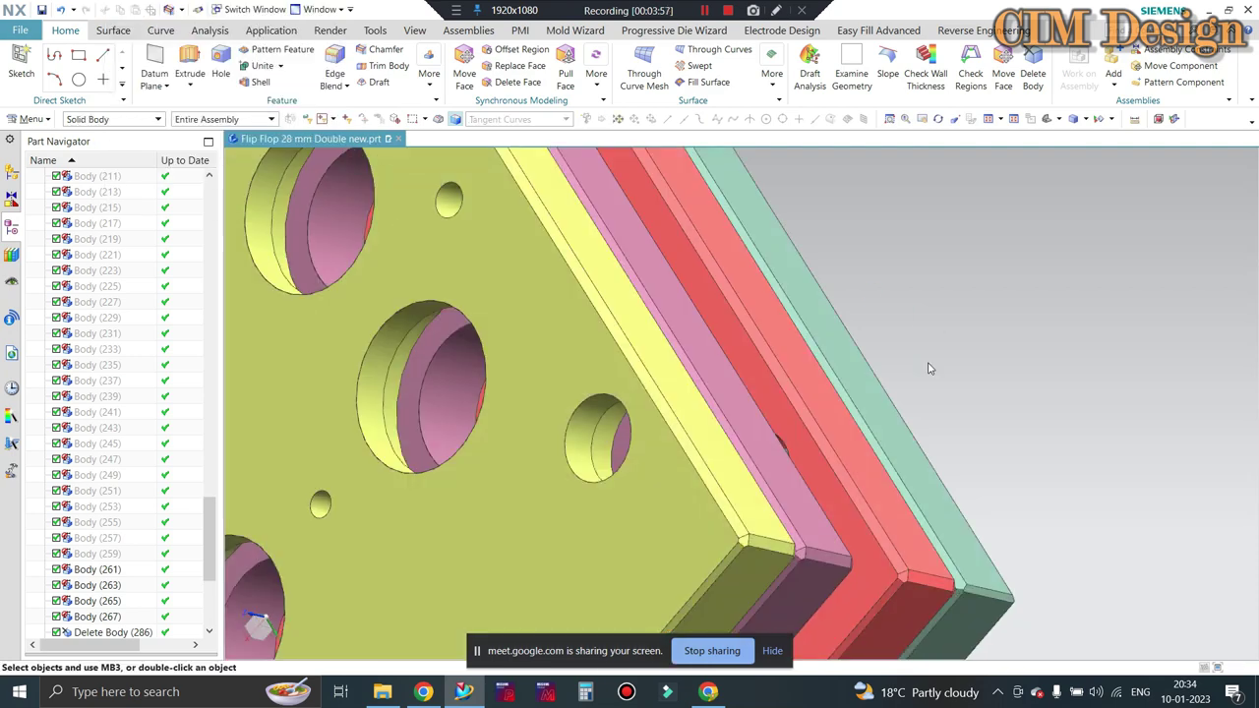
{"action": "scroll", "coordinate": [929, 368], "scroll_direction": "down", "scroll_amount": 5}
Fit the whole mould in trimetric view with Home and turn on the view section with Ctrl+H
{"action": "mouse_move", "coordinate": [930, 369]}
{"action": "middle_mouse_down"}
{"action": "mouse_move", "coordinate": [689, 355]}
{"action": "mouse_move", "coordinate": [550, 225]}
{"action": "mouse_move", "coordinate": [462, 228]}
{"action": "middle_mouse_up"}
{"action": "key", "text": "F8"}
{"action": "scroll", "coordinate": [461, 228], "scroll_direction": "up", "scroll_amount": 5}
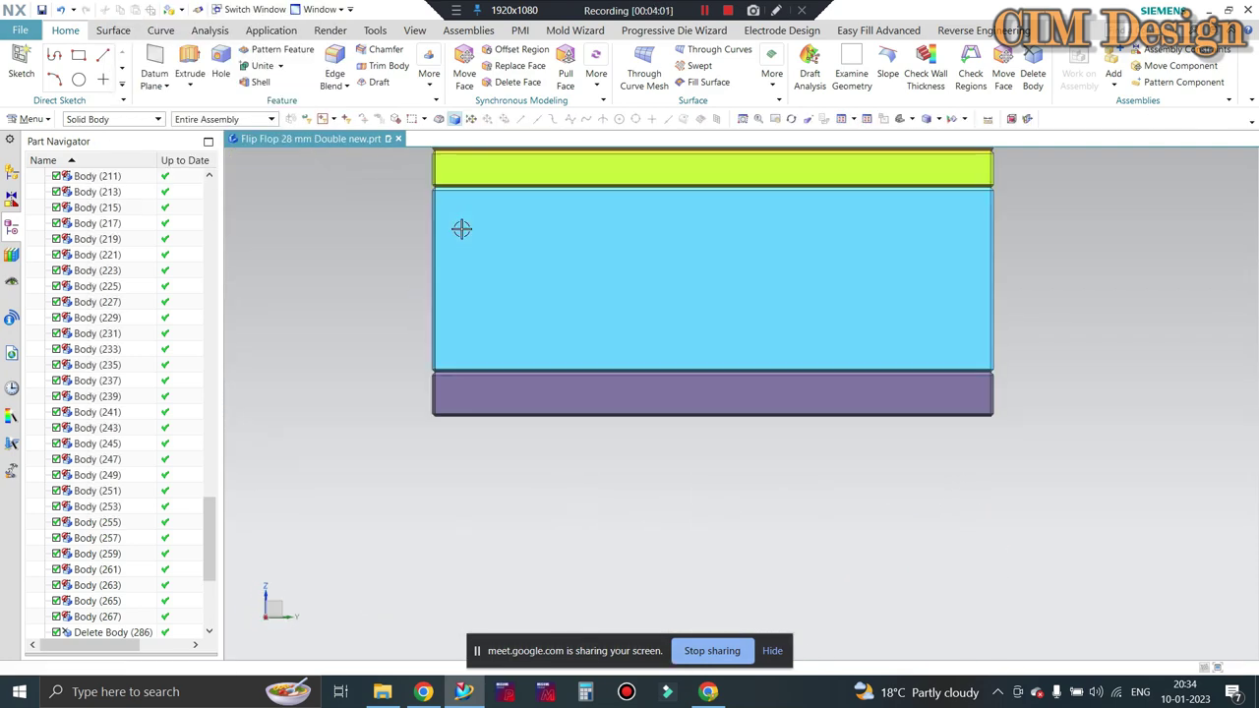
{"action": "key", "text": "Home"}
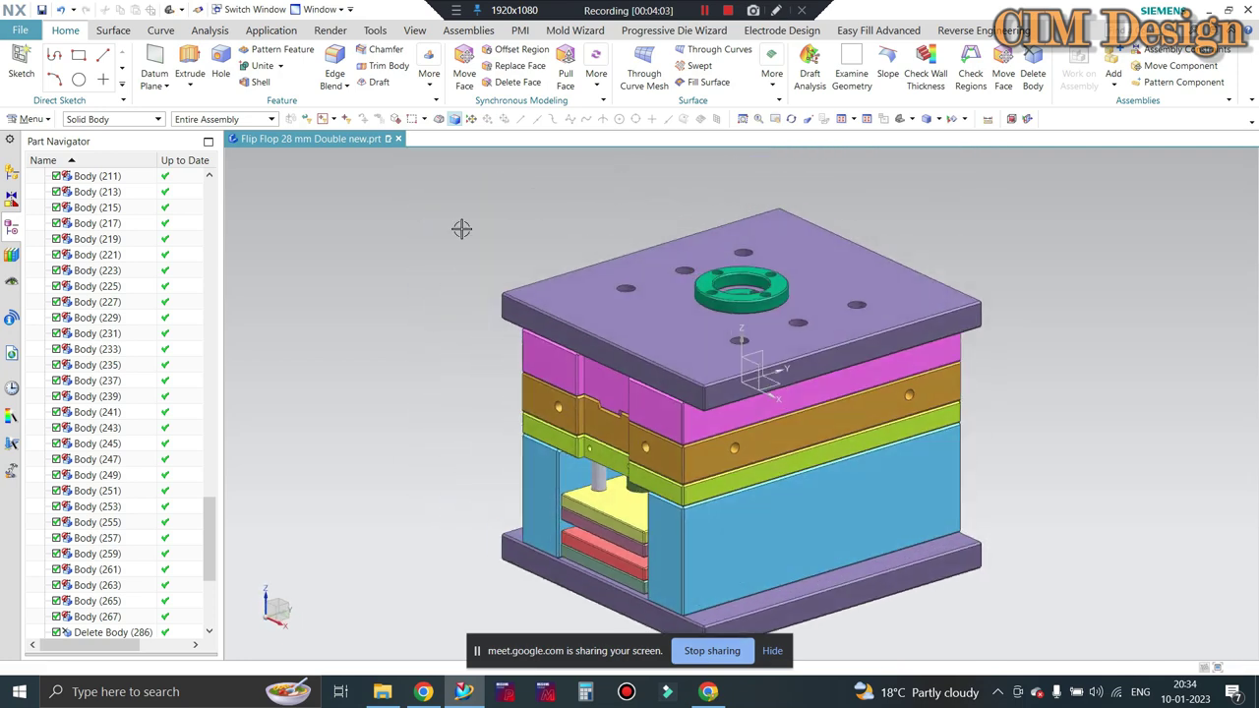
{"action": "key", "text": "ctrl+h"}
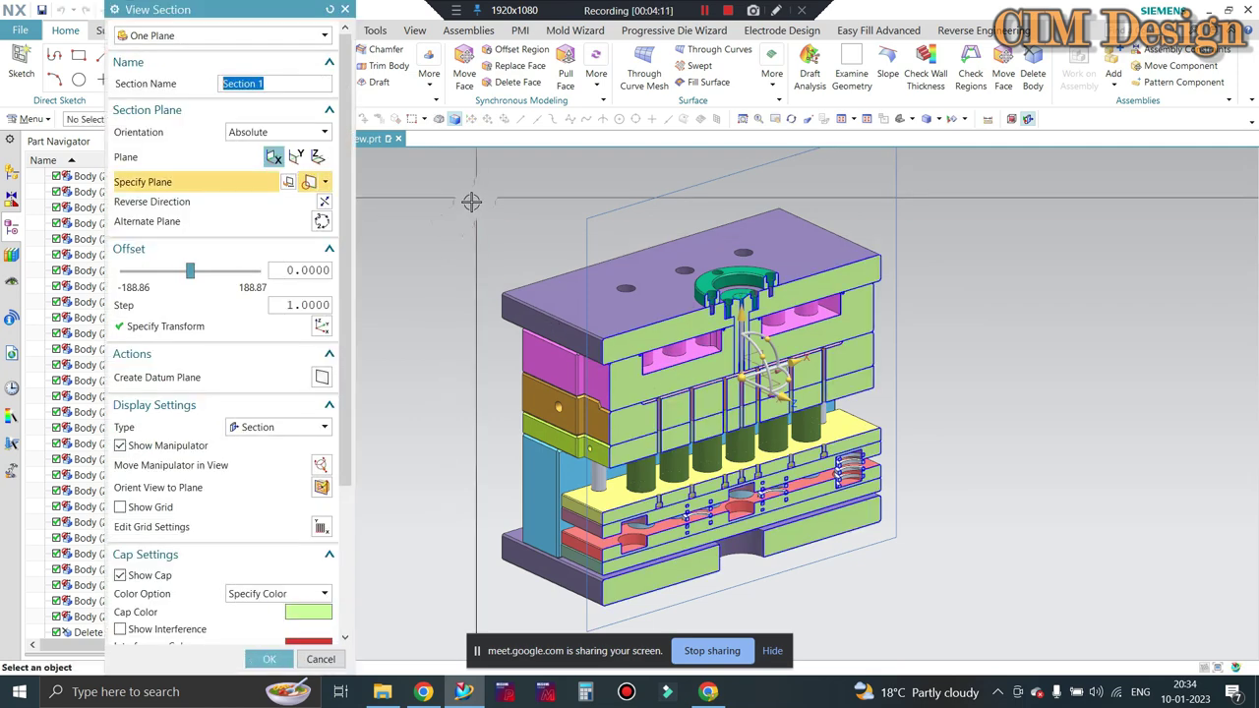
Re-cut the view section along the Y plane at 22.5171 offset and face the mould front-on
{"action": "scroll", "coordinate": [617, 506], "scroll_direction": "up", "scroll_amount": 3}
{"action": "scroll", "coordinate": [617, 506], "scroll_direction": "up", "scroll_amount": 2}
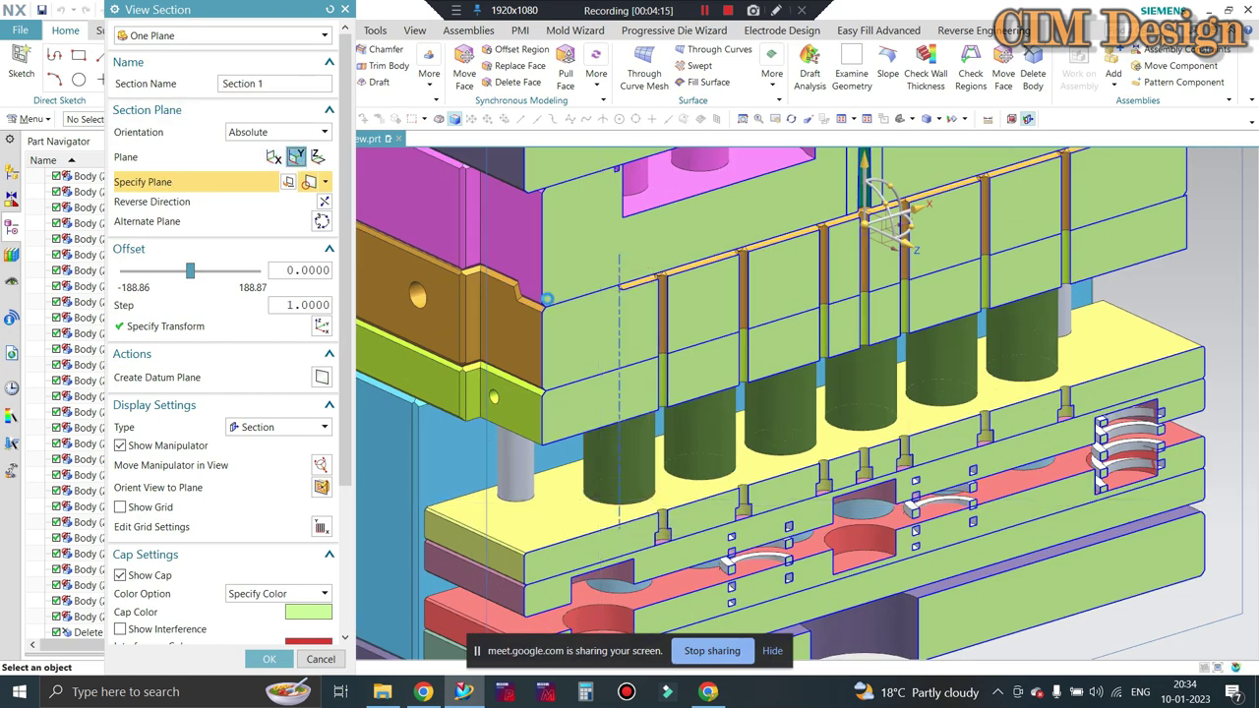
{"action": "left_click", "coordinate": [710, 425]}
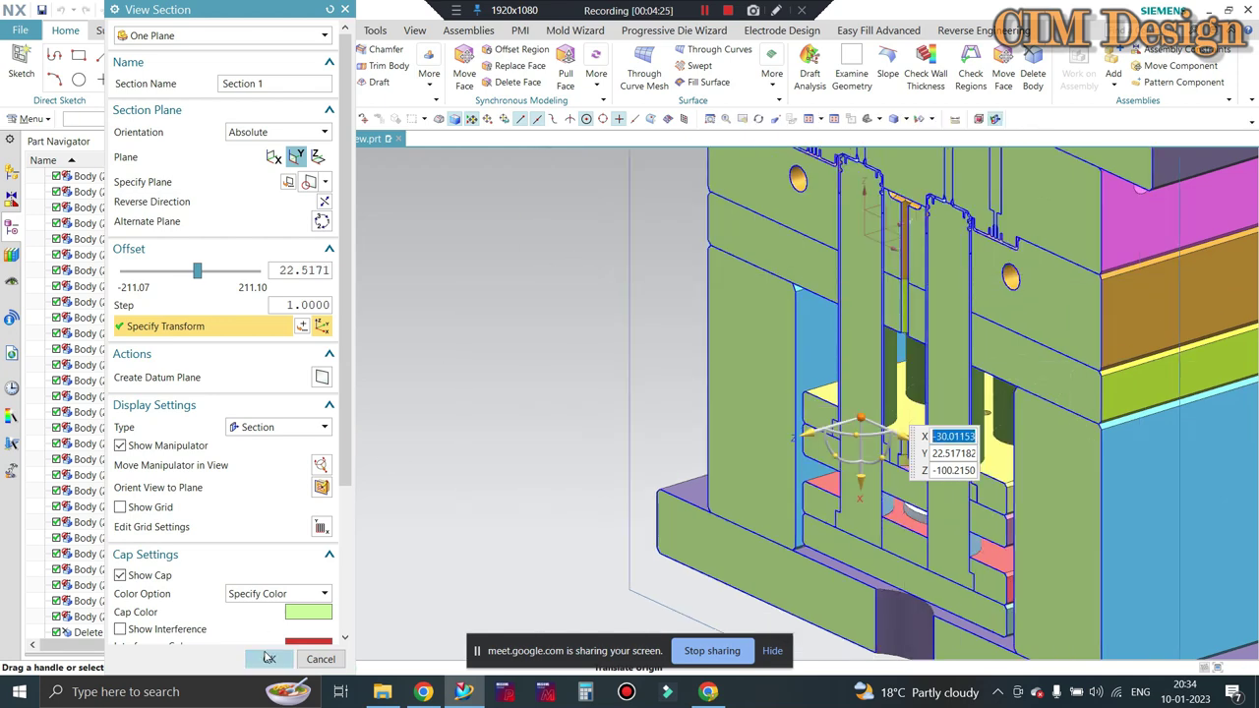
{"action": "left_click", "coordinate": [281, 657]}
{"action": "middle_click_drag", "start_coordinate": [416, 517], "coordinate": [391, 424]}
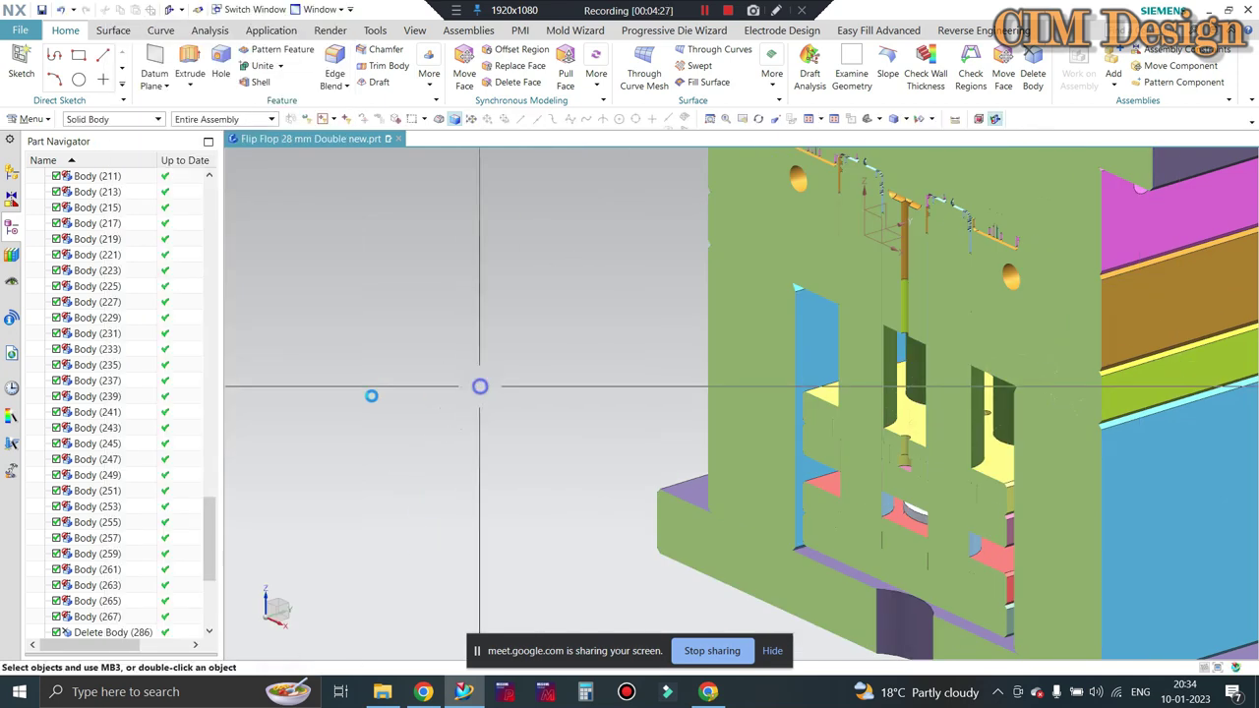
{"action": "scroll", "coordinate": [392, 424], "scroll_direction": "down", "scroll_amount": 5}
{"action": "middle_click_drag", "start_coordinate": [498, 416], "coordinate": [705, 427]}
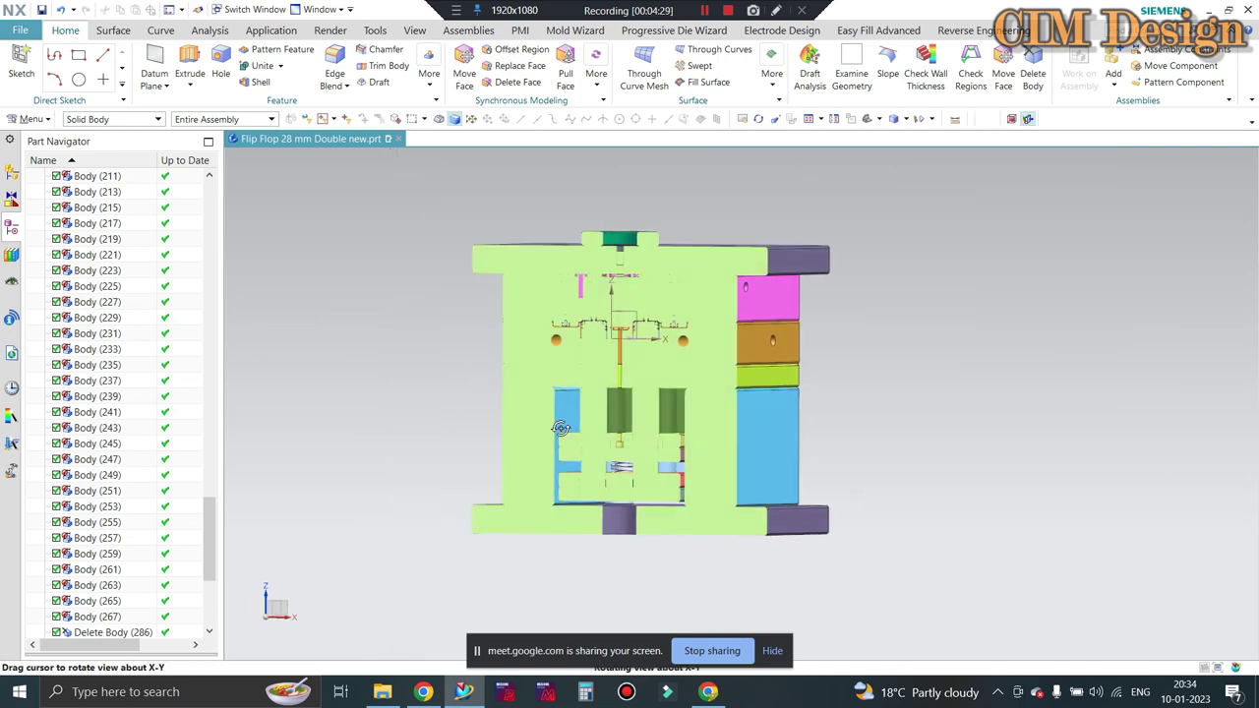
Tick Sections in the Assembly Navigator to show the cross-section through both cores
{"action": "left_click", "coordinate": [13, 173]}
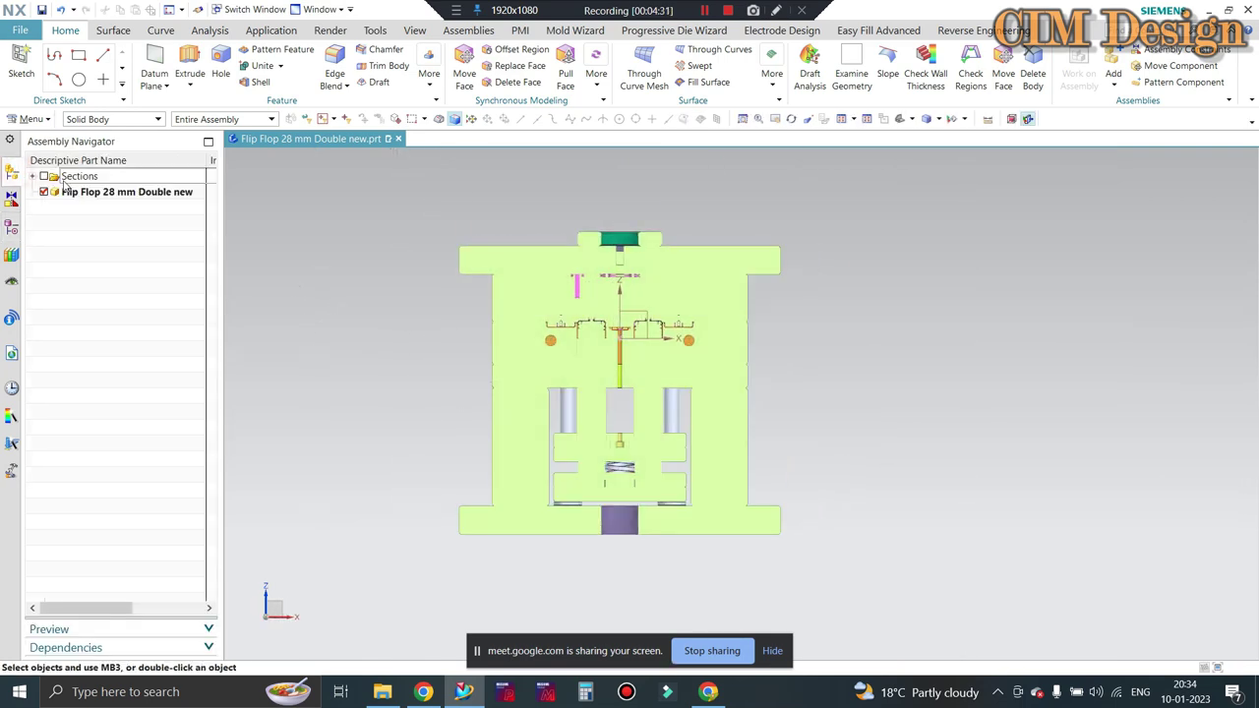
{"action": "left_click", "coordinate": [45, 176]}
{"action": "scroll", "coordinate": [590, 394], "scroll_direction": "up", "scroll_amount": 3}
{"action": "middle_click_drag", "start_coordinate": [590, 393], "coordinate": [630, 314], "text": "shift"}
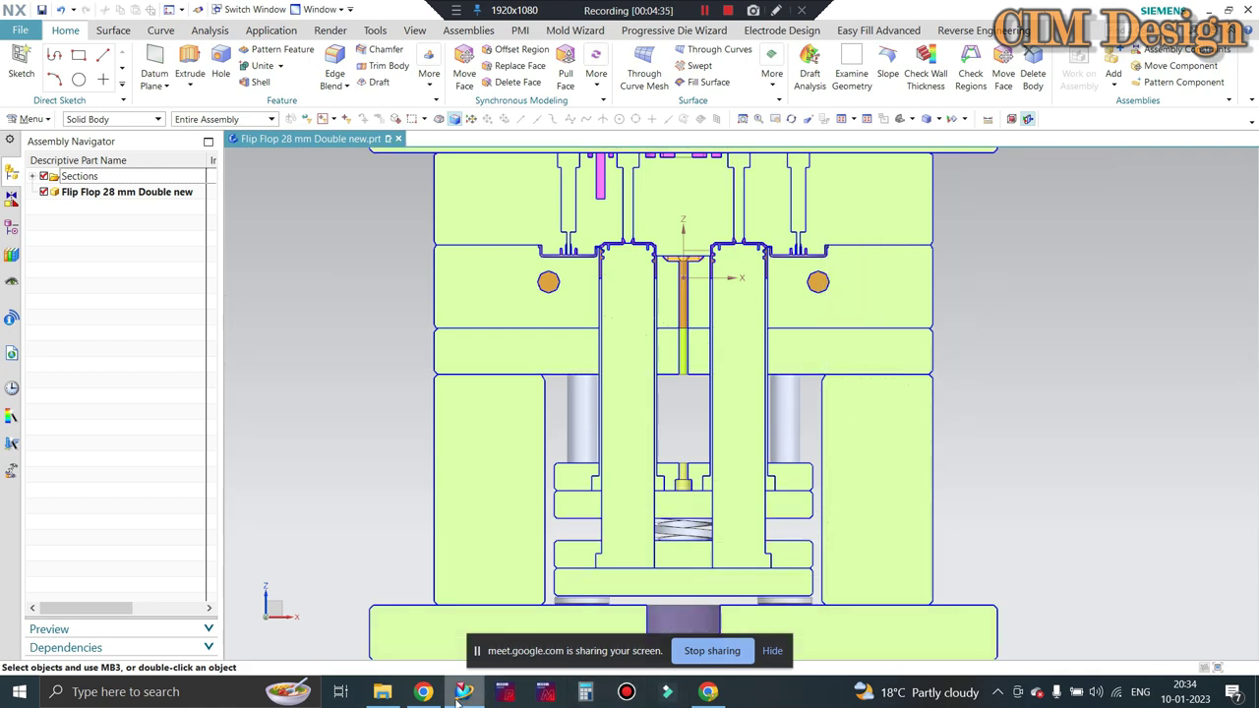
Admit the waiting participant to the Meet call, browse the People list, then hide Meet
{"action": "left_click", "coordinate": [704, 692]}
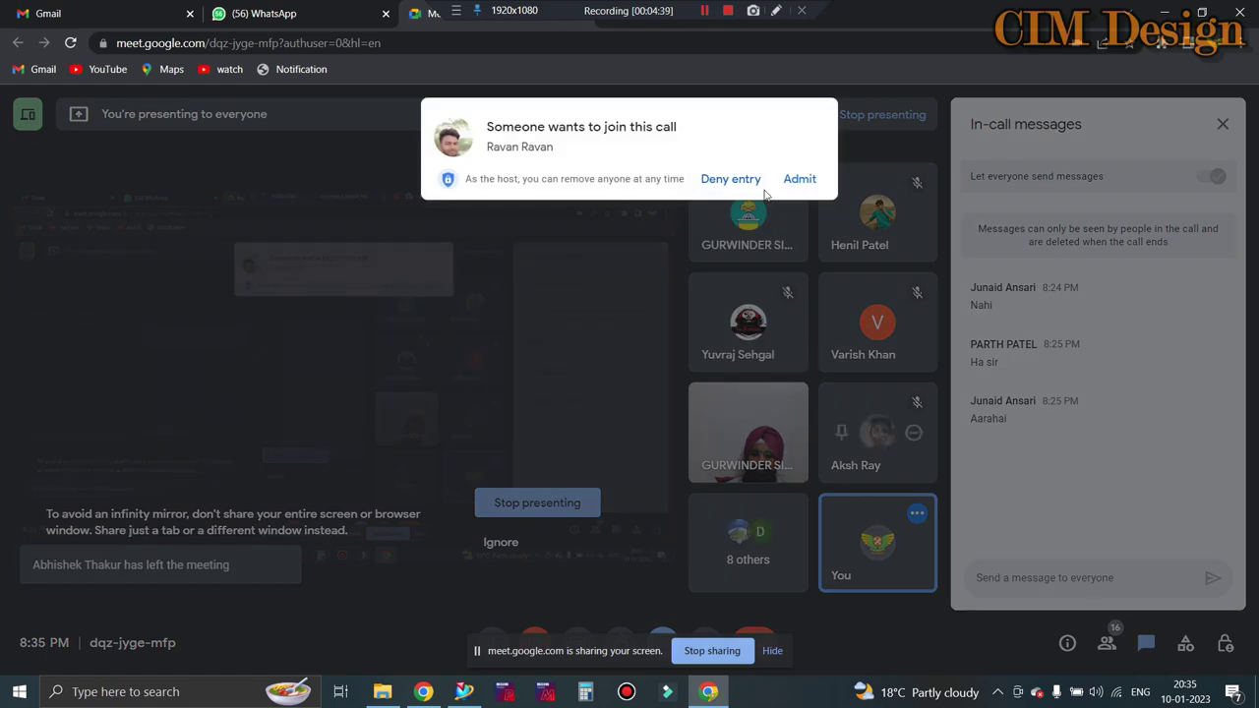
{"action": "mouse_move", "coordinate": [877, 432]}
{"action": "left_click", "coordinate": [800, 178]}
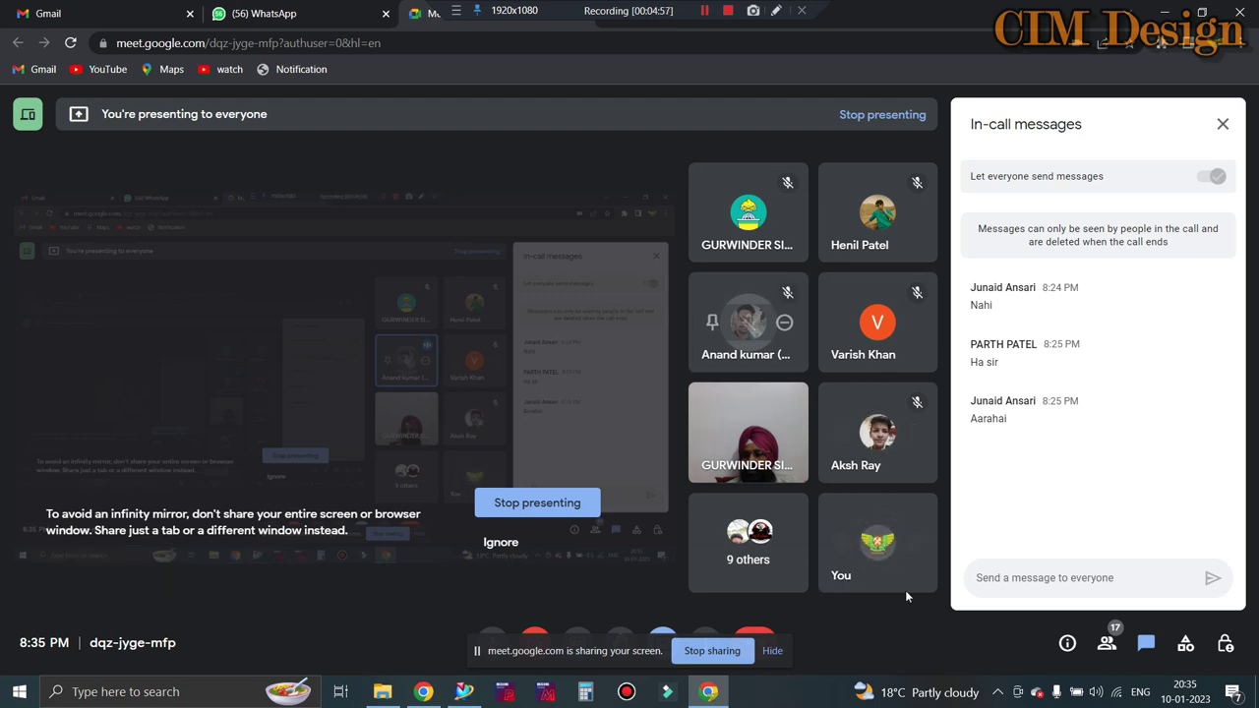
{"action": "left_click", "coordinate": [1106, 642]}
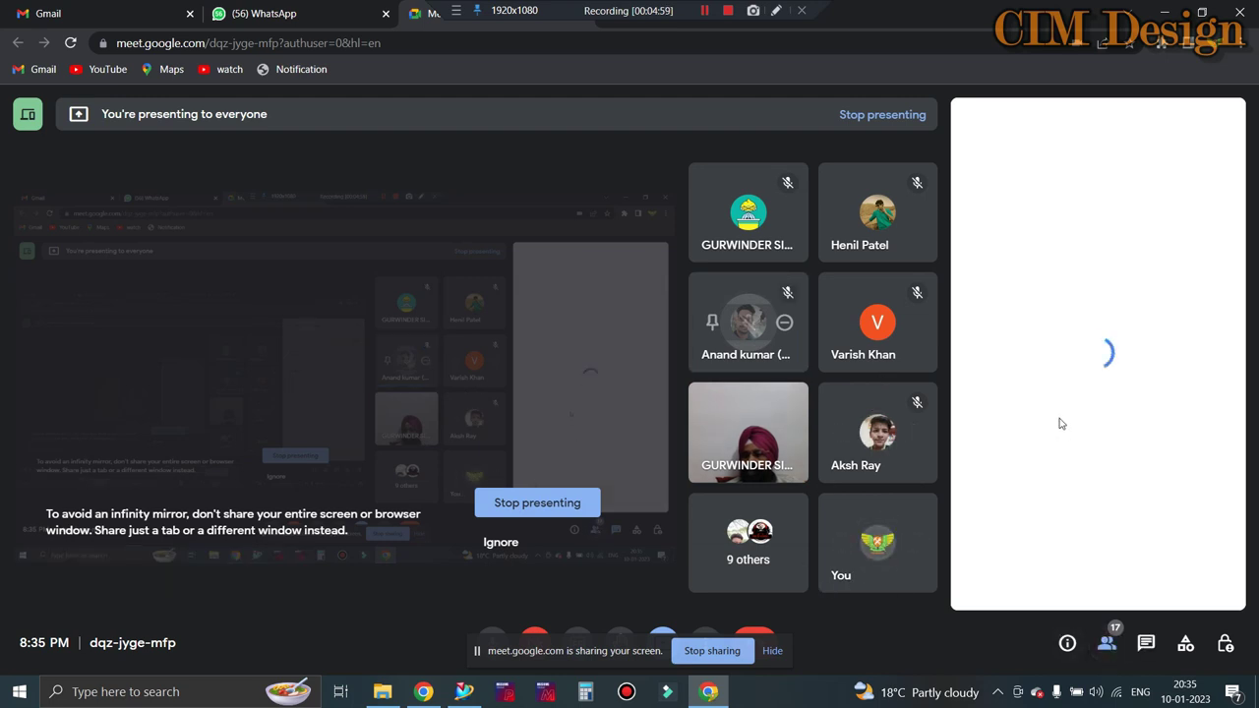
{"action": "scroll", "coordinate": [1124, 426], "scroll_direction": "down", "scroll_amount": 2}
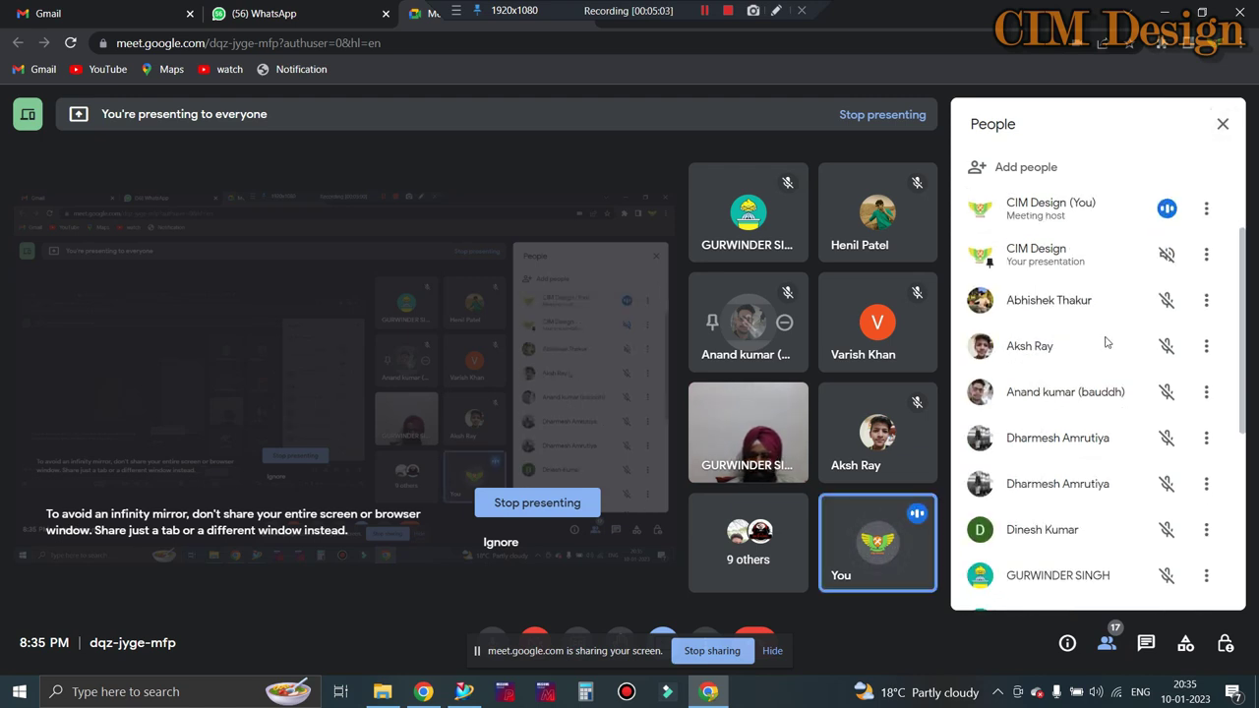
{"action": "scroll", "coordinate": [1065, 369], "scroll_direction": "down", "scroll_amount": 1}
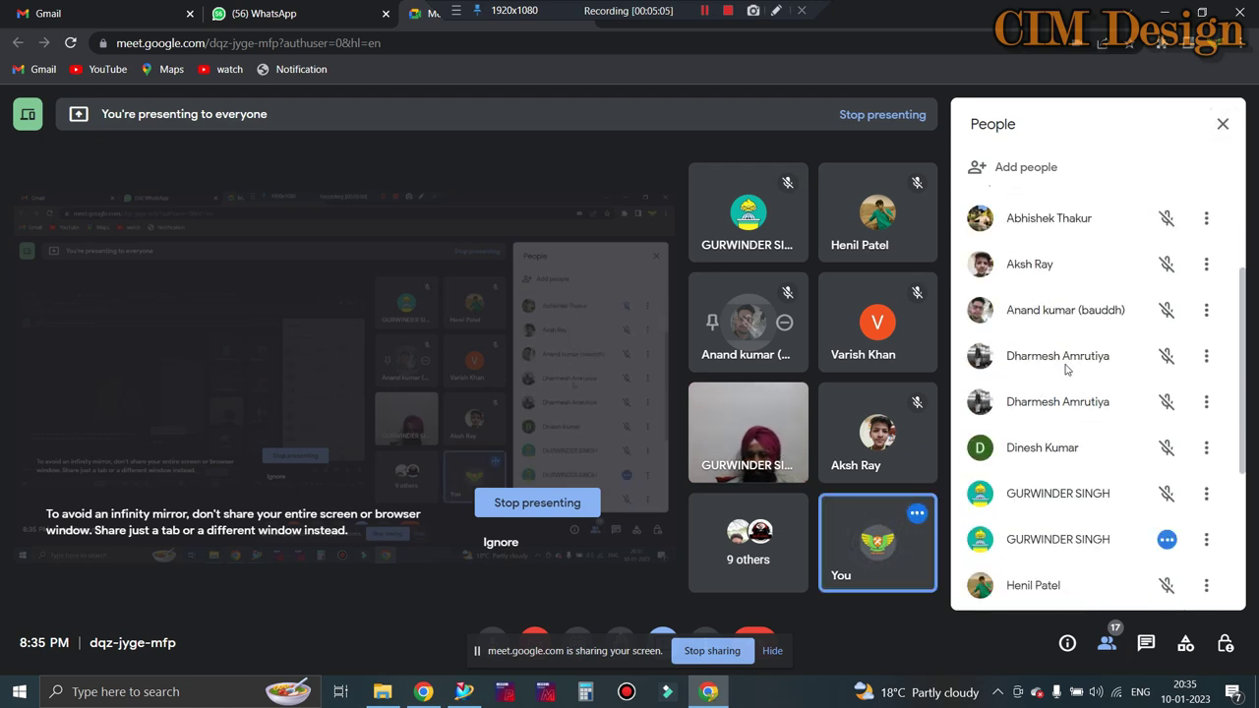
{"action": "scroll", "coordinate": [1065, 369], "scroll_direction": "down", "scroll_amount": 1}
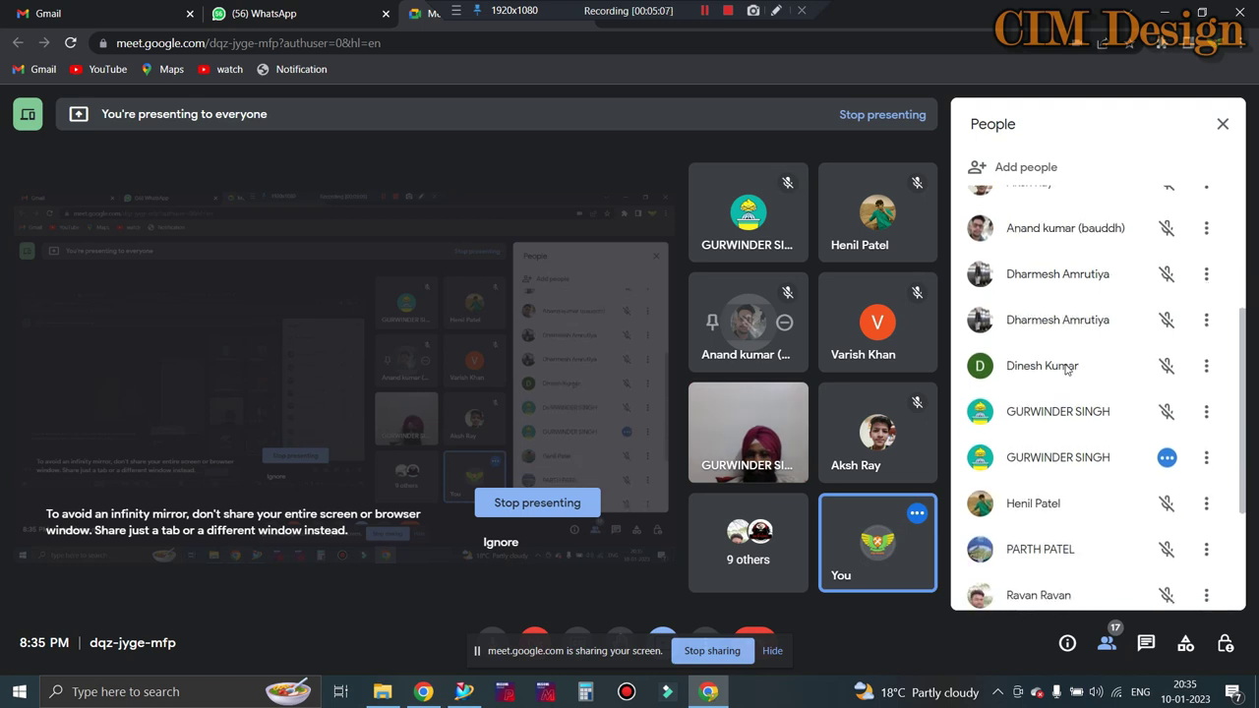
{"action": "scroll", "coordinate": [1065, 369], "scroll_direction": "down", "scroll_amount": 1}
{"action": "scroll", "coordinate": [1065, 369], "scroll_direction": "down", "scroll_amount": 1}
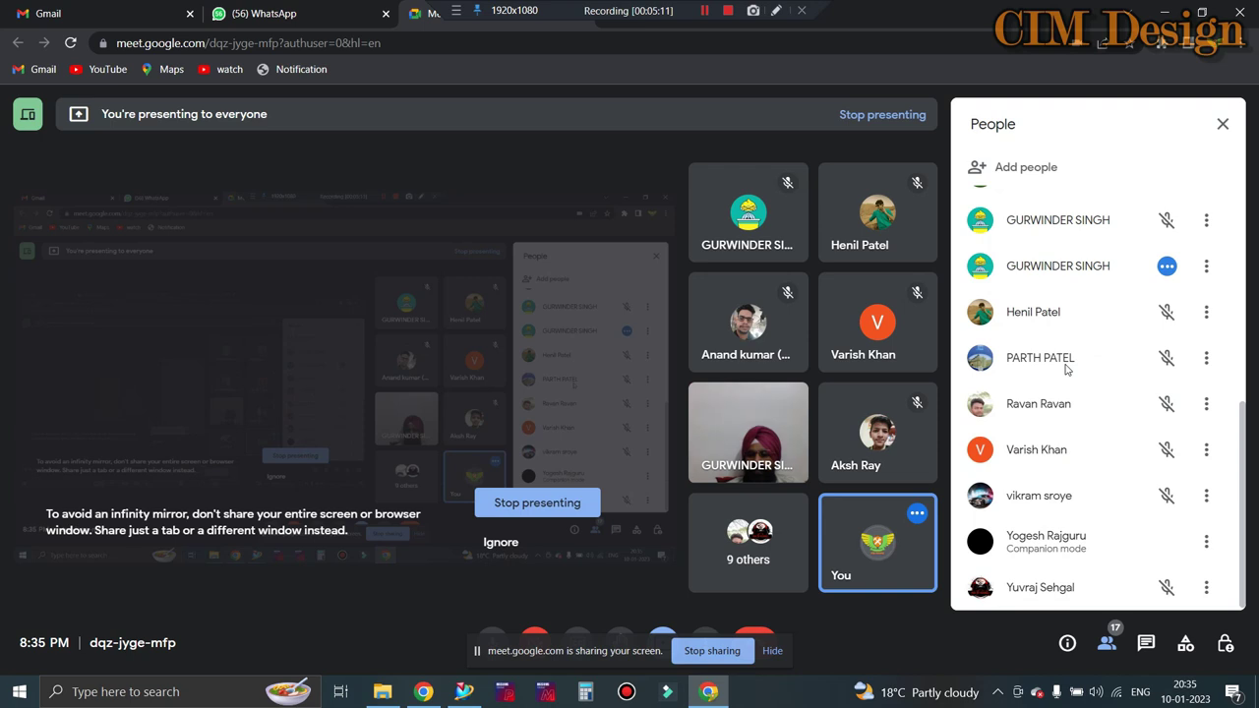
{"action": "scroll", "coordinate": [1065, 368], "scroll_direction": "up", "scroll_amount": 3}
{"action": "scroll", "coordinate": [1064, 369], "scroll_direction": "up", "scroll_amount": 1}
{"action": "scroll", "coordinate": [1065, 369], "scroll_direction": "up", "scroll_amount": 1}
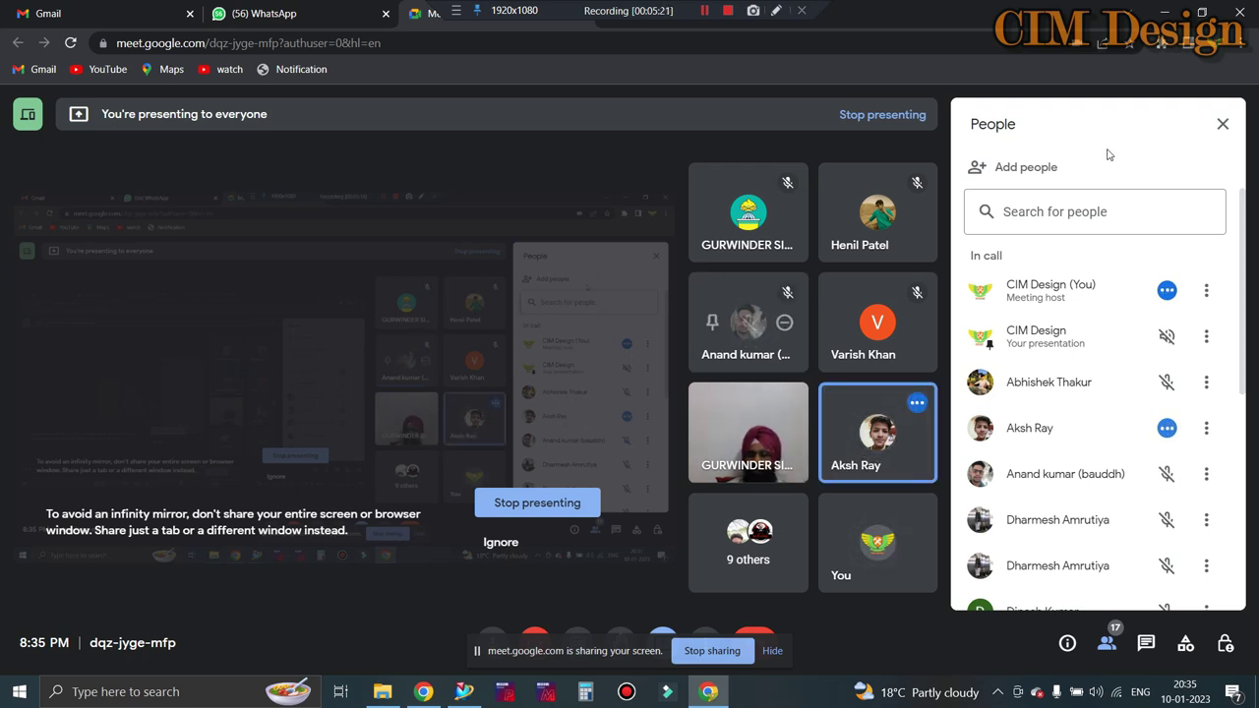
{"action": "left_click", "coordinate": [1164, 13]}
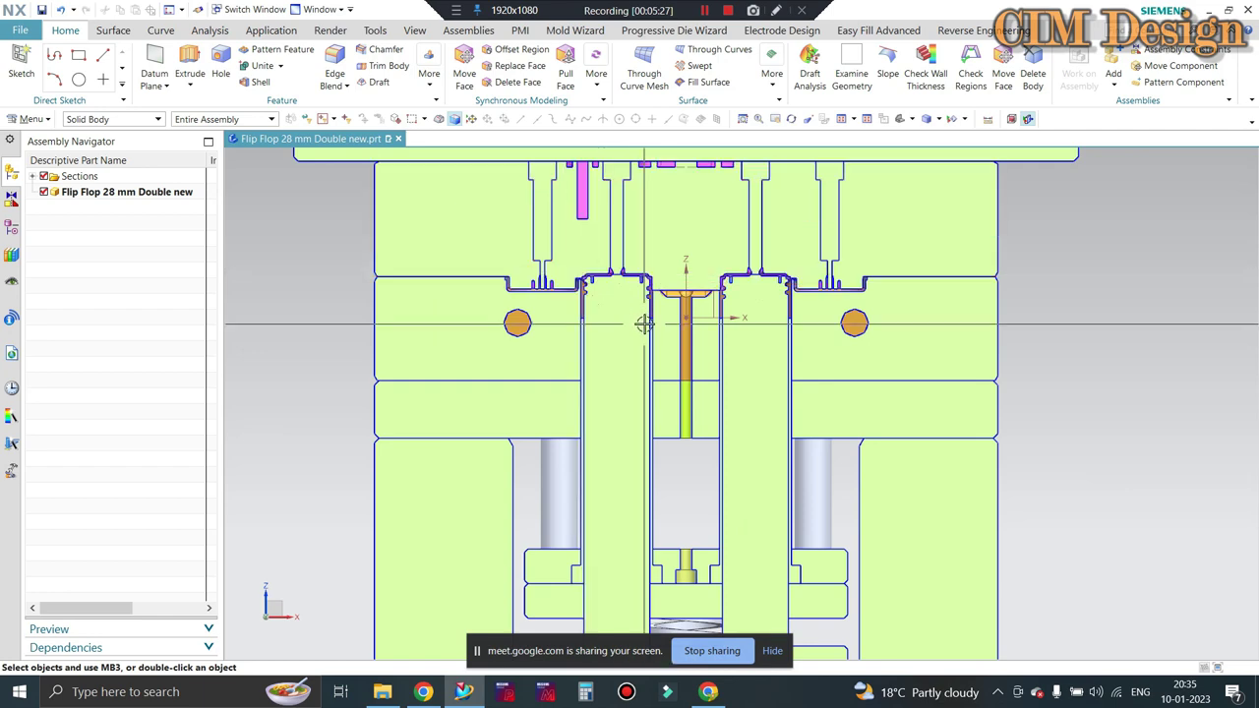
Orbit the sectioned mould to an angled 3D view and zoom in on the cap edge below the core
{"action": "scroll", "coordinate": [641, 321], "scroll_direction": "down", "scroll_amount": 2}
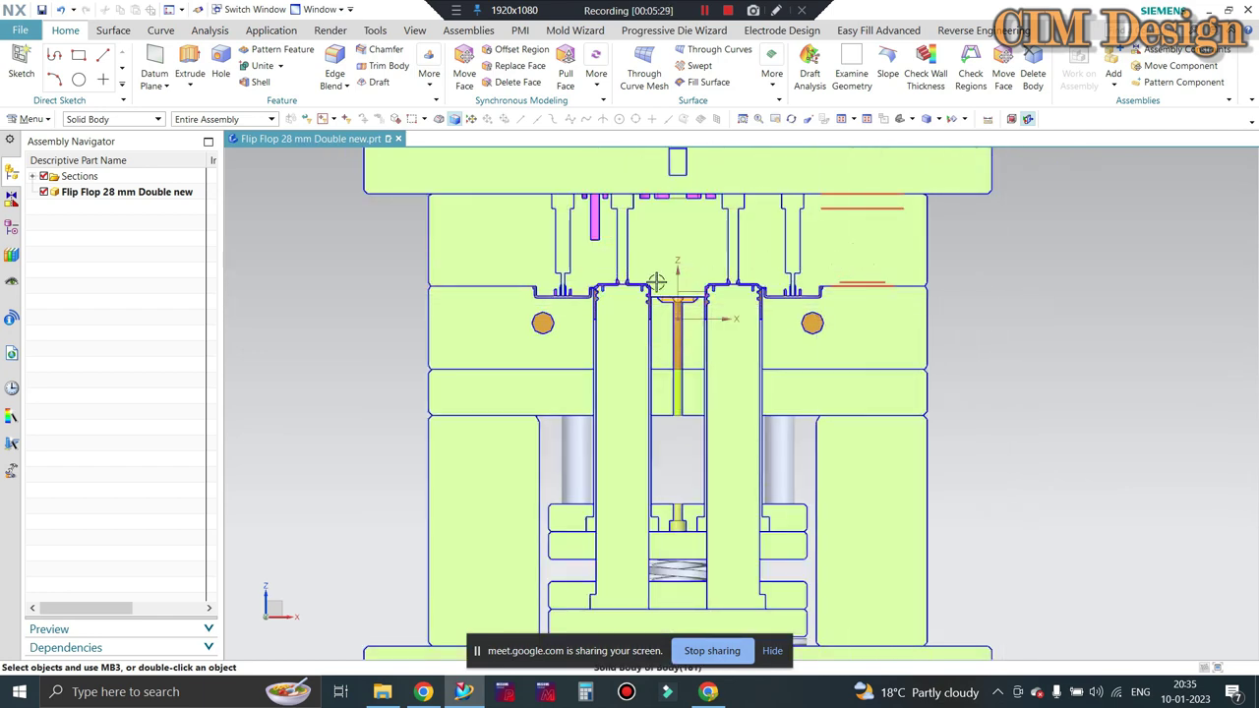
{"action": "scroll", "coordinate": [626, 303], "scroll_direction": "up", "scroll_amount": 1}
{"action": "scroll", "coordinate": [594, 257], "scroll_direction": "up", "scroll_amount": 1}
{"action": "scroll", "coordinate": [593, 257], "scroll_direction": "down", "scroll_amount": 1}
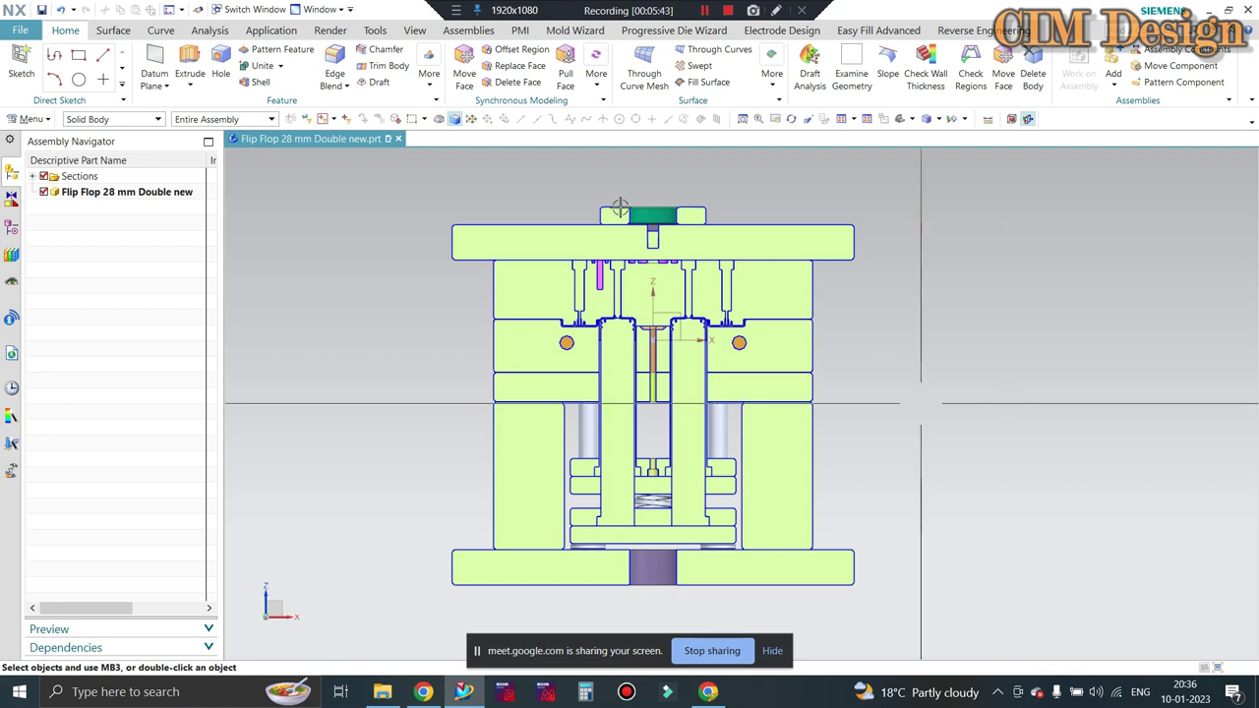
{"action": "mouse_move", "coordinate": [620, 207]}
{"action": "middle_mouse_down"}
{"action": "mouse_move", "coordinate": [624, 381]}
{"action": "mouse_move", "coordinate": [598, 422]}
{"action": "middle_mouse_up"}
{"action": "scroll", "coordinate": [625, 380], "scroll_direction": "up", "scroll_amount": 5}
{"action": "scroll", "coordinate": [580, 492], "scroll_direction": "up", "scroll_amount": 3}
{"action": "scroll", "coordinate": [565, 528], "scroll_direction": "up", "scroll_amount": 3}
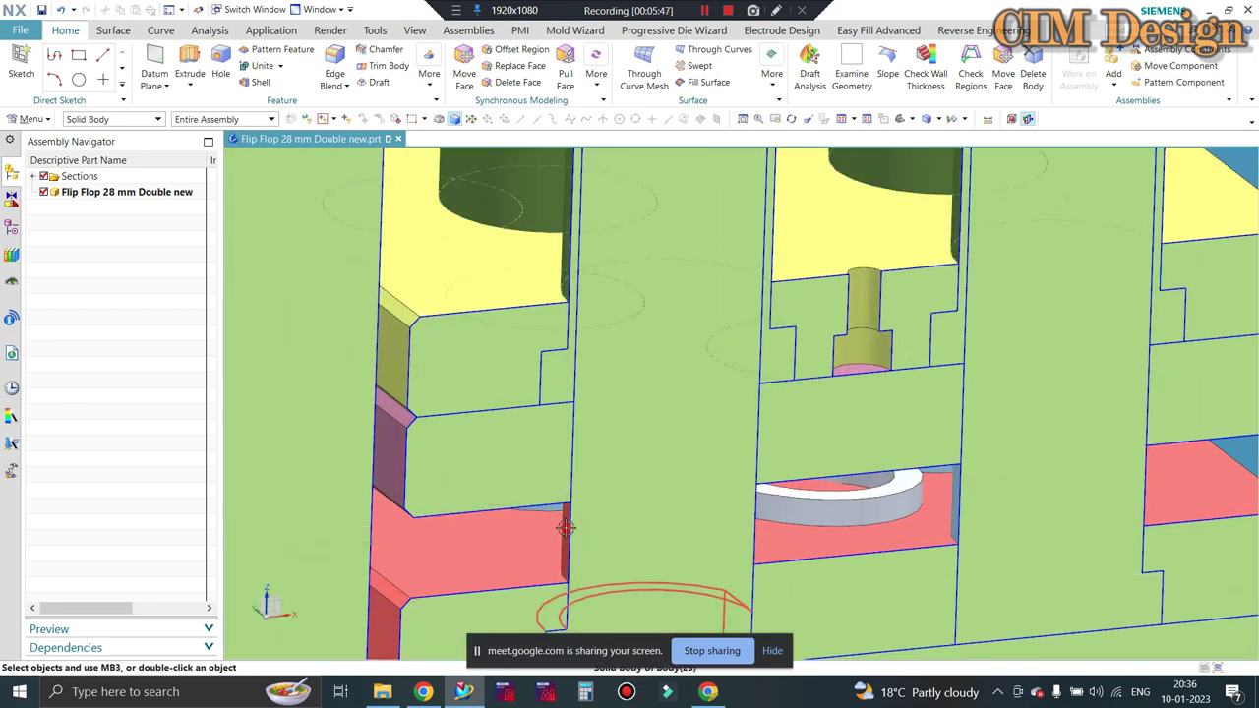
{"action": "scroll", "coordinate": [675, 487], "scroll_direction": "down", "scroll_amount": 3}
{"action": "left_click", "coordinate": [675, 474]}
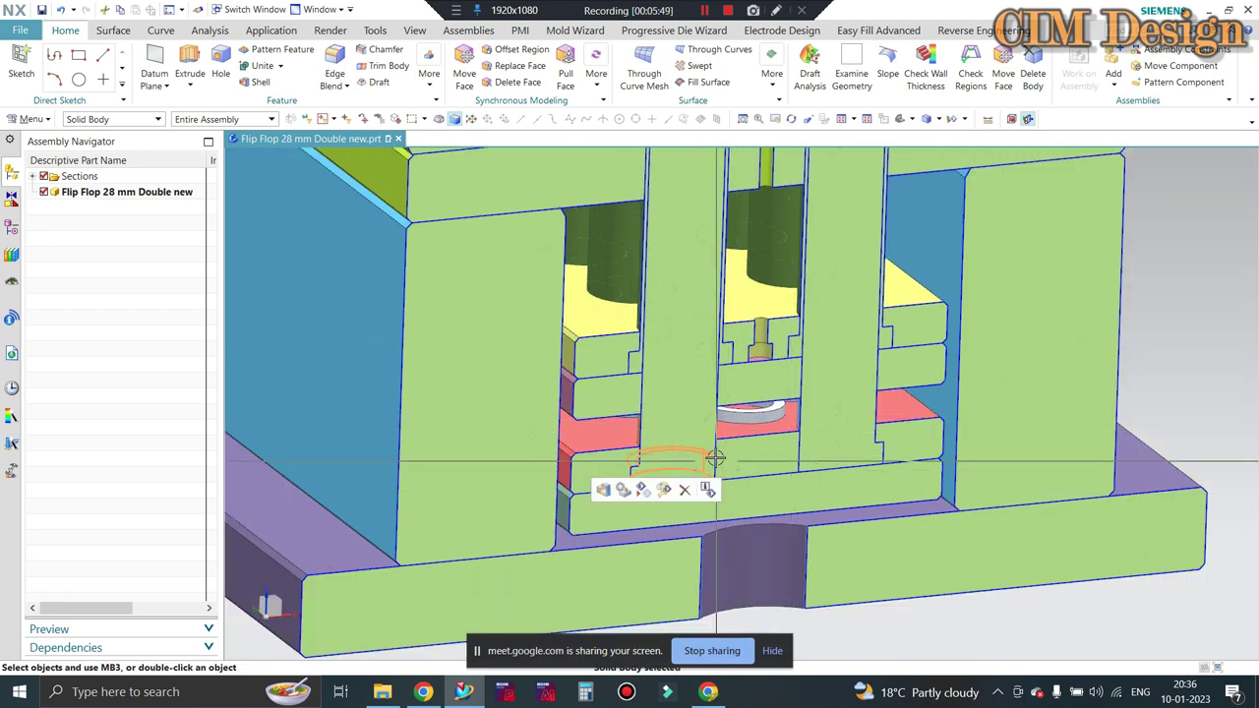
{"action": "scroll", "coordinate": [716, 459], "scroll_direction": "up", "scroll_amount": 1}
{"action": "scroll", "coordinate": [716, 459], "scroll_direction": "down", "scroll_amount": 1}
{"action": "scroll", "coordinate": [699, 399], "scroll_direction": "down", "scroll_amount": 2}
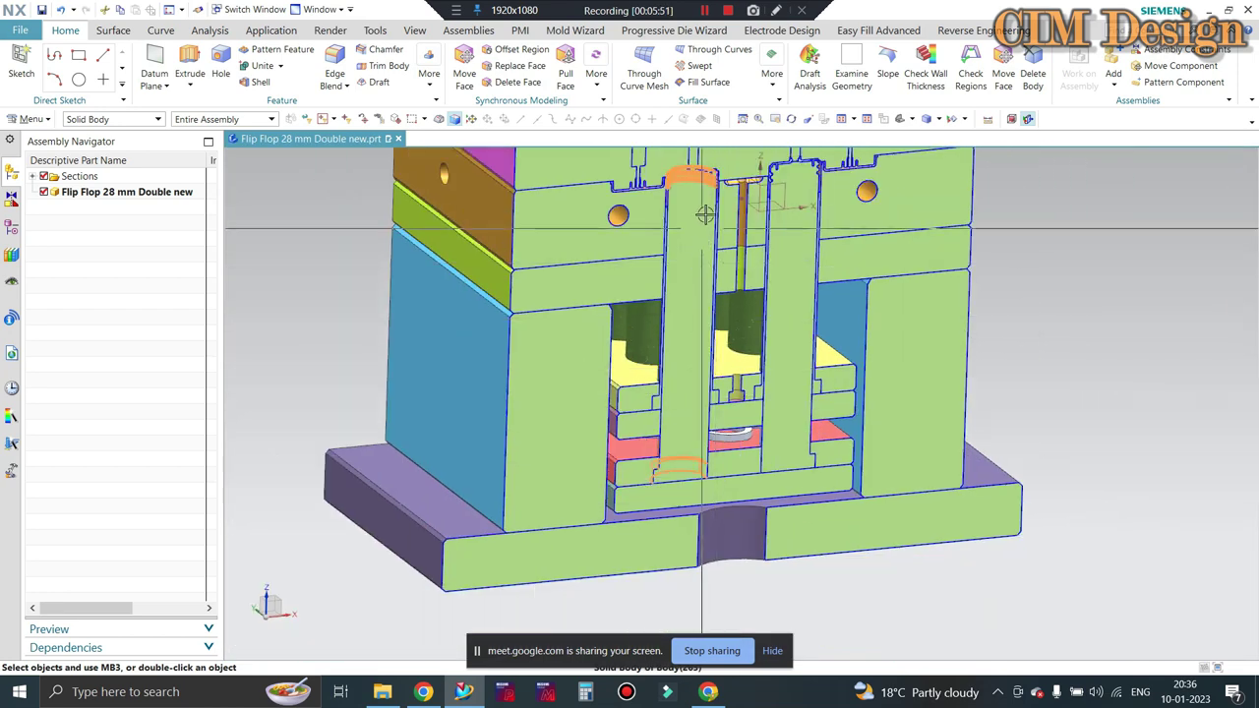
{"action": "scroll", "coordinate": [704, 240], "scroll_direction": "down", "scroll_amount": 2}
{"action": "scroll", "coordinate": [704, 240], "scroll_direction": "down", "scroll_amount": 2}
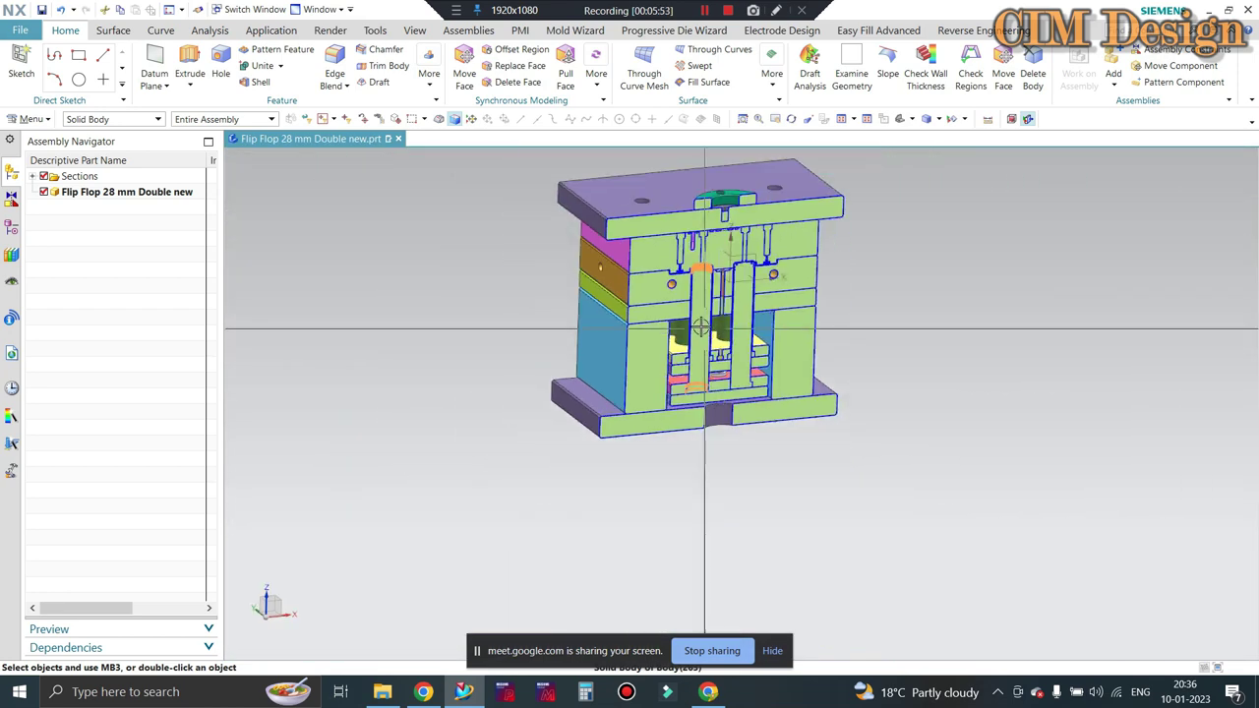
Orbit to an isometric view and zoom back out to the whole sectioned mould
{"action": "middle_click_drag", "start_coordinate": [704, 246], "coordinate": [679, 344]}
{"action": "scroll", "coordinate": [679, 344], "scroll_direction": "down", "scroll_amount": 1}
{"action": "scroll", "coordinate": [698, 295], "scroll_direction": "up", "scroll_amount": 3}
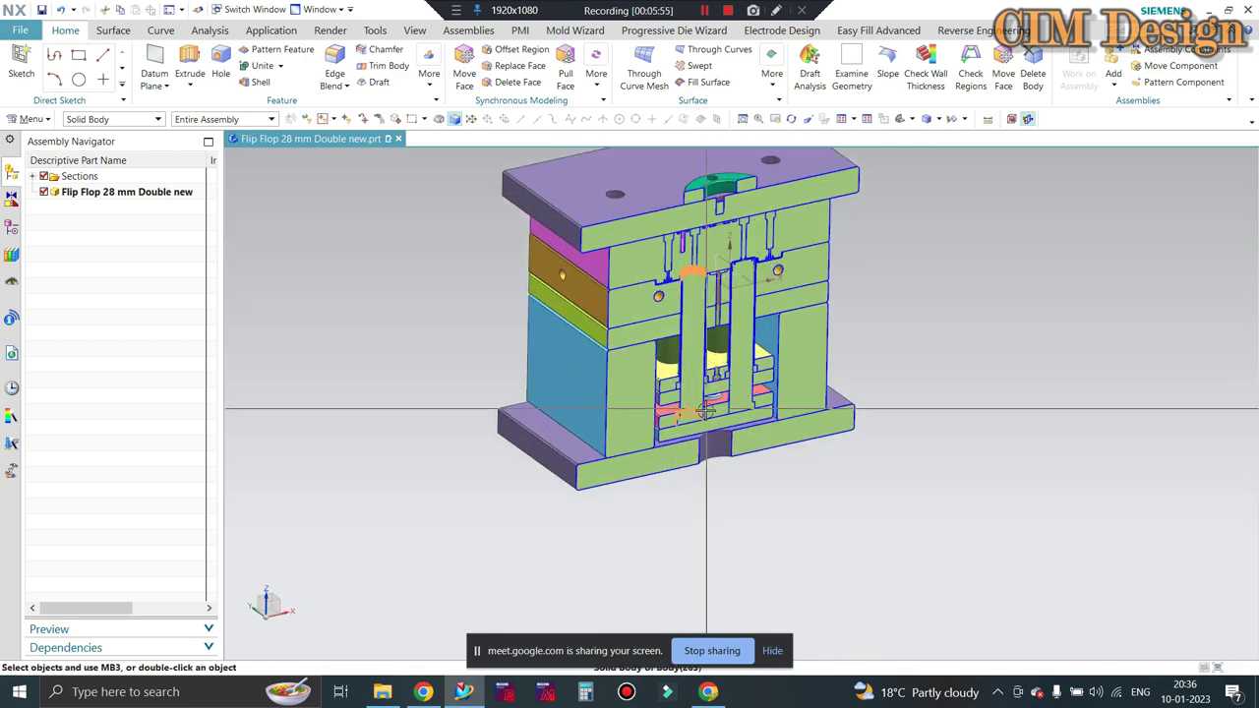
{"action": "scroll", "coordinate": [699, 295], "scroll_direction": "up", "scroll_amount": 2}
{"action": "scroll", "coordinate": [698, 294], "scroll_direction": "down", "scroll_amount": 2}
{"action": "scroll", "coordinate": [696, 297], "scroll_direction": "up", "scroll_amount": 2}
{"action": "scroll", "coordinate": [668, 297], "scroll_direction": "up", "scroll_amount": 2}
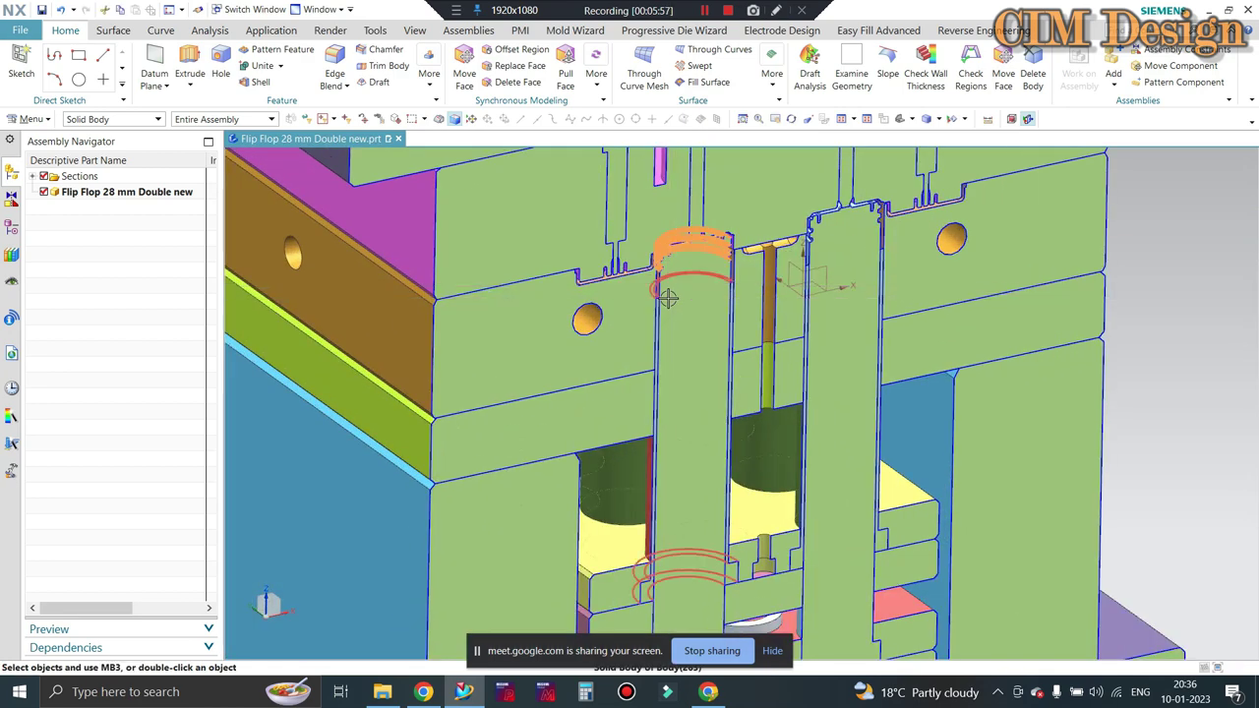
{"action": "scroll", "coordinate": [647, 500], "scroll_direction": "up", "scroll_amount": 1}
{"action": "scroll", "coordinate": [623, 345], "scroll_direction": "down", "scroll_amount": 2}
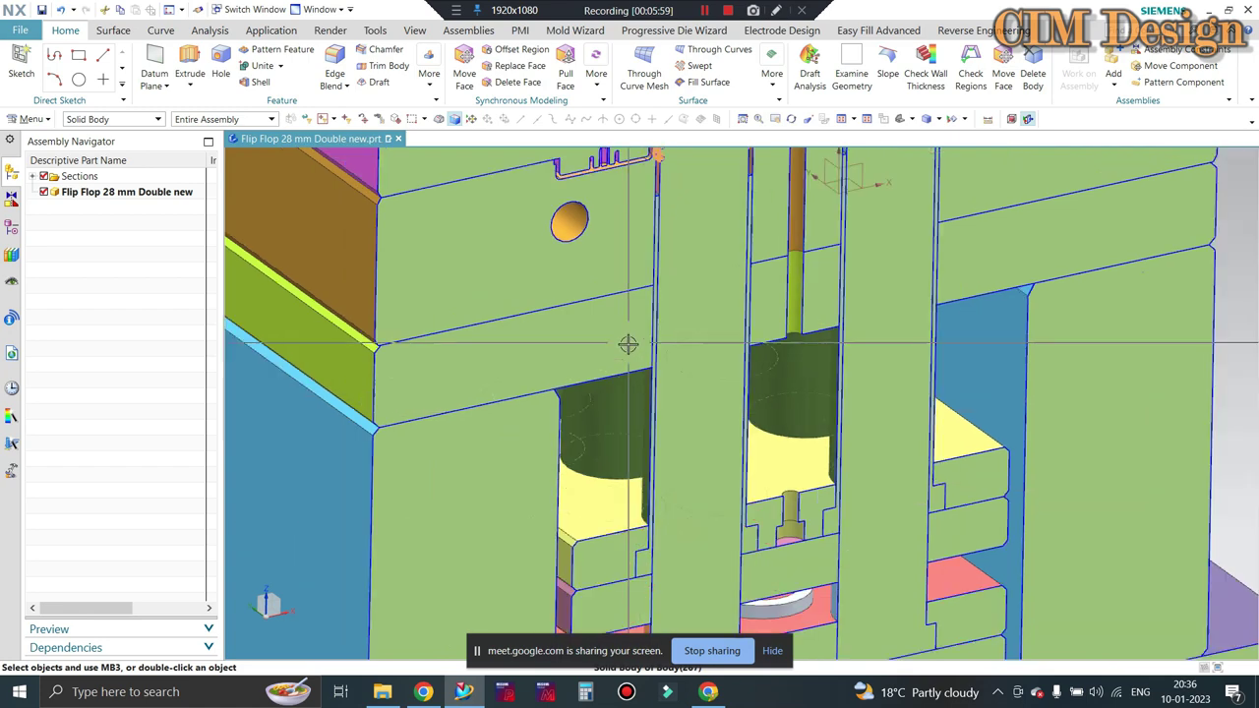
{"action": "scroll", "coordinate": [662, 526], "scroll_direction": "up", "scroll_amount": 1}
{"action": "scroll", "coordinate": [662, 526], "scroll_direction": "up", "scroll_amount": 2}
{"action": "scroll", "coordinate": [654, 539], "scroll_direction": "up", "scroll_amount": 2}
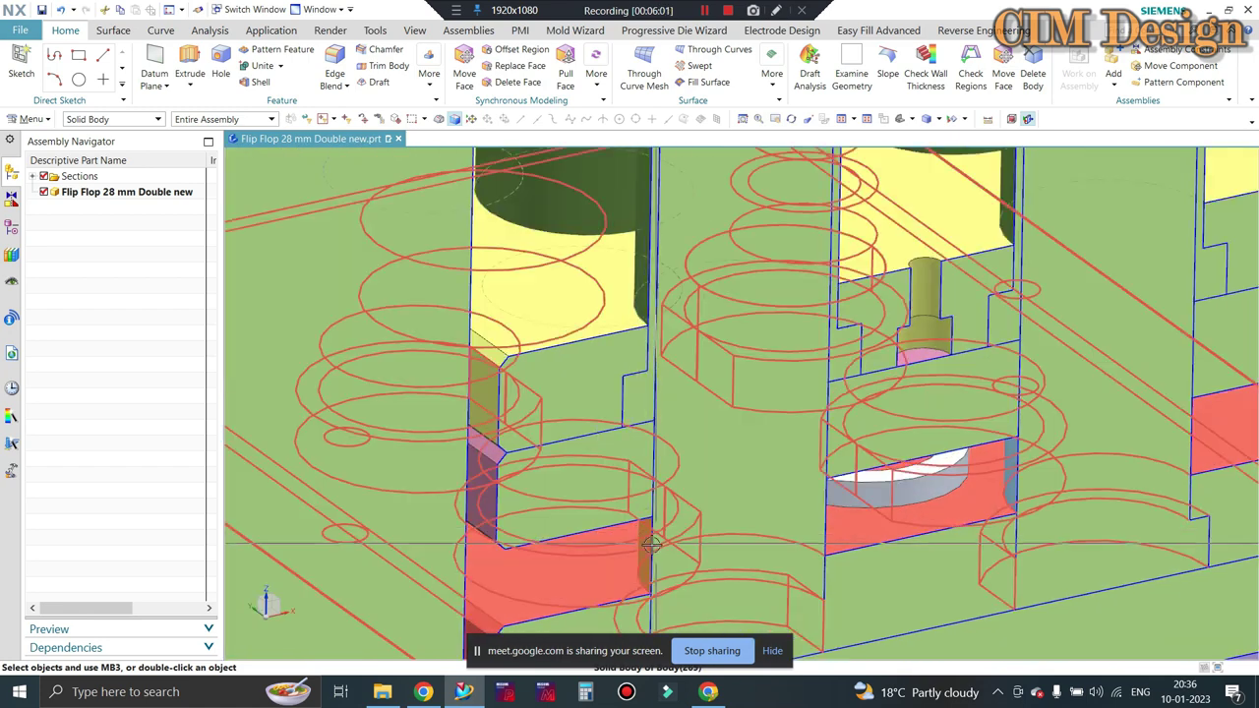
{"action": "scroll", "coordinate": [637, 460], "scroll_direction": "down", "scroll_amount": 2}
{"action": "scroll", "coordinate": [777, 383], "scroll_direction": "down", "scroll_amount": 2}
{"action": "scroll", "coordinate": [927, 308], "scroll_direction": "down", "scroll_amount": 2}
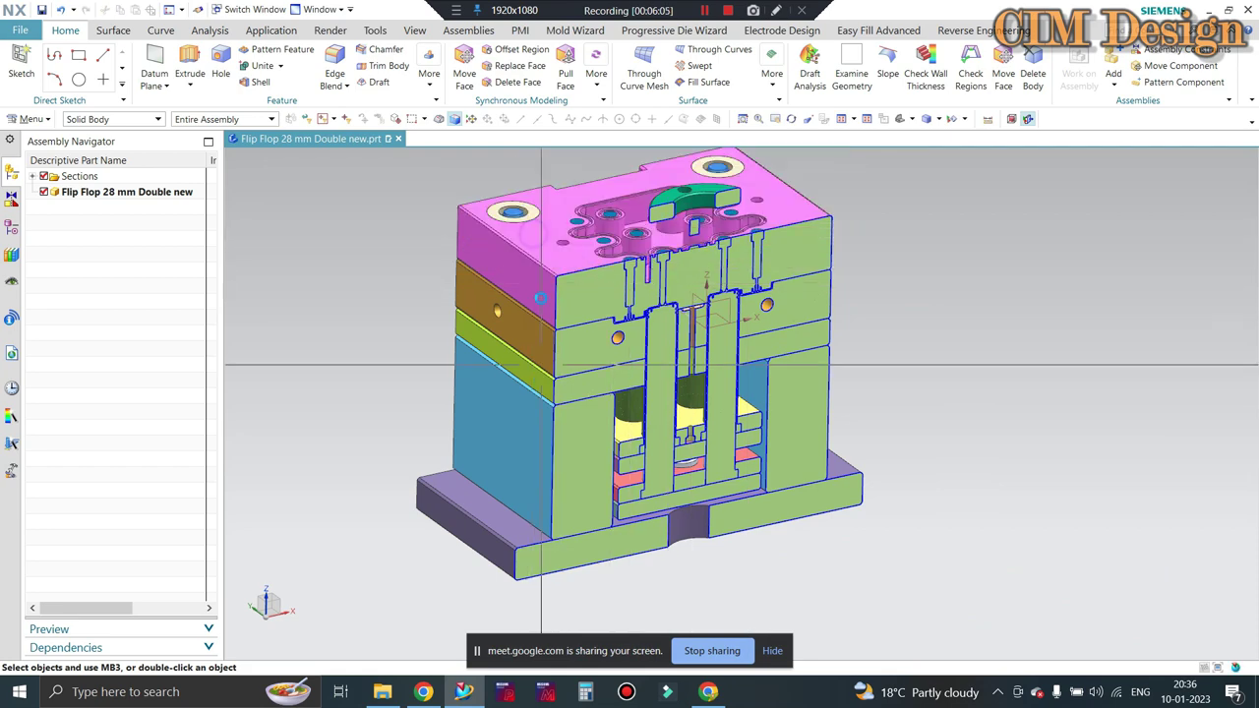
{"action": "scroll", "coordinate": [550, 265], "scroll_direction": "up", "scroll_amount": 2}
Briefly hide the top plate with Ctrl+B to see the bolts, then undo to restore it
{"action": "key", "text": "ctrl+b"}
{"action": "scroll", "coordinate": [579, 319], "scroll_direction": "down", "scroll_amount": 3}
{"action": "scroll", "coordinate": [579, 319], "scroll_direction": "up", "scroll_amount": 2}
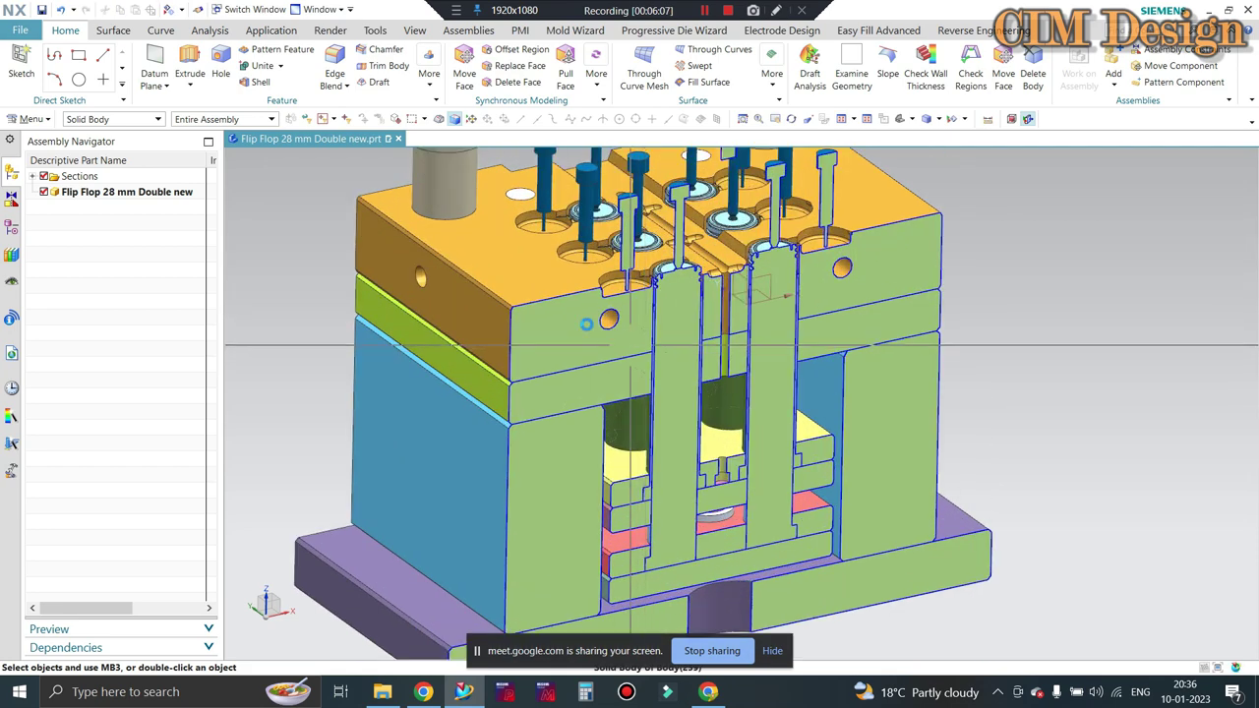
{"action": "scroll", "coordinate": [526, 458], "scroll_direction": "up", "scroll_amount": 2}
{"action": "scroll", "coordinate": [554, 285], "scroll_direction": "down", "scroll_amount": 1}
{"action": "scroll", "coordinate": [557, 305], "scroll_direction": "down", "scroll_amount": 1}
{"action": "scroll", "coordinate": [557, 305], "scroll_direction": "down", "scroll_amount": 3}
{"action": "key", "text": "ctrl+z"}
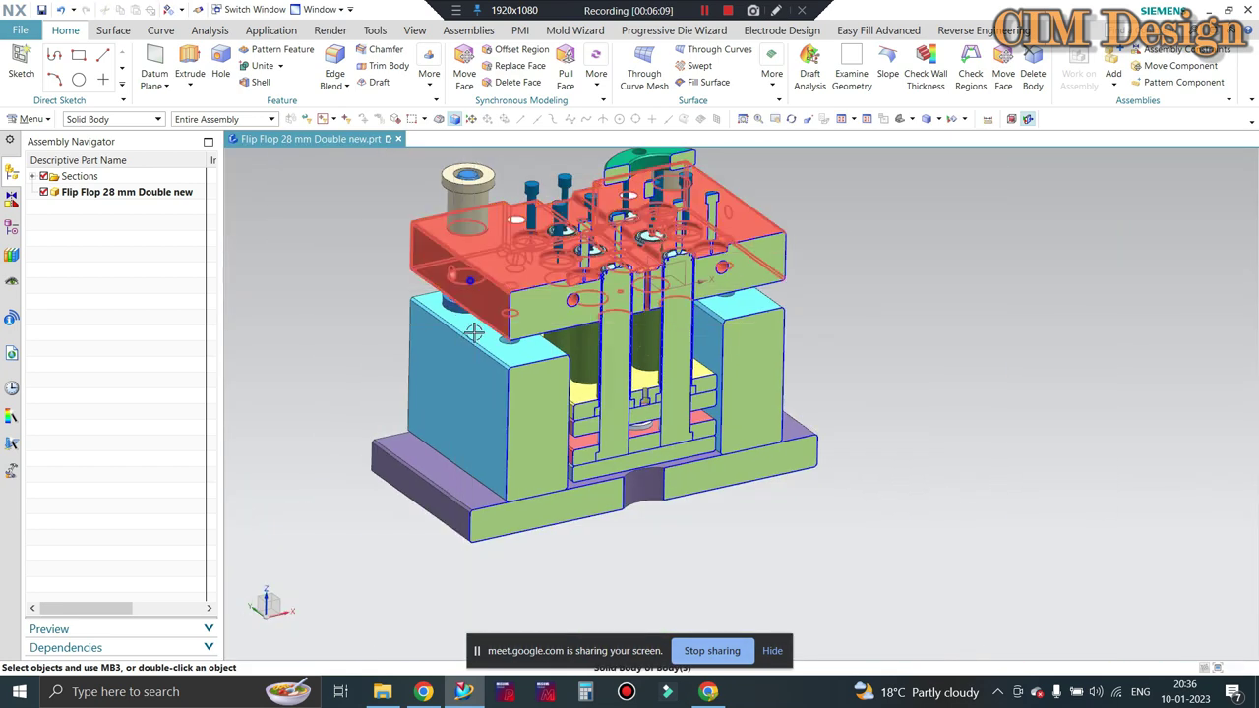
Orbit around the core pillars to view them from the side
{"action": "mouse_move", "coordinate": [491, 433]}
{"action": "middle_mouse_down"}
{"action": "mouse_move", "coordinate": [657, 332]}
{"action": "mouse_move", "coordinate": [688, 433]}
{"action": "mouse_move", "coordinate": [619, 475]}
{"action": "mouse_move", "coordinate": [697, 441]}
{"action": "middle_mouse_up"}
{"action": "scroll", "coordinate": [654, 467], "scroll_direction": "up", "scroll_amount": 5}
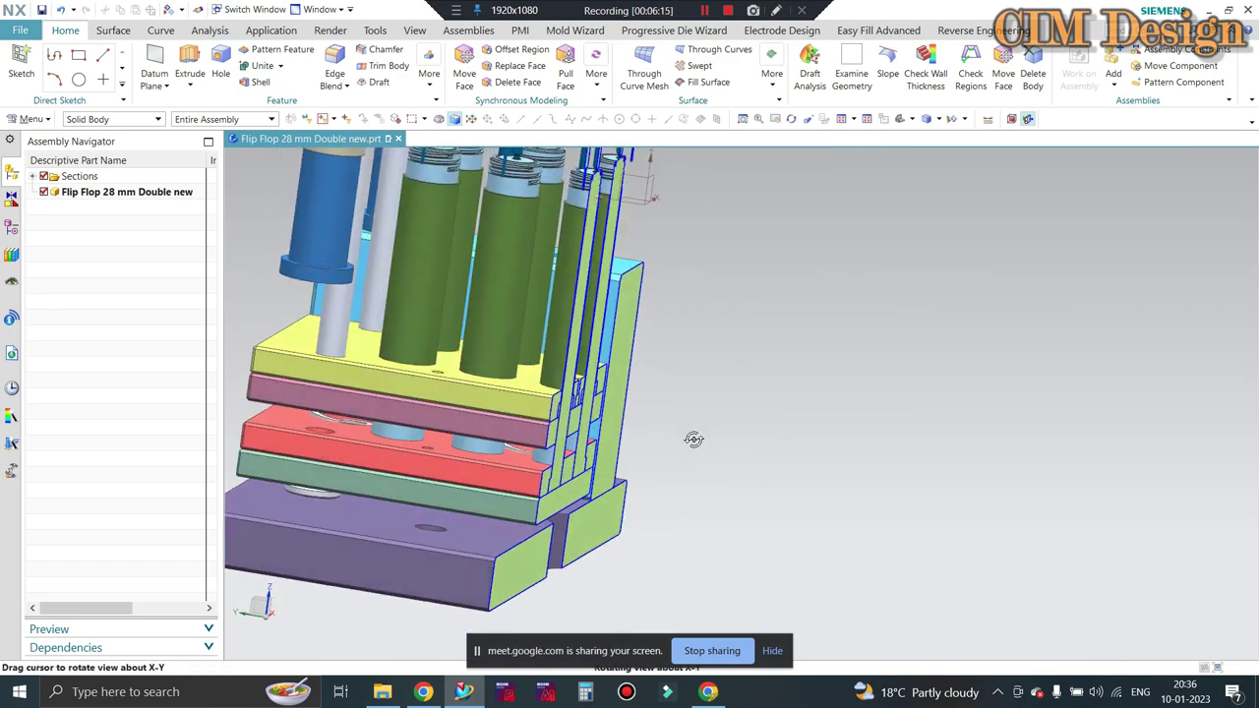
{"action": "scroll", "coordinate": [590, 443], "scroll_direction": "up", "scroll_amount": 3}
{"action": "scroll", "coordinate": [581, 439], "scroll_direction": "up", "scroll_amount": 3}
{"action": "scroll", "coordinate": [816, 562], "scroll_direction": "down", "scroll_amount": 5}
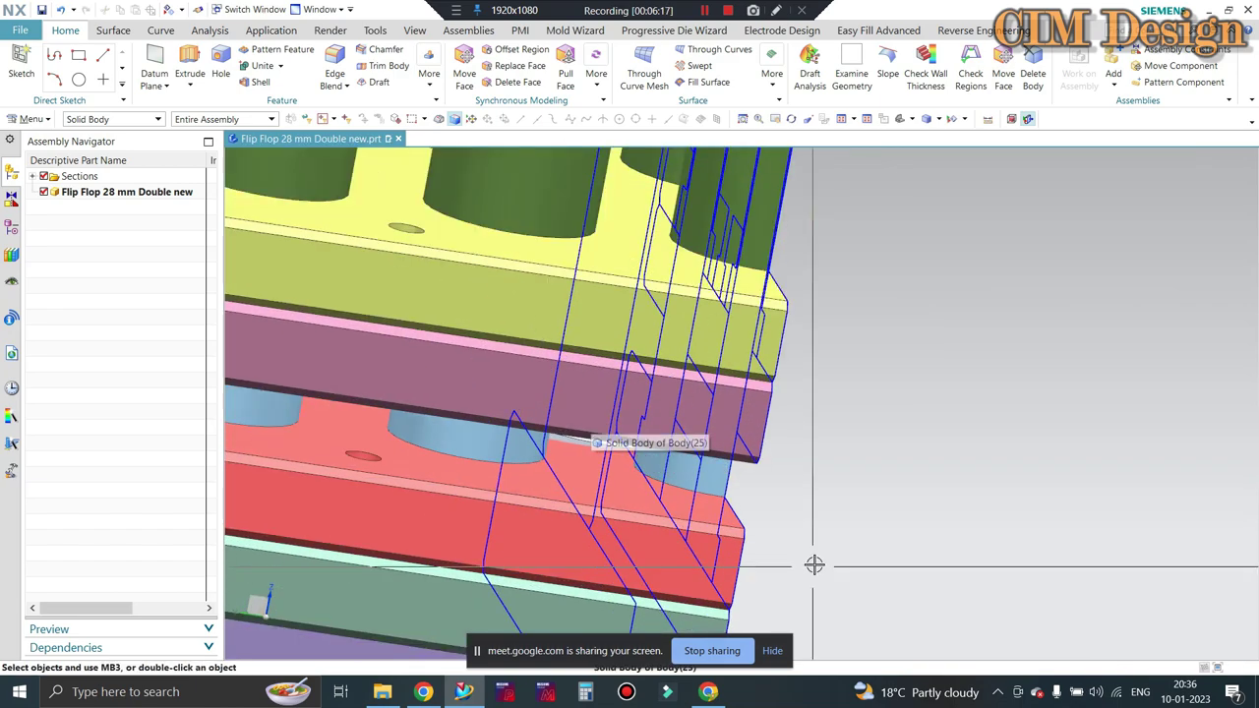
{"action": "middle_click_drag", "start_coordinate": [815, 562], "coordinate": [789, 525]}
{"action": "scroll", "coordinate": [871, 596], "scroll_direction": "down", "scroll_amount": 3}
{"action": "middle_click_drag", "start_coordinate": [871, 596], "coordinate": [910, 578]}
{"action": "scroll", "coordinate": [832, 259], "scroll_direction": "up", "scroll_amount": 5}
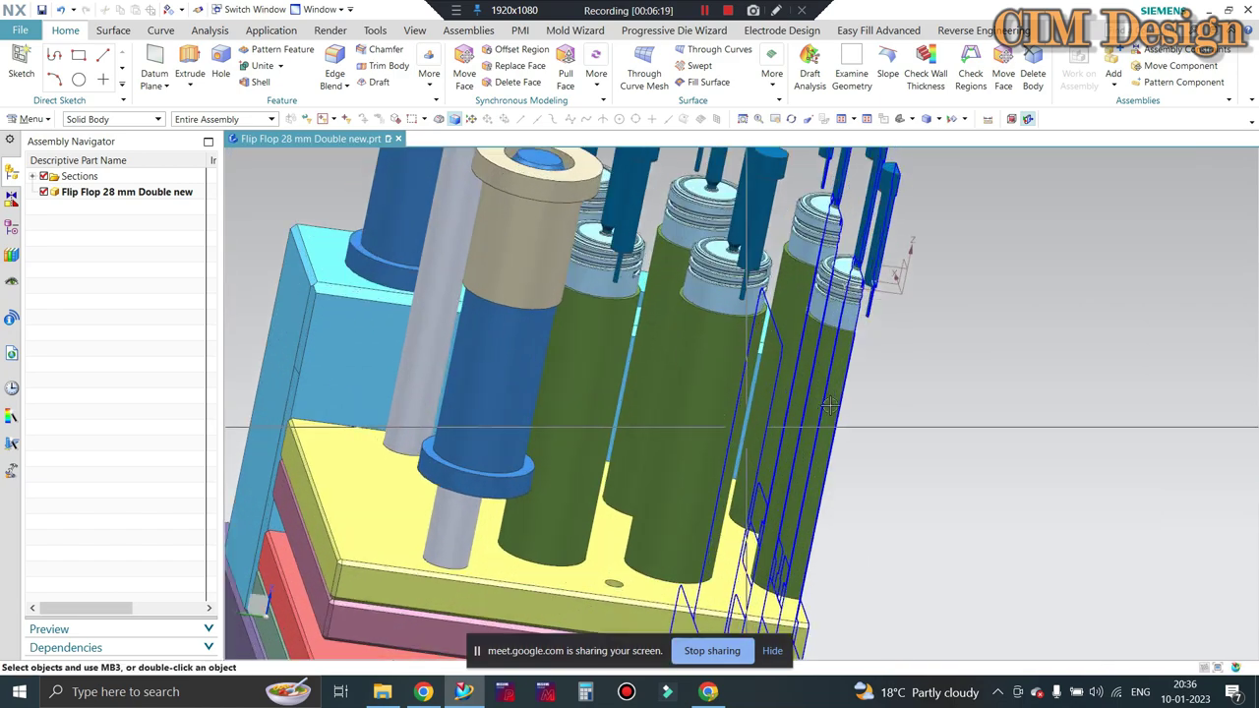
{"action": "scroll", "coordinate": [832, 258], "scroll_direction": "up", "scroll_amount": 5}
{"action": "scroll", "coordinate": [832, 258], "scroll_direction": "down", "scroll_amount": 3}
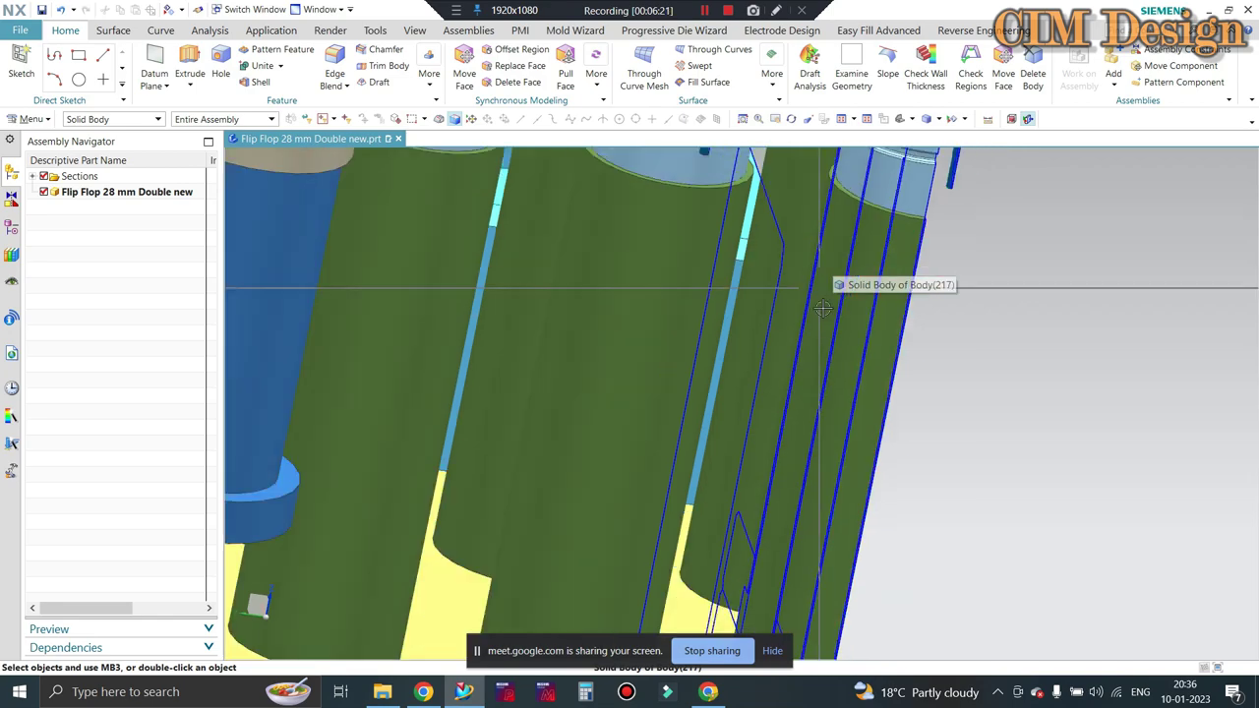
{"action": "scroll", "coordinate": [908, 396], "scroll_direction": "down", "scroll_amount": 5}
Tilt and zoom the view to take in the whole sectioned mould
{"action": "mouse_move", "coordinate": [908, 396]}
{"action": "middle_mouse_down"}
{"action": "mouse_move", "coordinate": [831, 366]}
{"action": "mouse_move", "coordinate": [812, 541]}
{"action": "middle_mouse_up"}
{"action": "scroll", "coordinate": [910, 392], "scroll_direction": "up", "scroll_amount": 3}
{"action": "scroll", "coordinate": [910, 392], "scroll_direction": "up", "scroll_amount": 3}
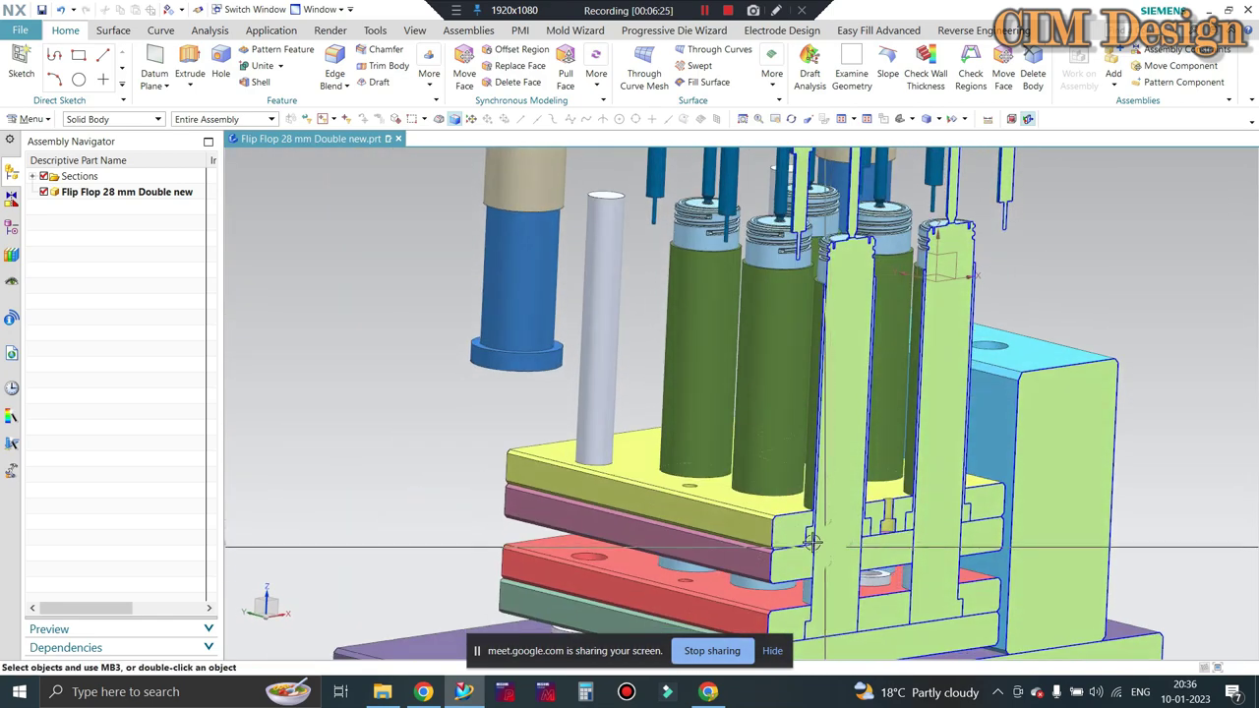
{"action": "scroll", "coordinate": [822, 420], "scroll_direction": "up", "scroll_amount": 2}
{"action": "scroll", "coordinate": [822, 420], "scroll_direction": "up", "scroll_amount": 2}
{"action": "scroll", "coordinate": [829, 351], "scroll_direction": "down", "scroll_amount": 2}
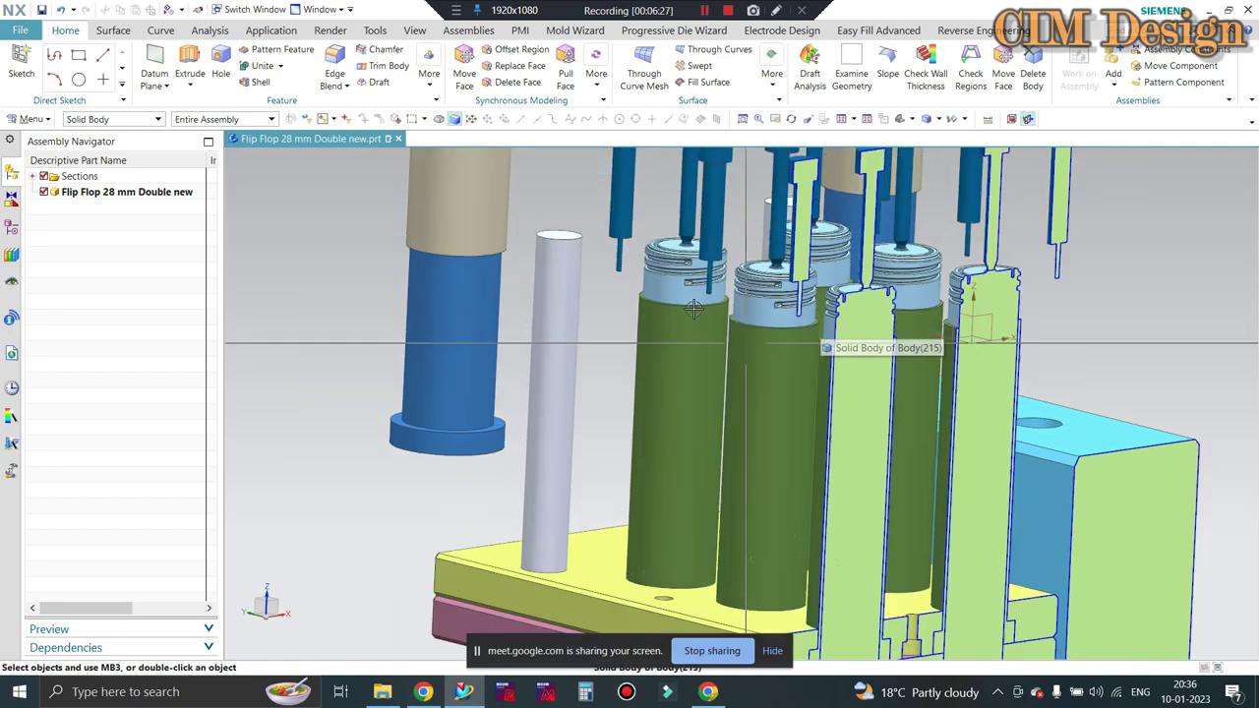
{"action": "scroll", "coordinate": [828, 351], "scroll_direction": "down", "scroll_amount": 3}
{"action": "mouse_move", "coordinate": [829, 351]}
{"action": "middle_mouse_down"}
{"action": "mouse_move", "coordinate": [737, 332]}
{"action": "mouse_move", "coordinate": [641, 359]}
{"action": "mouse_move", "coordinate": [837, 377]}
{"action": "middle_mouse_up"}
{"action": "scroll", "coordinate": [641, 359], "scroll_direction": "up", "scroll_amount": 2}
{"action": "scroll", "coordinate": [641, 359], "scroll_direction": "up", "scroll_amount": 3}
{"action": "scroll", "coordinate": [641, 359], "scroll_direction": "down", "scroll_amount": 5}
{"action": "scroll", "coordinate": [672, 352], "scroll_direction": "down", "scroll_amount": 3}
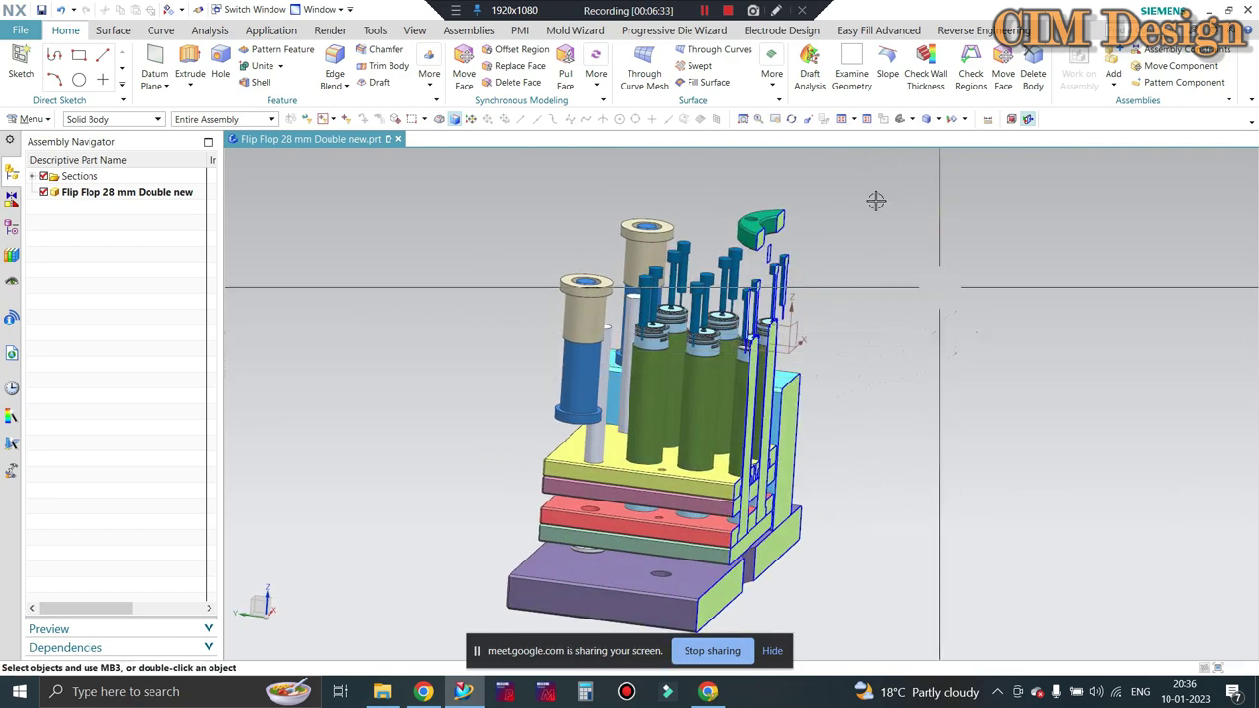
Turn off the section cut and orbit the uncut mould toward its centre
{"action": "left_click", "coordinate": [1028, 119]}
{"action": "mouse_move", "coordinate": [914, 358]}
{"action": "middle_mouse_down"}
{"action": "mouse_move", "coordinate": [793, 367]}
{"action": "mouse_move", "coordinate": [723, 346]}
{"action": "middle_mouse_up"}
{"action": "scroll", "coordinate": [793, 367], "scroll_direction": "up", "scroll_amount": 3}
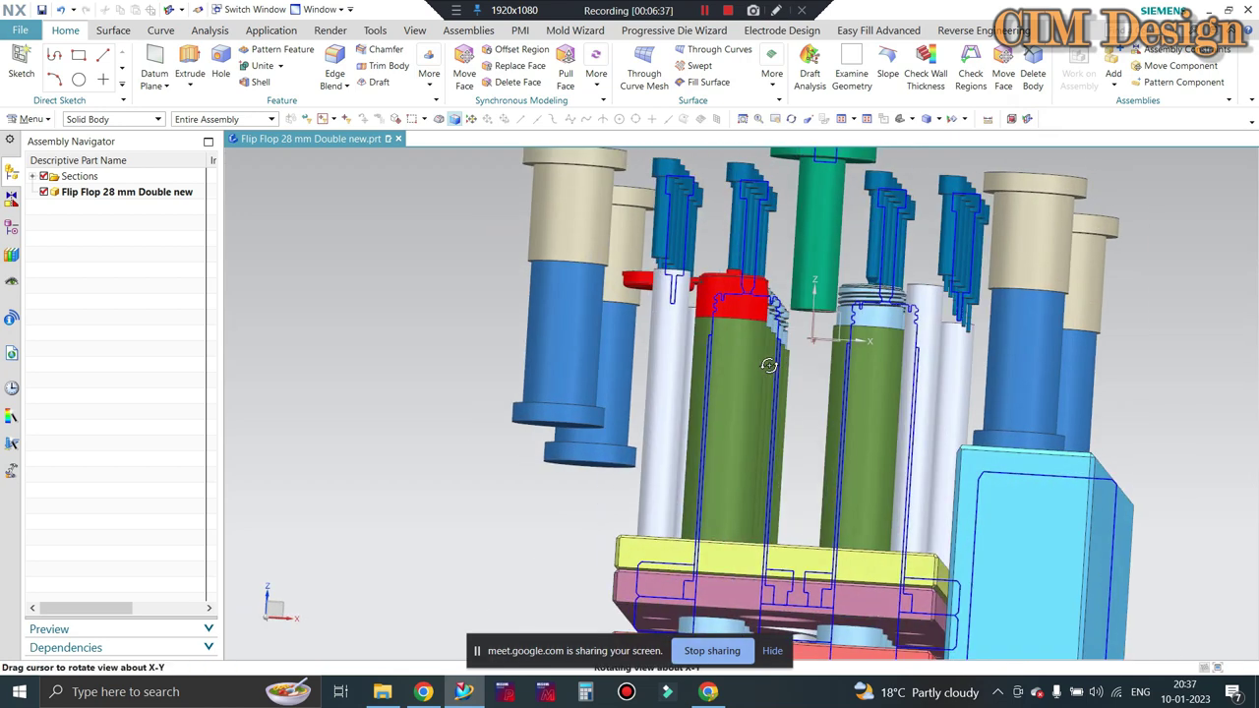
{"action": "scroll", "coordinate": [724, 346], "scroll_direction": "up", "scroll_amount": 2}
{"action": "scroll", "coordinate": [723, 346], "scroll_direction": "down", "scroll_amount": 2}
{"action": "scroll", "coordinate": [724, 346], "scroll_direction": "up", "scroll_amount": 2}
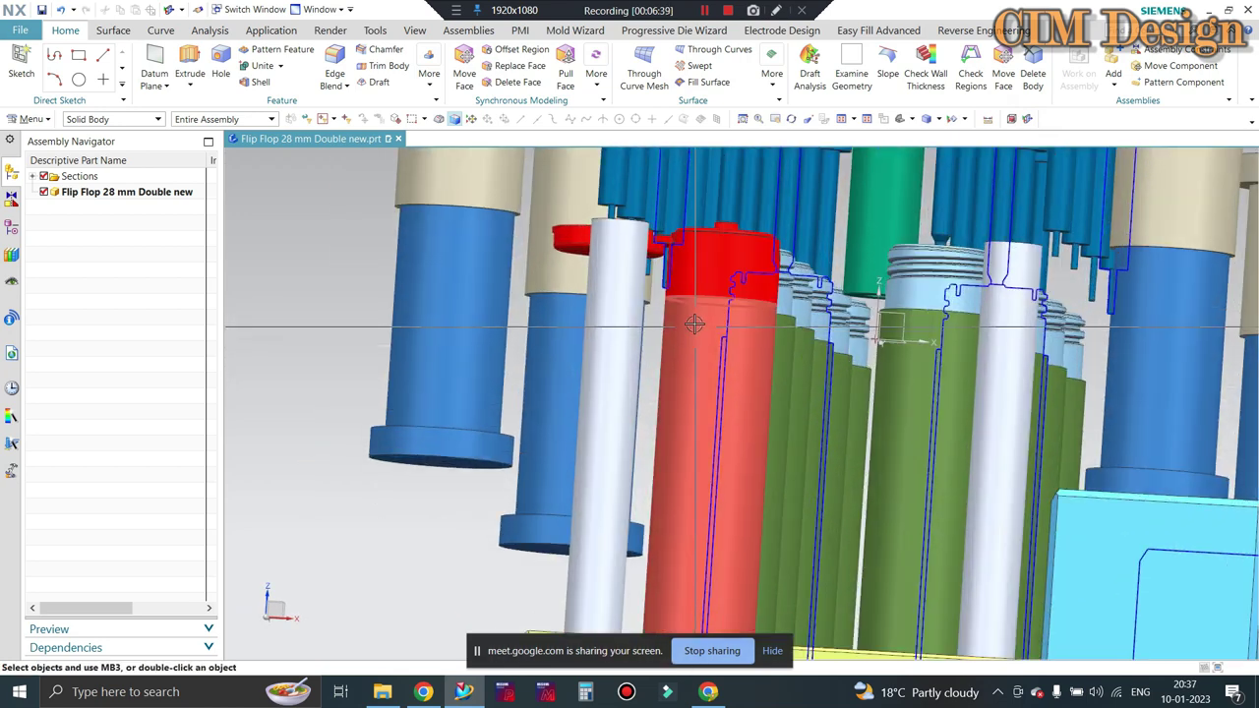
Glance at the Meet in-call chat, then return to the mould in NX
{"action": "left_click", "coordinate": [707, 693]}
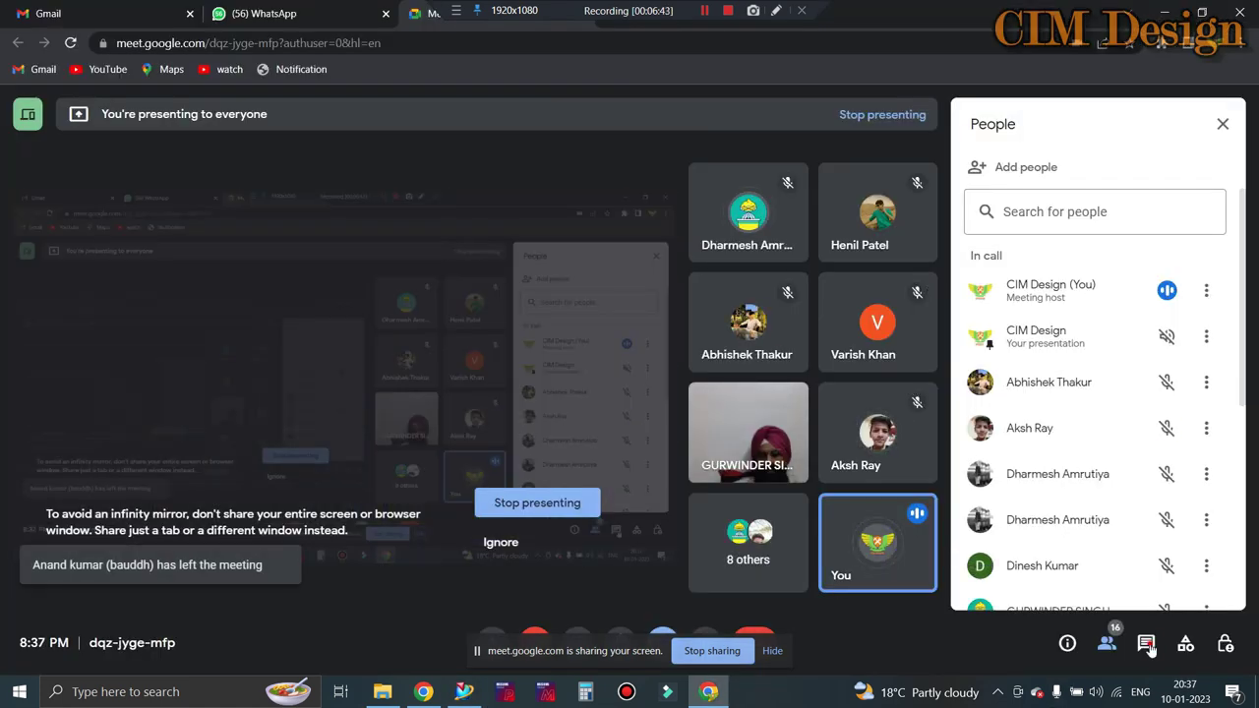
{"action": "key", "text": "ctrl+alt+c"}
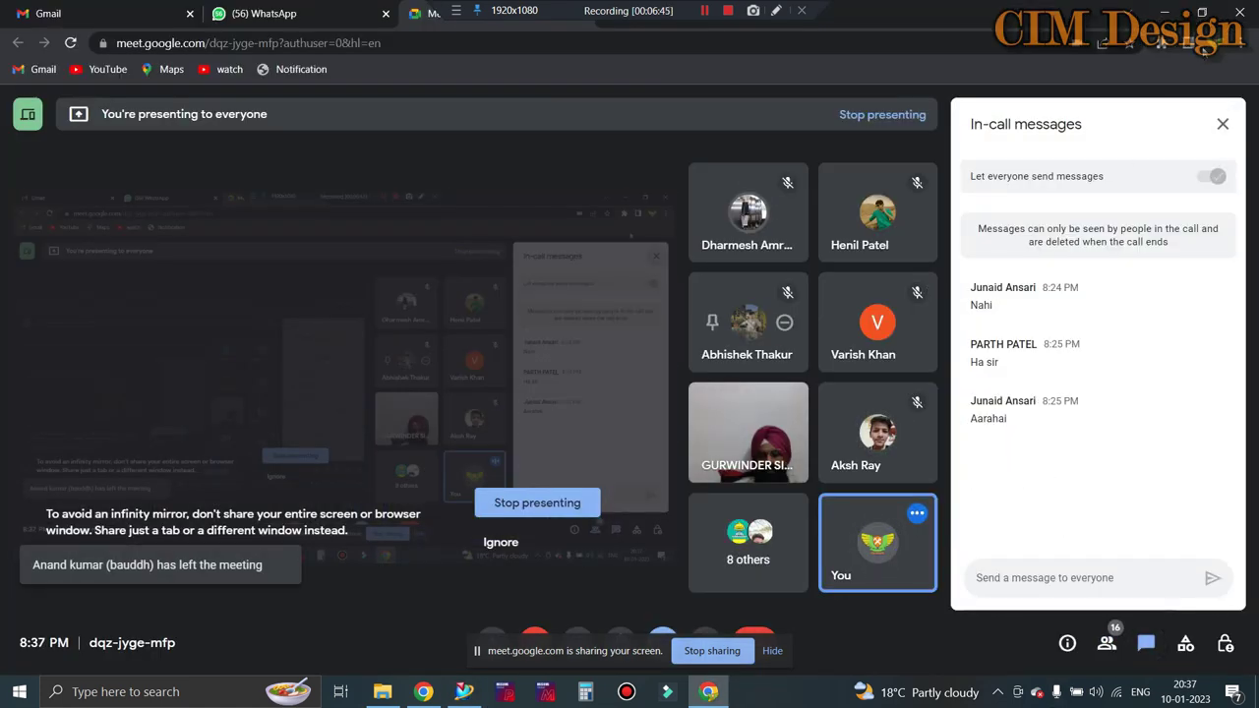
{"action": "left_click", "coordinate": [1163, 10]}
{"action": "scroll", "coordinate": [720, 266], "scroll_direction": "down", "scroll_amount": 3}
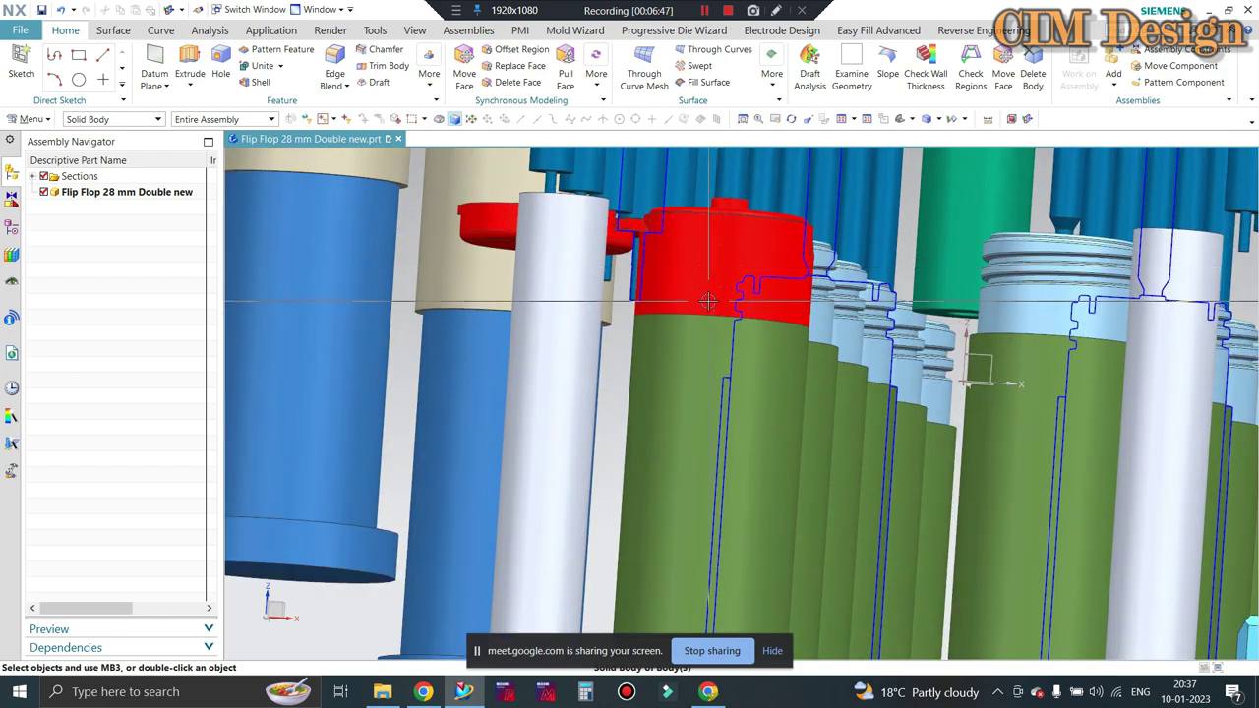
{"action": "scroll", "coordinate": [679, 344], "scroll_direction": "up", "scroll_amount": 2}
{"action": "scroll", "coordinate": [678, 345], "scroll_direction": "down", "scroll_amount": 2}
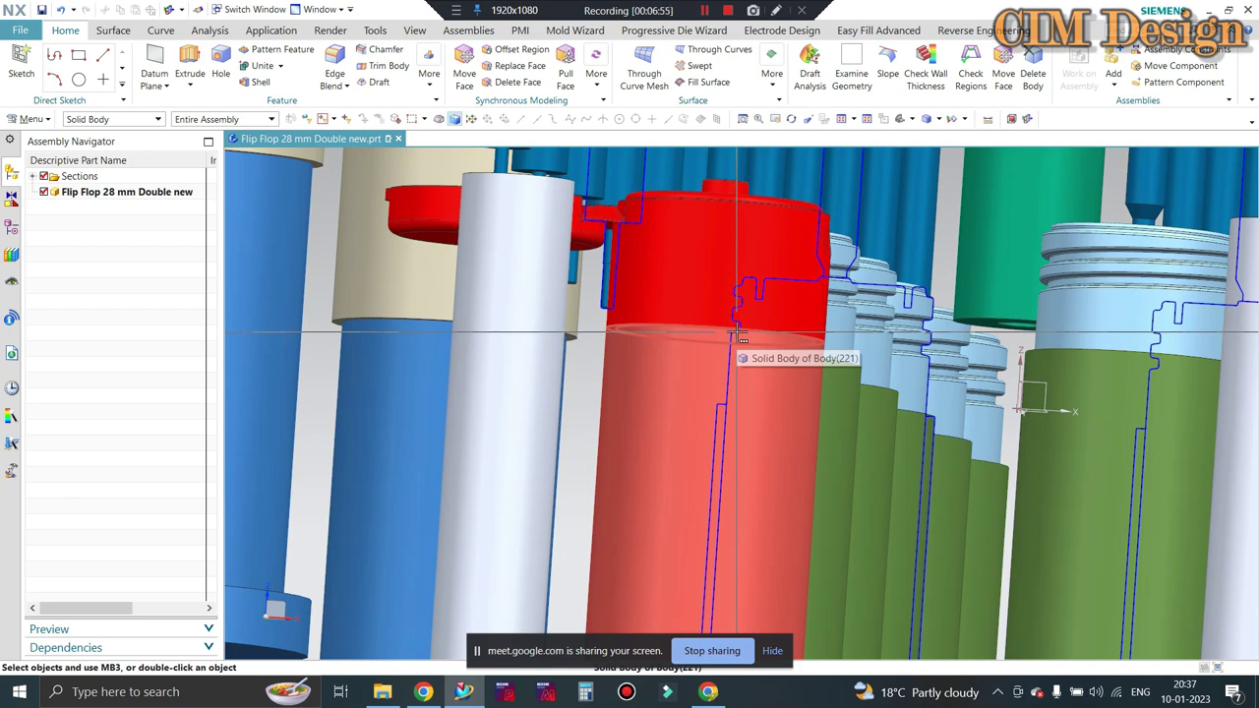
{"action": "scroll", "coordinate": [616, 331], "scroll_direction": "up", "scroll_amount": 2}
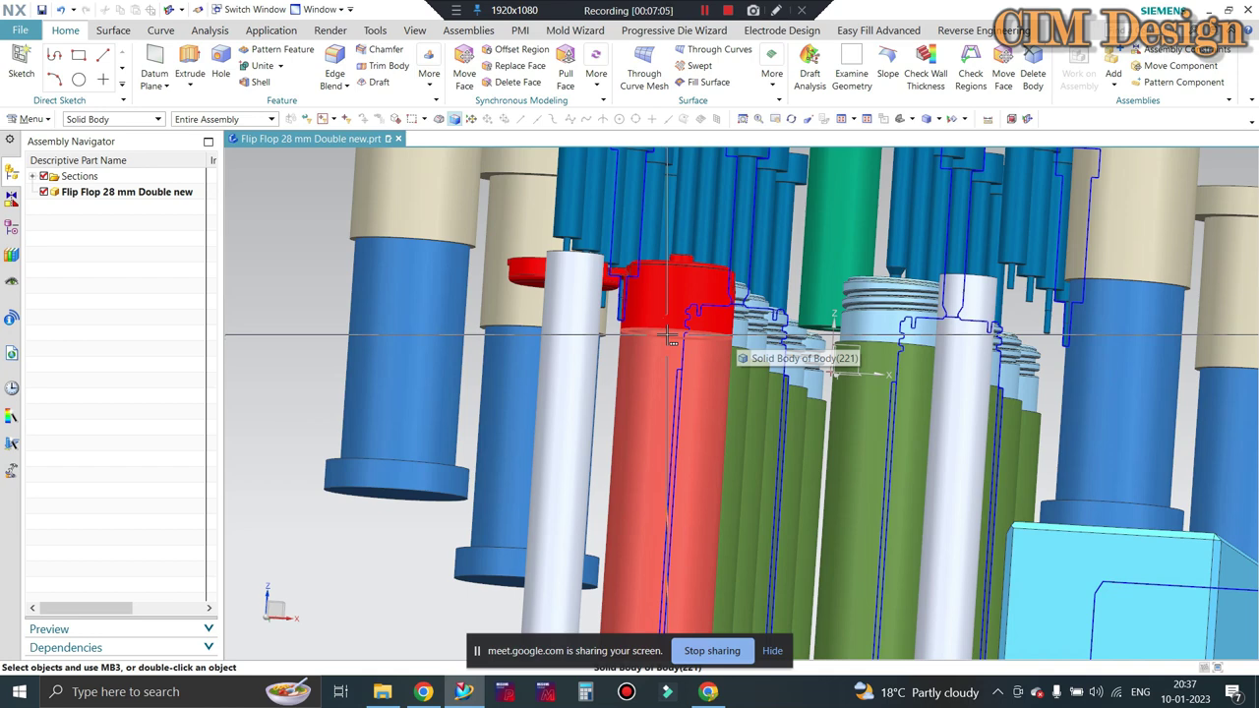
{"action": "scroll", "coordinate": [807, 297], "scroll_direction": "up", "scroll_amount": 2}
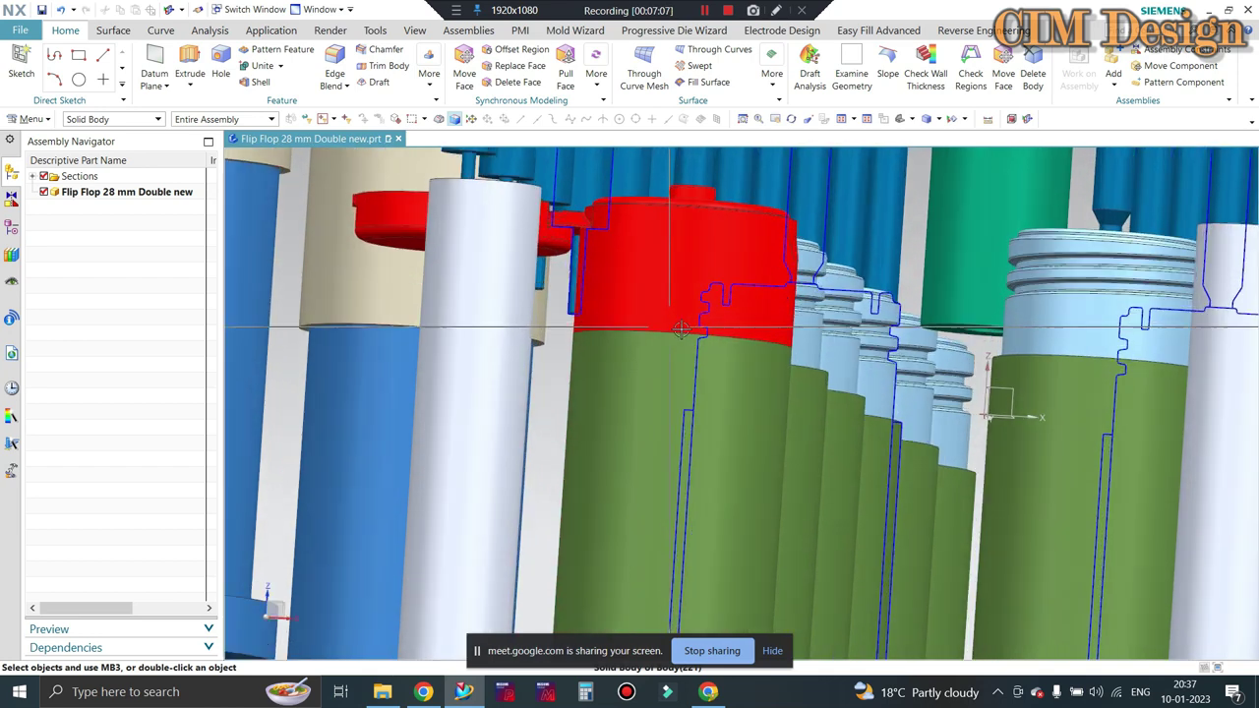
{"action": "scroll", "coordinate": [747, 315], "scroll_direction": "up", "scroll_amount": 1}
{"action": "scroll", "coordinate": [683, 339], "scroll_direction": "up", "scroll_amount": 1}
{"action": "left_click", "coordinate": [697, 351]}
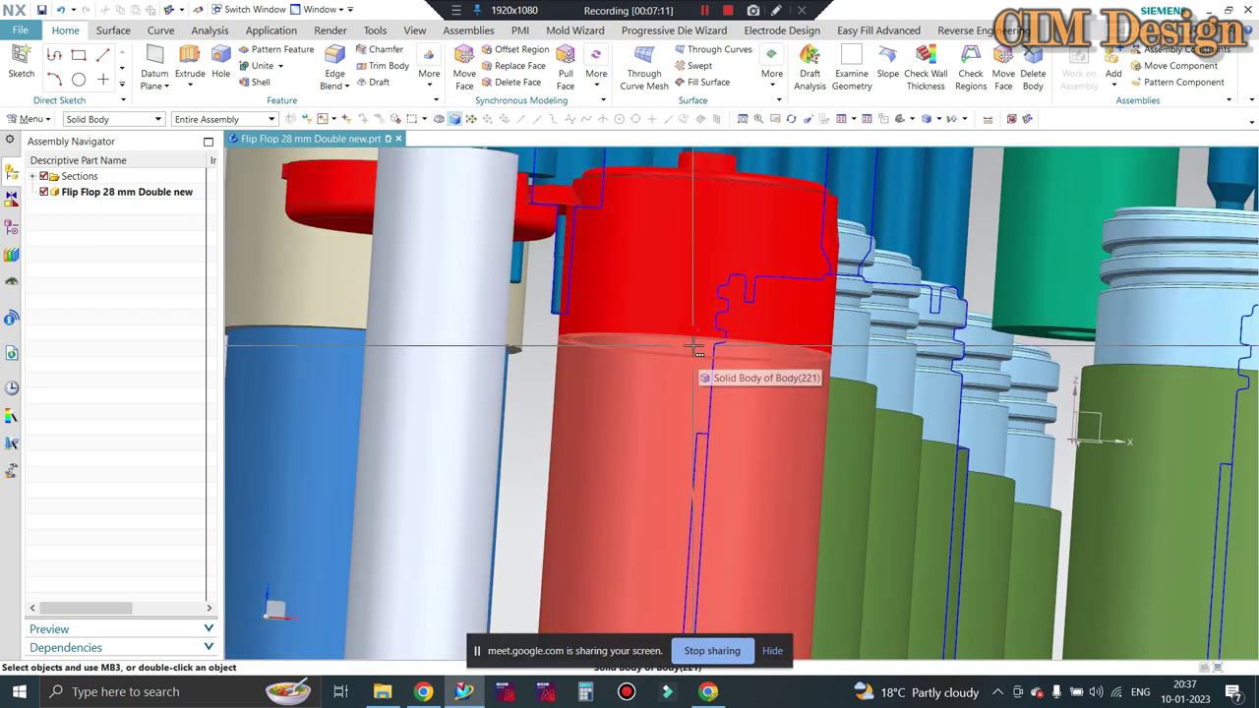
{"action": "middle_click_drag", "start_coordinate": [697, 351], "coordinate": [502, 415]}
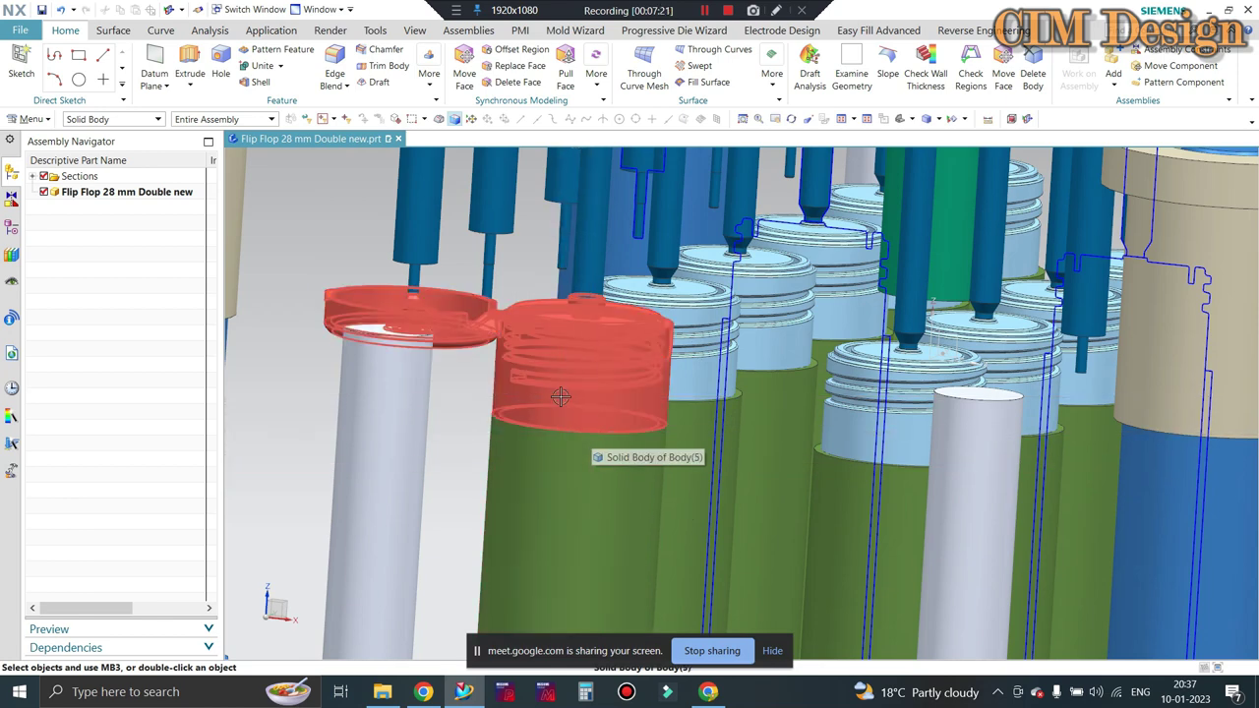
{"action": "middle_click_drag", "start_coordinate": [560, 396], "coordinate": [567, 438]}
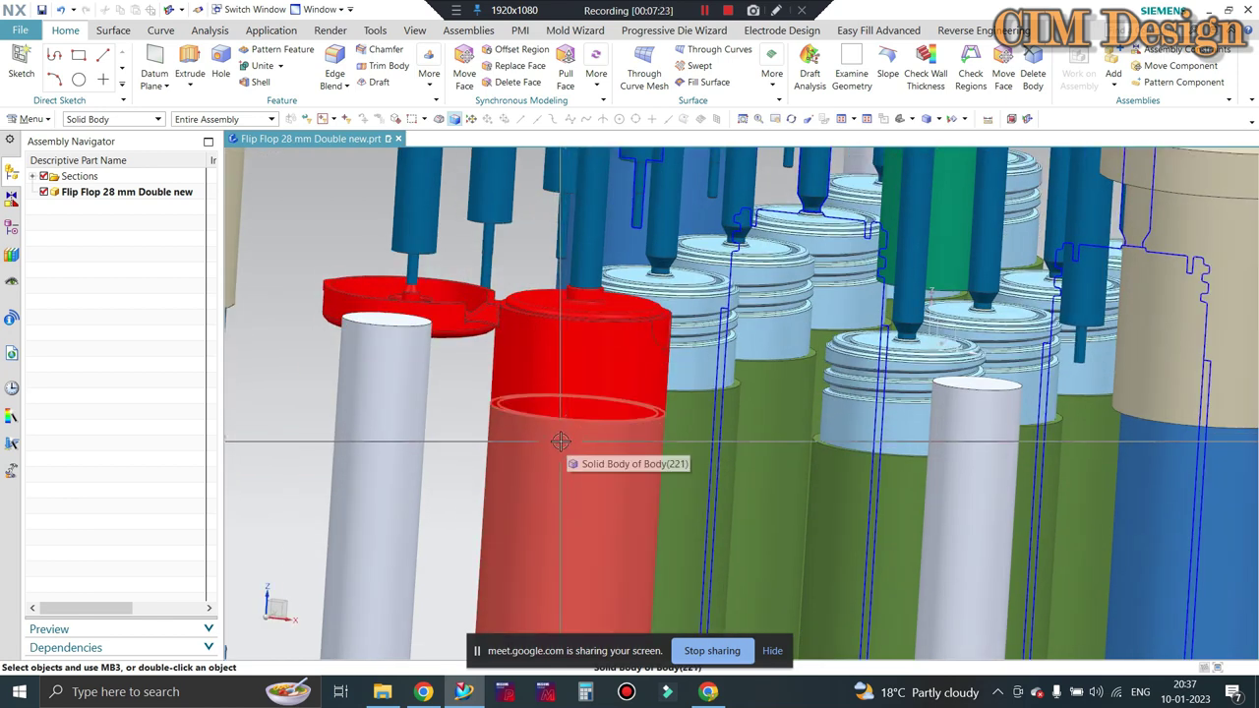
{"action": "scroll", "coordinate": [559, 441], "scroll_direction": "up", "scroll_amount": 2}
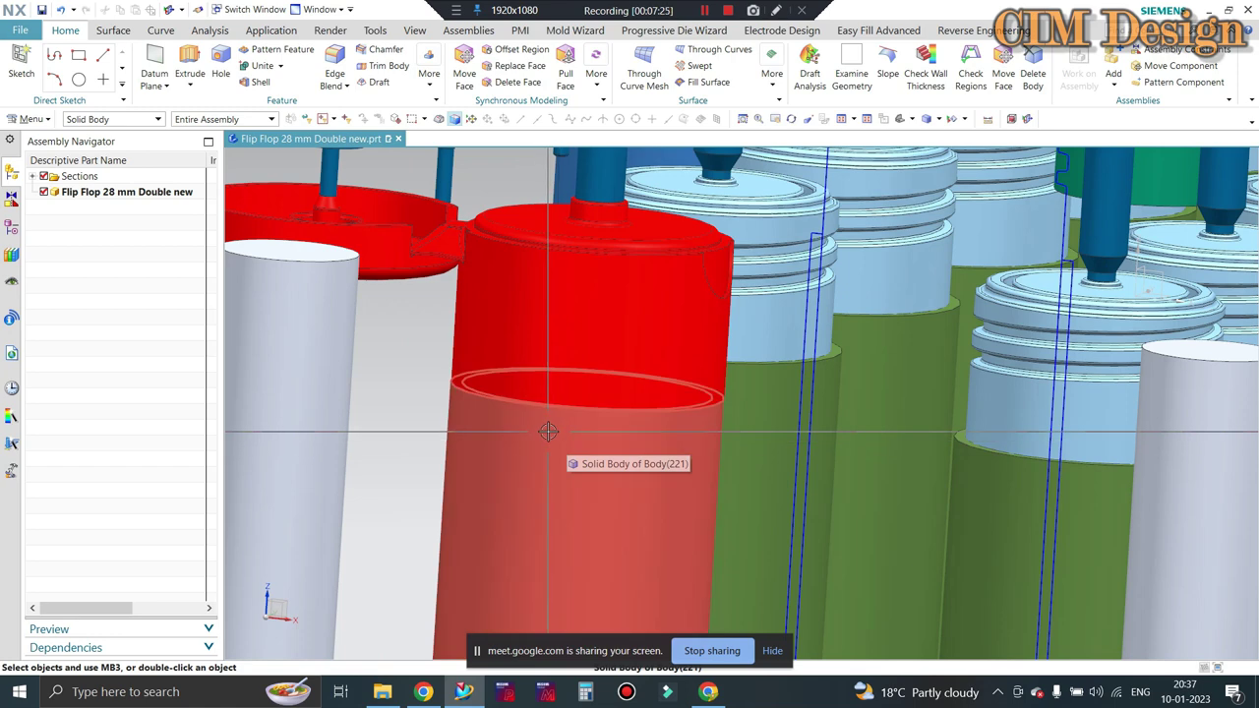
{"action": "scroll", "coordinate": [519, 400], "scroll_direction": "down", "scroll_amount": 3}
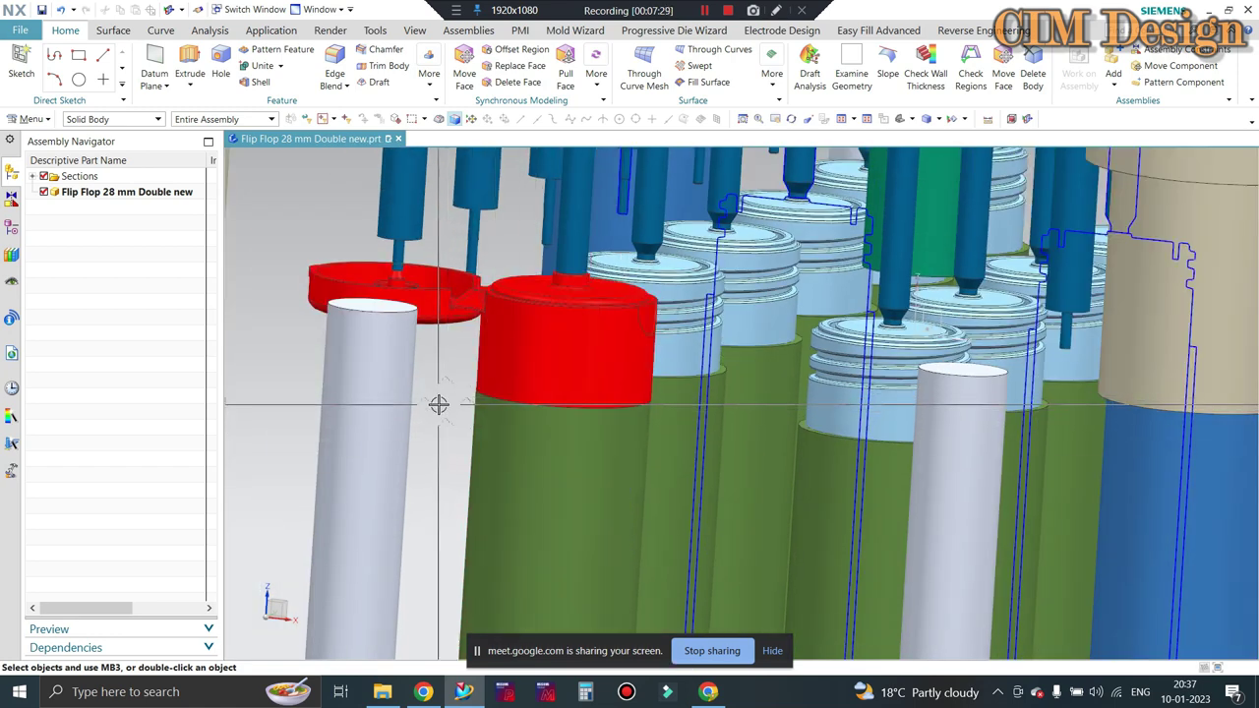
{"action": "middle_click_drag", "start_coordinate": [576, 332], "coordinate": [587, 350]}
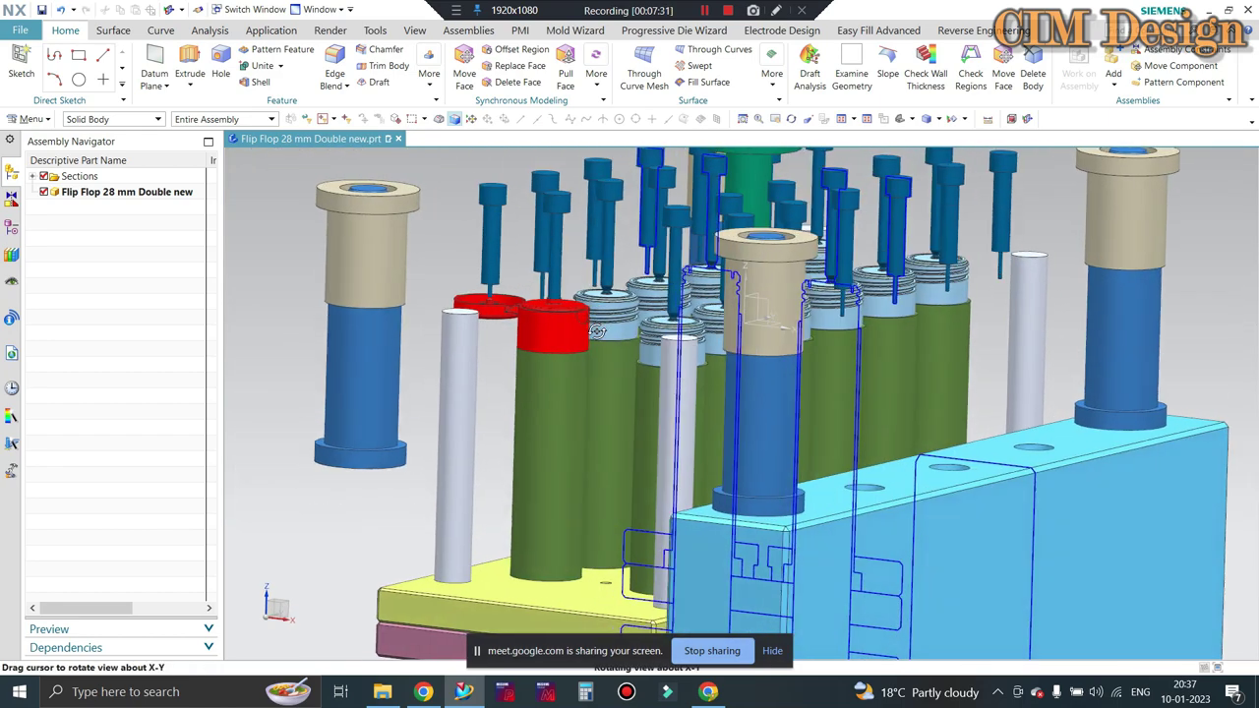
{"action": "scroll", "coordinate": [580, 344], "scroll_direction": "up", "scroll_amount": 2}
{"action": "scroll", "coordinate": [551, 329], "scroll_direction": "up", "scroll_amount": 2}
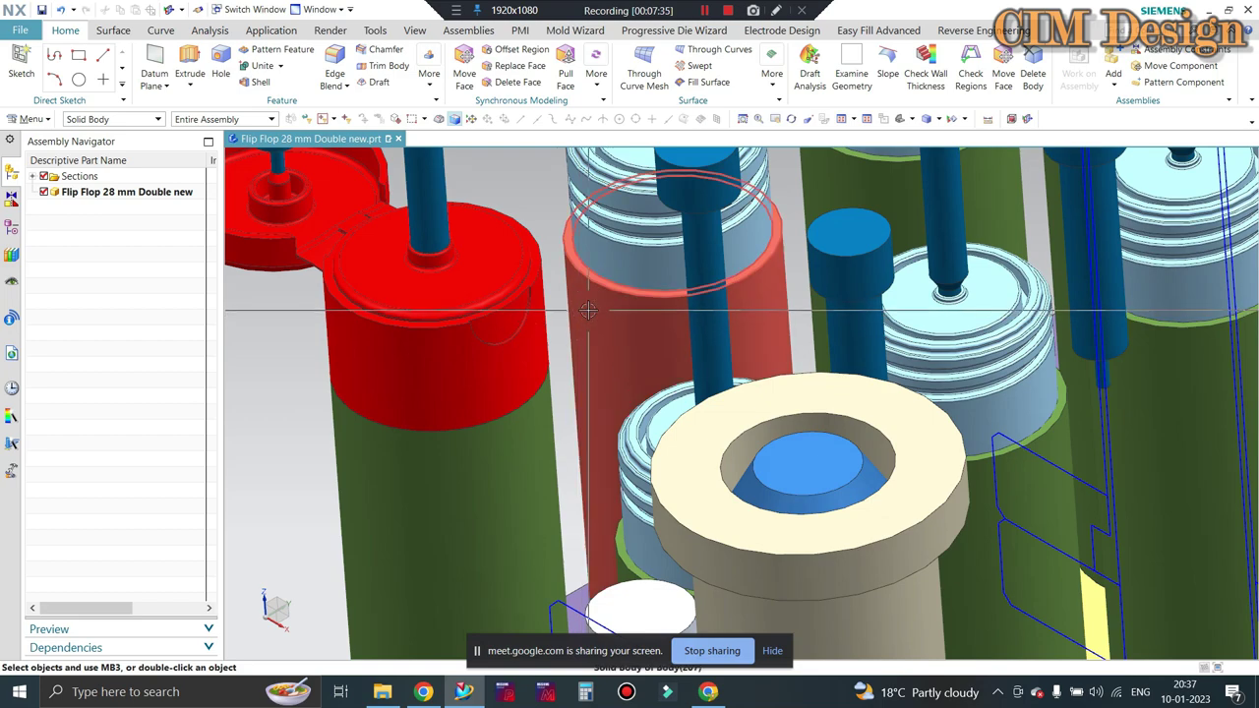
{"action": "mouse_move", "coordinate": [534, 363]}
{"action": "middle_mouse_down"}
{"action": "mouse_move", "coordinate": [549, 374]}
{"action": "mouse_move", "coordinate": [565, 295]}
{"action": "middle_mouse_up"}
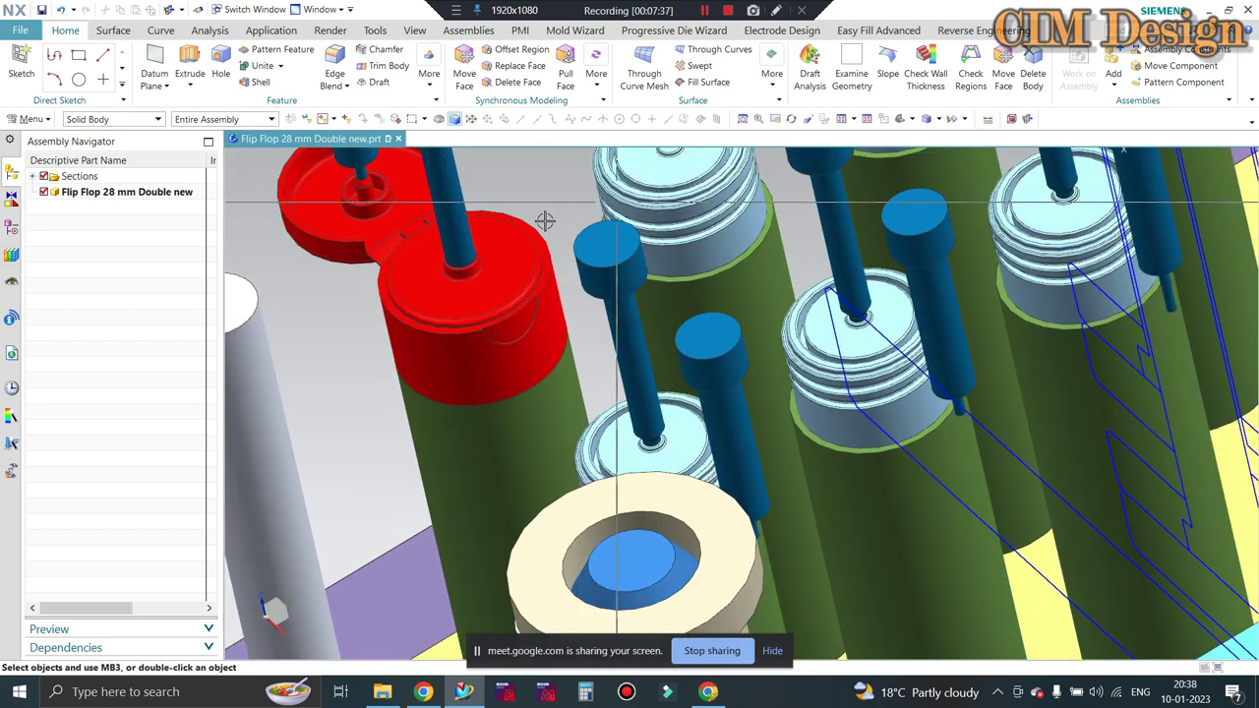
{"action": "middle_click_drag", "start_coordinate": [460, 266], "coordinate": [449, 371]}
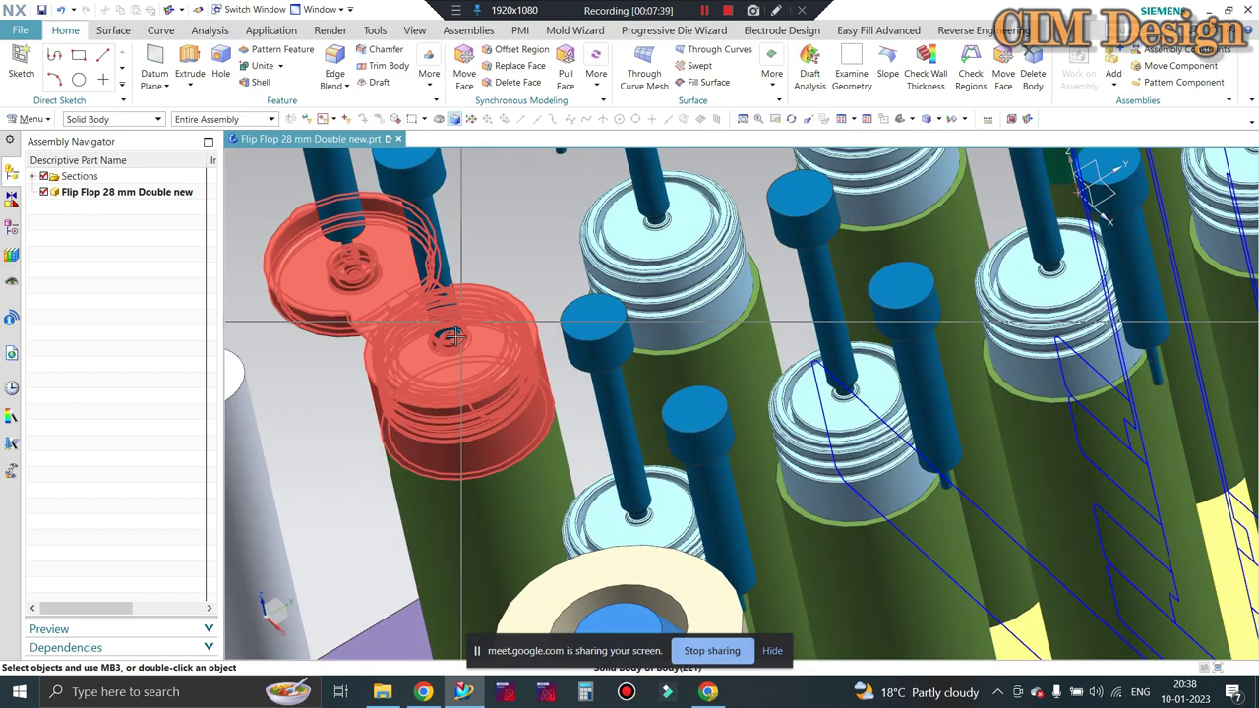
{"action": "scroll", "coordinate": [448, 339], "scroll_direction": "up", "scroll_amount": 2}
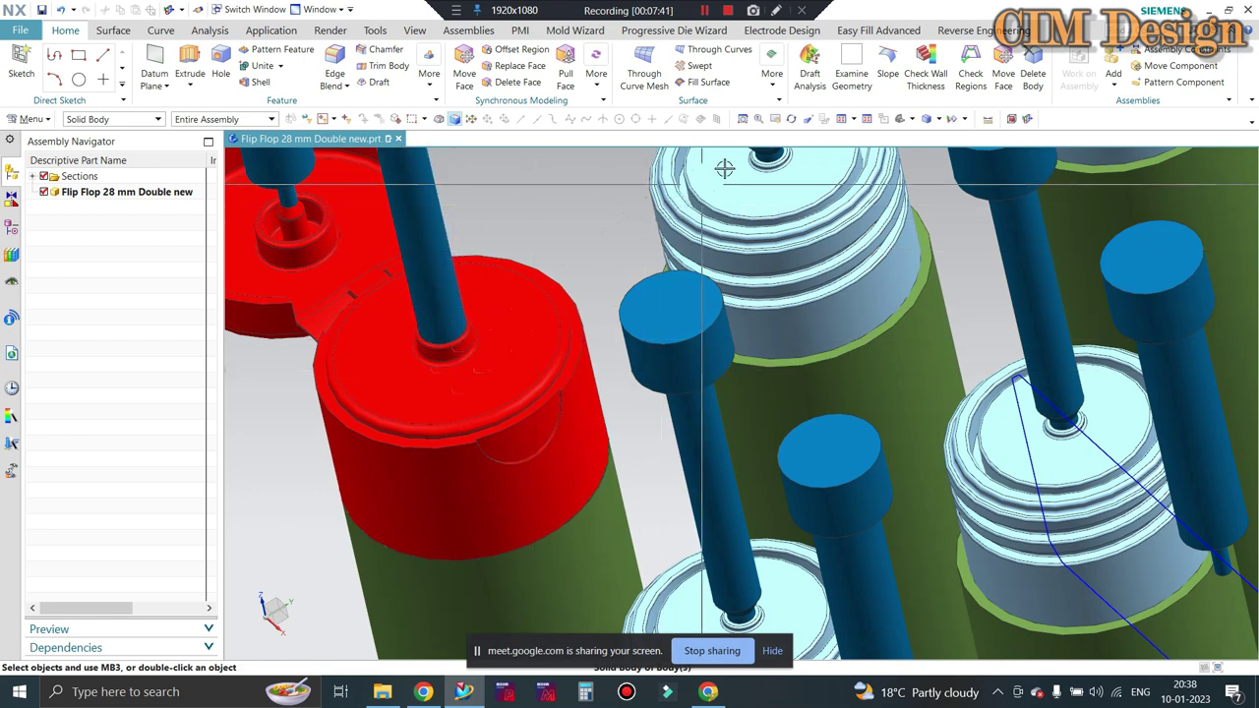
{"action": "mouse_move", "coordinate": [757, 155]}
{"action": "middle_mouse_down"}
{"action": "mouse_move", "coordinate": [640, 259]}
{"action": "mouse_move", "coordinate": [660, 275]}
{"action": "middle_mouse_up"}
{"action": "scroll", "coordinate": [640, 259], "scroll_direction": "down", "scroll_amount": 3}
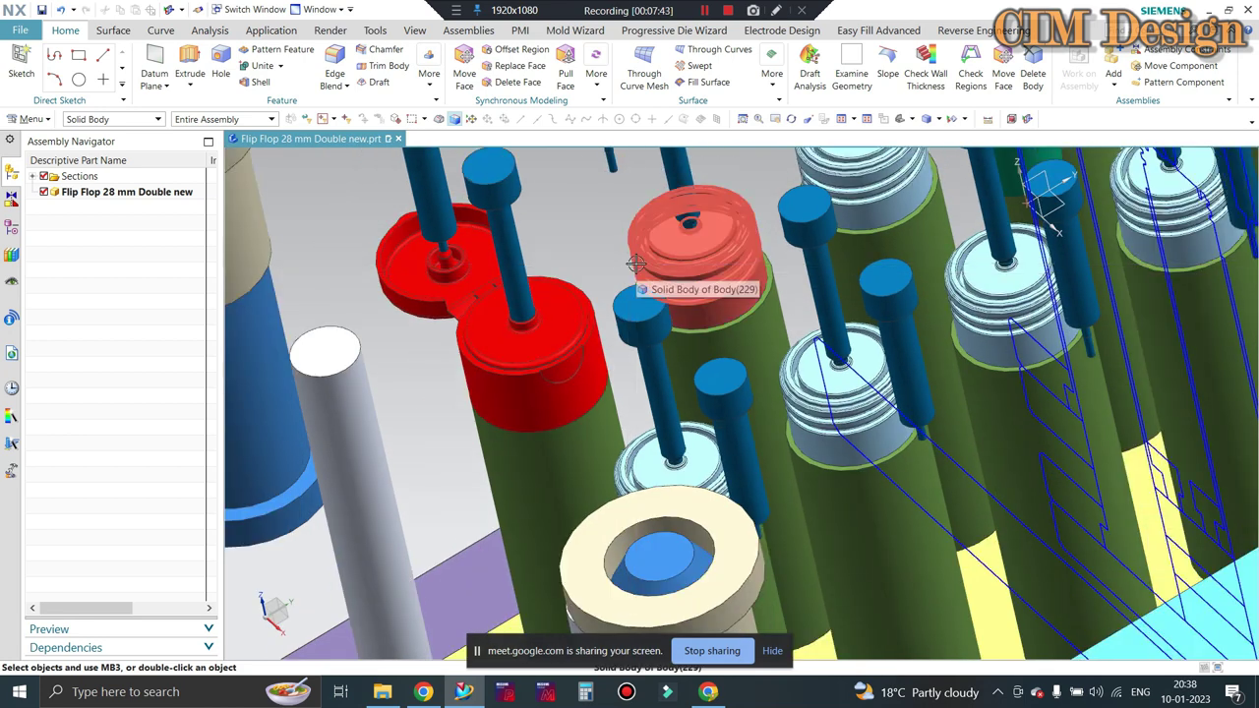
{"action": "scroll", "coordinate": [575, 377], "scroll_direction": "up", "scroll_amount": 3}
{"action": "scroll", "coordinate": [574, 377], "scroll_direction": "up", "scroll_amount": 1}
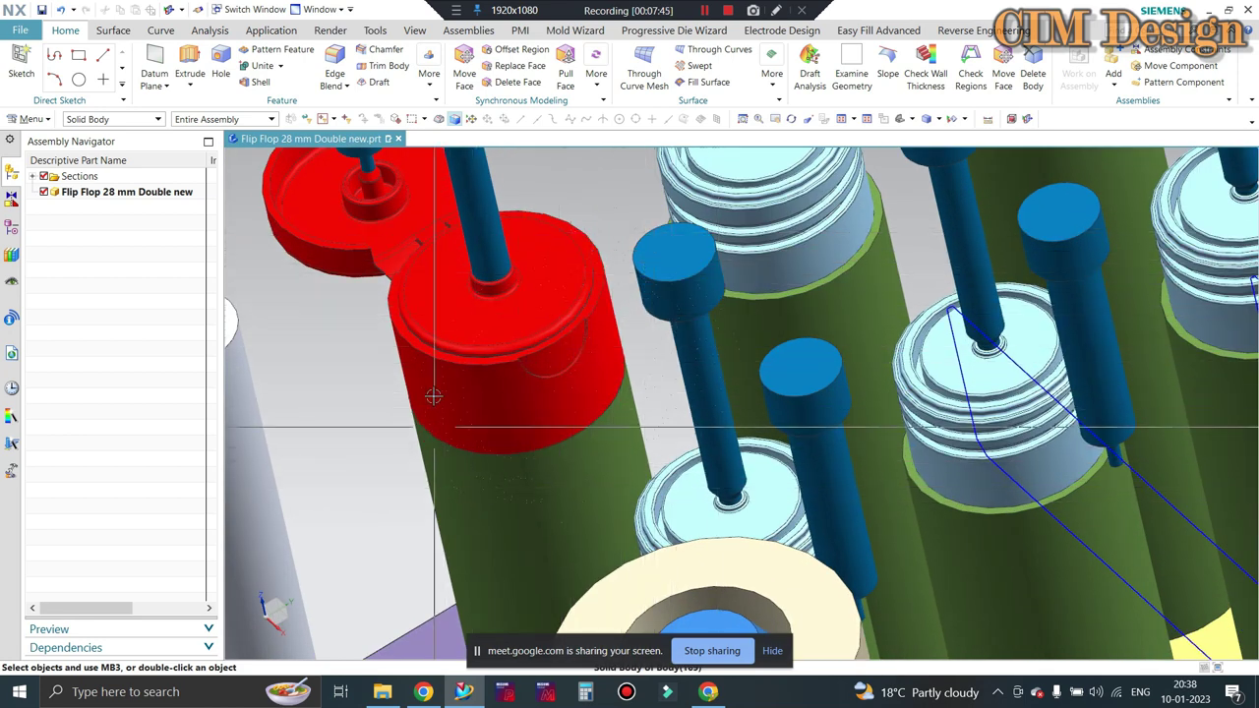
{"action": "scroll", "coordinate": [517, 338], "scroll_direction": "down", "scroll_amount": 2}
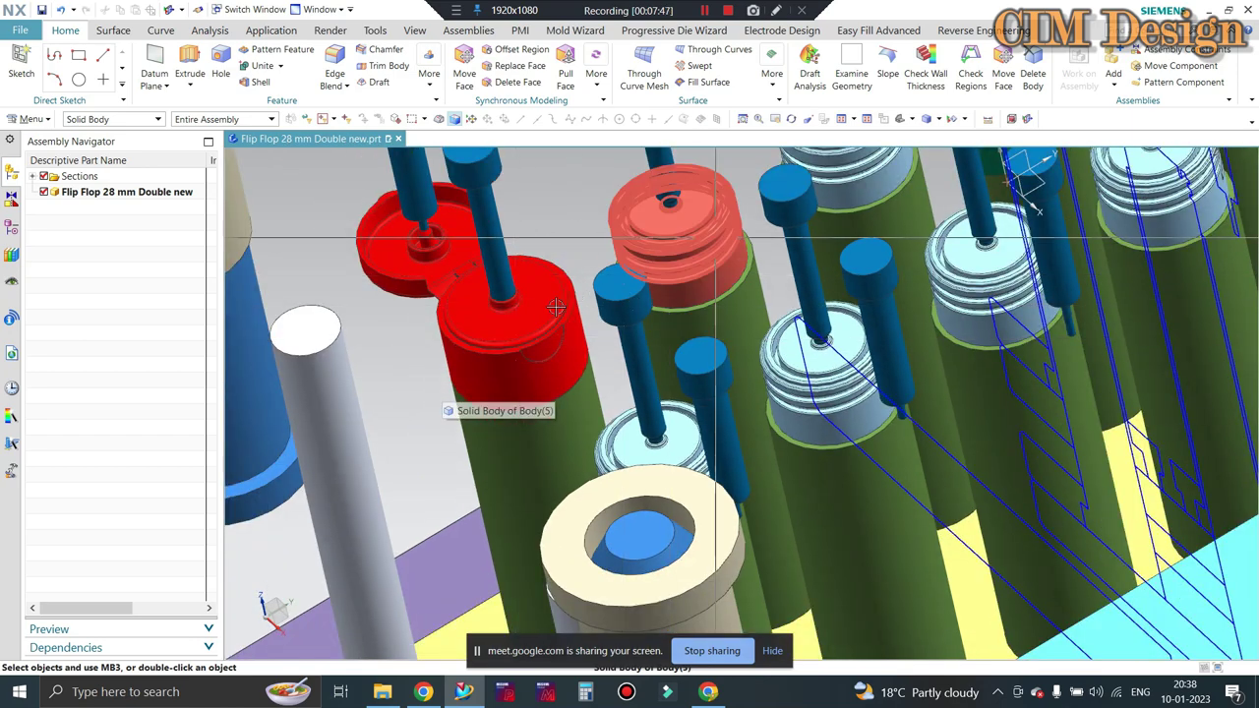
{"action": "middle_click_drag", "start_coordinate": [501, 394], "coordinate": [496, 401]}
{"action": "scroll", "coordinate": [492, 374], "scroll_direction": "down", "scroll_amount": 1}
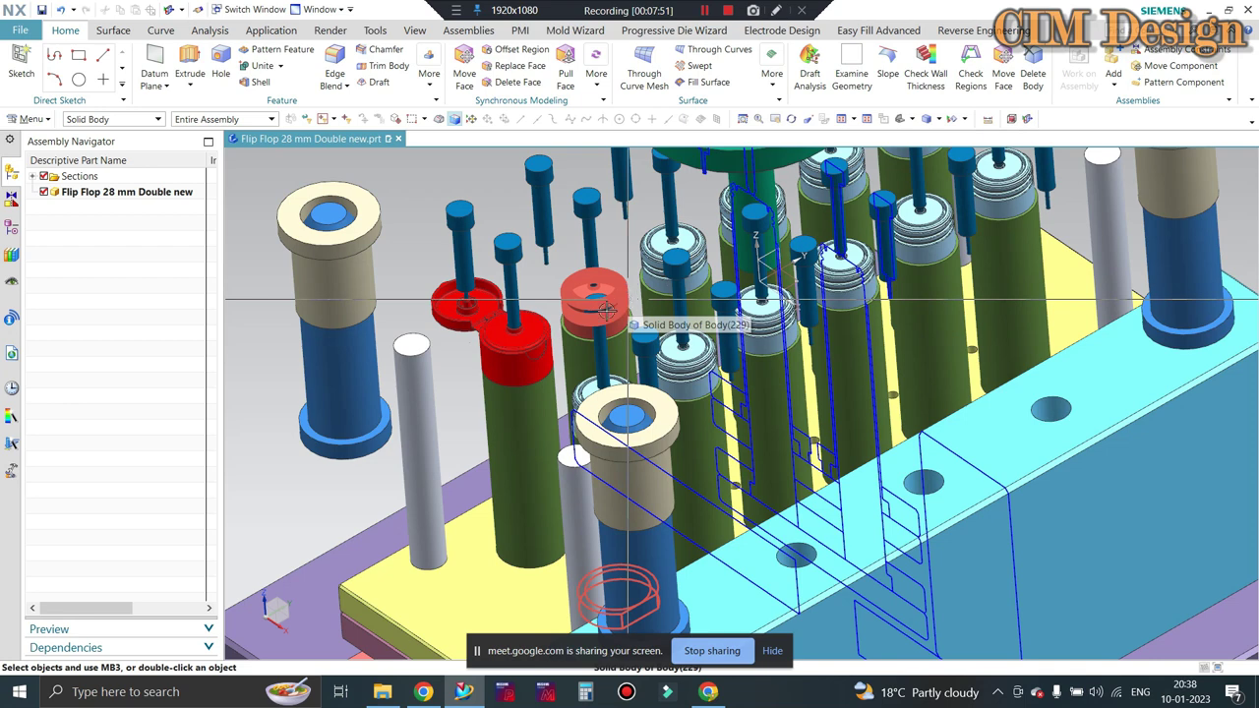
{"action": "scroll", "coordinate": [590, 324], "scroll_direction": "up", "scroll_amount": 1}
{"action": "scroll", "coordinate": [530, 392], "scroll_direction": "up", "scroll_amount": 1}
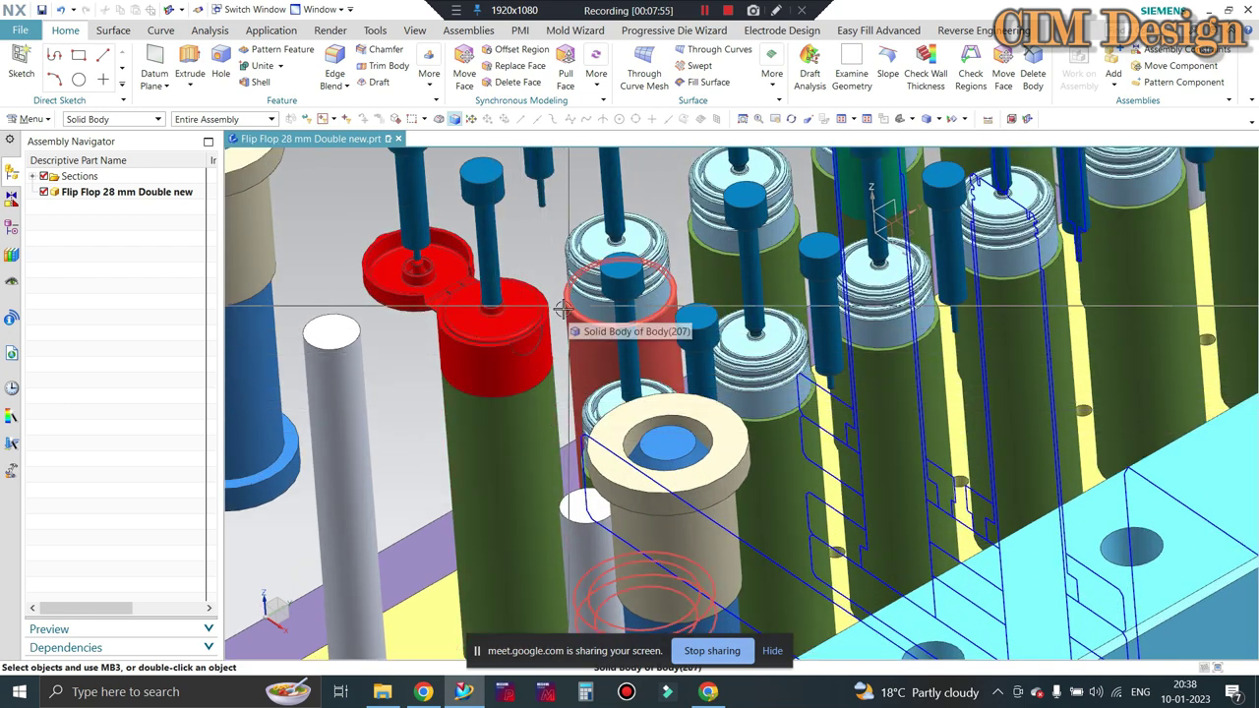
{"action": "scroll", "coordinate": [556, 325], "scroll_direction": "down", "scroll_amount": 2}
{"action": "scroll", "coordinate": [548, 349], "scroll_direction": "down", "scroll_amount": 2}
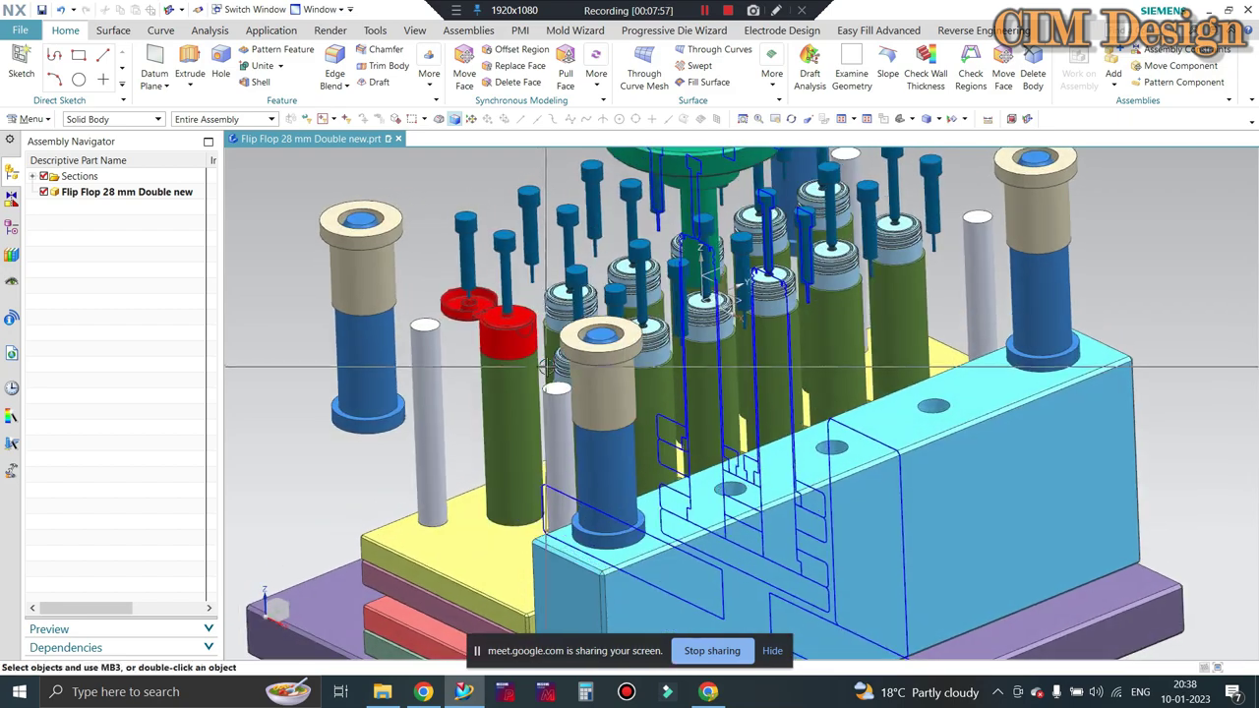
{"action": "scroll", "coordinate": [525, 381], "scroll_direction": "down", "scroll_amount": 1}
{"action": "scroll", "coordinate": [525, 381], "scroll_direction": "down", "scroll_amount": 2}
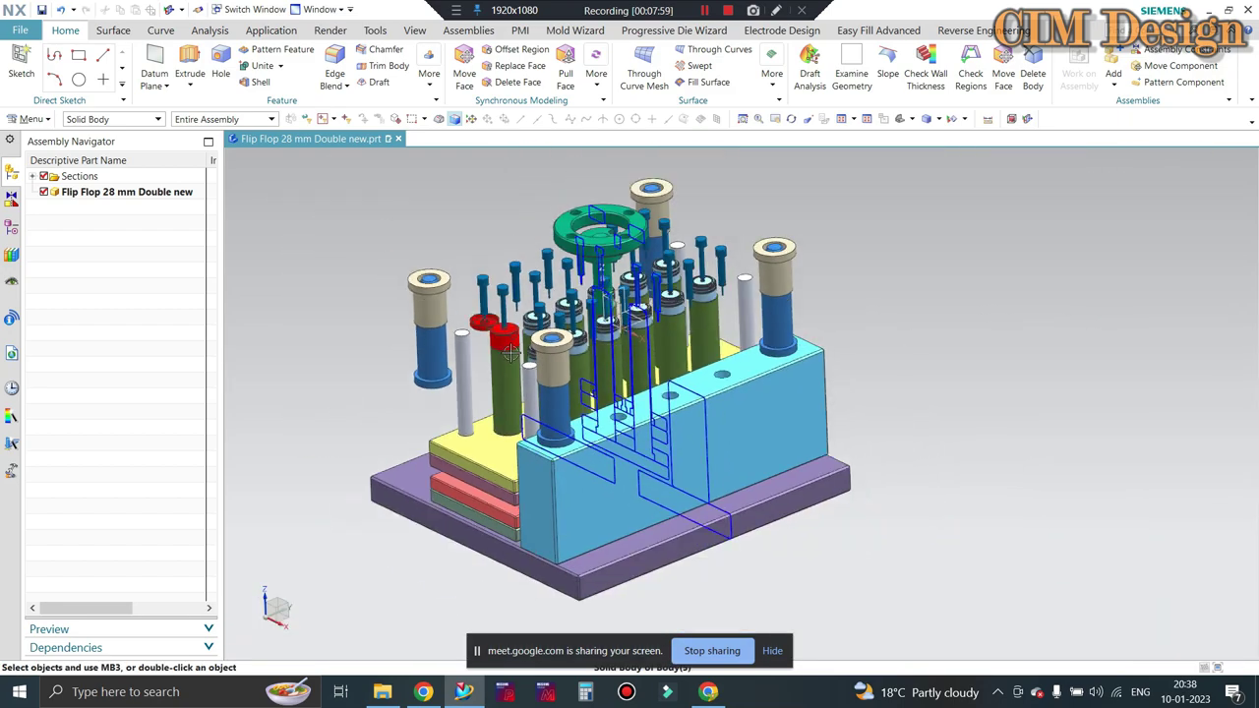
{"action": "middle_click_drag", "start_coordinate": [525, 382], "coordinate": [611, 322]}
{"action": "scroll", "coordinate": [648, 374], "scroll_direction": "up", "scroll_amount": 3}
{"action": "middle_click_drag", "start_coordinate": [635, 391], "coordinate": [663, 317]}
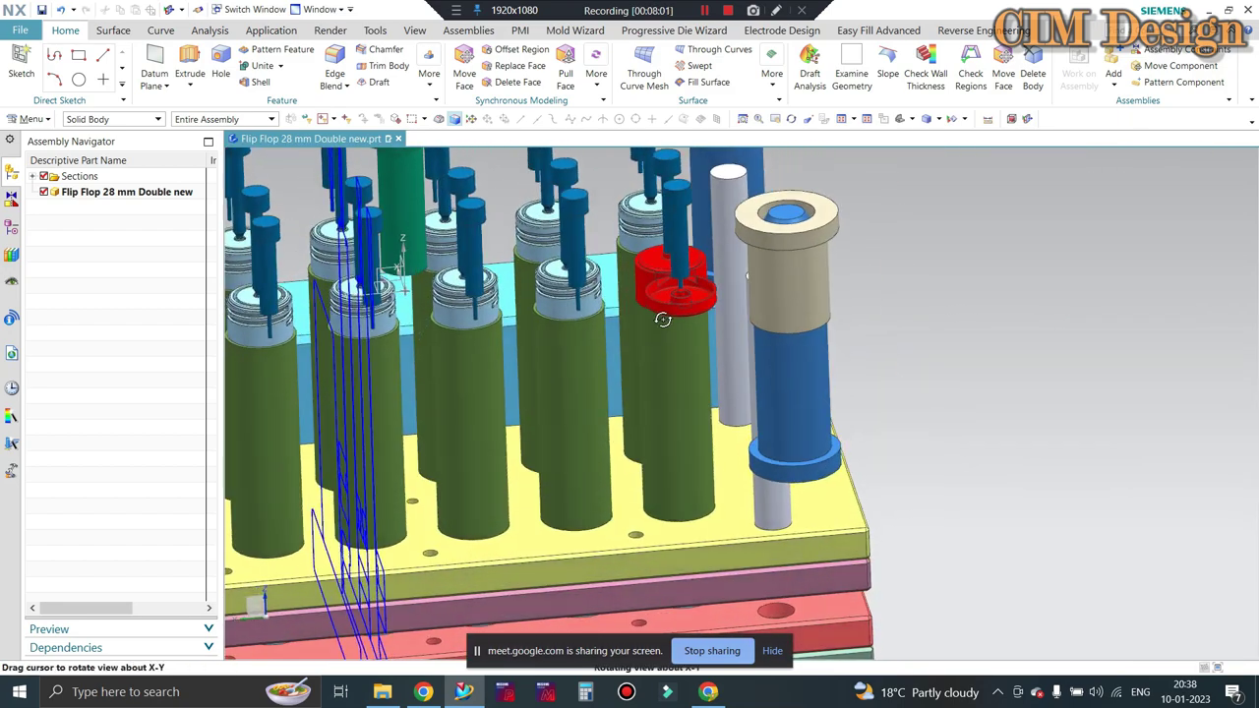
{"action": "scroll", "coordinate": [663, 317], "scroll_direction": "up", "scroll_amount": 2}
{"action": "scroll", "coordinate": [658, 279], "scroll_direction": "up", "scroll_amount": 2}
{"action": "scroll", "coordinate": [658, 279], "scroll_direction": "down", "scroll_amount": 2}
{"action": "scroll", "coordinate": [657, 279], "scroll_direction": "up", "scroll_amount": 2}
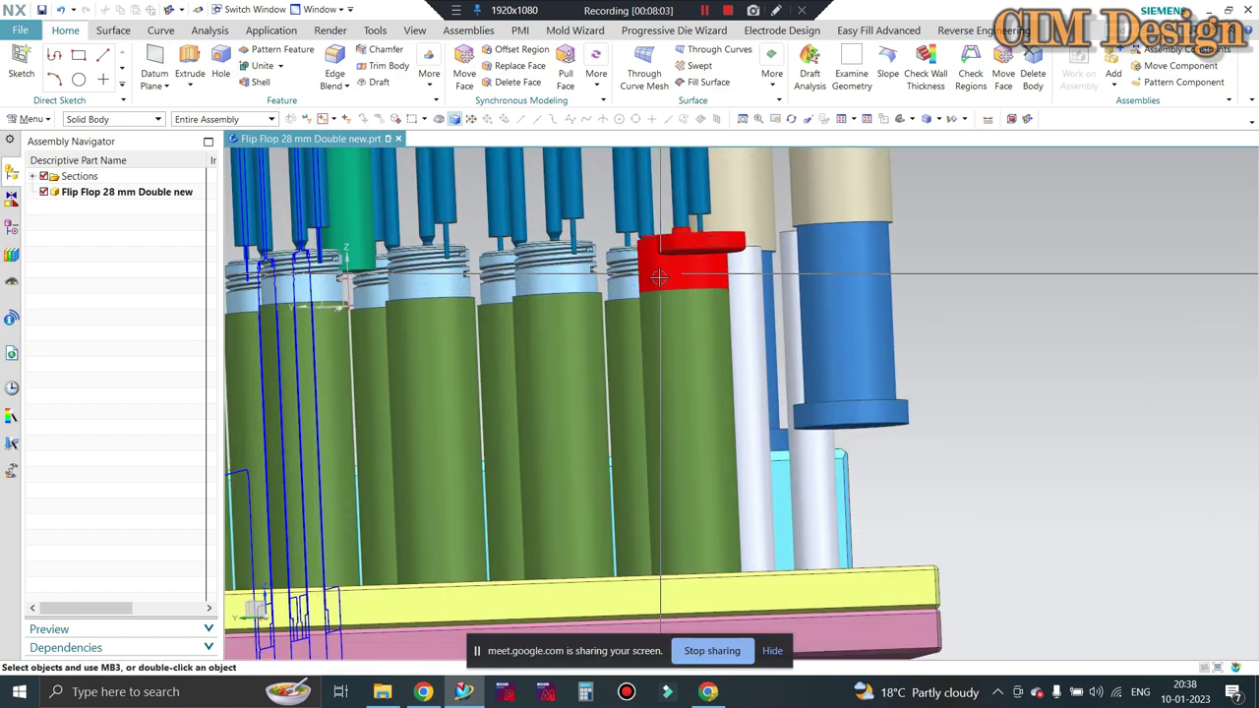
Unhide the pink plate via Show (Ctrl+Shift+K), viewing the plates from below
{"action": "key", "text": "ctrl+shift+k"}
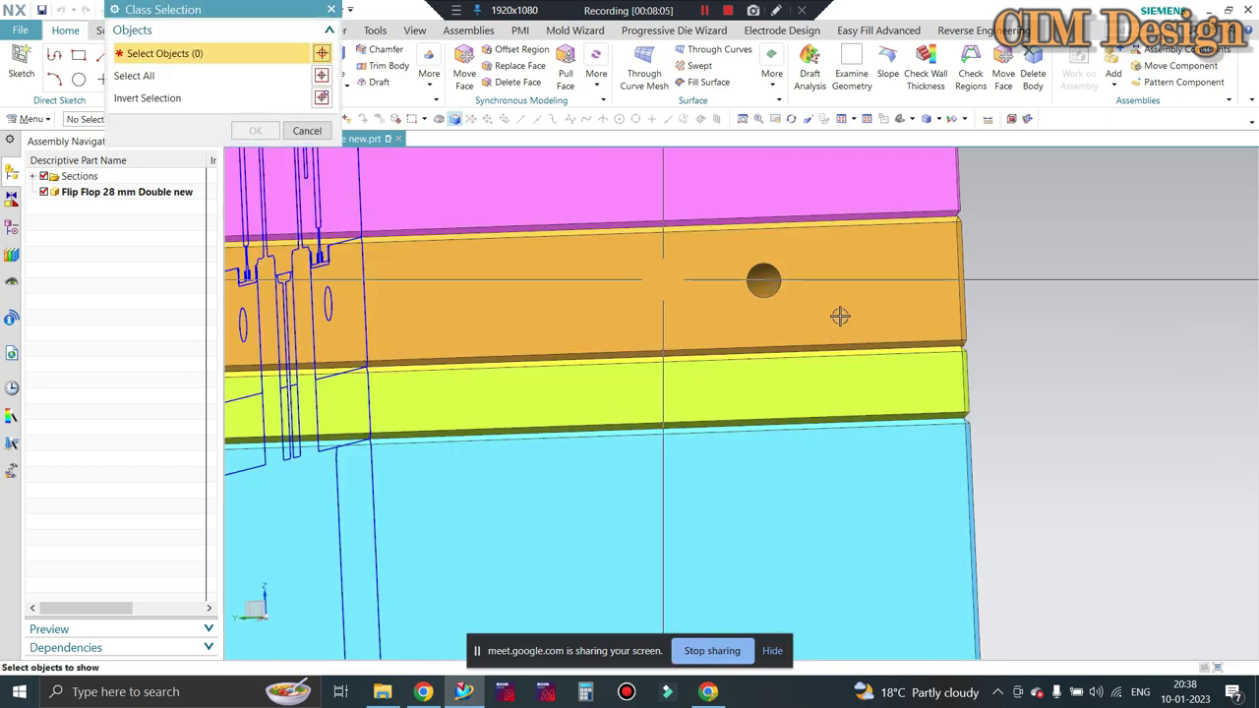
{"action": "scroll", "coordinate": [838, 316], "scroll_direction": "down", "scroll_amount": 3}
{"action": "mouse_move", "coordinate": [838, 316]}
{"action": "middle_mouse_down"}
{"action": "mouse_move", "coordinate": [787, 255]}
{"action": "mouse_move", "coordinate": [707, 208]}
{"action": "mouse_move", "coordinate": [531, 233]}
{"action": "middle_mouse_up"}
{"action": "middle_click", "coordinate": [775, 229]}
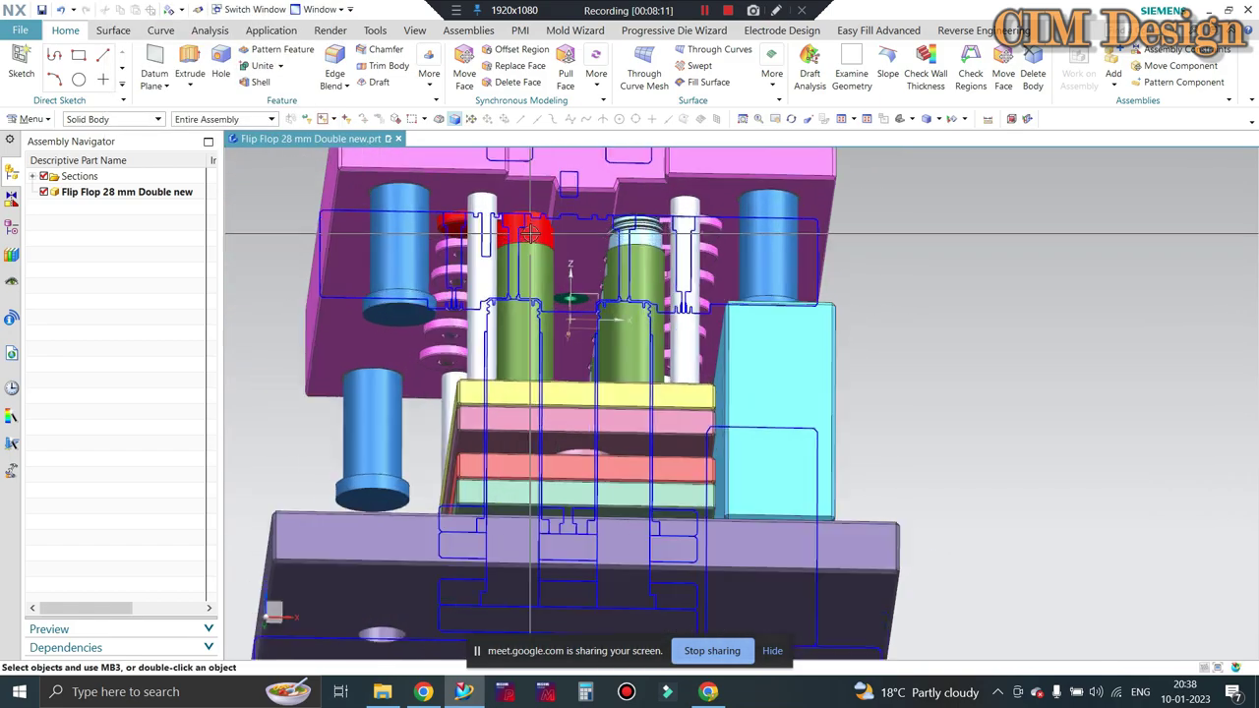
{"action": "scroll", "coordinate": [531, 233], "scroll_direction": "up", "scroll_amount": 3}
{"action": "scroll", "coordinate": [531, 233], "scroll_direction": "up", "scroll_amount": 4}
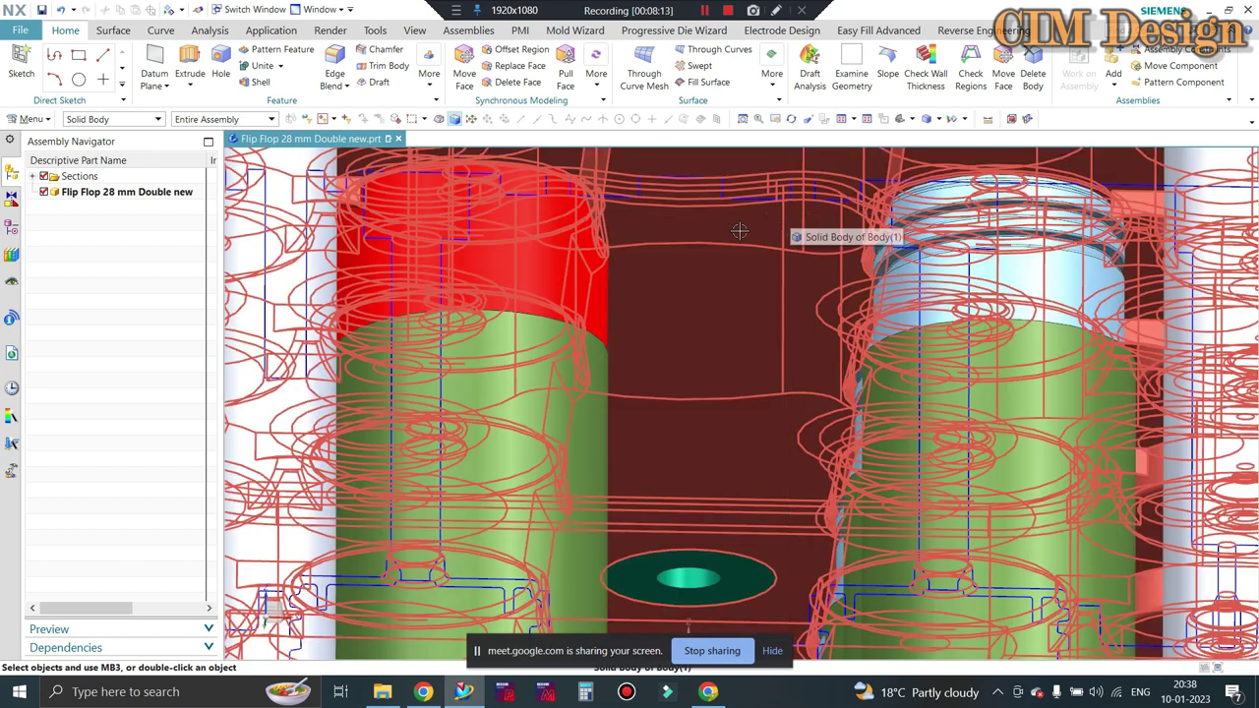
{"action": "scroll", "coordinate": [740, 230], "scroll_direction": "down", "scroll_amount": 3}
{"action": "scroll", "coordinate": [727, 246], "scroll_direction": "down", "scroll_amount": 2}
{"action": "scroll", "coordinate": [698, 285], "scroll_direction": "up", "scroll_amount": 1}
{"action": "scroll", "coordinate": [691, 297], "scroll_direction": "up", "scroll_amount": 2}
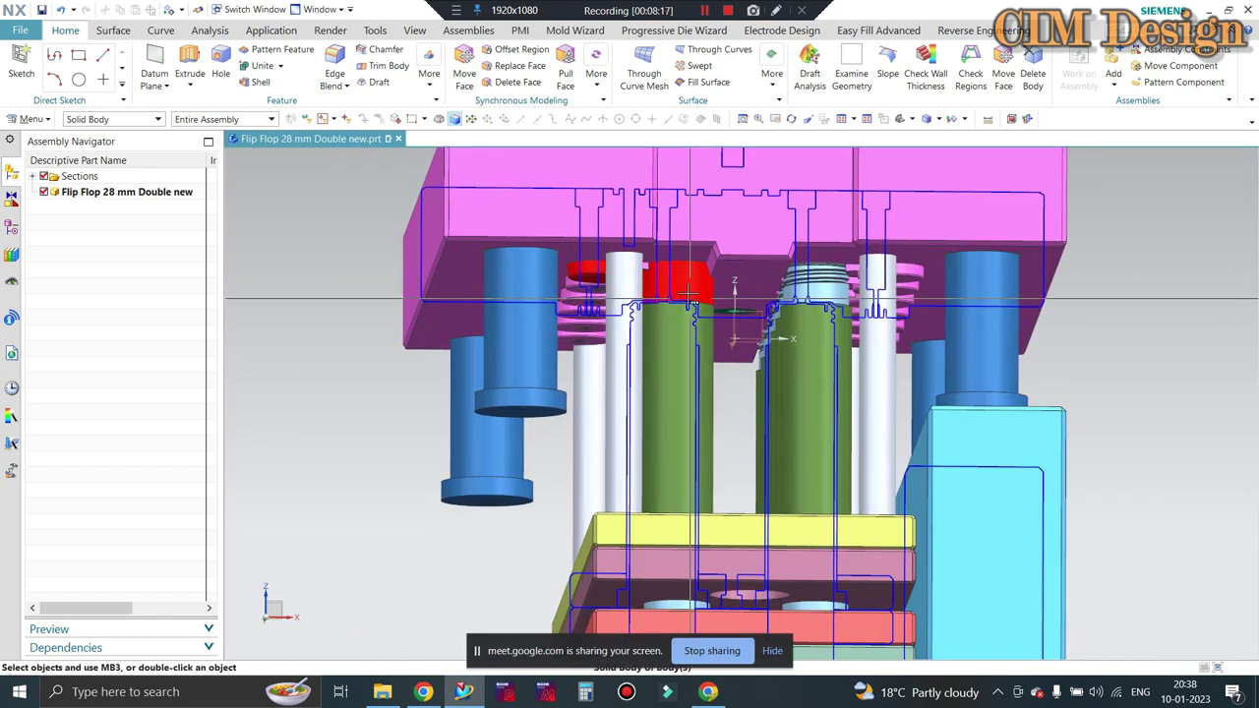
{"action": "scroll", "coordinate": [638, 192], "scroll_direction": "down", "scroll_amount": 2}
{"action": "middle_click_drag", "start_coordinate": [638, 191], "coordinate": [700, 307]}
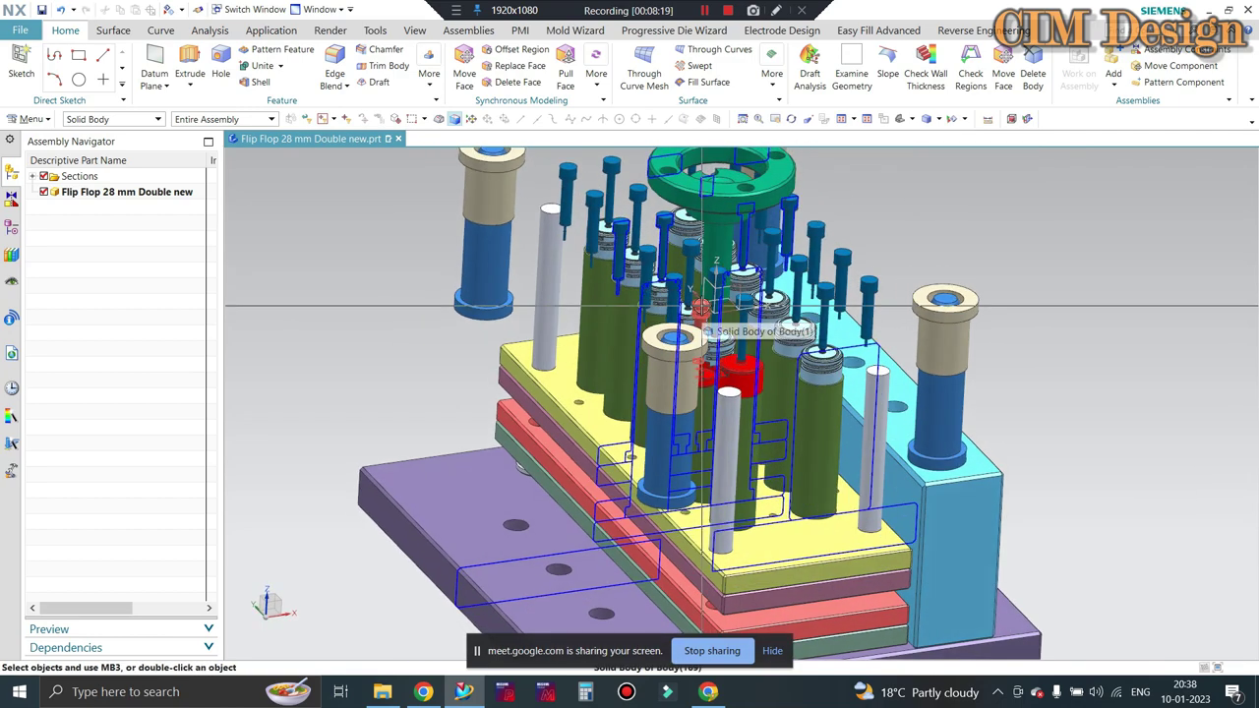
Unhide the plate around the cores so the red cap sits in its pocket
{"action": "key", "text": "ctrl+shift+k"}
{"action": "left_click", "coordinate": [743, 367]}
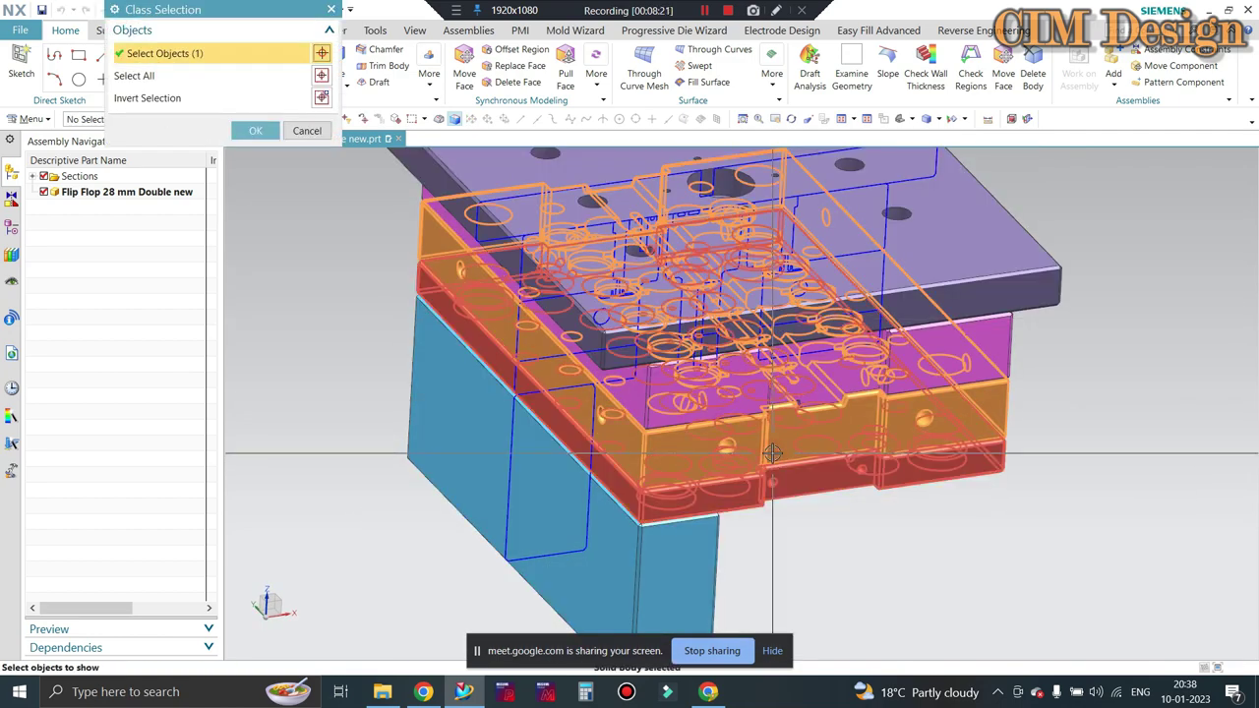
{"action": "middle_click", "coordinate": [742, 367]}
{"action": "mouse_move", "coordinate": [742, 366]}
{"action": "middle_mouse_down"}
{"action": "mouse_move", "coordinate": [742, 482]}
{"action": "mouse_move", "coordinate": [720, 429]}
{"action": "mouse_move", "coordinate": [590, 393]}
{"action": "middle_mouse_up"}
Rotate across the plate and red cap, selecting the yellow plate around the cores
{"action": "scroll", "coordinate": [508, 436], "scroll_direction": "up", "scroll_amount": 3}
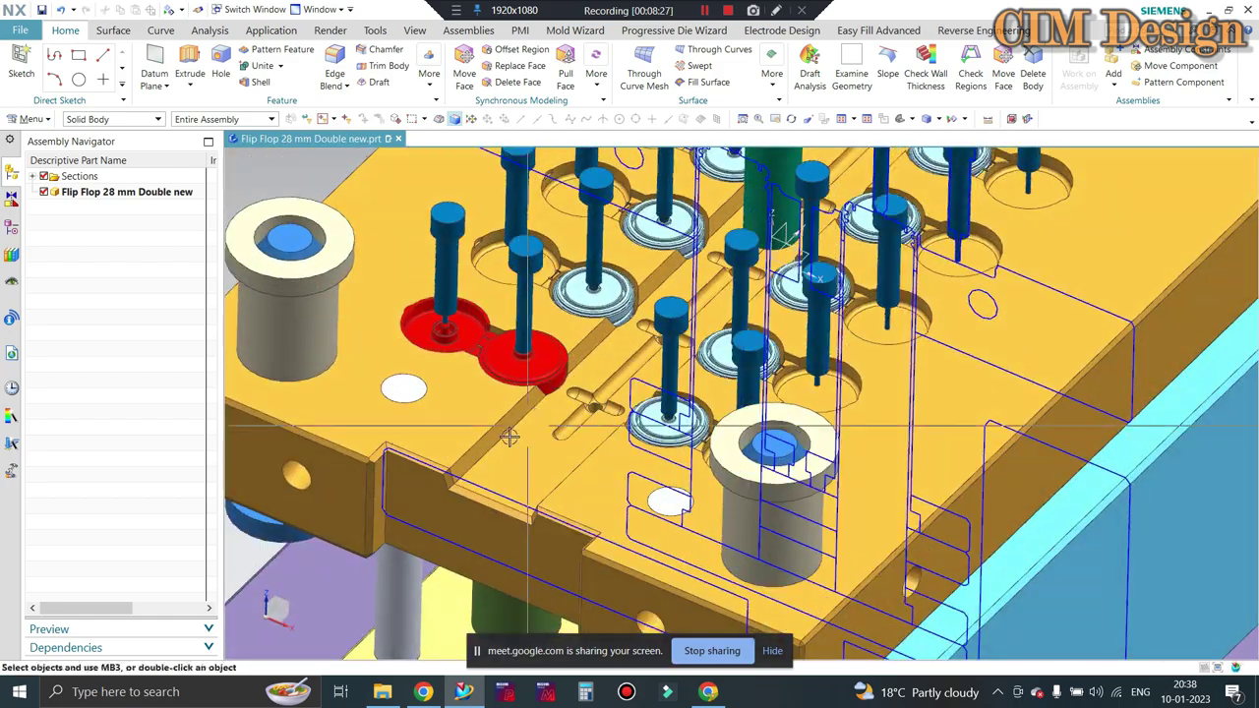
{"action": "scroll", "coordinate": [521, 311], "scroll_direction": "up", "scroll_amount": 2}
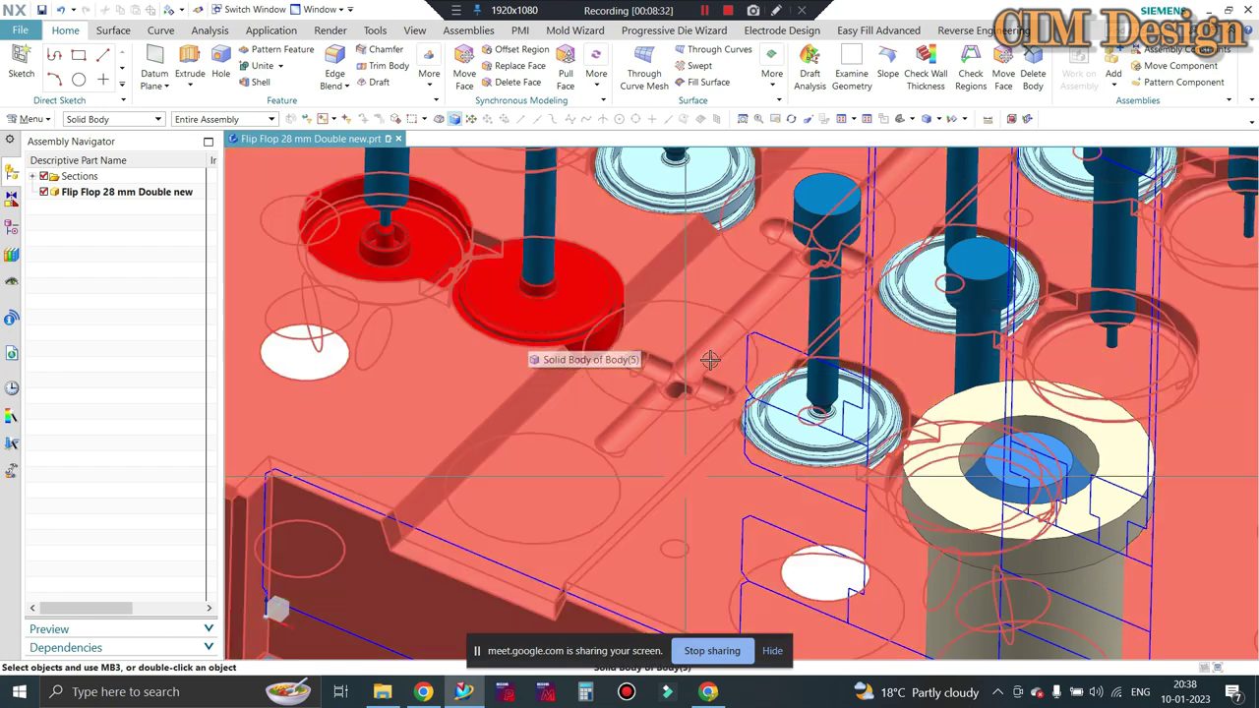
{"action": "mouse_move", "coordinate": [529, 336]}
{"action": "middle_mouse_down"}
{"action": "mouse_move", "coordinate": [571, 290]}
{"action": "mouse_move", "coordinate": [613, 376]}
{"action": "middle_mouse_up"}
{"action": "scroll", "coordinate": [614, 373], "scroll_direction": "down", "scroll_amount": 2}
{"action": "scroll", "coordinate": [622, 367], "scroll_direction": "down", "scroll_amount": 2}
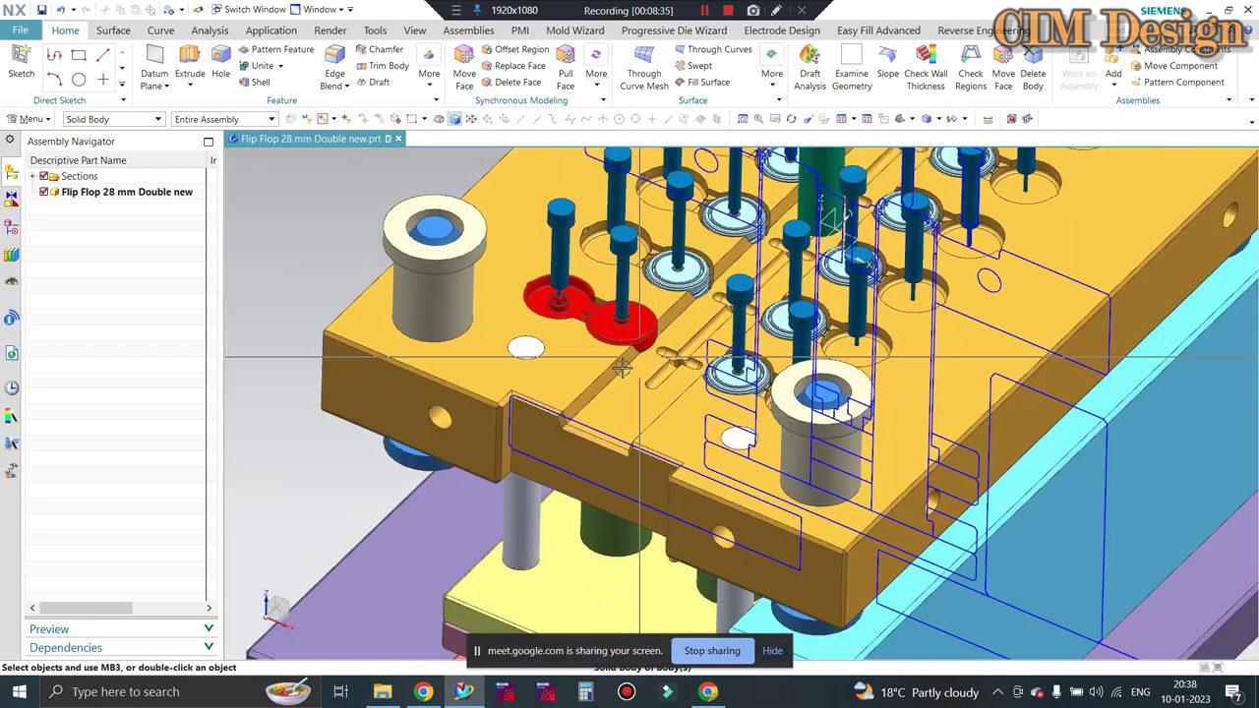
{"action": "scroll", "coordinate": [610, 359], "scroll_direction": "up", "scroll_amount": 2}
{"action": "scroll", "coordinate": [600, 354], "scroll_direction": "up", "scroll_amount": 2}
{"action": "scroll", "coordinate": [634, 354], "scroll_direction": "down", "scroll_amount": 3}
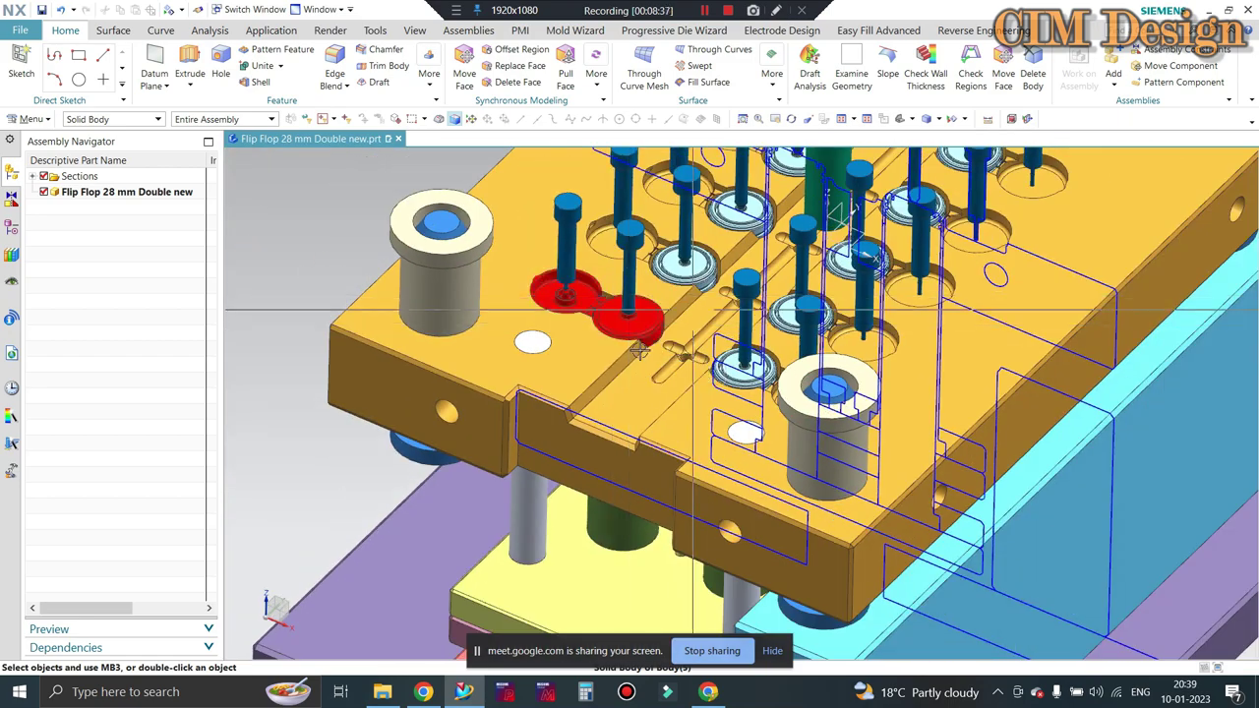
{"action": "left_click", "coordinate": [634, 354]}
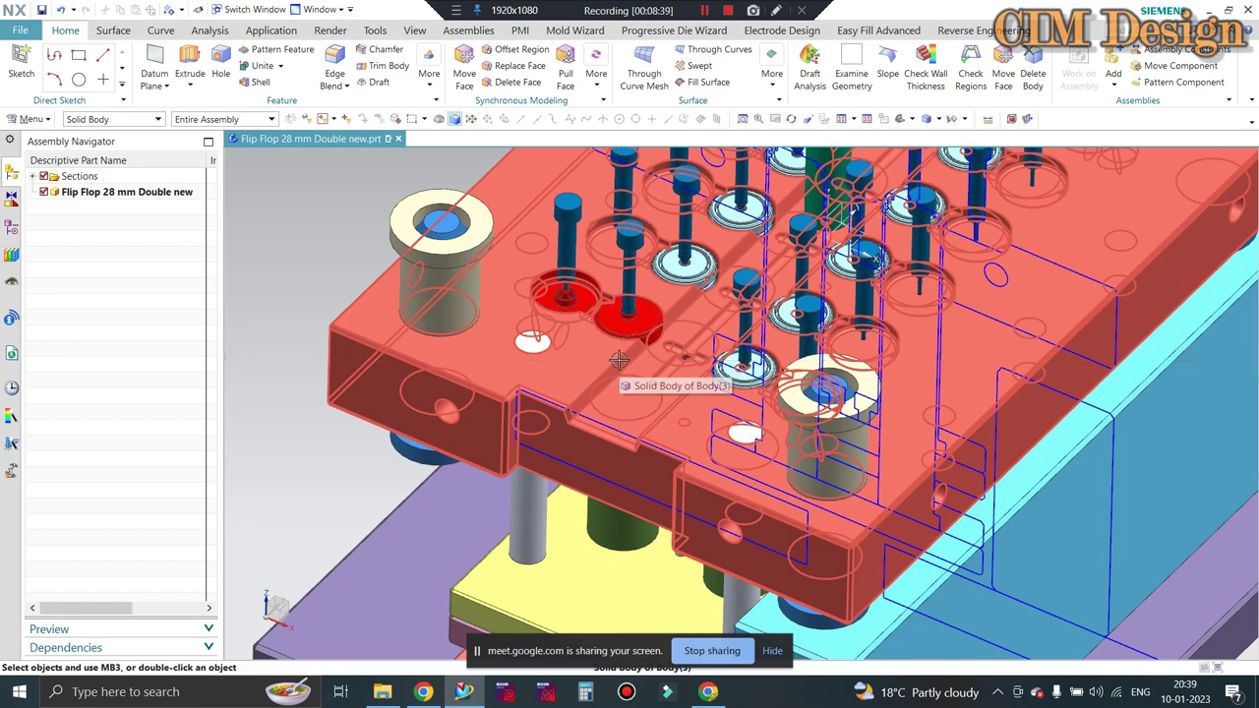
Zoom in and out on the red flip-top caps to inspect them closely
{"action": "scroll", "coordinate": [619, 359], "scroll_direction": "up", "scroll_amount": 3}
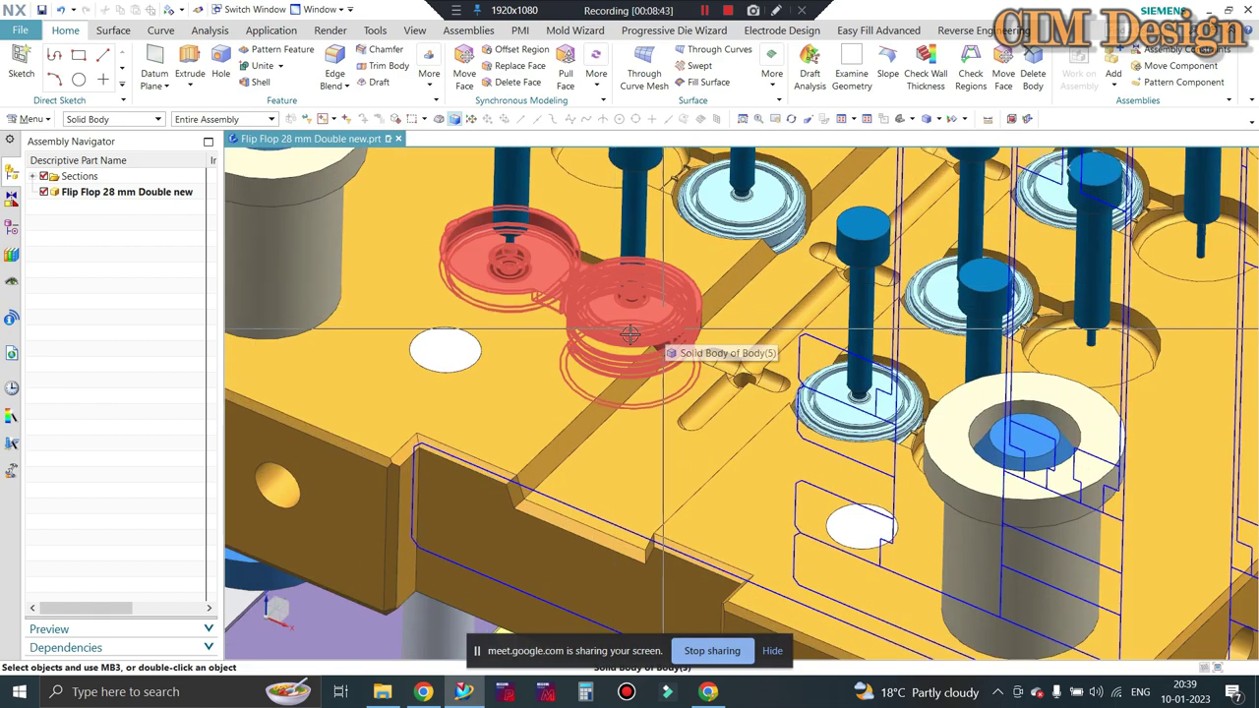
{"action": "scroll", "coordinate": [630, 336], "scroll_direction": "down", "scroll_amount": 2}
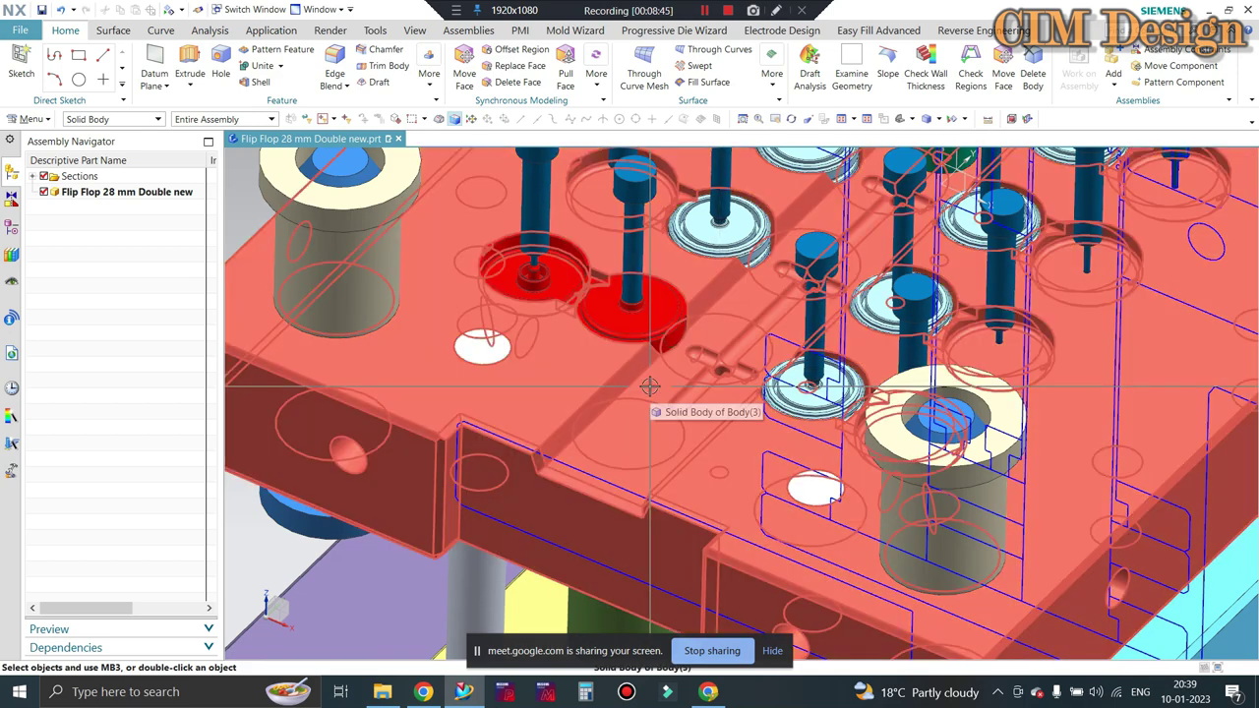
{"action": "scroll", "coordinate": [669, 327], "scroll_direction": "up", "scroll_amount": 2}
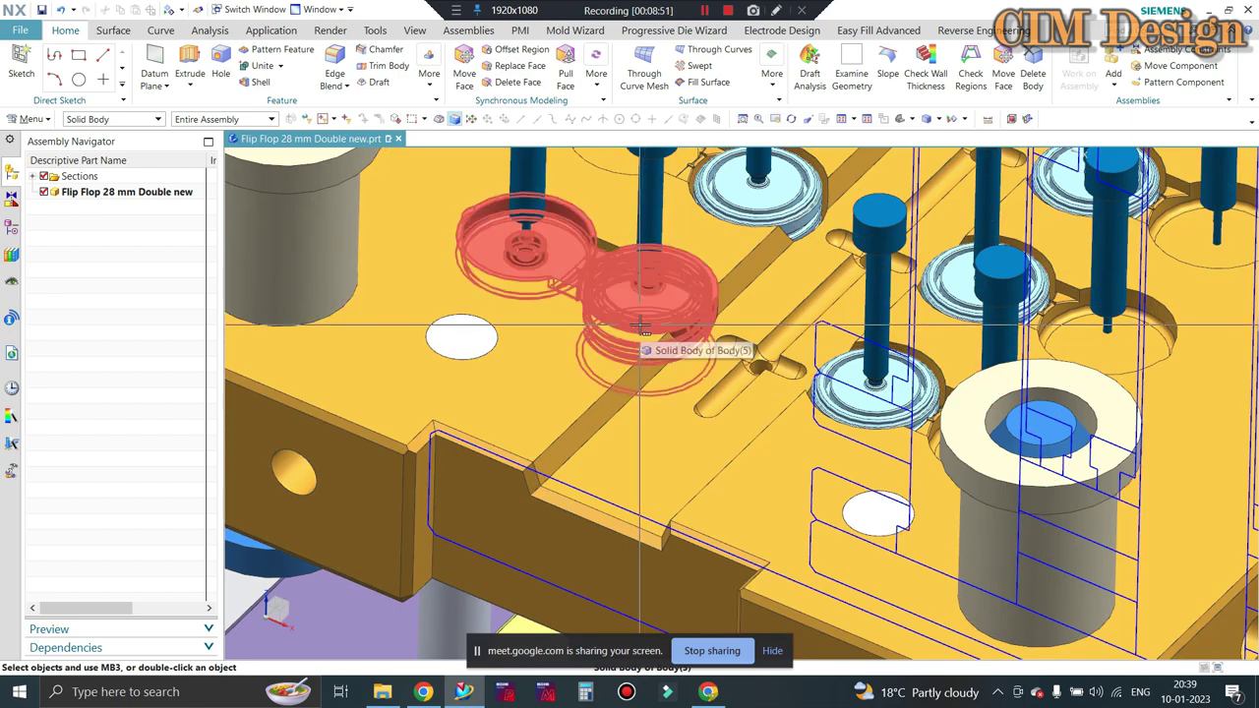
{"action": "scroll", "coordinate": [640, 325], "scroll_direction": "down", "scroll_amount": 2}
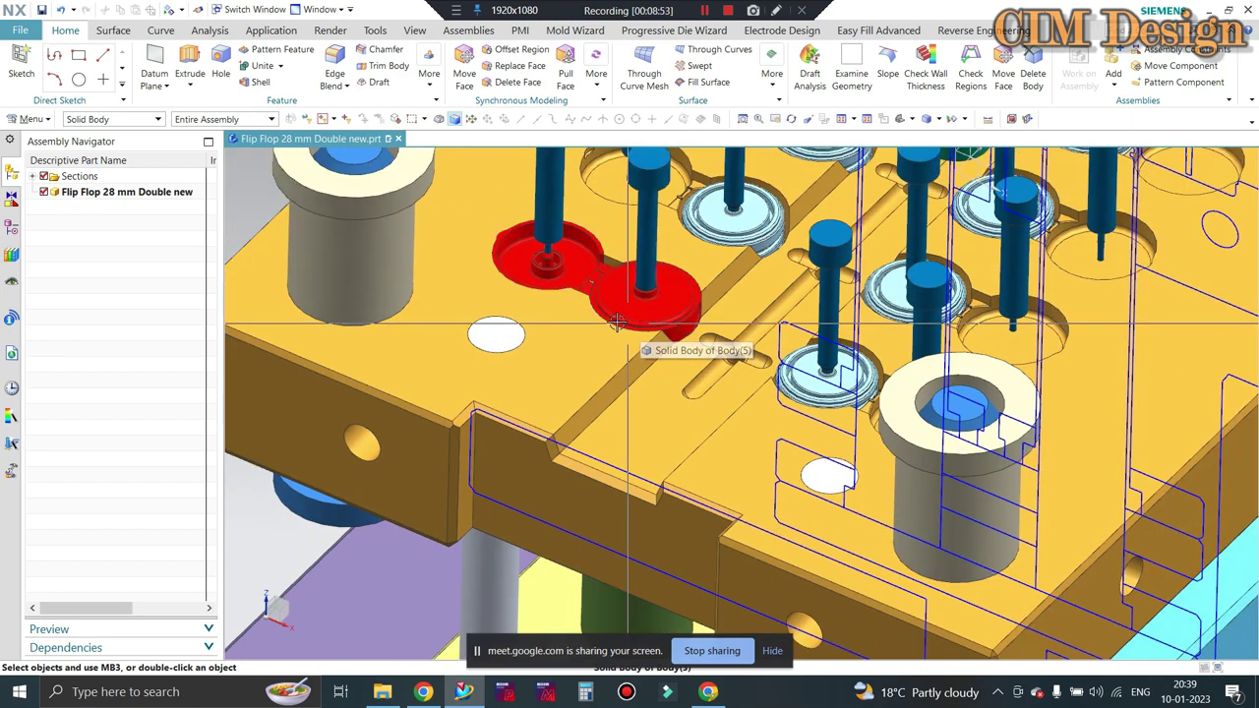
{"action": "scroll", "coordinate": [659, 324], "scroll_direction": "down", "scroll_amount": 2}
{"action": "scroll", "coordinate": [602, 387], "scroll_direction": "up", "scroll_amount": 1}
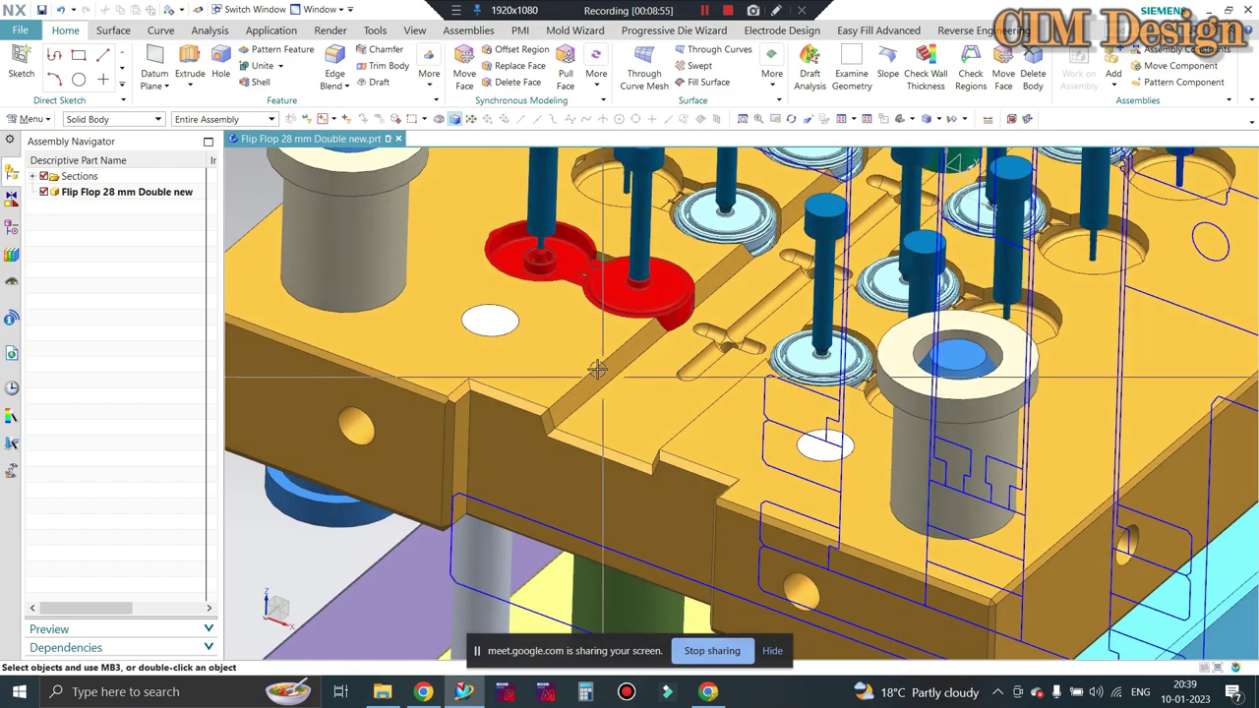
{"action": "scroll", "coordinate": [610, 378], "scroll_direction": "up", "scroll_amount": 2}
{"action": "scroll", "coordinate": [618, 364], "scroll_direction": "up", "scroll_amount": 2}
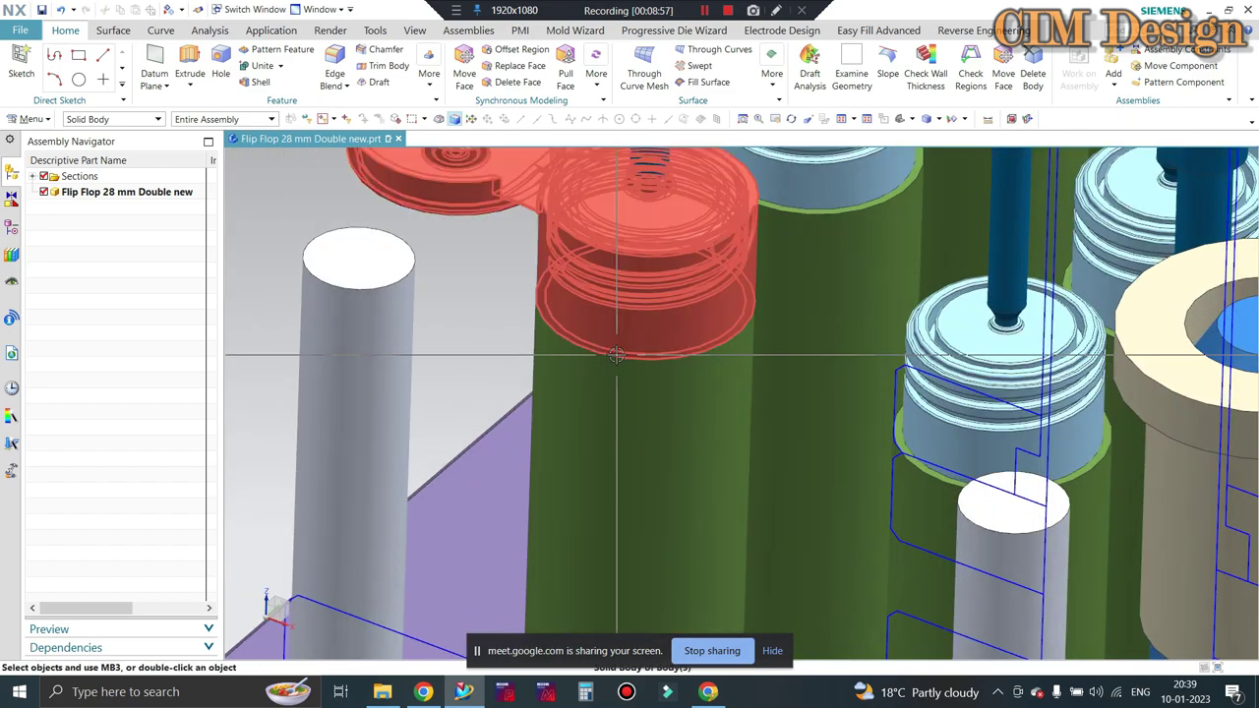
{"action": "scroll", "coordinate": [616, 354], "scroll_direction": "down", "scroll_amount": 2}
{"action": "scroll", "coordinate": [629, 368], "scroll_direction": "down", "scroll_amount": 2}
{"action": "scroll", "coordinate": [628, 340], "scroll_direction": "down", "scroll_amount": 2}
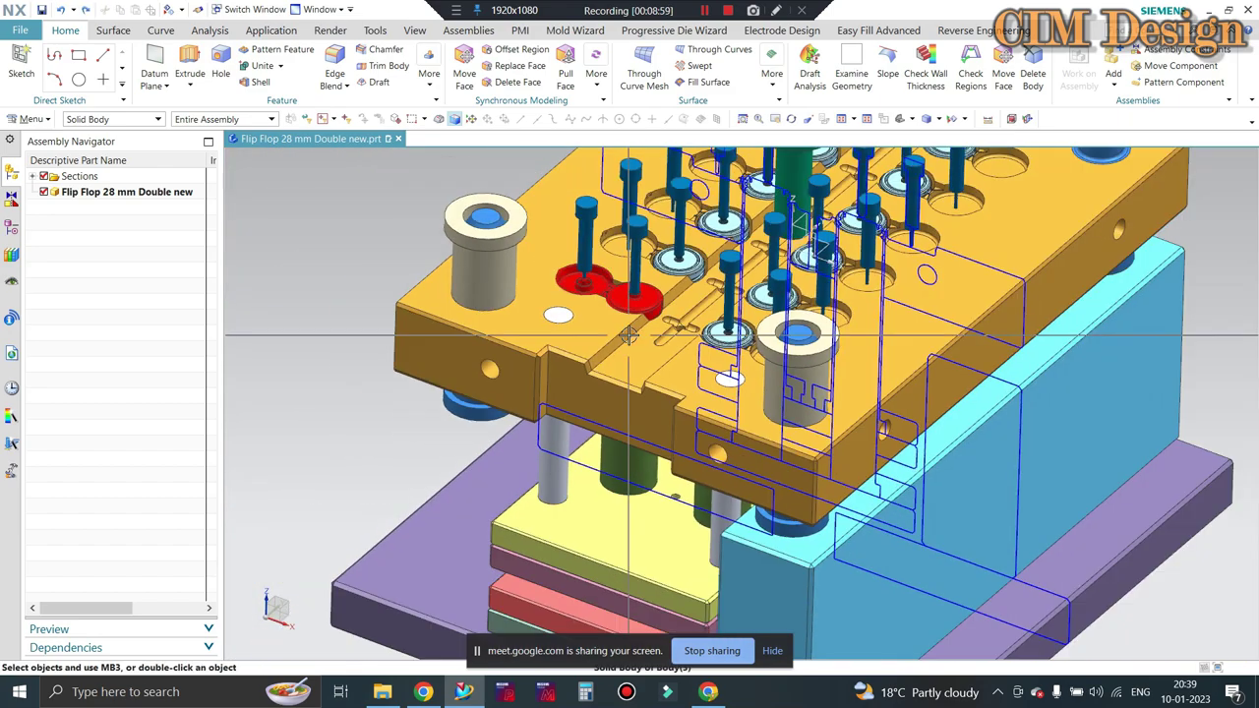
{"action": "scroll", "coordinate": [630, 337], "scroll_direction": "up", "scroll_amount": 2}
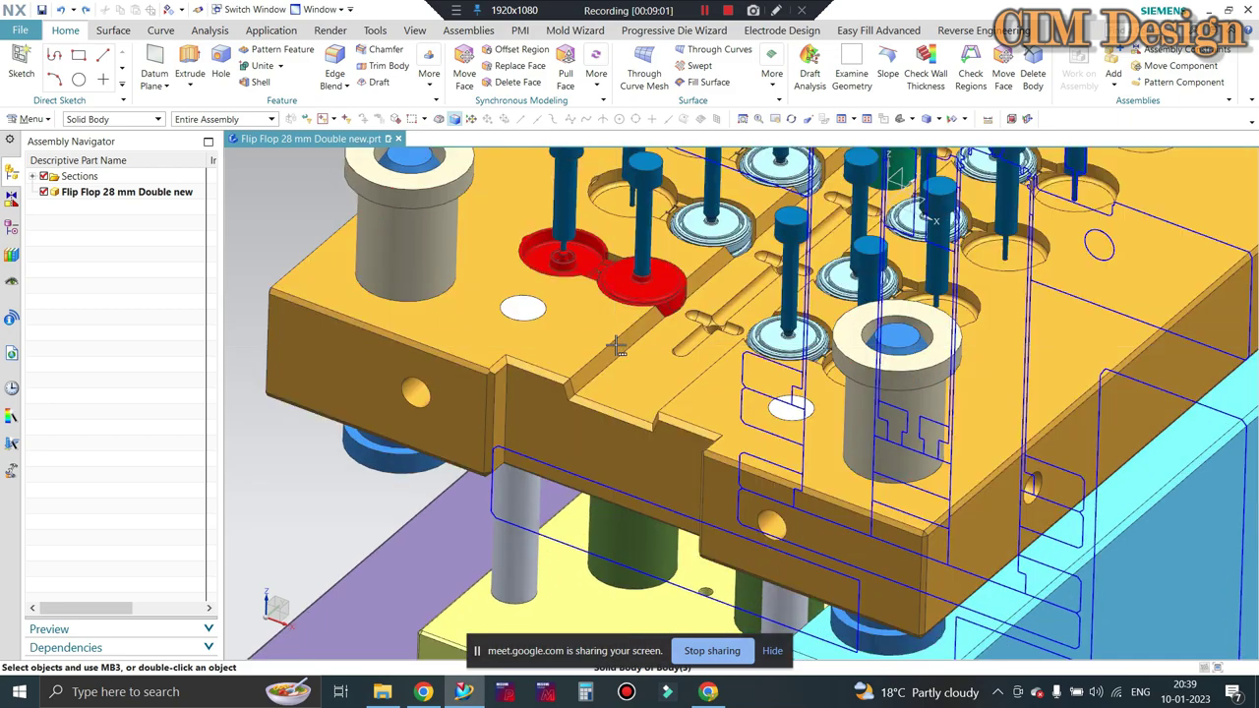
{"action": "scroll", "coordinate": [649, 359], "scroll_direction": "up", "scroll_amount": 2}
{"action": "scroll", "coordinate": [698, 375], "scroll_direction": "up", "scroll_amount": 2}
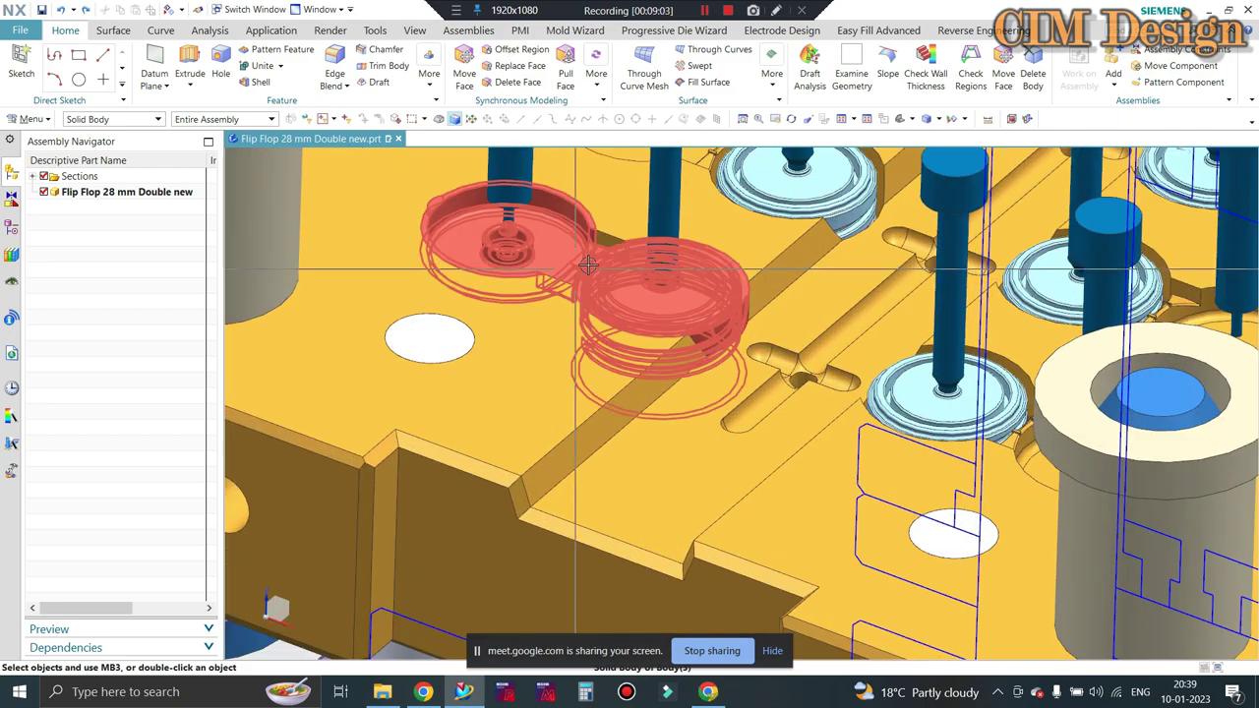
{"action": "middle_click_drag", "start_coordinate": [590, 365], "coordinate": [645, 320]}
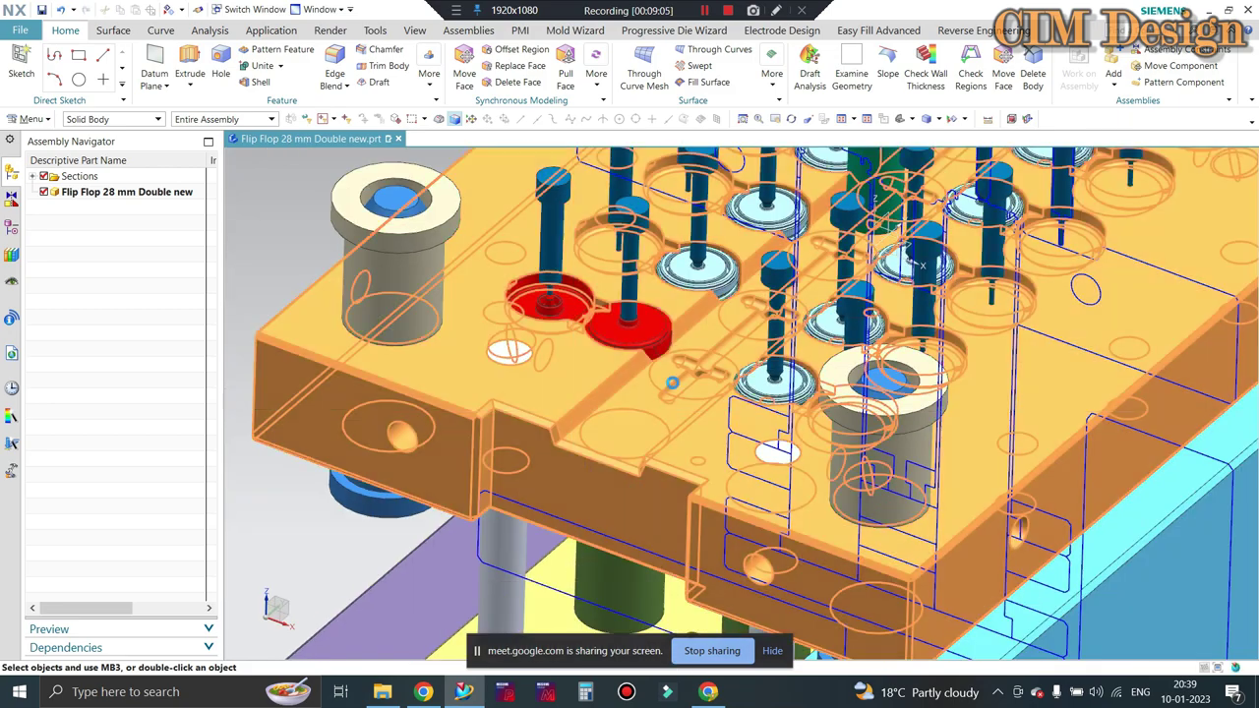
{"action": "scroll", "coordinate": [645, 320], "scroll_direction": "up", "scroll_amount": 2}
{"action": "scroll", "coordinate": [710, 306], "scroll_direction": "down", "scroll_amount": 1}
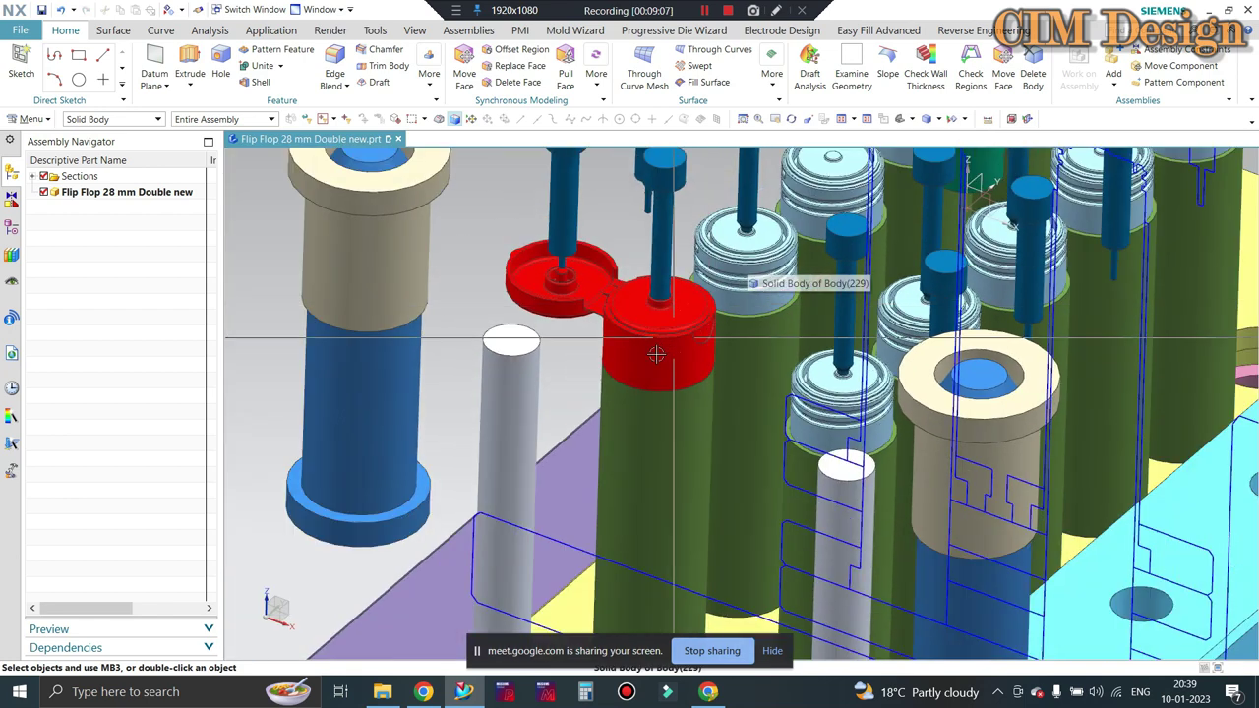
{"action": "scroll", "coordinate": [710, 306], "scroll_direction": "down", "scroll_amount": 1}
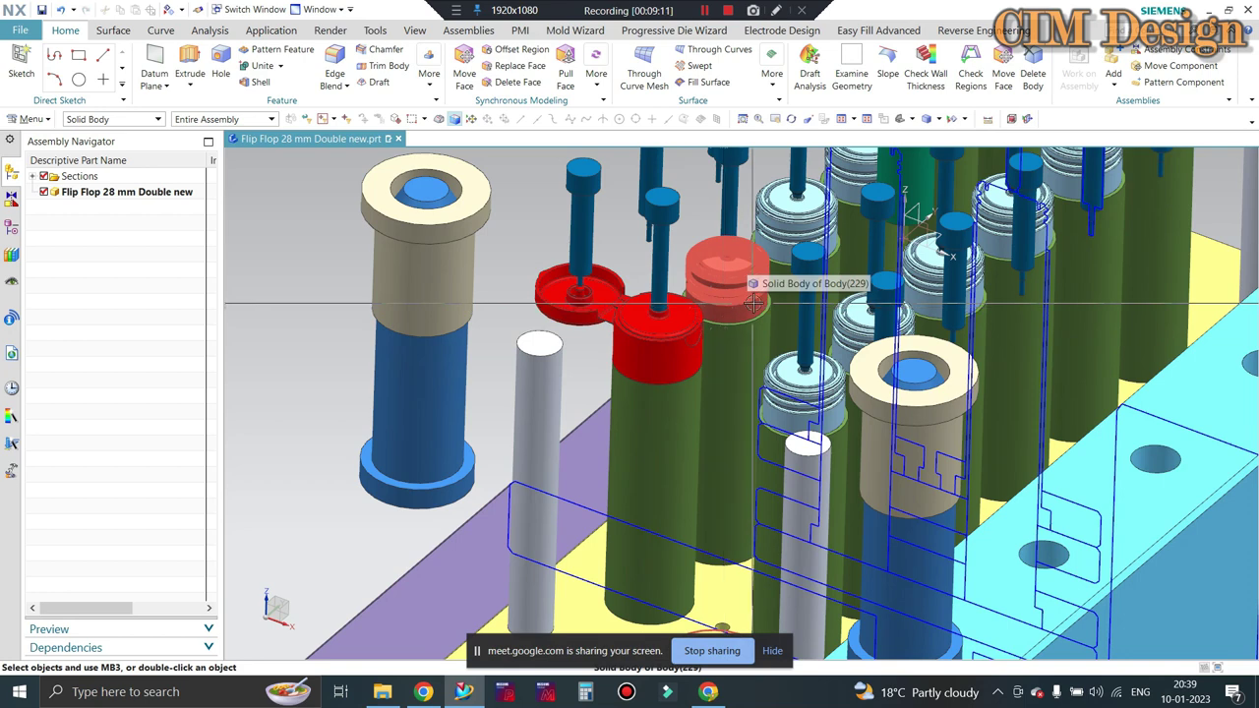
{"action": "scroll", "coordinate": [727, 300], "scroll_direction": "up", "scroll_amount": 2}
{"action": "scroll", "coordinate": [727, 290], "scroll_direction": "down", "scroll_amount": 2}
{"action": "scroll", "coordinate": [723, 188], "scroll_direction": "down", "scroll_amount": 1}
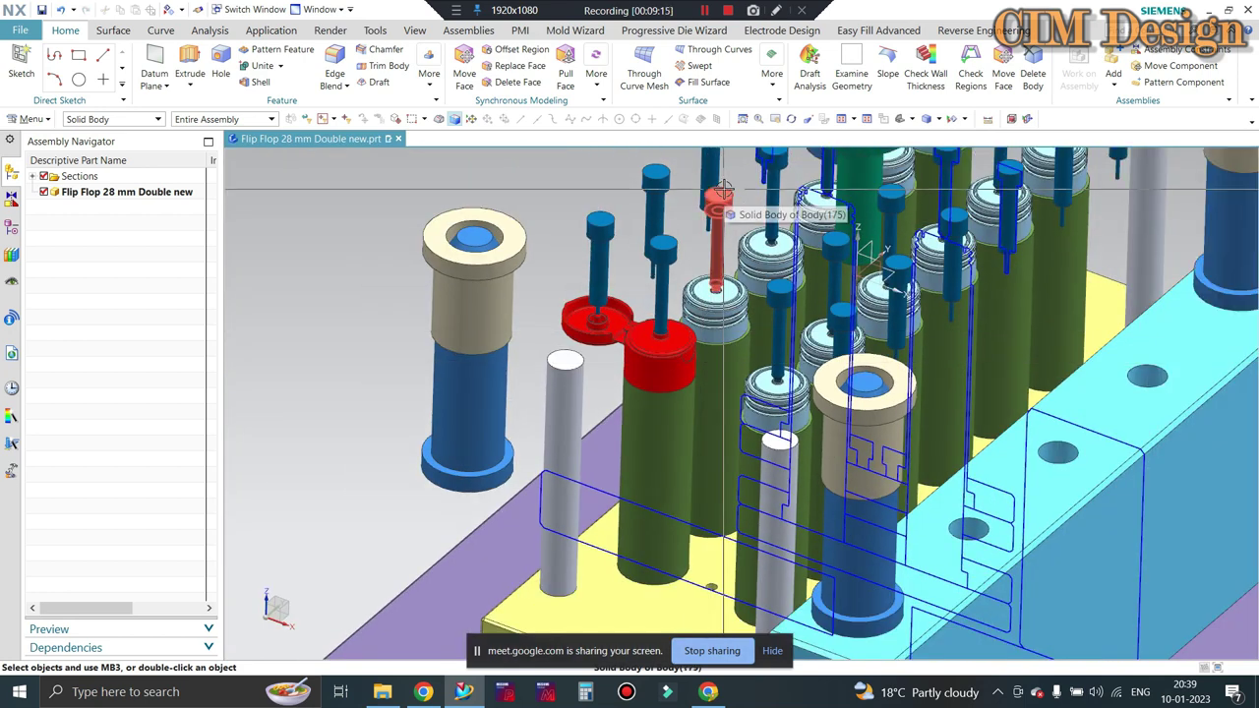
{"action": "scroll", "coordinate": [708, 374], "scroll_direction": "up", "scroll_amount": 3}
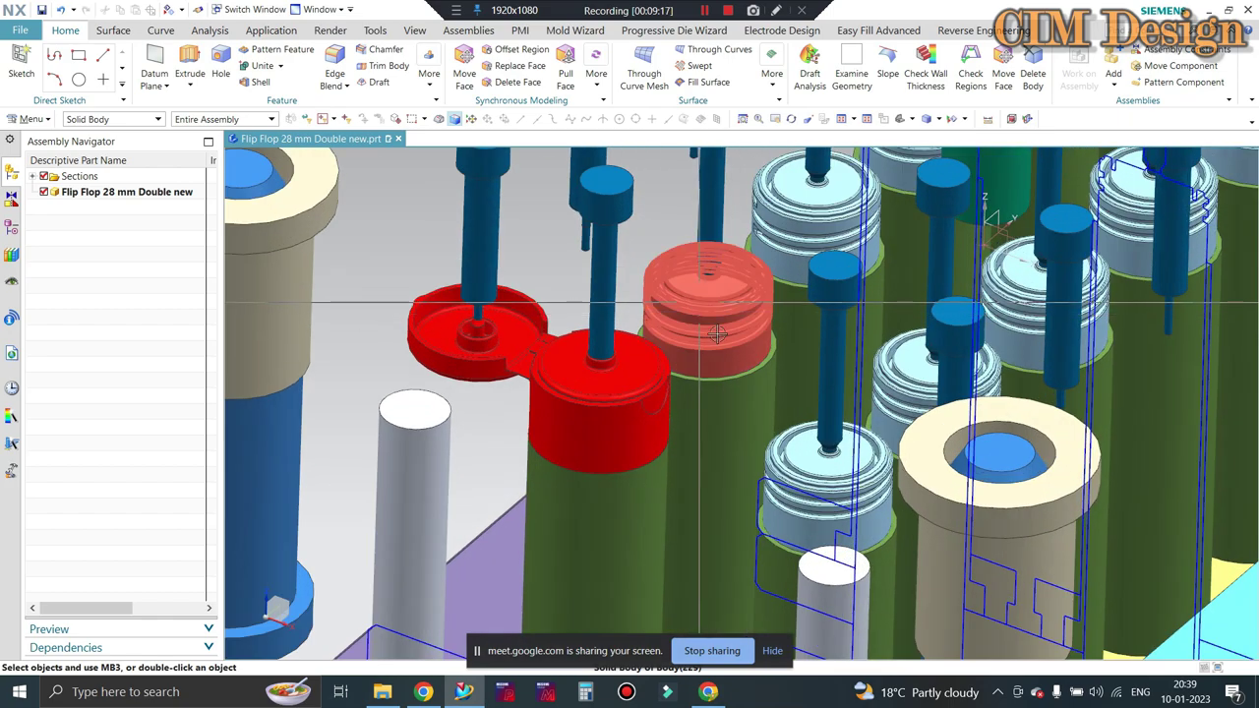
{"action": "scroll", "coordinate": [629, 384], "scroll_direction": "down", "scroll_amount": 2}
{"action": "scroll", "coordinate": [620, 387], "scroll_direction": "down", "scroll_amount": 2}
{"action": "scroll", "coordinate": [620, 383], "scroll_direction": "up", "scroll_amount": 1}
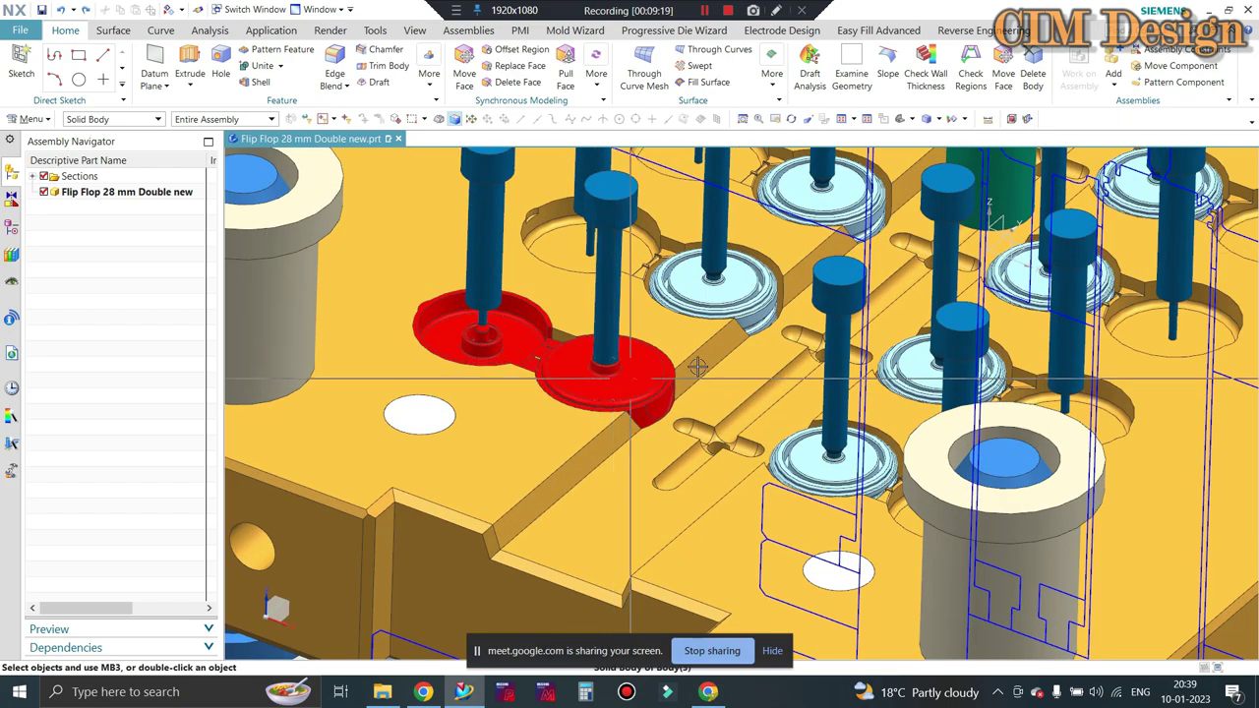
{"action": "scroll", "coordinate": [621, 369], "scroll_direction": "down", "scroll_amount": 3}
{"action": "scroll", "coordinate": [625, 349], "scroll_direction": "down", "scroll_amount": 1}
{"action": "scroll", "coordinate": [619, 354], "scroll_direction": "up", "scroll_amount": 1}
{"action": "scroll", "coordinate": [437, 462], "scroll_direction": "up", "scroll_amount": 4}
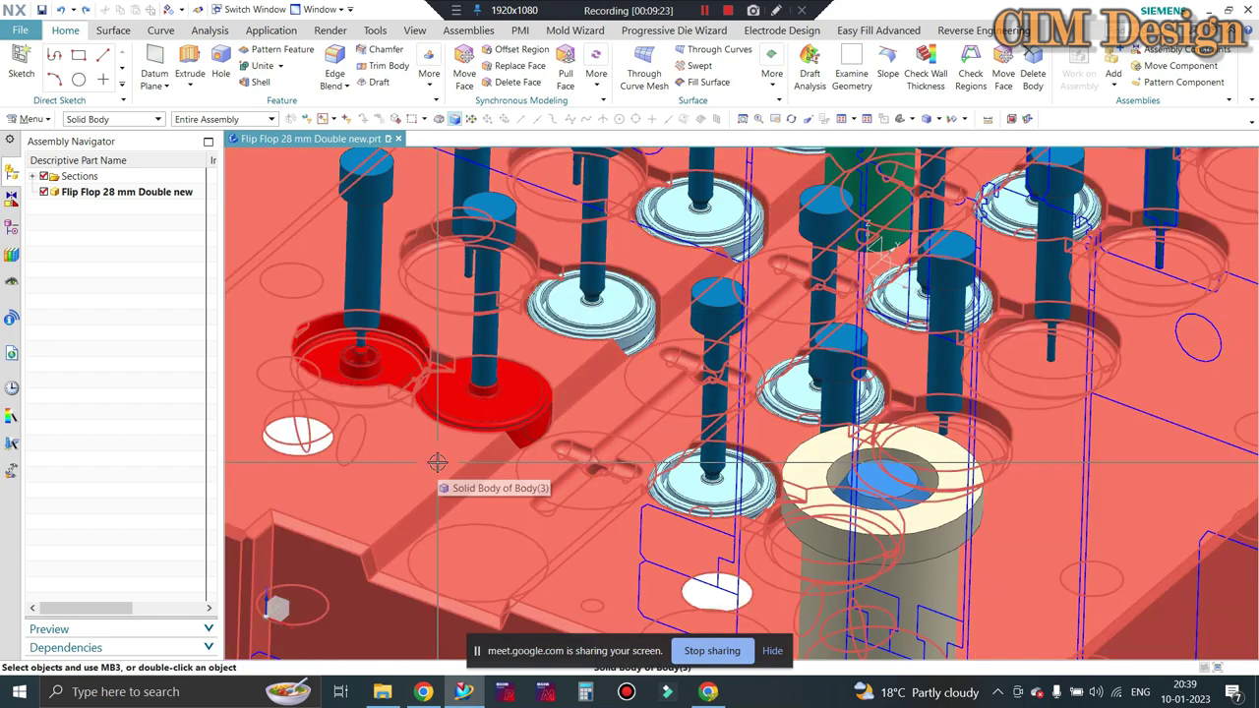
{"action": "left_click", "coordinate": [438, 462]}
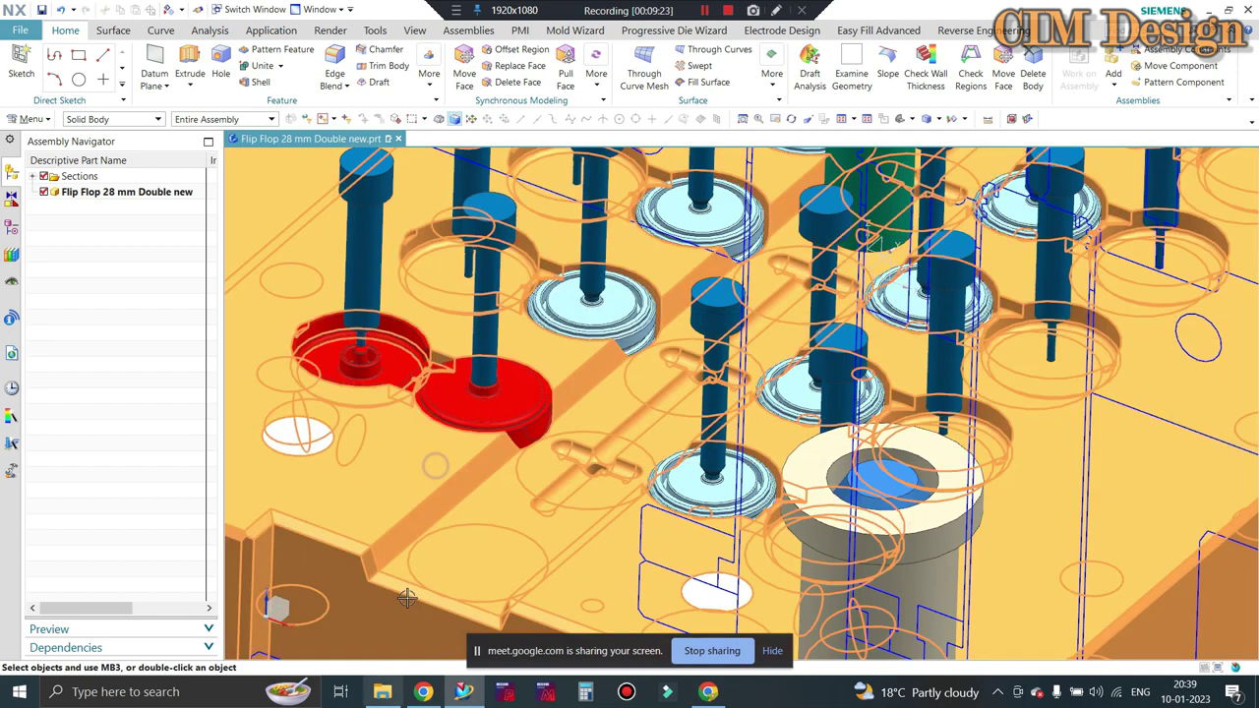
{"action": "key", "text": "ctrl+b"}
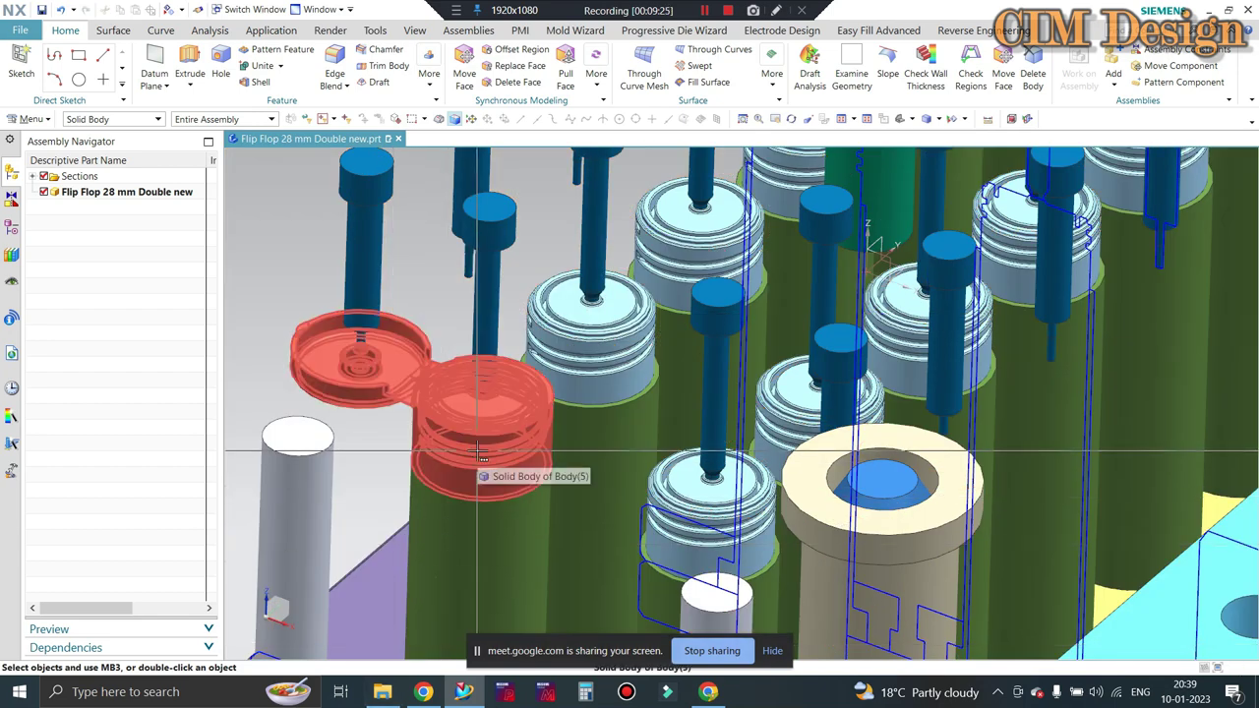
{"action": "scroll", "coordinate": [482, 454], "scroll_direction": "up", "scroll_amount": 1}
{"action": "scroll", "coordinate": [481, 454], "scroll_direction": "up", "scroll_amount": 1}
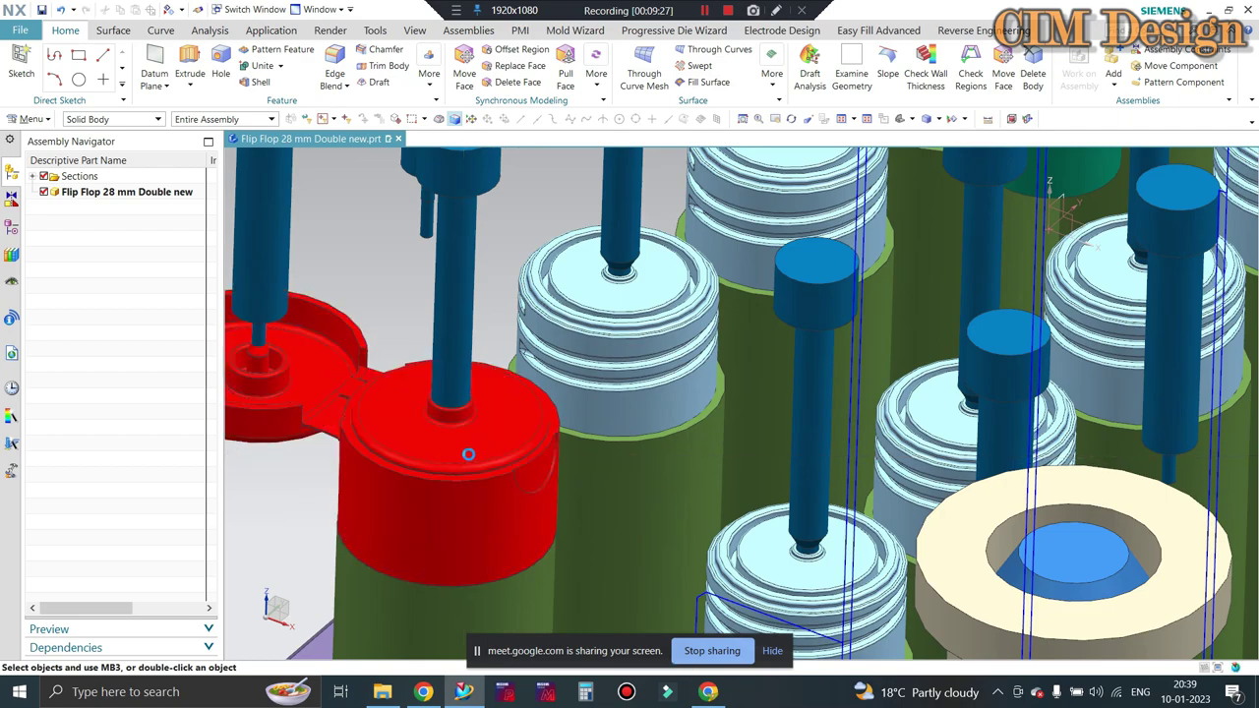
{"action": "key", "text": "ctrl+z"}
{"action": "scroll", "coordinate": [480, 419], "scroll_direction": "down", "scroll_amount": 1}
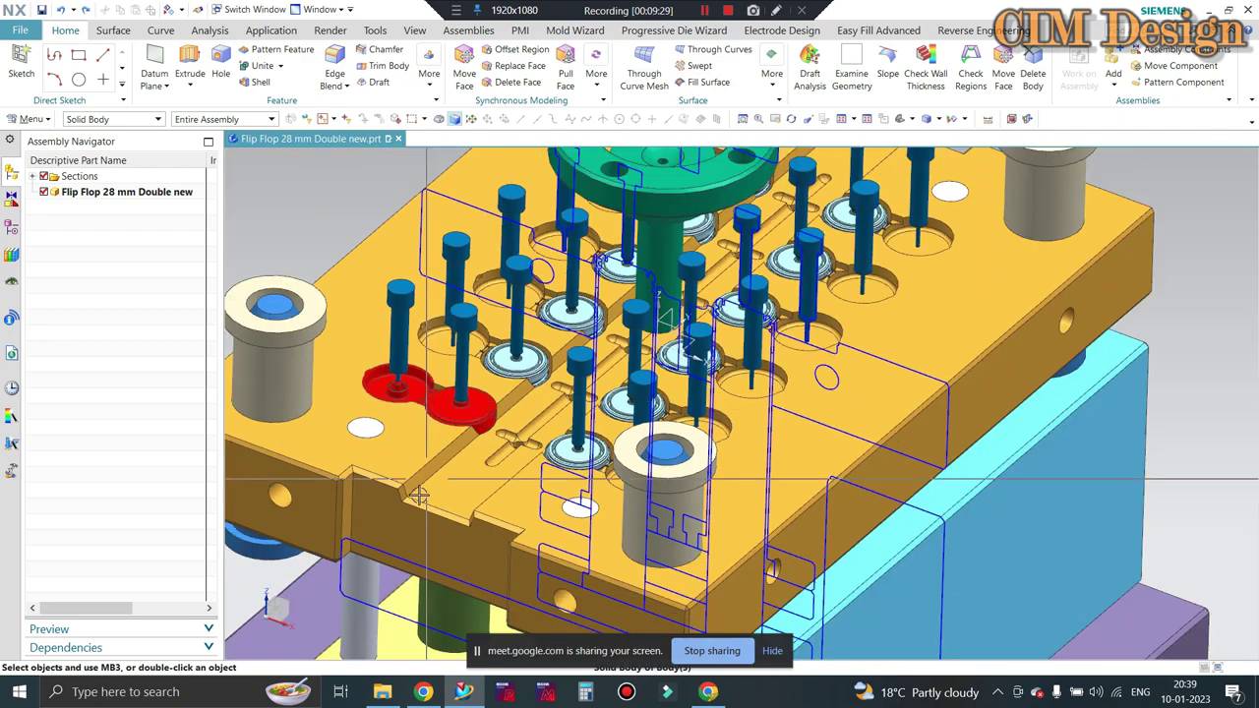
{"action": "scroll", "coordinate": [444, 394], "scroll_direction": "down", "scroll_amount": 2}
{"action": "scroll", "coordinate": [437, 405], "scroll_direction": "up", "scroll_amount": 1}
{"action": "scroll", "coordinate": [429, 421], "scroll_direction": "up", "scroll_amount": 1}
{"action": "scroll", "coordinate": [438, 437], "scroll_direction": "up", "scroll_amount": 1}
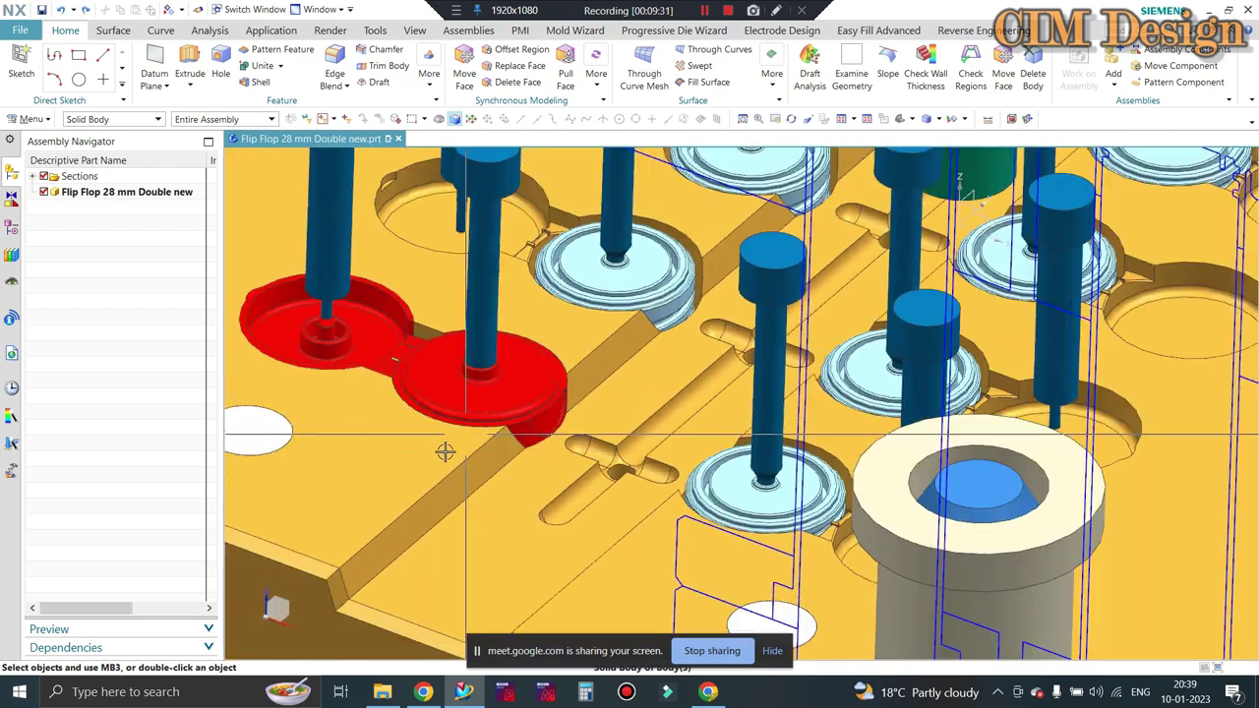
{"action": "scroll", "coordinate": [448, 441], "scroll_direction": "up", "scroll_amount": 1}
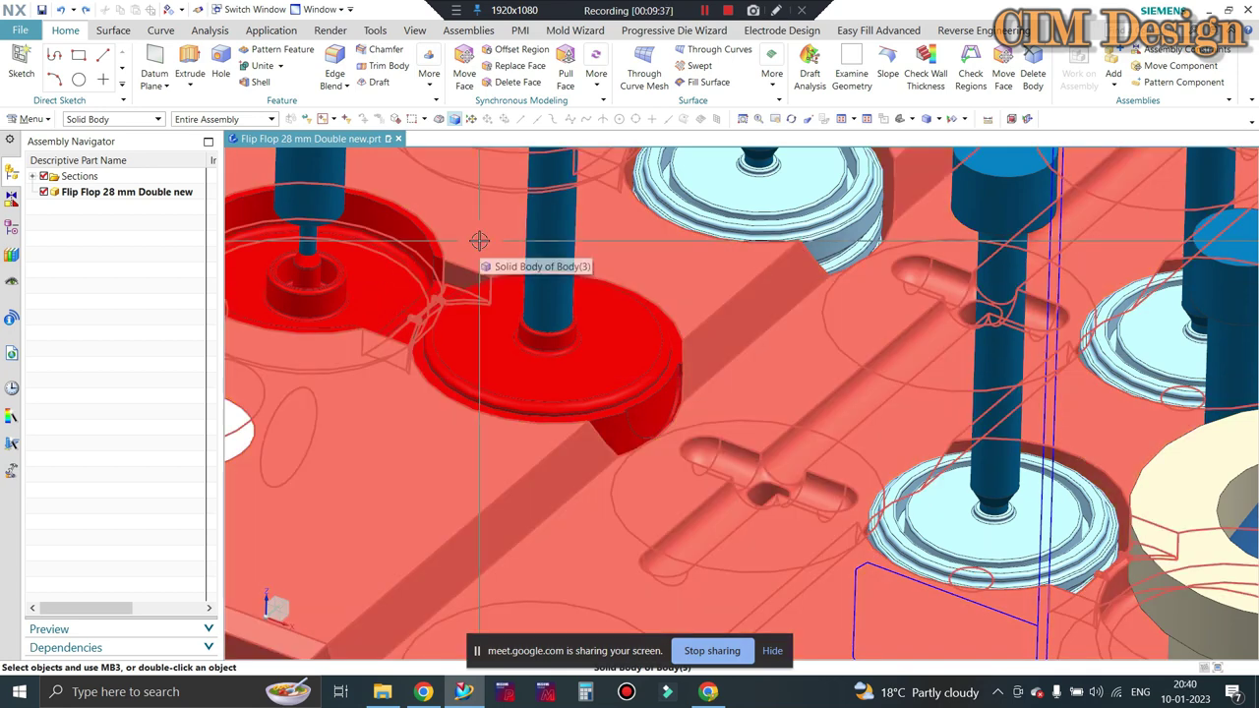
{"action": "scroll", "coordinate": [482, 255], "scroll_direction": "down", "scroll_amount": 2}
{"action": "scroll", "coordinate": [496, 295], "scroll_direction": "down", "scroll_amount": 1}
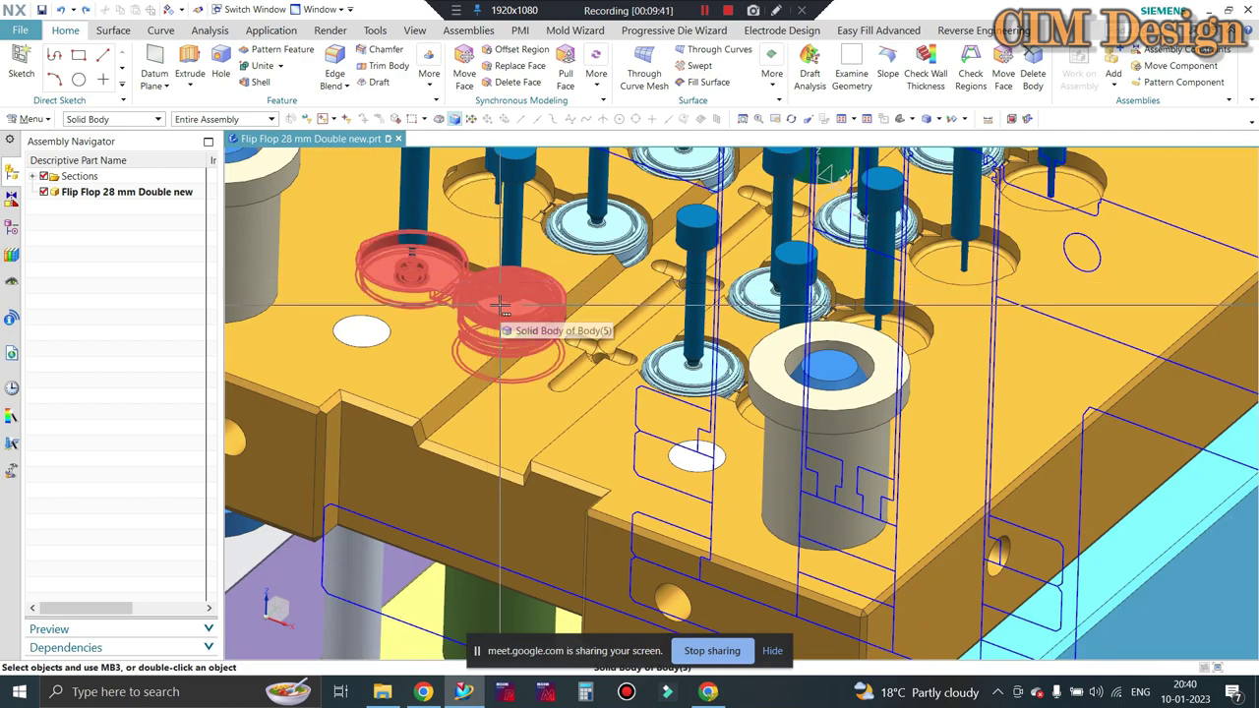
{"action": "scroll", "coordinate": [499, 307], "scroll_direction": "down", "scroll_amount": 1}
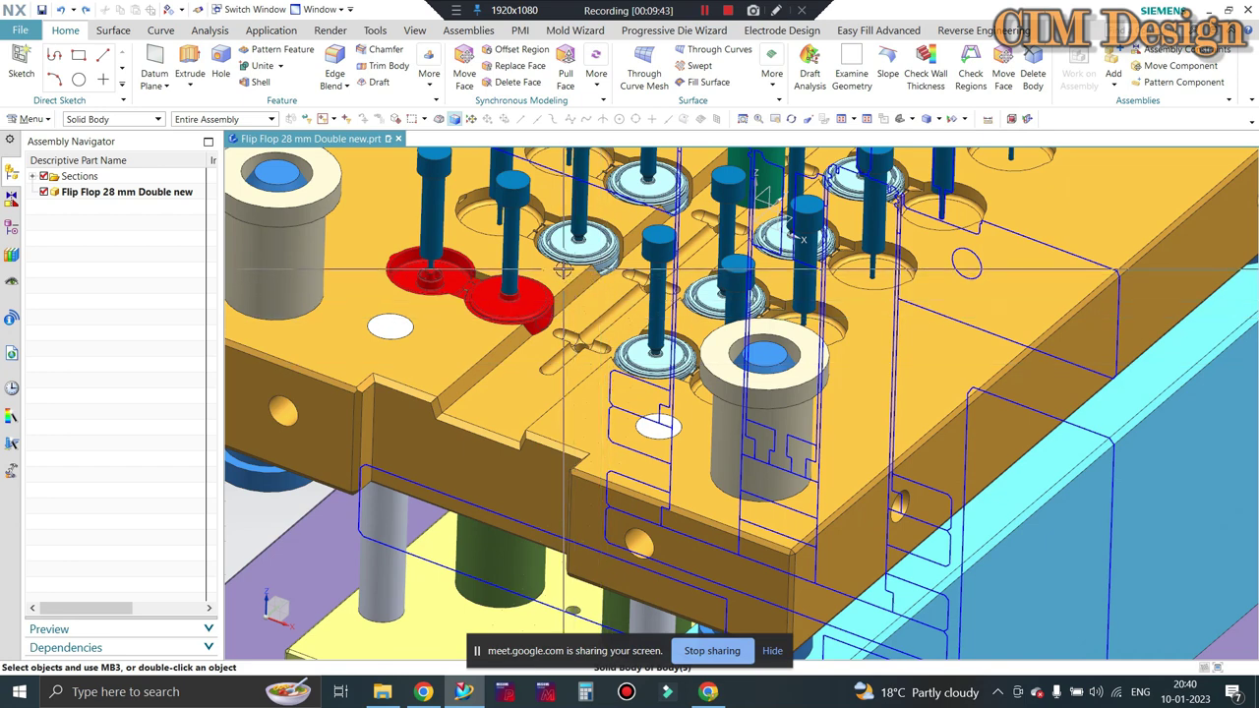
{"action": "scroll", "coordinate": [563, 268], "scroll_direction": "up", "scroll_amount": 1}
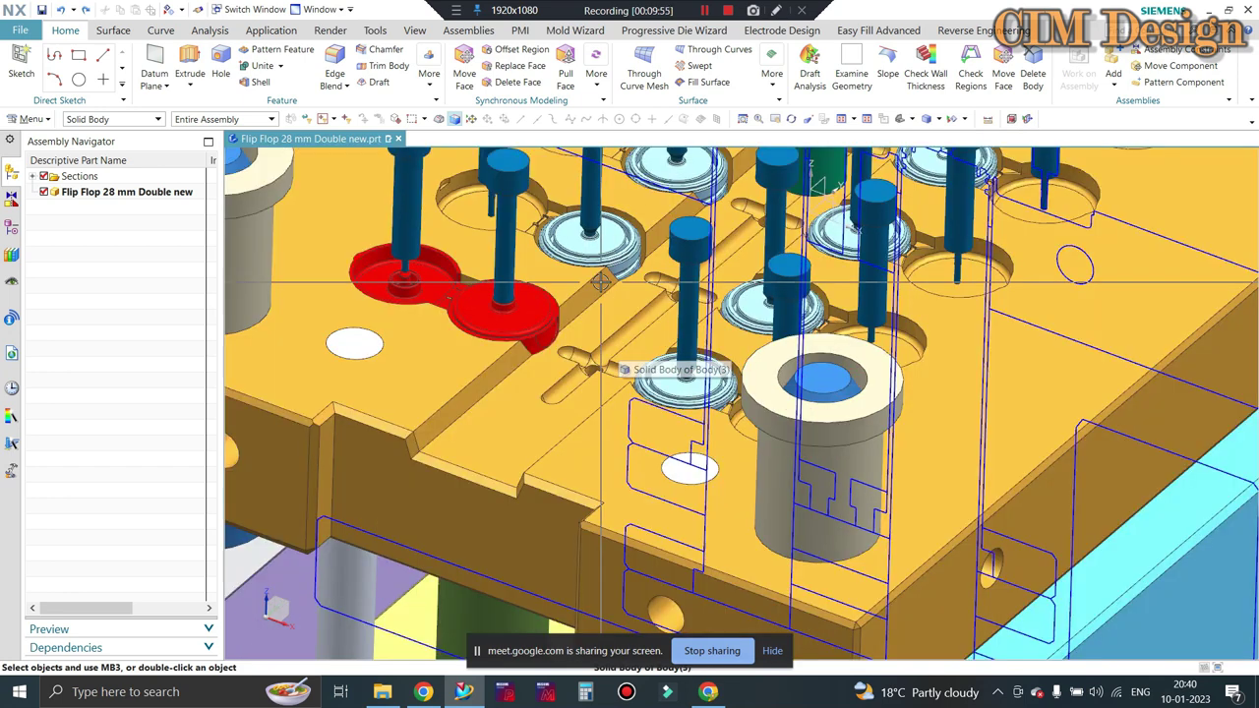
{"action": "scroll", "coordinate": [594, 287], "scroll_direction": "down", "scroll_amount": 2}
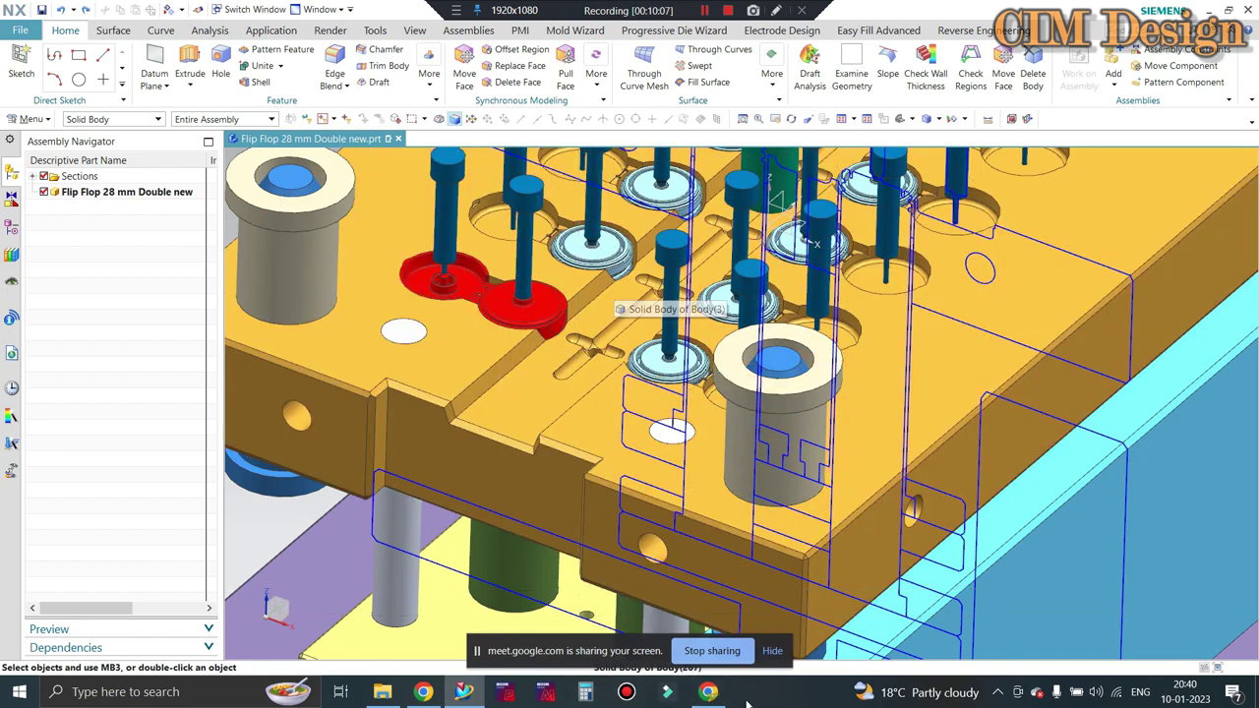
{"action": "left_click", "coordinate": [709, 693]}
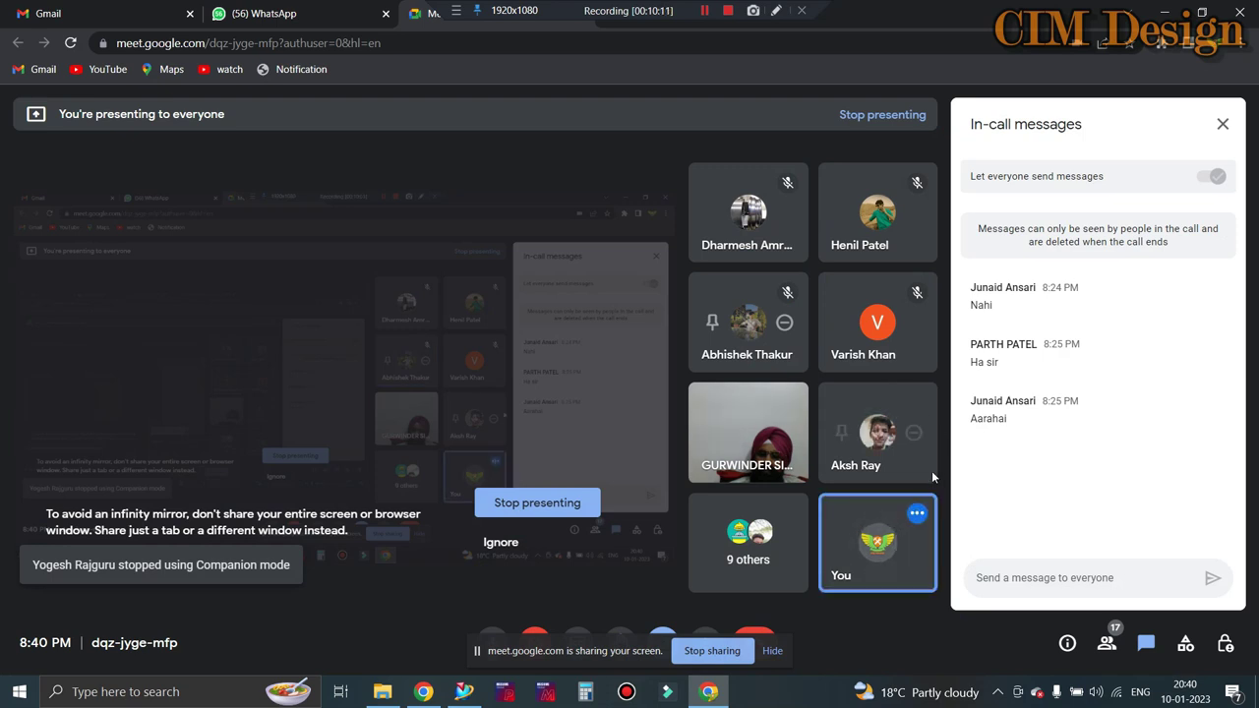
{"action": "mouse_move", "coordinate": [877, 542]}
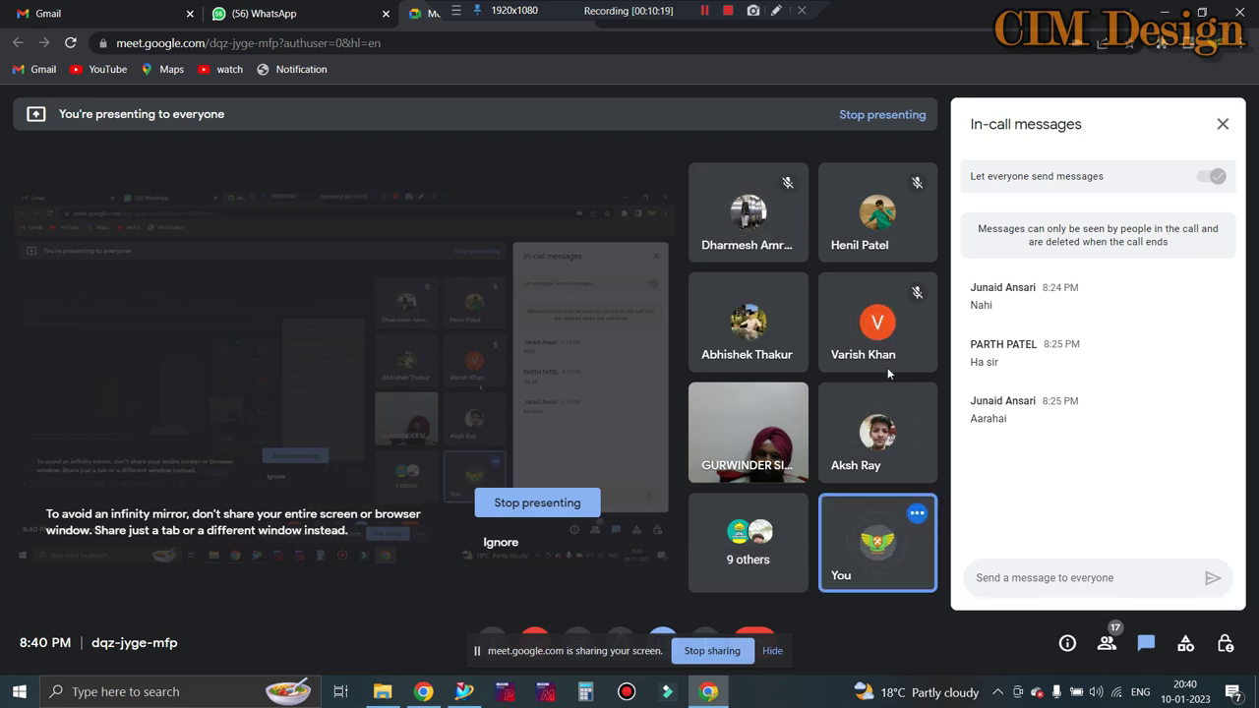
{"action": "left_click", "coordinate": [1165, 13]}
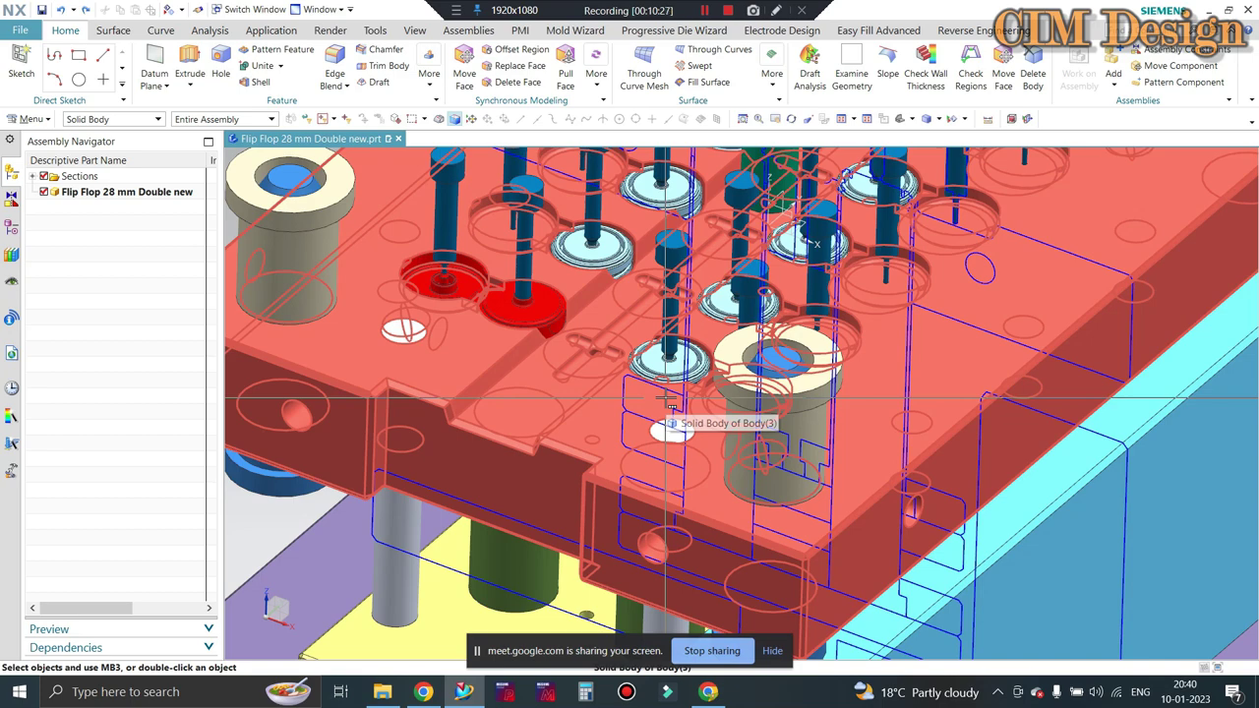
{"action": "middle_click_drag", "start_coordinate": [670, 403], "coordinate": [630, 366]}
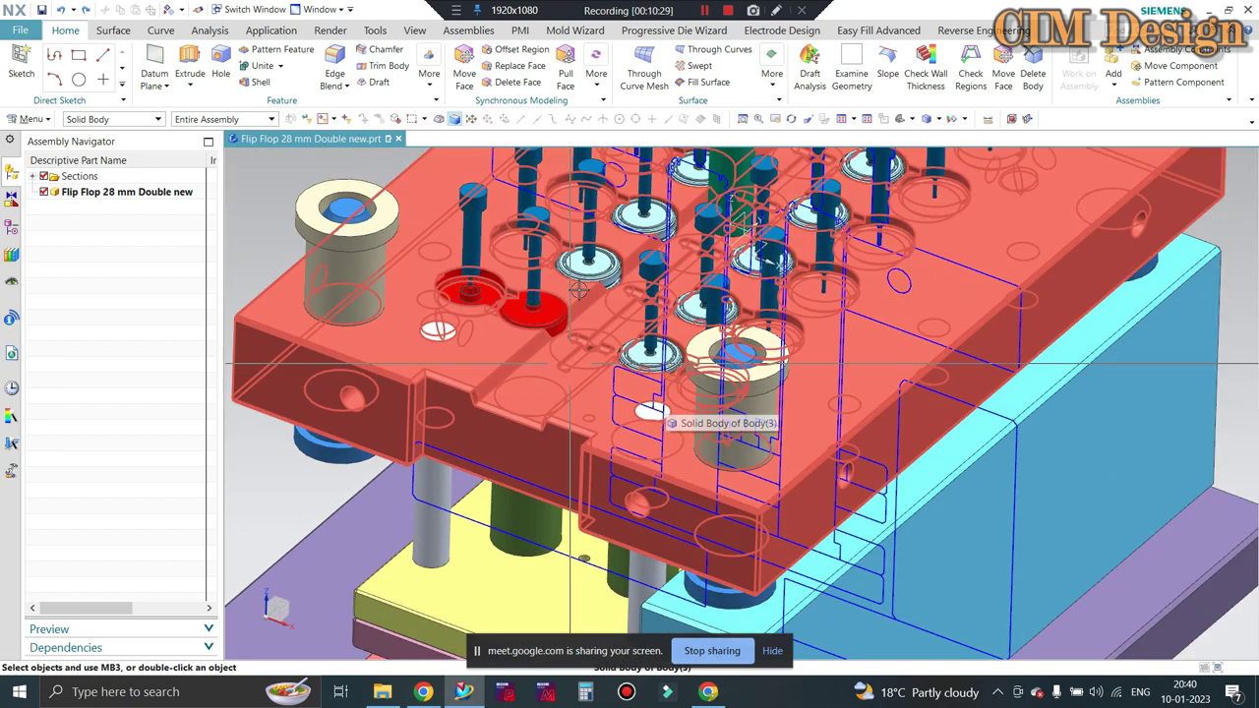
{"action": "scroll", "coordinate": [629, 366], "scroll_direction": "down", "scroll_amount": 4}
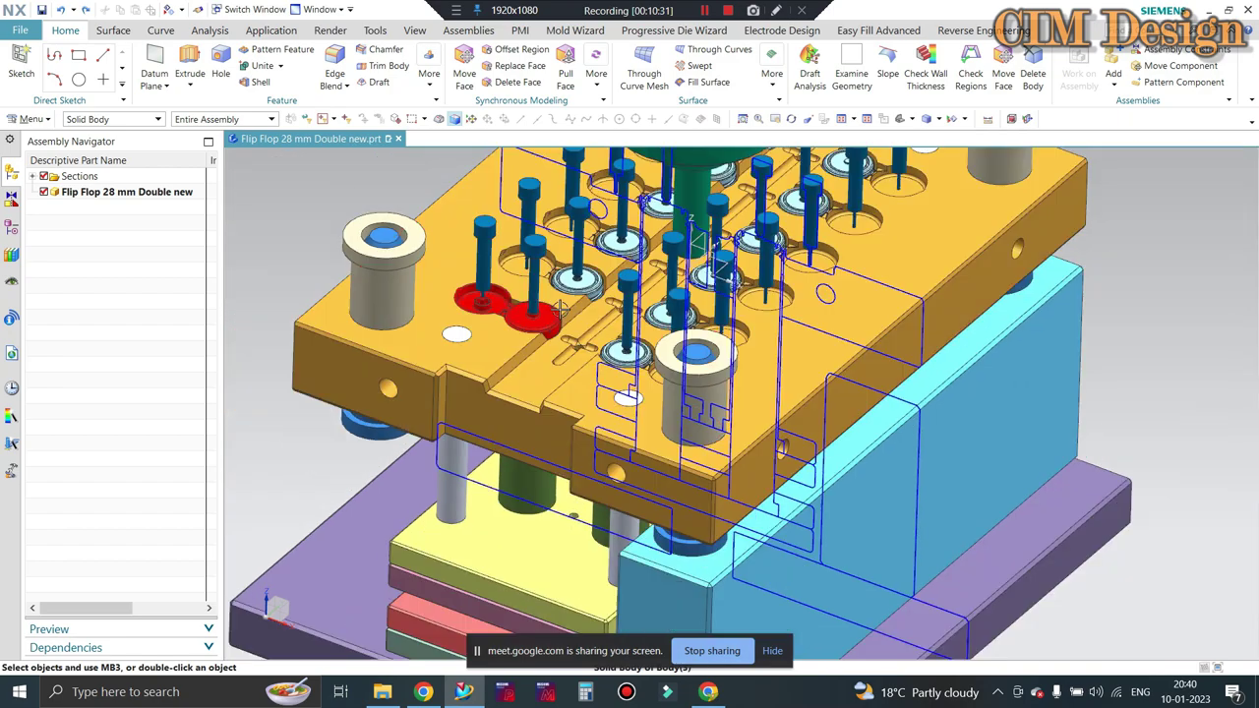
{"action": "mouse_move", "coordinate": [629, 366]}
{"action": "middle_mouse_down"}
{"action": "mouse_move", "coordinate": [576, 330]}
{"action": "mouse_move", "coordinate": [400, 459]}
{"action": "middle_mouse_up"}
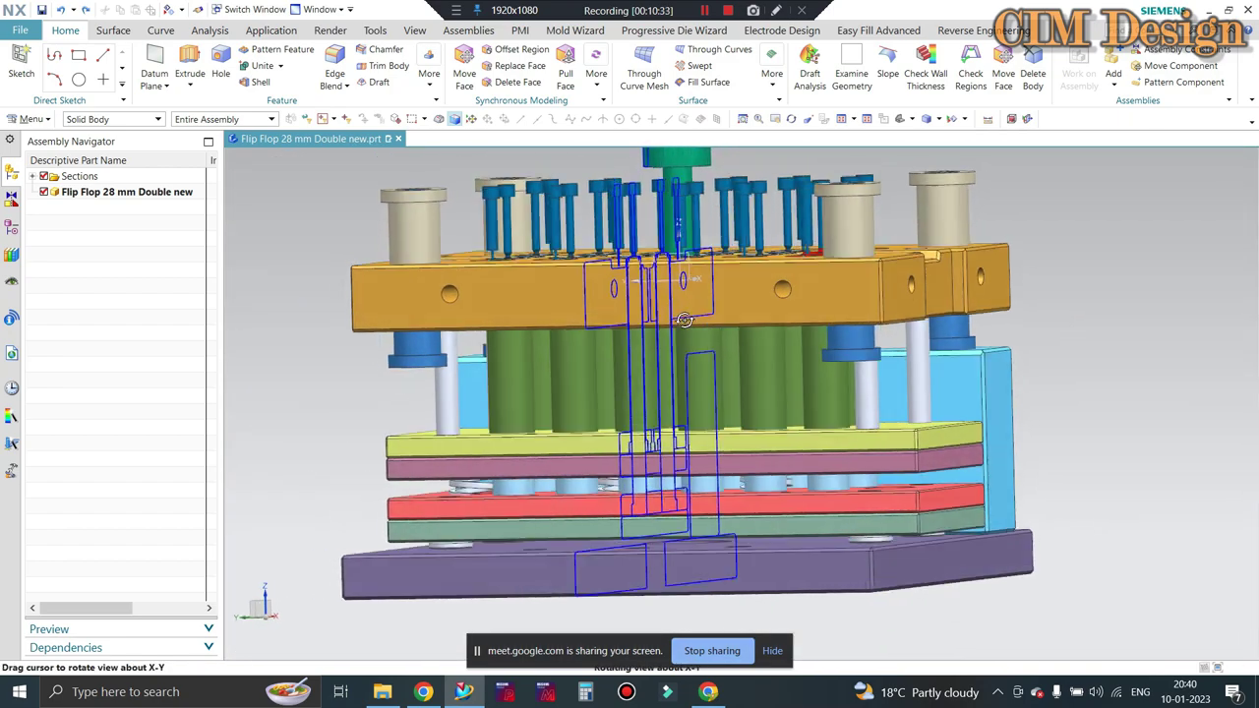
{"action": "scroll", "coordinate": [400, 460], "scroll_direction": "up", "scroll_amount": 3}
{"action": "scroll", "coordinate": [400, 459], "scroll_direction": "down", "scroll_amount": 3}
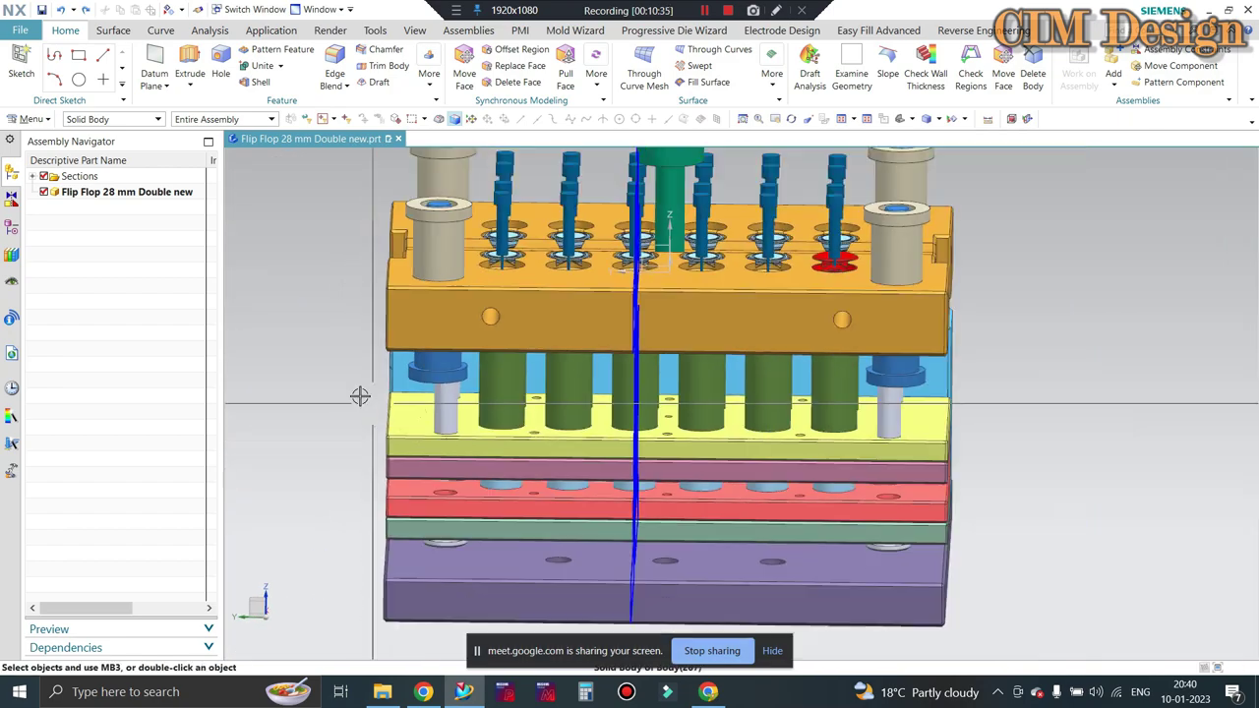
{"action": "scroll", "coordinate": [396, 426], "scroll_direction": "up", "scroll_amount": 5}
{"action": "scroll", "coordinate": [383, 433], "scroll_direction": "down", "scroll_amount": 3}
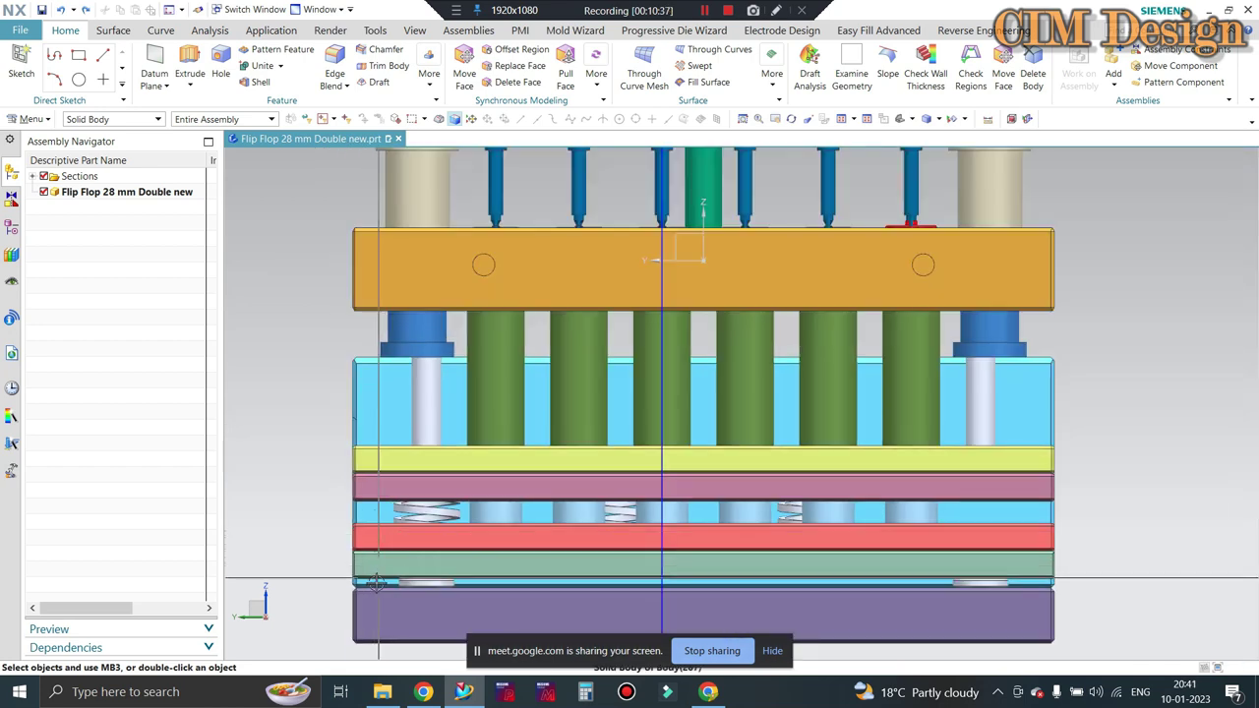
{"action": "scroll", "coordinate": [372, 560], "scroll_direction": "up", "scroll_amount": 3}
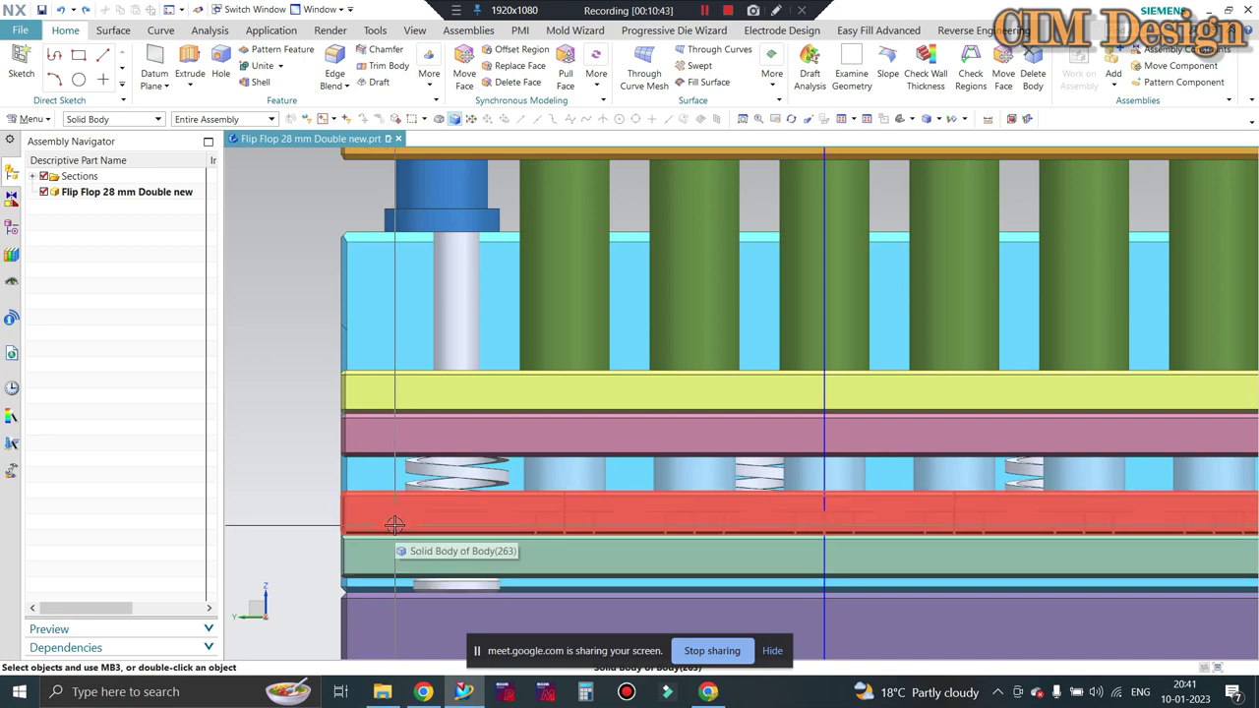
{"action": "scroll", "coordinate": [439, 460], "scroll_direction": "down", "scroll_amount": 2}
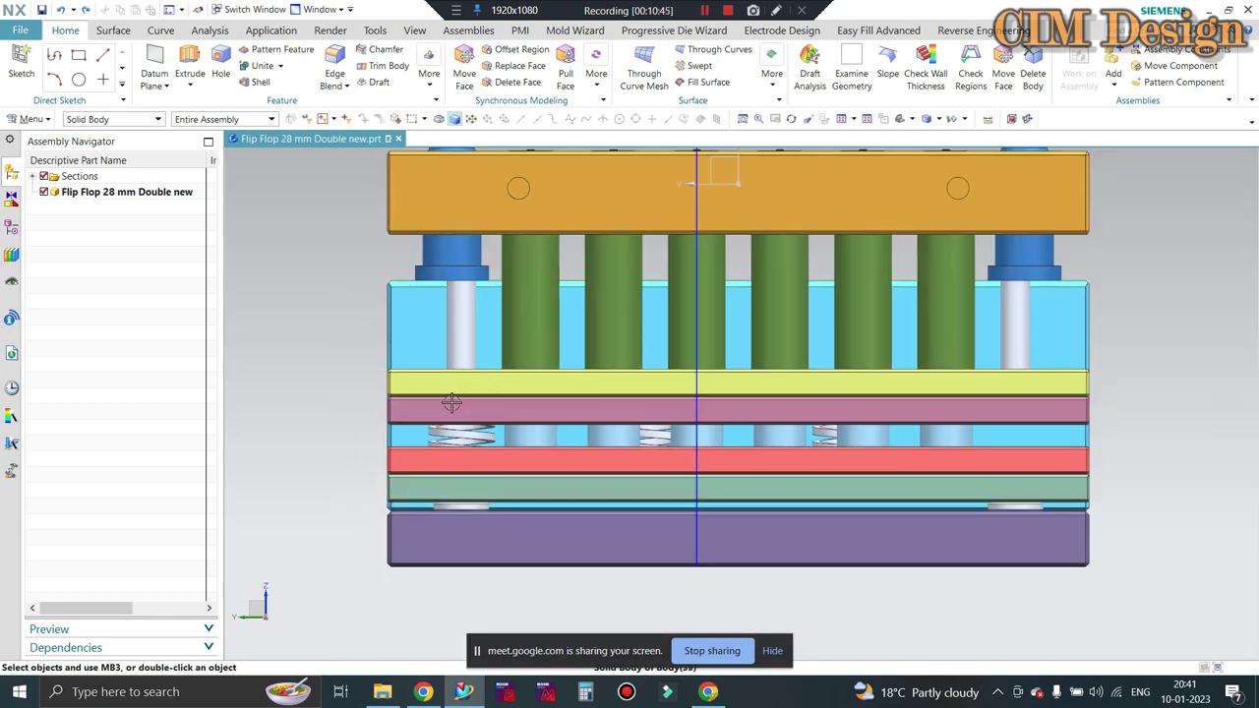
{"action": "middle_click_drag", "start_coordinate": [440, 460], "coordinate": [545, 429]}
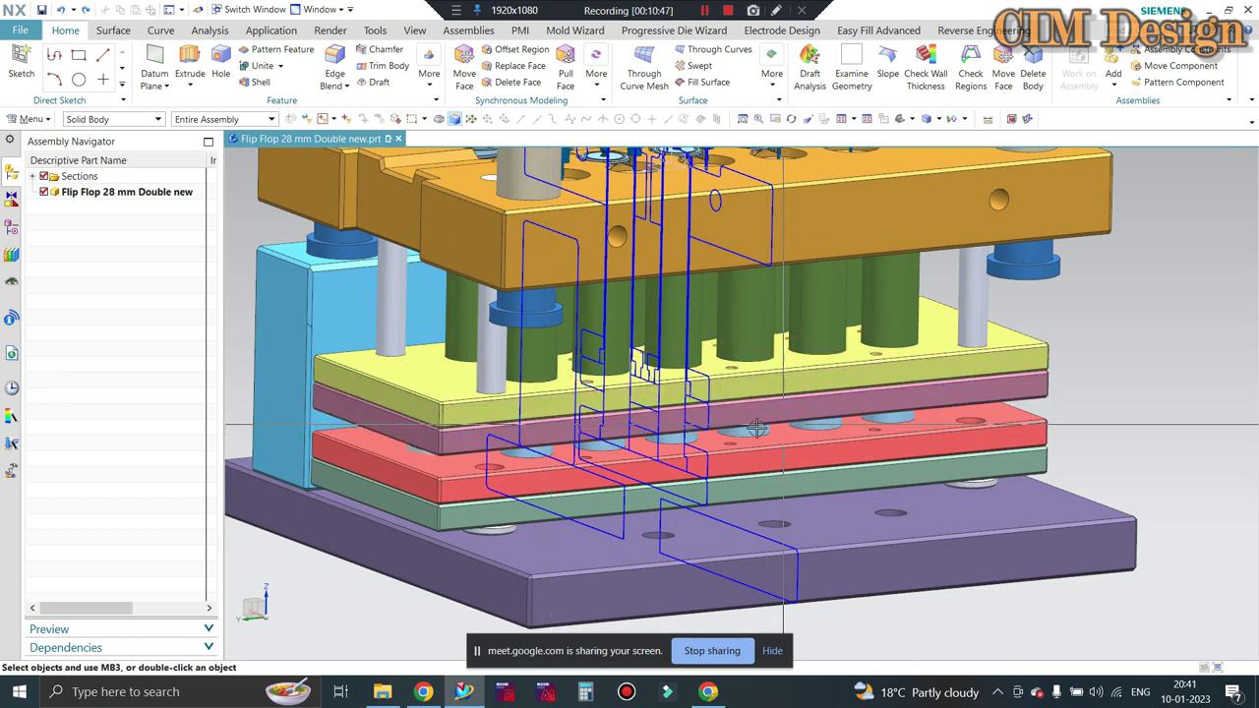
{"action": "key", "text": "ctrl+alt+f"}
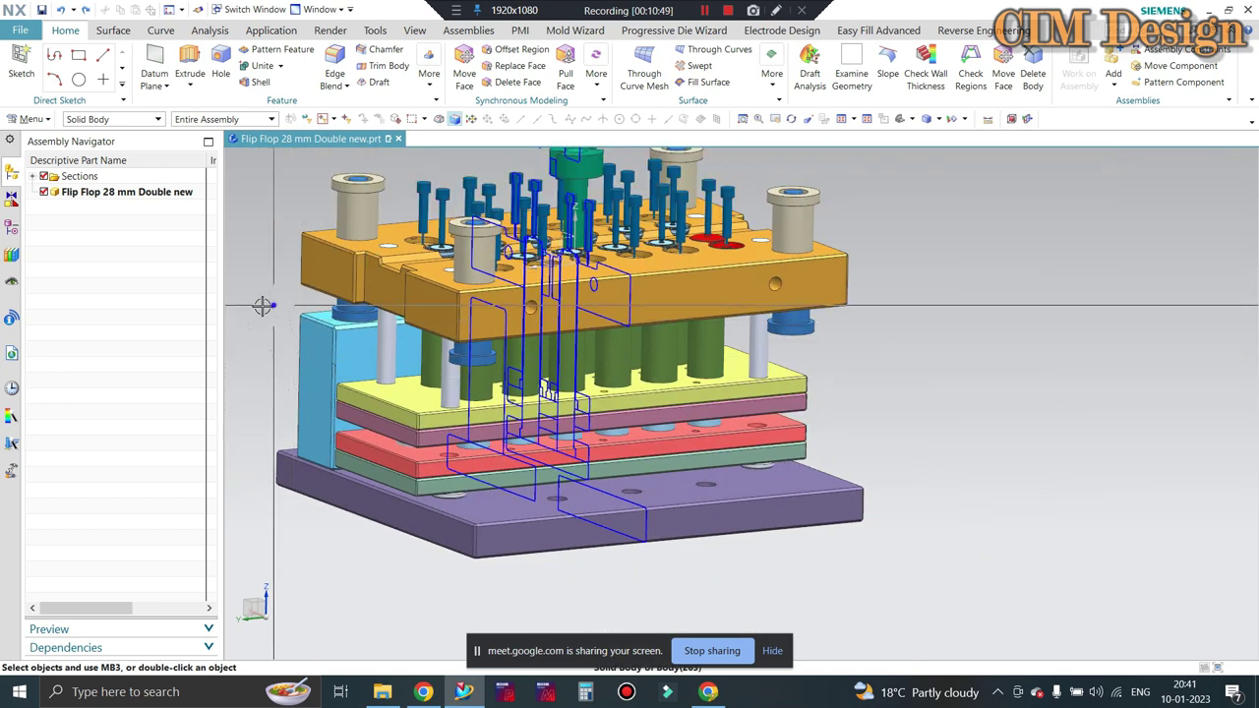
{"action": "scroll", "coordinate": [379, 449], "scroll_direction": "up", "scroll_amount": 3}
{"action": "scroll", "coordinate": [361, 400], "scroll_direction": "up", "scroll_amount": 2}
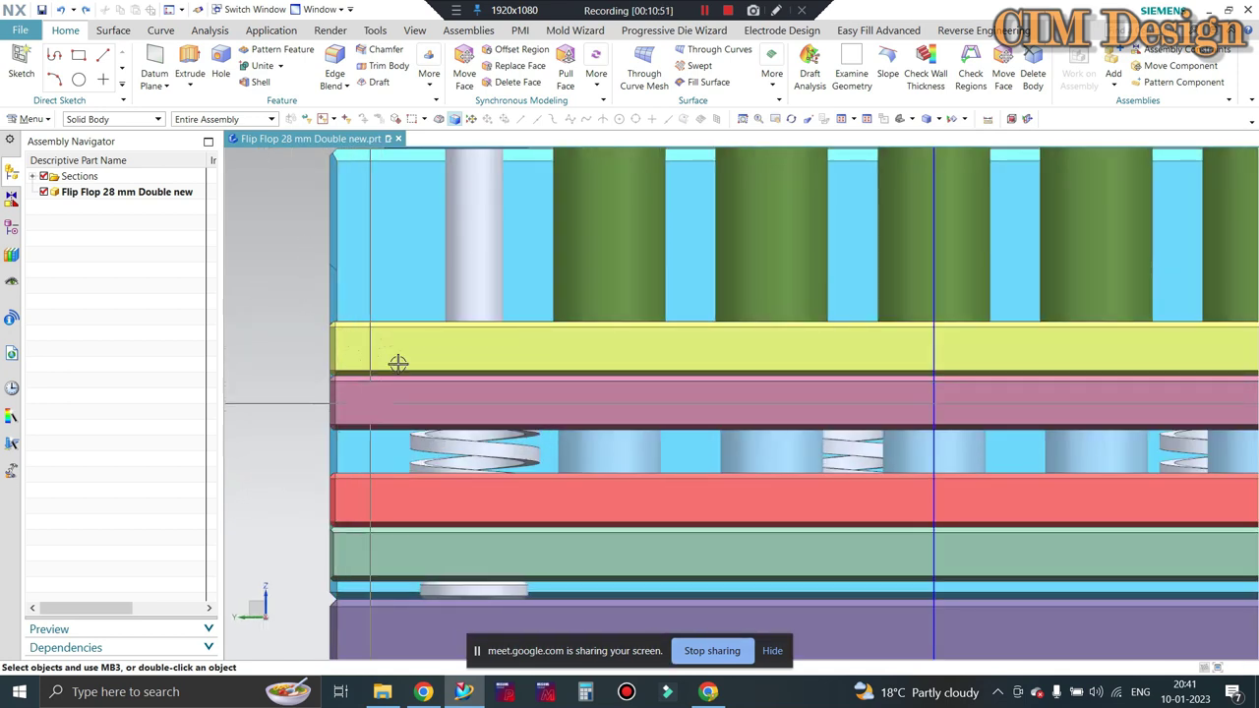
{"action": "scroll", "coordinate": [356, 442], "scroll_direction": "down", "scroll_amount": 1}
{"action": "scroll", "coordinate": [371, 469], "scroll_direction": "down", "scroll_amount": 1}
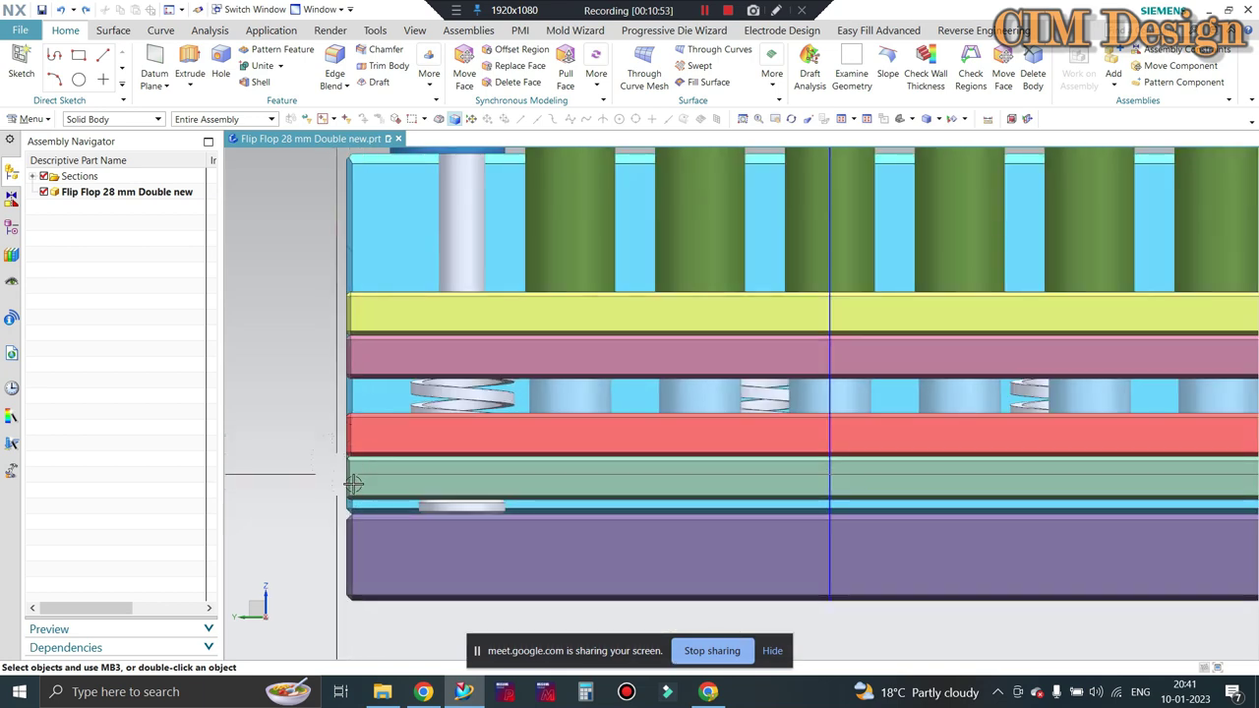
{"action": "scroll", "coordinate": [364, 477], "scroll_direction": "down", "scroll_amount": 3}
{"action": "middle_click_drag", "start_coordinate": [364, 481], "coordinate": [317, 505]}
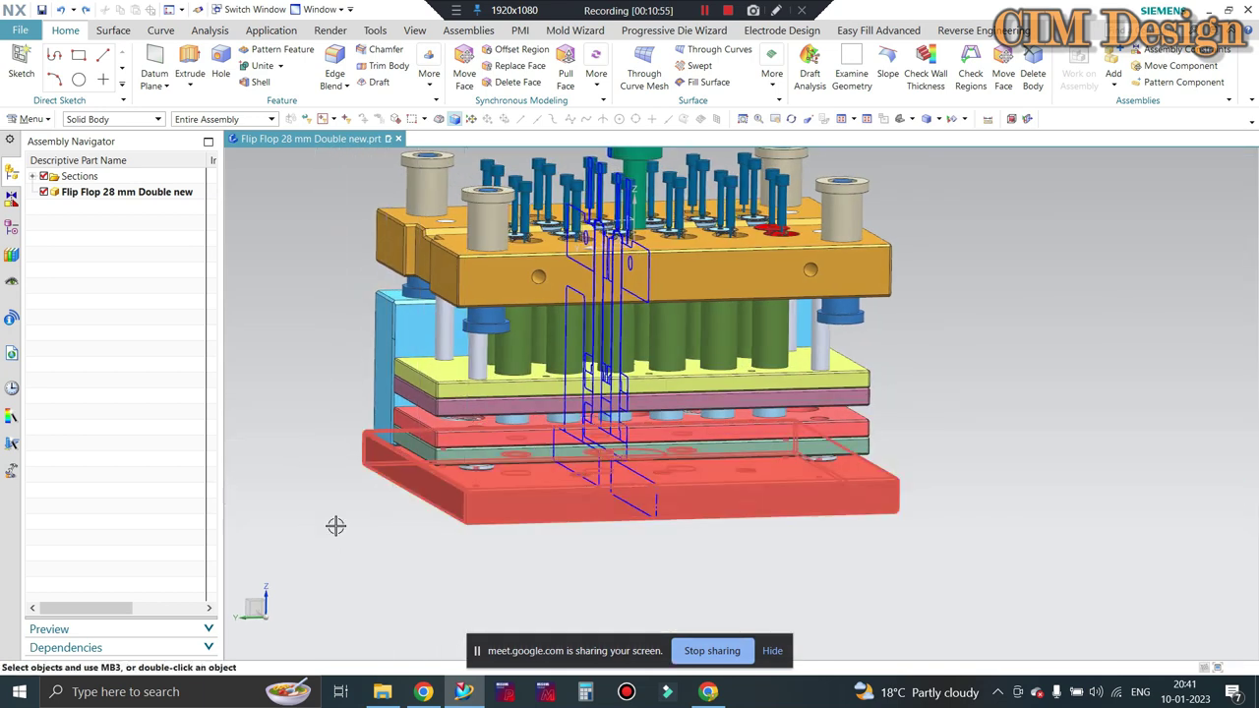
{"action": "scroll", "coordinate": [433, 393], "scroll_direction": "up", "scroll_amount": 2}
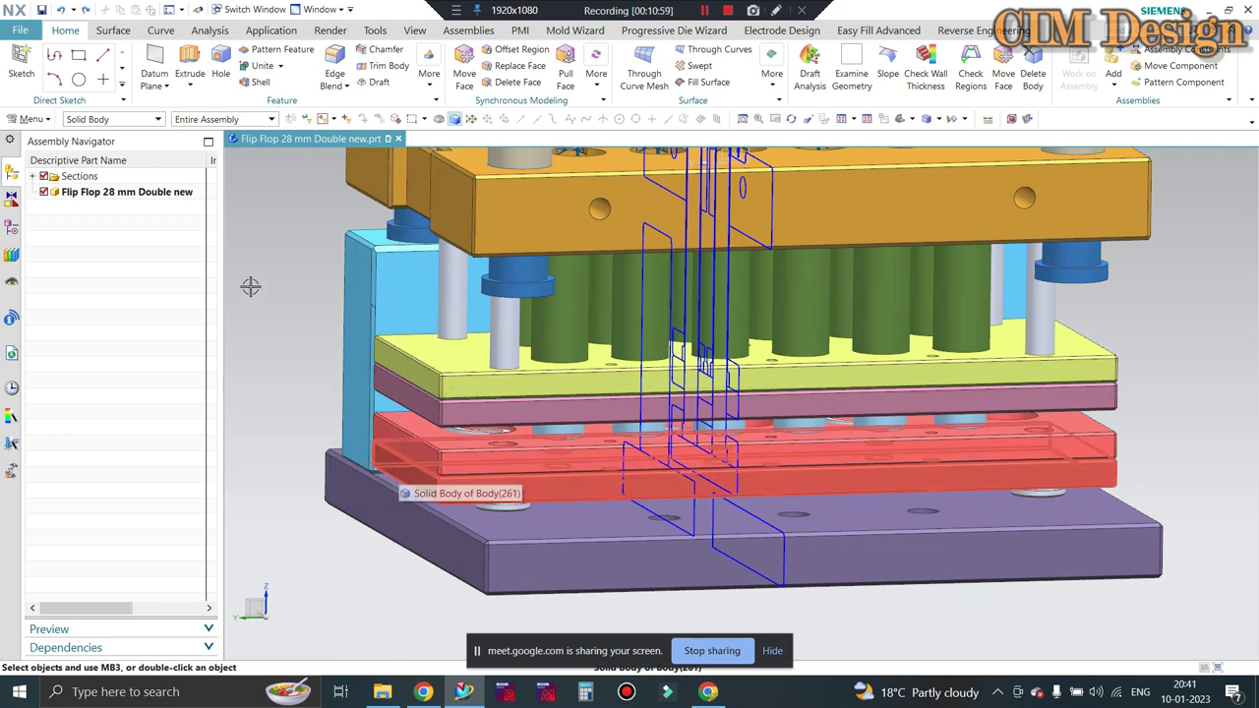
{"action": "key", "text": "ctrl+alt+f"}
{"action": "scroll", "coordinate": [609, 355], "scroll_direction": "down", "scroll_amount": 2}
{"action": "scroll", "coordinate": [609, 355], "scroll_direction": "up", "scroll_amount": 2}
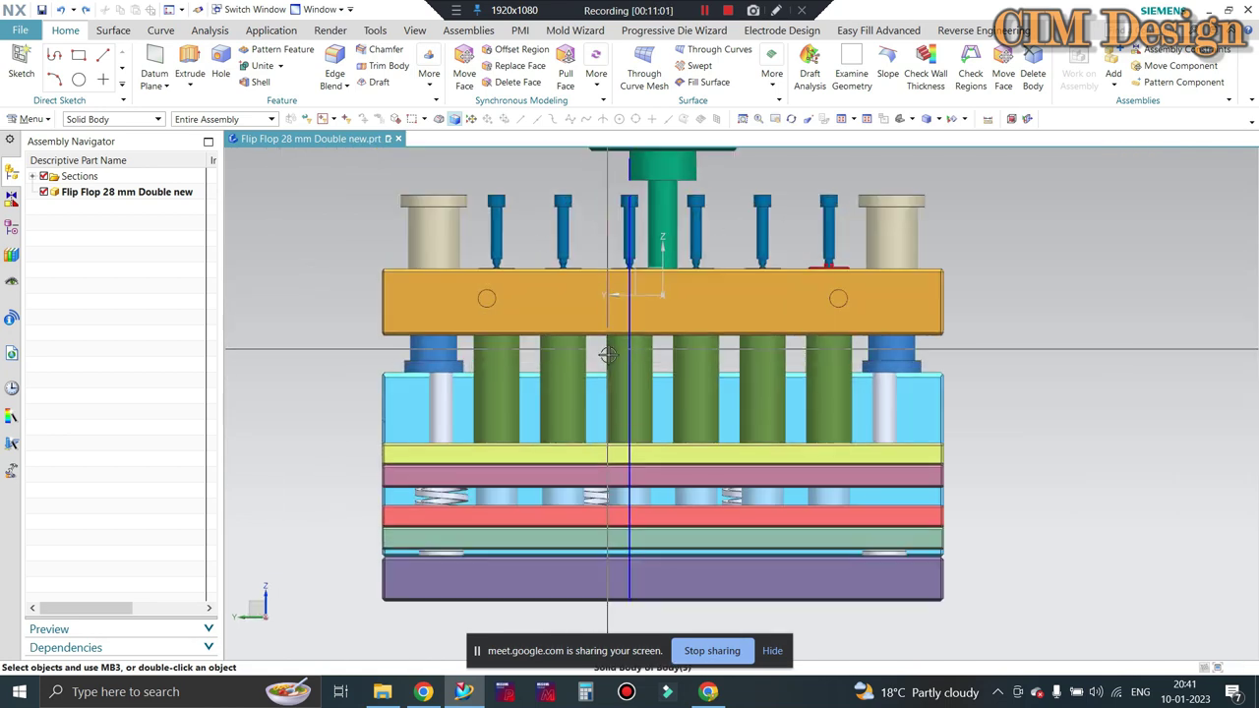
{"action": "mouse_move", "coordinate": [994, 384]}
{"action": "middle_mouse_down"}
{"action": "mouse_move", "coordinate": [831, 328]}
{"action": "mouse_move", "coordinate": [702, 352]}
{"action": "middle_mouse_up"}
{"action": "scroll", "coordinate": [914, 364], "scroll_direction": "up", "scroll_amount": 3}
{"action": "scroll", "coordinate": [702, 353], "scroll_direction": "up", "scroll_amount": 4}
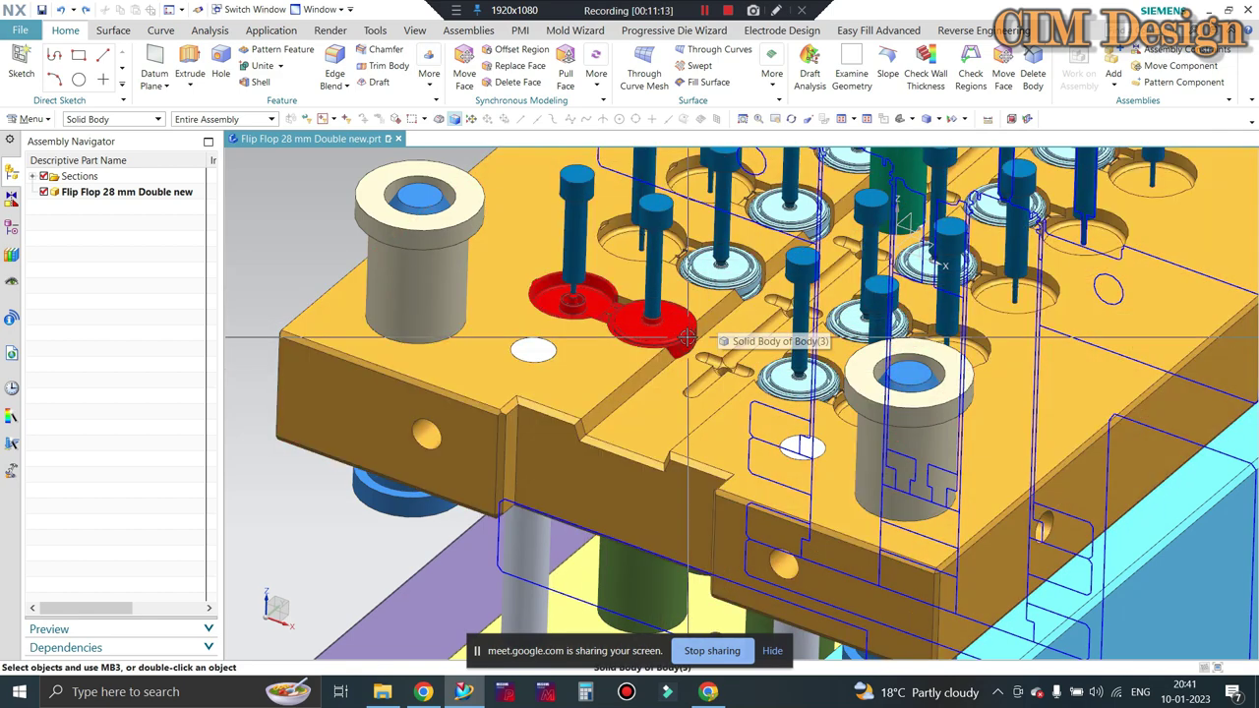
{"action": "middle_click_drag", "start_coordinate": [721, 319], "coordinate": [641, 318]}
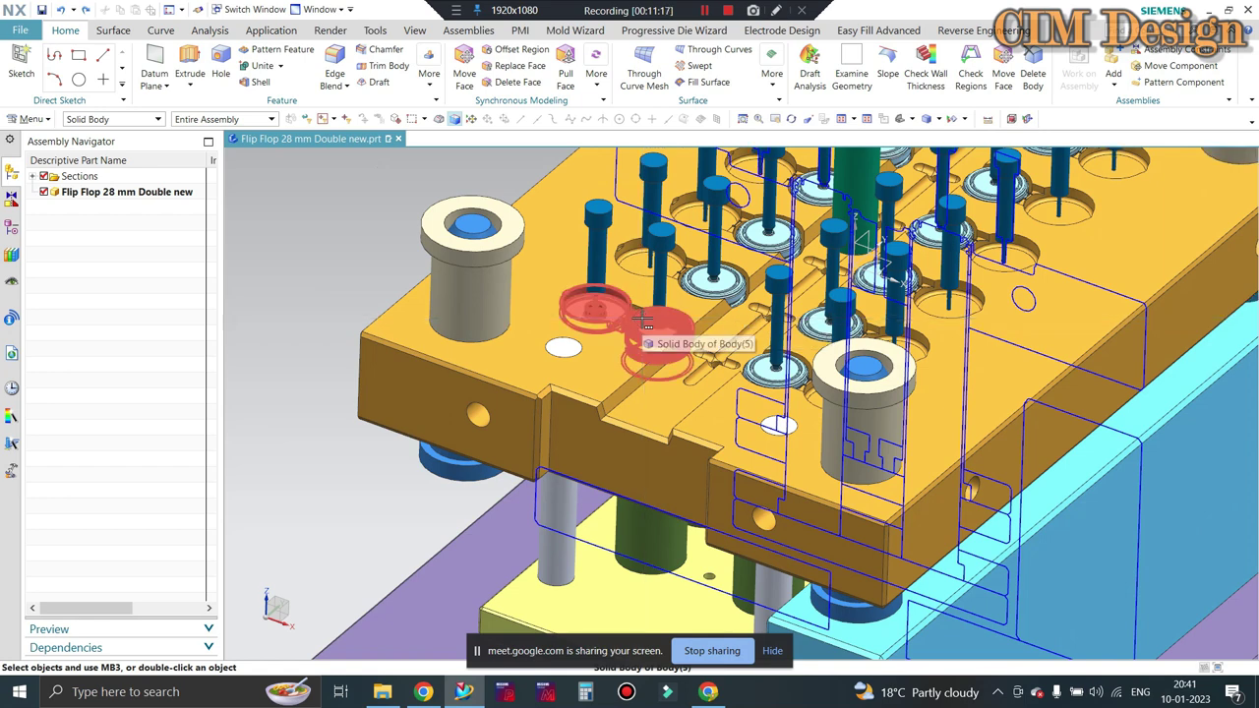
{"action": "scroll", "coordinate": [678, 332], "scroll_direction": "up", "scroll_amount": 3}
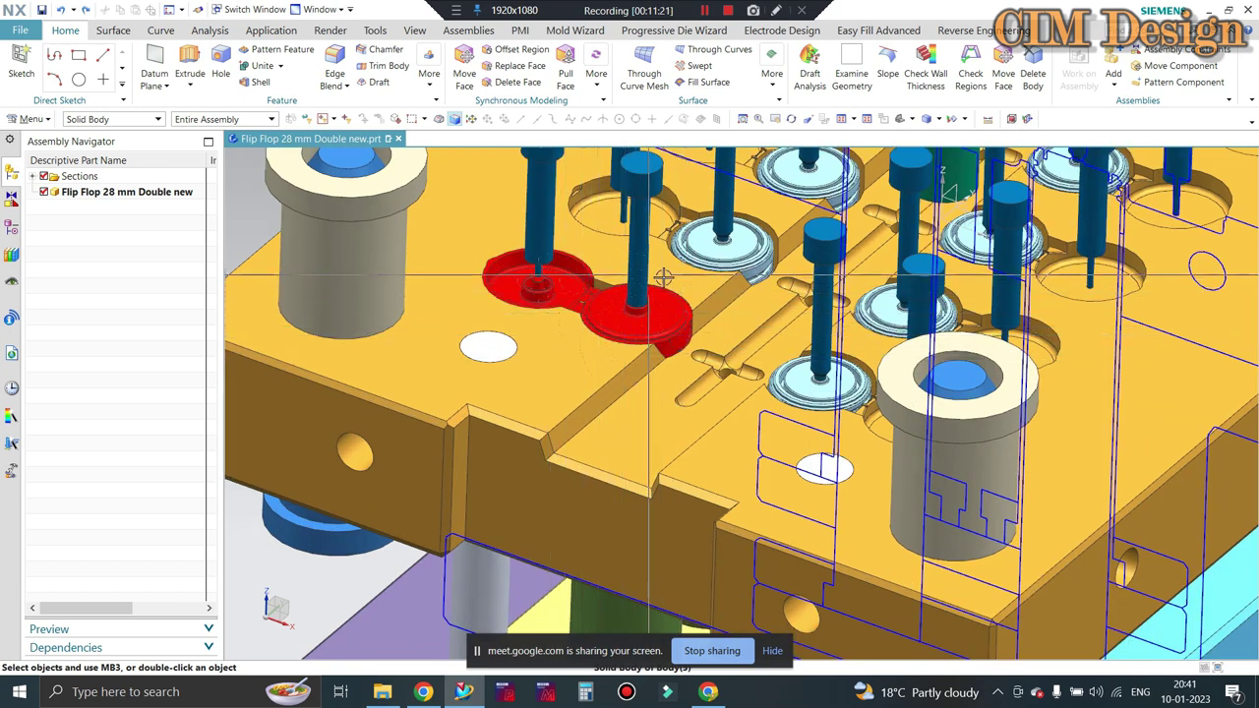
{"action": "left_click", "coordinate": [677, 317]}
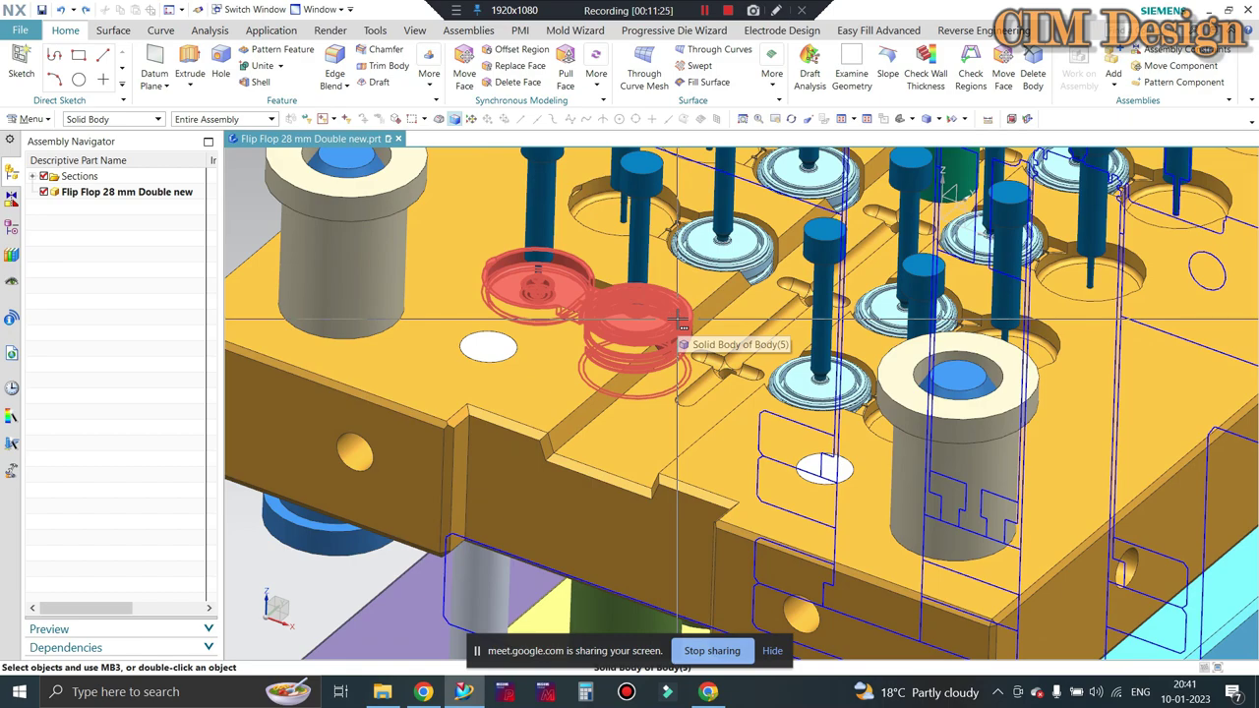
{"action": "scroll", "coordinate": [677, 317], "scroll_direction": "down", "scroll_amount": 3}
{"action": "scroll", "coordinate": [678, 317], "scroll_direction": "down", "scroll_amount": 2}
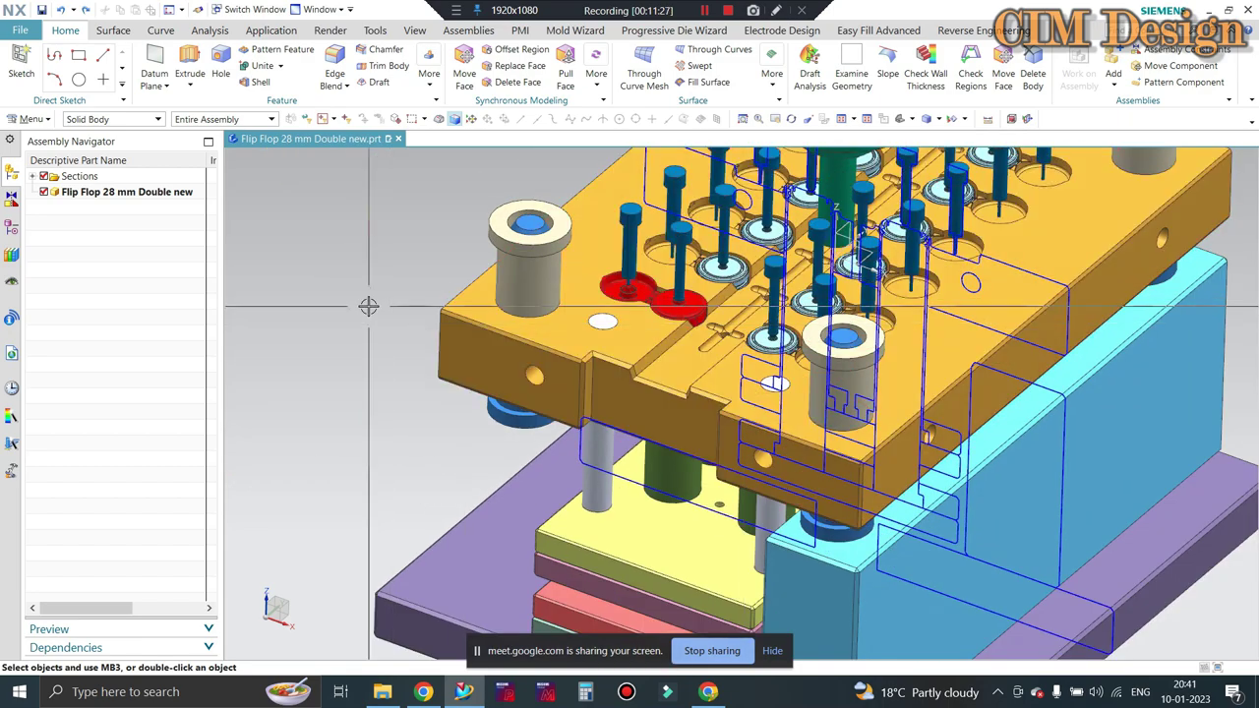
{"action": "mouse_move", "coordinate": [368, 305]}
{"action": "middle_mouse_down"}
{"action": "mouse_move", "coordinate": [593, 392]}
{"action": "mouse_move", "coordinate": [478, 416]}
{"action": "middle_mouse_up"}
{"action": "scroll", "coordinate": [730, 386], "scroll_direction": "up", "scroll_amount": 5}
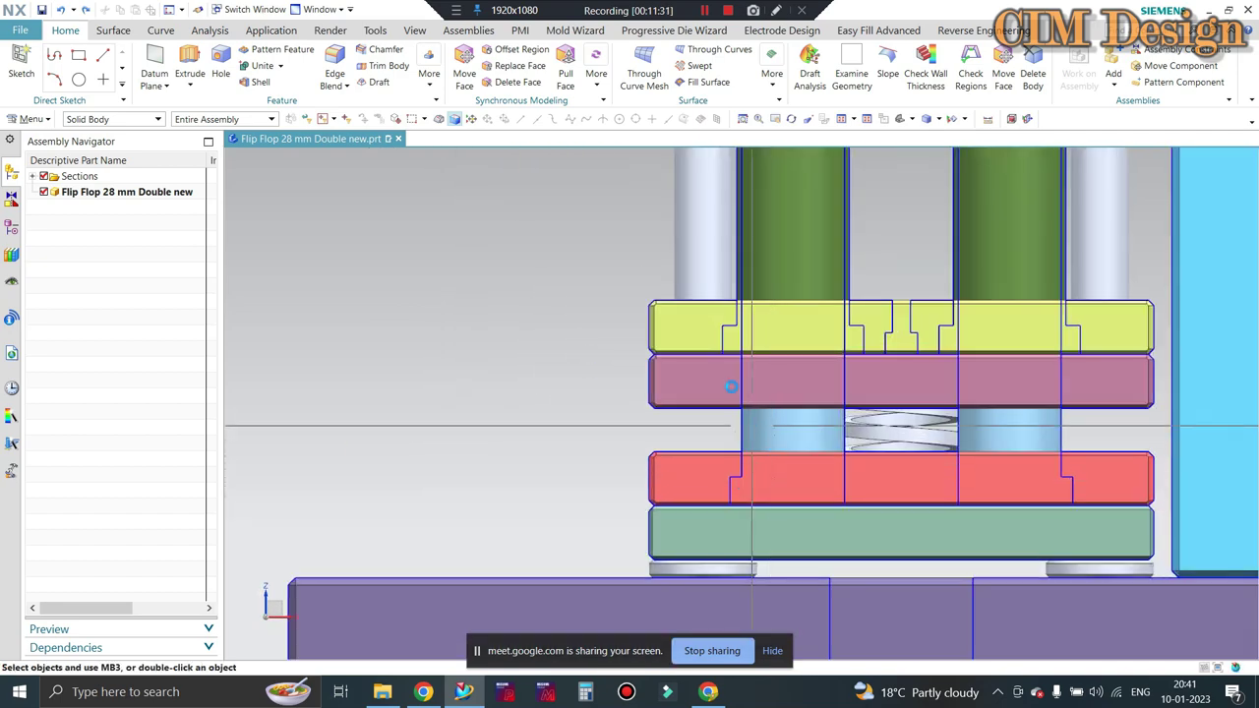
{"action": "scroll", "coordinate": [731, 387], "scroll_direction": "down", "scroll_amount": 3}
Open the View Section settings for Section 1 and zoom in on the 22.5171 offset cut
{"action": "key", "text": "ctrl+h"}
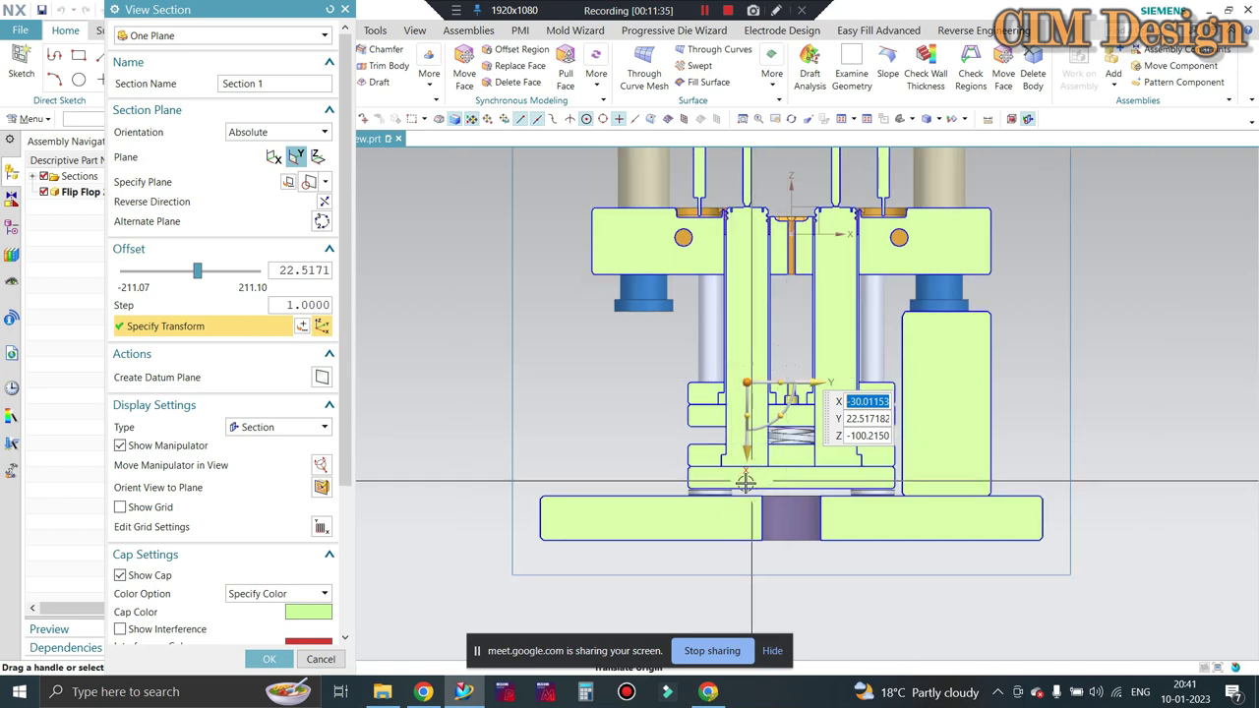
{"action": "scroll", "coordinate": [746, 482], "scroll_direction": "up", "scroll_amount": 3}
{"action": "scroll", "coordinate": [713, 387], "scroll_direction": "up", "scroll_amount": 1}
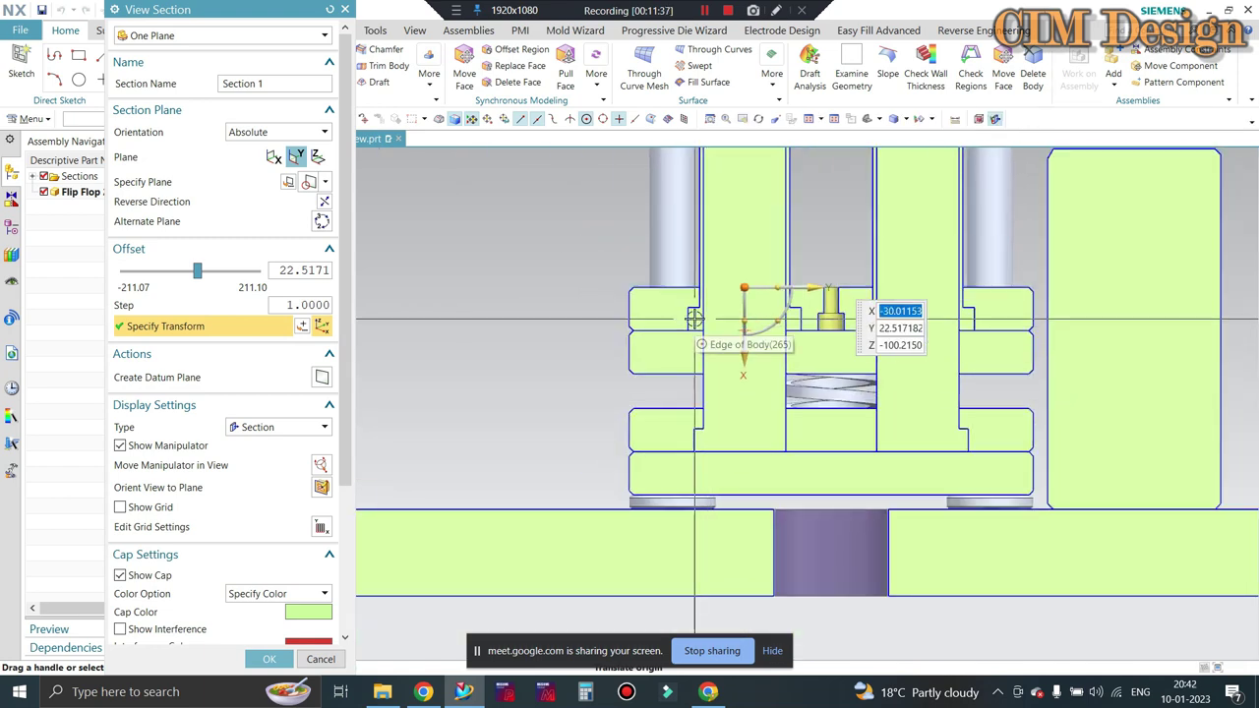
{"action": "scroll", "coordinate": [691, 336], "scroll_direction": "down", "scroll_amount": 2}
{"action": "scroll", "coordinate": [700, 314], "scroll_direction": "up", "scroll_amount": 2}
{"action": "scroll", "coordinate": [708, 295], "scroll_direction": "up", "scroll_amount": 2}
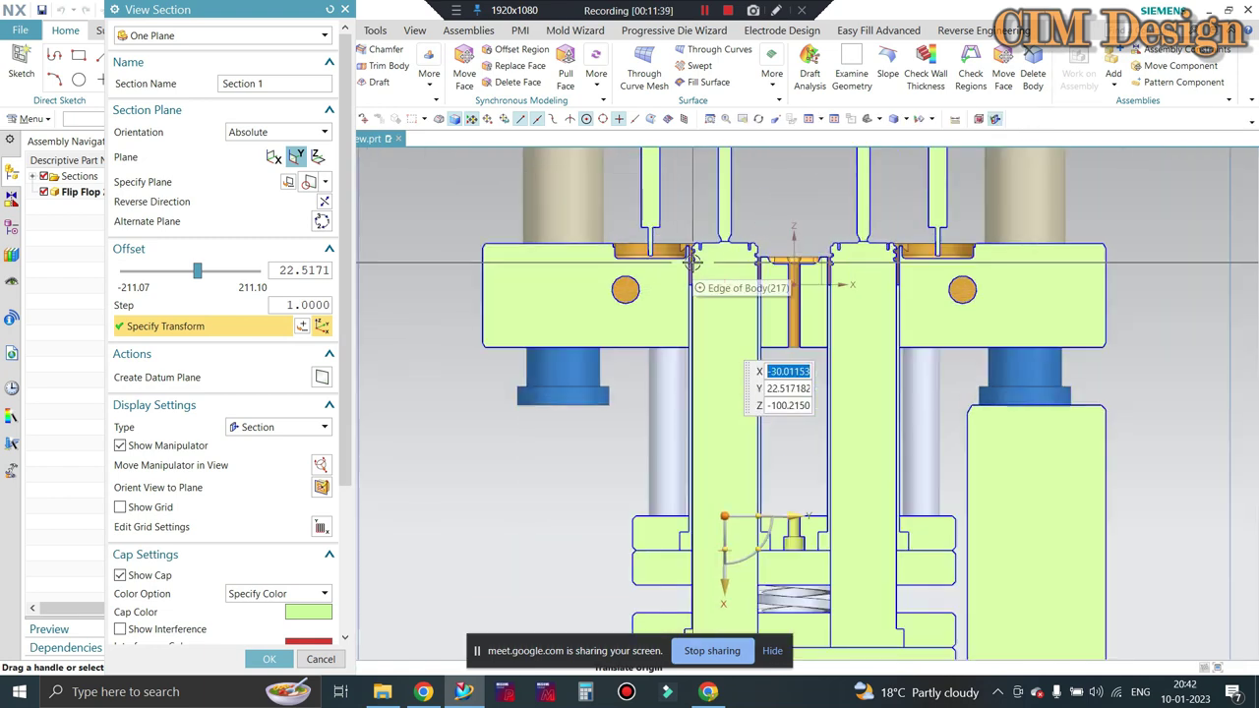
{"action": "scroll", "coordinate": [708, 291], "scroll_direction": "up", "scroll_amount": 2}
{"action": "scroll", "coordinate": [708, 291], "scroll_direction": "up", "scroll_amount": 2}
{"action": "scroll", "coordinate": [675, 286], "scroll_direction": "up", "scroll_amount": 2}
{"action": "scroll", "coordinate": [660, 298], "scroll_direction": "up", "scroll_amount": 2}
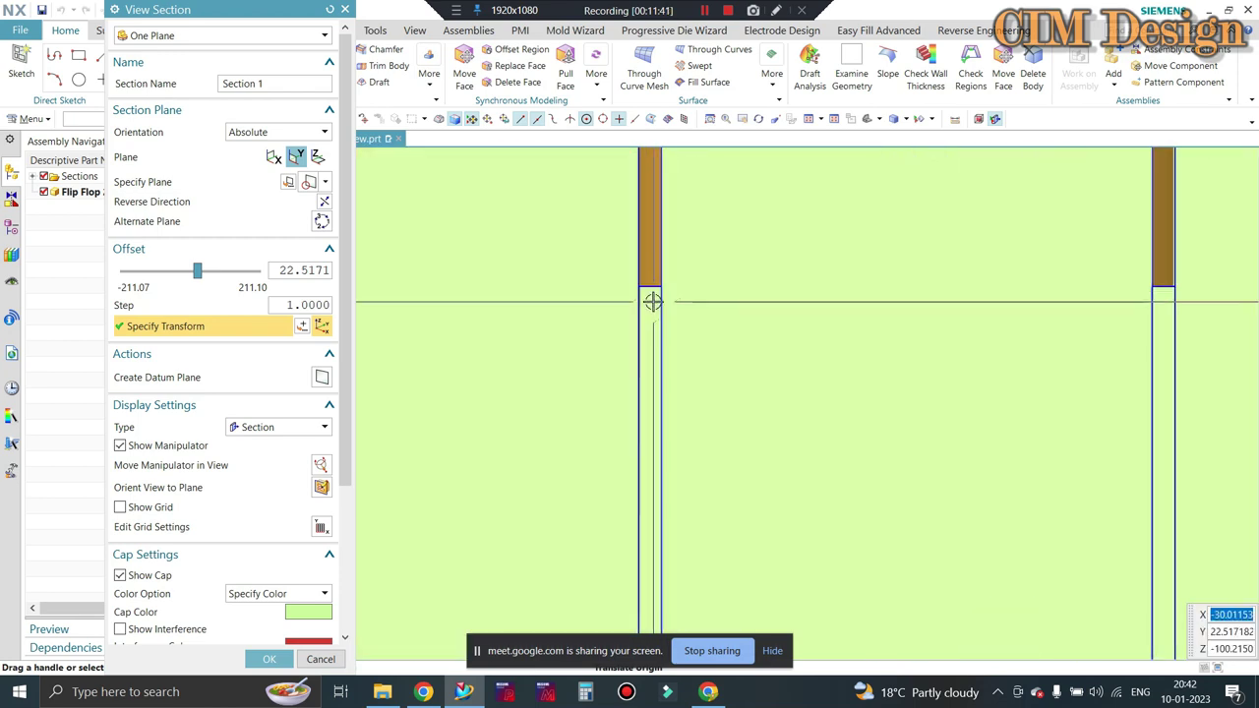
{"action": "scroll", "coordinate": [652, 298], "scroll_direction": "up", "scroll_amount": 1}
{"action": "scroll", "coordinate": [639, 286], "scroll_direction": "up", "scroll_amount": 1}
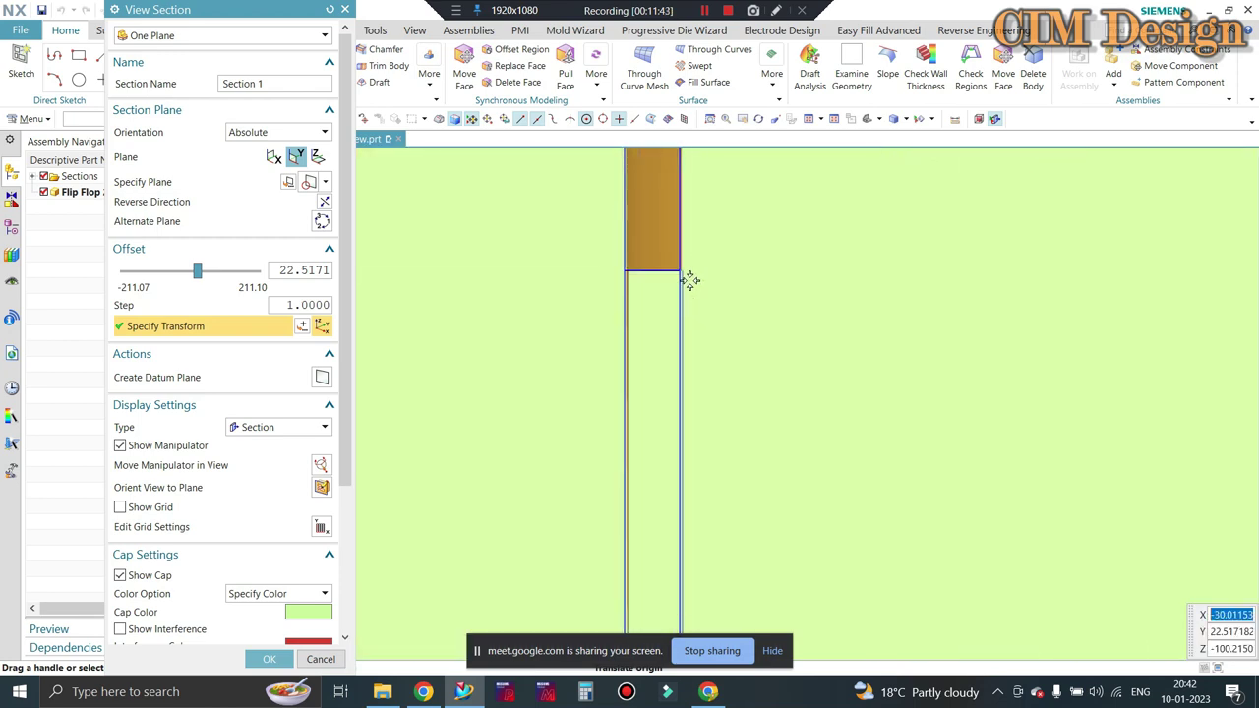
{"action": "scroll", "coordinate": [690, 281], "scroll_direction": "down", "scroll_amount": 1}
{"action": "scroll", "coordinate": [683, 250], "scroll_direction": "down", "scroll_amount": 2}
{"action": "scroll", "coordinate": [679, 256], "scroll_direction": "down", "scroll_amount": 2}
{"action": "scroll", "coordinate": [663, 262], "scroll_direction": "down", "scroll_amount": 2}
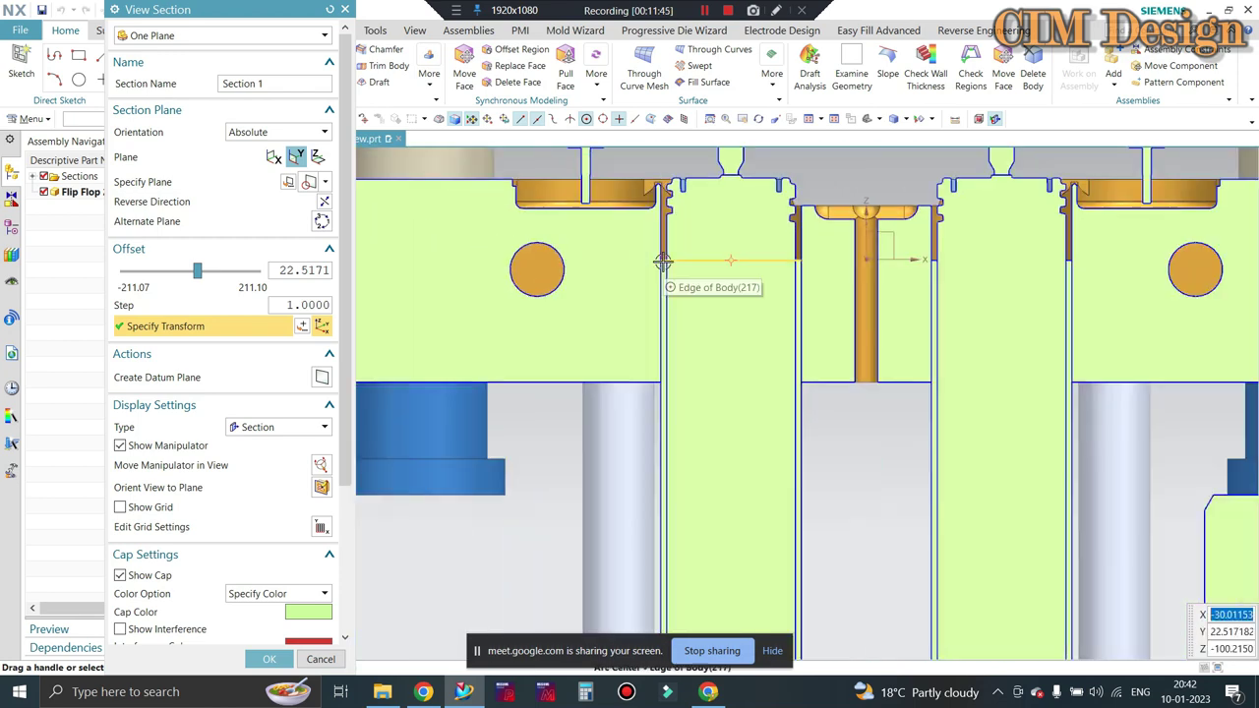
{"action": "scroll", "coordinate": [662, 261], "scroll_direction": "down", "scroll_amount": 2}
{"action": "scroll", "coordinate": [663, 261], "scroll_direction": "down", "scroll_amount": 2}
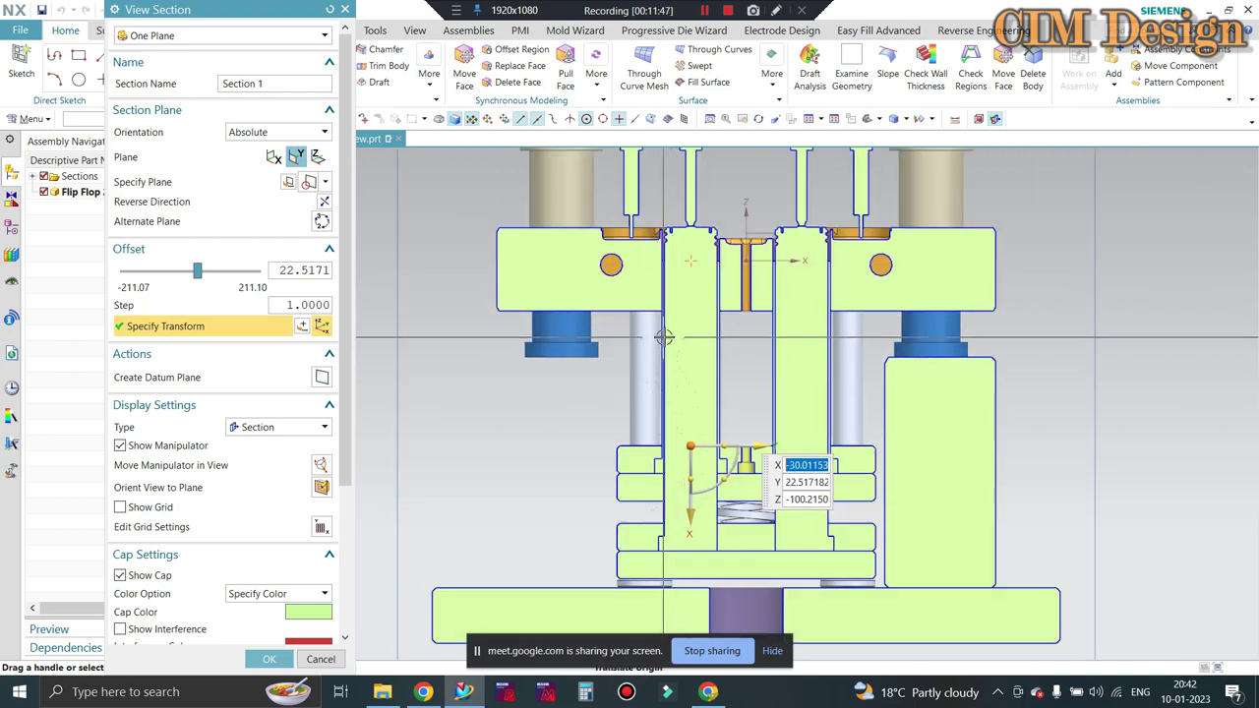
Orbit and tilt the sectioned mold to inspect cores and plates, ending in flat front view
{"action": "middle_click_drag", "start_coordinate": [664, 337], "coordinate": [681, 277]}
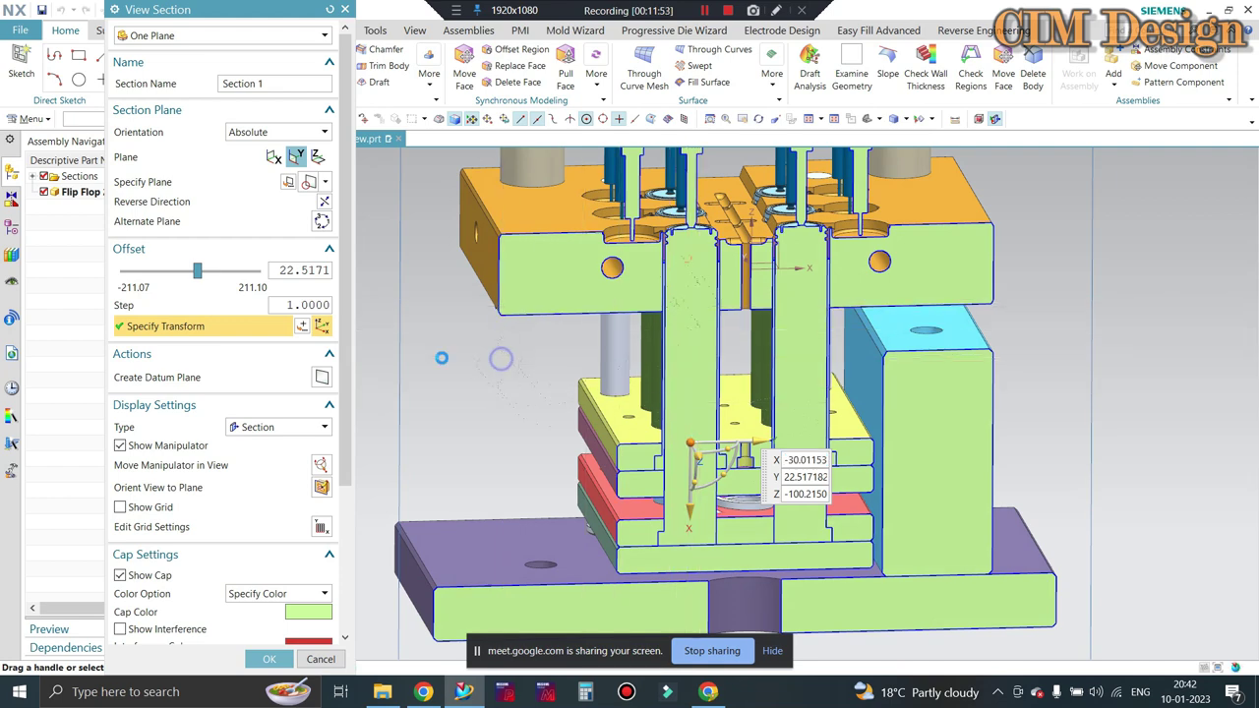
{"action": "key", "text": "ctrl+alt+f"}
{"action": "middle_click_drag", "start_coordinate": [696, 345], "coordinate": [670, 448]}
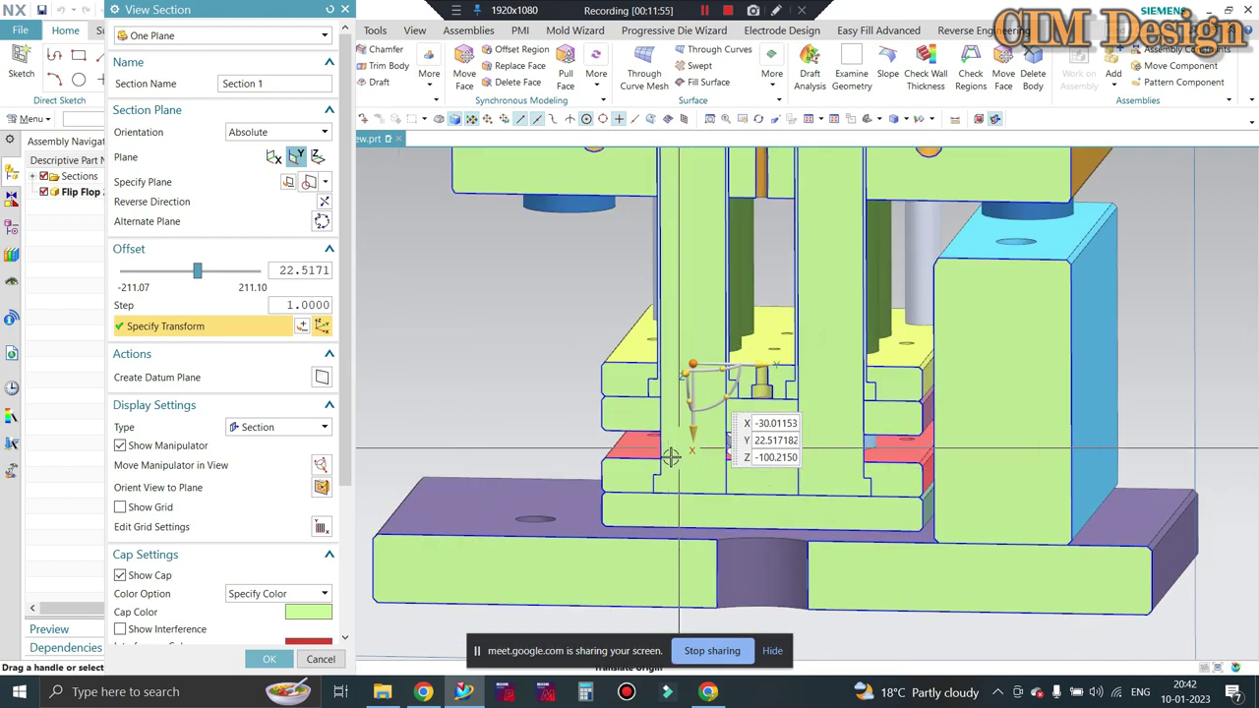
{"action": "scroll", "coordinate": [673, 450], "scroll_direction": "up", "scroll_amount": 4}
{"action": "scroll", "coordinate": [674, 450], "scroll_direction": "down", "scroll_amount": 5}
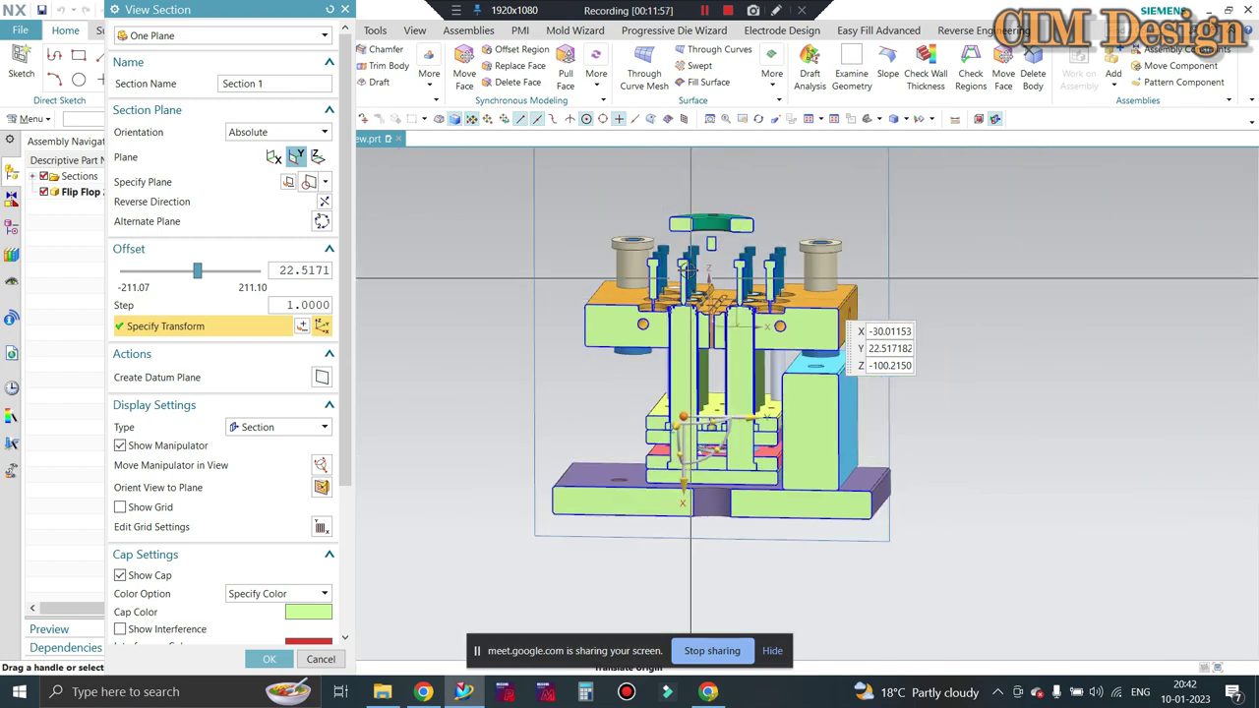
{"action": "scroll", "coordinate": [677, 507], "scroll_direction": "up", "scroll_amount": 3}
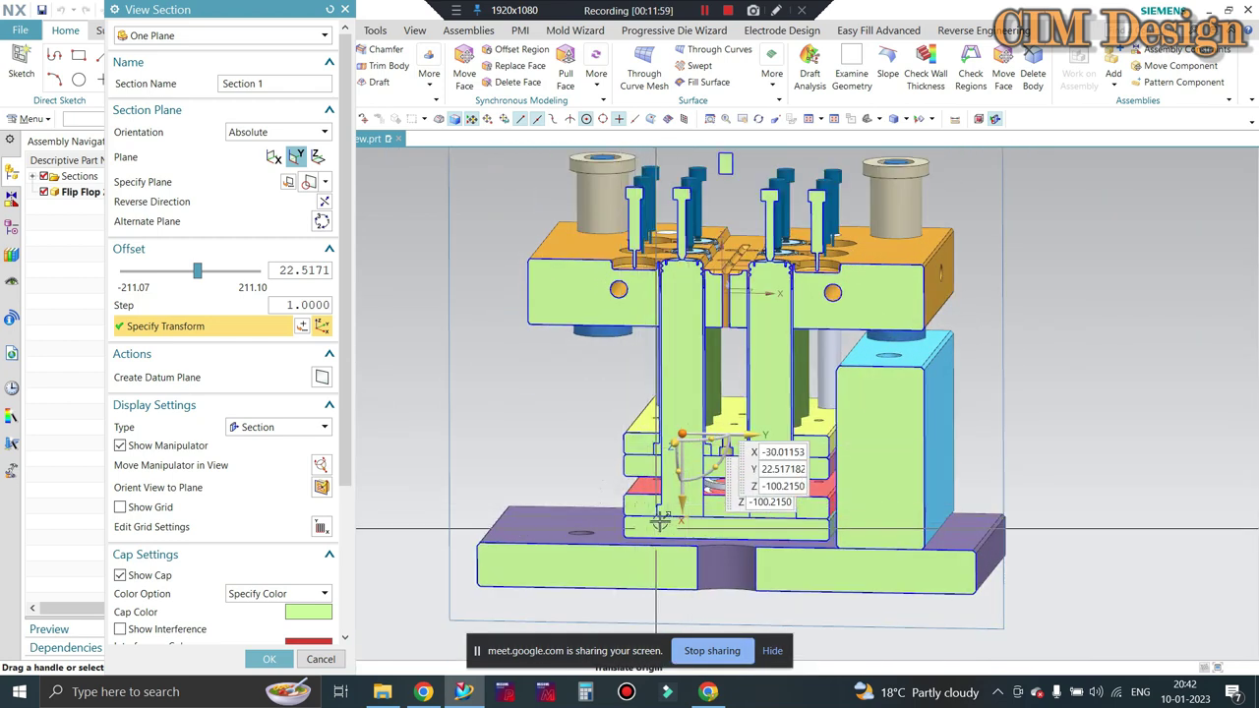
{"action": "scroll", "coordinate": [678, 507], "scroll_direction": "up", "scroll_amount": 1}
{"action": "scroll", "coordinate": [626, 385], "scroll_direction": "up", "scroll_amount": 2}
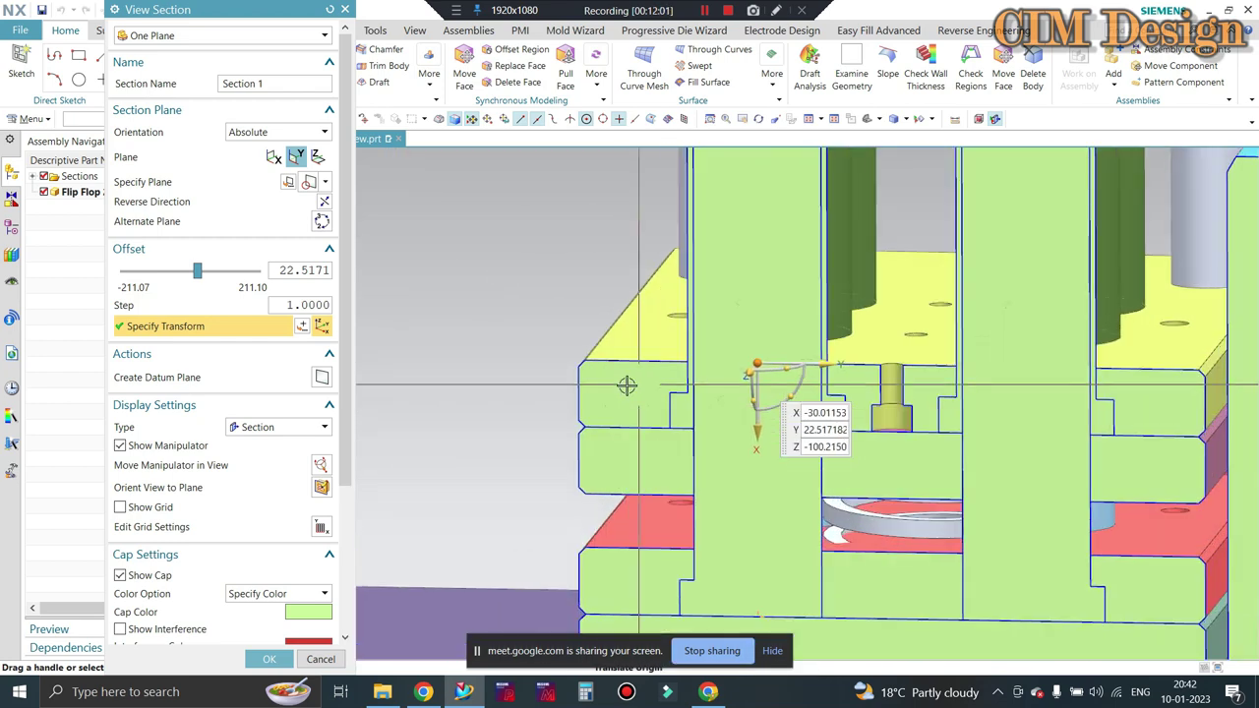
{"action": "scroll", "coordinate": [590, 438], "scroll_direction": "down", "scroll_amount": 3}
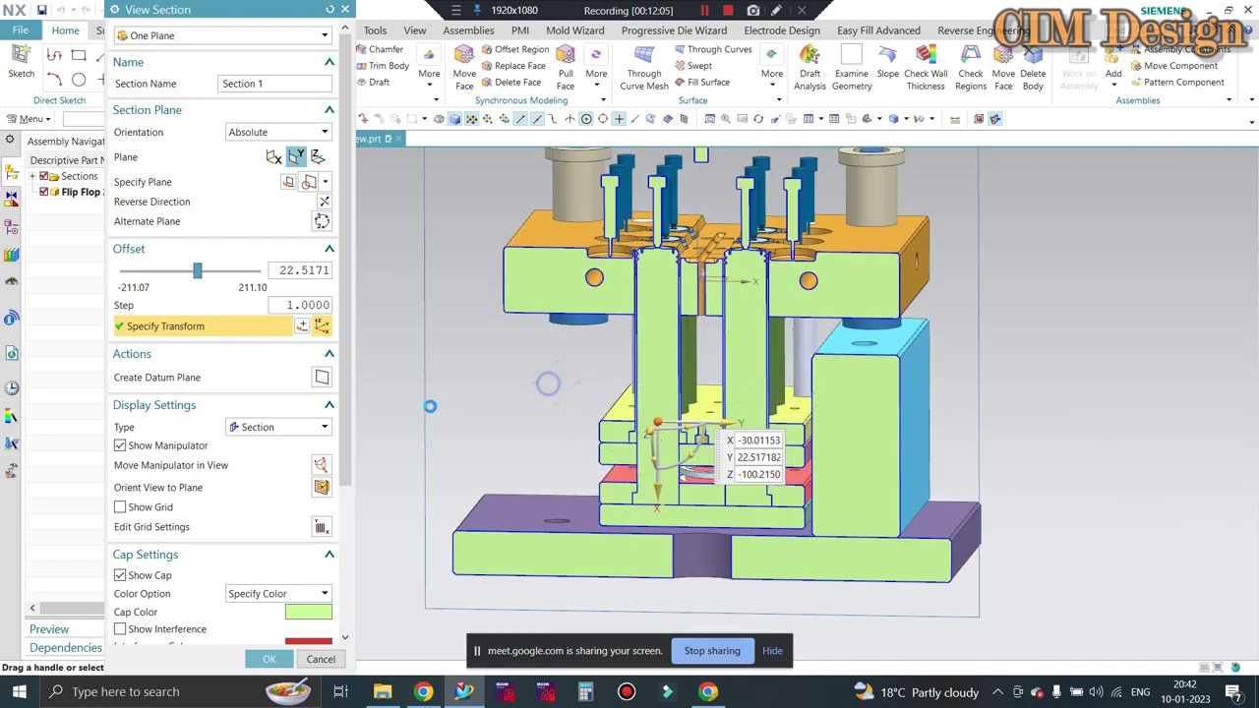
{"action": "key", "text": "F8"}
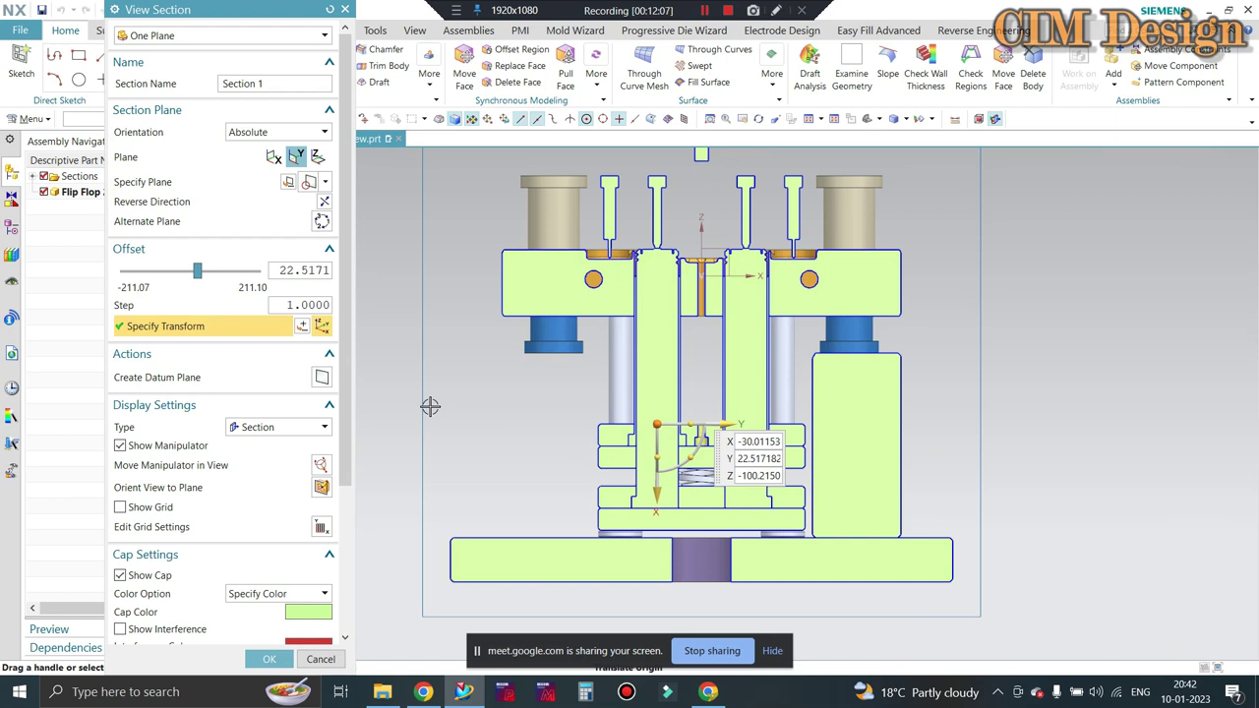
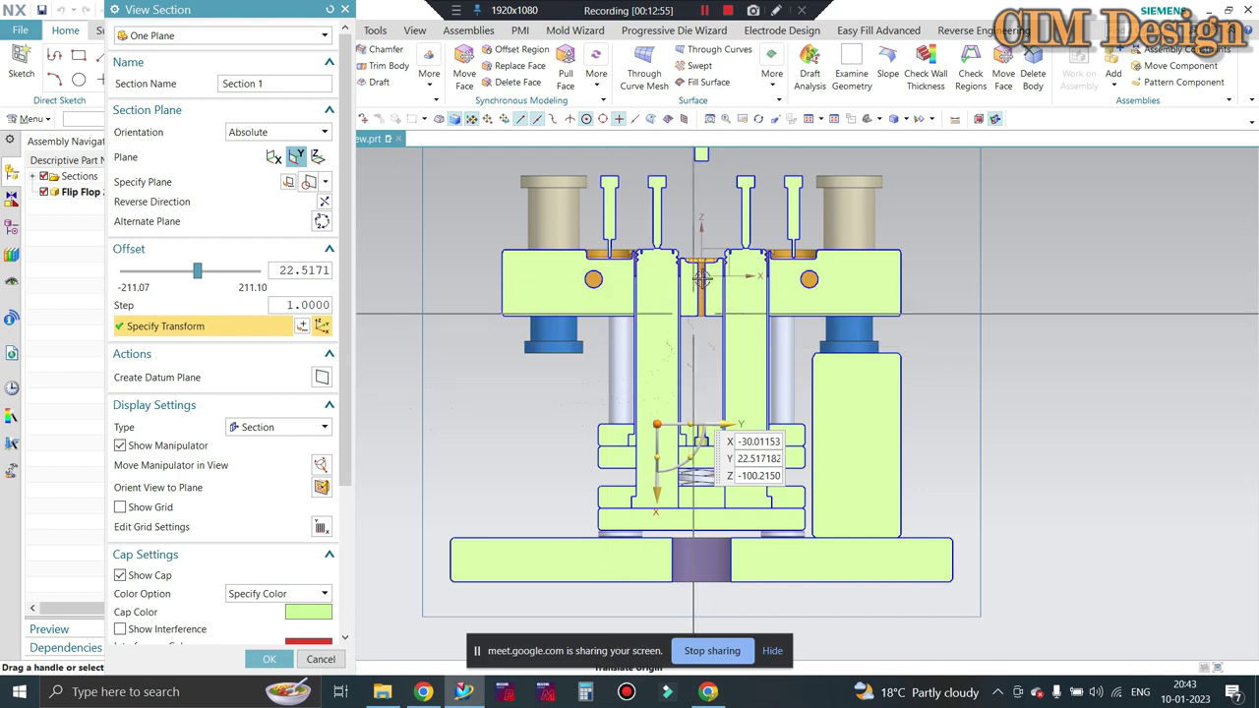
Zoom in on the sectioned punch, then switch between the tilted and flat front views
{"action": "scroll", "coordinate": [636, 270], "scroll_direction": "up", "scroll_amount": 4}
{"action": "scroll", "coordinate": [619, 268], "scroll_direction": "up", "scroll_amount": 2}
{"action": "scroll", "coordinate": [590, 267], "scroll_direction": "up", "scroll_amount": 1}
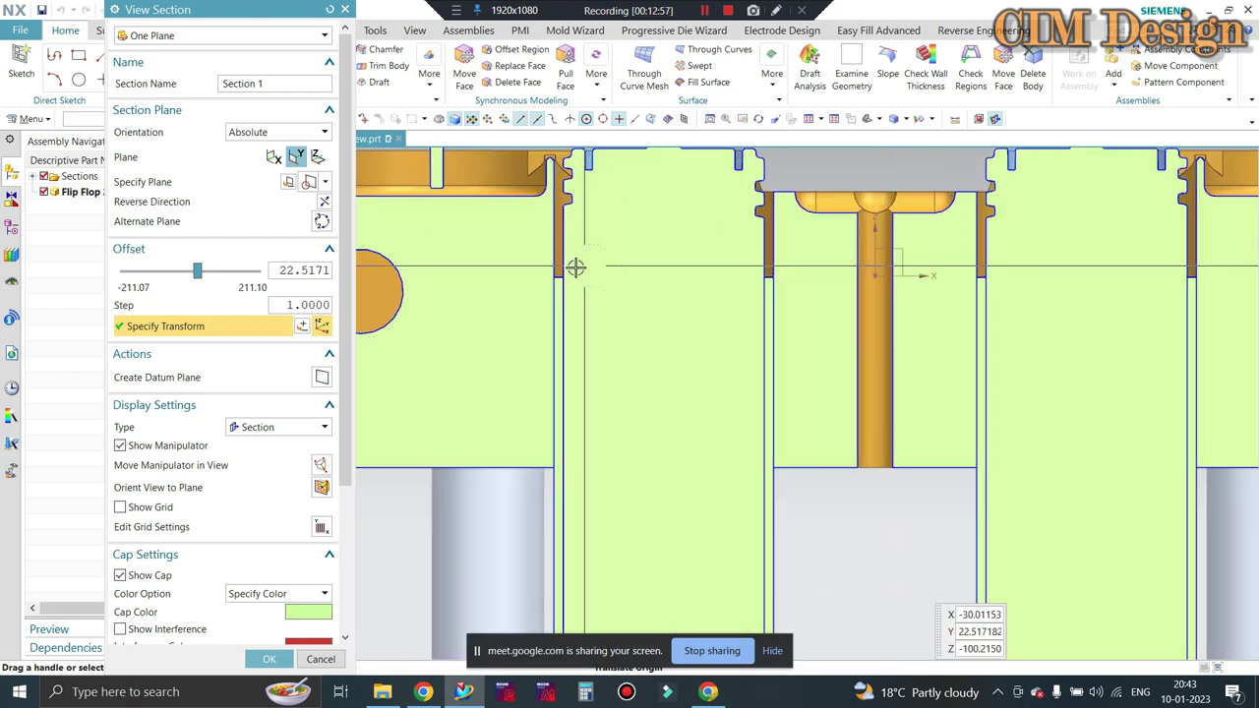
{"action": "scroll", "coordinate": [717, 295], "scroll_direction": "up", "scroll_amount": 1}
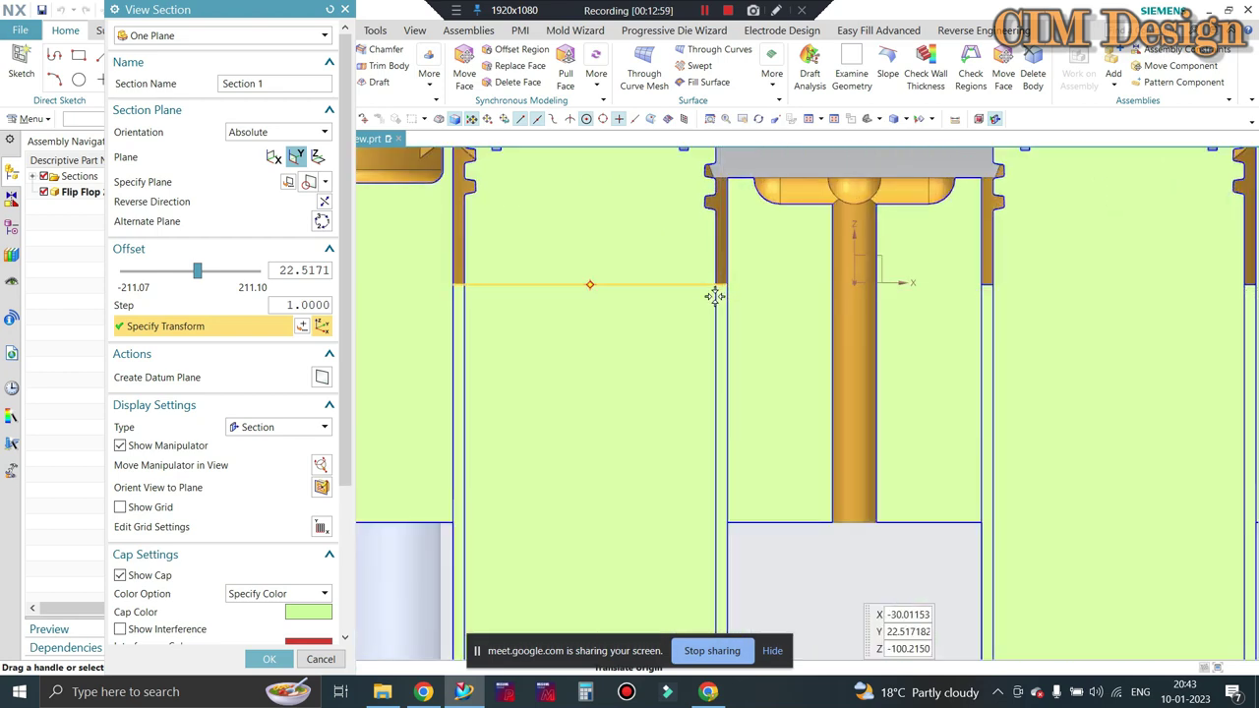
{"action": "scroll", "coordinate": [753, 365], "scroll_direction": "down", "scroll_amount": 3}
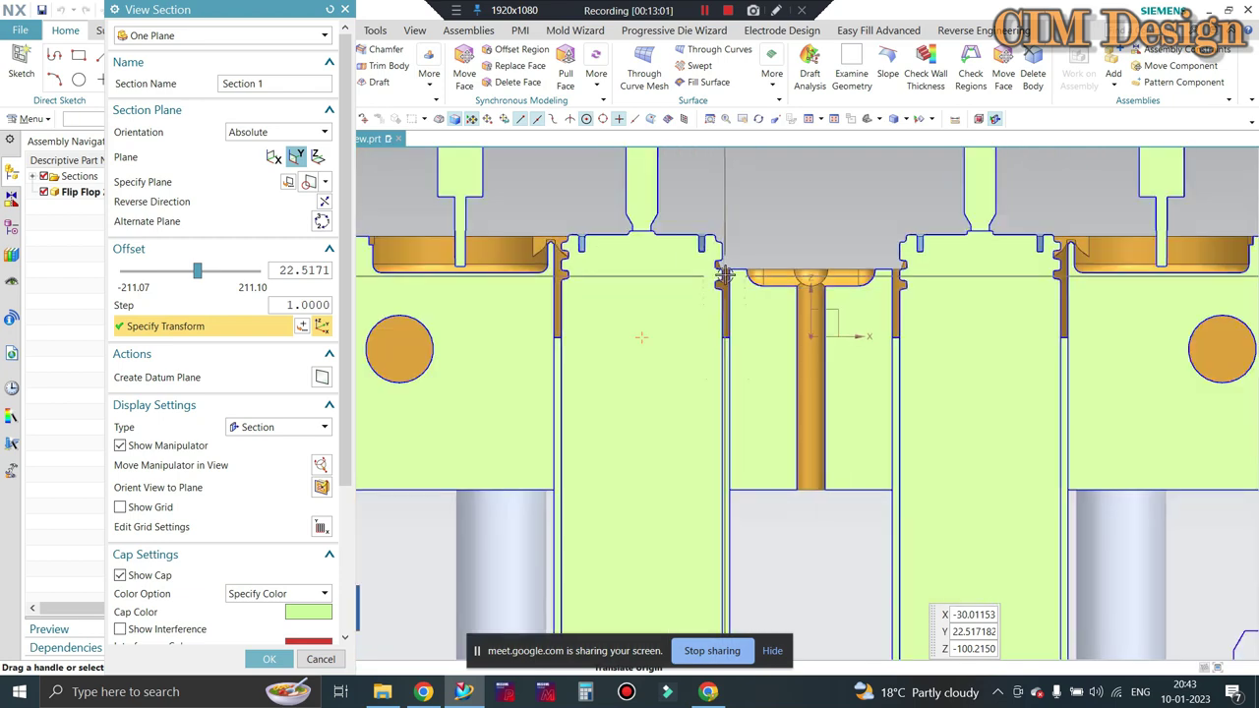
{"action": "scroll", "coordinate": [725, 265], "scroll_direction": "up", "scroll_amount": 3}
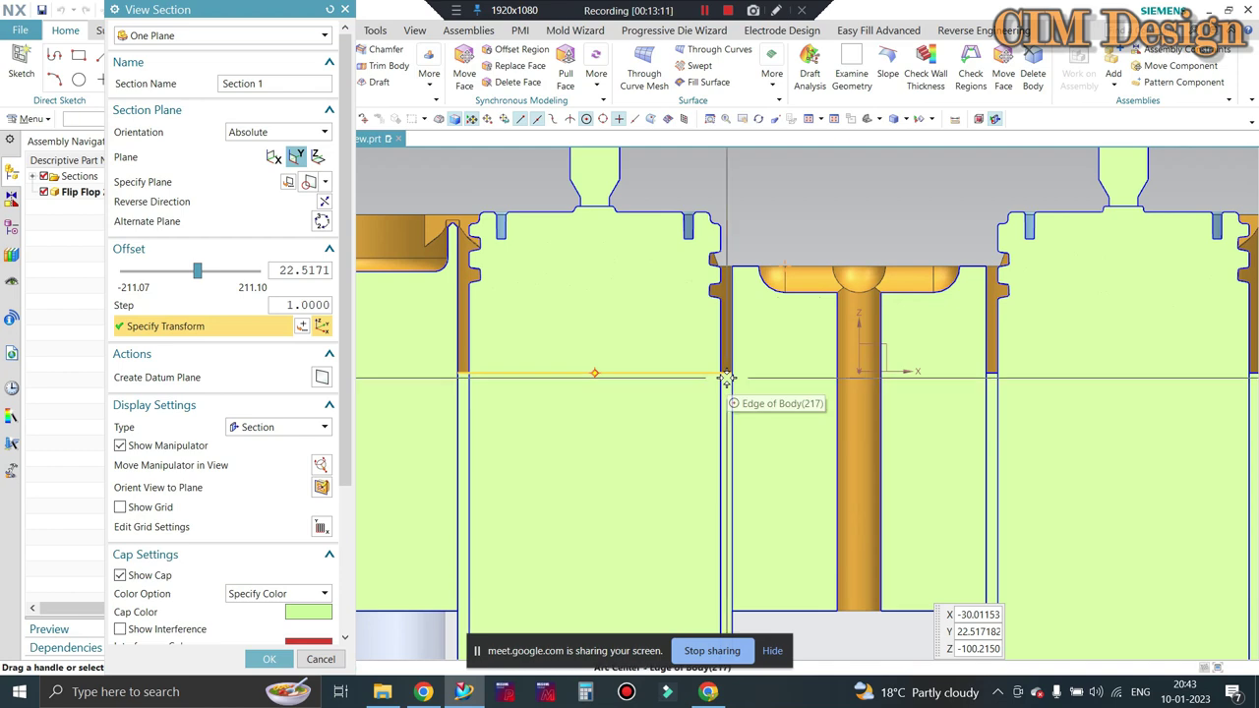
{"action": "scroll", "coordinate": [725, 377], "scroll_direction": "down", "scroll_amount": 1}
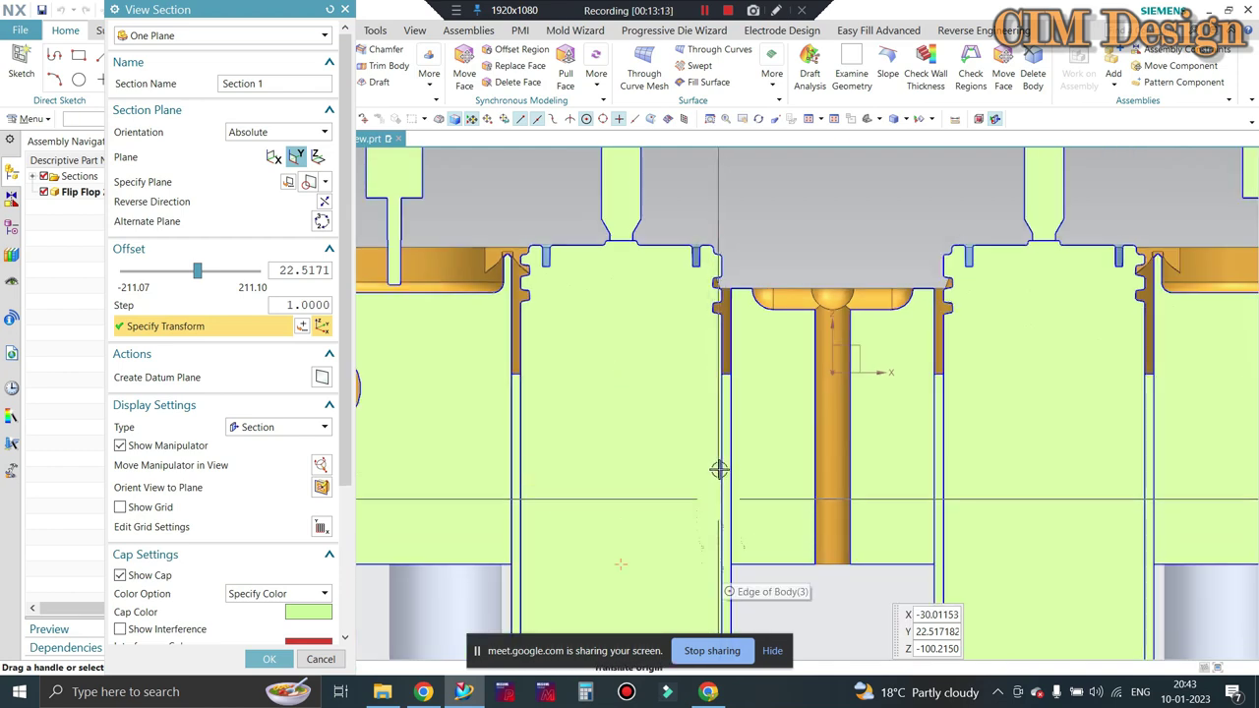
{"action": "scroll", "coordinate": [723, 339], "scroll_direction": "down", "scroll_amount": 2}
{"action": "scroll", "coordinate": [723, 332], "scroll_direction": "down", "scroll_amount": 2}
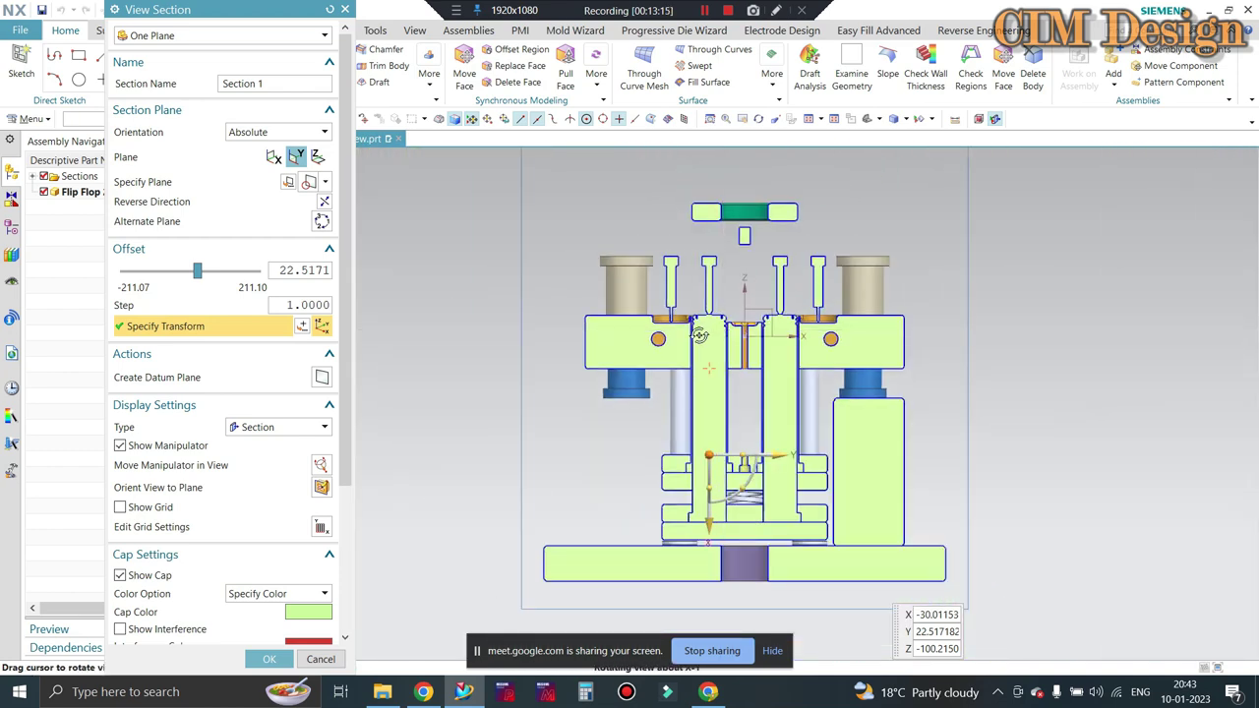
{"action": "key", "text": "Home"}
{"action": "scroll", "coordinate": [723, 332], "scroll_direction": "up", "scroll_amount": 3}
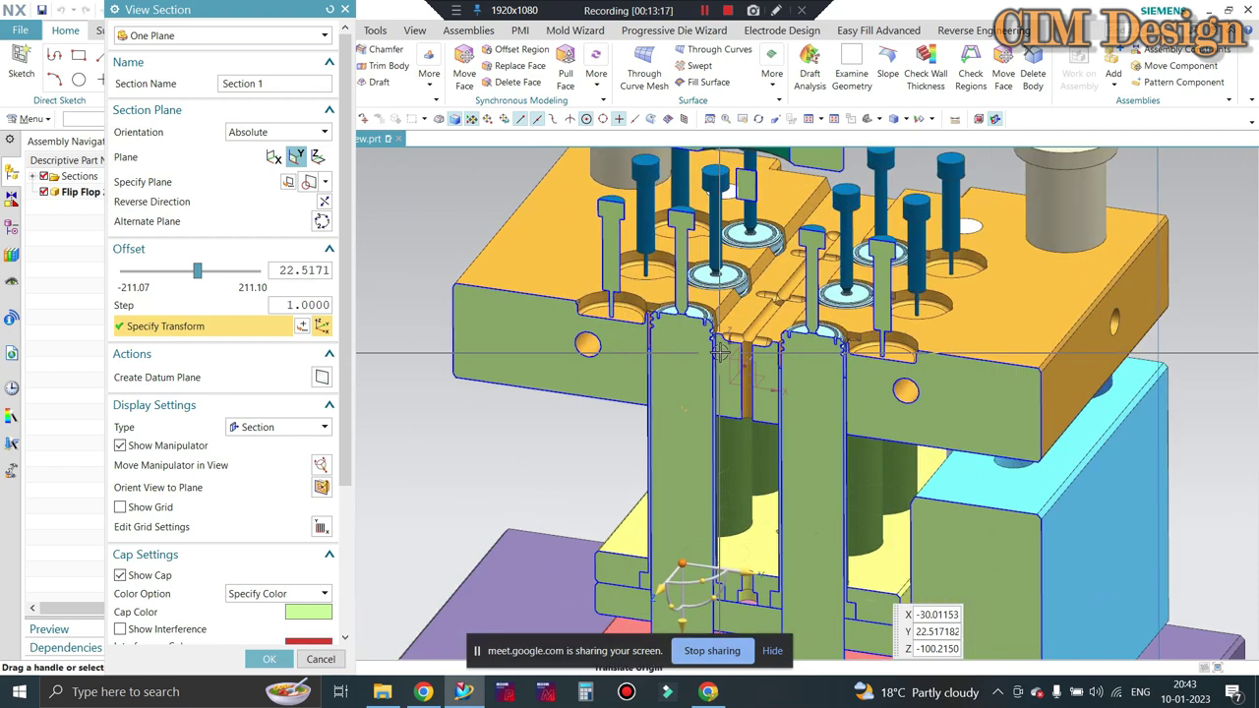
{"action": "scroll", "coordinate": [515, 228], "scroll_direction": "down", "scroll_amount": 1}
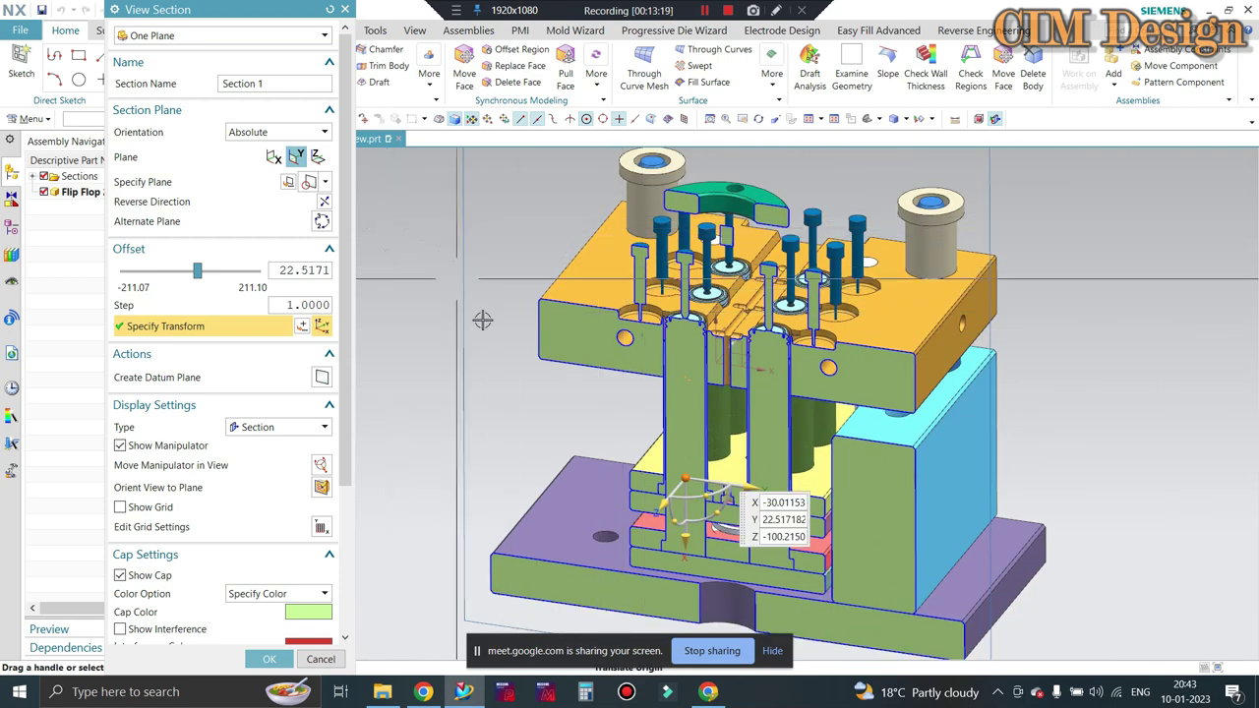
{"action": "key", "text": "ctrl+alt+f"}
{"action": "scroll", "coordinate": [679, 482], "scroll_direction": "up", "scroll_amount": 3}
{"action": "scroll", "coordinate": [679, 481], "scroll_direction": "down", "scroll_amount": 2}
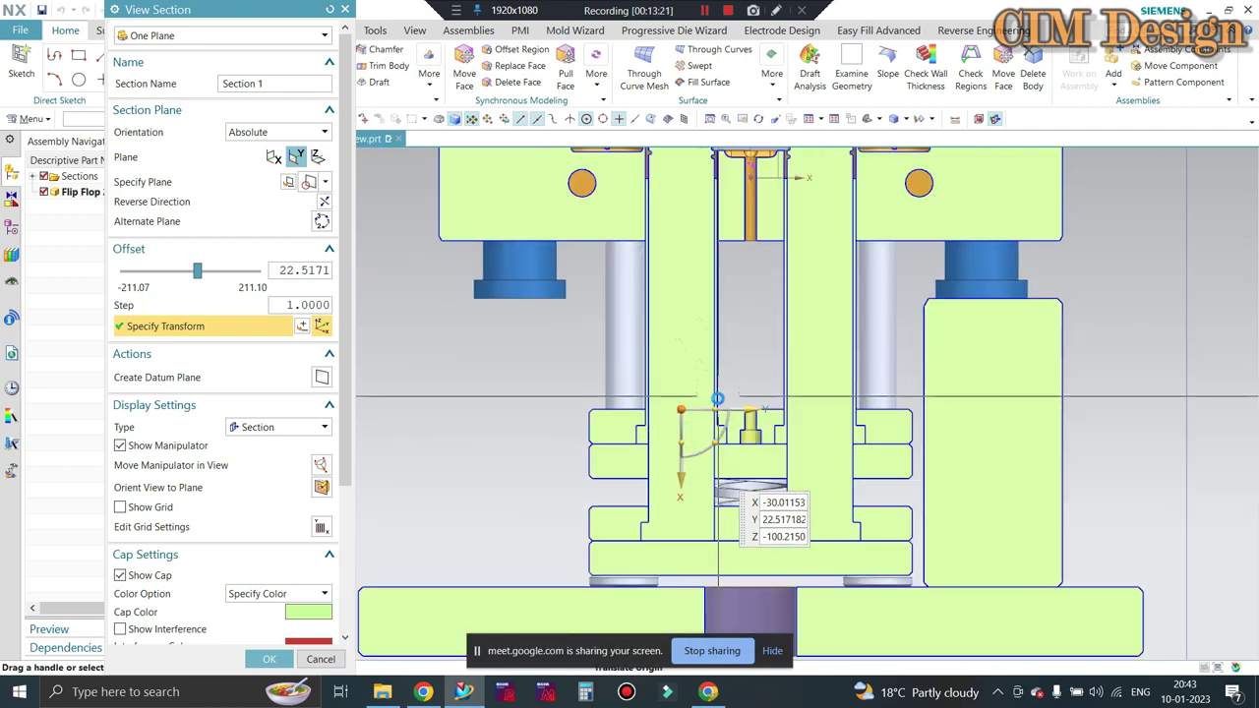
{"action": "scroll", "coordinate": [688, 442], "scroll_direction": "down", "scroll_amount": 1}
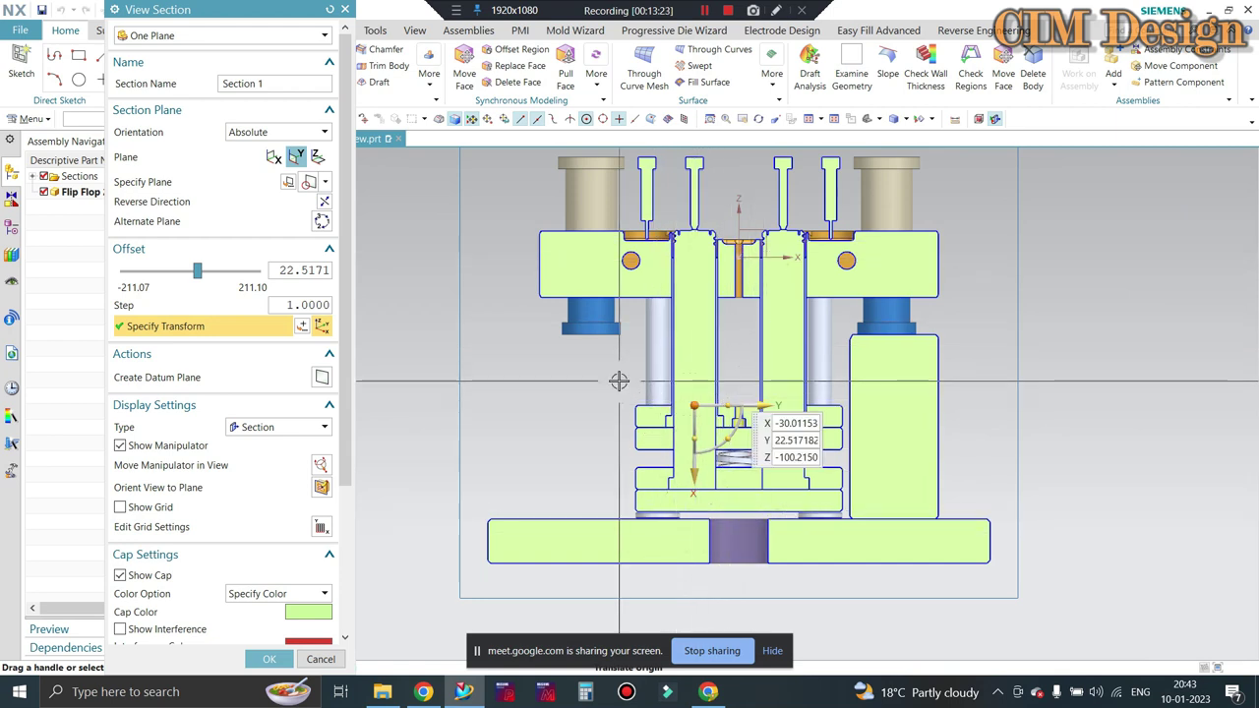
{"action": "scroll", "coordinate": [863, 370], "scroll_direction": "up", "scroll_amount": 1}
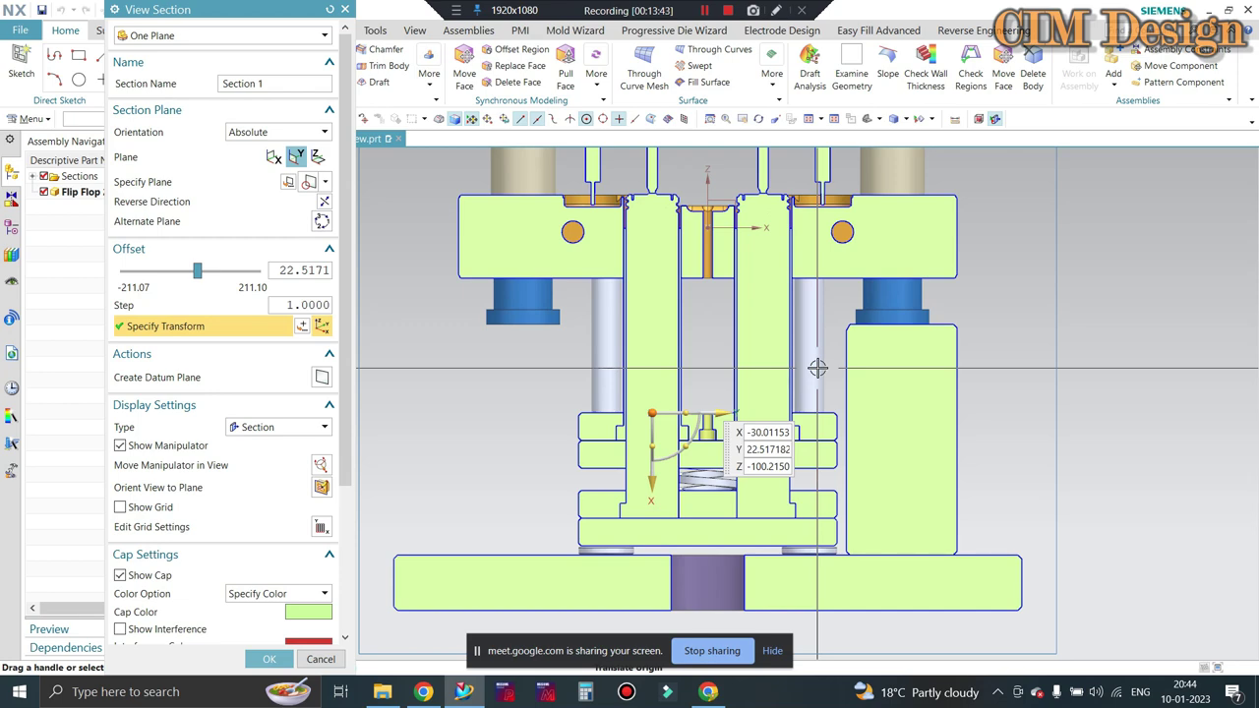
Orbit the sectioned die into tilted 3D views showing more of its top, zooming as needed
{"action": "middle_click_drag", "start_coordinate": [716, 347], "coordinate": [765, 207]}
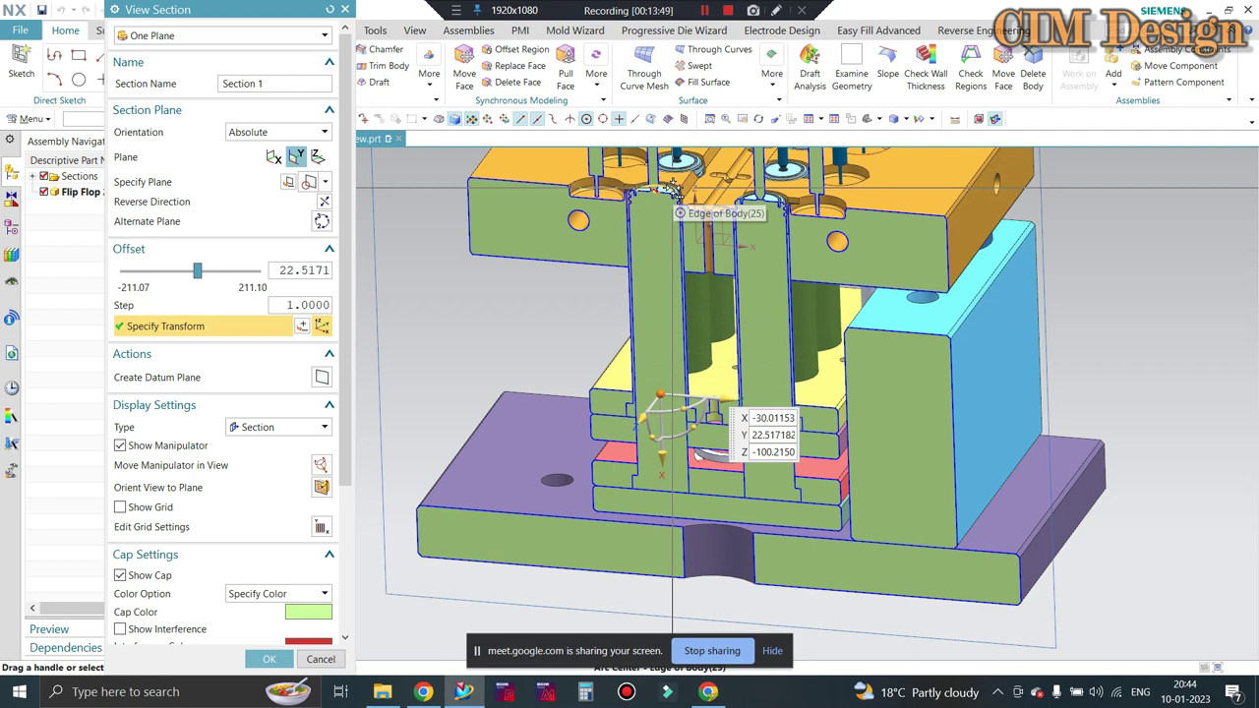
{"action": "mouse_move", "coordinate": [671, 190]}
{"action": "middle_mouse_down"}
{"action": "mouse_move", "coordinate": [498, 324]}
{"action": "mouse_move", "coordinate": [762, 331]}
{"action": "mouse_move", "coordinate": [584, 292]}
{"action": "mouse_move", "coordinate": [669, 321]}
{"action": "mouse_move", "coordinate": [580, 360]}
{"action": "middle_mouse_up"}
{"action": "scroll", "coordinate": [668, 321], "scroll_direction": "up", "scroll_amount": 3}
{"action": "scroll", "coordinate": [580, 360], "scroll_direction": "down", "scroll_amount": 2}
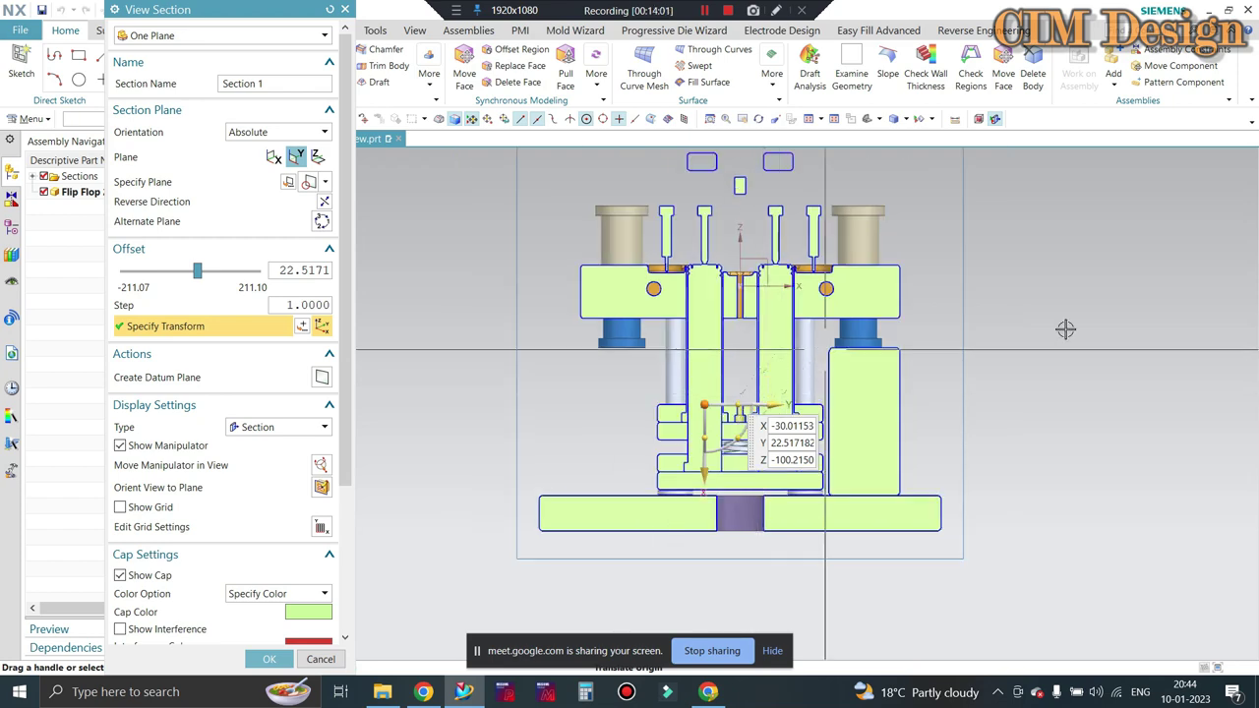
{"action": "scroll", "coordinate": [839, 310], "scroll_direction": "up", "scroll_amount": 1}
{"action": "scroll", "coordinate": [725, 328], "scroll_direction": "down", "scroll_amount": 1}
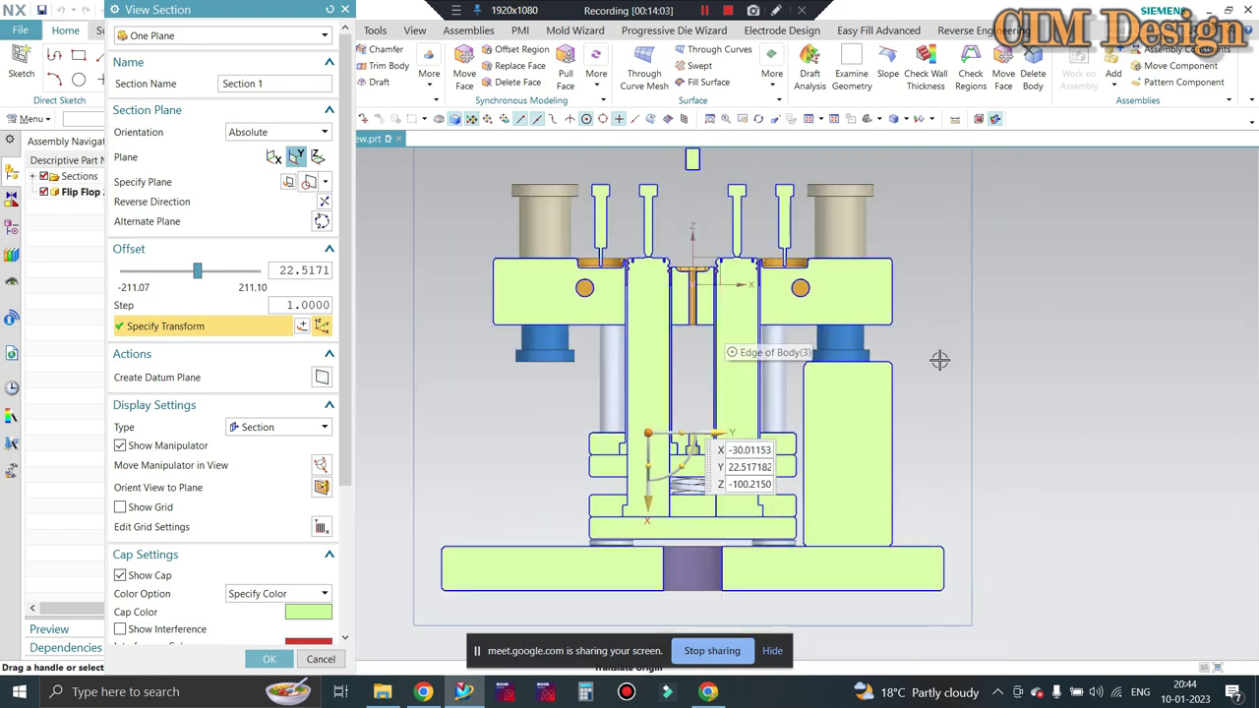
{"action": "middle_click_drag", "start_coordinate": [735, 382], "coordinate": [939, 260]}
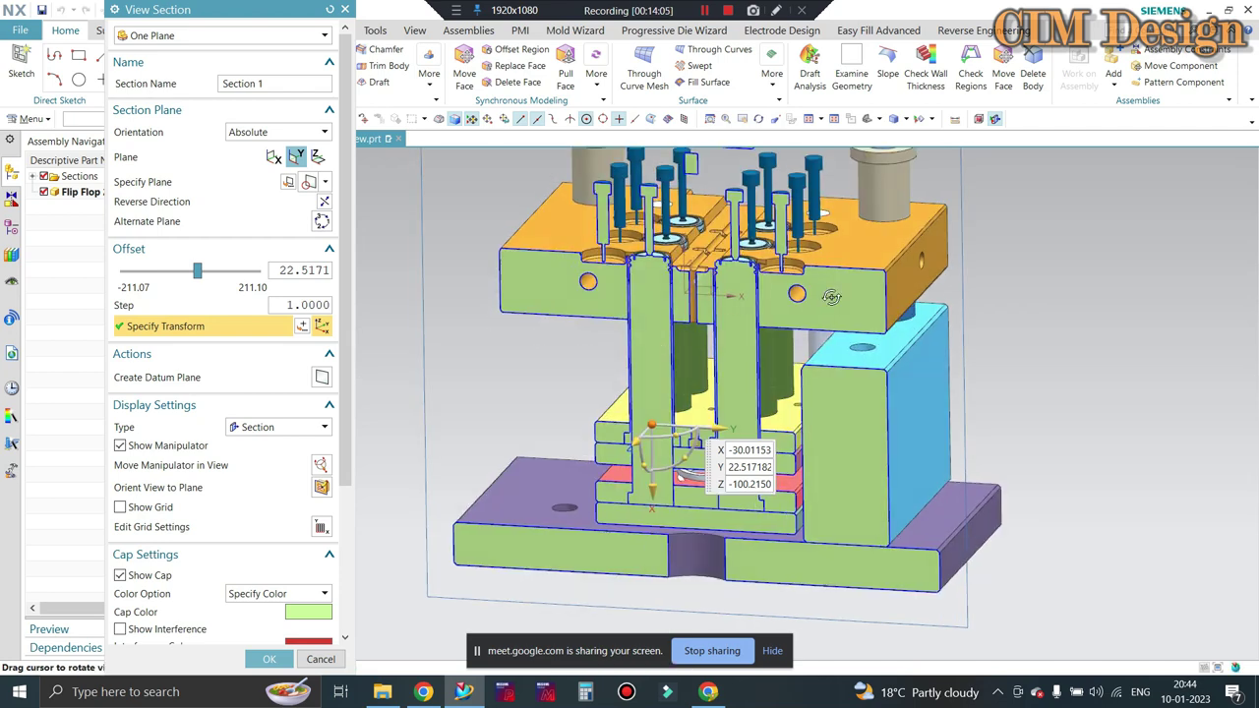
{"action": "scroll", "coordinate": [752, 243], "scroll_direction": "up", "scroll_amount": 1}
{"action": "scroll", "coordinate": [752, 243], "scroll_direction": "up", "scroll_amount": 1}
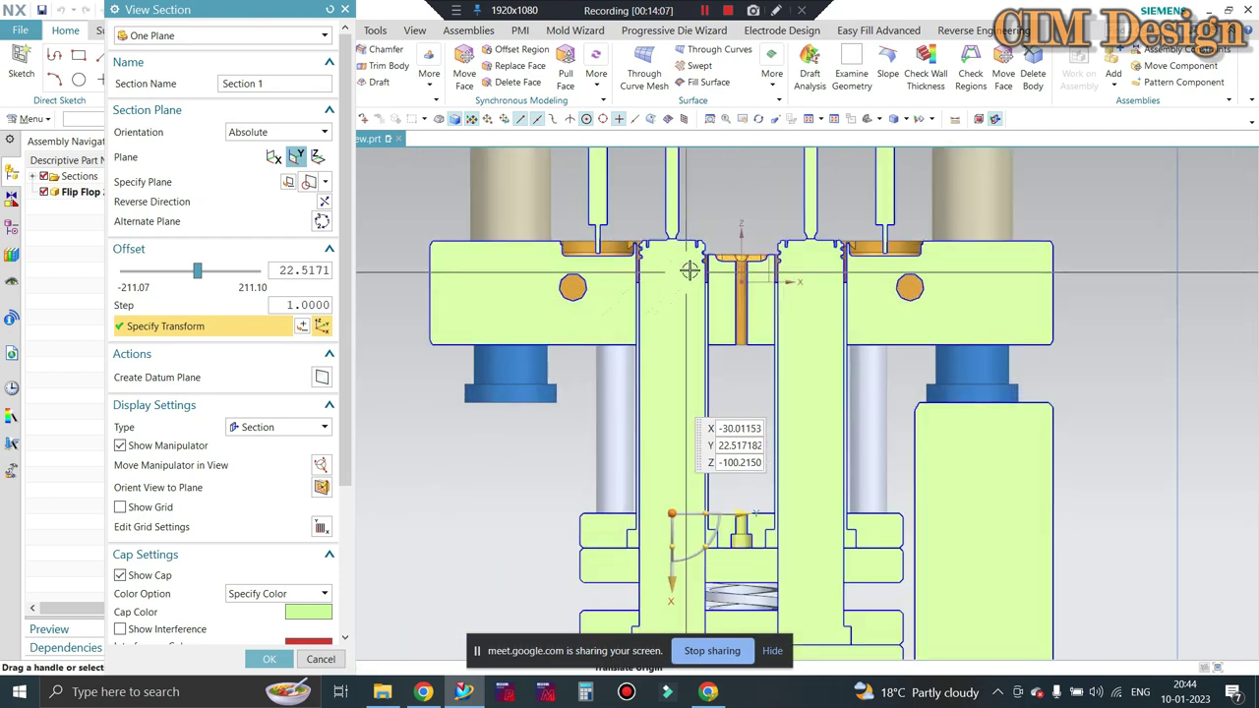
{"action": "scroll", "coordinate": [752, 243], "scroll_direction": "up", "scroll_amount": 1}
{"action": "scroll", "coordinate": [752, 243], "scroll_direction": "up", "scroll_amount": 1}
{"action": "scroll", "coordinate": [753, 243], "scroll_direction": "down", "scroll_amount": 2}
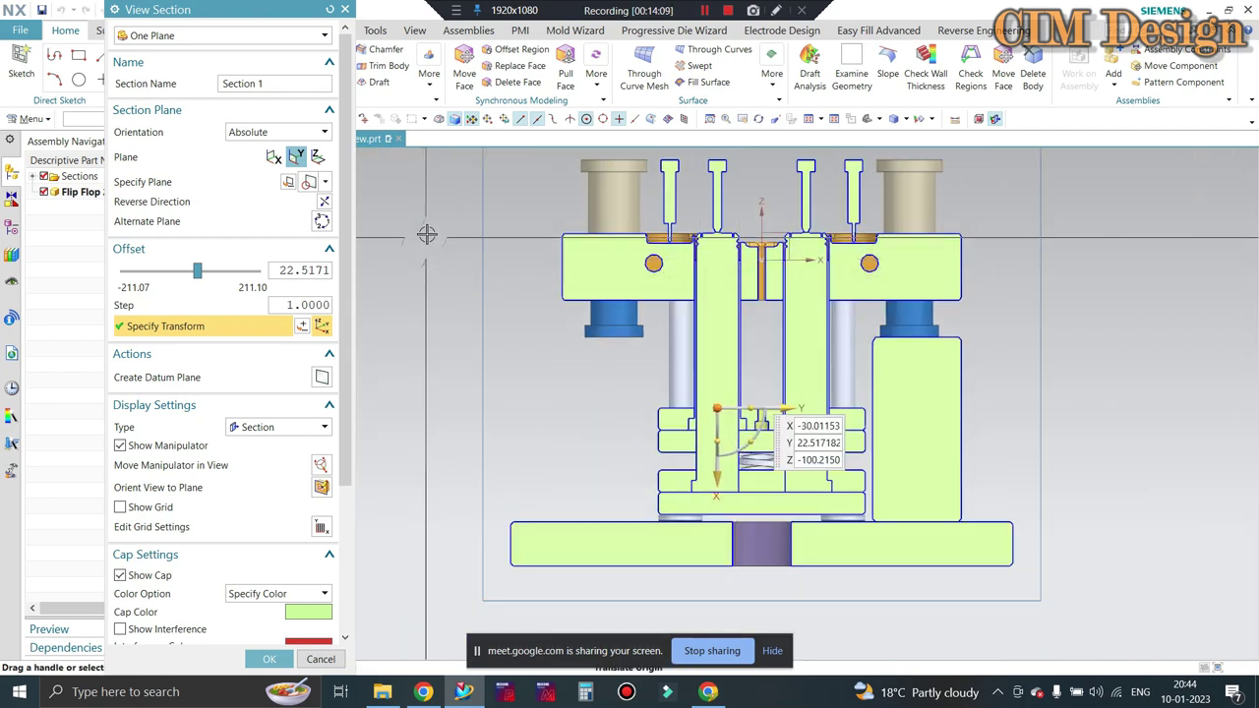
{"action": "scroll", "coordinate": [775, 238], "scroll_direction": "up", "scroll_amount": 1}
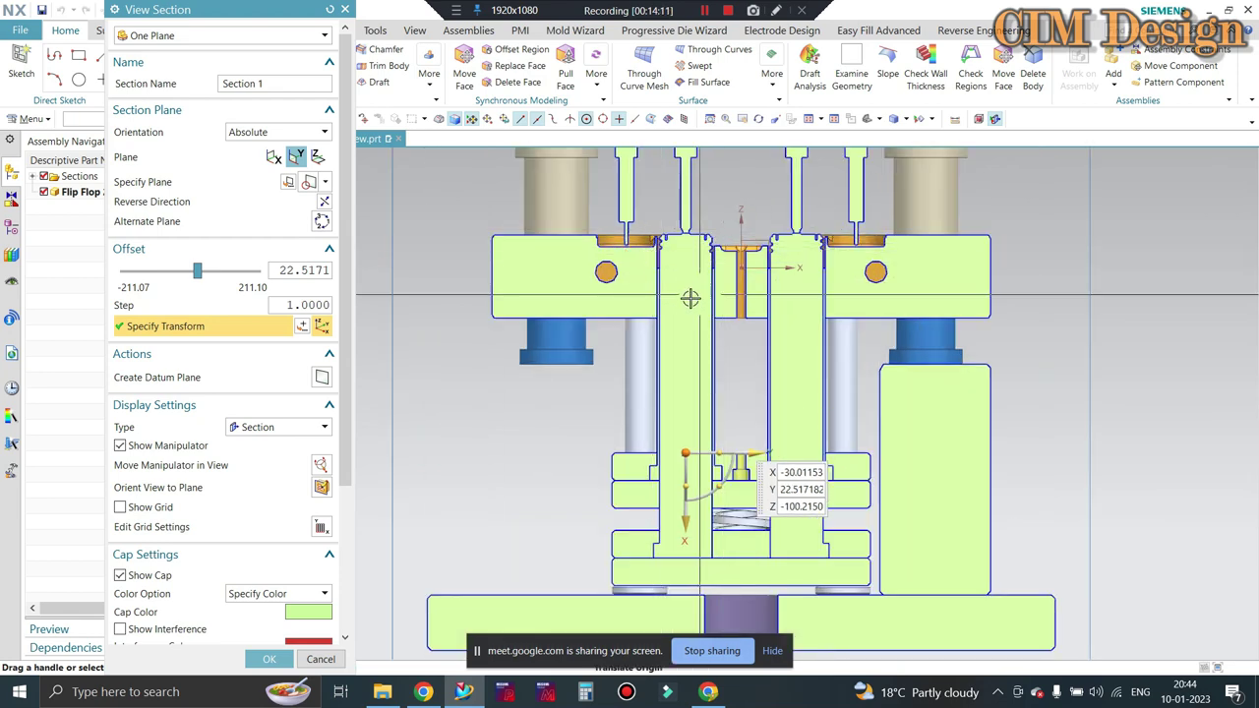
Return to the F8 front section view, then orbit into a tilted view of the lower plates
{"action": "middle_click_drag", "start_coordinate": [689, 301], "coordinate": [467, 328]}
{"action": "key", "text": "F8"}
{"action": "scroll", "coordinate": [684, 260], "scroll_direction": "up", "scroll_amount": 1}
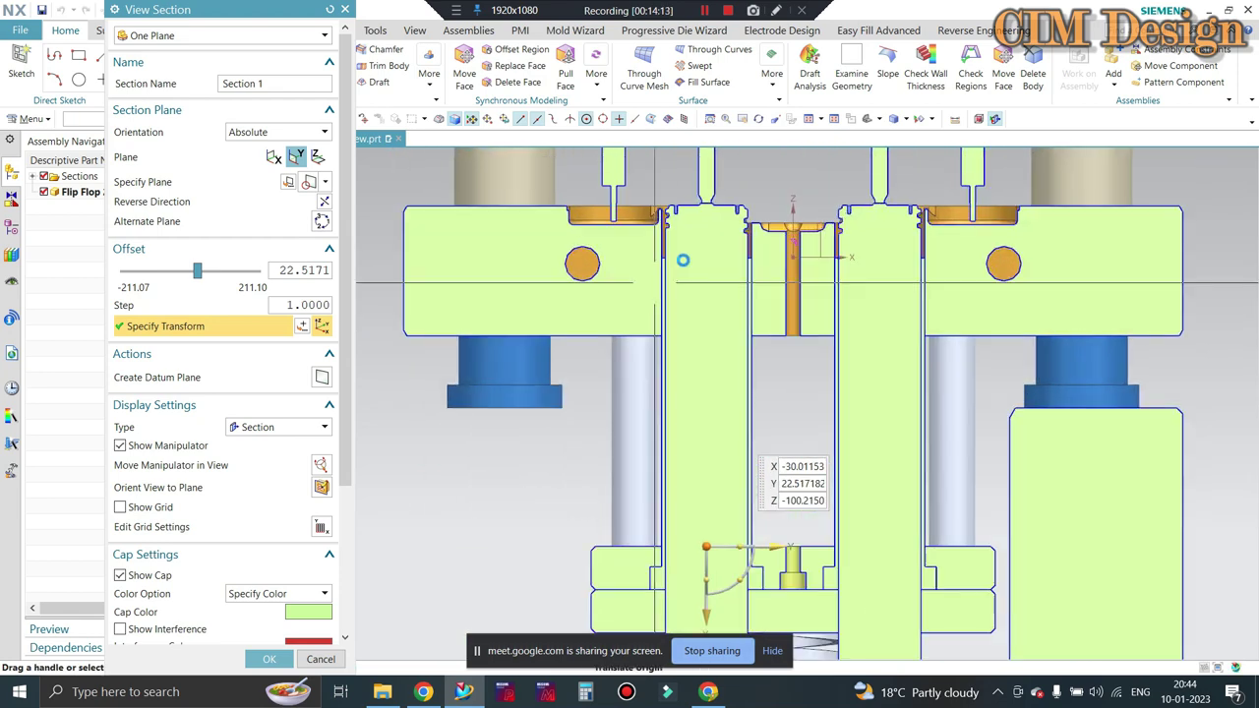
{"action": "scroll", "coordinate": [684, 260], "scroll_direction": "up", "scroll_amount": 1}
{"action": "scroll", "coordinate": [713, 290], "scroll_direction": "up", "scroll_amount": 2}
{"action": "scroll", "coordinate": [739, 276], "scroll_direction": "down", "scroll_amount": 1}
{"action": "scroll", "coordinate": [689, 393], "scroll_direction": "down", "scroll_amount": 2}
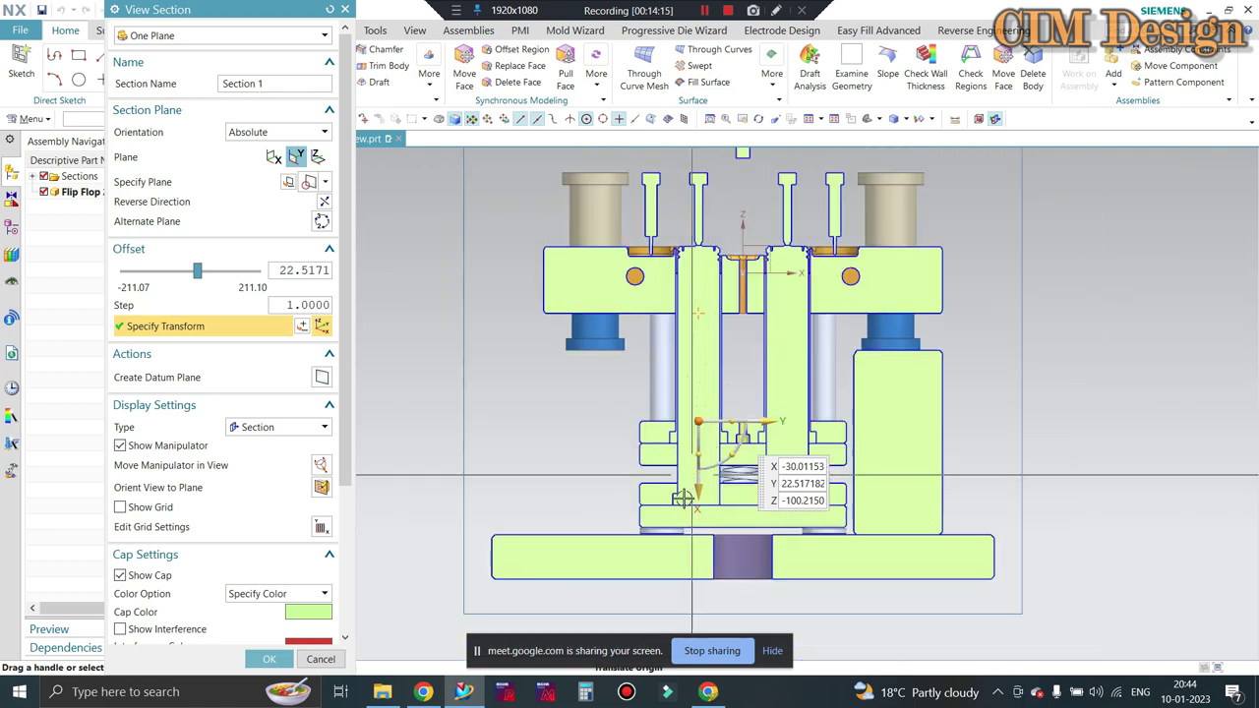
{"action": "scroll", "coordinate": [663, 493], "scroll_direction": "up", "scroll_amount": 3}
{"action": "scroll", "coordinate": [663, 494], "scroll_direction": "down", "scroll_amount": 1}
{"action": "scroll", "coordinate": [663, 494], "scroll_direction": "down", "scroll_amount": 2}
{"action": "middle_click_drag", "start_coordinate": [662, 494], "coordinate": [711, 501]}
{"action": "scroll", "coordinate": [712, 506], "scroll_direction": "up", "scroll_amount": 2}
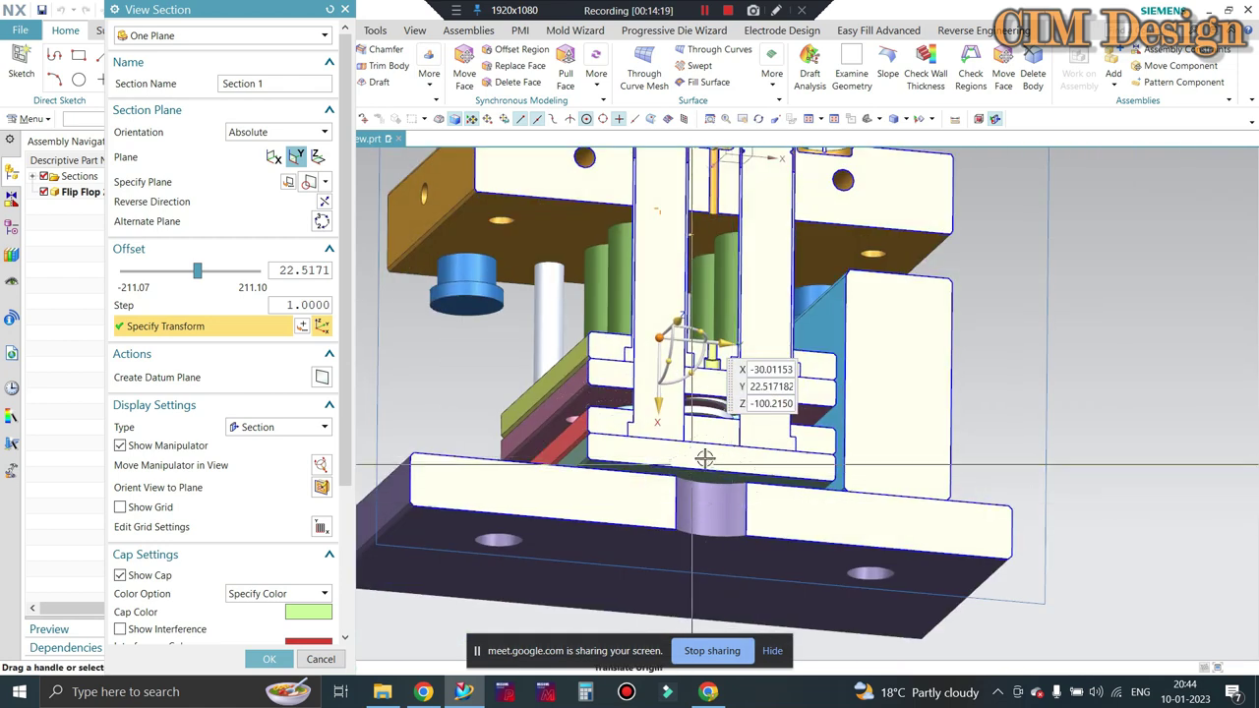
Zoom in close on the green-capped punch cross-sections through the upper plates
{"action": "scroll", "coordinate": [712, 500], "scroll_direction": "down", "scroll_amount": 2}
{"action": "scroll", "coordinate": [688, 497], "scroll_direction": "up", "scroll_amount": 2}
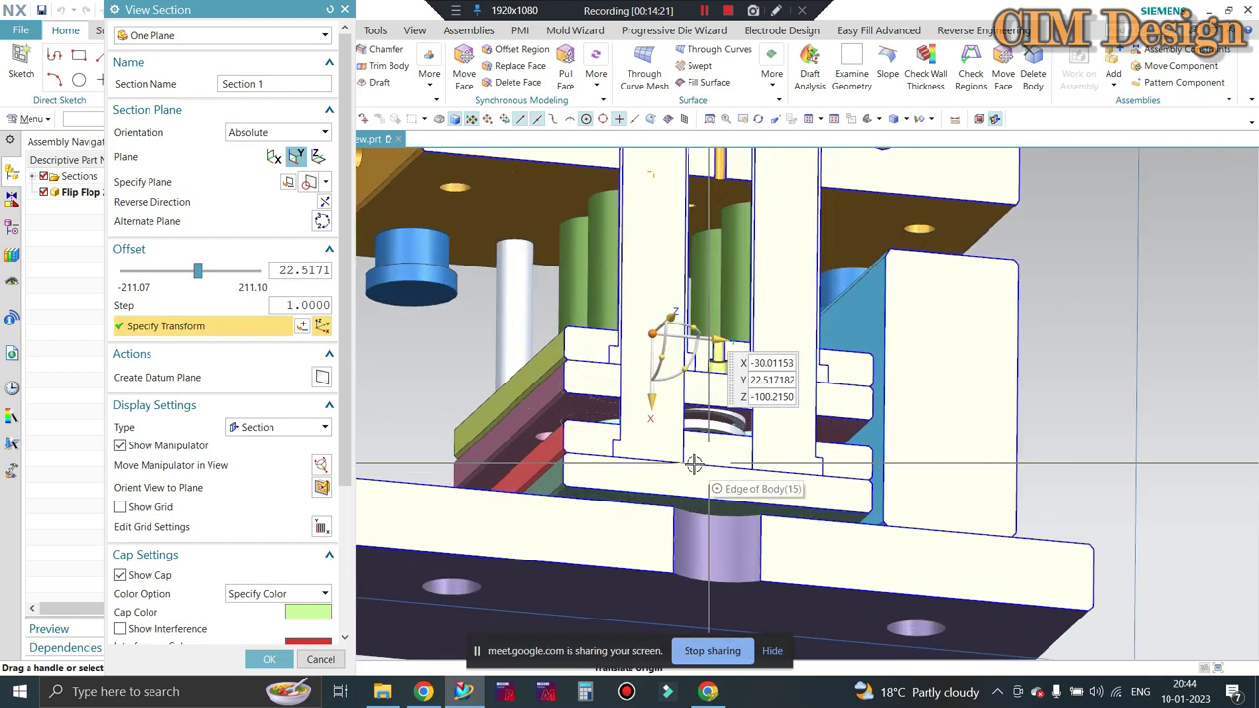
{"action": "scroll", "coordinate": [680, 456], "scroll_direction": "down", "scroll_amount": 1}
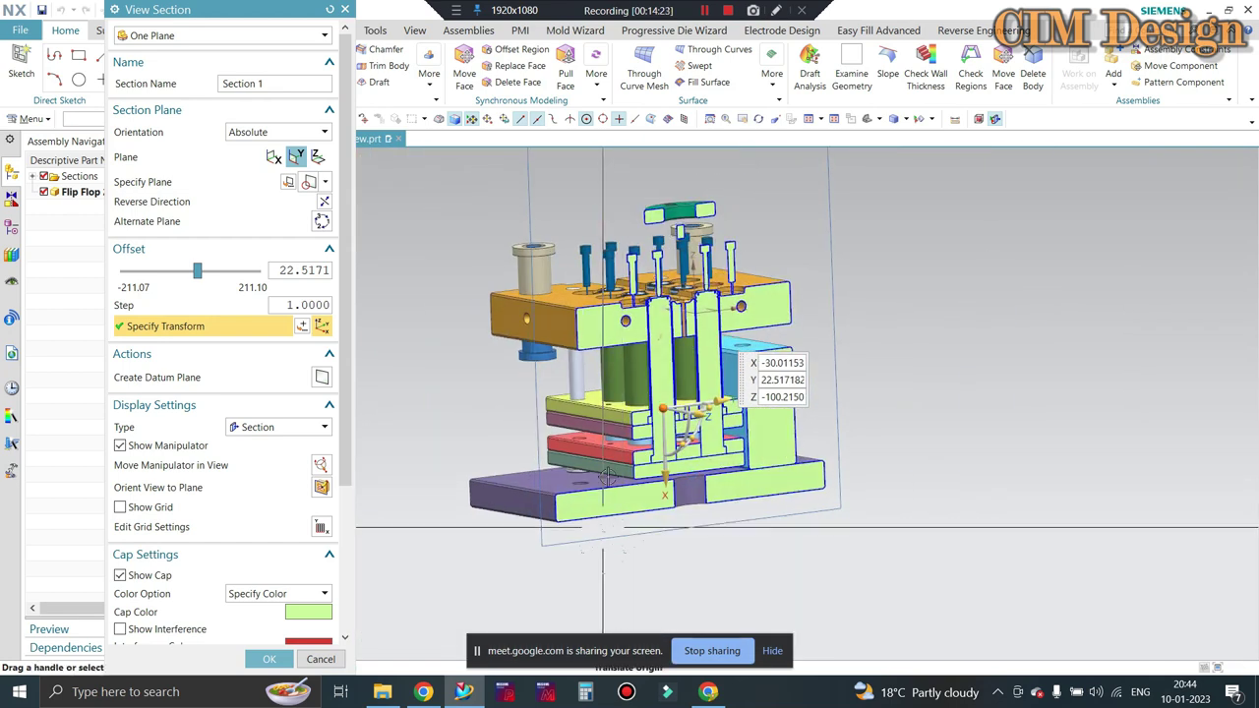
{"action": "scroll", "coordinate": [569, 484], "scroll_direction": "up", "scroll_amount": 1}
{"action": "scroll", "coordinate": [569, 484], "scroll_direction": "up", "scroll_amount": 1}
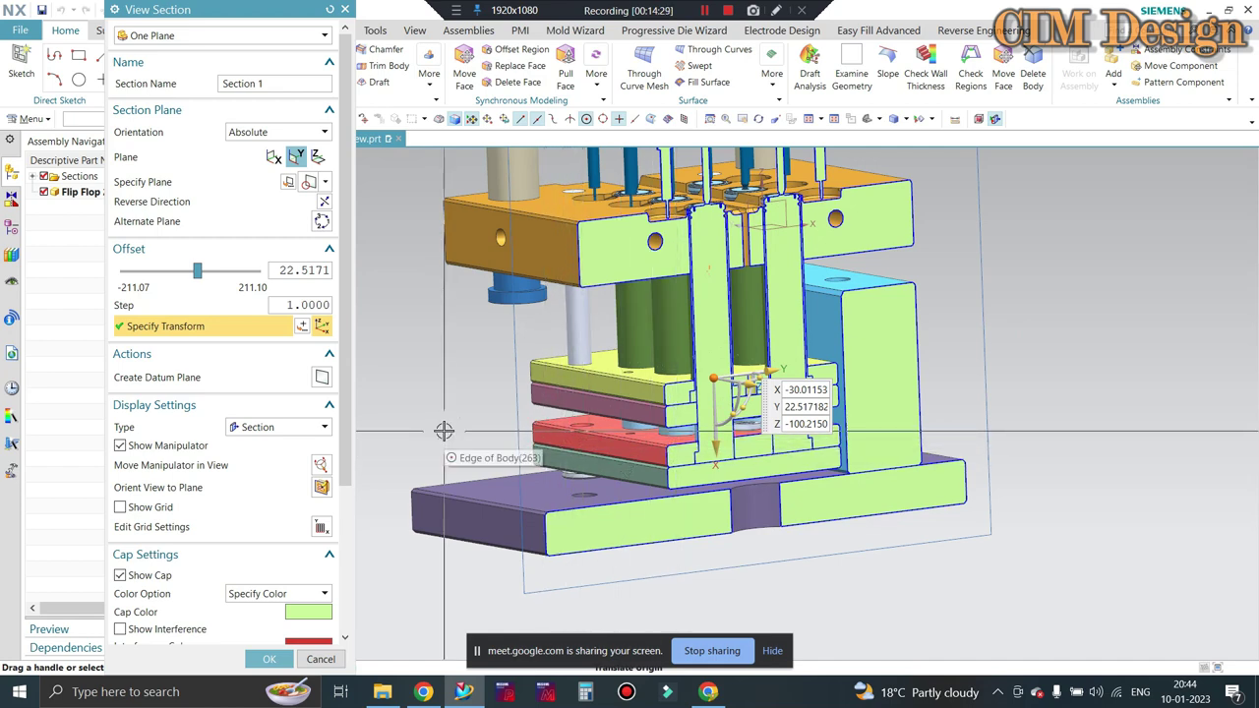
{"action": "scroll", "coordinate": [492, 423], "scroll_direction": "up", "scroll_amount": 2}
{"action": "scroll", "coordinate": [550, 457], "scroll_direction": "up", "scroll_amount": 3}
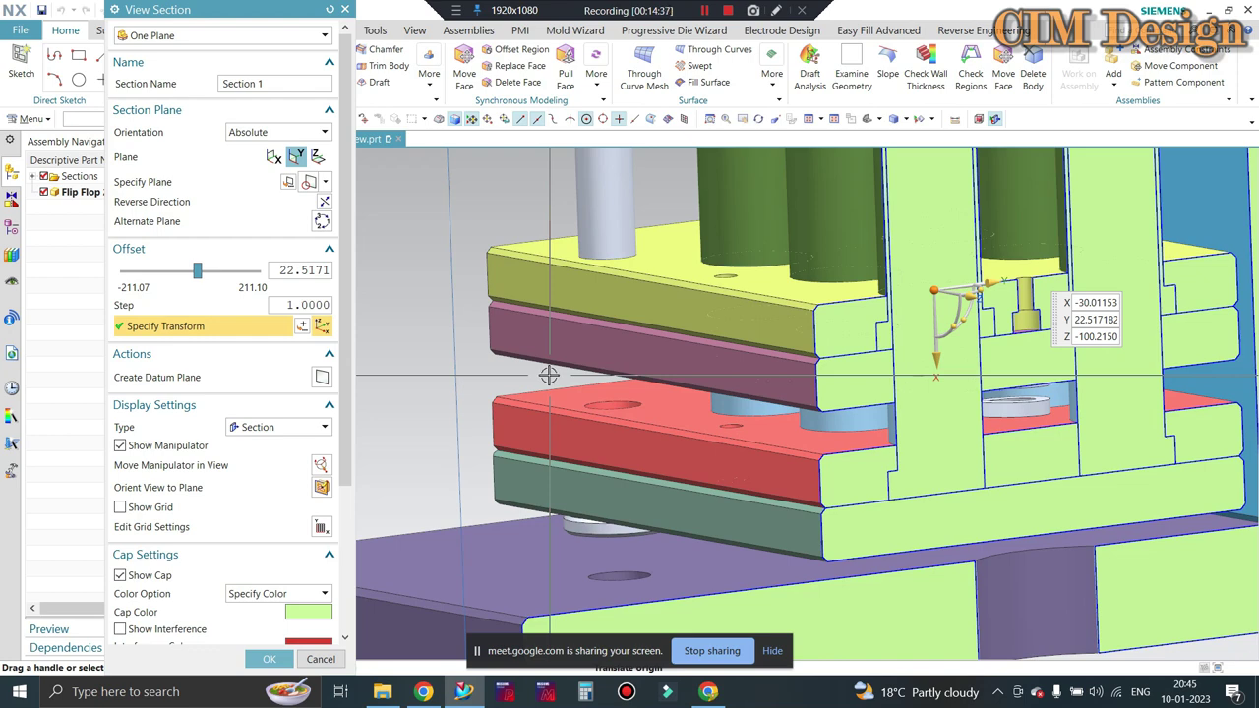
{"action": "scroll", "coordinate": [580, 403], "scroll_direction": "down", "scroll_amount": 2}
{"action": "scroll", "coordinate": [636, 455], "scroll_direction": "down", "scroll_amount": 2}
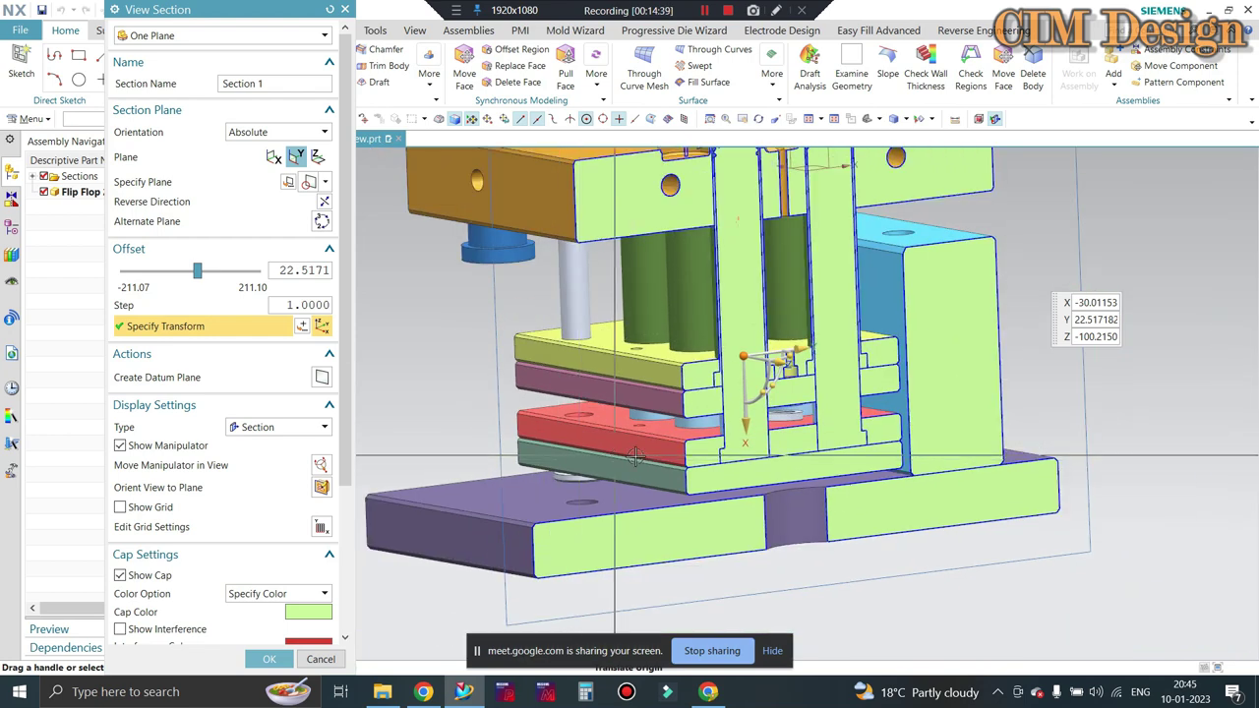
{"action": "scroll", "coordinate": [635, 455], "scroll_direction": "down", "scroll_amount": 2}
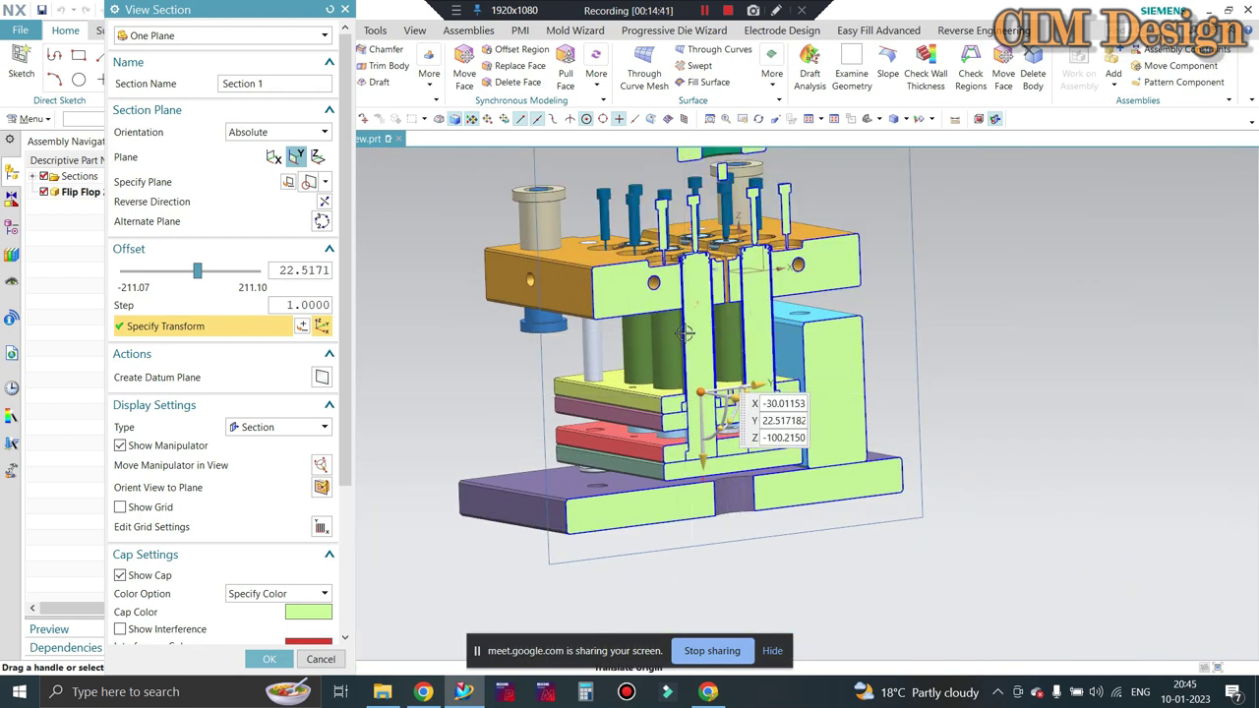
{"action": "scroll", "coordinate": [629, 359], "scroll_direction": "up", "scroll_amount": 3}
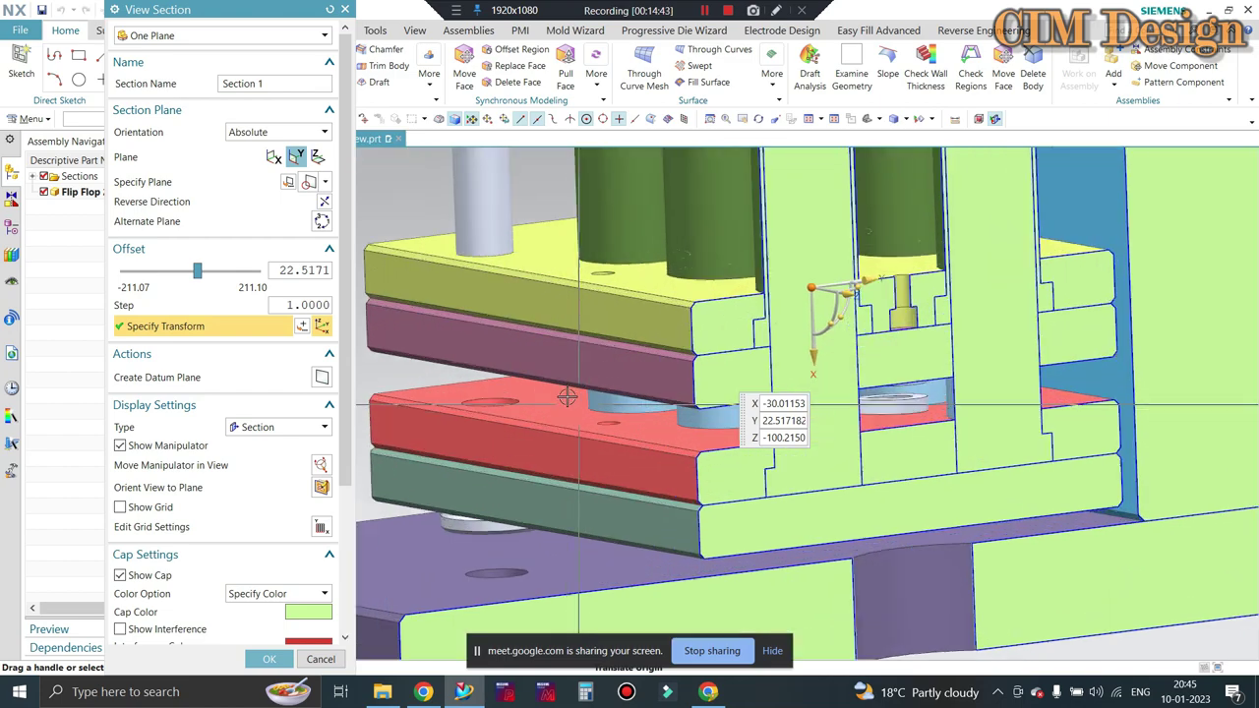
{"action": "scroll", "coordinate": [568, 384], "scroll_direction": "up", "scroll_amount": 2}
{"action": "scroll", "coordinate": [567, 383], "scroll_direction": "down", "scroll_amount": 1}
{"action": "scroll", "coordinate": [575, 403], "scroll_direction": "down", "scroll_amount": 2}
{"action": "scroll", "coordinate": [590, 433], "scroll_direction": "up", "scroll_amount": 2}
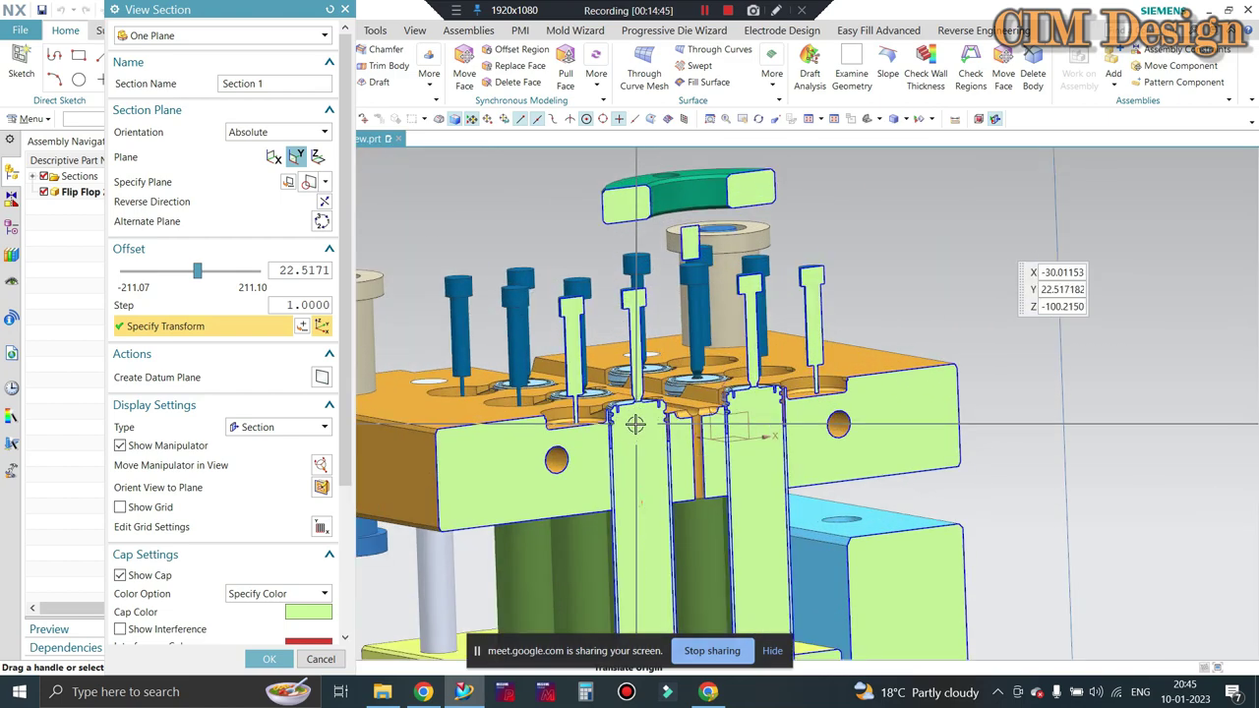
{"action": "scroll", "coordinate": [598, 443], "scroll_direction": "up", "scroll_amount": 2}
{"action": "scroll", "coordinate": [598, 442], "scroll_direction": "up", "scroll_amount": 2}
{"action": "scroll", "coordinate": [585, 393], "scroll_direction": "up", "scroll_amount": 1}
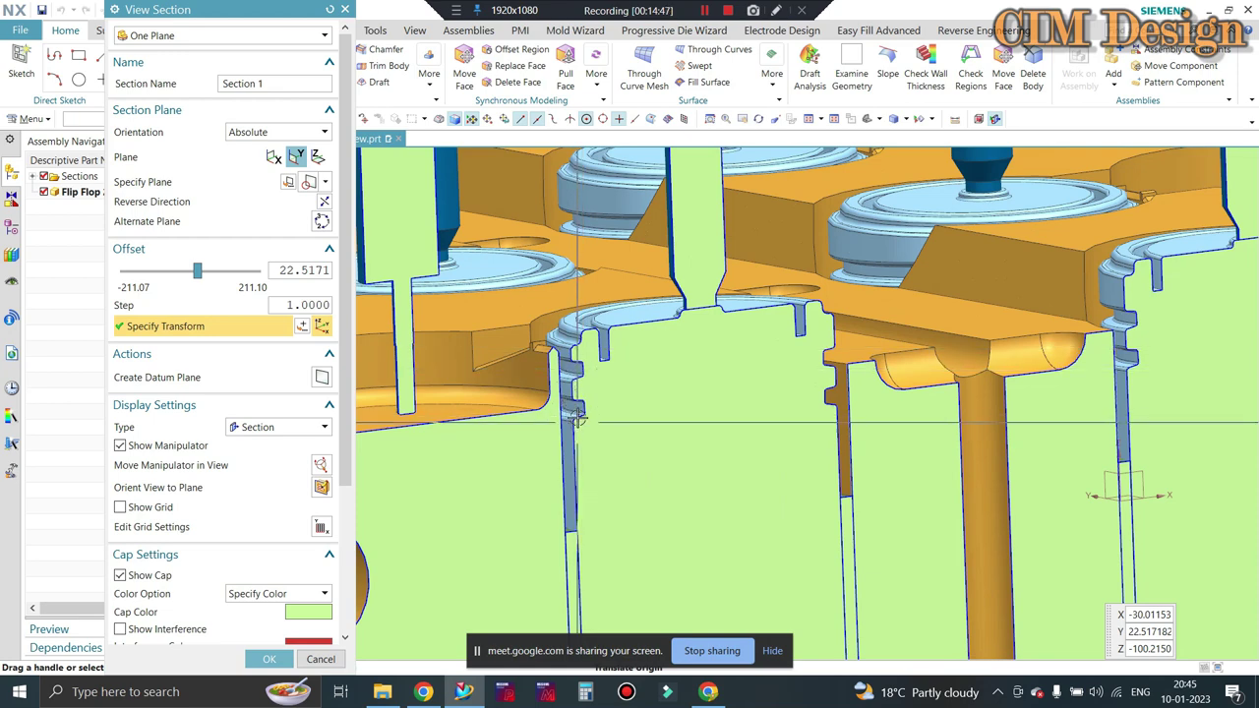
Tilt the sectioned plates slightly and zoom out to see the whole assembly
{"action": "middle_click_drag", "start_coordinate": [577, 366], "coordinate": [568, 325]}
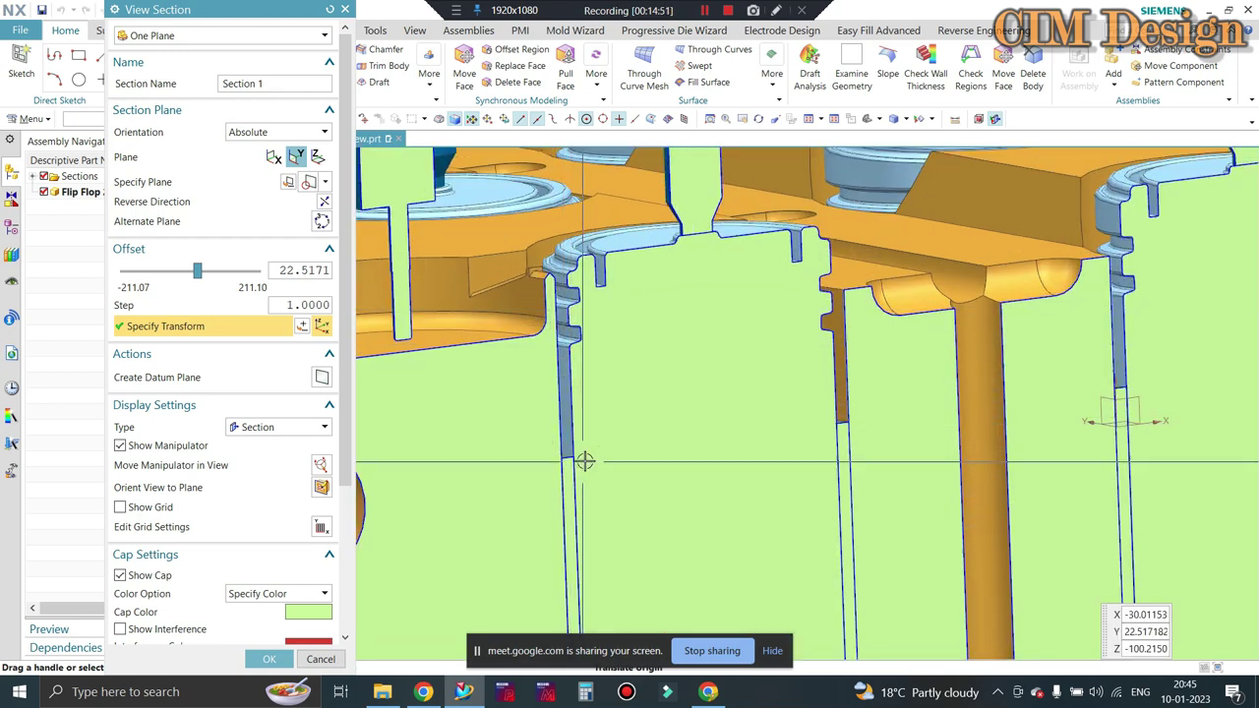
{"action": "scroll", "coordinate": [793, 342], "scroll_direction": "down", "scroll_amount": 1}
{"action": "scroll", "coordinate": [793, 341], "scroll_direction": "down", "scroll_amount": 1}
{"action": "scroll", "coordinate": [793, 341], "scroll_direction": "down", "scroll_amount": 1}
Orbit the sectioned die to a new angle, then zoom around a fitted front view
{"action": "scroll", "coordinate": [794, 342], "scroll_direction": "down", "scroll_amount": 1}
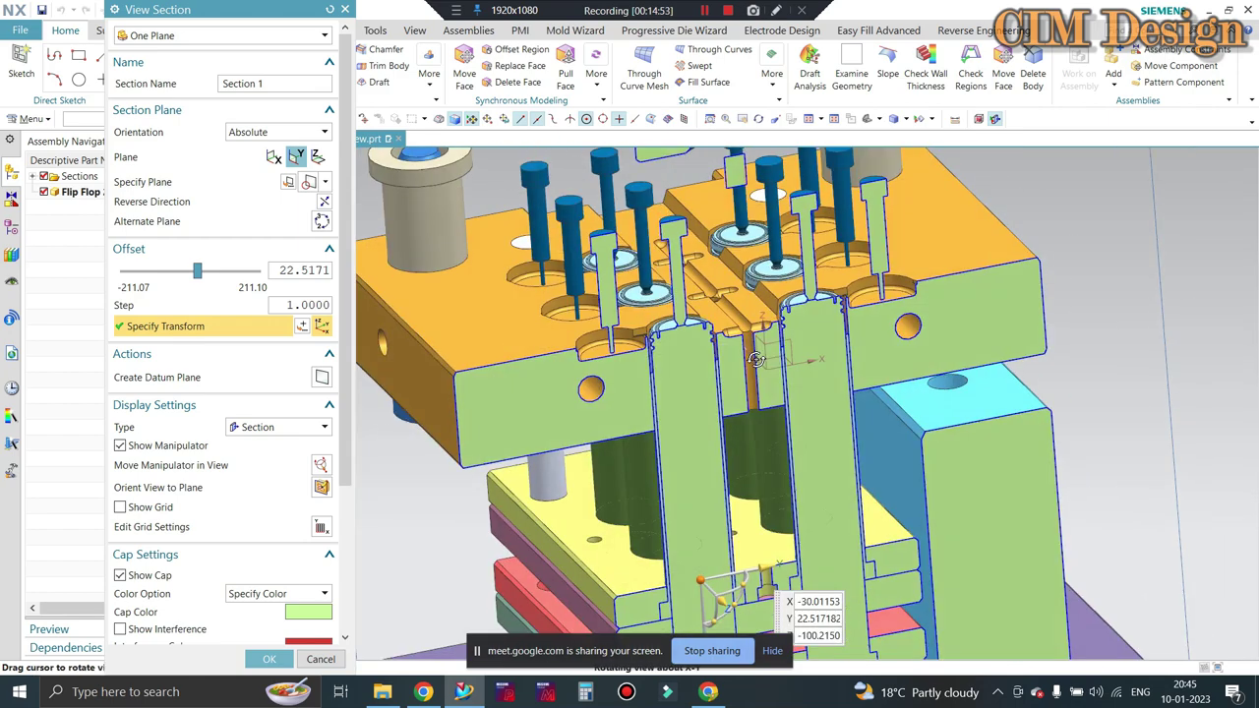
{"action": "scroll", "coordinate": [773, 426], "scroll_direction": "up", "scroll_amount": 1}
{"action": "scroll", "coordinate": [773, 426], "scroll_direction": "up", "scroll_amount": 1}
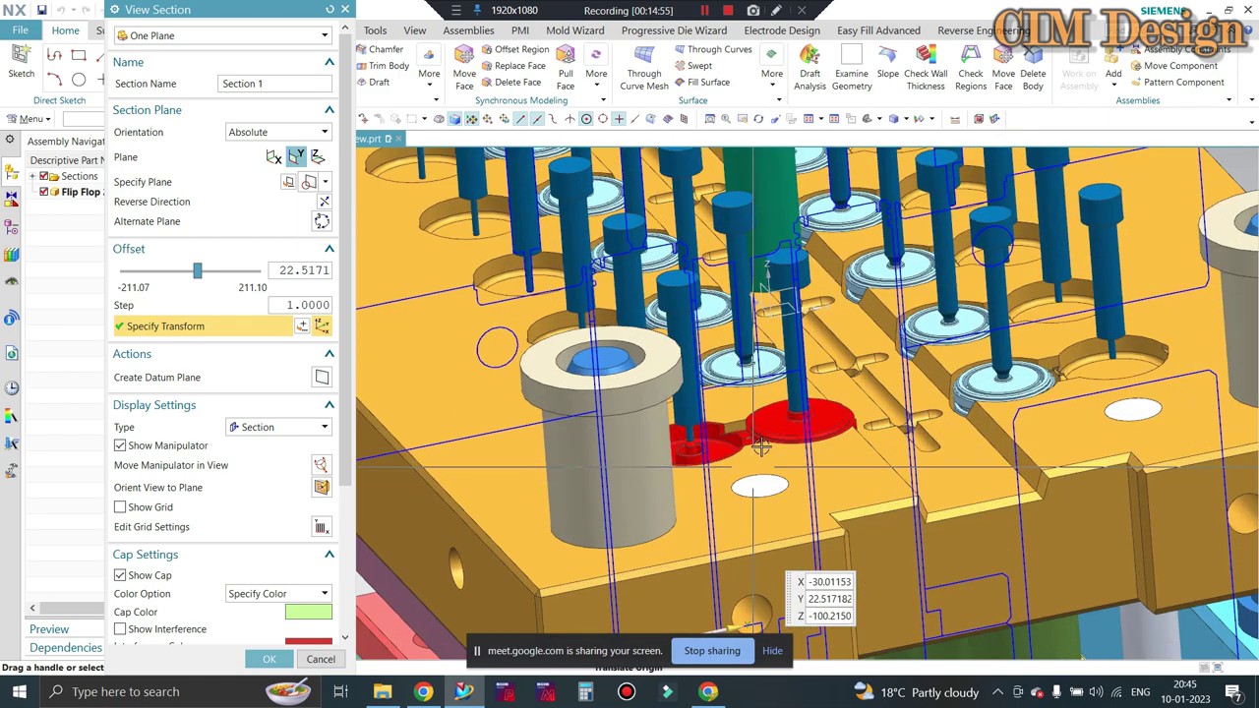
{"action": "scroll", "coordinate": [773, 426], "scroll_direction": "up", "scroll_amount": 1}
{"action": "scroll", "coordinate": [832, 348], "scroll_direction": "up", "scroll_amount": 1}
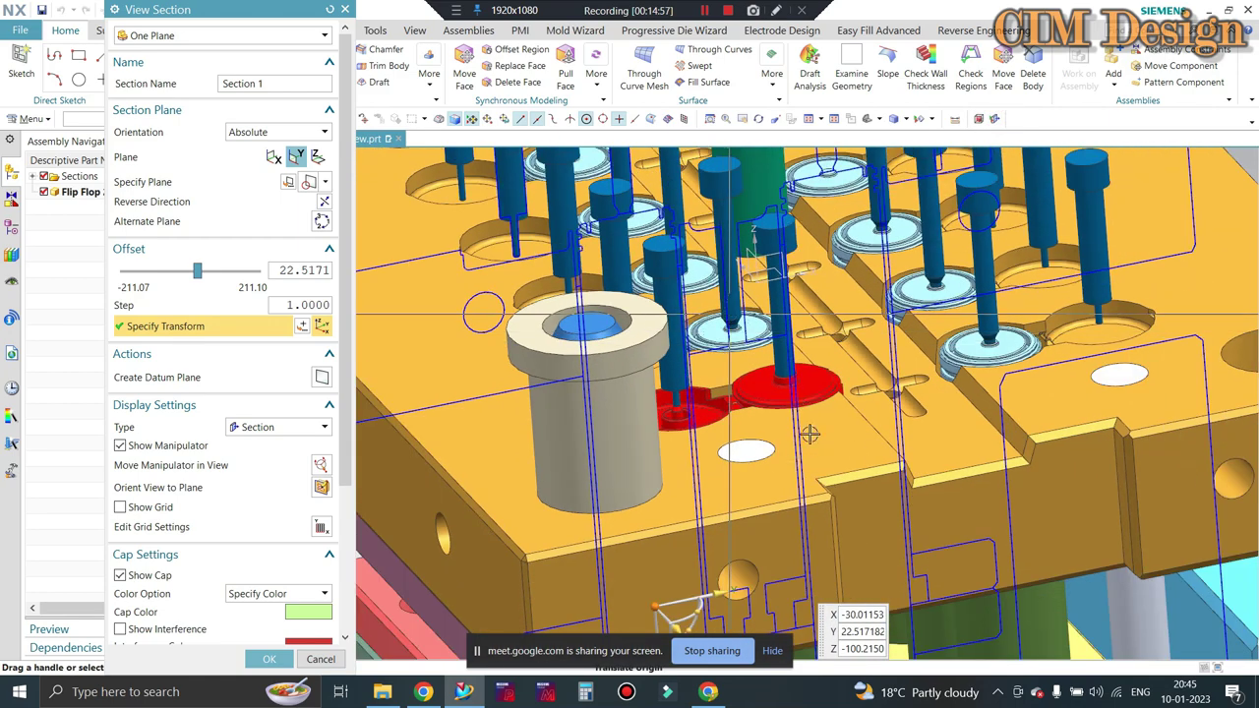
{"action": "scroll", "coordinate": [832, 348], "scroll_direction": "up", "scroll_amount": 2}
{"action": "scroll", "coordinate": [832, 348], "scroll_direction": "up", "scroll_amount": 1}
{"action": "scroll", "coordinate": [831, 348], "scroll_direction": "up", "scroll_amount": 2}
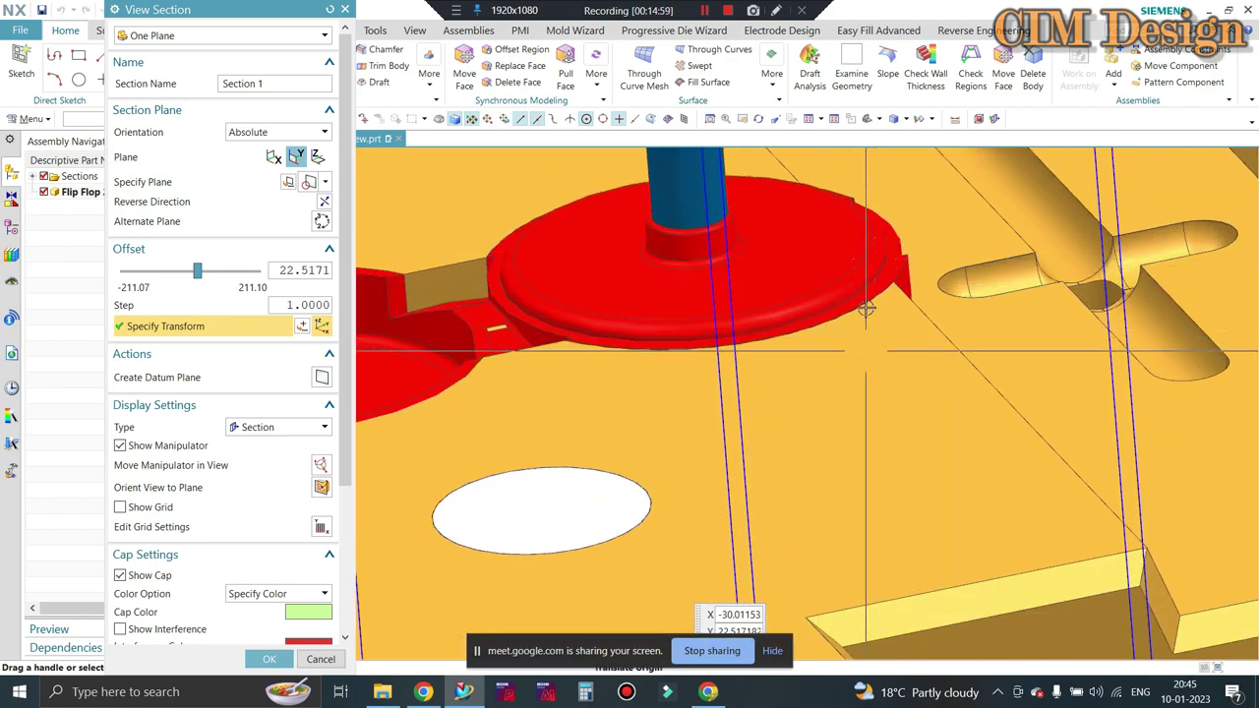
{"action": "scroll", "coordinate": [865, 308], "scroll_direction": "down", "scroll_amount": 2}
{"action": "scroll", "coordinate": [865, 308], "scroll_direction": "down", "scroll_amount": 2}
{"action": "middle_click_drag", "start_coordinate": [786, 344], "coordinate": [766, 367]}
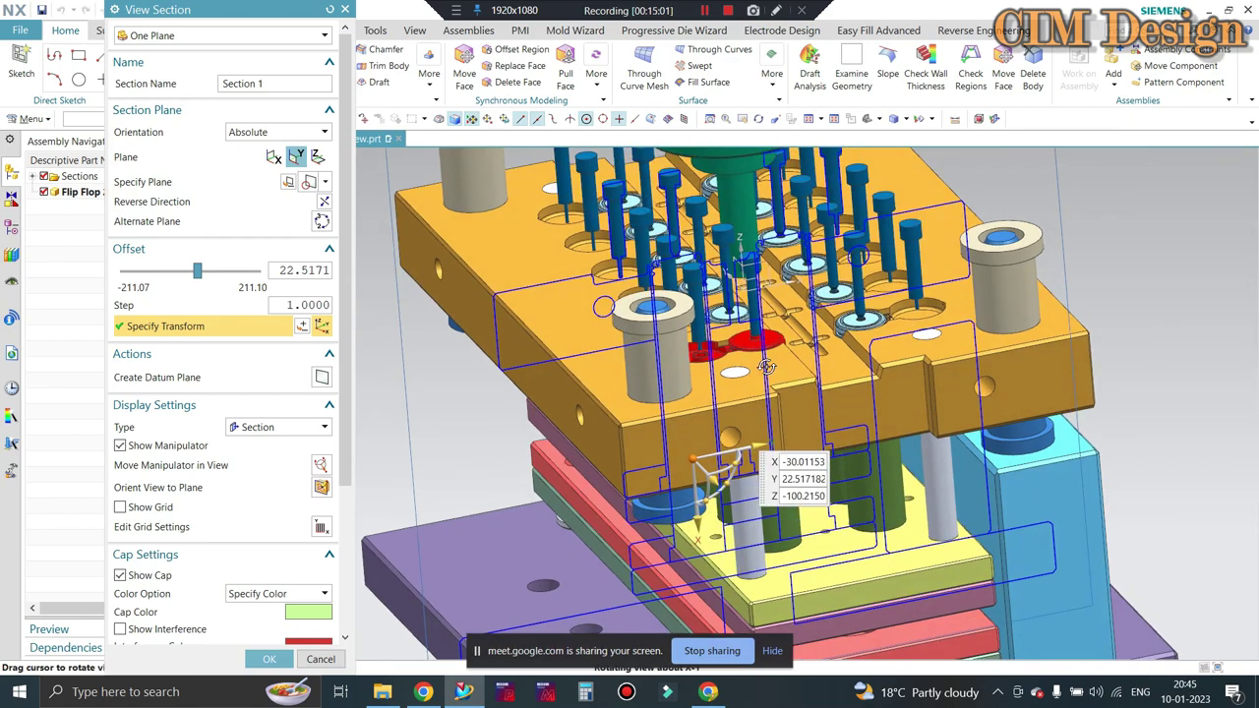
{"action": "scroll", "coordinate": [753, 354], "scroll_direction": "up", "scroll_amount": 2}
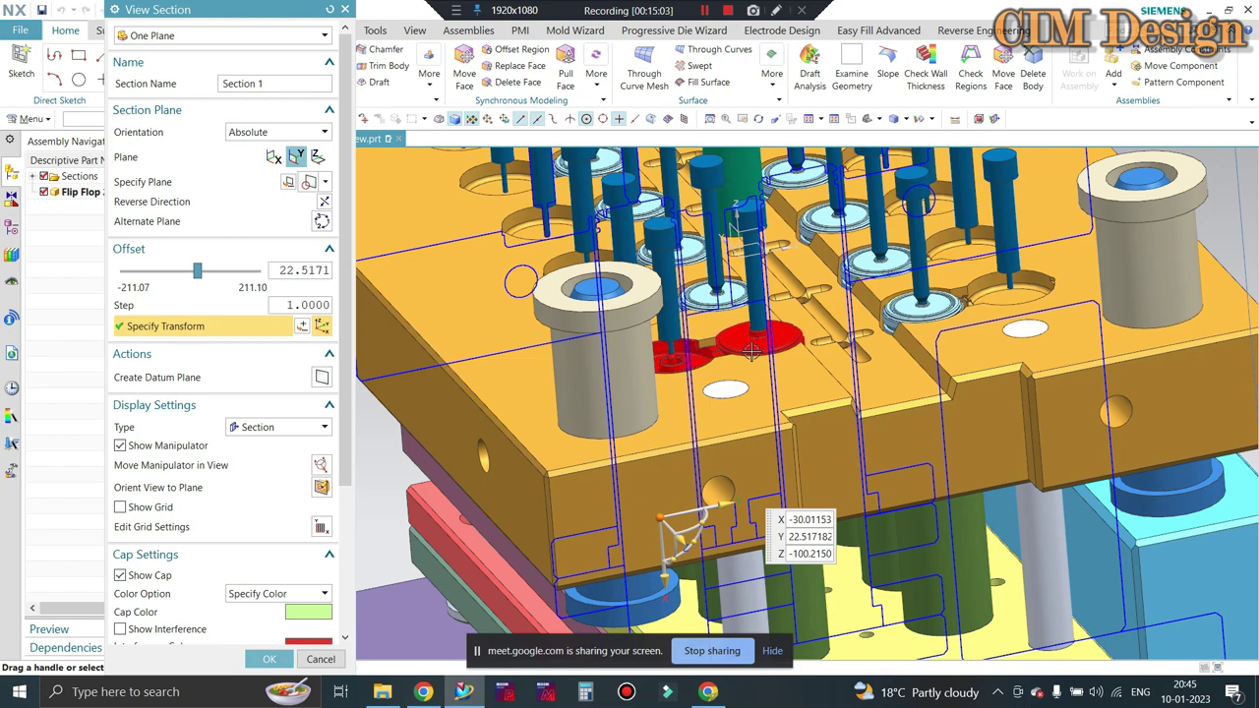
{"action": "scroll", "coordinate": [915, 317], "scroll_direction": "up", "scroll_amount": 2}
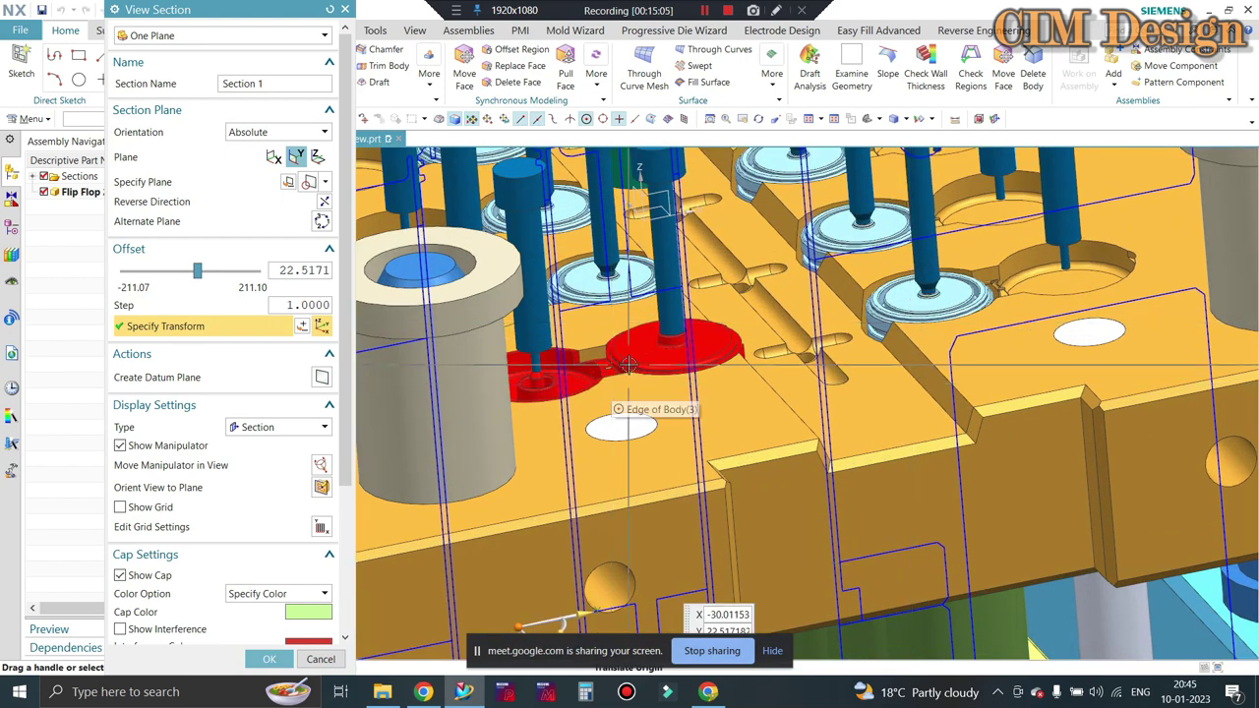
{"action": "key", "text": "ctrl+alt+f"}
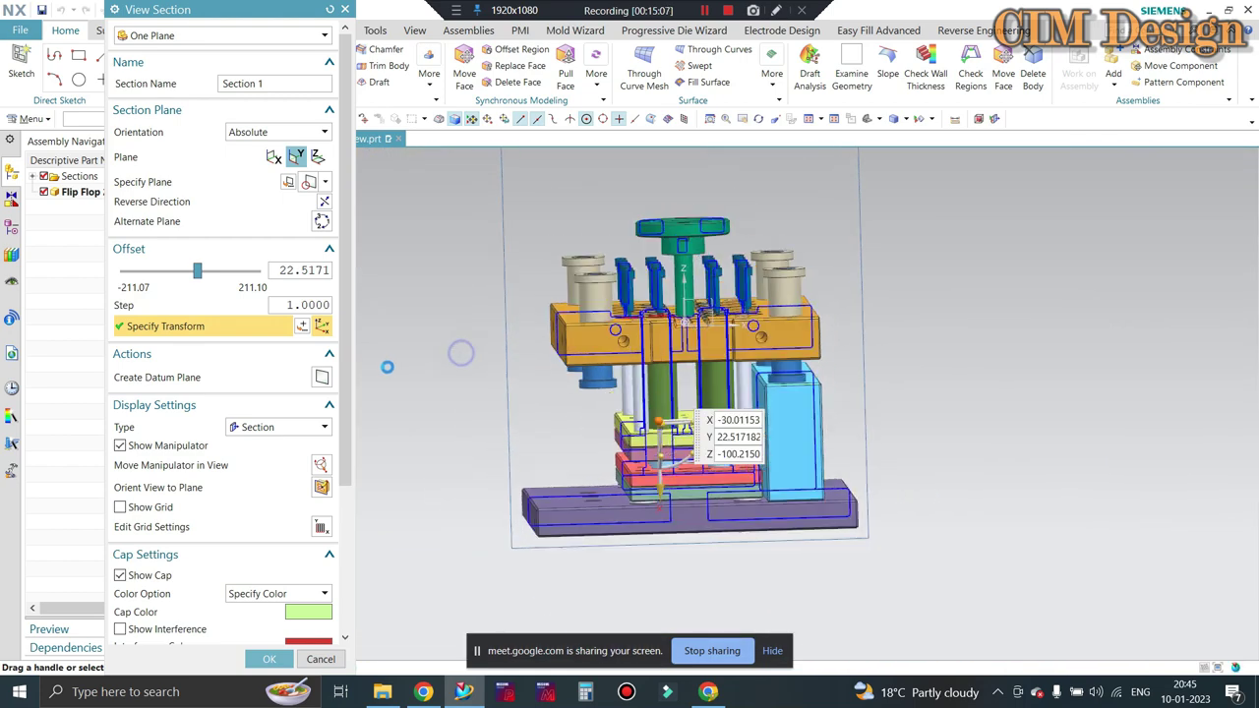
{"action": "scroll", "coordinate": [688, 295], "scroll_direction": "up", "scroll_amount": 3}
{"action": "scroll", "coordinate": [669, 295], "scroll_direction": "down", "scroll_amount": 3}
{"action": "scroll", "coordinate": [629, 295], "scroll_direction": "up", "scroll_amount": 2}
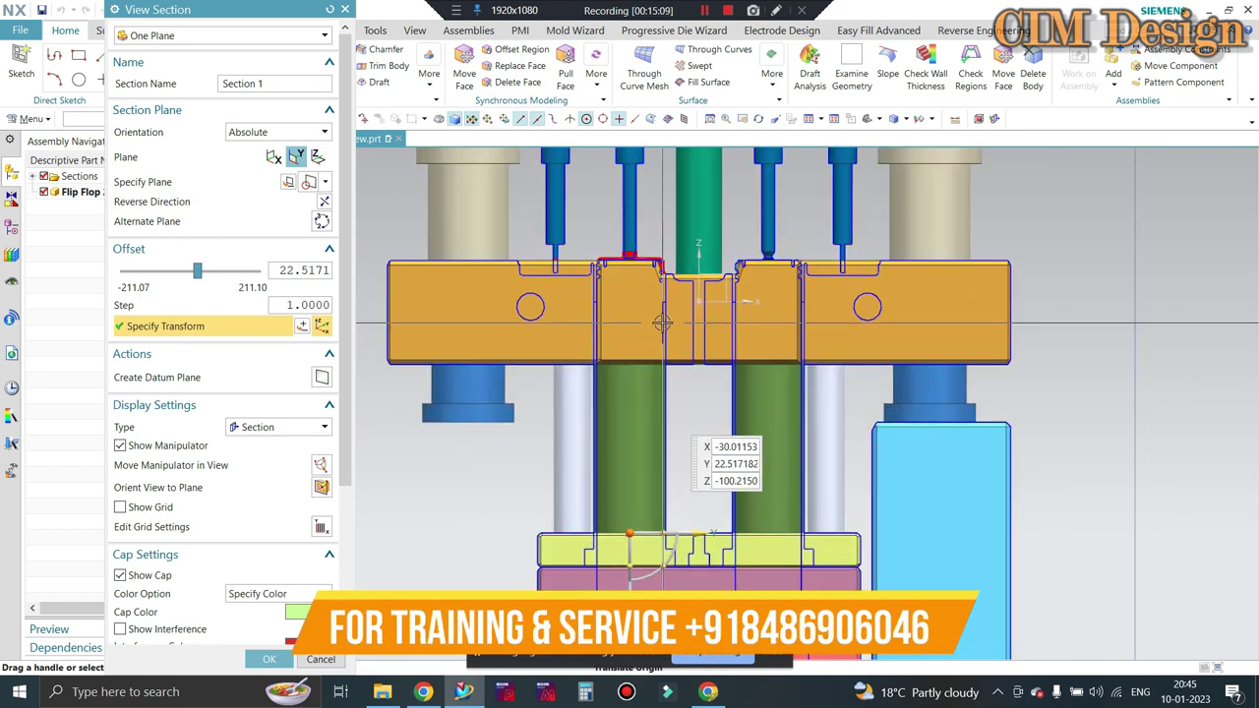
{"action": "scroll", "coordinate": [627, 290], "scroll_direction": "down", "scroll_amount": 2}
{"action": "scroll", "coordinate": [609, 393], "scroll_direction": "down", "scroll_amount": 2}
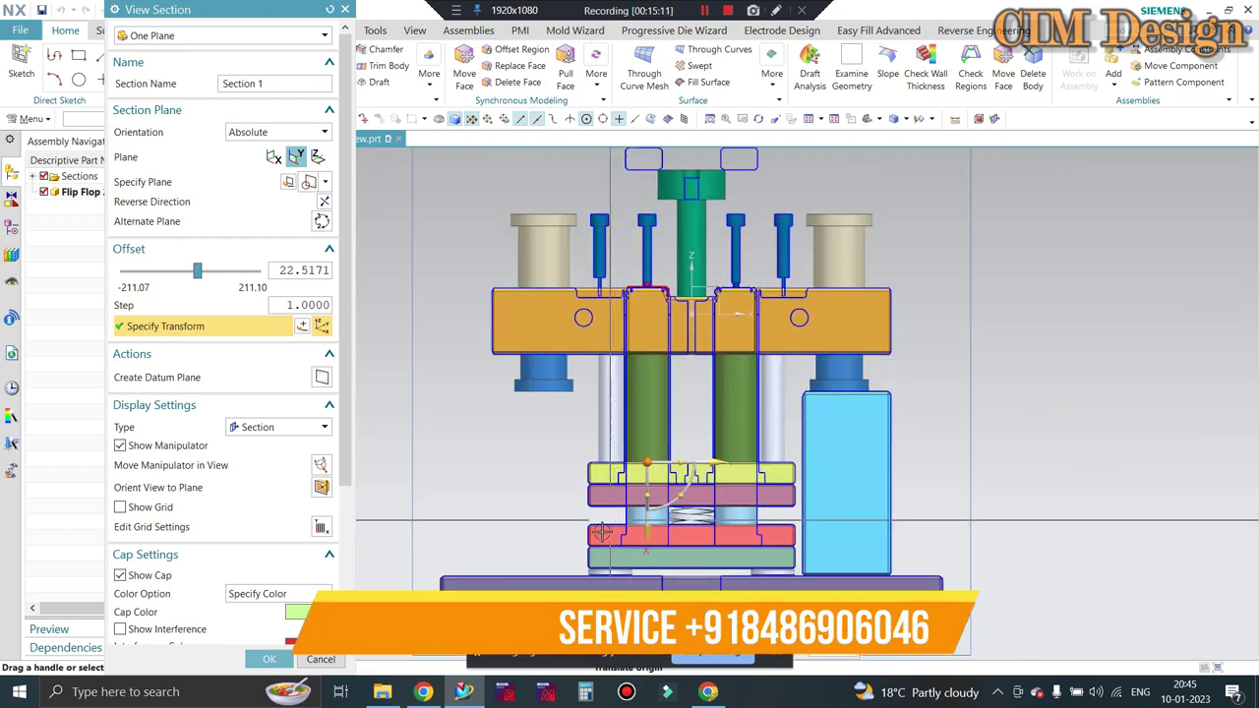
{"action": "scroll", "coordinate": [601, 452], "scroll_direction": "up", "scroll_amount": 5}
{"action": "scroll", "coordinate": [604, 481], "scroll_direction": "down", "scroll_amount": 2}
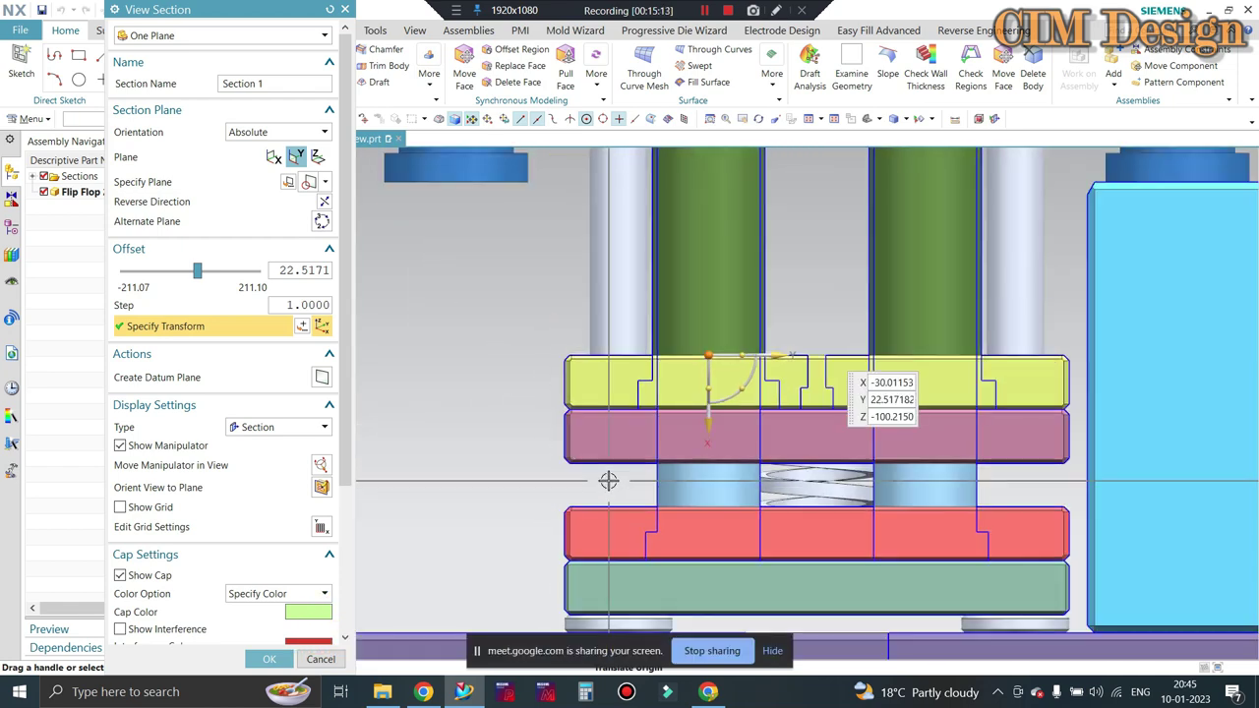
{"action": "scroll", "coordinate": [614, 453], "scroll_direction": "down", "scroll_amount": 2}
{"action": "scroll", "coordinate": [615, 457], "scroll_direction": "down", "scroll_amount": 3}
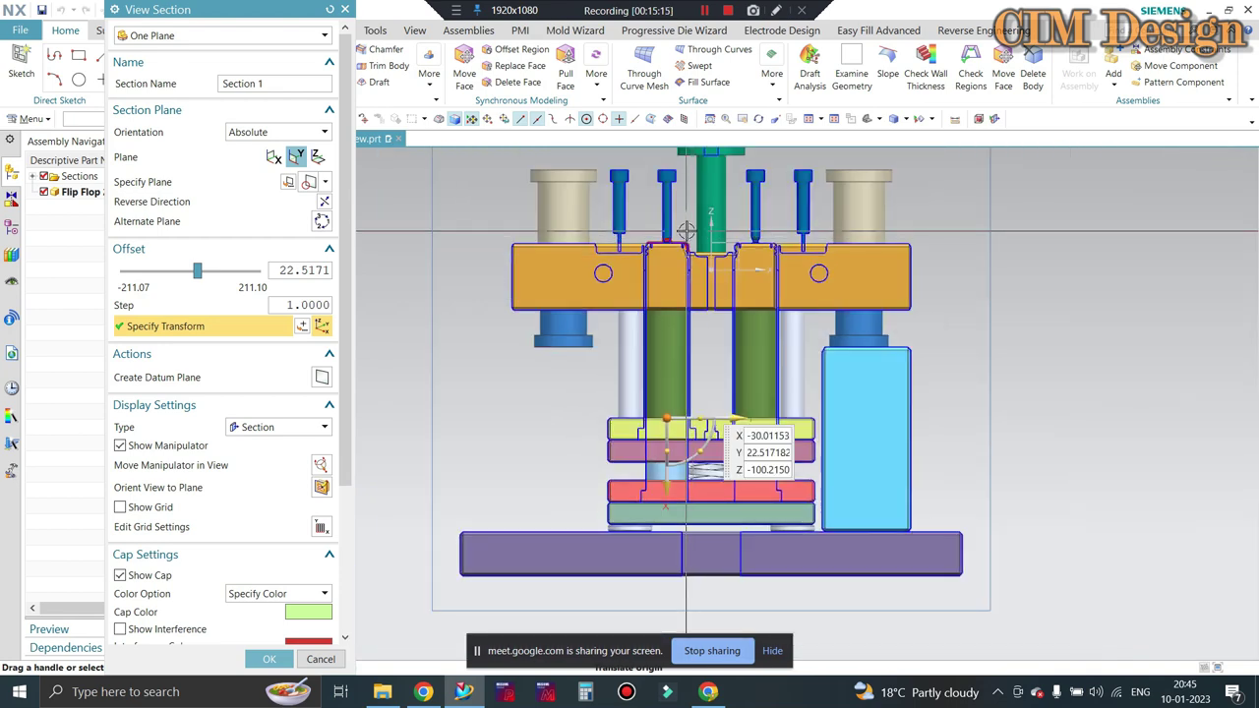
{"action": "scroll", "coordinate": [620, 469], "scroll_direction": "up", "scroll_amount": 4}
{"action": "scroll", "coordinate": [622, 462], "scroll_direction": "up", "scroll_amount": 4}
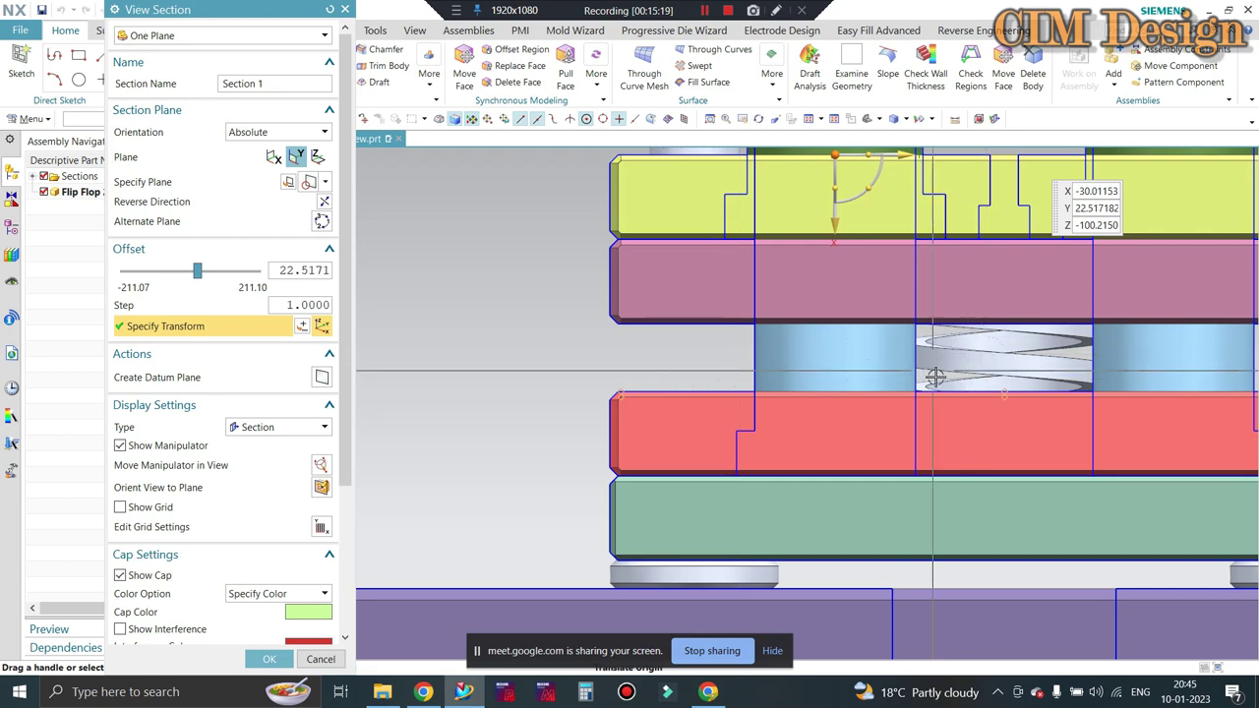
{"action": "scroll", "coordinate": [667, 398], "scroll_direction": "down", "scroll_amount": 2}
{"action": "scroll", "coordinate": [668, 403], "scroll_direction": "down", "scroll_amount": 3}
Alternate between isometric, angled top and straight front views of the sectioned plates and spring
{"action": "mouse_move", "coordinate": [668, 403]}
{"action": "middle_mouse_down"}
{"action": "mouse_move", "coordinate": [898, 427]}
{"action": "mouse_move", "coordinate": [865, 463]}
{"action": "mouse_move", "coordinate": [1034, 371]}
{"action": "middle_mouse_up"}
{"action": "key", "text": "F8"}
{"action": "scroll", "coordinate": [861, 256], "scroll_direction": "up", "scroll_amount": 5}
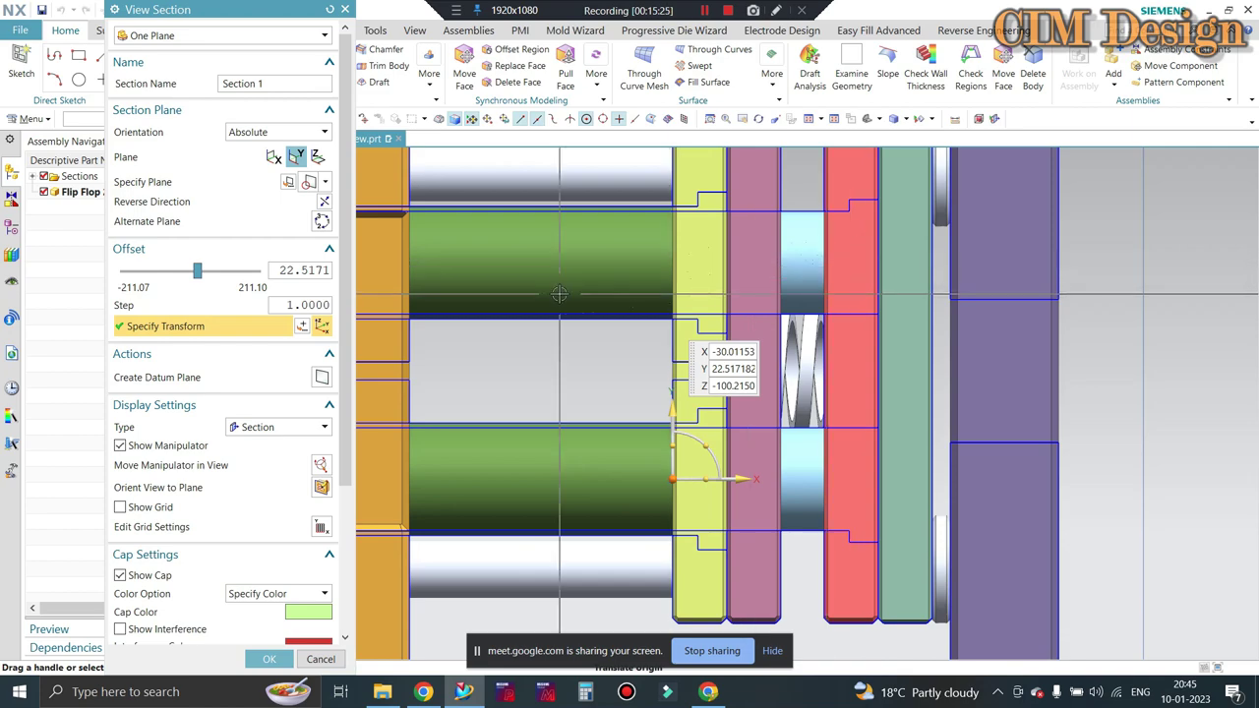
{"action": "scroll", "coordinate": [791, 354], "scroll_direction": "down", "scroll_amount": 2}
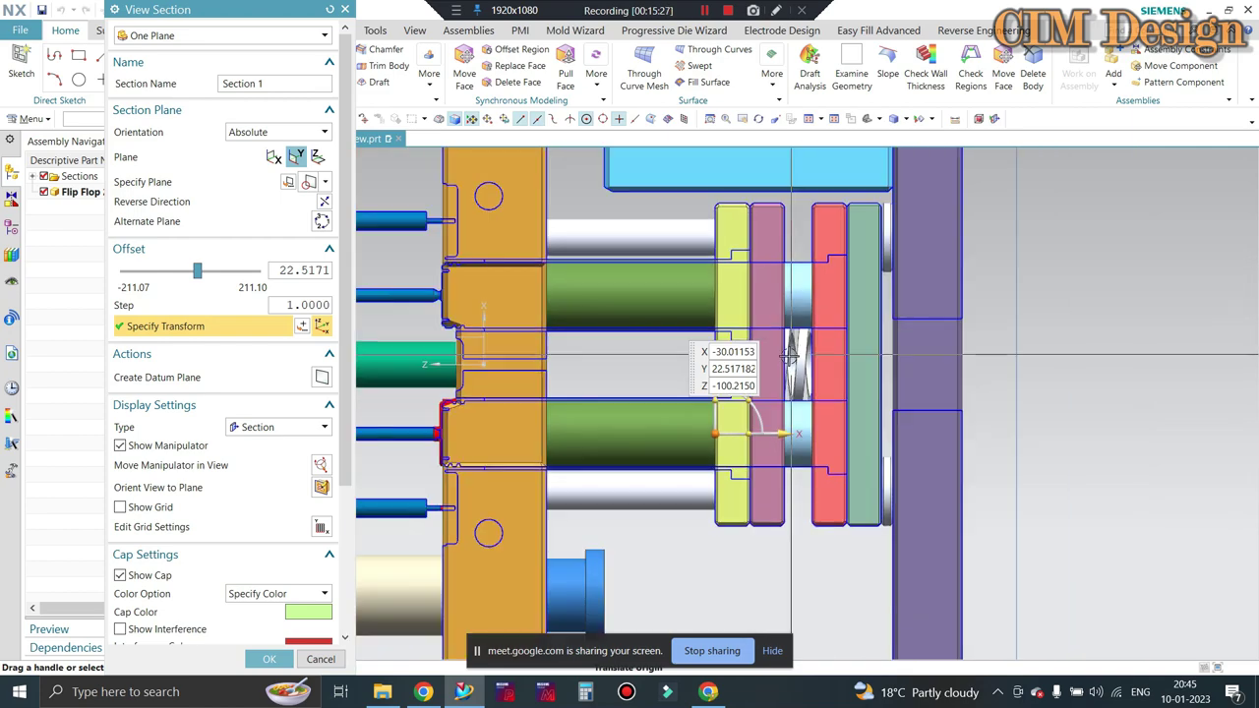
{"action": "scroll", "coordinate": [791, 354], "scroll_direction": "down", "scroll_amount": 3}
{"action": "middle_click_drag", "start_coordinate": [792, 354], "coordinate": [810, 343]}
{"action": "key", "text": "F8"}
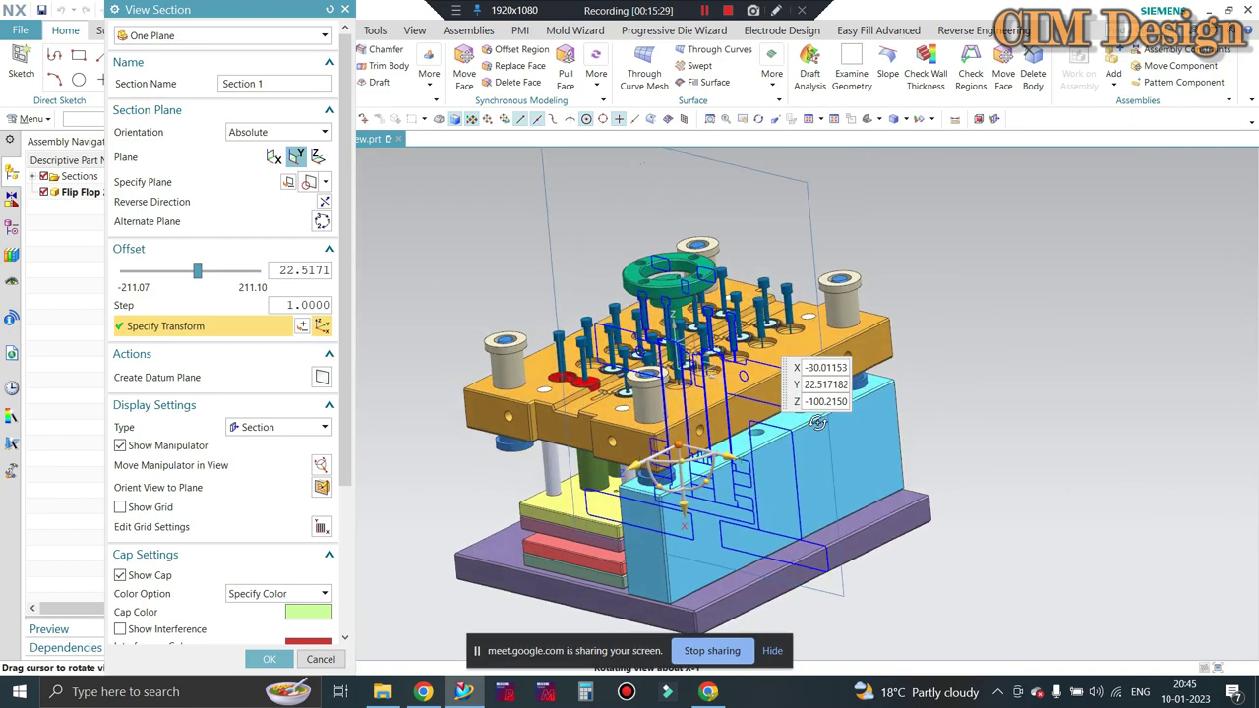
{"action": "scroll", "coordinate": [849, 453], "scroll_direction": "up", "scroll_amount": 5}
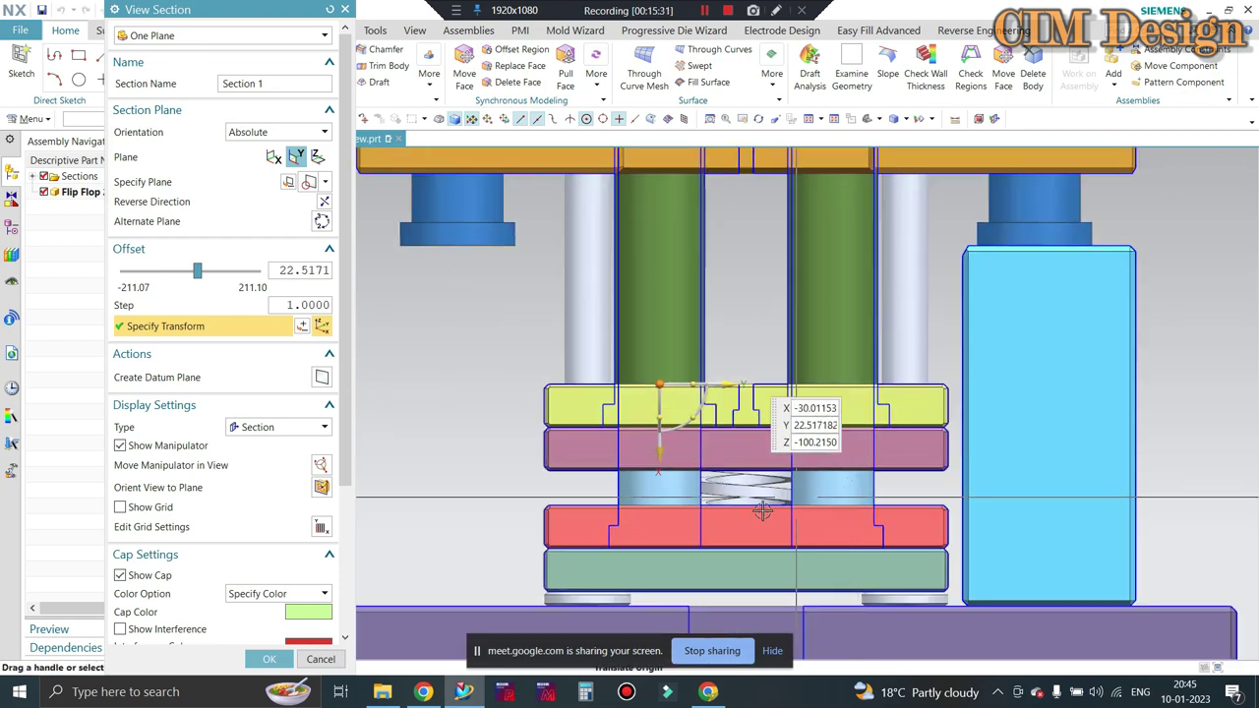
{"action": "scroll", "coordinate": [698, 466], "scroll_direction": "down", "scroll_amount": 1}
{"action": "scroll", "coordinate": [727, 484], "scroll_direction": "up", "scroll_amount": 4}
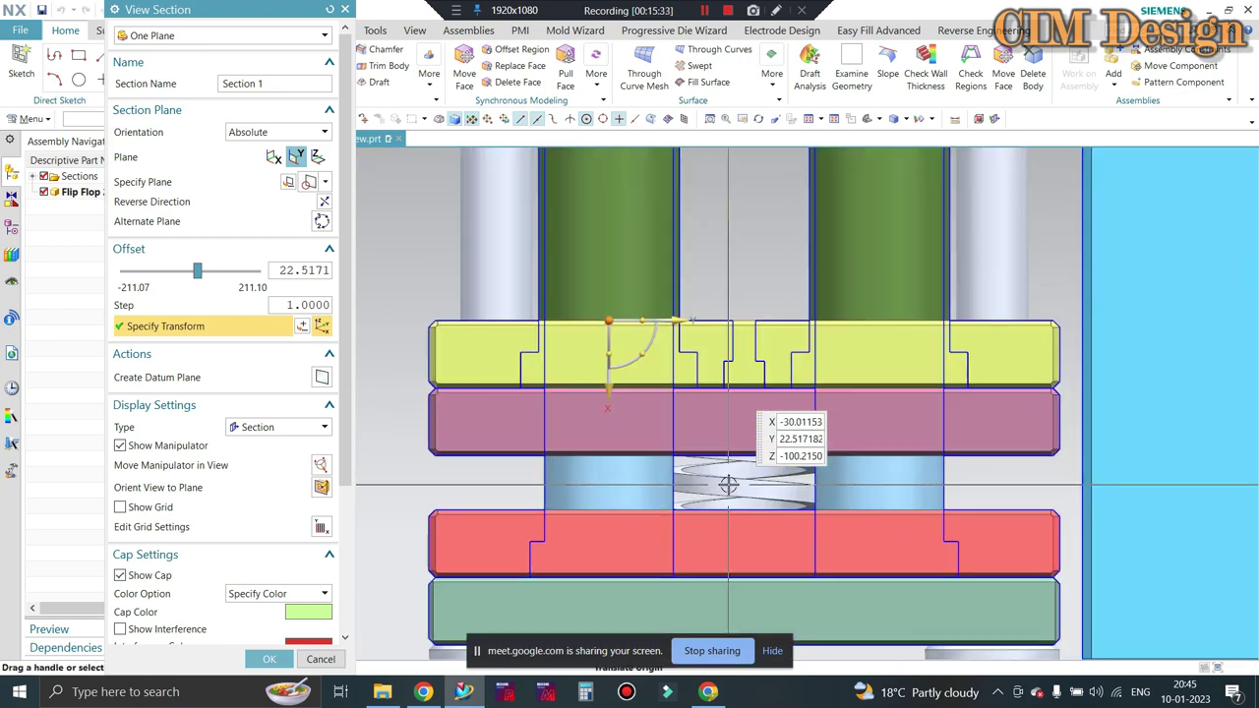
{"action": "scroll", "coordinate": [682, 401], "scroll_direction": "down", "scroll_amount": 5}
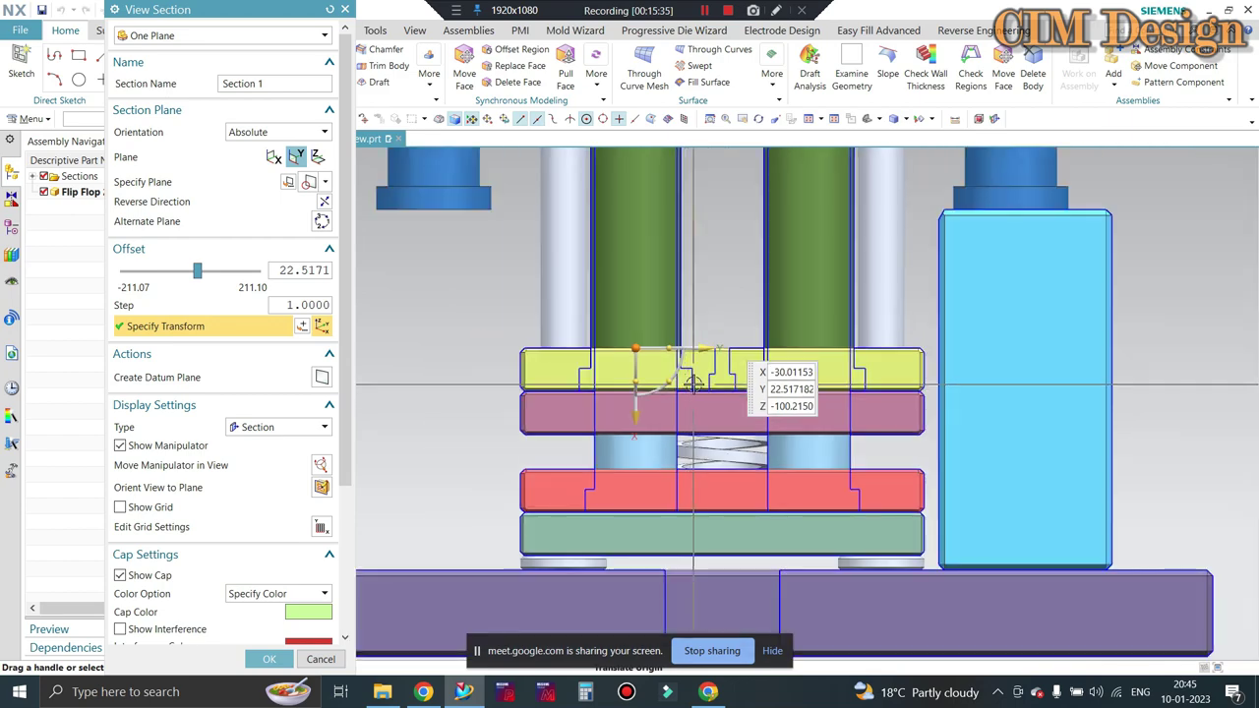
{"action": "middle_click_drag", "start_coordinate": [1199, 309], "coordinate": [1193, 316]}
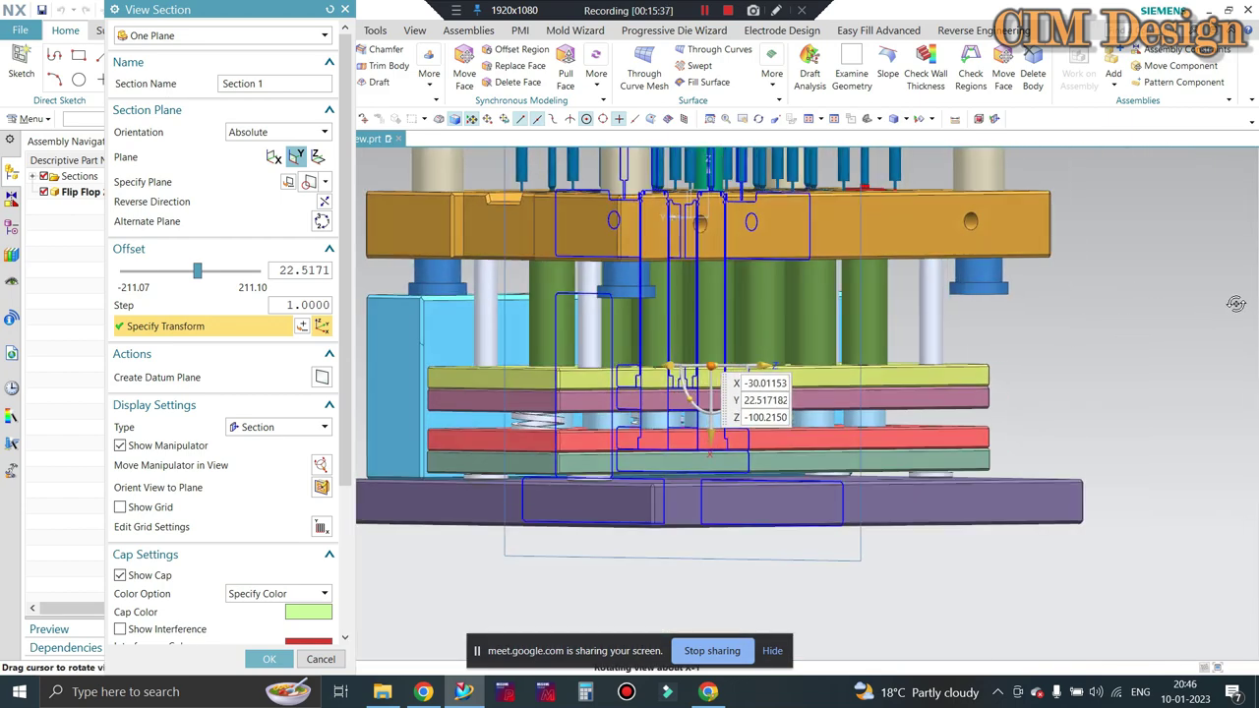
{"action": "key", "text": "ctrl+alt+f"}
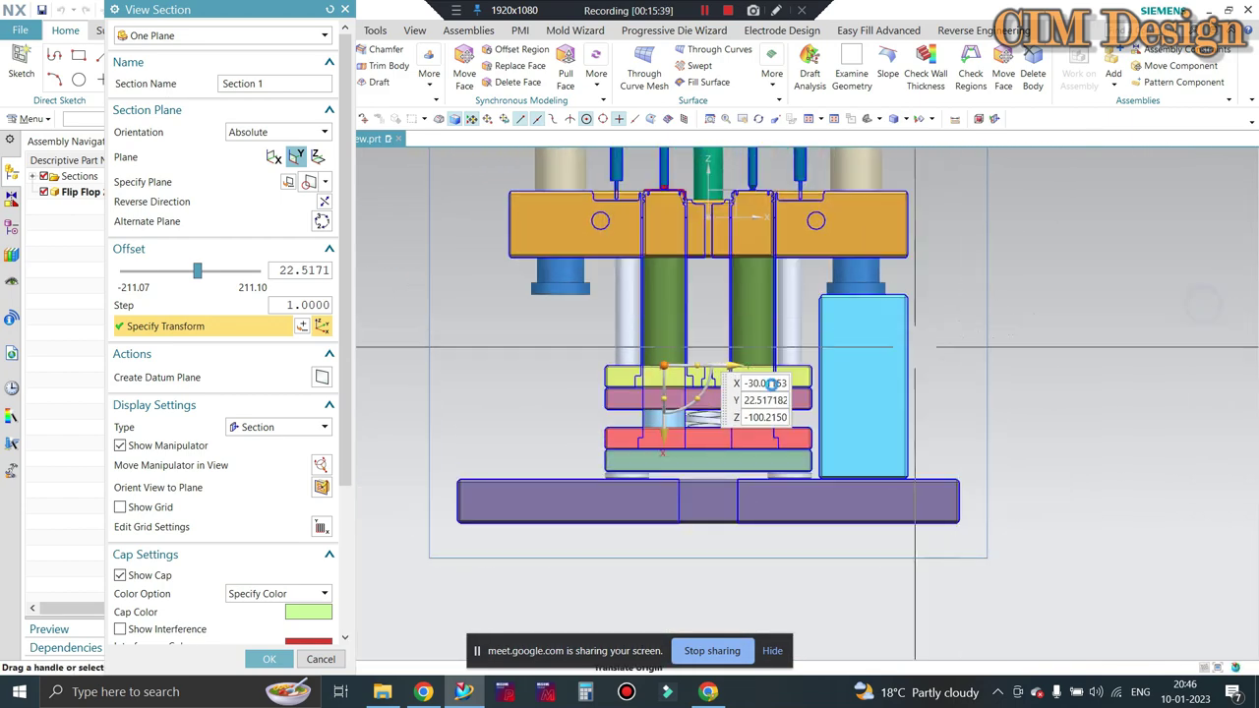
{"action": "middle_click_drag", "start_coordinate": [672, 240], "coordinate": [1187, 256]}
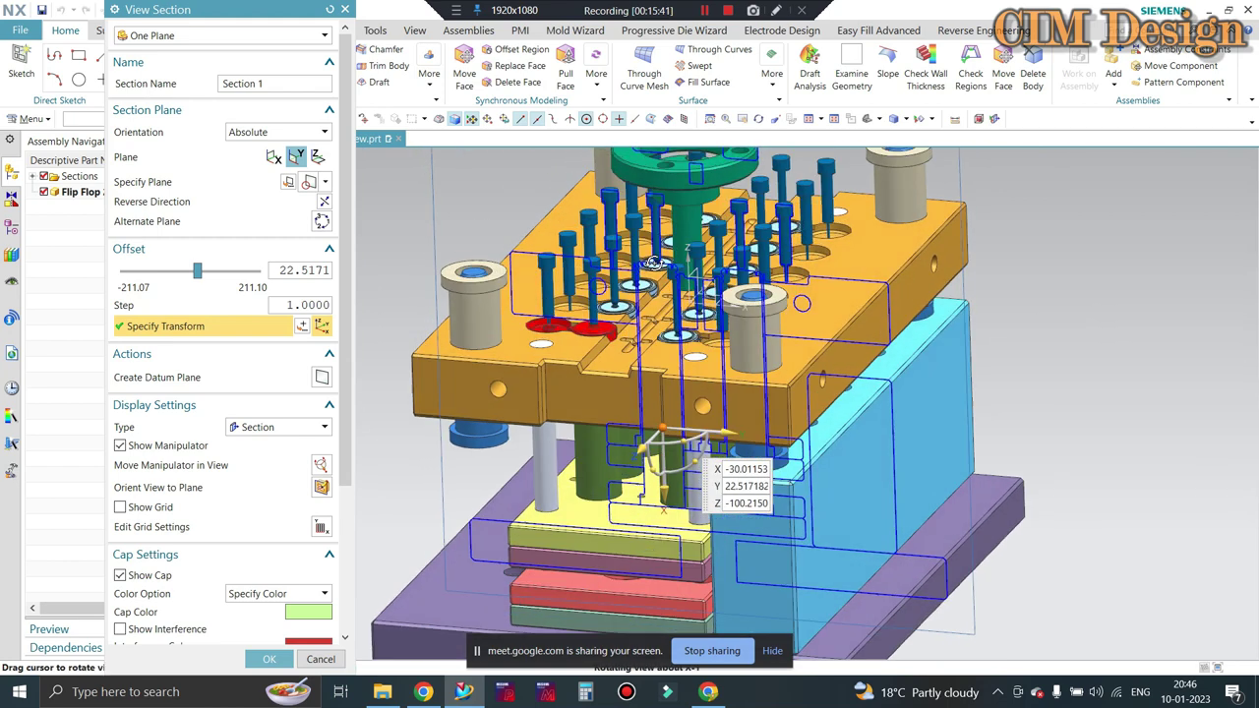
{"action": "key", "text": "ctrl+alt+f"}
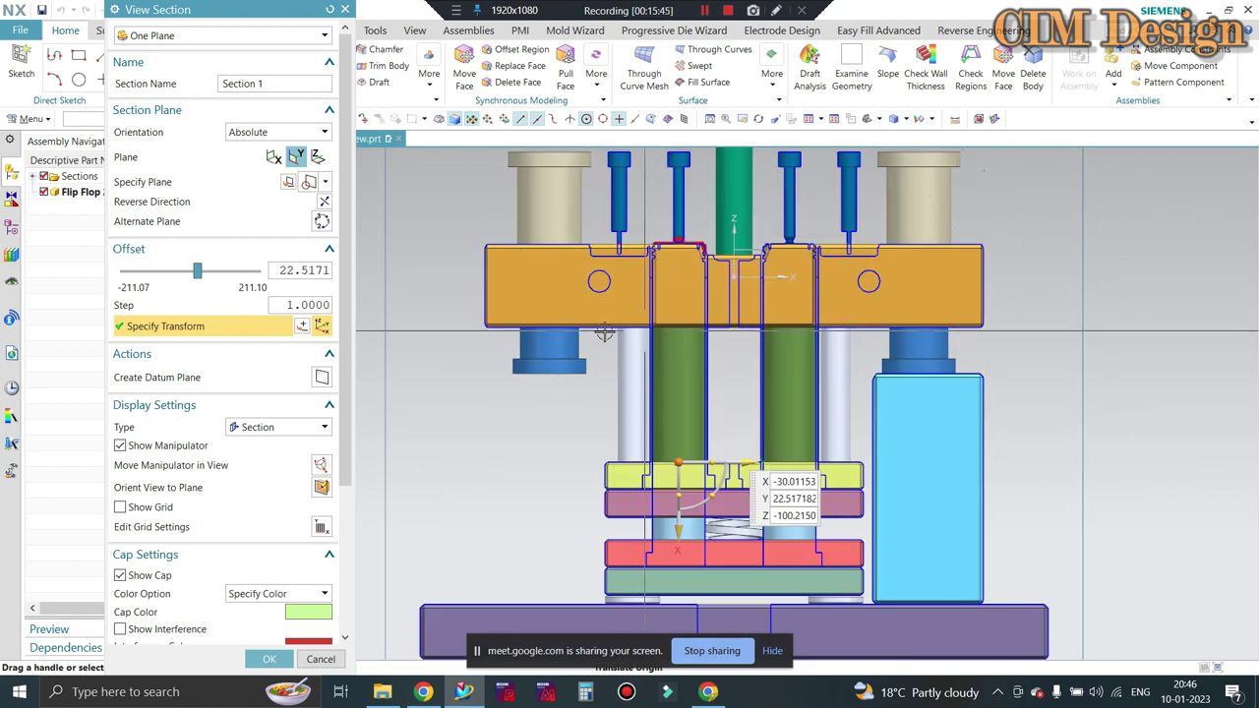
{"action": "middle_click_drag", "start_coordinate": [1182, 300], "coordinate": [1183, 301]}
{"action": "scroll", "coordinate": [644, 513], "scroll_direction": "up", "scroll_amount": 3}
{"action": "scroll", "coordinate": [644, 512], "scroll_direction": "down", "scroll_amount": 2}
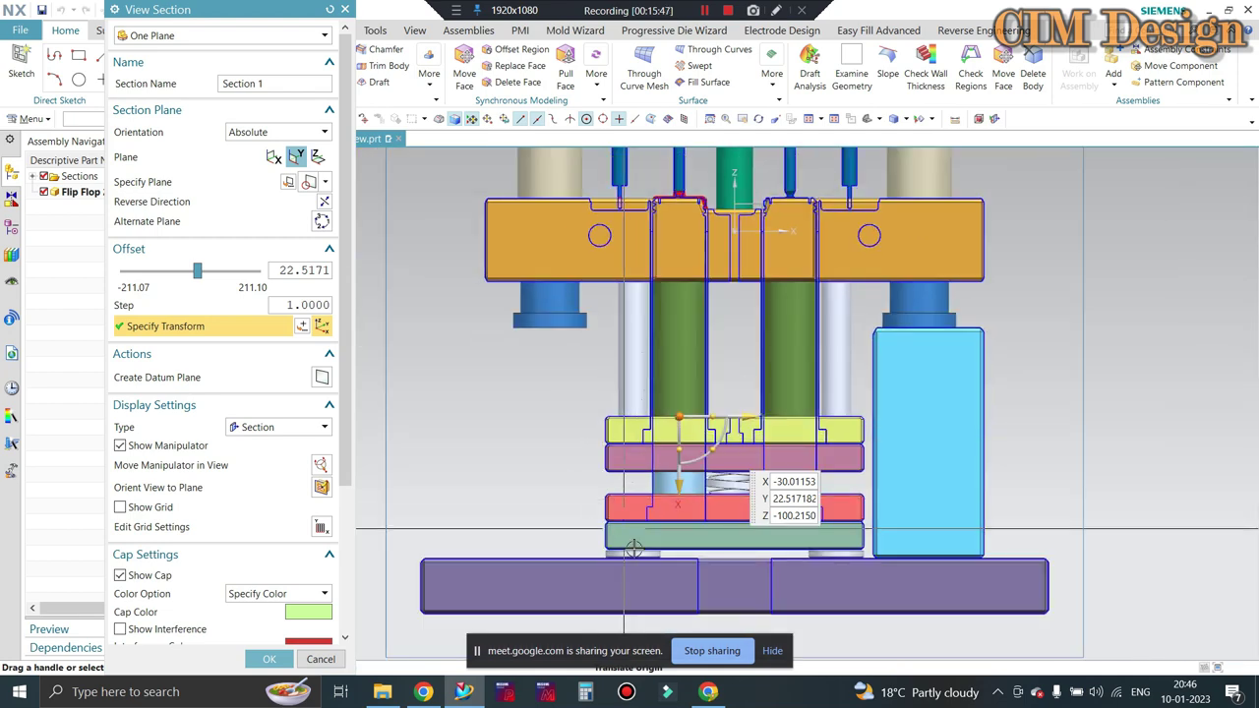
{"action": "scroll", "coordinate": [644, 512], "scroll_direction": "up", "scroll_amount": 2}
{"action": "scroll", "coordinate": [644, 512], "scroll_direction": "down", "scroll_amount": 3}
{"action": "scroll", "coordinate": [644, 512], "scroll_direction": "down", "scroll_amount": 2}
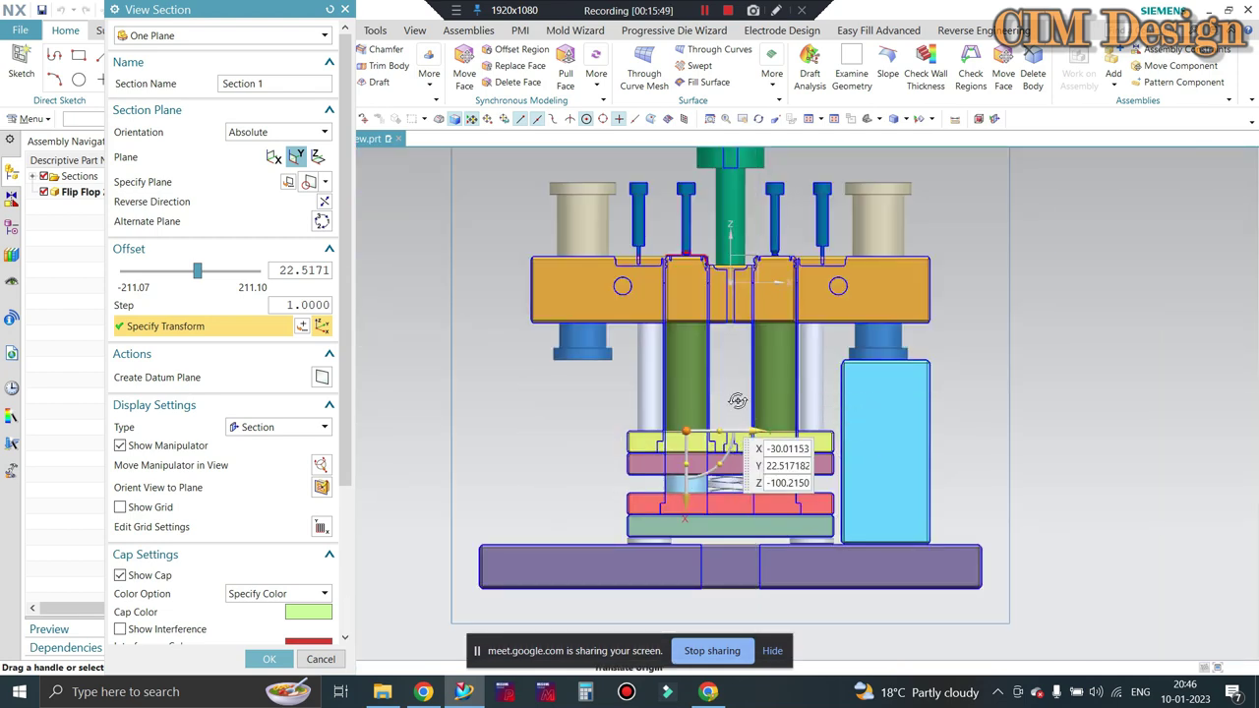
Check a final angled and front view, then close View Section keeping the Y-offset 22.5171 cut
{"action": "middle_click_drag", "start_coordinate": [1082, 324], "coordinate": [1224, 292]}
{"action": "key", "text": "F8"}
{"action": "scroll", "coordinate": [676, 404], "scroll_direction": "up", "scroll_amount": 2}
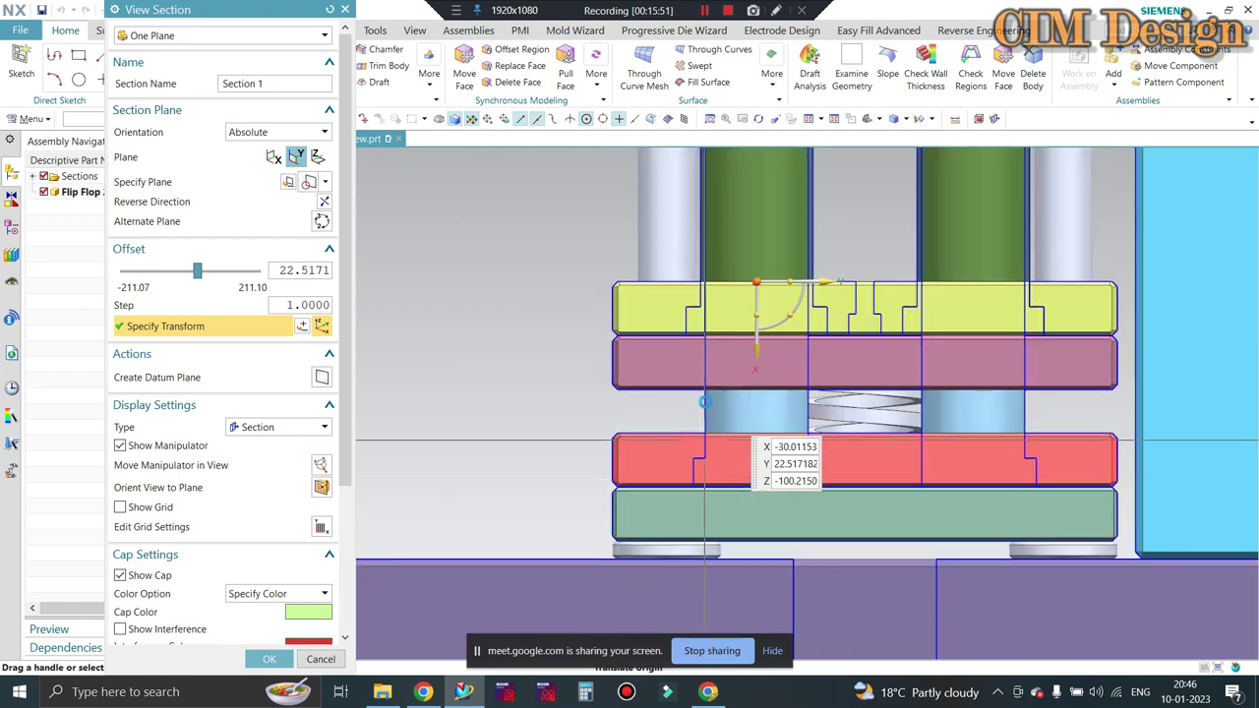
{"action": "scroll", "coordinate": [676, 404], "scroll_direction": "down", "scroll_amount": 2}
{"action": "scroll", "coordinate": [703, 308], "scroll_direction": "up", "scroll_amount": 2}
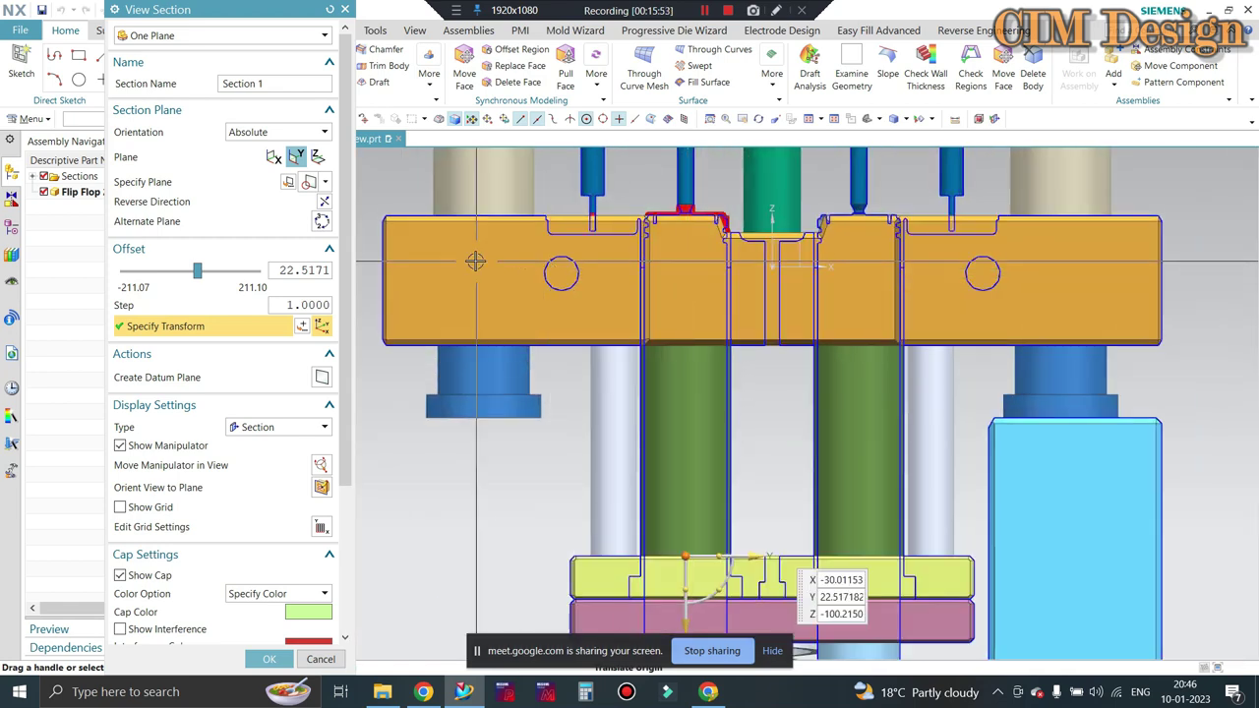
{"action": "scroll", "coordinate": [466, 351], "scroll_direction": "down", "scroll_amount": 2}
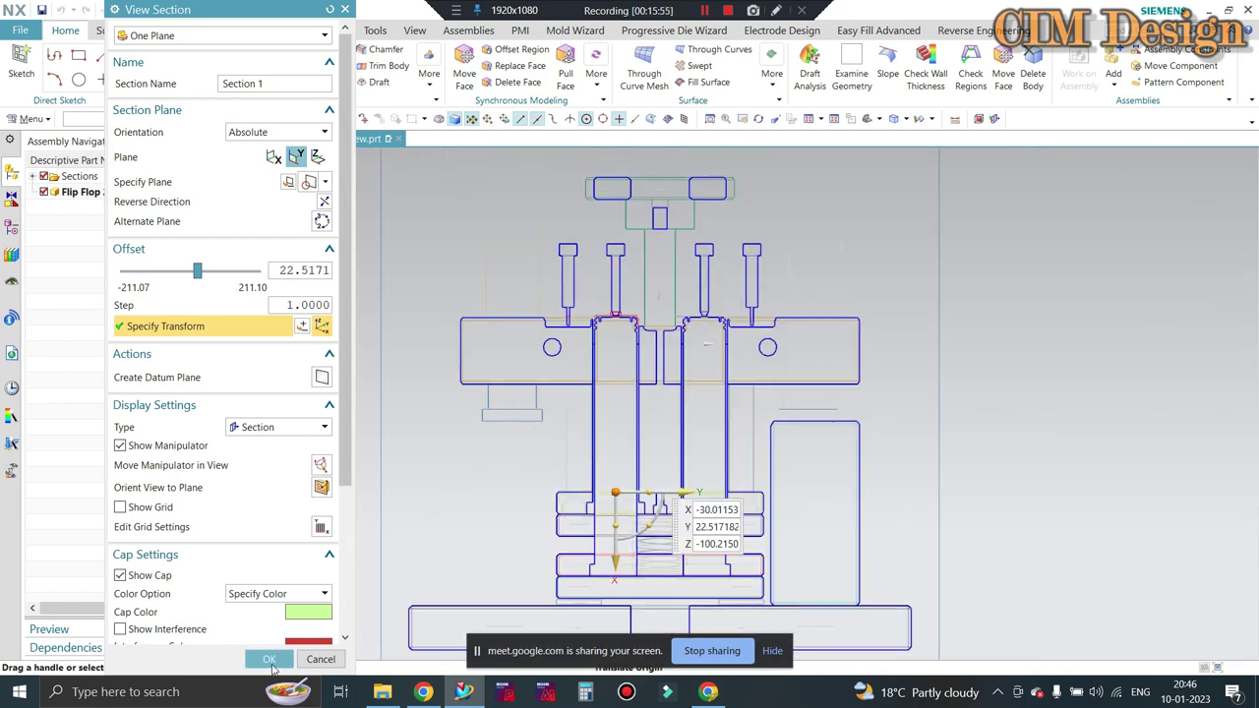
{"action": "middle_click", "coordinate": [482, 455]}
Zoom the shaded die assembly, orbit it to an angled view, then back to a straight front view
{"action": "scroll", "coordinate": [344, 376], "scroll_direction": "up", "scroll_amount": 2}
{"action": "scroll", "coordinate": [443, 324], "scroll_direction": "up", "scroll_amount": 2}
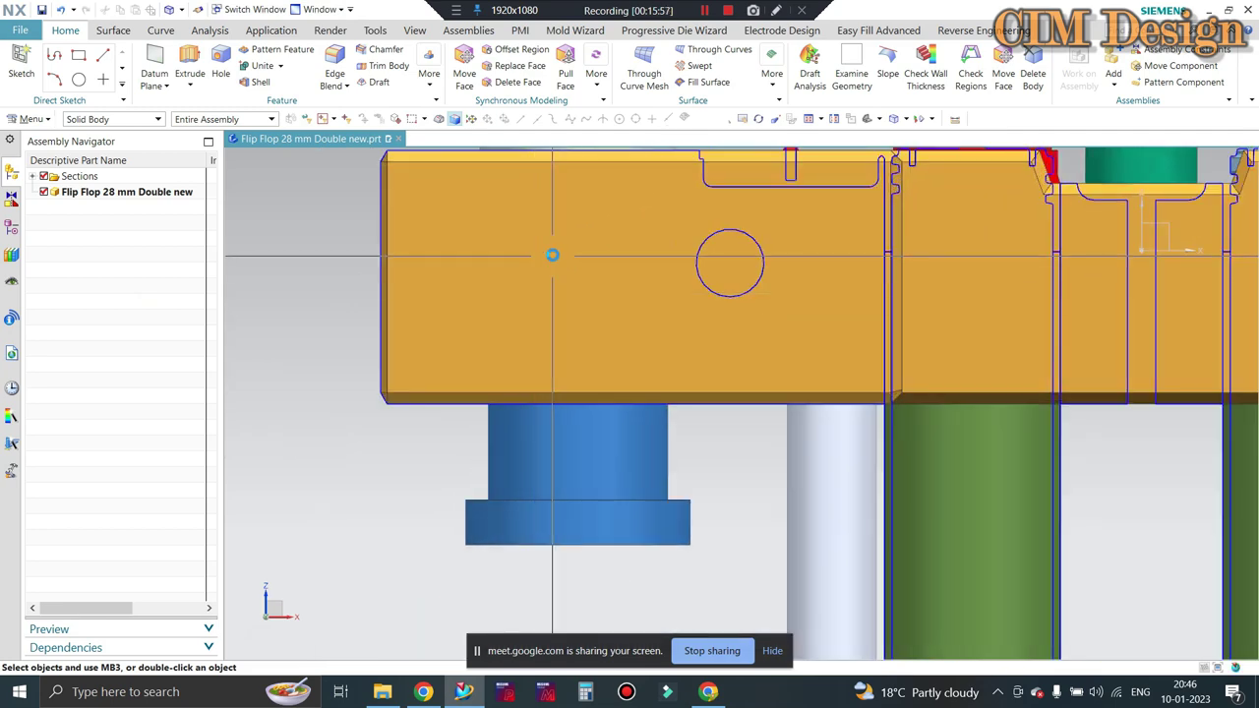
{"action": "scroll", "coordinate": [526, 366], "scroll_direction": "up", "scroll_amount": 2}
{"action": "scroll", "coordinate": [590, 345], "scroll_direction": "down", "scroll_amount": 2}
{"action": "scroll", "coordinate": [731, 315], "scroll_direction": "up", "scroll_amount": 1}
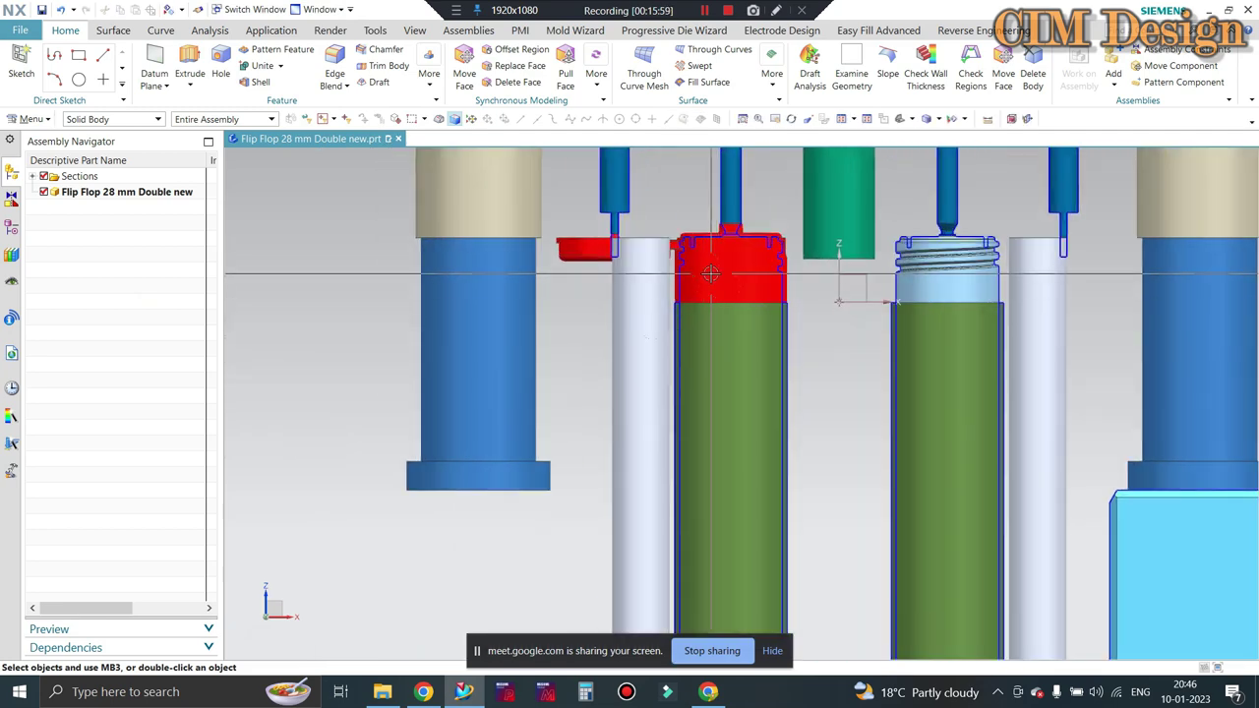
{"action": "scroll", "coordinate": [731, 314], "scroll_direction": "up", "scroll_amount": 1}
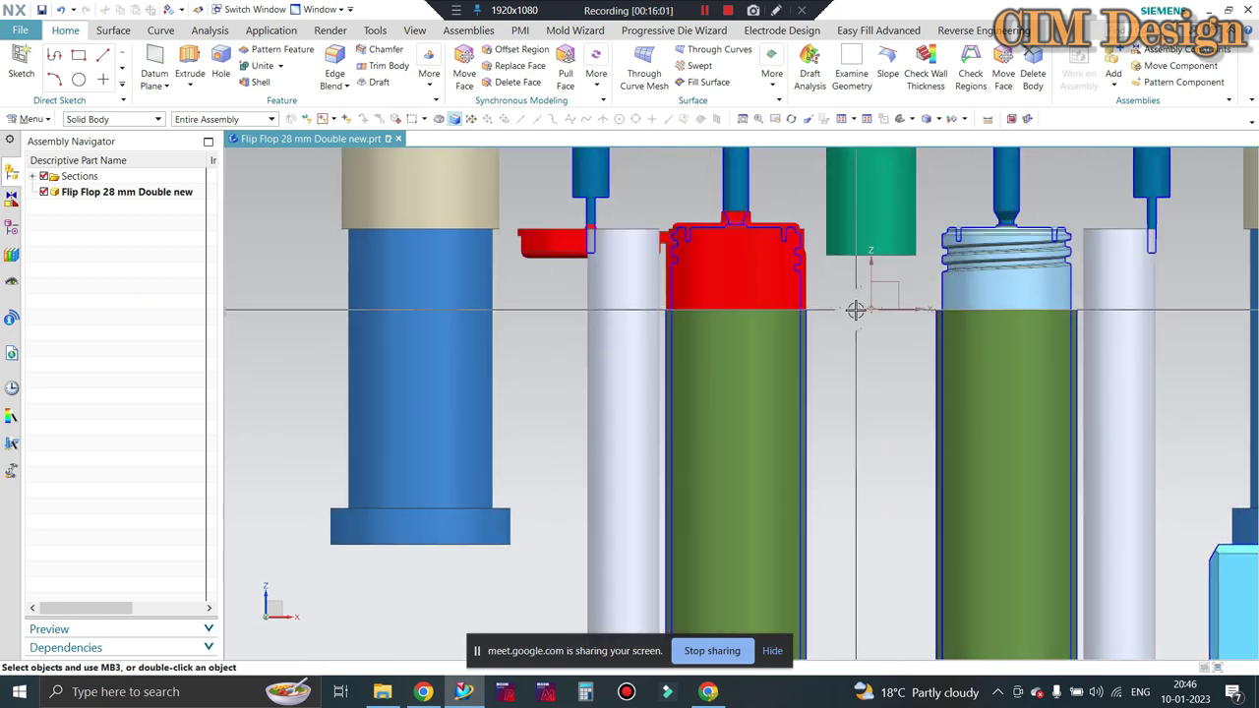
{"action": "scroll", "coordinate": [840, 311], "scroll_direction": "up", "scroll_amount": 2}
{"action": "scroll", "coordinate": [792, 317], "scroll_direction": "up", "scroll_amount": 3}
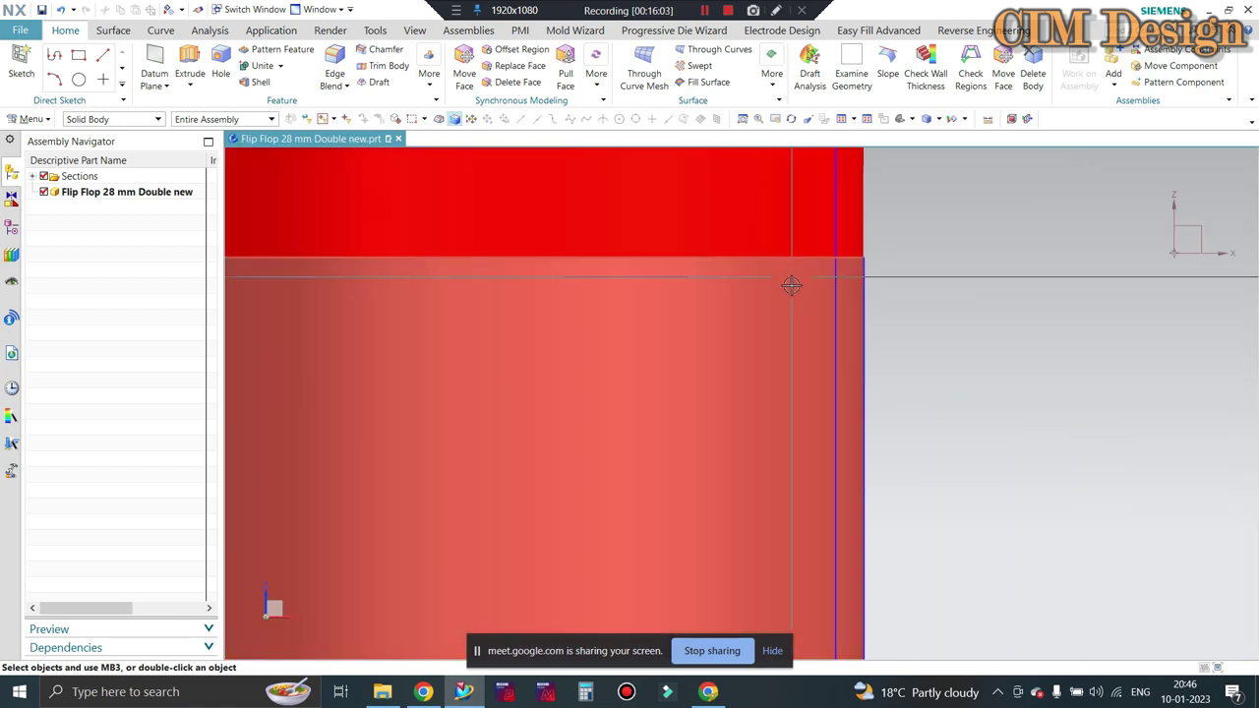
{"action": "scroll", "coordinate": [787, 295], "scroll_direction": "down", "scroll_amount": 3}
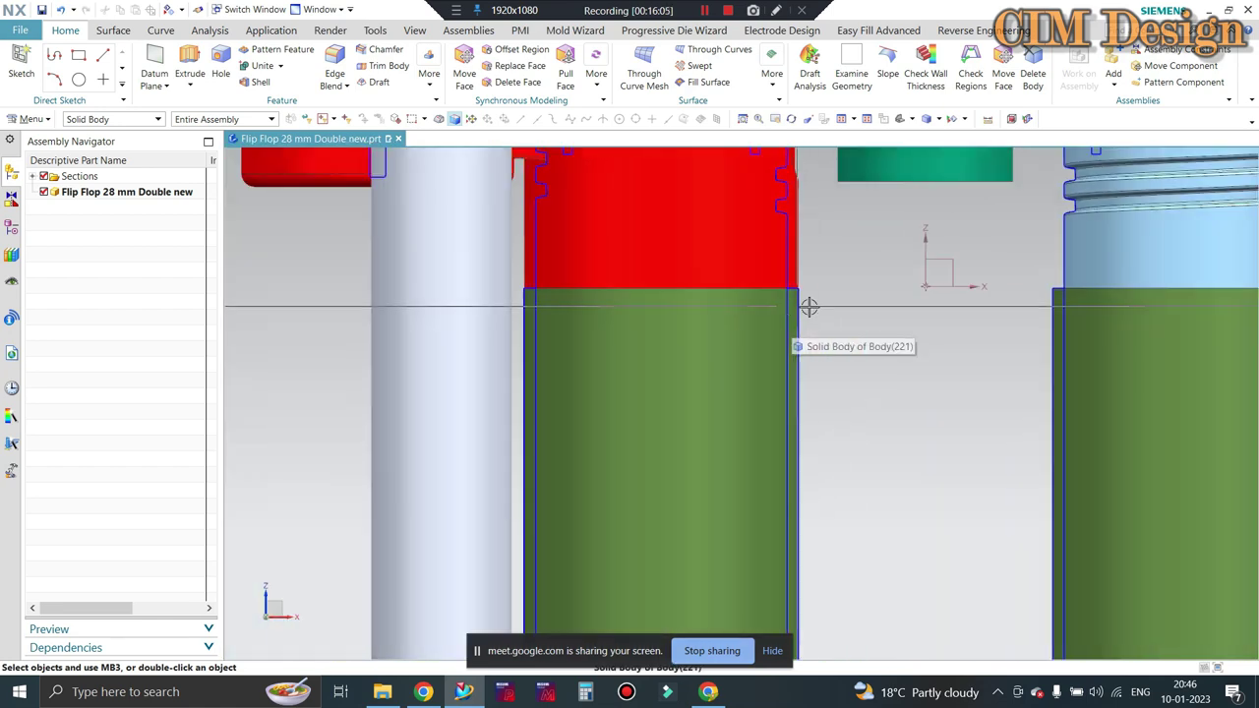
{"action": "scroll", "coordinate": [824, 284], "scroll_direction": "down", "scroll_amount": 2}
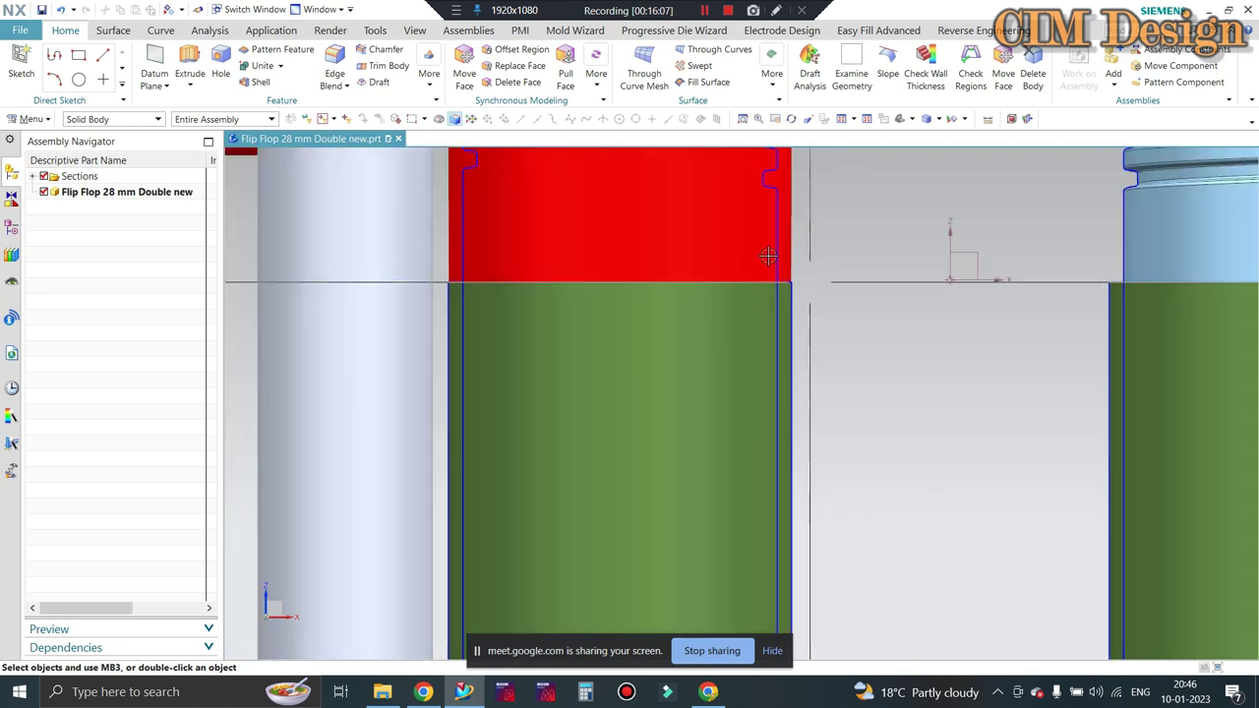
{"action": "scroll", "coordinate": [672, 284], "scroll_direction": "down", "scroll_amount": 3}
{"action": "mouse_move", "coordinate": [672, 284]}
{"action": "middle_mouse_down"}
{"action": "mouse_move", "coordinate": [758, 322]}
{"action": "mouse_move", "coordinate": [748, 340]}
{"action": "middle_mouse_up"}
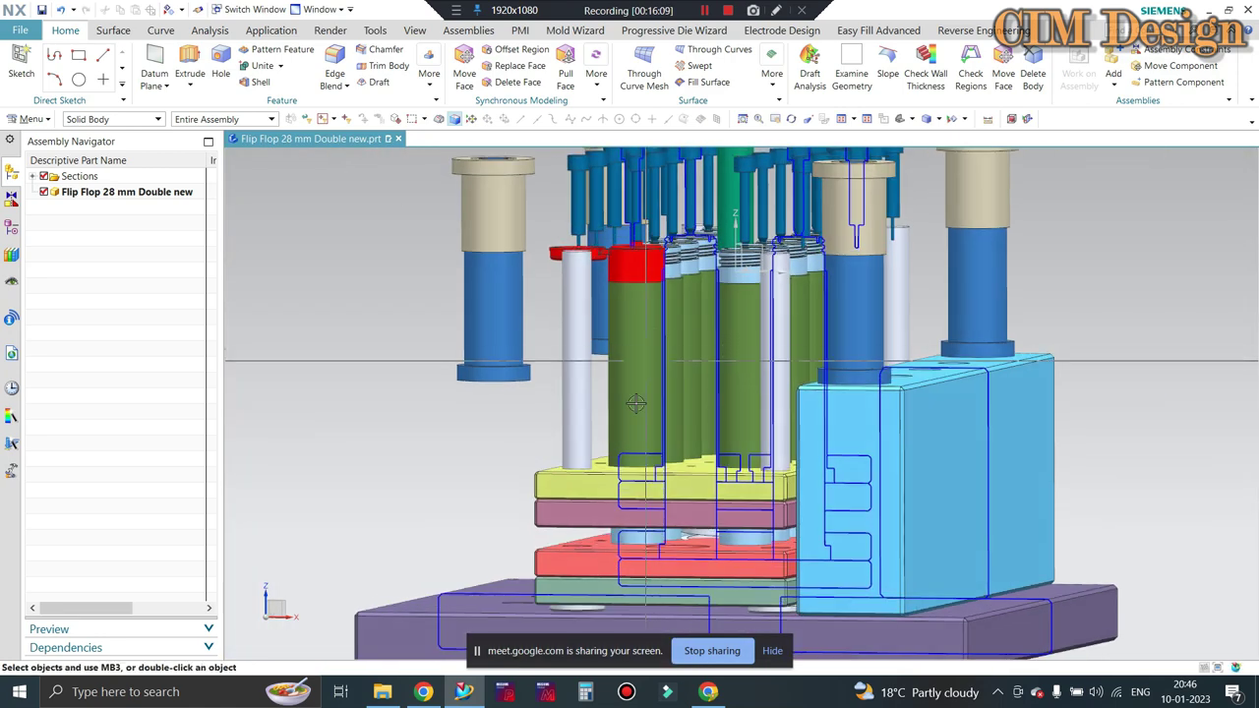
{"action": "scroll", "coordinate": [639, 373], "scroll_direction": "up", "scroll_amount": 4}
{"action": "scroll", "coordinate": [601, 459], "scroll_direction": "down", "scroll_amount": 4}
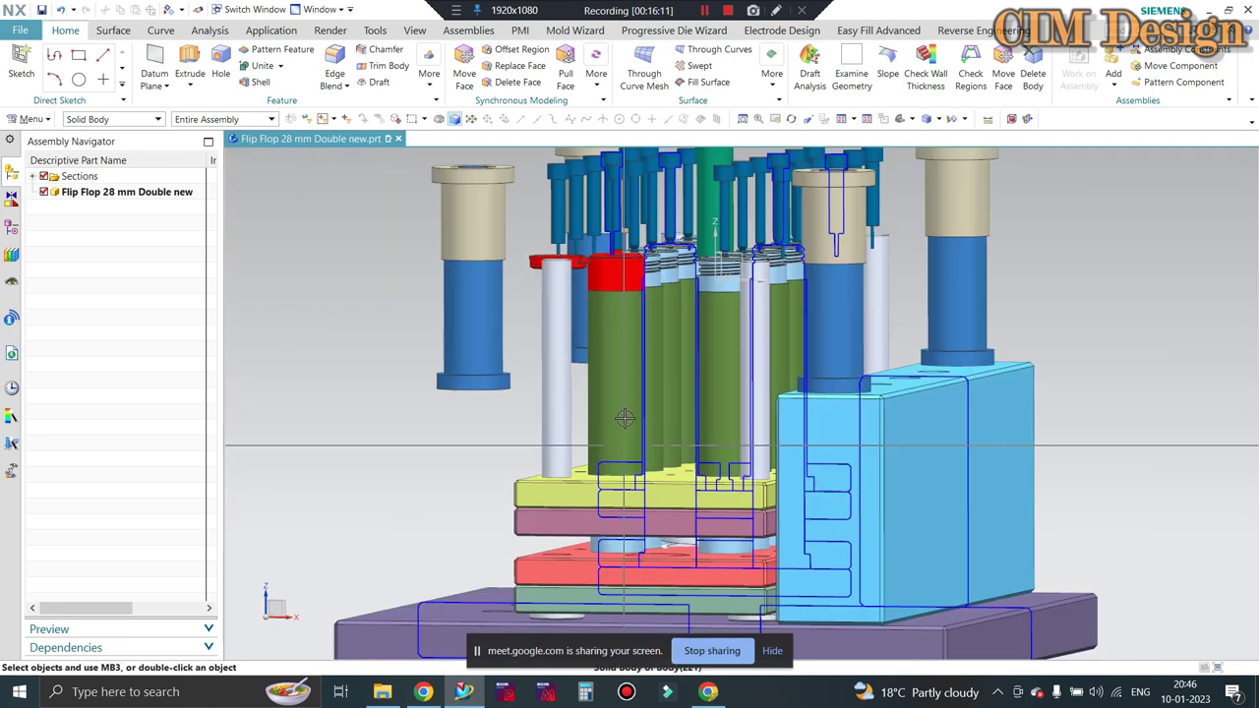
{"action": "mouse_move", "coordinate": [601, 459]}
{"action": "middle_mouse_down"}
{"action": "mouse_move", "coordinate": [371, 547]}
{"action": "mouse_move", "coordinate": [266, 522]}
{"action": "middle_mouse_up"}
Orbit the assembly slightly from above and zoom in close on the red cap over the green core
{"action": "scroll", "coordinate": [659, 527], "scroll_direction": "up", "scroll_amount": 4}
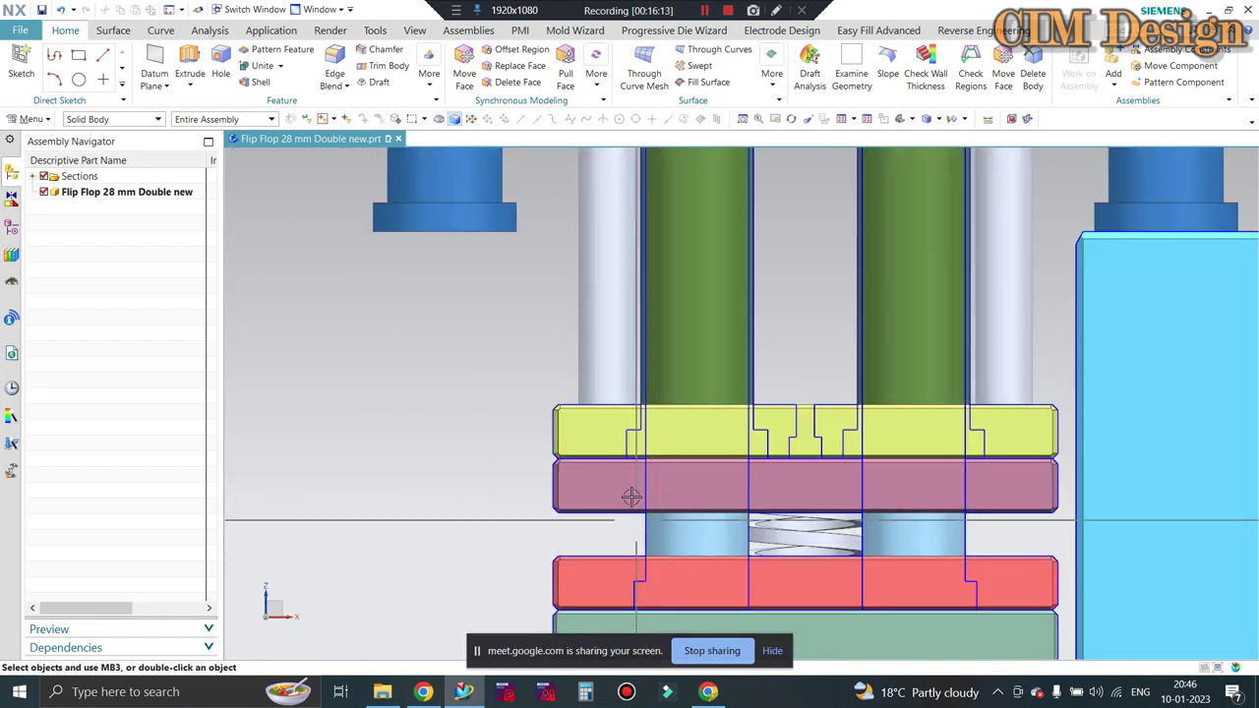
{"action": "scroll", "coordinate": [623, 561], "scroll_direction": "down", "scroll_amount": 3}
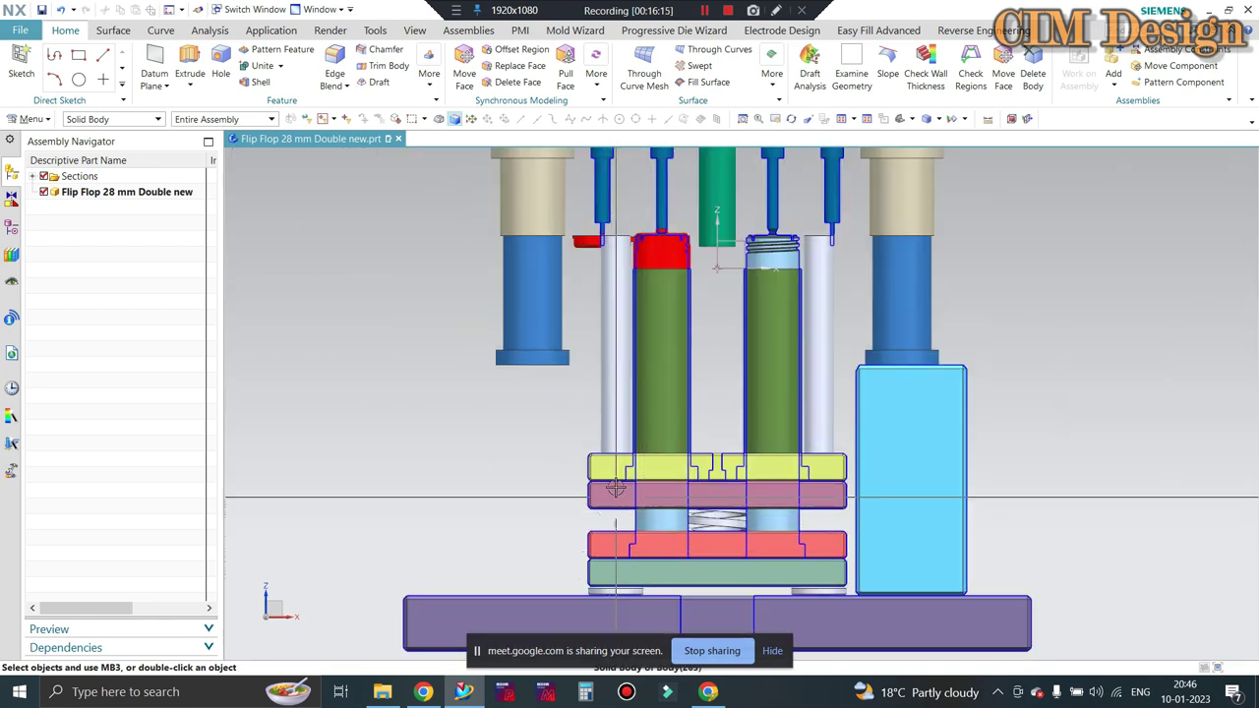
{"action": "scroll", "coordinate": [588, 532], "scroll_direction": "up", "scroll_amount": 4}
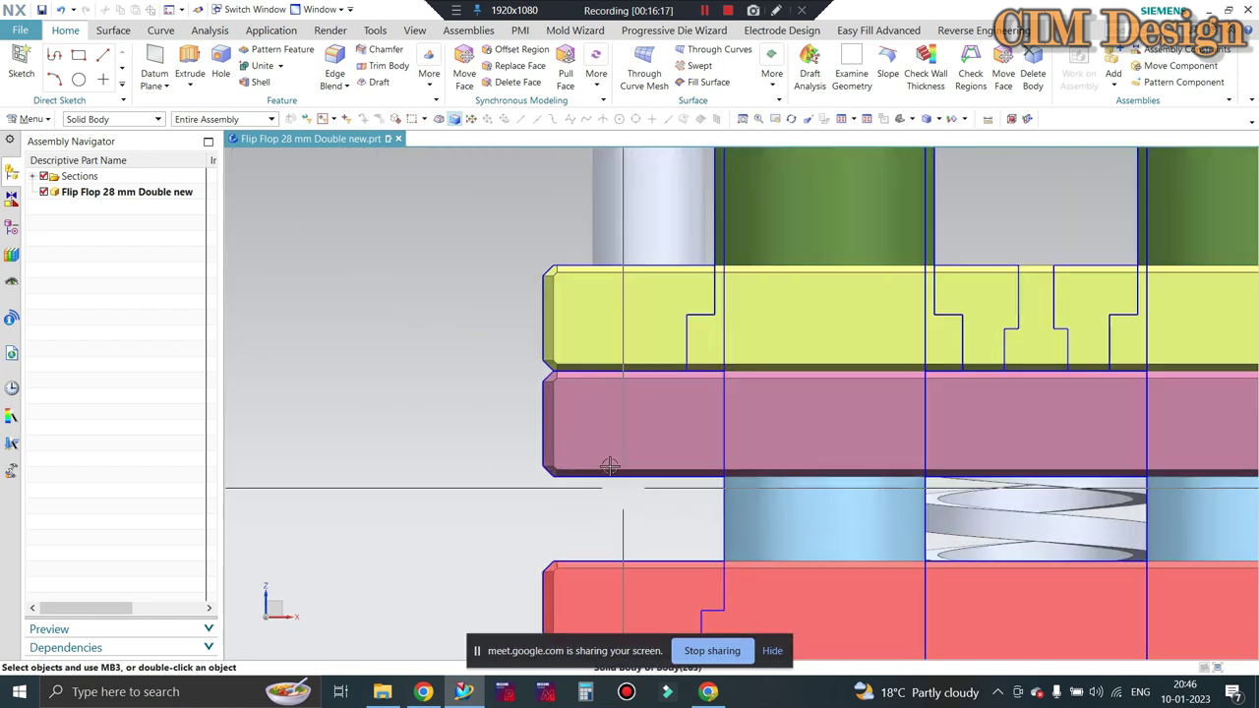
{"action": "scroll", "coordinate": [607, 449], "scroll_direction": "down", "scroll_amount": 2}
{"action": "scroll", "coordinate": [619, 452], "scroll_direction": "down", "scroll_amount": 1}
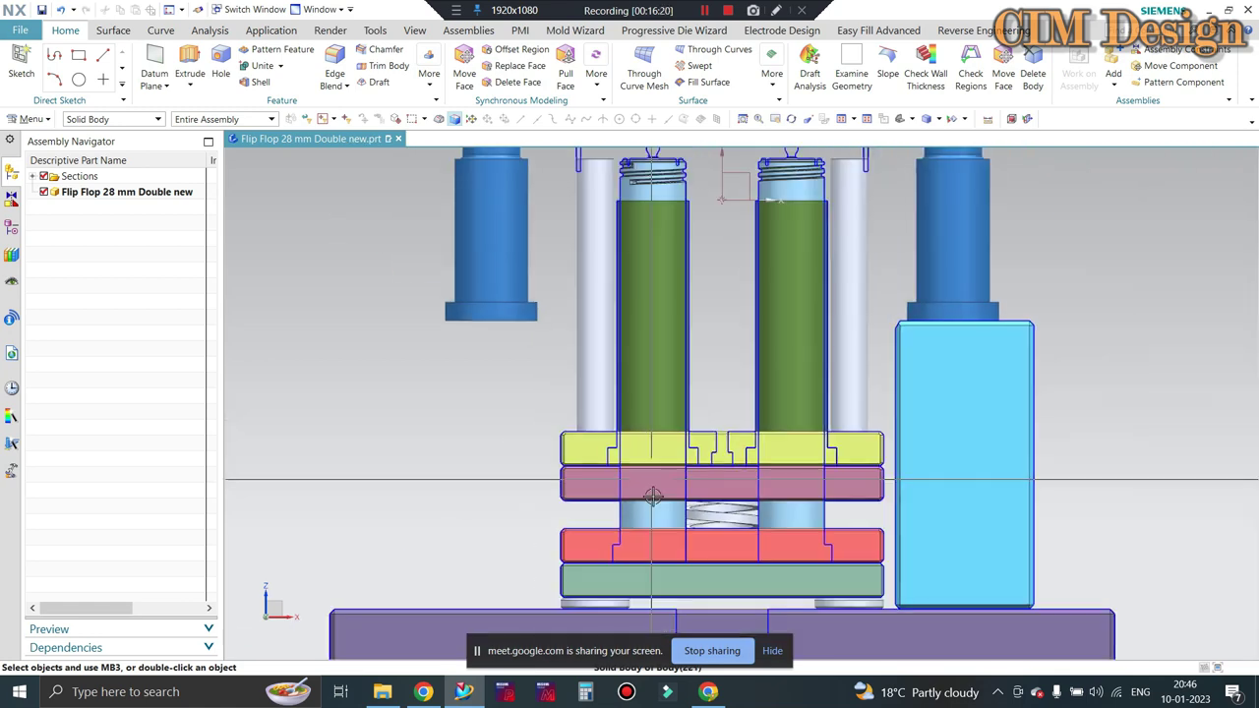
{"action": "mouse_move", "coordinate": [655, 500]}
{"action": "middle_mouse_down"}
{"action": "mouse_move", "coordinate": [647, 359]}
{"action": "mouse_move", "coordinate": [359, 462]}
{"action": "middle_mouse_up"}
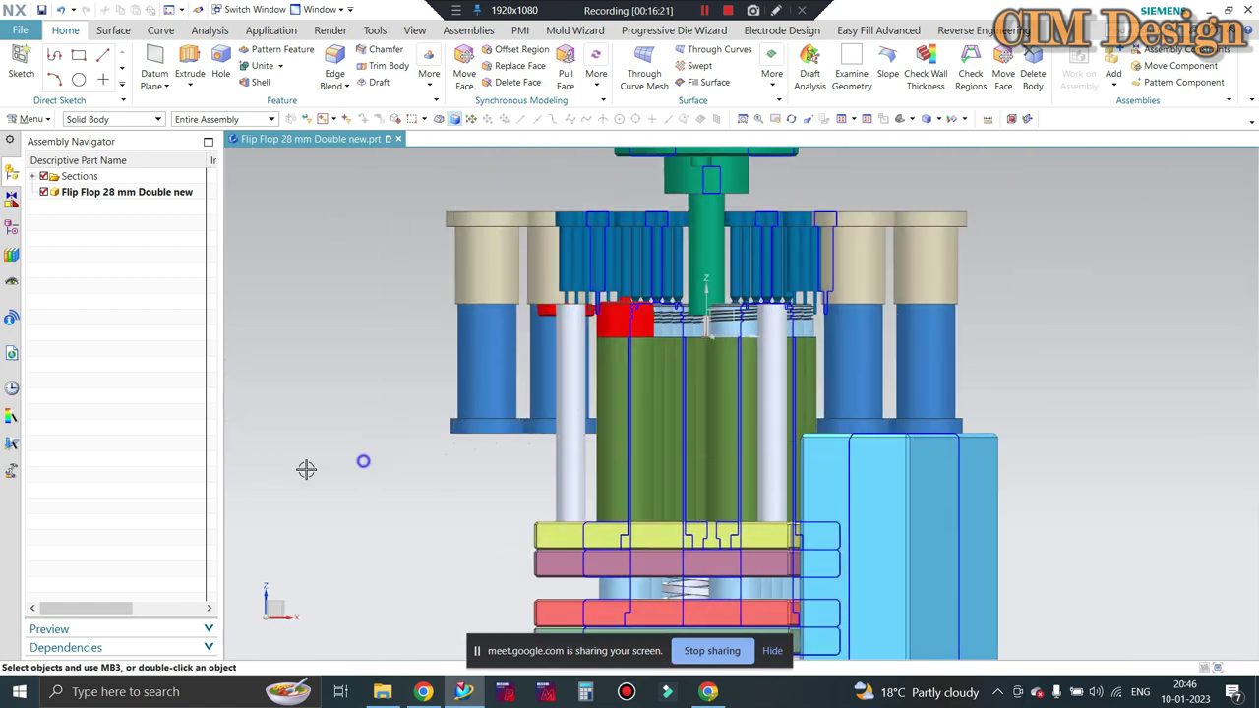
{"action": "scroll", "coordinate": [719, 307], "scroll_direction": "up", "scroll_amount": 5}
{"action": "scroll", "coordinate": [718, 306], "scroll_direction": "down", "scroll_amount": 3}
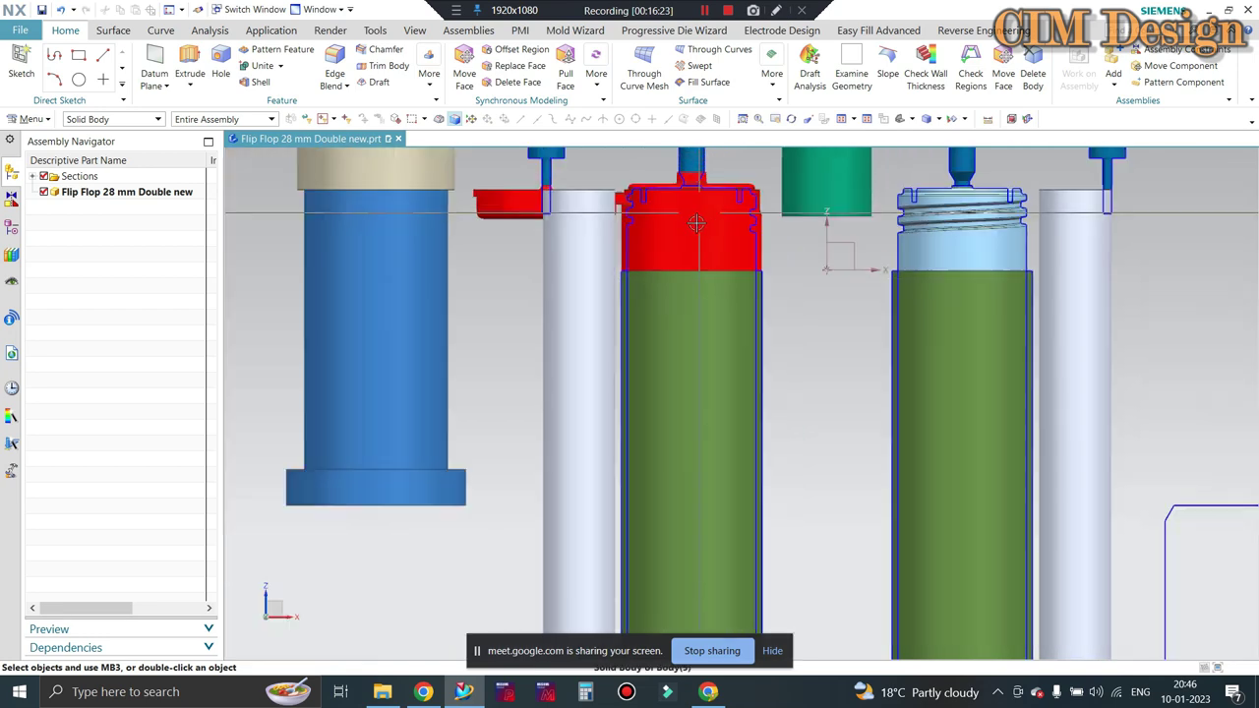
{"action": "scroll", "coordinate": [618, 394], "scroll_direction": "down", "scroll_amount": 3}
{"action": "mouse_move", "coordinate": [618, 393]}
{"action": "middle_mouse_down"}
{"action": "mouse_move", "coordinate": [525, 419]}
{"action": "mouse_move", "coordinate": [422, 416]}
{"action": "middle_mouse_up"}
{"action": "scroll", "coordinate": [610, 400], "scroll_direction": "up", "scroll_amount": 2}
{"action": "scroll", "coordinate": [572, 312], "scroll_direction": "up", "scroll_amount": 3}
{"action": "scroll", "coordinate": [571, 313], "scroll_direction": "up", "scroll_amount": 3}
{"action": "scroll", "coordinate": [571, 313], "scroll_direction": "up", "scroll_amount": 1}
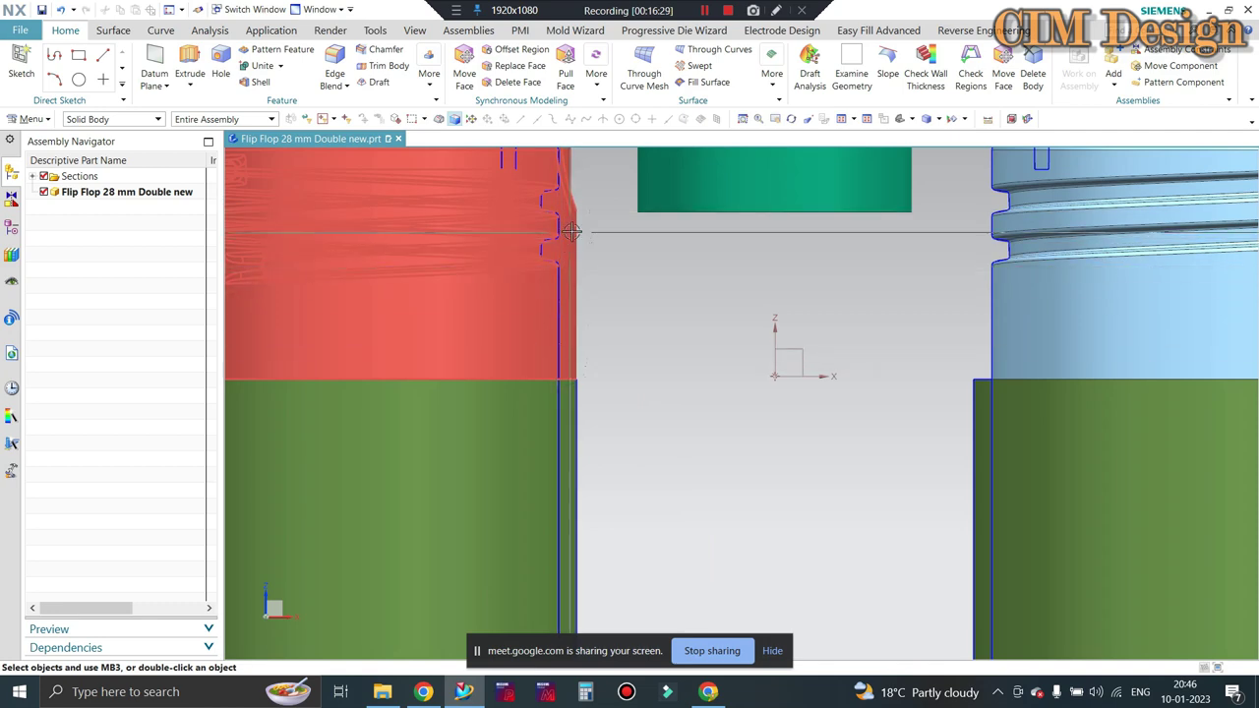
{"action": "scroll", "coordinate": [576, 317], "scroll_direction": "down", "scroll_amount": 2}
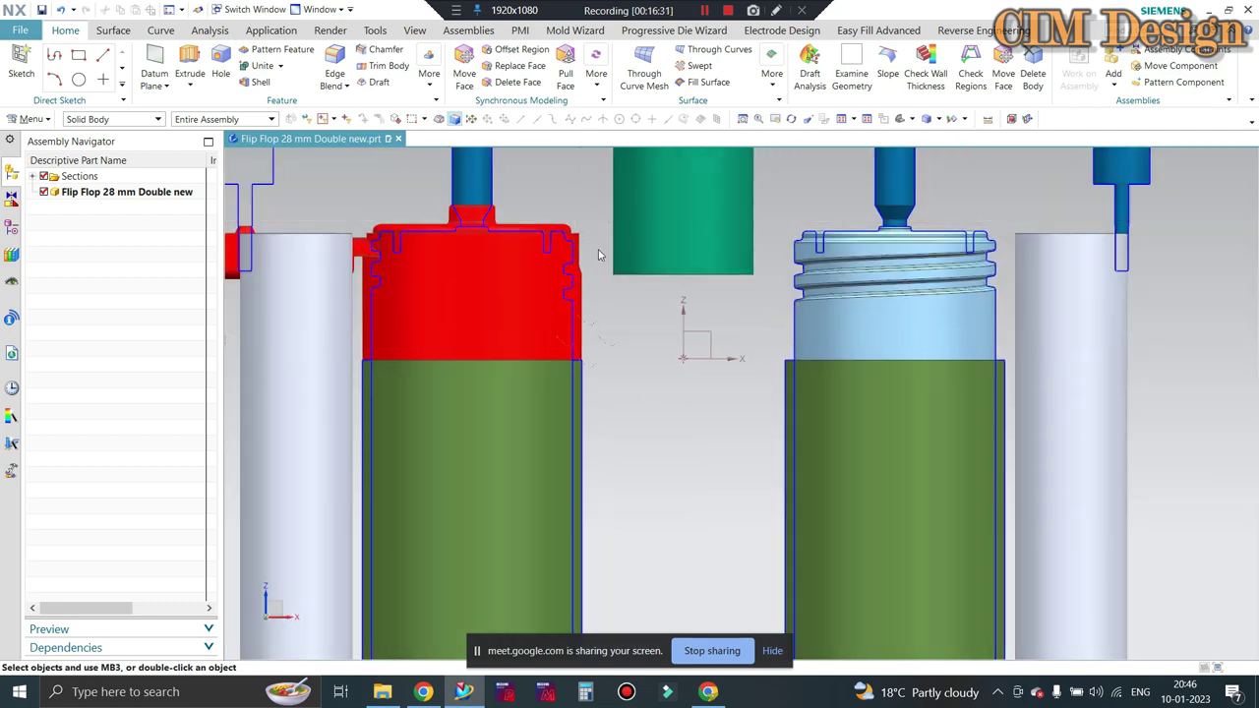
{"action": "scroll", "coordinate": [640, 314], "scroll_direction": "down", "scroll_amount": 1}
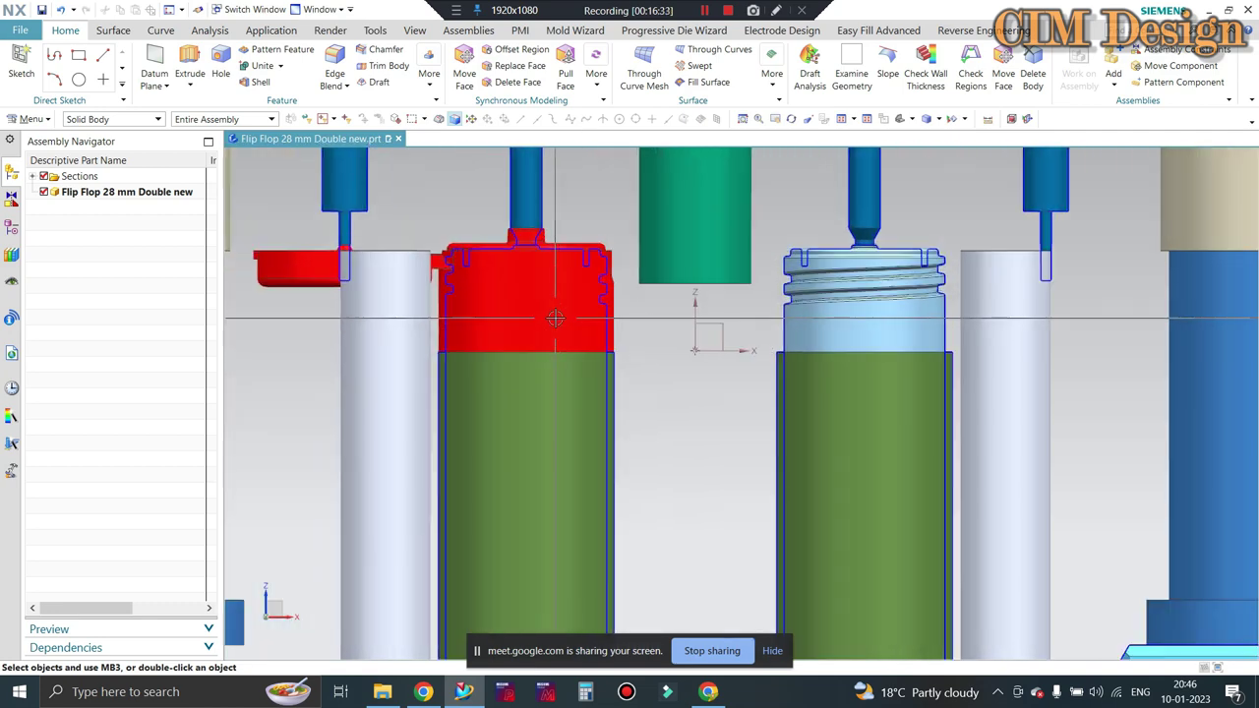
{"action": "scroll", "coordinate": [640, 285], "scroll_direction": "up", "scroll_amount": 3}
{"action": "scroll", "coordinate": [635, 260], "scroll_direction": "down", "scroll_amount": 1}
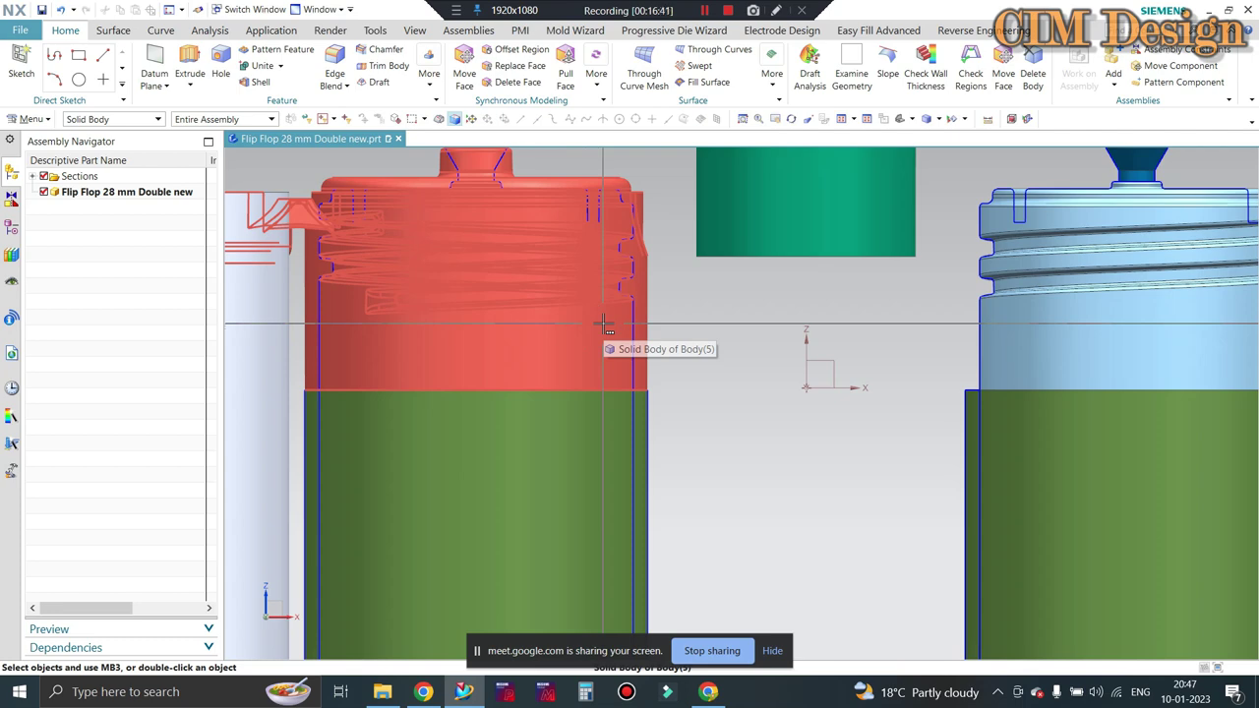
Admit both waiting participants to the Google Meet call, then minimize Chrome
{"action": "left_click", "coordinate": [708, 691]}
{"action": "left_click", "coordinate": [798, 177]}
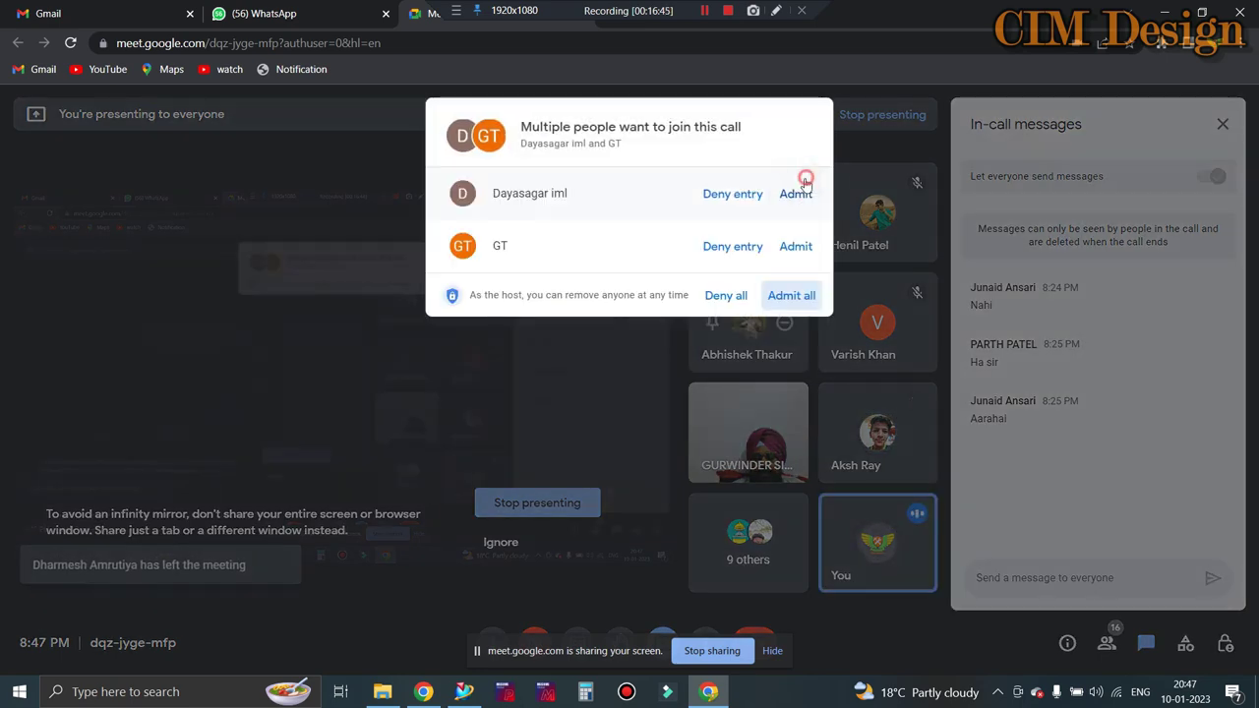
{"action": "left_click", "coordinate": [796, 195]}
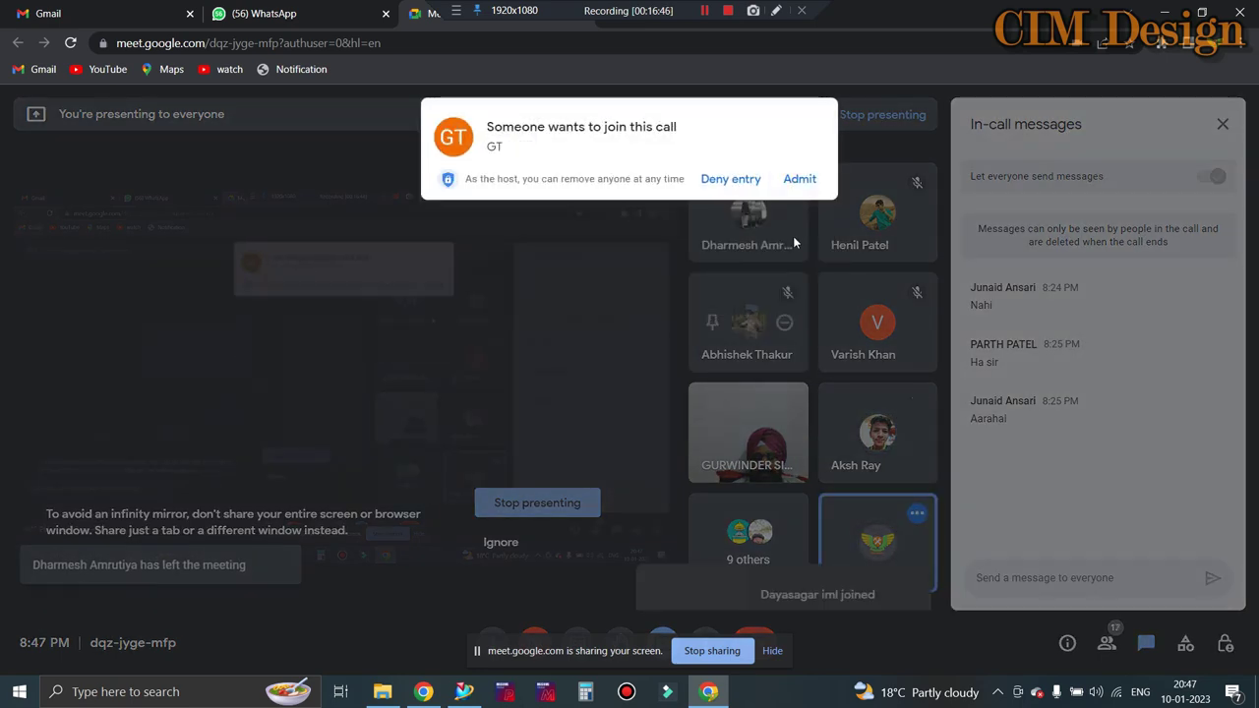
{"action": "left_click", "coordinate": [797, 177]}
{"action": "left_click", "coordinate": [1166, 13]}
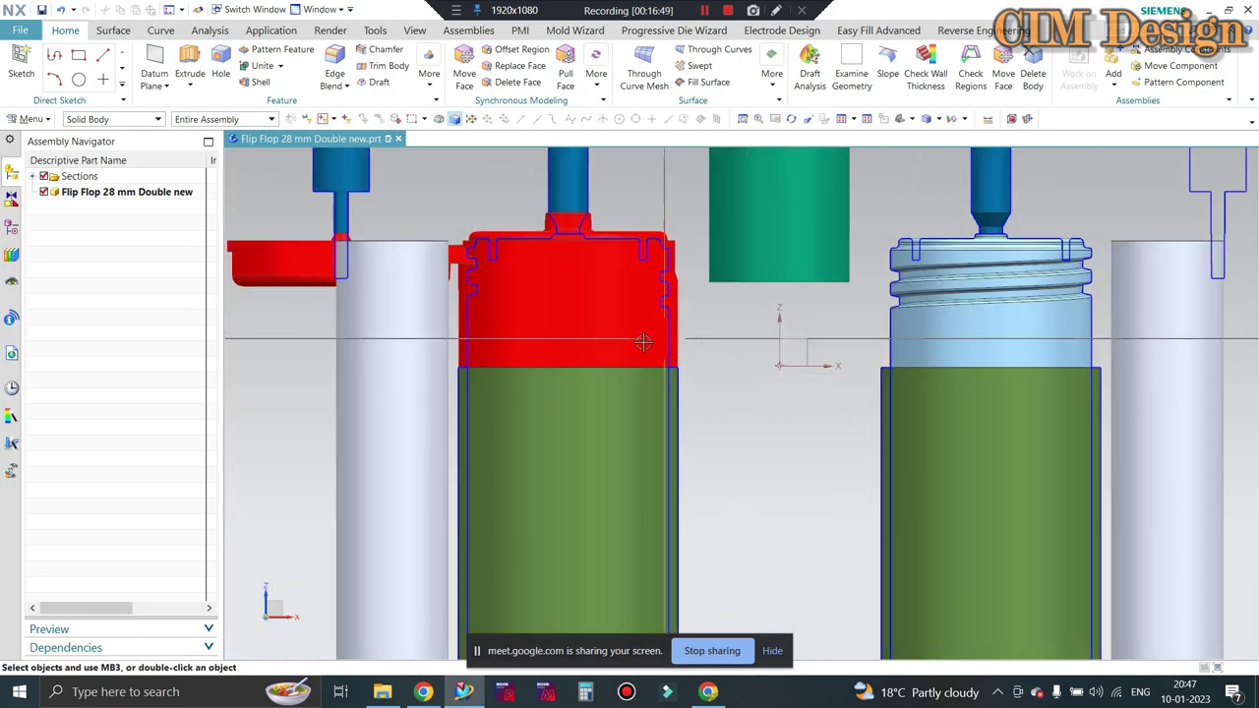
Zoom in on the red cap's notched edge, then zoom out to show the threaded blue neck and green core
{"action": "scroll", "coordinate": [646, 335], "scroll_direction": "up", "scroll_amount": 3}
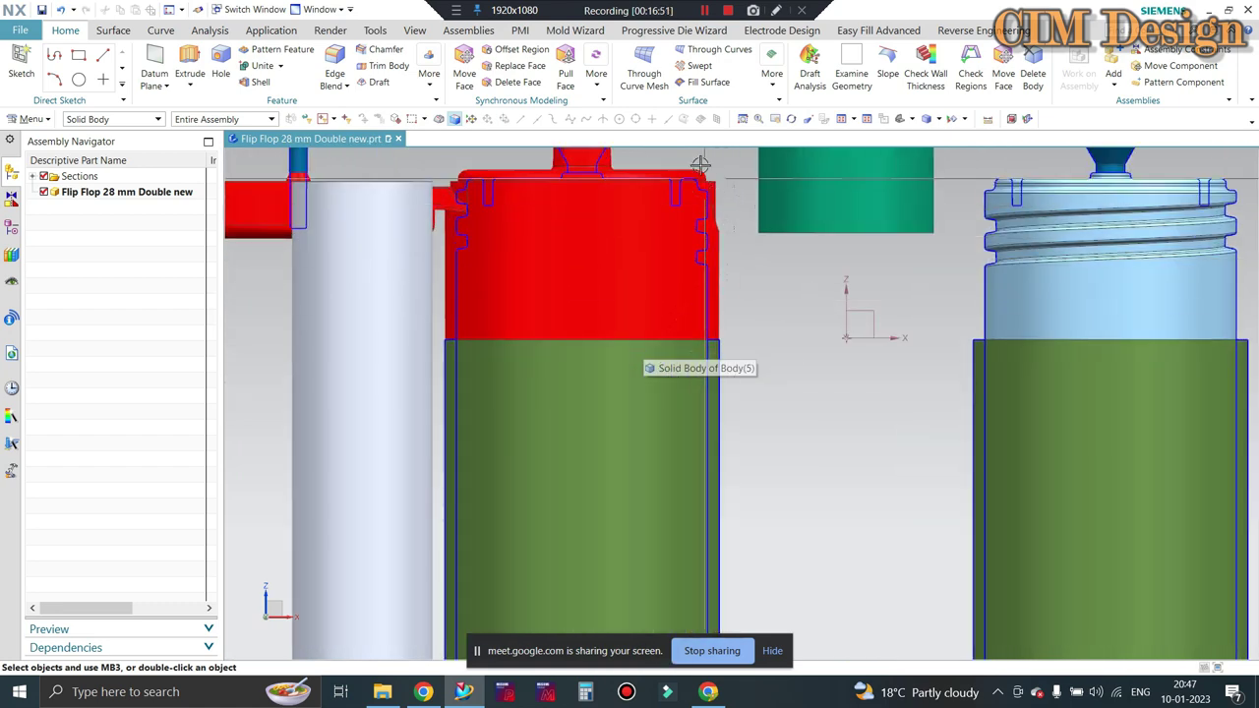
{"action": "scroll", "coordinate": [711, 250], "scroll_direction": "up", "scroll_amount": 3}
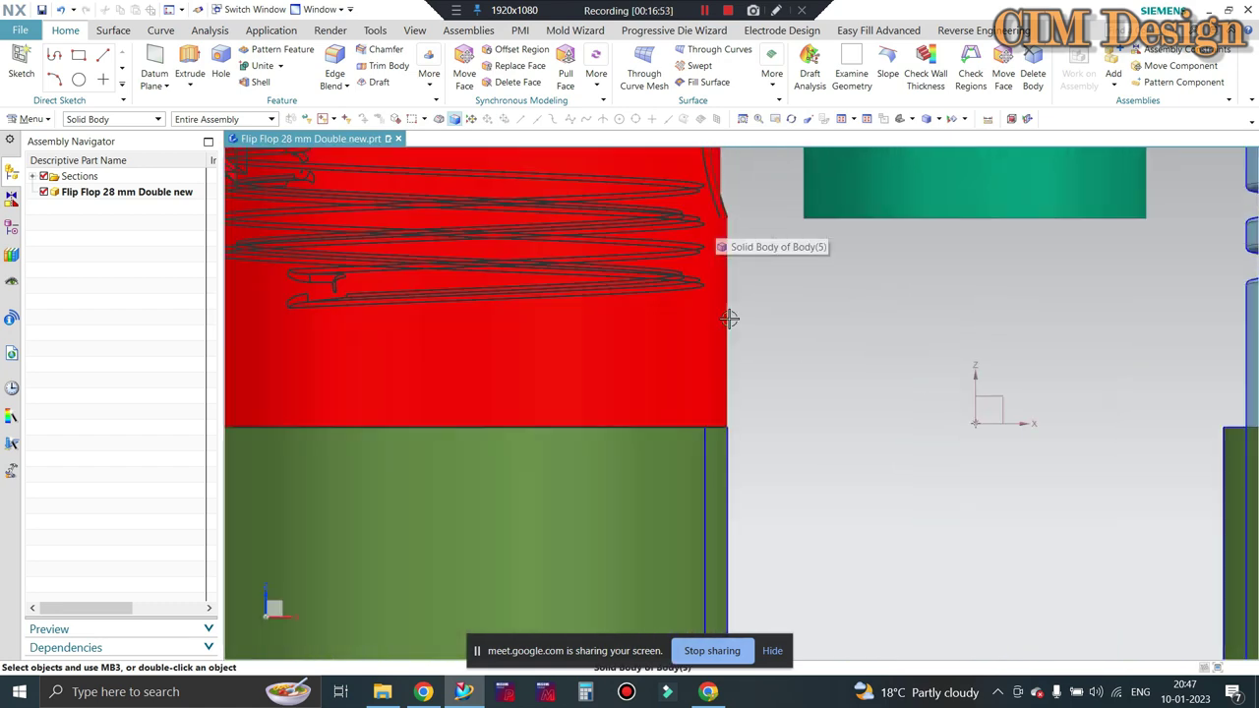
{"action": "scroll", "coordinate": [725, 318], "scroll_direction": "down", "scroll_amount": 3}
{"action": "scroll", "coordinate": [757, 315], "scroll_direction": "up", "scroll_amount": 2}
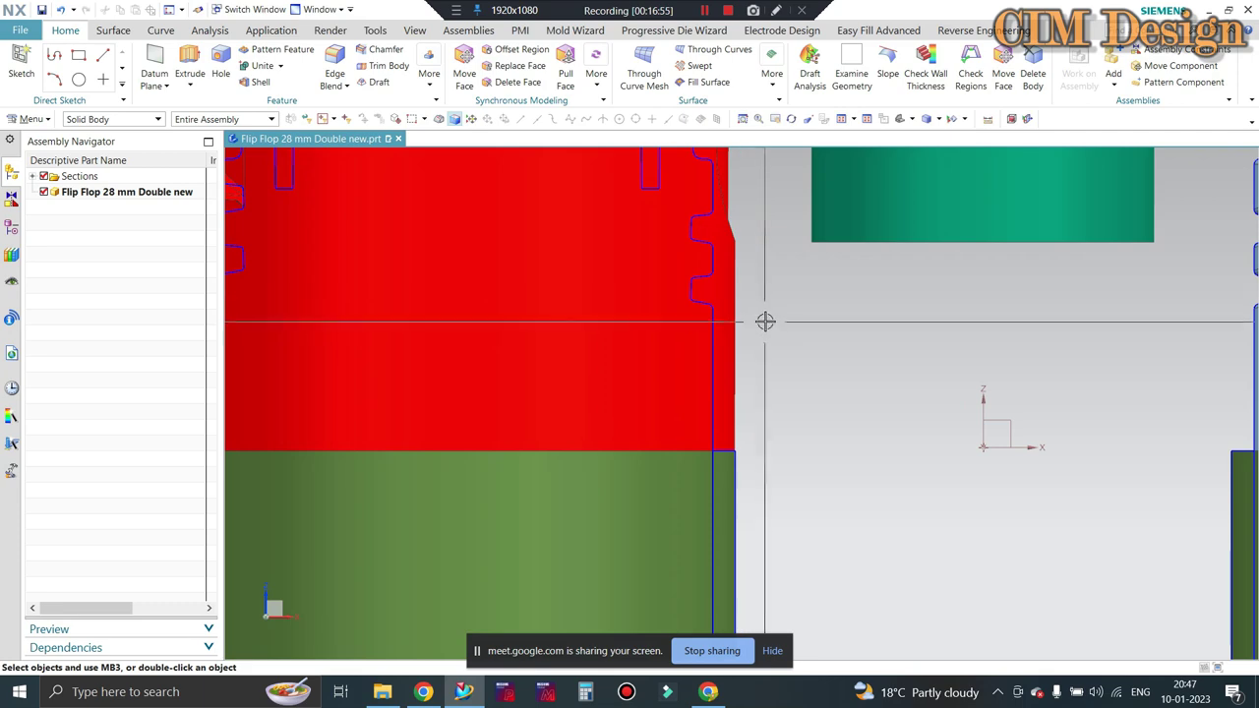
{"action": "scroll", "coordinate": [715, 226], "scroll_direction": "up", "scroll_amount": 3}
{"action": "scroll", "coordinate": [715, 227], "scroll_direction": "down", "scroll_amount": 3}
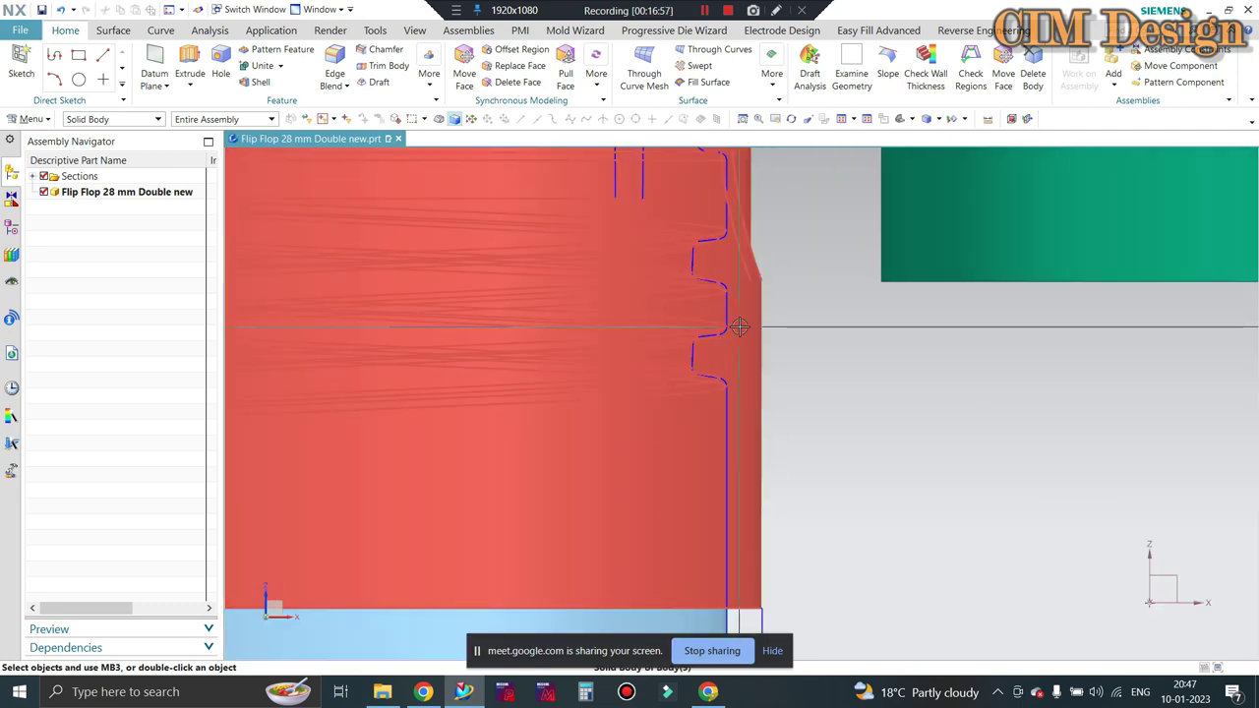
{"action": "scroll", "coordinate": [734, 397], "scroll_direction": "up", "scroll_amount": 2}
{"action": "scroll", "coordinate": [735, 397], "scroll_direction": "up", "scroll_amount": 1}
{"action": "scroll", "coordinate": [735, 397], "scroll_direction": "down", "scroll_amount": 1}
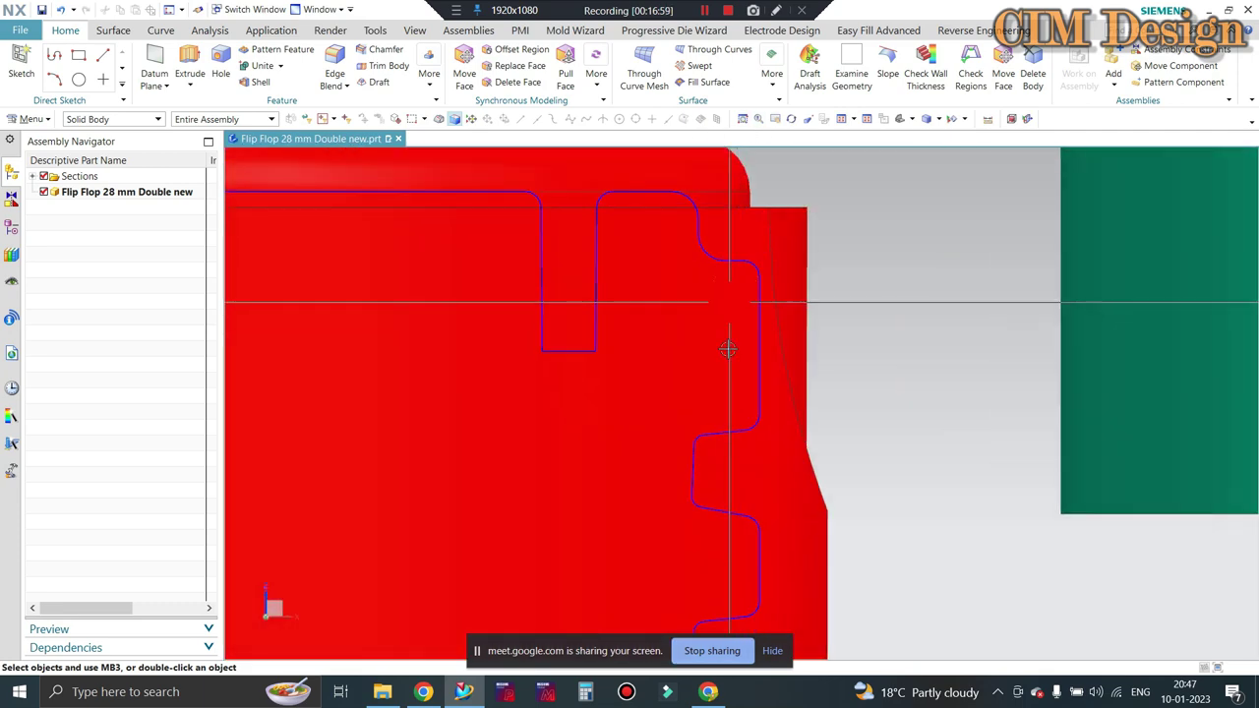
{"action": "scroll", "coordinate": [725, 426], "scroll_direction": "up", "scroll_amount": 3}
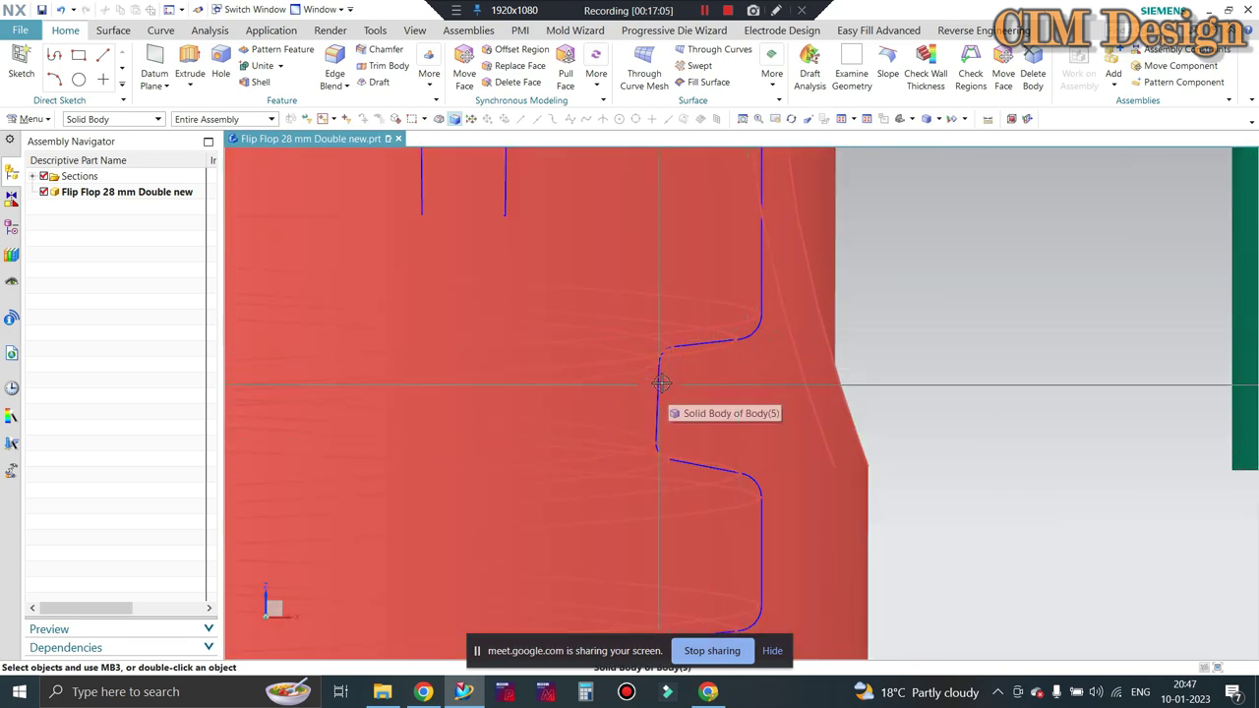
{"action": "scroll", "coordinate": [753, 463], "scroll_direction": "up", "scroll_amount": 2}
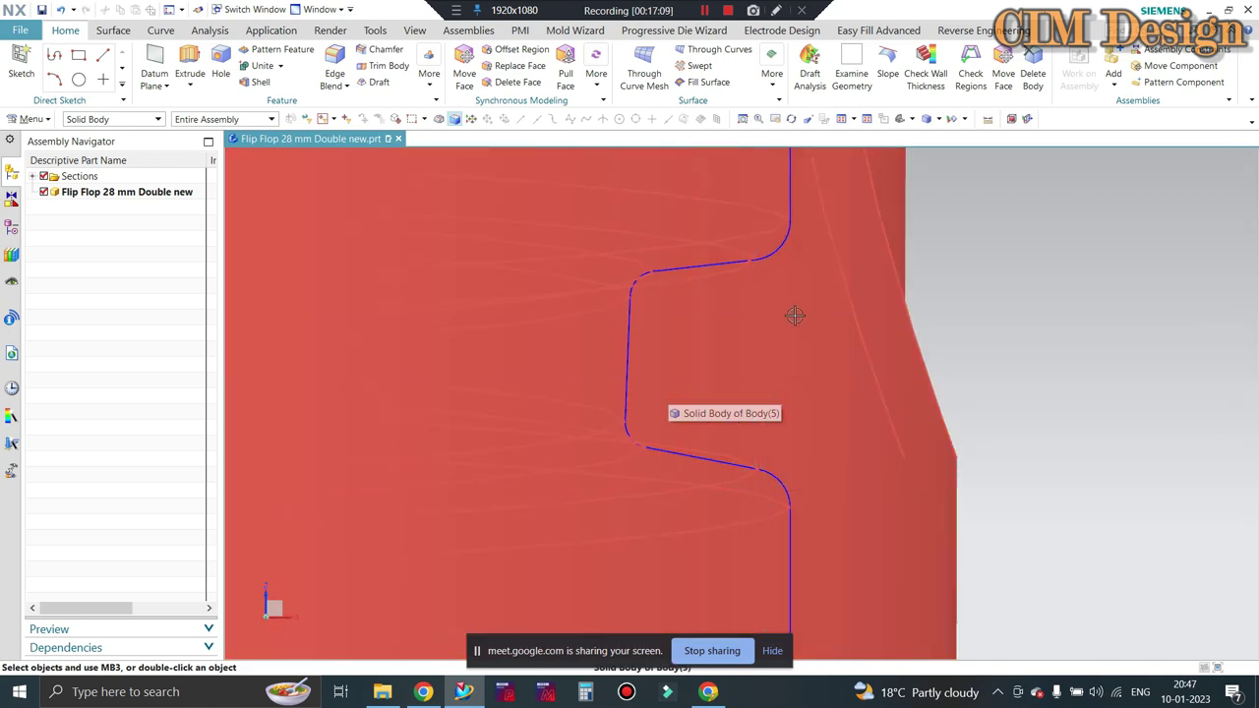
{"action": "scroll", "coordinate": [794, 315], "scroll_direction": "down", "scroll_amount": 2}
{"action": "scroll", "coordinate": [738, 324], "scroll_direction": "down", "scroll_amount": 1}
{"action": "scroll", "coordinate": [666, 298], "scroll_direction": "down", "scroll_amount": 1}
{"action": "scroll", "coordinate": [682, 351], "scroll_direction": "down", "scroll_amount": 1}
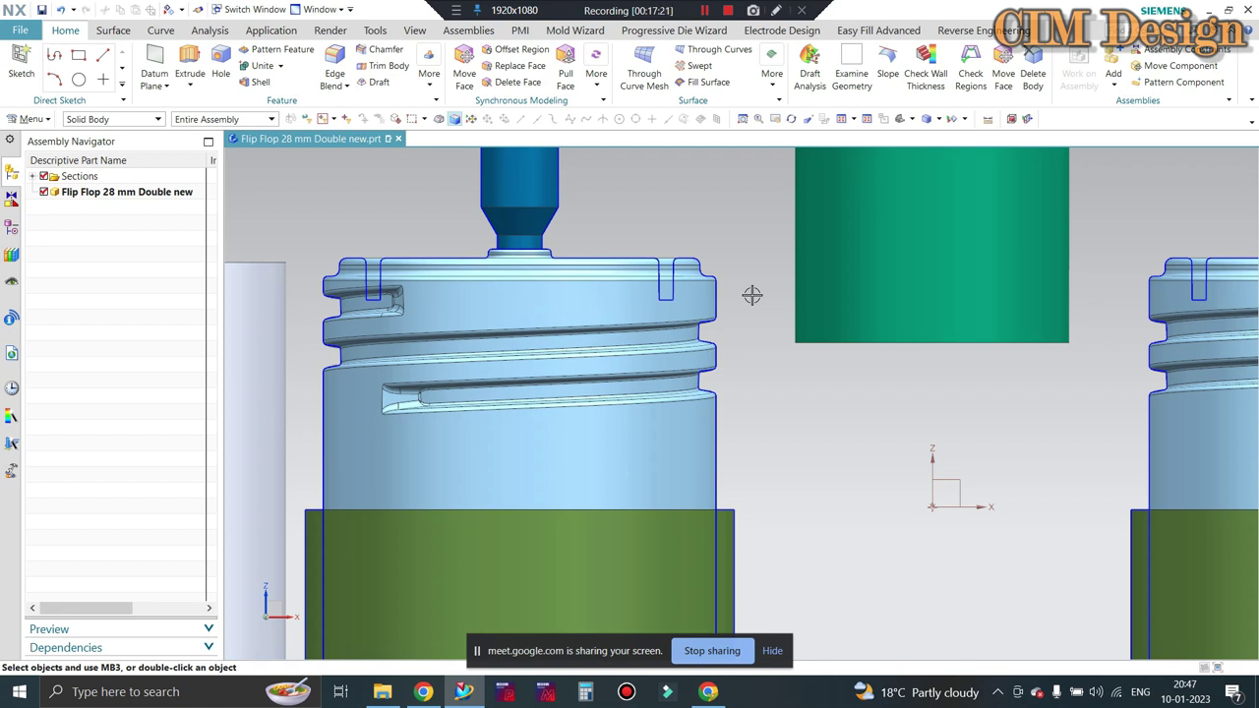
Minimize the Meet window and zoom in on the die's red cap and bottle neck
{"action": "left_click", "coordinate": [707, 691]}
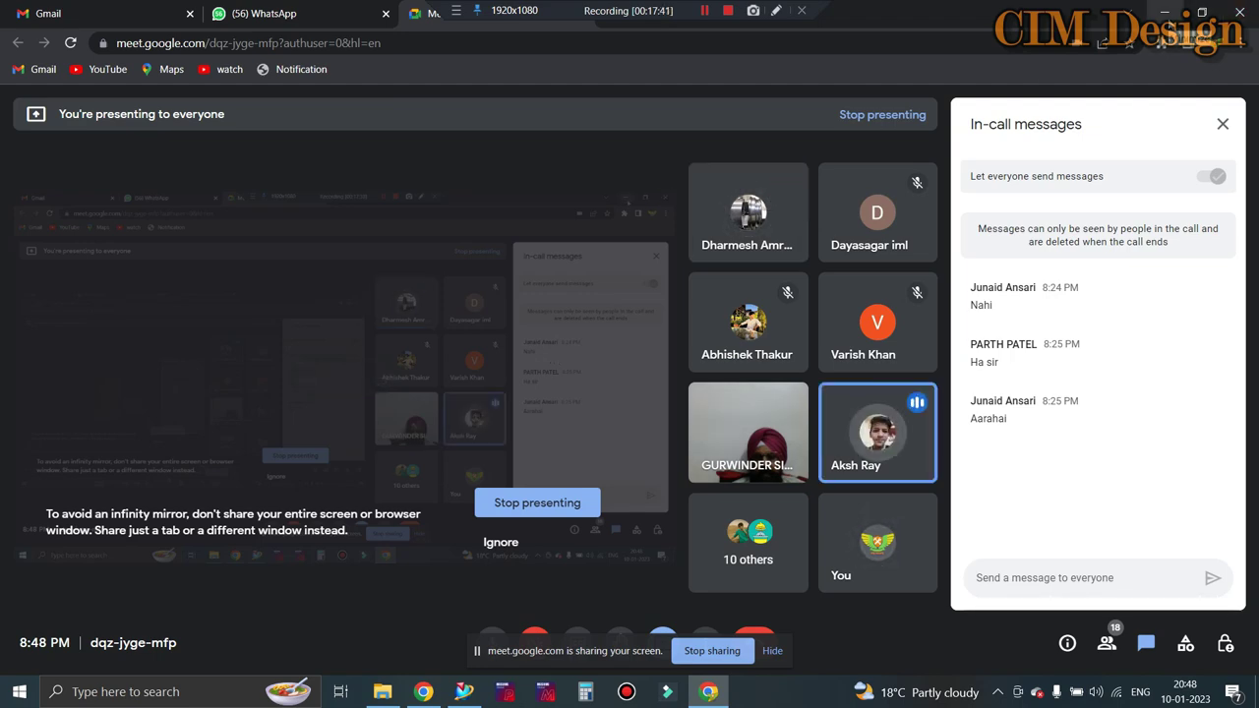
{"action": "left_click", "coordinate": [1163, 12]}
{"action": "scroll", "coordinate": [610, 334], "scroll_direction": "up", "scroll_amount": 2}
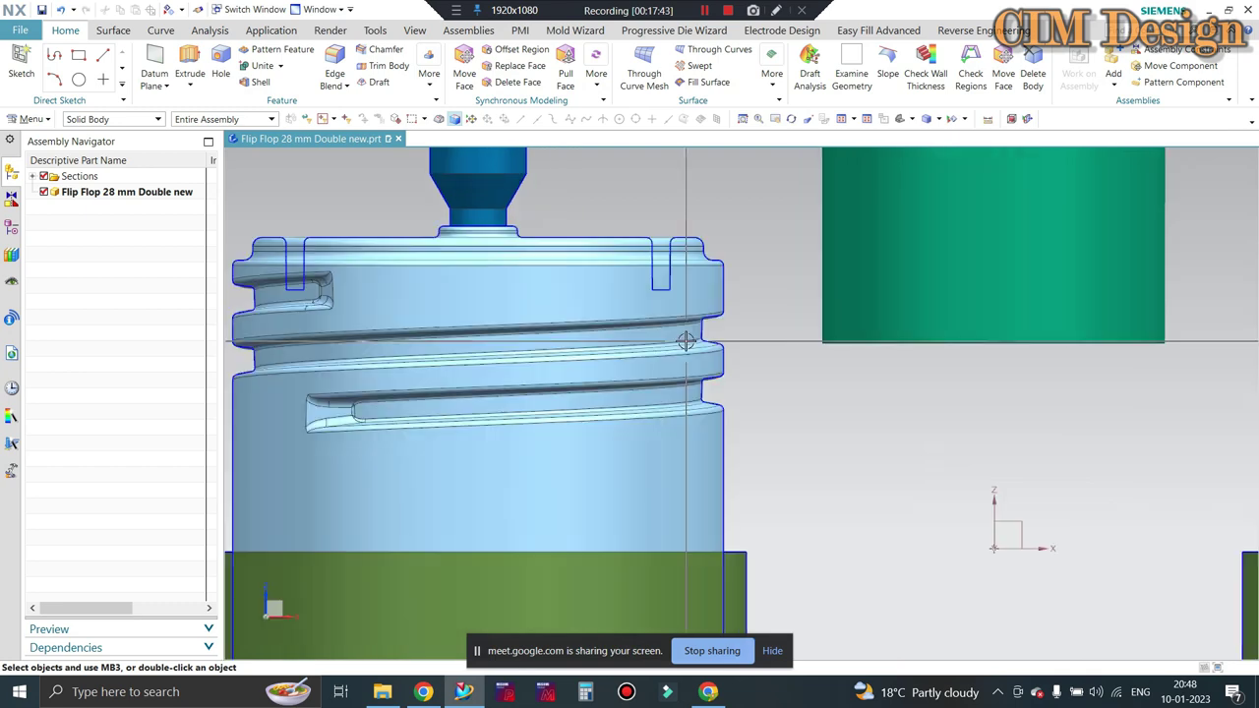
{"action": "scroll", "coordinate": [694, 323], "scroll_direction": "up", "scroll_amount": 2}
{"action": "scroll", "coordinate": [744, 303], "scroll_direction": "down", "scroll_amount": 3}
{"action": "scroll", "coordinate": [743, 303], "scroll_direction": "down", "scroll_amount": 2}
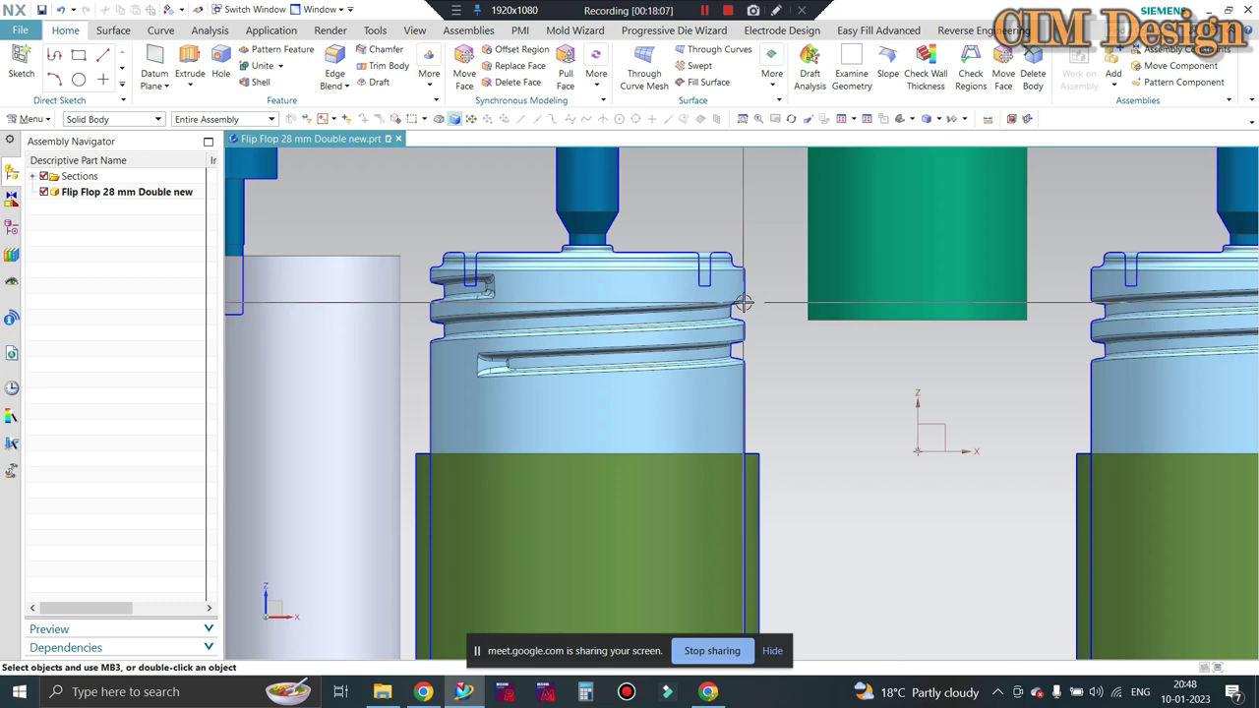
{"action": "scroll", "coordinate": [549, 280], "scroll_direction": "up", "scroll_amount": 3}
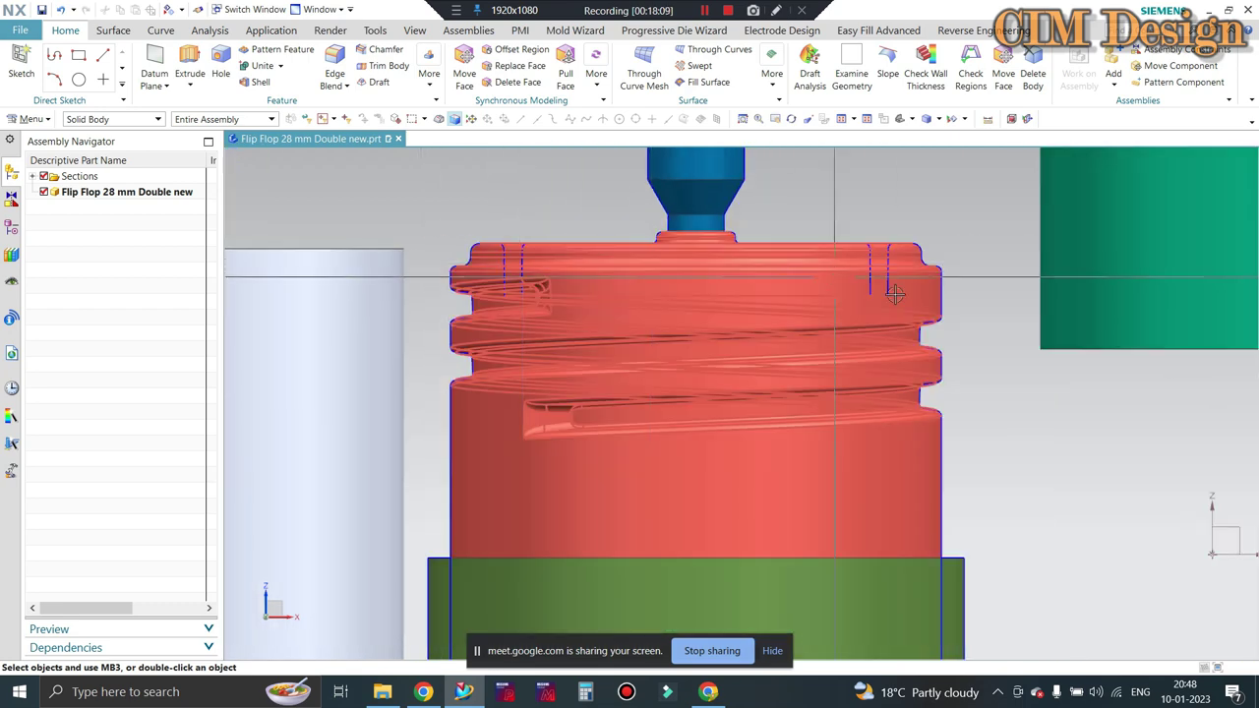
{"action": "scroll", "coordinate": [915, 348], "scroll_direction": "up", "scroll_amount": 1}
{"action": "scroll", "coordinate": [905, 337], "scroll_direction": "down", "scroll_amount": 1}
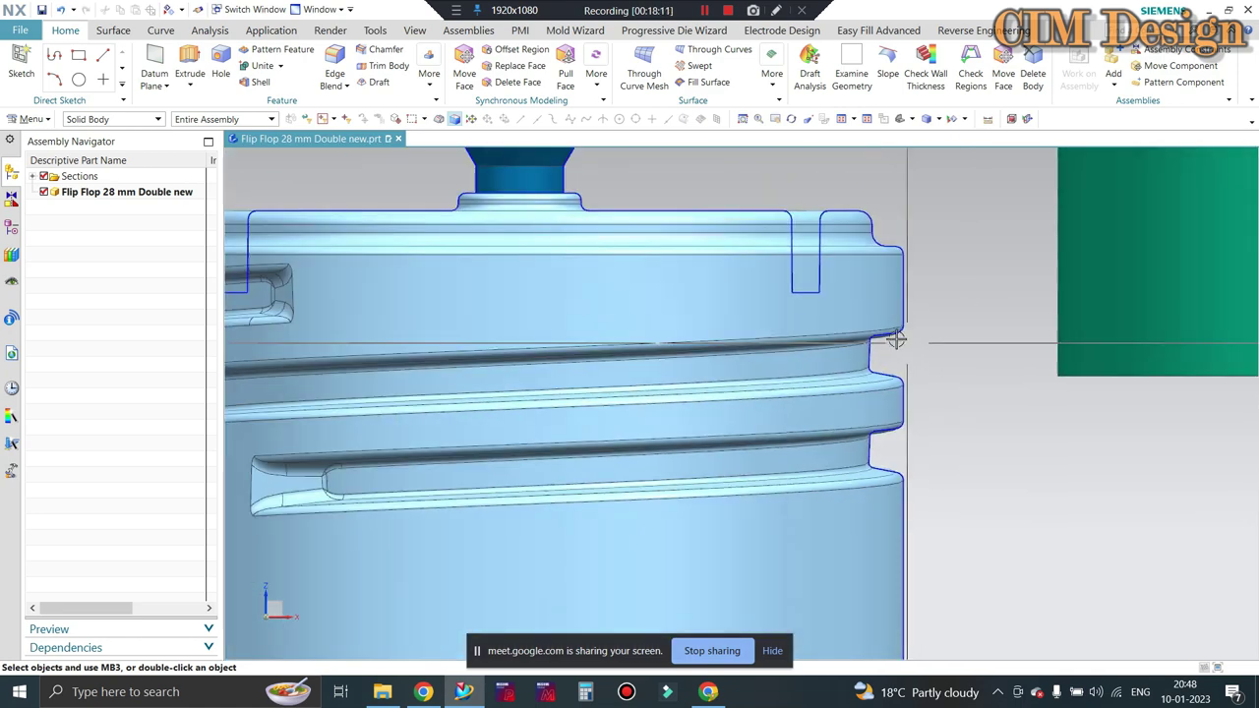
{"action": "scroll", "coordinate": [889, 328], "scroll_direction": "down", "scroll_amount": 2}
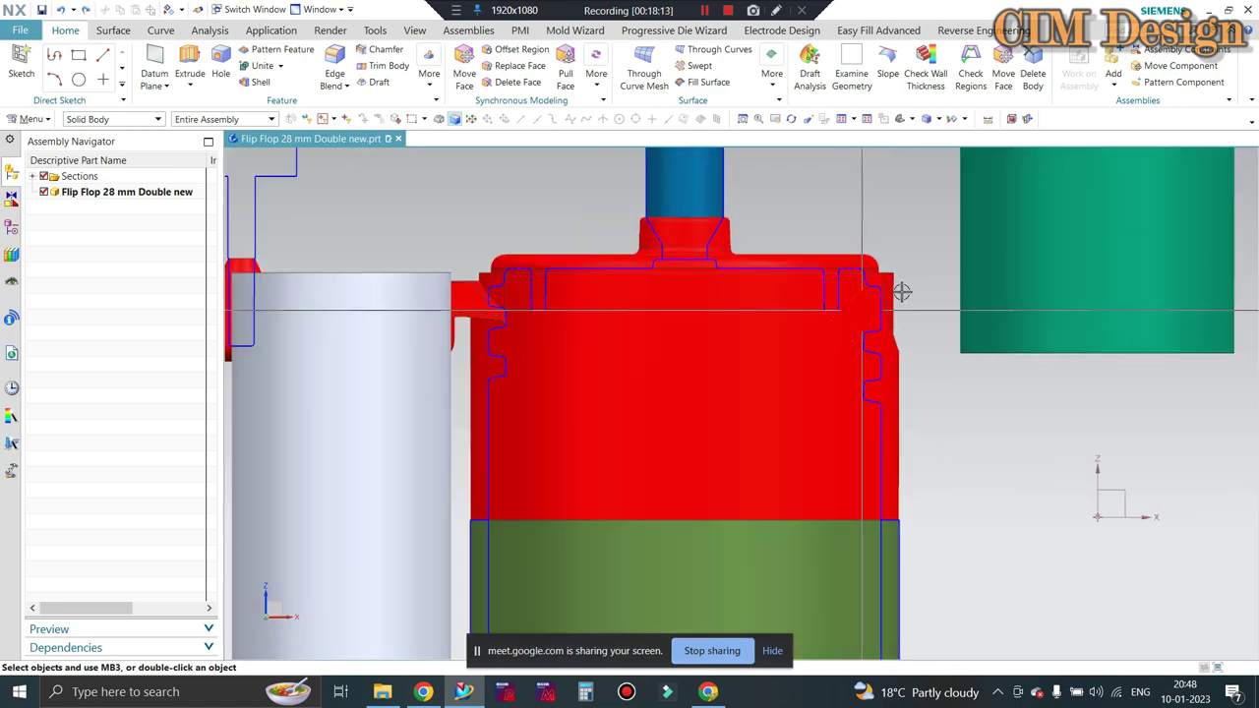
Preview a section cut of the assembly with Ctrl+H, zoom around it, then close View Section
{"action": "key", "text": "ctrl+h"}
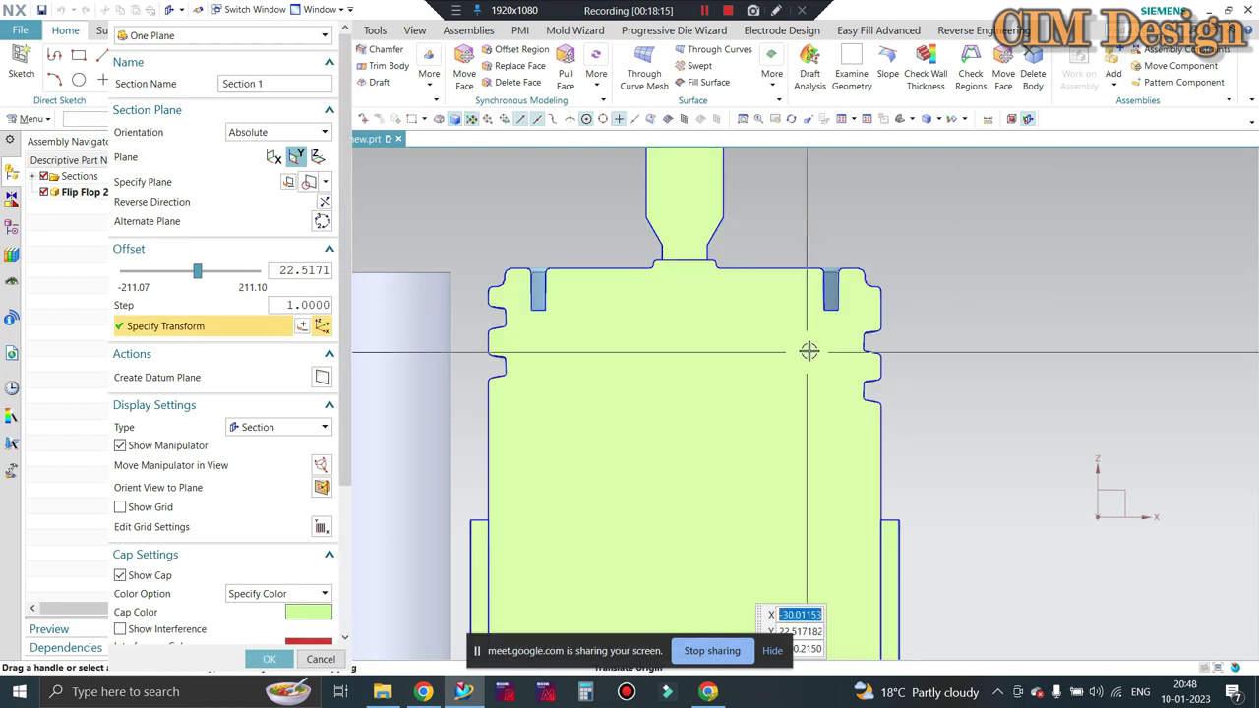
{"action": "scroll", "coordinate": [911, 334], "scroll_direction": "up", "scroll_amount": 1}
{"action": "scroll", "coordinate": [910, 334], "scroll_direction": "down", "scroll_amount": 2}
{"action": "scroll", "coordinate": [787, 325], "scroll_direction": "down", "scroll_amount": 1}
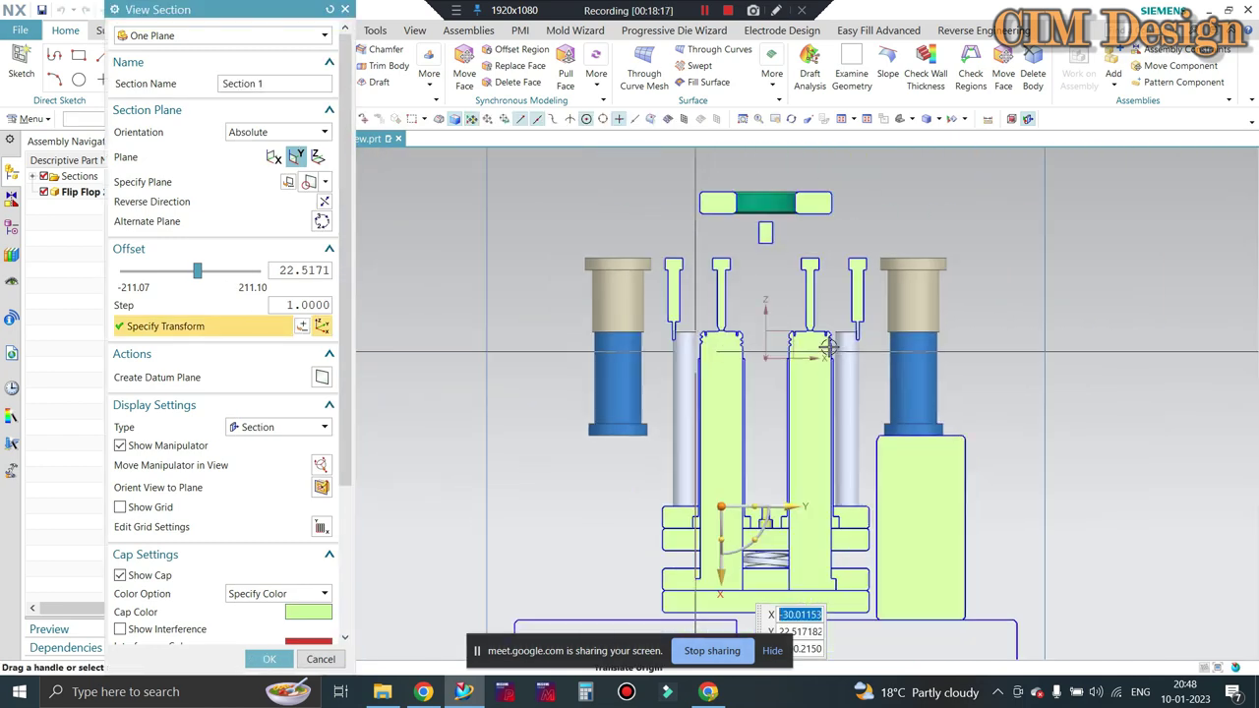
{"action": "scroll", "coordinate": [766, 322], "scroll_direction": "up", "scroll_amount": 1}
{"action": "scroll", "coordinate": [766, 321], "scroll_direction": "up", "scroll_amount": 2}
{"action": "scroll", "coordinate": [644, 334], "scroll_direction": "up", "scroll_amount": 1}
{"action": "scroll", "coordinate": [640, 314], "scroll_direction": "up", "scroll_amount": 1}
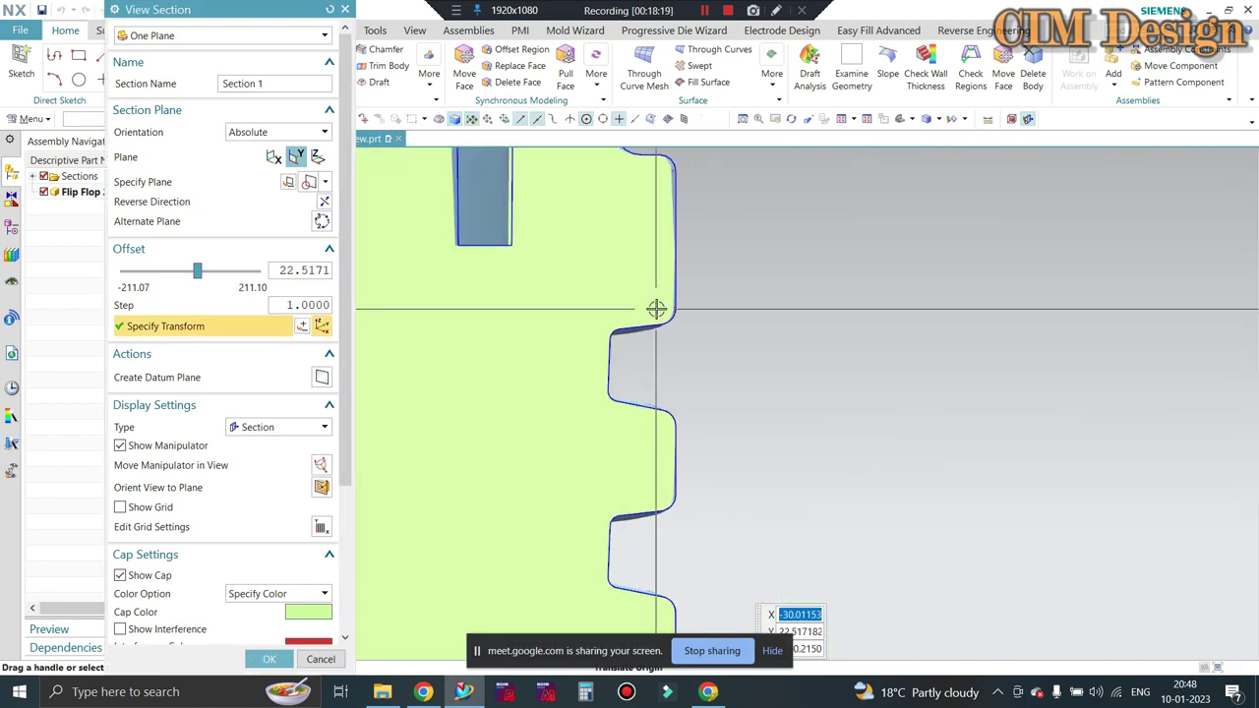
{"action": "scroll", "coordinate": [654, 305], "scroll_direction": "up", "scroll_amount": 1}
{"action": "scroll", "coordinate": [683, 289], "scroll_direction": "down", "scroll_amount": 1}
{"action": "scroll", "coordinate": [708, 345], "scroll_direction": "down", "scroll_amount": 1}
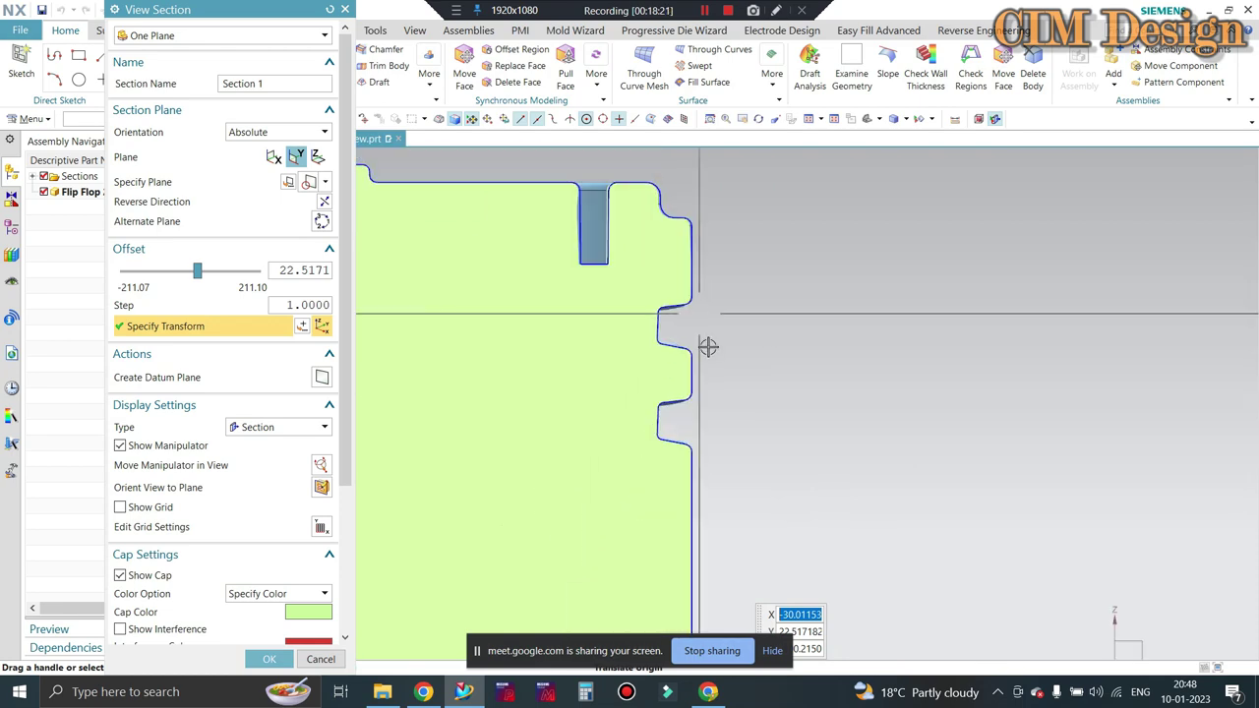
{"action": "scroll", "coordinate": [722, 298], "scroll_direction": "down", "scroll_amount": 1}
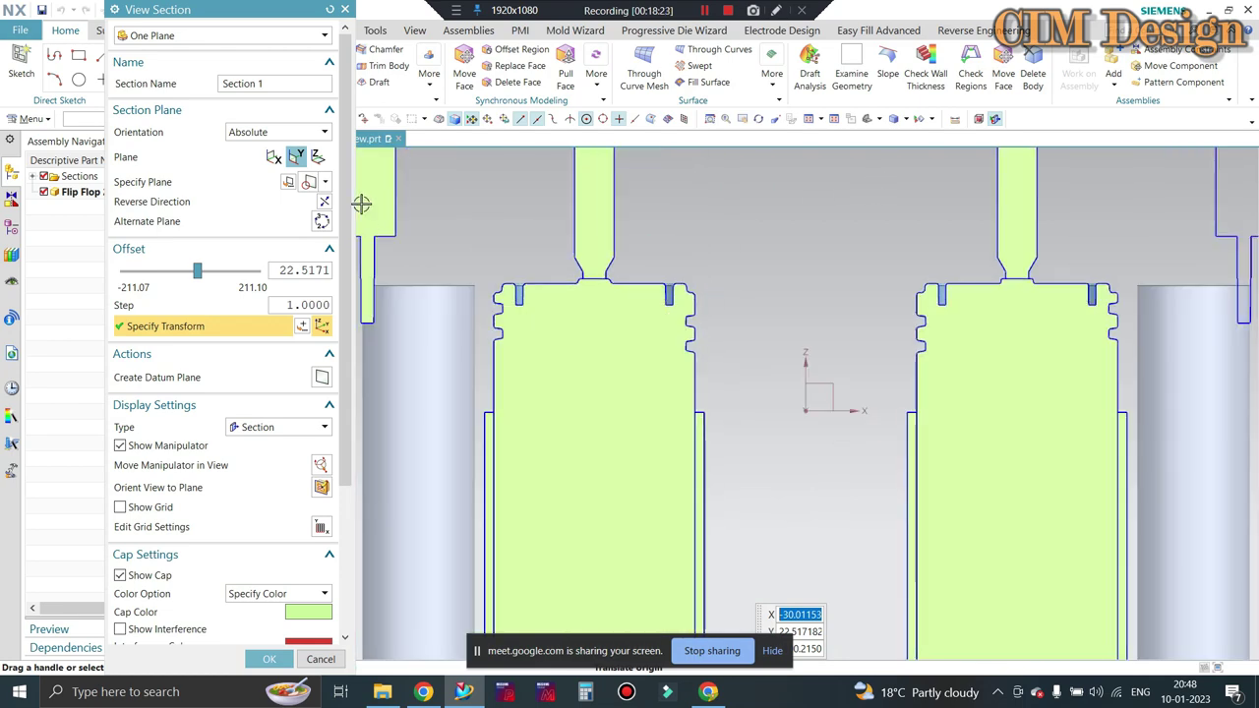
{"action": "left_click", "coordinate": [346, 10]}
Tilt the assembly slightly and reapply the section cut, with Section 1 at offset 22.5171
{"action": "scroll", "coordinate": [688, 374], "scroll_direction": "down", "scroll_amount": 2}
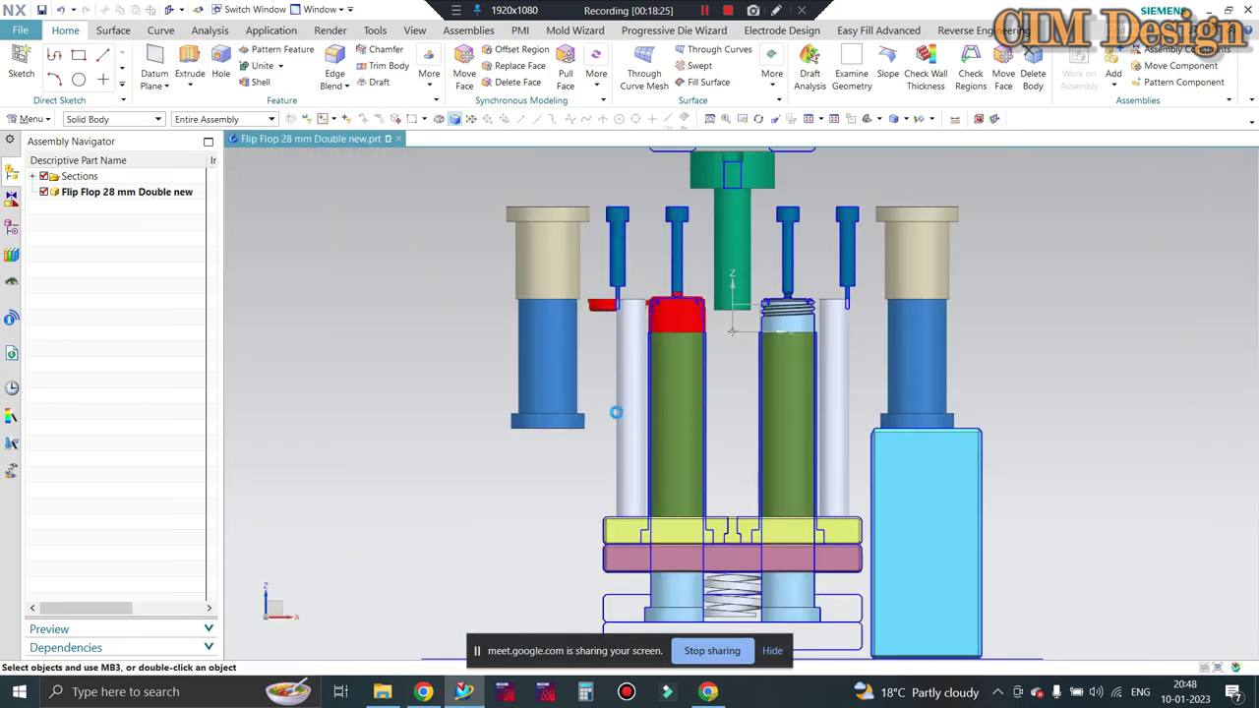
{"action": "scroll", "coordinate": [685, 367], "scroll_direction": "down", "scroll_amount": 1}
{"action": "mouse_move", "coordinate": [685, 368]}
{"action": "middle_mouse_down"}
{"action": "mouse_move", "coordinate": [806, 400]}
{"action": "mouse_move", "coordinate": [961, 368]}
{"action": "mouse_move", "coordinate": [624, 433]}
{"action": "mouse_move", "coordinate": [652, 371]}
{"action": "middle_mouse_up"}
{"action": "scroll", "coordinate": [624, 432], "scroll_direction": "up", "scroll_amount": 2}
{"action": "scroll", "coordinate": [629, 413], "scroll_direction": "up", "scroll_amount": 2}
{"action": "key", "text": "ctrl+h"}
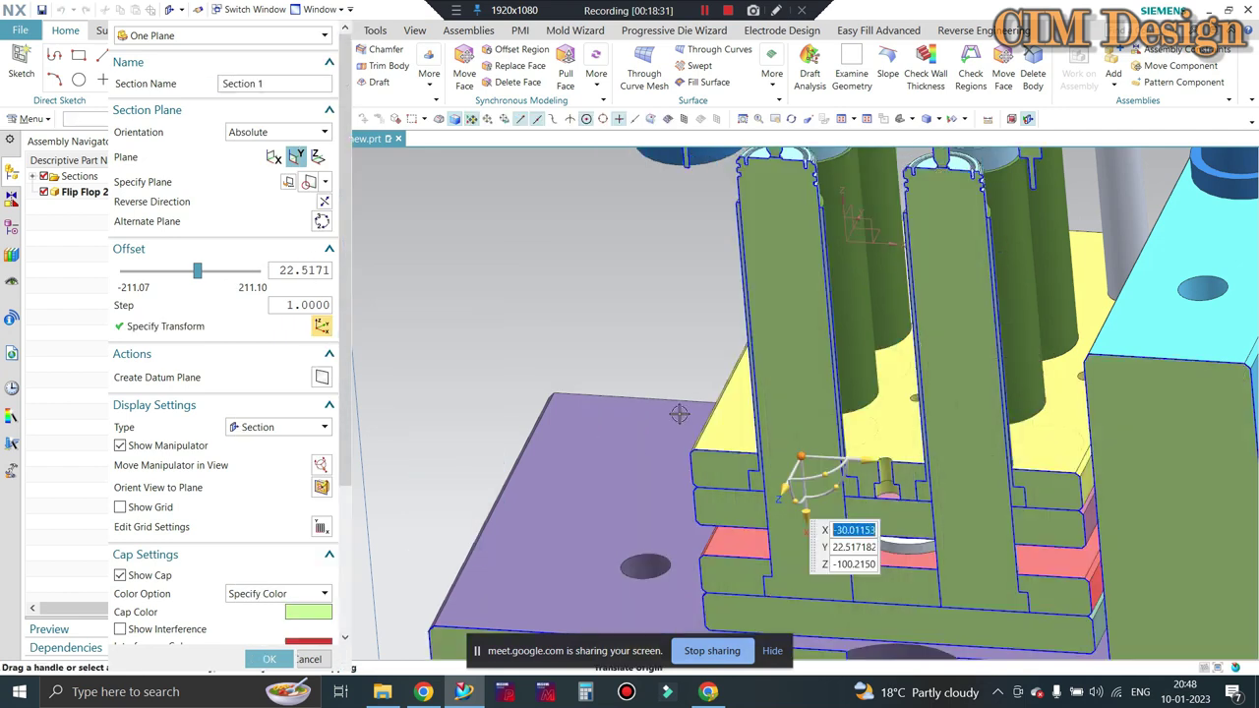
Shift Section 1 along Z by 125 then 147, snapping it to the cap at offset -112.482
{"action": "scroll", "coordinate": [747, 465], "scroll_direction": "down", "scroll_amount": 1}
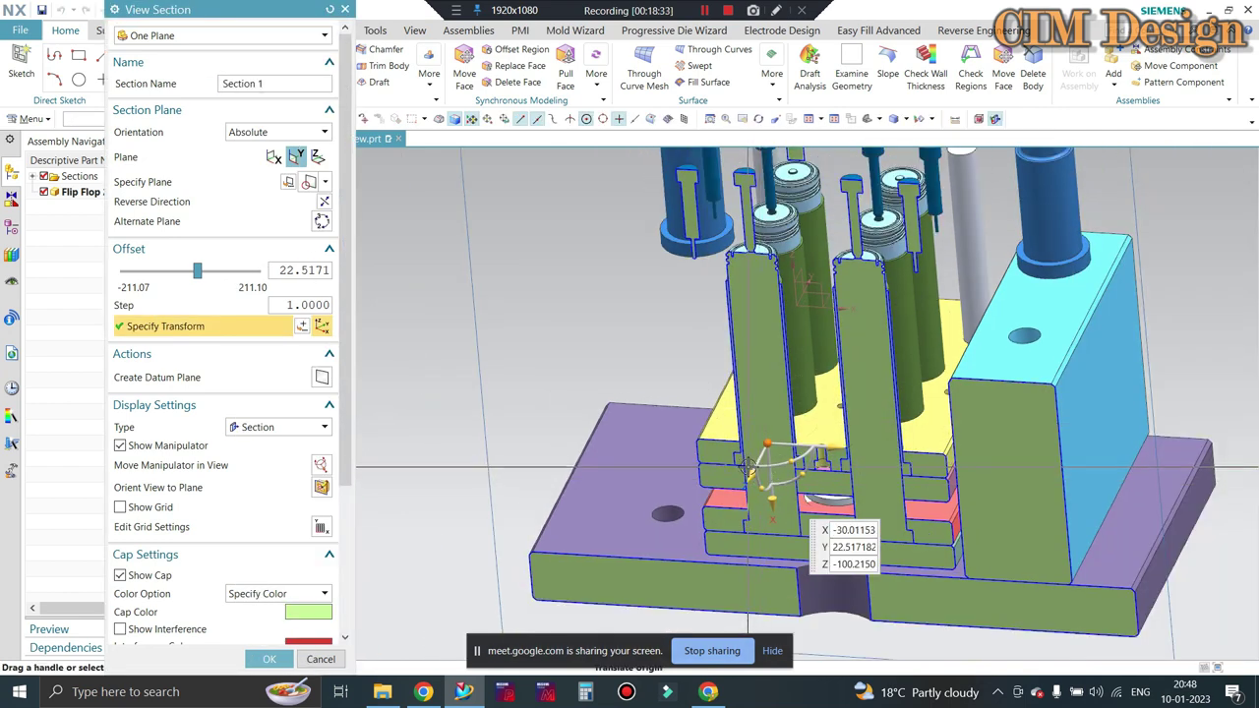
{"action": "left_click", "coordinate": [688, 580]}
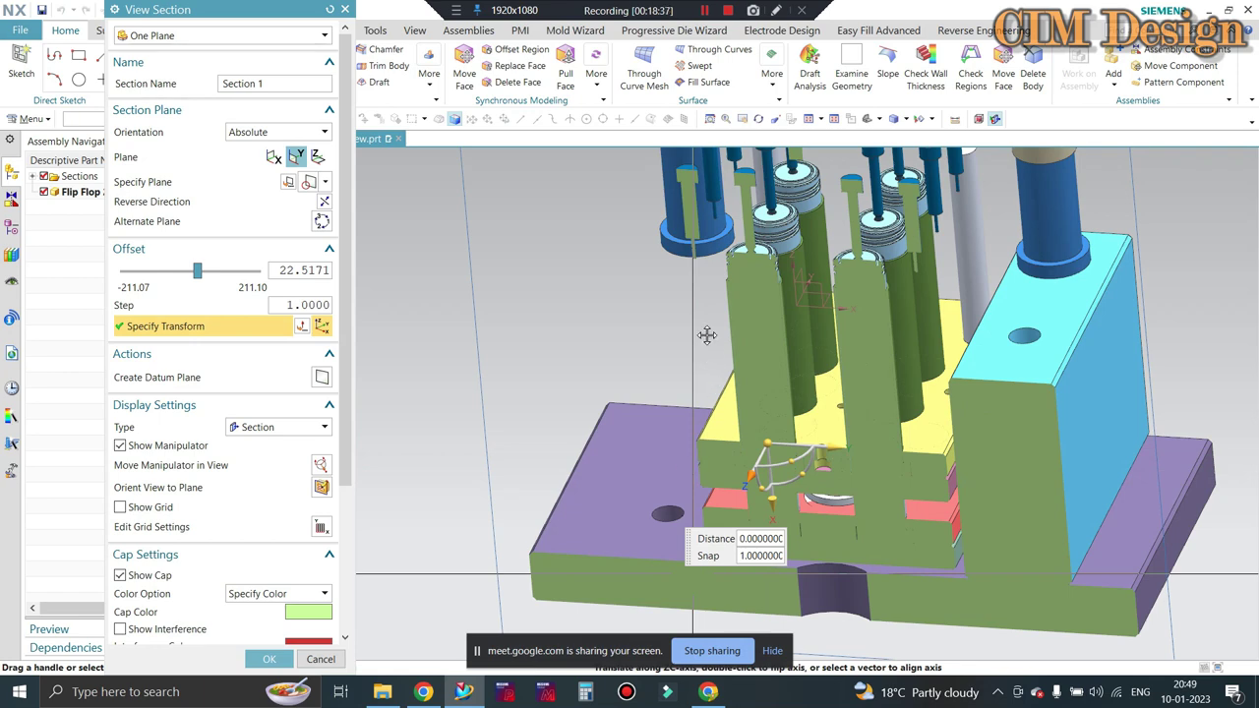
{"action": "type", "text": "125"}
{"action": "key", "text": "Return"}
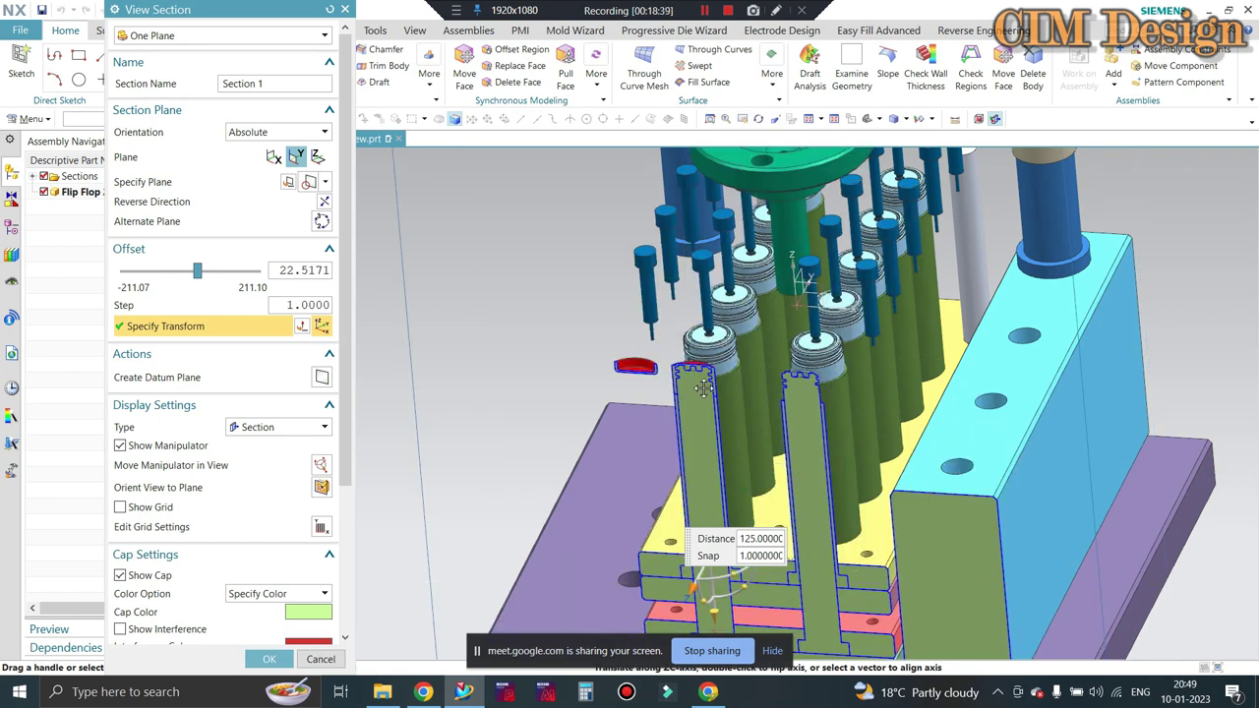
{"action": "type", "text": "147"}
{"action": "key", "text": "Return"}
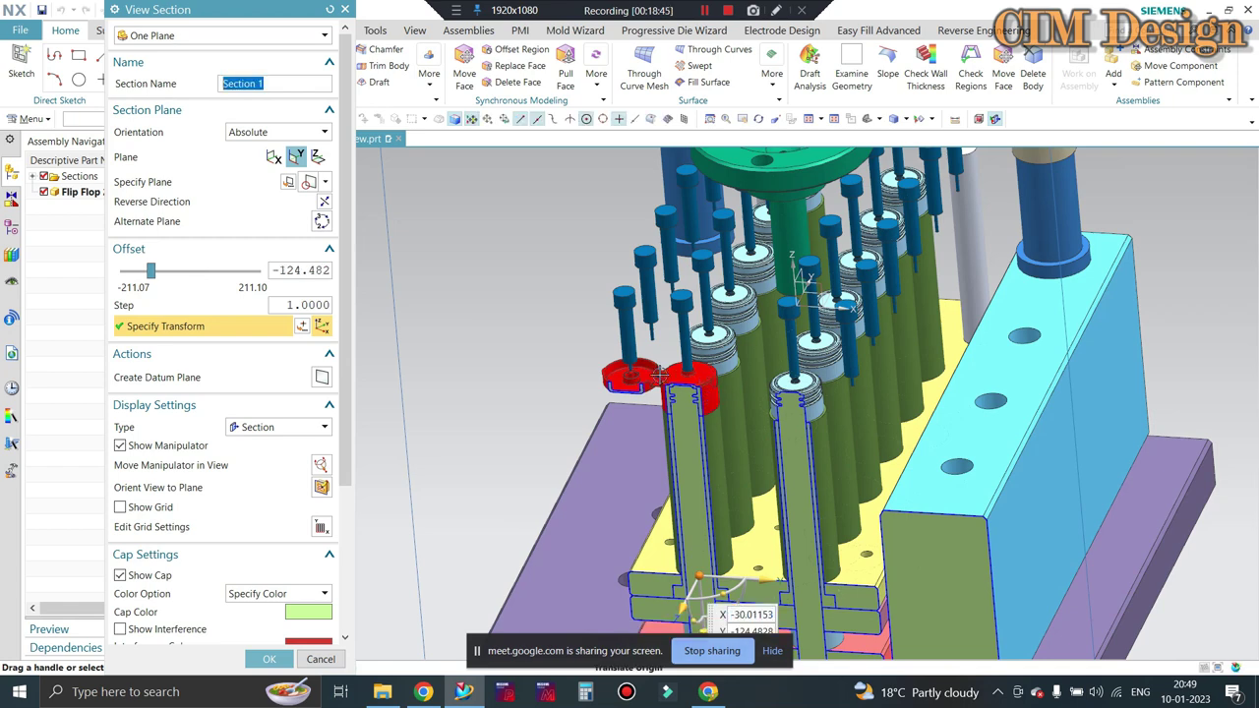
{"action": "scroll", "coordinate": [659, 375], "scroll_direction": "up", "scroll_amount": 3}
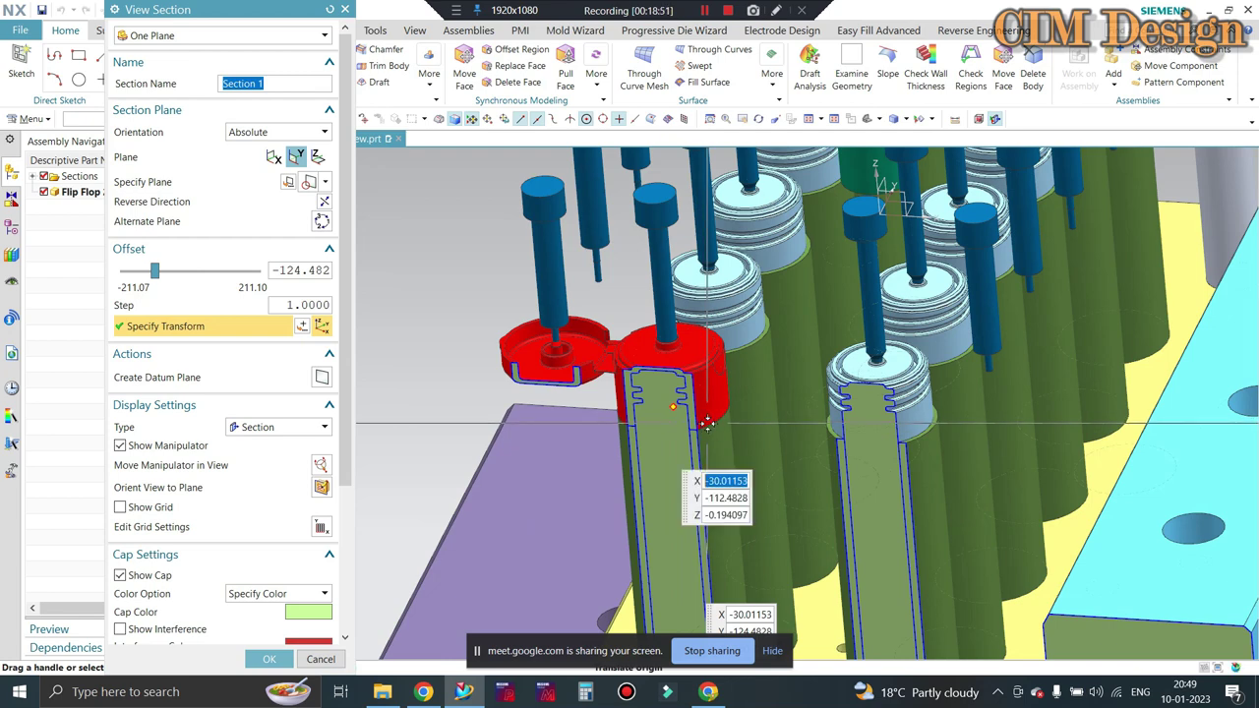
{"action": "left_click", "coordinate": [706, 420]}
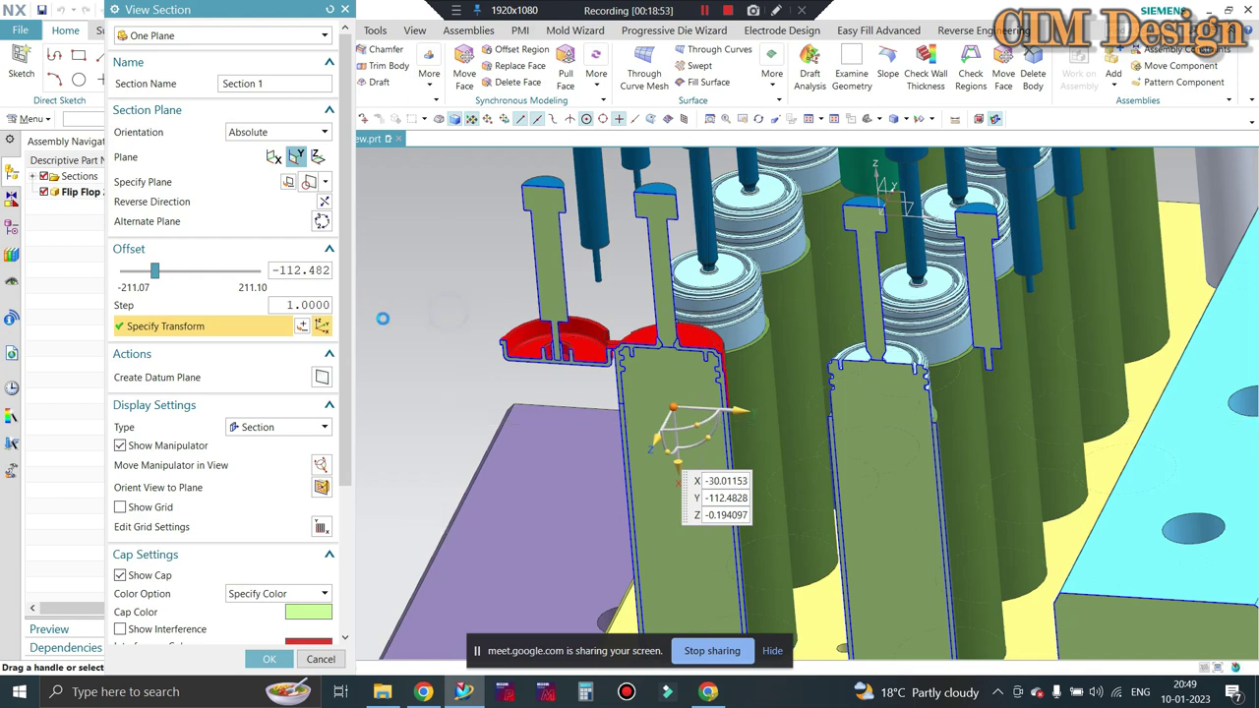
View the section plane straight on (F8), zoom into the notch, and move the section origin beside it
{"action": "key", "text": "F8"}
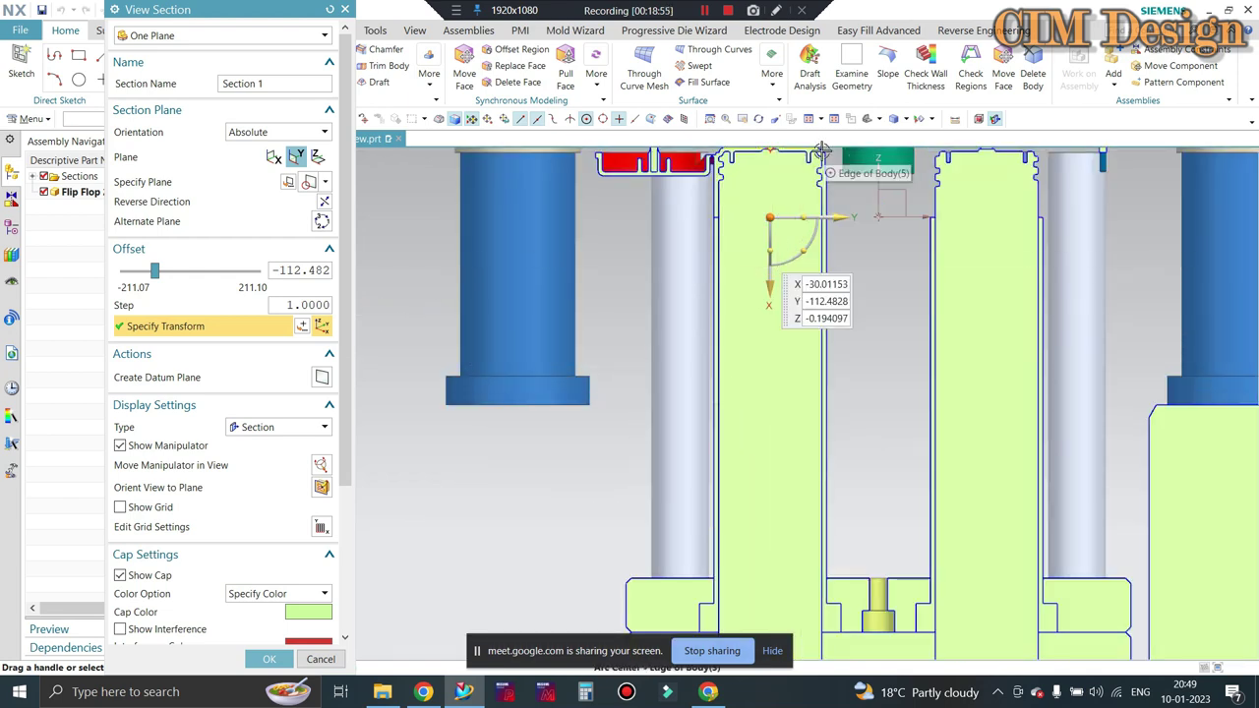
{"action": "scroll", "coordinate": [822, 146], "scroll_direction": "up", "scroll_amount": 1}
{"action": "scroll", "coordinate": [824, 156], "scroll_direction": "up", "scroll_amount": 1}
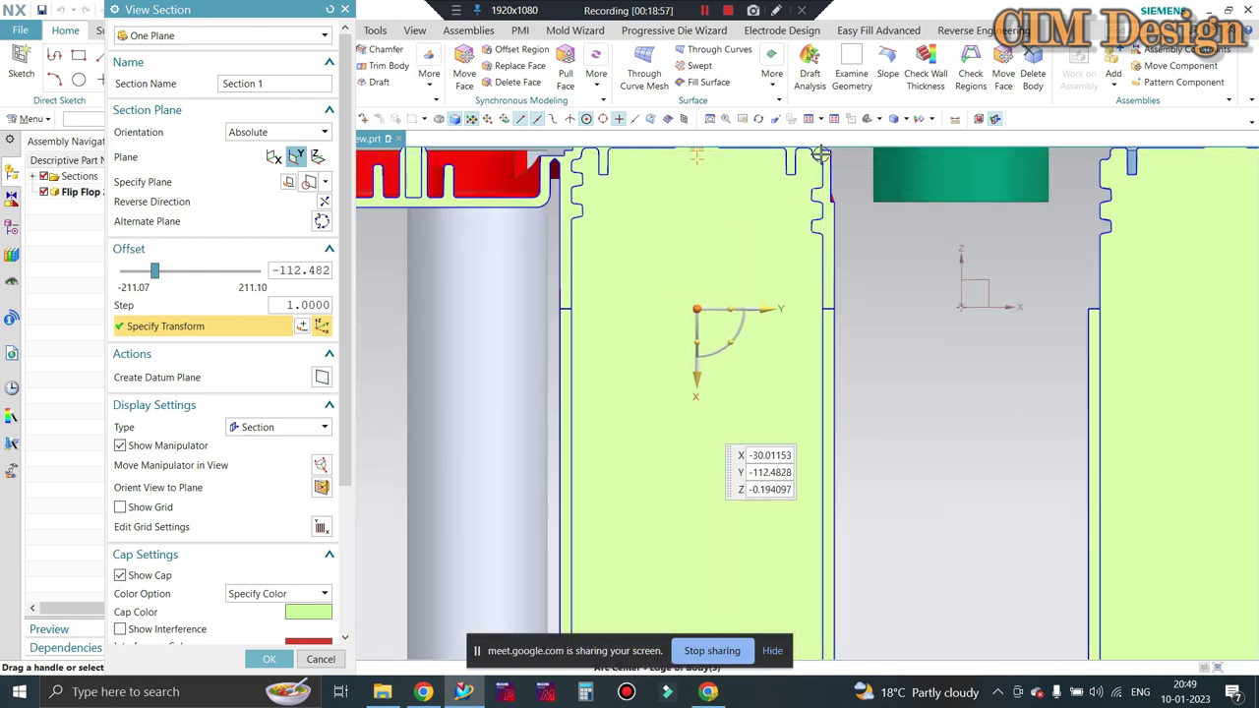
{"action": "scroll", "coordinate": [826, 187], "scroll_direction": "up", "scroll_amount": 3}
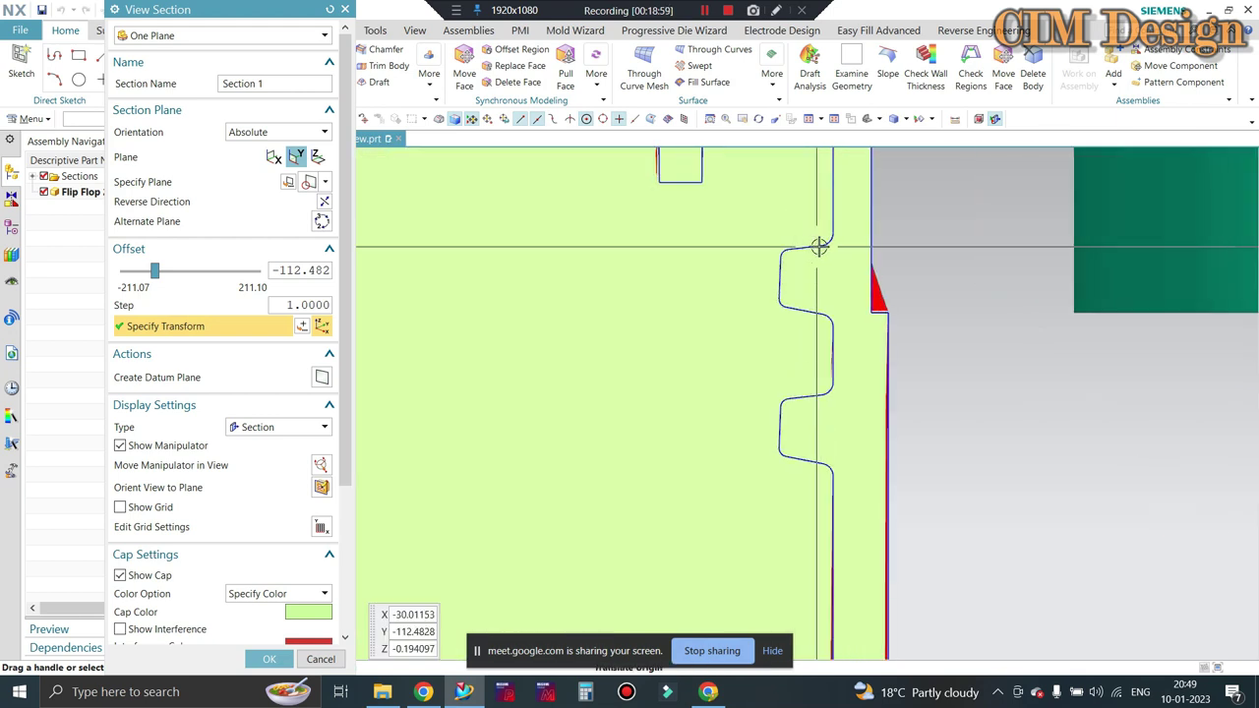
{"action": "scroll", "coordinate": [831, 242], "scroll_direction": "up", "scroll_amount": 2}
{"action": "scroll", "coordinate": [827, 243], "scroll_direction": "up", "scroll_amount": 1}
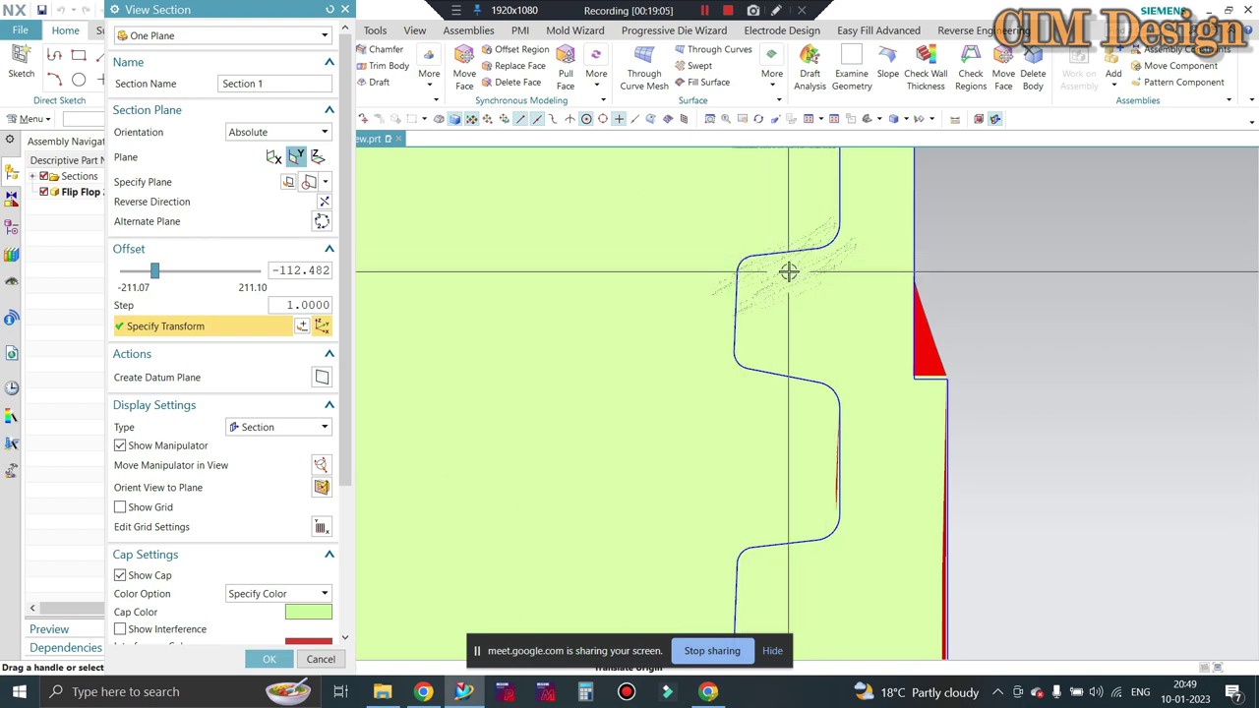
{"action": "middle_click_drag", "start_coordinate": [740, 284], "coordinate": [794, 269]}
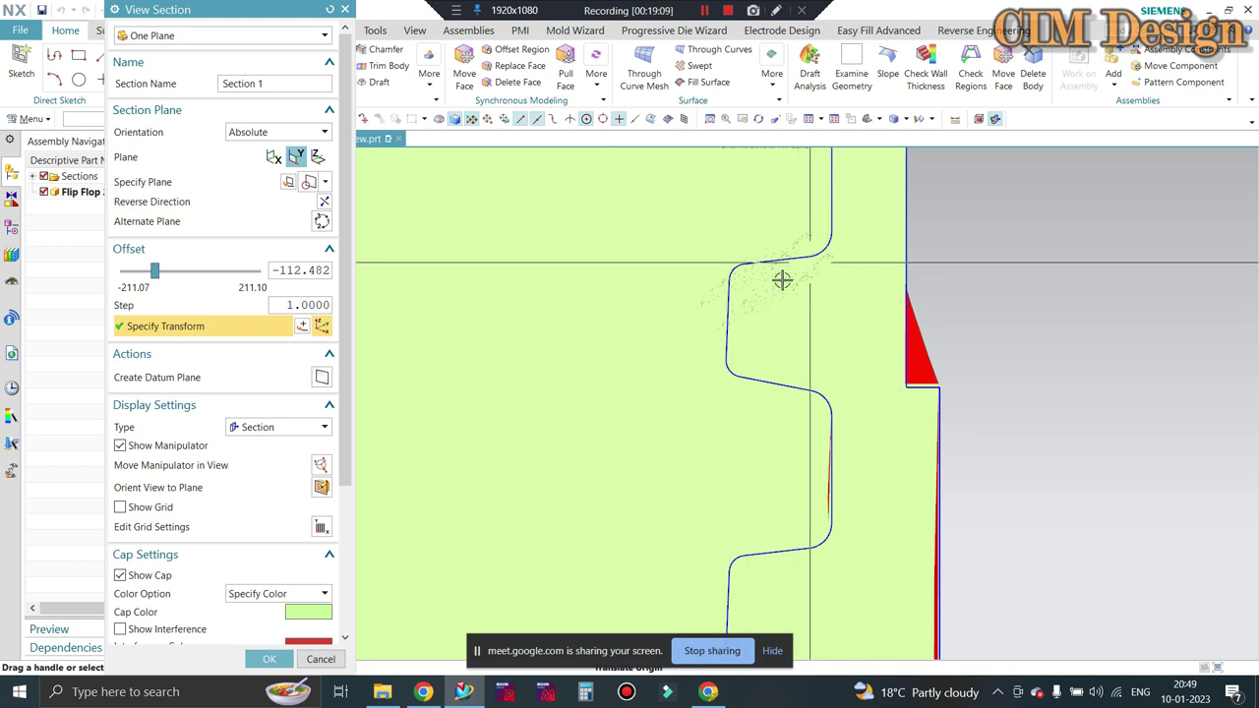
{"action": "scroll", "coordinate": [772, 283], "scroll_direction": "down", "scroll_amount": 1}
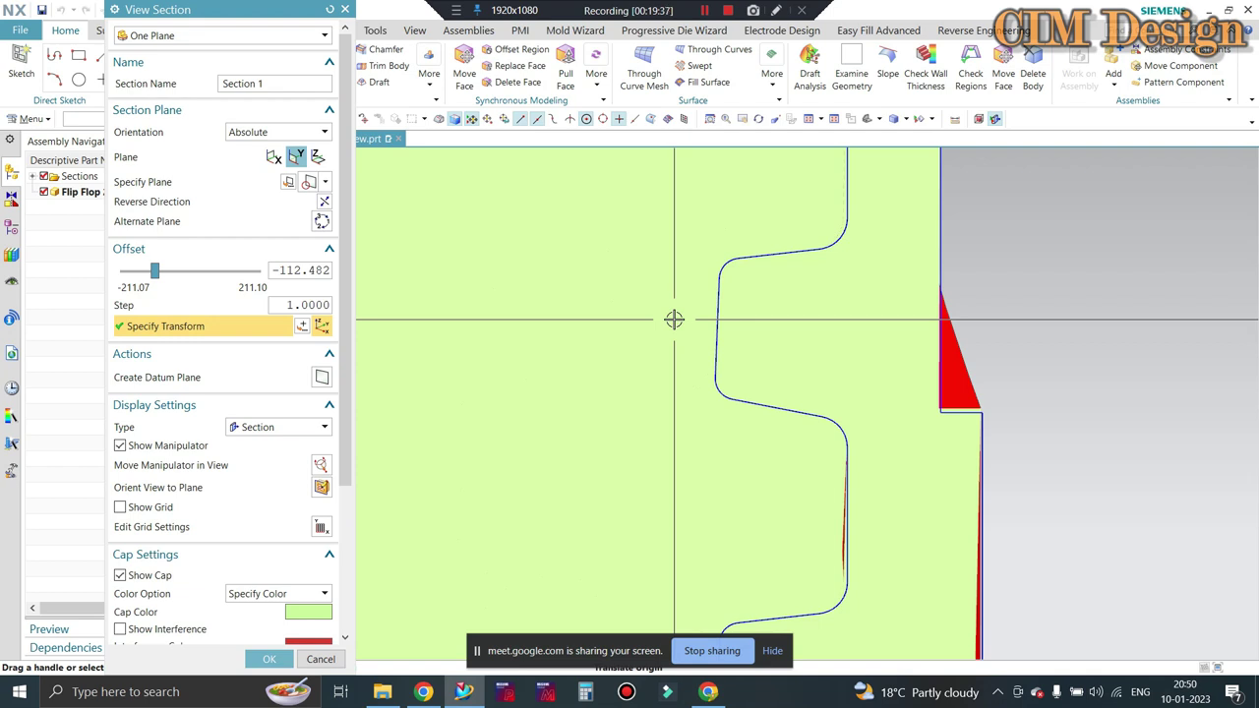
{"action": "mouse_move", "coordinate": [673, 319]}
{"action": "left_mouse_down"}
{"action": "mouse_move", "coordinate": [823, 265]}
{"action": "mouse_move", "coordinate": [767, 284]}
{"action": "mouse_move", "coordinate": [798, 256]}
{"action": "mouse_move", "coordinate": [874, 250]}
{"action": "mouse_move", "coordinate": [827, 299]}
{"action": "left_mouse_up"}
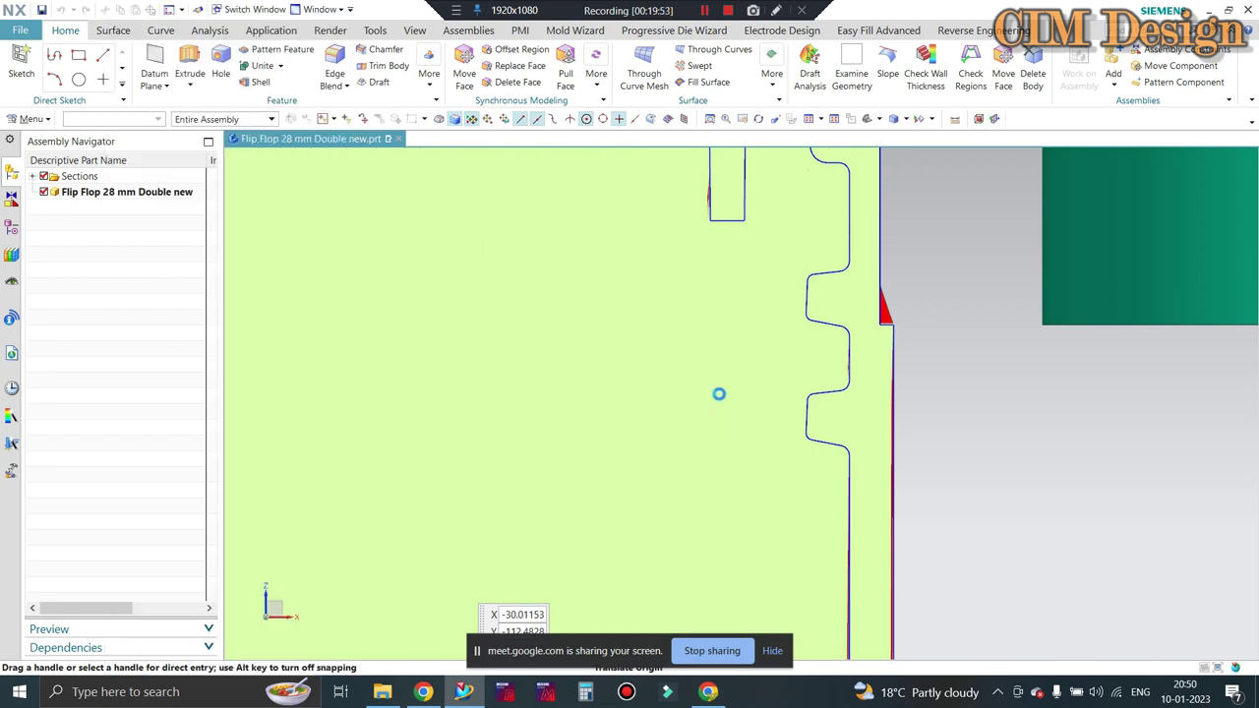
{"action": "scroll", "coordinate": [720, 400], "scroll_direction": "down", "scroll_amount": 3}
{"action": "scroll", "coordinate": [837, 345], "scroll_direction": "down", "scroll_amount": 2}
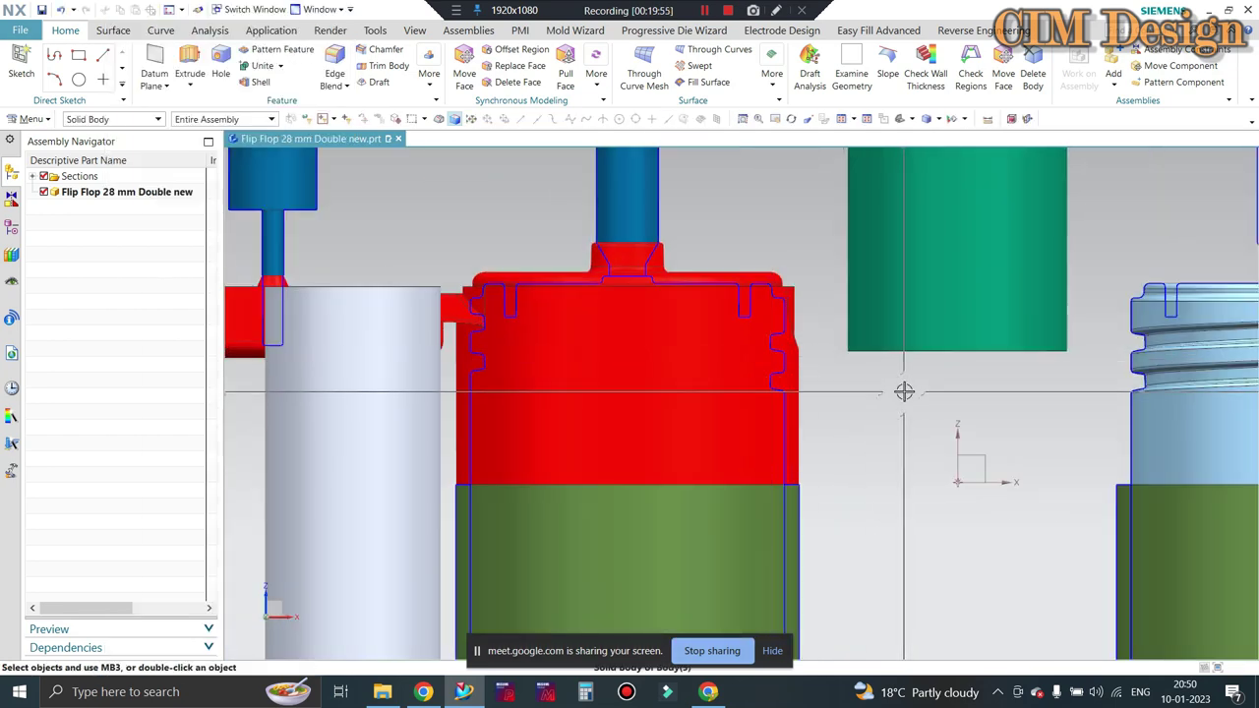
{"action": "scroll", "coordinate": [860, 391], "scroll_direction": "up", "scroll_amount": 3}
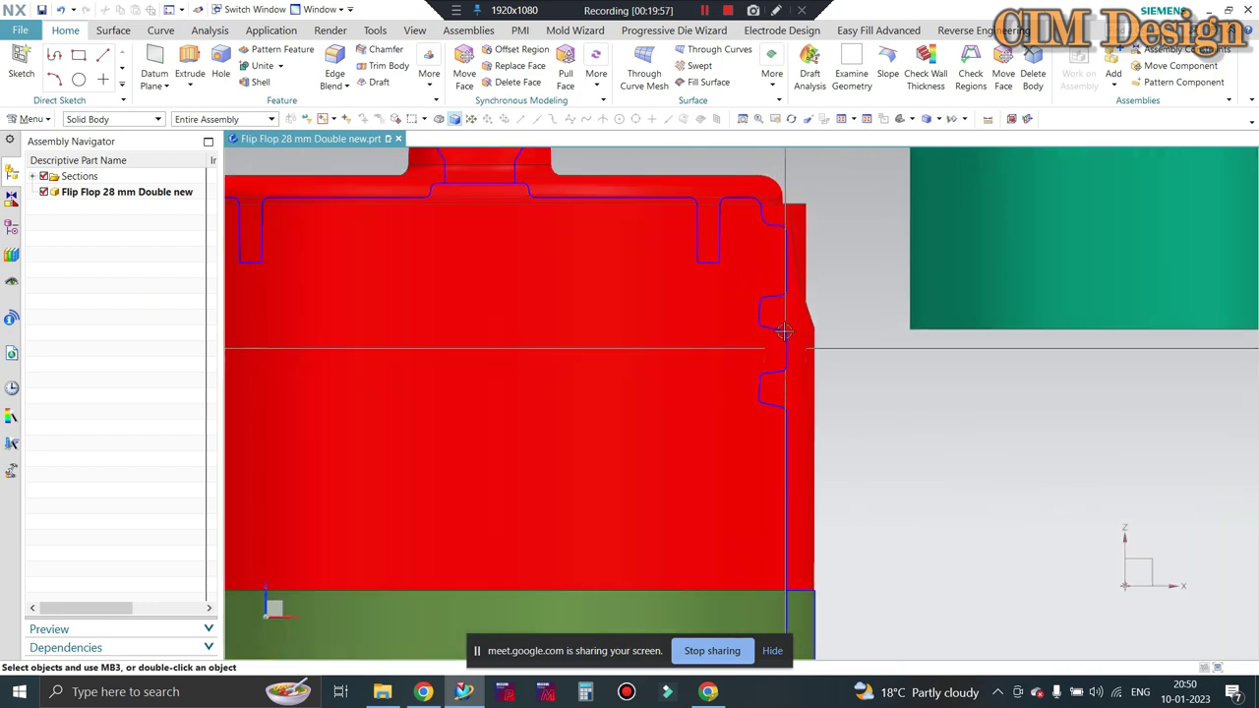
{"action": "scroll", "coordinate": [752, 327], "scroll_direction": "up", "scroll_amount": 2}
{"action": "scroll", "coordinate": [752, 335], "scroll_direction": "down", "scroll_amount": 1}
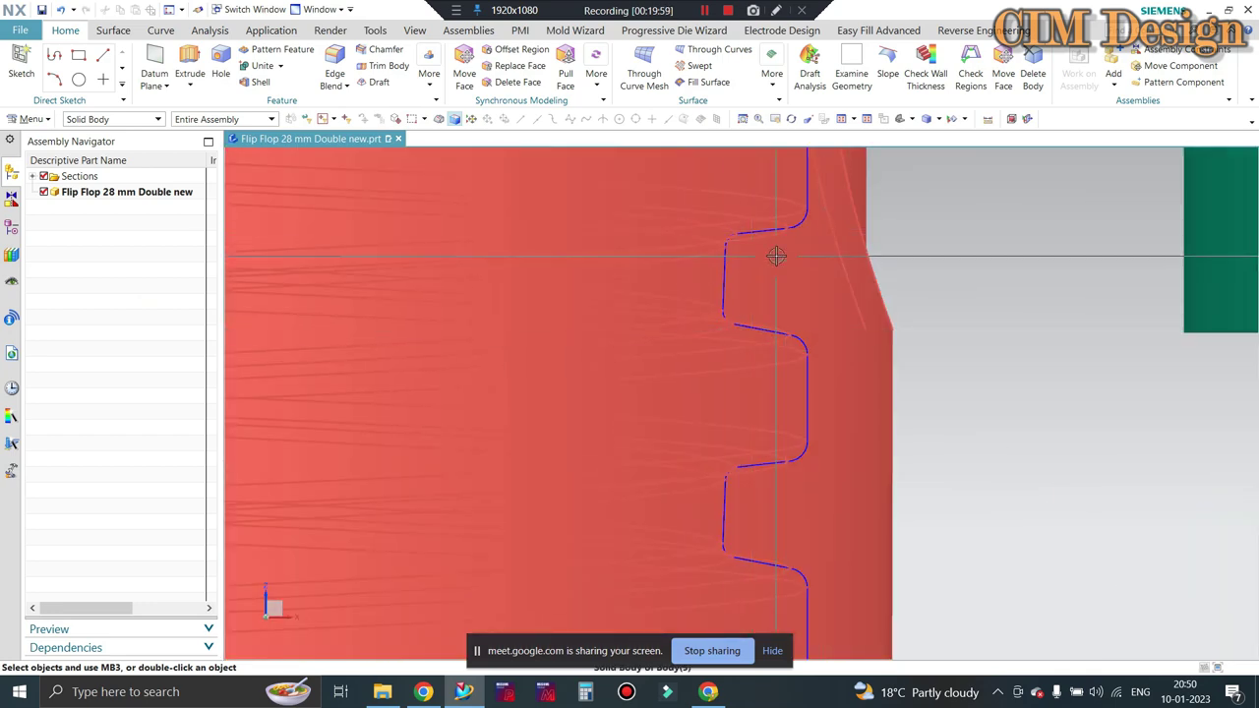
{"action": "scroll", "coordinate": [757, 261], "scroll_direction": "down", "scroll_amount": 2}
{"action": "scroll", "coordinate": [747, 269], "scroll_direction": "down", "scroll_amount": 2}
{"action": "scroll", "coordinate": [737, 278], "scroll_direction": "down", "scroll_amount": 1}
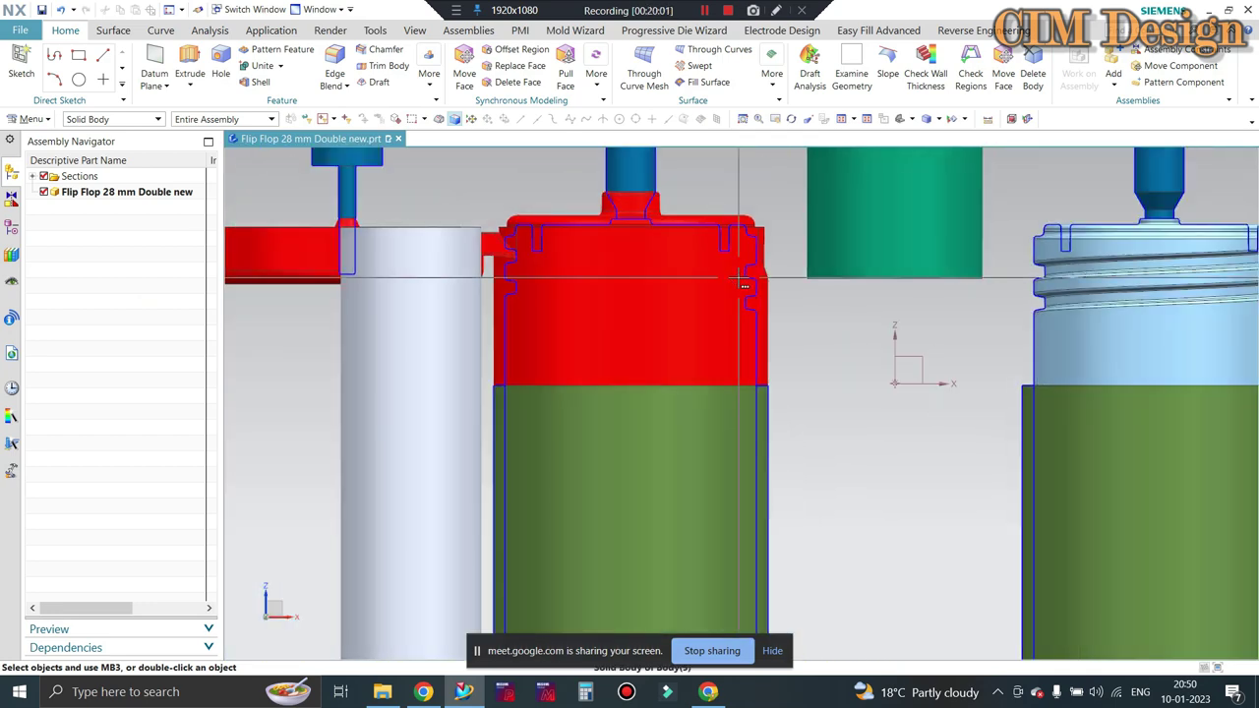
{"action": "scroll", "coordinate": [740, 287], "scroll_direction": "down", "scroll_amount": 2}
{"action": "scroll", "coordinate": [703, 295], "scroll_direction": "down", "scroll_amount": 2}
{"action": "scroll", "coordinate": [708, 302], "scroll_direction": "down", "scroll_amount": 1}
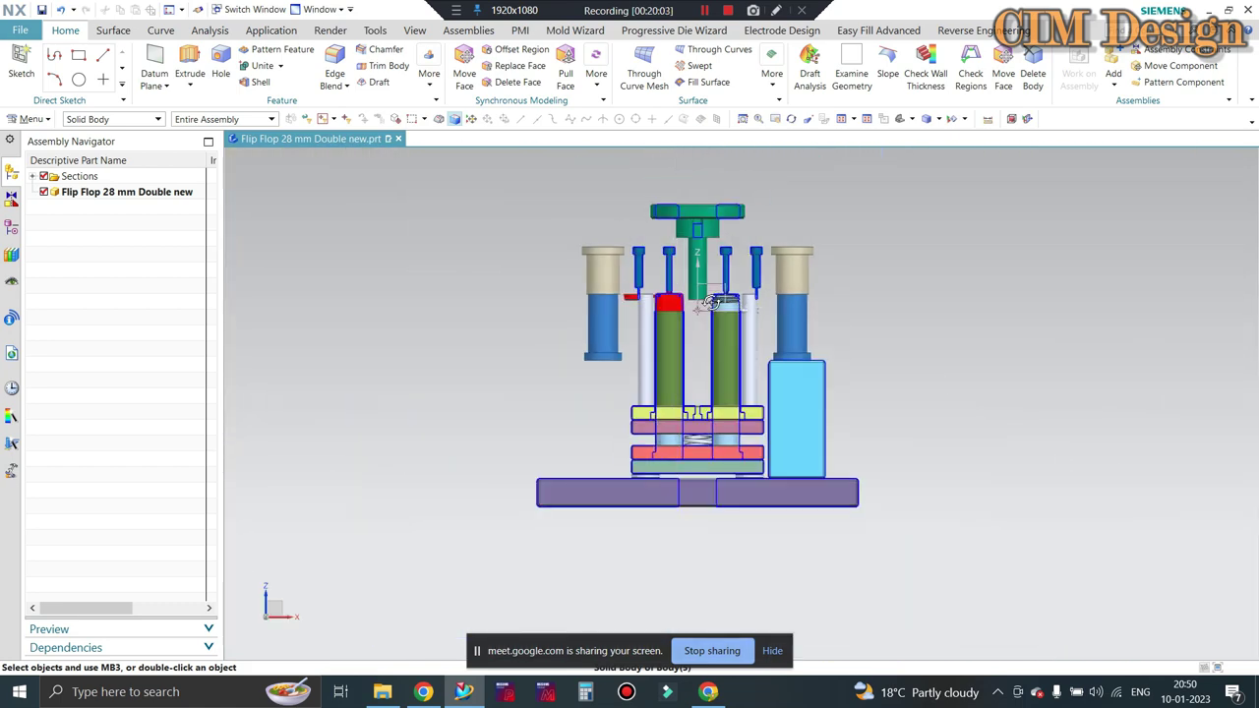
{"action": "middle_click_drag", "start_coordinate": [710, 302], "coordinate": [1079, 312]}
{"action": "scroll", "coordinate": [692, 310], "scroll_direction": "up", "scroll_amount": 2}
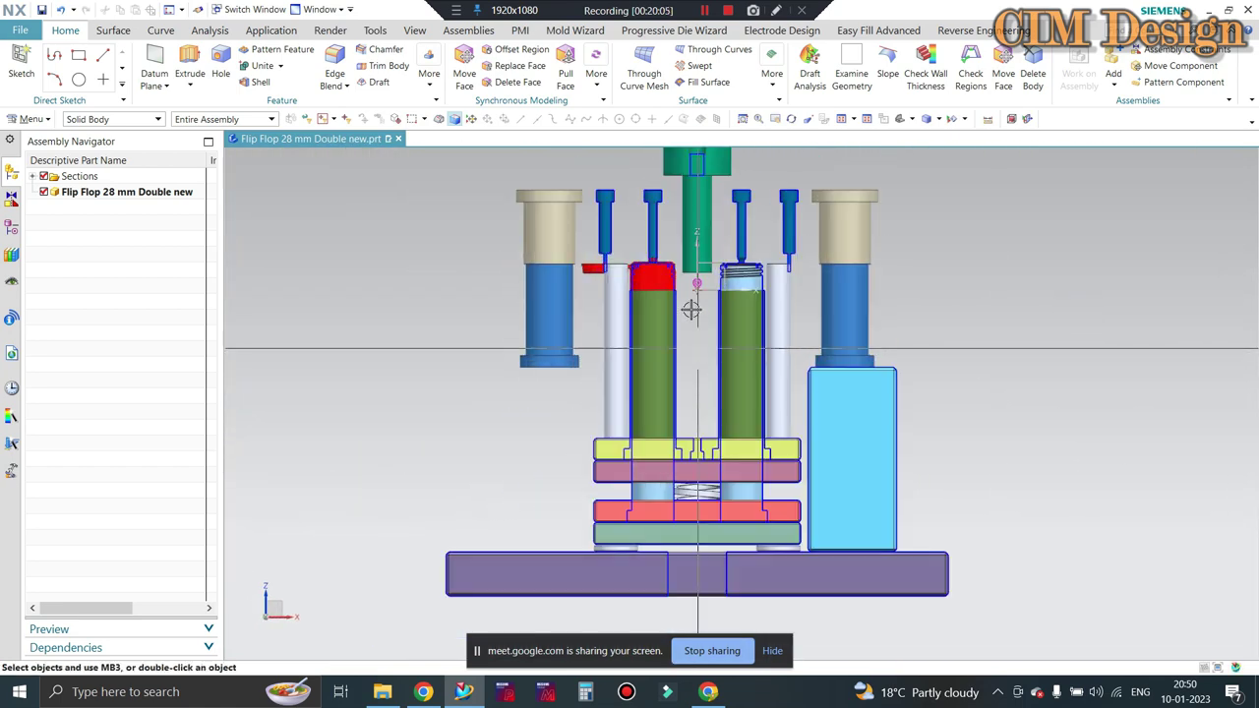
{"action": "scroll", "coordinate": [698, 343], "scroll_direction": "up", "scroll_amount": 1}
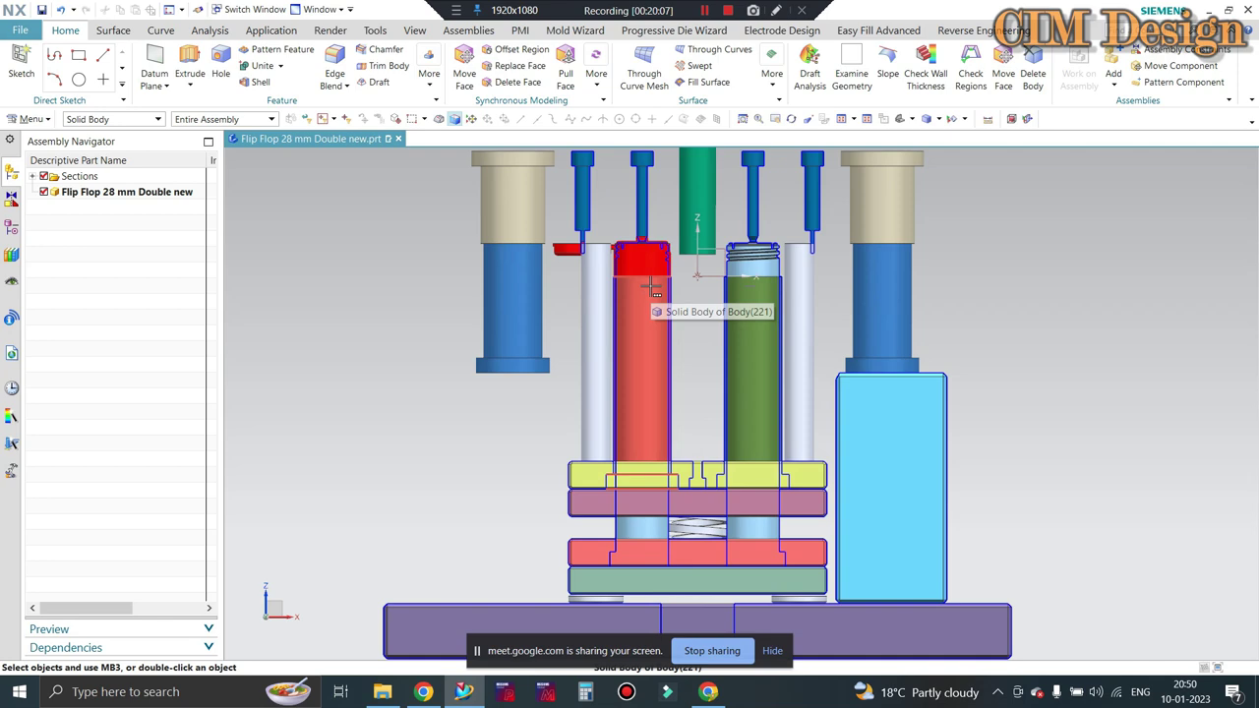
{"action": "scroll", "coordinate": [652, 285], "scroll_direction": "down", "scroll_amount": 3}
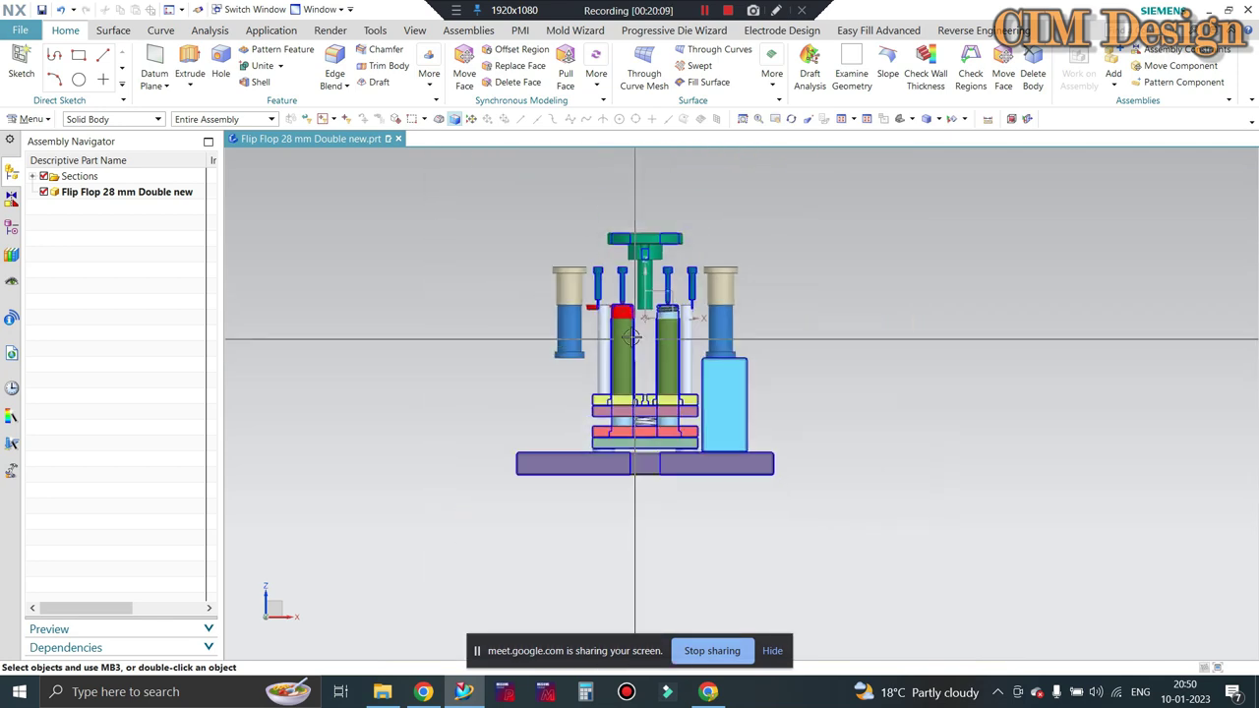
{"action": "middle_click_drag", "start_coordinate": [651, 288], "coordinate": [826, 293]}
{"action": "key", "text": "ctrl+alt+f"}
{"action": "scroll", "coordinate": [644, 354], "scroll_direction": "up", "scroll_amount": 5}
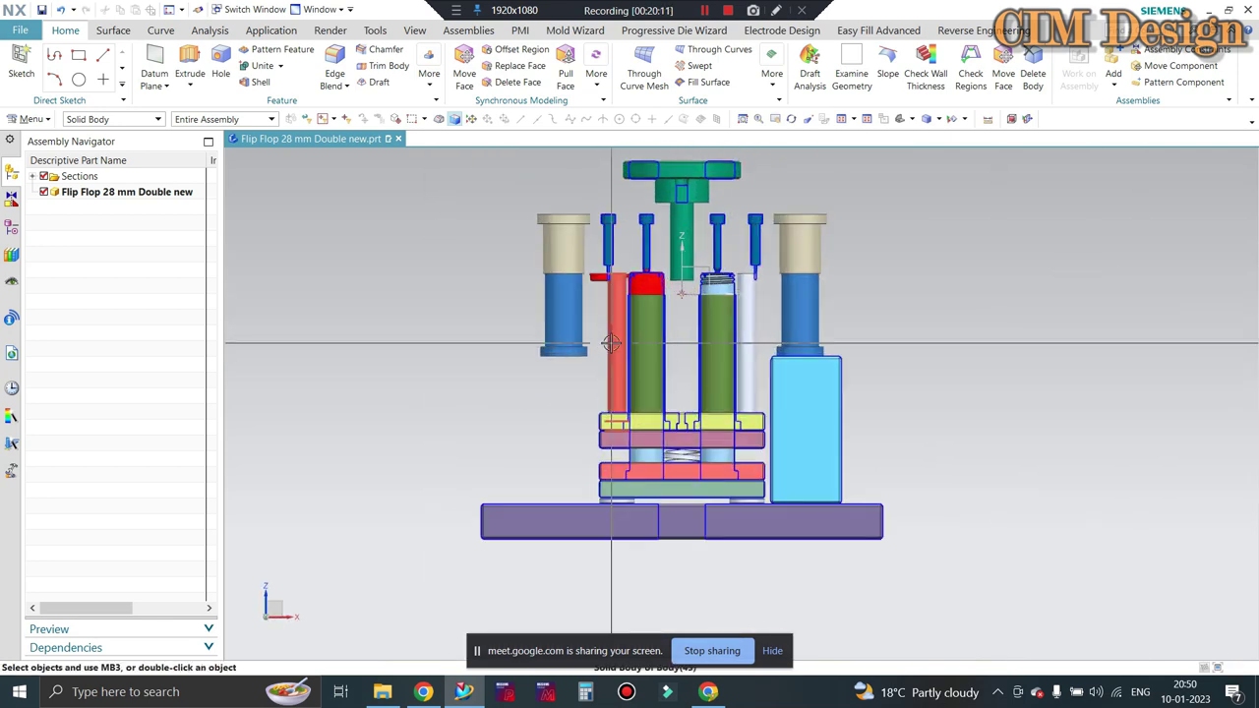
{"action": "scroll", "coordinate": [644, 354], "scroll_direction": "down", "scroll_amount": 5}
{"action": "middle_click_drag", "start_coordinate": [644, 354], "coordinate": [747, 325]}
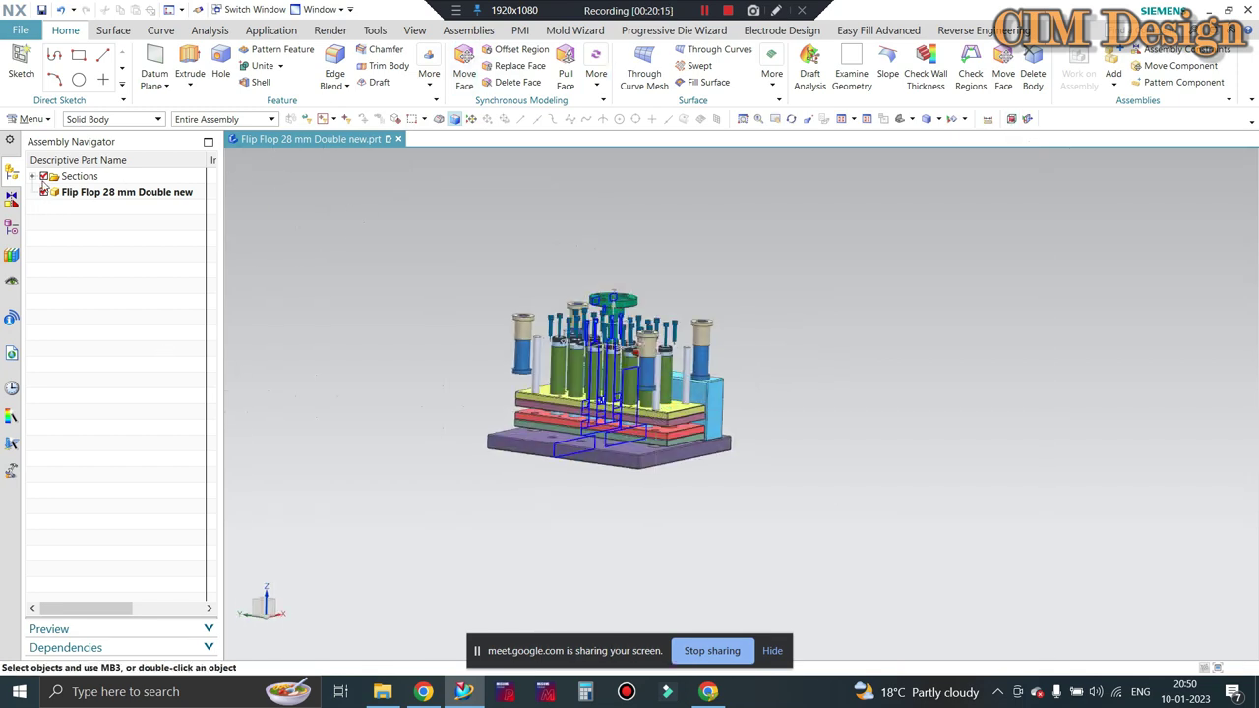
Turn off Sections in the Assembly Navigator, then inspect the red caps from the front and above
{"action": "left_click", "coordinate": [44, 176]}
{"action": "key", "text": "ctrl+alt+f"}
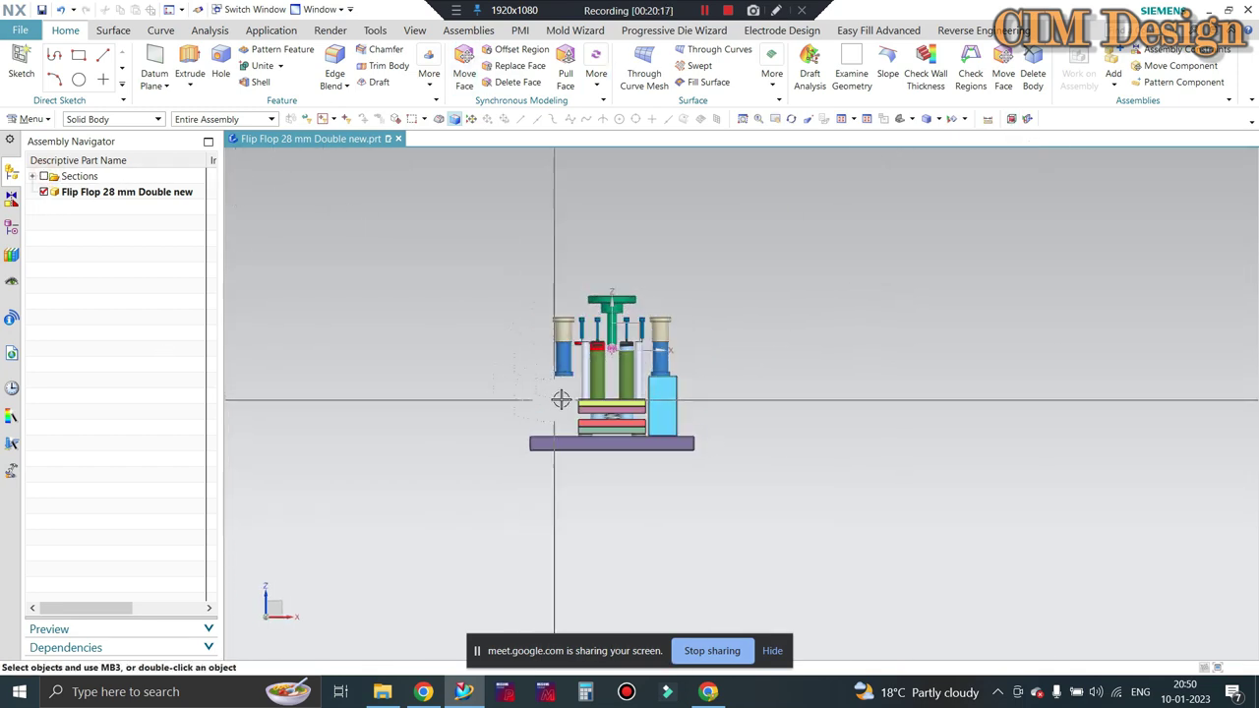
{"action": "scroll", "coordinate": [577, 332], "scroll_direction": "up", "scroll_amount": 4}
{"action": "scroll", "coordinate": [709, 325], "scroll_direction": "up", "scroll_amount": 2}
{"action": "scroll", "coordinate": [649, 334], "scroll_direction": "up", "scroll_amount": 3}
{"action": "scroll", "coordinate": [649, 334], "scroll_direction": "up", "scroll_amount": 2}
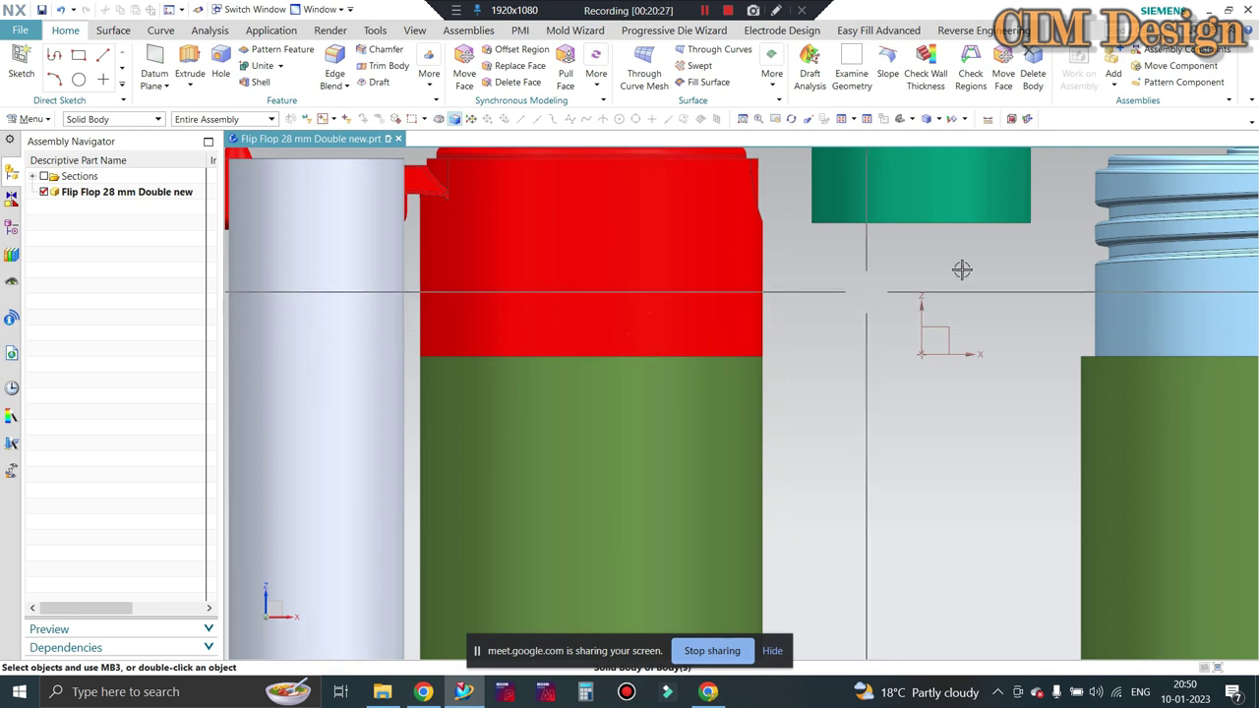
{"action": "mouse_move", "coordinate": [961, 270]}
{"action": "middle_mouse_down"}
{"action": "mouse_move", "coordinate": [859, 301]}
{"action": "mouse_move", "coordinate": [963, 302]}
{"action": "middle_mouse_up"}
{"action": "scroll", "coordinate": [963, 302], "scroll_direction": "up", "scroll_amount": 2}
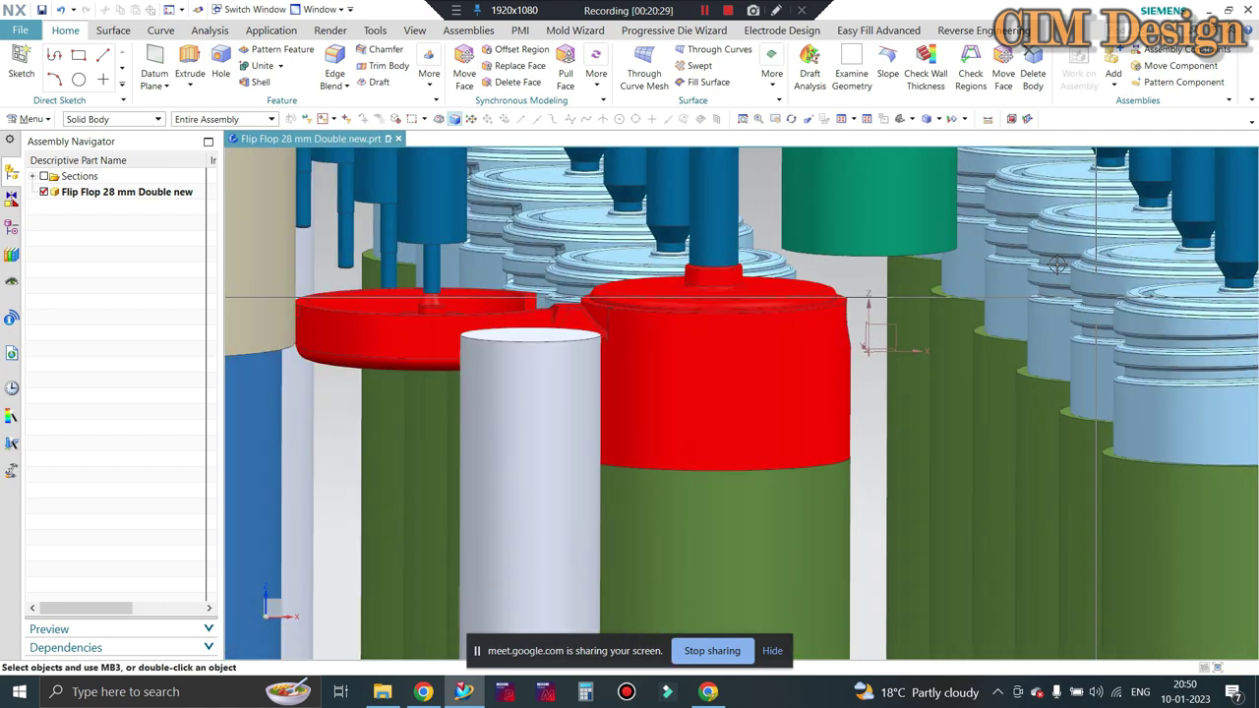
{"action": "scroll", "coordinate": [974, 299], "scroll_direction": "up", "scroll_amount": 3}
{"action": "scroll", "coordinate": [992, 298], "scroll_direction": "up", "scroll_amount": 3}
{"action": "scroll", "coordinate": [902, 314], "scroll_direction": "up", "scroll_amount": 2}
{"action": "scroll", "coordinate": [901, 314], "scroll_direction": "down", "scroll_amount": 3}
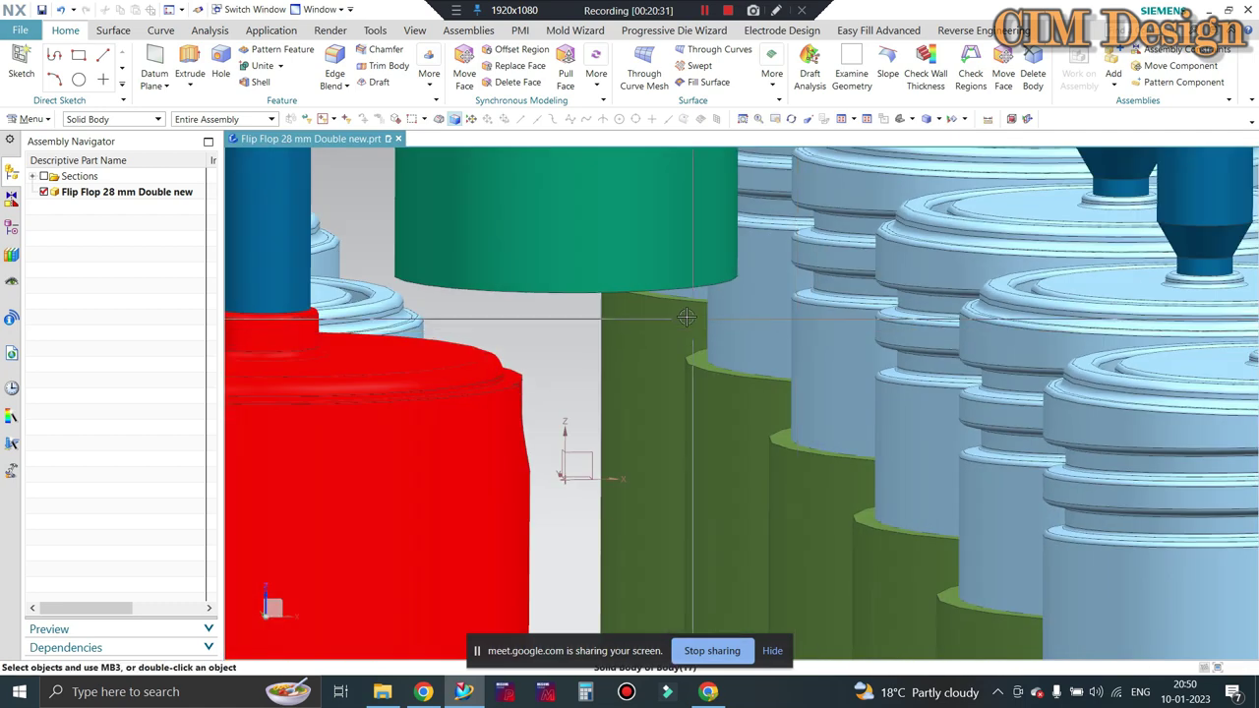
{"action": "scroll", "coordinate": [885, 320], "scroll_direction": "down", "scroll_amount": 2}
Return to the front view and zoom in and out on the threaded cylinders
{"action": "key", "text": "ctrl+alt+f"}
{"action": "scroll", "coordinate": [826, 295], "scroll_direction": "up", "scroll_amount": 4}
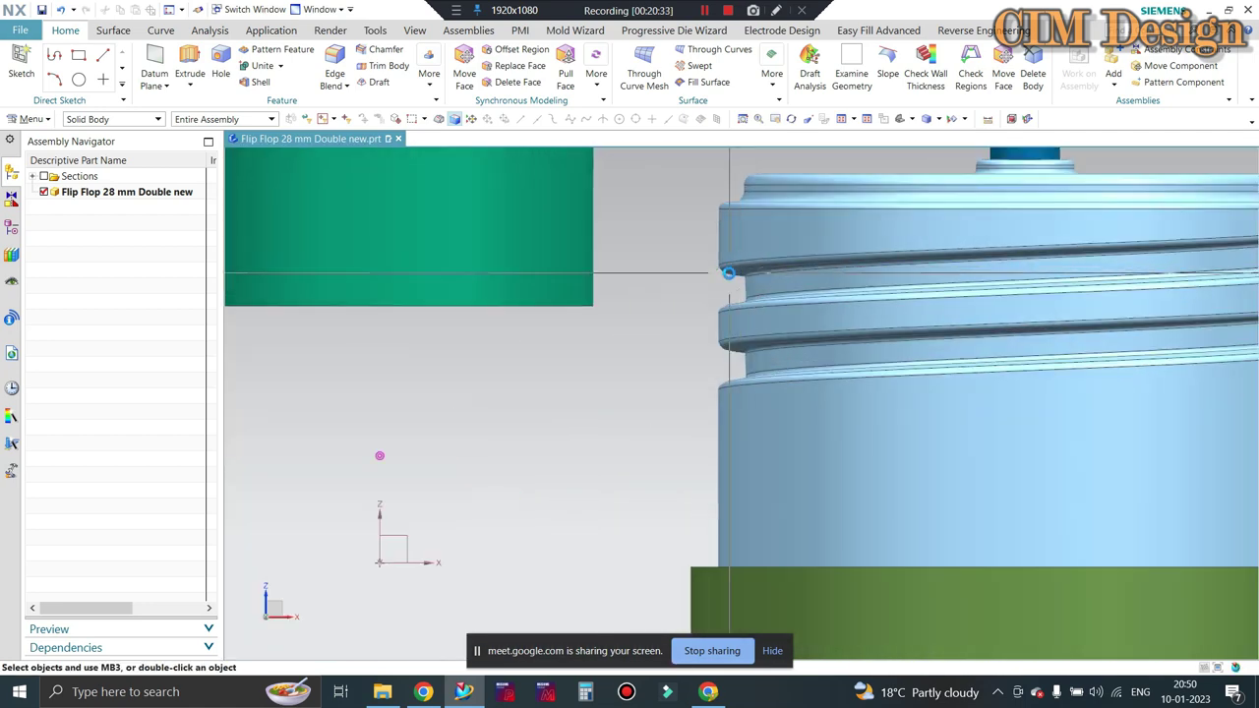
{"action": "scroll", "coordinate": [786, 305], "scroll_direction": "up", "scroll_amount": 1}
{"action": "scroll", "coordinate": [563, 351], "scroll_direction": "down", "scroll_amount": 3}
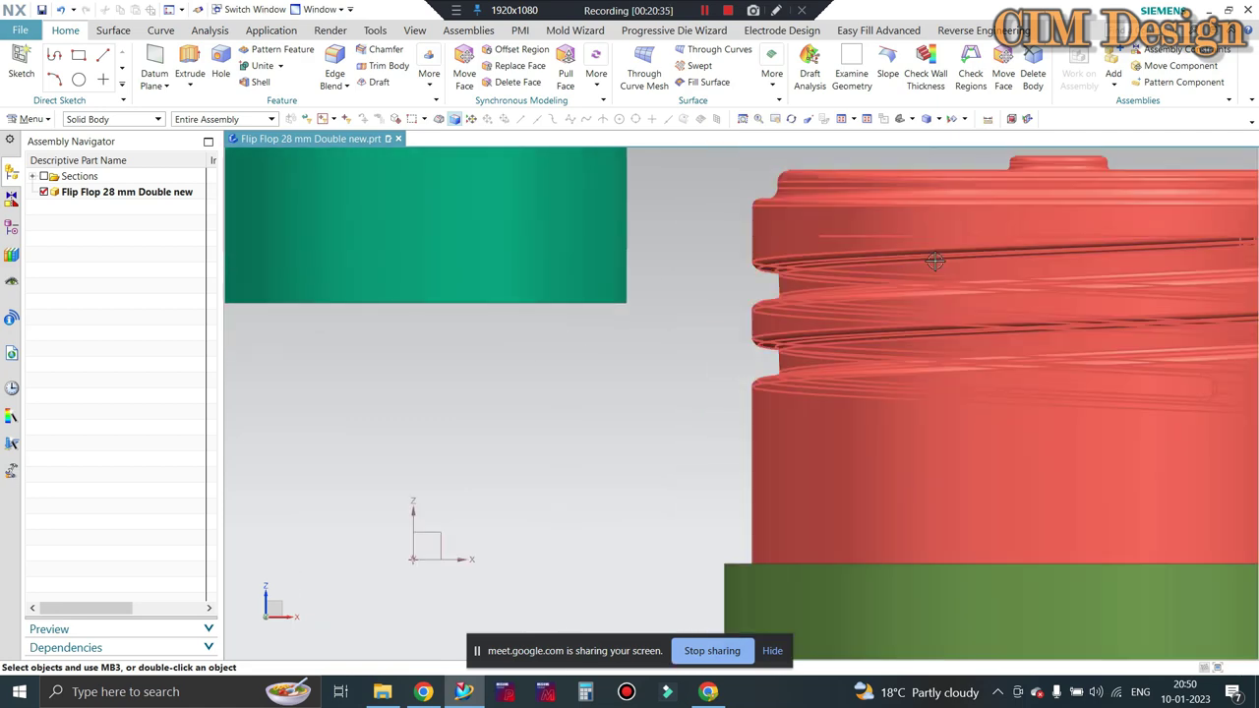
{"action": "scroll", "coordinate": [660, 365], "scroll_direction": "down", "scroll_amount": 2}
{"action": "scroll", "coordinate": [689, 344], "scroll_direction": "up", "scroll_amount": 1}
{"action": "scroll", "coordinate": [658, 244], "scroll_direction": "up", "scroll_amount": 3}
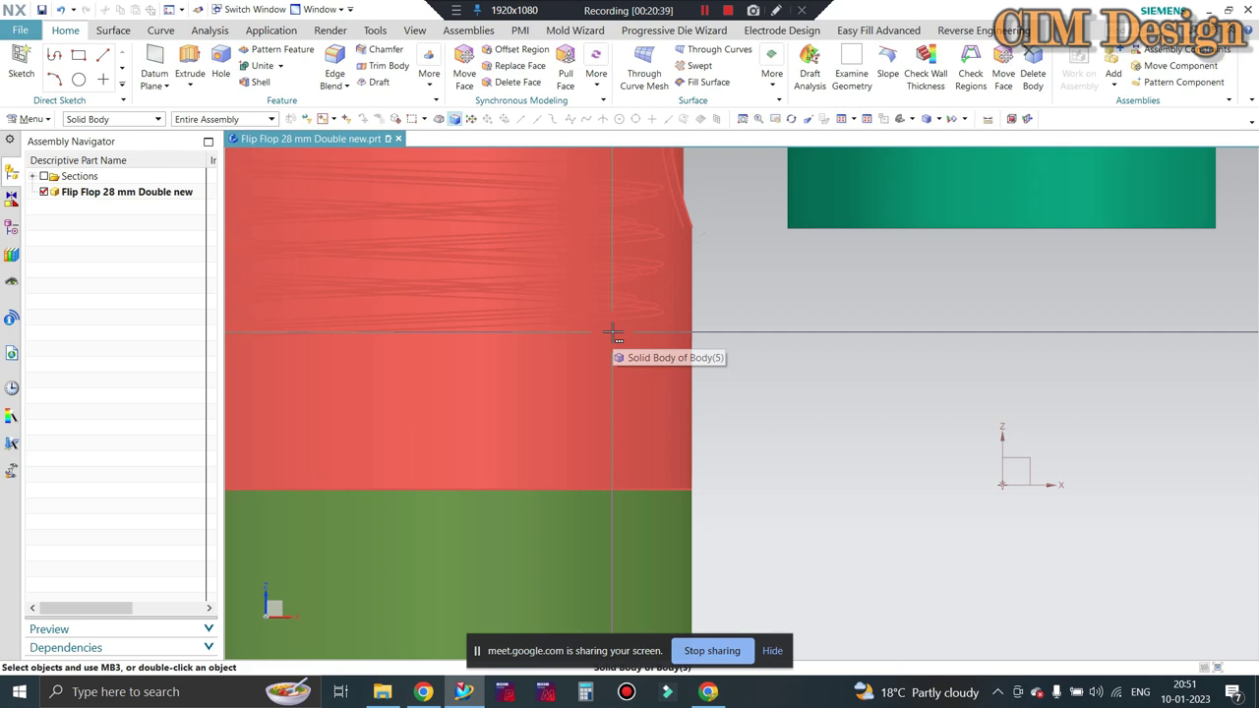
{"action": "scroll", "coordinate": [612, 332], "scroll_direction": "down", "scroll_amount": 2}
{"action": "scroll", "coordinate": [611, 325], "scroll_direction": "down", "scroll_amount": 2}
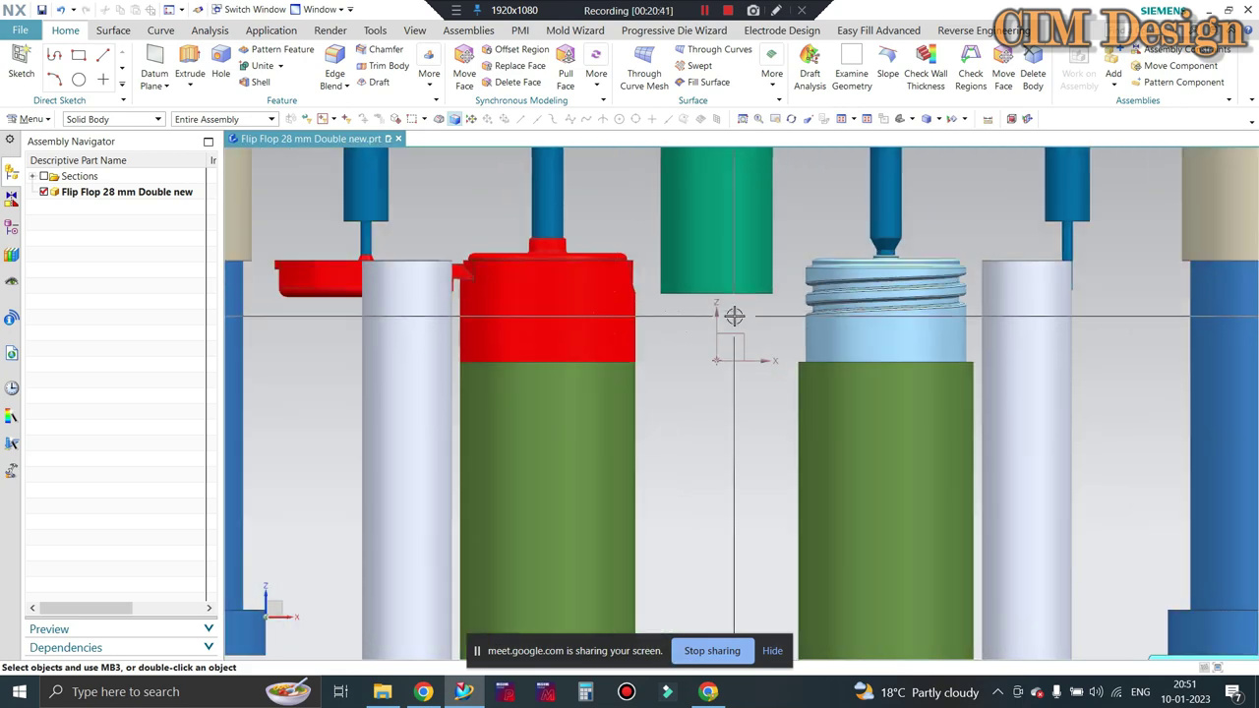
{"action": "scroll", "coordinate": [734, 316], "scroll_direction": "down", "scroll_amount": 2}
{"action": "scroll", "coordinate": [689, 324], "scroll_direction": "down", "scroll_amount": 2}
Orbit the die to angled views, snap back to front, and reapply the section cut at offset 22.5171
{"action": "mouse_move", "coordinate": [688, 325]}
{"action": "middle_mouse_down"}
{"action": "mouse_move", "coordinate": [637, 348]}
{"action": "mouse_move", "coordinate": [944, 309]}
{"action": "middle_mouse_up"}
{"action": "middle_click_drag", "start_coordinate": [1155, 275], "coordinate": [1152, 278]}
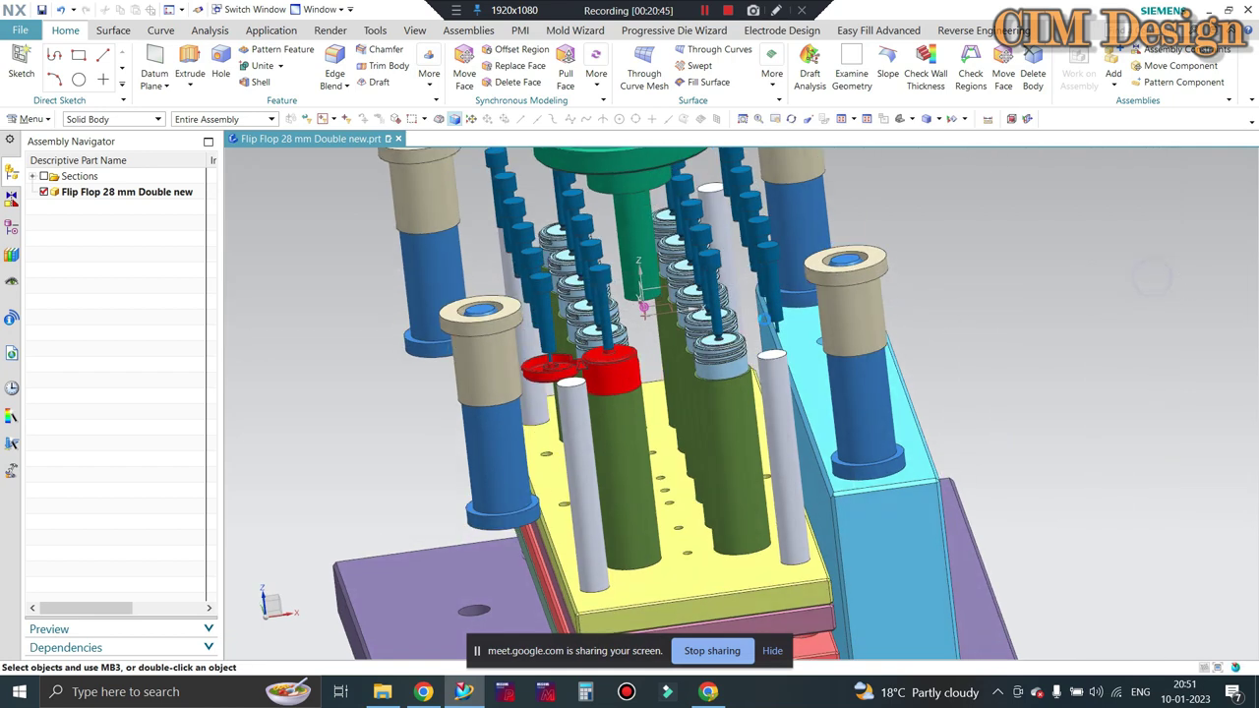
{"action": "key", "text": "ctrl+alt+f"}
{"action": "scroll", "coordinate": [639, 301], "scroll_direction": "up", "scroll_amount": 3}
{"action": "scroll", "coordinate": [639, 301], "scroll_direction": "up", "scroll_amount": 1}
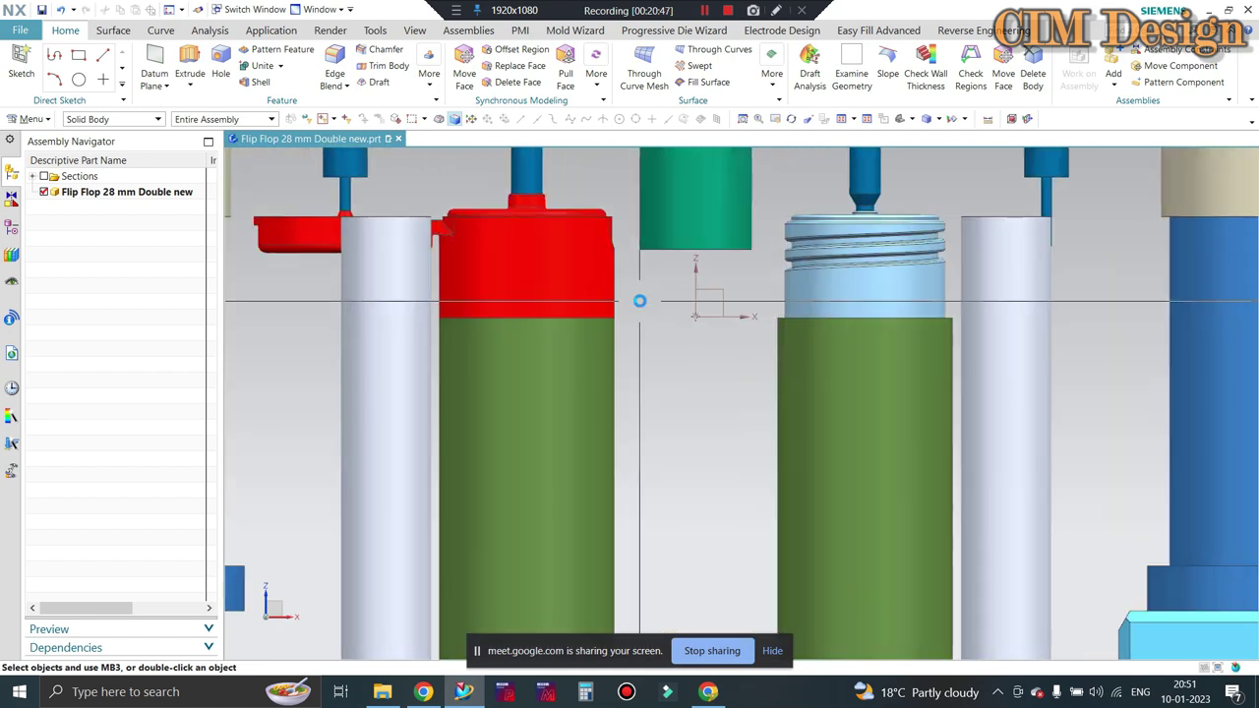
{"action": "key", "text": "ctrl+h"}
Zoom in and out on the sectioned cap parts to examine their notched neck profiles
{"action": "scroll", "coordinate": [594, 253], "scroll_direction": "up", "scroll_amount": 2}
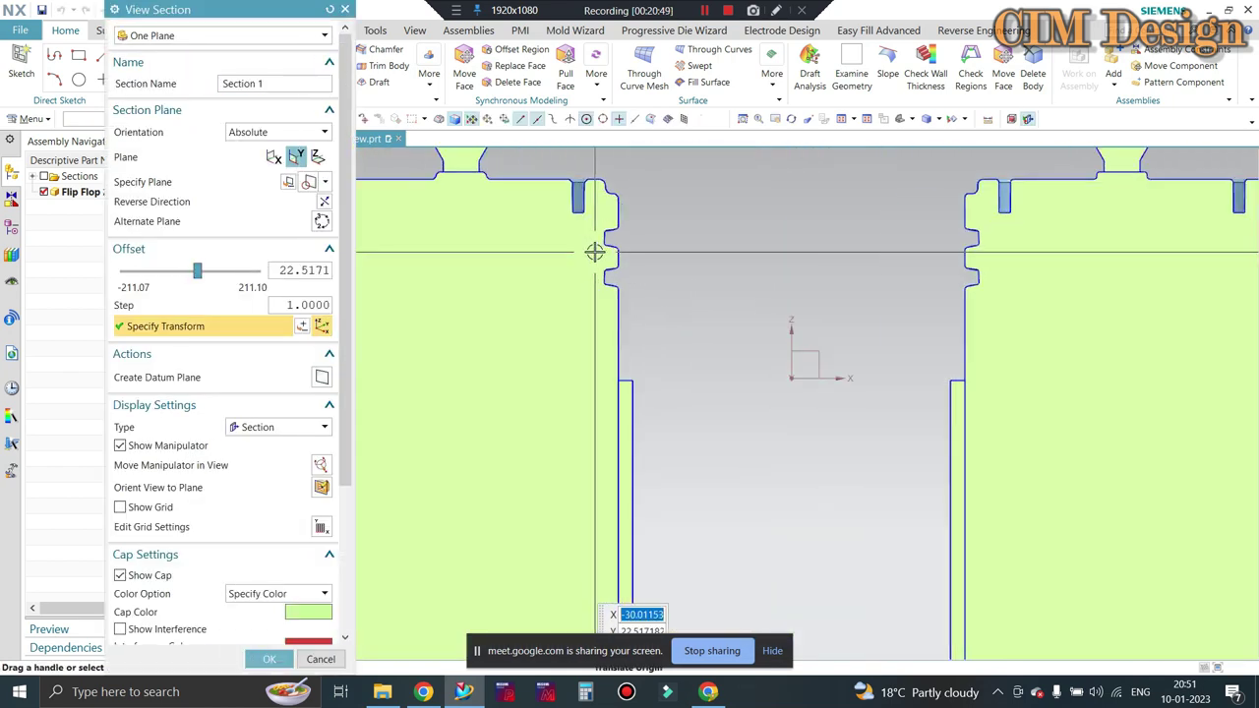
{"action": "scroll", "coordinate": [596, 248], "scroll_direction": "up", "scroll_amount": 2}
{"action": "scroll", "coordinate": [603, 234], "scroll_direction": "up", "scroll_amount": 2}
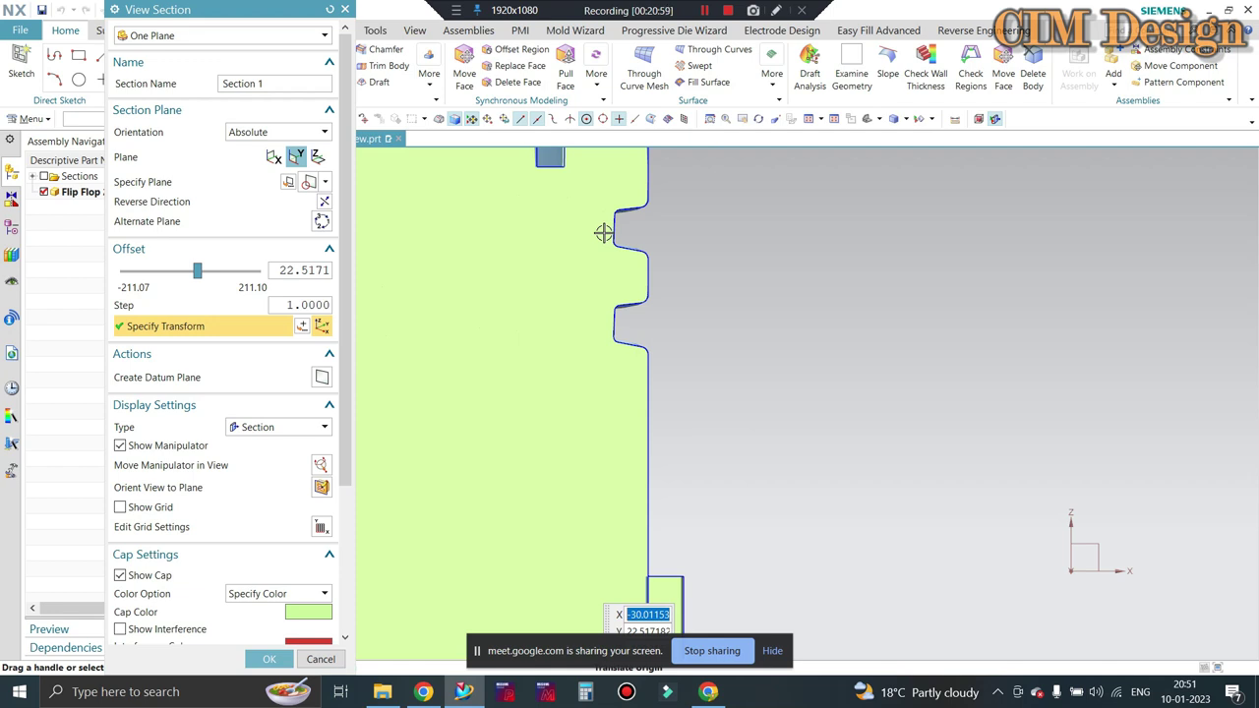
{"action": "scroll", "coordinate": [619, 234], "scroll_direction": "up", "scroll_amount": 1}
{"action": "scroll", "coordinate": [602, 236], "scroll_direction": "up", "scroll_amount": 2}
{"action": "scroll", "coordinate": [609, 236], "scroll_direction": "up", "scroll_amount": 3}
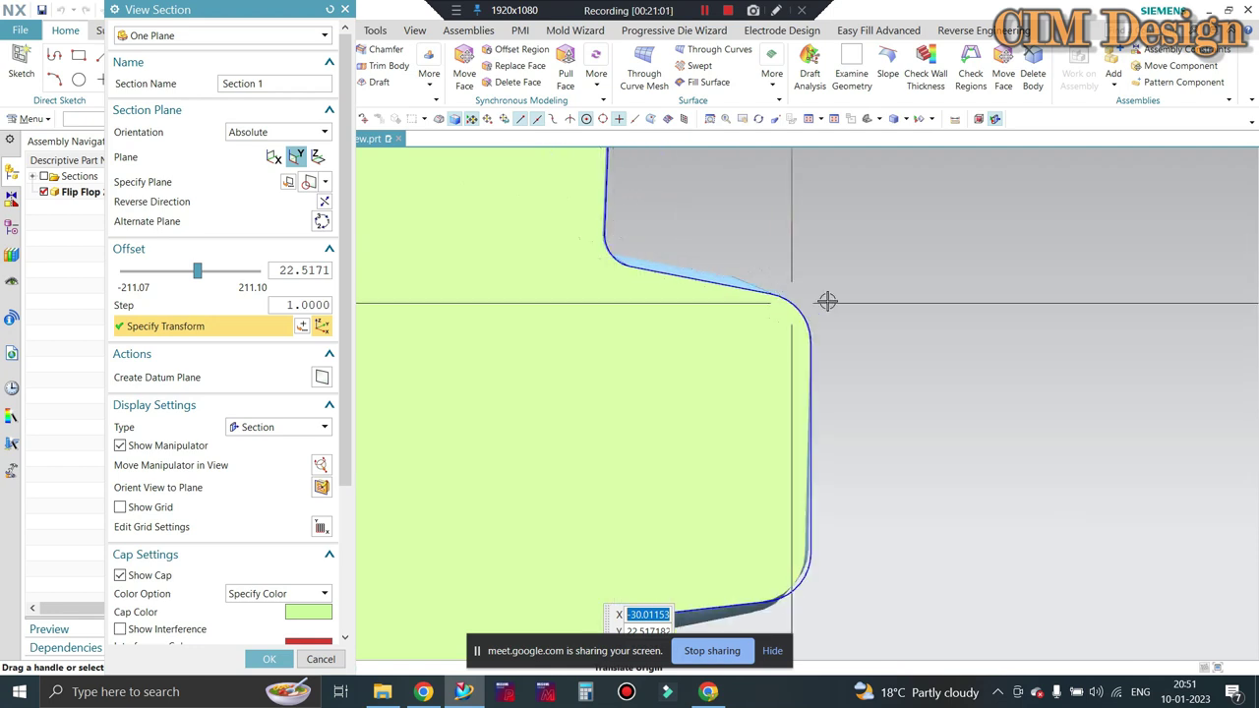
{"action": "scroll", "coordinate": [747, 295], "scroll_direction": "down", "scroll_amount": 2}
{"action": "scroll", "coordinate": [676, 280], "scroll_direction": "down", "scroll_amount": 2}
{"action": "scroll", "coordinate": [698, 246], "scroll_direction": "up", "scroll_amount": 2}
{"action": "scroll", "coordinate": [553, 321], "scroll_direction": "up", "scroll_amount": 2}
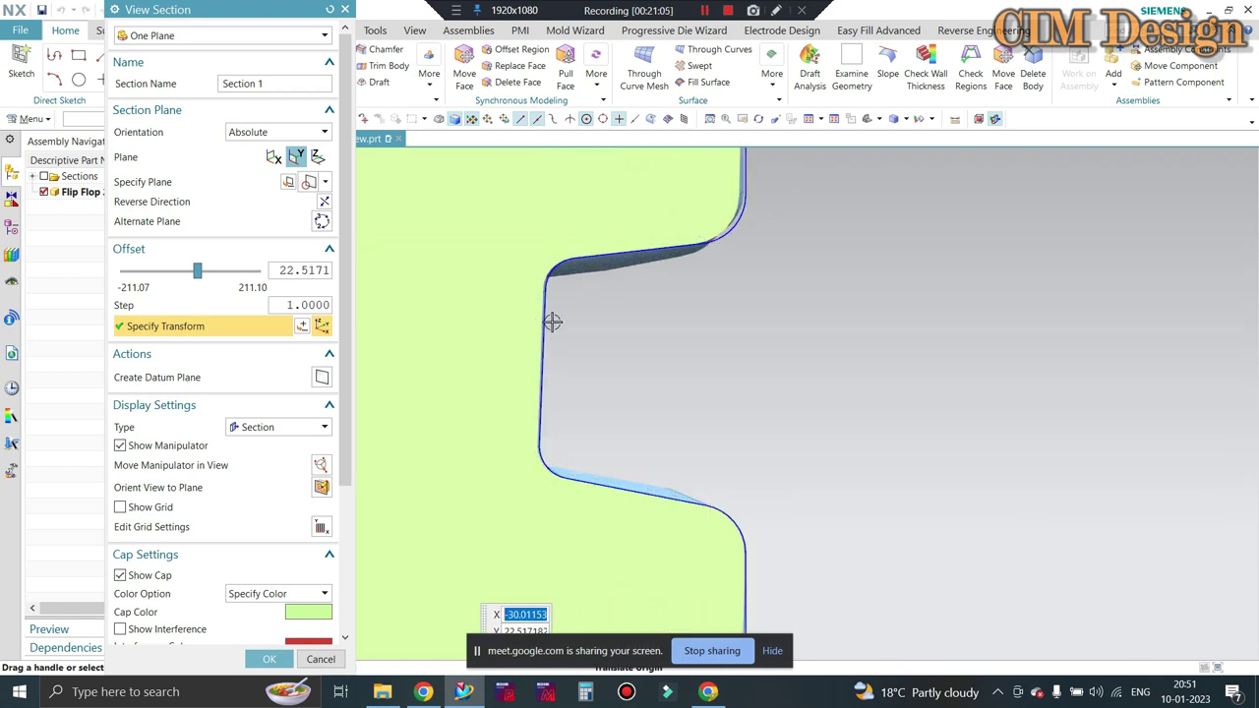
{"action": "scroll", "coordinate": [639, 492], "scroll_direction": "down", "scroll_amount": 1}
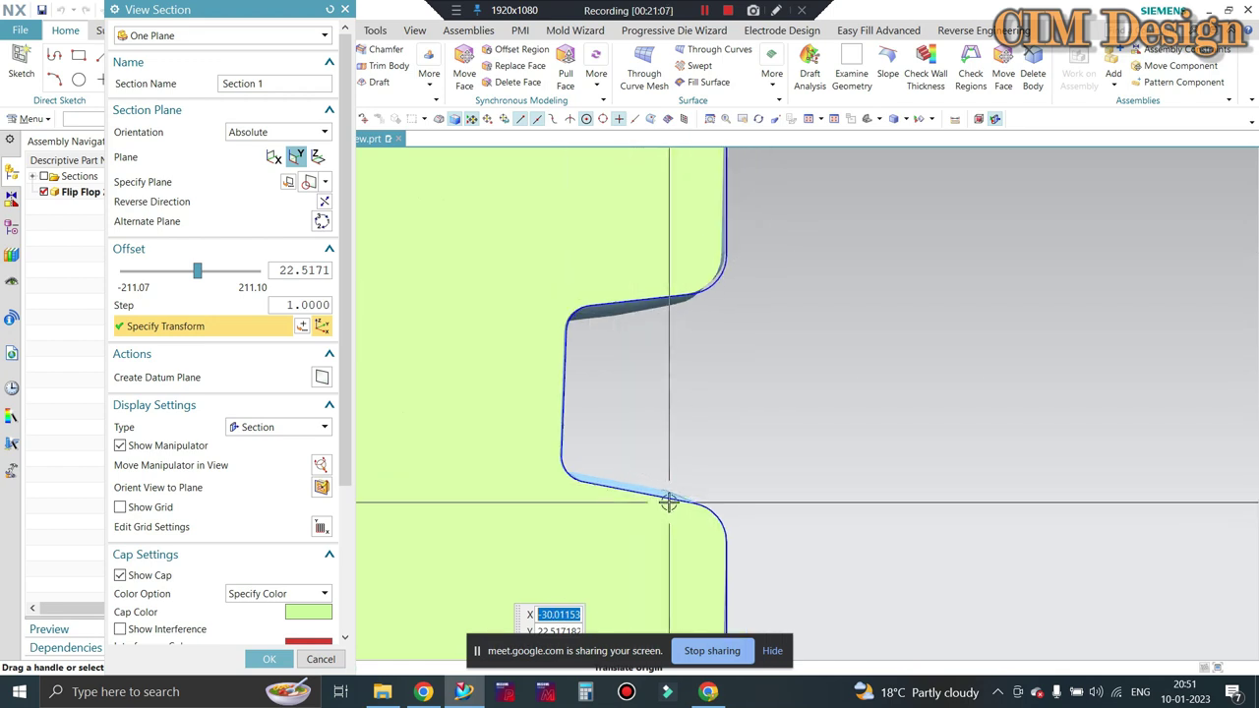
{"action": "scroll", "coordinate": [950, 426], "scroll_direction": "down", "scroll_amount": 1}
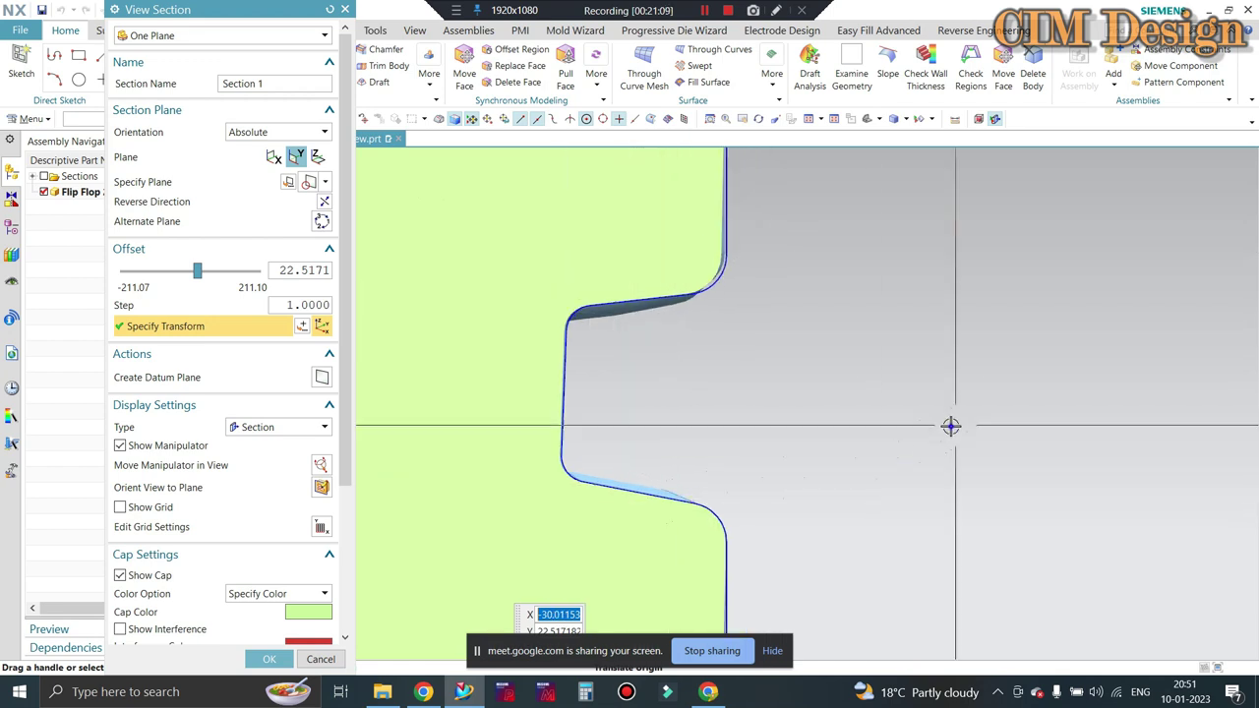
{"action": "scroll", "coordinate": [610, 501], "scroll_direction": "up", "scroll_amount": 1}
{"action": "scroll", "coordinate": [728, 500], "scroll_direction": "up", "scroll_amount": 1}
{"action": "scroll", "coordinate": [687, 497], "scroll_direction": "down", "scroll_amount": 1}
{"action": "scroll", "coordinate": [716, 374], "scroll_direction": "down", "scroll_amount": 1}
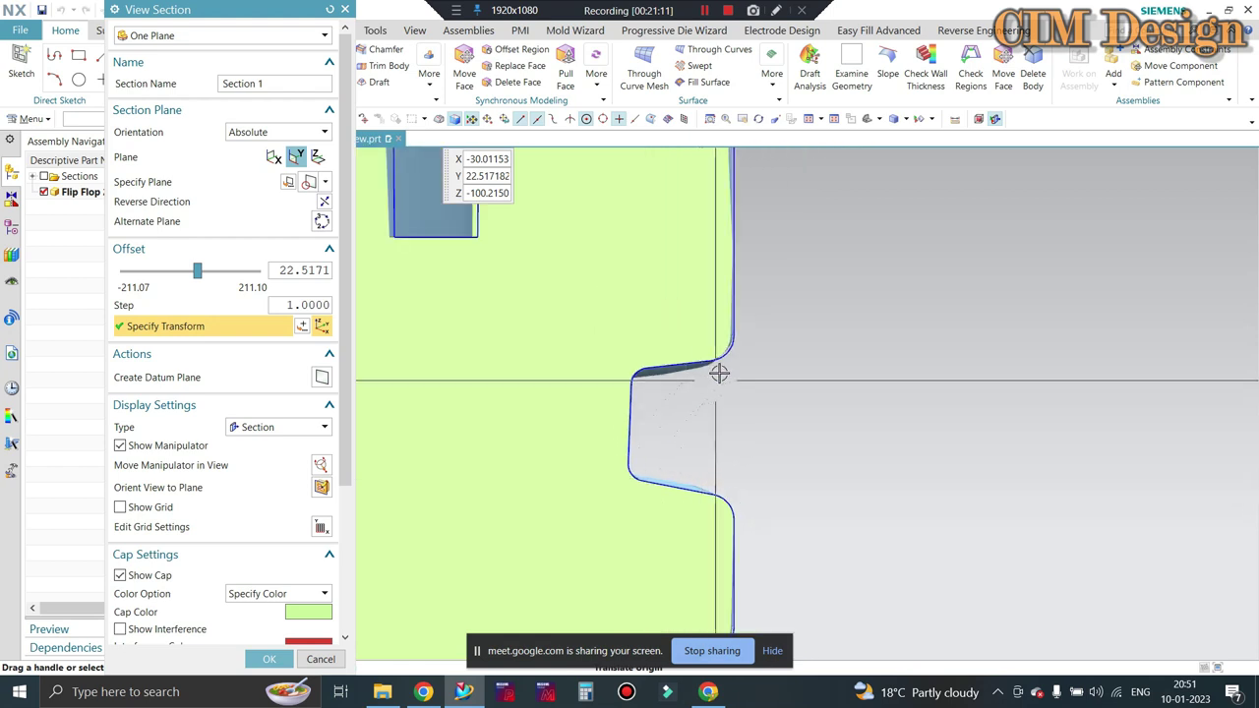
{"action": "scroll", "coordinate": [860, 357], "scroll_direction": "down", "scroll_amount": 1}
{"action": "scroll", "coordinate": [726, 338], "scroll_direction": "up", "scroll_amount": 3}
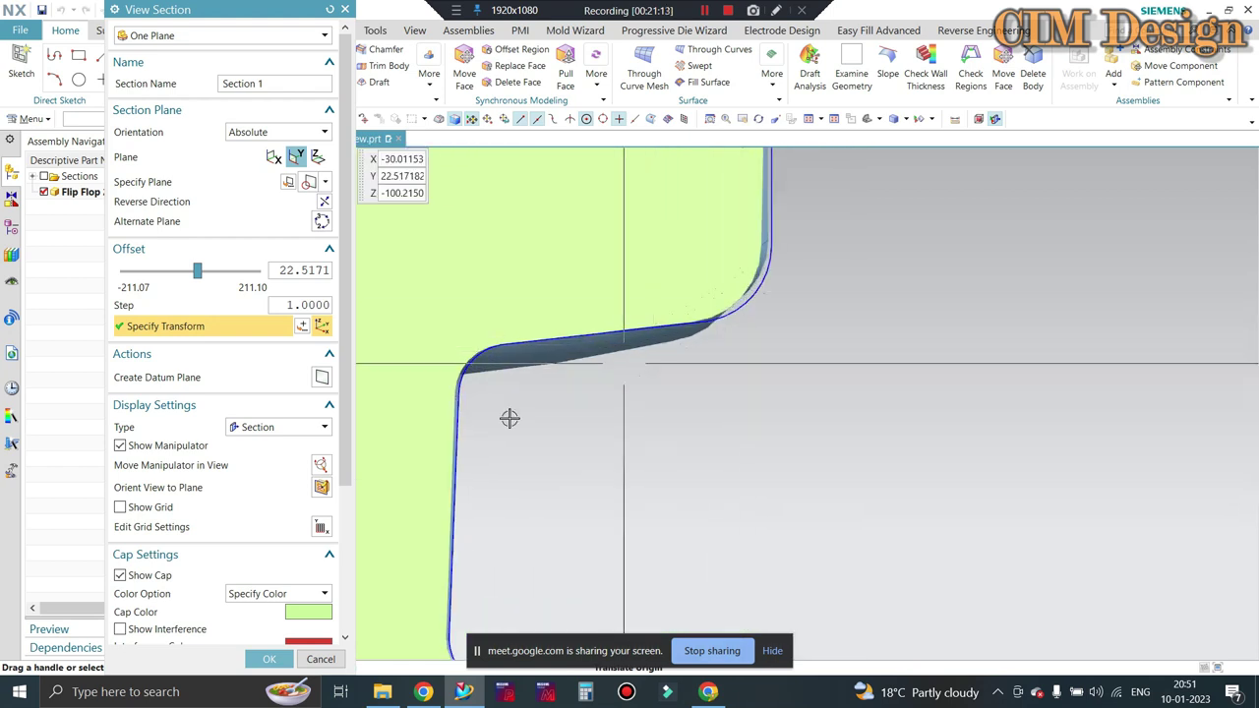
{"action": "scroll", "coordinate": [688, 315], "scroll_direction": "down", "scroll_amount": 2}
{"action": "scroll", "coordinate": [610, 393], "scroll_direction": "down", "scroll_amount": 1}
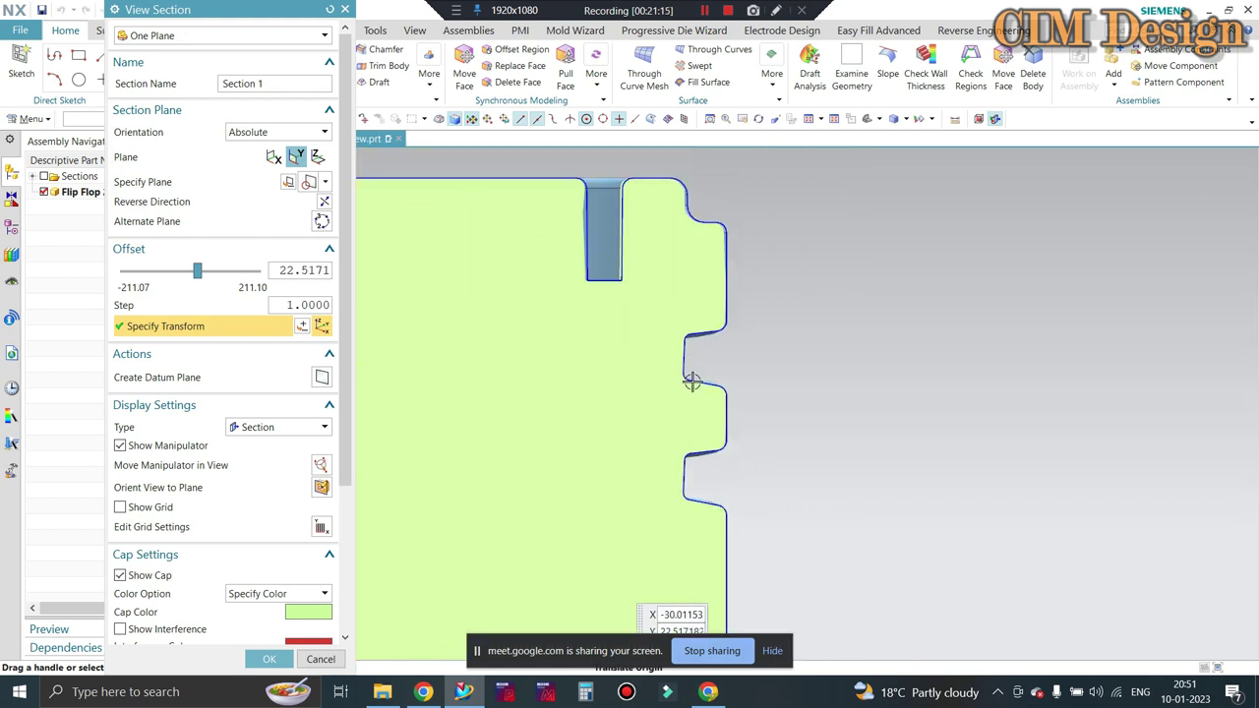
{"action": "scroll", "coordinate": [885, 314], "scroll_direction": "down", "scroll_amount": 1}
{"action": "scroll", "coordinate": [688, 324], "scroll_direction": "down", "scroll_amount": 1}
{"action": "scroll", "coordinate": [489, 365], "scroll_direction": "down", "scroll_amount": 1}
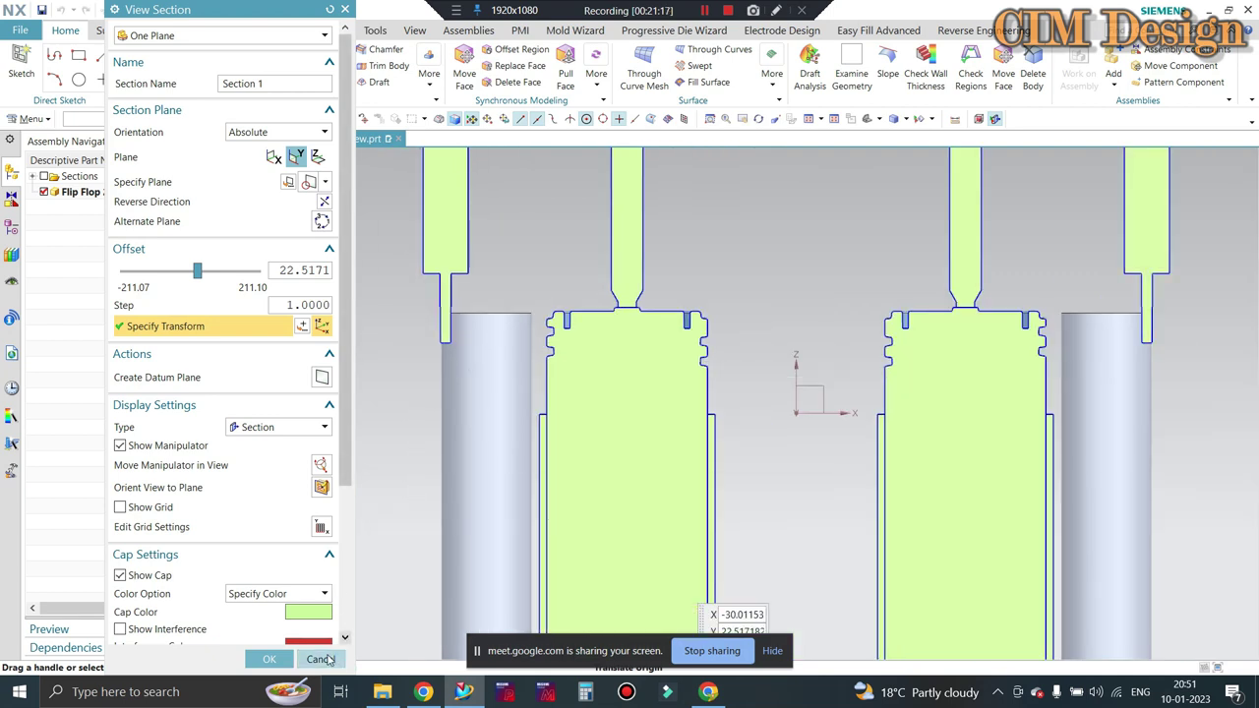
{"action": "scroll", "coordinate": [654, 359], "scroll_direction": "up", "scroll_amount": 2}
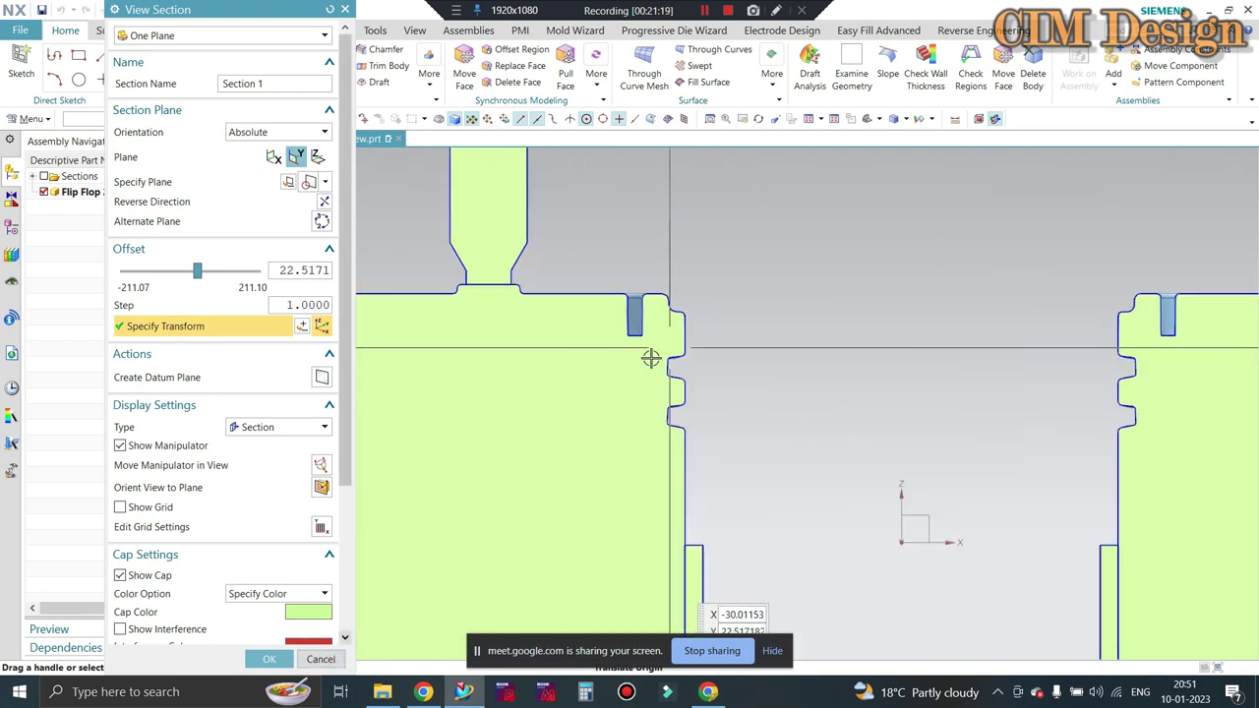
{"action": "scroll", "coordinate": [664, 361], "scroll_direction": "up", "scroll_amount": 2}
{"action": "scroll", "coordinate": [668, 363], "scroll_direction": "up", "scroll_amount": 1}
{"action": "scroll", "coordinate": [679, 364], "scroll_direction": "up", "scroll_amount": 2}
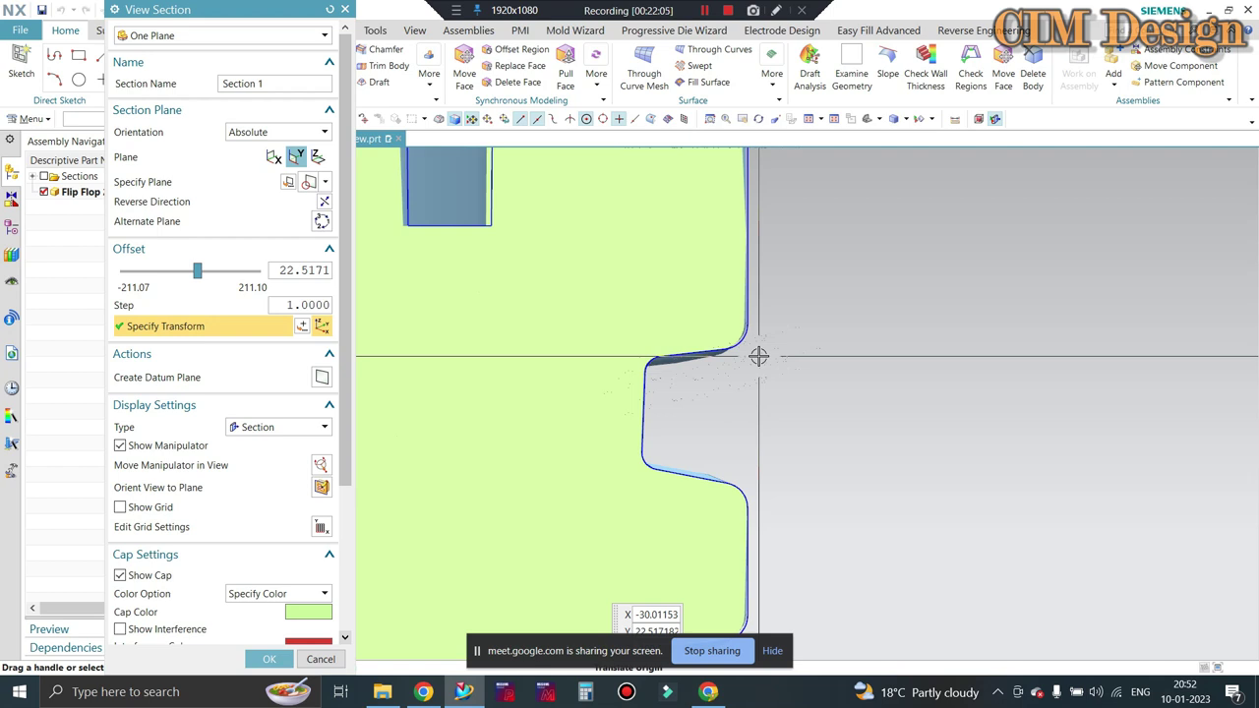
{"action": "mouse_move", "coordinate": [758, 356]}
{"action": "left_mouse_down"}
{"action": "mouse_move", "coordinate": [655, 374]}
{"action": "mouse_move", "coordinate": [761, 367]}
{"action": "mouse_move", "coordinate": [737, 379]}
{"action": "mouse_move", "coordinate": [790, 387]}
{"action": "mouse_move", "coordinate": [649, 365]}
{"action": "mouse_move", "coordinate": [755, 336]}
{"action": "left_mouse_up"}
{"action": "scroll", "coordinate": [699, 338], "scroll_direction": "down", "scroll_amount": 2}
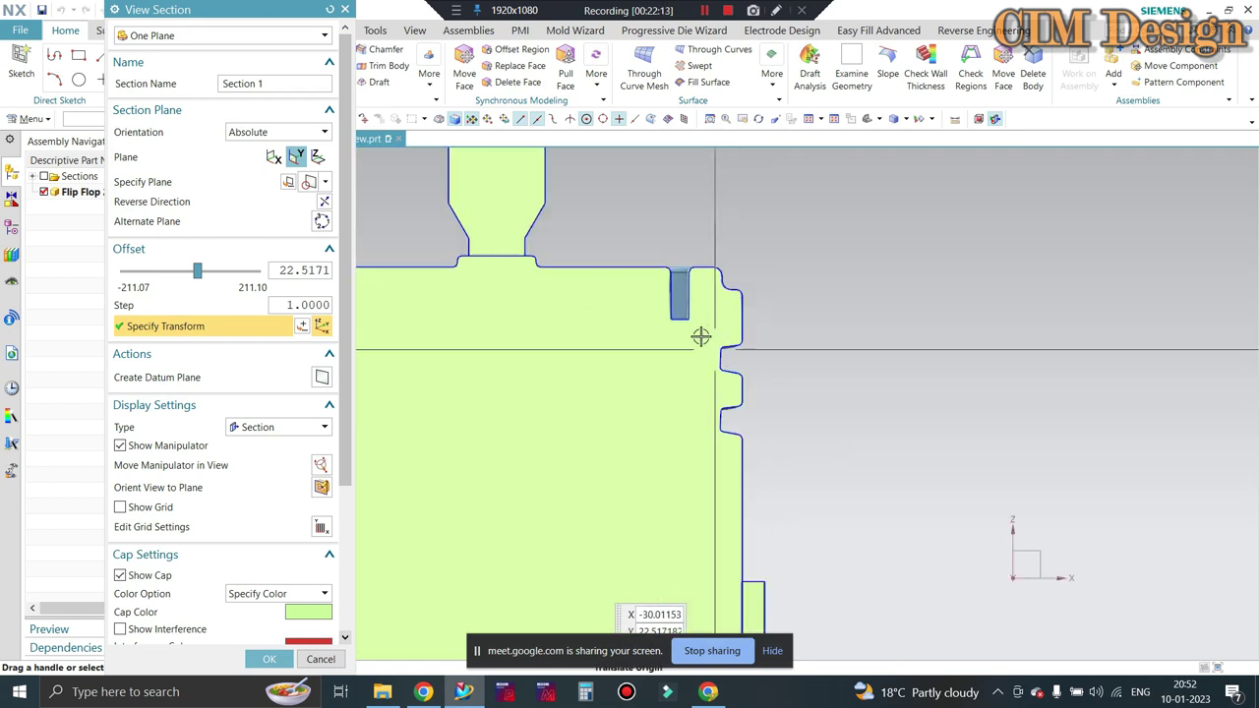
{"action": "scroll", "coordinate": [694, 319], "scroll_direction": "down", "scroll_amount": 2}
{"action": "scroll", "coordinate": [695, 326], "scroll_direction": "down", "scroll_amount": 2}
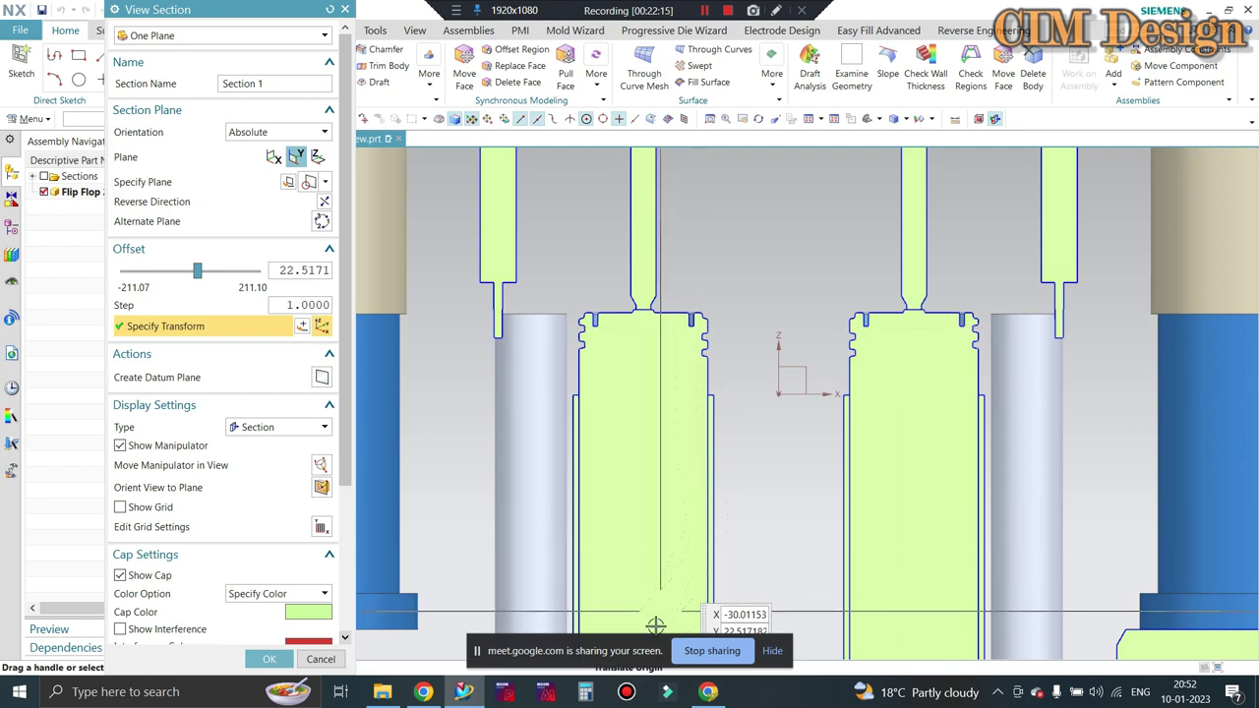
In the Meet call, admit the waiting participant and dismiss the screen-still-visible reminder
{"action": "left_click", "coordinate": [706, 691]}
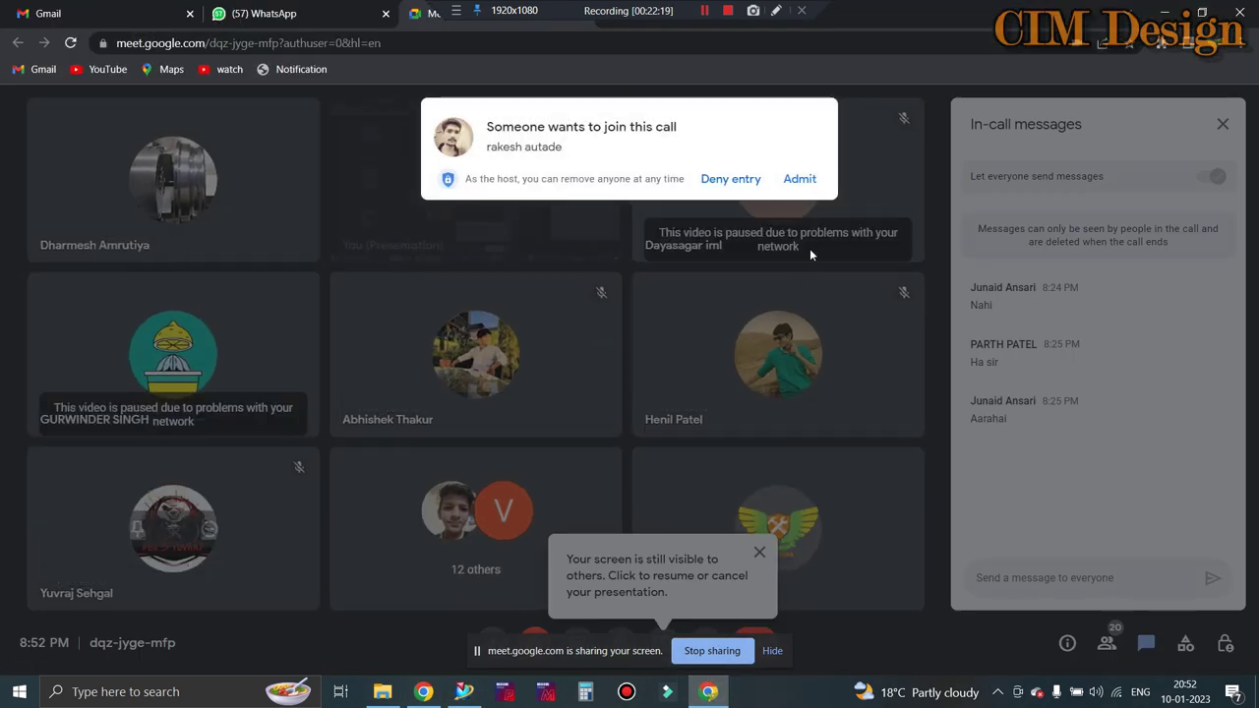
{"action": "left_click", "coordinate": [800, 178]}
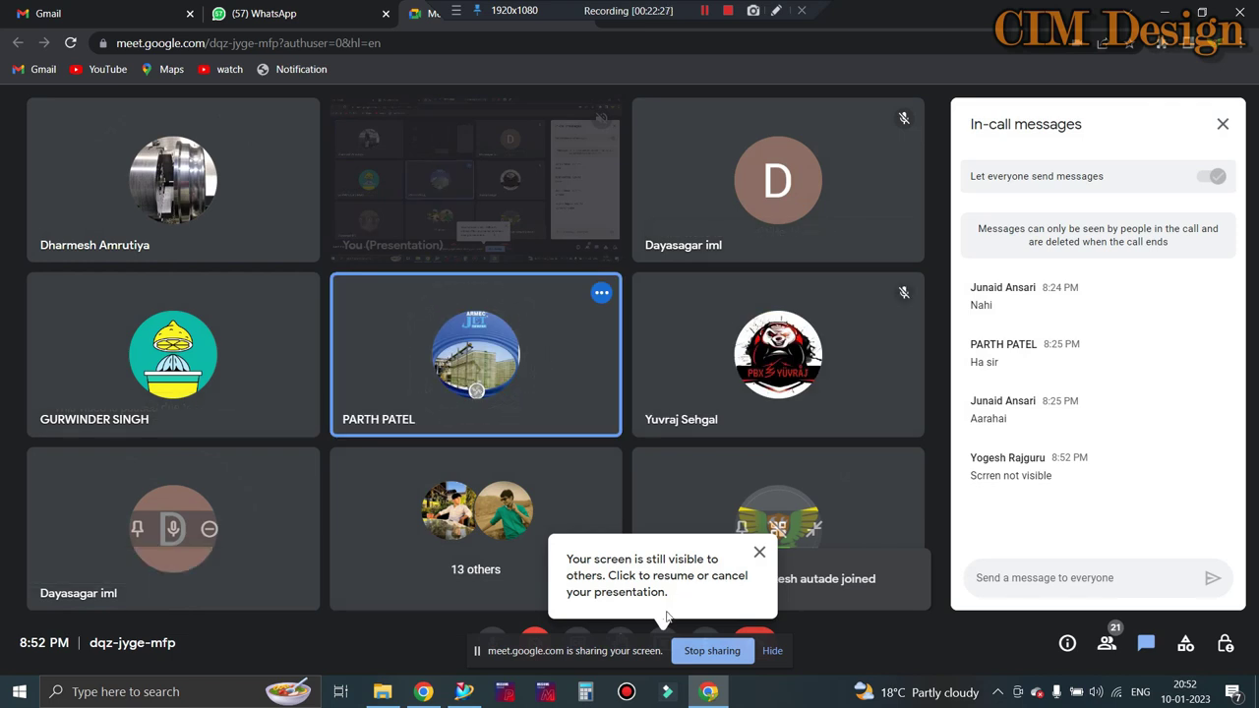
{"action": "left_click", "coordinate": [760, 557]}
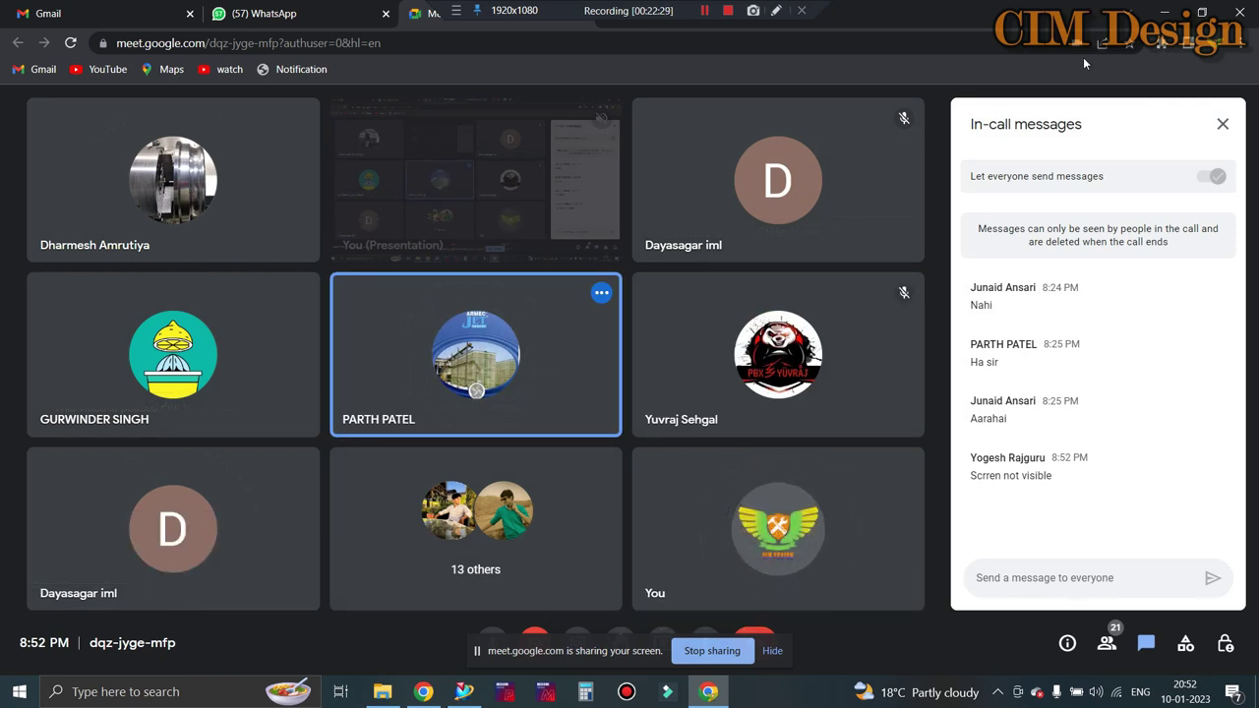
Minimise the meeting, cancel the section view, and orbit the uncut assembly to an isometric view
{"action": "left_click", "coordinate": [1163, 13]}
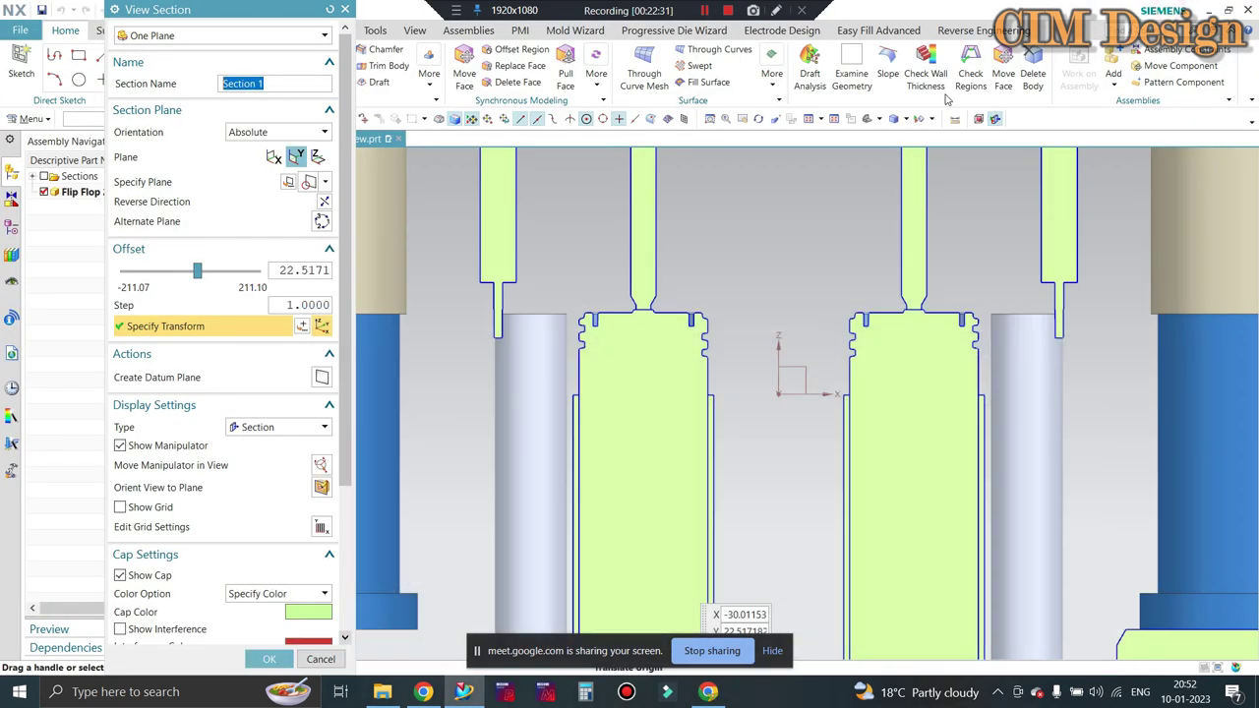
{"action": "scroll", "coordinate": [701, 239], "scroll_direction": "down", "scroll_amount": 2}
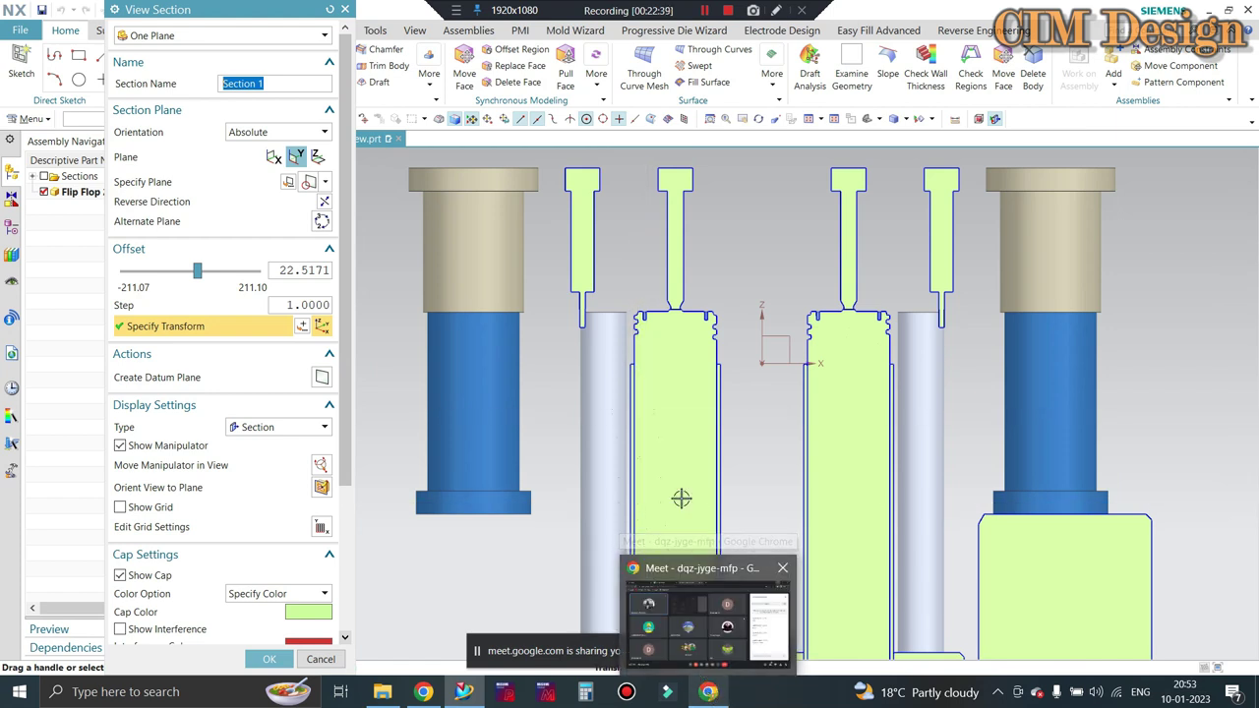
{"action": "scroll", "coordinate": [767, 263], "scroll_direction": "down", "scroll_amount": 1}
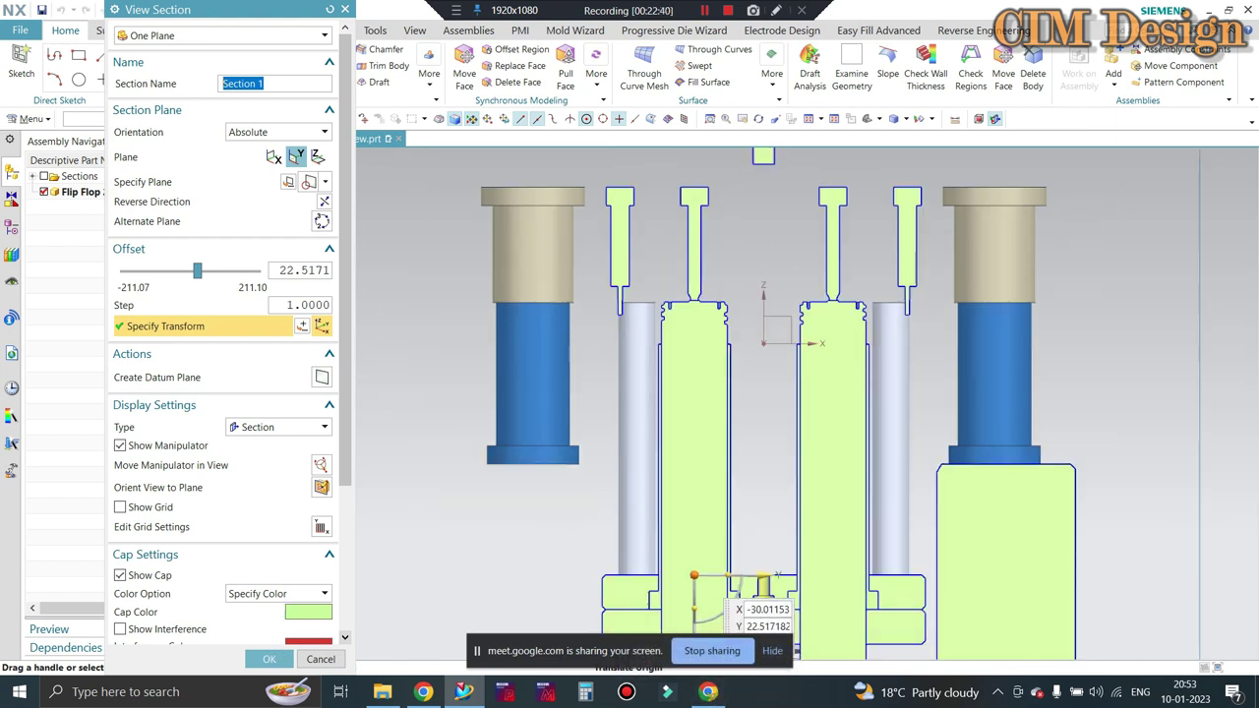
{"action": "left_click", "coordinate": [320, 659]}
{"action": "middle_click_drag", "start_coordinate": [1072, 295], "coordinate": [1001, 336]}
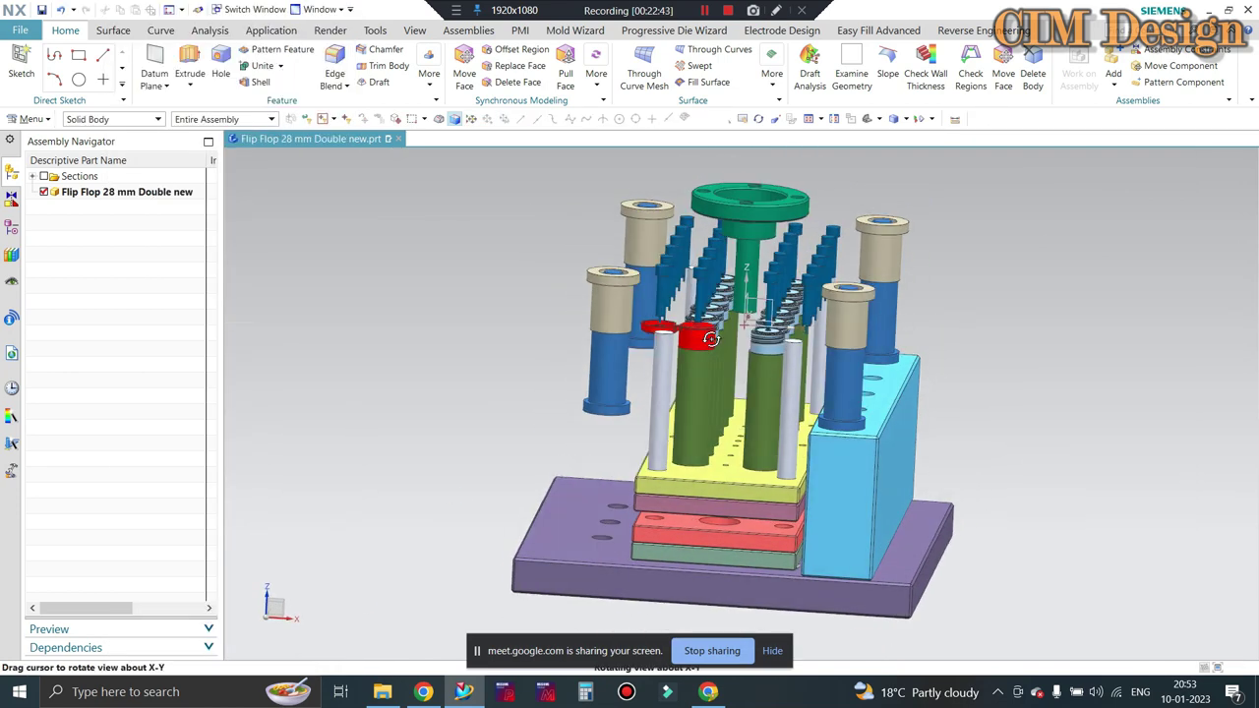
Snap to the front view and tilt the mould to expose its top face
{"action": "key", "text": "F8"}
{"action": "scroll", "coordinate": [713, 436], "scroll_direction": "up", "scroll_amount": 2}
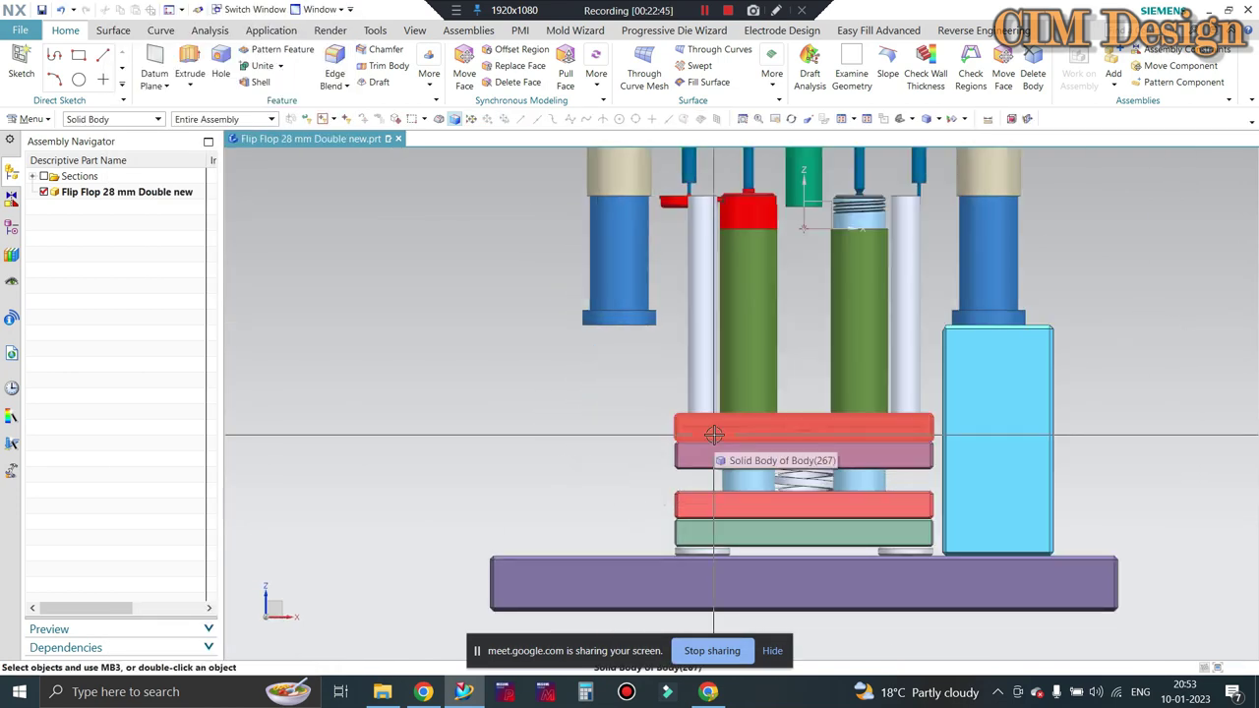
{"action": "scroll", "coordinate": [627, 458], "scroll_direction": "down", "scroll_amount": 2}
{"action": "scroll", "coordinate": [629, 458], "scroll_direction": "down", "scroll_amount": 2}
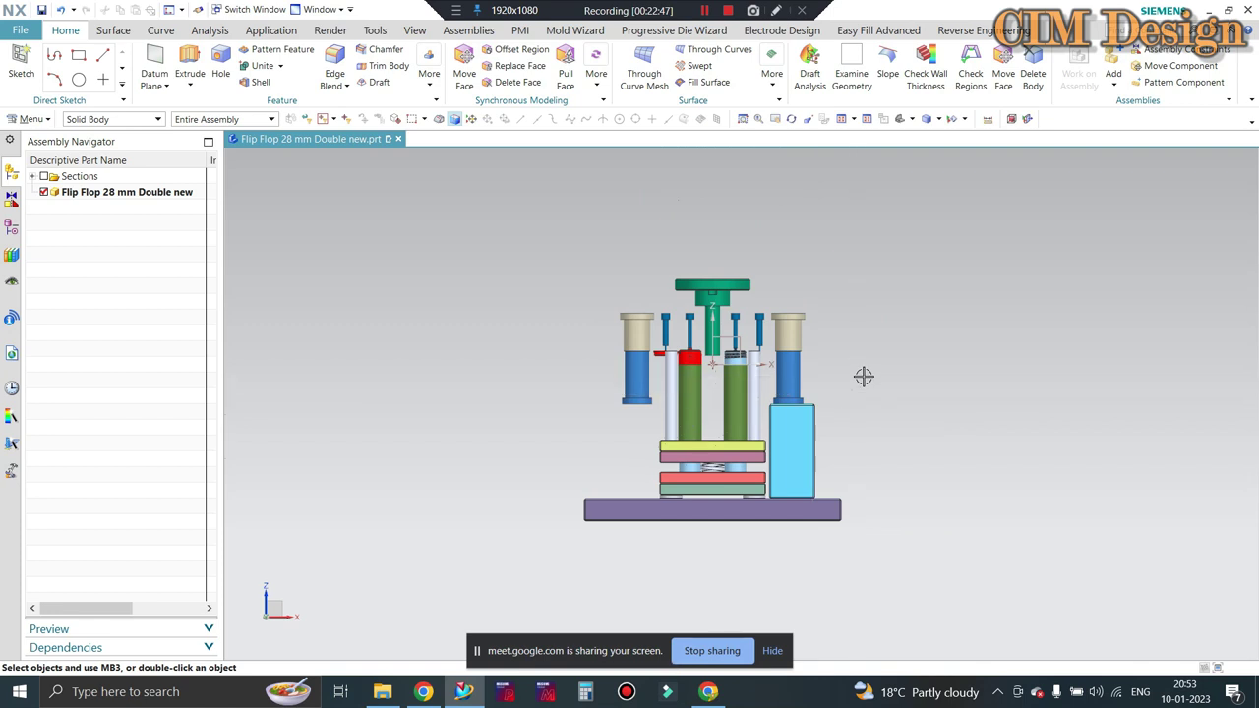
{"action": "scroll", "coordinate": [787, 354], "scroll_direction": "up", "scroll_amount": 3}
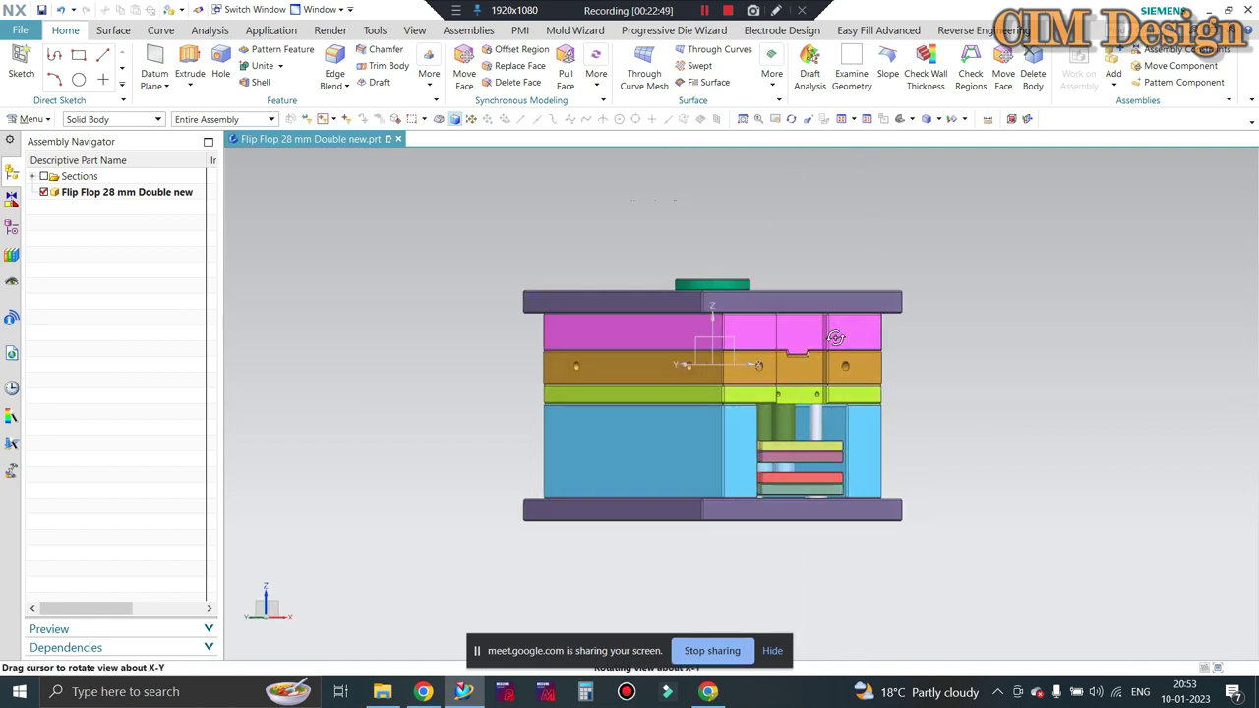
{"action": "middle_click_drag", "start_coordinate": [786, 354], "coordinate": [765, 345]}
{"action": "scroll", "coordinate": [765, 344], "scroll_direction": "up", "scroll_amount": 1}
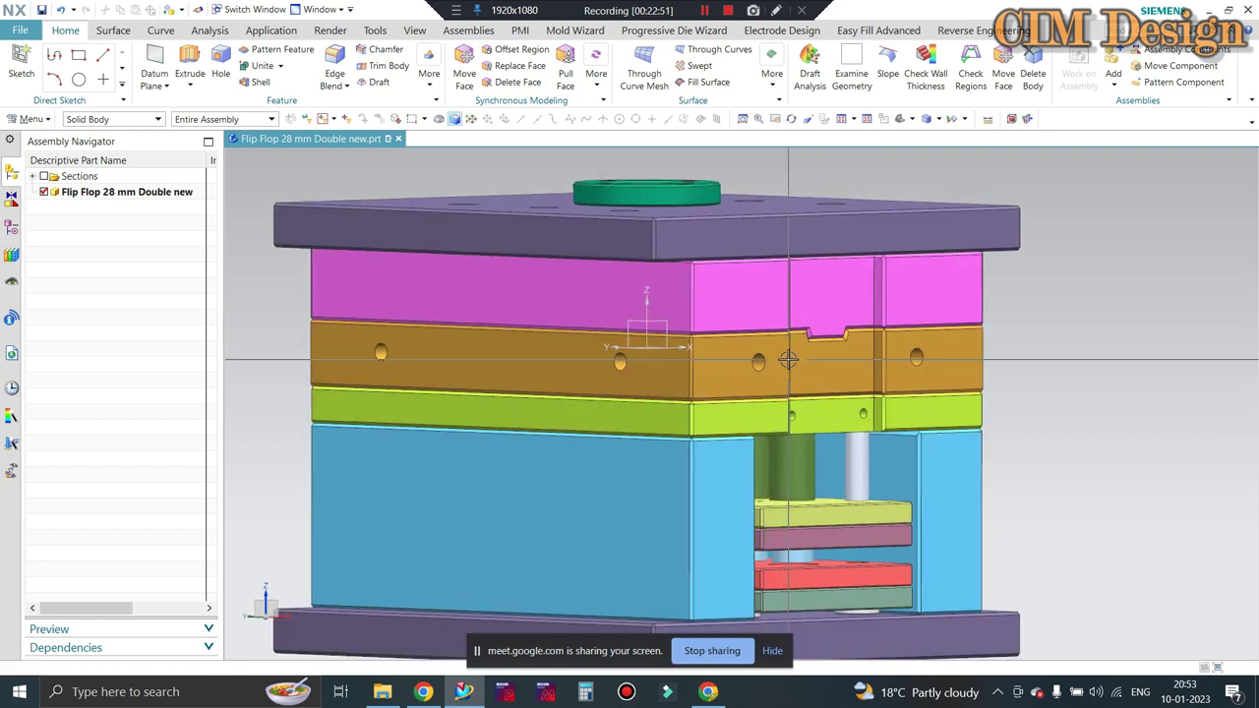
Hide the three upper mould plates with Ctrl+B, then orbit to an isometric close-up
{"action": "key", "text": "ctrl+b"}
{"action": "left_click", "coordinate": [689, 295]}
{"action": "left_click", "coordinate": [689, 364]}
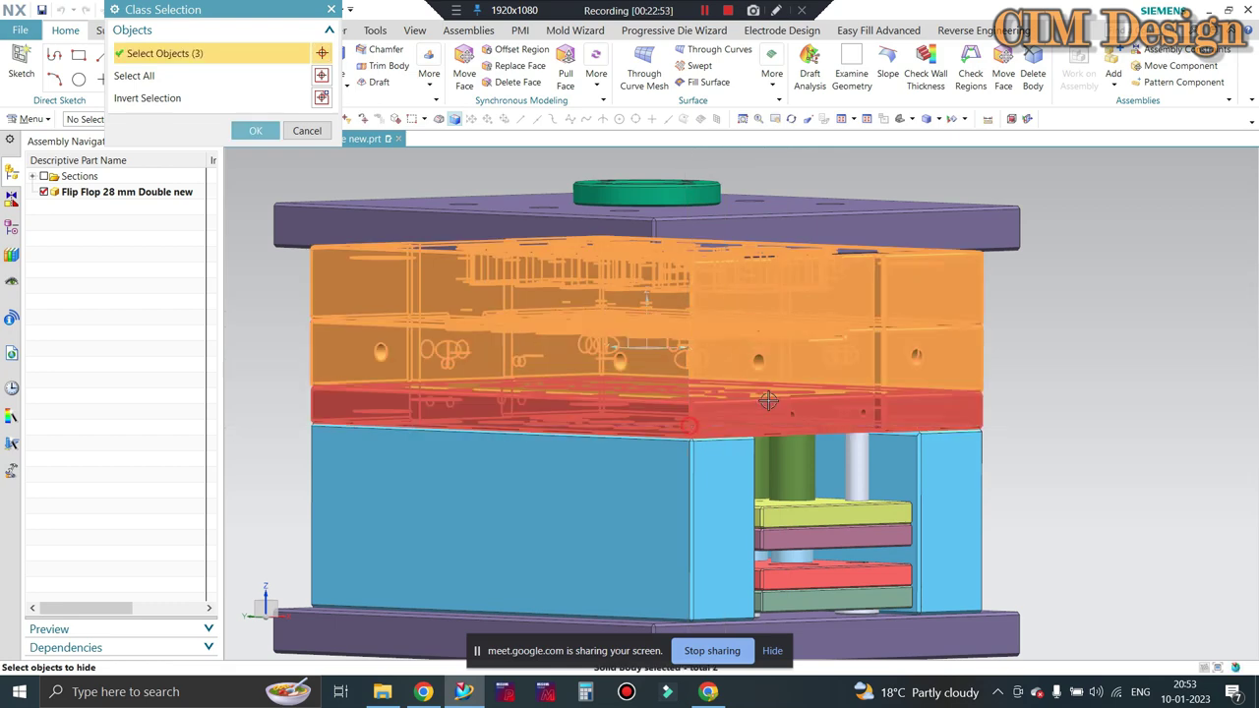
{"action": "left_click", "coordinate": [690, 413]}
{"action": "scroll", "coordinate": [653, 322], "scroll_direction": "down", "scroll_amount": 3}
{"action": "scroll", "coordinate": [653, 322], "scroll_direction": "down", "scroll_amount": 2}
{"action": "middle_click", "coordinate": [752, 295]}
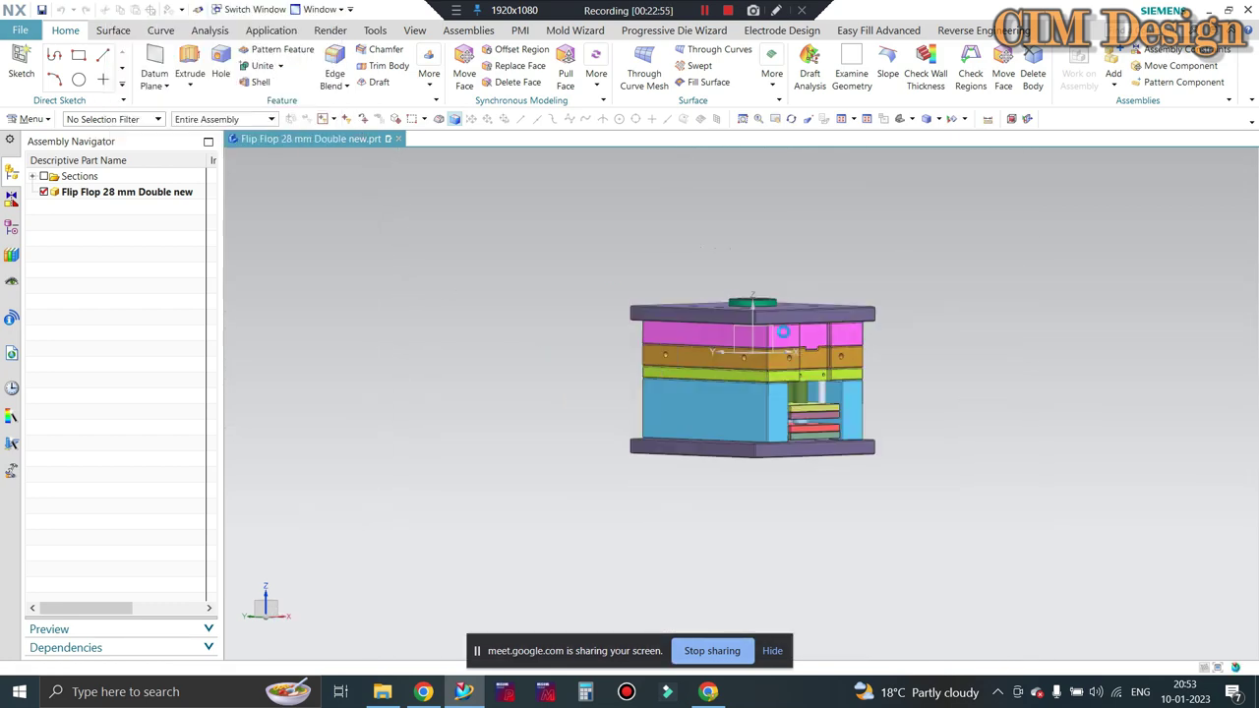
{"action": "scroll", "coordinate": [752, 324], "scroll_direction": "up", "scroll_amount": 3}
{"action": "middle_click_drag", "start_coordinate": [688, 324], "coordinate": [551, 226]}
{"action": "scroll", "coordinate": [537, 214], "scroll_direction": "up", "scroll_amount": 2}
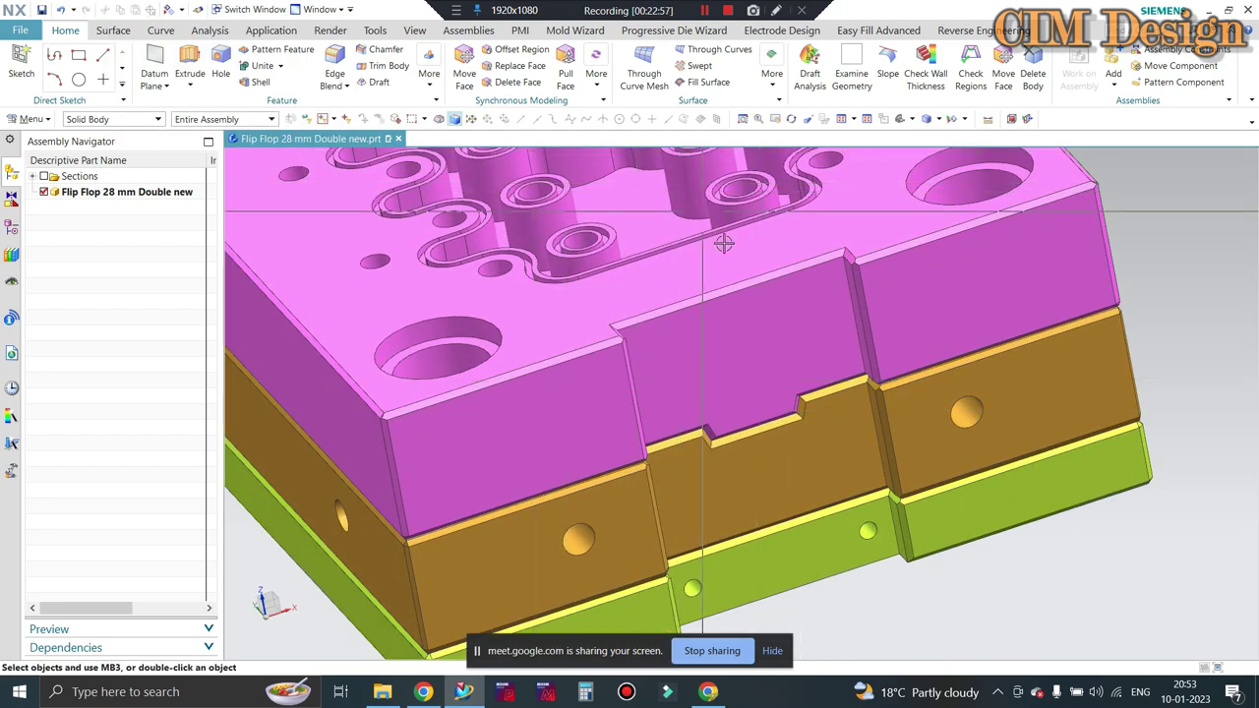
{"action": "scroll", "coordinate": [722, 243], "scroll_direction": "down", "scroll_amount": 2}
Replace the pink plate's recessed middle face with its front face so it sits flush
{"action": "left_click", "coordinate": [519, 65]}
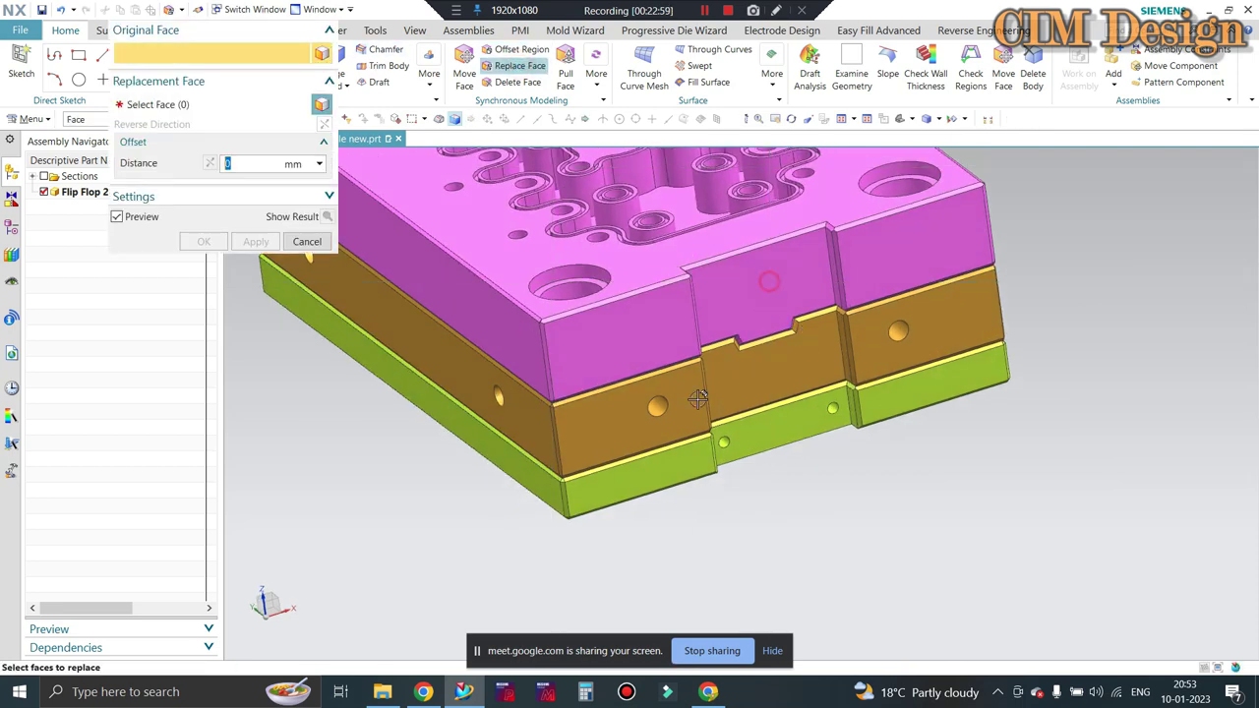
{"action": "left_click", "coordinate": [752, 295]}
{"action": "left_click", "coordinate": [629, 340]}
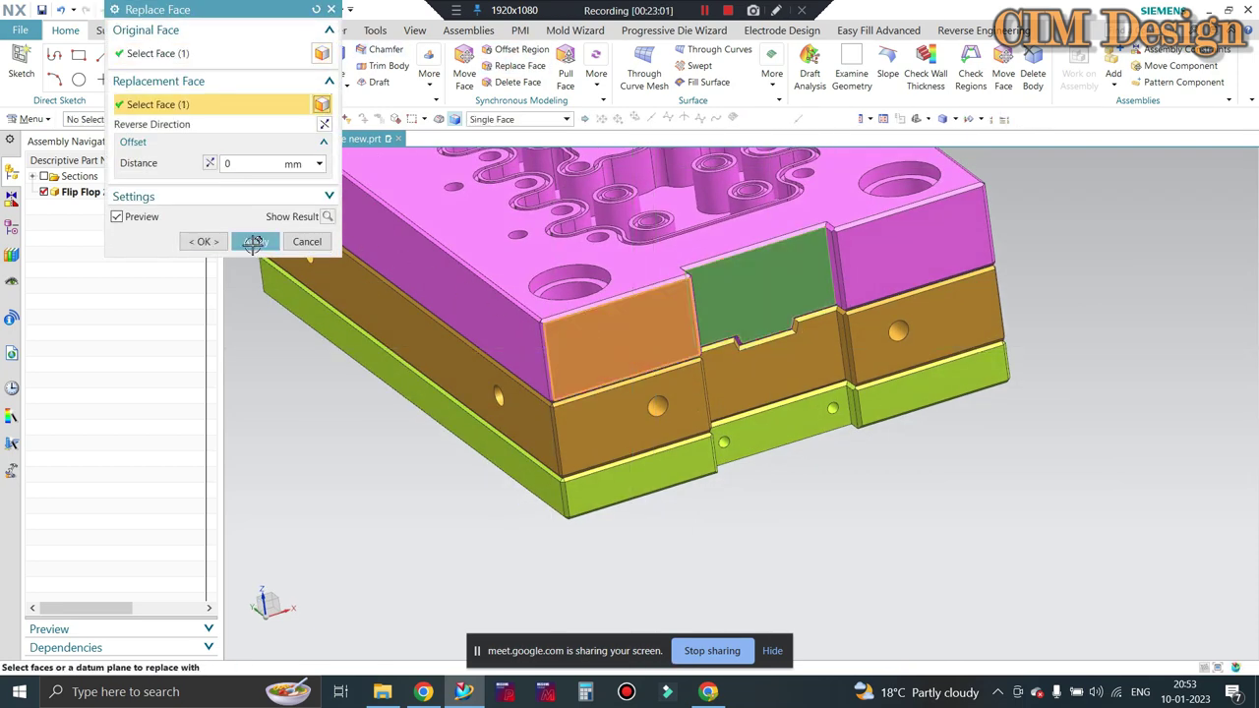
{"action": "left_click", "coordinate": [253, 243]}
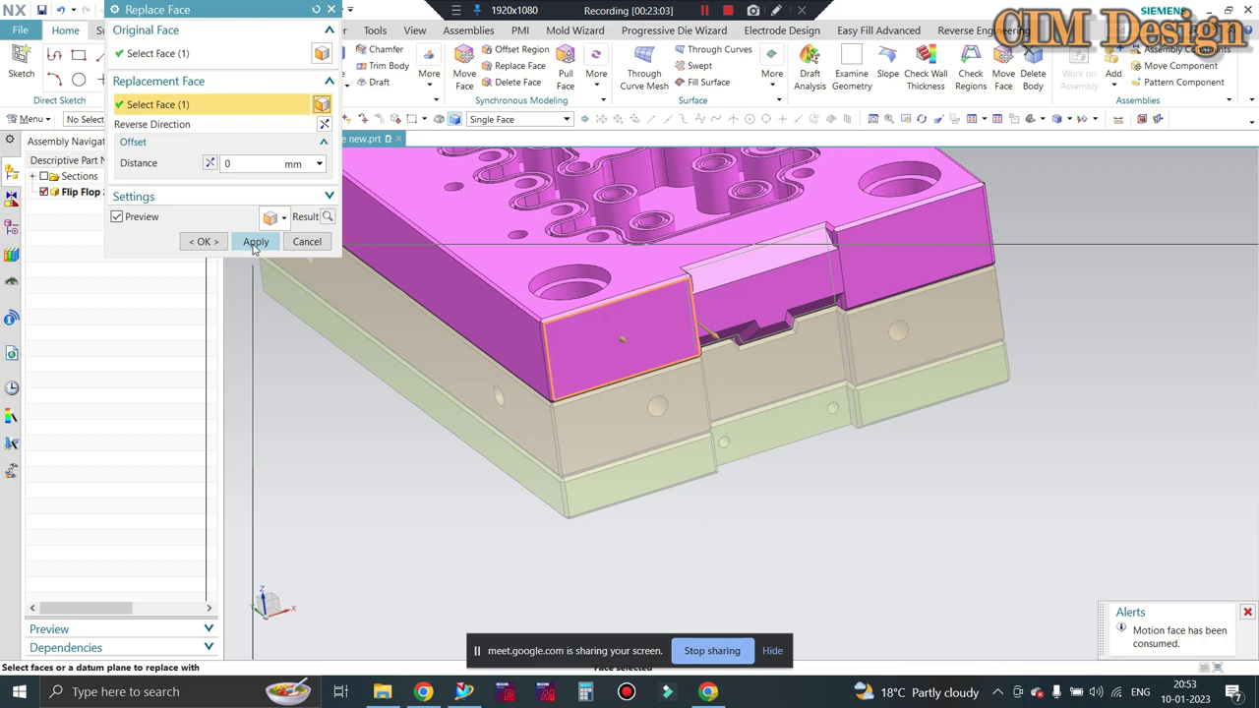
{"action": "middle_click", "coordinate": [345, 254]}
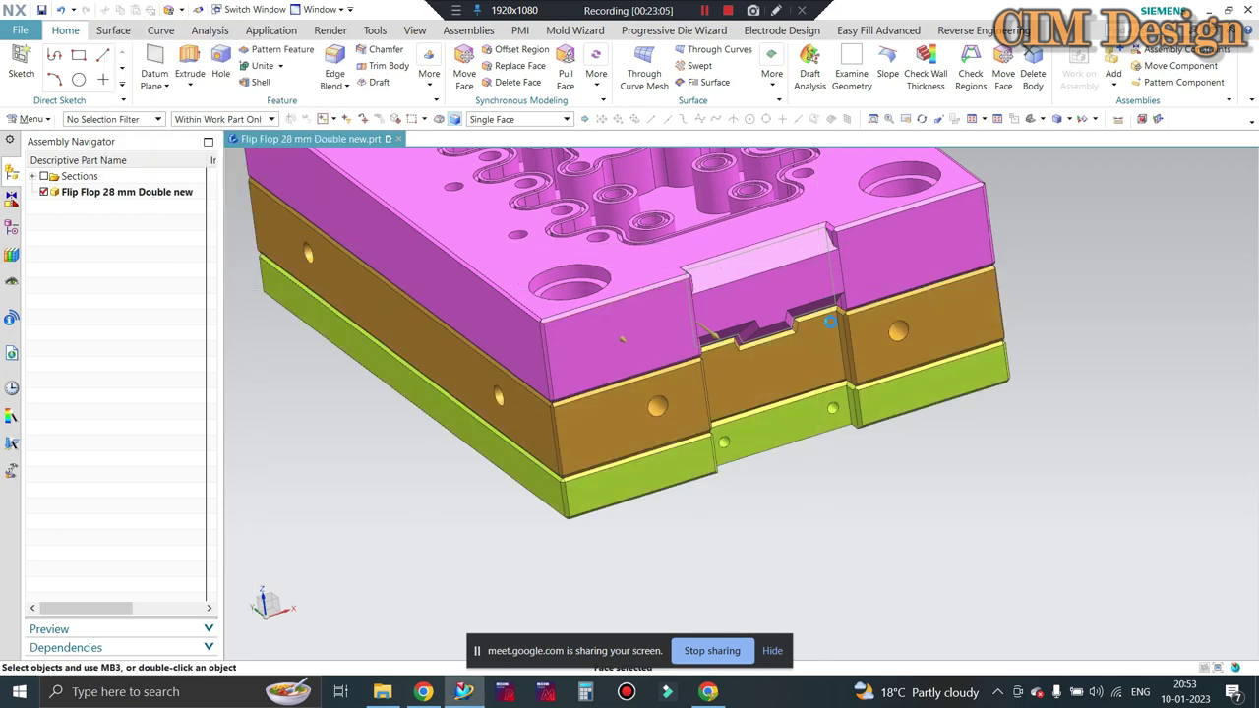
Show all hidden mould plates again and return to the front view
{"action": "mouse_move", "coordinate": [345, 254]}
{"action": "middle_mouse_down"}
{"action": "mouse_move", "coordinate": [799, 284]}
{"action": "mouse_move", "coordinate": [793, 362]}
{"action": "middle_mouse_up"}
{"action": "key", "text": "ctrl+shift+u"}
{"action": "key", "text": "ctrl+alt+f"}
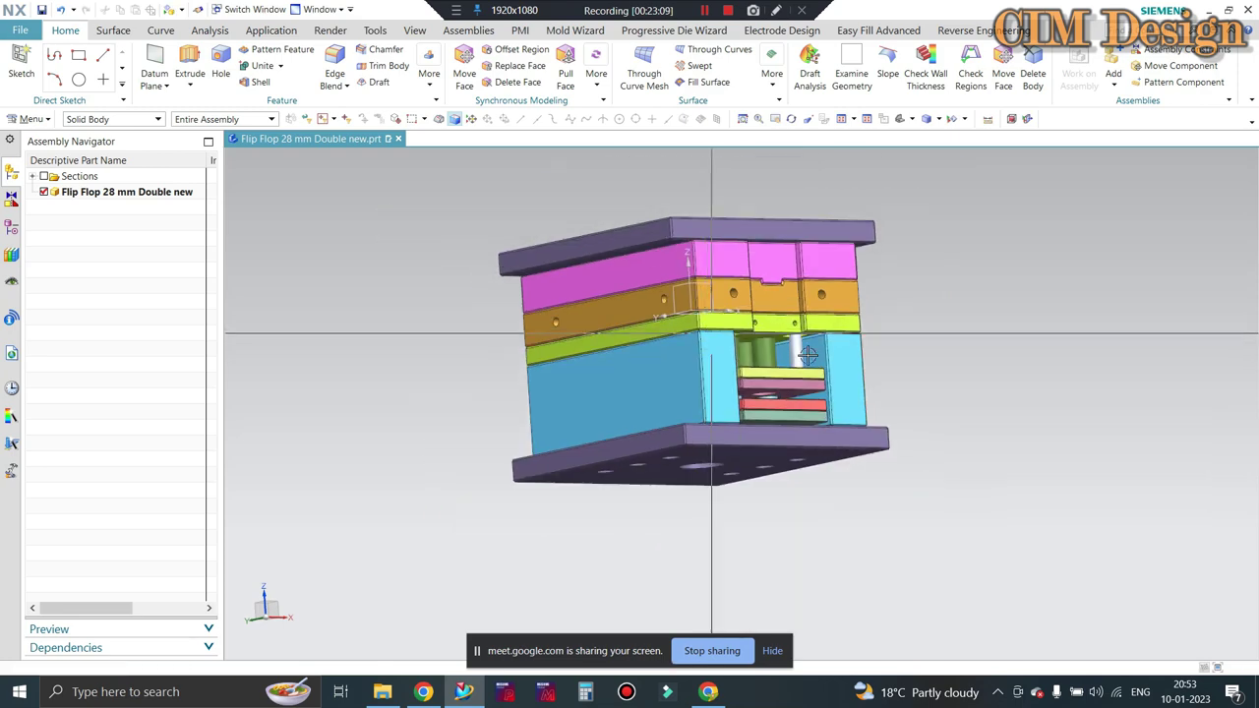
Zoom and orbit to an angled top view of the core plate's pins and red cap halves
{"action": "scroll", "coordinate": [648, 366], "scroll_direction": "down", "scroll_amount": 2}
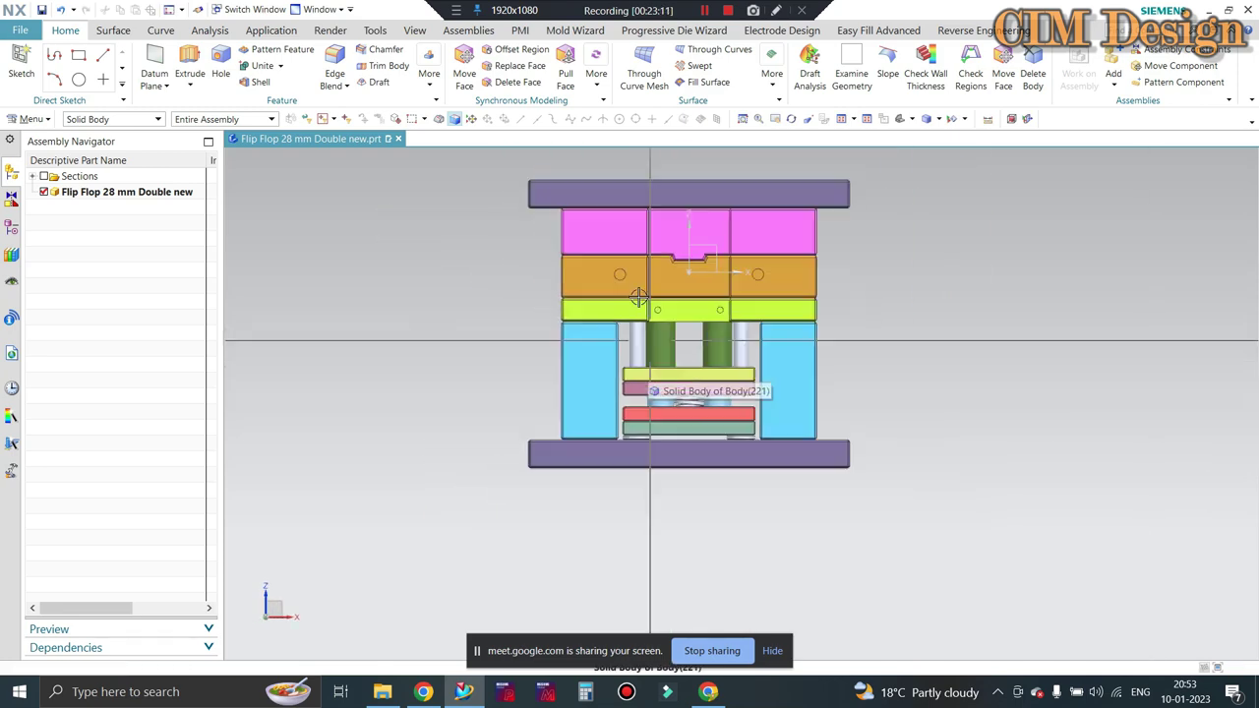
{"action": "scroll", "coordinate": [650, 334], "scroll_direction": "up", "scroll_amount": 2}
{"action": "scroll", "coordinate": [652, 305], "scroll_direction": "up", "scroll_amount": 2}
{"action": "scroll", "coordinate": [651, 305], "scroll_direction": "up", "scroll_amount": 2}
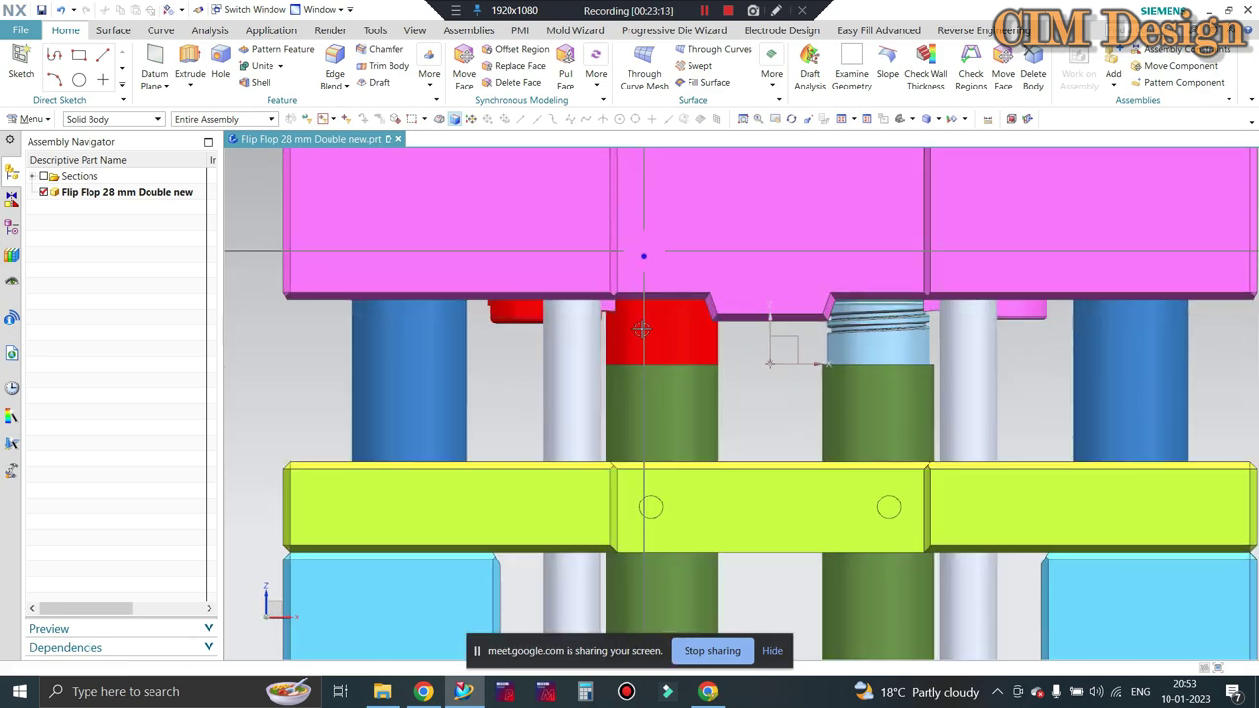
{"action": "scroll", "coordinate": [699, 267], "scroll_direction": "down", "scroll_amount": 2}
{"action": "scroll", "coordinate": [708, 269], "scroll_direction": "up", "scroll_amount": 1}
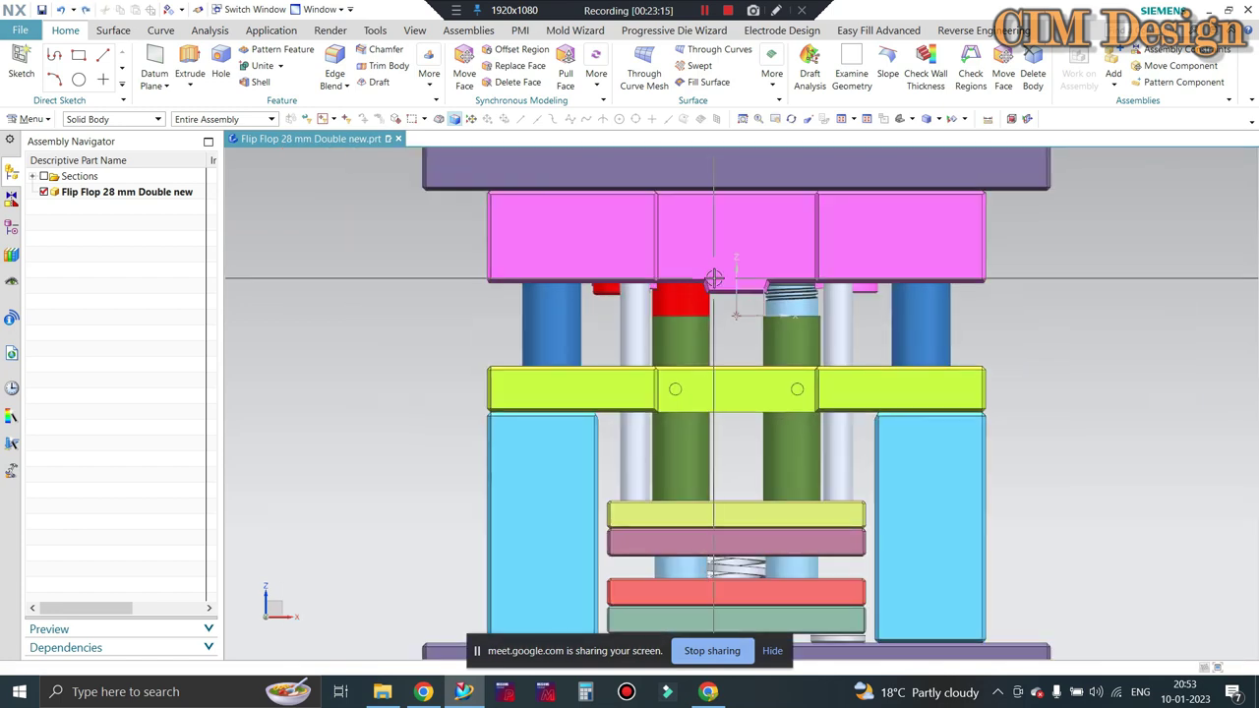
{"action": "middle_click_drag", "start_coordinate": [640, 408], "coordinate": [654, 394]}
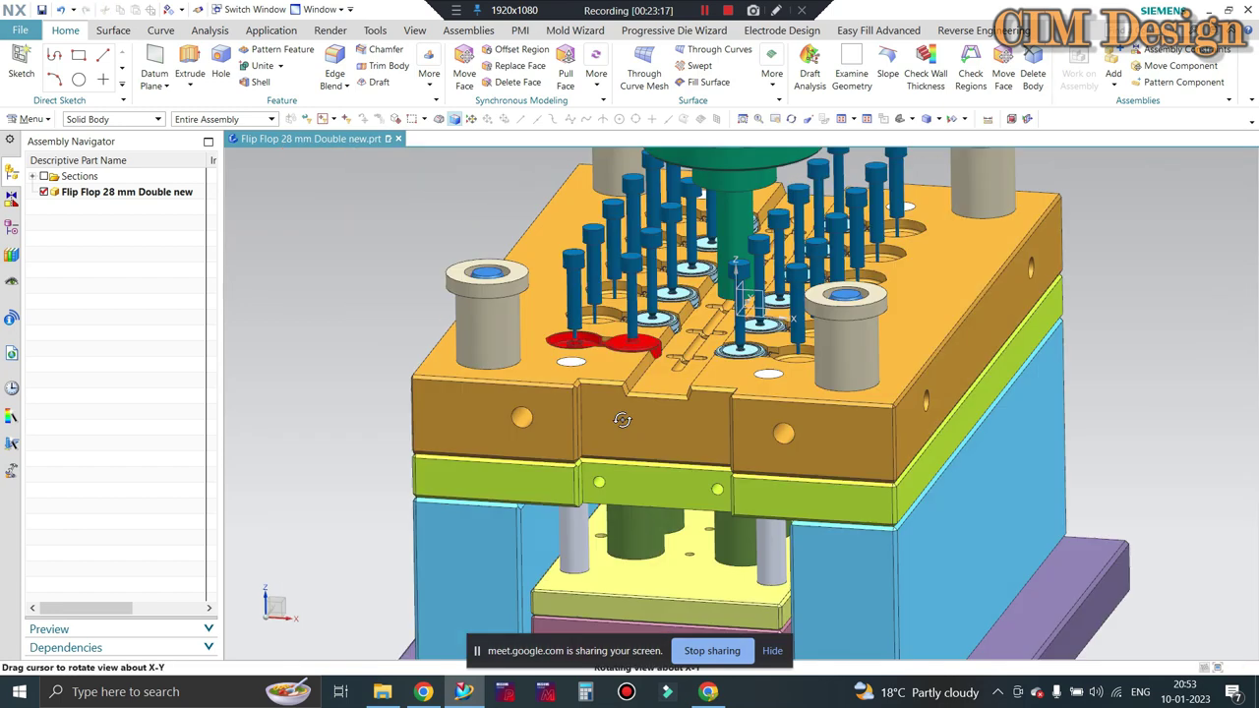
{"action": "scroll", "coordinate": [654, 393], "scroll_direction": "up", "scroll_amount": 2}
{"action": "scroll", "coordinate": [662, 383], "scroll_direction": "down", "scroll_amount": 1}
{"action": "scroll", "coordinate": [661, 384], "scroll_direction": "up", "scroll_amount": 2}
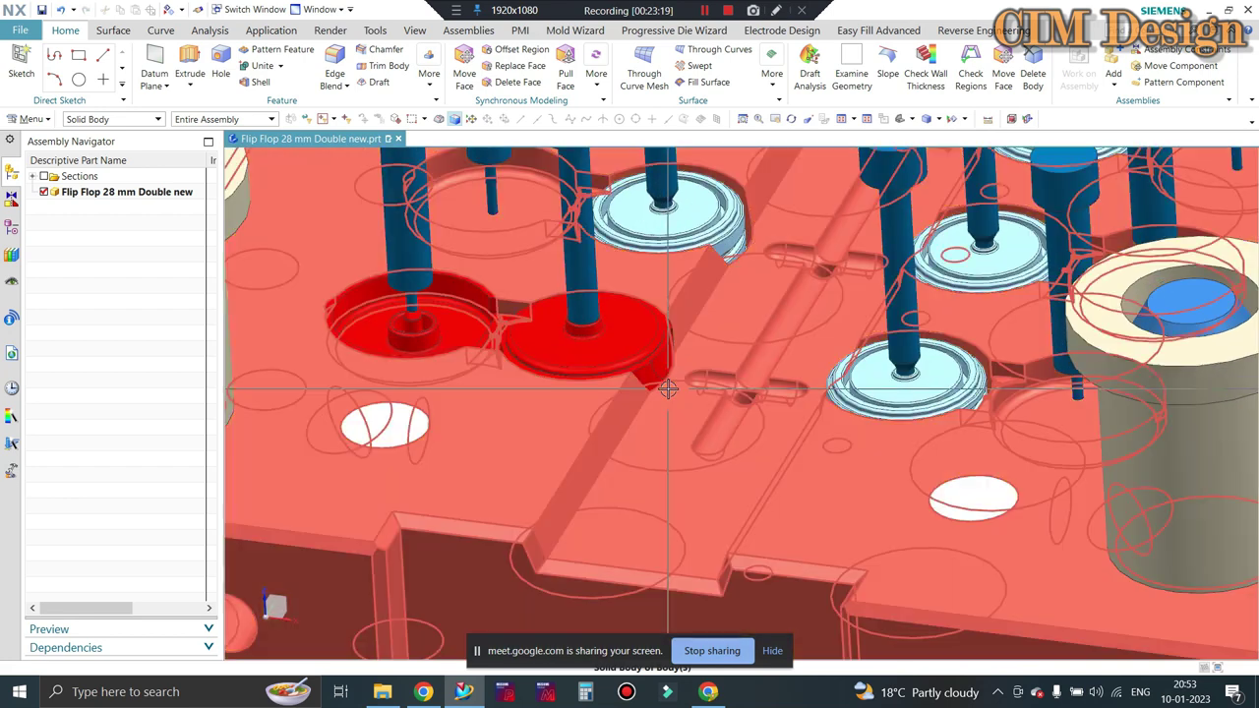
{"action": "scroll", "coordinate": [669, 391], "scroll_direction": "down", "scroll_amount": 3}
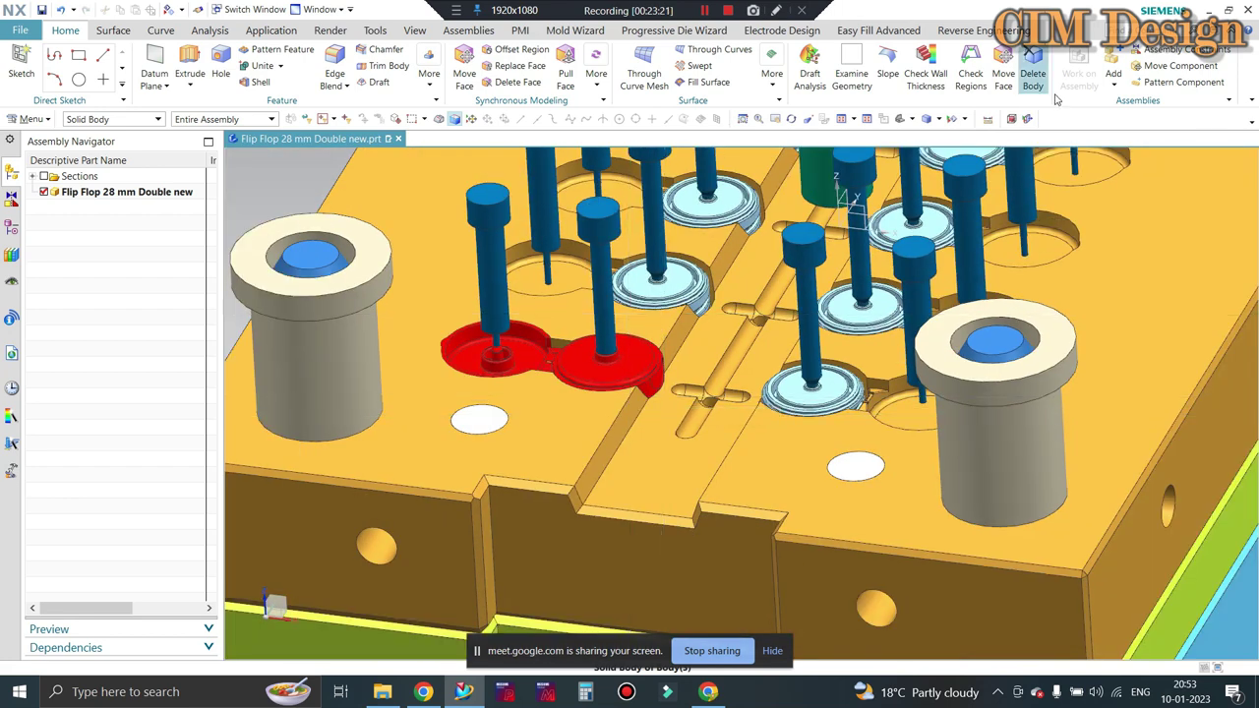
Start a Bounding Body on the red cap part, inspect it from the front, then cancel it
{"action": "left_click", "coordinate": [642, 366]}
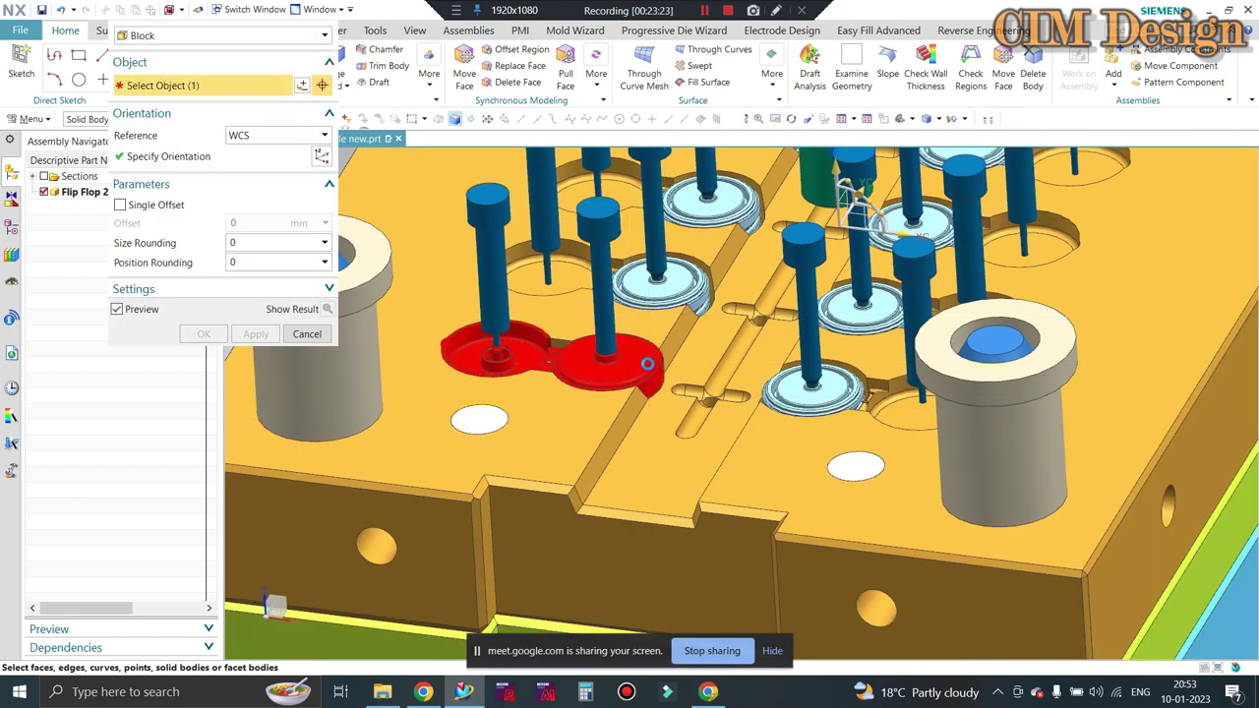
{"action": "scroll", "coordinate": [872, 396], "scroll_direction": "down", "scroll_amount": 2}
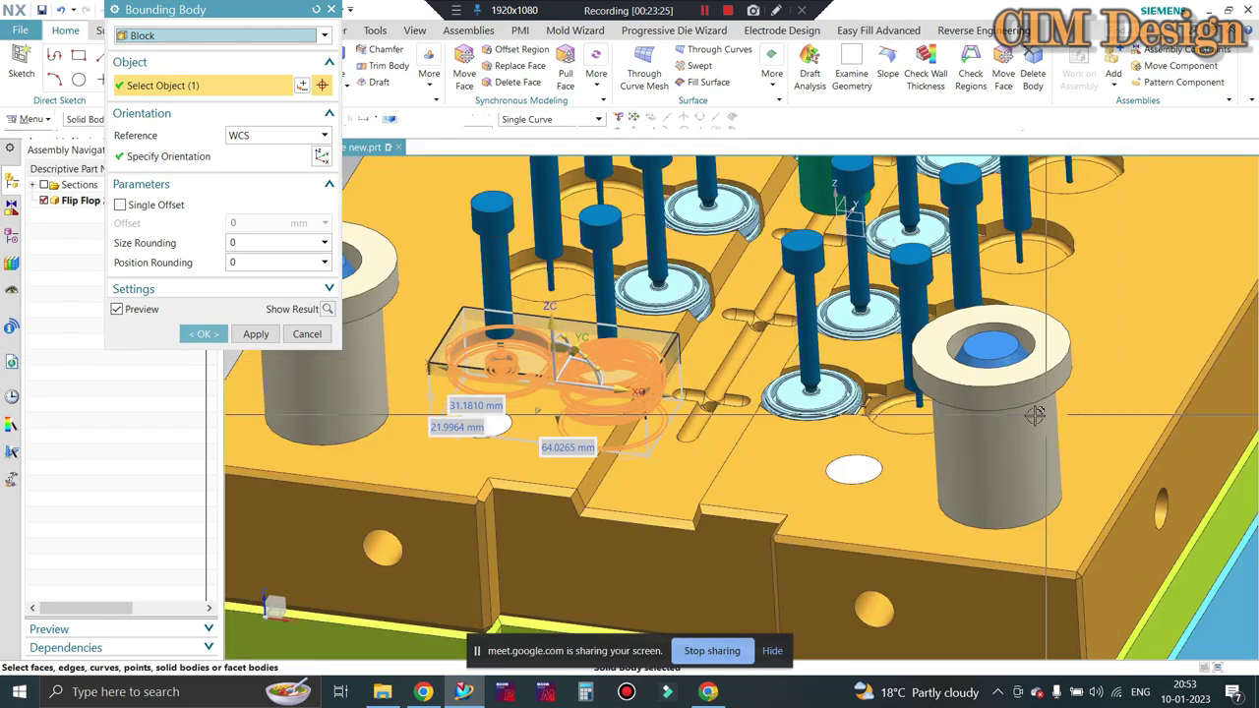
{"action": "scroll", "coordinate": [871, 396], "scroll_direction": "down", "scroll_amount": 2}
{"action": "key", "text": "ctrl+alt+f"}
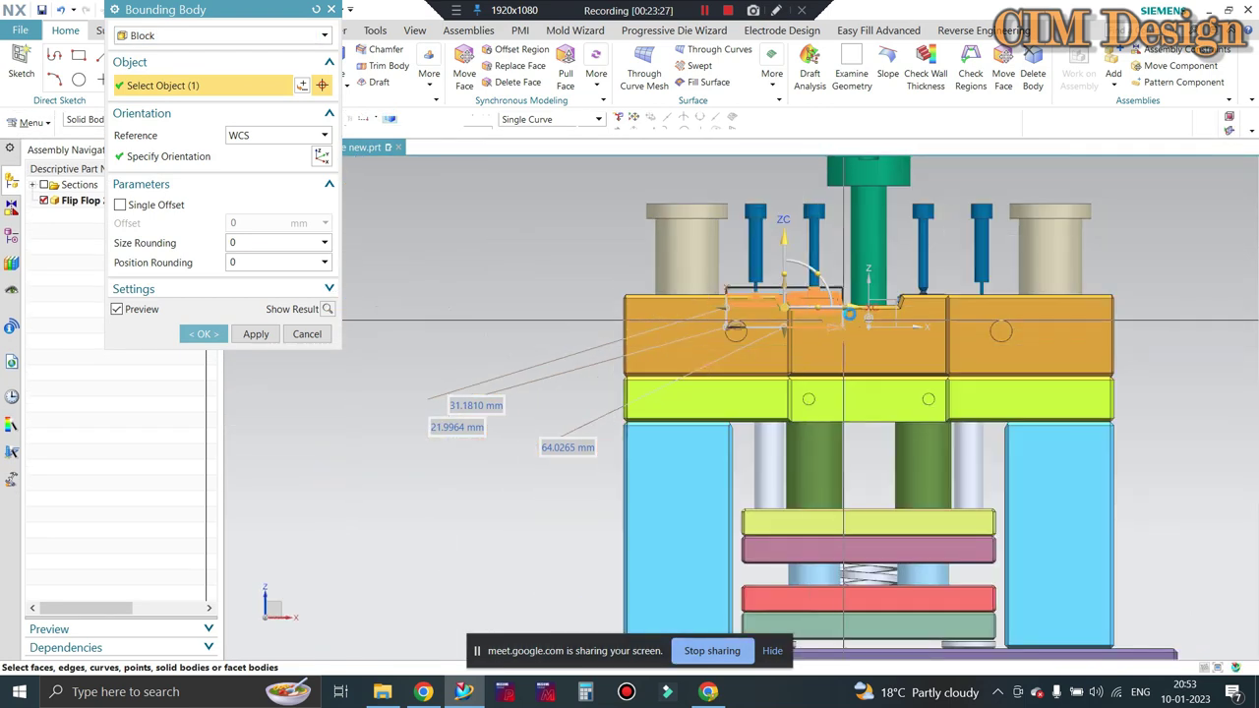
{"action": "scroll", "coordinate": [851, 311], "scroll_direction": "up", "scroll_amount": 2}
{"action": "scroll", "coordinate": [851, 310], "scroll_direction": "up", "scroll_amount": 2}
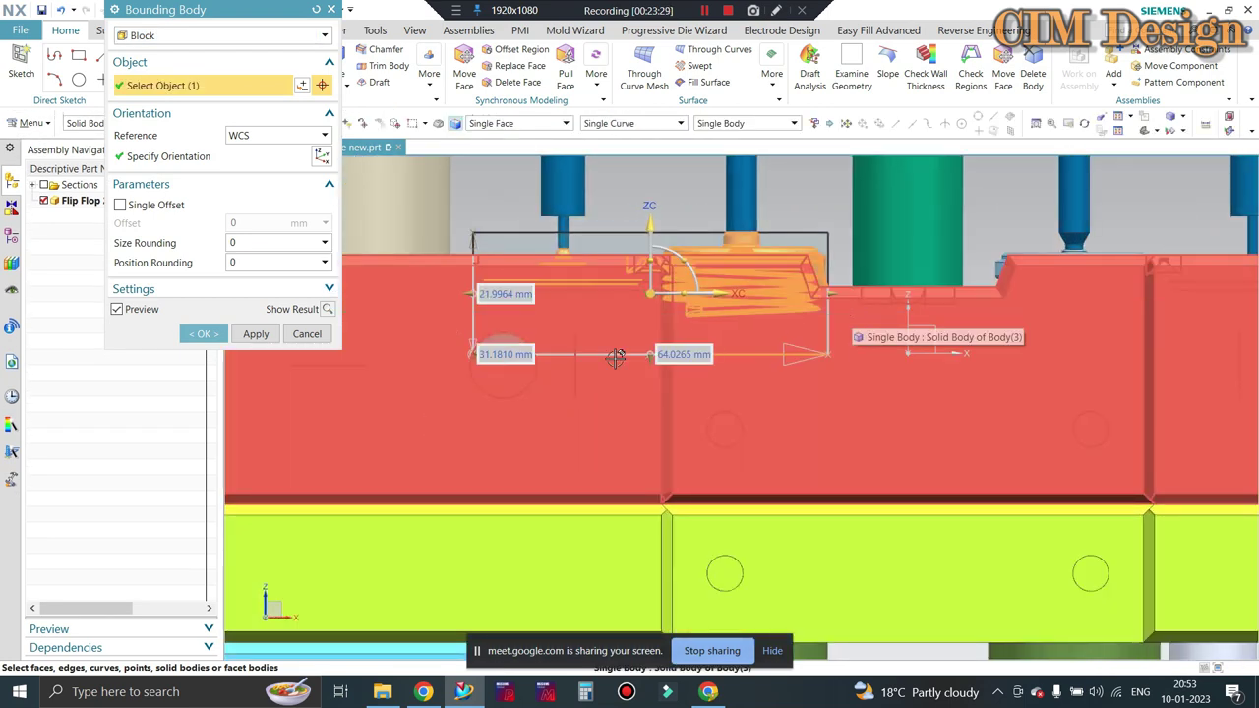
{"action": "scroll", "coordinate": [580, 346], "scroll_direction": "up", "scroll_amount": 2}
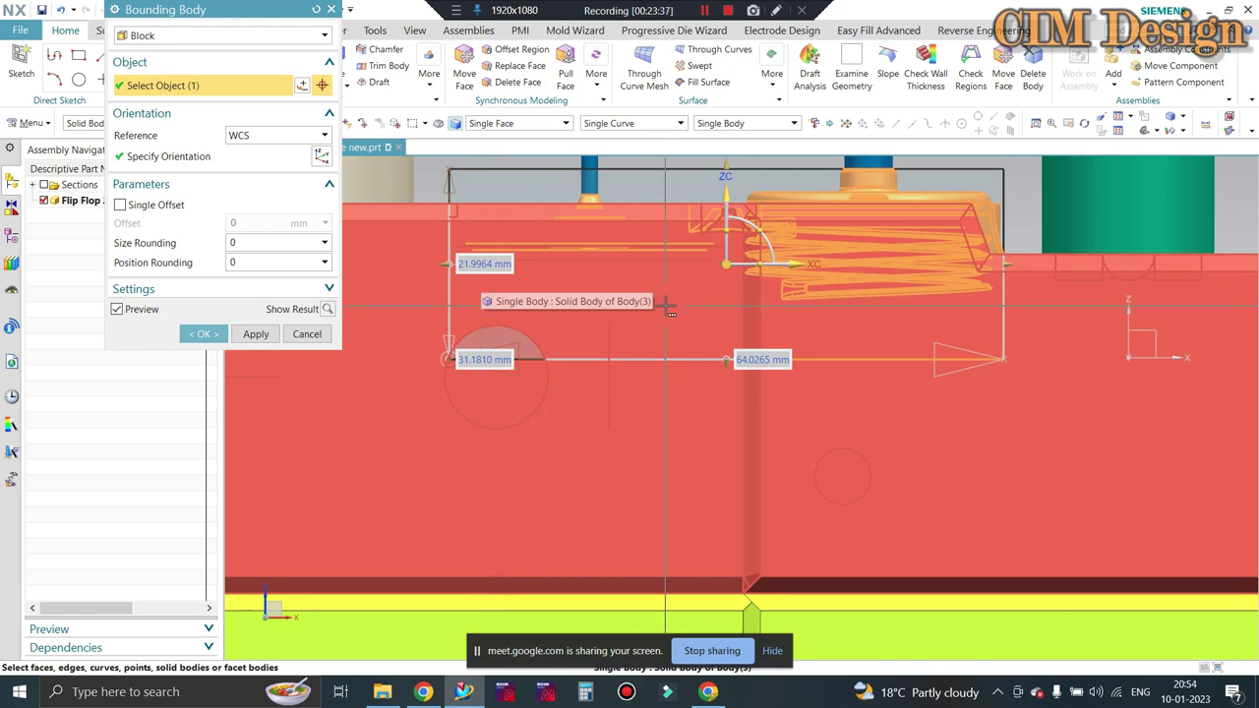
{"action": "scroll", "coordinate": [871, 280], "scroll_direction": "up", "scroll_amount": 2}
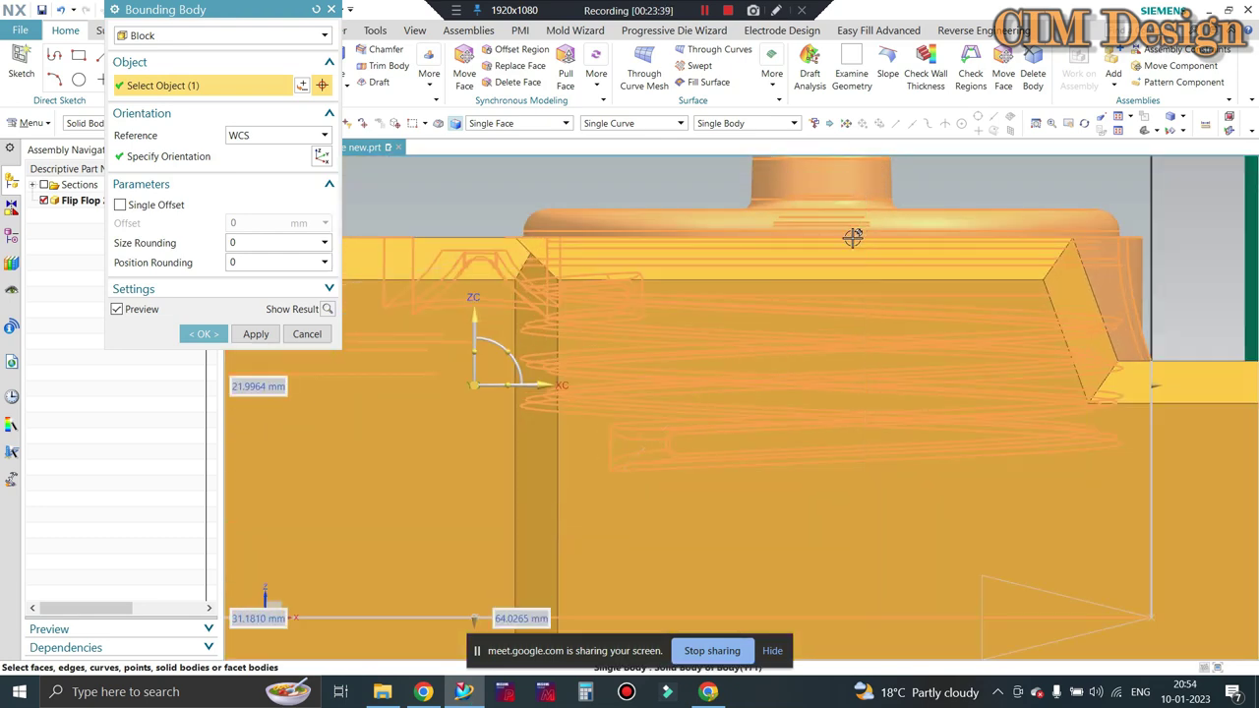
{"action": "scroll", "coordinate": [871, 218], "scroll_direction": "up", "scroll_amount": 2}
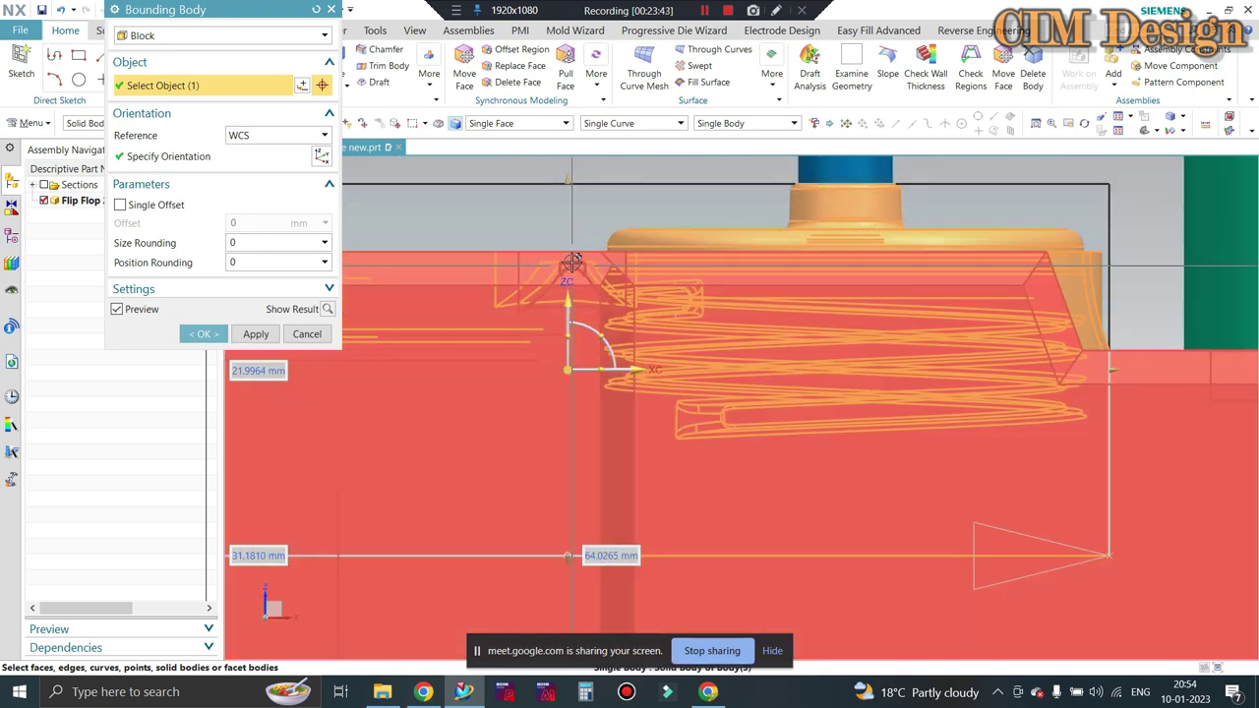
{"action": "scroll", "coordinate": [865, 267], "scroll_direction": "down", "scroll_amount": 1}
{"action": "scroll", "coordinate": [978, 301], "scroll_direction": "down", "scroll_amount": 1}
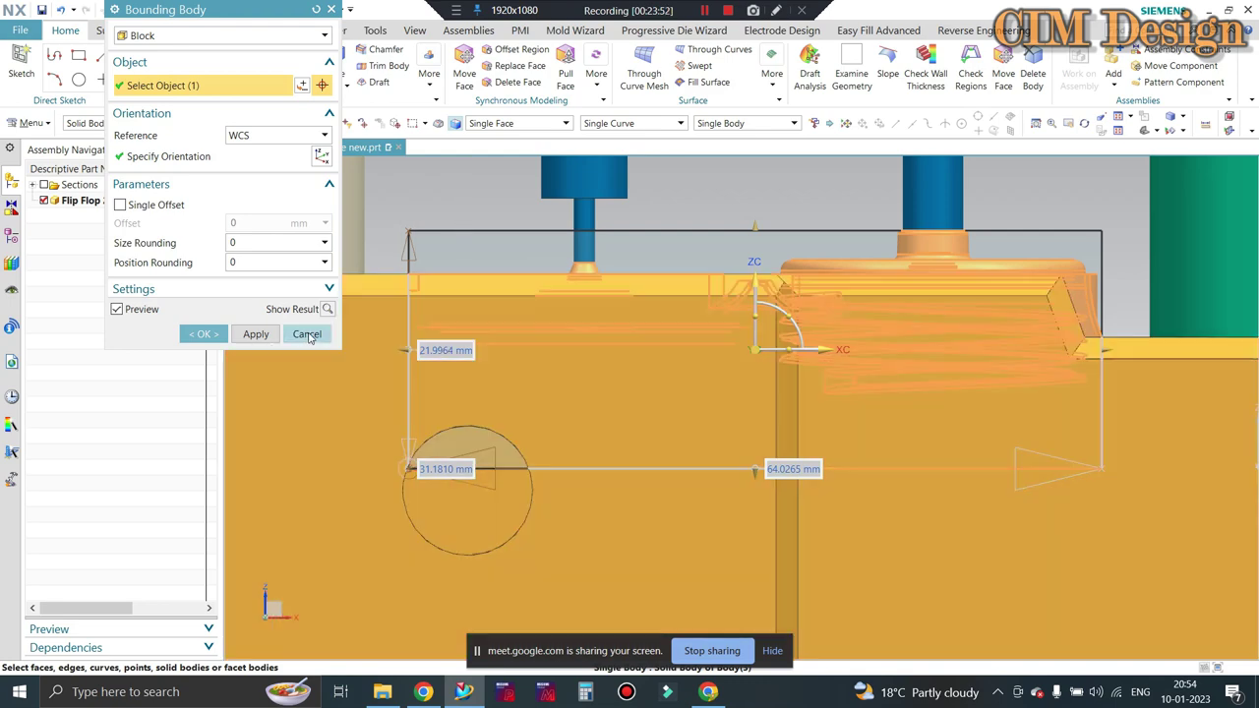
{"action": "left_click", "coordinate": [305, 333]}
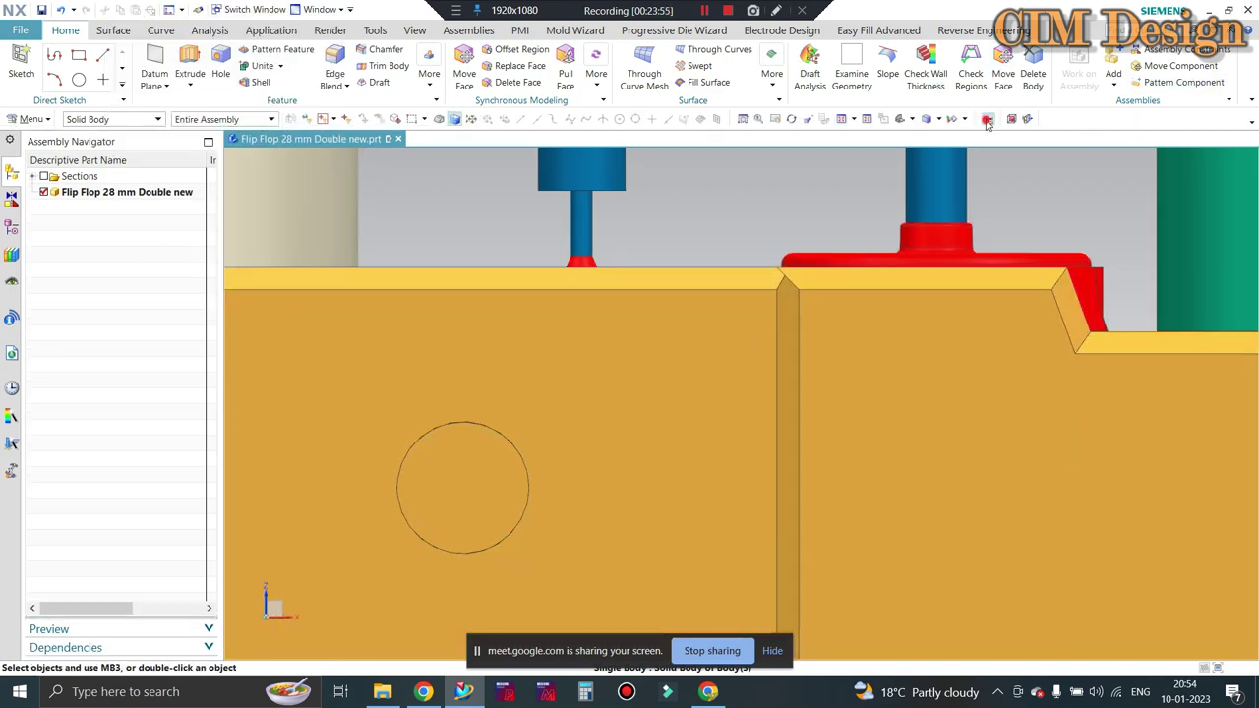
Measure the 17.9832 mm projected distance from the plate's top edge to the face below, using Partially Shaded display
{"action": "left_click", "coordinate": [986, 118]}
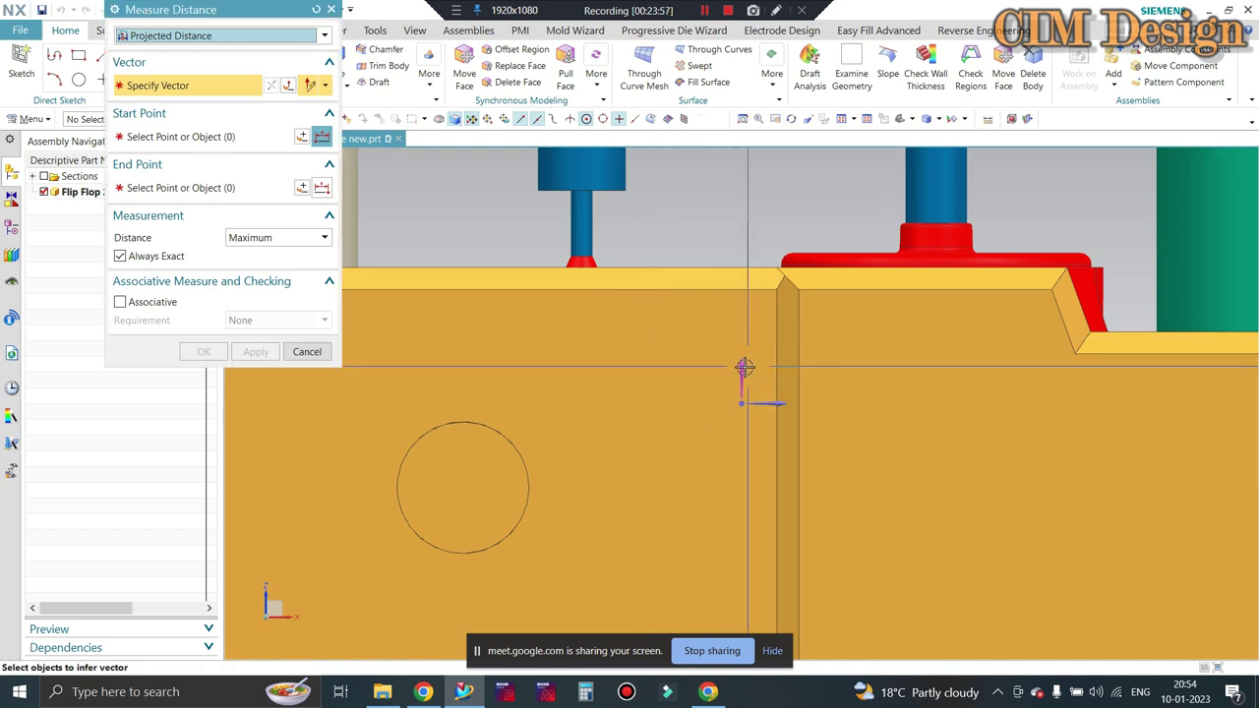
{"action": "left_click", "coordinate": [573, 273]}
{"action": "scroll", "coordinate": [541, 262], "scroll_direction": "up", "scroll_amount": 1}
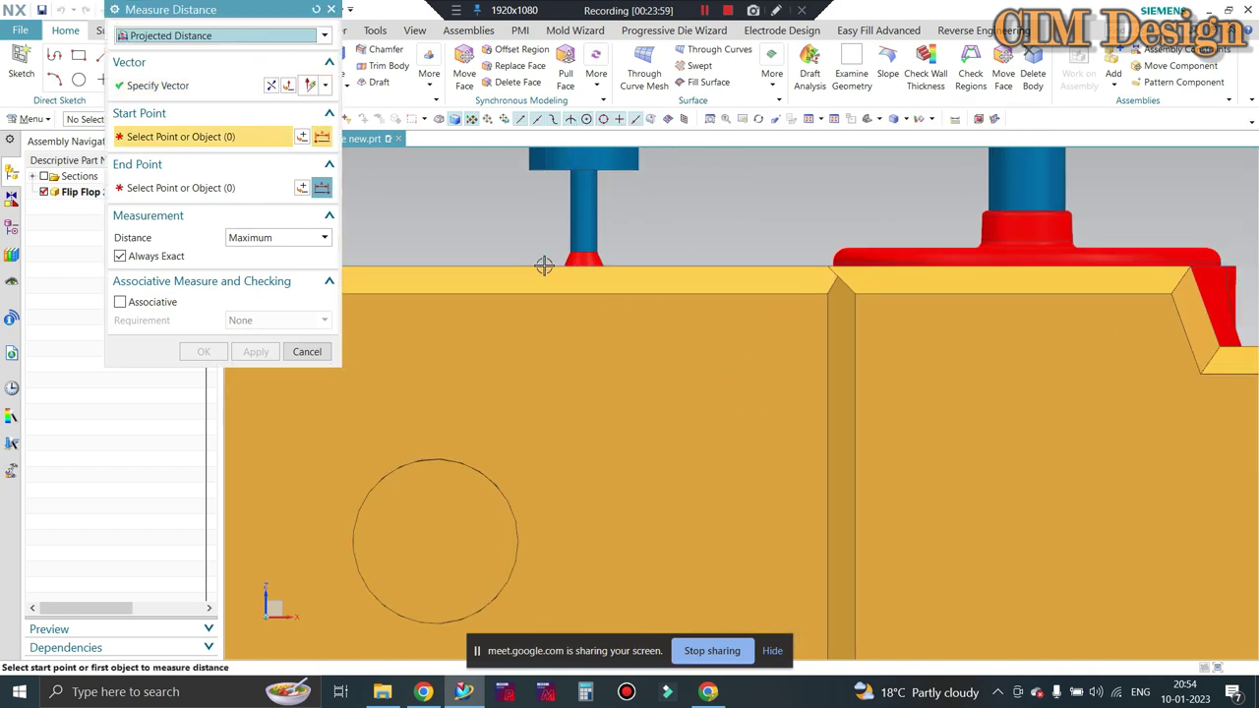
{"action": "left_click", "coordinate": [544, 266]}
{"action": "scroll", "coordinate": [416, 214], "scroll_direction": "down", "scroll_amount": 1}
{"action": "scroll", "coordinate": [732, 209], "scroll_direction": "down", "scroll_amount": 1}
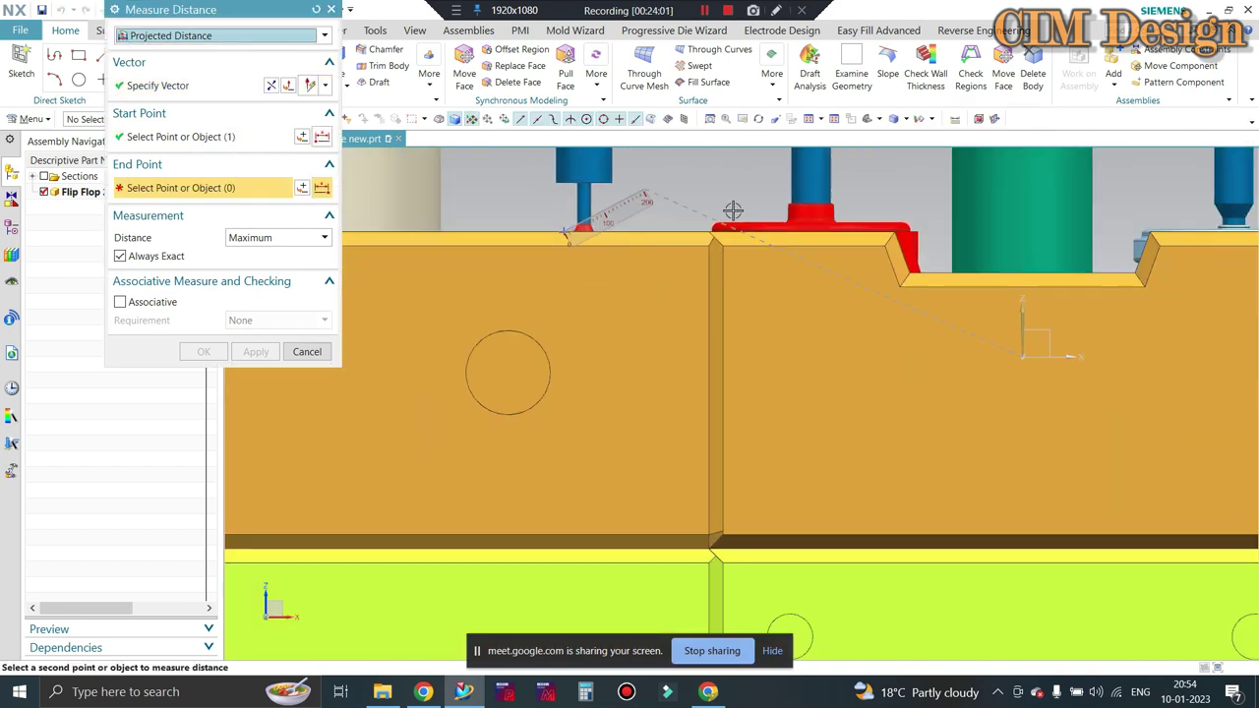
{"action": "left_click", "coordinate": [907, 120]}
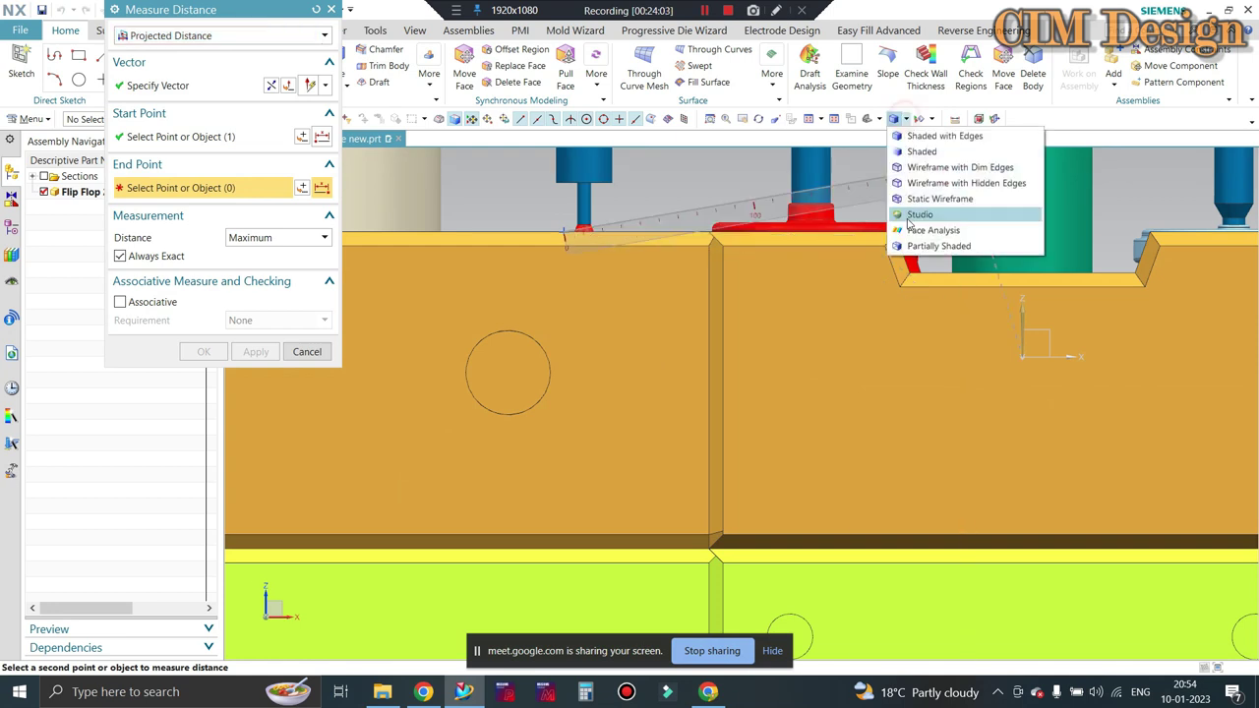
{"action": "left_click", "coordinate": [915, 245]}
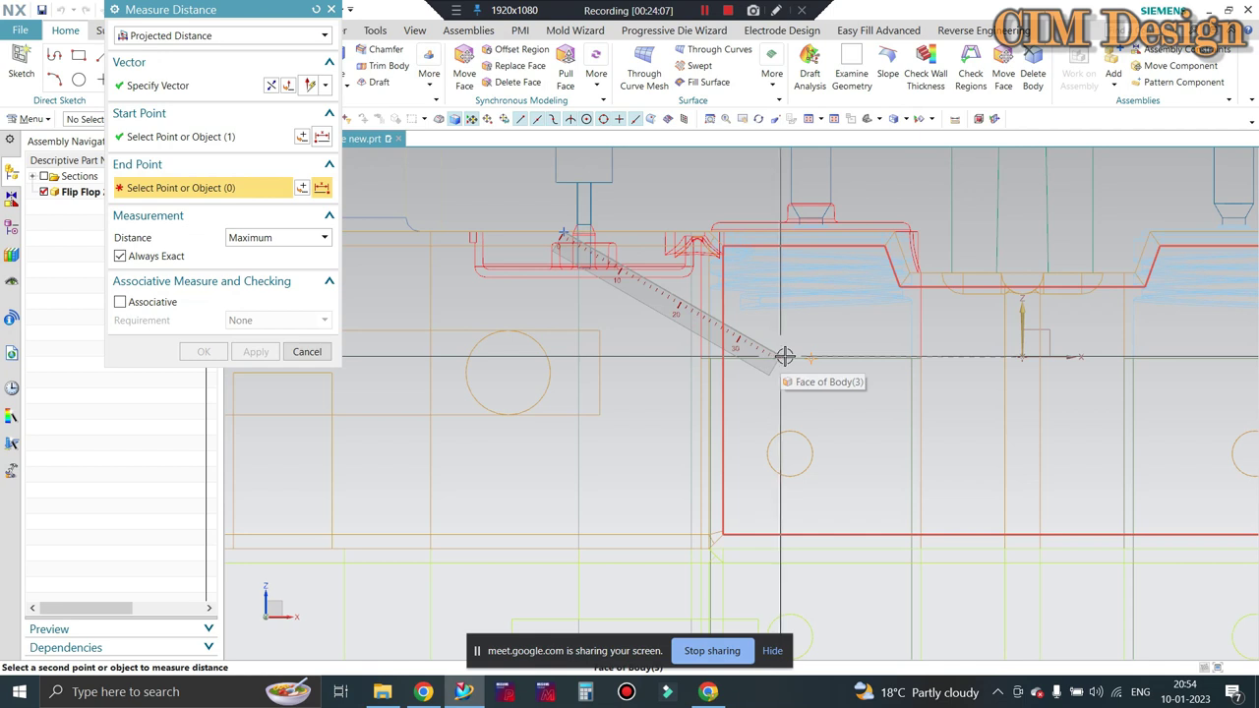
{"action": "left_click", "coordinate": [812, 356]}
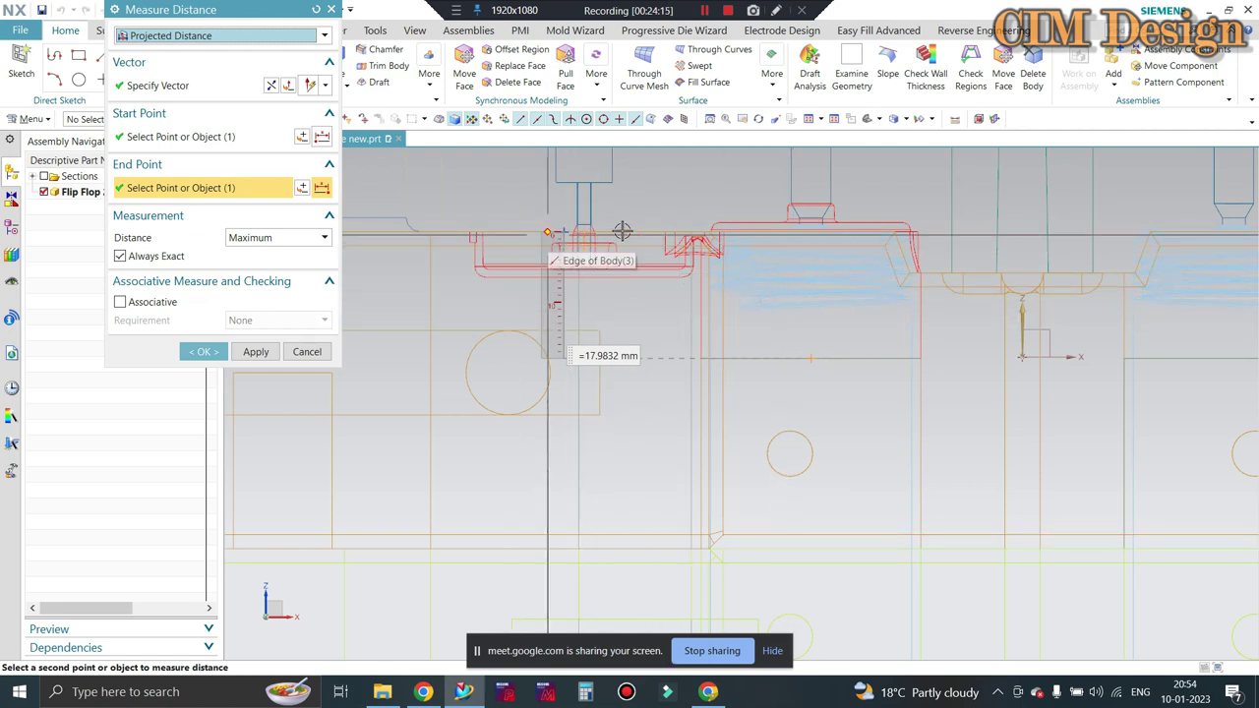
{"action": "left_click", "coordinate": [307, 352]}
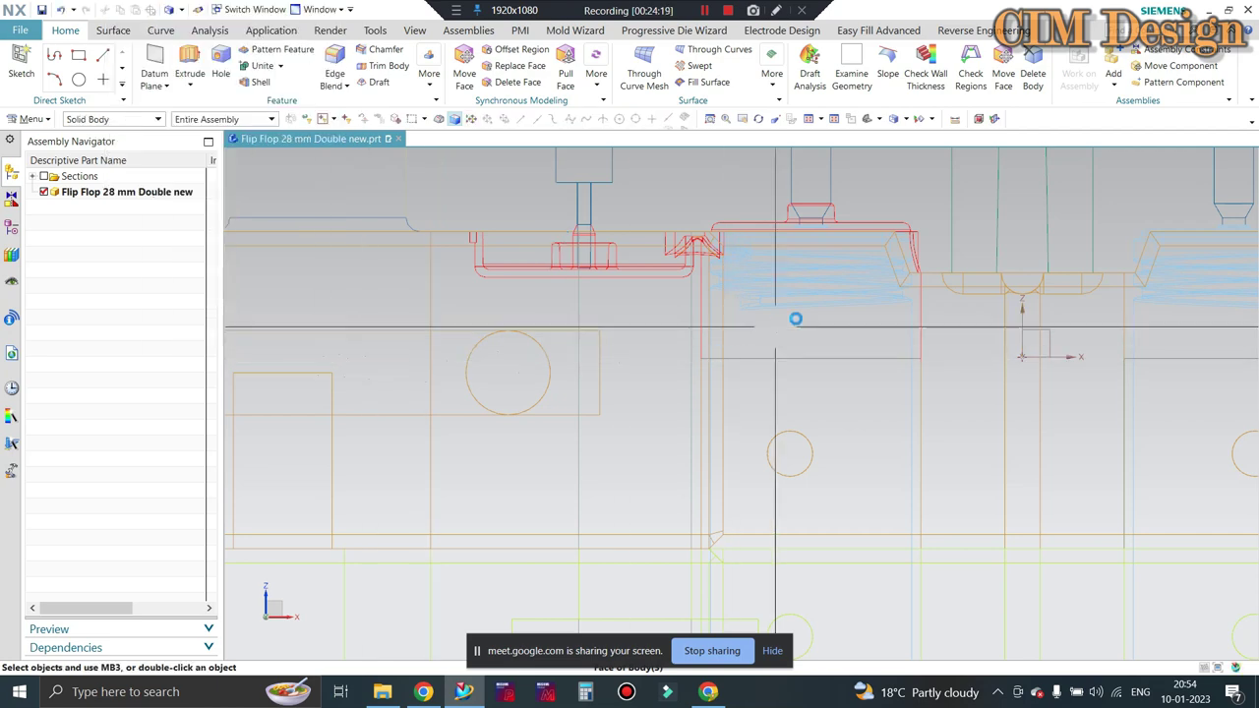
Zoom in and out over the plates and spring, ending on the whole shaded assembly
{"action": "scroll", "coordinate": [590, 320], "scroll_direction": "down", "scroll_amount": 5}
{"action": "scroll", "coordinate": [464, 229], "scroll_direction": "up", "scroll_amount": 3}
{"action": "scroll", "coordinate": [640, 261], "scroll_direction": "down", "scroll_amount": 3}
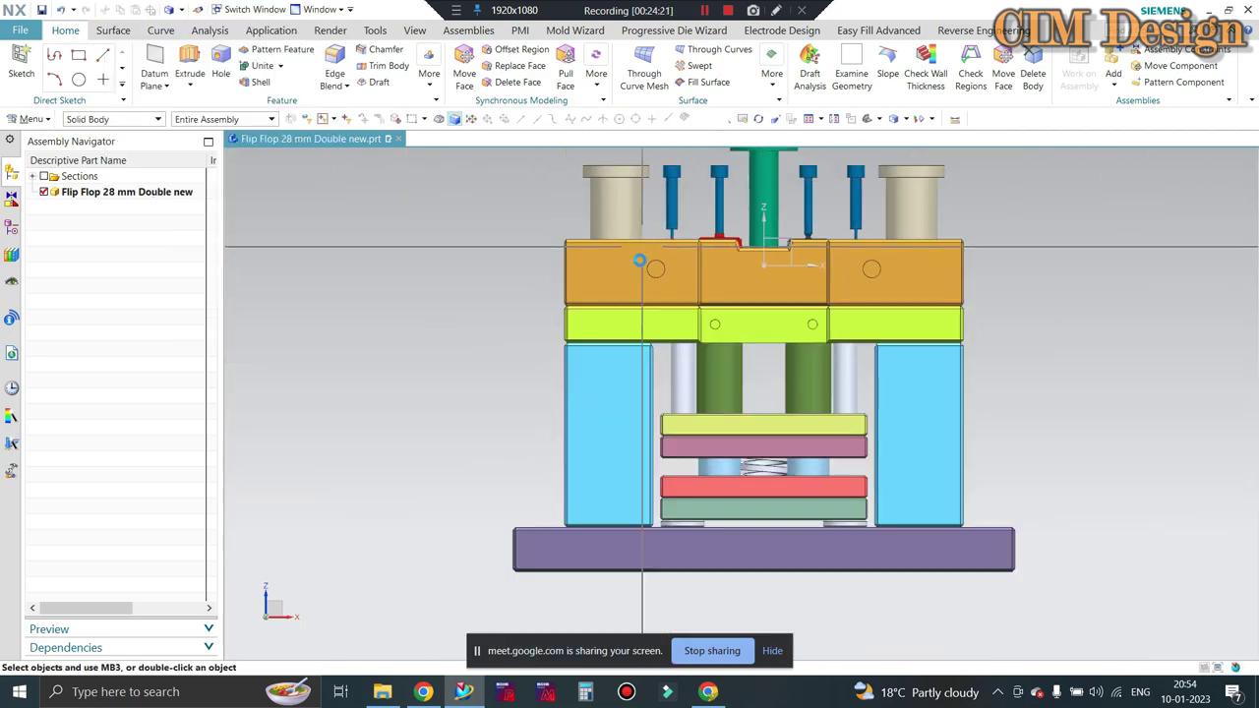
{"action": "scroll", "coordinate": [634, 412], "scroll_direction": "up", "scroll_amount": 2}
{"action": "scroll", "coordinate": [634, 412], "scroll_direction": "up", "scroll_amount": 2}
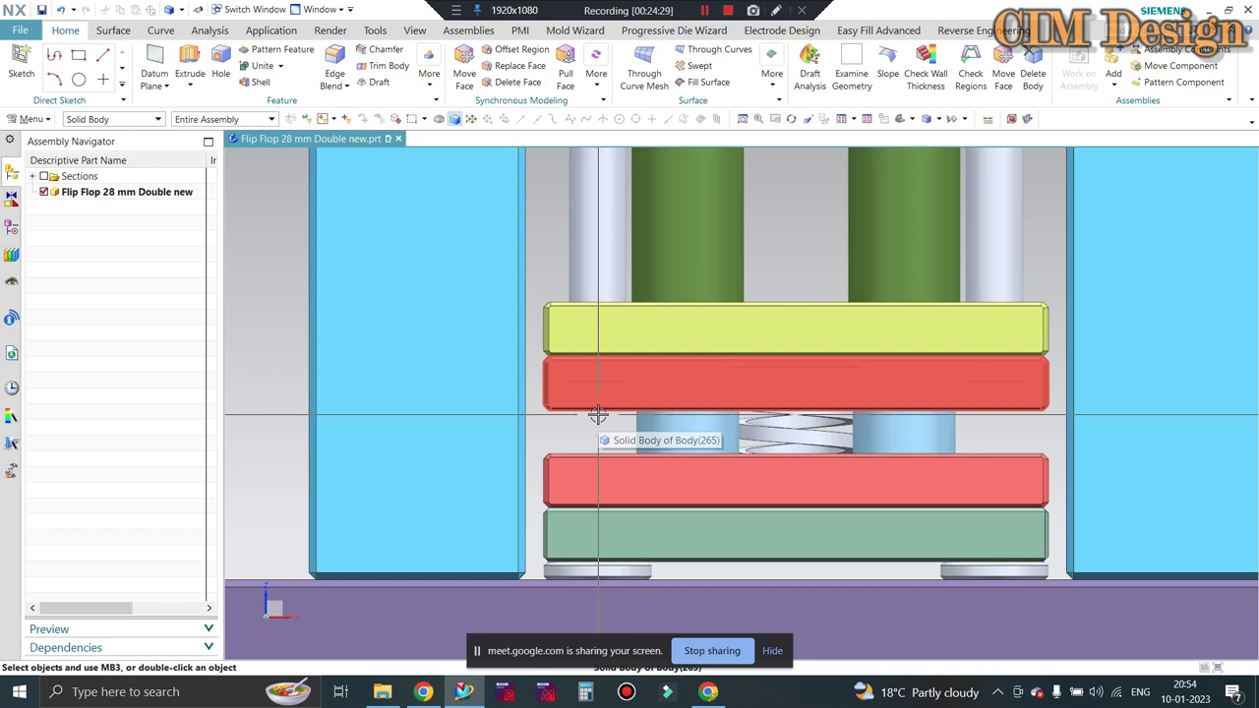
{"action": "scroll", "coordinate": [518, 413], "scroll_direction": "down", "scroll_amount": 4}
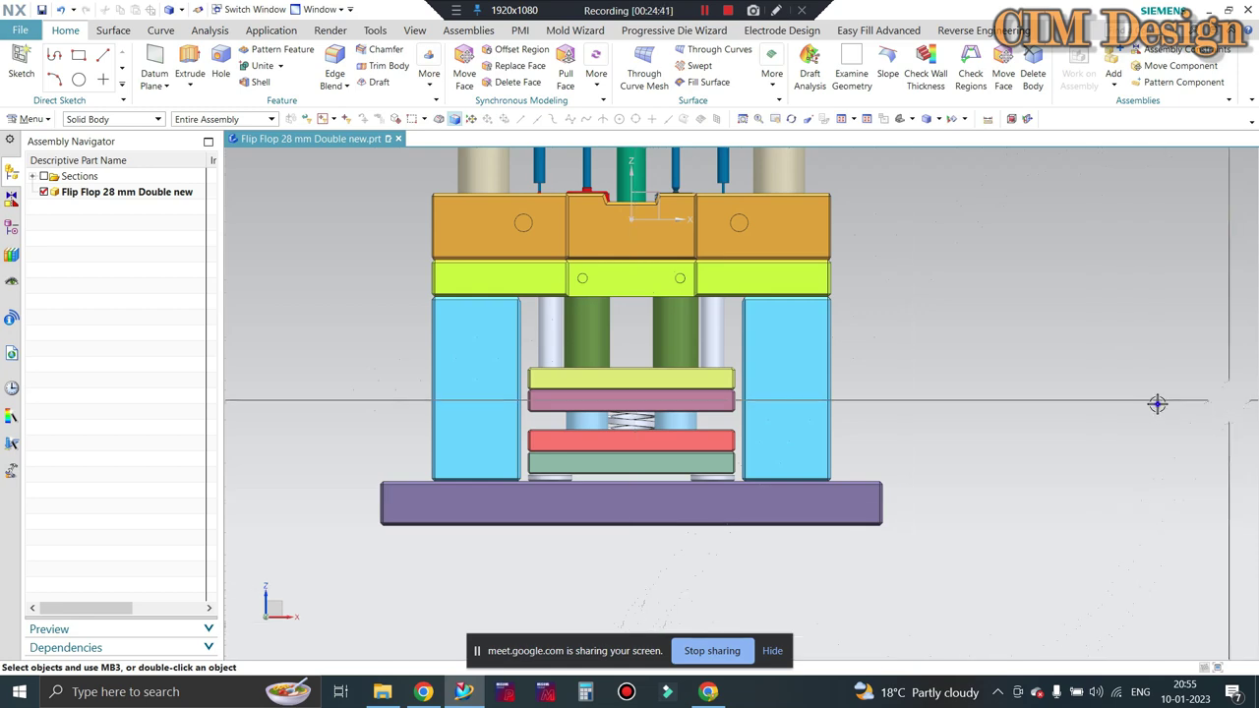
Admit the first waiting person into the Meet call, then minimise Chrome to return to NX
{"action": "left_click", "coordinate": [727, 697]}
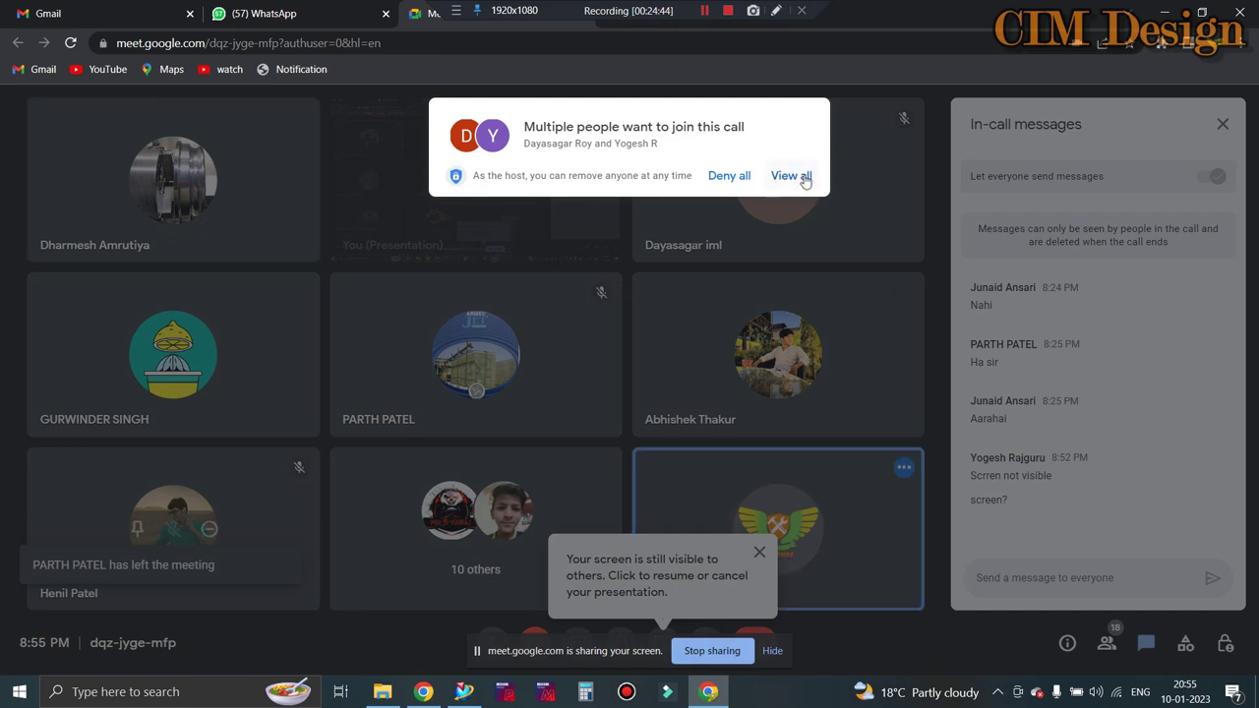
{"action": "left_click", "coordinate": [802, 176]}
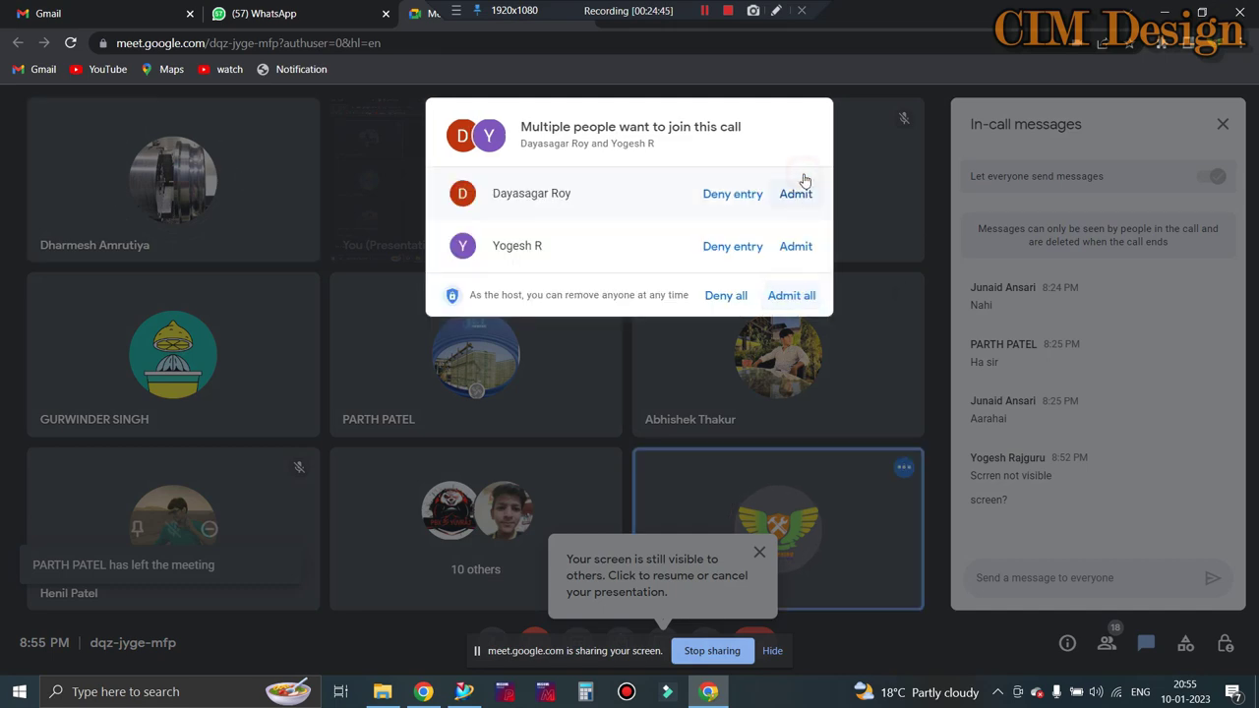
{"action": "left_click", "coordinate": [800, 197]}
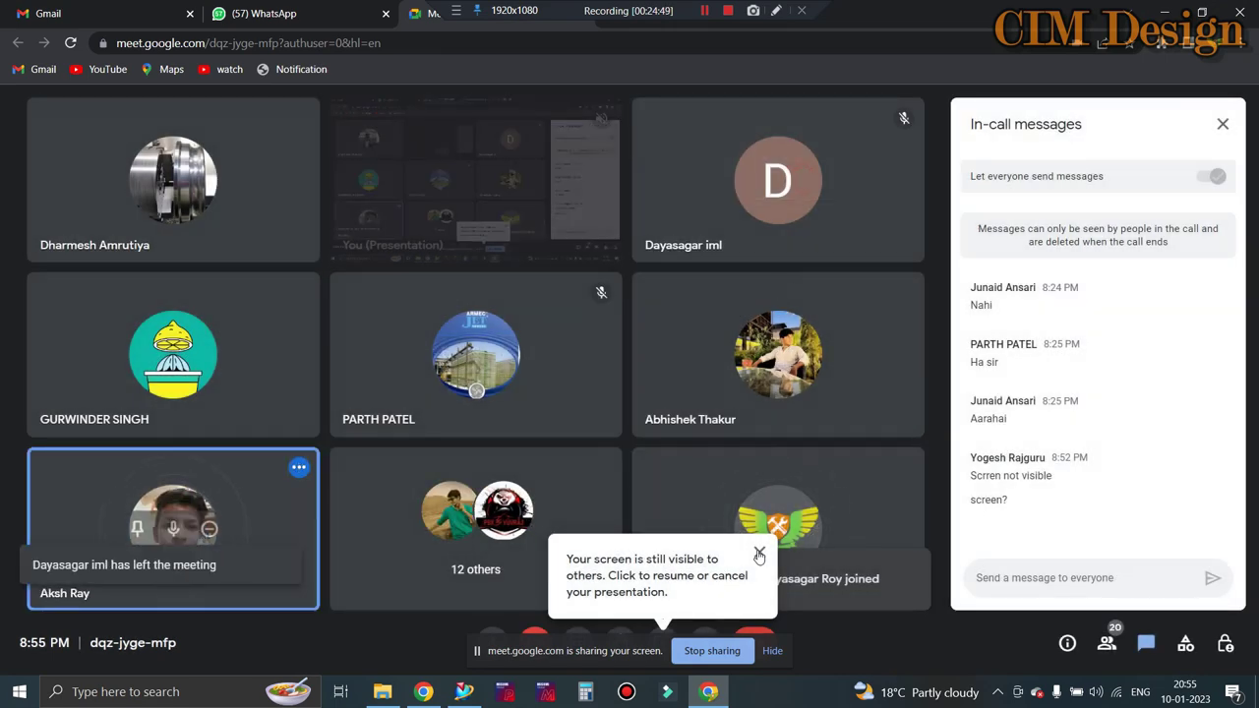
{"action": "left_click", "coordinate": [1167, 11]}
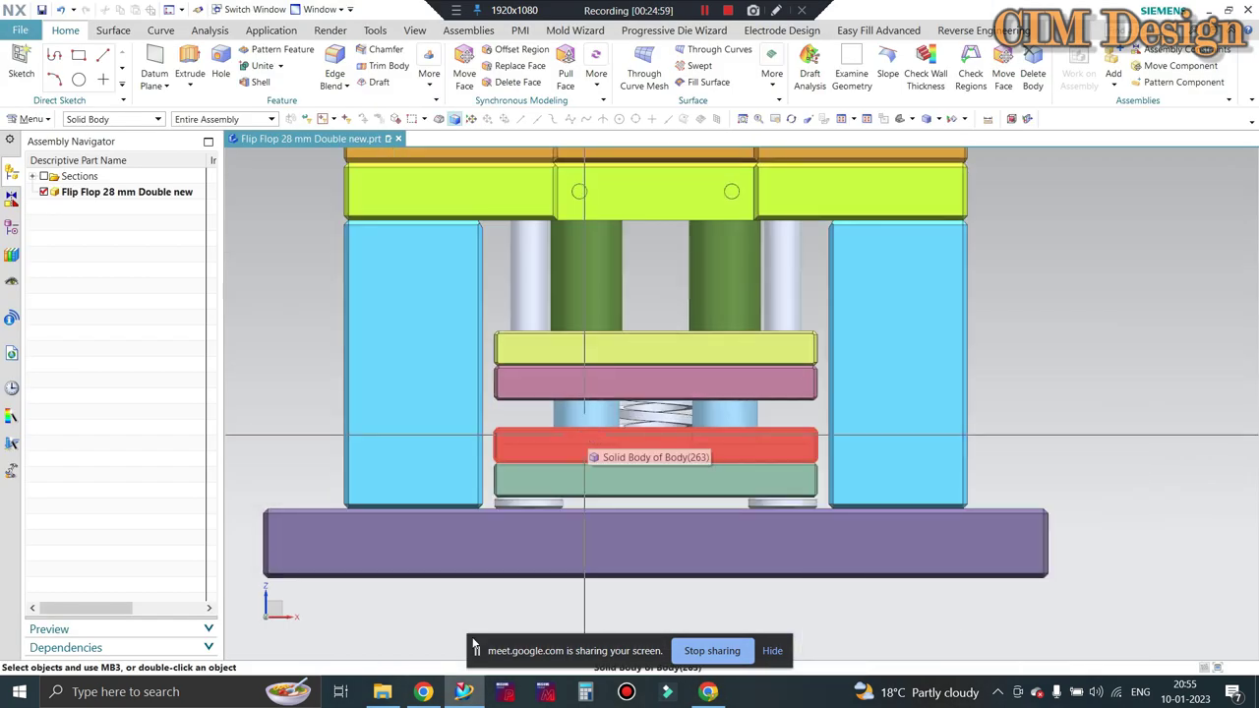
{"action": "left_click", "coordinate": [385, 693]}
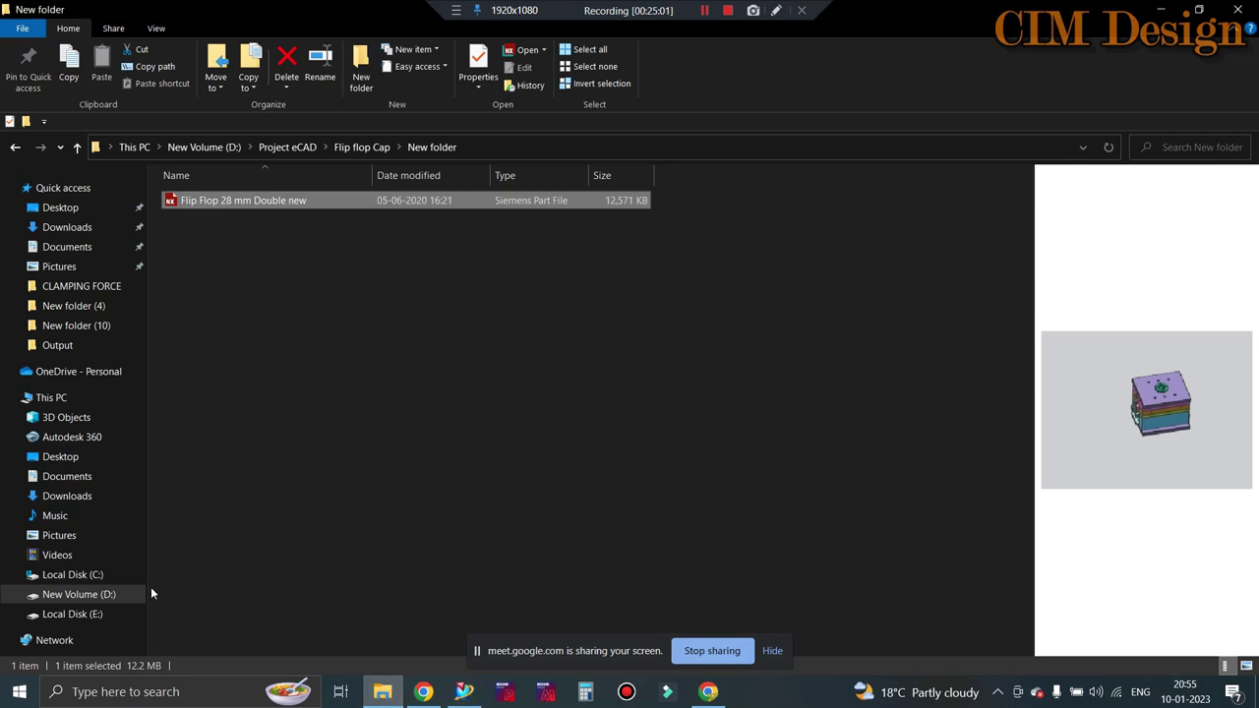
{"action": "left_click", "coordinate": [1163, 9]}
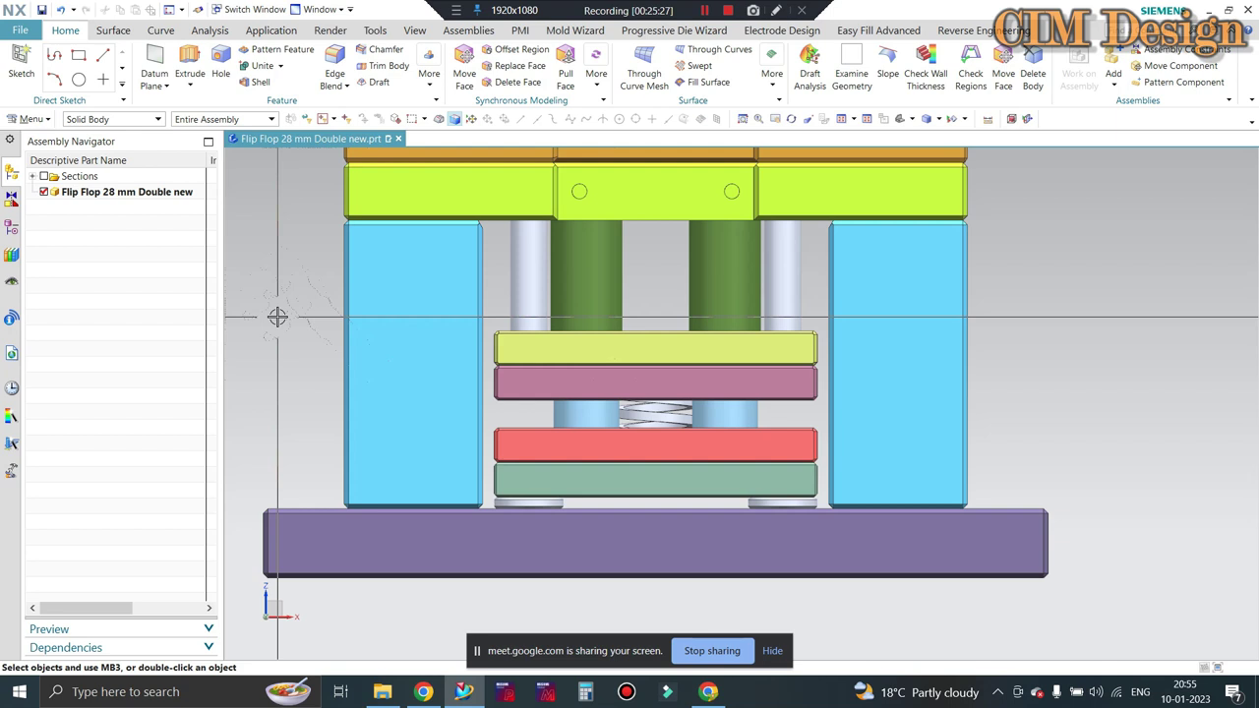
Zoom in on the spring between the pink and red plates and select it
{"action": "scroll", "coordinate": [511, 396], "scroll_direction": "up", "scroll_amount": 3}
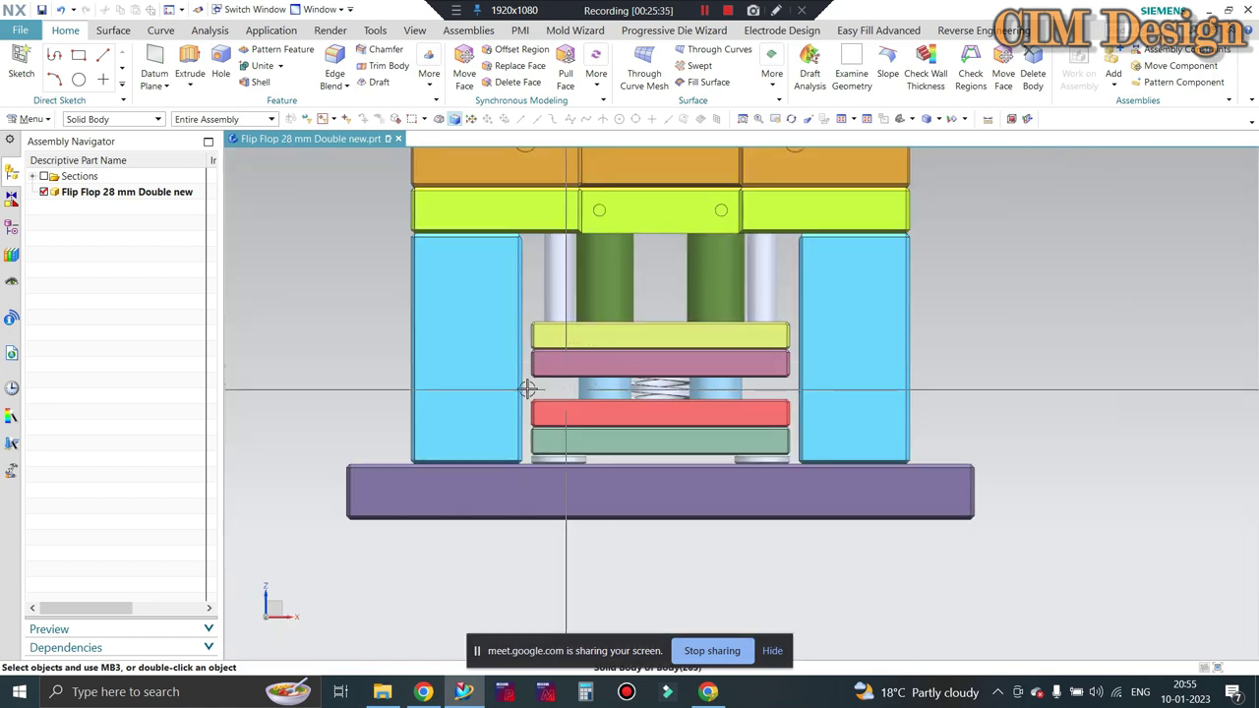
{"action": "scroll", "coordinate": [551, 382], "scroll_direction": "up", "scroll_amount": 1}
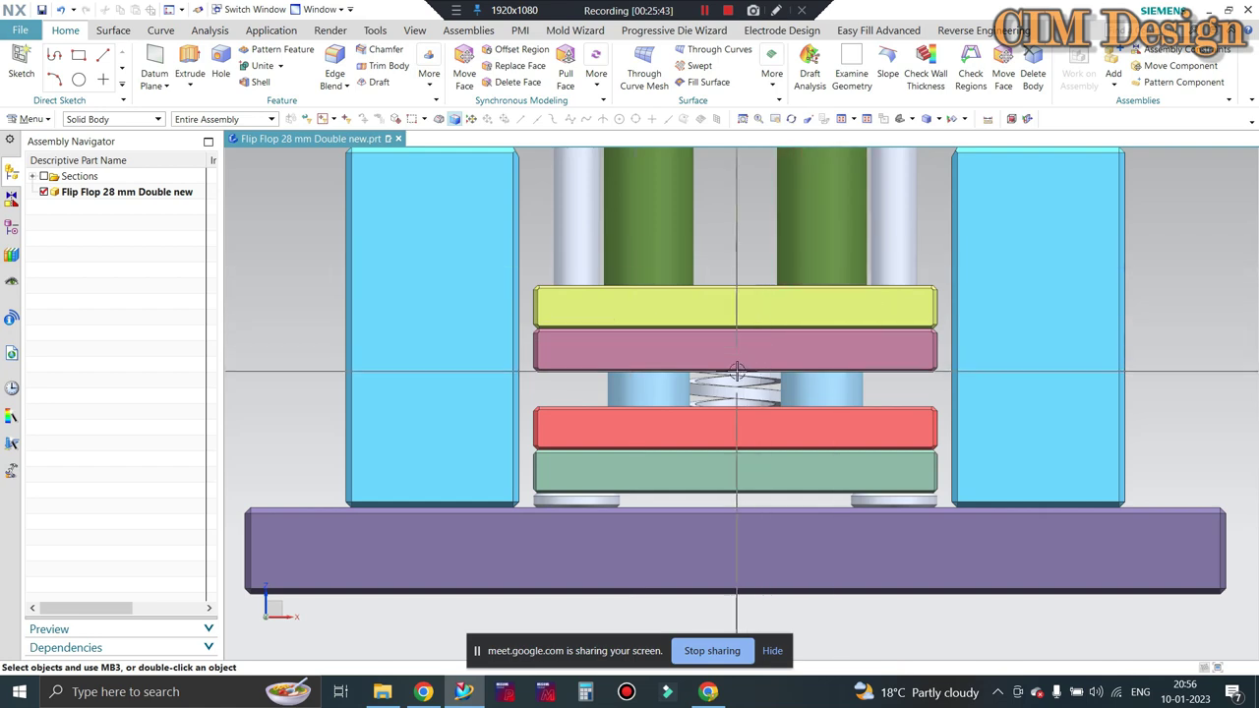
{"action": "scroll", "coordinate": [711, 337], "scroll_direction": "up", "scroll_amount": 1}
{"action": "scroll", "coordinate": [723, 406], "scroll_direction": "up", "scroll_amount": 1}
{"action": "scroll", "coordinate": [725, 354], "scroll_direction": "up", "scroll_amount": 2}
{"action": "scroll", "coordinate": [732, 339], "scroll_direction": "down", "scroll_amount": 1}
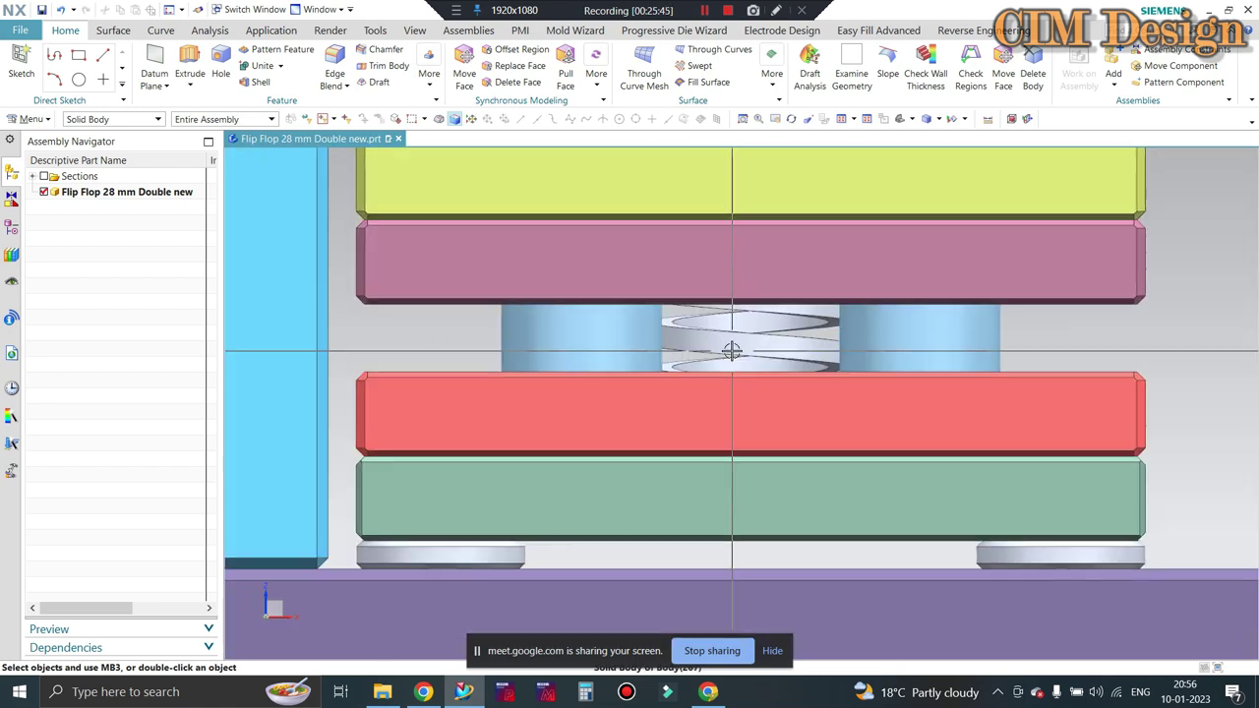
{"action": "scroll", "coordinate": [736, 351], "scroll_direction": "down", "scroll_amount": 1}
{"action": "left_click", "coordinate": [737, 354]}
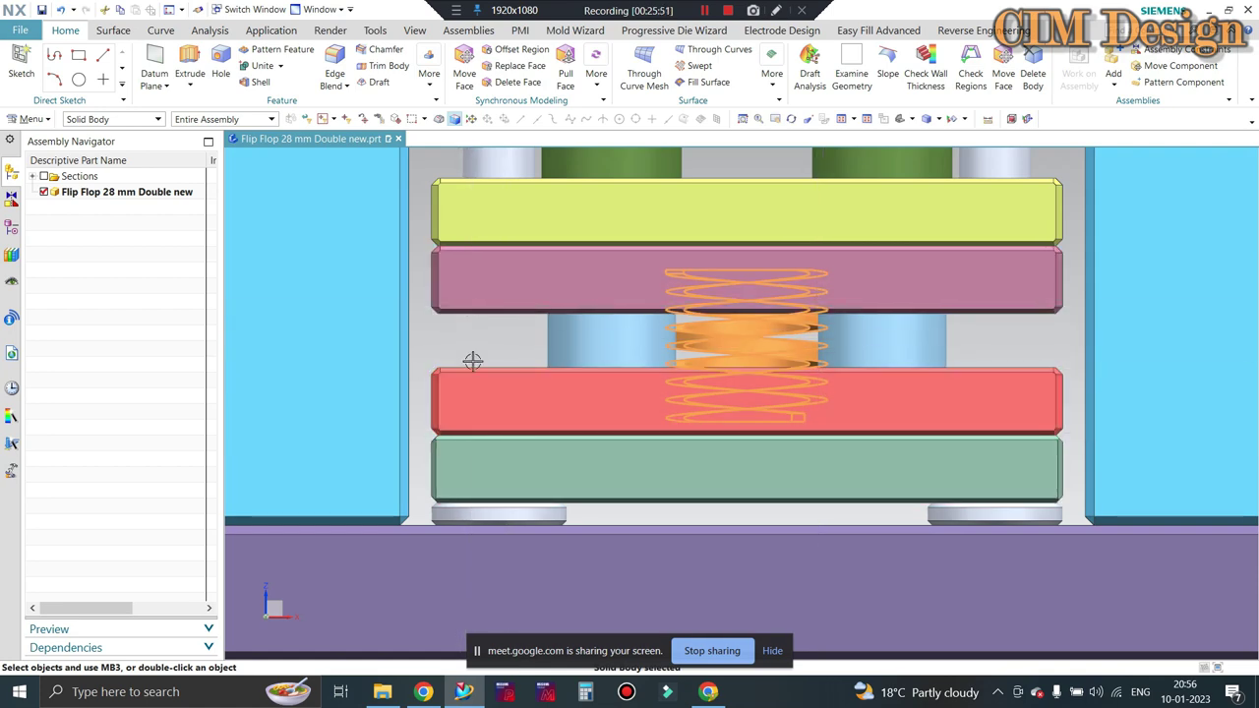
{"action": "scroll", "coordinate": [733, 281], "scroll_direction": "up", "scroll_amount": 1}
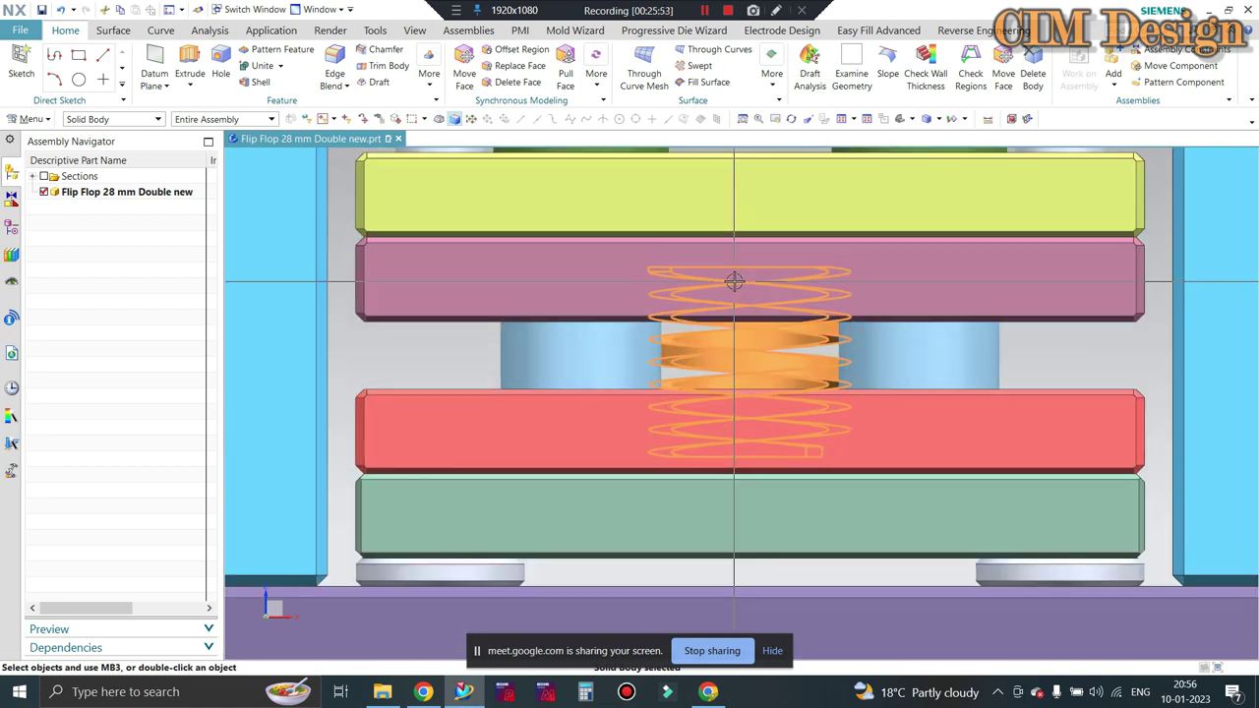
{"action": "scroll", "coordinate": [734, 281], "scroll_direction": "up", "scroll_amount": 1}
{"action": "scroll", "coordinate": [717, 254], "scroll_direction": "down", "scroll_amount": 1}
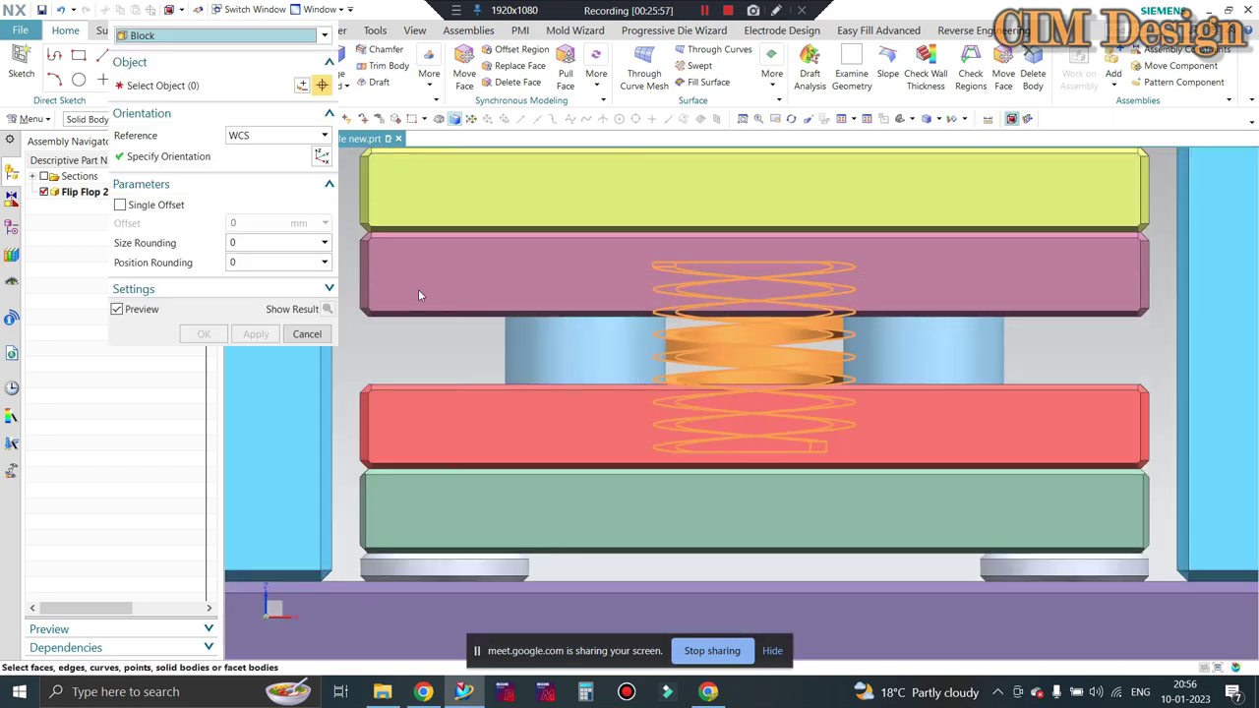
Try a bounding block on the spring and pink plate, cancelling it without creating one
{"action": "left_click", "coordinate": [426, 273]}
{"action": "left_click", "coordinate": [427, 275]}
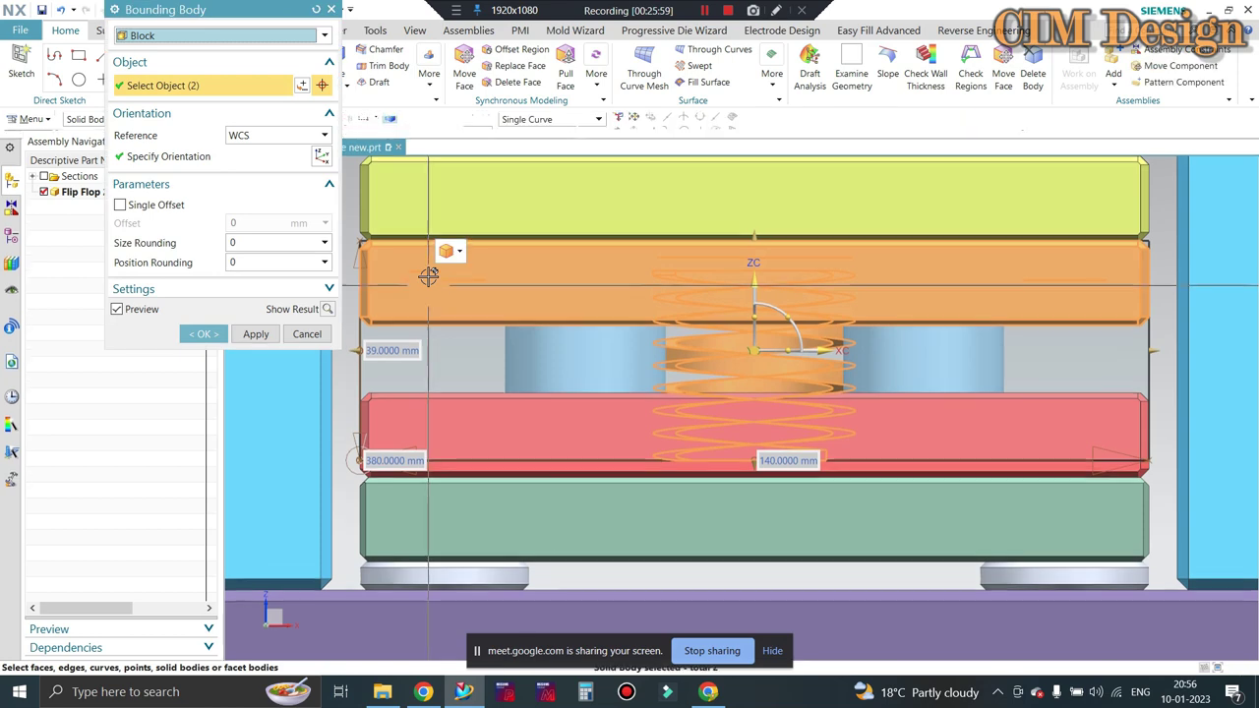
{"action": "key", "text": "Escape"}
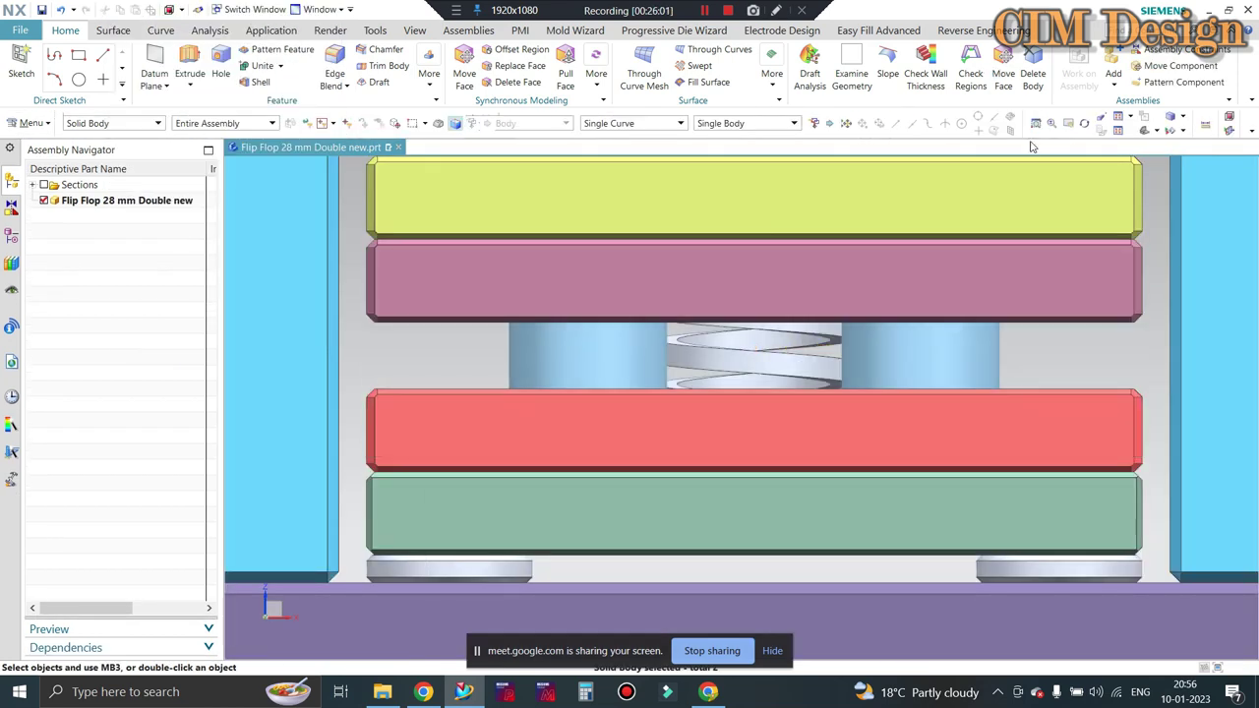
{"action": "left_click", "coordinate": [1013, 119]}
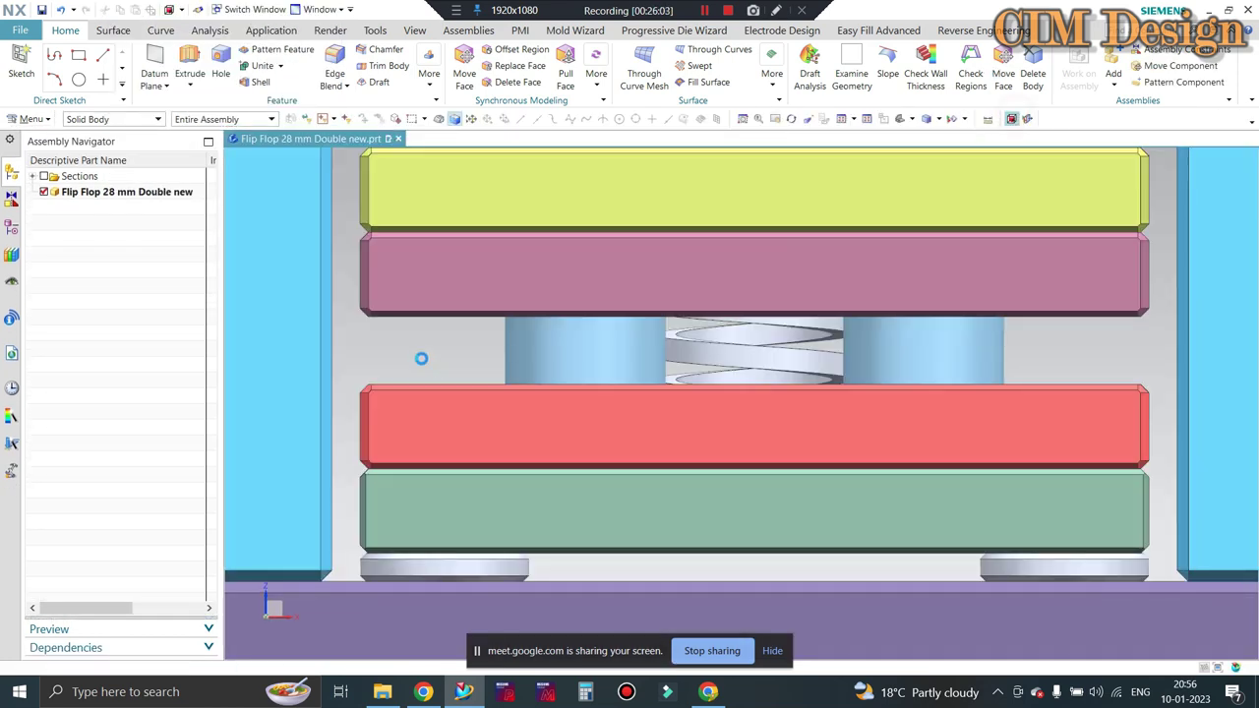
{"action": "left_click", "coordinate": [421, 286]}
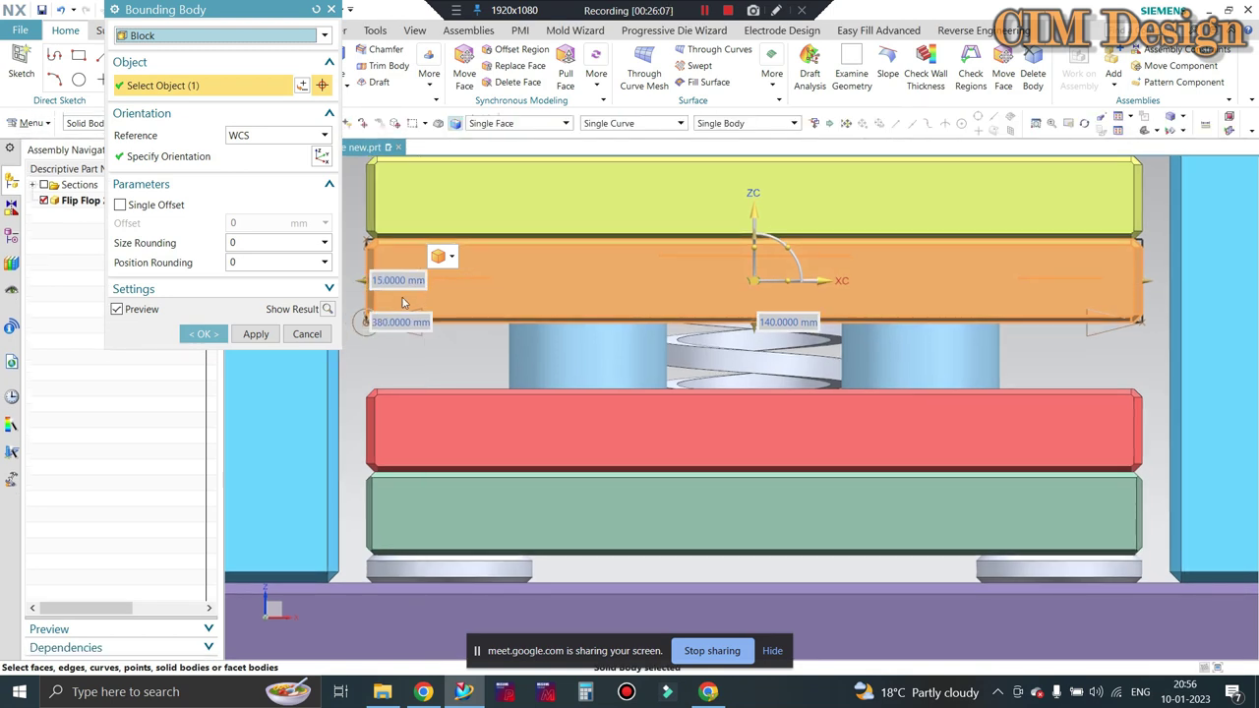
{"action": "left_click", "coordinate": [307, 334]}
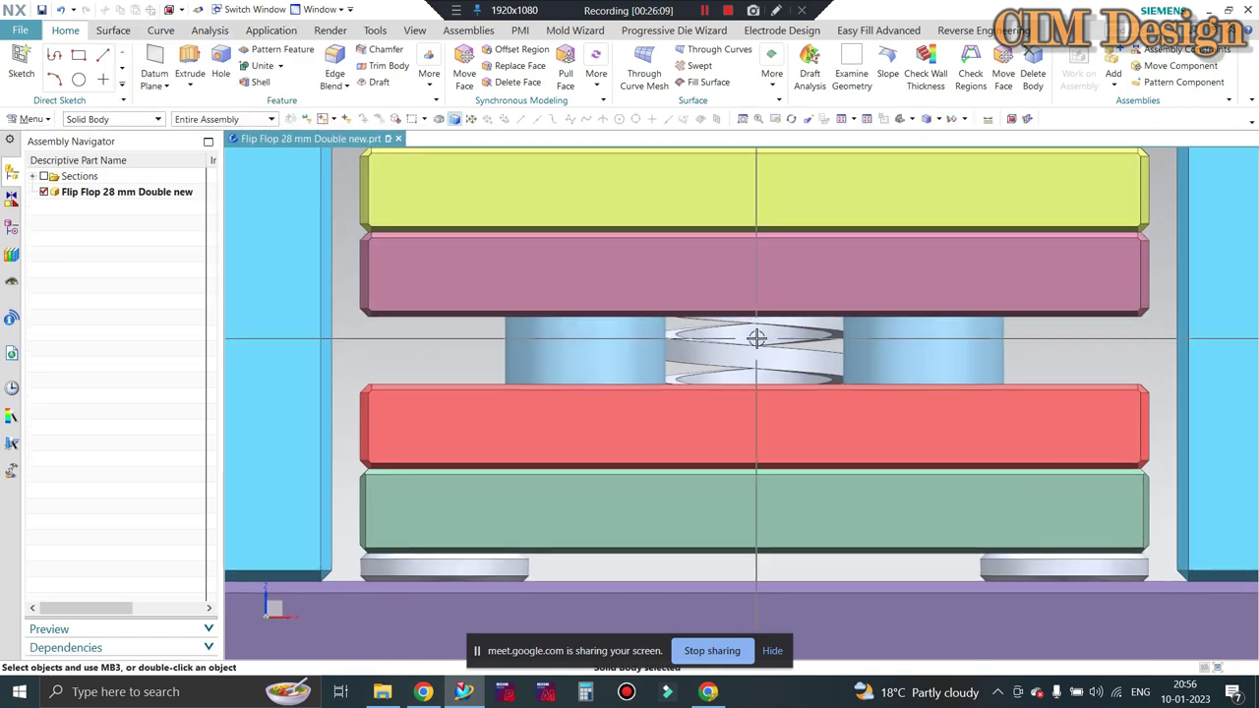
Zoom on the plate stack and bring up Windows Calculator
{"action": "scroll", "coordinate": [756, 337], "scroll_direction": "up", "scroll_amount": 2}
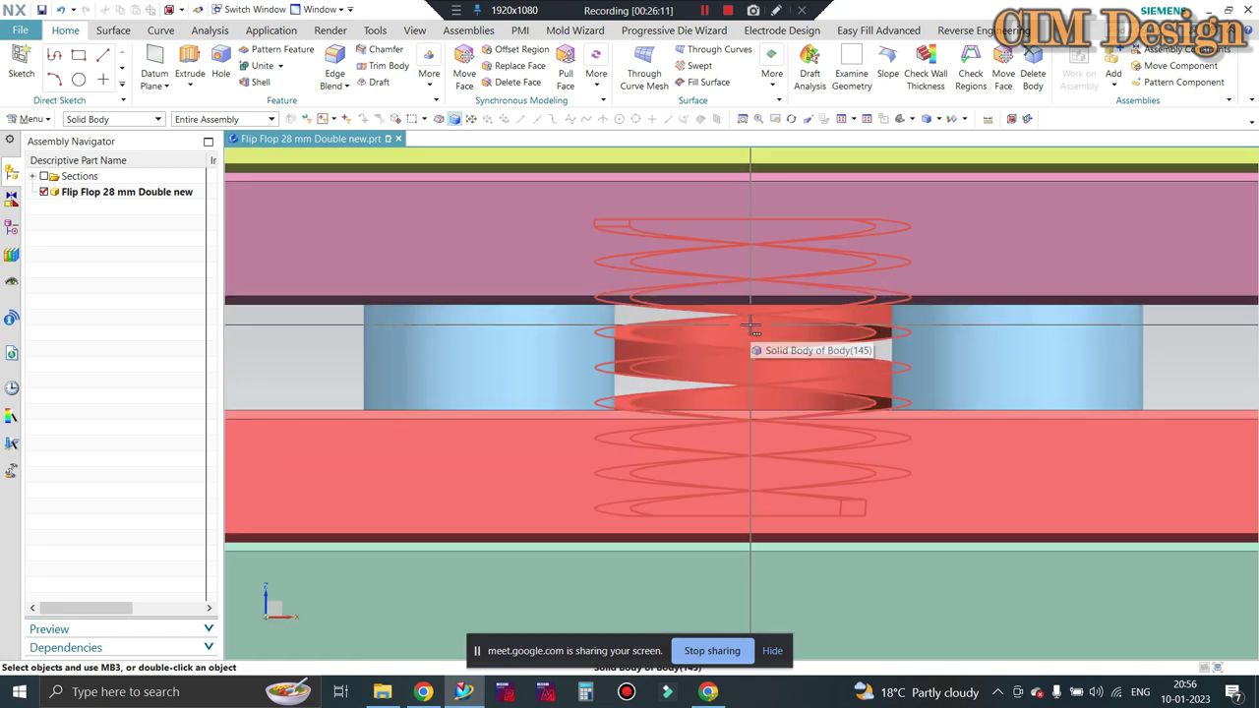
{"action": "scroll", "coordinate": [750, 328], "scroll_direction": "down", "scroll_amount": 3}
{"action": "scroll", "coordinate": [655, 413], "scroll_direction": "up", "scroll_amount": 2}
{"action": "scroll", "coordinate": [618, 399], "scroll_direction": "up", "scroll_amount": 2}
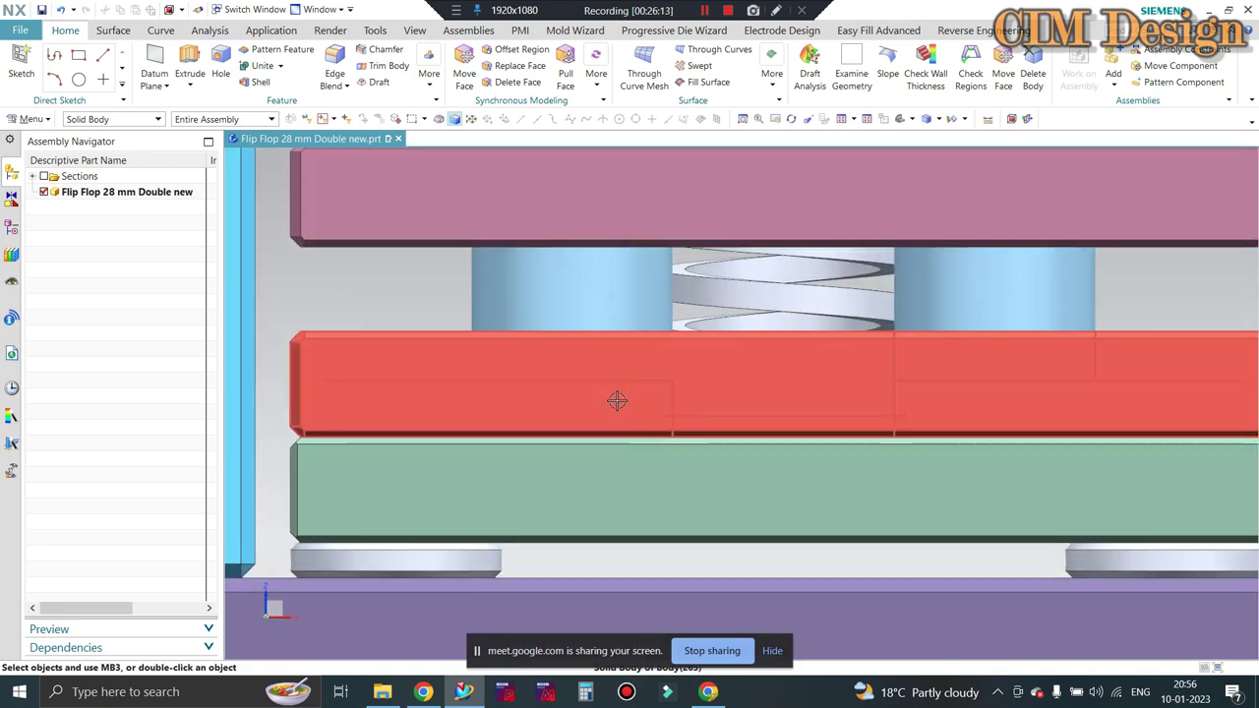
{"action": "scroll", "coordinate": [674, 421], "scroll_direction": "down", "scroll_amount": 2}
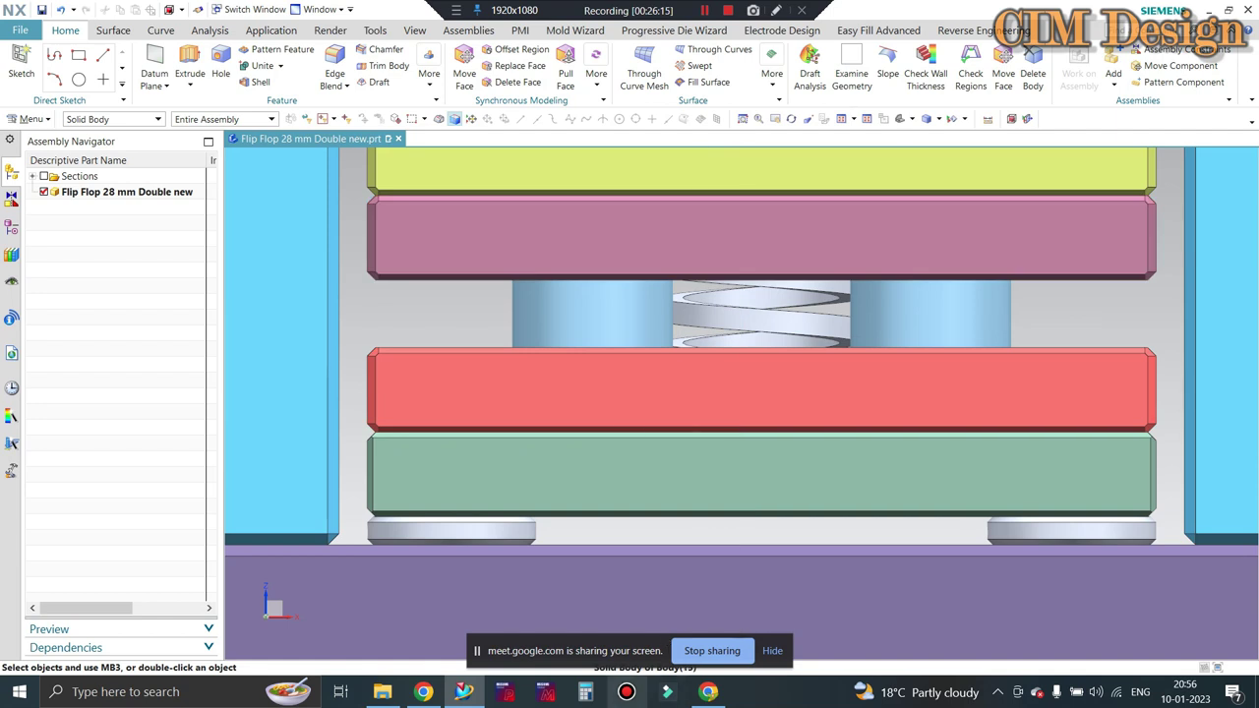
{"action": "left_click", "coordinate": [584, 692]}
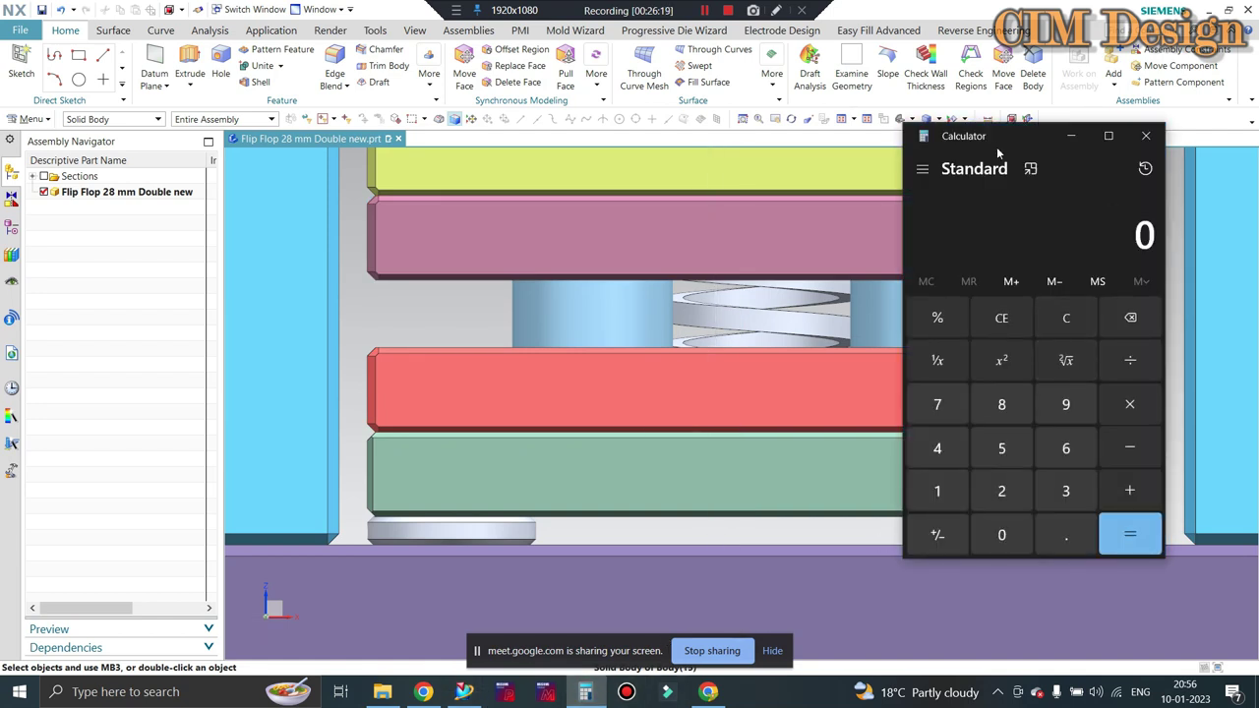
Move Calculator aside, compute 15 + 8, then clear the result
{"action": "left_click_drag", "start_coordinate": [996, 147], "coordinate": [1036, 112]}
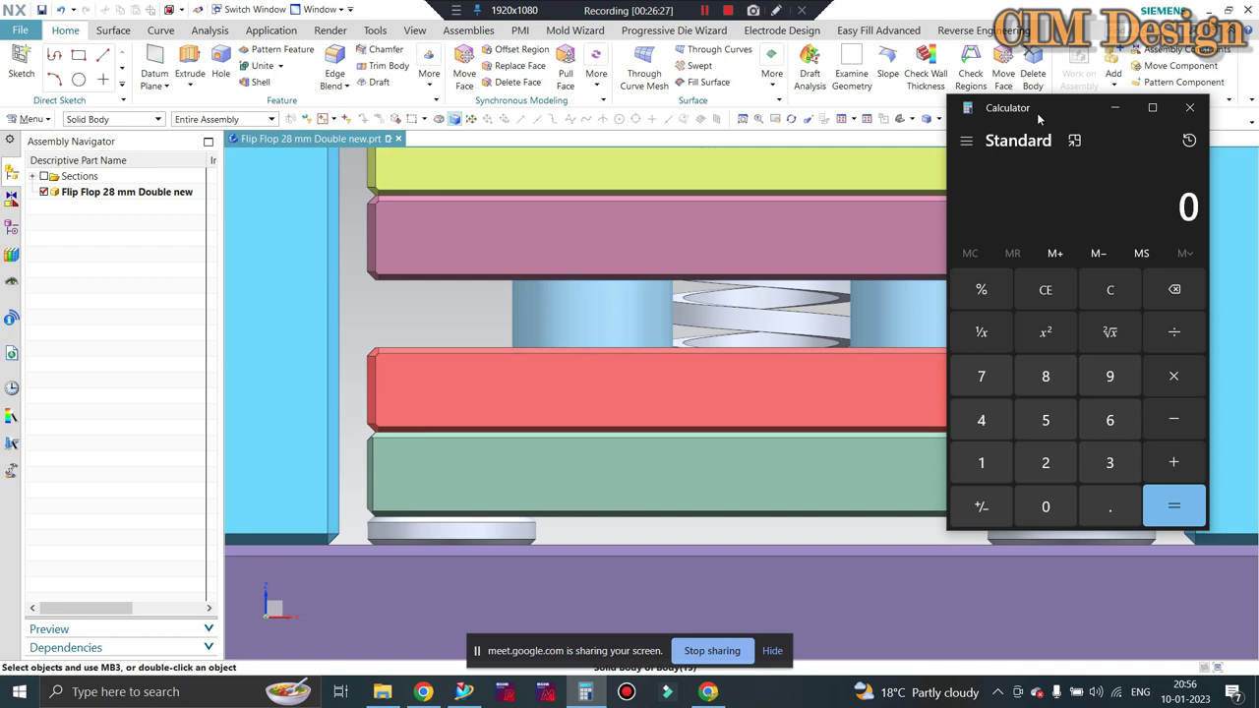
{"action": "left_click", "coordinate": [1003, 468]}
{"action": "left_click", "coordinate": [1053, 420]}
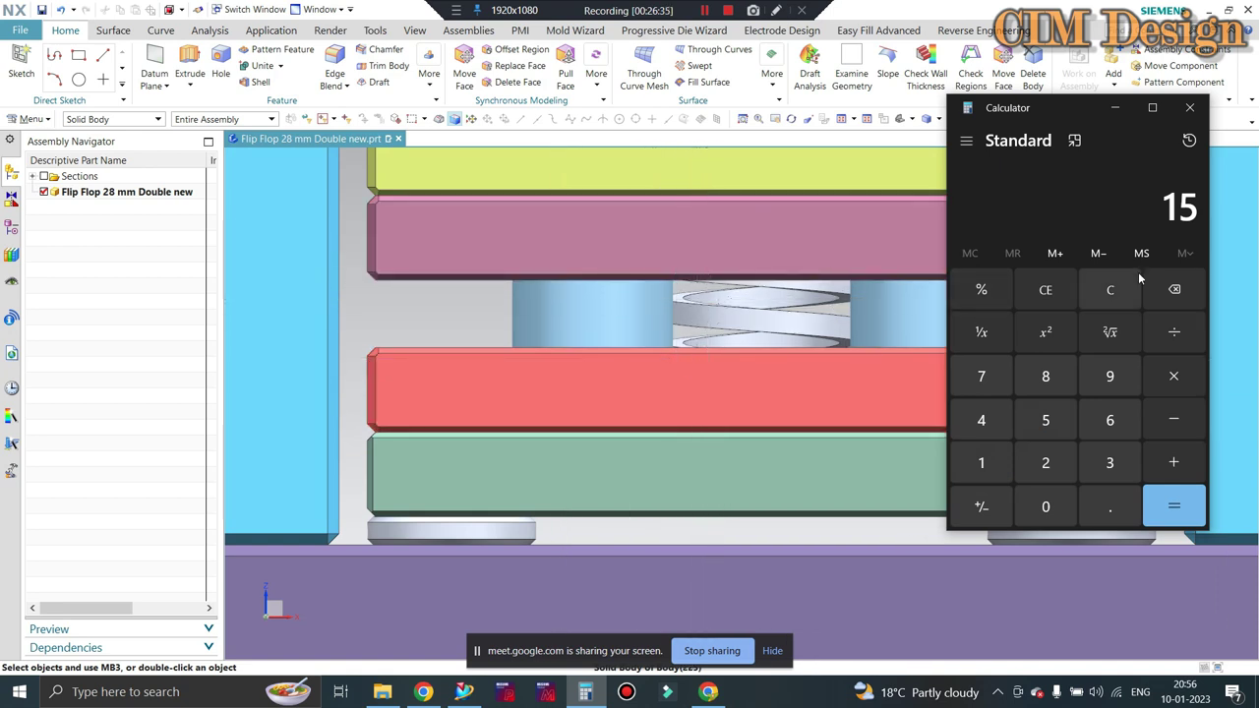
{"action": "left_click", "coordinate": [1173, 462]}
{"action": "left_click", "coordinate": [1046, 375]}
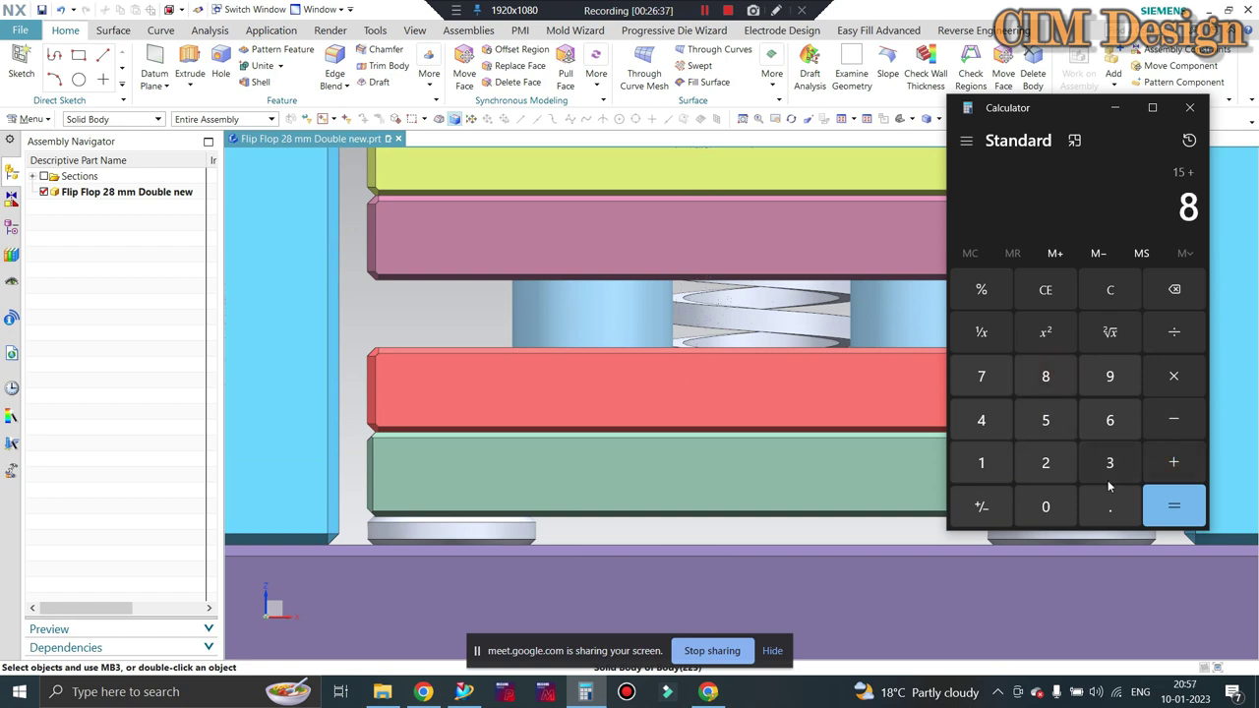
{"action": "left_click", "coordinate": [1163, 503]}
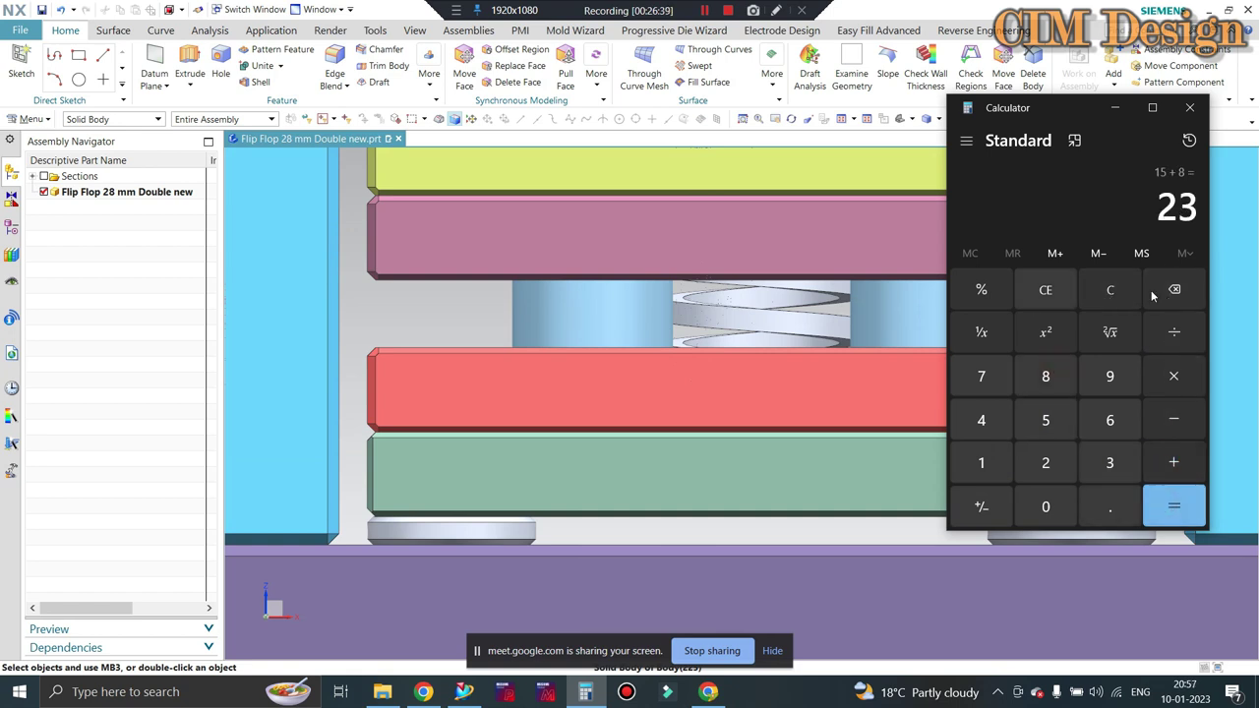
{"action": "left_click", "coordinate": [1109, 289]}
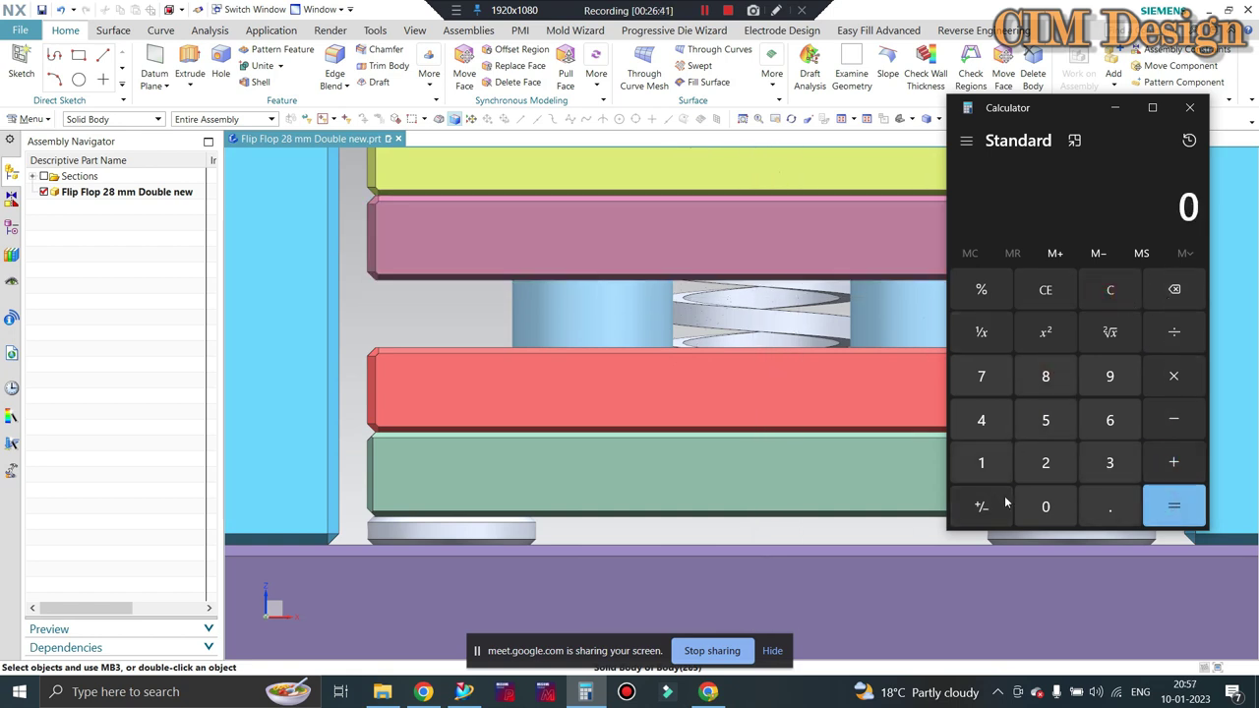
Compute 40 − 22 = 18, then bring the Google Meet call to the front
{"action": "left_click", "coordinate": [1045, 463]}
{"action": "left_click", "coordinate": [1045, 462]}
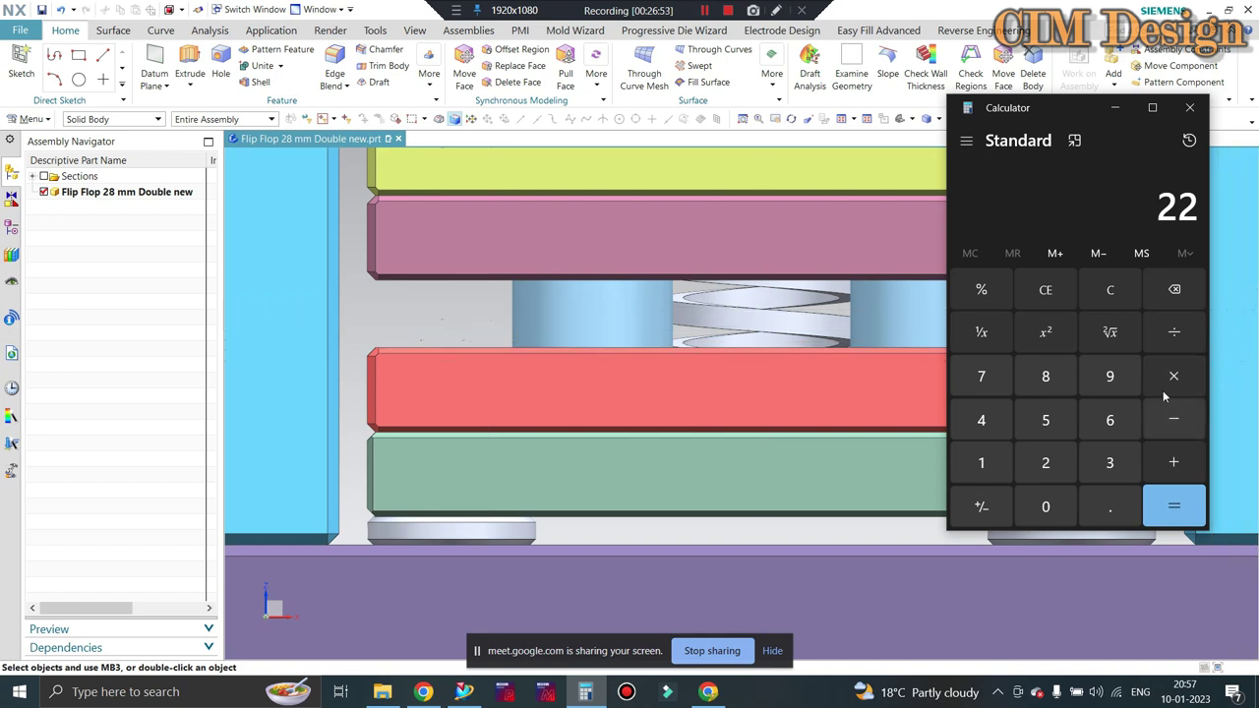
{"action": "left_click", "coordinate": [1112, 291]}
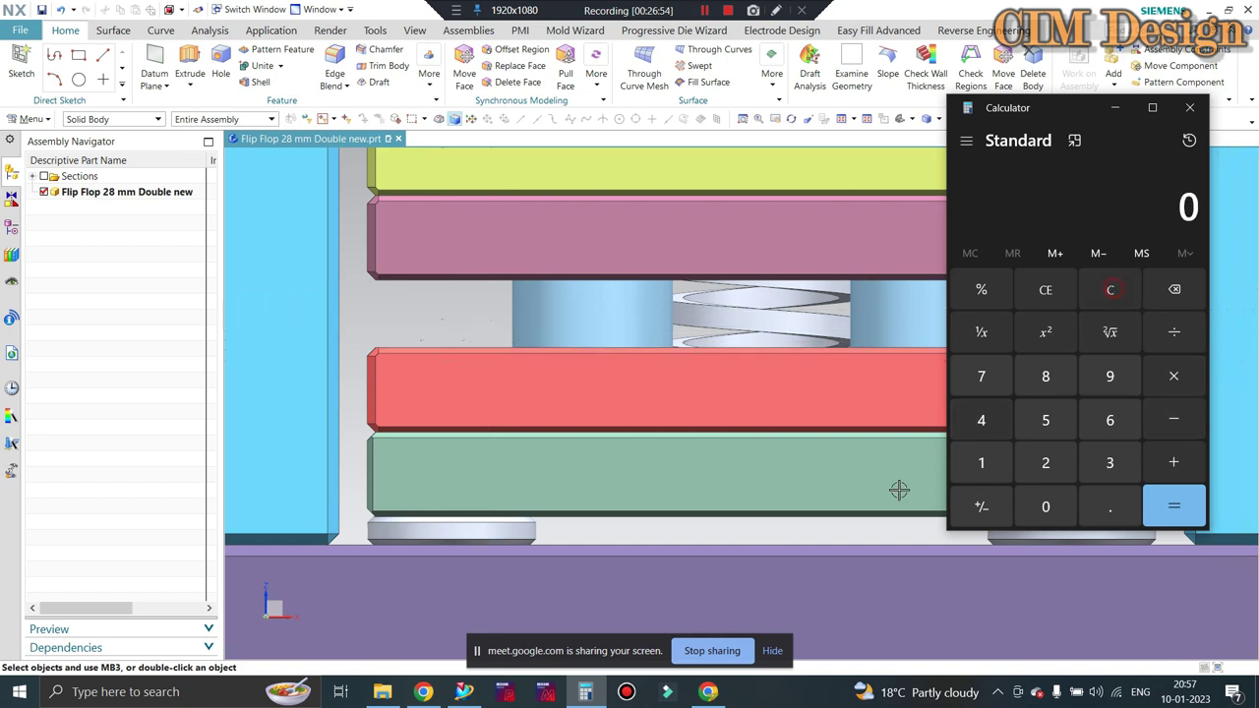
{"action": "left_click", "coordinate": [981, 420]}
{"action": "left_click", "coordinate": [1046, 505]}
{"action": "left_click", "coordinate": [1172, 420]}
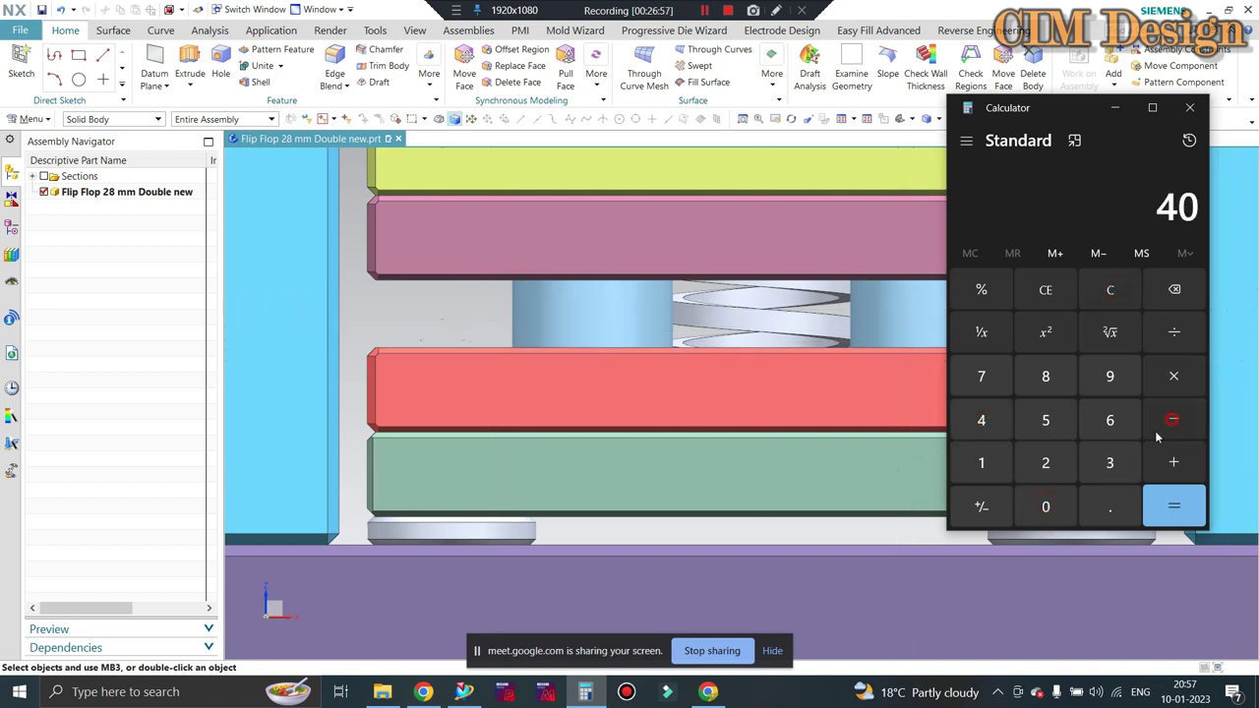
{"action": "left_click", "coordinate": [1045, 463]}
{"action": "left_click", "coordinate": [1046, 463]}
{"action": "left_click", "coordinate": [1177, 505]}
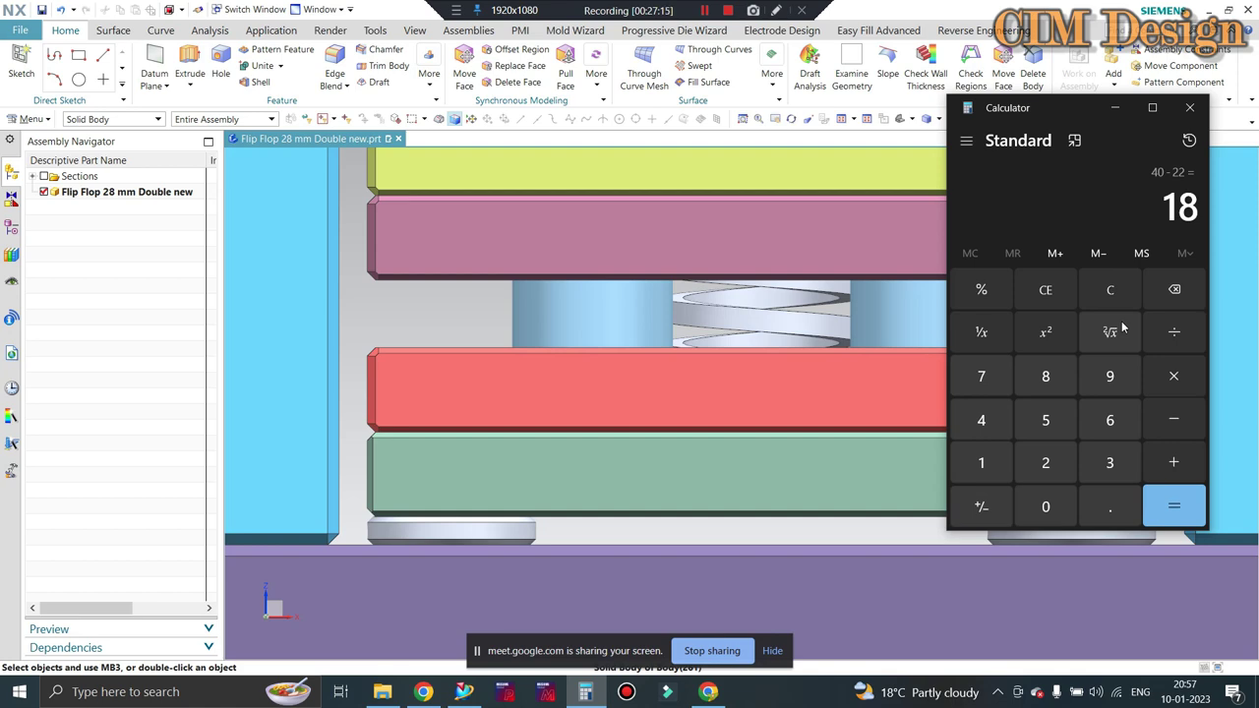
{"action": "left_click", "coordinate": [708, 691]}
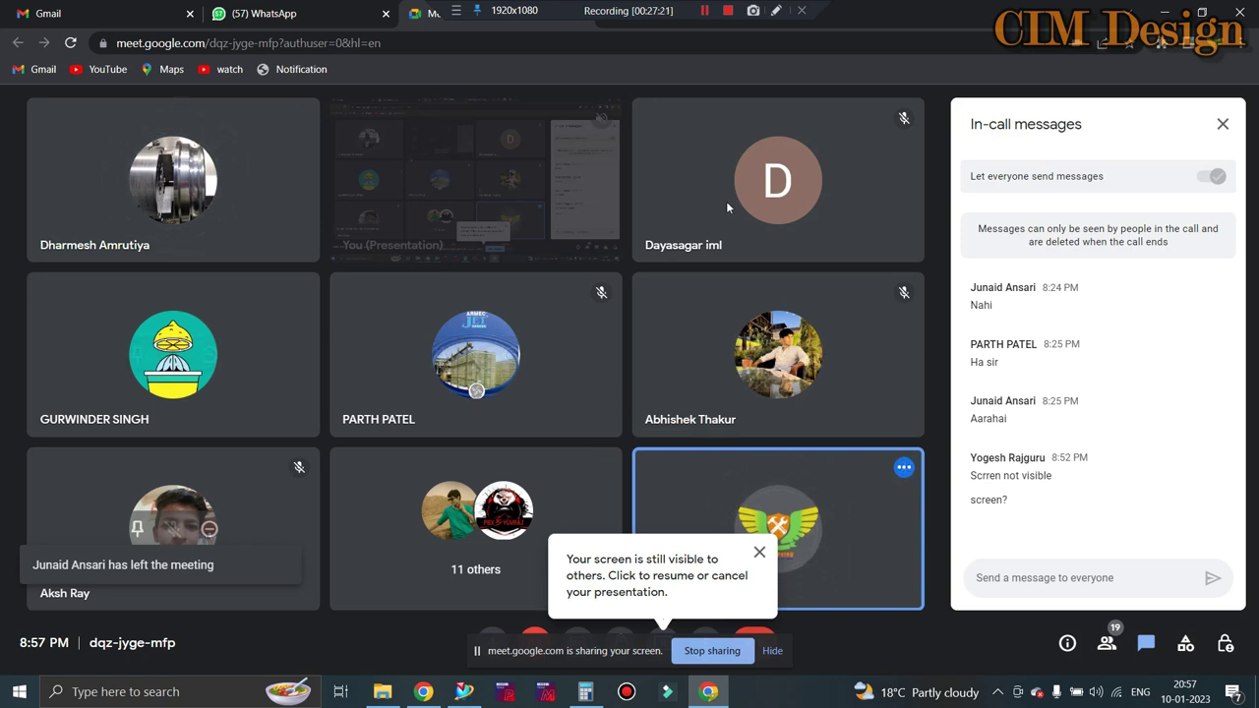
{"action": "mouse_move", "coordinate": [777, 180]}
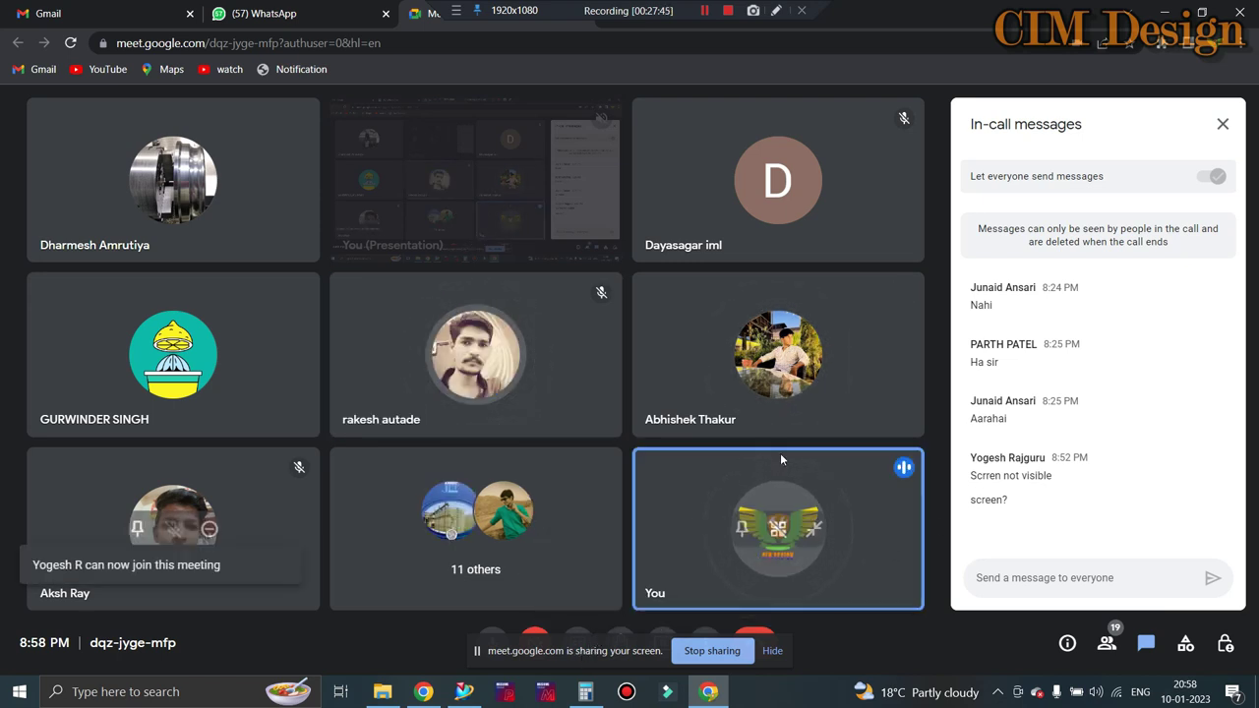
{"action": "mouse_move", "coordinate": [777, 529]}
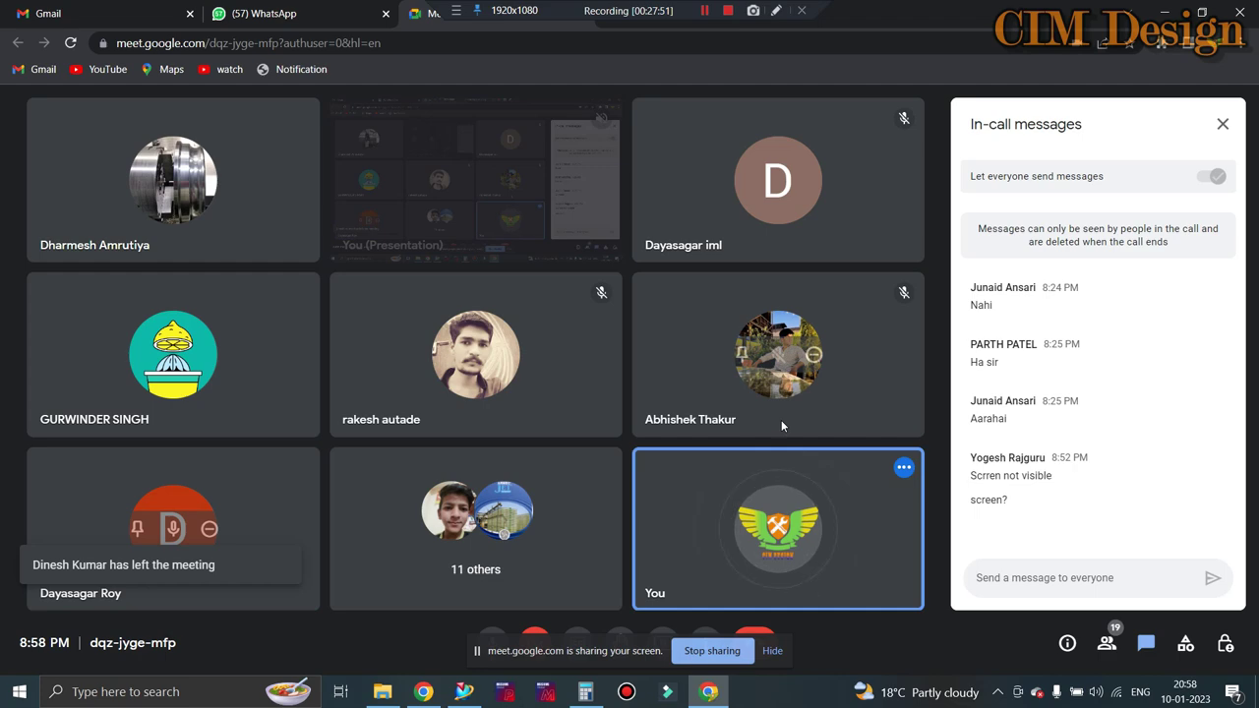
Minimize the Google Meet window to return to the NX die assembly
{"action": "left_click", "coordinate": [1162, 14]}
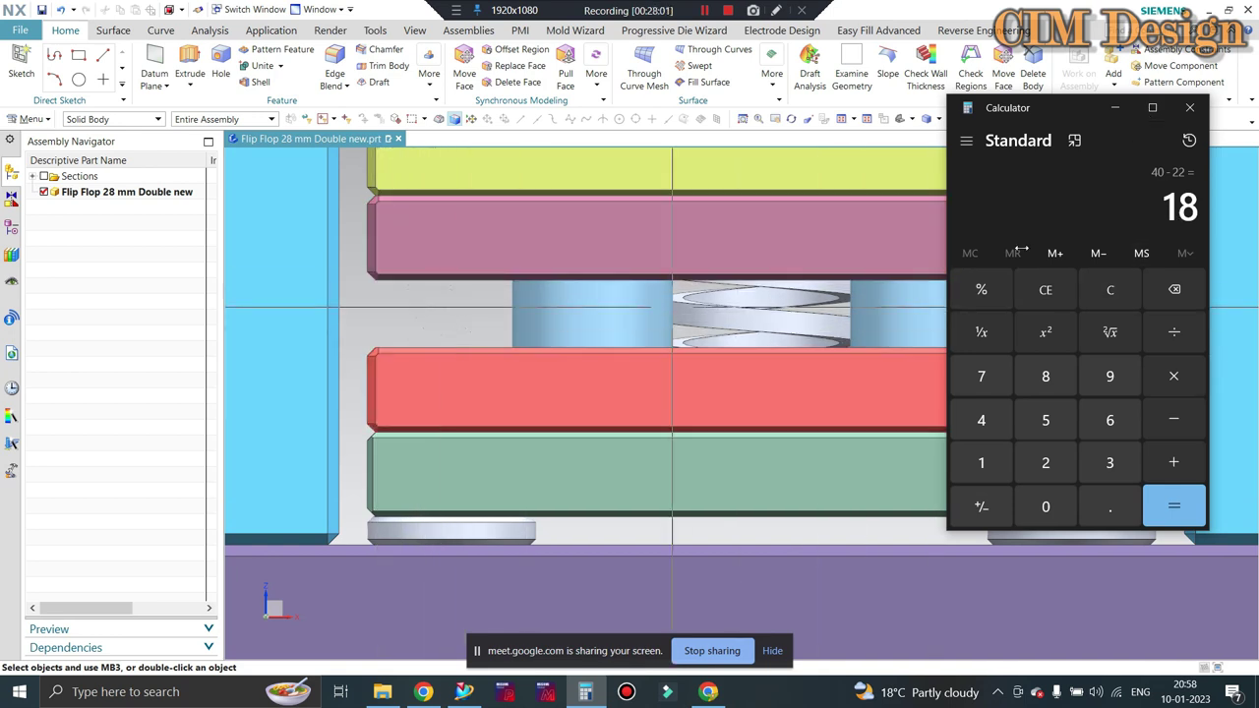
Put Calculator away and start a Measure Distance set to Projected Distance
{"action": "left_click", "coordinate": [1188, 110]}
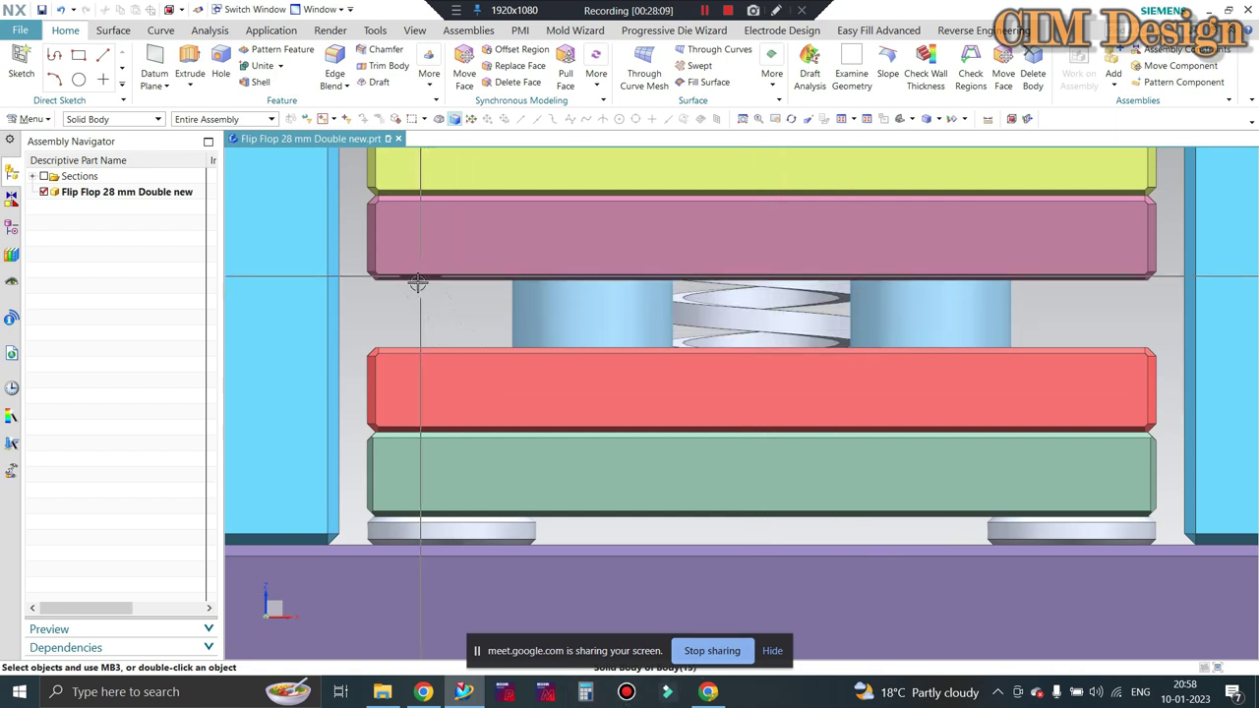
{"action": "key", "text": "XF86Calculator"}
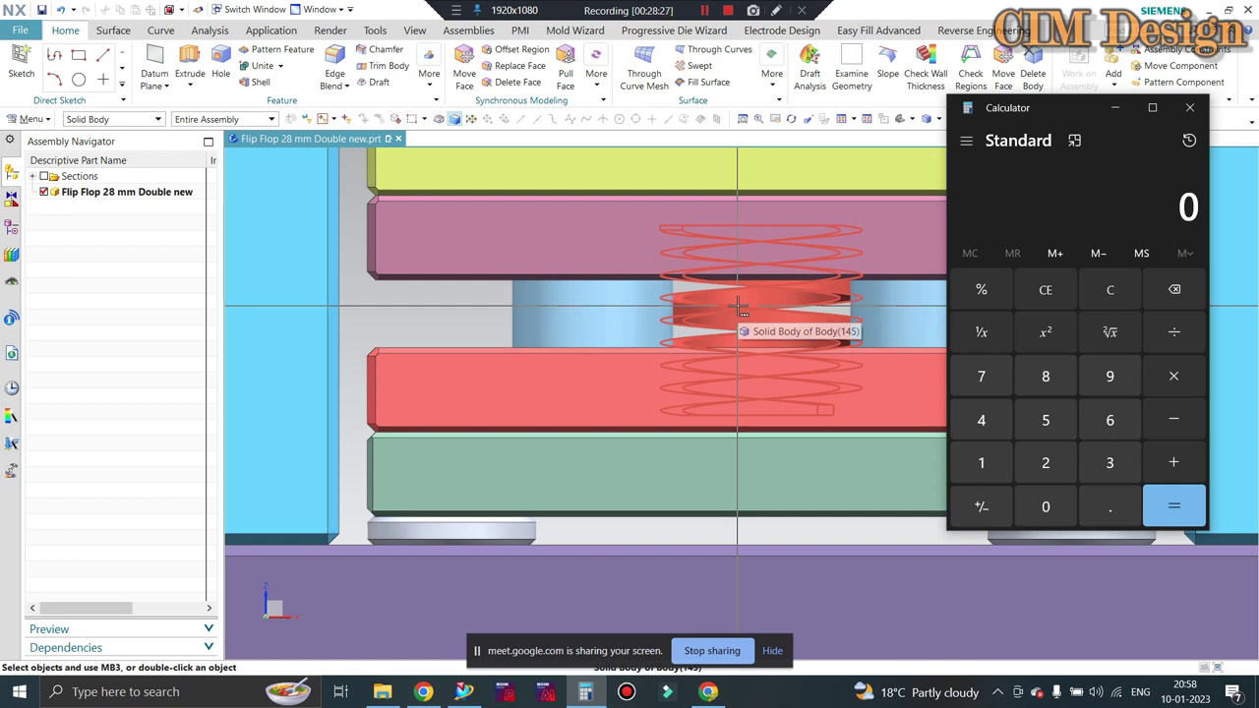
{"action": "left_click", "coordinate": [1189, 107]}
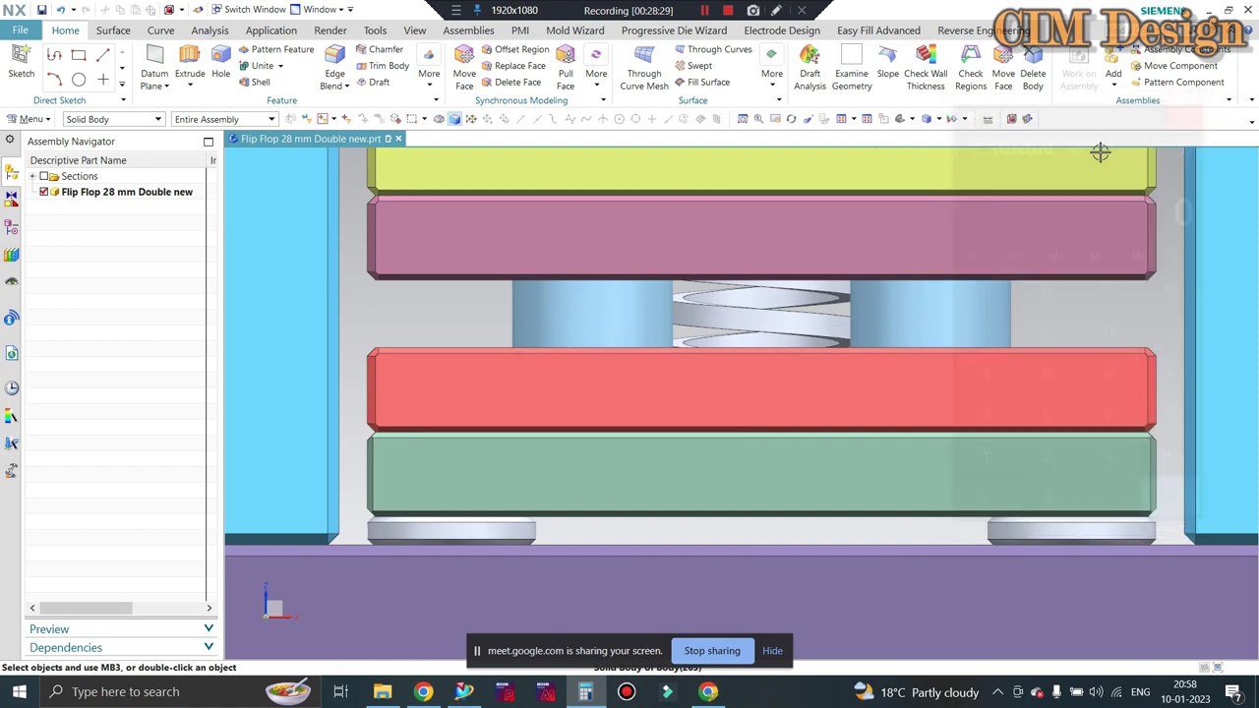
{"action": "left_click", "coordinate": [987, 120]}
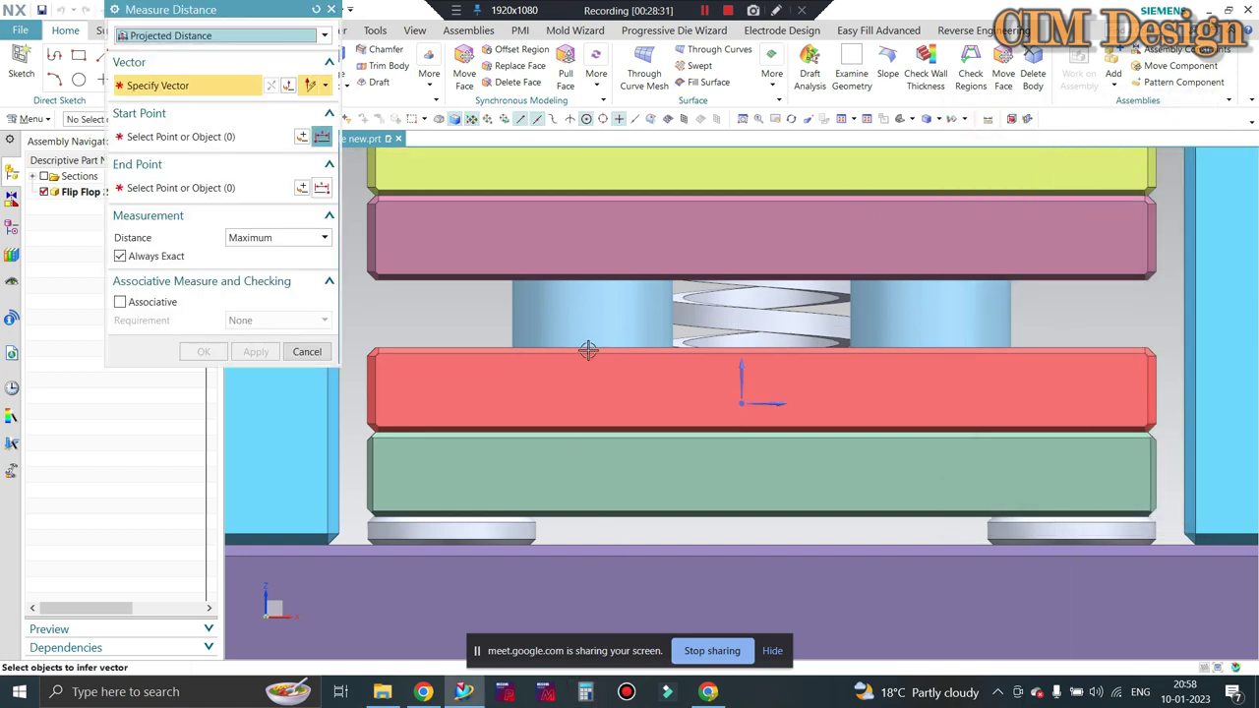
Measure the projected distance from the pink plate's underside to the red plate's top edge: 12.0000 mm
{"action": "left_click", "coordinate": [745, 378]}
{"action": "scroll", "coordinate": [430, 332], "scroll_direction": "down", "scroll_amount": 3}
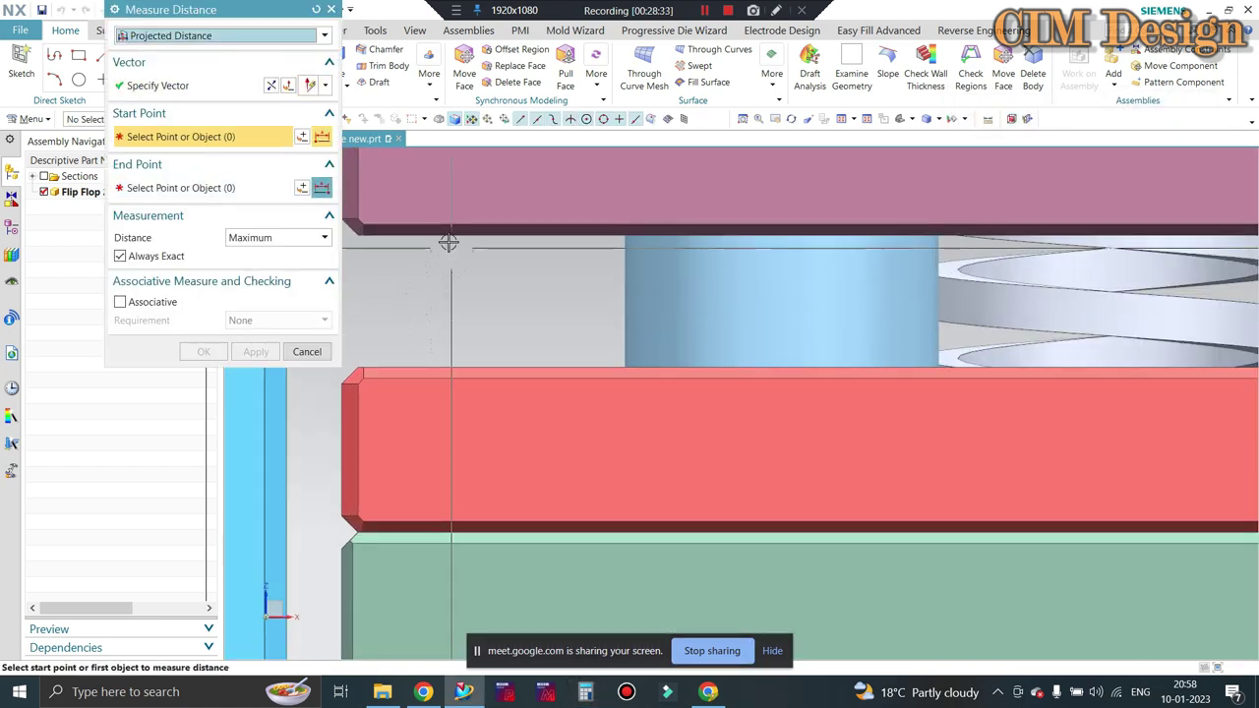
{"action": "left_click", "coordinate": [448, 240]}
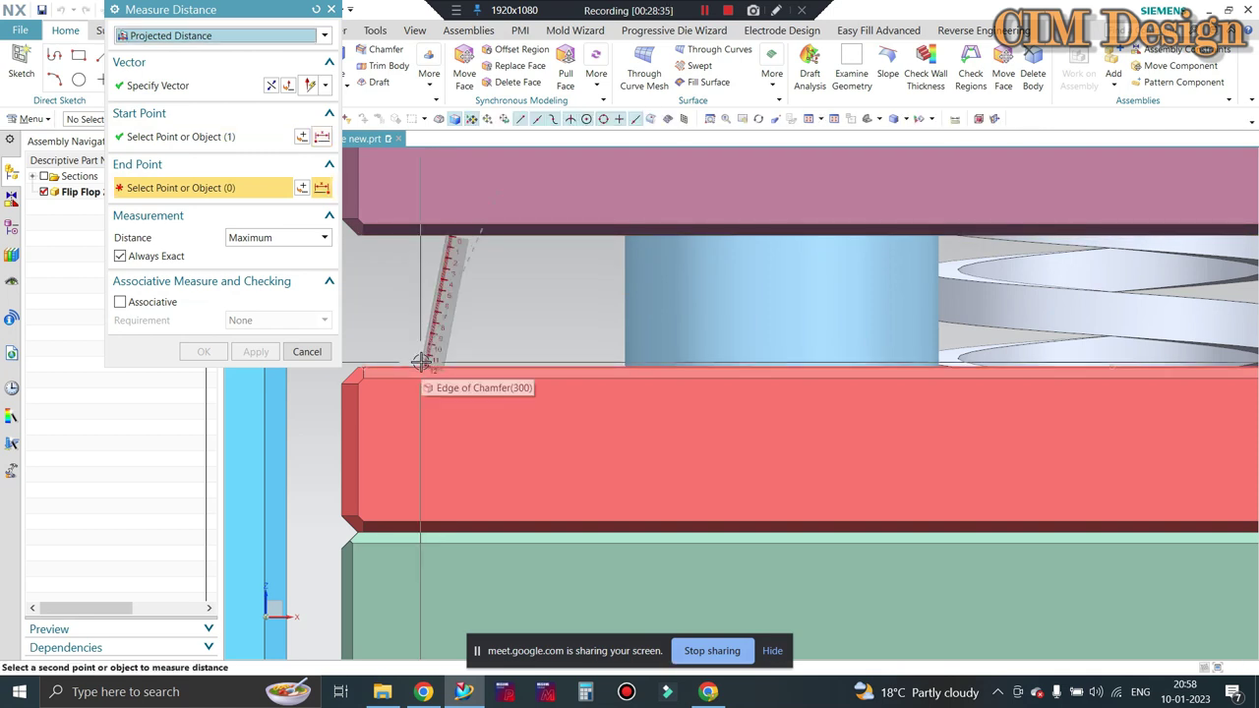
{"action": "left_click", "coordinate": [420, 362]}
{"action": "scroll", "coordinate": [620, 328], "scroll_direction": "up", "scroll_amount": 1}
{"action": "scroll", "coordinate": [505, 301], "scroll_direction": "up", "scroll_amount": 1}
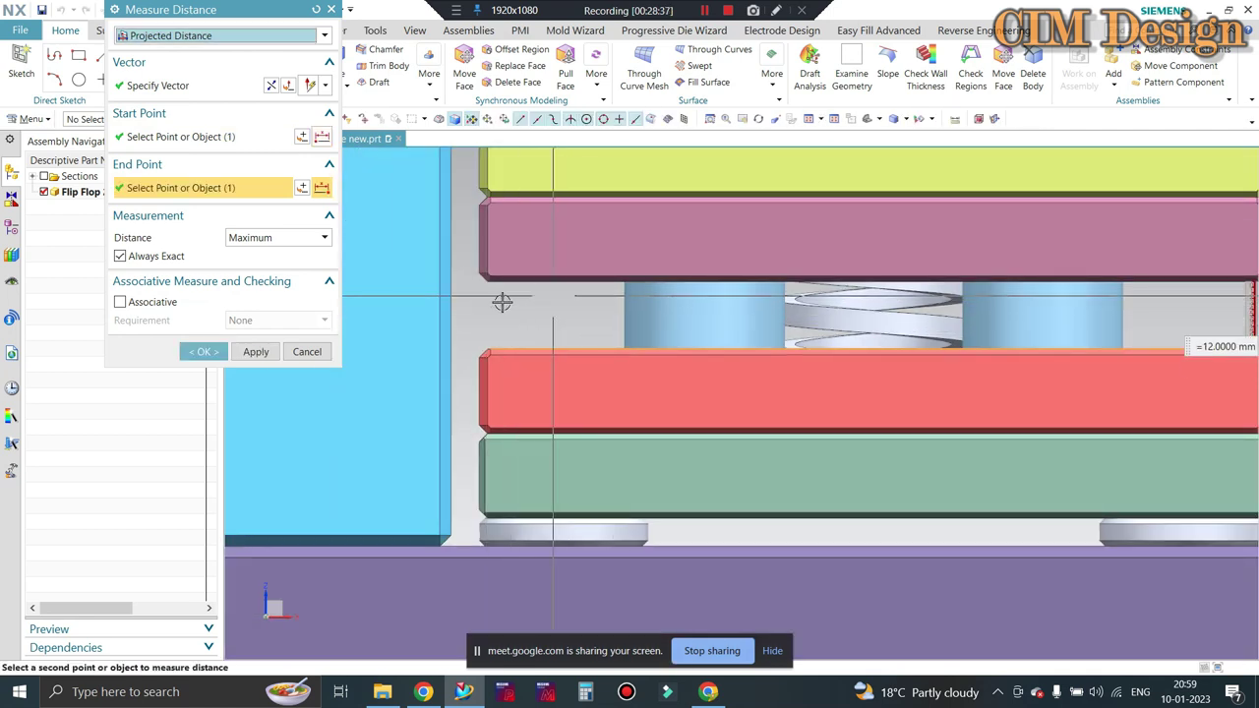
{"action": "scroll", "coordinate": [501, 302], "scroll_direction": "up", "scroll_amount": 1}
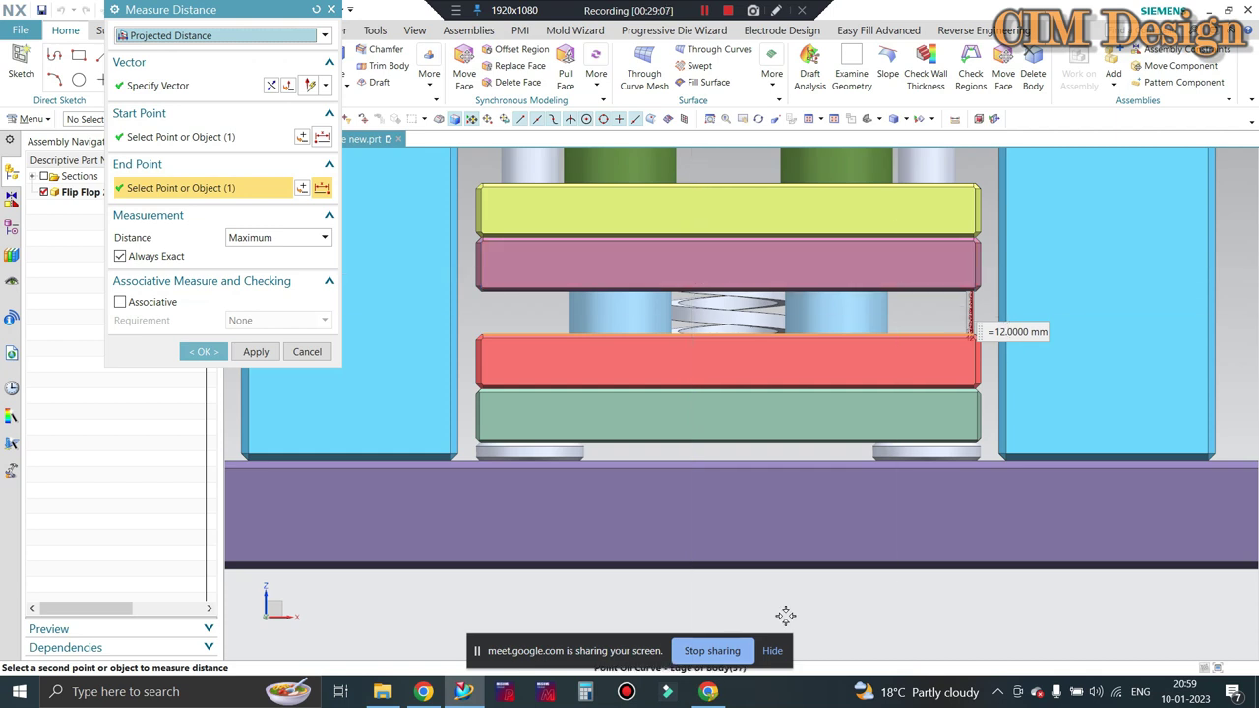
Bring Calculator back beside the model and orbit the plates to view them from above
{"action": "left_click", "coordinate": [583, 693]}
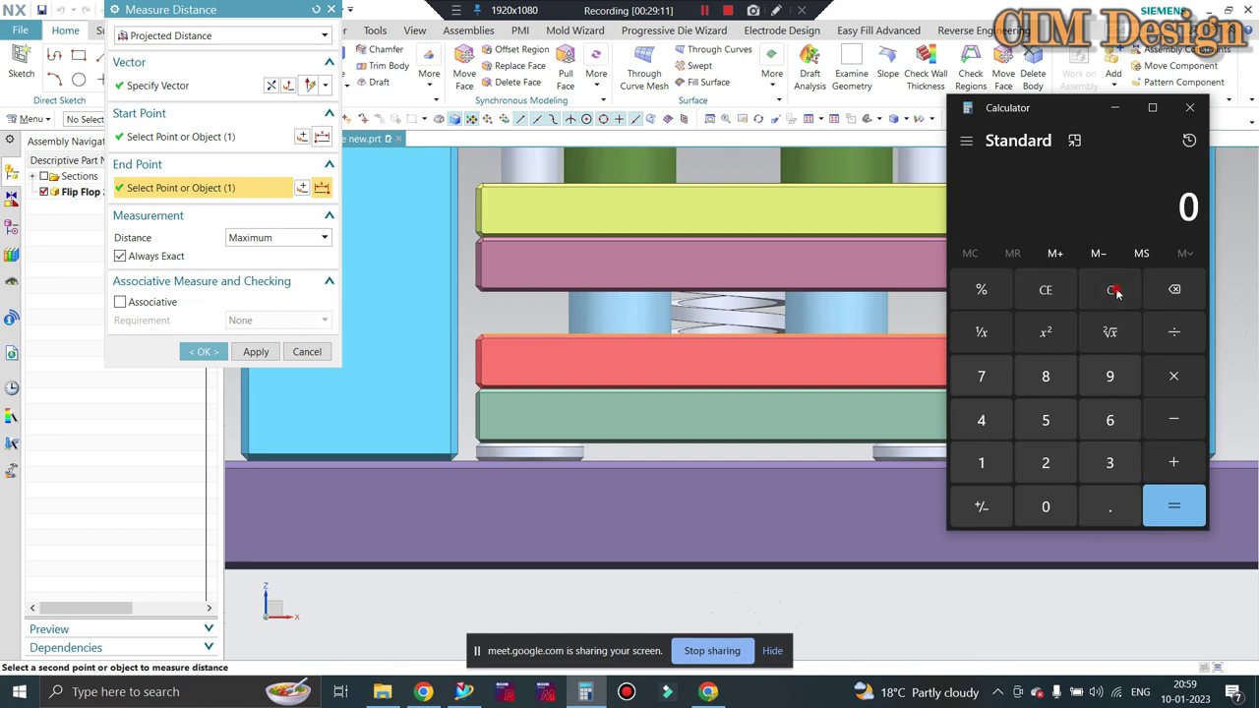
{"action": "left_click_drag", "start_coordinate": [1053, 124], "coordinate": [1117, 86]}
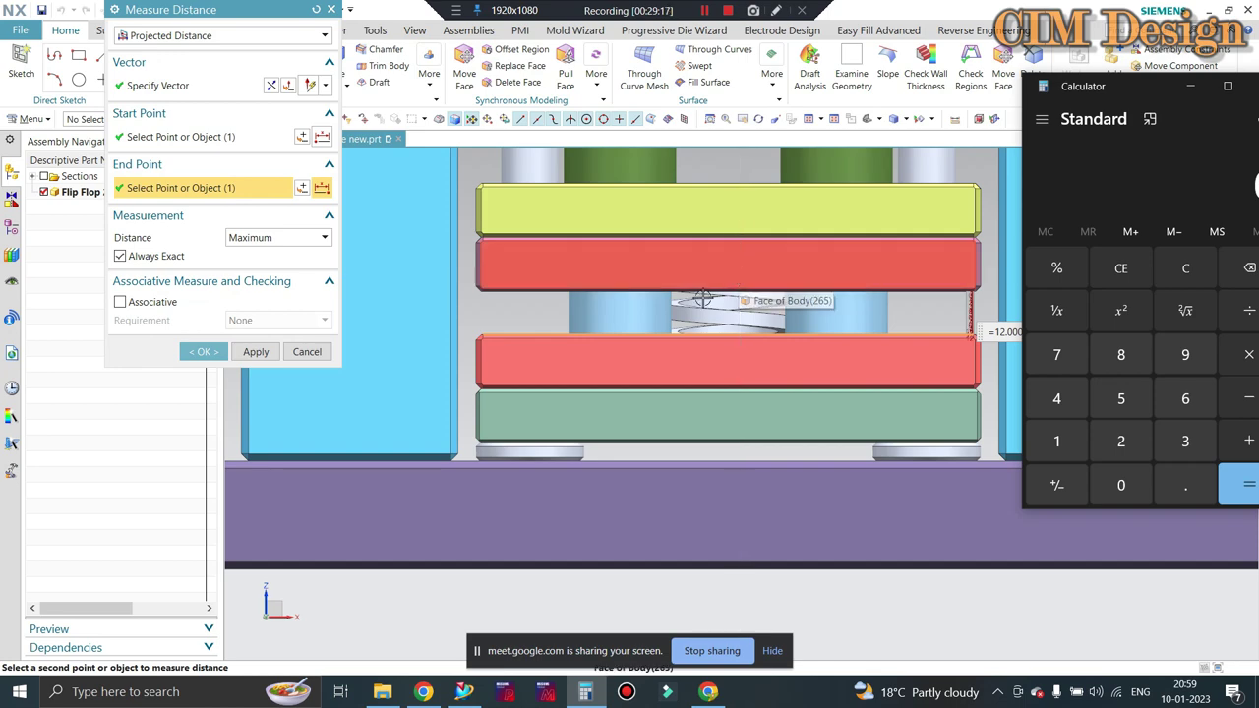
{"action": "middle_click_drag", "start_coordinate": [630, 359], "coordinate": [732, 349]}
{"action": "scroll", "coordinate": [732, 349], "scroll_direction": "up", "scroll_amount": 3}
{"action": "scroll", "coordinate": [717, 335], "scroll_direction": "down", "scroll_amount": 3}
{"action": "scroll", "coordinate": [707, 314], "scroll_direction": "up", "scroll_amount": 5}
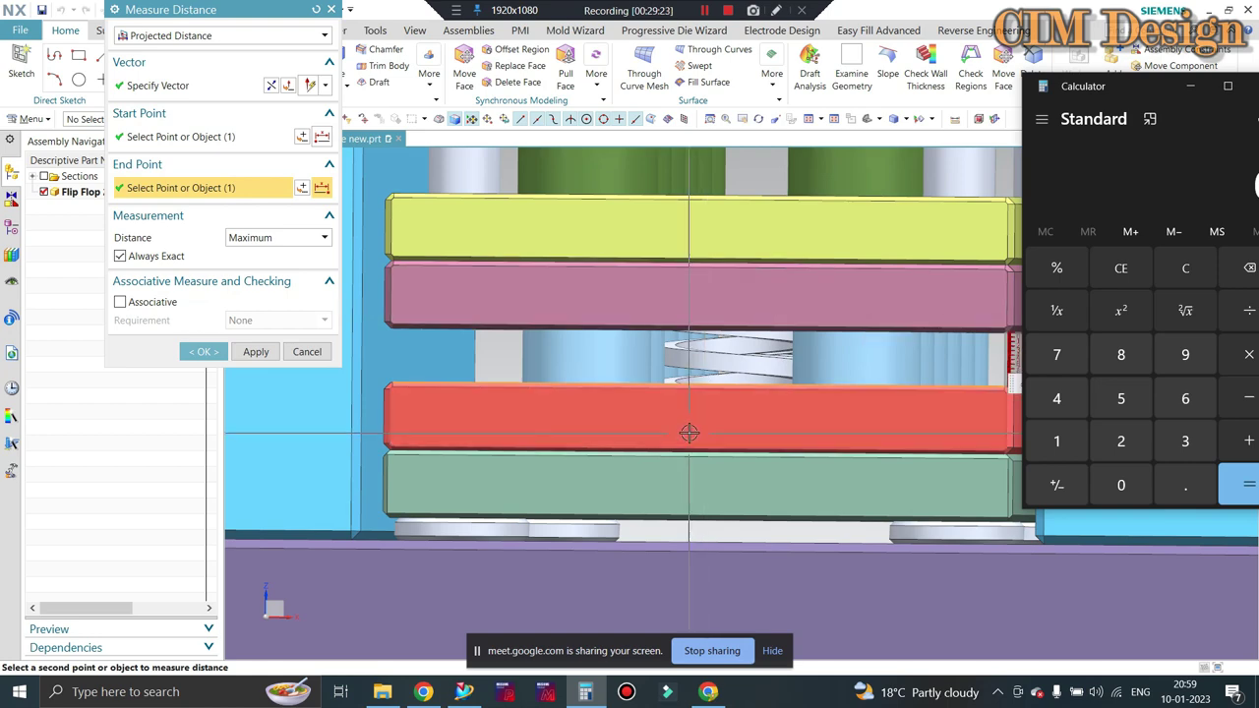
{"action": "scroll", "coordinate": [713, 349], "scroll_direction": "down", "scroll_amount": 1}
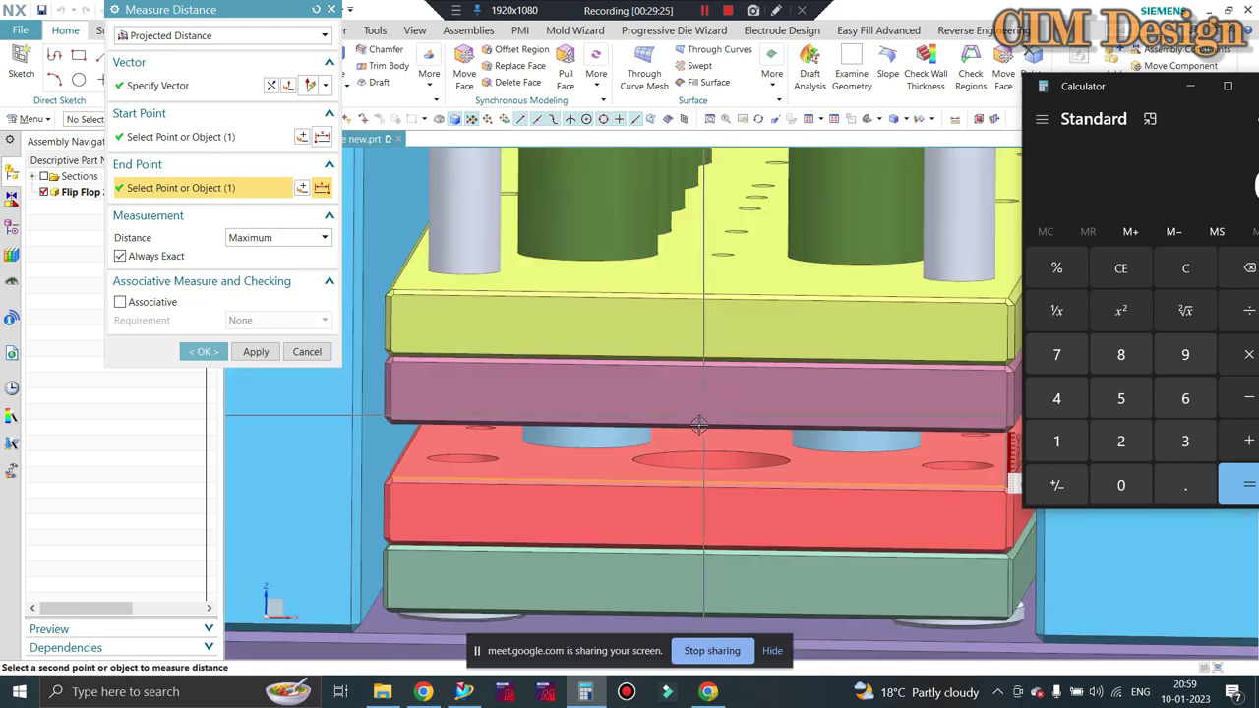
{"action": "scroll", "coordinate": [717, 371], "scroll_direction": "down", "scroll_amount": 2}
{"action": "scroll", "coordinate": [716, 379], "scroll_direction": "up", "scroll_amount": 3}
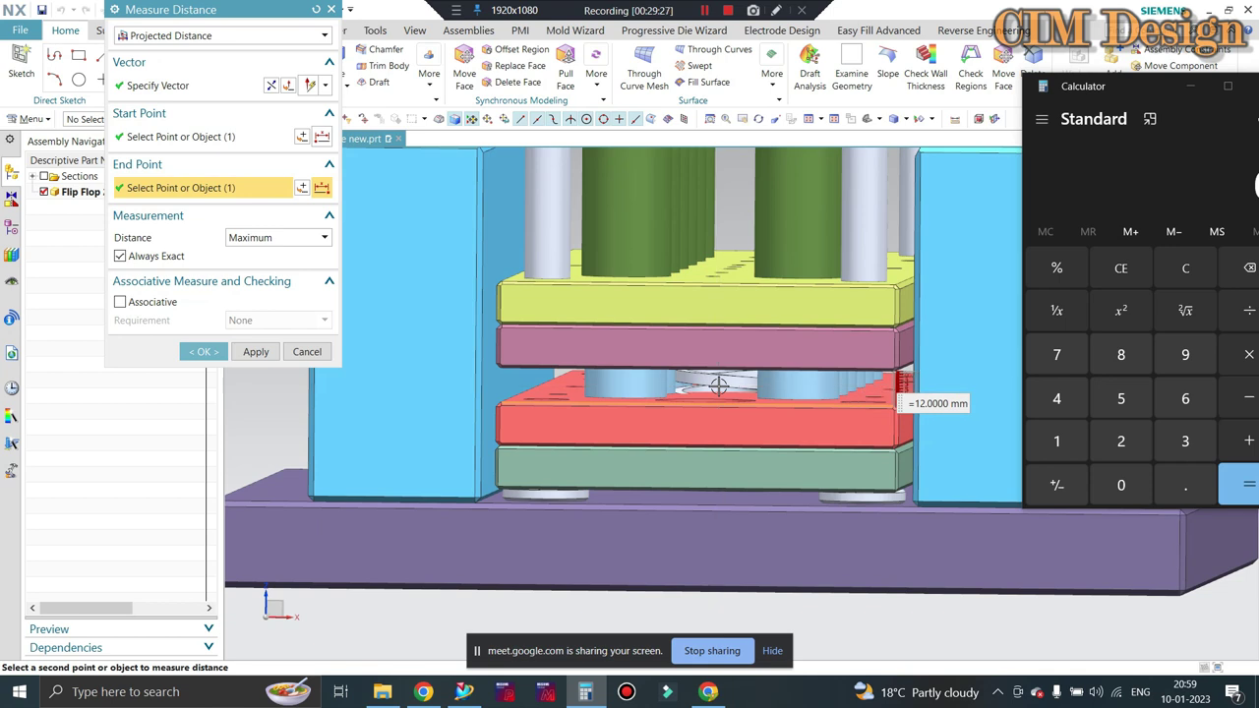
{"action": "scroll", "coordinate": [727, 329], "scroll_direction": "down", "scroll_amount": 2}
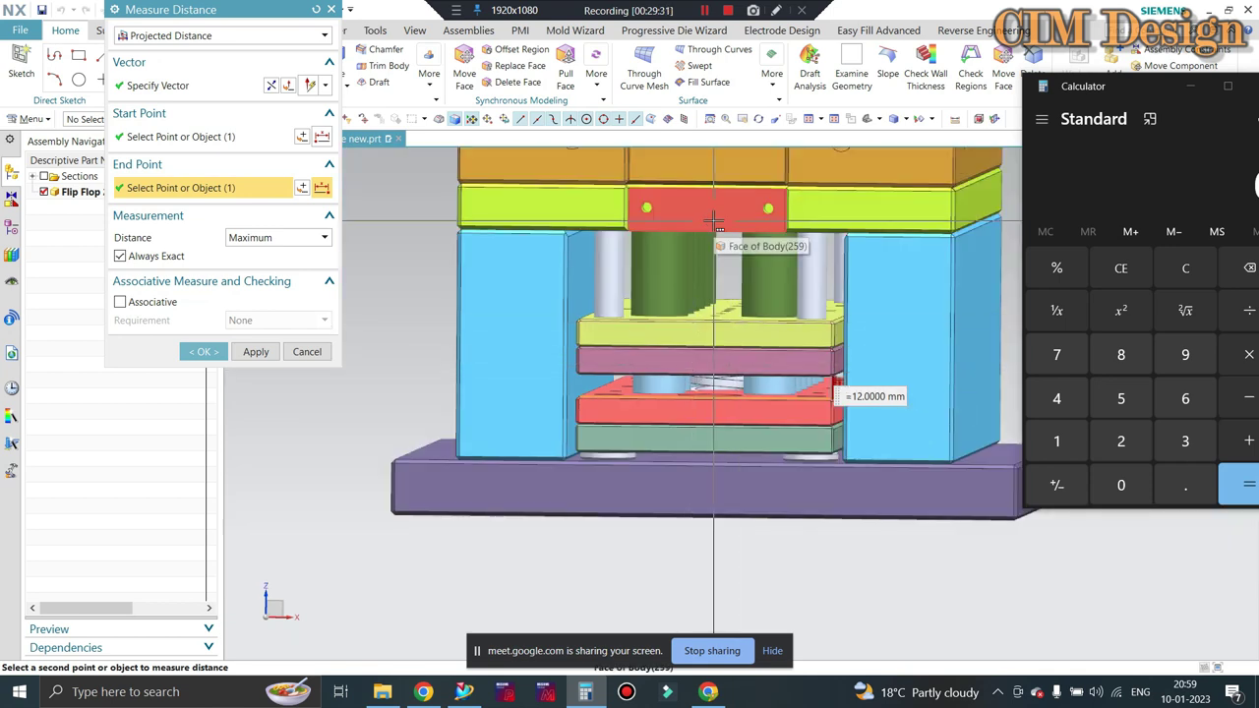
{"action": "scroll", "coordinate": [748, 325], "scroll_direction": "up", "scroll_amount": 2}
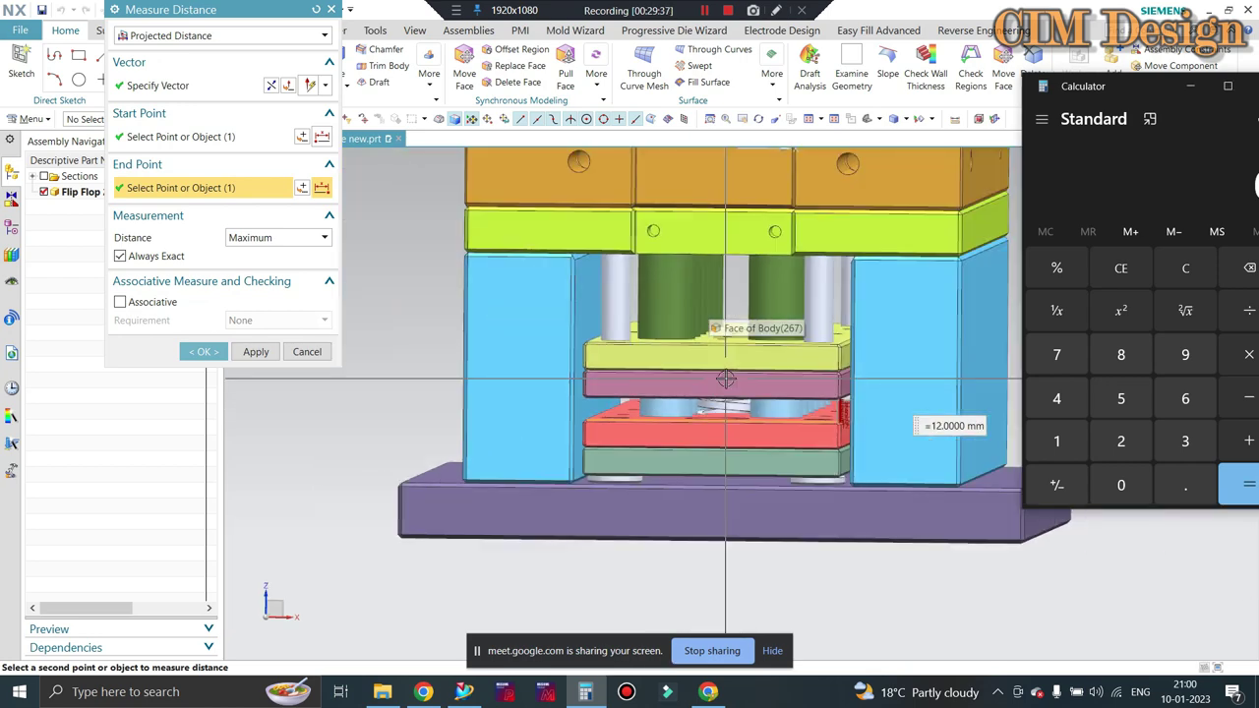
{"action": "scroll", "coordinate": [704, 398], "scroll_direction": "up", "scroll_amount": 2}
{"action": "scroll", "coordinate": [704, 393], "scroll_direction": "up", "scroll_amount": 2}
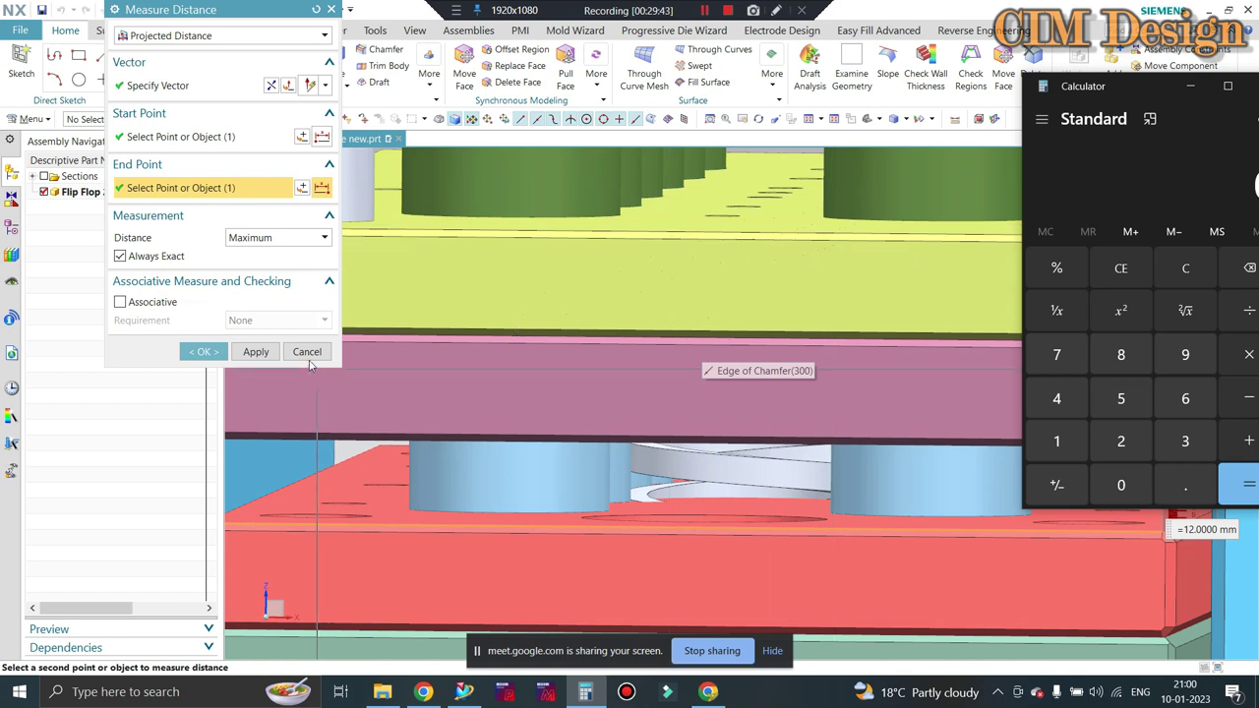
{"action": "left_click_drag", "start_coordinate": [1086, 86], "coordinate": [961, 64]}
{"action": "type", "text": "25"}
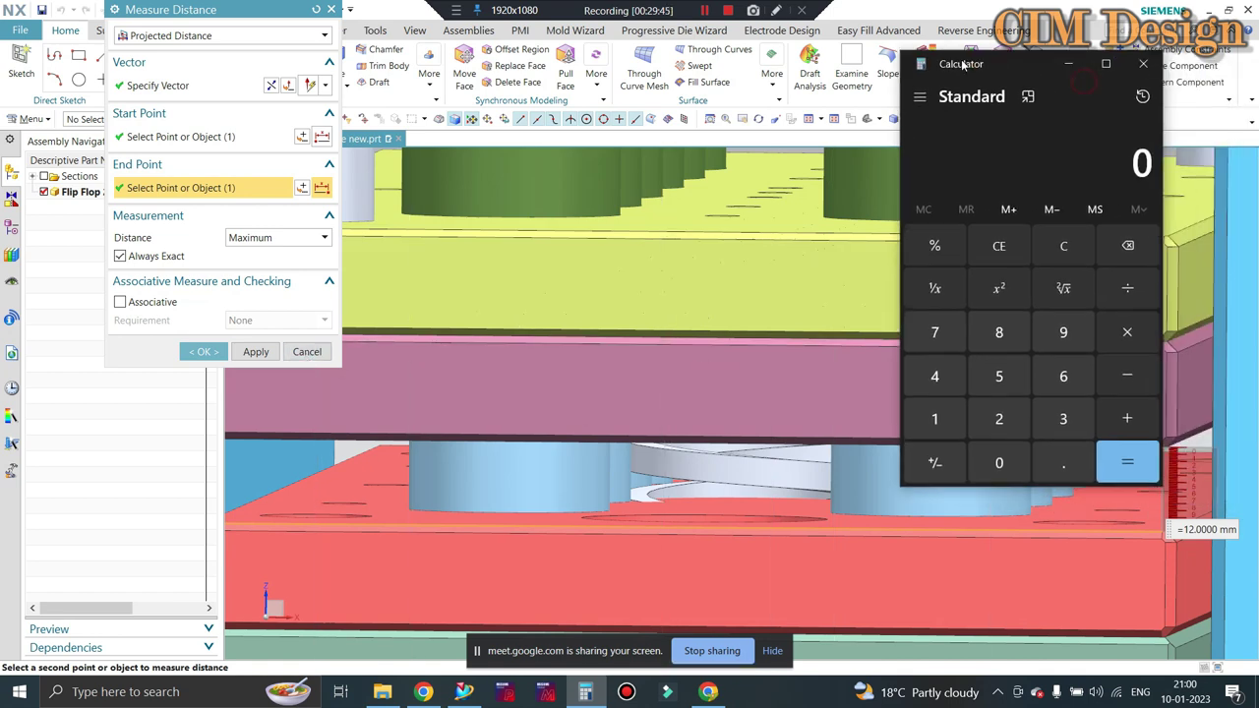
Compute 25 − 12 = 13, then close Calculator and the distance measurement
{"action": "left_click", "coordinate": [1122, 376]}
{"action": "left_click", "coordinate": [996, 421]}
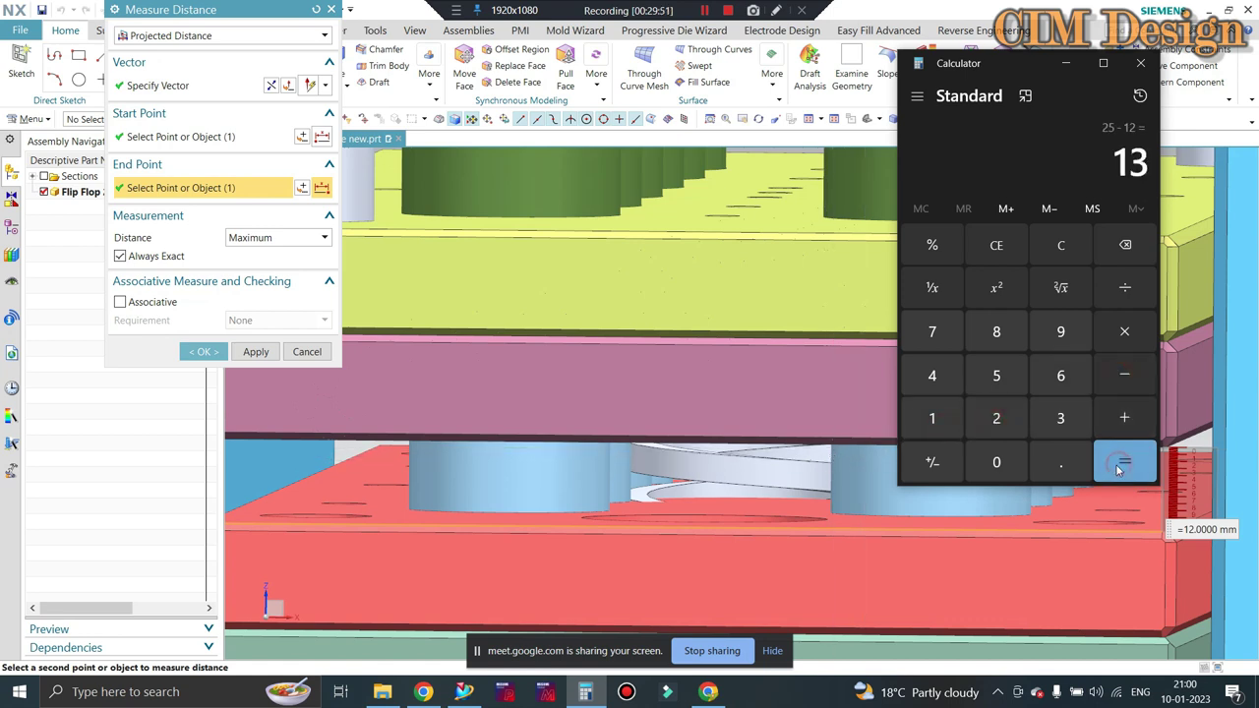
{"action": "left_click", "coordinate": [1140, 63]}
{"action": "left_click", "coordinate": [329, 8]}
Orient the assembly to an exact front view and switch to Partially Shaded display
{"action": "scroll", "coordinate": [862, 303], "scroll_direction": "down", "scroll_amount": 3}
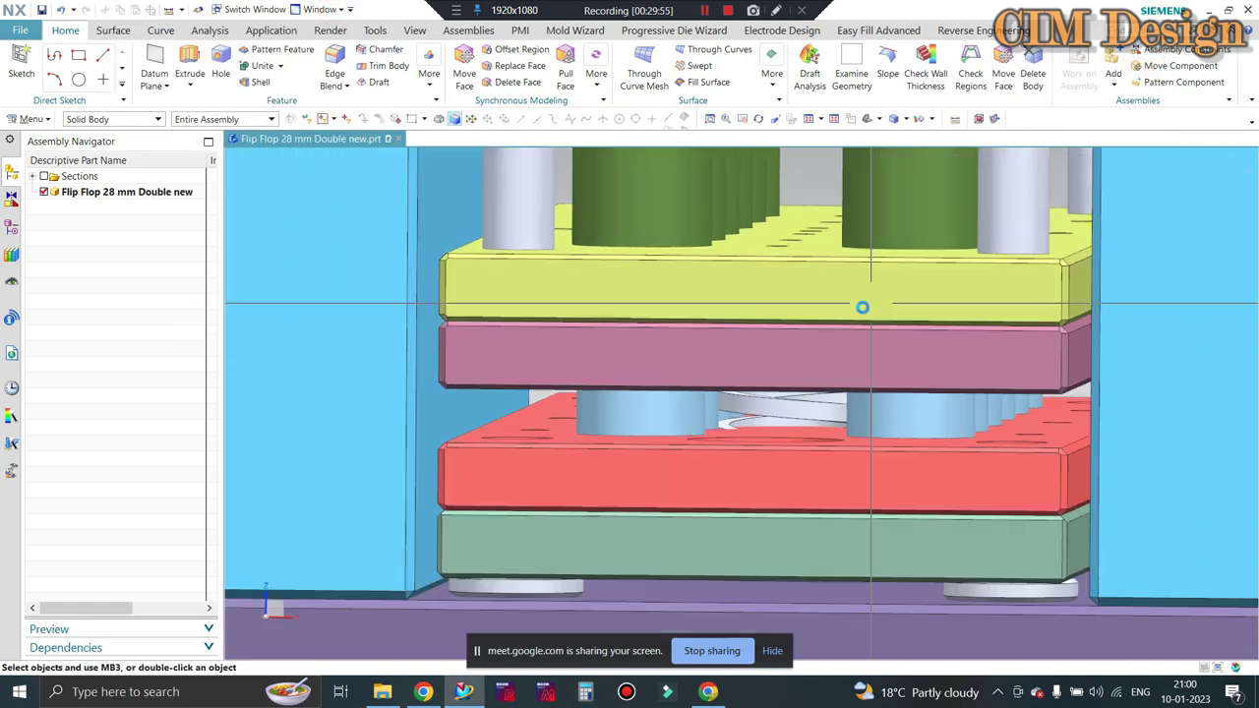
{"action": "middle_click_drag", "start_coordinate": [863, 303], "coordinate": [1160, 323]}
{"action": "key", "text": "F8"}
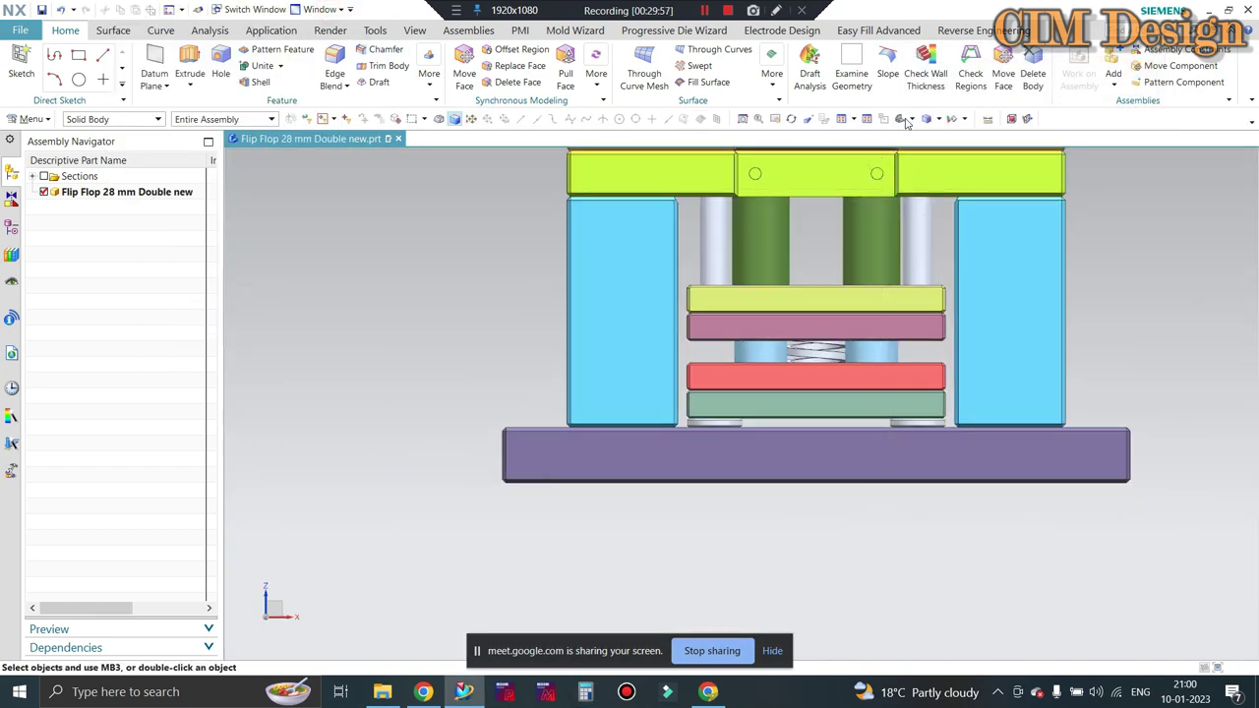
{"action": "left_click", "coordinate": [950, 119]}
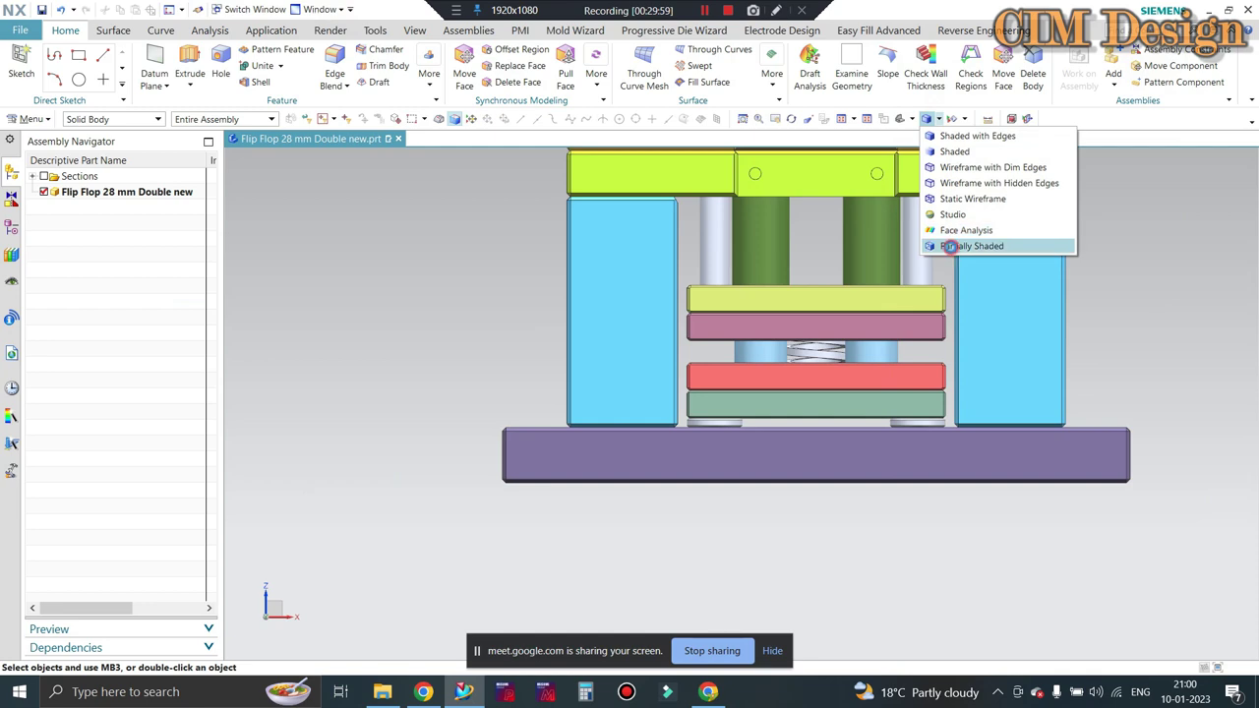
{"action": "left_click", "coordinate": [951, 245]}
Zoom around the front view and change the display to Static Wireframe
{"action": "scroll", "coordinate": [1149, 403], "scroll_direction": "up", "scroll_amount": 1}
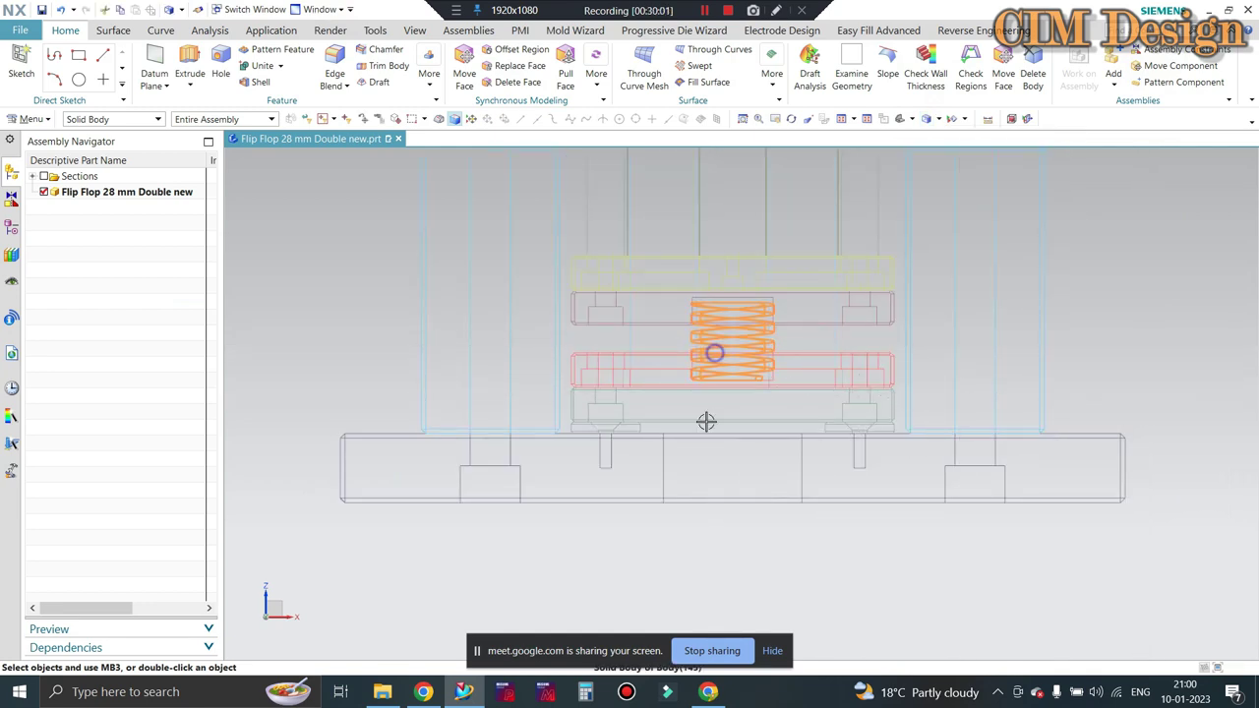
{"action": "scroll", "coordinate": [723, 334], "scroll_direction": "up", "scroll_amount": 3}
{"action": "scroll", "coordinate": [723, 334], "scroll_direction": "up", "scroll_amount": 1}
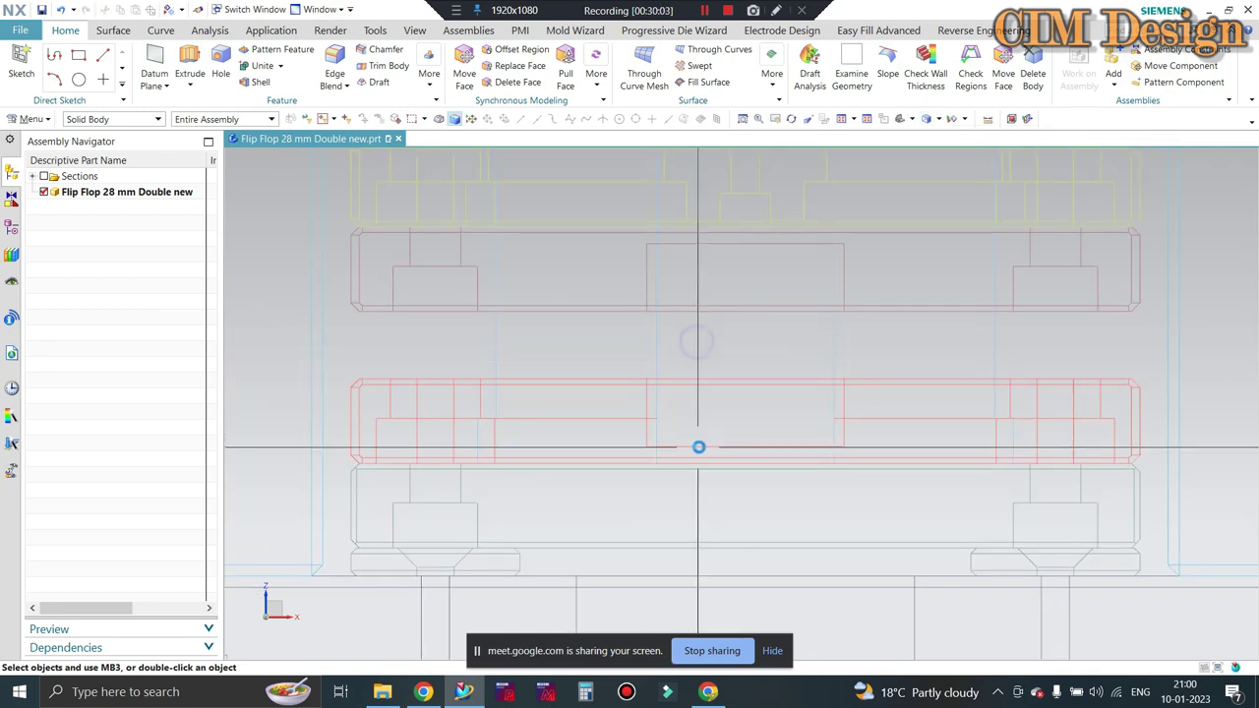
{"action": "scroll", "coordinate": [692, 350], "scroll_direction": "up", "scroll_amount": 1}
{"action": "scroll", "coordinate": [613, 343], "scroll_direction": "down", "scroll_amount": 1}
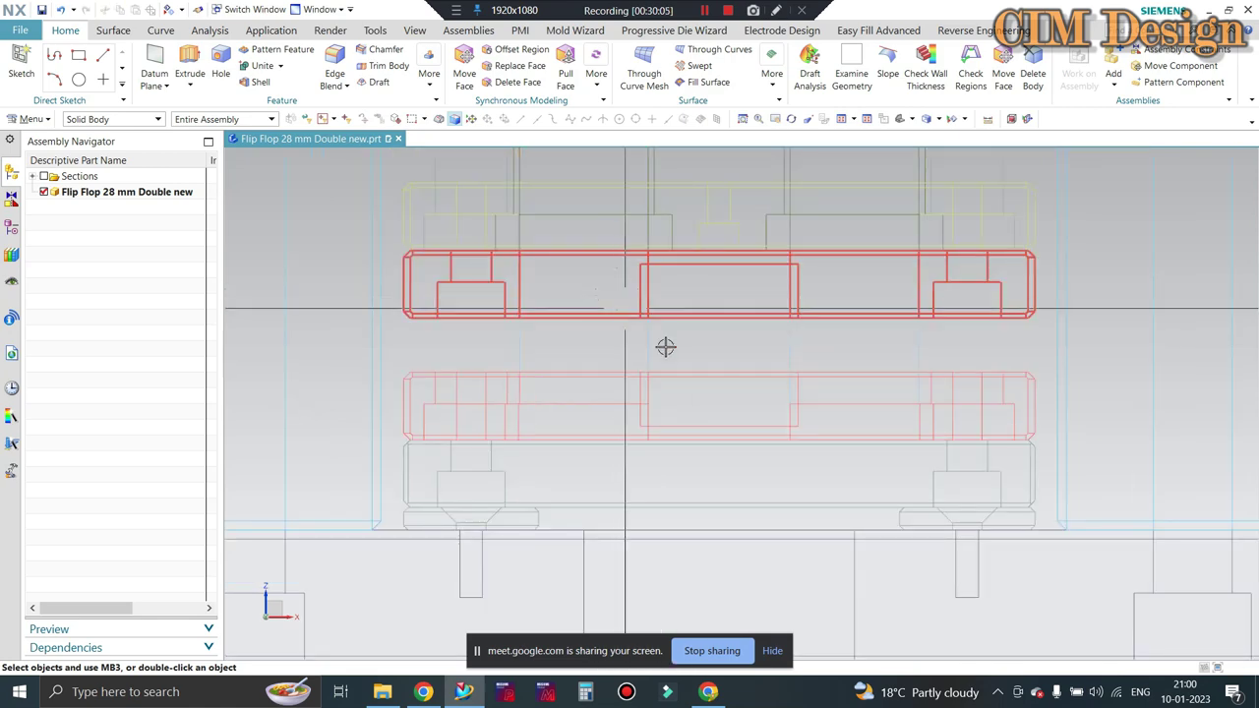
{"action": "scroll", "coordinate": [956, 343], "scroll_direction": "down", "scroll_amount": 1}
{"action": "scroll", "coordinate": [784, 344], "scroll_direction": "up", "scroll_amount": 2}
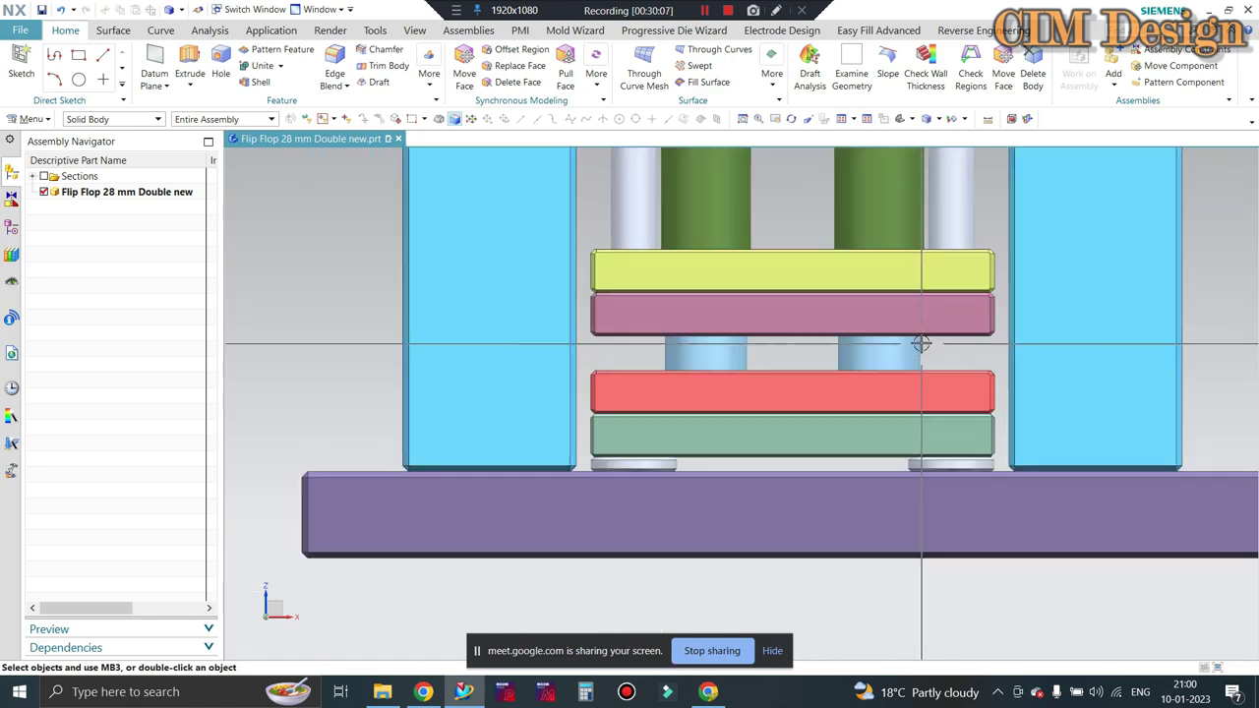
{"action": "scroll", "coordinate": [712, 345], "scroll_direction": "down", "scroll_amount": 1}
{"action": "scroll", "coordinate": [713, 344], "scroll_direction": "down", "scroll_amount": 1}
{"action": "left_click", "coordinate": [937, 118]}
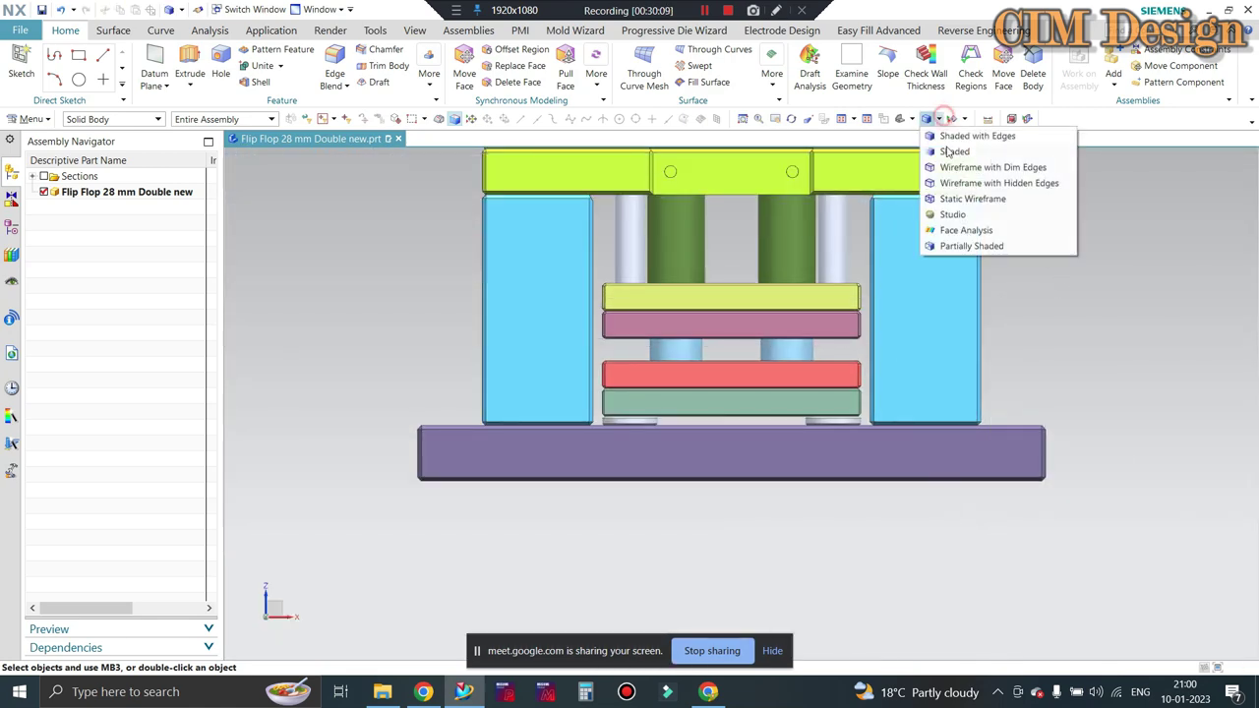
{"action": "left_click", "coordinate": [958, 199]}
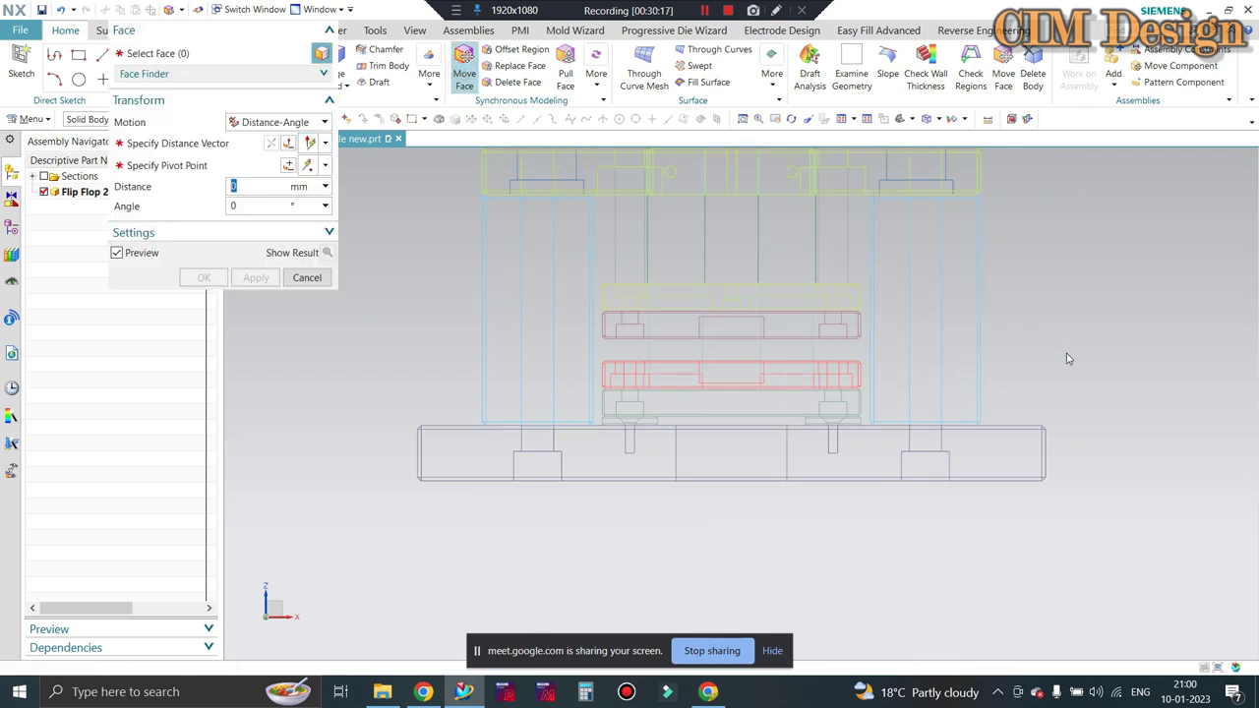
Box-select the lower plate and base plate faces and move them 13 mm downward
{"action": "left_click_drag", "start_coordinate": [1085, 352], "coordinate": [354, 534]}
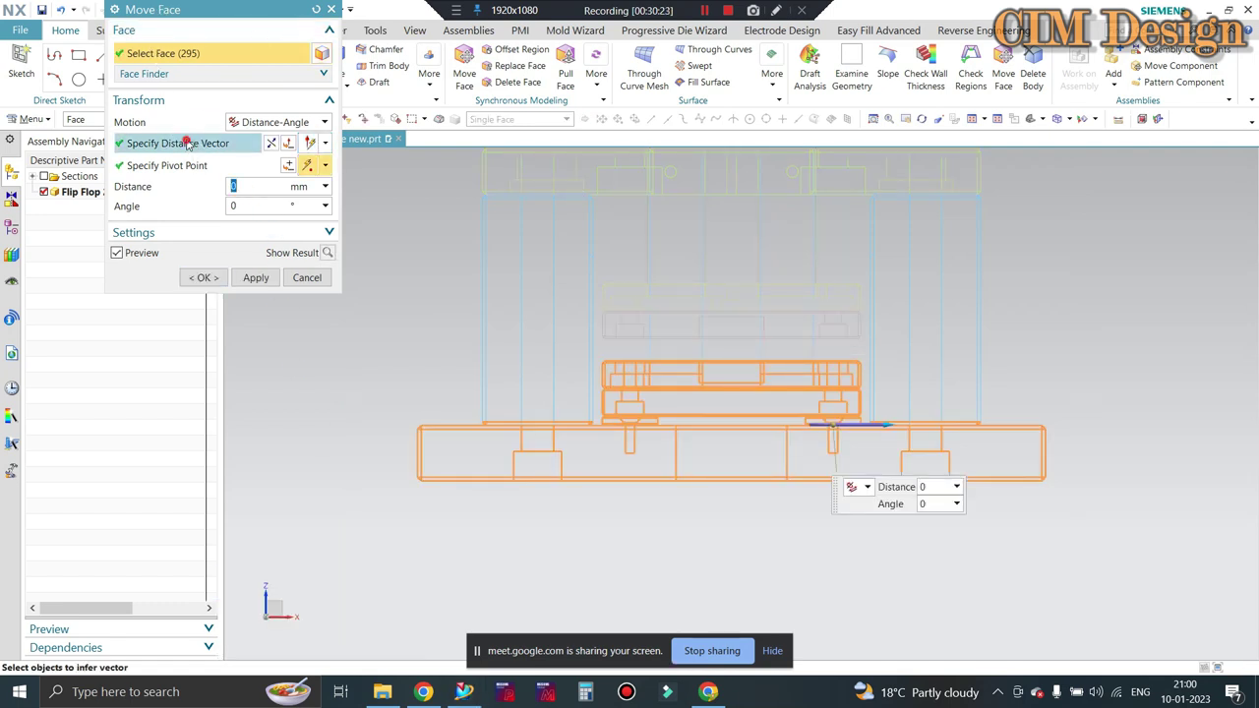
{"action": "left_click", "coordinate": [188, 143]}
{"action": "type", "text": "13"}
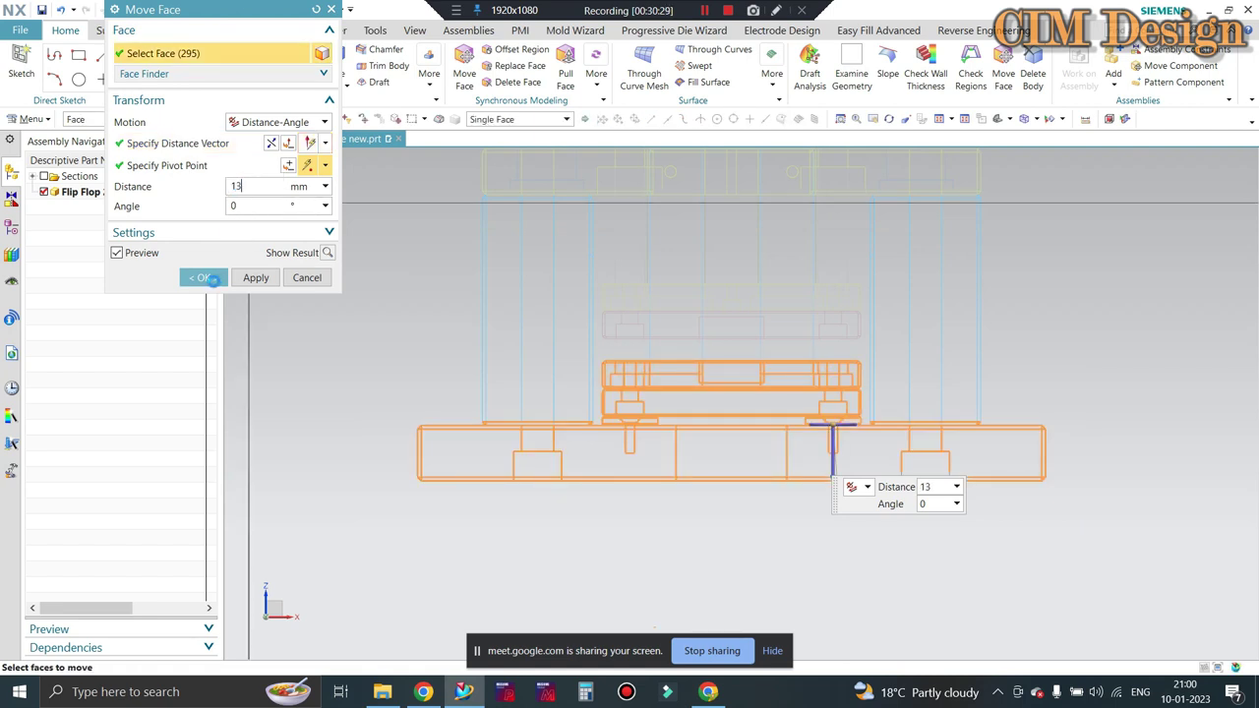
{"action": "left_click", "coordinate": [211, 278]}
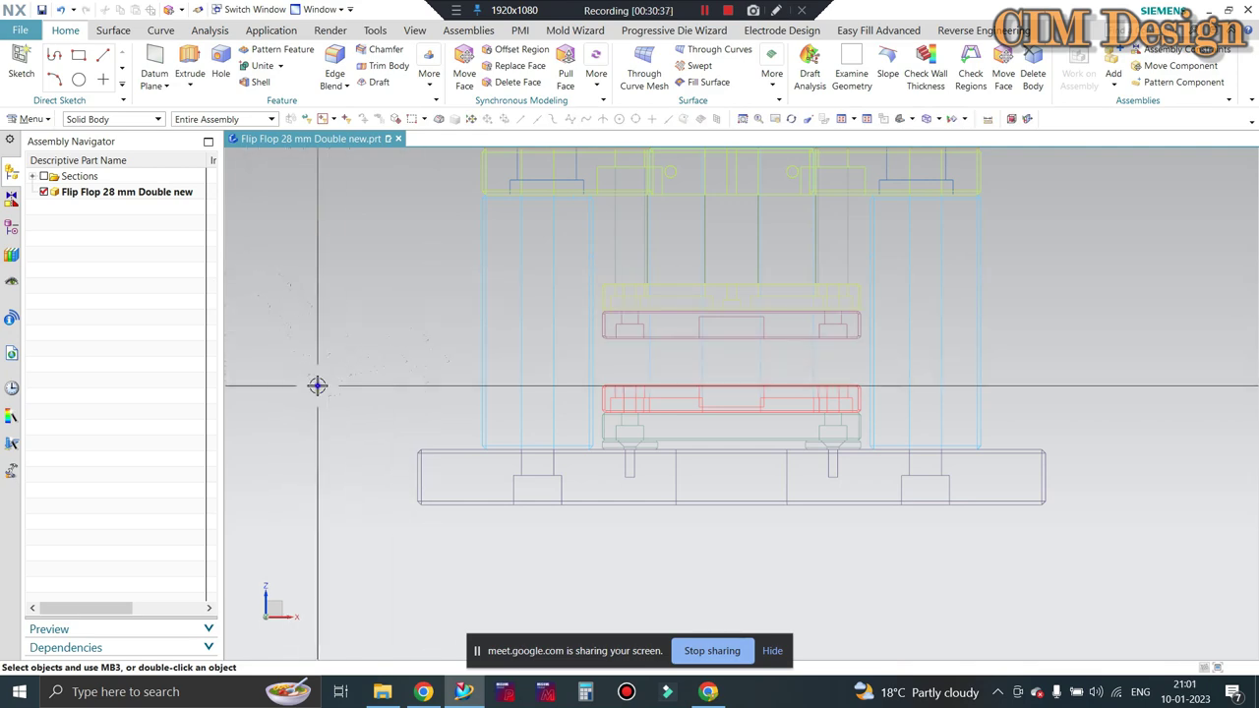
Hide the red plate to inspect the plates behind it, then restore it in front view
{"action": "scroll", "coordinate": [639, 359], "scroll_direction": "up", "scroll_amount": 2}
{"action": "scroll", "coordinate": [629, 345], "scroll_direction": "up", "scroll_amount": 3}
{"action": "scroll", "coordinate": [591, 300], "scroll_direction": "up", "scroll_amount": 3}
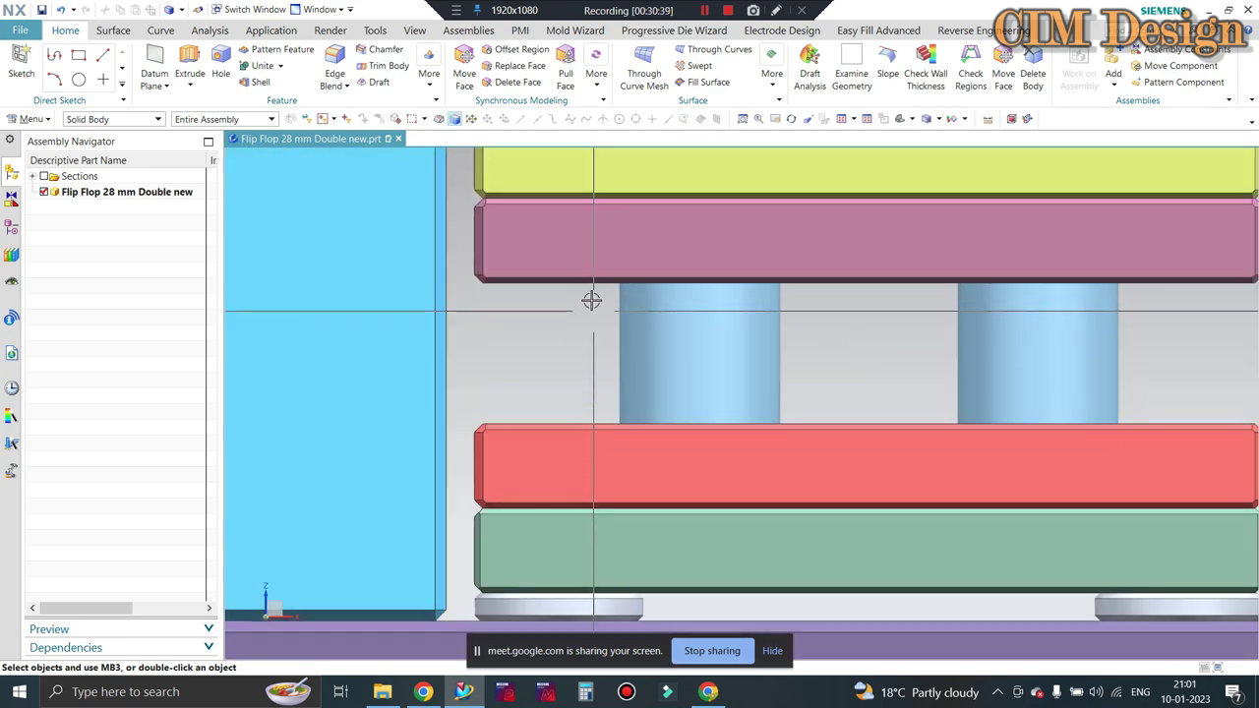
{"action": "scroll", "coordinate": [582, 393], "scroll_direction": "down", "scroll_amount": 3}
{"action": "scroll", "coordinate": [577, 354], "scroll_direction": "down", "scroll_amount": 2}
{"action": "scroll", "coordinate": [577, 391], "scroll_direction": "up", "scroll_amount": 2}
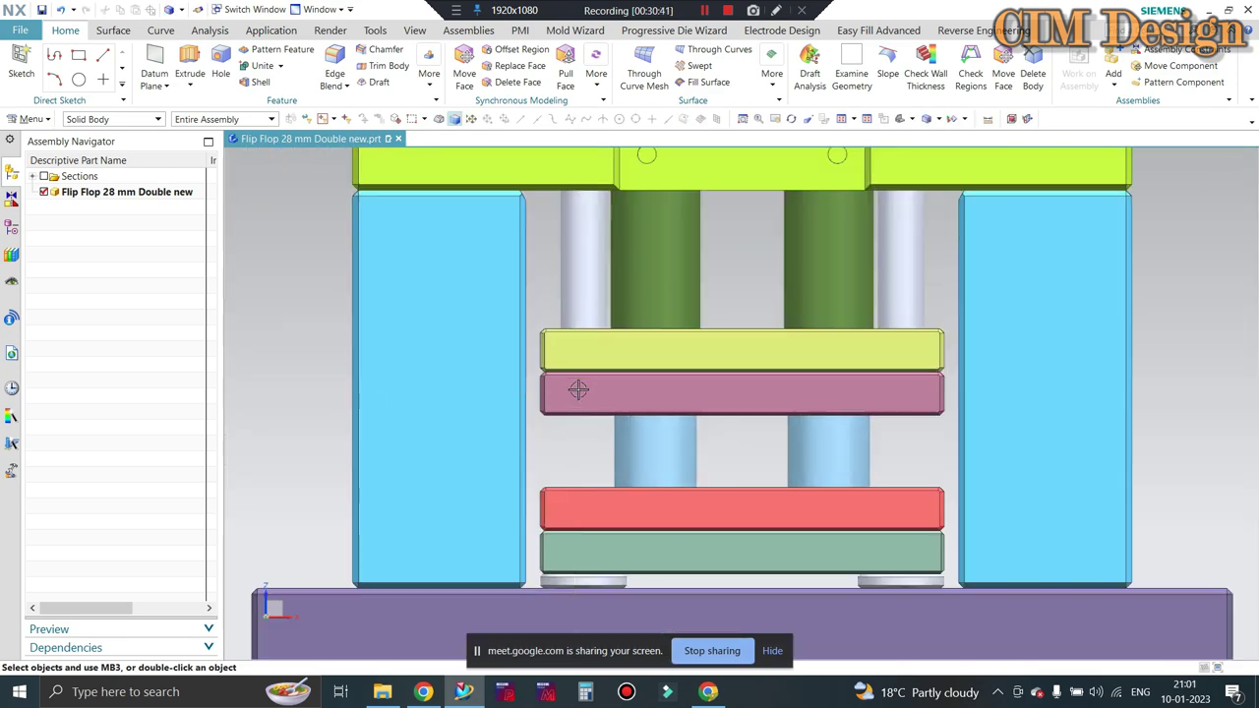
{"action": "scroll", "coordinate": [585, 403], "scroll_direction": "up", "scroll_amount": 1}
{"action": "left_click", "coordinate": [629, 505]}
{"action": "key", "text": "ctrl+b"}
{"action": "scroll", "coordinate": [713, 445], "scroll_direction": "down", "scroll_amount": 2}
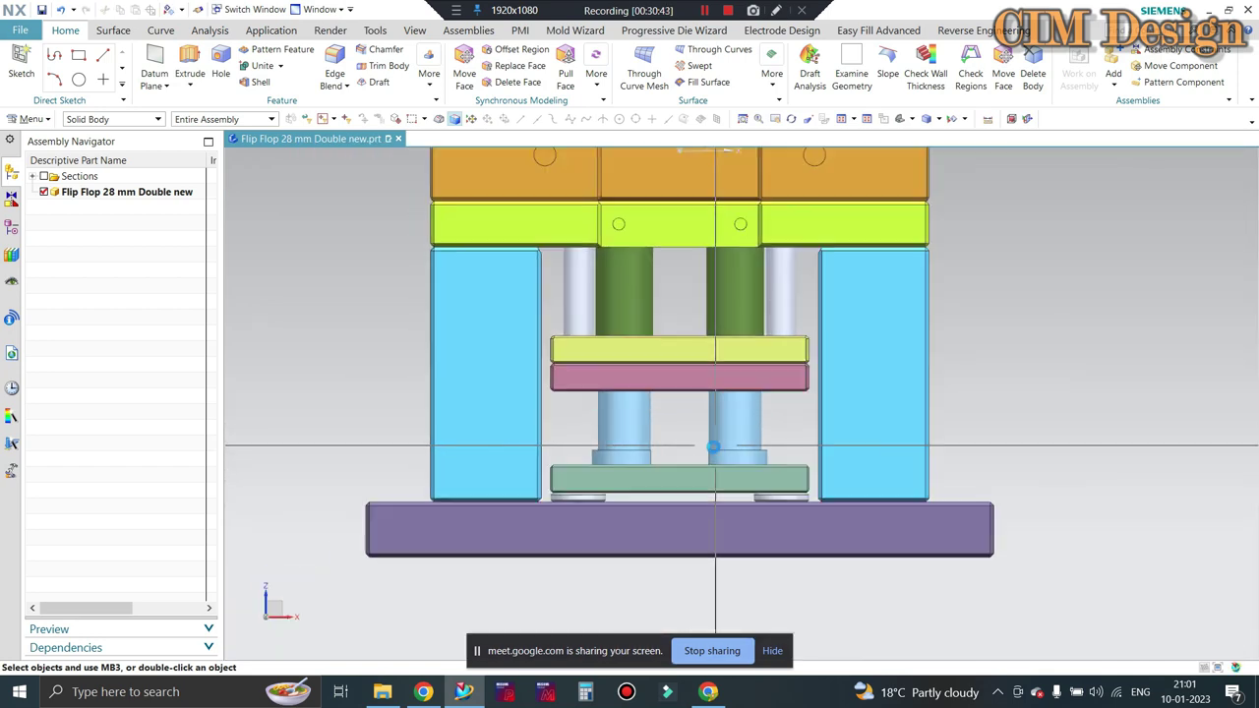
{"action": "middle_click_drag", "start_coordinate": [713, 446], "coordinate": [874, 415]}
{"action": "key", "text": "ctrl+z"}
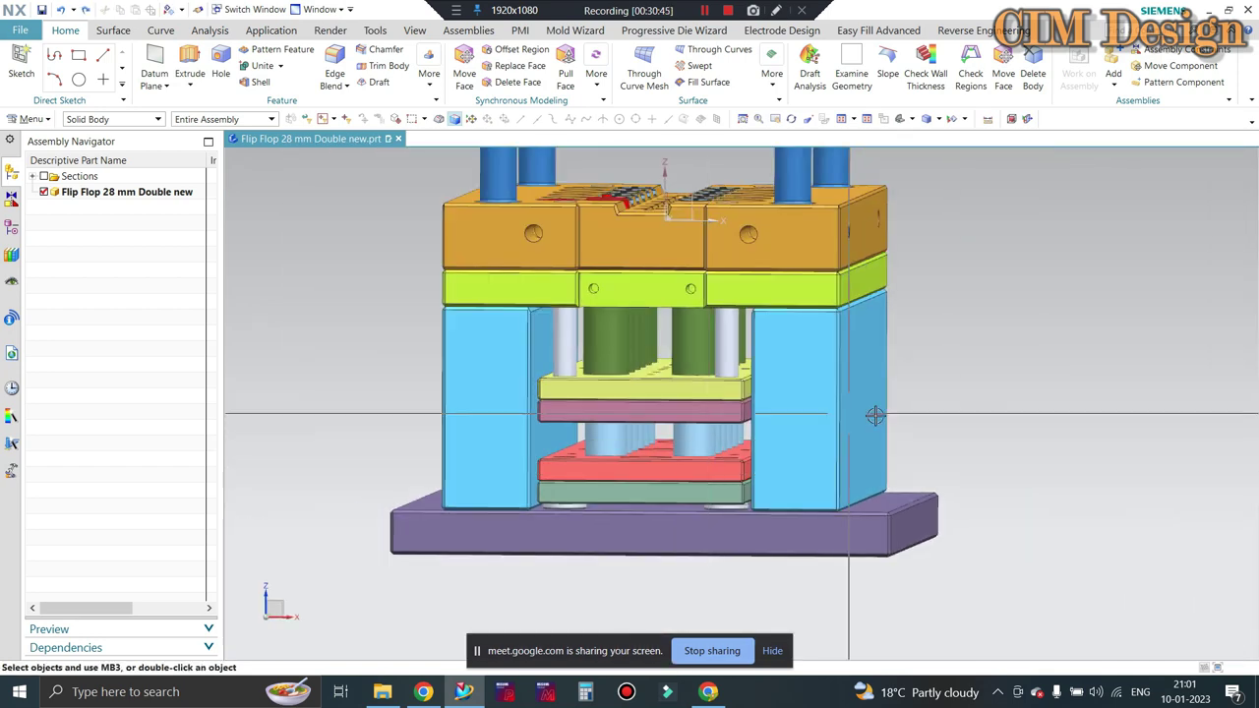
{"action": "key", "text": "F8"}
Zoom and orbit the assembly to another angle, then snap back to front view
{"action": "scroll", "coordinate": [933, 374], "scroll_direction": "down", "scroll_amount": 1}
{"action": "scroll", "coordinate": [708, 393], "scroll_direction": "up", "scroll_amount": 1}
{"action": "scroll", "coordinate": [686, 402], "scroll_direction": "up", "scroll_amount": 3}
{"action": "scroll", "coordinate": [663, 344], "scroll_direction": "down", "scroll_amount": 1}
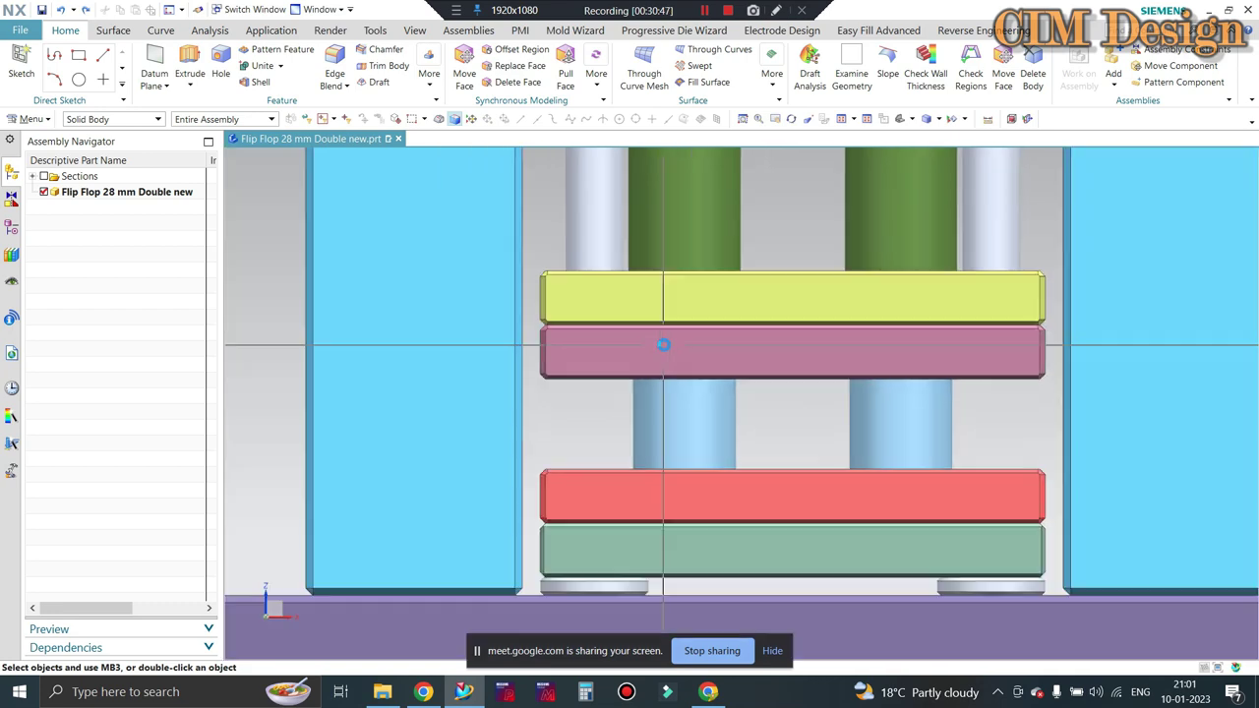
{"action": "scroll", "coordinate": [663, 344], "scroll_direction": "down", "scroll_amount": 3}
{"action": "scroll", "coordinate": [713, 290], "scroll_direction": "up", "scroll_amount": 1}
{"action": "scroll", "coordinate": [714, 364], "scroll_direction": "down", "scroll_amount": 1}
{"action": "middle_click_drag", "start_coordinate": [713, 364], "coordinate": [678, 324]}
{"action": "scroll", "coordinate": [637, 230], "scroll_direction": "up", "scroll_amount": 3}
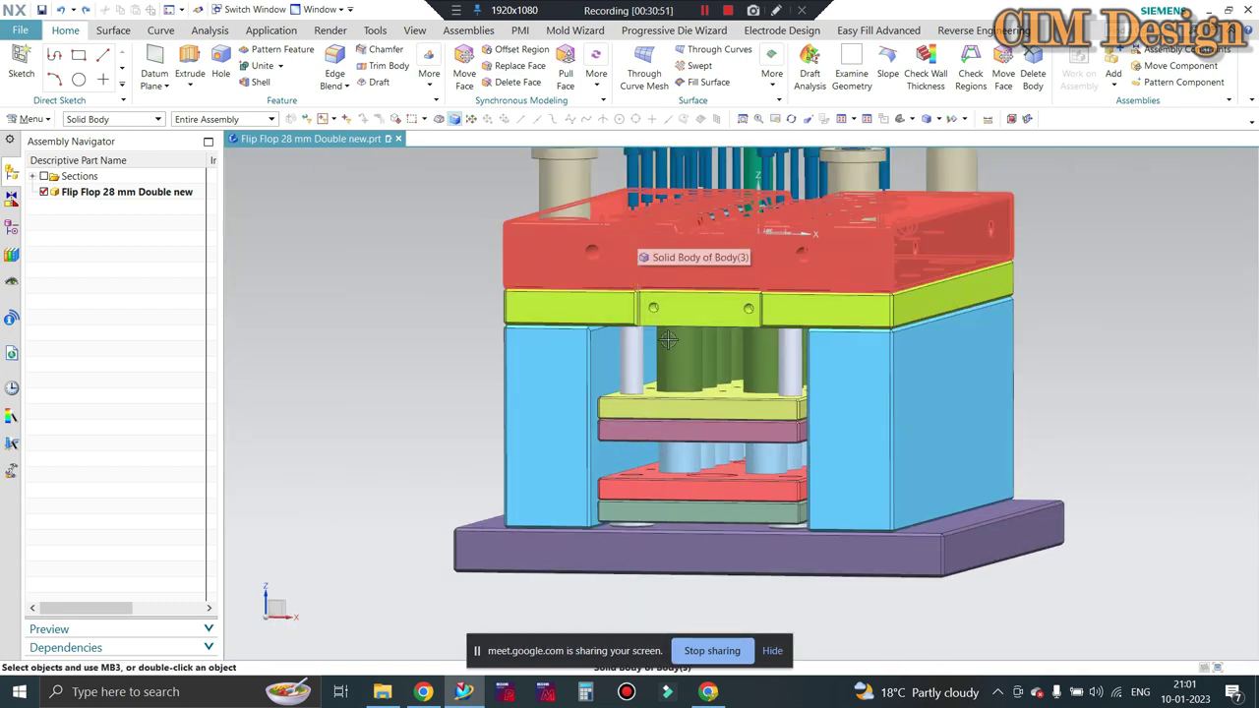
{"action": "scroll", "coordinate": [667, 339], "scroll_direction": "down", "scroll_amount": 2}
{"action": "key", "text": "F8"}
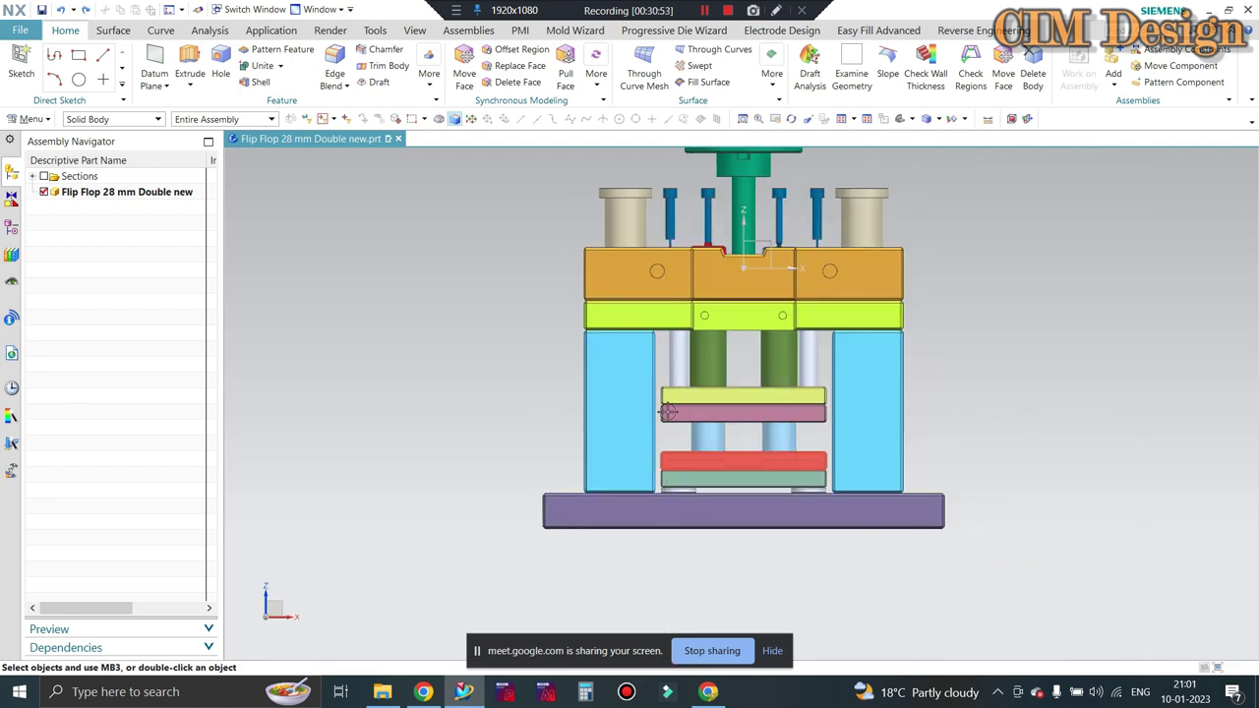
Orbit to view the lowered plates from a tilted angle and from below, ending in front view
{"action": "scroll", "coordinate": [668, 412], "scroll_direction": "up", "scroll_amount": 2}
{"action": "middle_click_drag", "start_coordinate": [668, 412], "coordinate": [699, 300]}
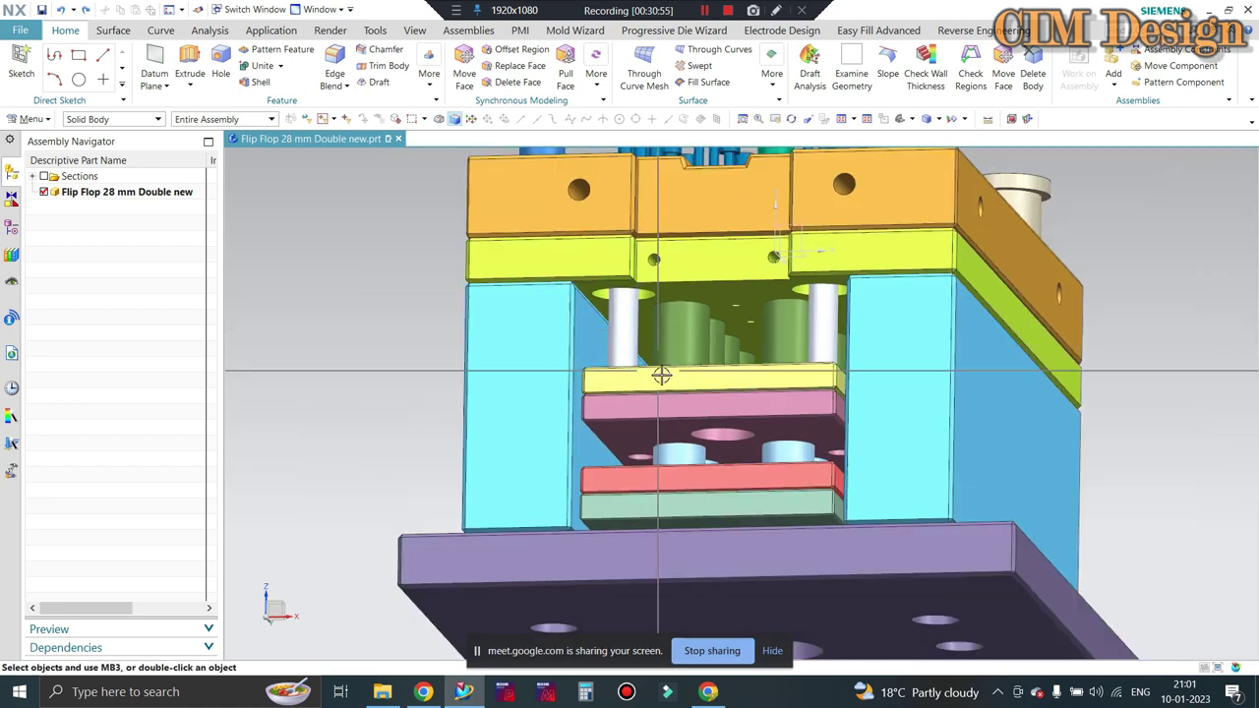
{"action": "middle_click_drag", "start_coordinate": [663, 373], "coordinate": [655, 357]}
{"action": "scroll", "coordinate": [562, 295], "scroll_direction": "down", "scroll_amount": 2}
{"action": "scroll", "coordinate": [563, 199], "scroll_direction": "up", "scroll_amount": 3}
{"action": "scroll", "coordinate": [562, 200], "scroll_direction": "up", "scroll_amount": 1}
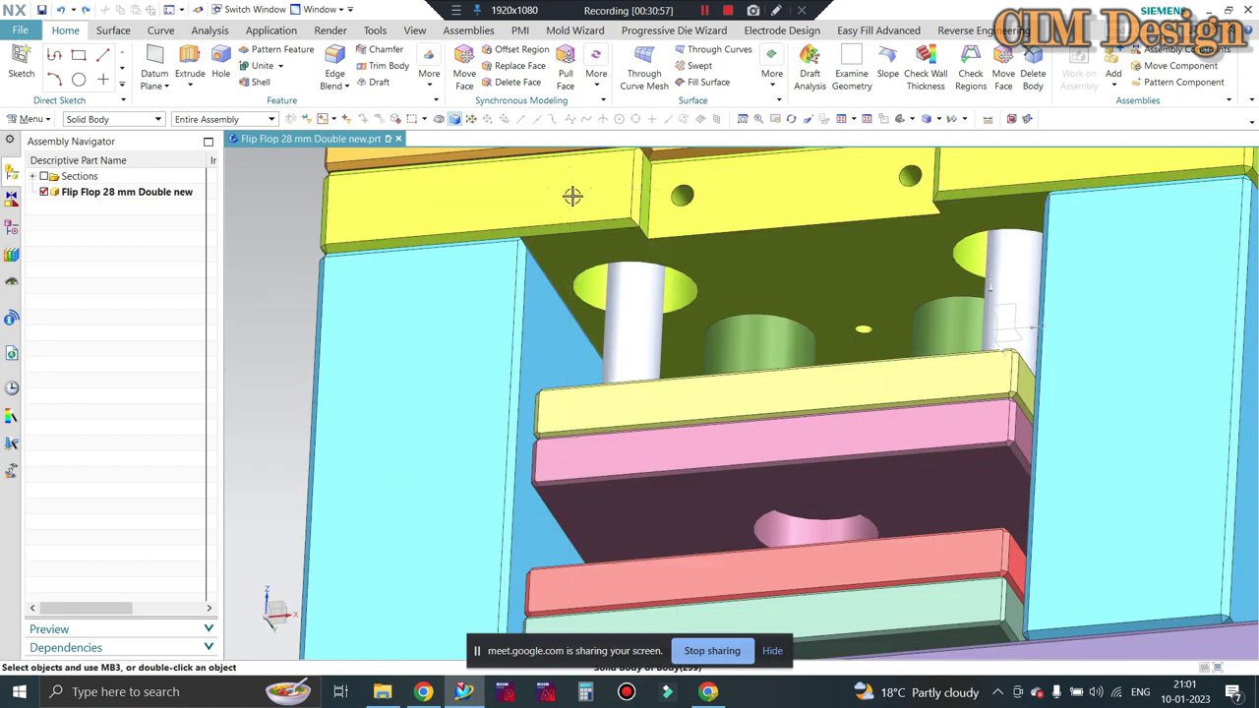
{"action": "scroll", "coordinate": [580, 245], "scroll_direction": "up", "scroll_amount": 1}
{"action": "scroll", "coordinate": [590, 236], "scroll_direction": "down", "scroll_amount": 1}
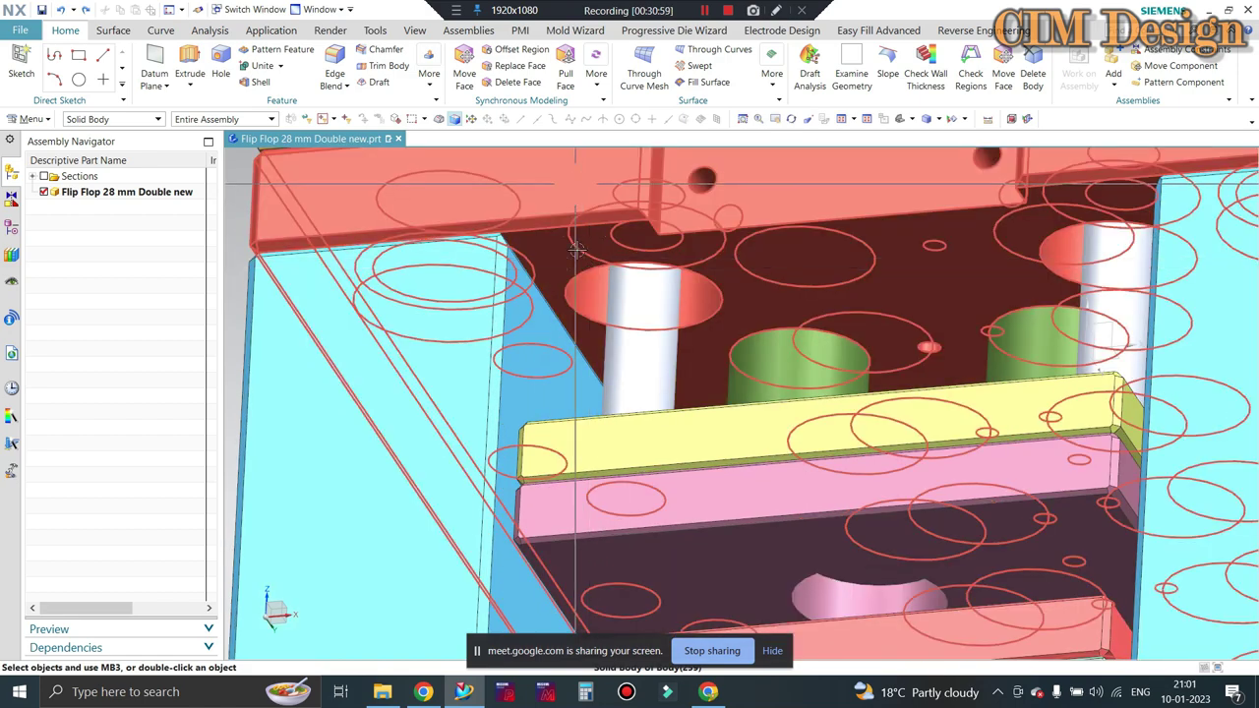
{"action": "scroll", "coordinate": [595, 244], "scroll_direction": "down", "scroll_amount": 1}
{"action": "scroll", "coordinate": [600, 252], "scroll_direction": "down", "scroll_amount": 1}
{"action": "scroll", "coordinate": [601, 252], "scroll_direction": "down", "scroll_amount": 2}
{"action": "middle_click_drag", "start_coordinate": [601, 252], "coordinate": [483, 328]}
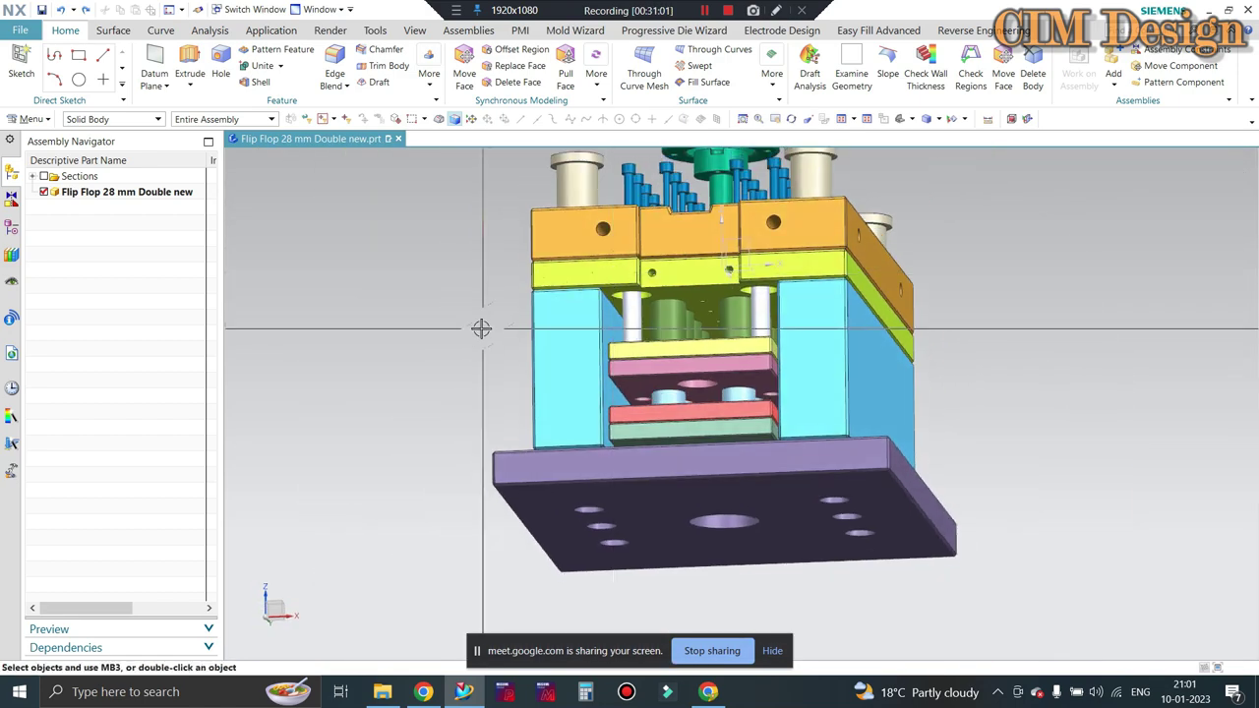
{"action": "key", "text": "F8"}
{"action": "scroll", "coordinate": [638, 341], "scroll_direction": "up", "scroll_amount": 2}
{"action": "scroll", "coordinate": [638, 341], "scroll_direction": "up", "scroll_amount": 2}
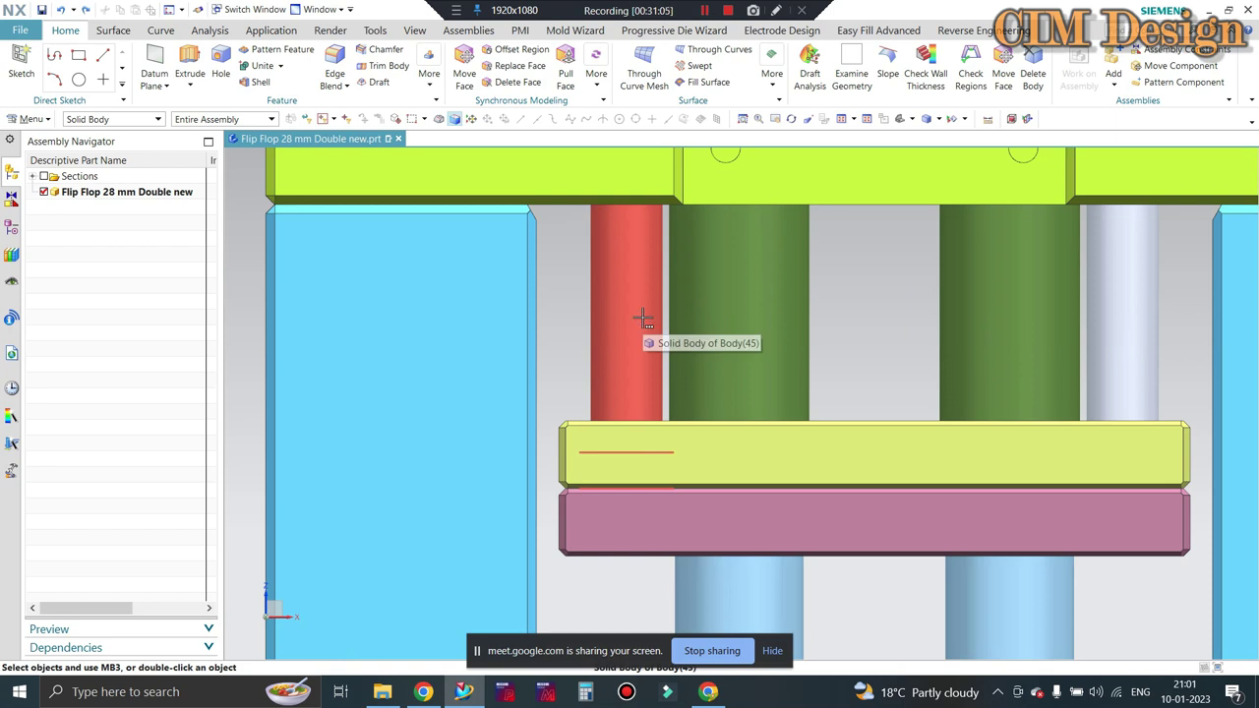
Zoom and orbit the die to an angled top-front view, then snap back to the front view
{"action": "scroll", "coordinate": [607, 230], "scroll_direction": "down", "scroll_amount": 2}
{"action": "scroll", "coordinate": [613, 202], "scroll_direction": "up", "scroll_amount": 1}
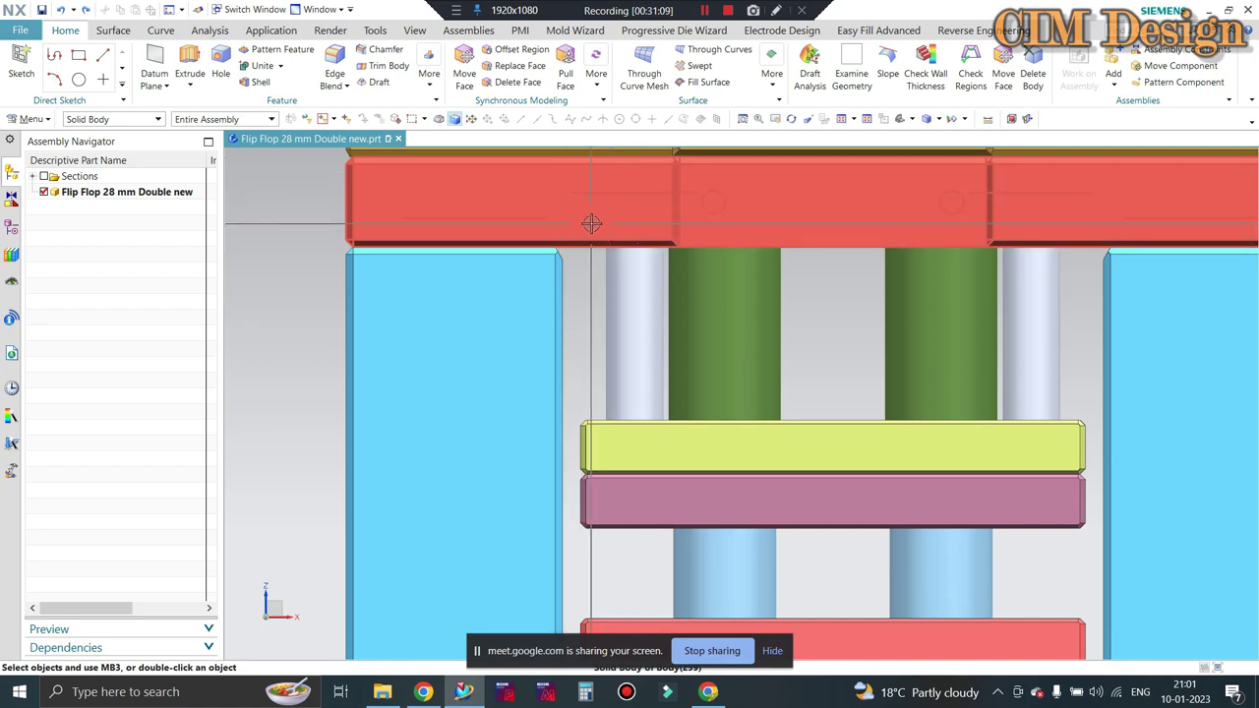
{"action": "scroll", "coordinate": [609, 206], "scroll_direction": "down", "scroll_amount": 2}
{"action": "scroll", "coordinate": [609, 205], "scroll_direction": "down", "scroll_amount": 2}
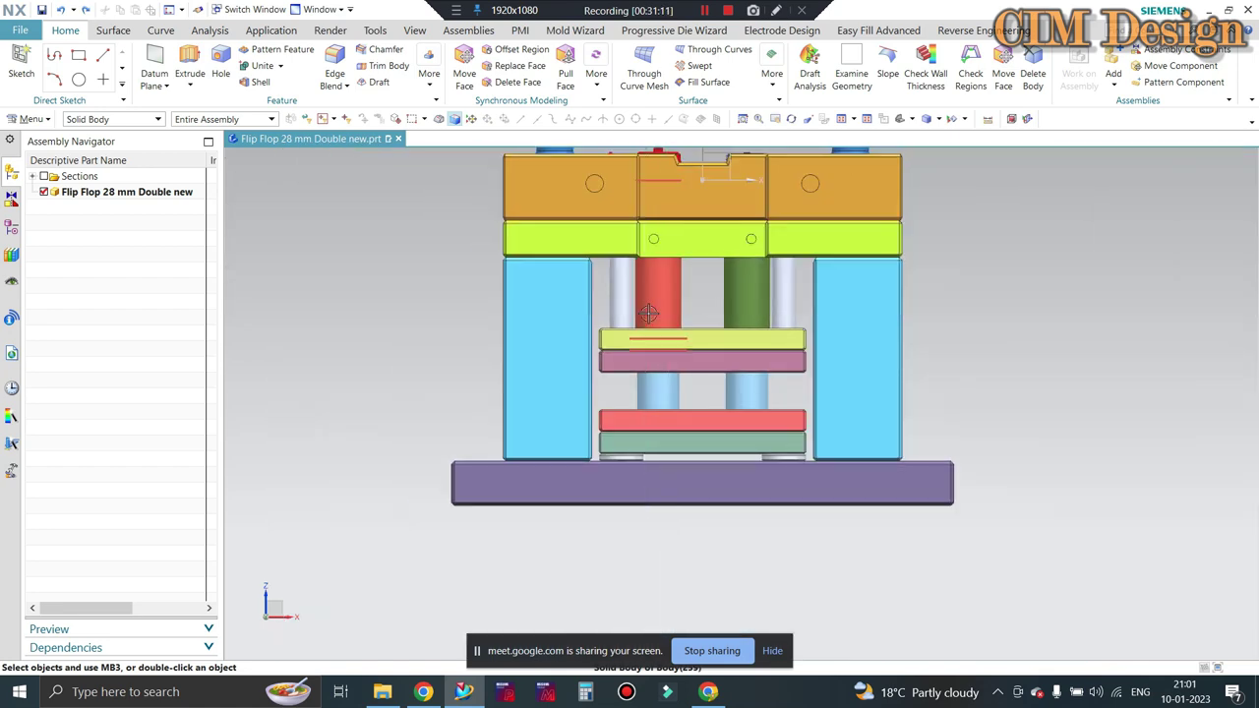
{"action": "middle_click_drag", "start_coordinate": [620, 256], "coordinate": [652, 328]}
{"action": "key", "text": "F8"}
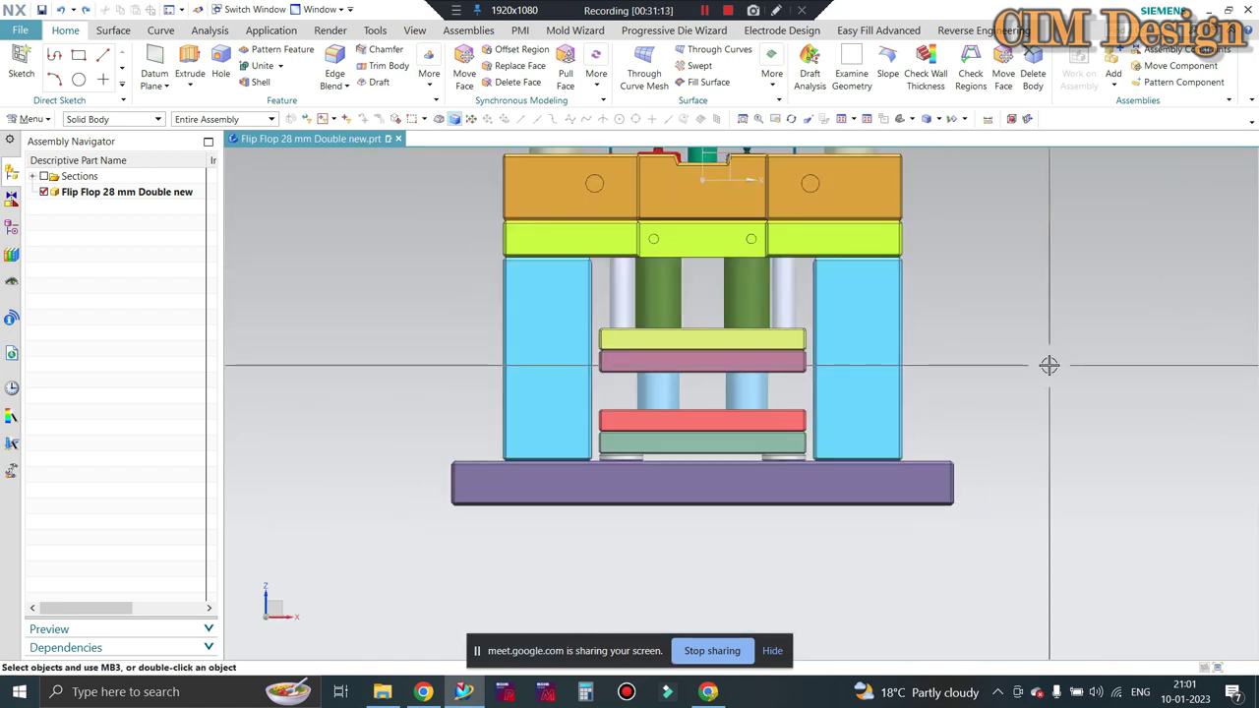
Orbit to an angled right-side view of the mould, then return to the straight front view
{"action": "middle_click_drag", "start_coordinate": [918, 309], "coordinate": [878, 329]}
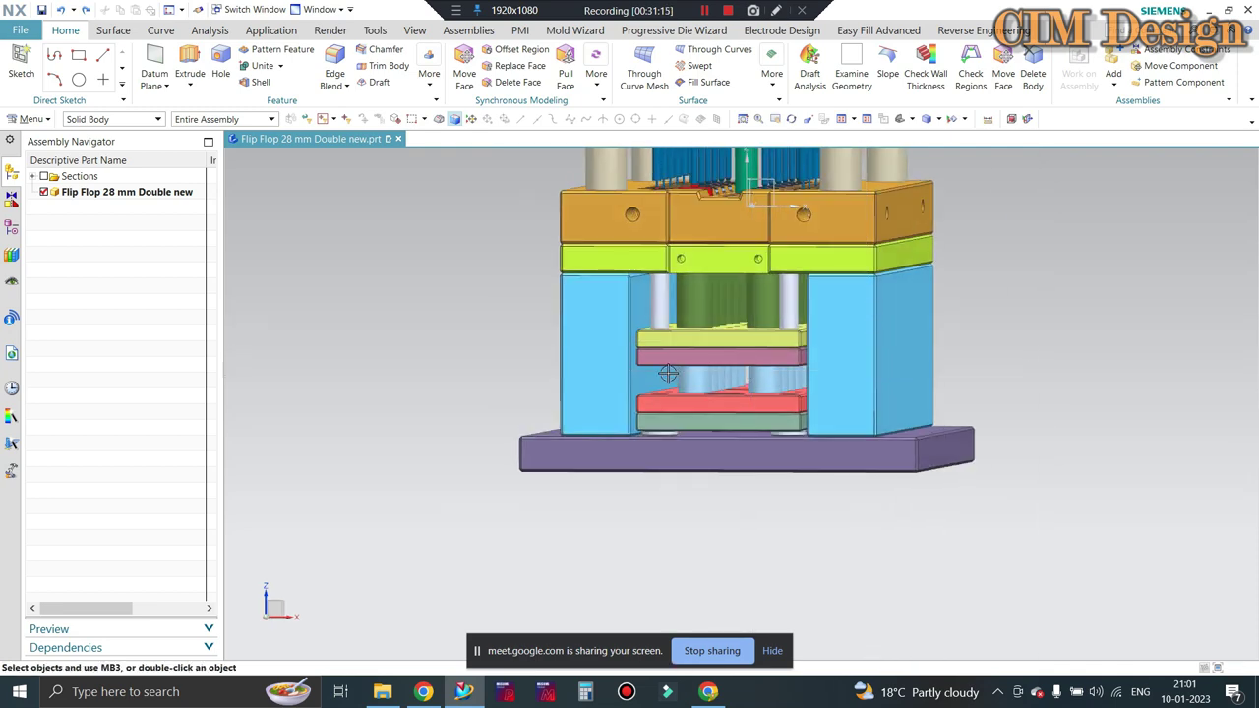
{"action": "middle_click_drag", "start_coordinate": [668, 374], "coordinate": [1096, 341]}
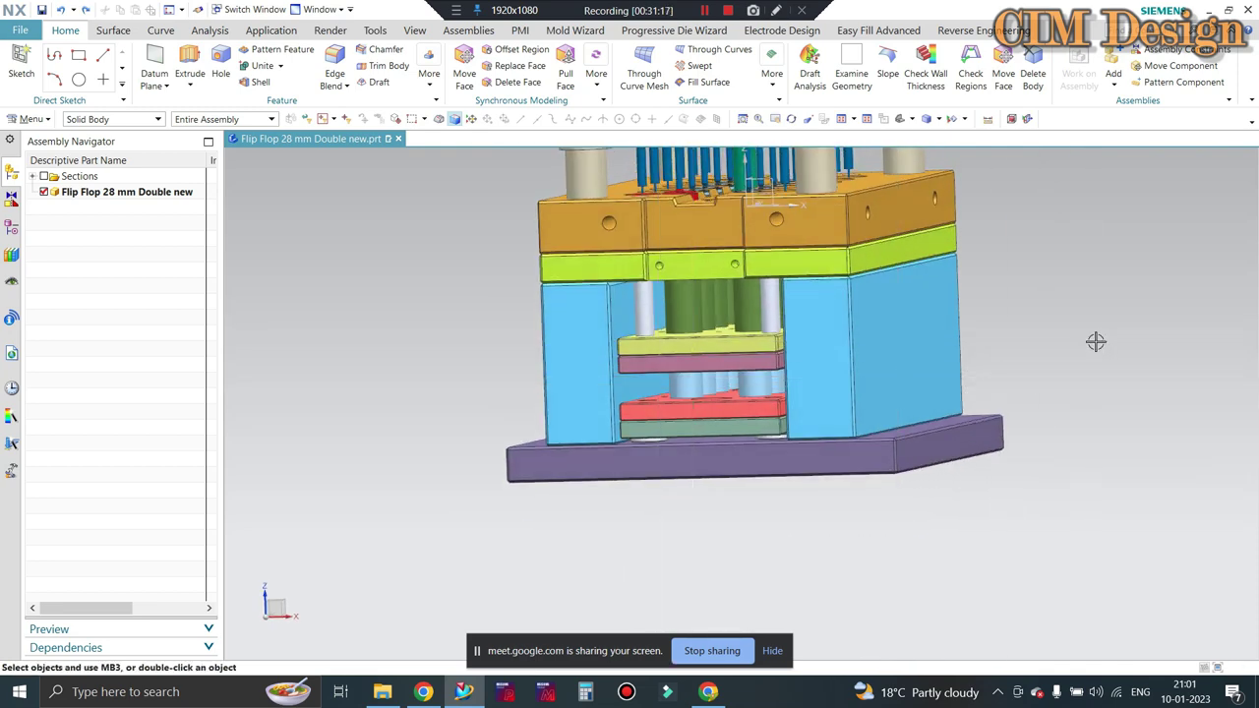
{"action": "key", "text": "F8"}
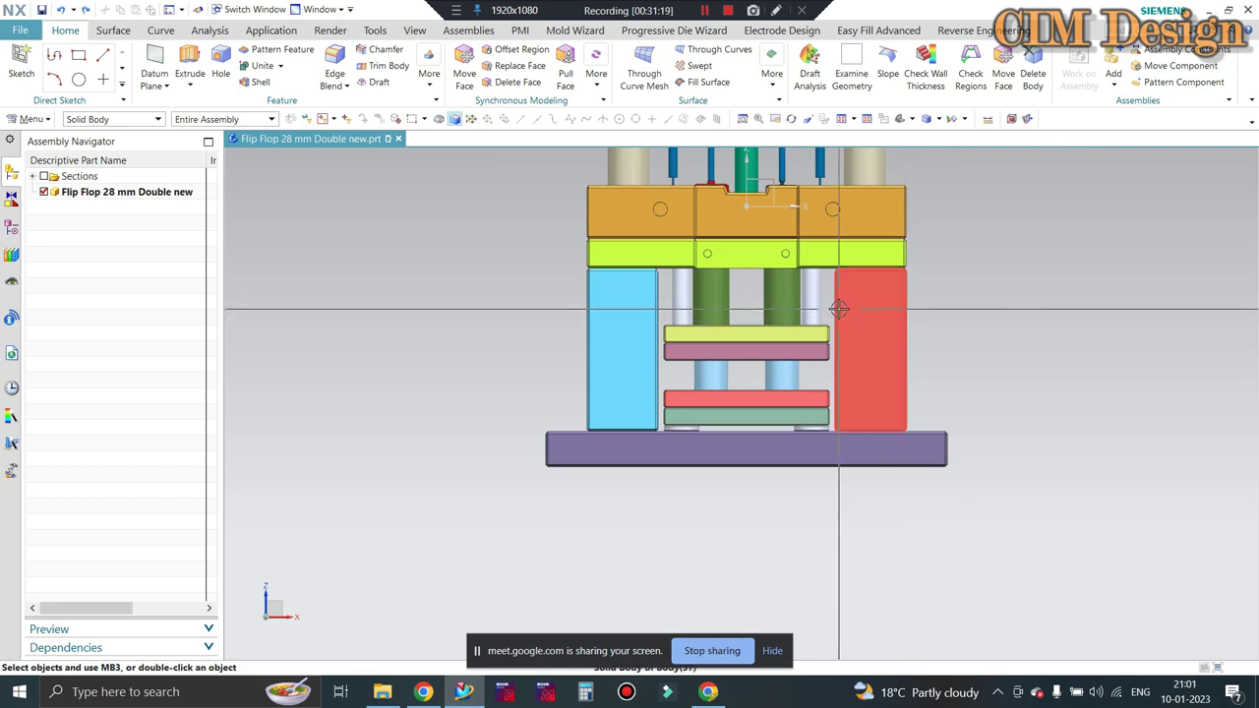
{"action": "scroll", "coordinate": [737, 295], "scroll_direction": "up", "scroll_amount": 5}
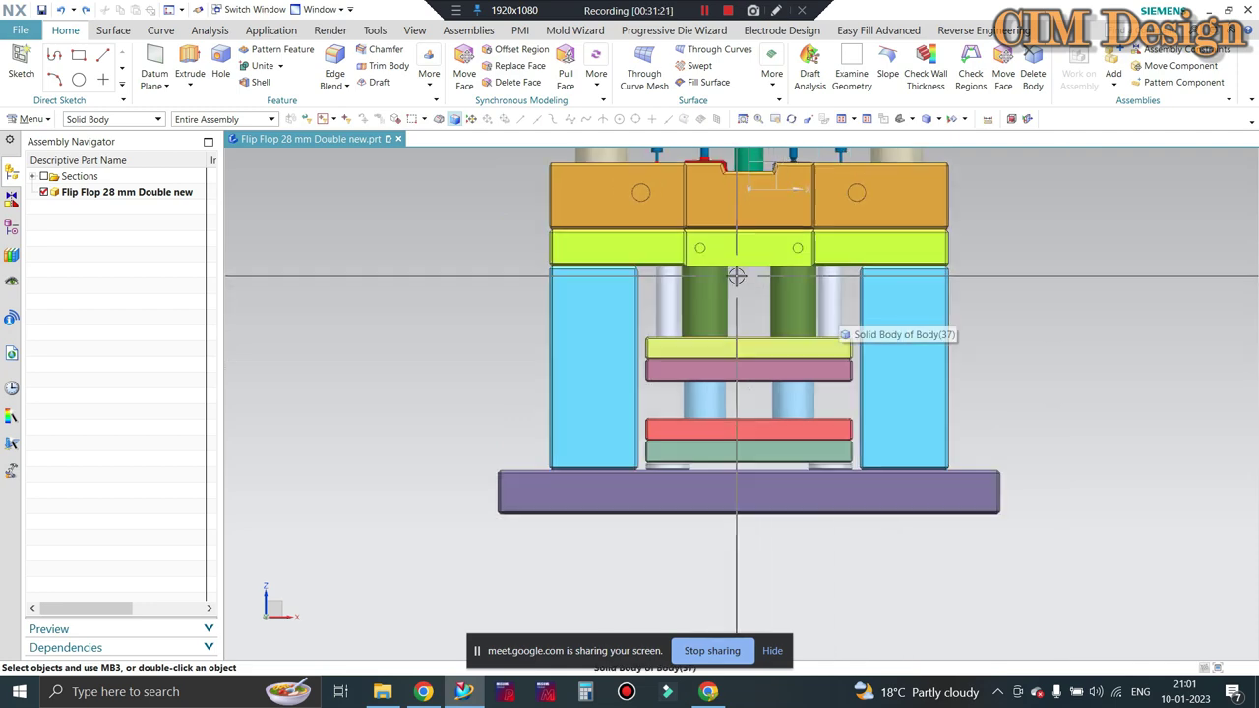
{"action": "scroll", "coordinate": [646, 330], "scroll_direction": "down", "scroll_amount": 5}
Inspect elevated, three-quarter and low base views, restore the front view, then switch to the Meet call
{"action": "middle_click_drag", "start_coordinate": [814, 331], "coordinate": [812, 359]}
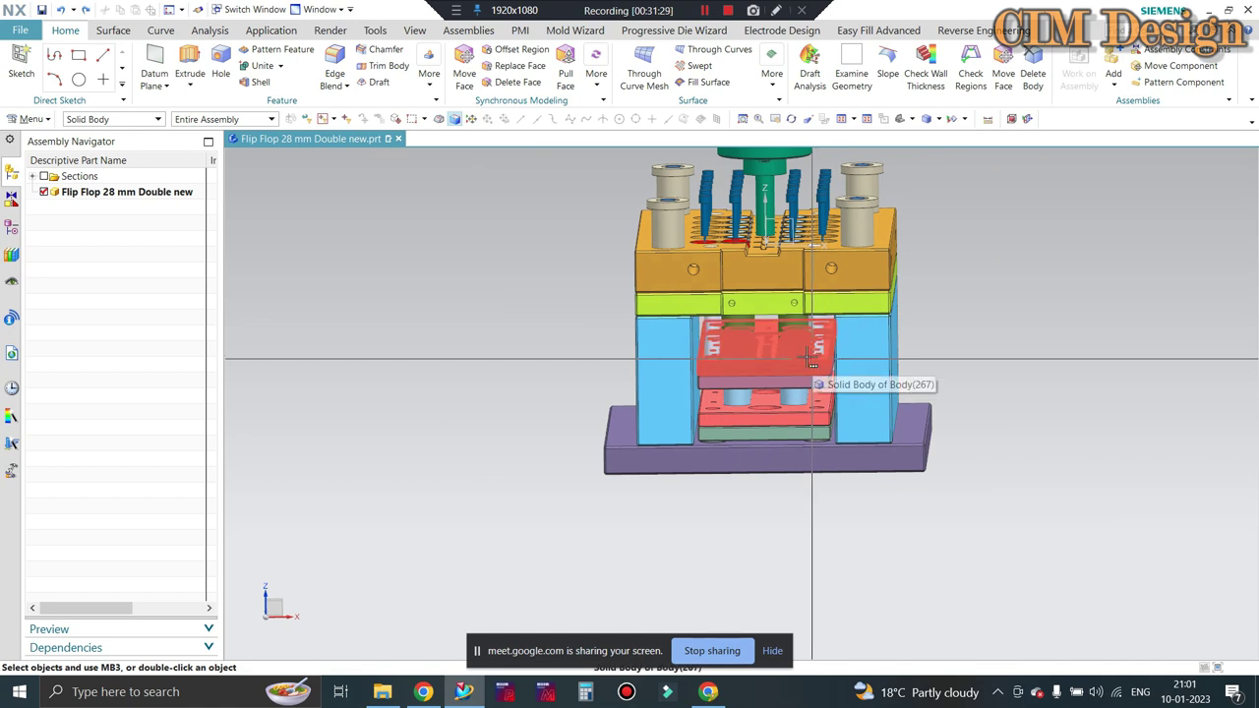
{"action": "mouse_move", "coordinate": [1070, 295]}
{"action": "middle_mouse_down"}
{"action": "mouse_move", "coordinate": [1030, 331]}
{"action": "mouse_move", "coordinate": [1030, 377]}
{"action": "mouse_move", "coordinate": [1031, 328]}
{"action": "middle_mouse_up"}
{"action": "scroll", "coordinate": [663, 436], "scroll_direction": "up", "scroll_amount": 3}
{"action": "scroll", "coordinate": [664, 436], "scroll_direction": "up", "scroll_amount": 2}
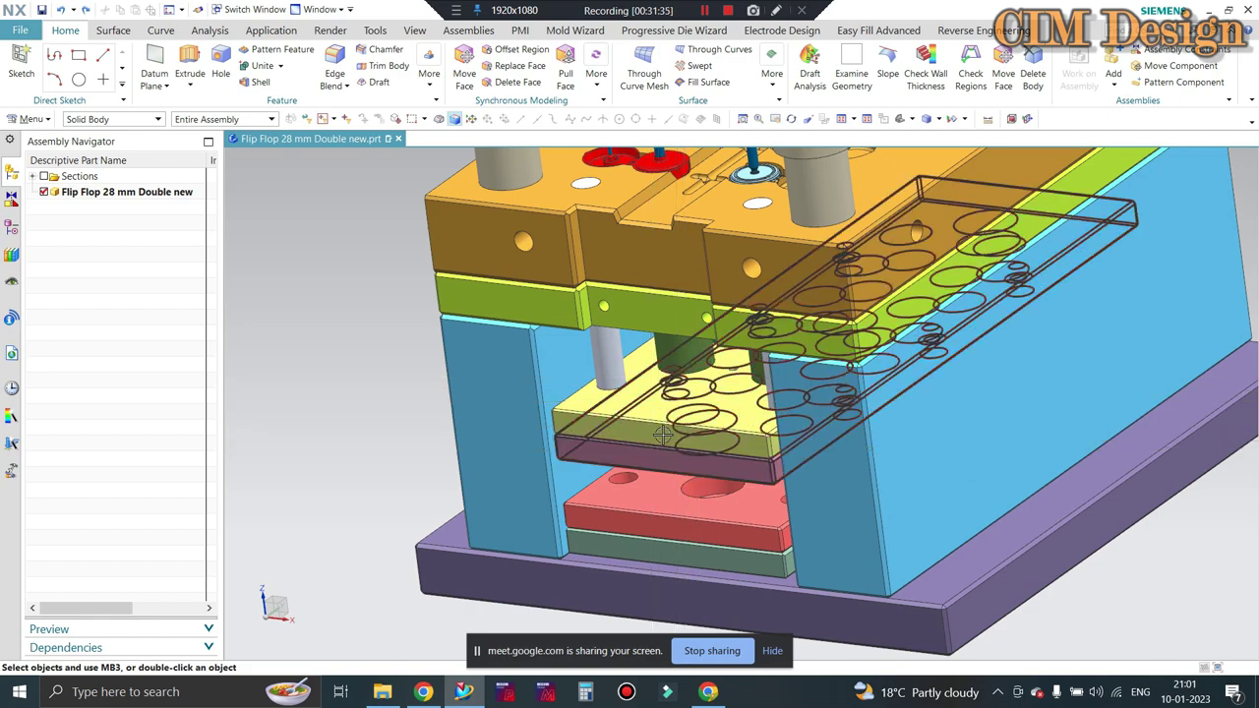
{"action": "mouse_move", "coordinate": [664, 435]}
{"action": "middle_mouse_down"}
{"action": "mouse_move", "coordinate": [654, 410]}
{"action": "mouse_move", "coordinate": [598, 499]}
{"action": "mouse_move", "coordinate": [774, 444]}
{"action": "mouse_move", "coordinate": [802, 351]}
{"action": "mouse_move", "coordinate": [769, 424]}
{"action": "mouse_move", "coordinate": [834, 369]}
{"action": "middle_mouse_up"}
{"action": "scroll", "coordinate": [598, 499], "scroll_direction": "down", "scroll_amount": 3}
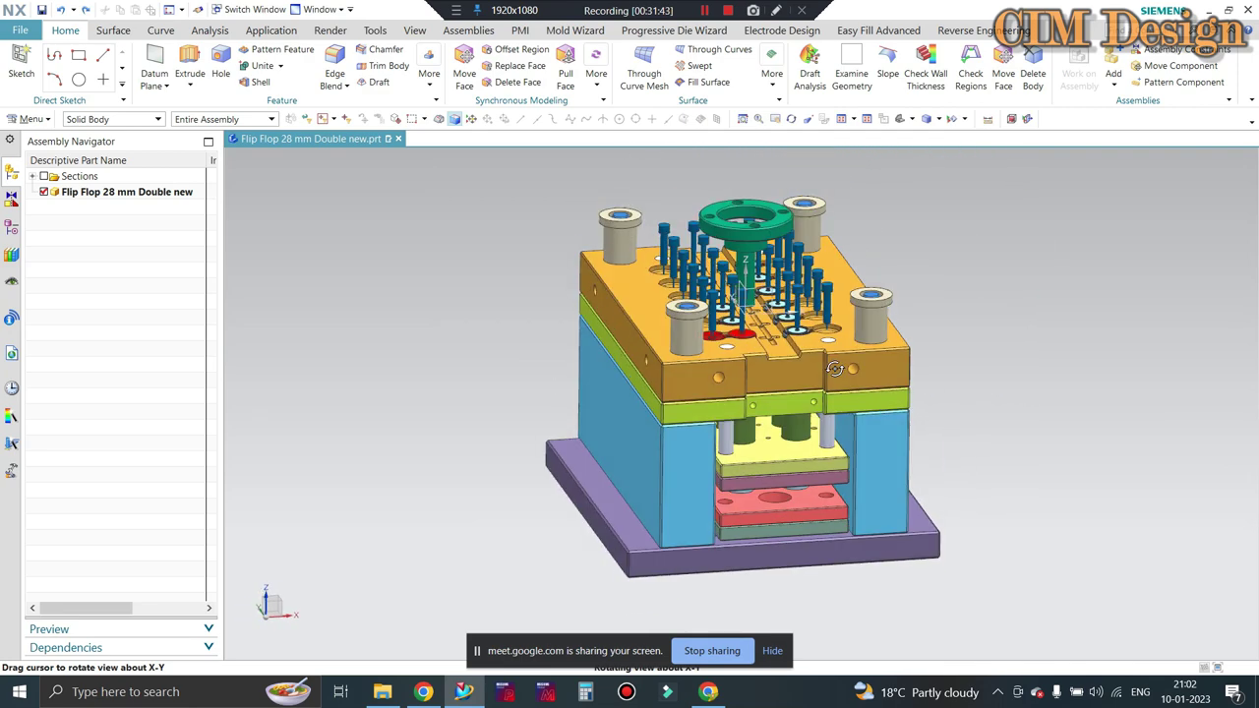
{"action": "key", "text": "ctrl+alt+f"}
{"action": "scroll", "coordinate": [767, 427], "scroll_direction": "up", "scroll_amount": 3}
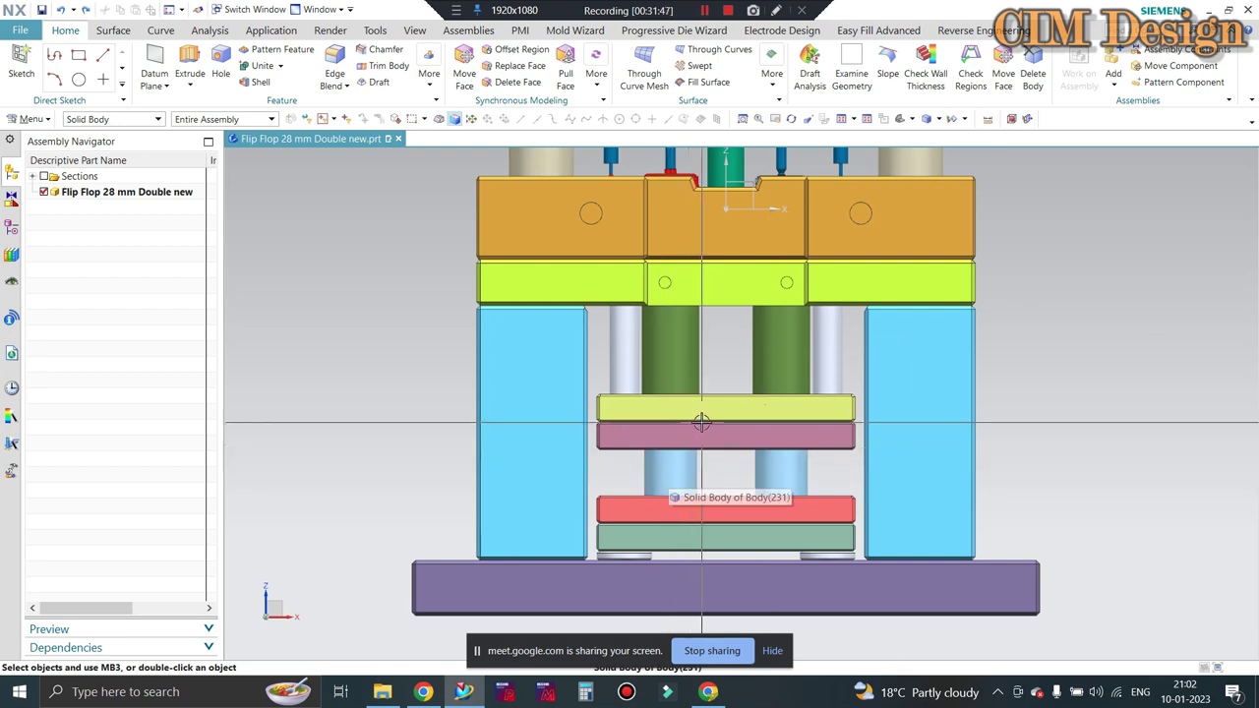
{"action": "left_click", "coordinate": [708, 692]}
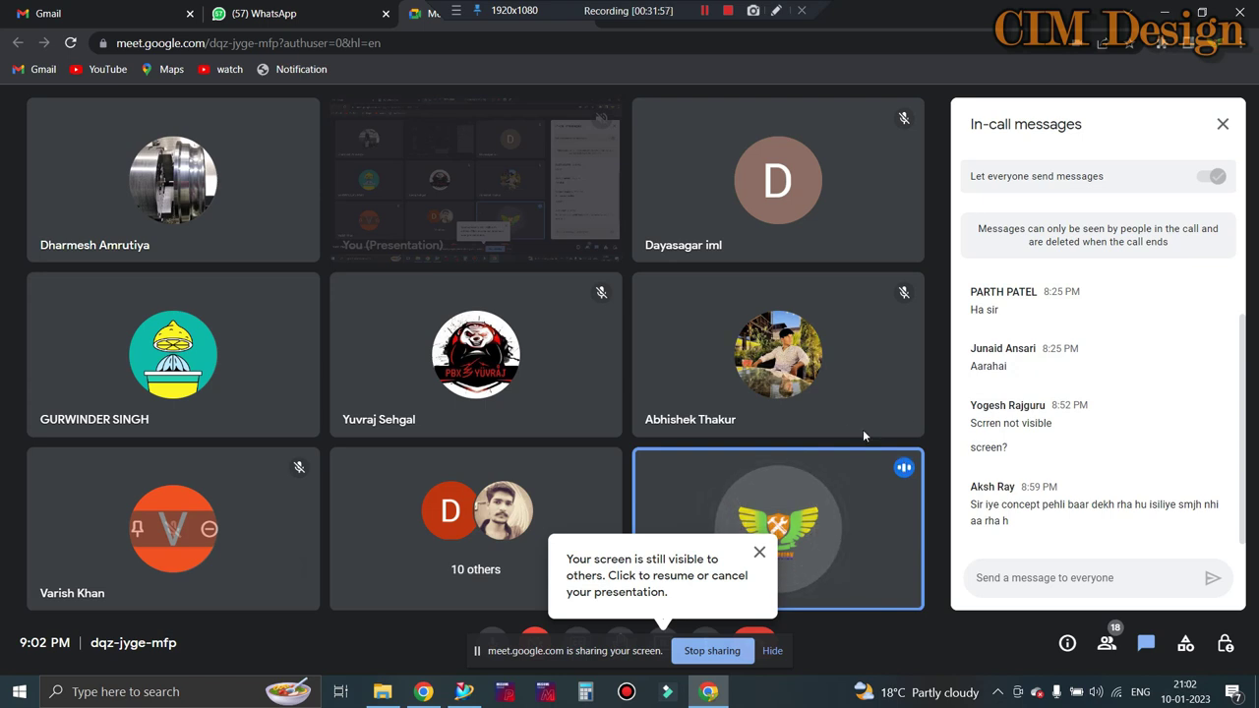
Show the People panel instead of messages and scroll through the 18 call participants
{"action": "left_click", "coordinate": [1107, 645]}
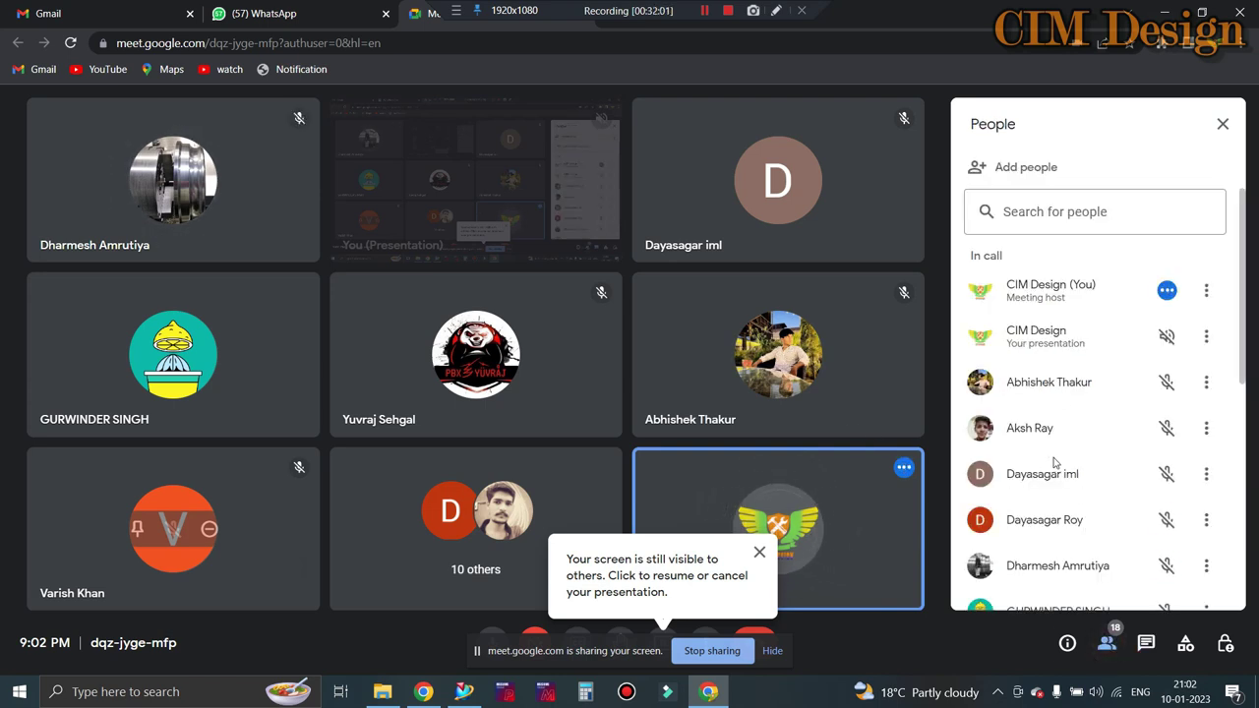
{"action": "scroll", "coordinate": [1066, 426], "scroll_direction": "down", "scroll_amount": 1}
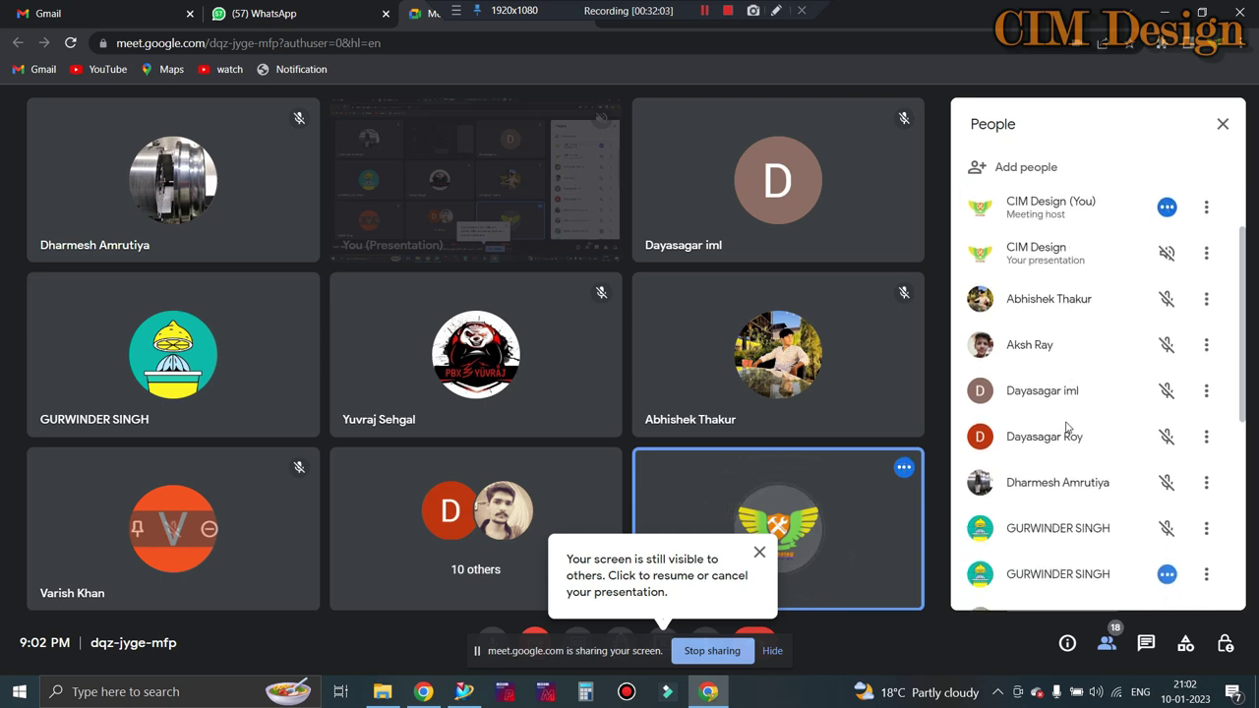
{"action": "scroll", "coordinate": [1066, 427], "scroll_direction": "down", "scroll_amount": 2}
{"action": "scroll", "coordinate": [1066, 426], "scroll_direction": "down", "scroll_amount": 2}
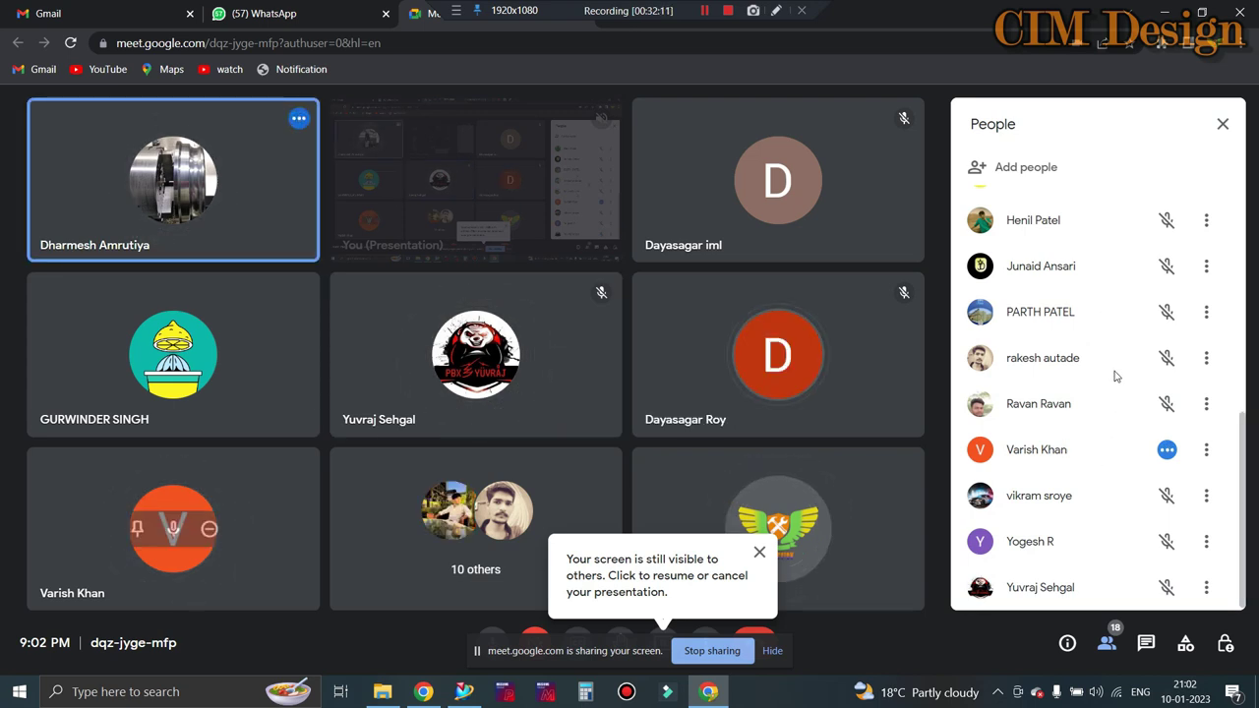
{"action": "scroll", "coordinate": [1091, 395], "scroll_direction": "up", "scroll_amount": 1}
{"action": "scroll", "coordinate": [1092, 394], "scroll_direction": "up", "scroll_amount": 4}
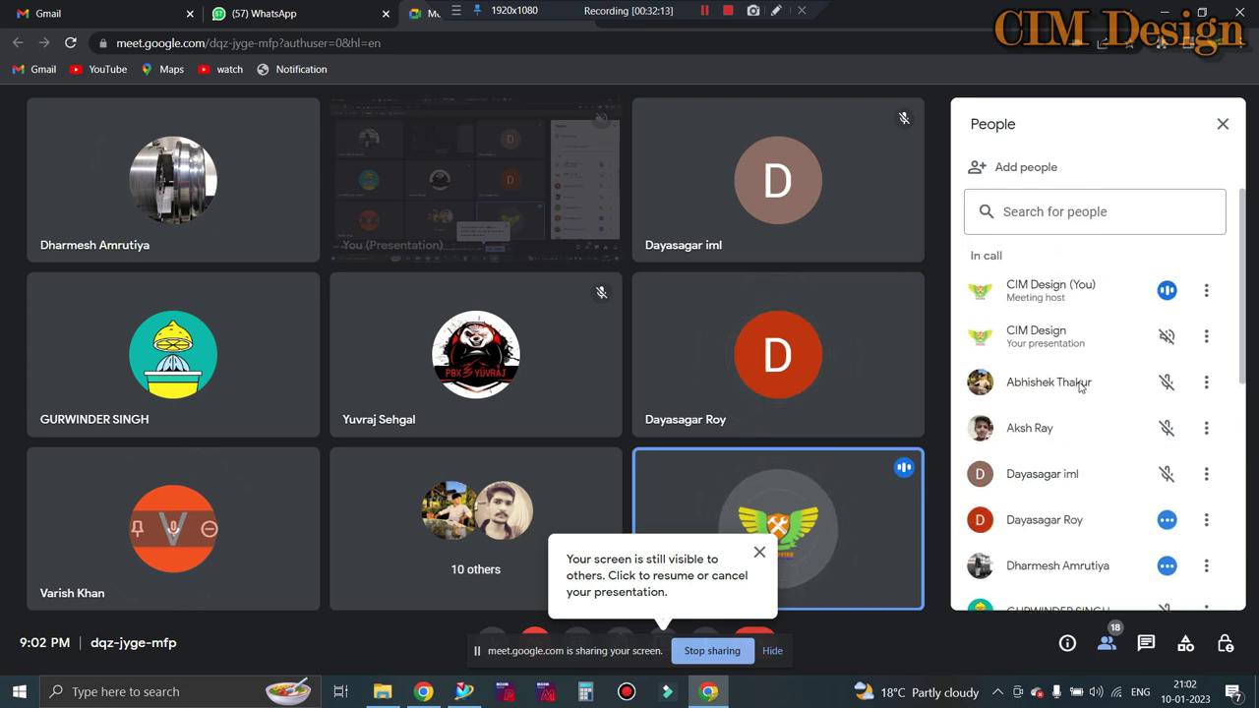
{"action": "scroll", "coordinate": [1079, 389], "scroll_direction": "down", "scroll_amount": 2}
{"action": "scroll", "coordinate": [1081, 392], "scroll_direction": "down", "scroll_amount": 1}
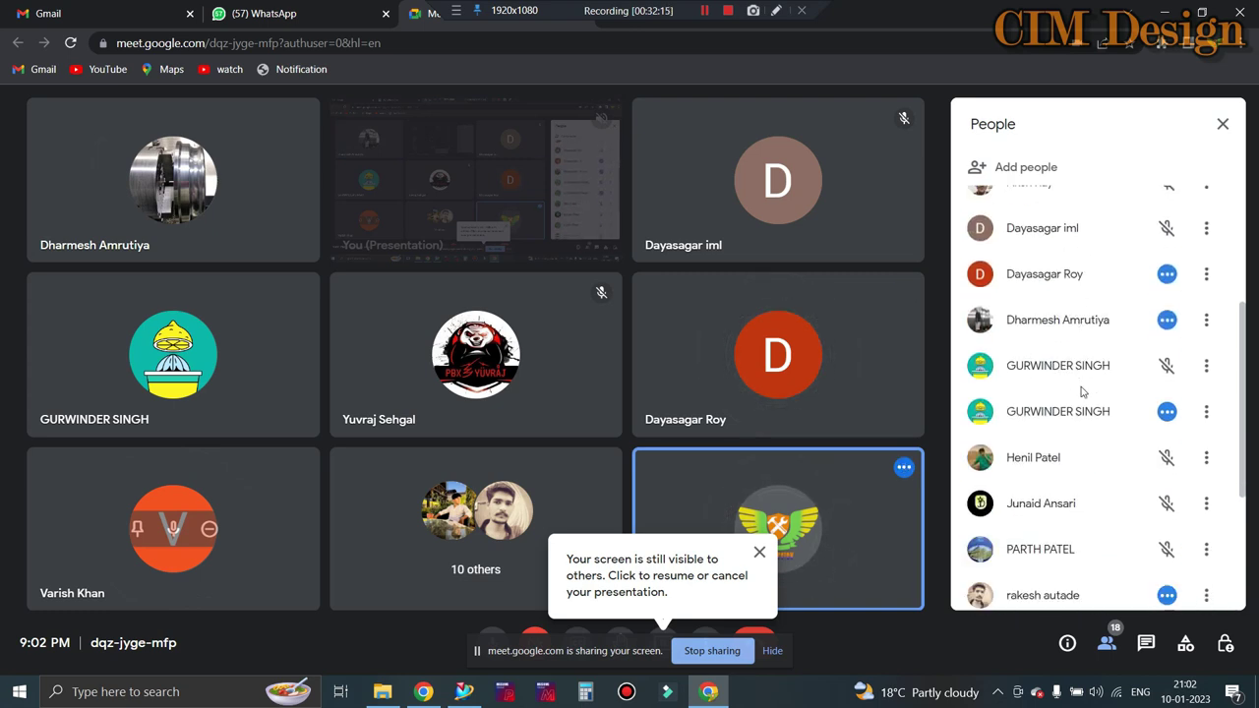
{"action": "scroll", "coordinate": [1080, 391], "scroll_direction": "down", "scroll_amount": 1}
{"action": "scroll", "coordinate": [1080, 392], "scroll_direction": "down", "scroll_amount": 2}
{"action": "scroll", "coordinate": [1080, 391], "scroll_direction": "down", "scroll_amount": 1}
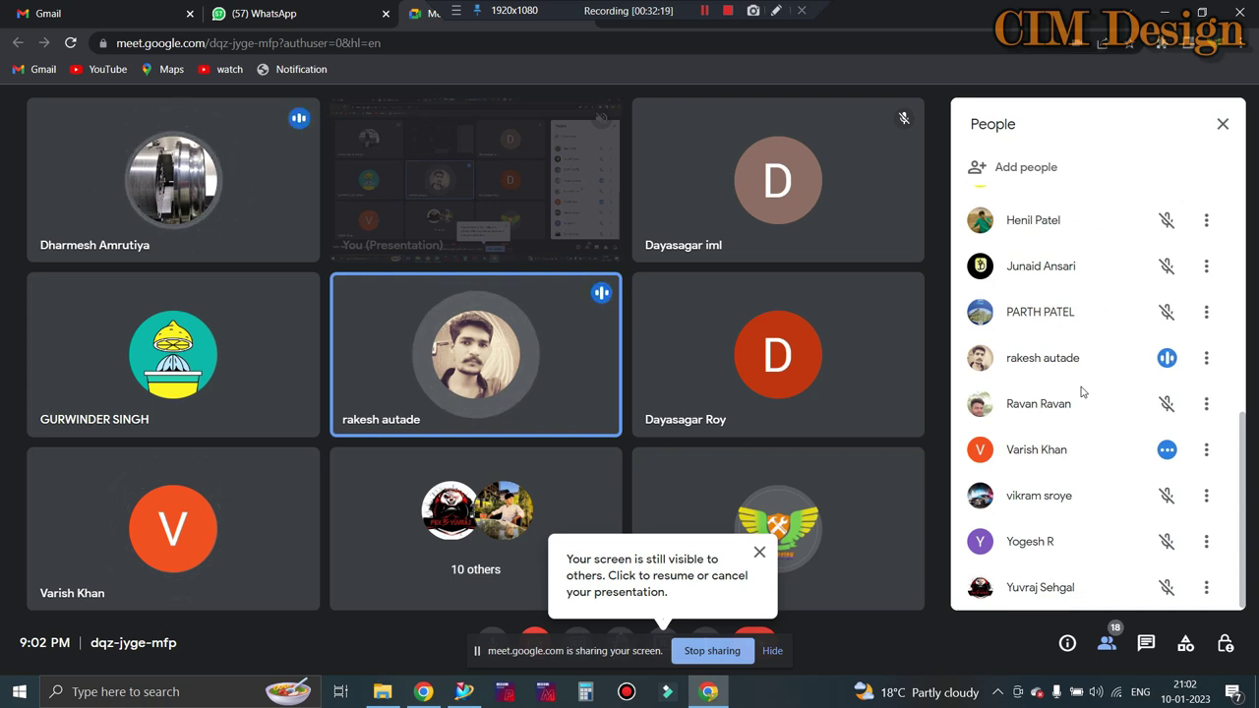
{"action": "scroll", "coordinate": [1081, 391], "scroll_direction": "up", "scroll_amount": 1}
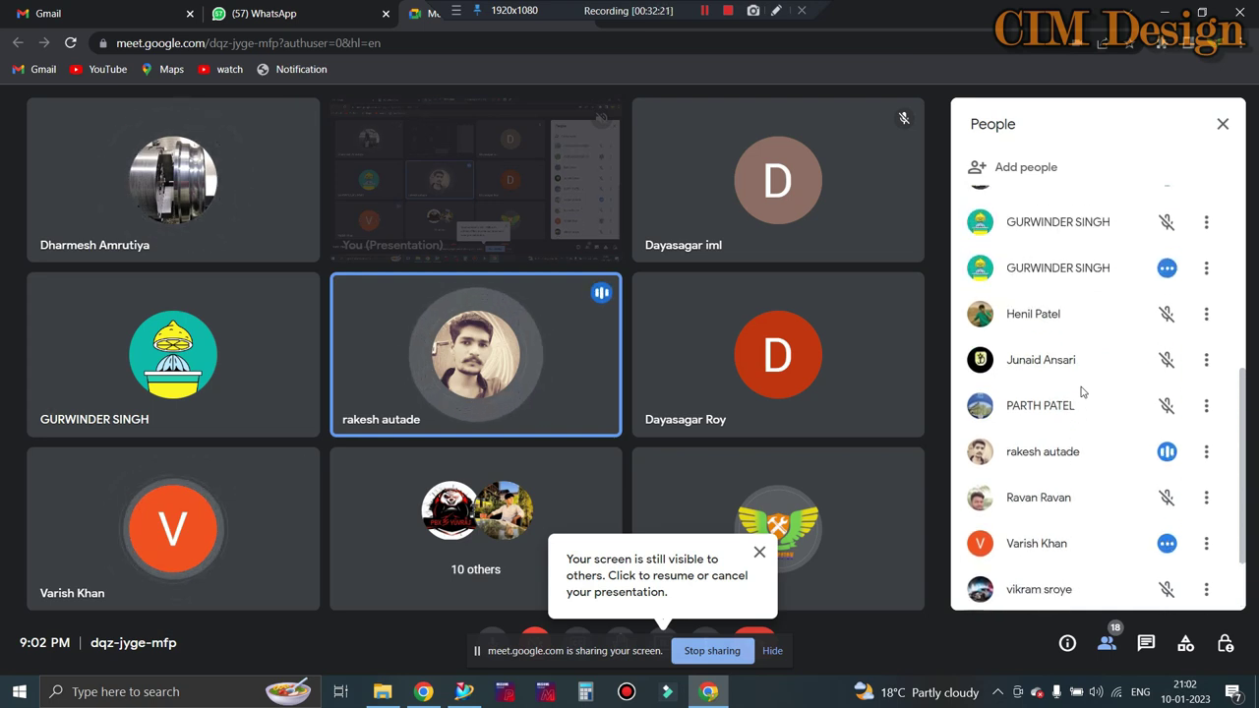
{"action": "scroll", "coordinate": [1081, 391], "scroll_direction": "up", "scroll_amount": 2}
{"action": "scroll", "coordinate": [1080, 392], "scroll_direction": "up", "scroll_amount": 2}
{"action": "scroll", "coordinate": [1081, 391], "scroll_direction": "up", "scroll_amount": 1}
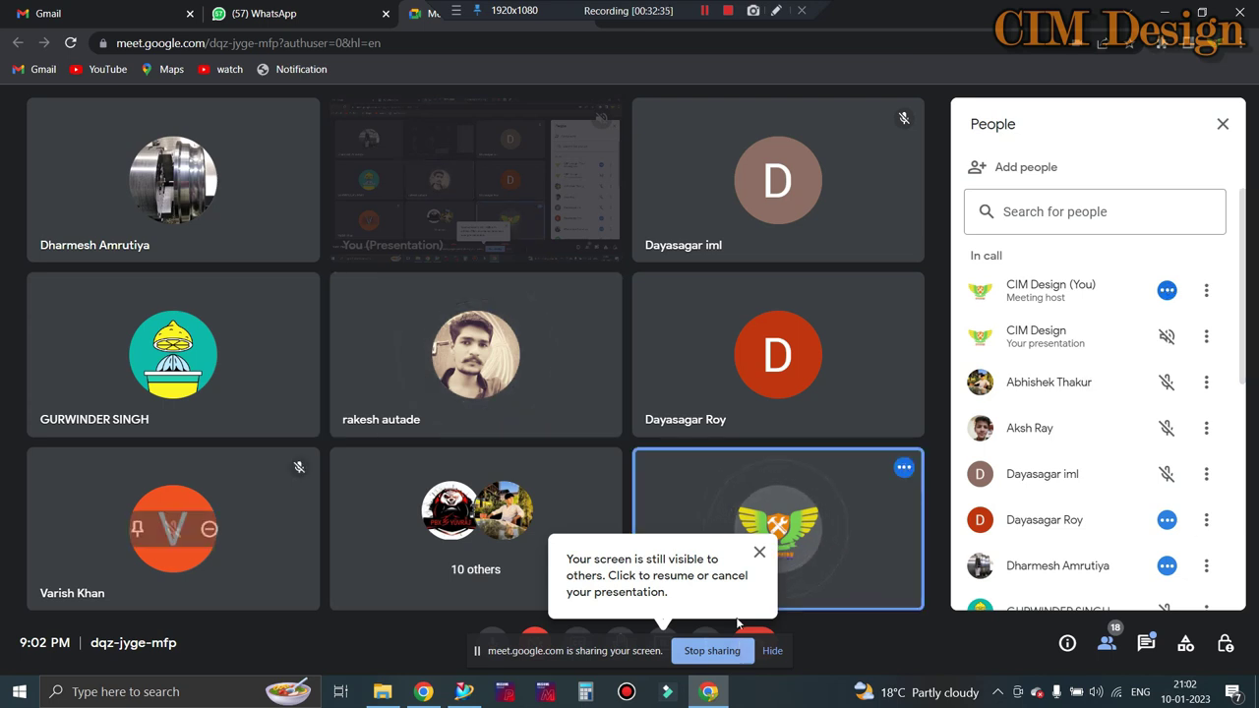
Dismiss the screen-sharing reminder popup and scroll the participant list again
{"action": "left_click", "coordinate": [757, 553]}
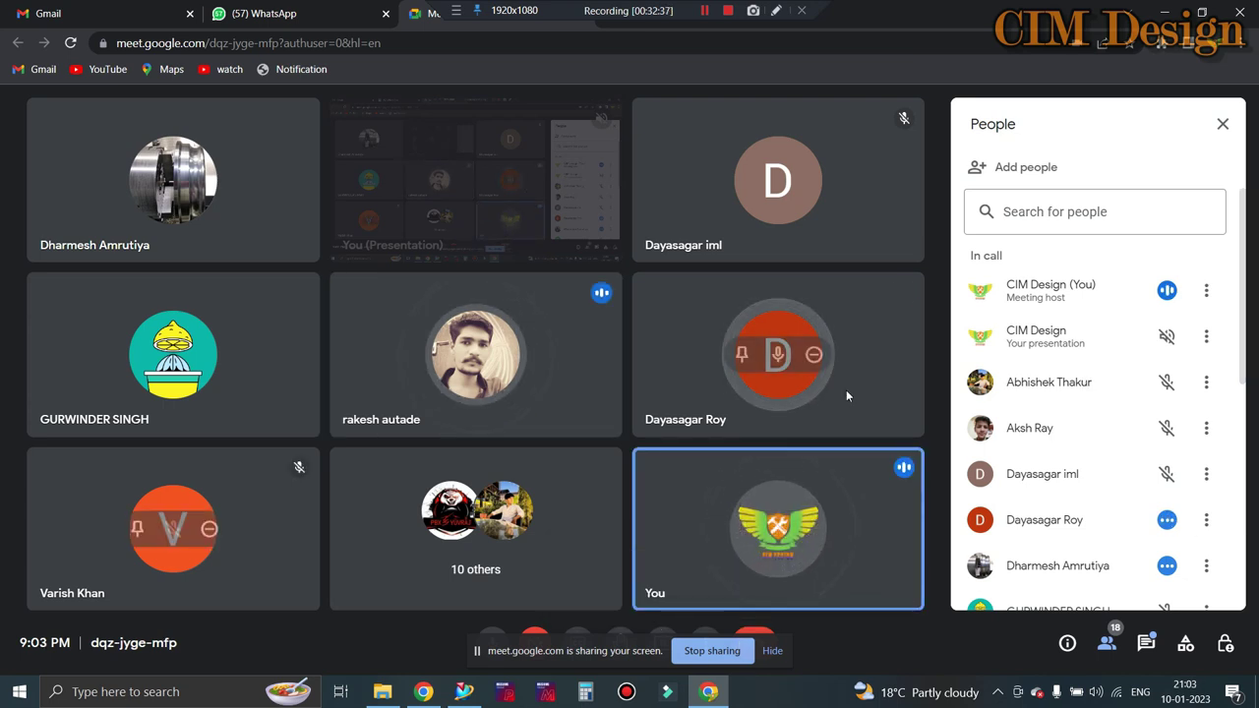
{"action": "scroll", "coordinate": [1105, 444], "scroll_direction": "down", "scroll_amount": 2}
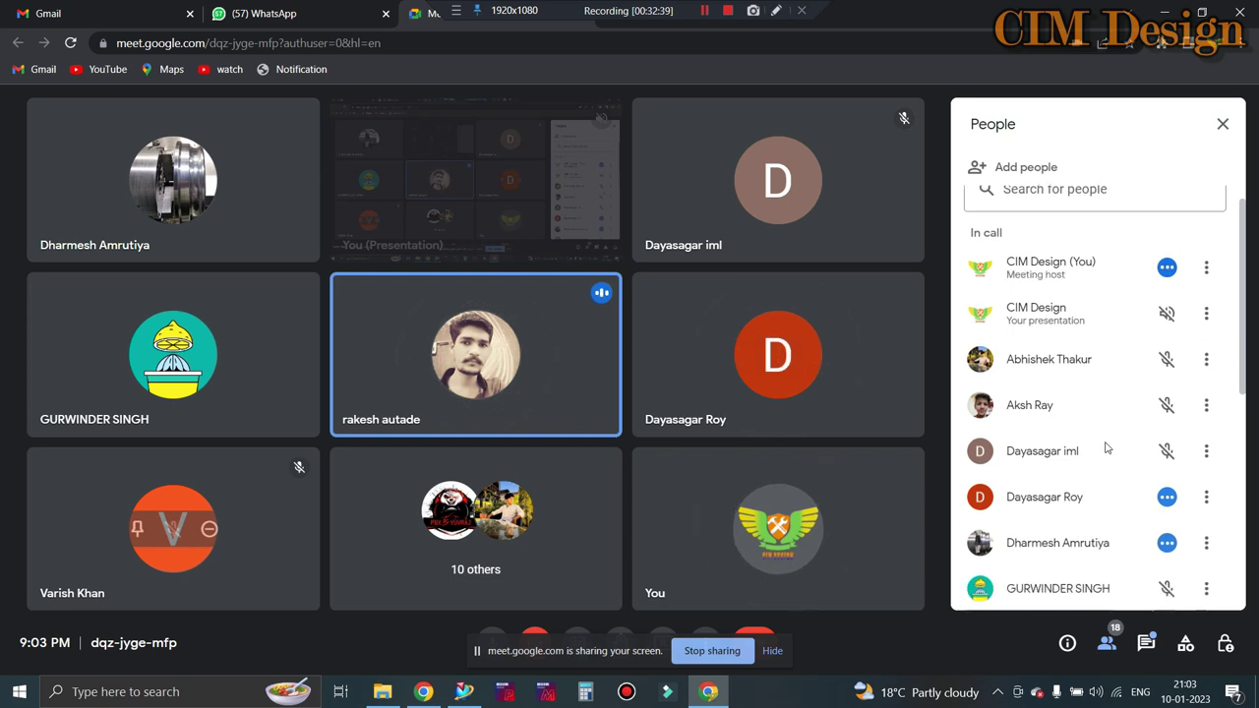
{"action": "scroll", "coordinate": [1104, 447], "scroll_direction": "down", "scroll_amount": 3}
{"action": "scroll", "coordinate": [1104, 447], "scroll_direction": "down", "scroll_amount": 1}
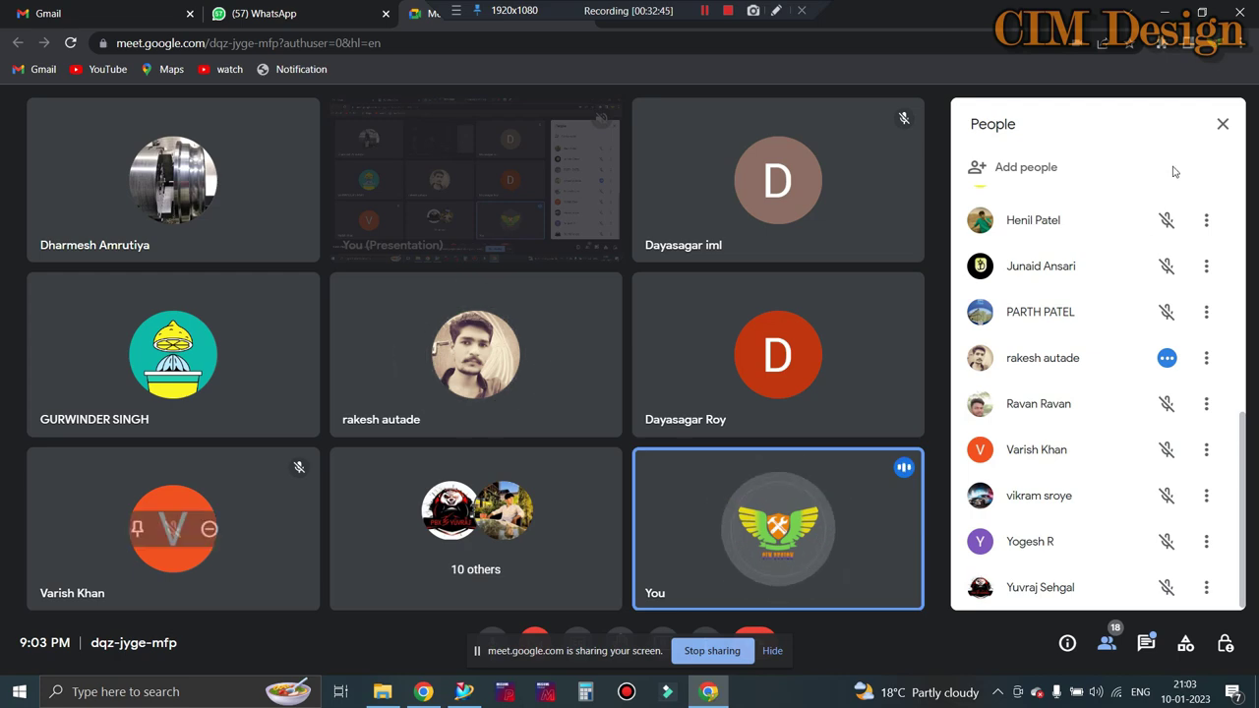
Zoom in on the die's front plates in NX, then bring the Google Meet call back in front
{"action": "left_click", "coordinate": [1165, 11]}
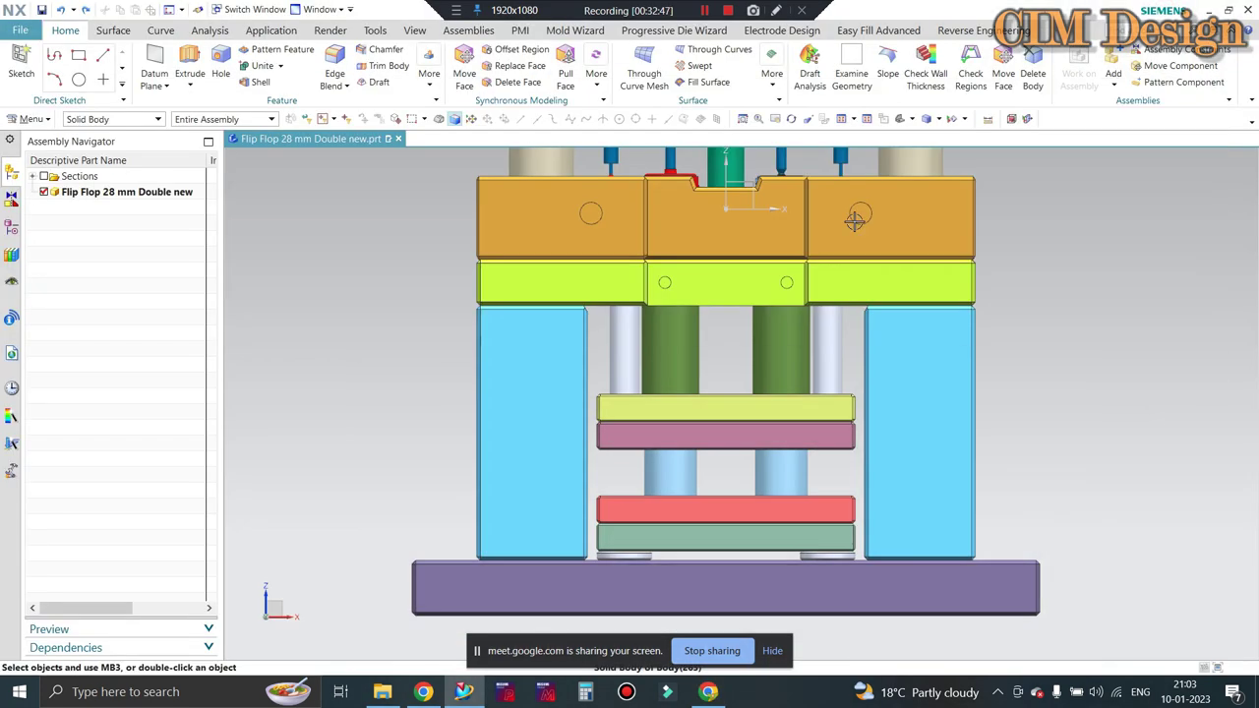
{"action": "scroll", "coordinate": [934, 337], "scroll_direction": "down", "scroll_amount": 3}
{"action": "scroll", "coordinate": [779, 399], "scroll_direction": "up", "scroll_amount": 4}
{"action": "scroll", "coordinate": [779, 399], "scroll_direction": "up", "scroll_amount": 1}
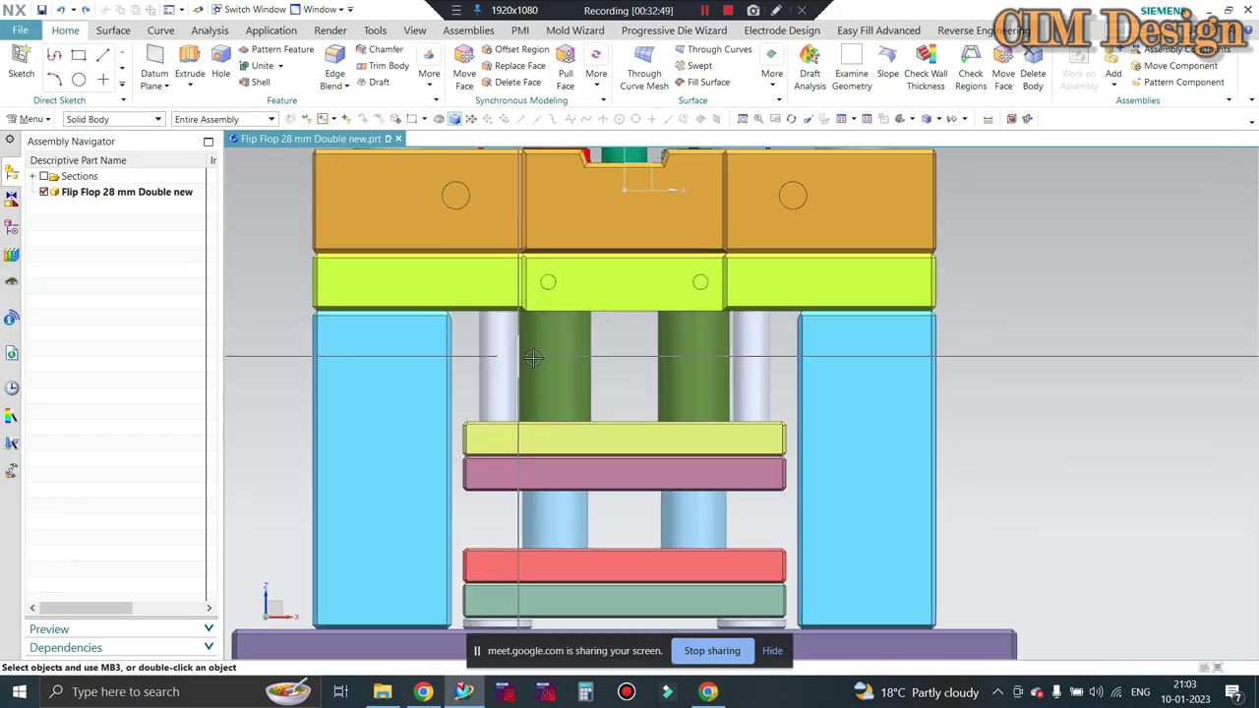
{"action": "scroll", "coordinate": [562, 289], "scroll_direction": "down", "scroll_amount": 4}
{"action": "scroll", "coordinate": [558, 281], "scroll_direction": "up", "scroll_amount": 4}
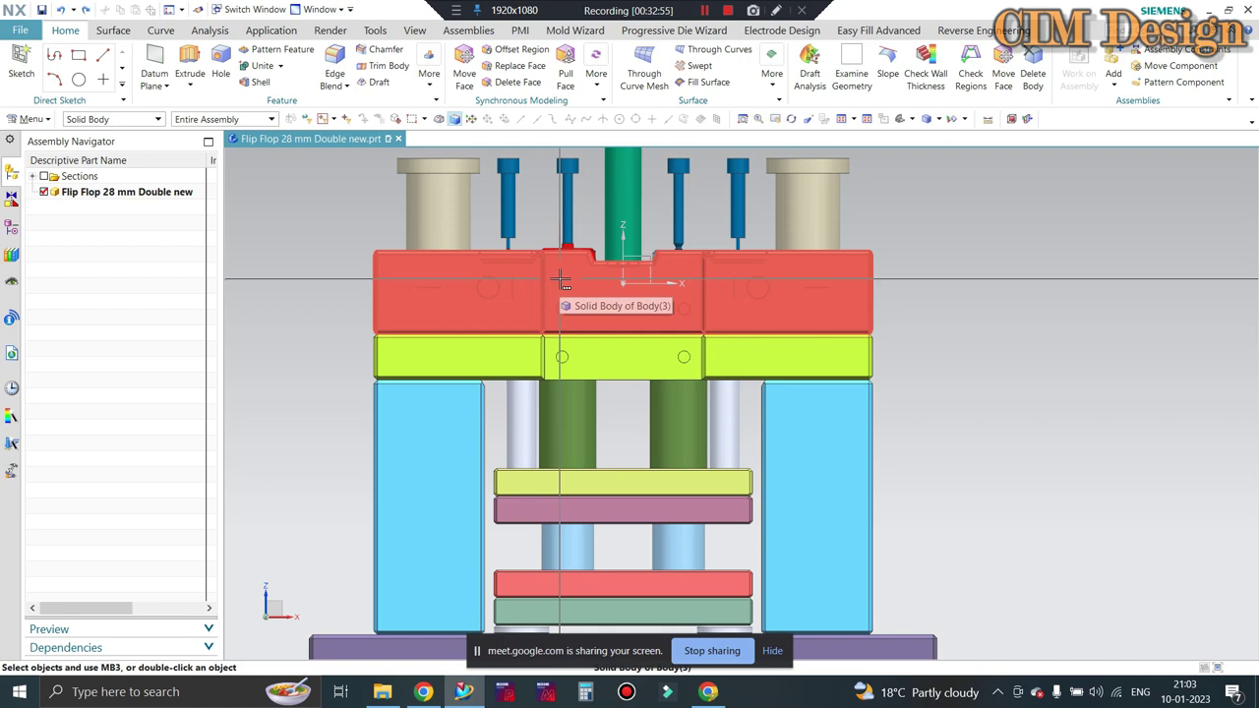
{"action": "mouse_move", "coordinate": [707, 692]}
{"action": "left_click", "coordinate": [701, 674]}
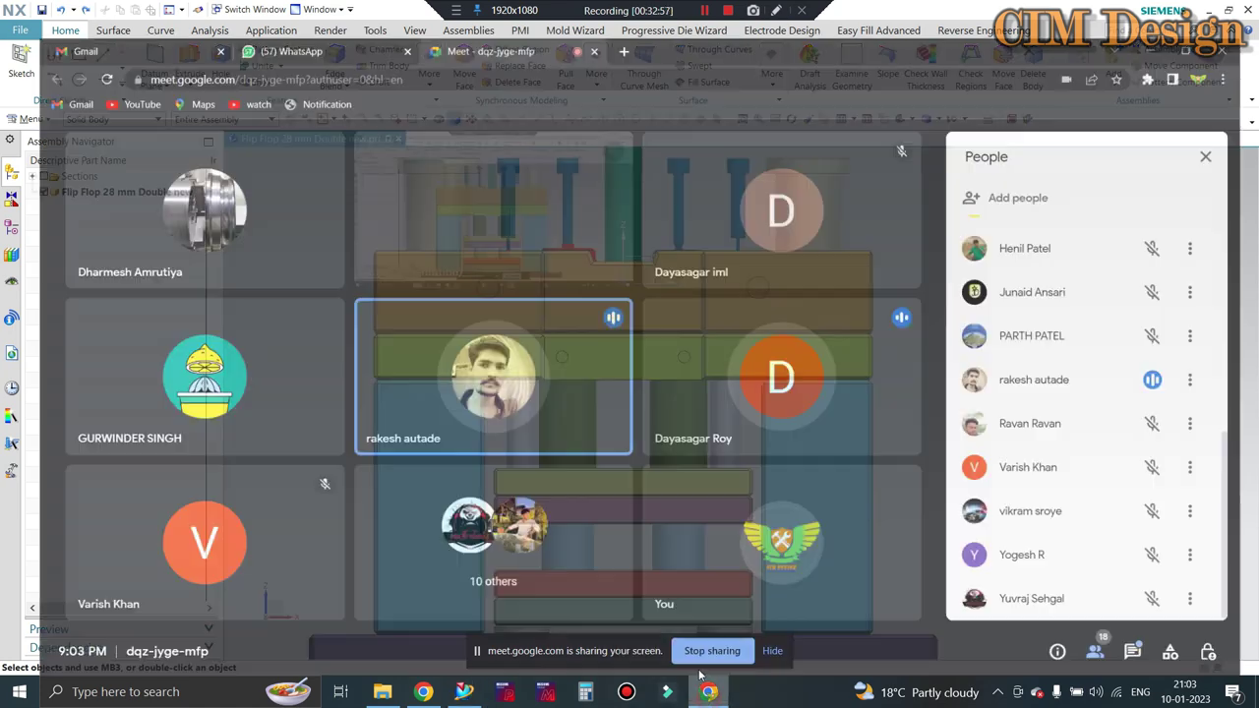
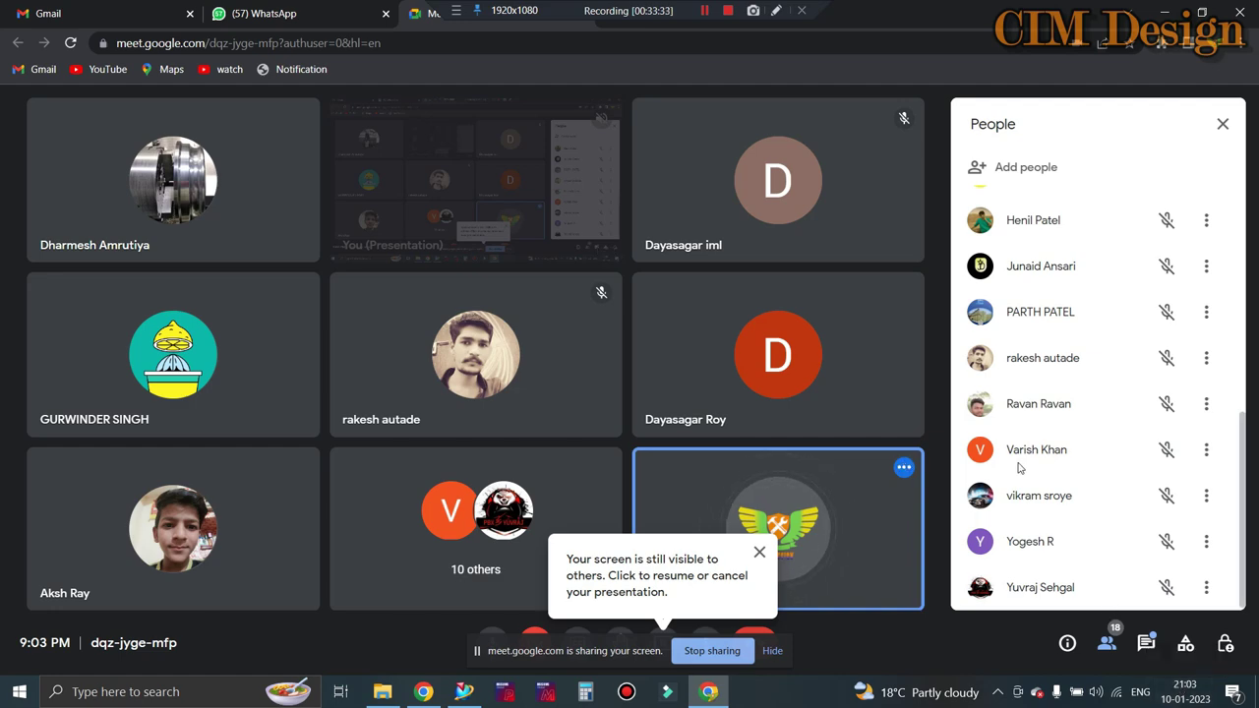
Minimize the Chrome Meet window to bring 'Flip Flop 28 mm Double new' in NX back on screen
{"action": "left_click", "coordinate": [1171, 12]}
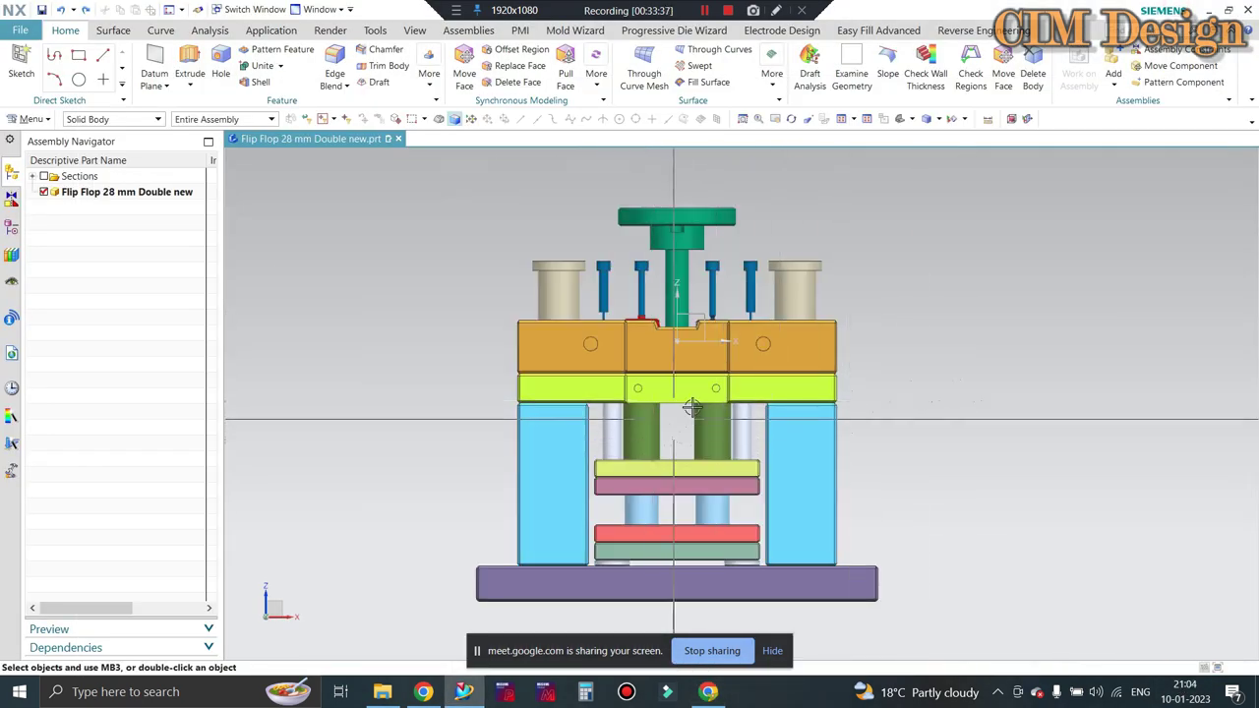
{"action": "scroll", "coordinate": [787, 399], "scroll_direction": "up", "scroll_amount": 2}
{"action": "scroll", "coordinate": [698, 398], "scroll_direction": "down", "scroll_amount": 2}
{"action": "scroll", "coordinate": [698, 398], "scroll_direction": "up", "scroll_amount": 1}
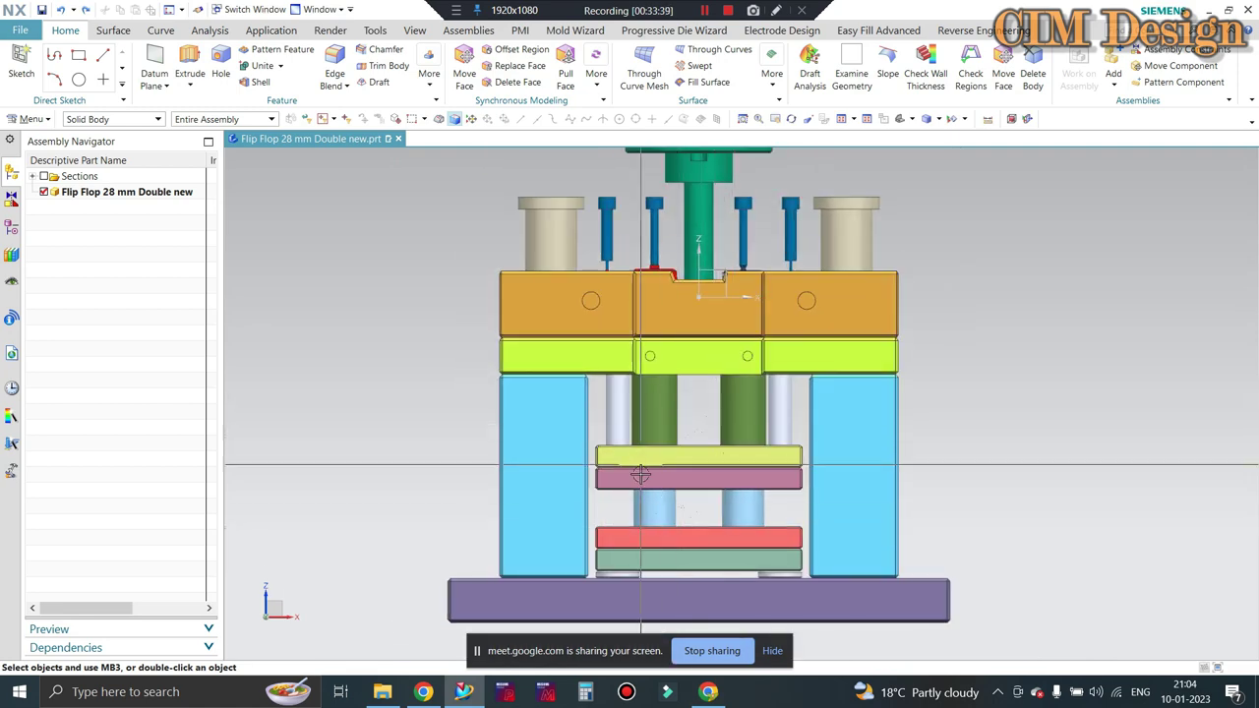
{"action": "scroll", "coordinate": [628, 516], "scroll_direction": "up", "scroll_amount": 1}
{"action": "scroll", "coordinate": [627, 516], "scroll_direction": "down", "scroll_amount": 1}
{"action": "scroll", "coordinate": [628, 517], "scroll_direction": "up", "scroll_amount": 1}
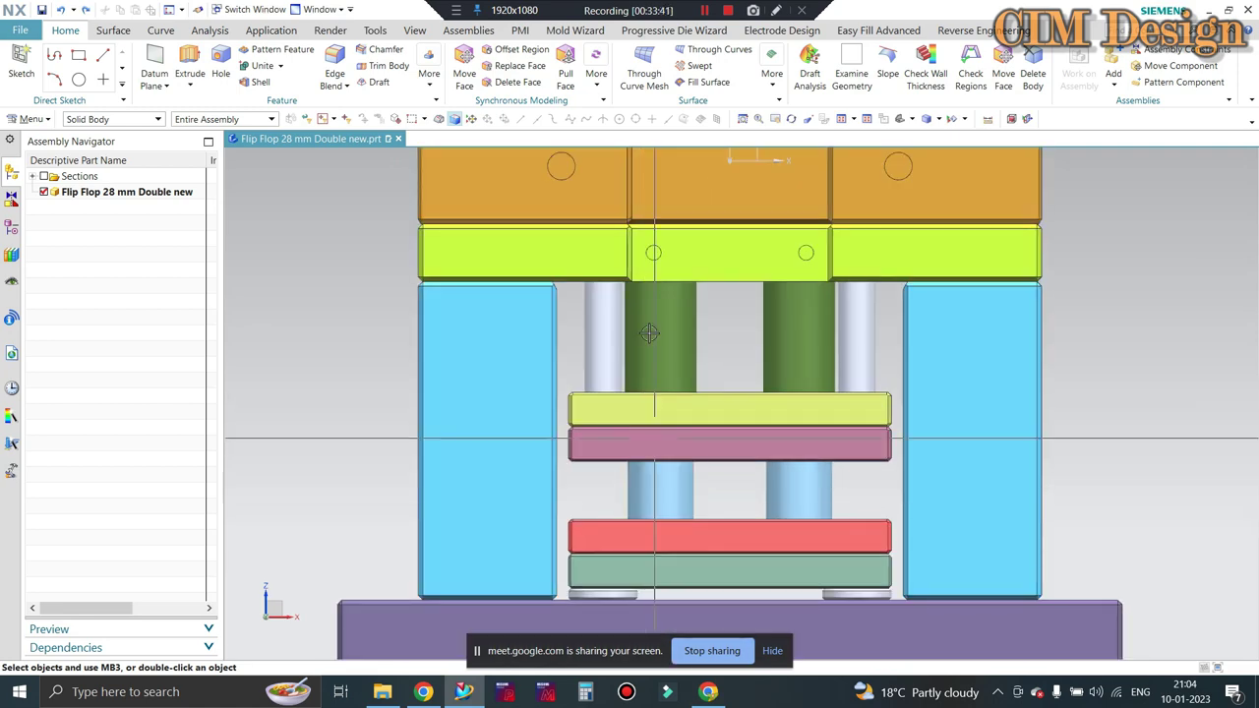
{"action": "scroll", "coordinate": [649, 315], "scroll_direction": "down", "scroll_amount": 1}
{"action": "scroll", "coordinate": [666, 208], "scroll_direction": "up", "scroll_amount": 1}
{"action": "scroll", "coordinate": [666, 208], "scroll_direction": "down", "scroll_amount": 3}
{"action": "scroll", "coordinate": [681, 287], "scroll_direction": "up", "scroll_amount": 2}
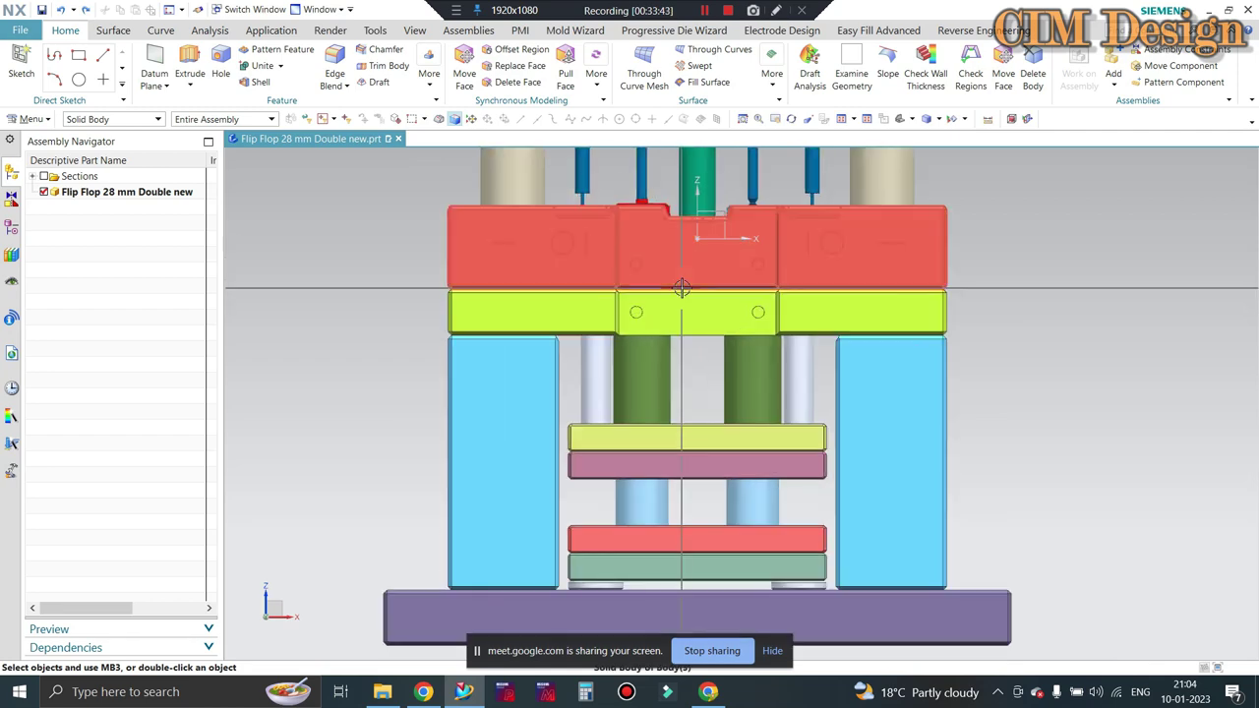
{"action": "scroll", "coordinate": [681, 287], "scroll_direction": "down", "scroll_amount": 1}
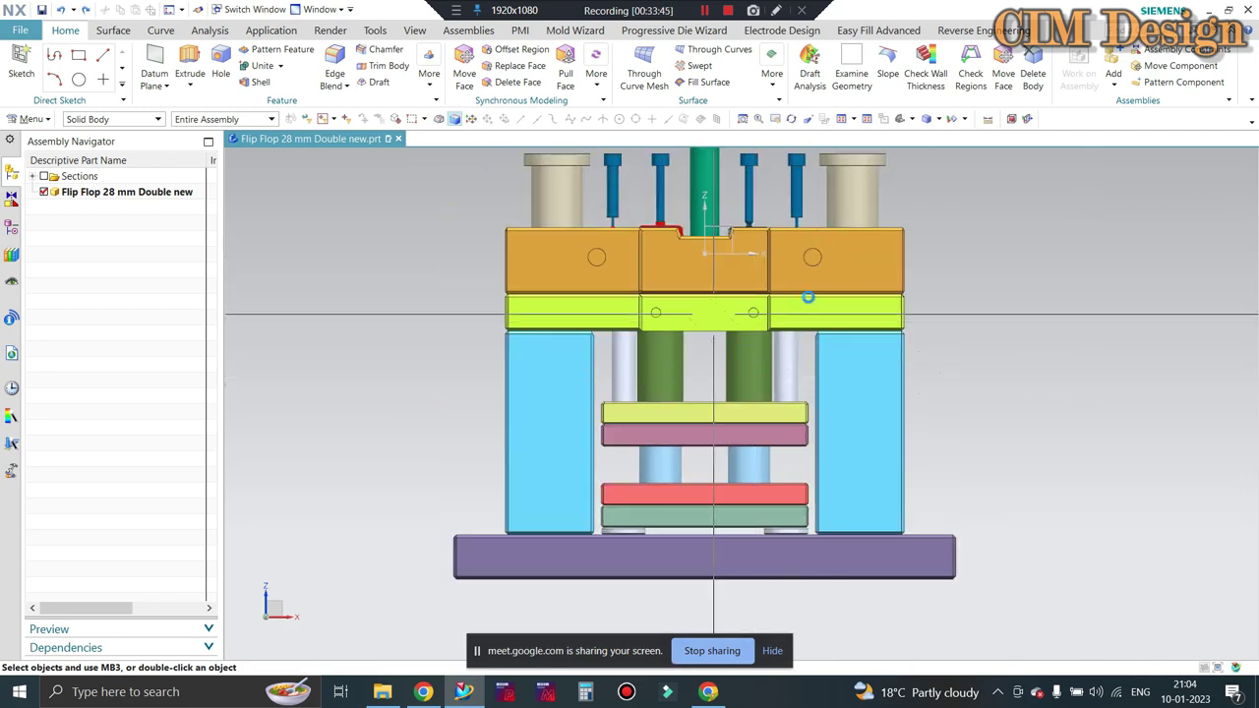
{"action": "scroll", "coordinate": [674, 235], "scroll_direction": "up", "scroll_amount": 1}
{"action": "scroll", "coordinate": [675, 236], "scroll_direction": "down", "scroll_amount": 2}
{"action": "middle_click_drag", "start_coordinate": [675, 236], "coordinate": [626, 293]}
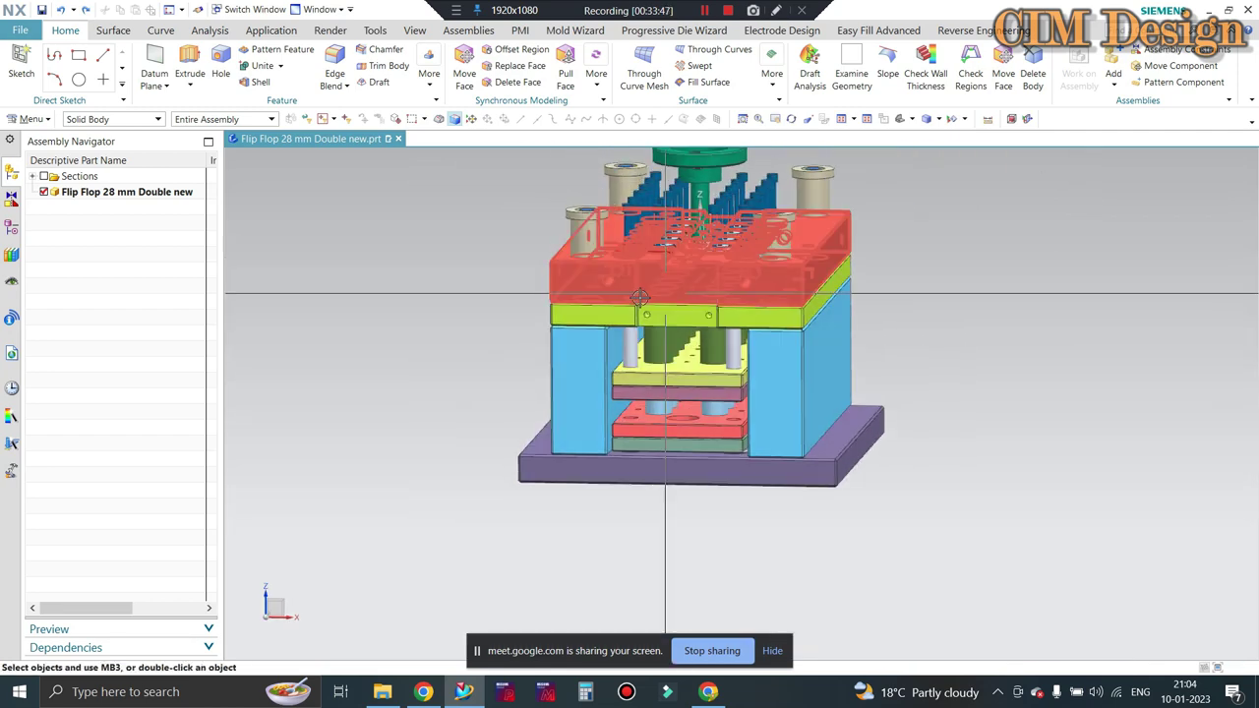
{"action": "scroll", "coordinate": [626, 293], "scroll_direction": "up", "scroll_amount": 2}
{"action": "scroll", "coordinate": [627, 293], "scroll_direction": "down", "scroll_amount": 3}
{"action": "key", "text": "ctrl+alt+f"}
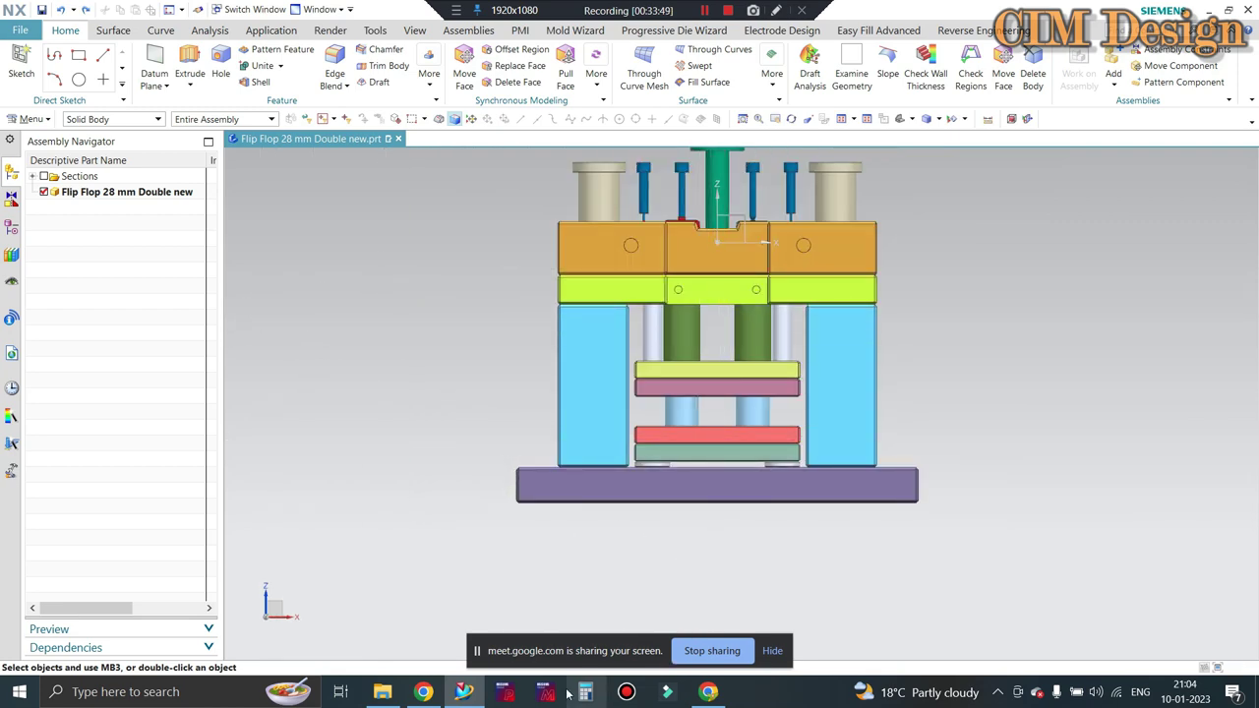
{"action": "left_click", "coordinate": [723, 692]}
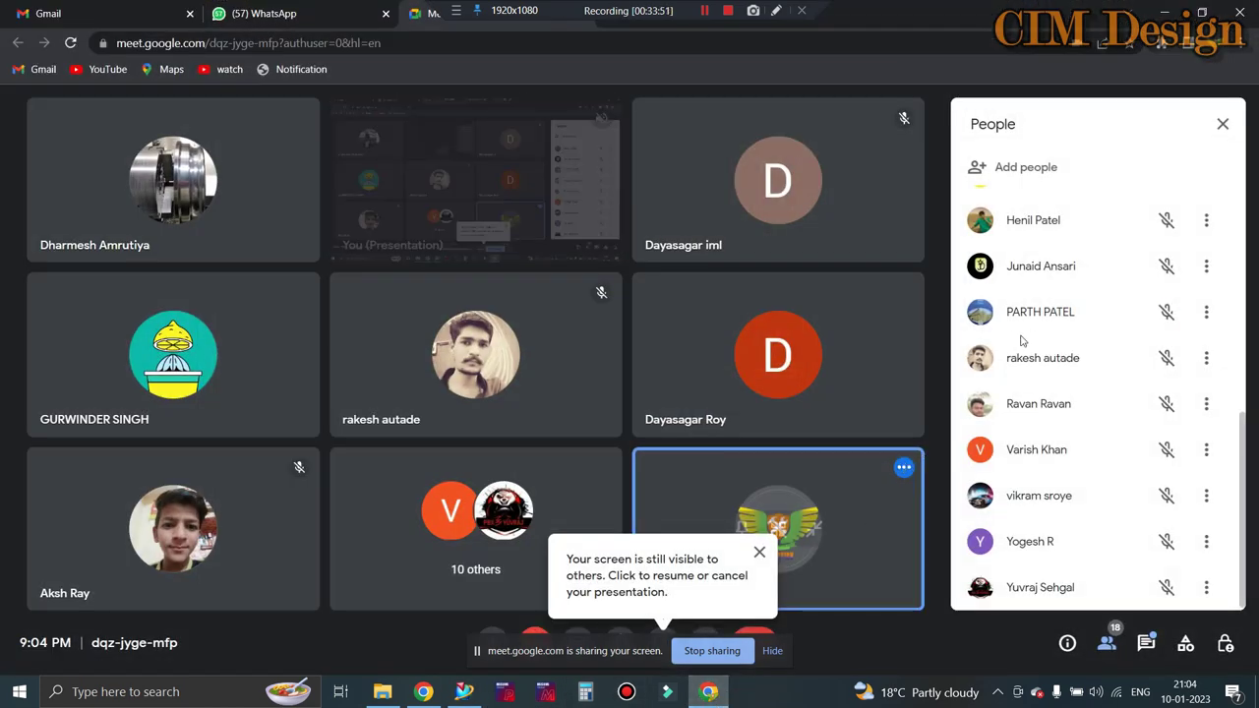
{"action": "key", "text": "alt+Tab"}
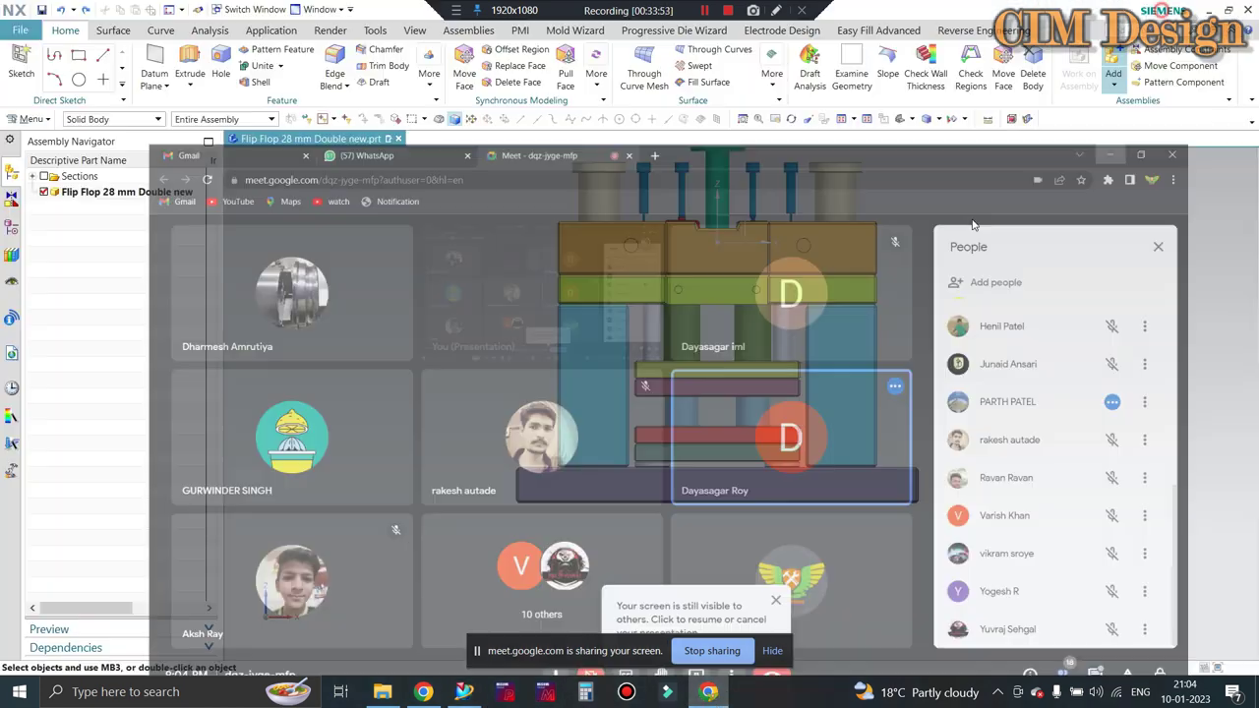
{"action": "mouse_move", "coordinate": [961, 324]}
{"action": "middle_mouse_down"}
{"action": "mouse_move", "coordinate": [942, 325]}
{"action": "mouse_move", "coordinate": [1069, 303]}
{"action": "middle_mouse_up"}
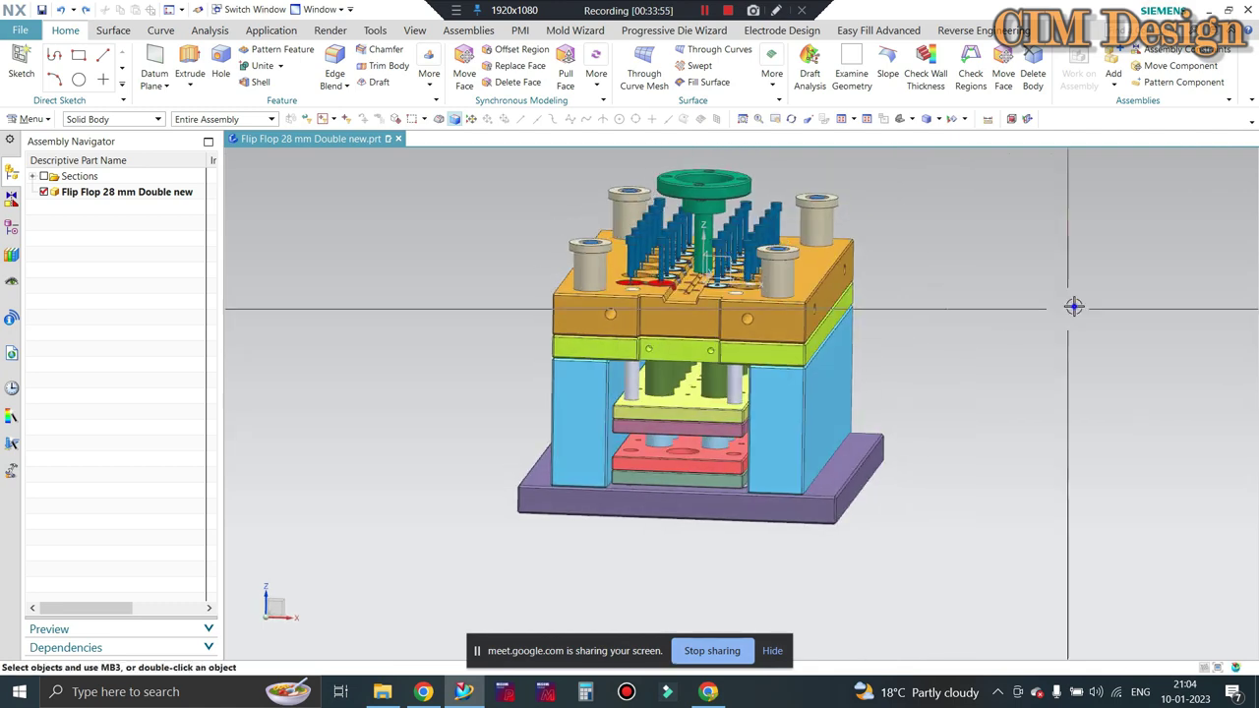
{"action": "key", "text": "ctrl+alt+f"}
{"action": "scroll", "coordinate": [655, 272], "scroll_direction": "up", "scroll_amount": 3}
{"action": "scroll", "coordinate": [697, 279], "scroll_direction": "up", "scroll_amount": 3}
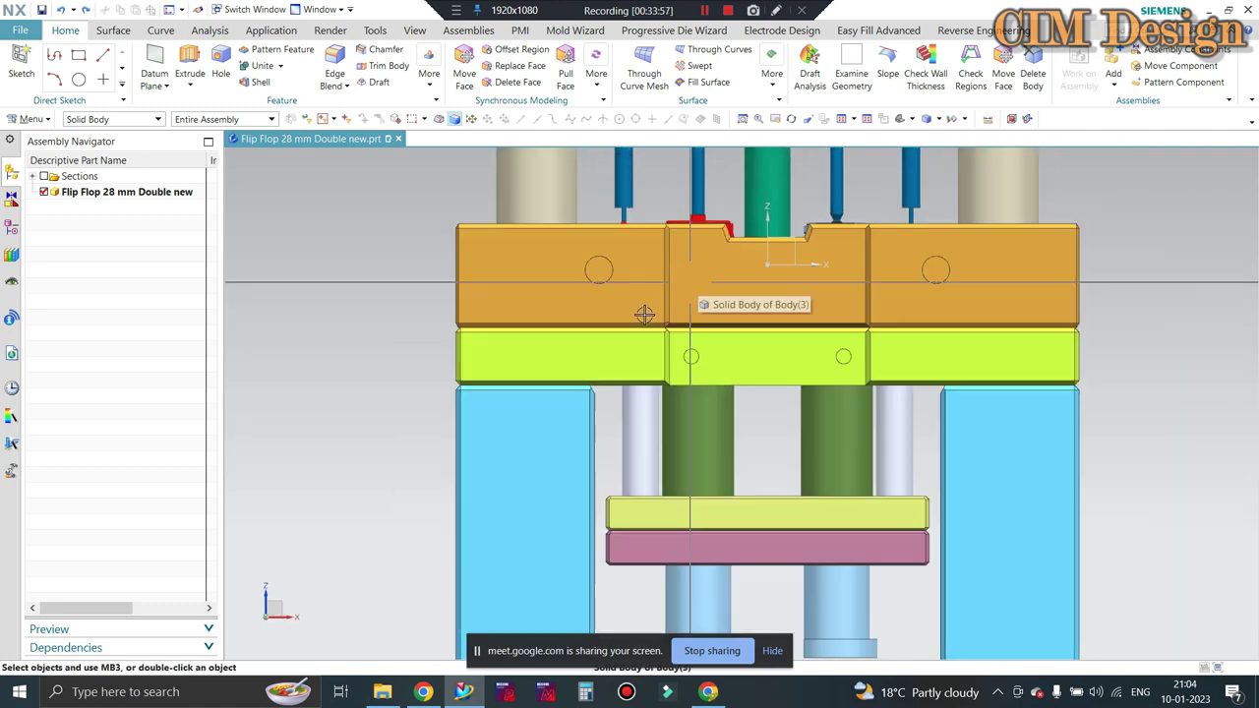
{"action": "scroll", "coordinate": [698, 280], "scroll_direction": "down", "scroll_amount": 5}
{"action": "scroll", "coordinate": [1045, 331], "scroll_direction": "up", "scroll_amount": 2}
{"action": "scroll", "coordinate": [835, 304], "scroll_direction": "down", "scroll_amount": 1}
{"action": "scroll", "coordinate": [619, 324], "scroll_direction": "up", "scroll_amount": 3}
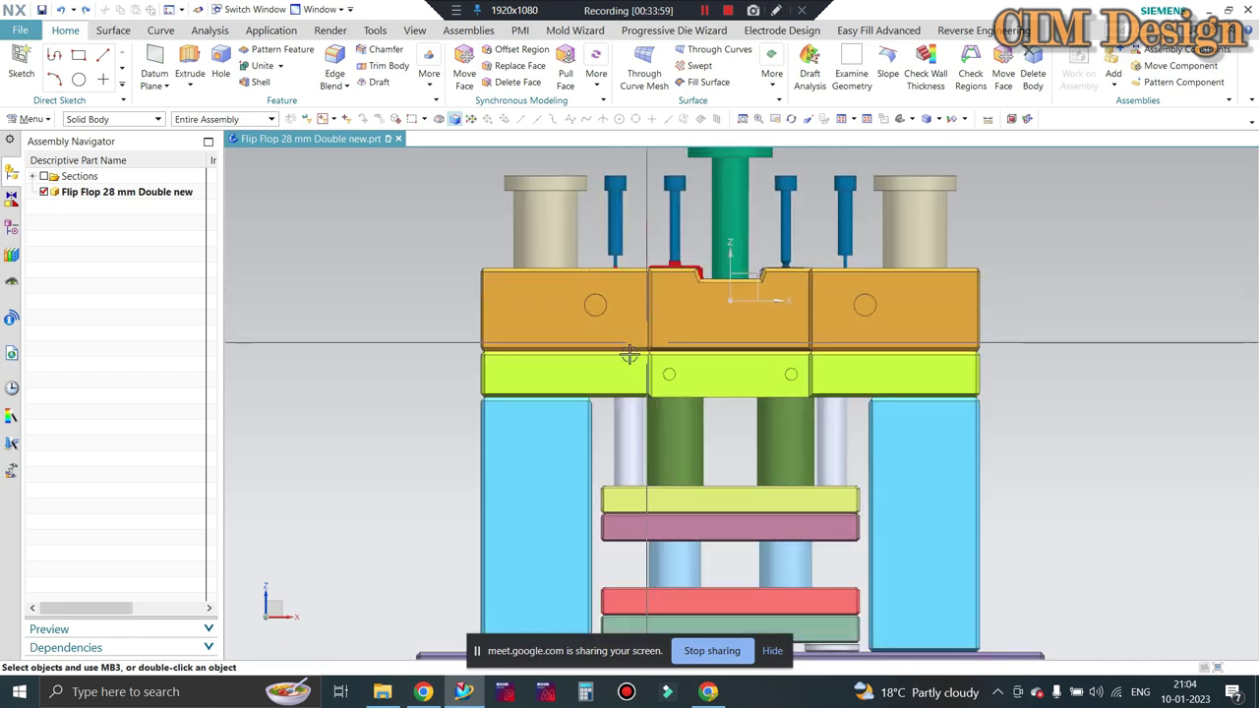
{"action": "scroll", "coordinate": [652, 383], "scroll_direction": "down", "scroll_amount": 2}
{"action": "scroll", "coordinate": [659, 394], "scroll_direction": "down", "scroll_amount": 1}
{"action": "scroll", "coordinate": [698, 503], "scroll_direction": "up", "scroll_amount": 2}
{"action": "scroll", "coordinate": [698, 504], "scroll_direction": "down", "scroll_amount": 2}
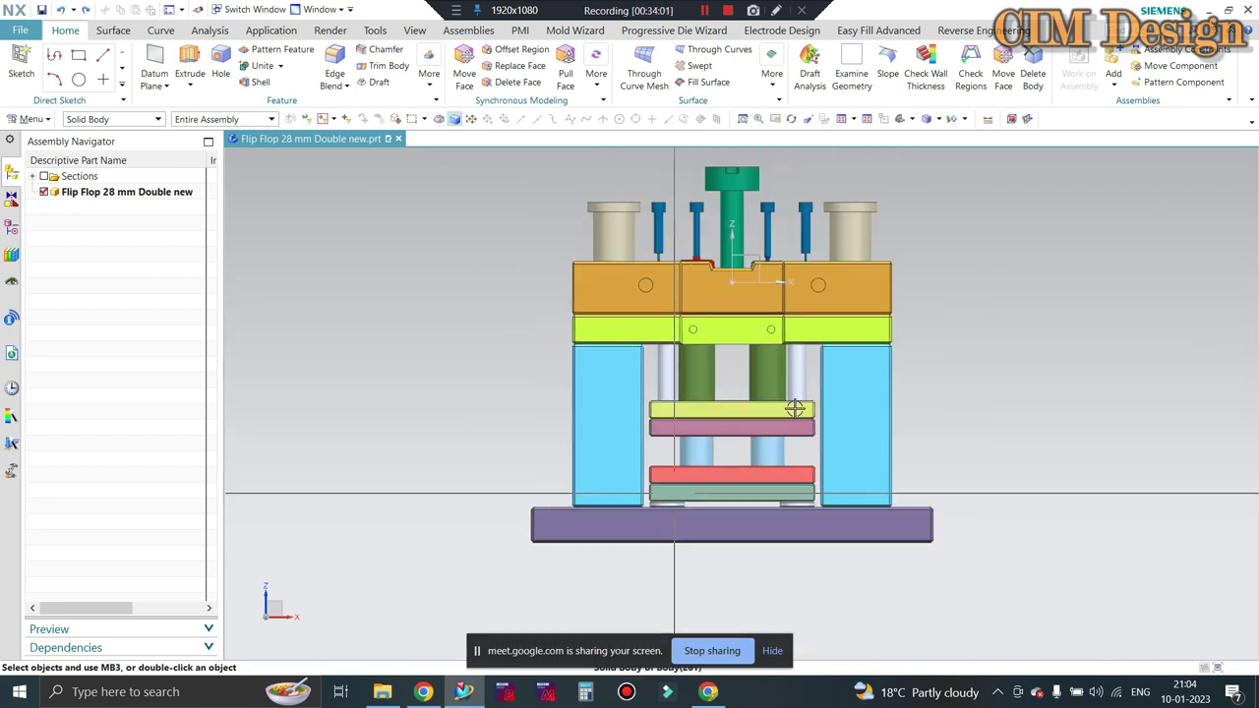
{"action": "scroll", "coordinate": [700, 500], "scroll_direction": "down", "scroll_amount": 1}
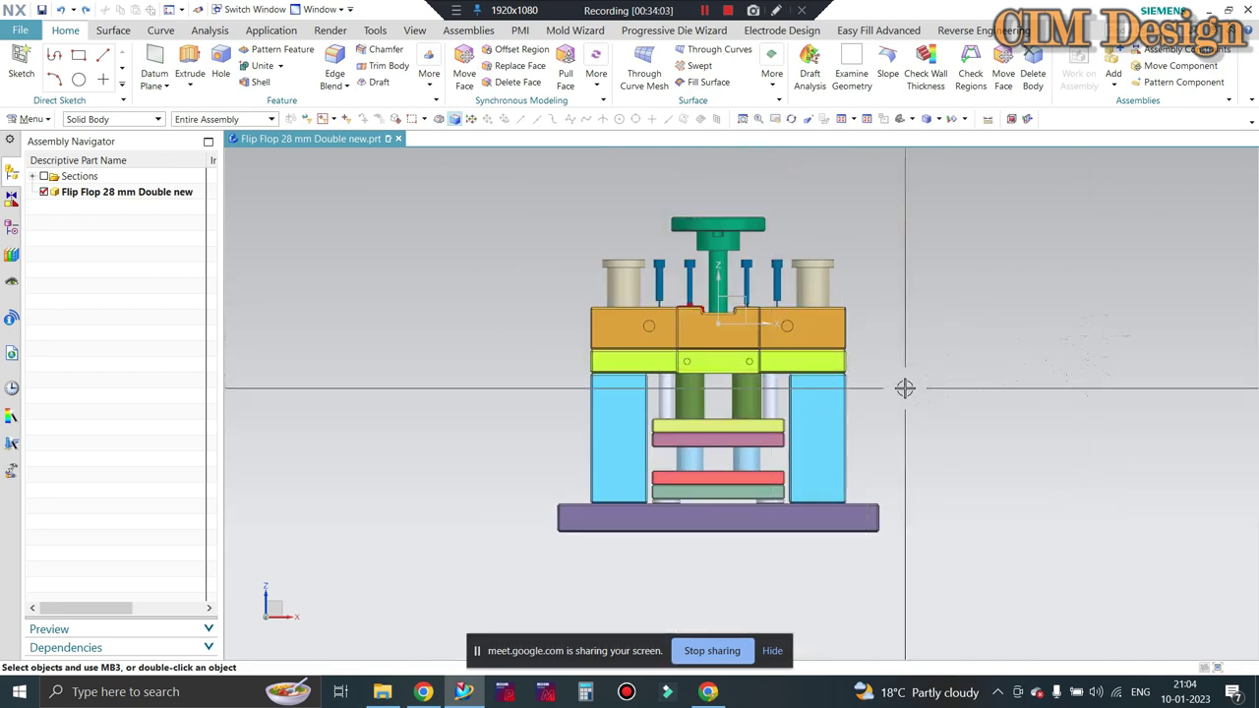
{"action": "scroll", "coordinate": [904, 388], "scroll_direction": "up", "scroll_amount": 1}
{"action": "scroll", "coordinate": [893, 362], "scroll_direction": "down", "scroll_amount": 1}
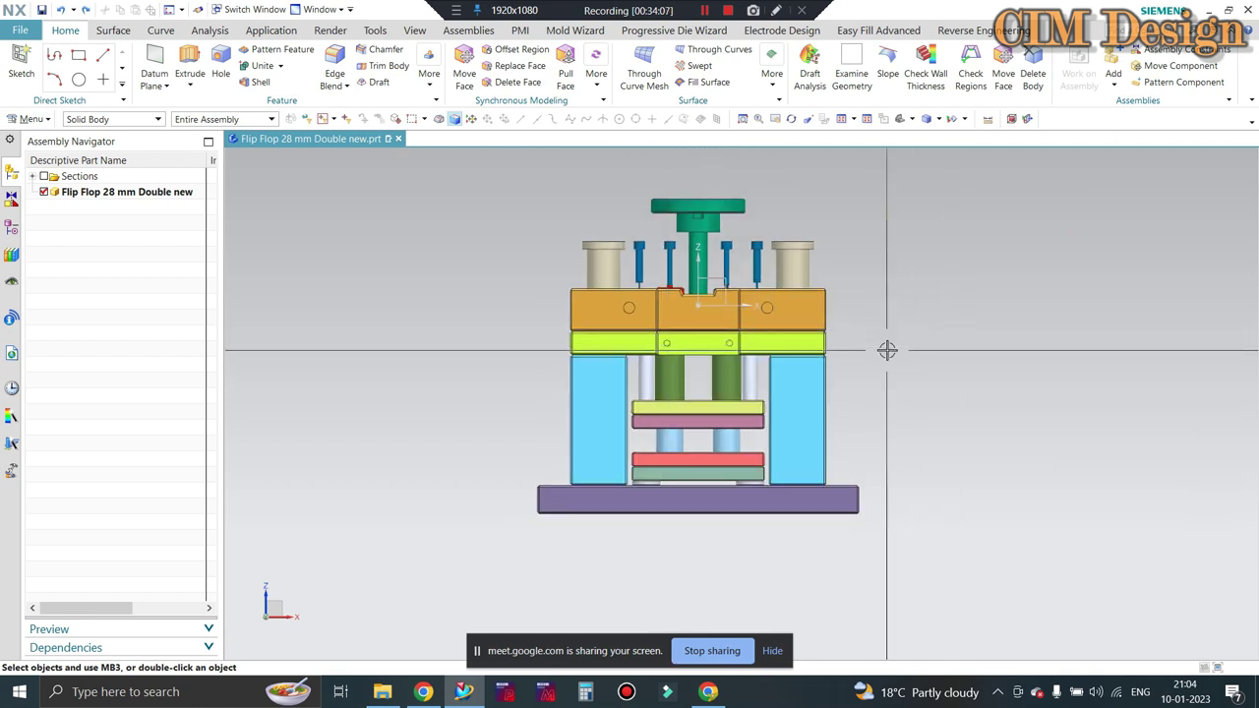
{"action": "scroll", "coordinate": [654, 306], "scroll_direction": "up", "scroll_amount": 2}
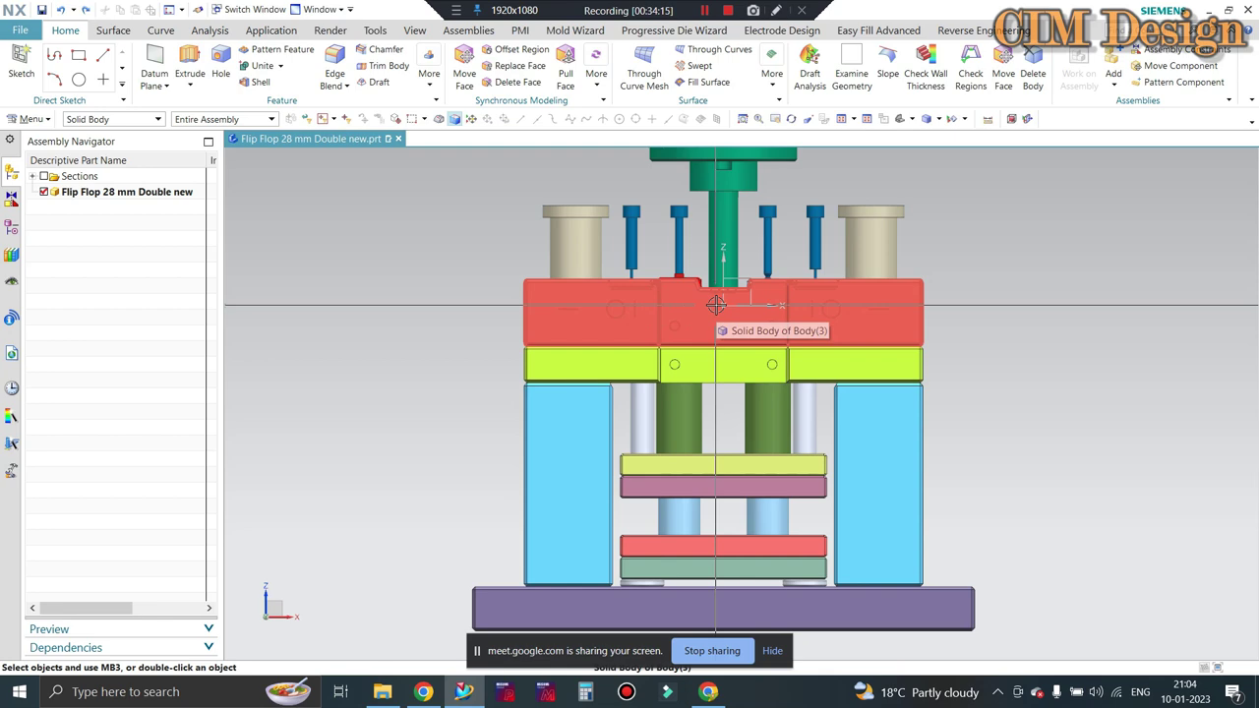
{"action": "scroll", "coordinate": [646, 360], "scroll_direction": "down", "scroll_amount": 1}
{"action": "scroll", "coordinate": [688, 463], "scroll_direction": "up", "scroll_amount": 2}
{"action": "scroll", "coordinate": [693, 464], "scroll_direction": "up", "scroll_amount": 2}
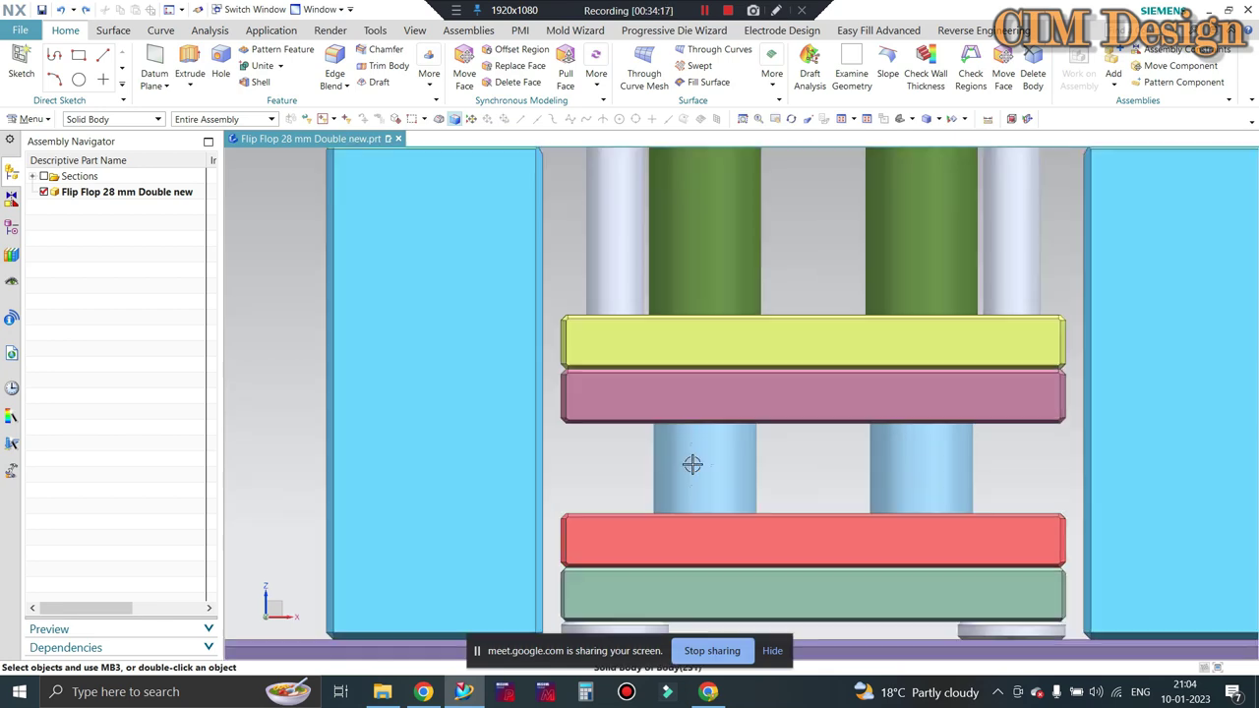
{"action": "scroll", "coordinate": [692, 464], "scroll_direction": "down", "scroll_amount": 2}
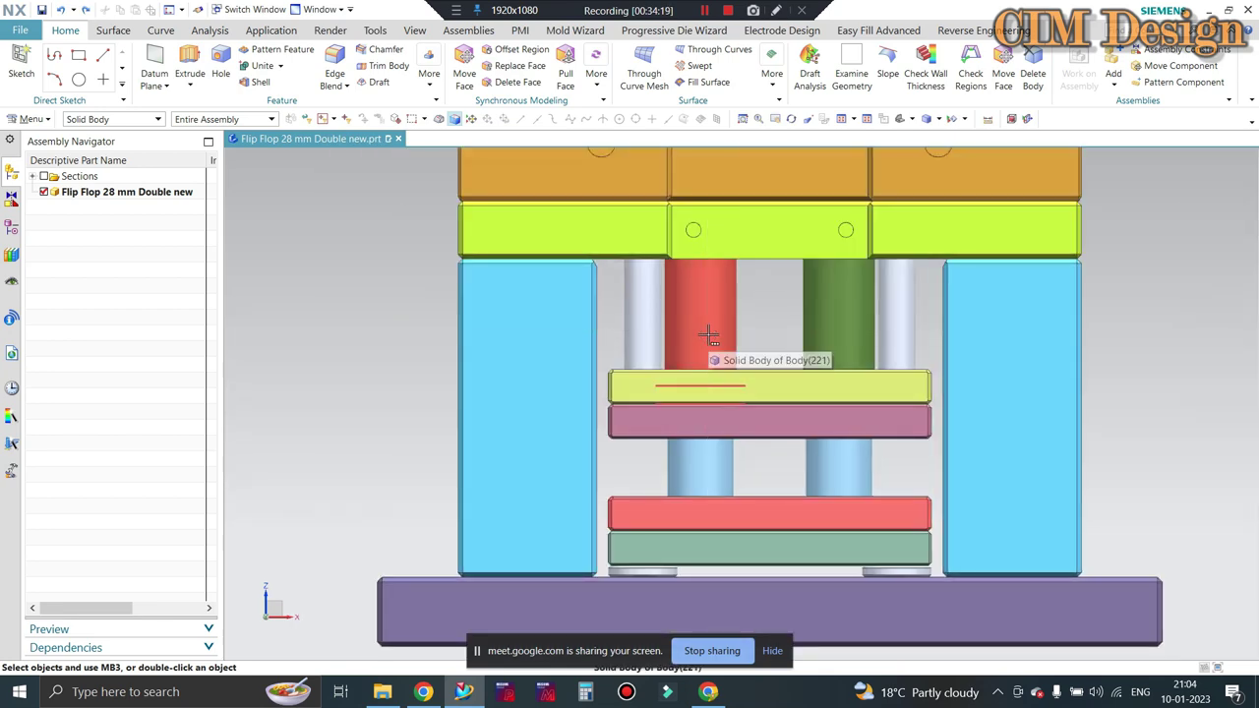
{"action": "scroll", "coordinate": [693, 472], "scroll_direction": "down", "scroll_amount": 1}
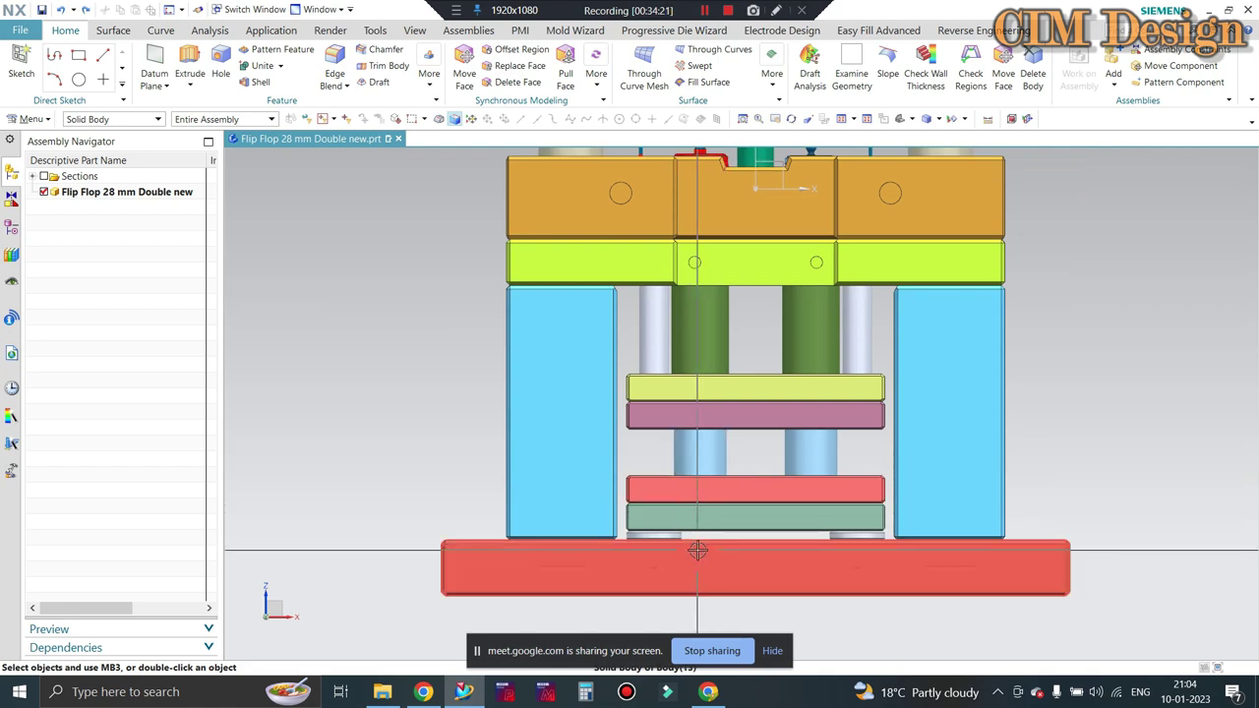
{"action": "scroll", "coordinate": [696, 357], "scroll_direction": "up", "scroll_amount": 1}
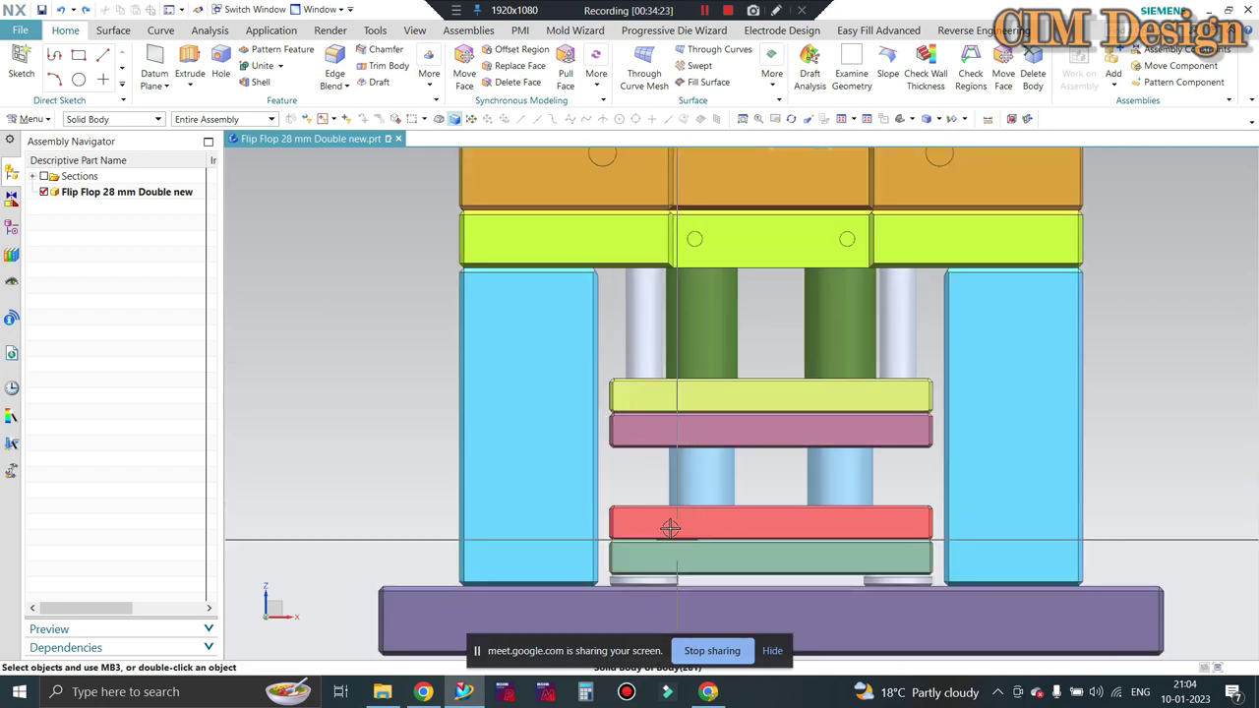
{"action": "scroll", "coordinate": [679, 511], "scroll_direction": "down", "scroll_amount": 1}
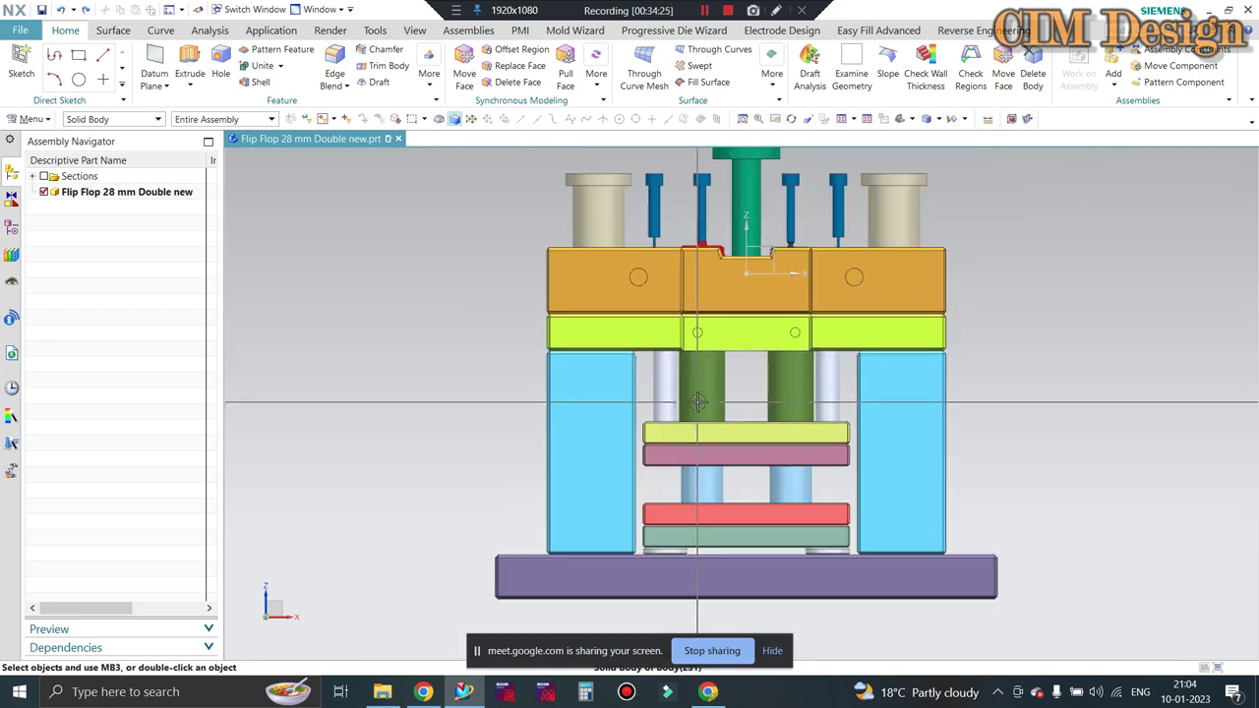
{"action": "scroll", "coordinate": [691, 447], "scroll_direction": "up", "scroll_amount": 1}
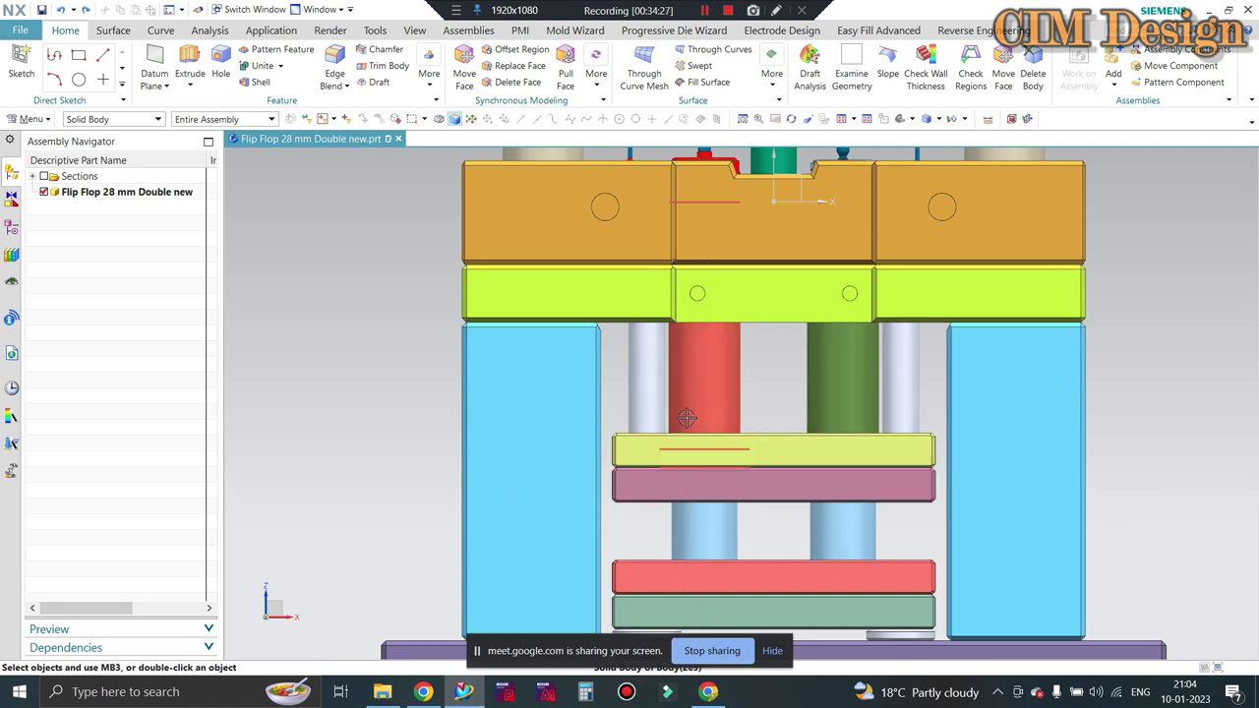
{"action": "scroll", "coordinate": [669, 531], "scroll_direction": "down", "scroll_amount": 1}
{"action": "scroll", "coordinate": [670, 531], "scroll_direction": "down", "scroll_amount": 1}
{"action": "scroll", "coordinate": [669, 531], "scroll_direction": "up", "scroll_amount": 1}
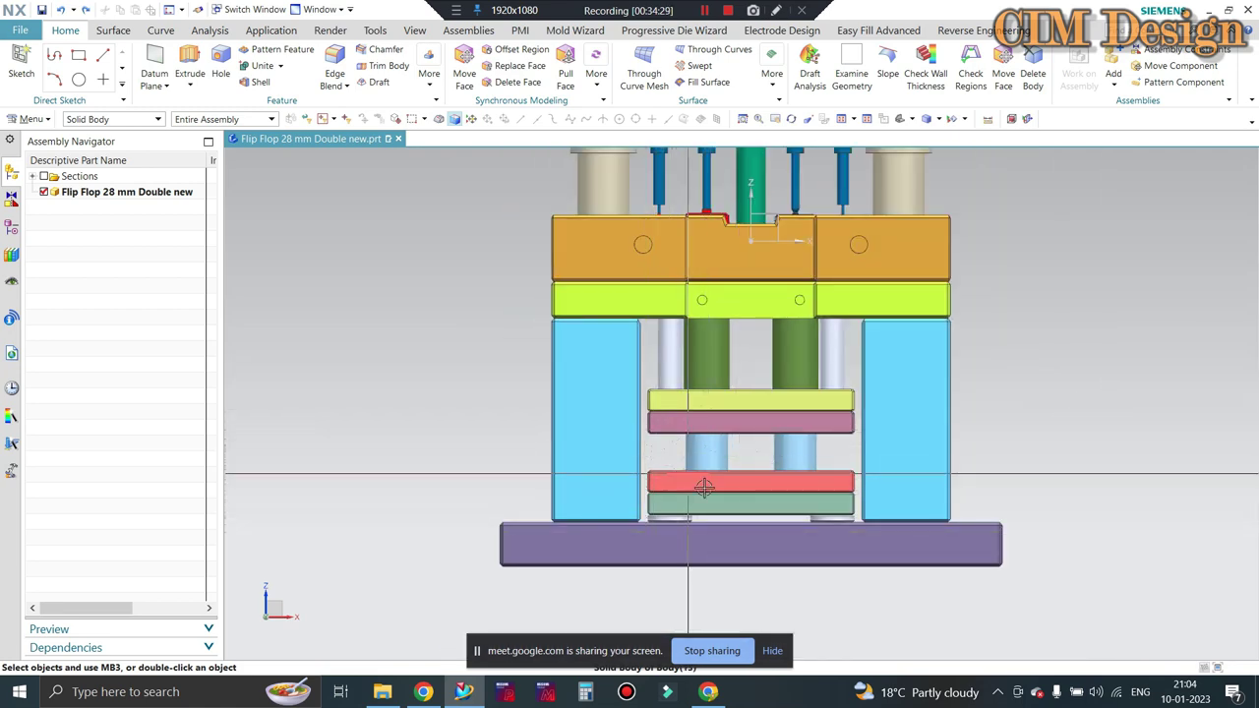
{"action": "scroll", "coordinate": [688, 462], "scroll_direction": "up", "scroll_amount": 1}
{"action": "scroll", "coordinate": [742, 433], "scroll_direction": "up", "scroll_amount": 1}
{"action": "scroll", "coordinate": [742, 434], "scroll_direction": "down", "scroll_amount": 3}
{"action": "mouse_move", "coordinate": [753, 515]}
{"action": "middle_mouse_down"}
{"action": "mouse_move", "coordinate": [1134, 368]}
{"action": "mouse_move", "coordinate": [798, 547]}
{"action": "middle_mouse_up"}
{"action": "scroll", "coordinate": [798, 546], "scroll_direction": "up", "scroll_amount": 3}
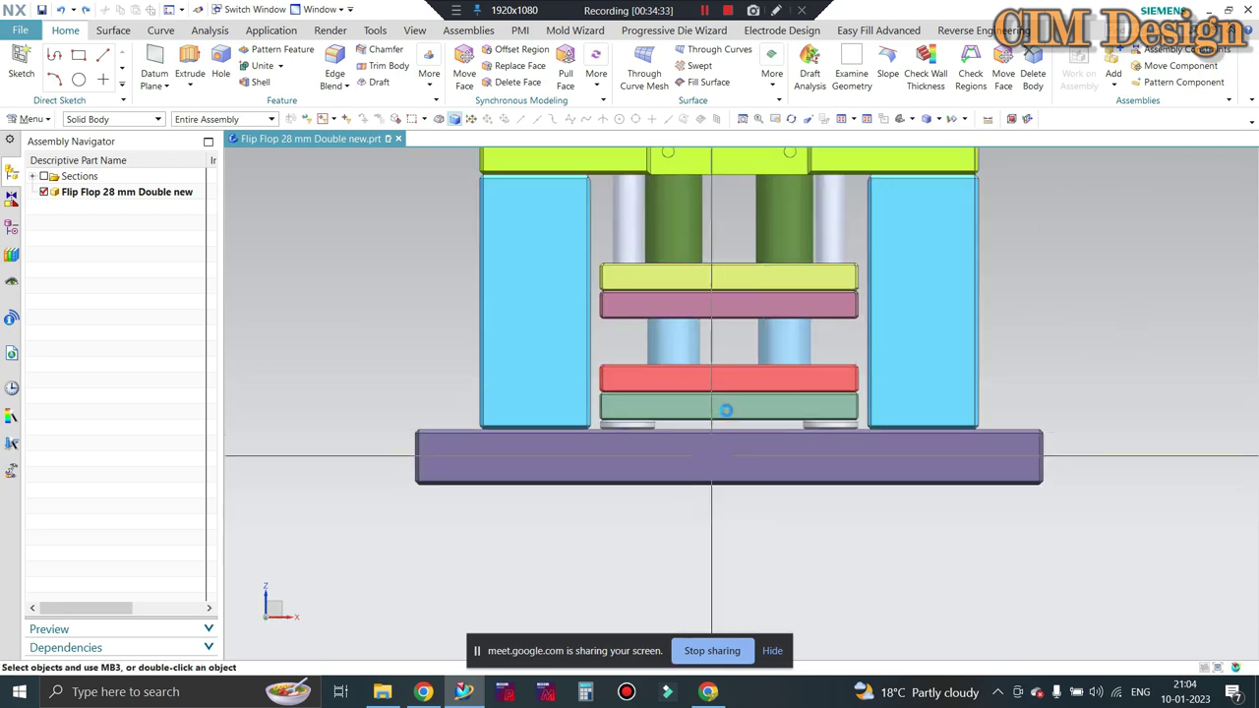
{"action": "scroll", "coordinate": [725, 410], "scroll_direction": "down", "scroll_amount": 2}
{"action": "scroll", "coordinate": [719, 225], "scroll_direction": "up", "scroll_amount": 1}
{"action": "scroll", "coordinate": [629, 244], "scroll_direction": "up", "scroll_amount": 1}
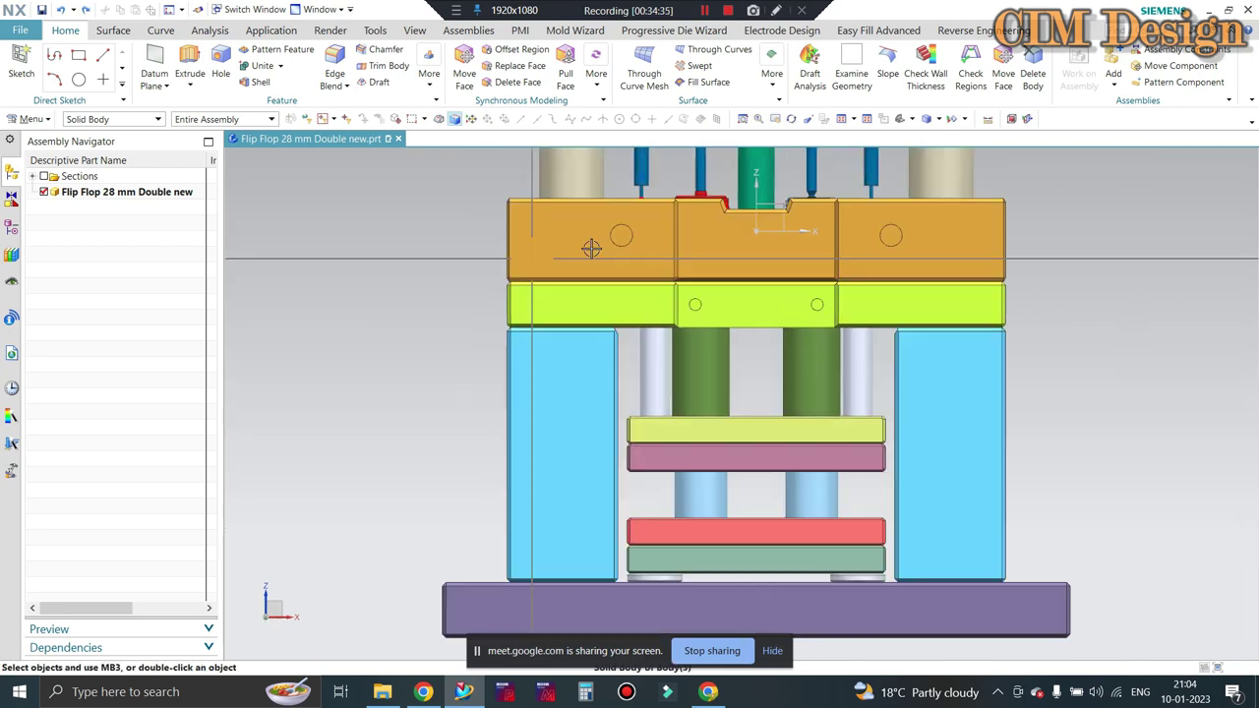
{"action": "left_click", "coordinate": [689, 245]}
{"action": "key", "text": "ctrl+b"}
{"action": "scroll", "coordinate": [678, 278], "scroll_direction": "up", "scroll_amount": 1}
{"action": "scroll", "coordinate": [678, 295], "scroll_direction": "up", "scroll_amount": 1}
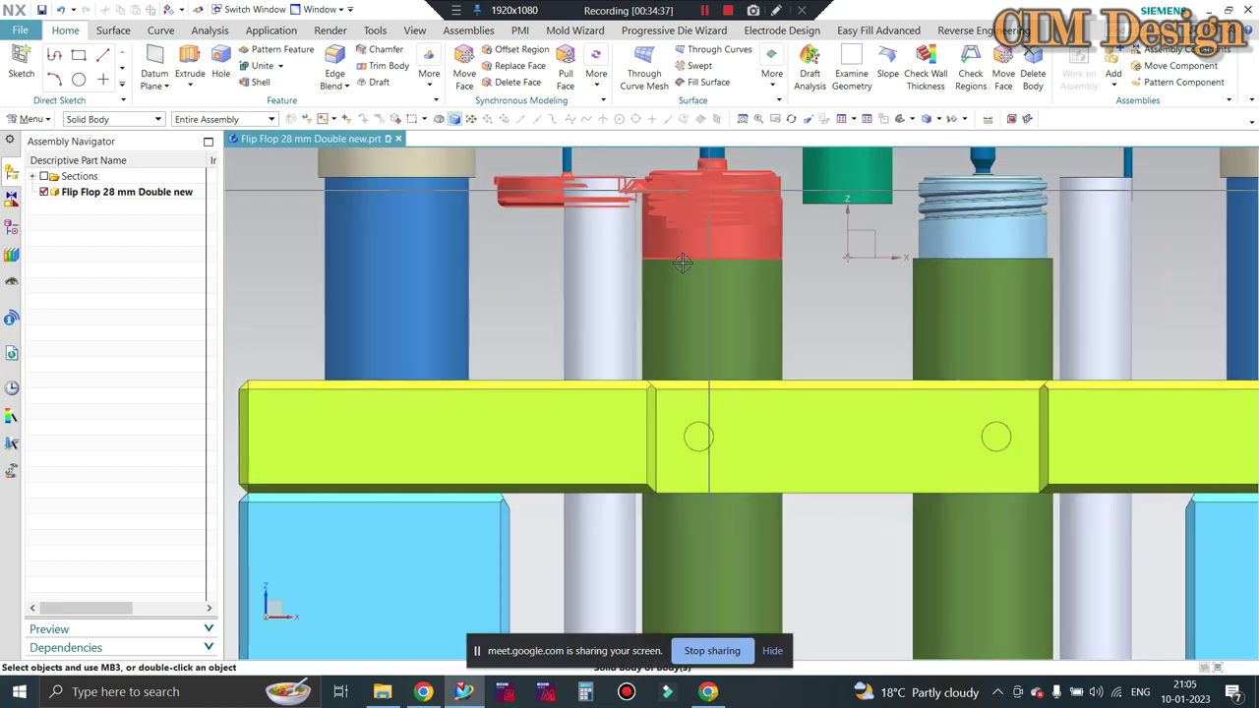
{"action": "scroll", "coordinate": [677, 357], "scroll_direction": "down", "scroll_amount": 2}
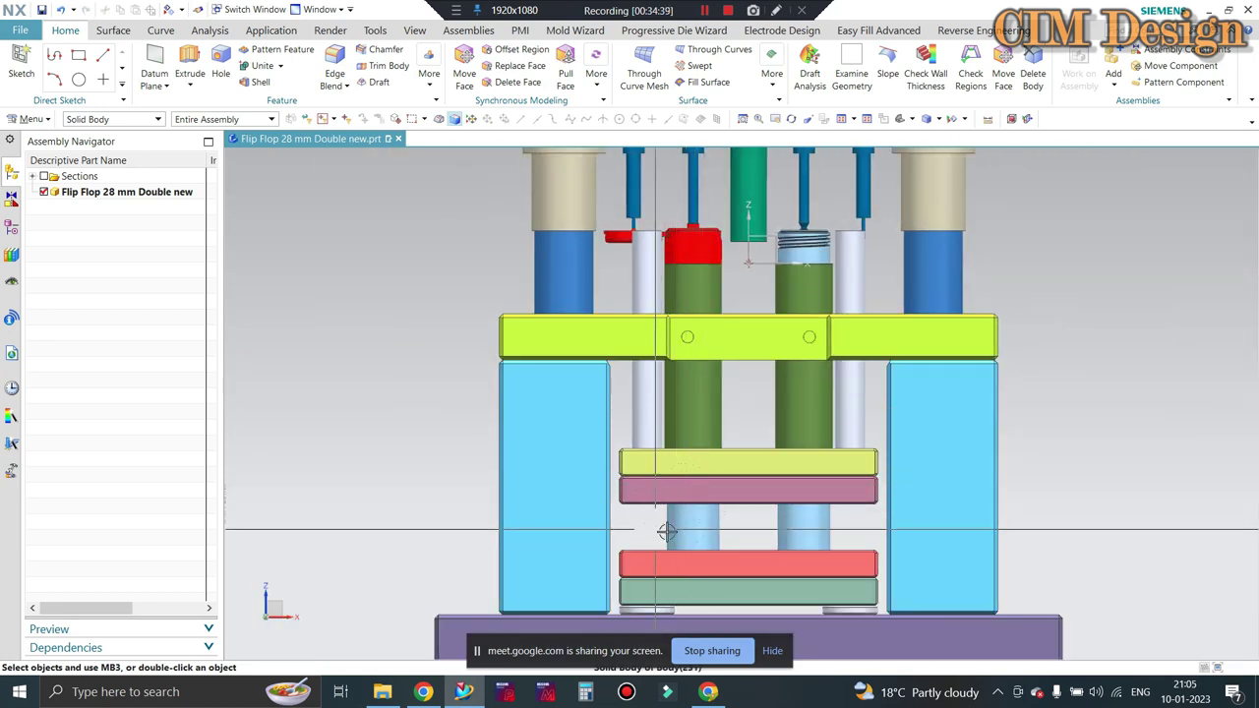
{"action": "scroll", "coordinate": [658, 482], "scroll_direction": "down", "scroll_amount": 1}
{"action": "scroll", "coordinate": [643, 423], "scroll_direction": "up", "scroll_amount": 3}
{"action": "scroll", "coordinate": [673, 432], "scroll_direction": "down", "scroll_amount": 1}
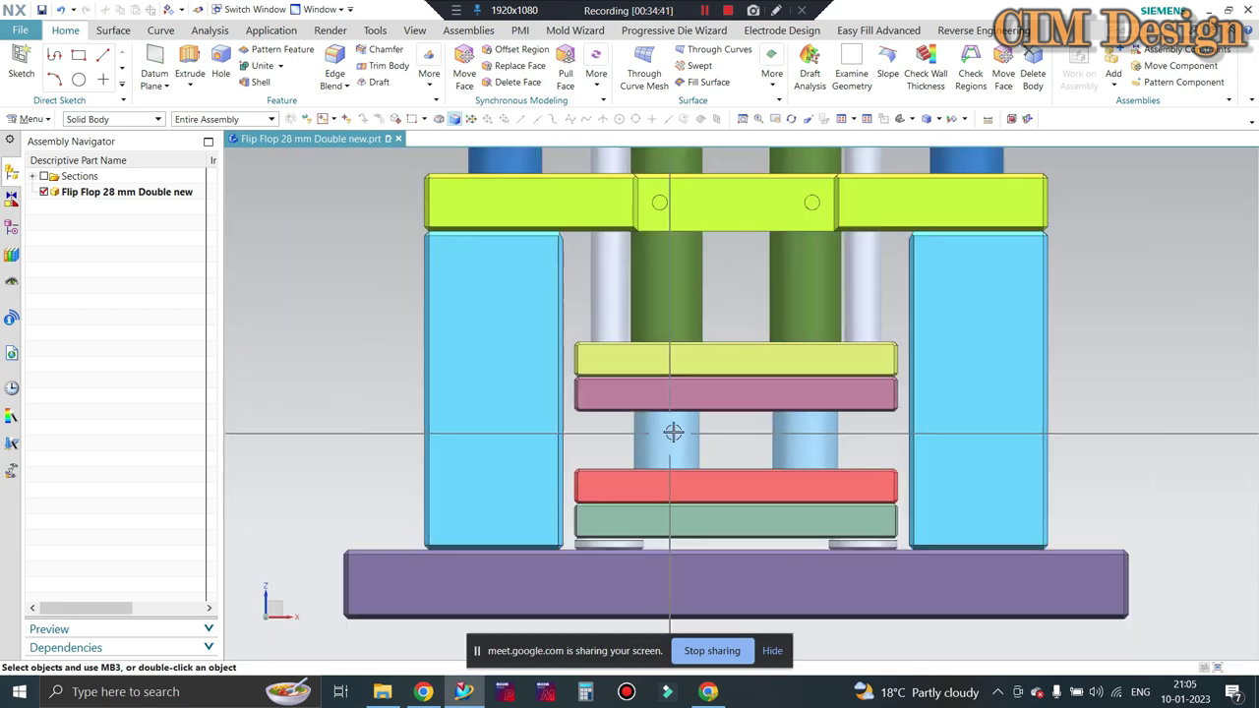
{"action": "scroll", "coordinate": [672, 445], "scroll_direction": "down", "scroll_amount": 2}
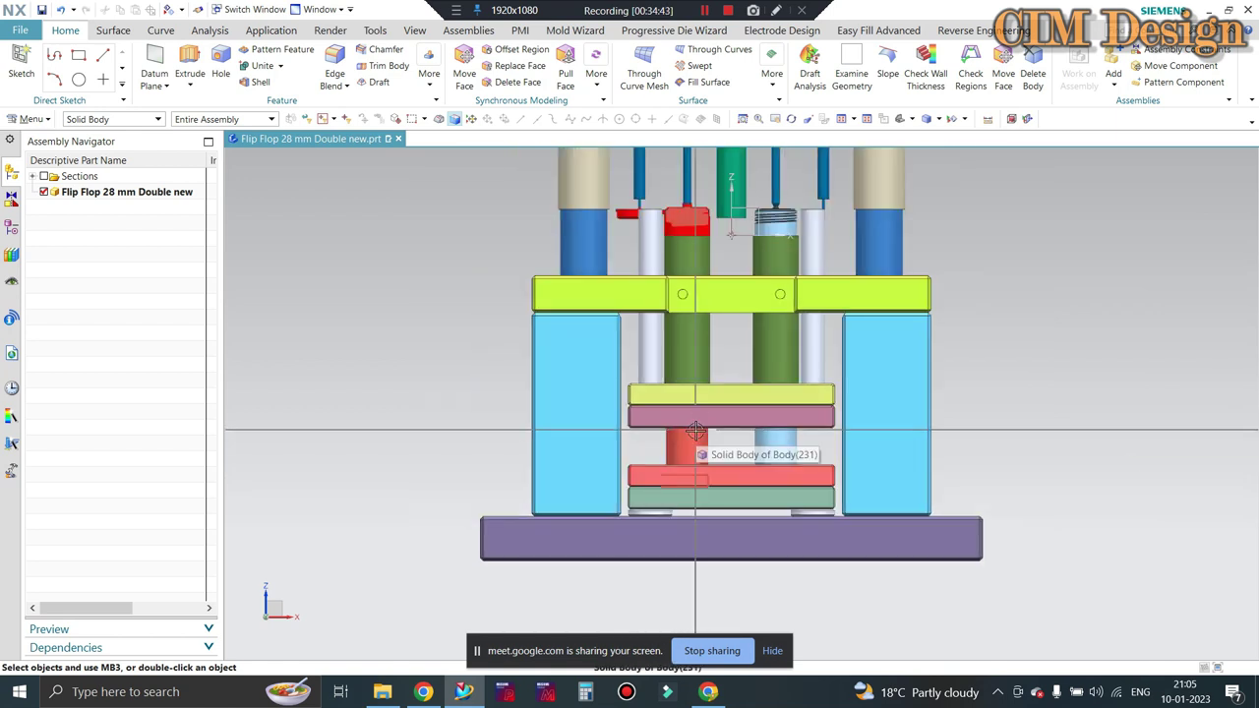
{"action": "scroll", "coordinate": [695, 429], "scroll_direction": "up", "scroll_amount": 1}
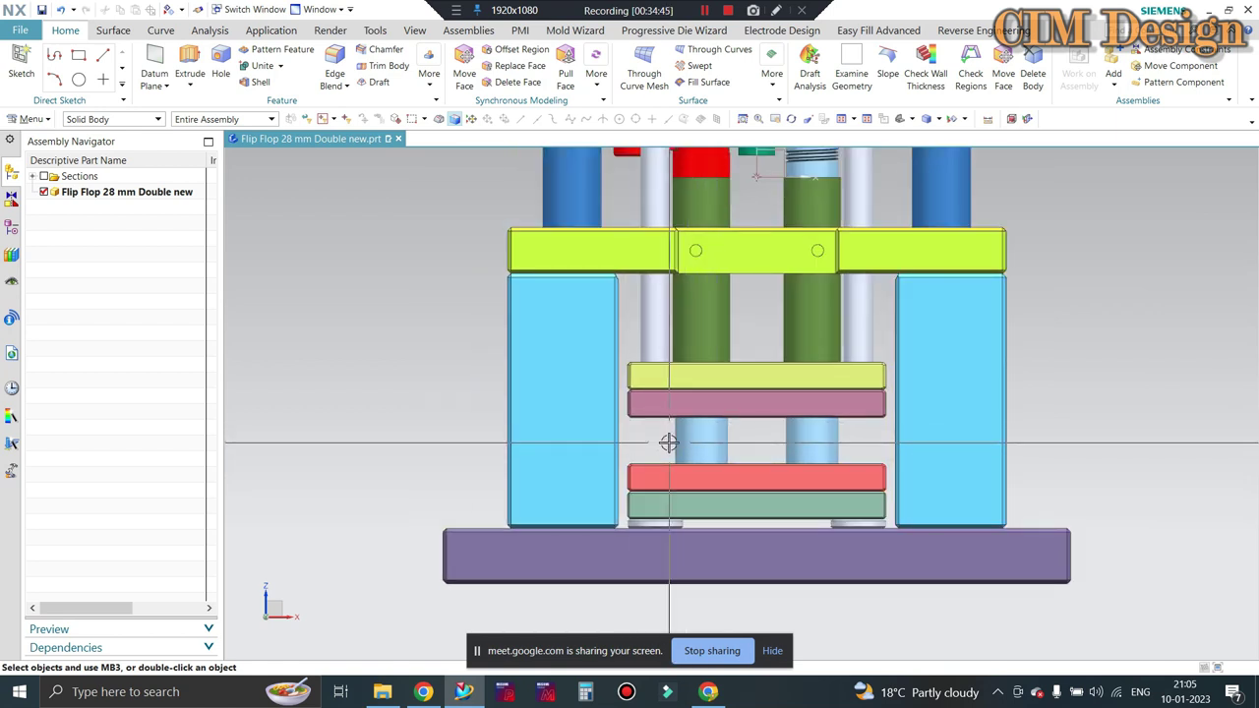
{"action": "scroll", "coordinate": [697, 434], "scroll_direction": "up", "scroll_amount": 2}
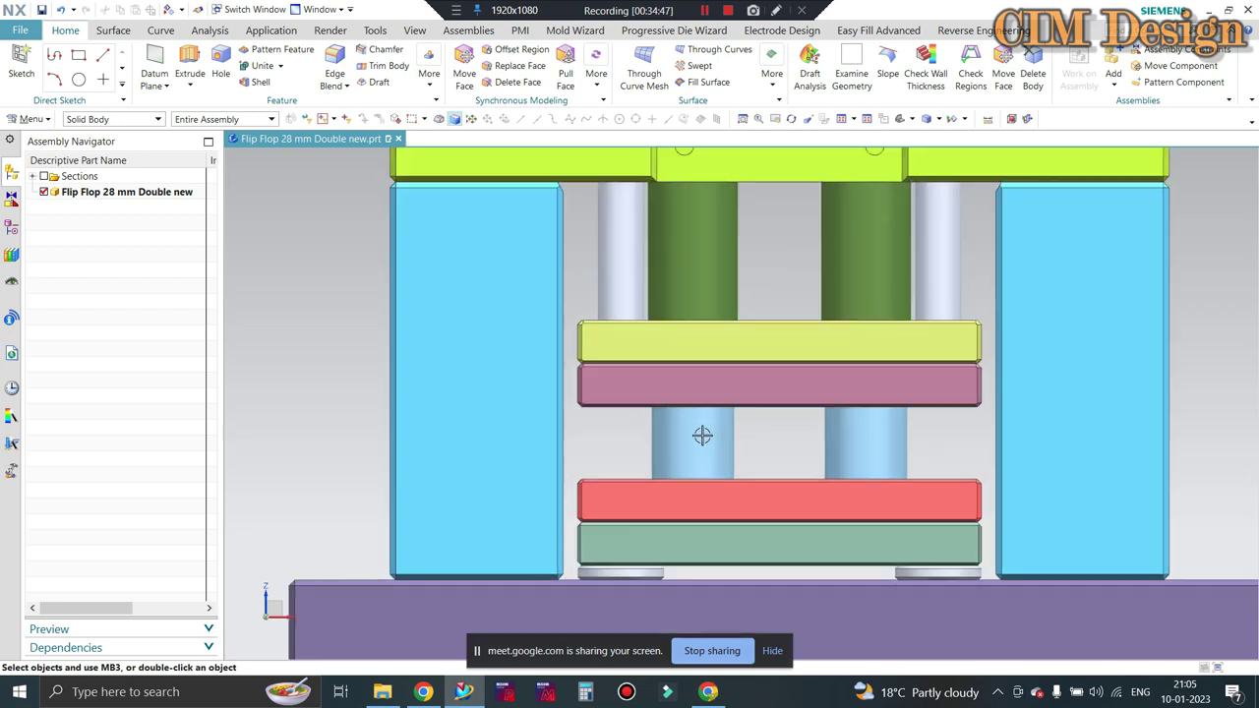
{"action": "scroll", "coordinate": [688, 424], "scroll_direction": "down", "scroll_amount": 1}
{"action": "scroll", "coordinate": [649, 378], "scroll_direction": "up", "scroll_amount": 2}
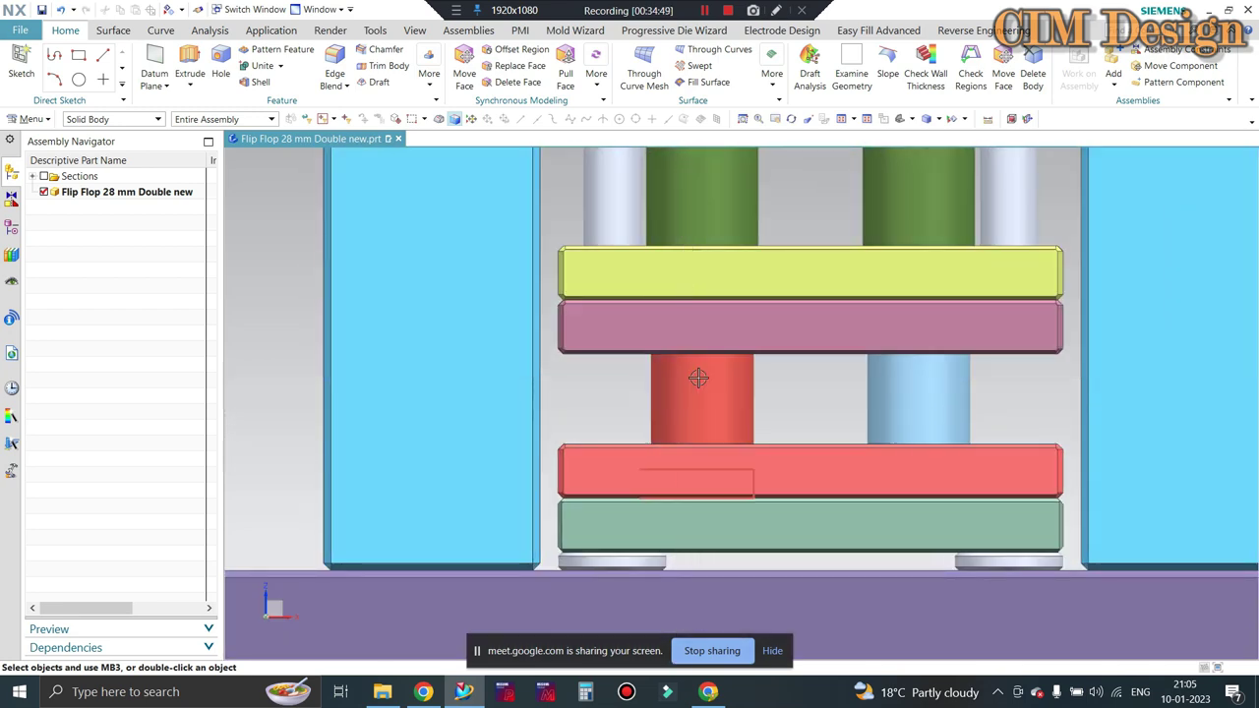
{"action": "scroll", "coordinate": [697, 399], "scroll_direction": "down", "scroll_amount": 1}
{"action": "scroll", "coordinate": [754, 384], "scroll_direction": "down", "scroll_amount": 2}
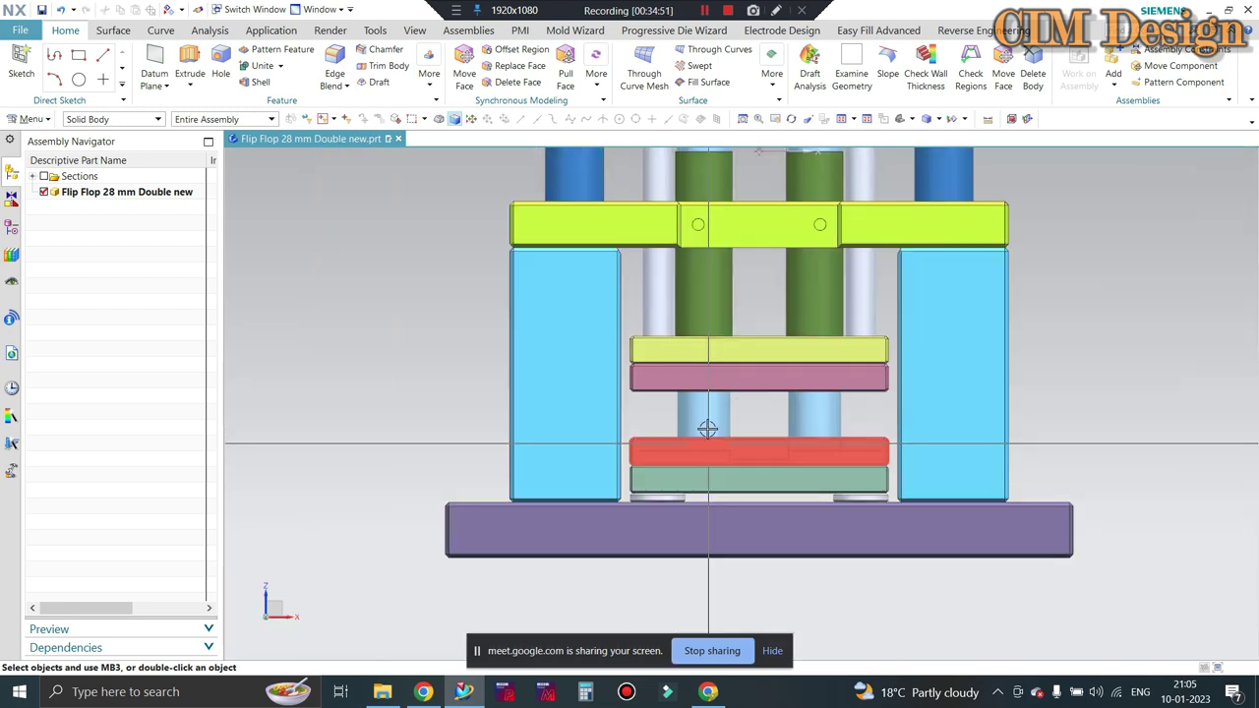
{"action": "scroll", "coordinate": [737, 327], "scroll_direction": "down", "scroll_amount": 1}
{"action": "scroll", "coordinate": [728, 265], "scroll_direction": "up", "scroll_amount": 2}
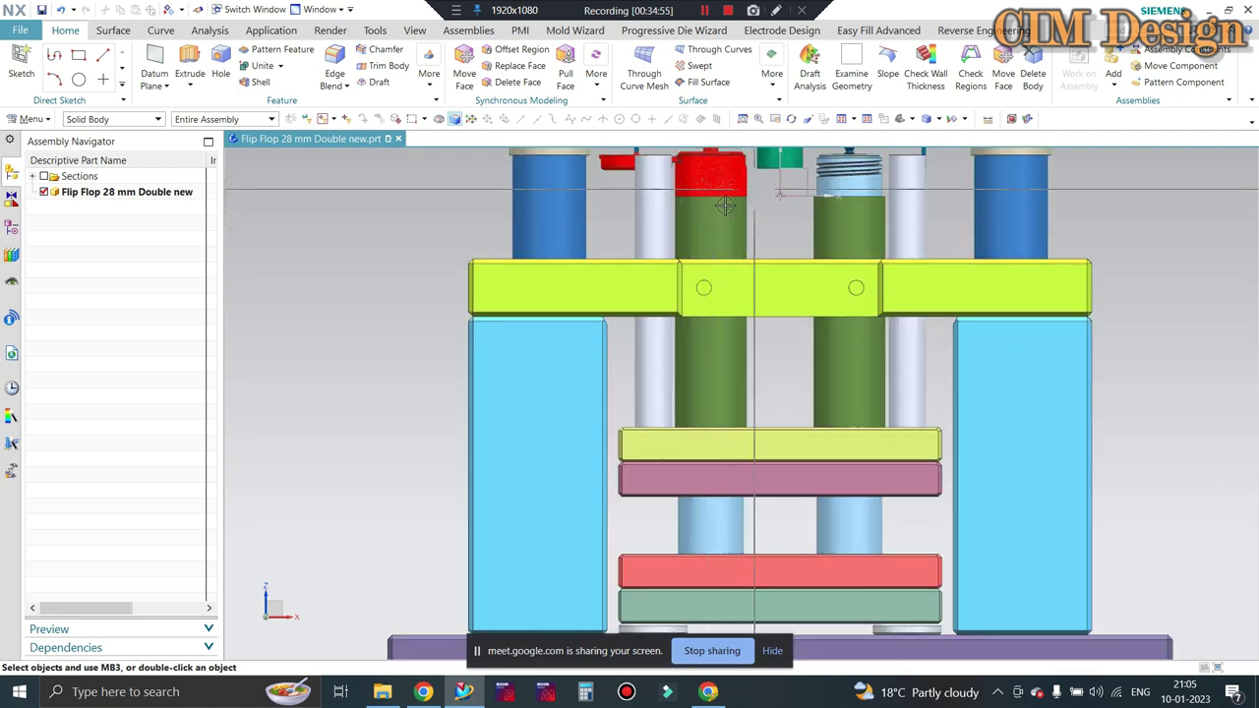
{"action": "scroll", "coordinate": [688, 457], "scroll_direction": "up", "scroll_amount": 2}
{"action": "scroll", "coordinate": [703, 449], "scroll_direction": "down", "scroll_amount": 2}
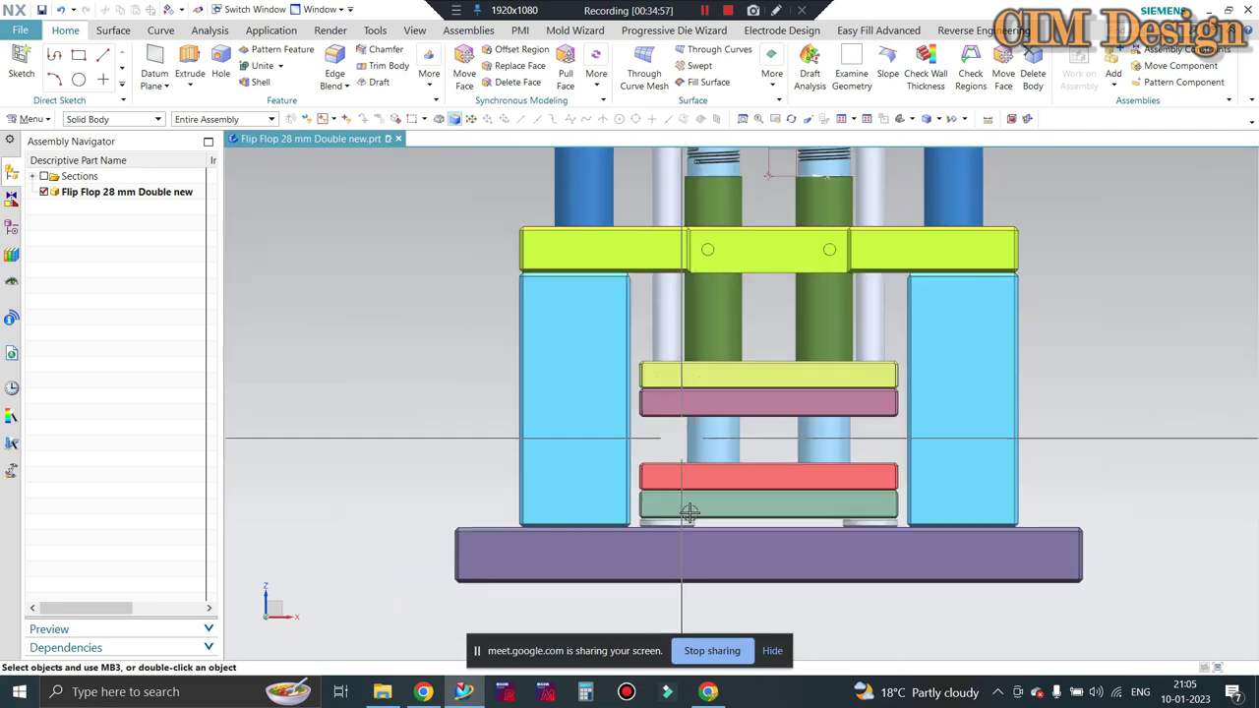
{"action": "scroll", "coordinate": [688, 514], "scroll_direction": "up", "scroll_amount": 2}
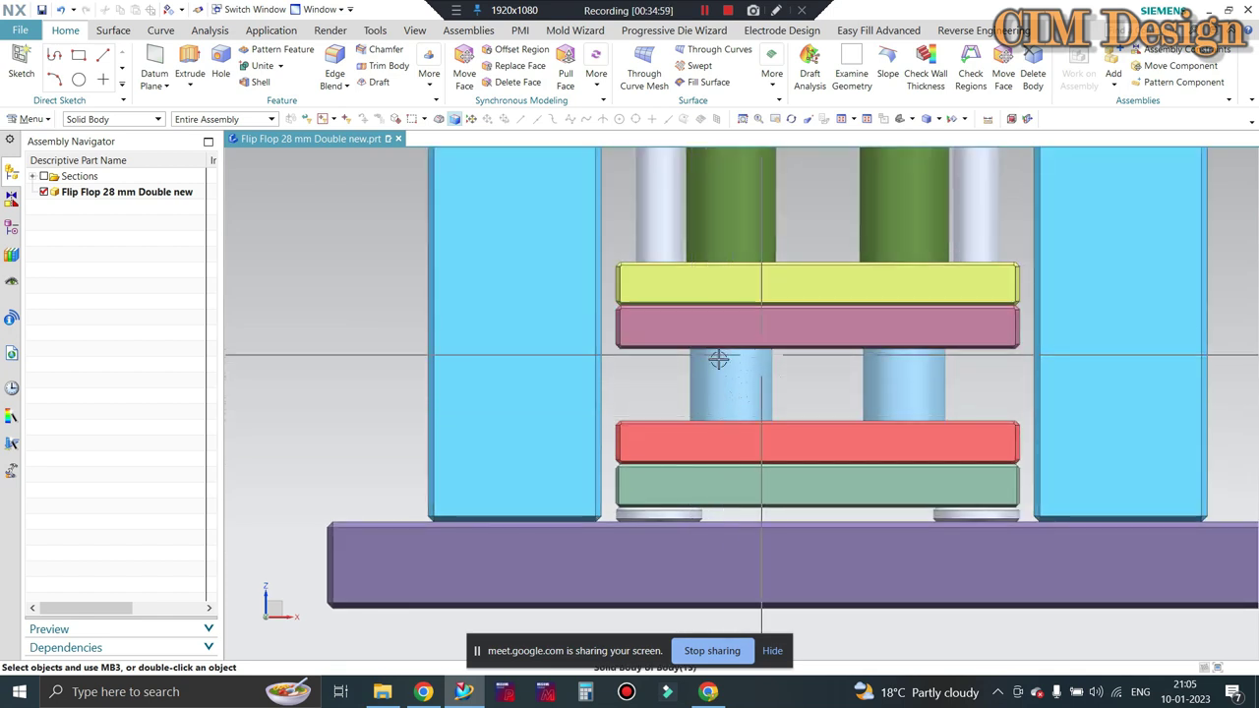
{"action": "scroll", "coordinate": [727, 413], "scroll_direction": "down", "scroll_amount": 2}
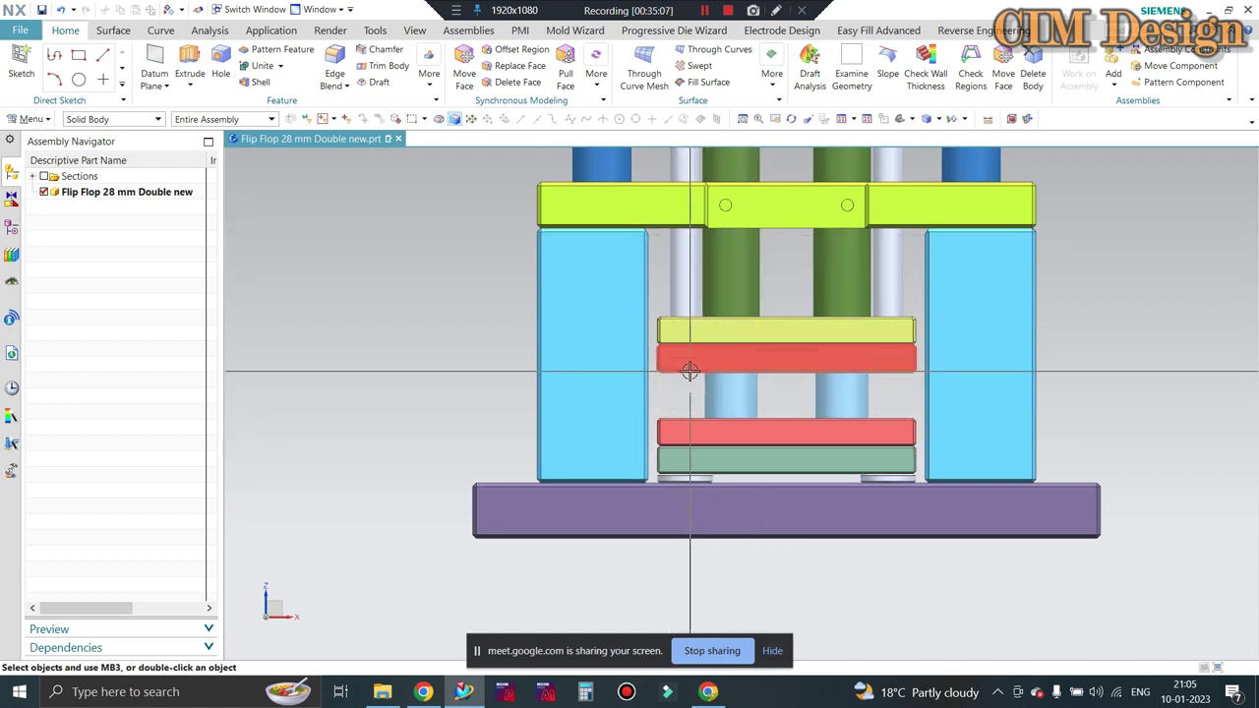
{"action": "scroll", "coordinate": [753, 373], "scroll_direction": "down", "scroll_amount": 1}
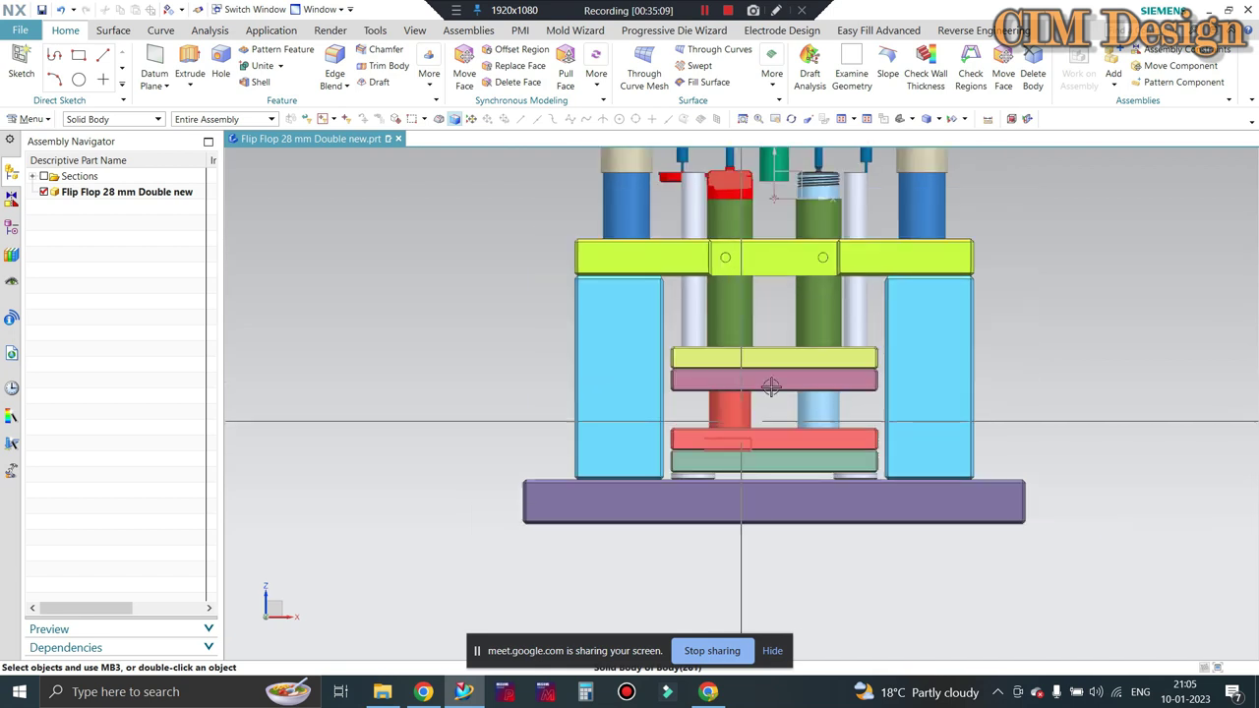
{"action": "scroll", "coordinate": [959, 322], "scroll_direction": "up", "scroll_amount": 1}
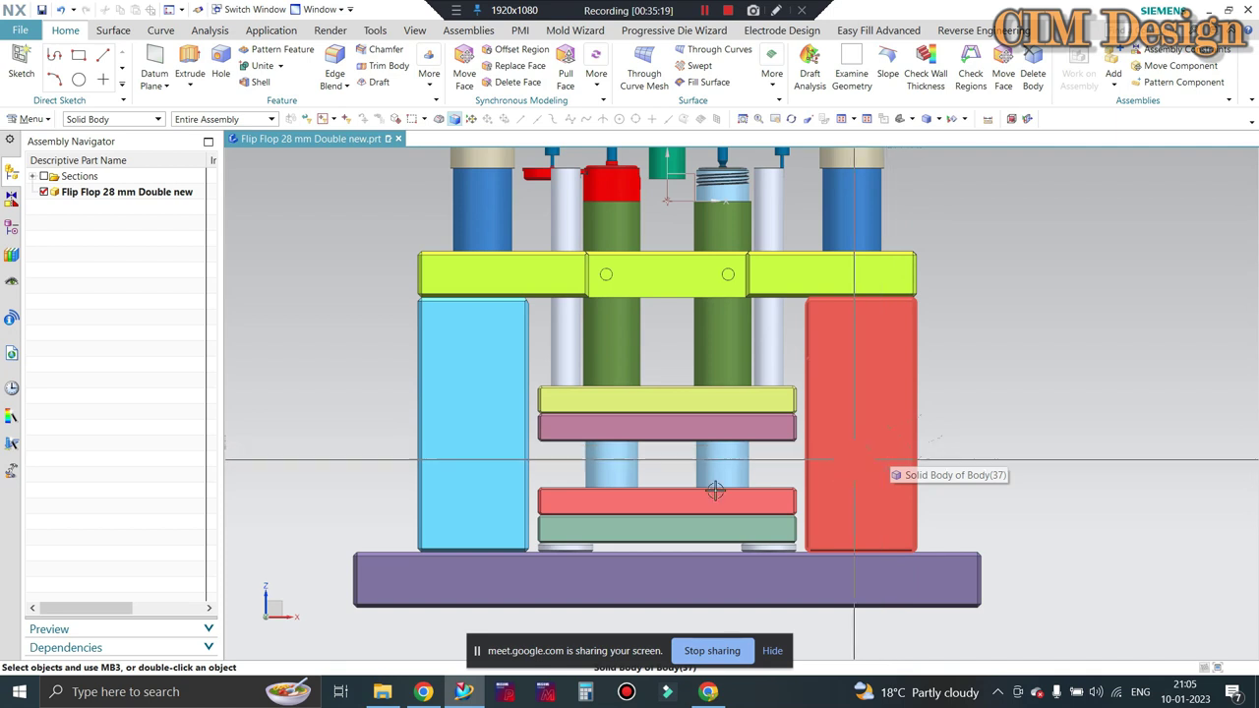
{"action": "scroll", "coordinate": [711, 488], "scroll_direction": "down", "scroll_amount": 1}
{"action": "scroll", "coordinate": [644, 521], "scroll_direction": "up", "scroll_amount": 1}
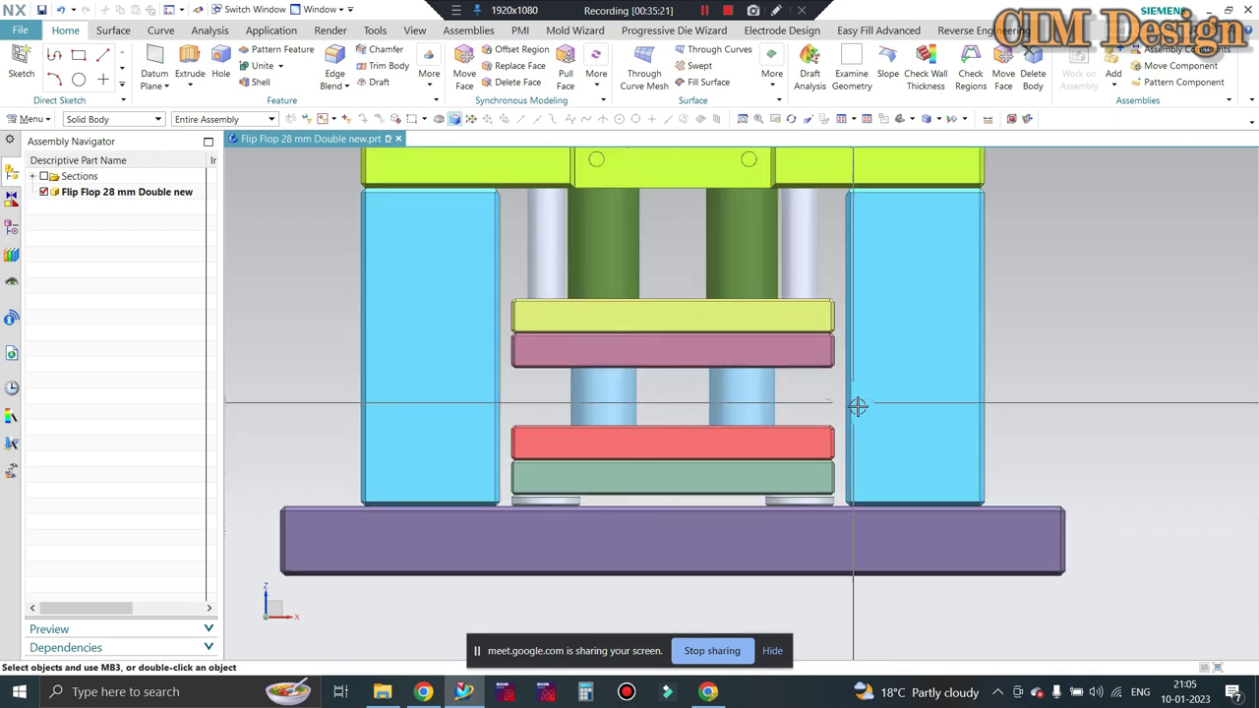
{"action": "scroll", "coordinate": [570, 393], "scroll_direction": "up", "scroll_amount": 2}
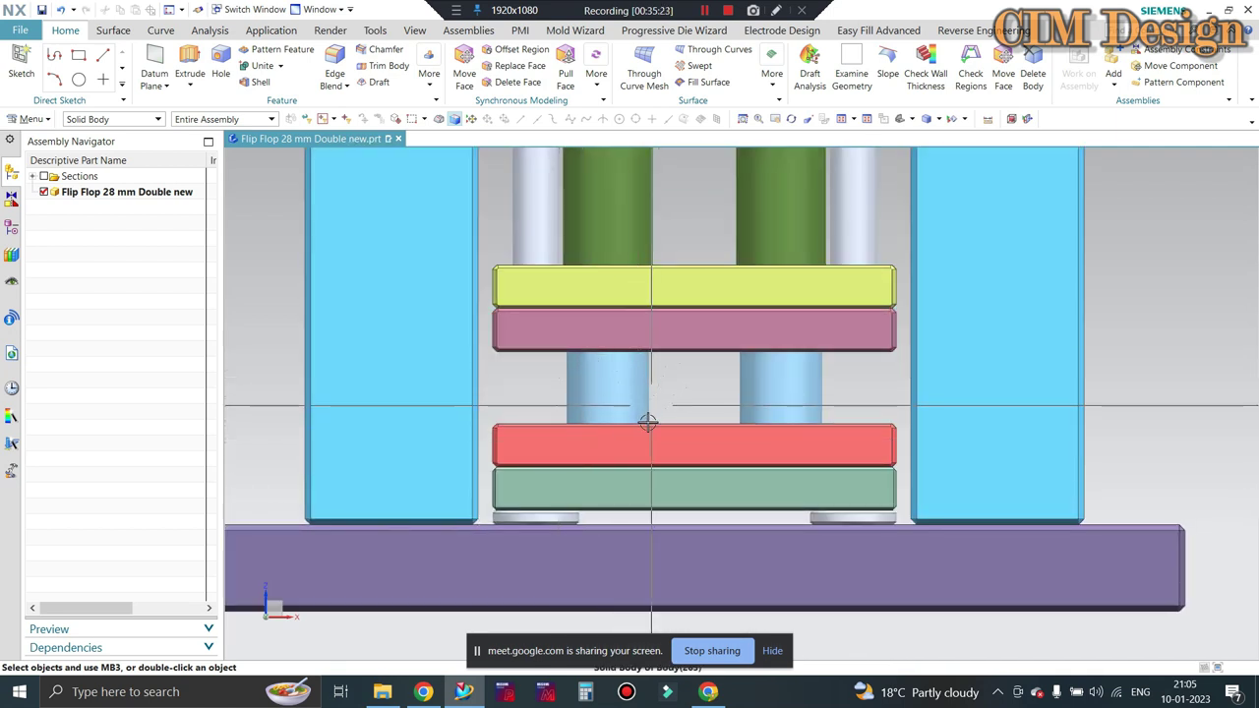
{"action": "scroll", "coordinate": [639, 418], "scroll_direction": "down", "scroll_amount": 1}
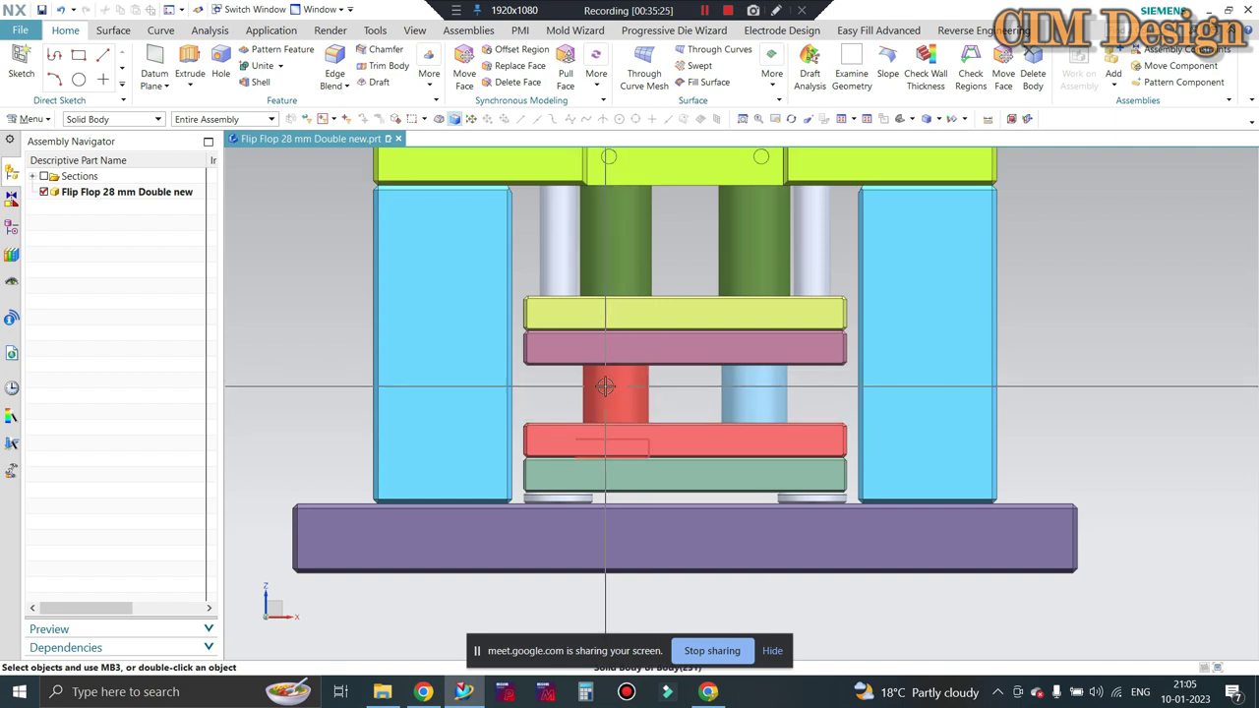
{"action": "scroll", "coordinate": [609, 403], "scroll_direction": "down", "scroll_amount": 1}
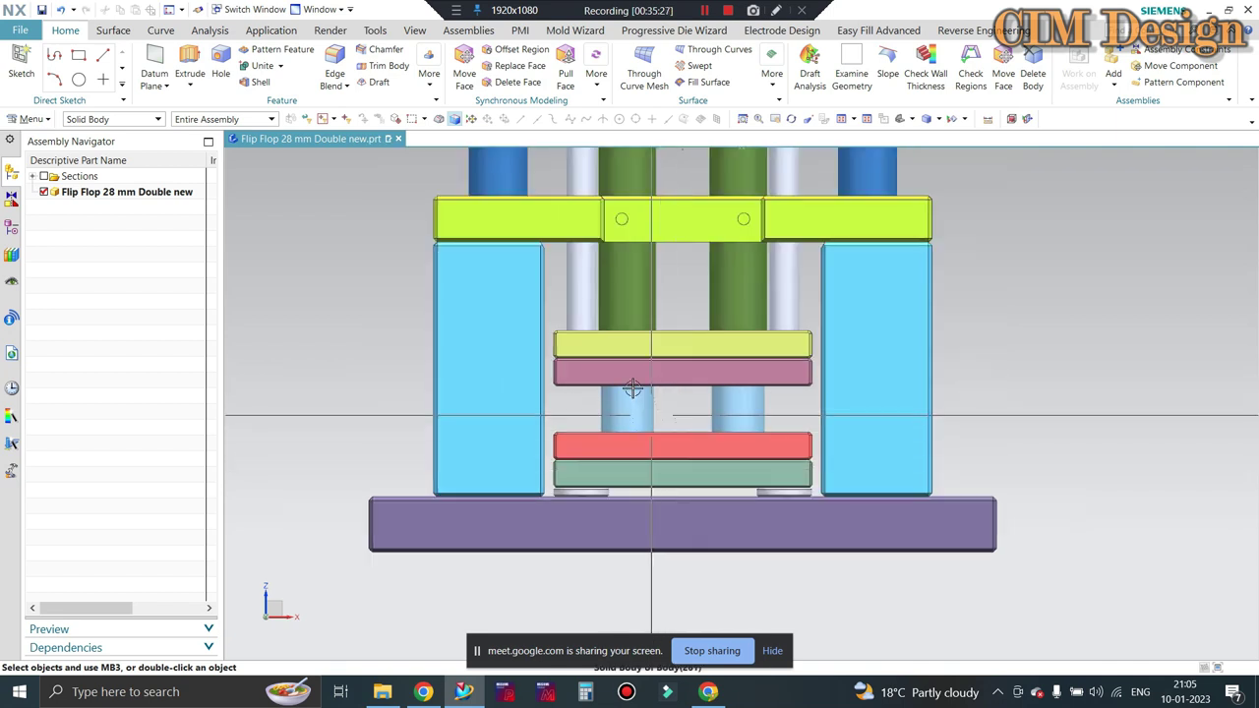
{"action": "scroll", "coordinate": [629, 384], "scroll_direction": "up", "scroll_amount": 1}
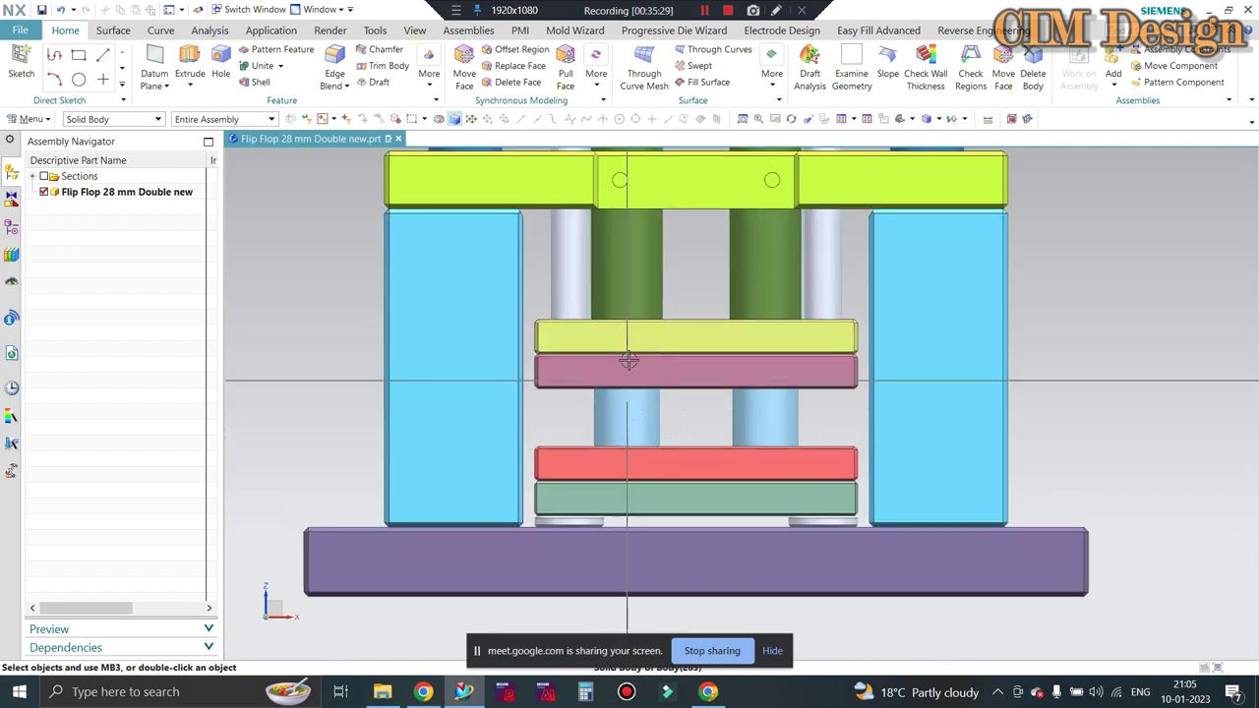
{"action": "scroll", "coordinate": [629, 374], "scroll_direction": "down", "scroll_amount": 1}
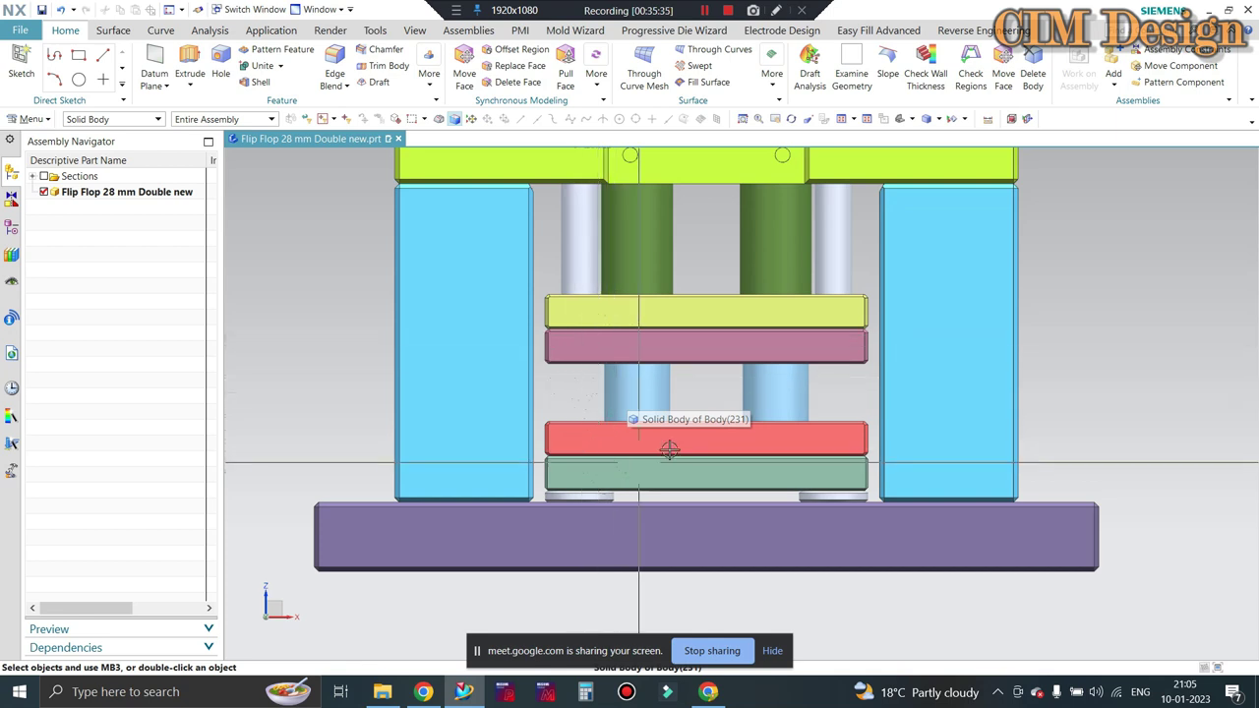
{"action": "scroll", "coordinate": [648, 305], "scroll_direction": "down", "scroll_amount": 1}
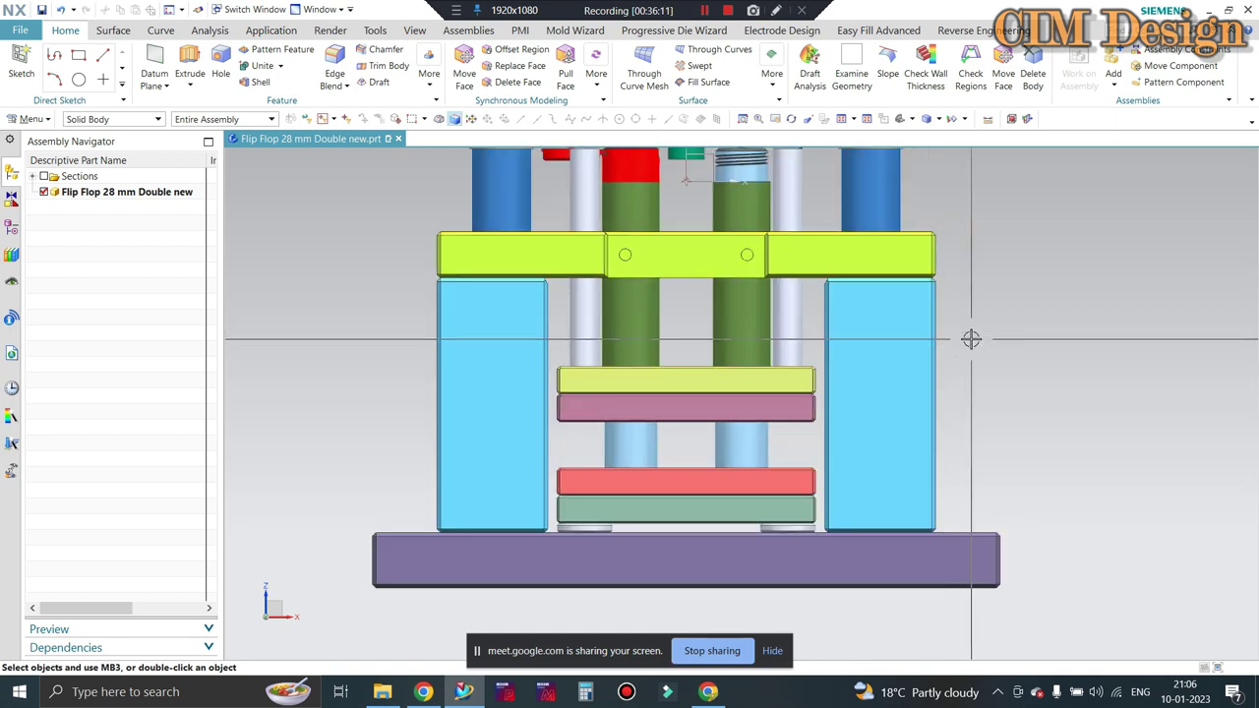
{"action": "scroll", "coordinate": [660, 473], "scroll_direction": "up", "scroll_amount": 1}
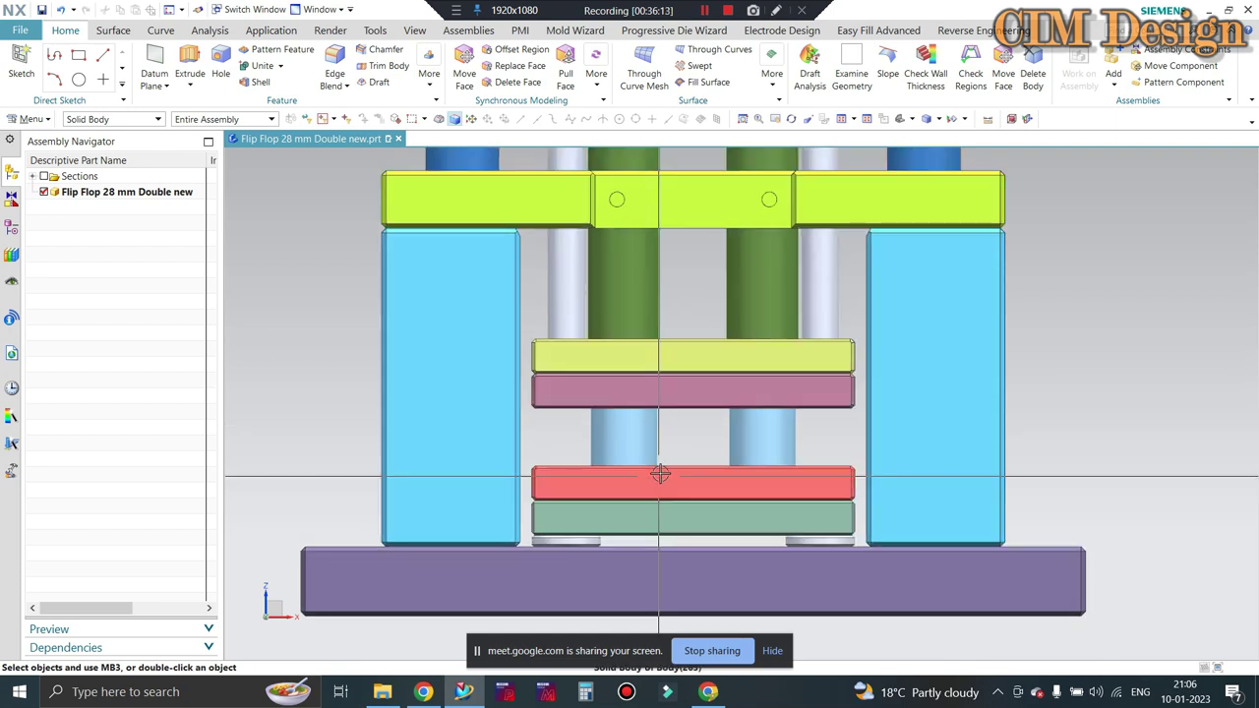
{"action": "scroll", "coordinate": [660, 473], "scroll_direction": "up", "scroll_amount": 1}
{"action": "scroll", "coordinate": [660, 473], "scroll_direction": "down", "scroll_amount": 1}
{"action": "scroll", "coordinate": [697, 429], "scroll_direction": "down", "scroll_amount": 1}
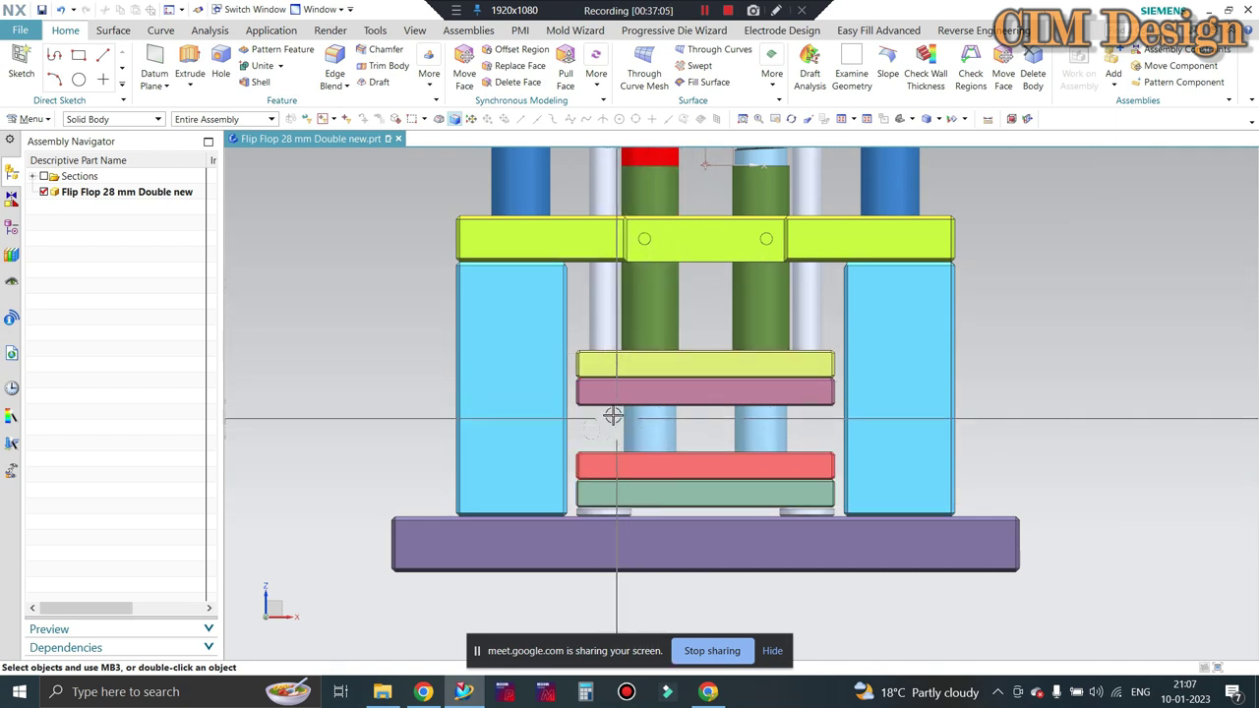
{"action": "scroll", "coordinate": [610, 408], "scroll_direction": "up", "scroll_amount": 2}
{"action": "scroll", "coordinate": [609, 389], "scroll_direction": "up", "scroll_amount": 2}
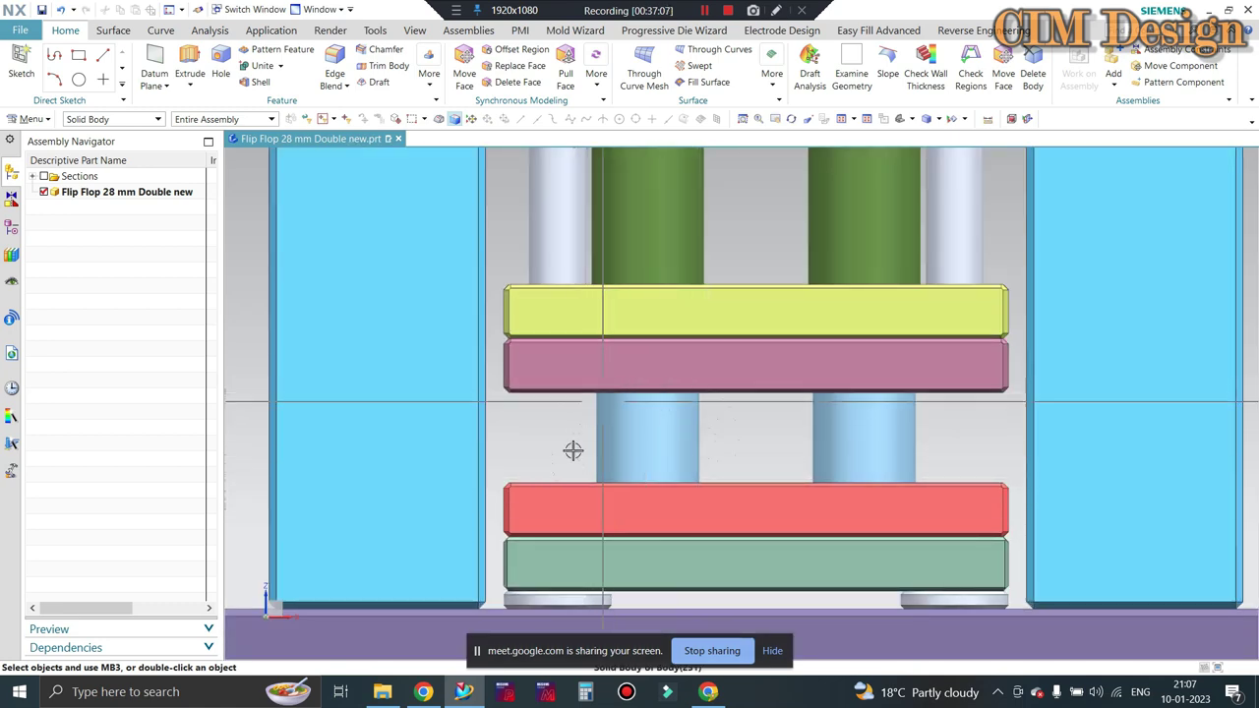
{"action": "scroll", "coordinate": [629, 448], "scroll_direction": "down", "scroll_amount": 3}
{"action": "scroll", "coordinate": [668, 433], "scroll_direction": "up", "scroll_amount": 1}
{"action": "scroll", "coordinate": [666, 424], "scroll_direction": "up", "scroll_amount": 3}
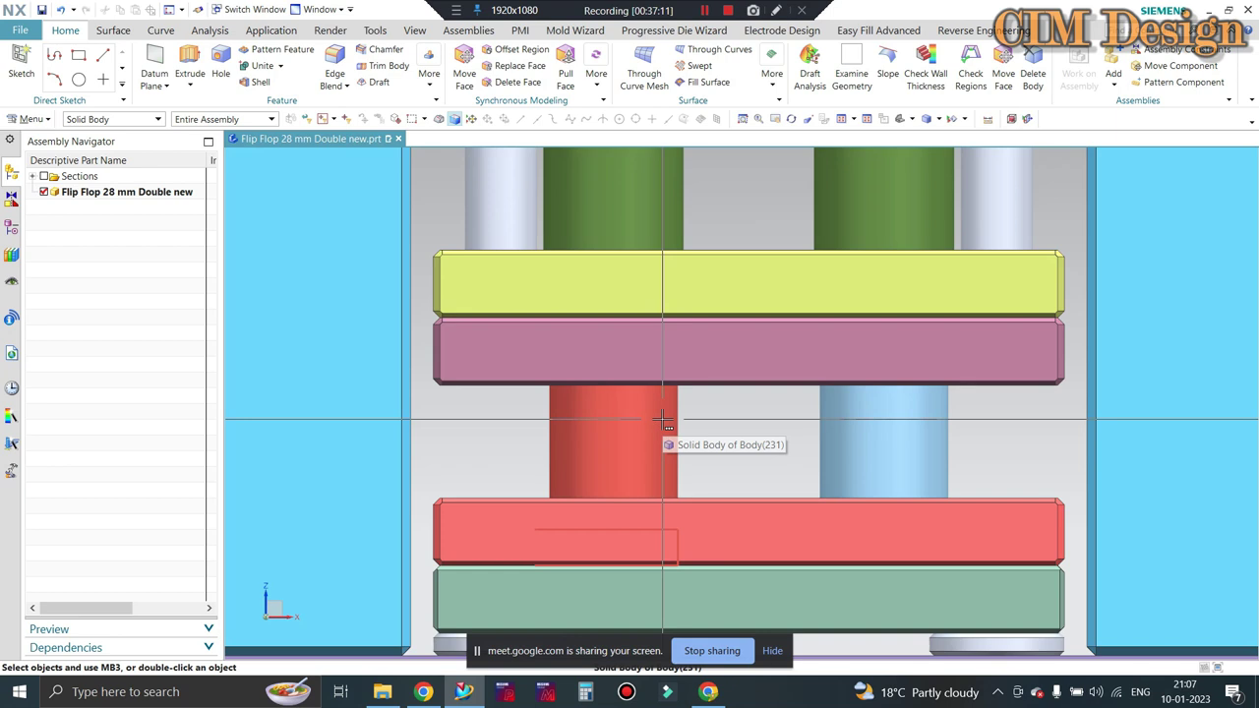
{"action": "scroll", "coordinate": [590, 280], "scroll_direction": "down", "scroll_amount": 1}
{"action": "scroll", "coordinate": [578, 282], "scroll_direction": "down", "scroll_amount": 3}
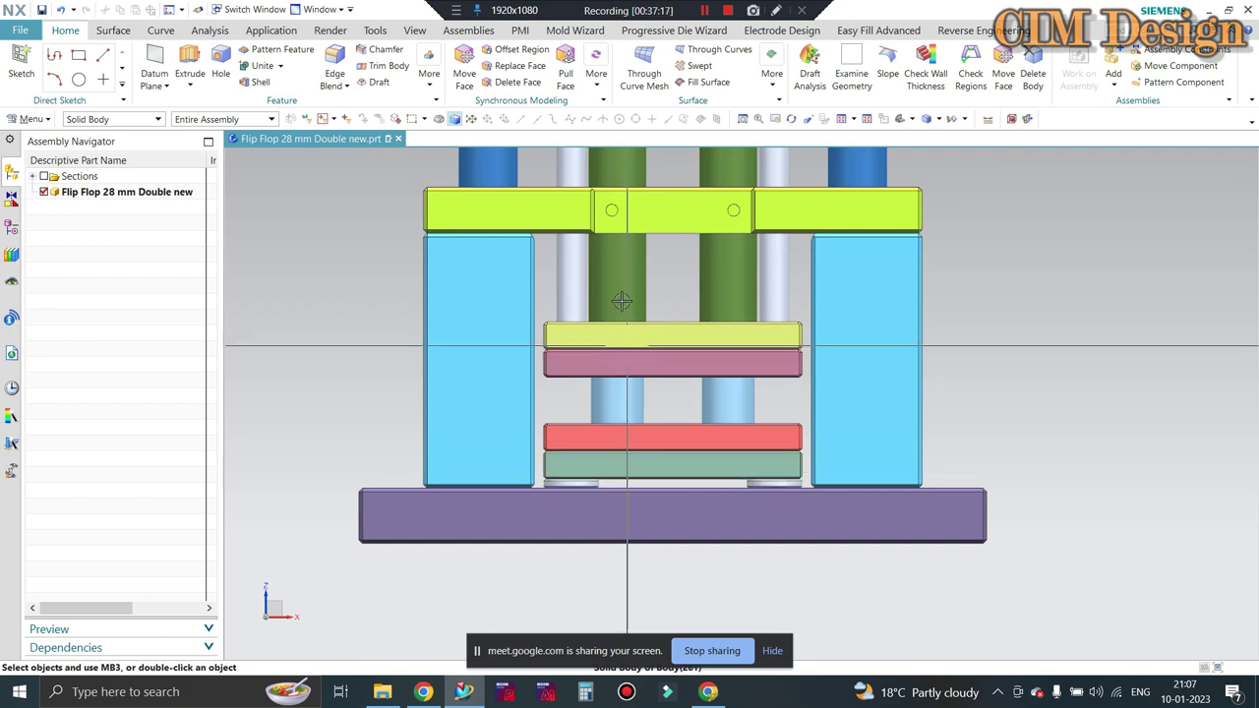
{"action": "scroll", "coordinate": [596, 384], "scroll_direction": "up", "scroll_amount": 2}
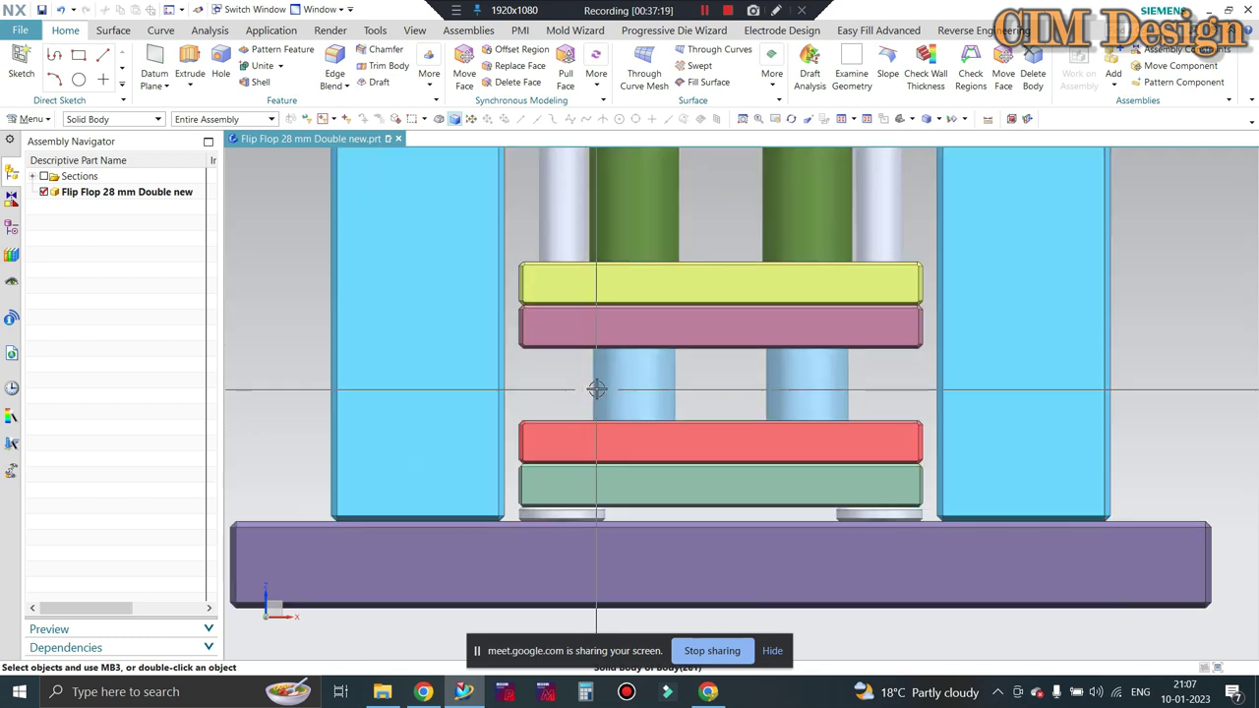
{"action": "scroll", "coordinate": [573, 337], "scroll_direction": "up", "scroll_amount": 2}
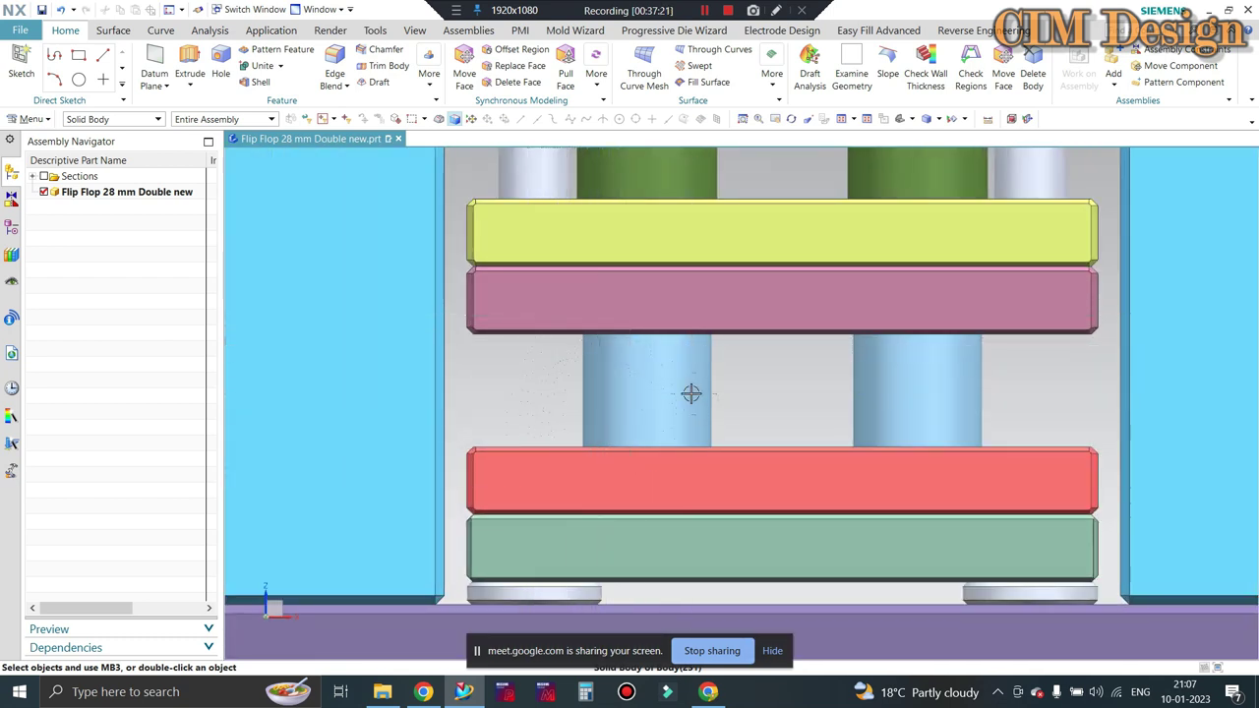
{"action": "scroll", "coordinate": [691, 393], "scroll_direction": "down", "scroll_amount": 1}
{"action": "scroll", "coordinate": [598, 317], "scroll_direction": "up", "scroll_amount": 2}
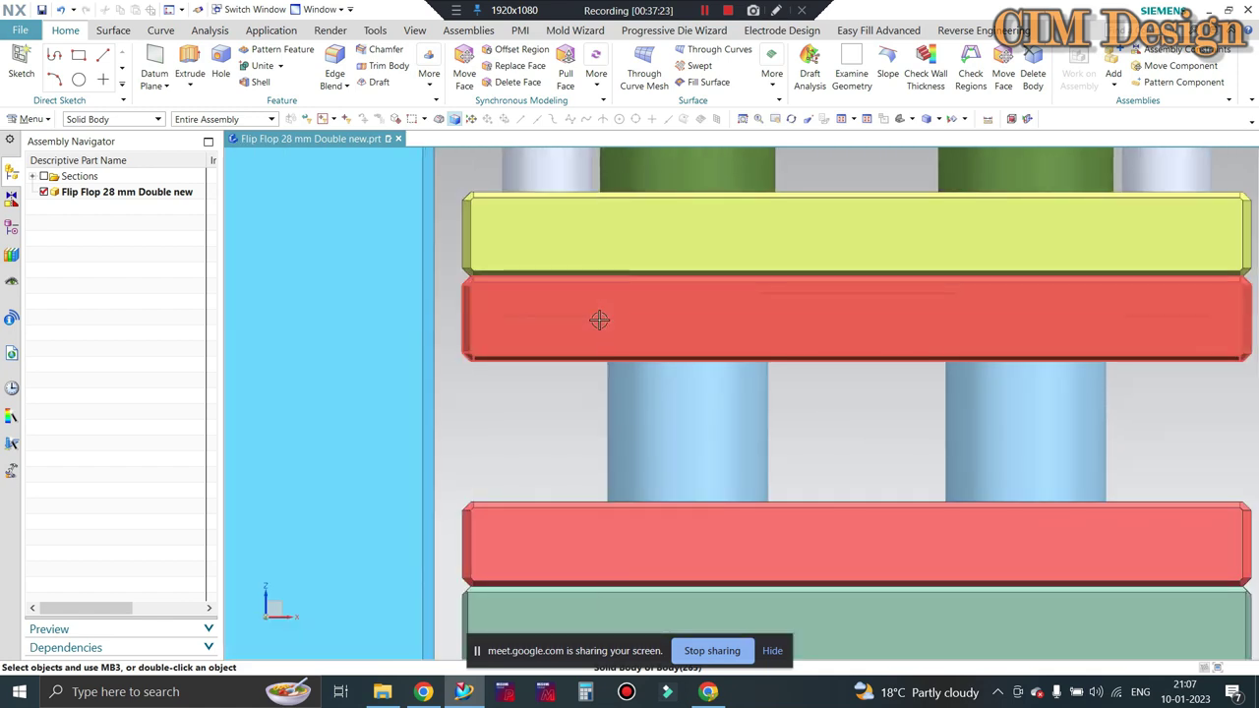
{"action": "scroll", "coordinate": [644, 313], "scroll_direction": "down", "scroll_amount": 1}
{"action": "scroll", "coordinate": [614, 293], "scroll_direction": "up", "scroll_amount": 2}
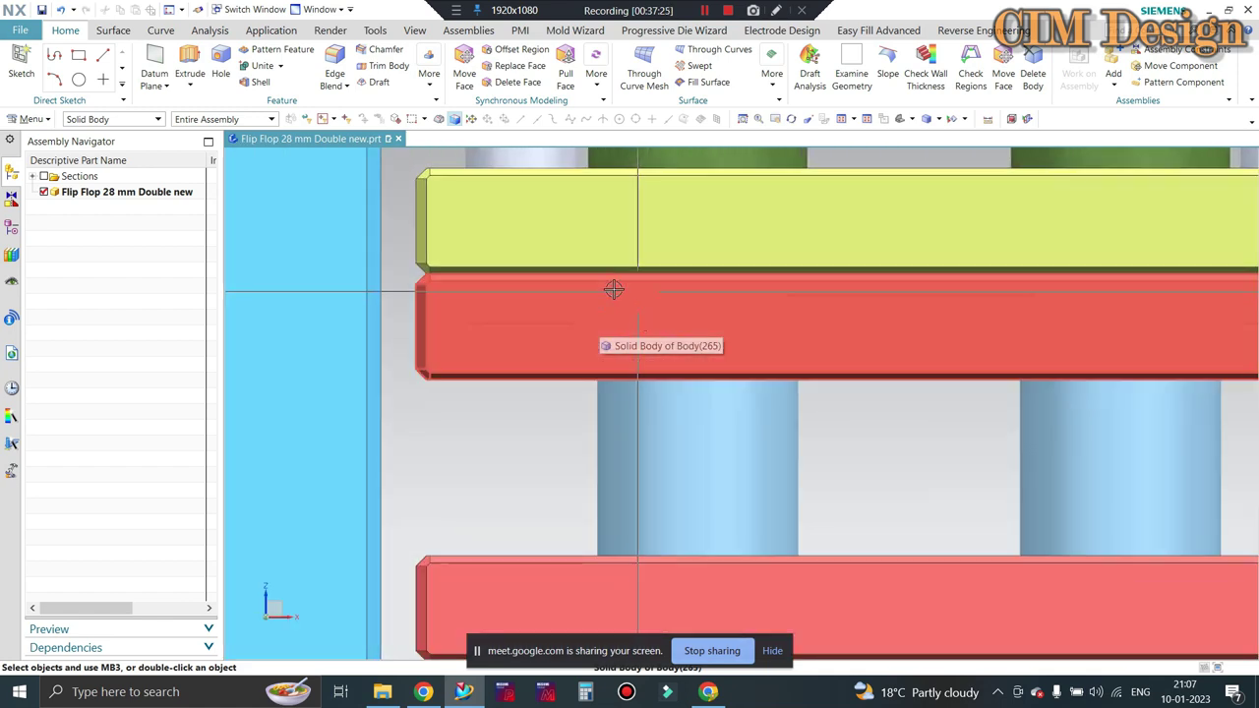
{"action": "scroll", "coordinate": [635, 306], "scroll_direction": "down", "scroll_amount": 1}
{"action": "scroll", "coordinate": [557, 357], "scroll_direction": "down", "scroll_amount": 1}
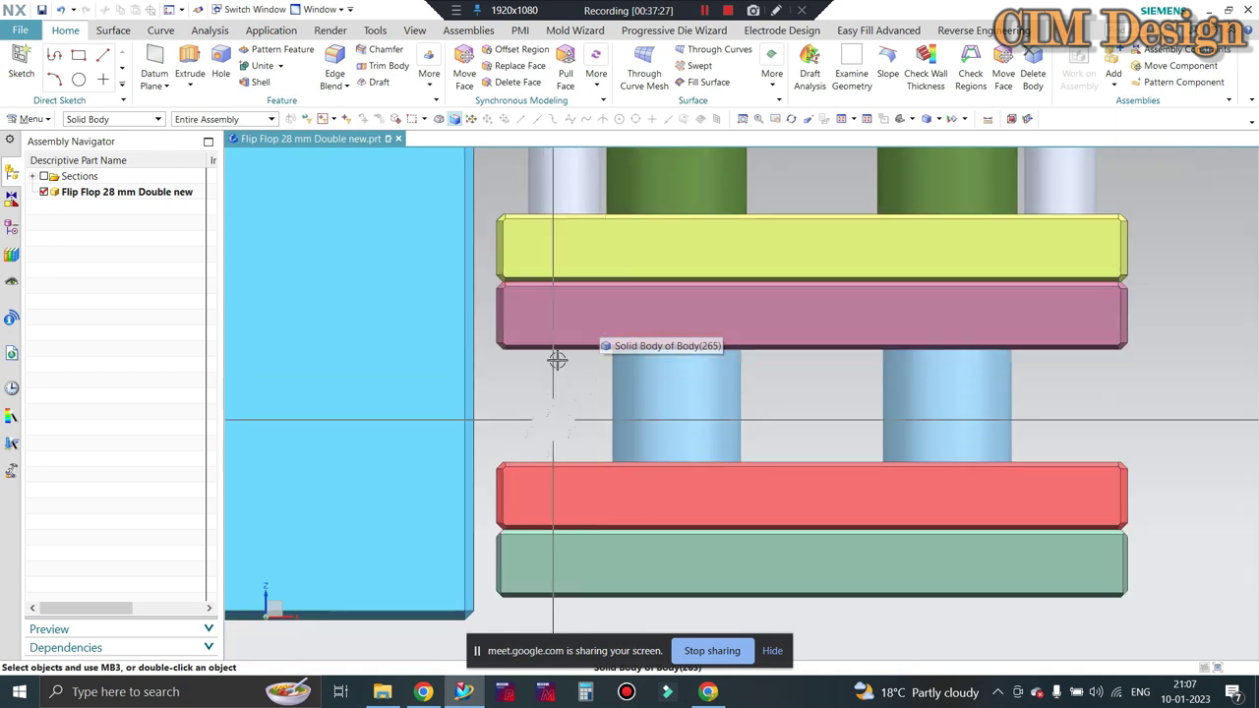
{"action": "scroll", "coordinate": [580, 369], "scroll_direction": "down", "scroll_amount": 1}
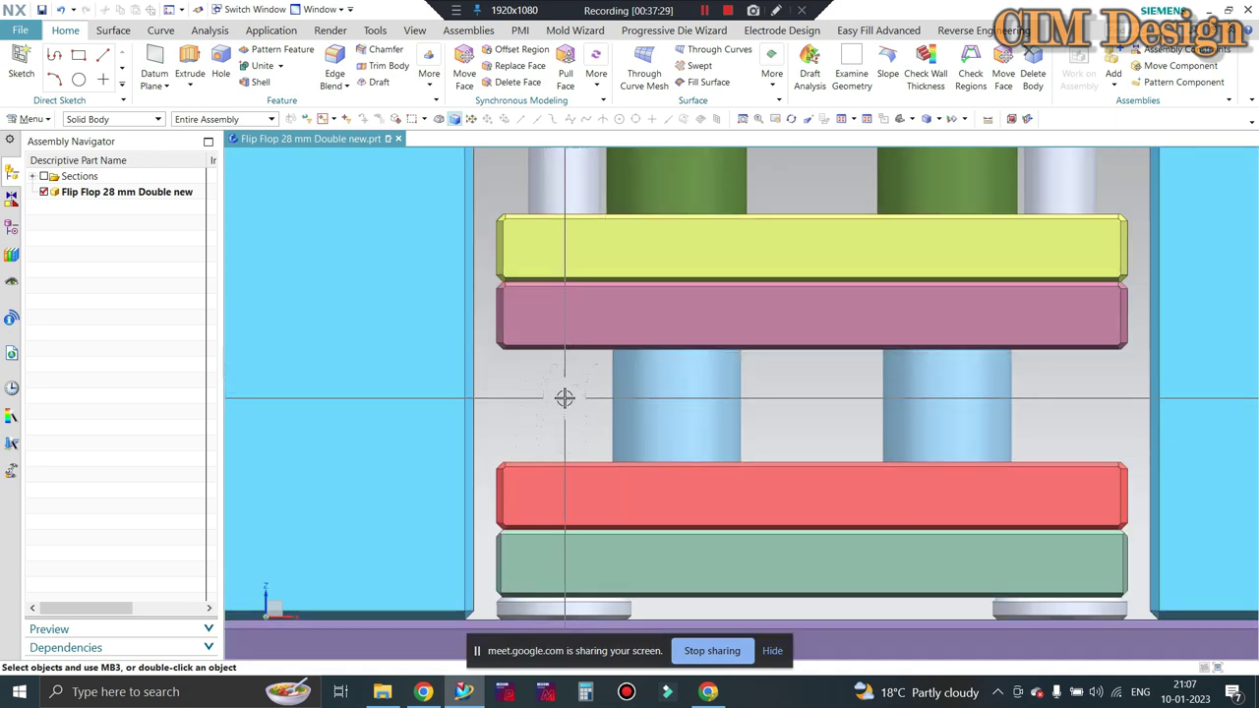
{"action": "scroll", "coordinate": [564, 398], "scroll_direction": "down", "scroll_amount": 2}
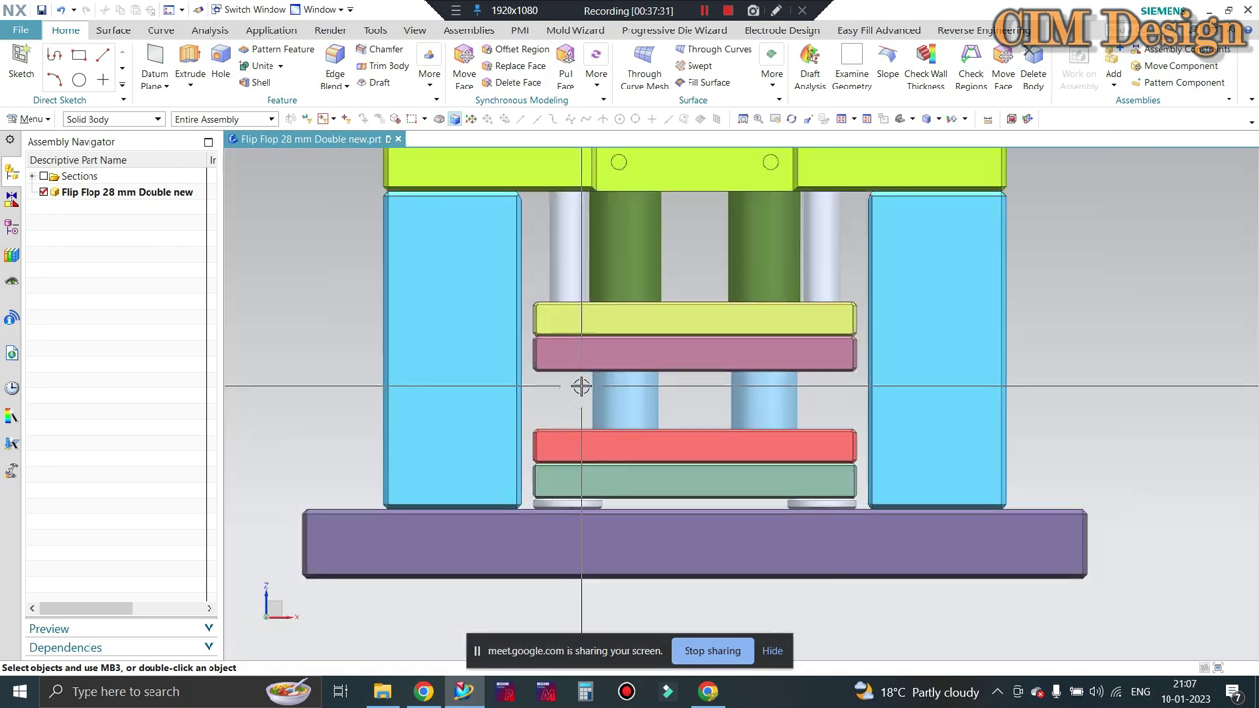
{"action": "scroll", "coordinate": [581, 386], "scroll_direction": "up", "scroll_amount": 1}
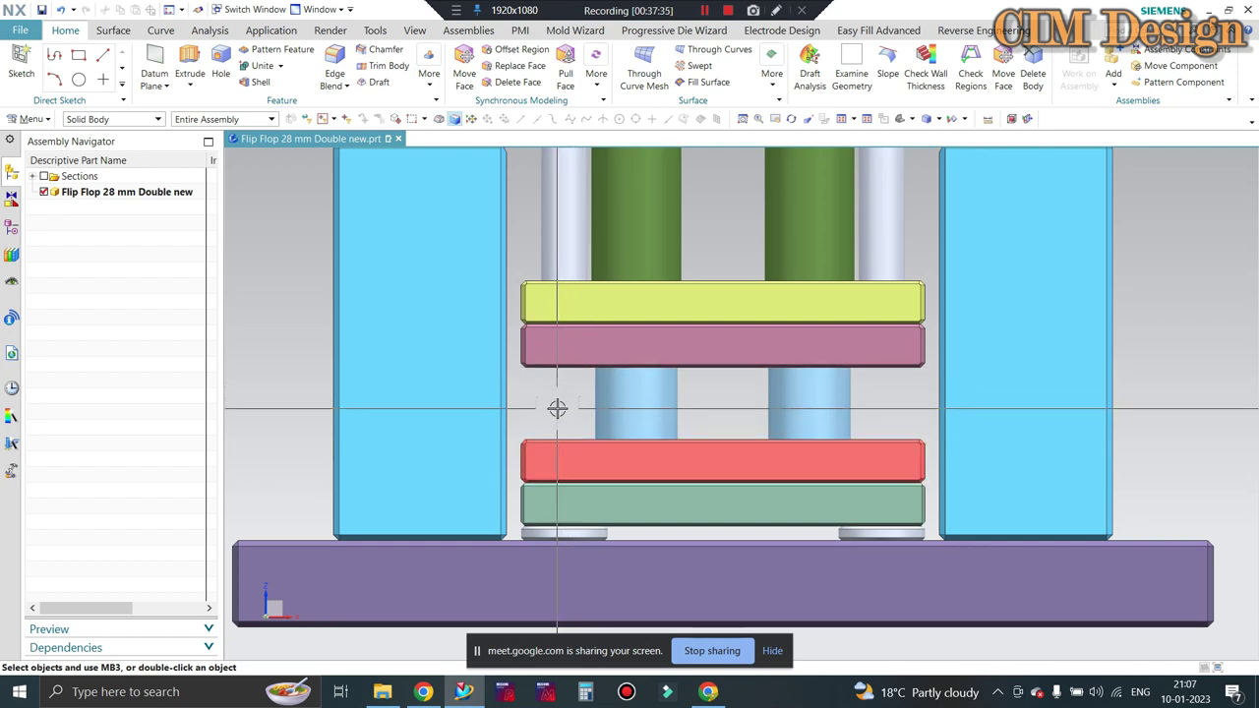
{"action": "scroll", "coordinate": [557, 408], "scroll_direction": "down", "scroll_amount": 2}
{"action": "scroll", "coordinate": [553, 452], "scroll_direction": "up", "scroll_amount": 1}
{"action": "scroll", "coordinate": [549, 503], "scroll_direction": "down", "scroll_amount": 1}
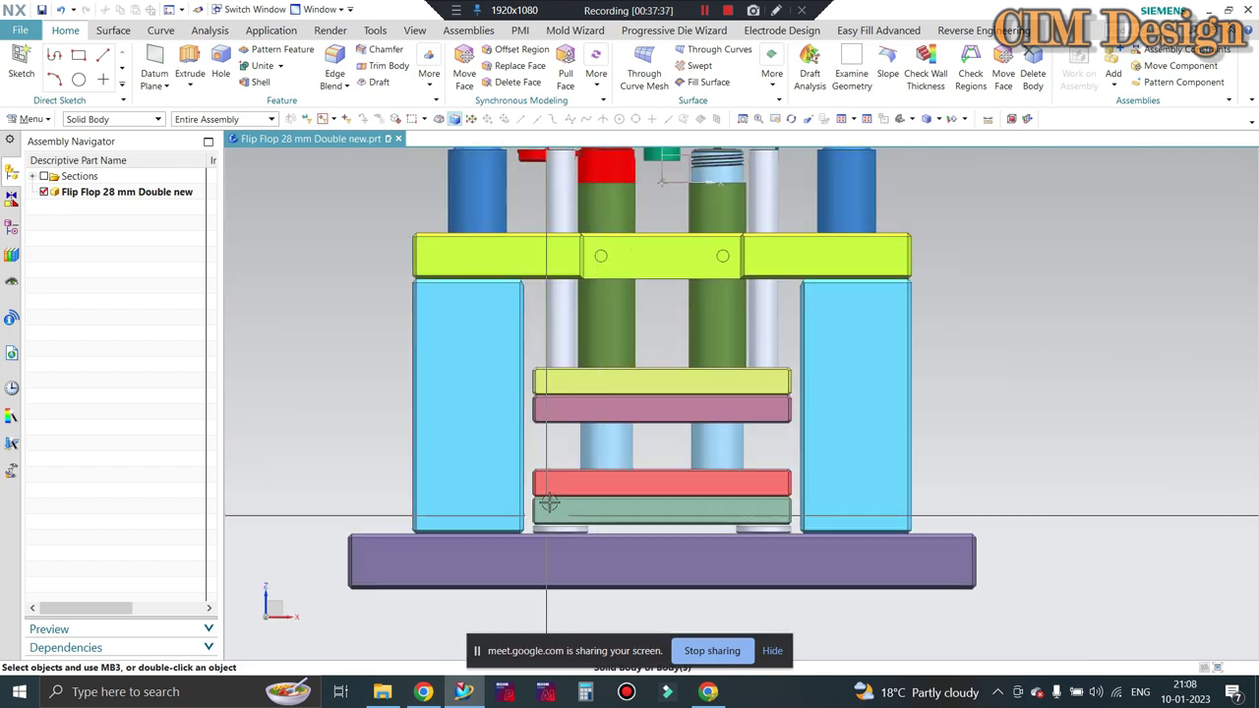
{"action": "scroll", "coordinate": [548, 503], "scroll_direction": "up", "scroll_amount": 2}
{"action": "scroll", "coordinate": [570, 497], "scroll_direction": "down", "scroll_amount": 1}
{"action": "scroll", "coordinate": [550, 277], "scroll_direction": "down", "scroll_amount": 2}
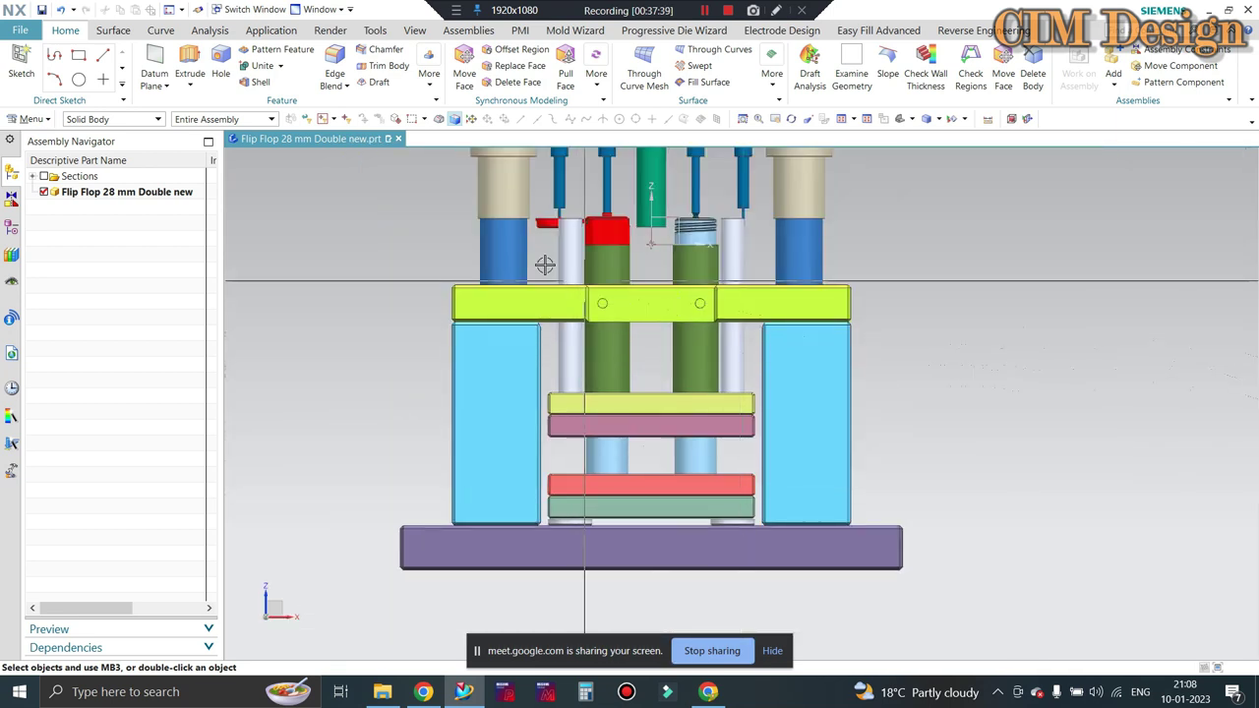
{"action": "scroll", "coordinate": [463, 340], "scroll_direction": "up", "scroll_amount": 1}
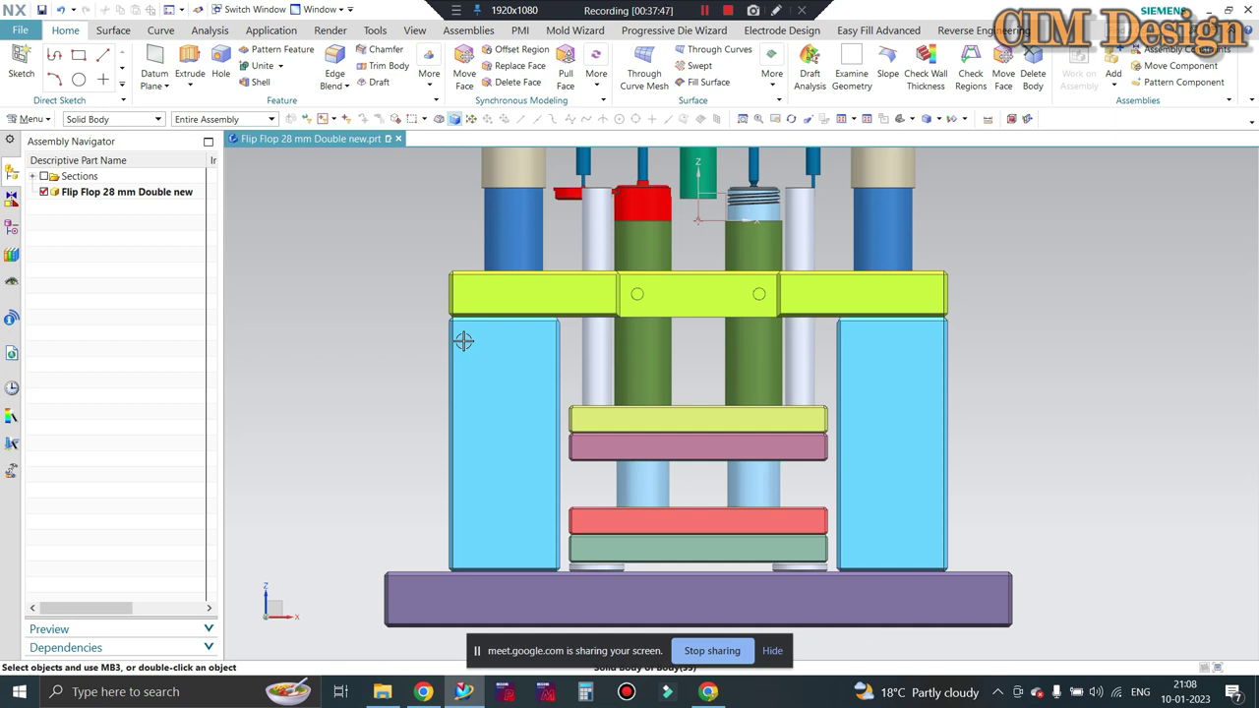
{"action": "scroll", "coordinate": [626, 478], "scroll_direction": "up", "scroll_amount": 1}
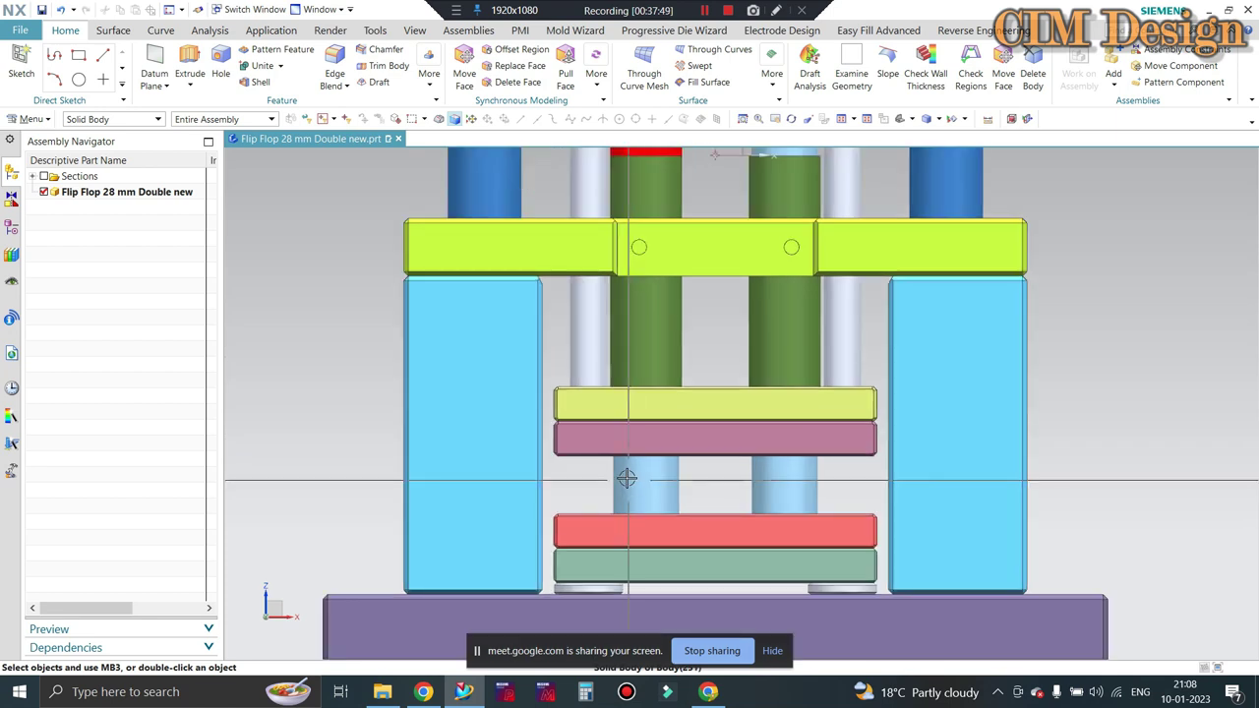
{"action": "scroll", "coordinate": [626, 478], "scroll_direction": "down", "scroll_amount": 1}
{"action": "scroll", "coordinate": [589, 503], "scroll_direction": "up", "scroll_amount": 2}
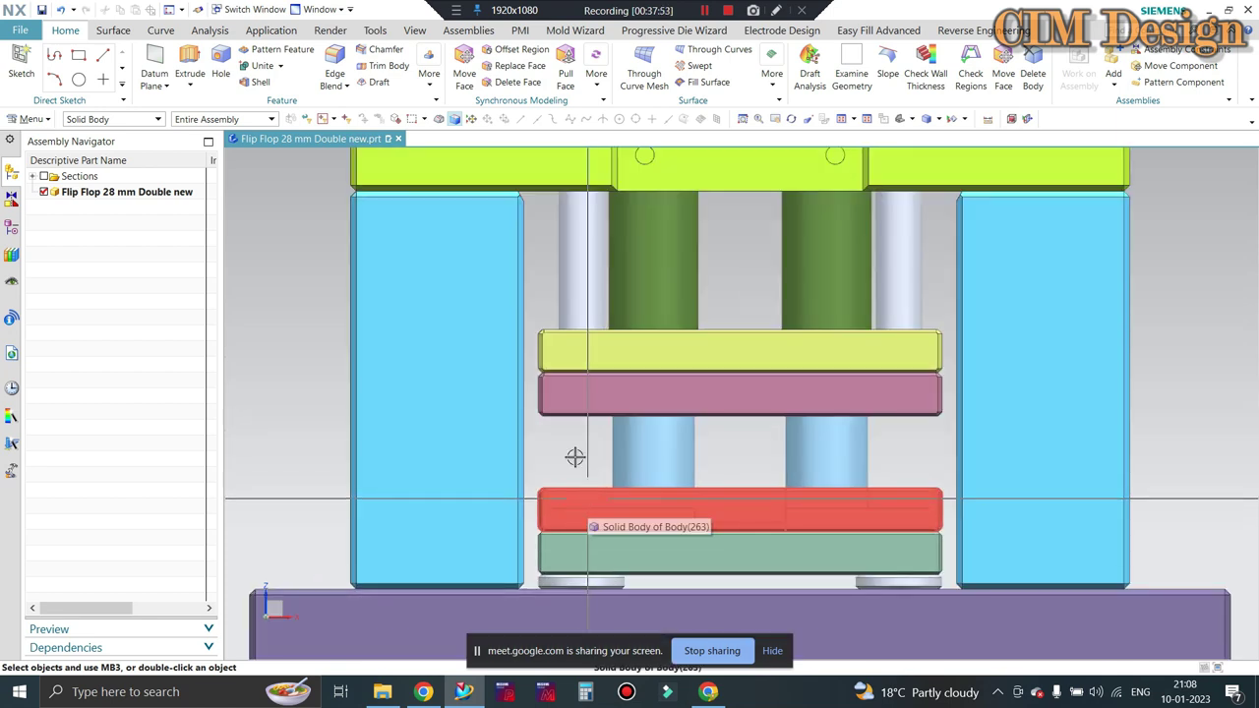
{"action": "scroll", "coordinate": [573, 455], "scroll_direction": "up", "scroll_amount": 2}
{"action": "scroll", "coordinate": [590, 382], "scroll_direction": "down", "scroll_amount": 2}
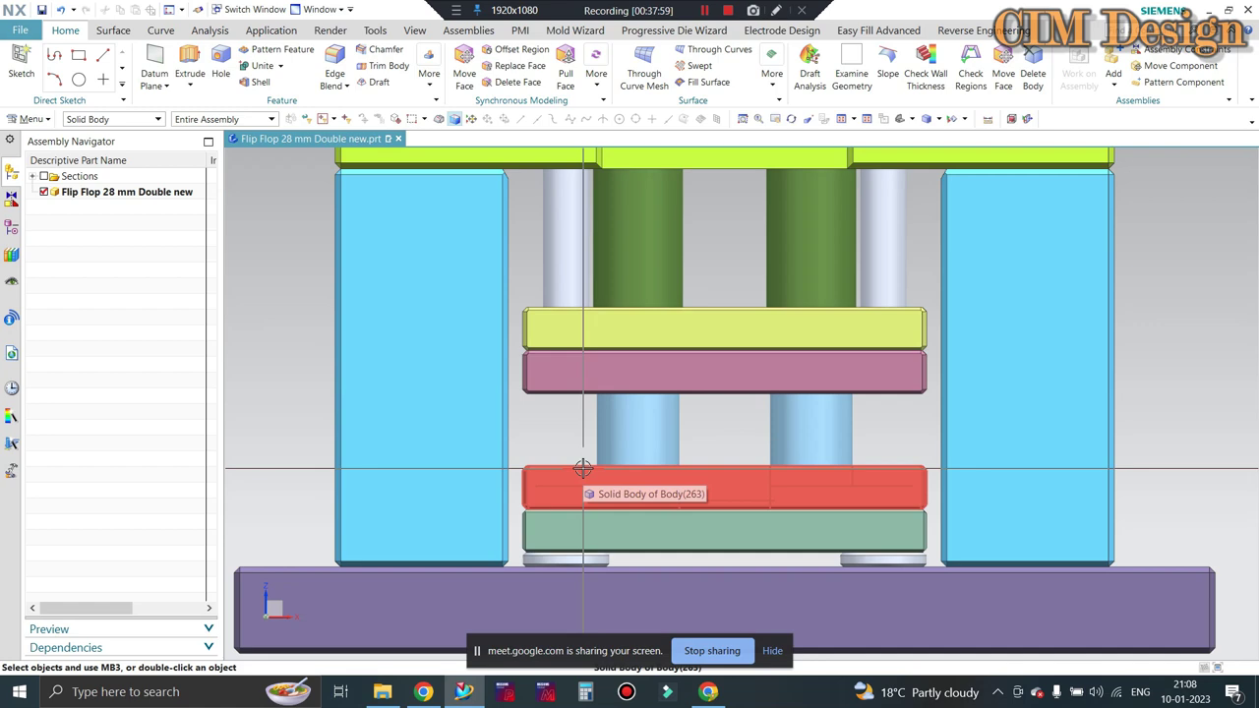
{"action": "scroll", "coordinate": [590, 468], "scroll_direction": "down", "scroll_amount": 2}
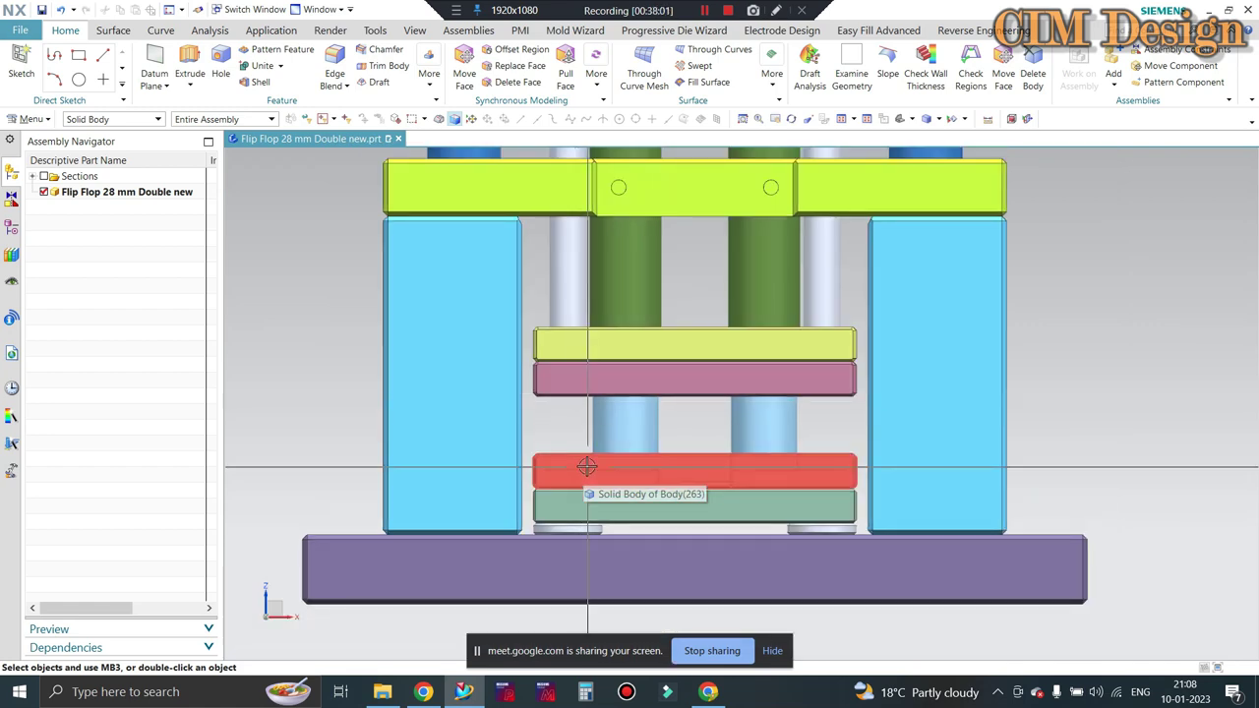
{"action": "scroll", "coordinate": [578, 416], "scroll_direction": "up", "scroll_amount": 2}
{"action": "scroll", "coordinate": [578, 416], "scroll_direction": "down", "scroll_amount": 2}
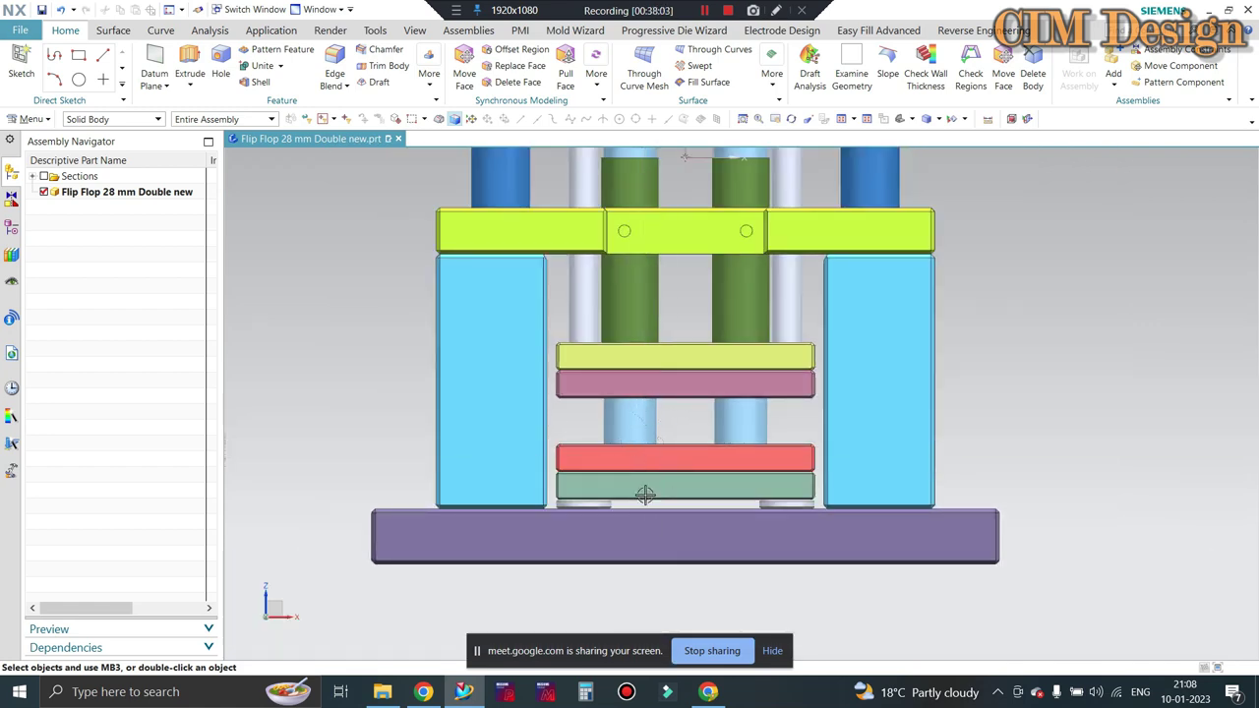
{"action": "scroll", "coordinate": [569, 374], "scroll_direction": "up", "scroll_amount": 2}
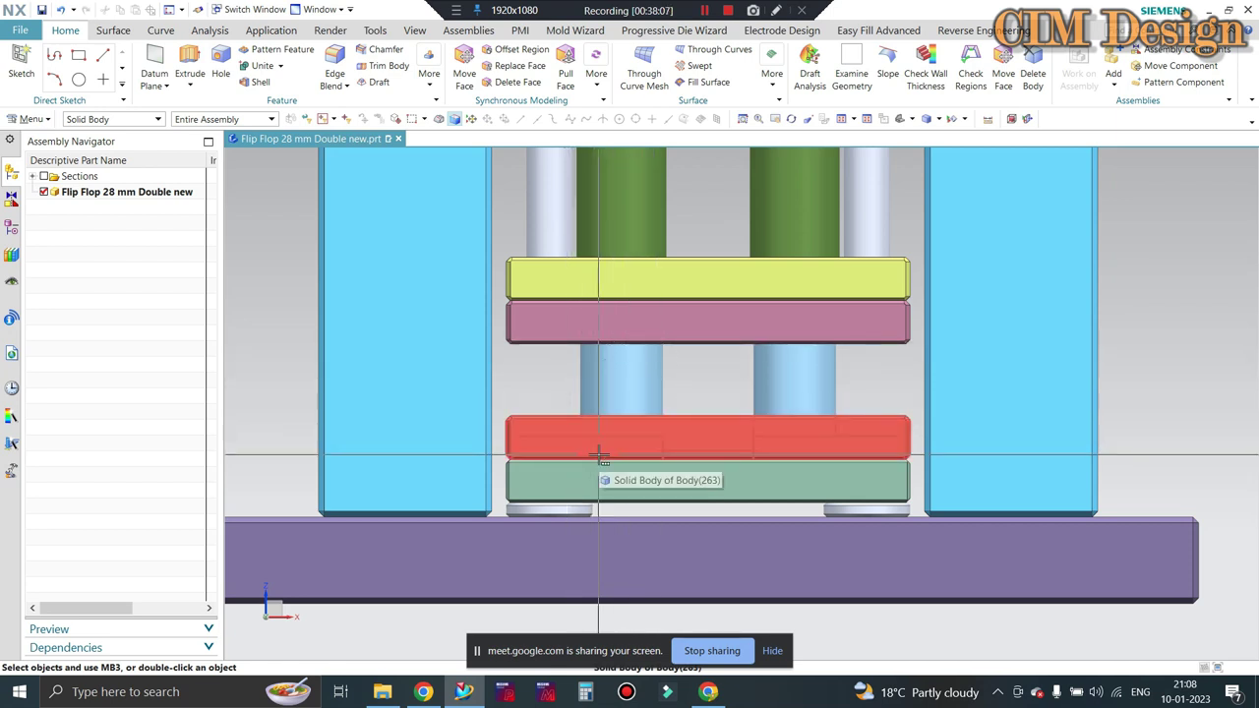
{"action": "scroll", "coordinate": [590, 326], "scroll_direction": "up", "scroll_amount": 1}
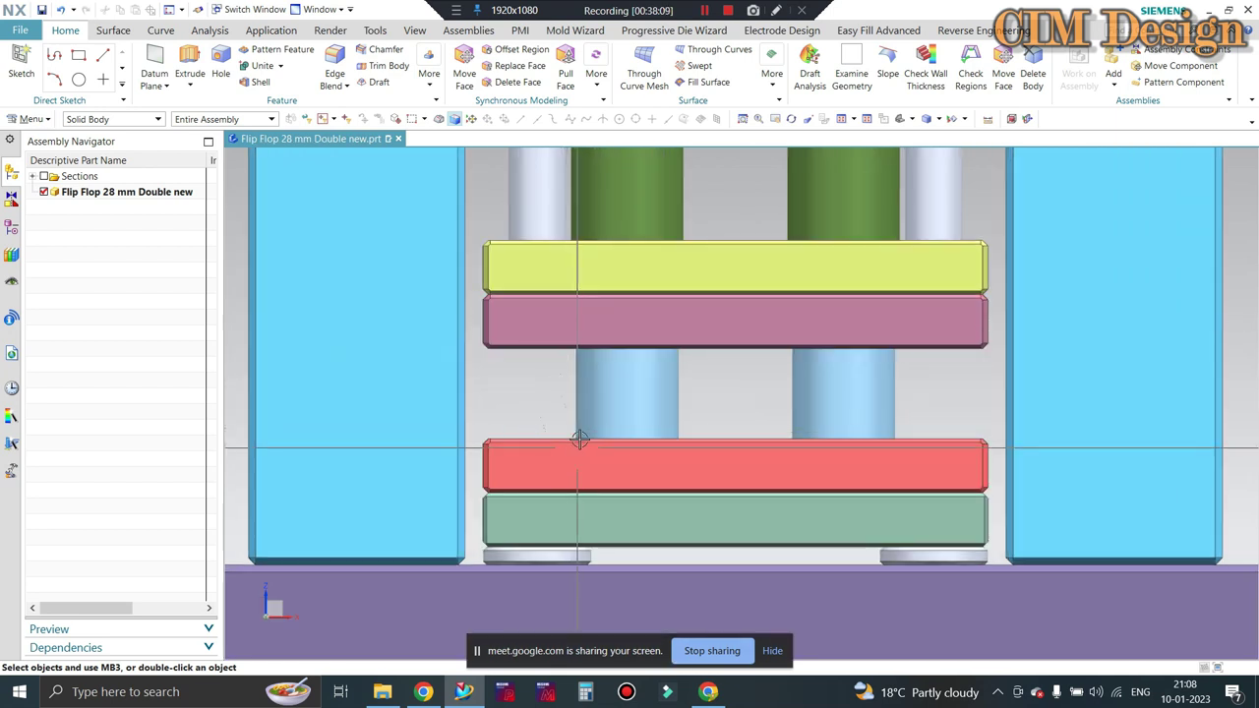
{"action": "scroll", "coordinate": [580, 388], "scroll_direction": "up", "scroll_amount": 1}
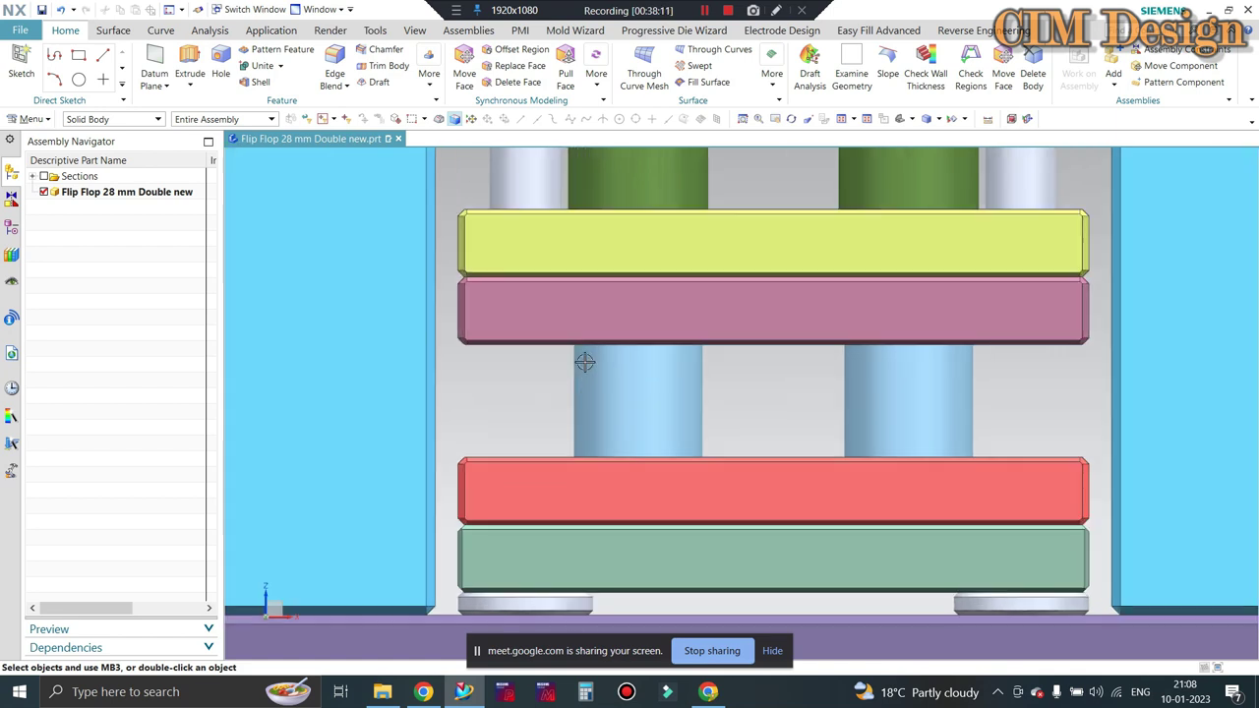
{"action": "scroll", "coordinate": [536, 365], "scroll_direction": "up", "scroll_amount": 3}
{"action": "scroll", "coordinate": [535, 365], "scroll_direction": "down", "scroll_amount": 3}
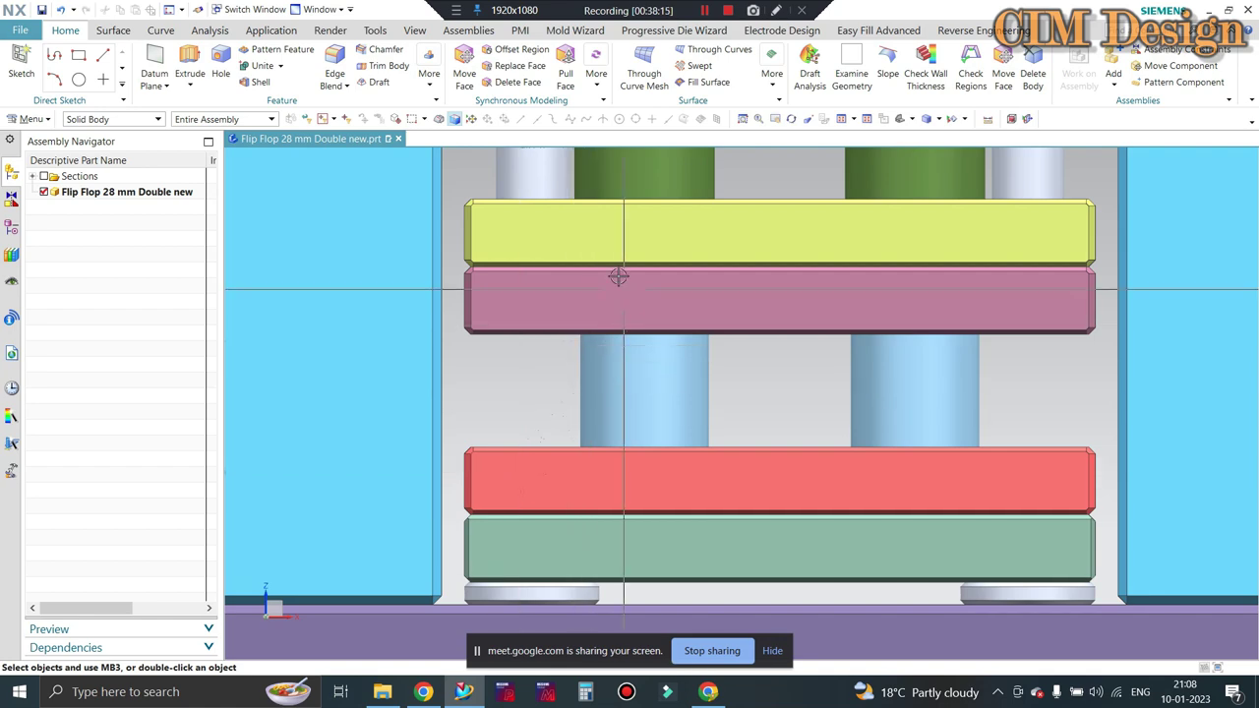
{"action": "scroll", "coordinate": [599, 267], "scroll_direction": "up", "scroll_amount": 1}
Orbit and zoom in on the core pillars between the mould plates
{"action": "mouse_move", "coordinate": [582, 328]}
{"action": "middle_mouse_down"}
{"action": "mouse_move", "coordinate": [777, 279]}
{"action": "mouse_move", "coordinate": [655, 239]}
{"action": "middle_mouse_up"}
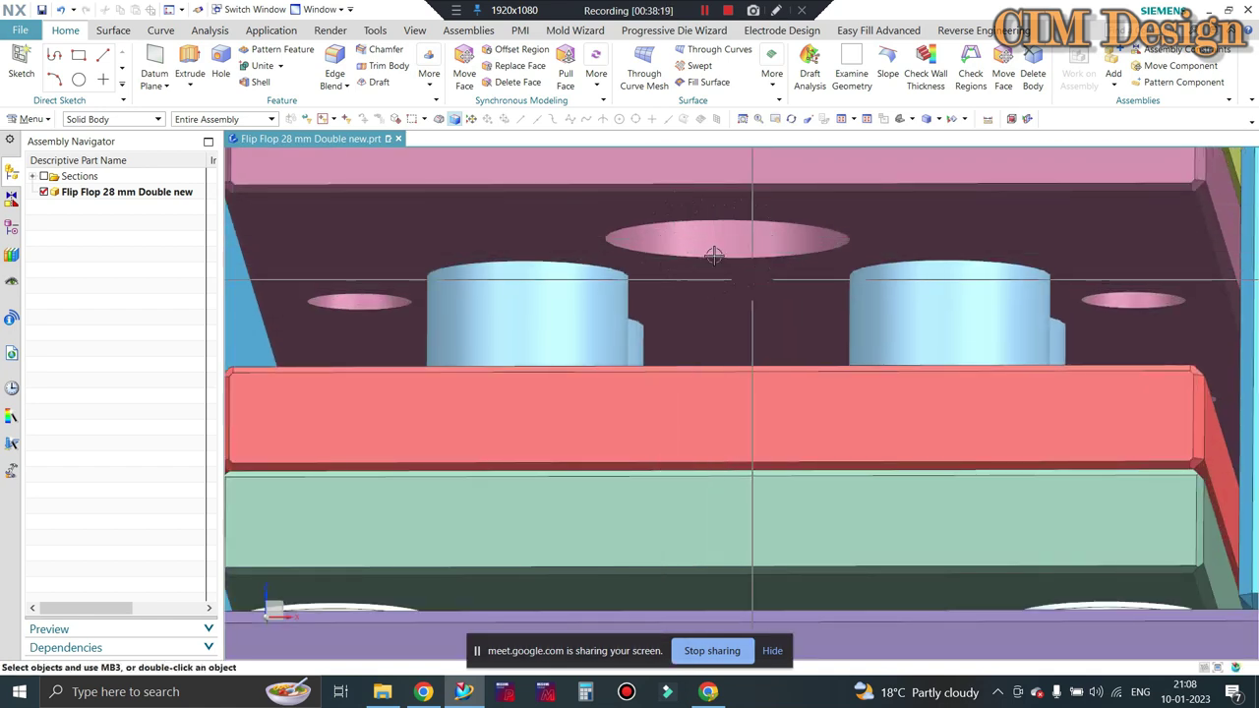
{"action": "scroll", "coordinate": [718, 295], "scroll_direction": "down", "scroll_amount": 1}
{"action": "scroll", "coordinate": [708, 256], "scroll_direction": "down", "scroll_amount": 1}
{"action": "mouse_move", "coordinate": [699, 195]}
{"action": "middle_mouse_down"}
{"action": "mouse_move", "coordinate": [679, 290]}
{"action": "mouse_move", "coordinate": [718, 325]}
{"action": "middle_mouse_up"}
{"action": "scroll", "coordinate": [688, 265], "scroll_direction": "down", "scroll_amount": 3}
{"action": "scroll", "coordinate": [718, 324], "scroll_direction": "up", "scroll_amount": 1}
{"action": "scroll", "coordinate": [1151, 289], "scroll_direction": "up", "scroll_amount": 1}
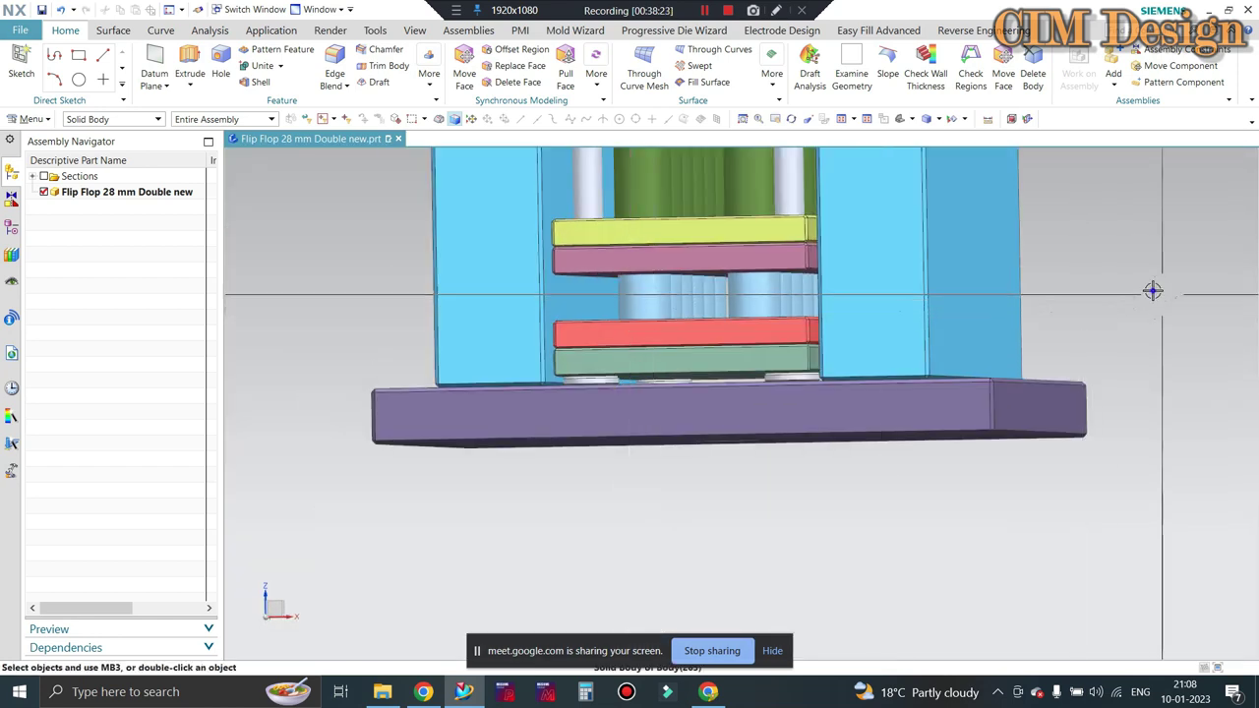
{"action": "scroll", "coordinate": [583, 212], "scroll_direction": "up", "scroll_amount": 3}
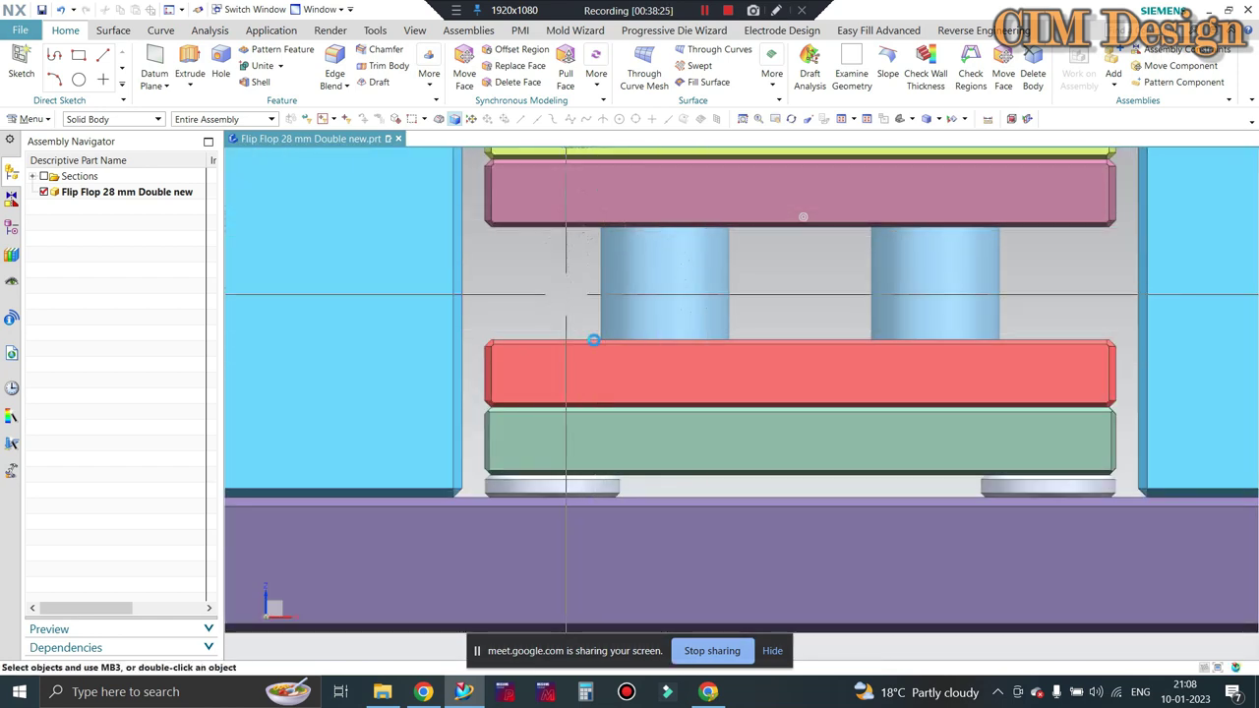
{"action": "scroll", "coordinate": [640, 323], "scroll_direction": "down", "scroll_amount": 3}
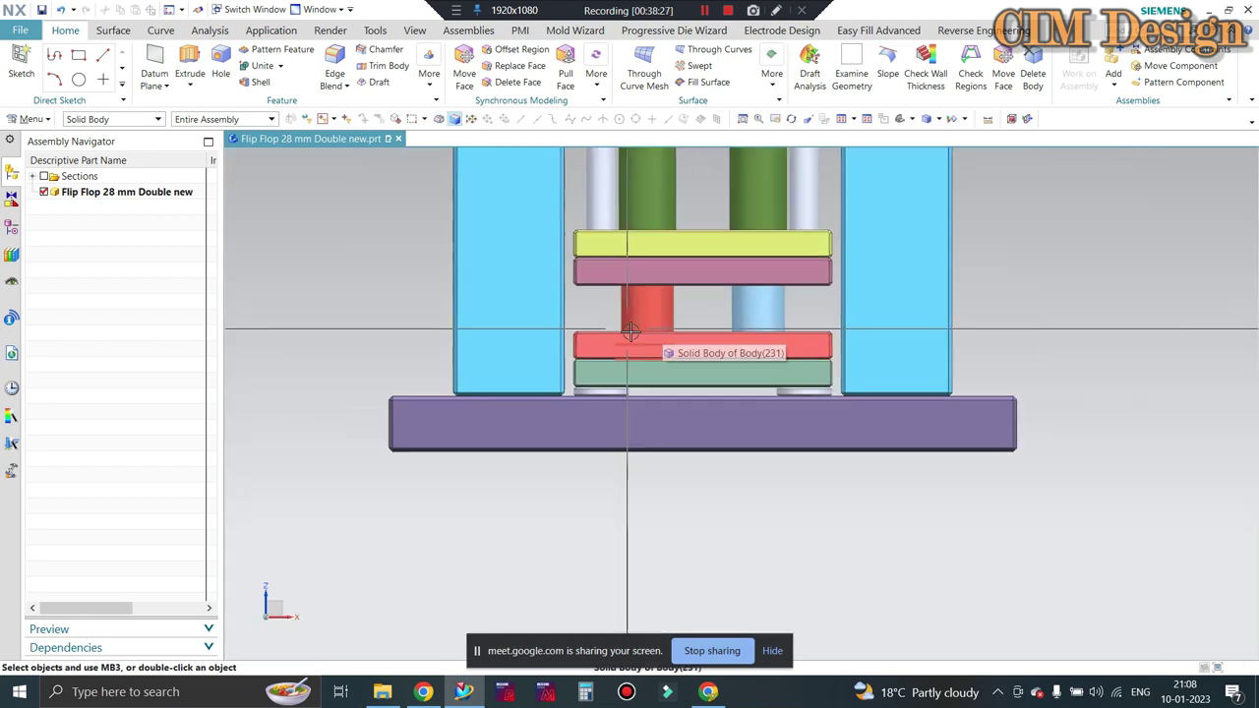
{"action": "scroll", "coordinate": [590, 334], "scroll_direction": "down", "scroll_amount": 1}
{"action": "scroll", "coordinate": [598, 319], "scroll_direction": "up", "scroll_amount": 1}
{"action": "scroll", "coordinate": [601, 335], "scroll_direction": "up", "scroll_amount": 1}
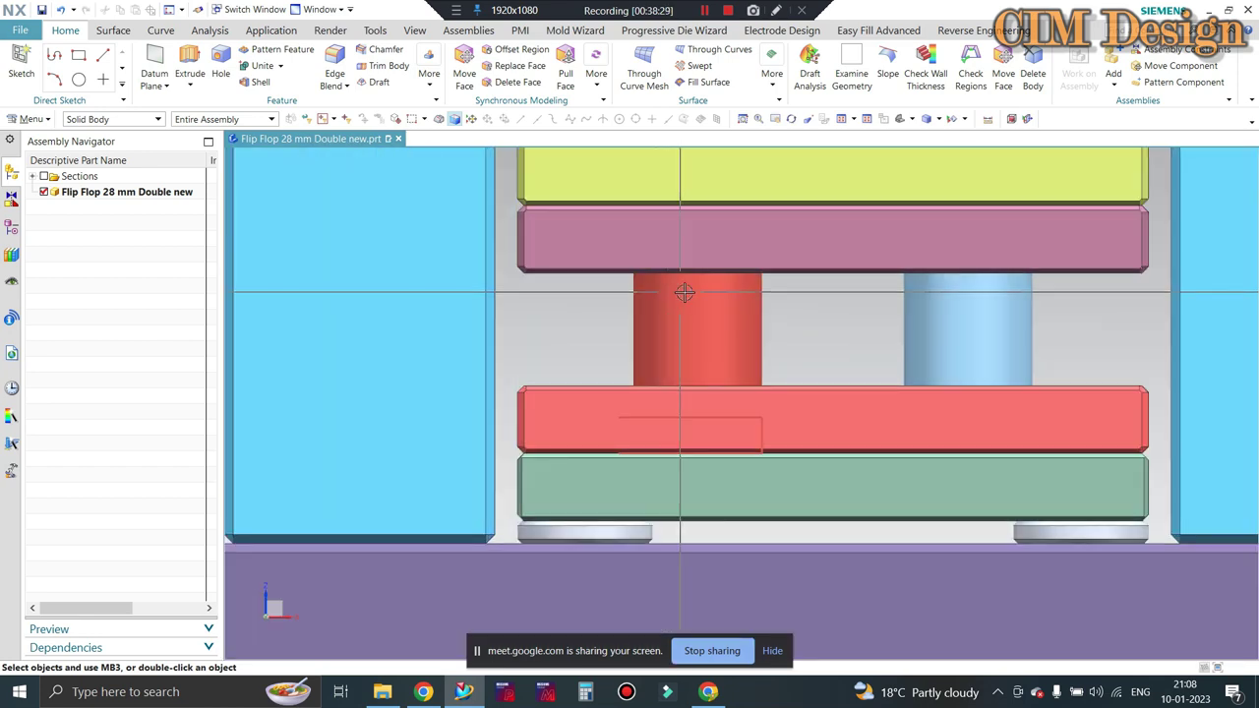
{"action": "scroll", "coordinate": [609, 348], "scroll_direction": "up", "scroll_amount": 1}
{"action": "scroll", "coordinate": [602, 401], "scroll_direction": "down", "scroll_amount": 1}
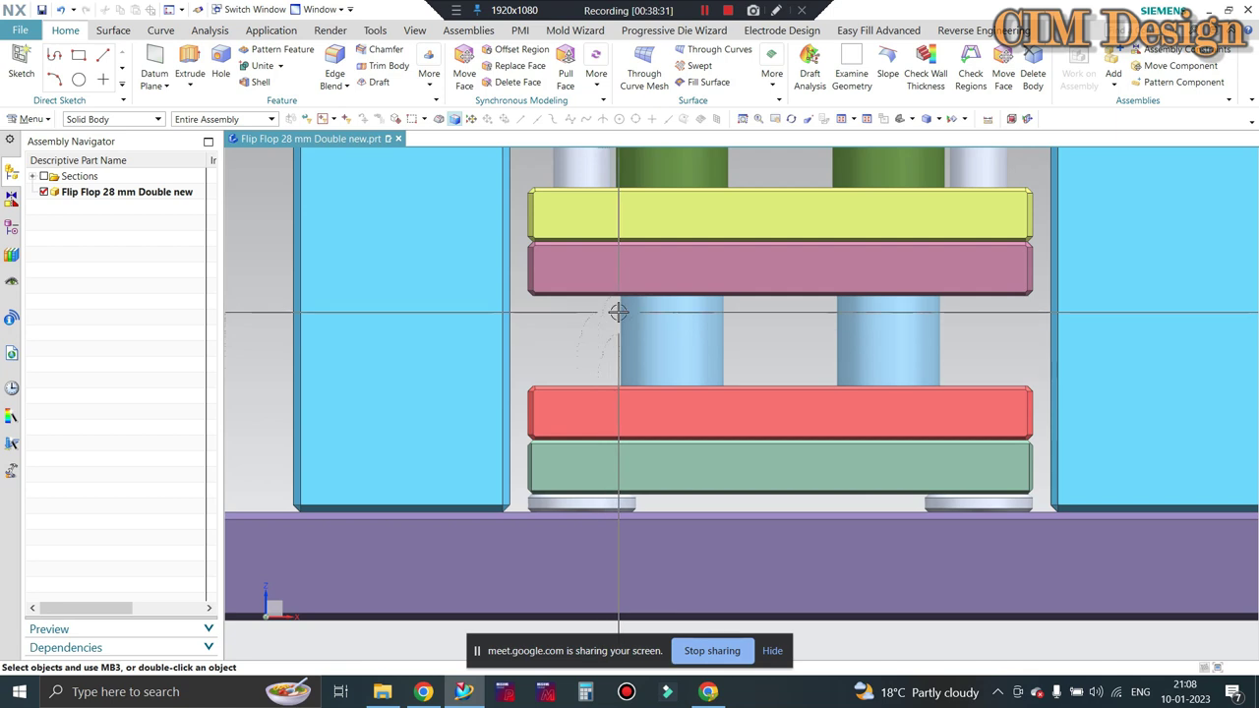
{"action": "scroll", "coordinate": [617, 312], "scroll_direction": "down", "scroll_amount": 1}
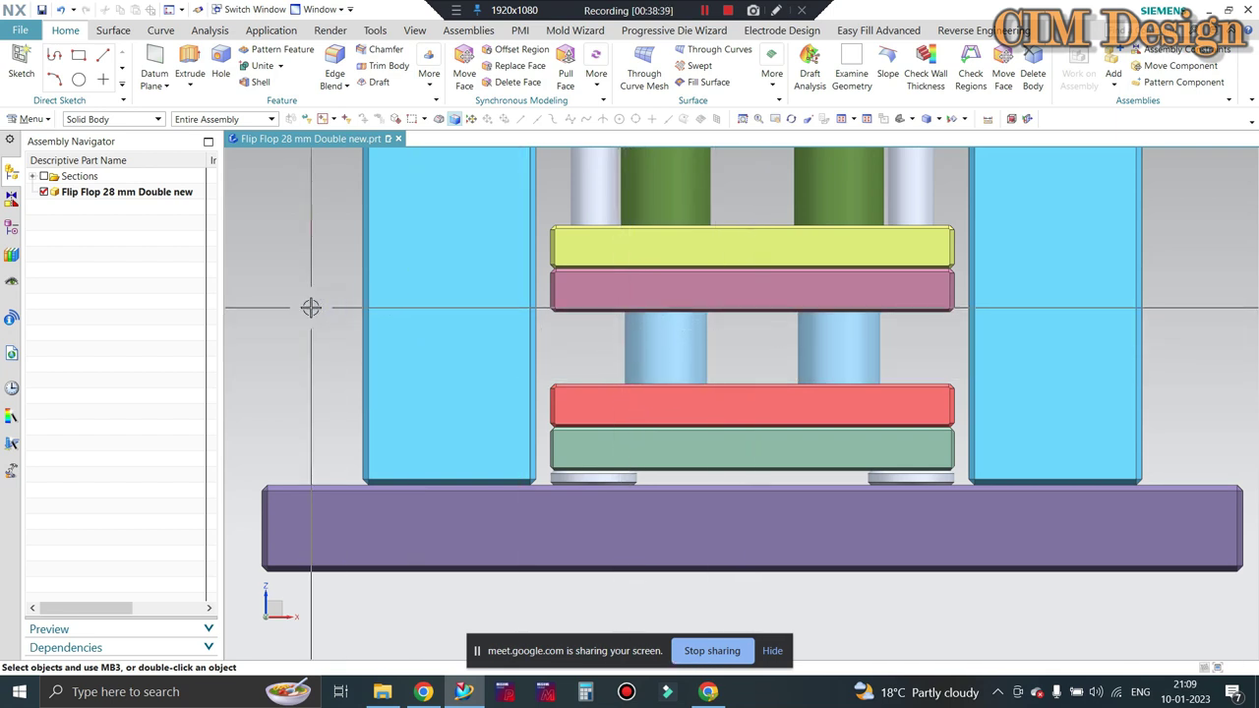
{"action": "scroll", "coordinate": [1023, 349], "scroll_direction": "up", "scroll_amount": 1}
{"action": "scroll", "coordinate": [795, 360], "scroll_direction": "down", "scroll_amount": 2}
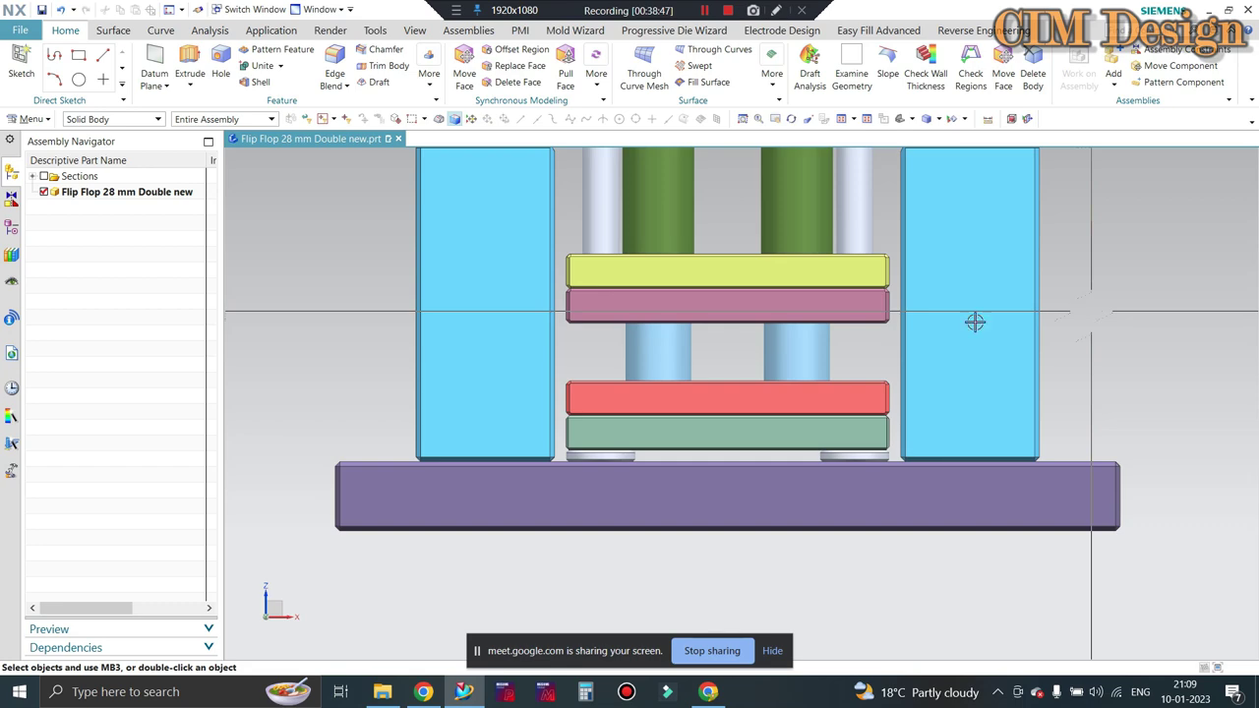
{"action": "scroll", "coordinate": [629, 334], "scroll_direction": "up", "scroll_amount": 1}
{"action": "scroll", "coordinate": [722, 303], "scroll_direction": "up", "scroll_amount": 1}
{"action": "scroll", "coordinate": [688, 335], "scroll_direction": "up", "scroll_amount": 1}
{"action": "scroll", "coordinate": [713, 345], "scroll_direction": "down", "scroll_amount": 1}
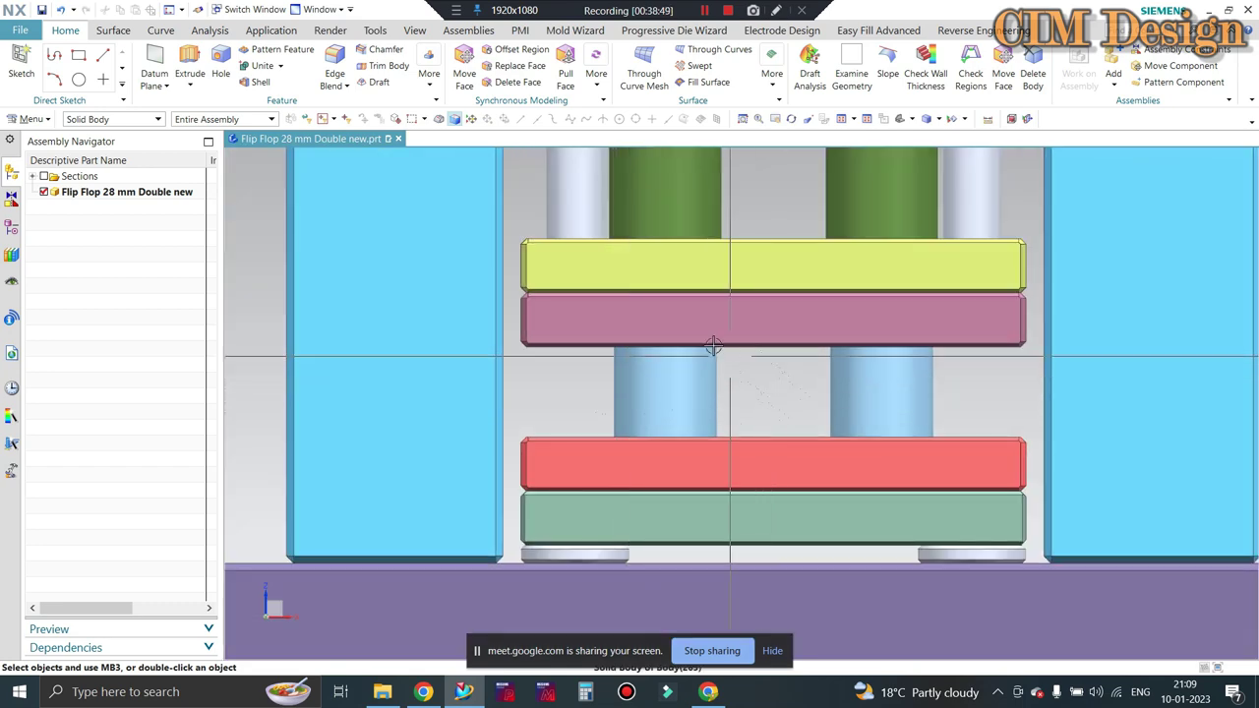
{"action": "scroll", "coordinate": [713, 345], "scroll_direction": "up", "scroll_amount": 1}
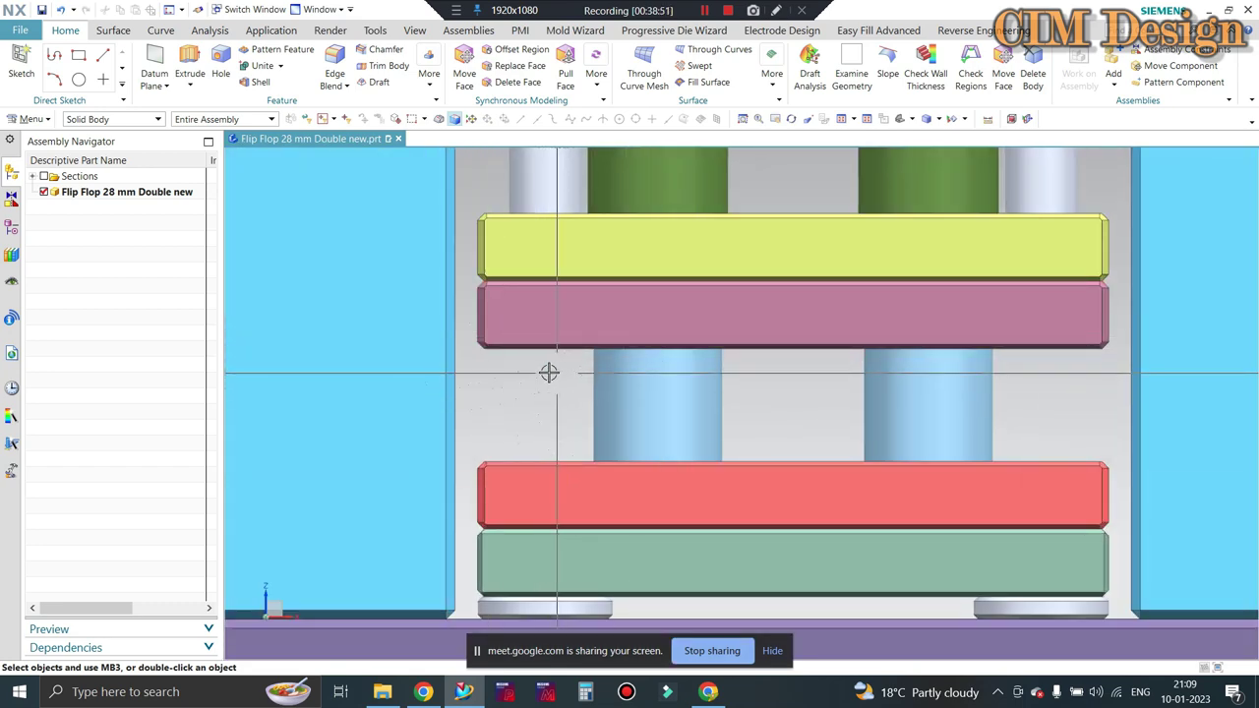
{"action": "scroll", "coordinate": [600, 394], "scroll_direction": "down", "scroll_amount": 1}
{"action": "scroll", "coordinate": [655, 413], "scroll_direction": "up", "scroll_amount": 2}
{"action": "scroll", "coordinate": [659, 407], "scroll_direction": "down", "scroll_amount": 2}
{"action": "scroll", "coordinate": [861, 396], "scroll_direction": "down", "scroll_amount": 1}
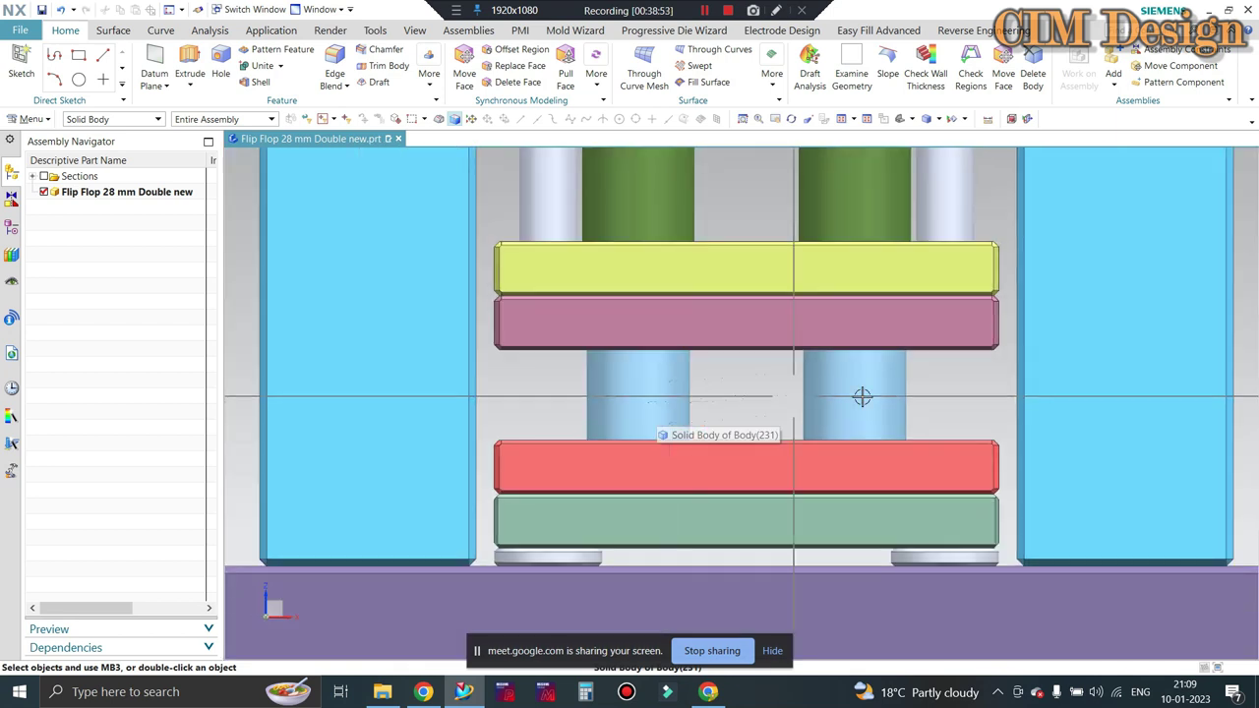
{"action": "scroll", "coordinate": [711, 391], "scroll_direction": "down", "scroll_amount": 2}
{"action": "scroll", "coordinate": [710, 392], "scroll_direction": "up", "scroll_amount": 2}
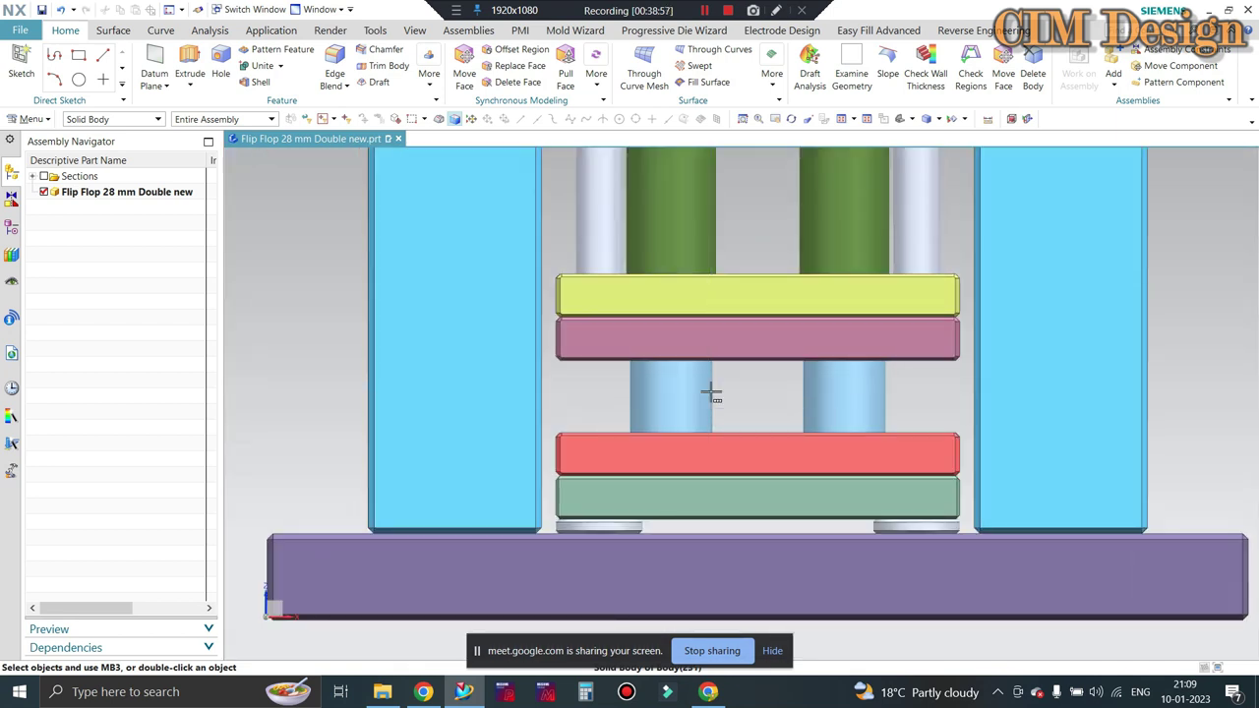
{"action": "scroll", "coordinate": [688, 411], "scroll_direction": "up", "scroll_amount": 1}
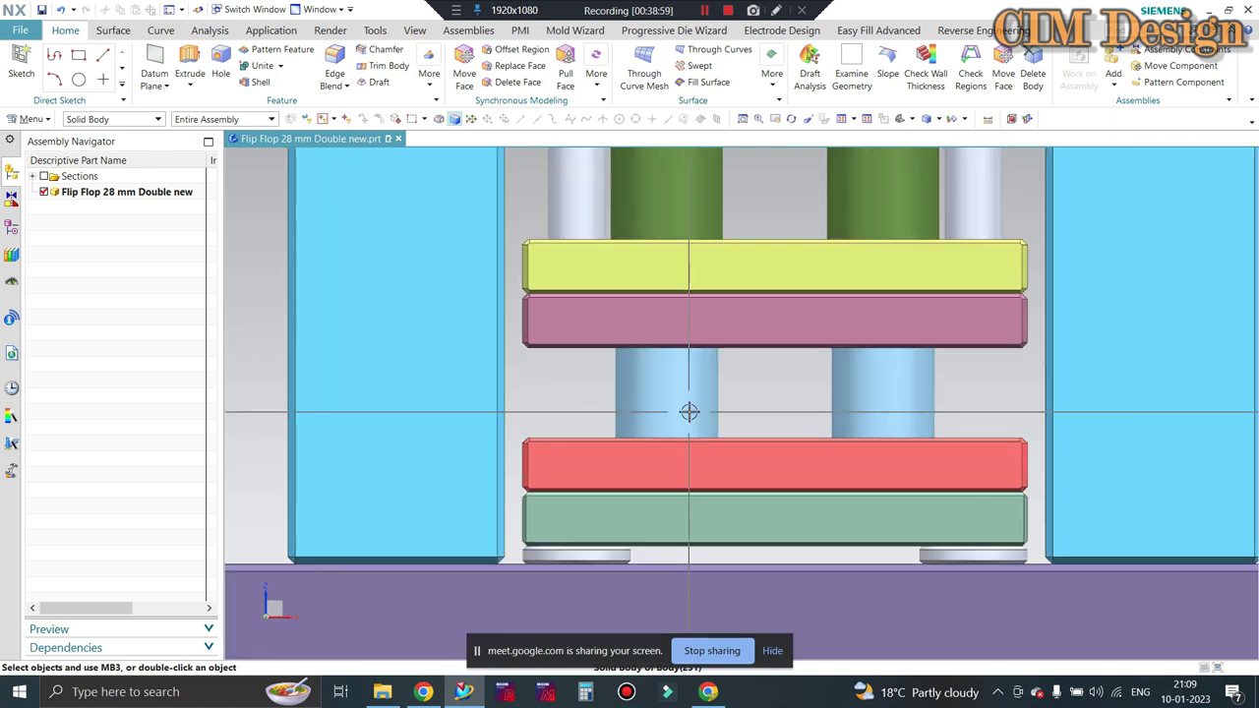
{"action": "scroll", "coordinate": [688, 411], "scroll_direction": "up", "scroll_amount": 1}
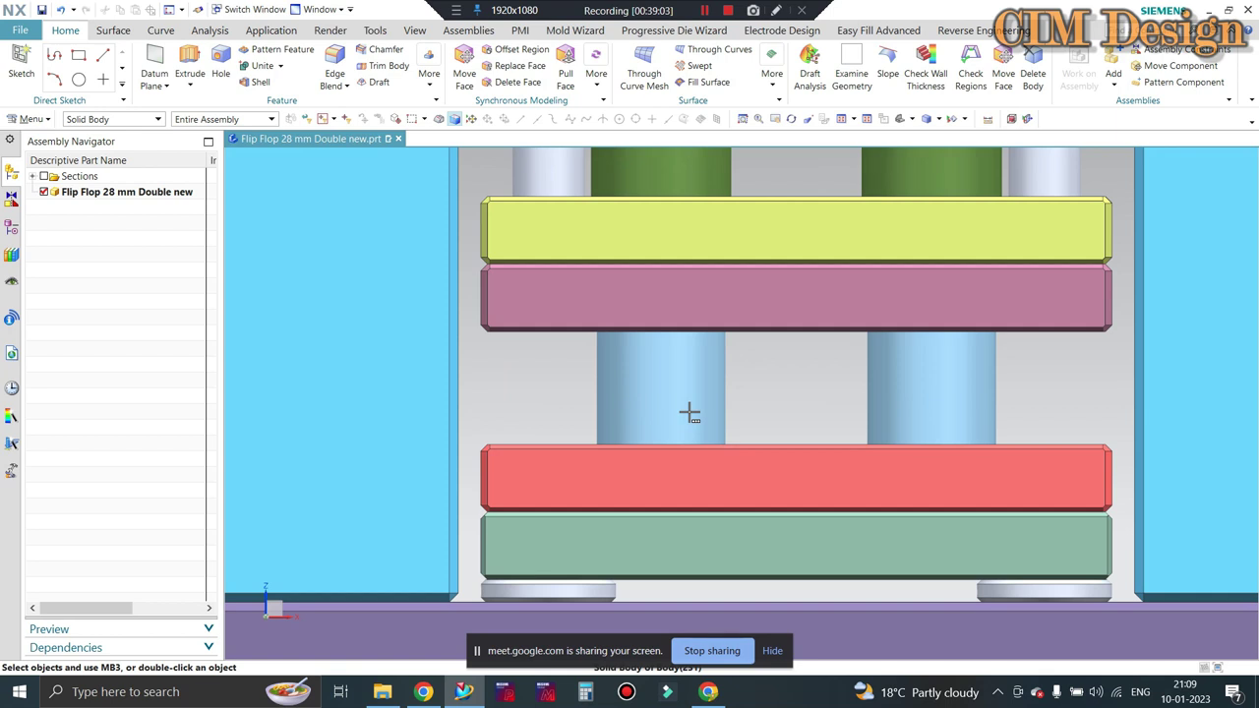
{"action": "scroll", "coordinate": [579, 373], "scroll_direction": "down", "scroll_amount": 1}
{"action": "scroll", "coordinate": [578, 373], "scroll_direction": "down", "scroll_amount": 1}
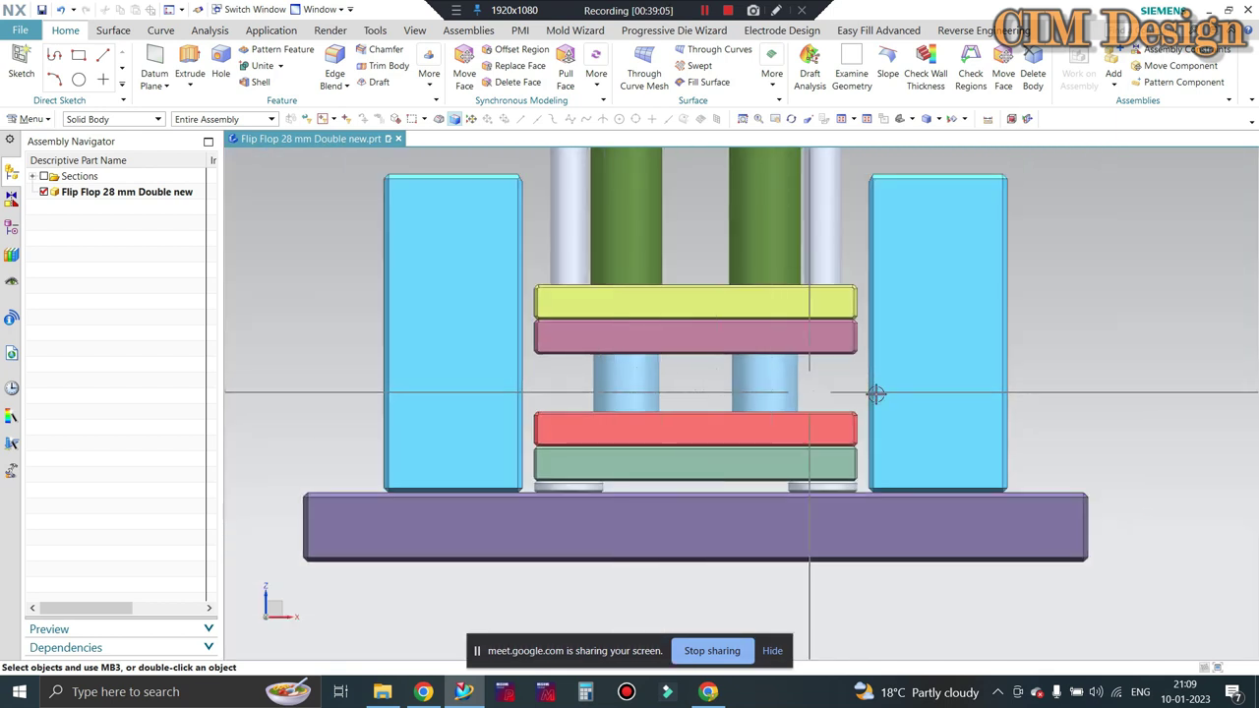
{"action": "scroll", "coordinate": [831, 395], "scroll_direction": "up", "scroll_amount": 1}
{"action": "scroll", "coordinate": [842, 420], "scroll_direction": "up", "scroll_amount": 1}
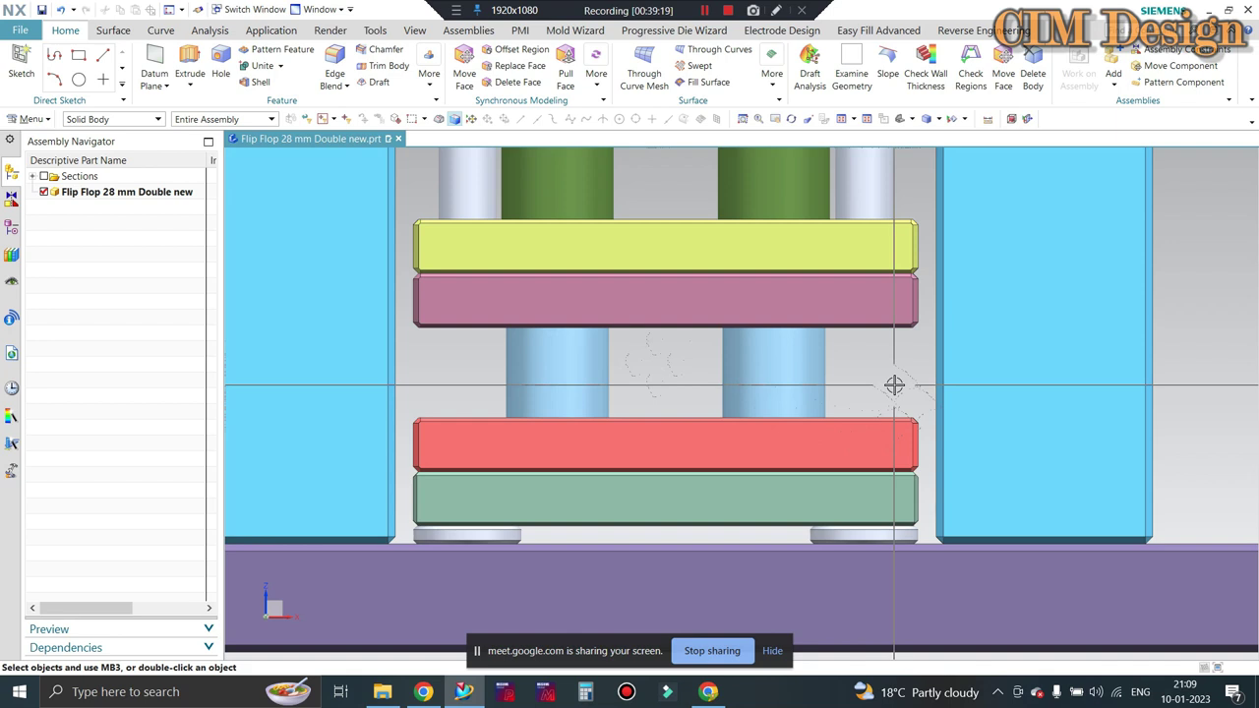
{"action": "scroll", "coordinate": [894, 385], "scroll_direction": "down", "scroll_amount": 3}
{"action": "scroll", "coordinate": [1032, 354], "scroll_direction": "up", "scroll_amount": 1}
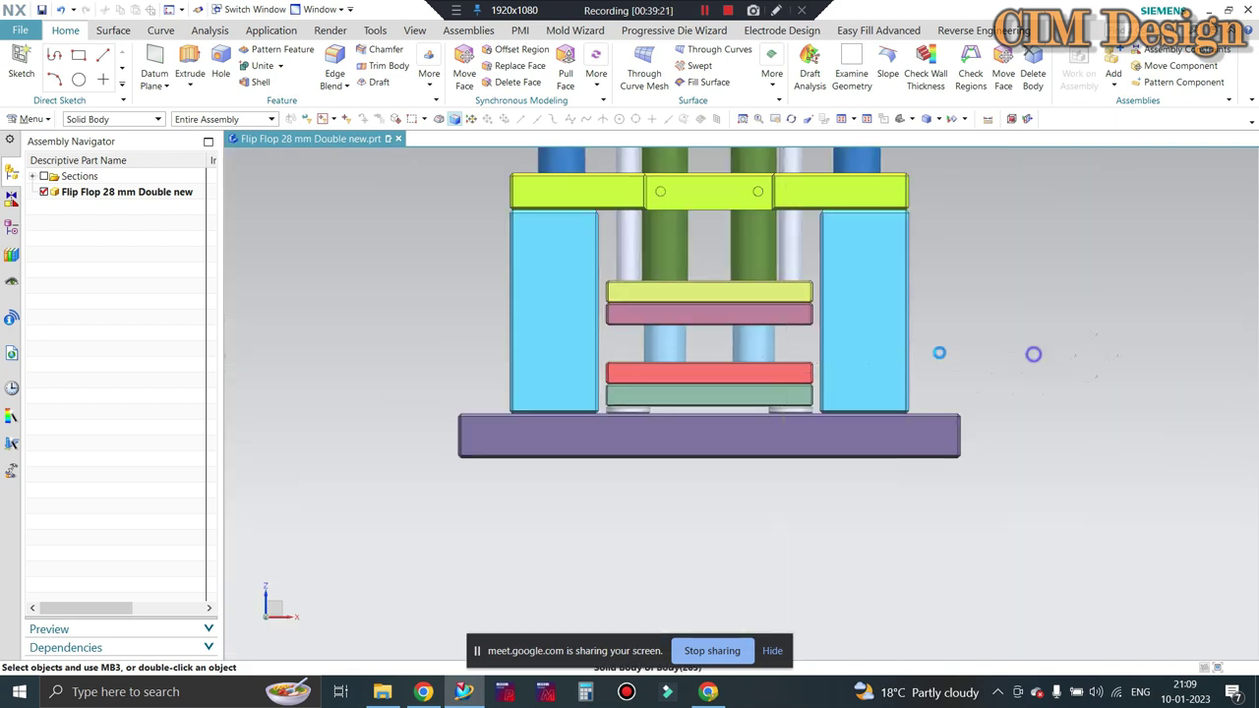
{"action": "scroll", "coordinate": [694, 373], "scroll_direction": "up", "scroll_amount": 2}
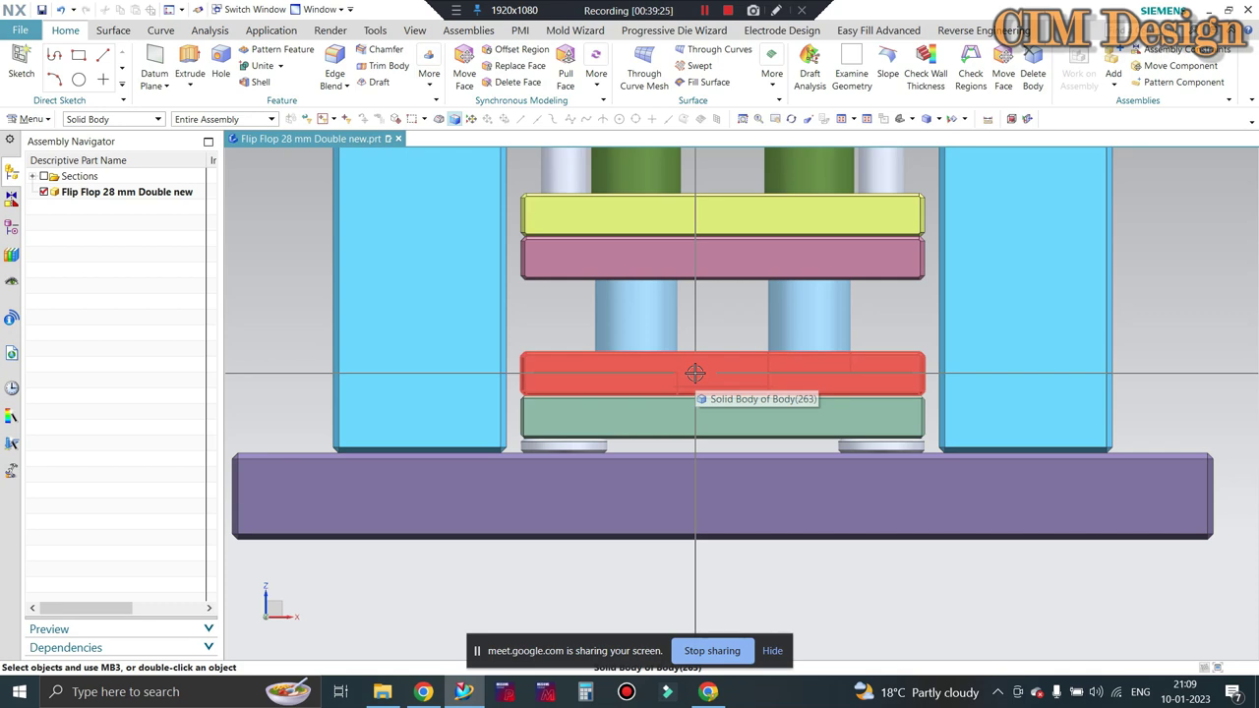
Finish adjusting the zoom and bring the Google Meet call to the front
{"action": "scroll", "coordinate": [872, 340], "scroll_direction": "up", "scroll_amount": 1}
{"action": "scroll", "coordinate": [925, 341], "scroll_direction": "up", "scroll_amount": 2}
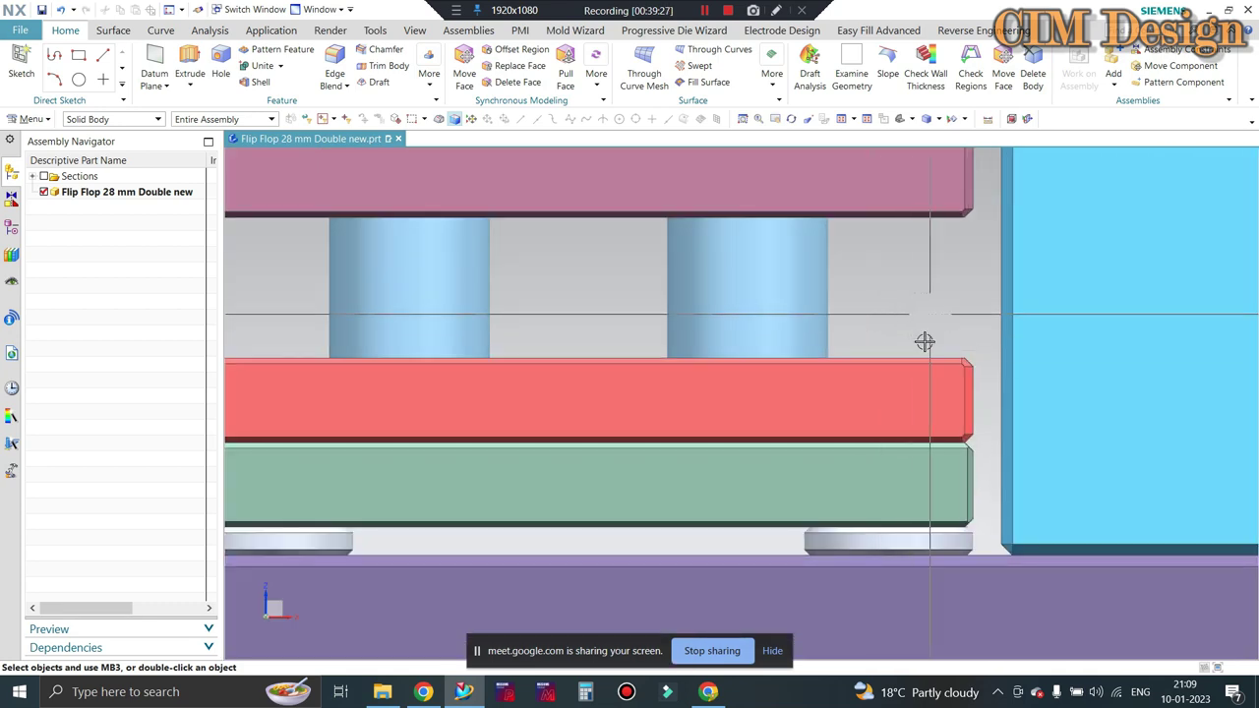
{"action": "scroll", "coordinate": [833, 312], "scroll_direction": "down", "scroll_amount": 2}
{"action": "scroll", "coordinate": [834, 312], "scroll_direction": "down", "scroll_amount": 1}
{"action": "scroll", "coordinate": [630, 290], "scroll_direction": "up", "scroll_amount": 1}
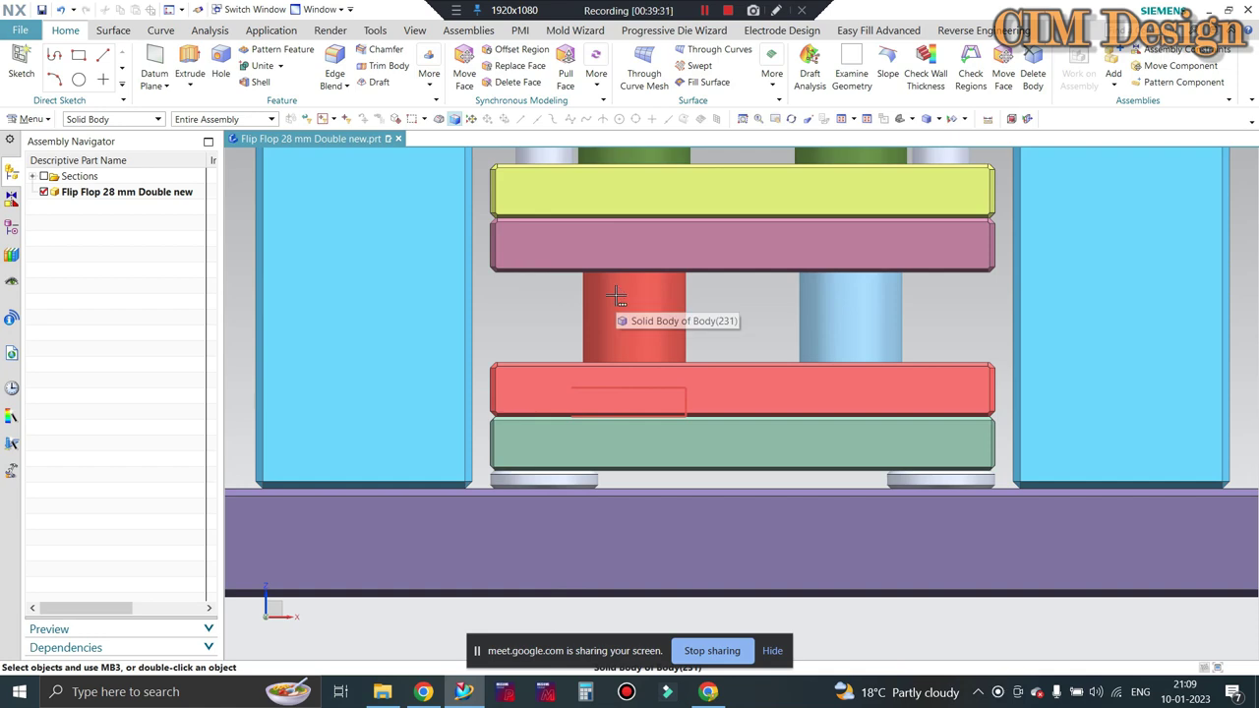
{"action": "left_click", "coordinate": [707, 692]}
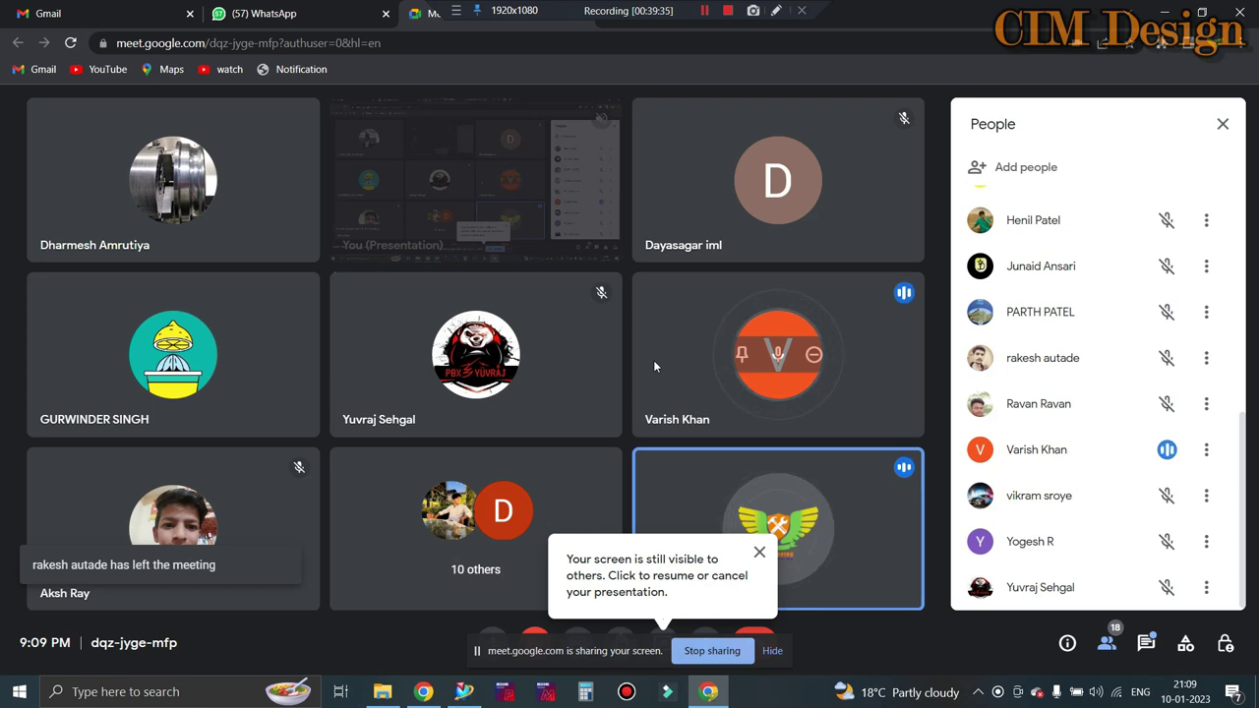
Close the 'Your screen is still visible' reminder and scroll through the 18-person participant list
{"action": "left_click", "coordinate": [758, 552]}
{"action": "mouse_move", "coordinate": [776, 528]}
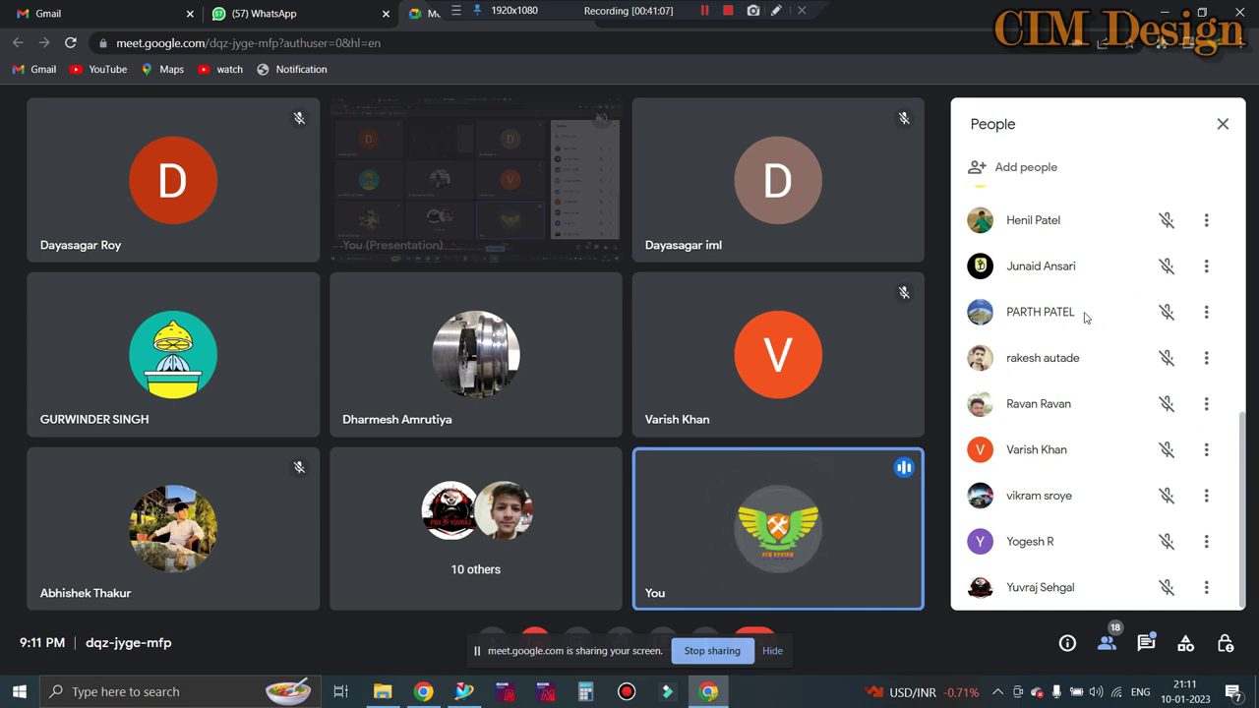
{"action": "scroll", "coordinate": [1085, 316], "scroll_direction": "up", "scroll_amount": 3}
{"action": "scroll", "coordinate": [1082, 325], "scroll_direction": "up", "scroll_amount": 2}
{"action": "scroll", "coordinate": [1071, 332], "scroll_direction": "down", "scroll_amount": 3}
{"action": "scroll", "coordinate": [1076, 351], "scroll_direction": "up", "scroll_amount": 1}
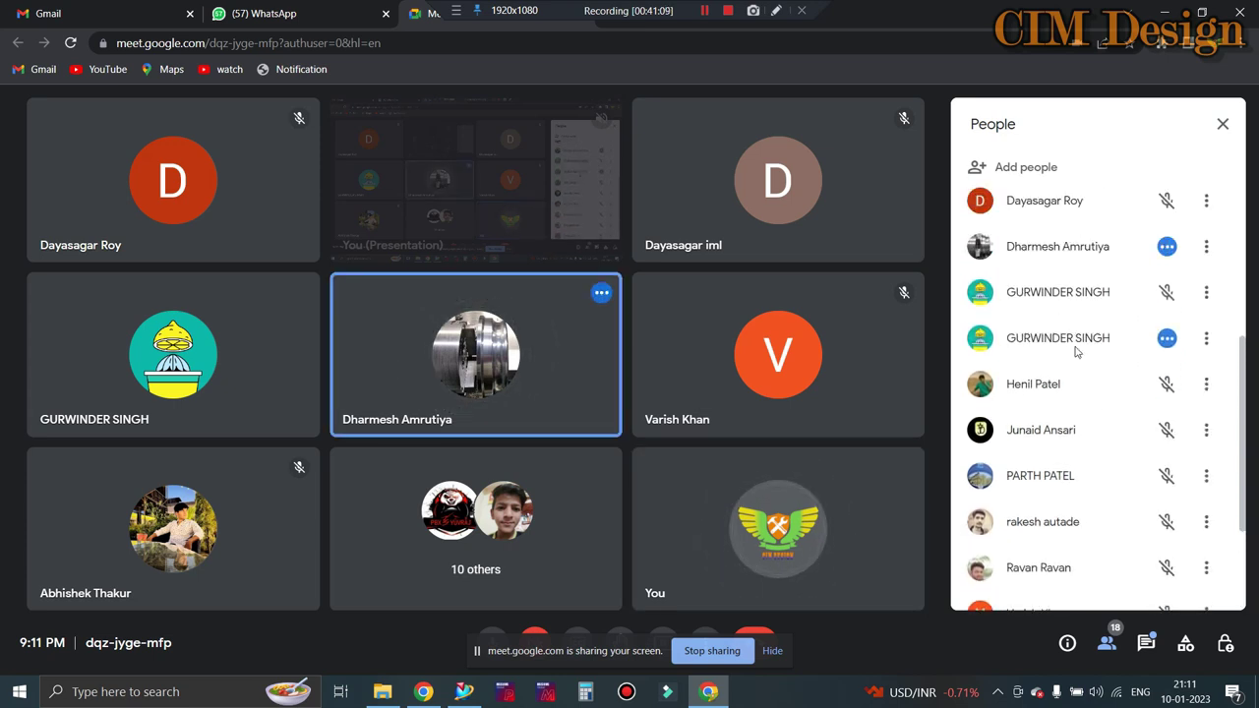
{"action": "scroll", "coordinate": [1062, 413], "scroll_direction": "down", "scroll_amount": 2}
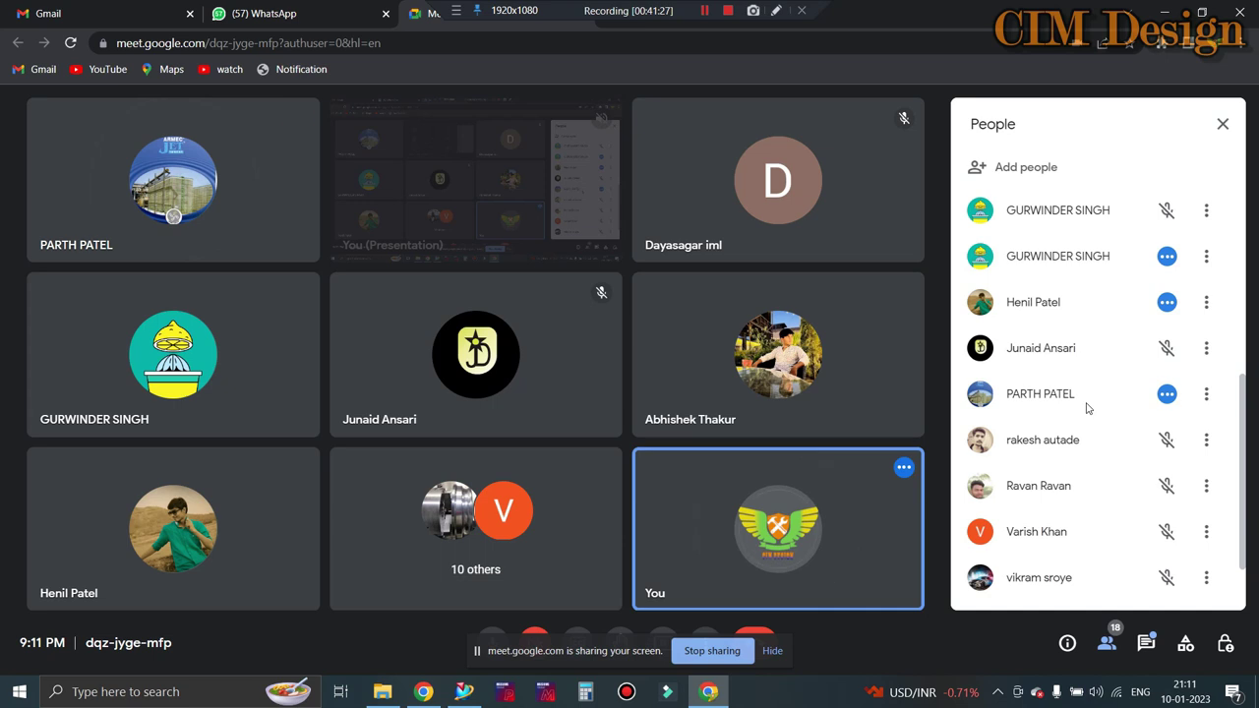
{"action": "scroll", "coordinate": [1084, 409], "scroll_direction": "down", "scroll_amount": 2}
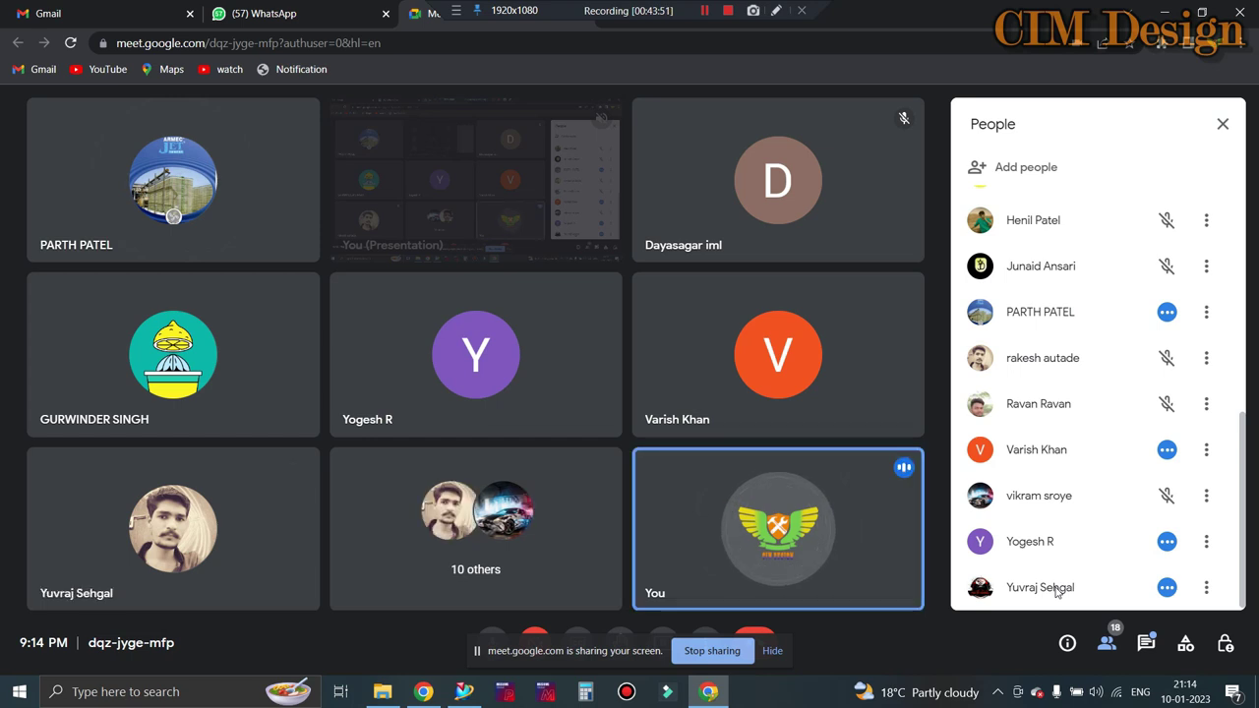
Open the In-call messages panel, where the latest reply reads 'Yes'
{"action": "left_click", "coordinate": [1145, 642]}
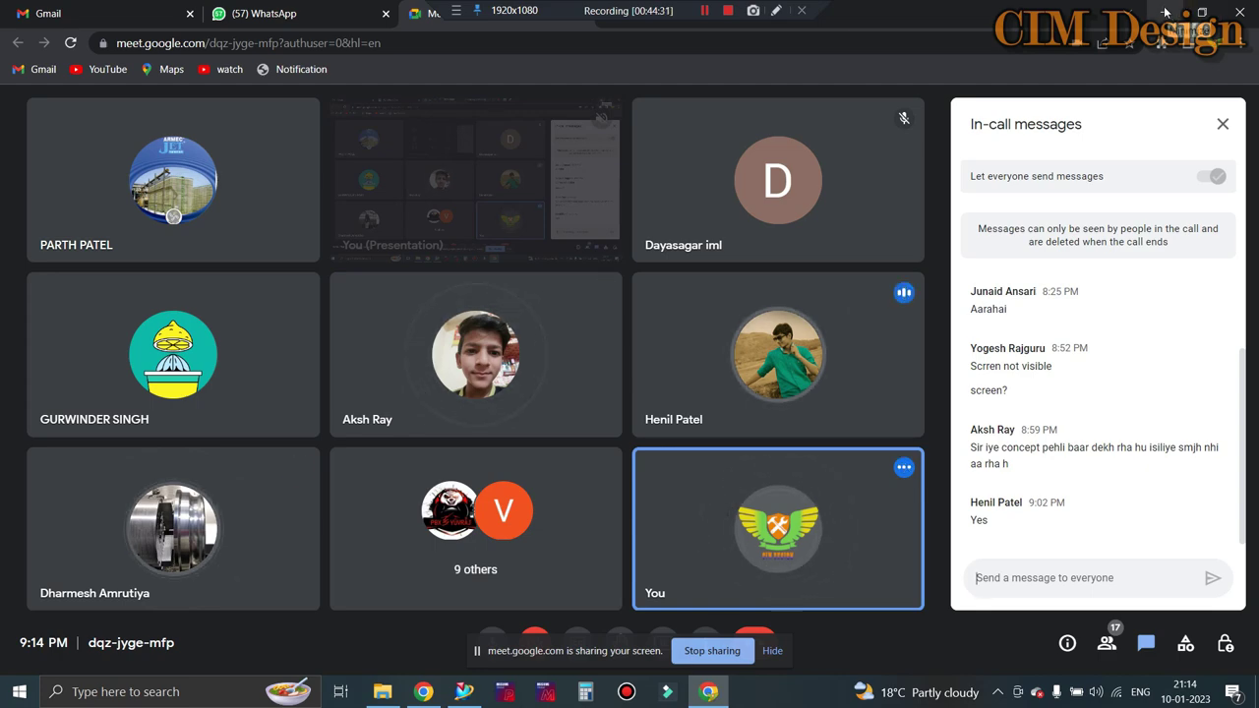
Minimize Chrome, zoom over the full die set with base plate and pillars, then return to Meet
{"action": "left_click", "coordinate": [1165, 12]}
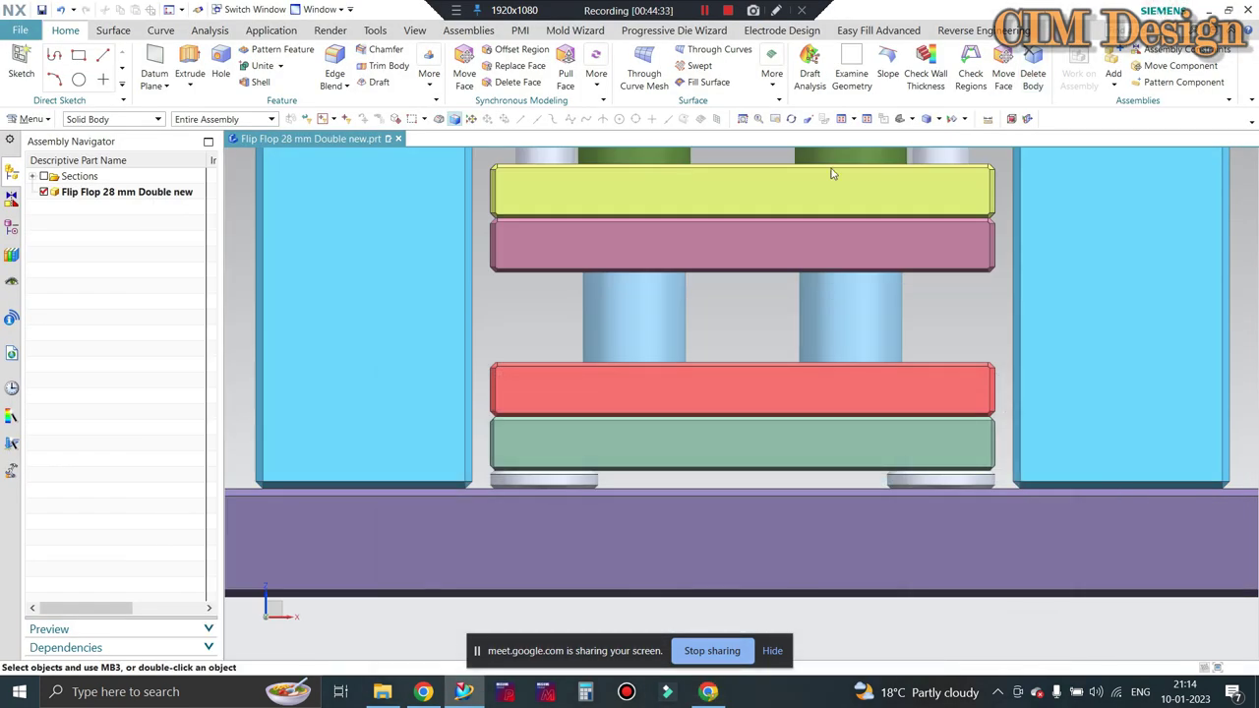
{"action": "scroll", "coordinate": [581, 506], "scroll_direction": "up", "scroll_amount": 3}
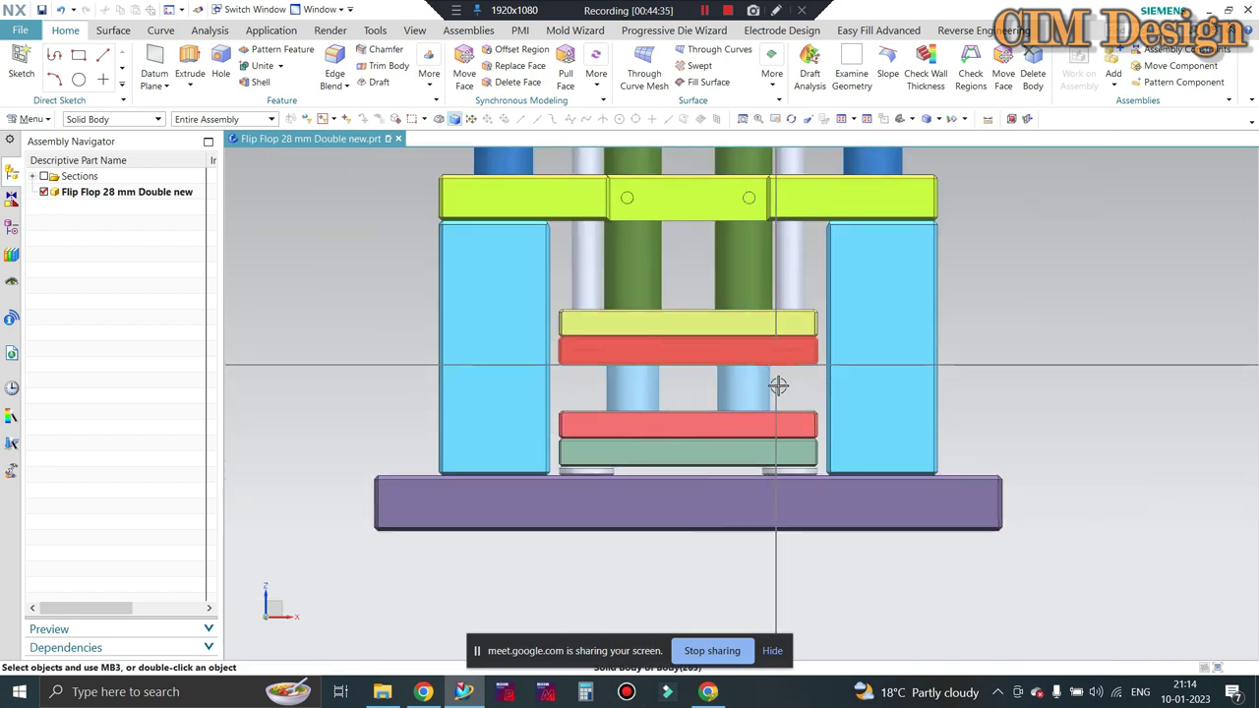
{"action": "scroll", "coordinate": [746, 375], "scroll_direction": "down", "scroll_amount": 1}
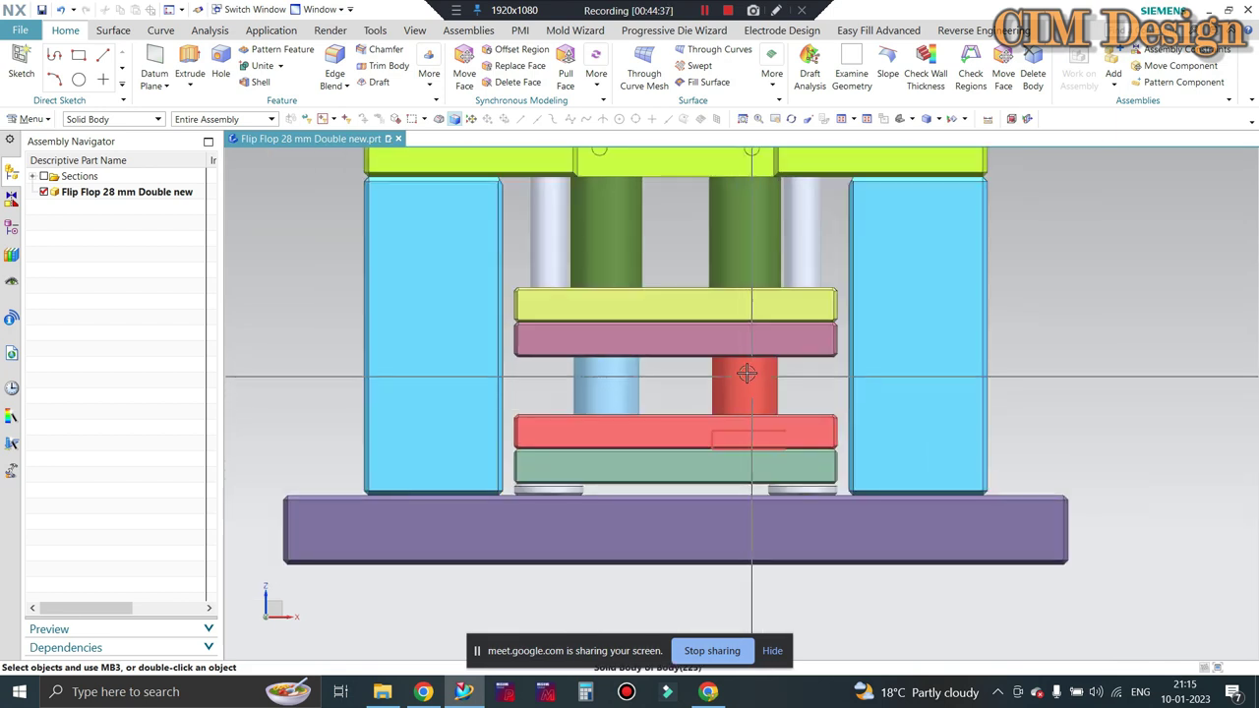
{"action": "scroll", "coordinate": [746, 374], "scroll_direction": "up", "scroll_amount": 1}
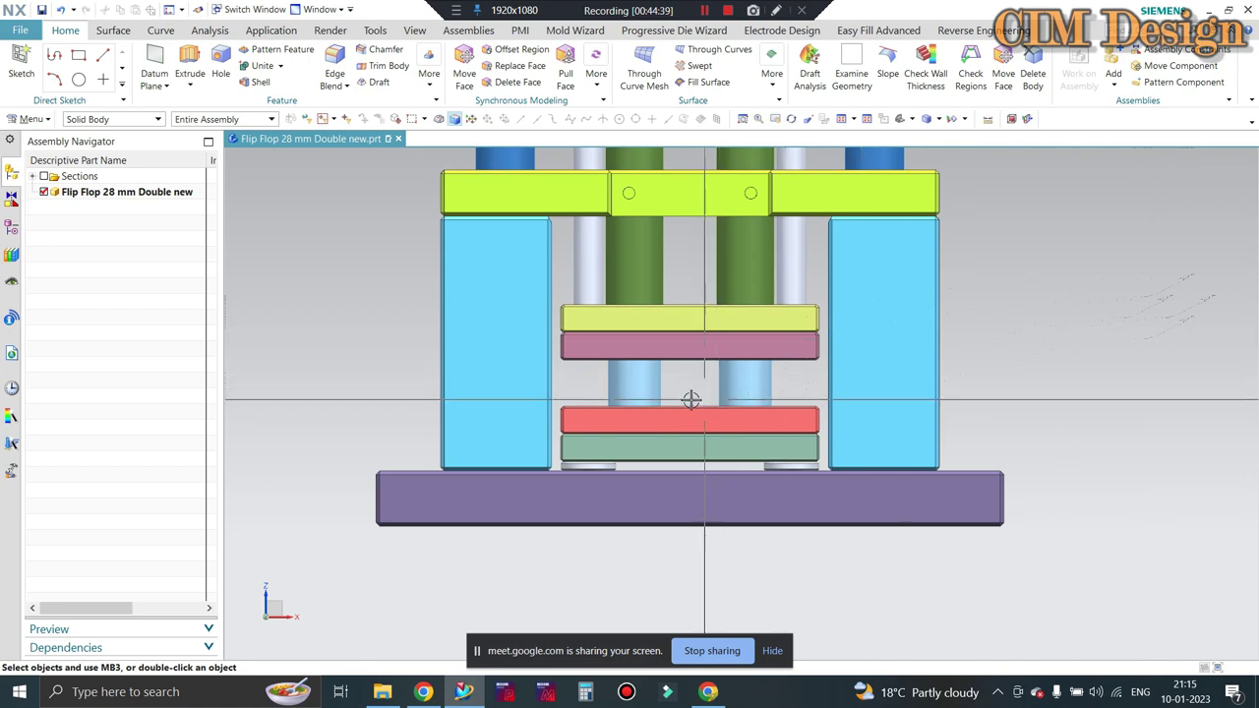
{"action": "scroll", "coordinate": [871, 341], "scroll_direction": "down", "scroll_amount": 1}
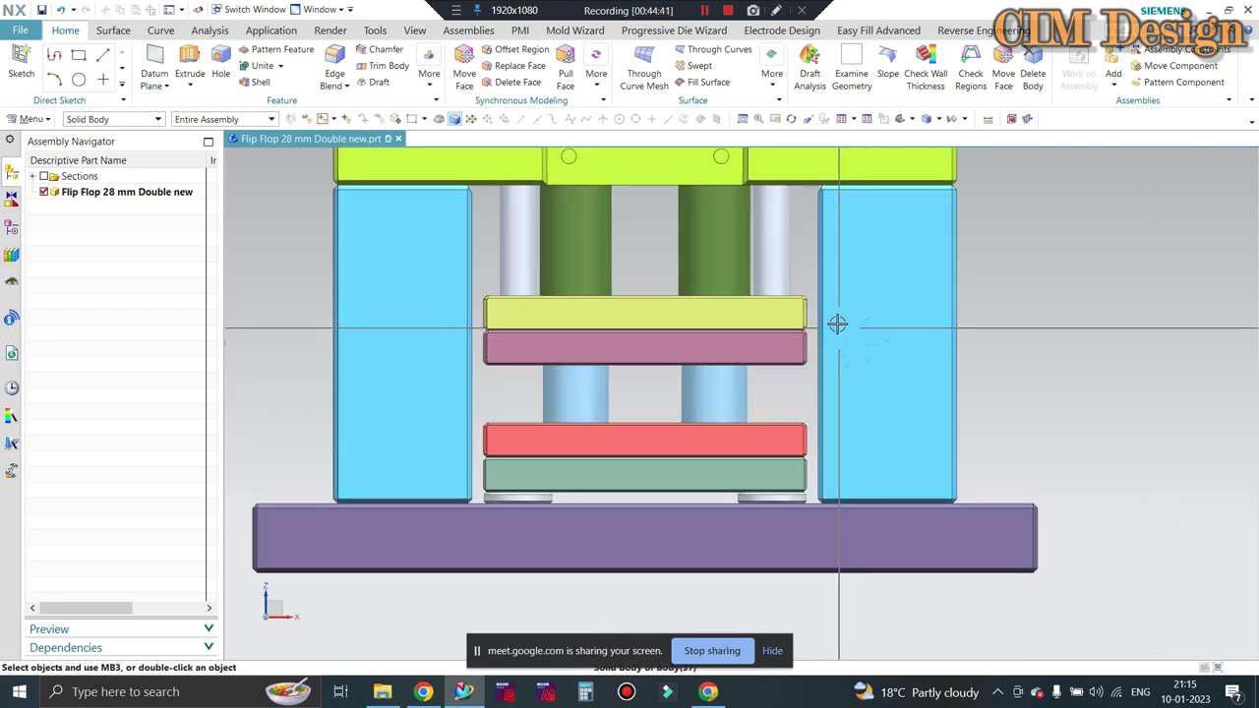
{"action": "left_click", "coordinate": [701, 695]}
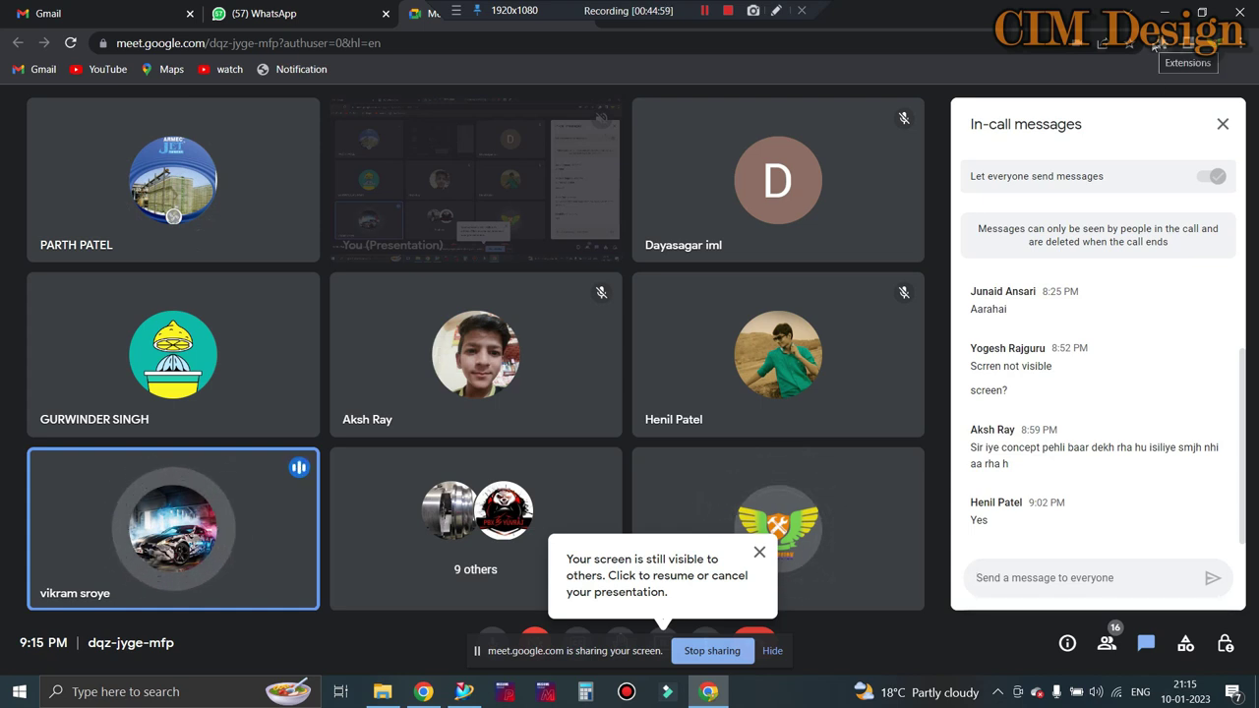
Minimize the Meet window to show the 'Flip Flop 28 mm Double new' assembly in NX
{"action": "left_click", "coordinate": [1160, 13]}
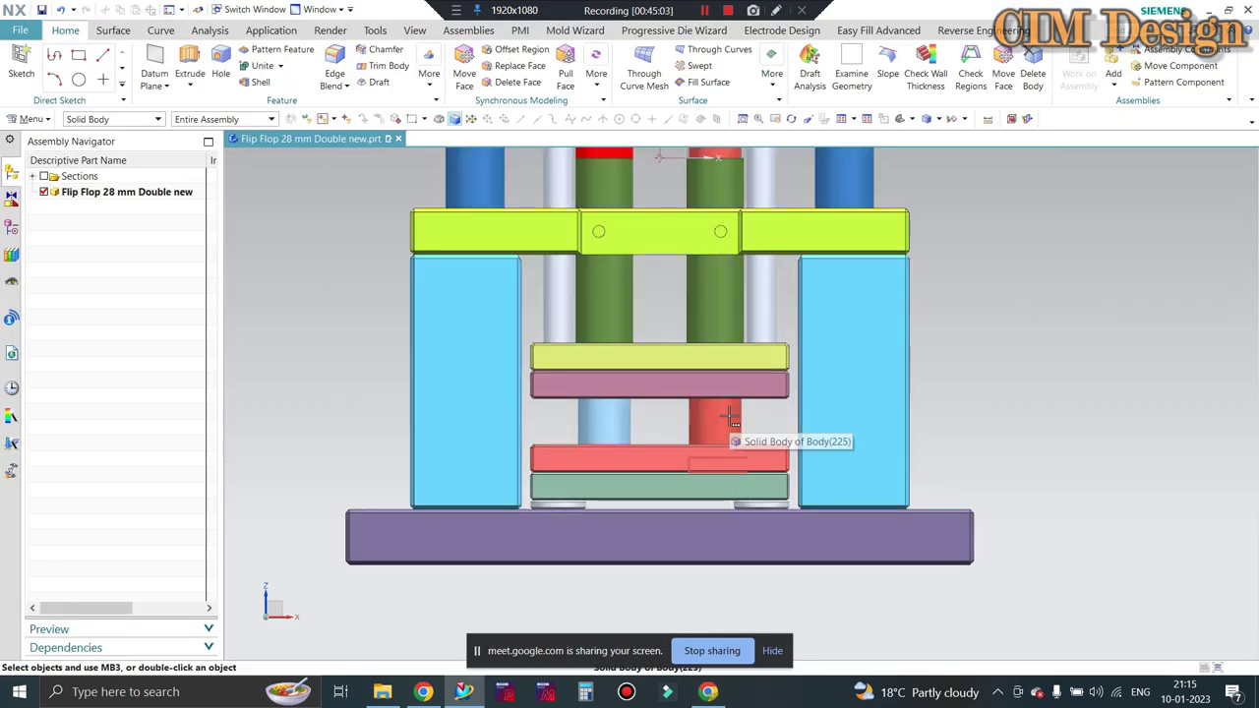
{"action": "scroll", "coordinate": [677, 365], "scroll_direction": "up", "scroll_amount": 3}
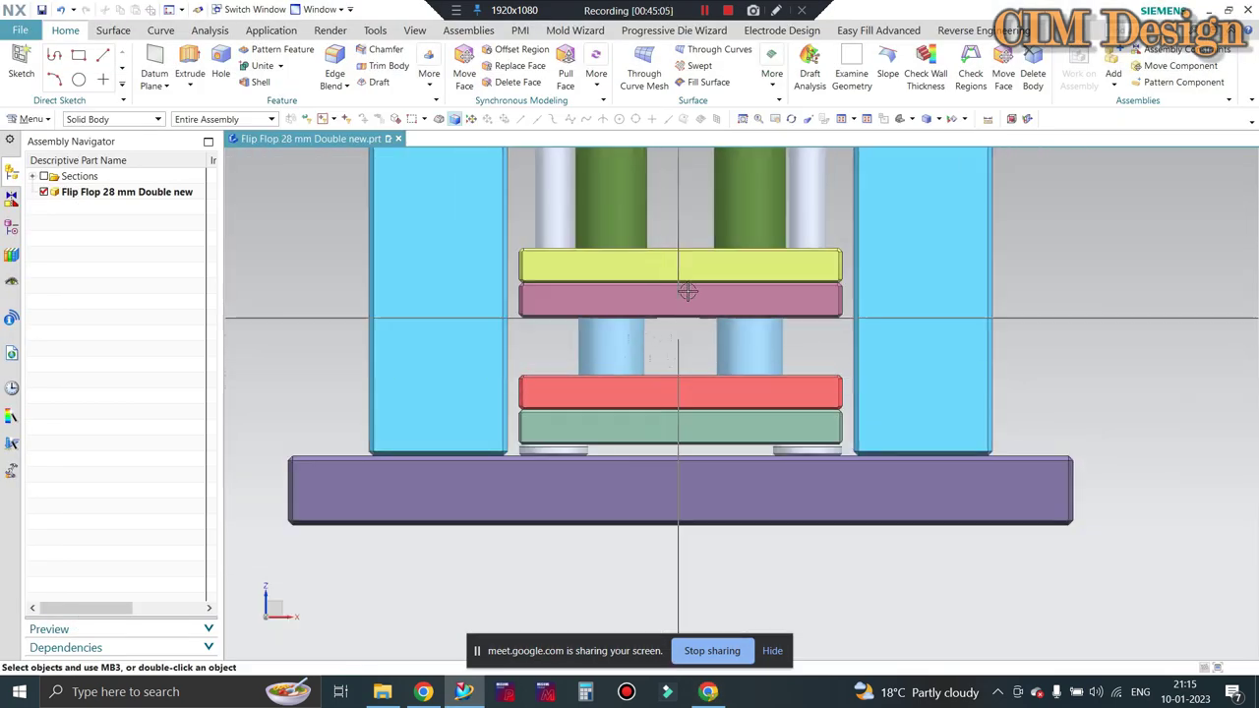
{"action": "scroll", "coordinate": [649, 334], "scroll_direction": "up", "scroll_amount": 4}
{"action": "scroll", "coordinate": [640, 374], "scroll_direction": "down", "scroll_amount": 1}
{"action": "scroll", "coordinate": [645, 381], "scroll_direction": "down", "scroll_amount": 1}
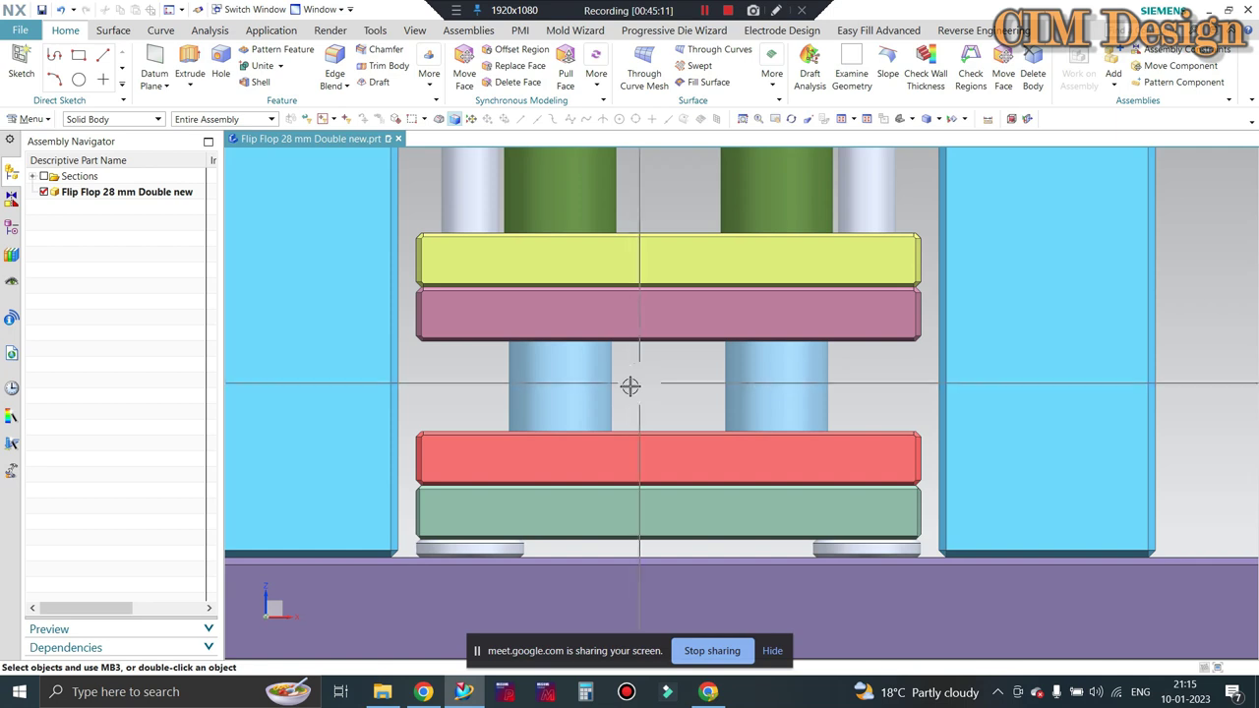
{"action": "scroll", "coordinate": [470, 359], "scroll_direction": "down", "scroll_amount": 1}
{"action": "scroll", "coordinate": [468, 360], "scroll_direction": "up", "scroll_amount": 1}
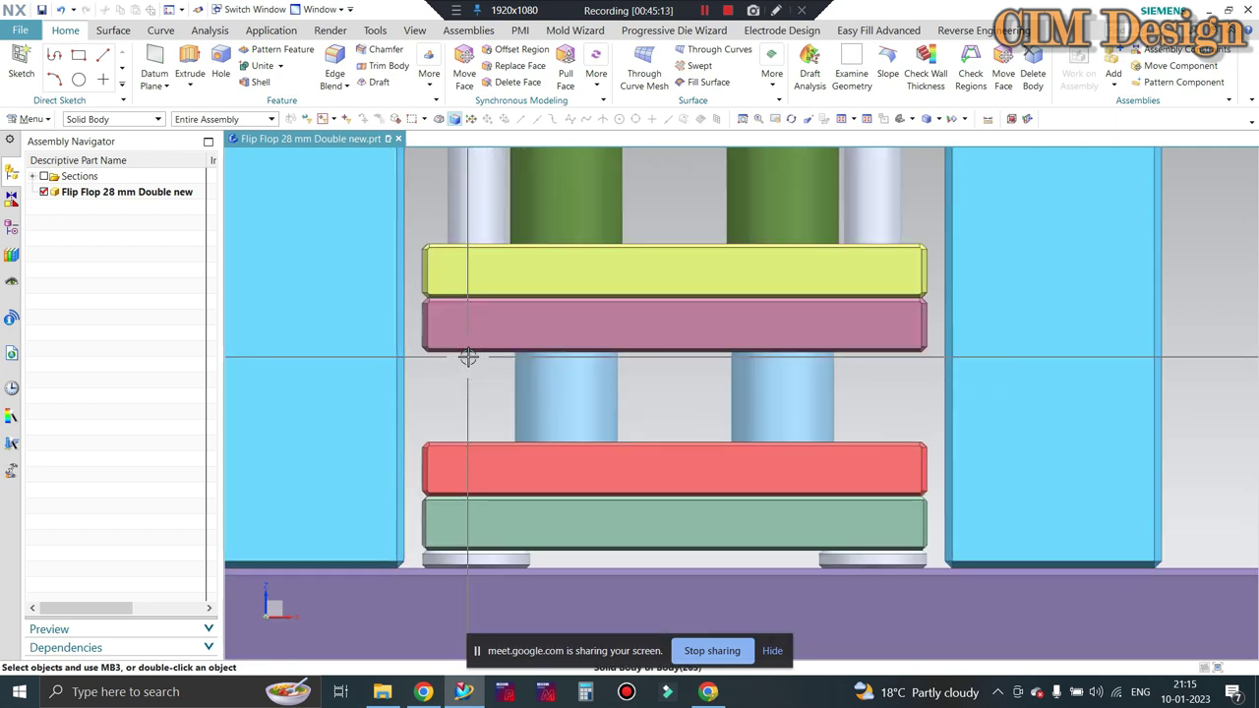
{"action": "scroll", "coordinate": [555, 382], "scroll_direction": "down", "scroll_amount": 1}
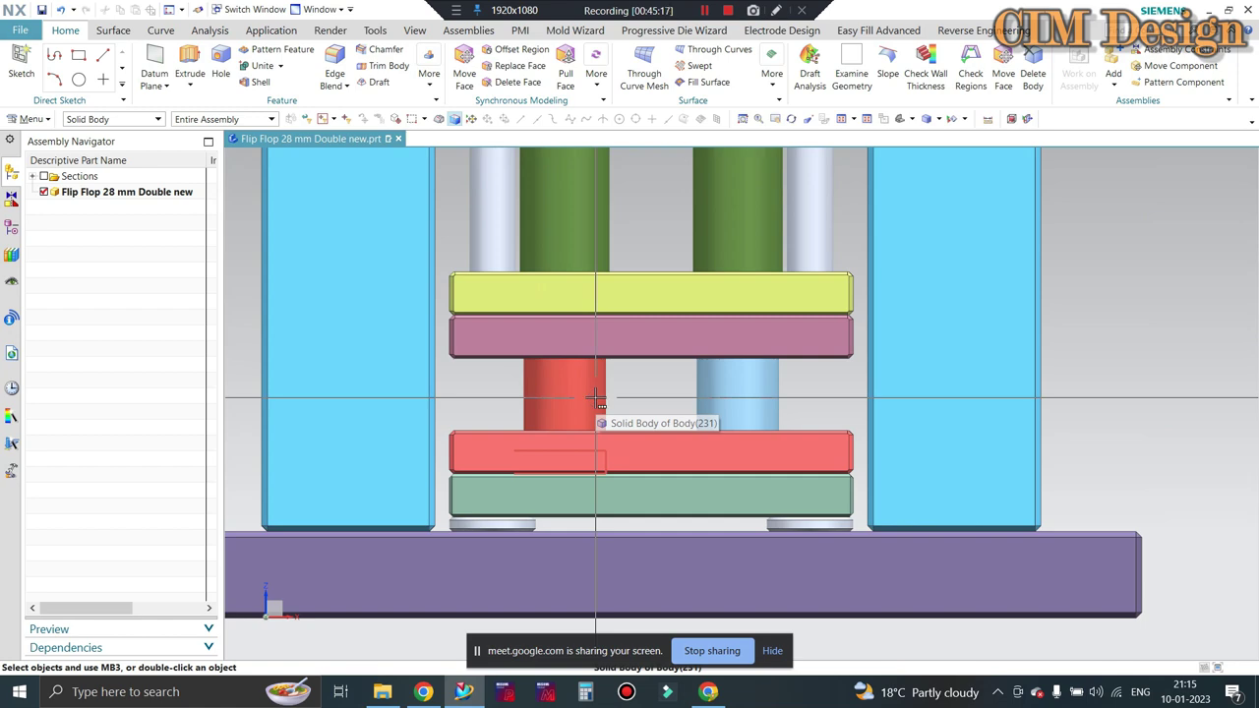
{"action": "scroll", "coordinate": [478, 365], "scroll_direction": "up", "scroll_amount": 1}
{"action": "scroll", "coordinate": [570, 413], "scroll_direction": "down", "scroll_amount": 2}
{"action": "scroll", "coordinate": [609, 335], "scroll_direction": "down", "scroll_amount": 1}
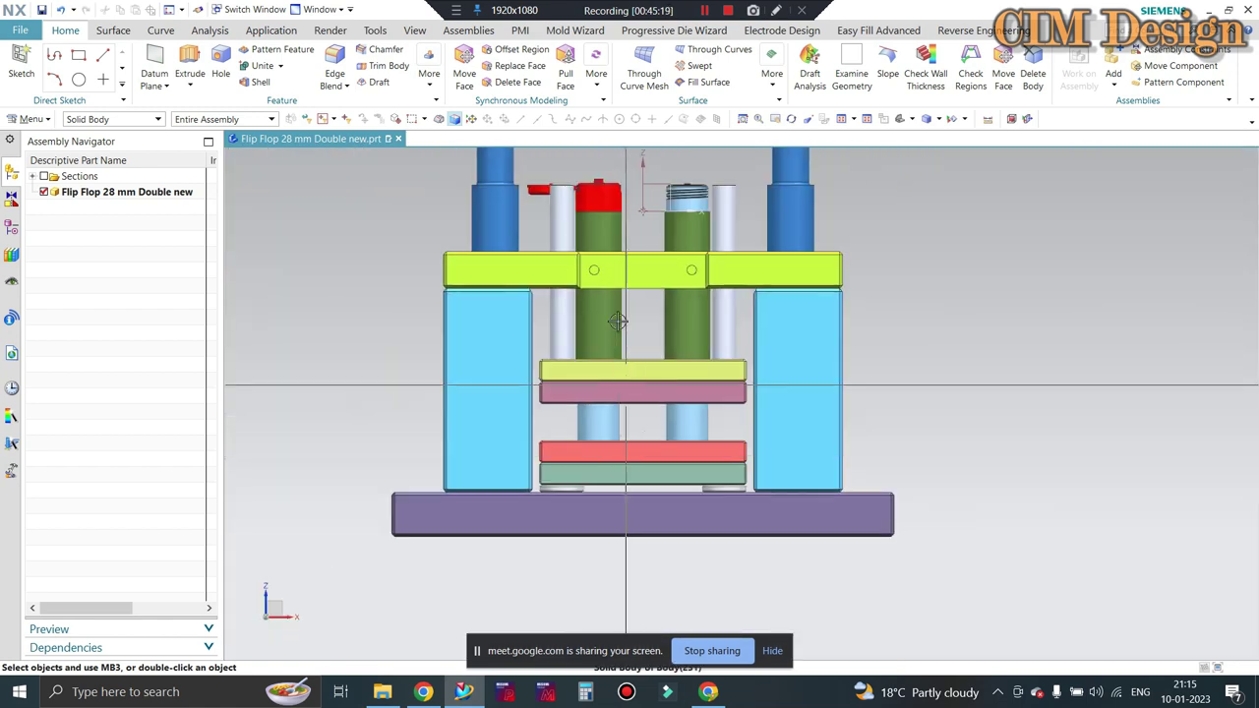
{"action": "scroll", "coordinate": [616, 322], "scroll_direction": "up", "scroll_amount": 3}
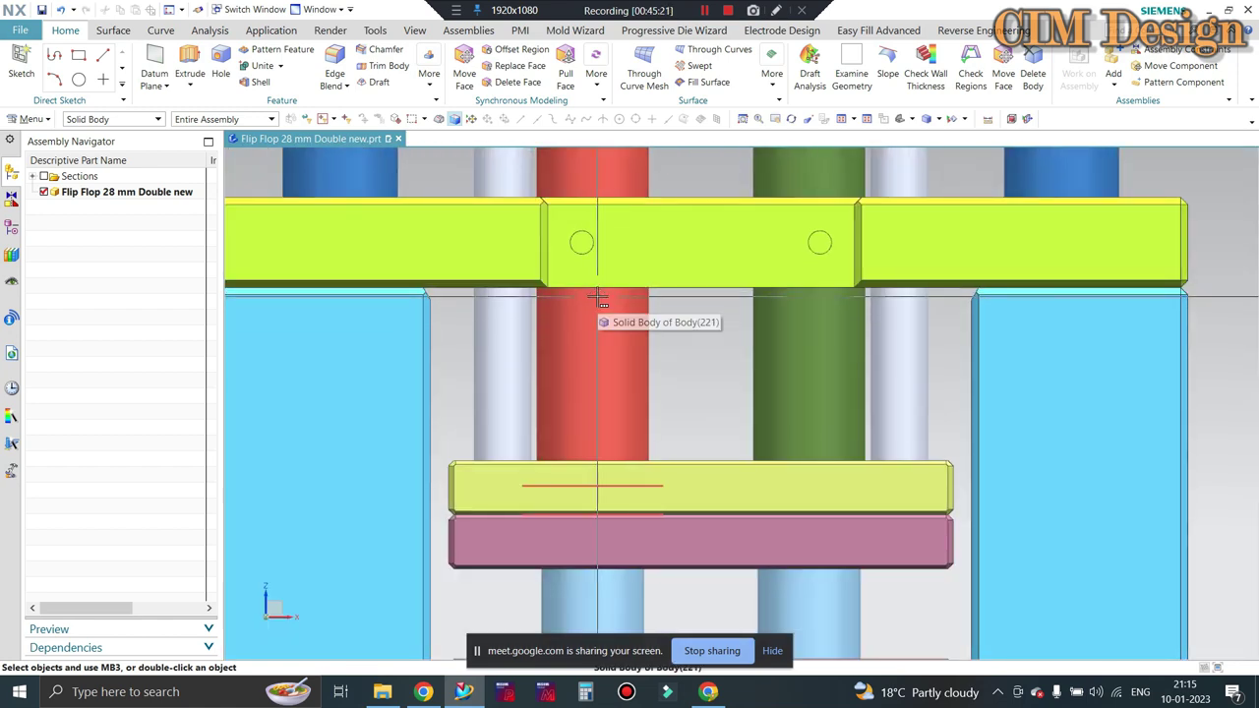
{"action": "scroll", "coordinate": [597, 297], "scroll_direction": "down", "scroll_amount": 2}
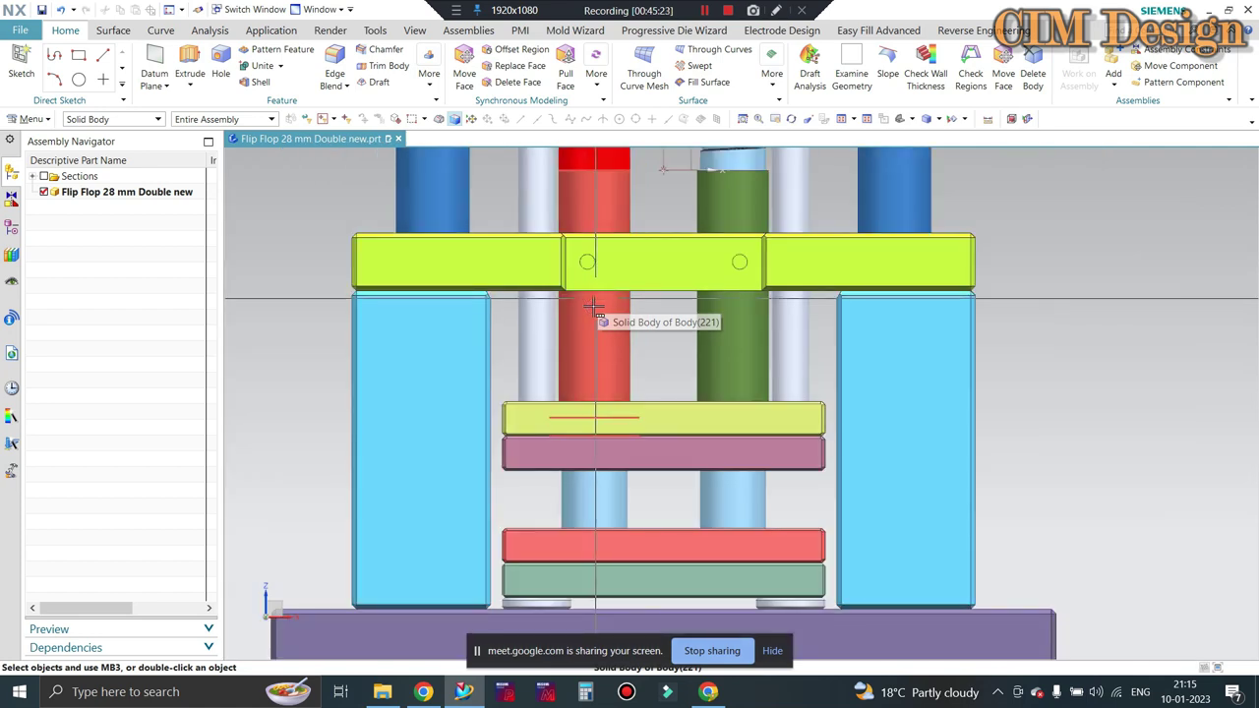
{"action": "scroll", "coordinate": [595, 325], "scroll_direction": "down", "scroll_amount": 1}
{"action": "scroll", "coordinate": [554, 457], "scroll_direction": "up", "scroll_amount": 2}
{"action": "scroll", "coordinate": [550, 446], "scroll_direction": "up", "scroll_amount": 1}
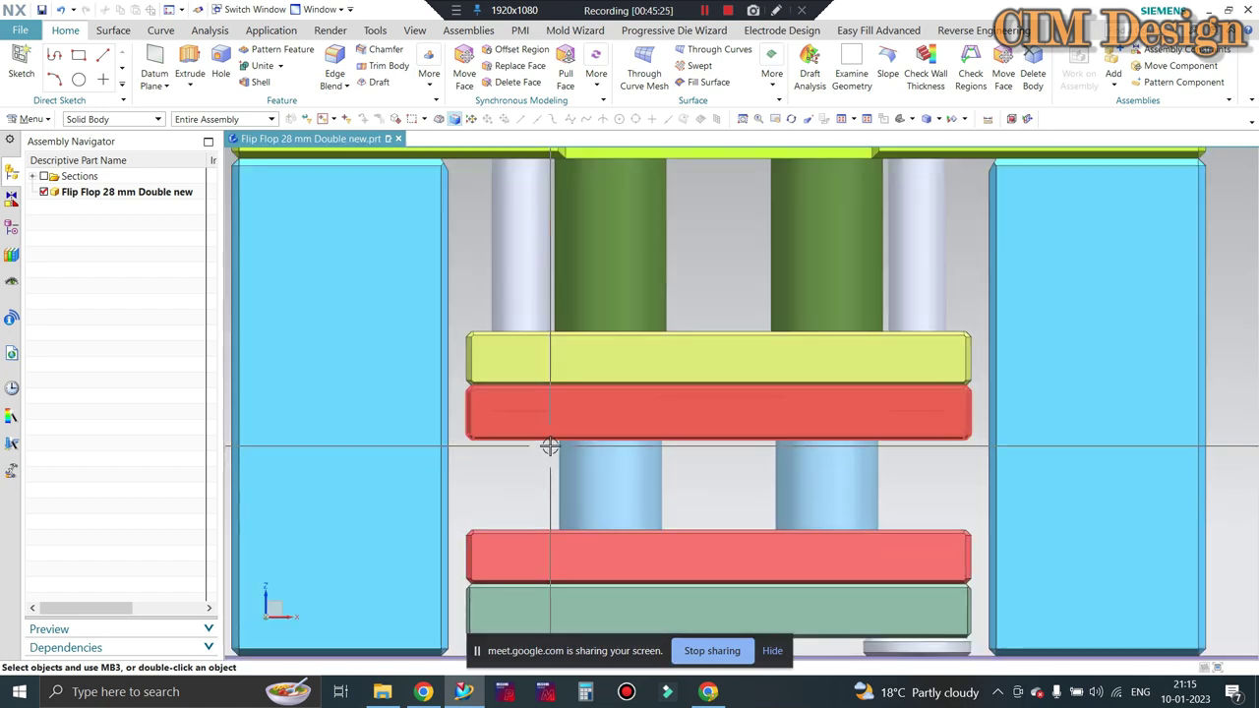
{"action": "scroll", "coordinate": [549, 446], "scroll_direction": "down", "scroll_amount": 2}
{"action": "scroll", "coordinate": [582, 526], "scroll_direction": "up", "scroll_amount": 1}
{"action": "scroll", "coordinate": [582, 526], "scroll_direction": "up", "scroll_amount": 1}
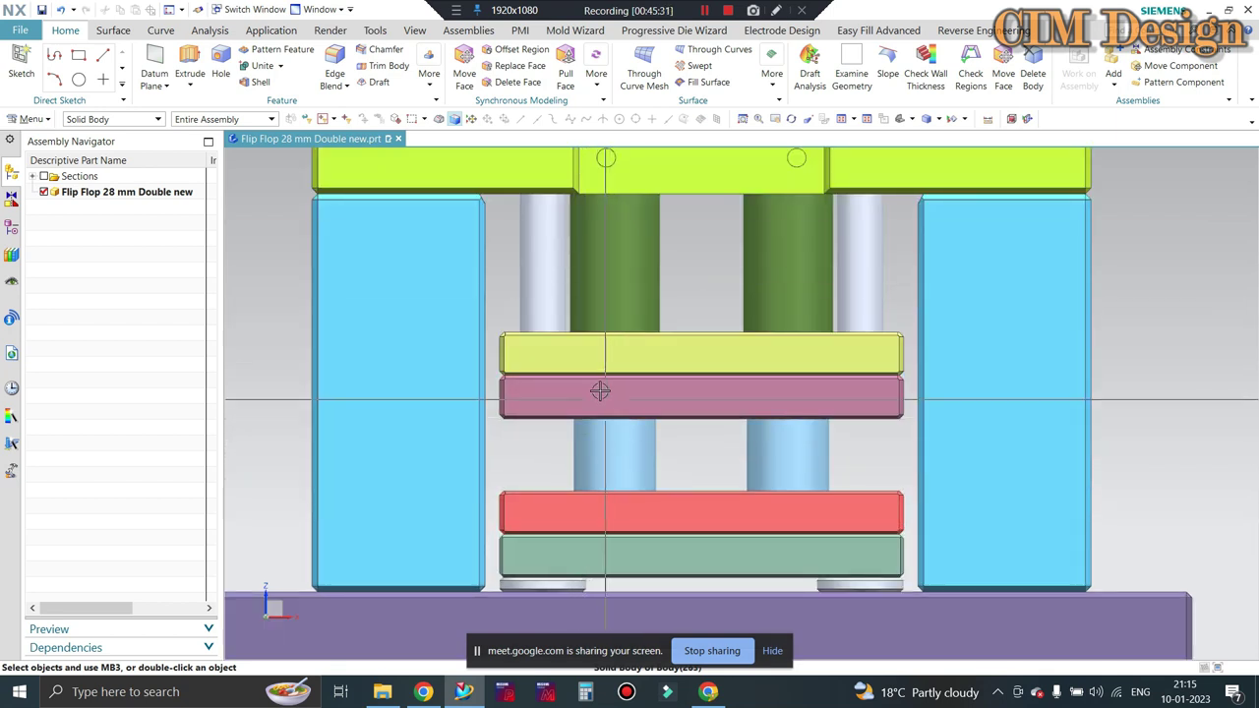
{"action": "scroll", "coordinate": [600, 392], "scroll_direction": "down", "scroll_amount": 1}
{"action": "scroll", "coordinate": [622, 414], "scroll_direction": "up", "scroll_amount": 2}
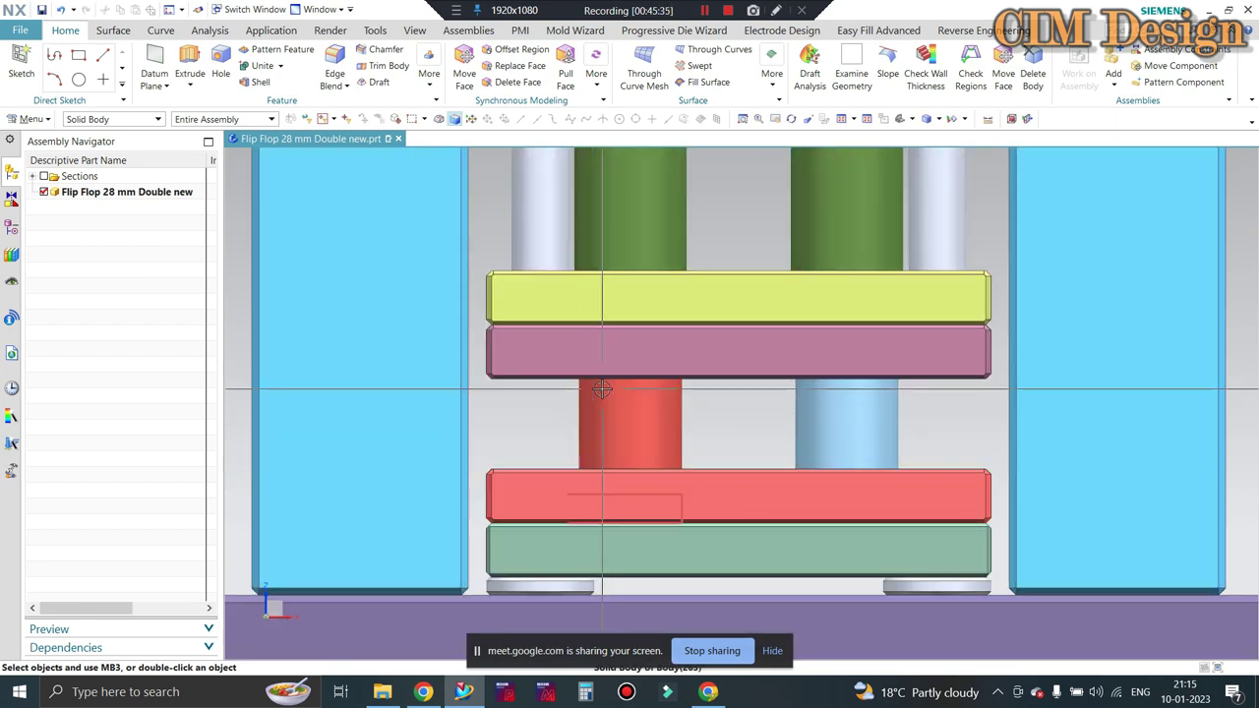
{"action": "scroll", "coordinate": [602, 382], "scroll_direction": "down", "scroll_amount": 2}
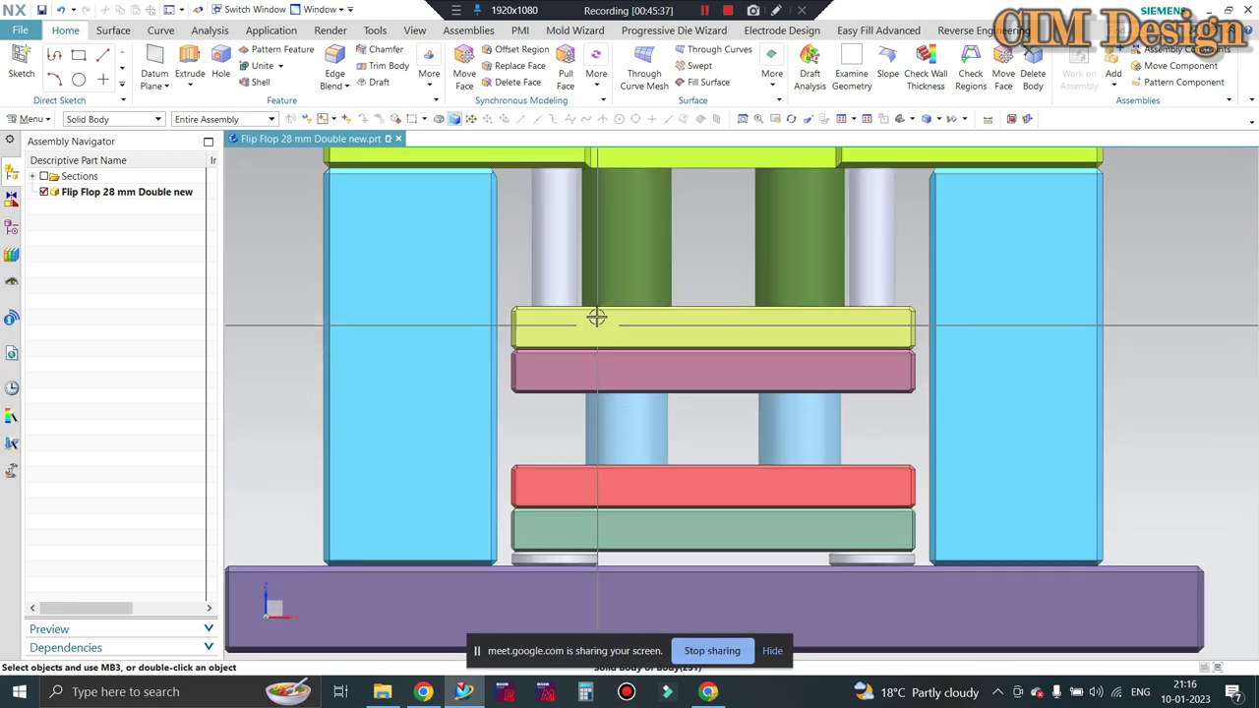
{"action": "scroll", "coordinate": [622, 441], "scroll_direction": "up", "scroll_amount": 1}
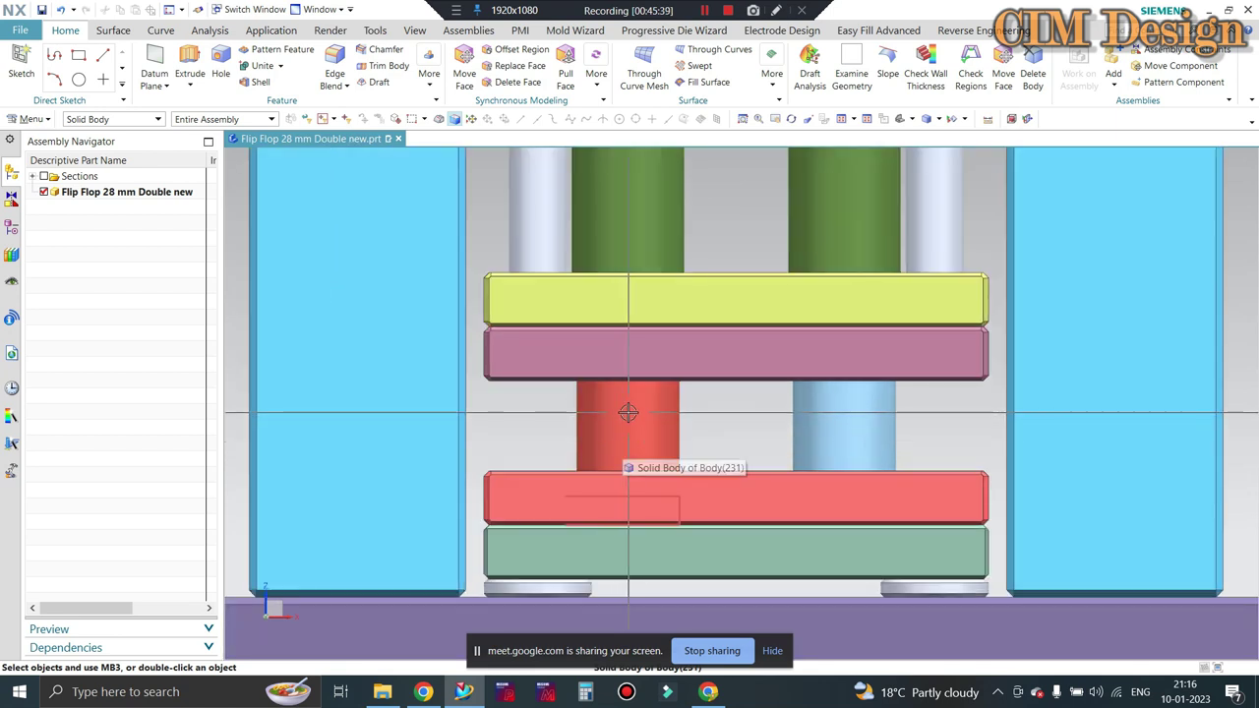
{"action": "scroll", "coordinate": [626, 409], "scroll_direction": "down", "scroll_amount": 1}
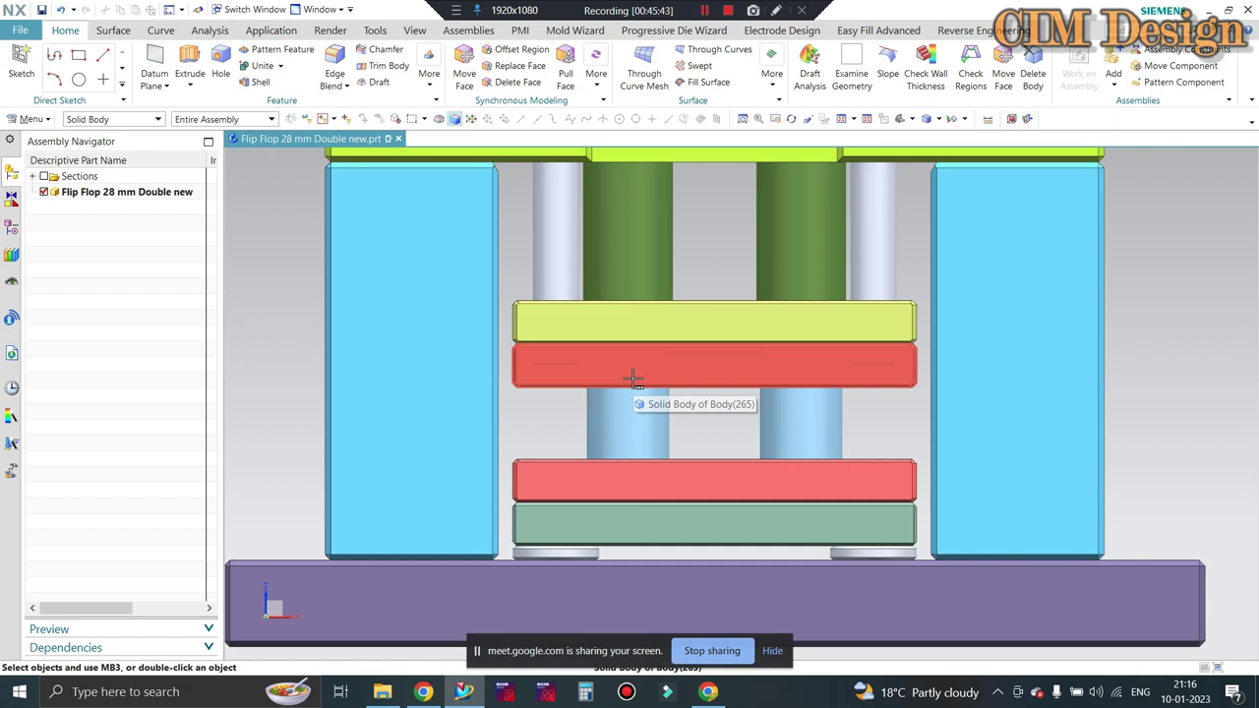
{"action": "scroll", "coordinate": [614, 441], "scroll_direction": "down", "scroll_amount": 2}
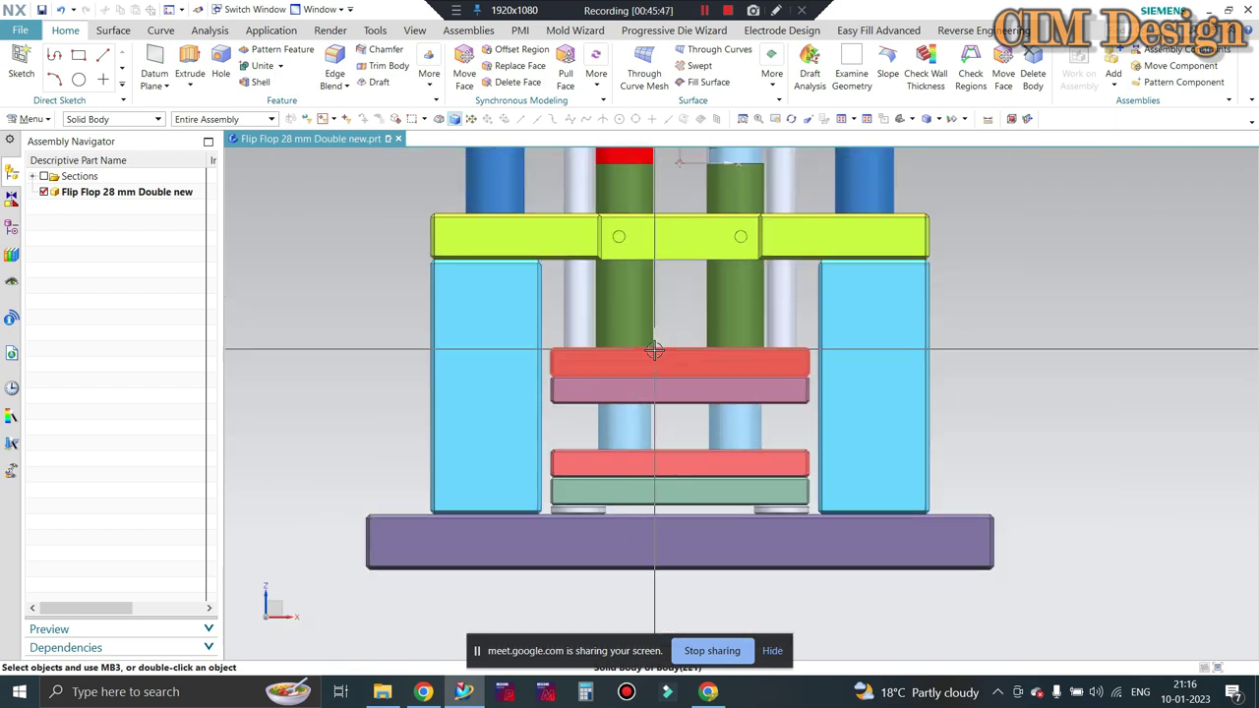
{"action": "scroll", "coordinate": [640, 360], "scroll_direction": "down", "scroll_amount": 1}
{"action": "scroll", "coordinate": [669, 339], "scroll_direction": "up", "scroll_amount": 1}
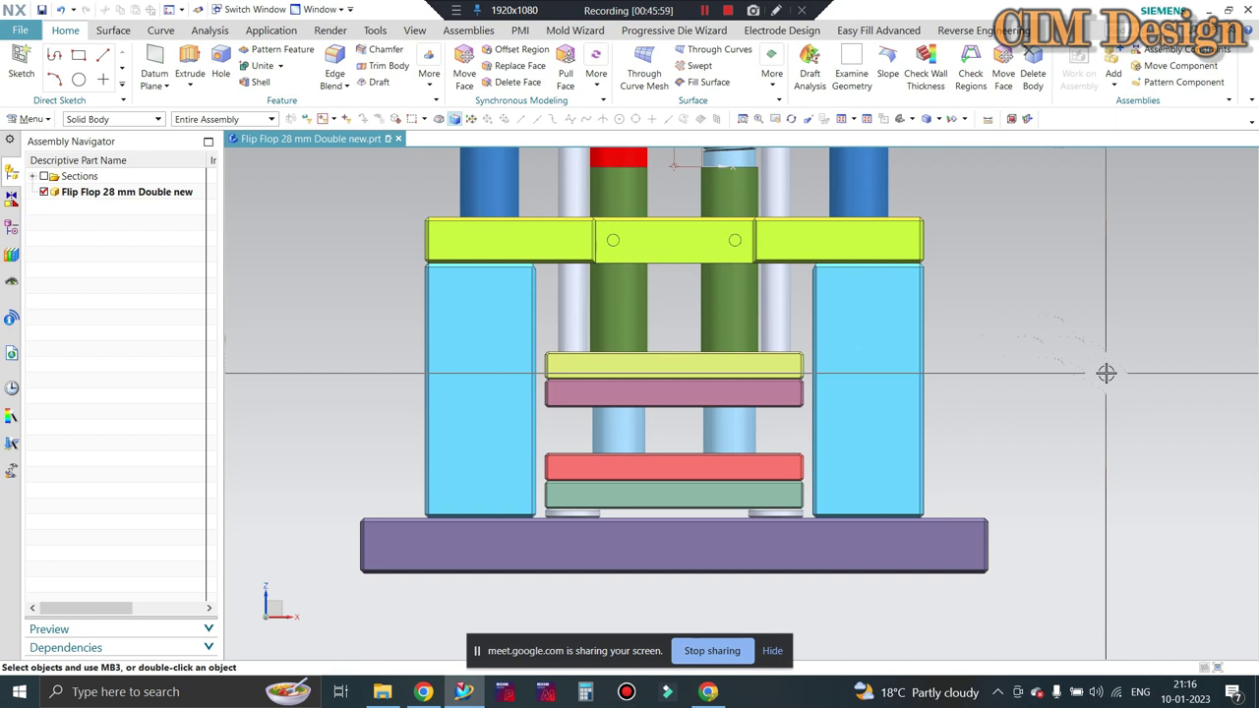
{"action": "scroll", "coordinate": [1020, 304], "scroll_direction": "down", "scroll_amount": 2}
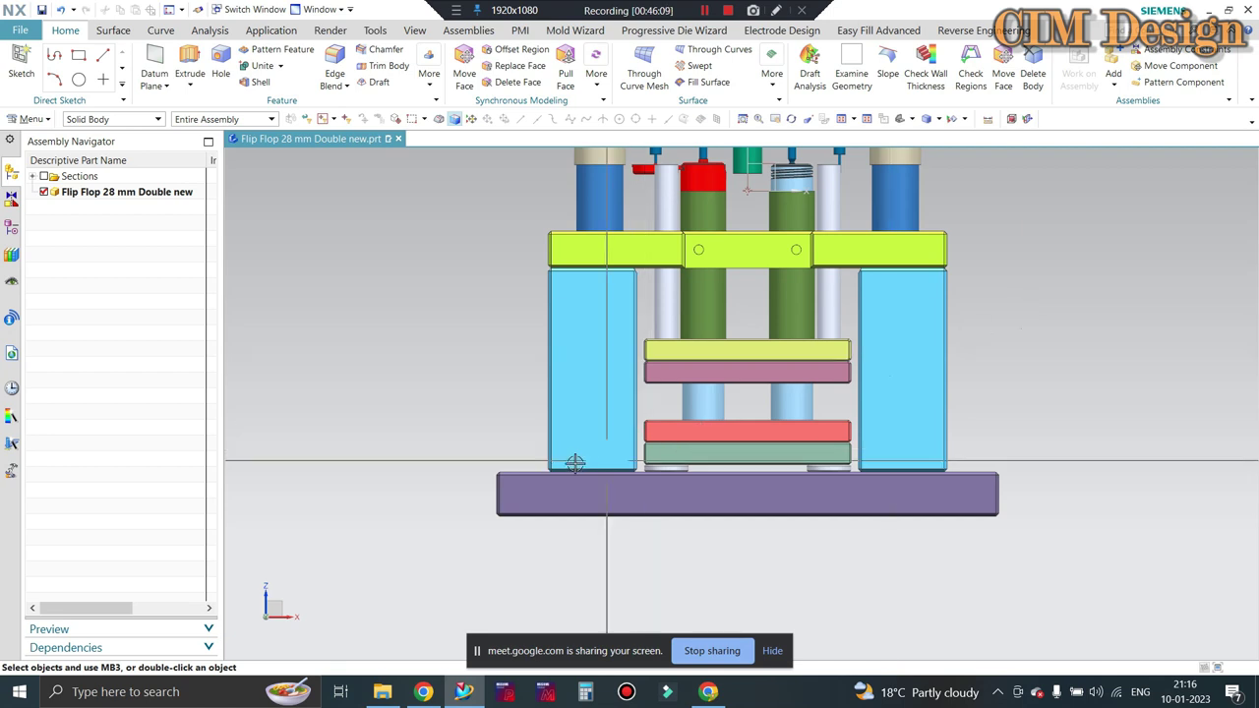
{"action": "scroll", "coordinate": [719, 337], "scroll_direction": "down", "scroll_amount": 1}
{"action": "scroll", "coordinate": [649, 275], "scroll_direction": "up", "scroll_amount": 3}
{"action": "scroll", "coordinate": [642, 293], "scroll_direction": "down", "scroll_amount": 4}
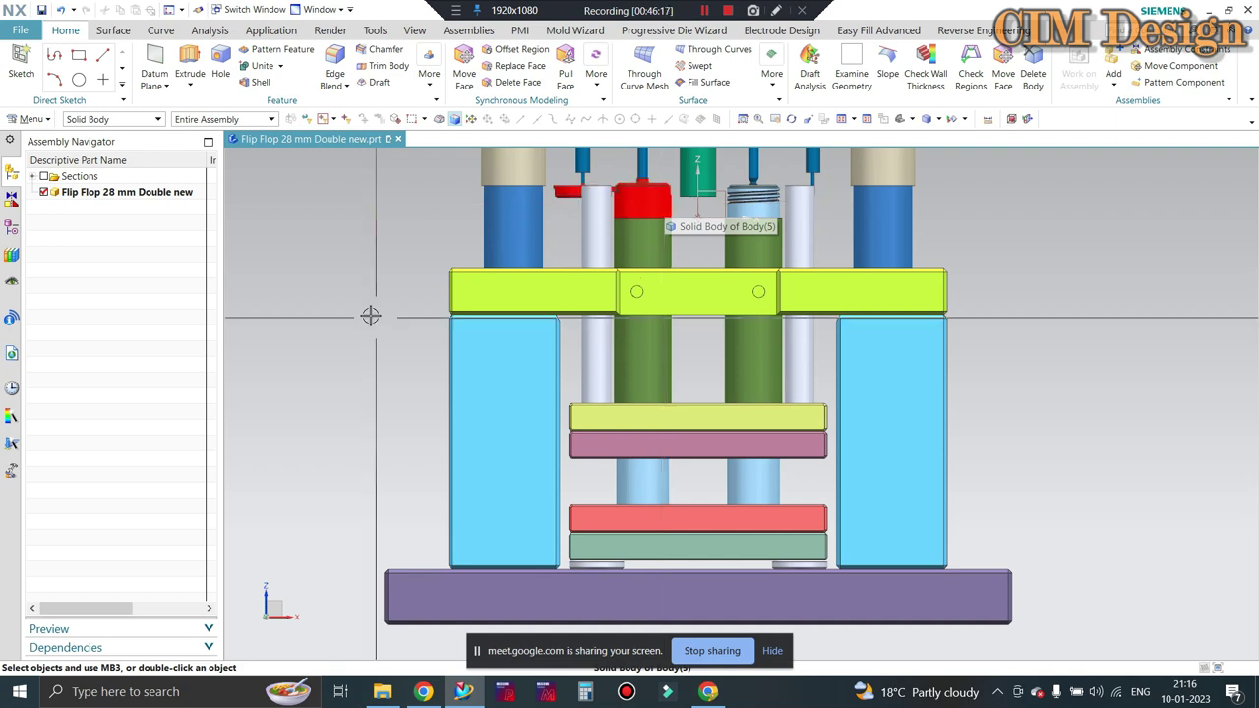
{"action": "scroll", "coordinate": [367, 314], "scroll_direction": "up", "scroll_amount": 1}
{"action": "scroll", "coordinate": [621, 398], "scroll_direction": "down", "scroll_amount": 1}
{"action": "scroll", "coordinate": [620, 398], "scroll_direction": "up", "scroll_amount": 1}
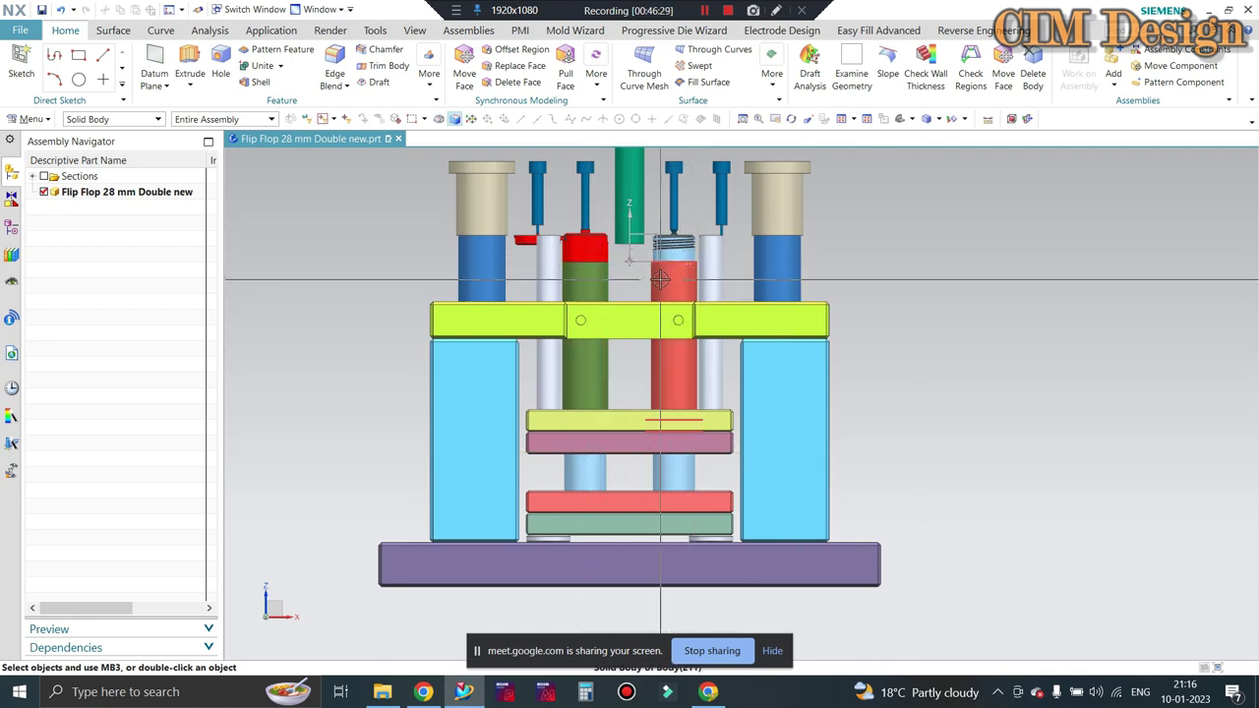
{"action": "scroll", "coordinate": [667, 258], "scroll_direction": "up", "scroll_amount": 3}
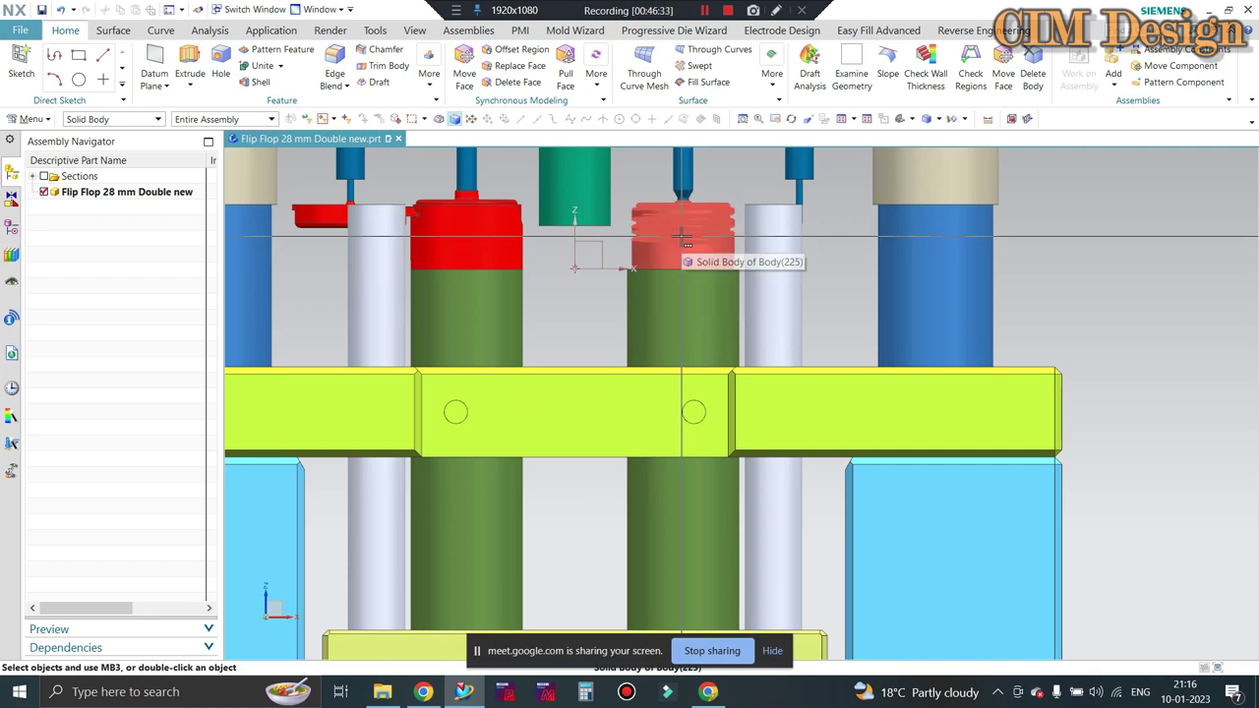
{"action": "scroll", "coordinate": [683, 238], "scroll_direction": "down", "scroll_amount": 2}
{"action": "scroll", "coordinate": [681, 234], "scroll_direction": "down", "scroll_amount": 2}
{"action": "scroll", "coordinate": [677, 227], "scroll_direction": "up", "scroll_amount": 2}
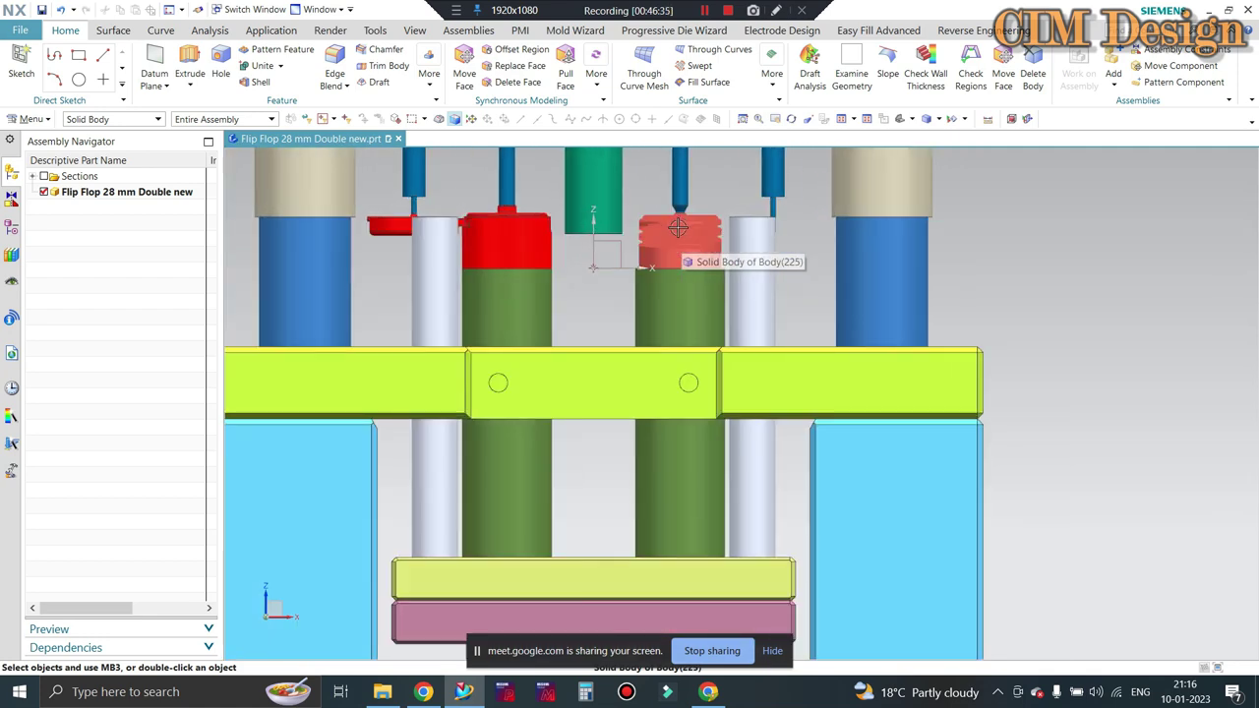
{"action": "scroll", "coordinate": [663, 236], "scroll_direction": "up", "scroll_amount": 1}
{"action": "scroll", "coordinate": [590, 275], "scroll_direction": "down", "scroll_amount": 1}
{"action": "scroll", "coordinate": [580, 270], "scroll_direction": "down", "scroll_amount": 1}
{"action": "scroll", "coordinate": [491, 275], "scroll_direction": "up", "scroll_amount": 1}
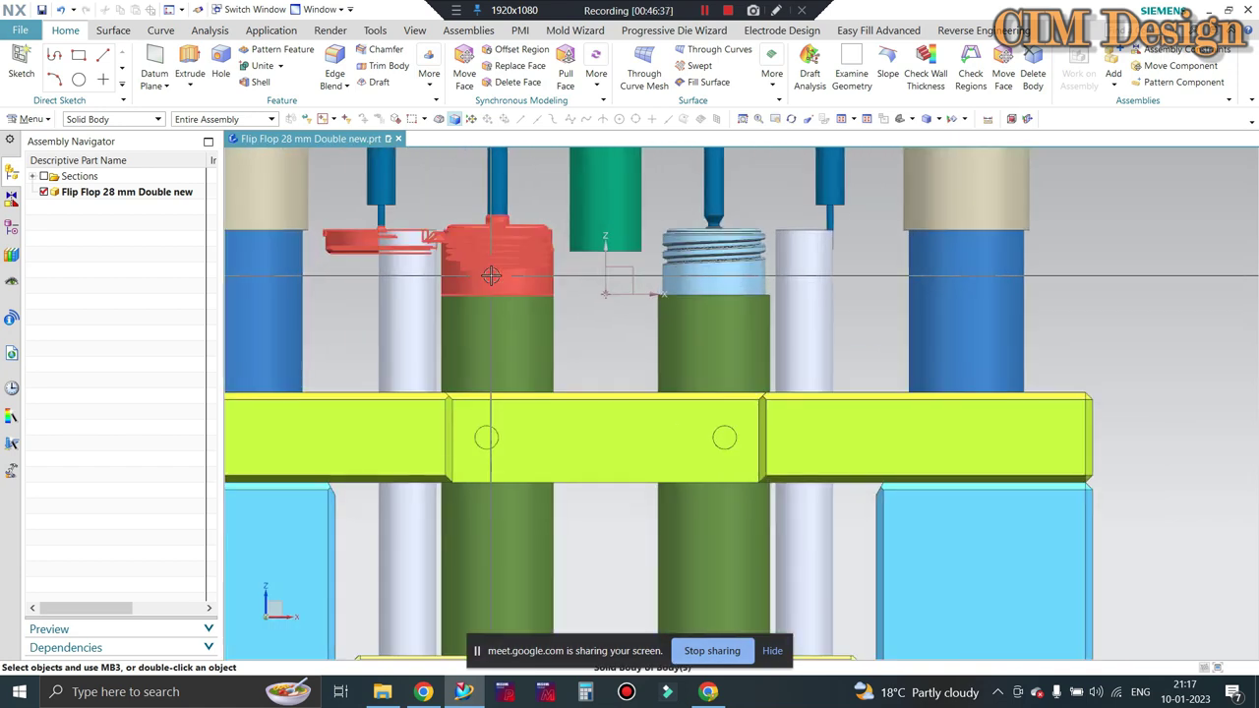
{"action": "scroll", "coordinate": [497, 285], "scroll_direction": "down", "scroll_amount": 1}
{"action": "scroll", "coordinate": [516, 305], "scroll_direction": "down", "scroll_amount": 1}
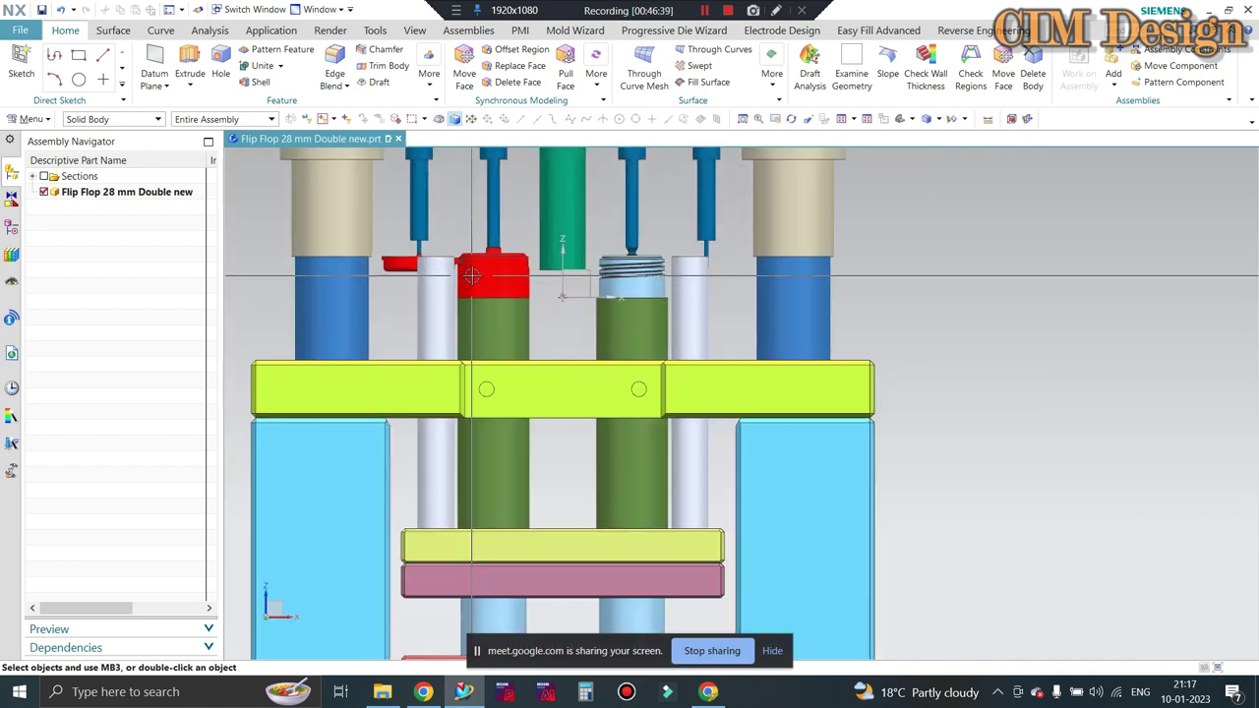
{"action": "scroll", "coordinate": [529, 319], "scroll_direction": "up", "scroll_amount": 1}
{"action": "scroll", "coordinate": [491, 310], "scroll_direction": "up", "scroll_amount": 1}
{"action": "scroll", "coordinate": [432, 300], "scroll_direction": "up", "scroll_amount": 1}
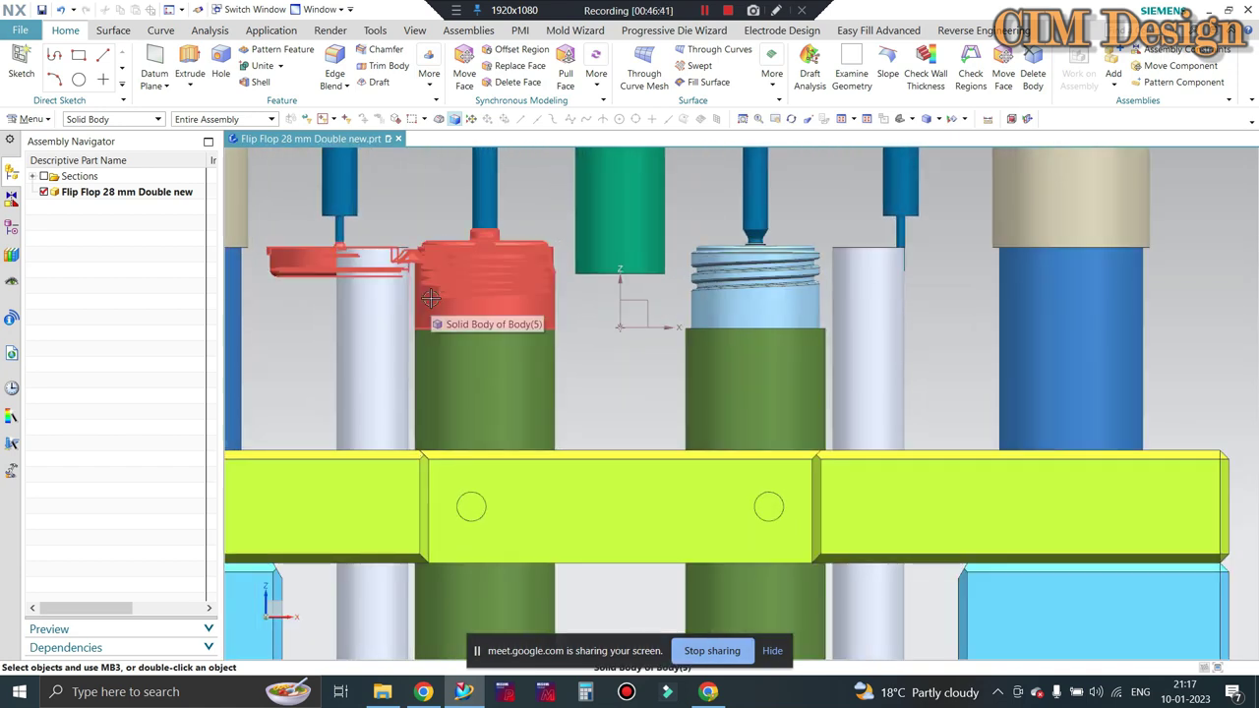
{"action": "scroll", "coordinate": [438, 300], "scroll_direction": "down", "scroll_amount": 2}
{"action": "scroll", "coordinate": [452, 315], "scroll_direction": "up", "scroll_amount": 1}
{"action": "scroll", "coordinate": [462, 295], "scroll_direction": "up", "scroll_amount": 1}
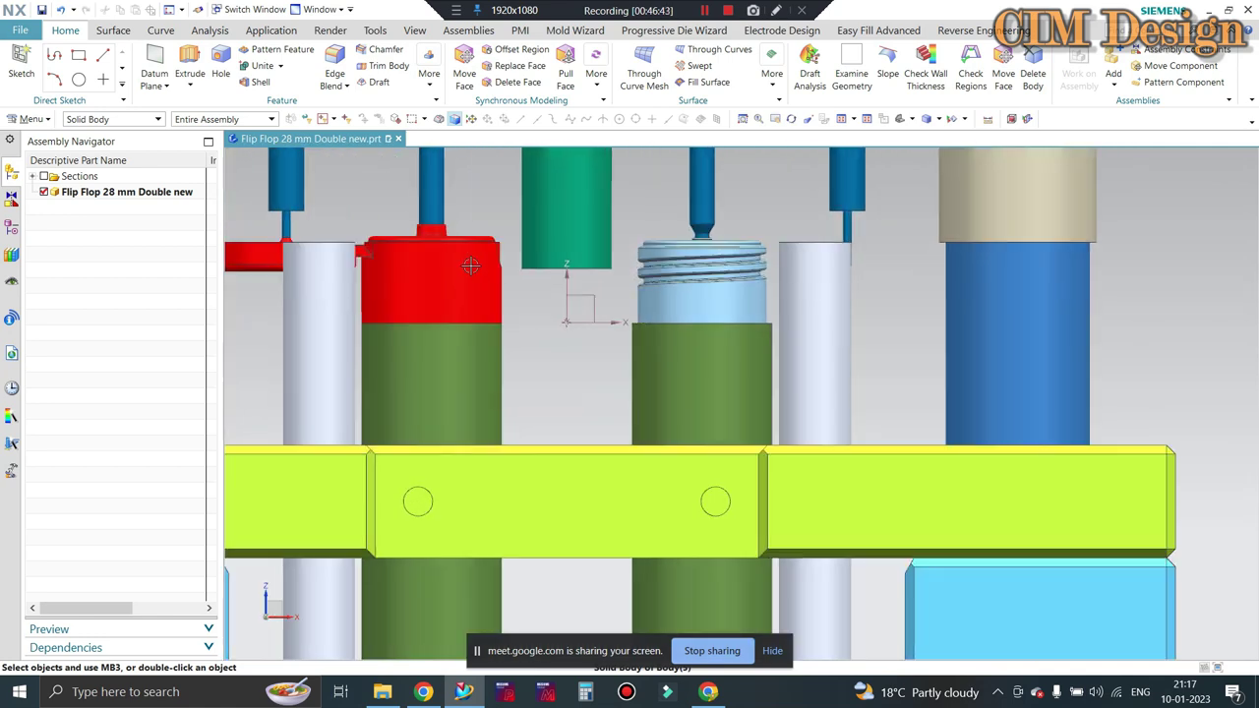
{"action": "scroll", "coordinate": [474, 286], "scroll_direction": "up", "scroll_amount": 1}
{"action": "scroll", "coordinate": [474, 286], "scroll_direction": "up", "scroll_amount": 1}
{"action": "middle_click_drag", "start_coordinate": [474, 295], "coordinate": [413, 290]}
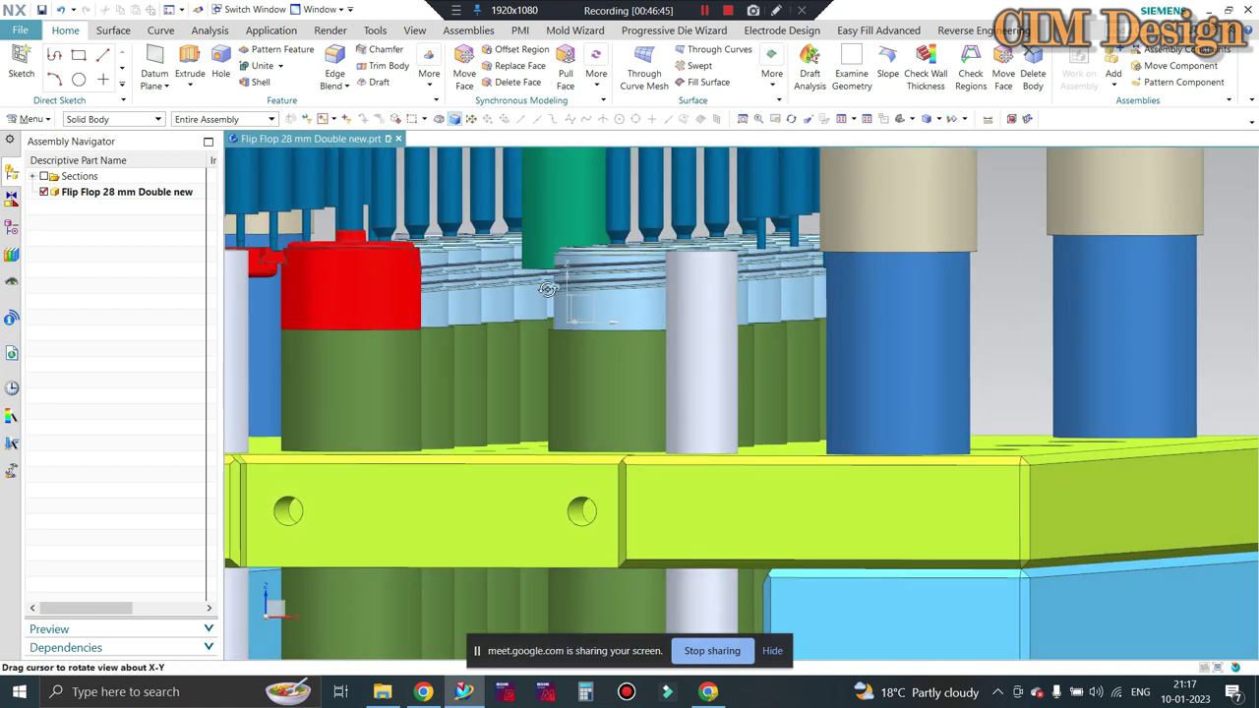
{"action": "scroll", "coordinate": [413, 291], "scroll_direction": "up", "scroll_amount": 1}
{"action": "scroll", "coordinate": [415, 265], "scroll_direction": "up", "scroll_amount": 1}
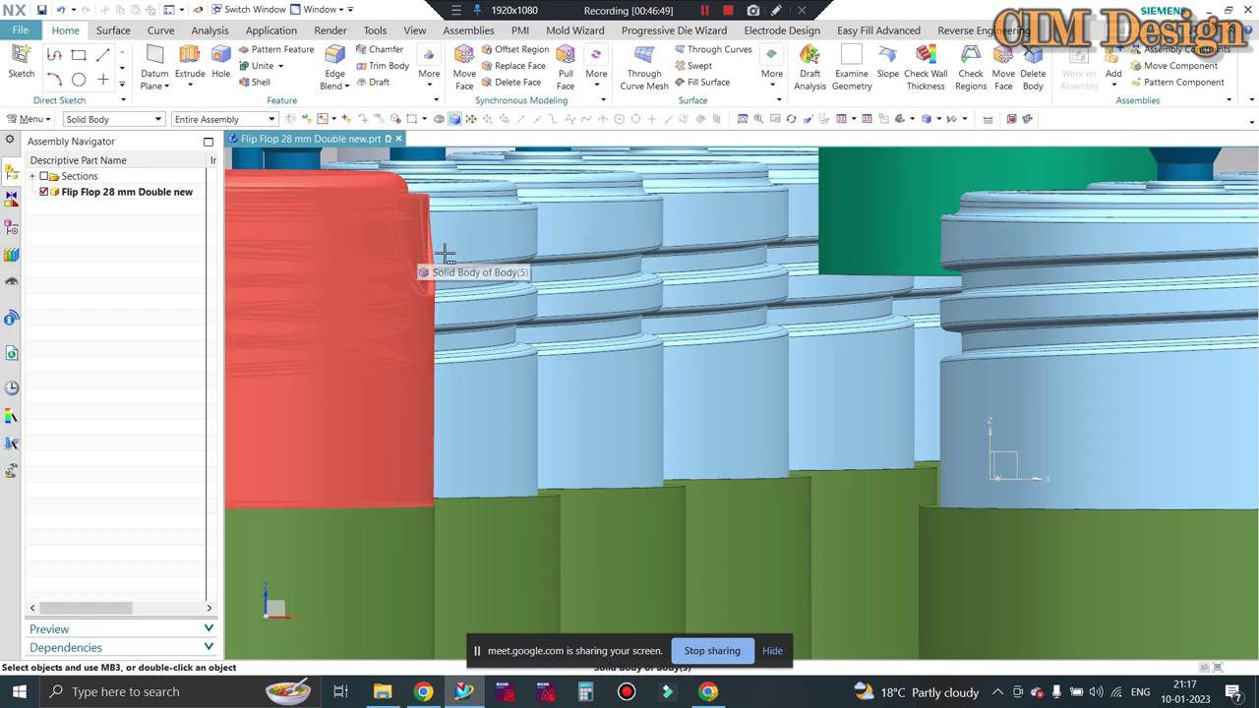
{"action": "scroll", "coordinate": [444, 253], "scroll_direction": "down", "scroll_amount": 2}
{"action": "scroll", "coordinate": [428, 253], "scroll_direction": "down", "scroll_amount": 1}
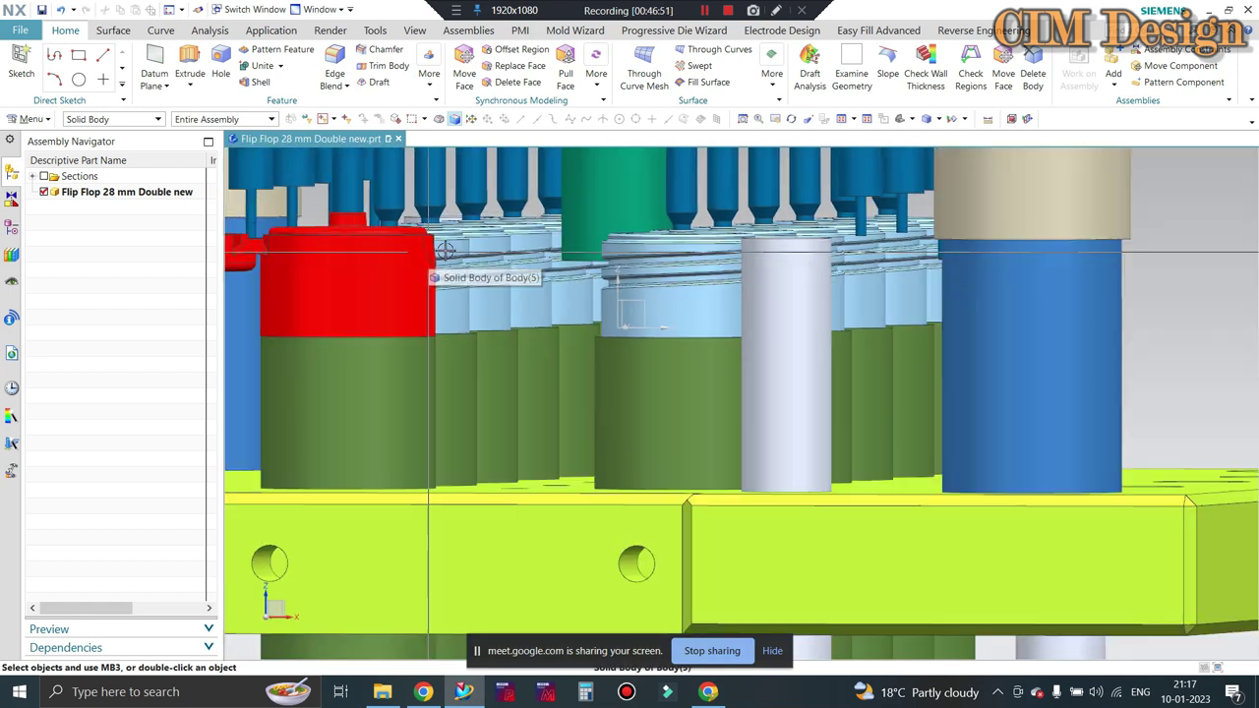
{"action": "scroll", "coordinate": [428, 253], "scroll_direction": "down", "scroll_amount": 1}
{"action": "scroll", "coordinate": [428, 253], "scroll_direction": "down", "scroll_amount": 1}
{"action": "key", "text": "ctrl+alt+f"}
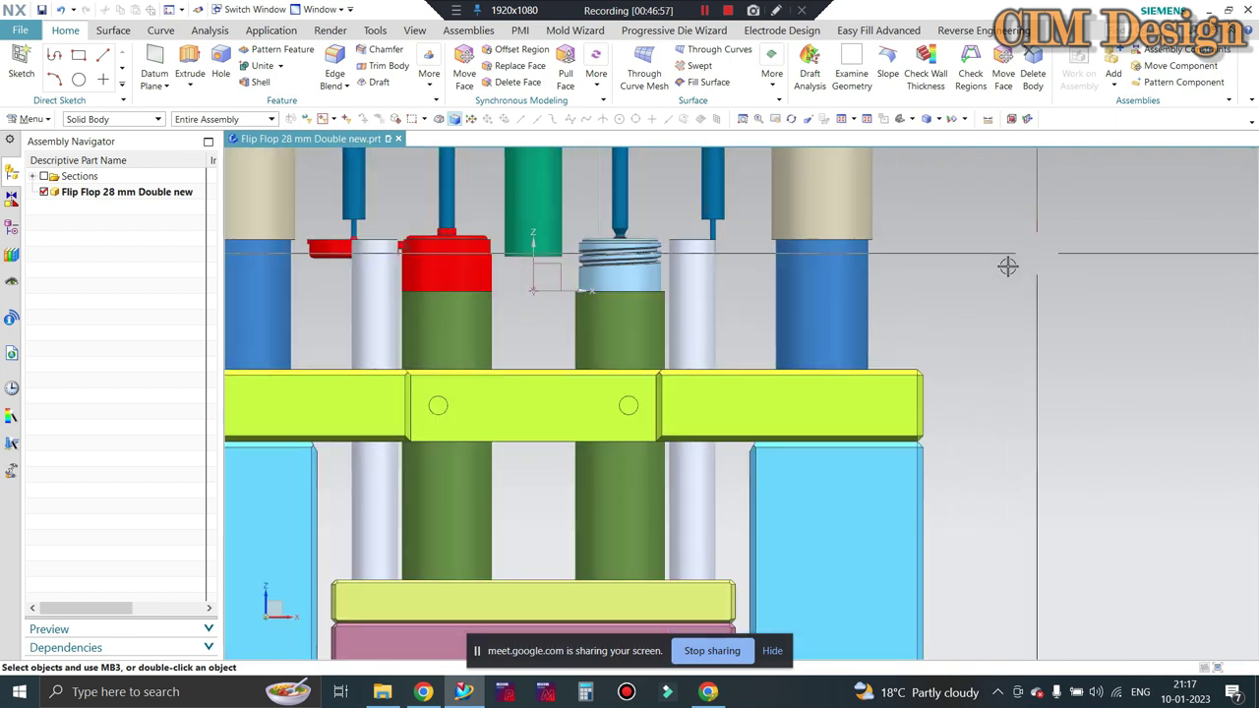
{"action": "scroll", "coordinate": [991, 275], "scroll_direction": "down", "scroll_amount": 1}
{"action": "scroll", "coordinate": [513, 411], "scroll_direction": "down", "scroll_amount": 1}
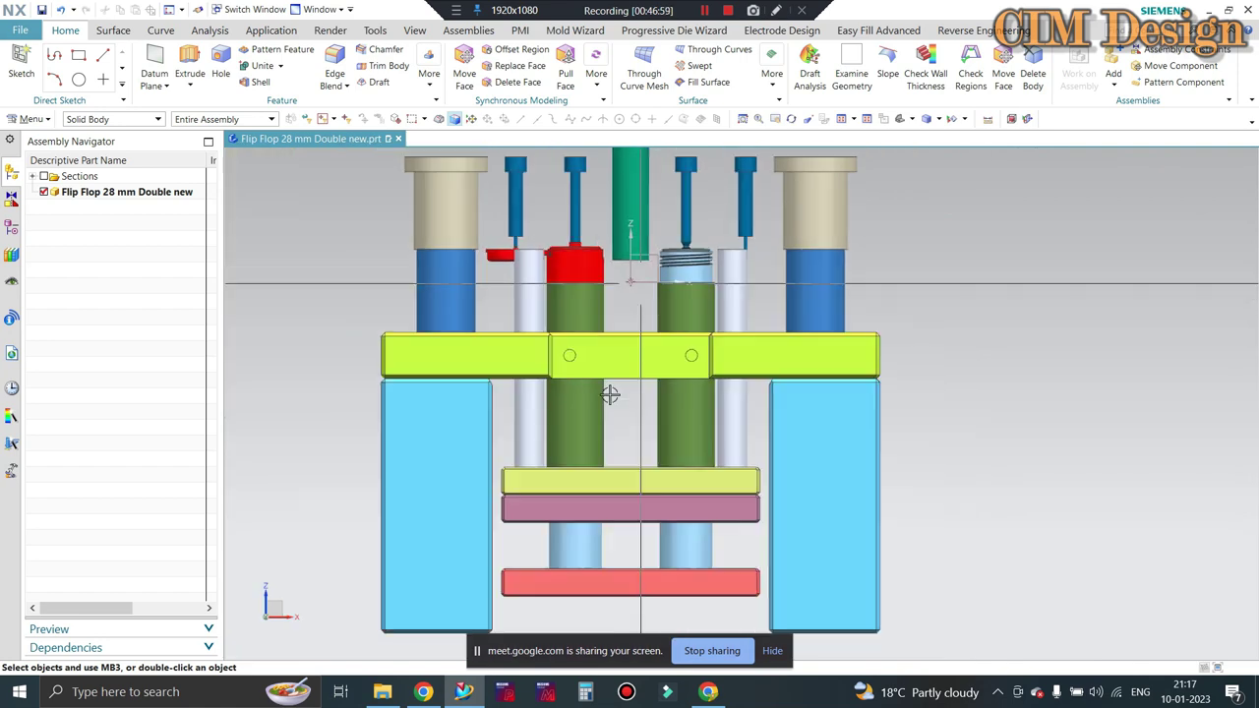
{"action": "scroll", "coordinate": [571, 453], "scroll_direction": "down", "scroll_amount": 1}
{"action": "scroll", "coordinate": [541, 526], "scroll_direction": "down", "scroll_amount": 1}
{"action": "scroll", "coordinate": [546, 502], "scroll_direction": "up", "scroll_amount": 1}
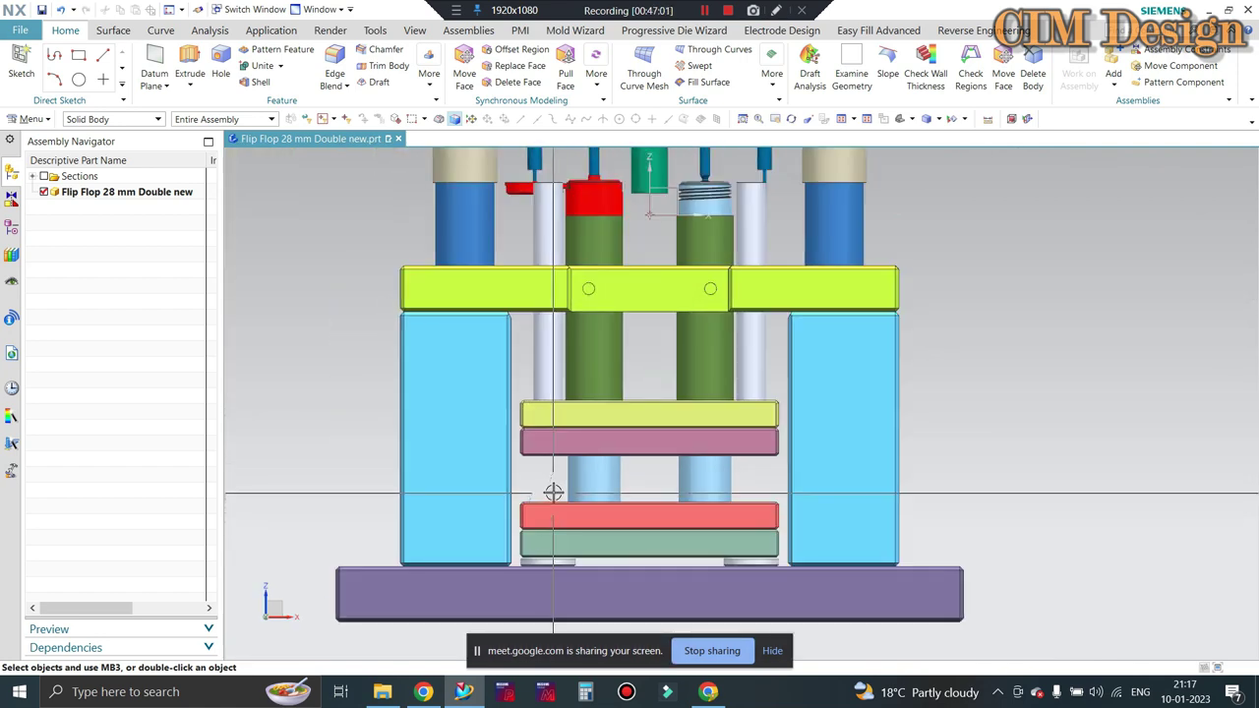
{"action": "scroll", "coordinate": [553, 492], "scroll_direction": "up", "scroll_amount": 1}
{"action": "scroll", "coordinate": [717, 292], "scroll_direction": "up", "scroll_amount": 2}
{"action": "scroll", "coordinate": [618, 427], "scroll_direction": "up", "scroll_amount": 1}
{"action": "scroll", "coordinate": [601, 351], "scroll_direction": "down", "scroll_amount": 1}
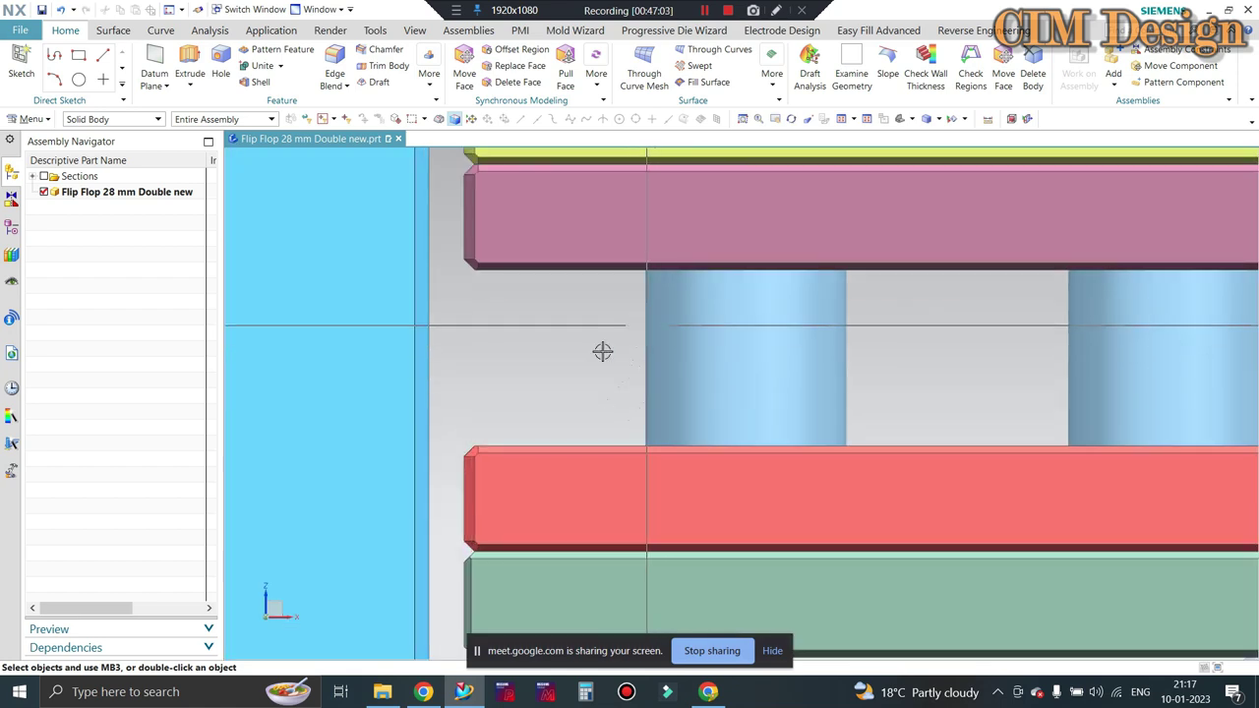
{"action": "scroll", "coordinate": [592, 382], "scroll_direction": "down", "scroll_amount": 1}
{"action": "scroll", "coordinate": [579, 443], "scroll_direction": "down", "scroll_amount": 1}
{"action": "scroll", "coordinate": [614, 462], "scroll_direction": "down", "scroll_amount": 1}
{"action": "scroll", "coordinate": [615, 462], "scroll_direction": "up", "scroll_amount": 2}
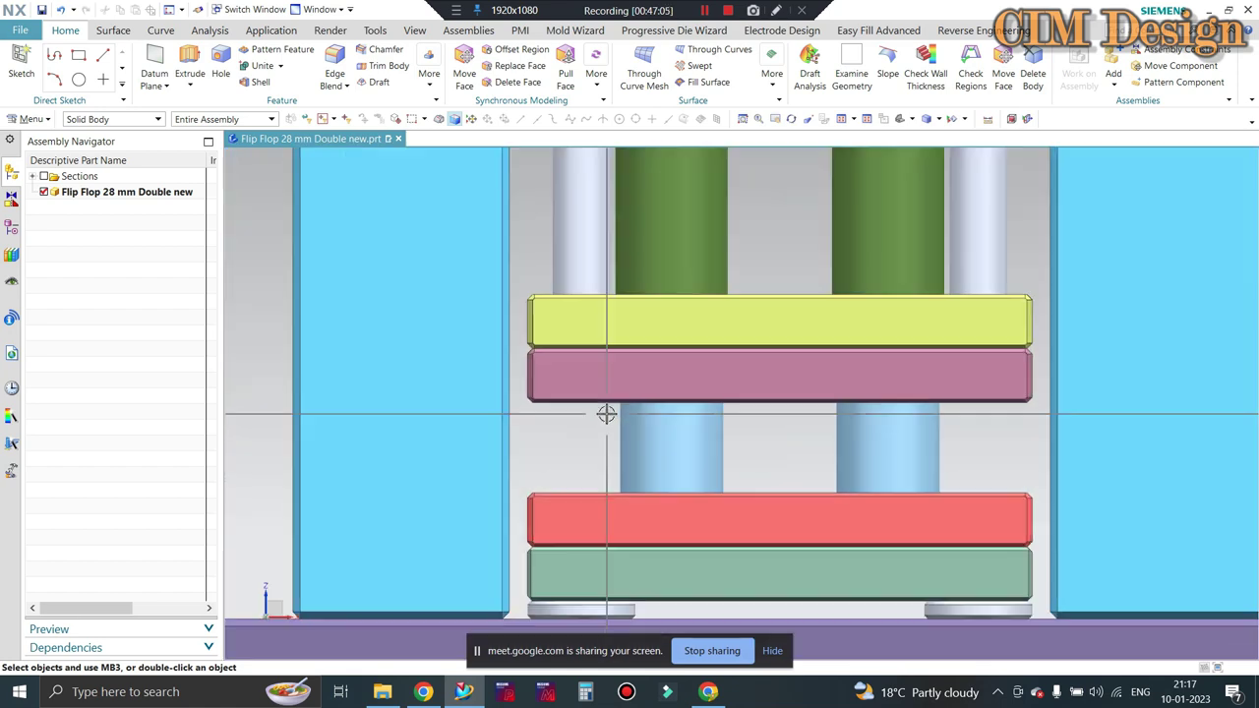
{"action": "scroll", "coordinate": [590, 416], "scroll_direction": "down", "scroll_amount": 1}
{"action": "scroll", "coordinate": [633, 416], "scroll_direction": "up", "scroll_amount": 1}
{"action": "scroll", "coordinate": [619, 496], "scroll_direction": "up", "scroll_amount": 1}
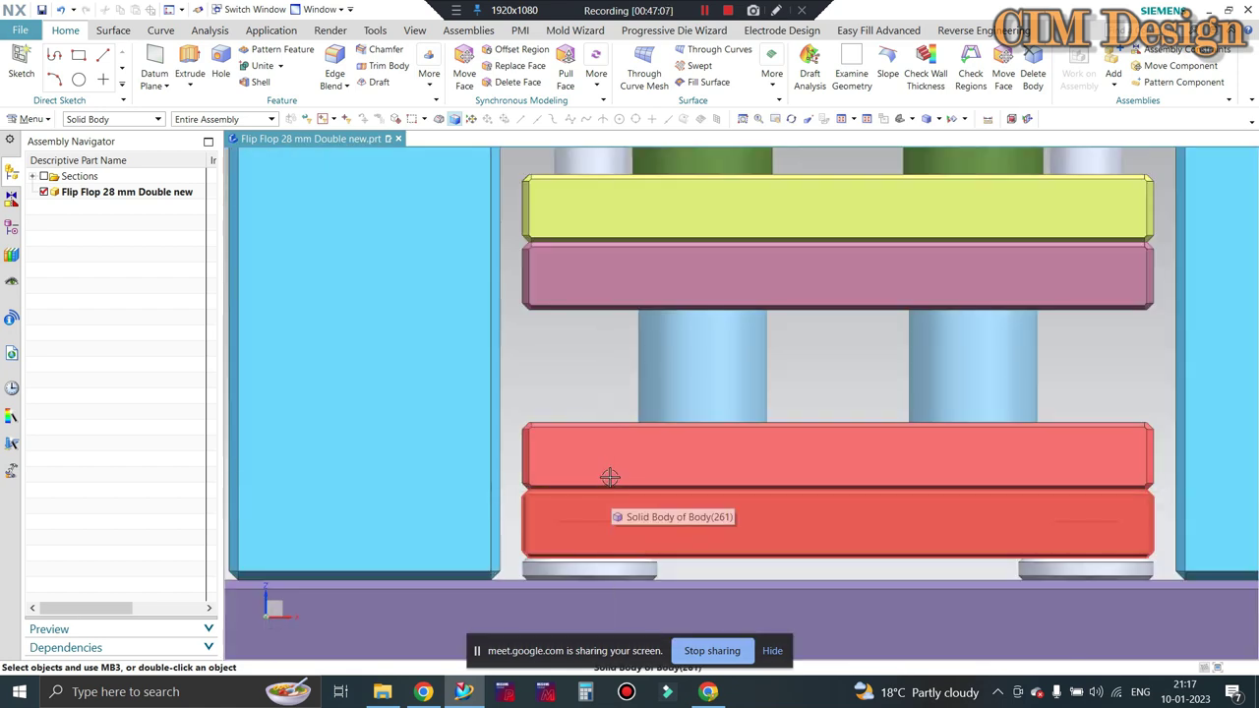
{"action": "scroll", "coordinate": [610, 477], "scroll_direction": "up", "scroll_amount": 1}
{"action": "scroll", "coordinate": [576, 426], "scroll_direction": "down", "scroll_amount": 2}
{"action": "scroll", "coordinate": [596, 412], "scroll_direction": "up", "scroll_amount": 2}
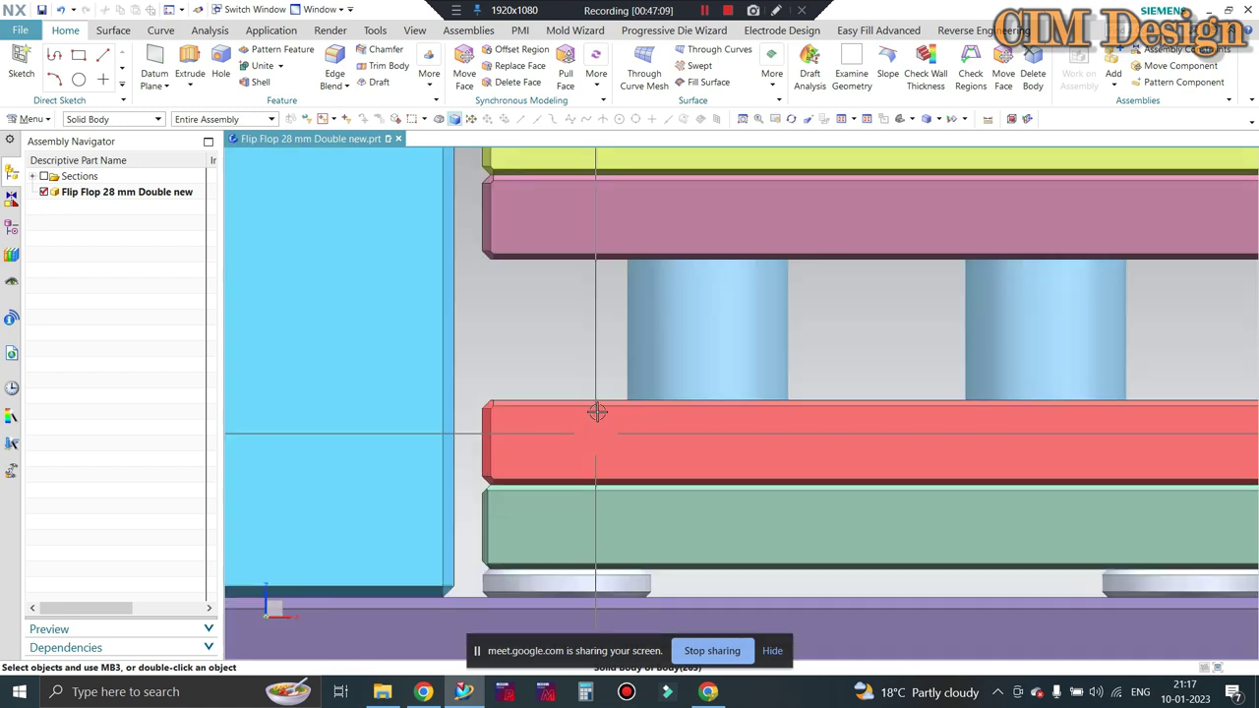
{"action": "scroll", "coordinate": [619, 443], "scroll_direction": "down", "scroll_amount": 2}
{"action": "scroll", "coordinate": [624, 413], "scroll_direction": "up", "scroll_amount": 1}
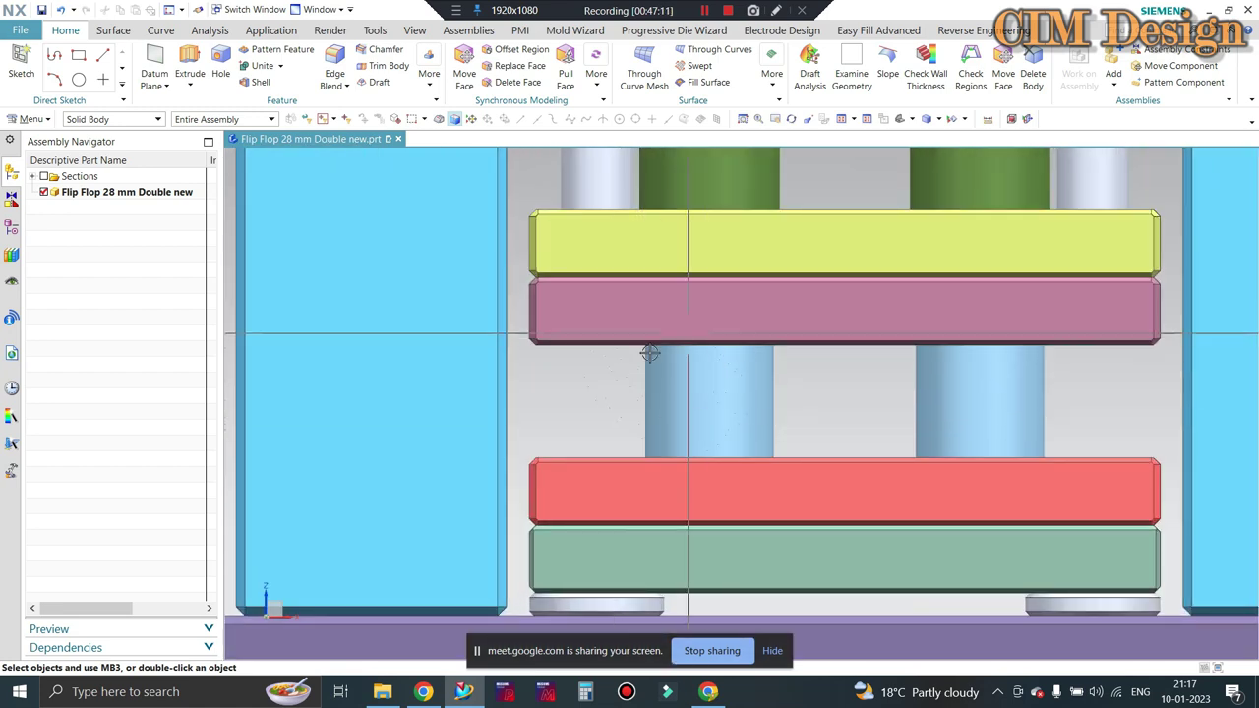
{"action": "scroll", "coordinate": [644, 384], "scroll_direction": "down", "scroll_amount": 1}
{"action": "scroll", "coordinate": [641, 344], "scroll_direction": "down", "scroll_amount": 1}
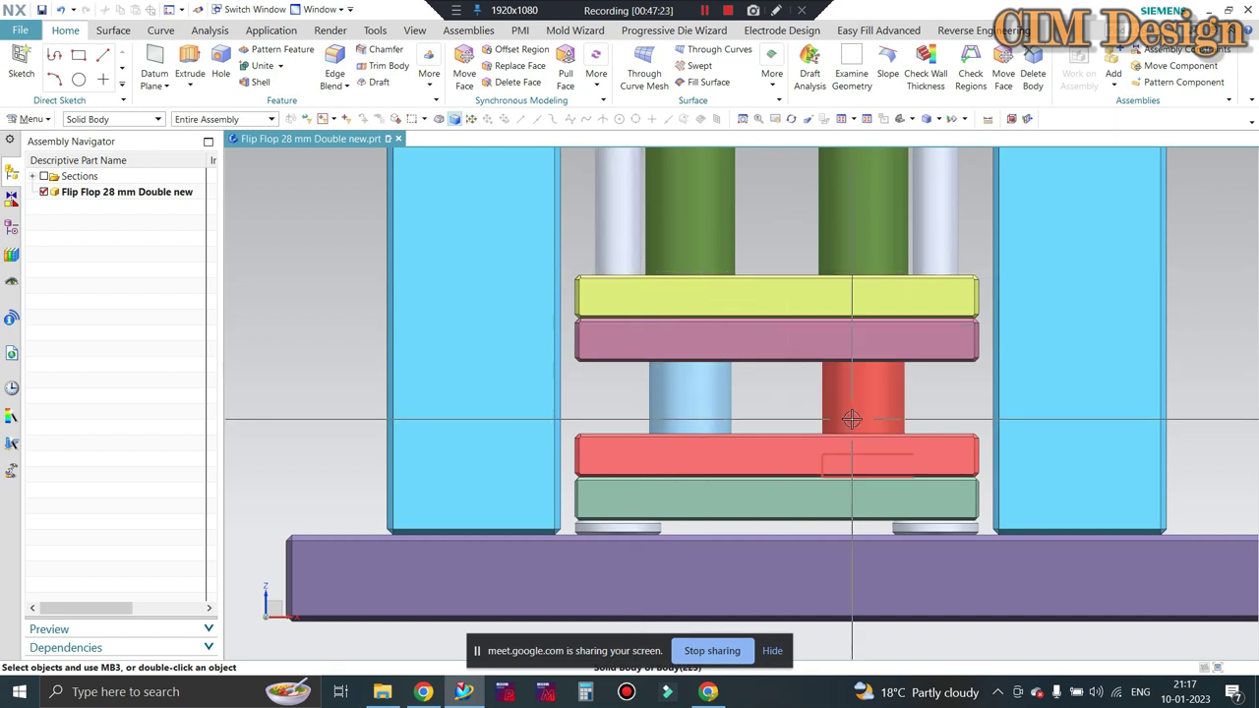
{"action": "scroll", "coordinate": [593, 464], "scroll_direction": "down", "scroll_amount": 3}
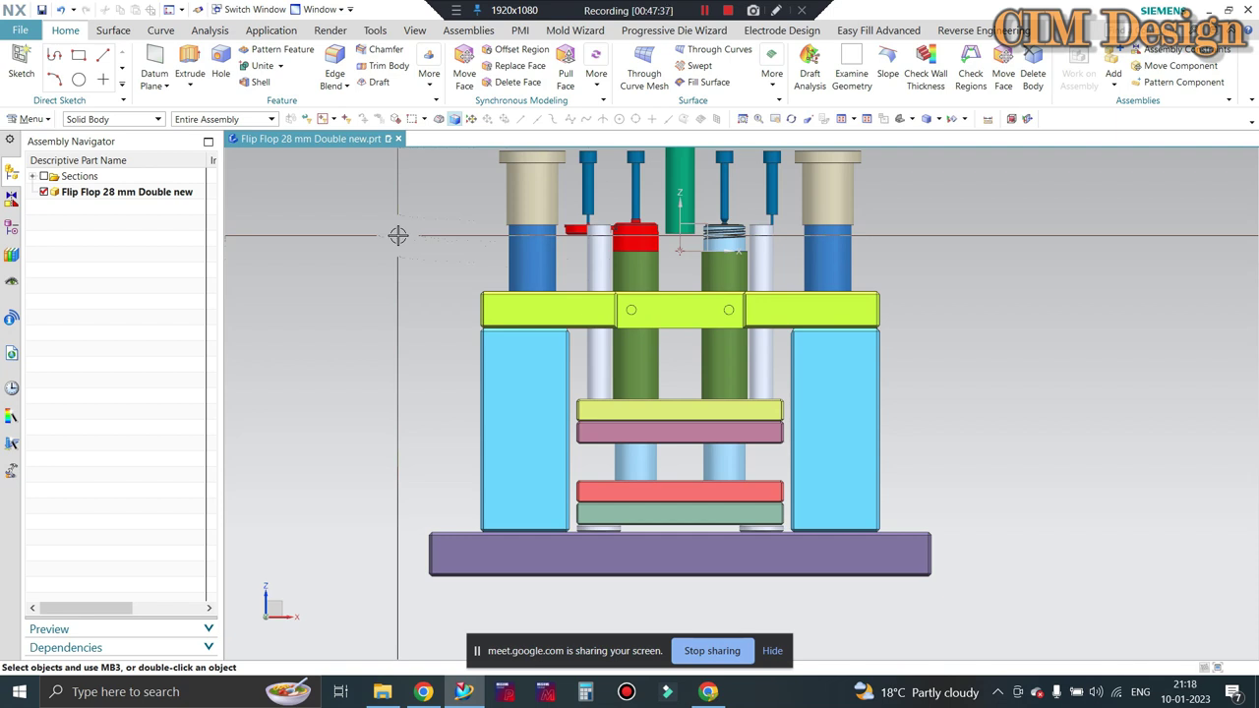
{"action": "scroll", "coordinate": [633, 305], "scroll_direction": "up", "scroll_amount": 1}
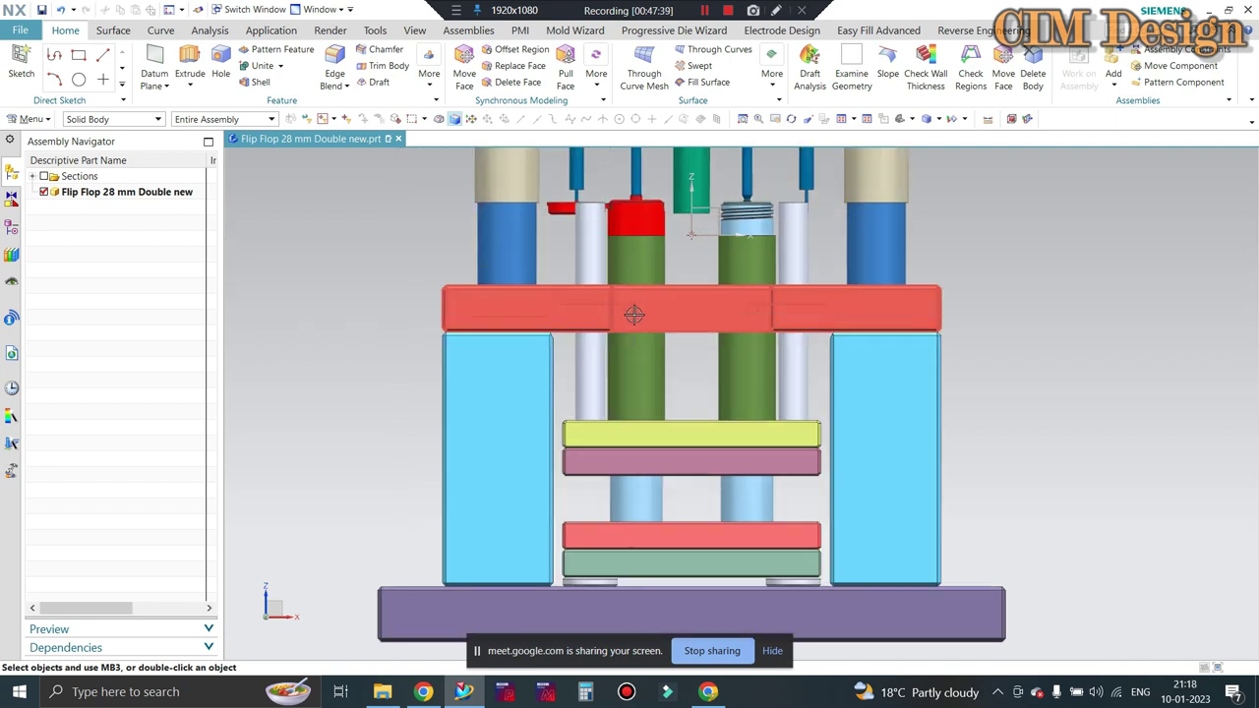
{"action": "scroll", "coordinate": [632, 306], "scroll_direction": "up", "scroll_amount": 1}
{"action": "scroll", "coordinate": [632, 306], "scroll_direction": "up", "scroll_amount": 1}
{"action": "scroll", "coordinate": [602, 531], "scroll_direction": "up", "scroll_amount": 1}
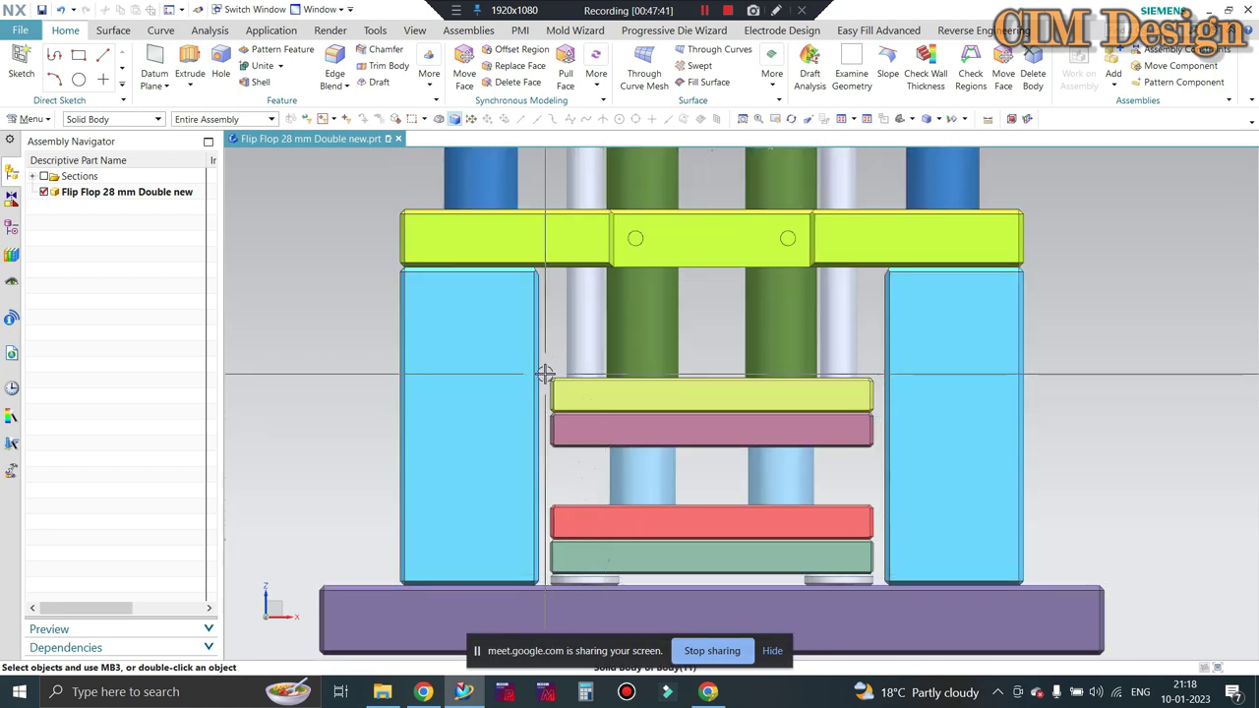
{"action": "scroll", "coordinate": [581, 494], "scroll_direction": "up", "scroll_amount": 1}
{"action": "scroll", "coordinate": [558, 441], "scroll_direction": "up", "scroll_amount": 1}
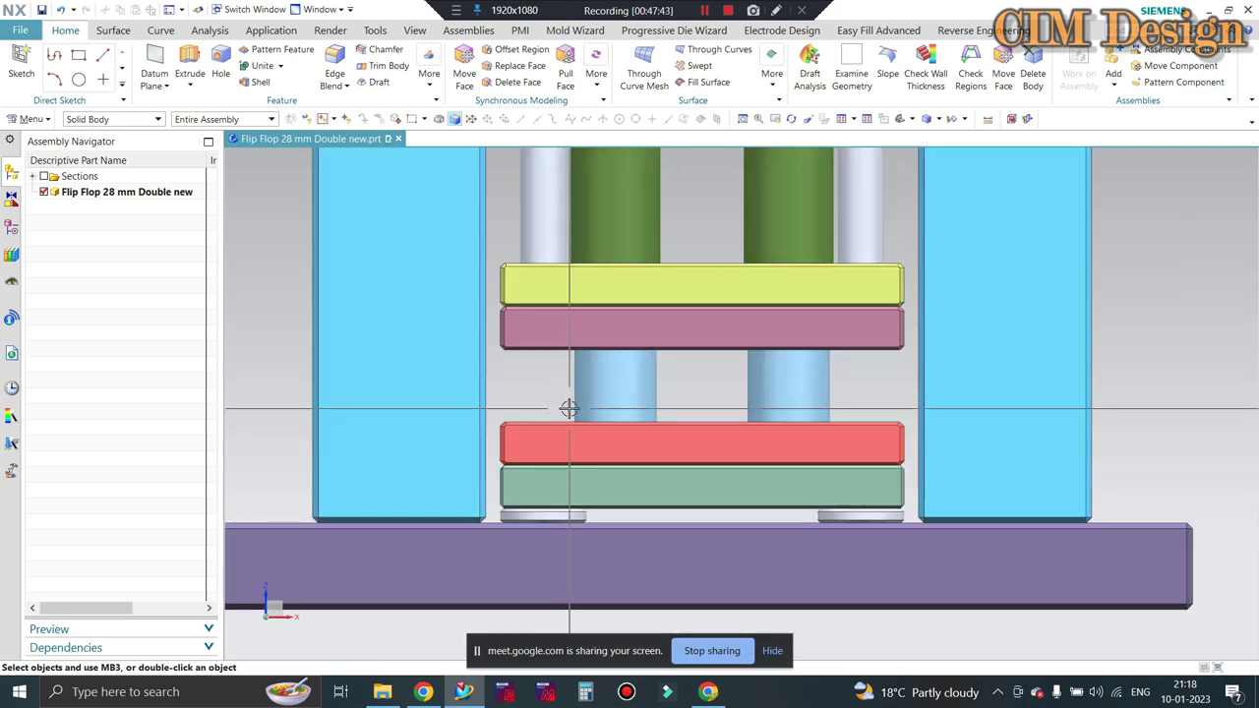
{"action": "scroll", "coordinate": [537, 345], "scroll_direction": "up", "scroll_amount": 1}
{"action": "scroll", "coordinate": [534, 483], "scroll_direction": "up", "scroll_amount": 1}
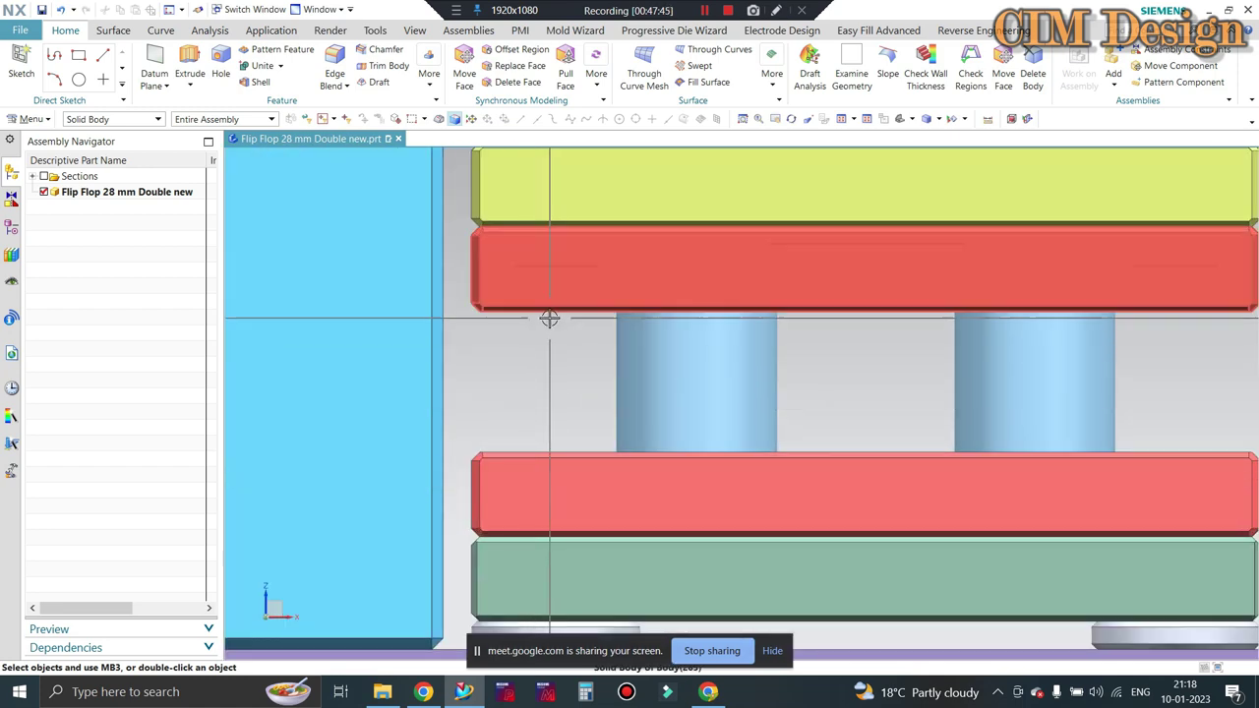
{"action": "scroll", "coordinate": [647, 381], "scroll_direction": "down", "scroll_amount": 1}
{"action": "scroll", "coordinate": [605, 369], "scroll_direction": "up", "scroll_amount": 1}
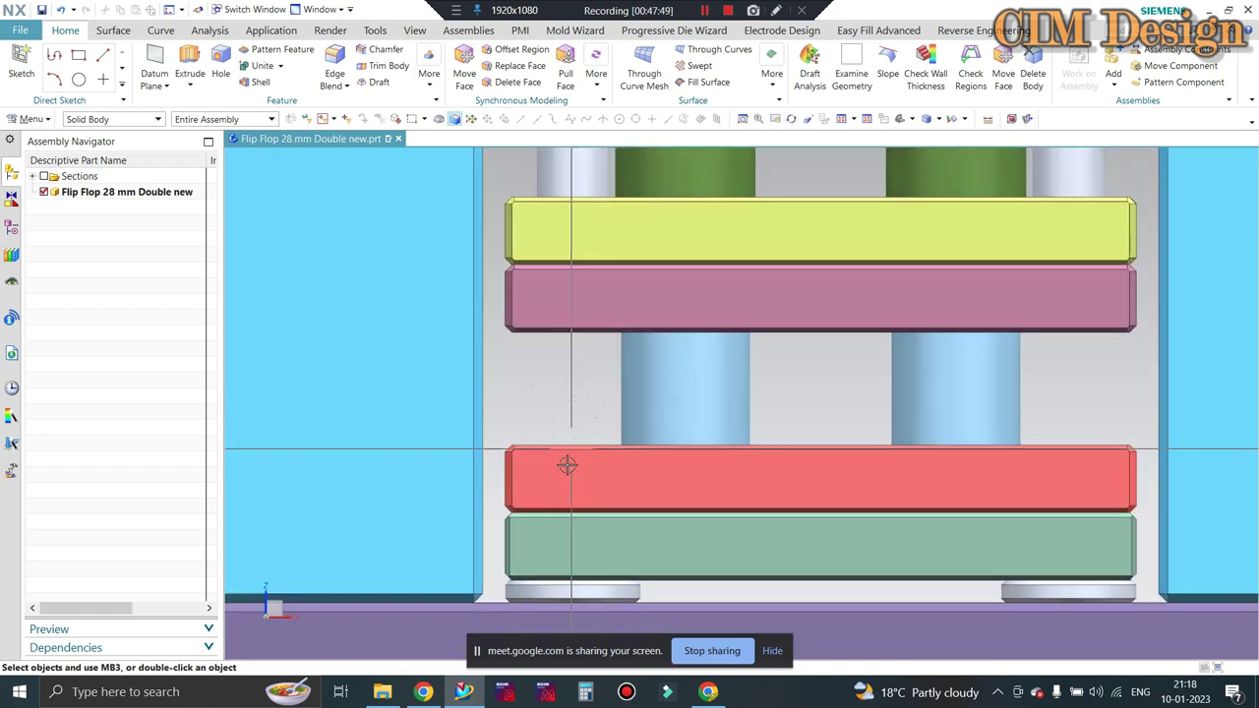
{"action": "scroll", "coordinate": [571, 458], "scroll_direction": "up", "scroll_amount": 1}
{"action": "scroll", "coordinate": [629, 393], "scroll_direction": "down", "scroll_amount": 2}
{"action": "scroll", "coordinate": [590, 374], "scroll_direction": "up", "scroll_amount": 2}
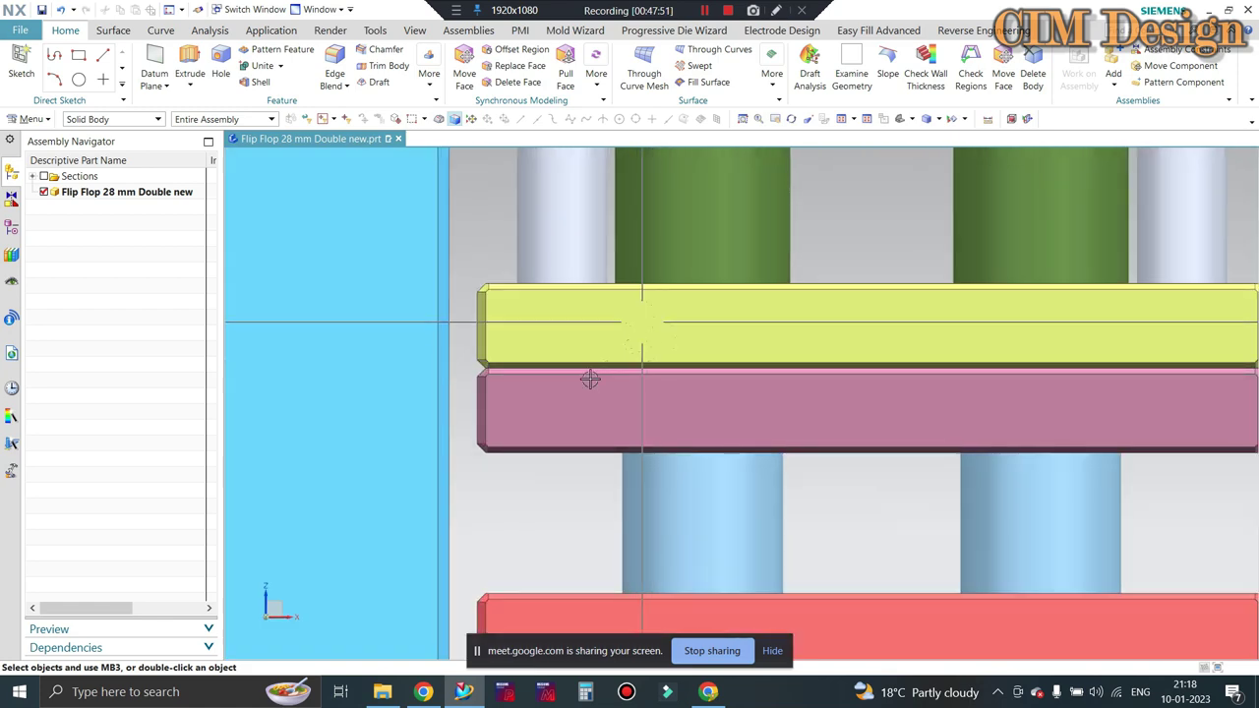
{"action": "scroll", "coordinate": [618, 363], "scroll_direction": "down", "scroll_amount": 1}
{"action": "scroll", "coordinate": [693, 467], "scroll_direction": "down", "scroll_amount": 1}
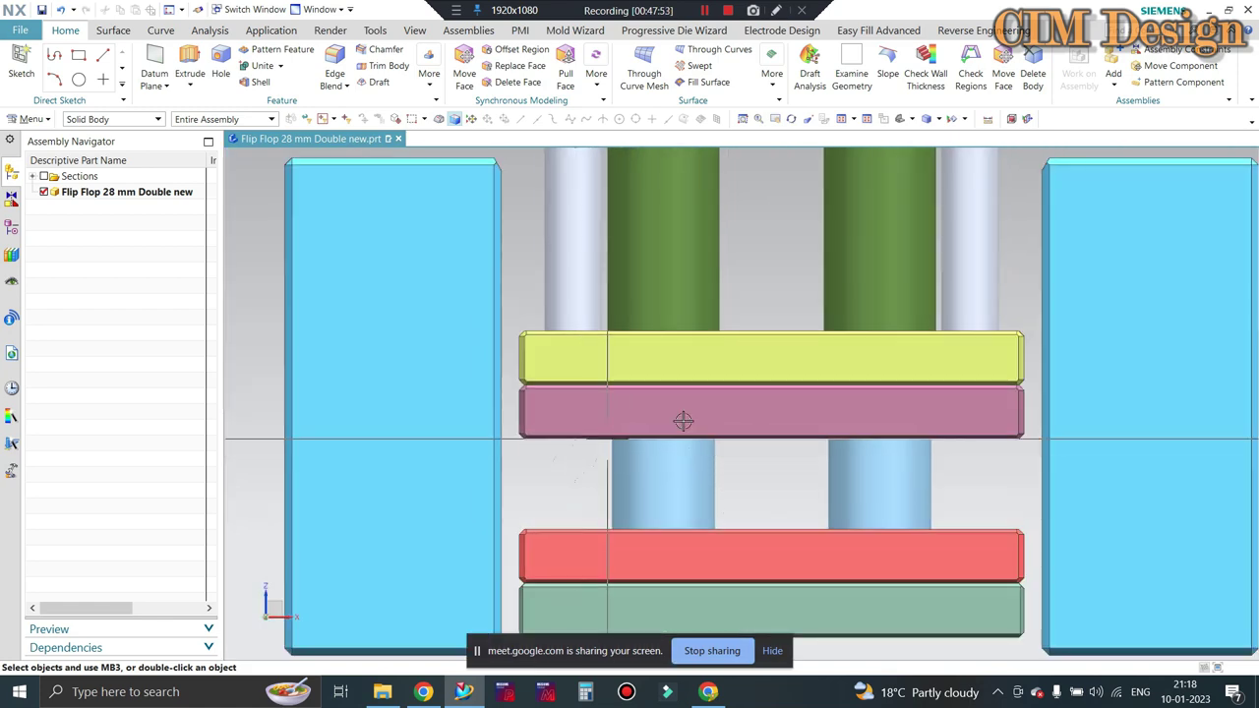
{"action": "scroll", "coordinate": [584, 482], "scroll_direction": "up", "scroll_amount": 1}
{"action": "scroll", "coordinate": [630, 443], "scroll_direction": "up", "scroll_amount": 1}
{"action": "scroll", "coordinate": [604, 432], "scroll_direction": "down", "scroll_amount": 1}
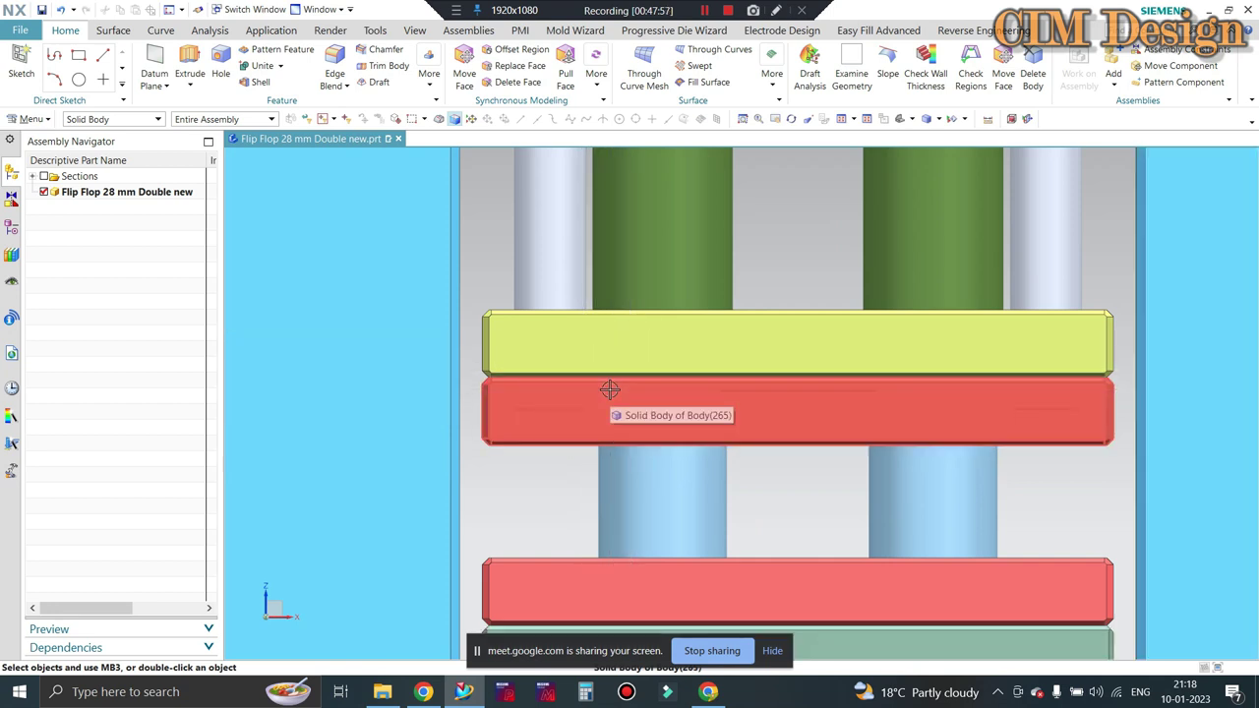
{"action": "scroll", "coordinate": [609, 387], "scroll_direction": "down", "scroll_amount": 1}
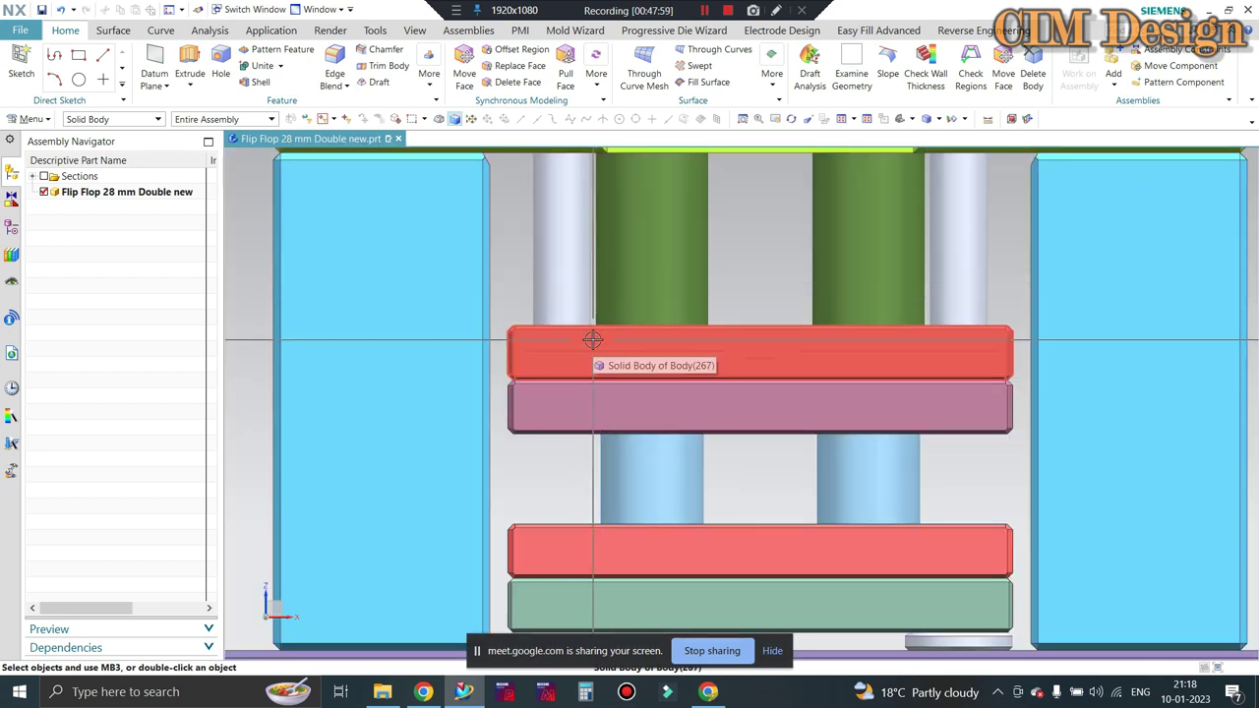
{"action": "scroll", "coordinate": [592, 340], "scroll_direction": "down", "scroll_amount": 1}
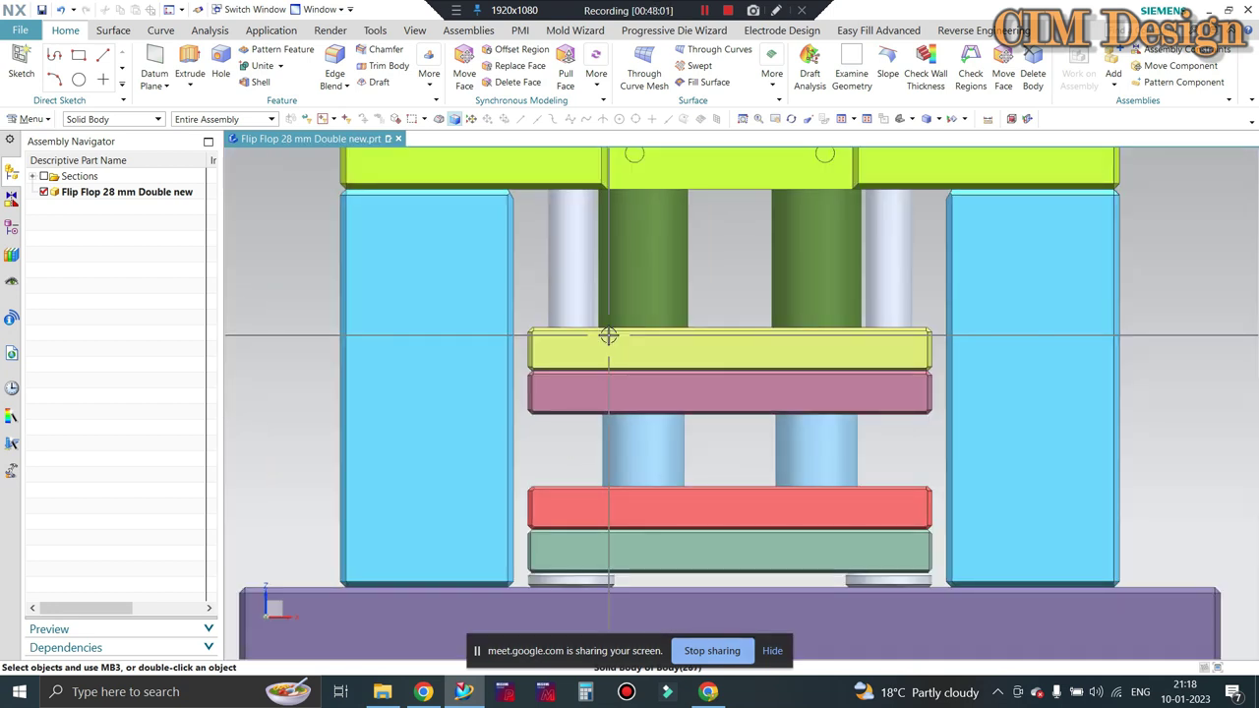
{"action": "scroll", "coordinate": [609, 337], "scroll_direction": "down", "scroll_amount": 1}
{"action": "scroll", "coordinate": [609, 338], "scroll_direction": "down", "scroll_amount": 2}
{"action": "scroll", "coordinate": [632, 227], "scroll_direction": "up", "scroll_amount": 2}
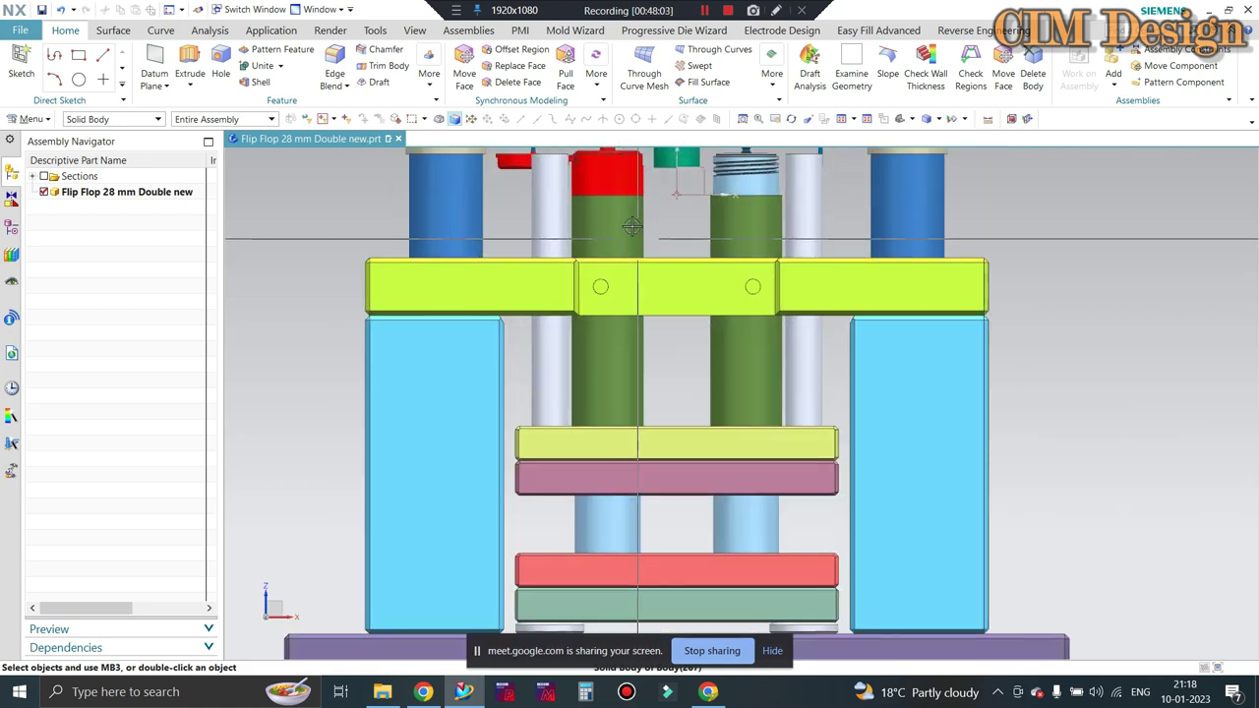
{"action": "scroll", "coordinate": [632, 226], "scroll_direction": "up", "scroll_amount": 2}
{"action": "scroll", "coordinate": [619, 221], "scroll_direction": "up", "scroll_amount": 2}
{"action": "scroll", "coordinate": [604, 214], "scroll_direction": "down", "scroll_amount": 4}
{"action": "scroll", "coordinate": [590, 207], "scroll_direction": "up", "scroll_amount": 2}
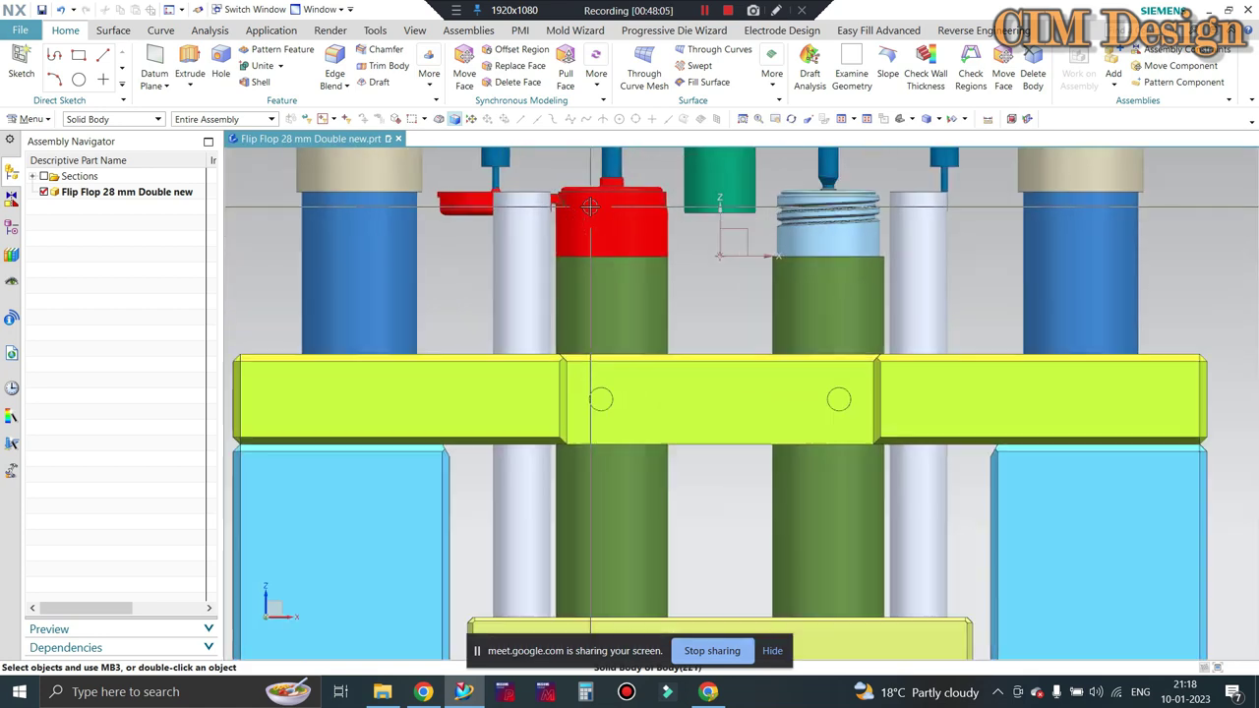
{"action": "scroll", "coordinate": [590, 207], "scroll_direction": "up", "scroll_amount": 1}
{"action": "scroll", "coordinate": [678, 226], "scroll_direction": "down", "scroll_amount": 2}
{"action": "scroll", "coordinate": [763, 244], "scroll_direction": "down", "scroll_amount": 1}
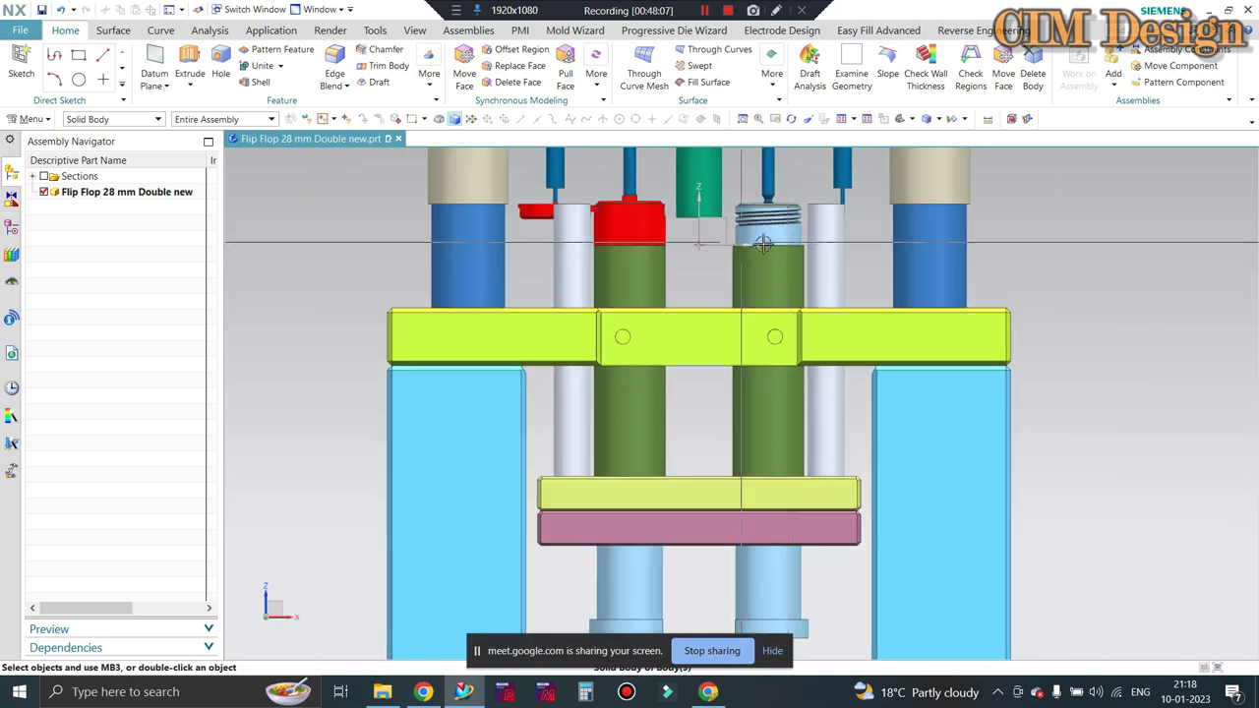
{"action": "scroll", "coordinate": [763, 244], "scroll_direction": "up", "scroll_amount": 1}
{"action": "scroll", "coordinate": [688, 236], "scroll_direction": "up", "scroll_amount": 1}
{"action": "scroll", "coordinate": [590, 251], "scroll_direction": "up", "scroll_amount": 2}
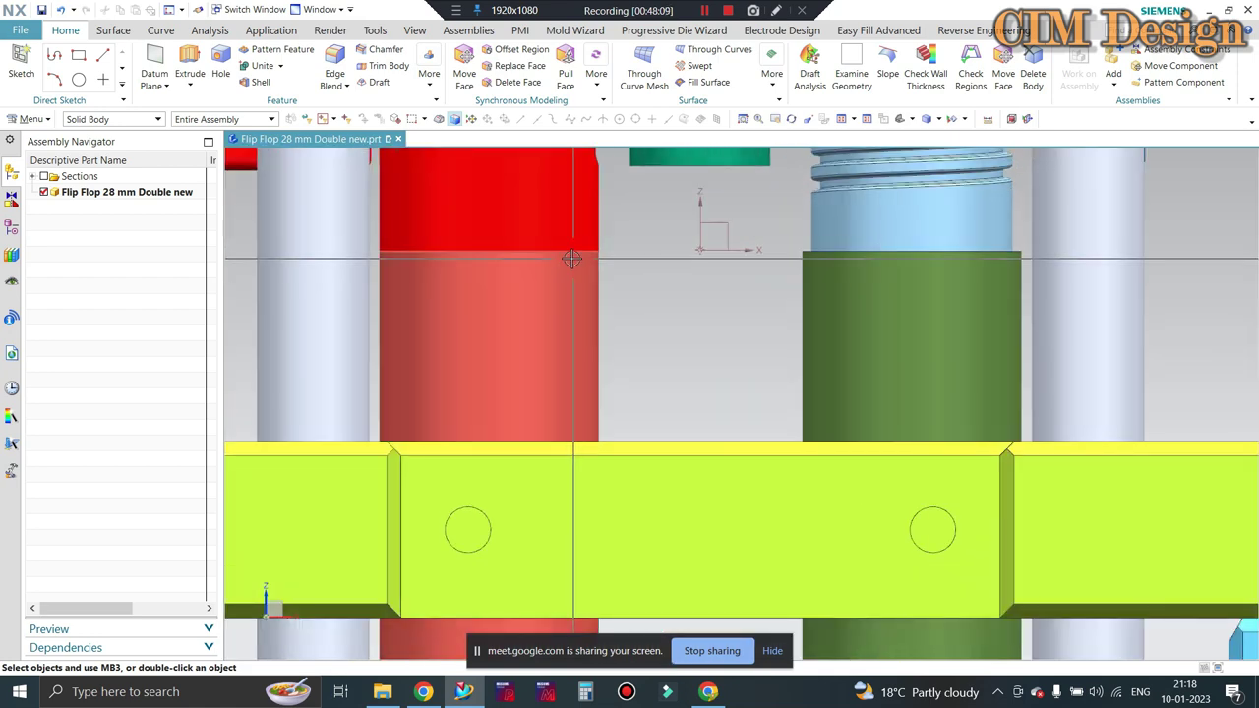
{"action": "scroll", "coordinate": [571, 259], "scroll_direction": "up", "scroll_amount": 2}
{"action": "scroll", "coordinate": [581, 245], "scroll_direction": "down", "scroll_amount": 5}
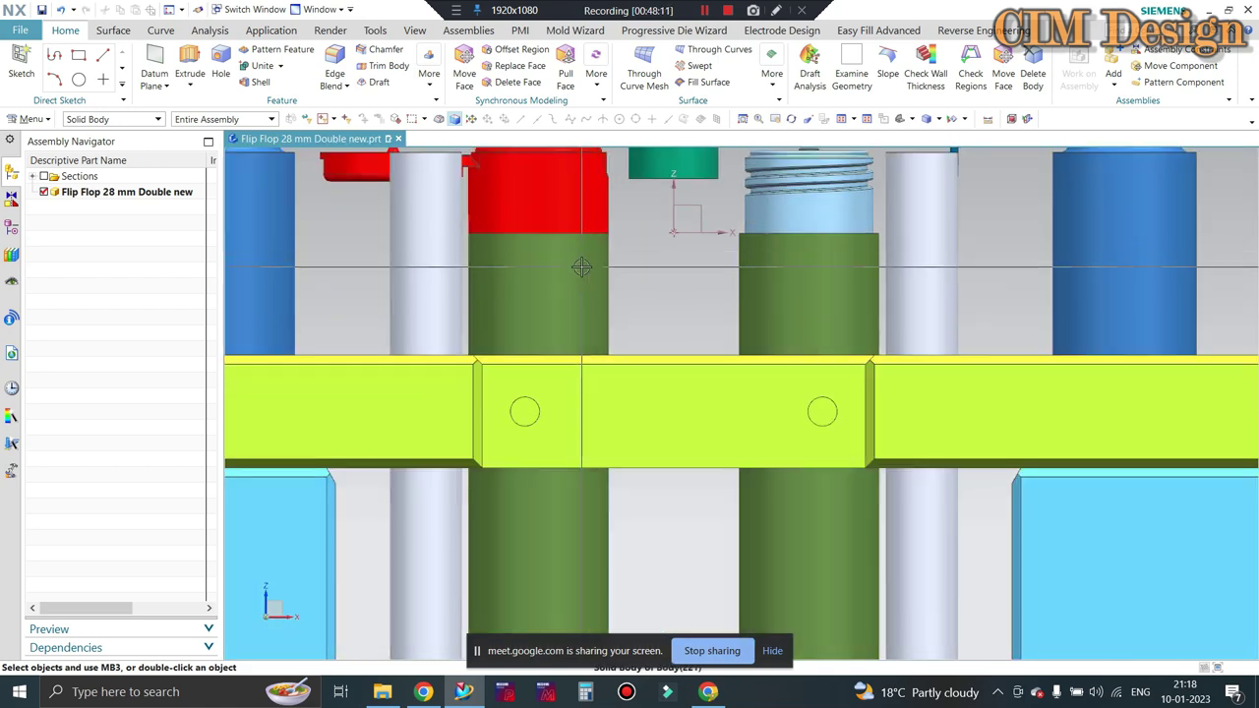
{"action": "scroll", "coordinate": [588, 233], "scroll_direction": "up", "scroll_amount": 3}
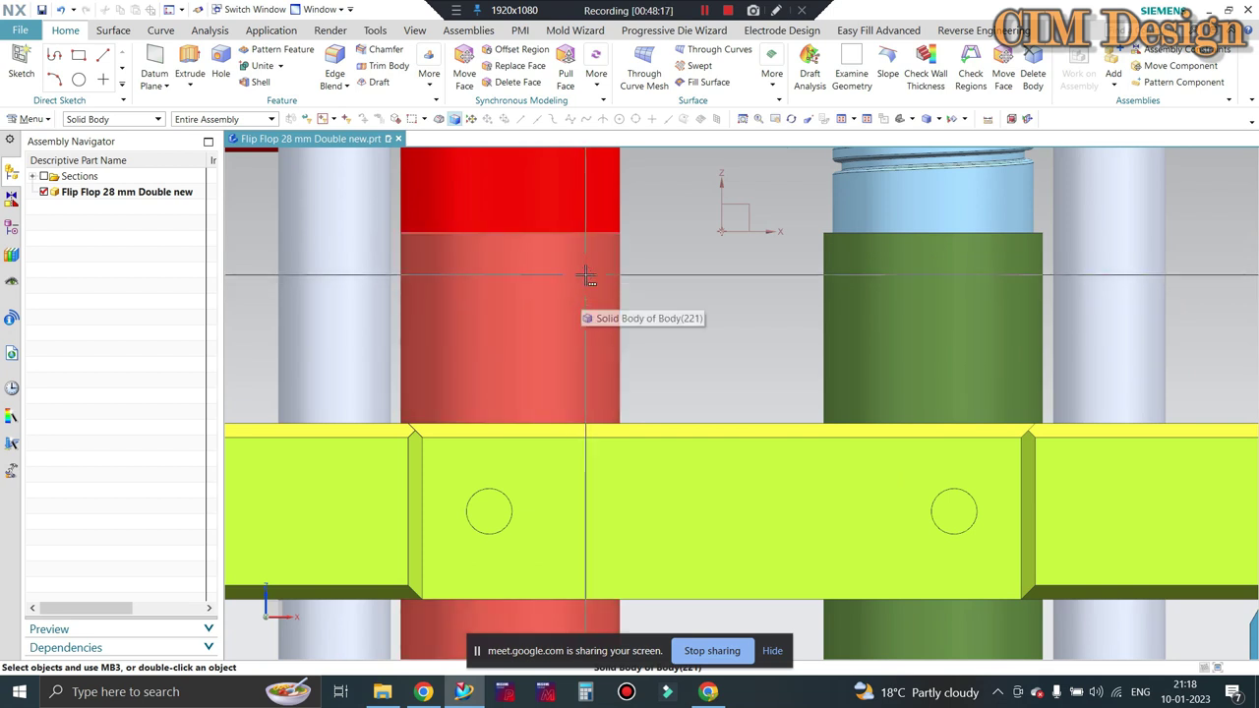
{"action": "scroll", "coordinate": [591, 254], "scroll_direction": "down", "scroll_amount": 4}
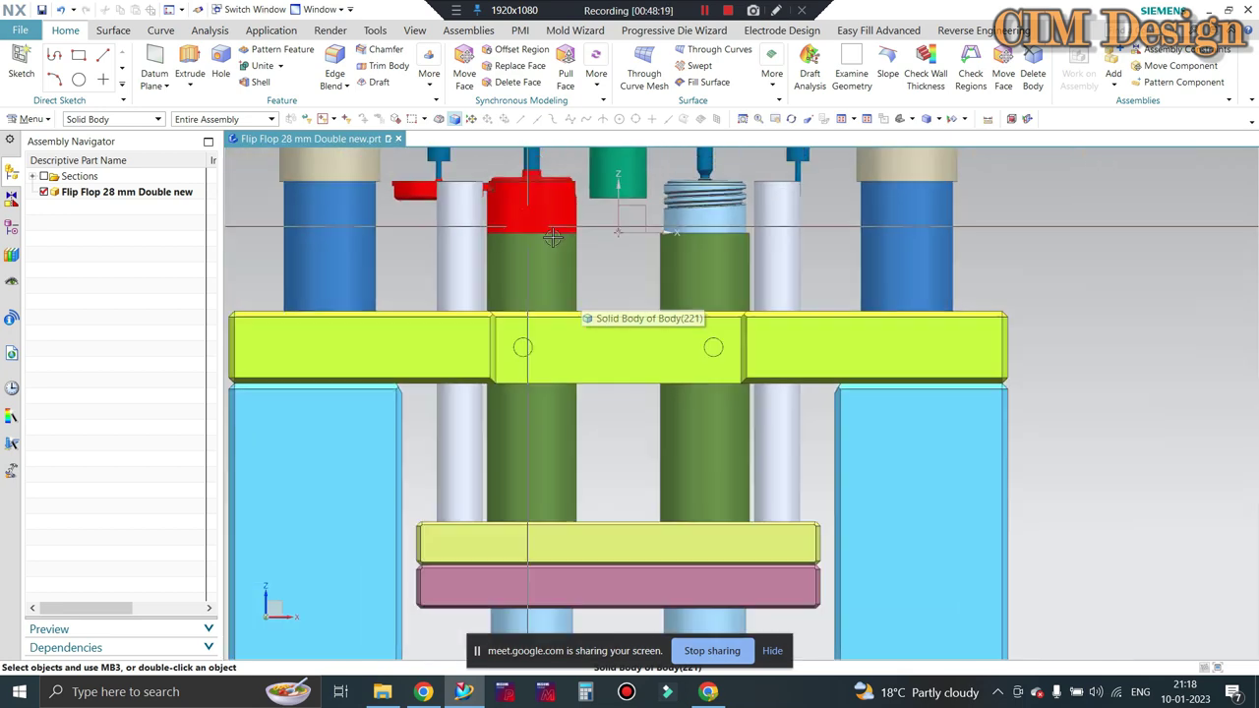
{"action": "scroll", "coordinate": [600, 354], "scroll_direction": "down", "scroll_amount": 1}
{"action": "scroll", "coordinate": [619, 385], "scroll_direction": "up", "scroll_amount": 2}
{"action": "scroll", "coordinate": [551, 344], "scroll_direction": "down", "scroll_amount": 1}
{"action": "scroll", "coordinate": [535, 337], "scroll_direction": "down", "scroll_amount": 2}
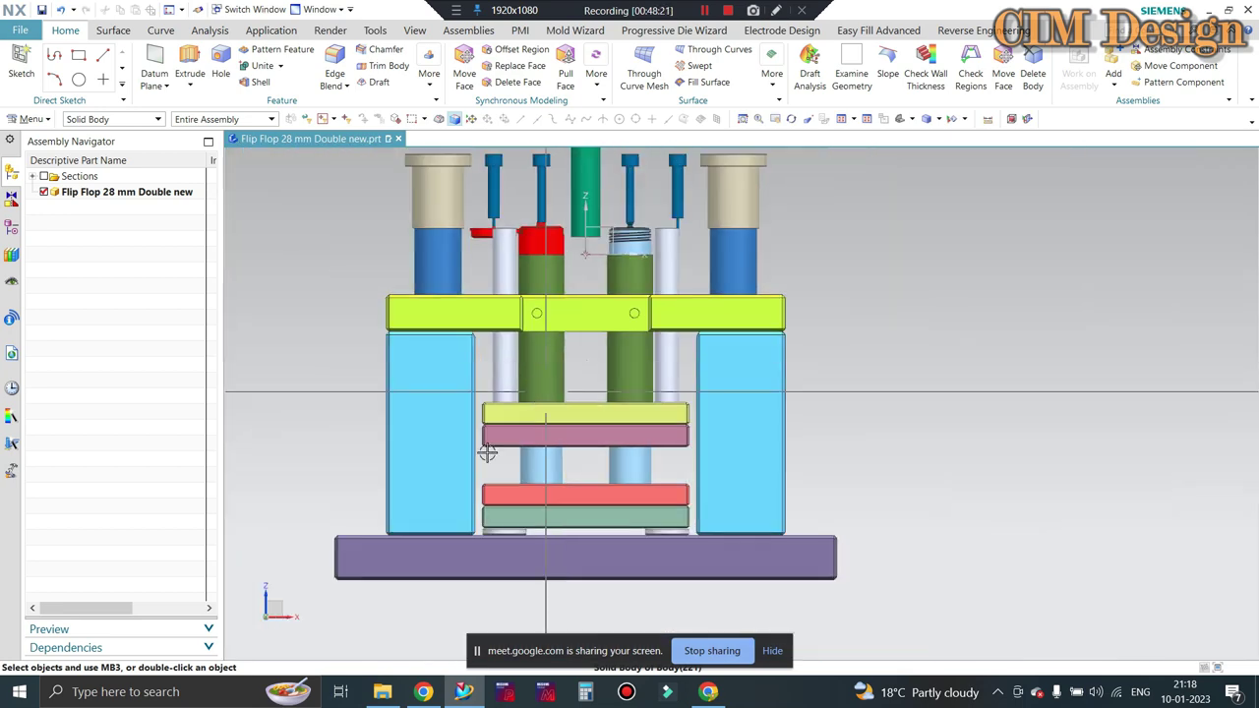
{"action": "scroll", "coordinate": [522, 444], "scroll_direction": "up", "scroll_amount": 3}
{"action": "scroll", "coordinate": [522, 442], "scroll_direction": "up", "scroll_amount": 2}
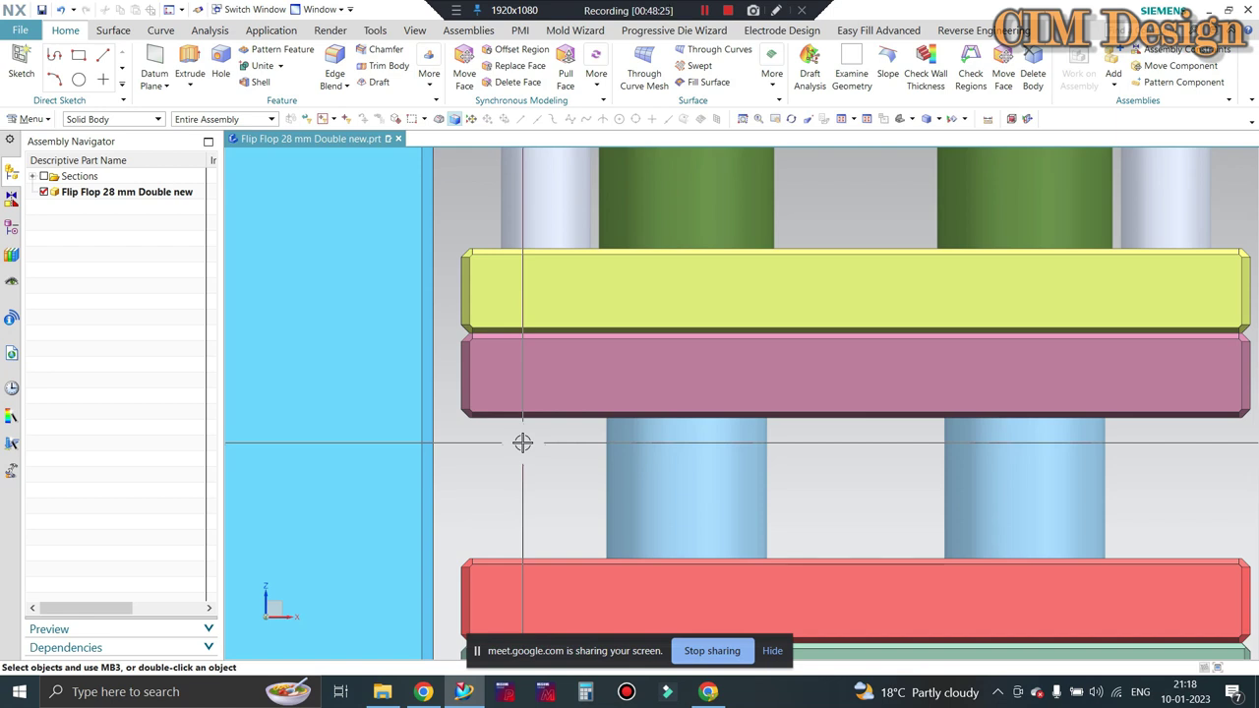
{"action": "scroll", "coordinate": [568, 553], "scroll_direction": "up", "scroll_amount": 2}
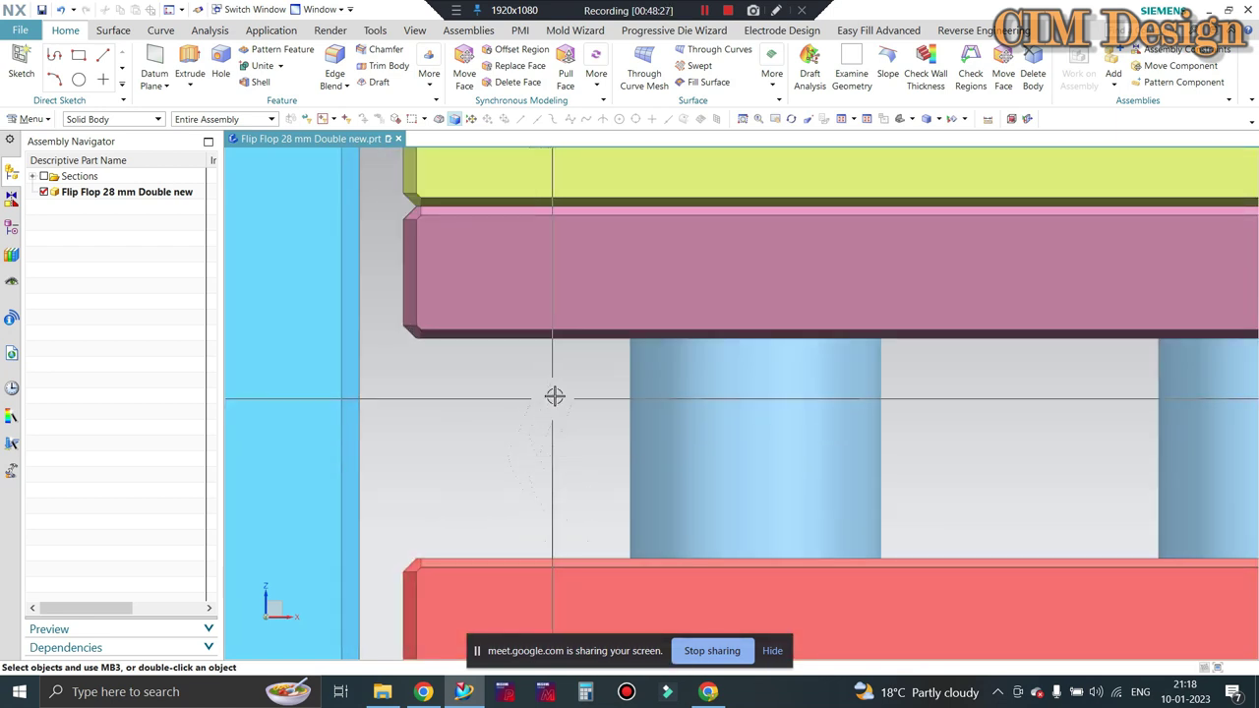
{"action": "scroll", "coordinate": [547, 396], "scroll_direction": "down", "scroll_amount": 1}
{"action": "scroll", "coordinate": [536, 423], "scroll_direction": "down", "scroll_amount": 1}
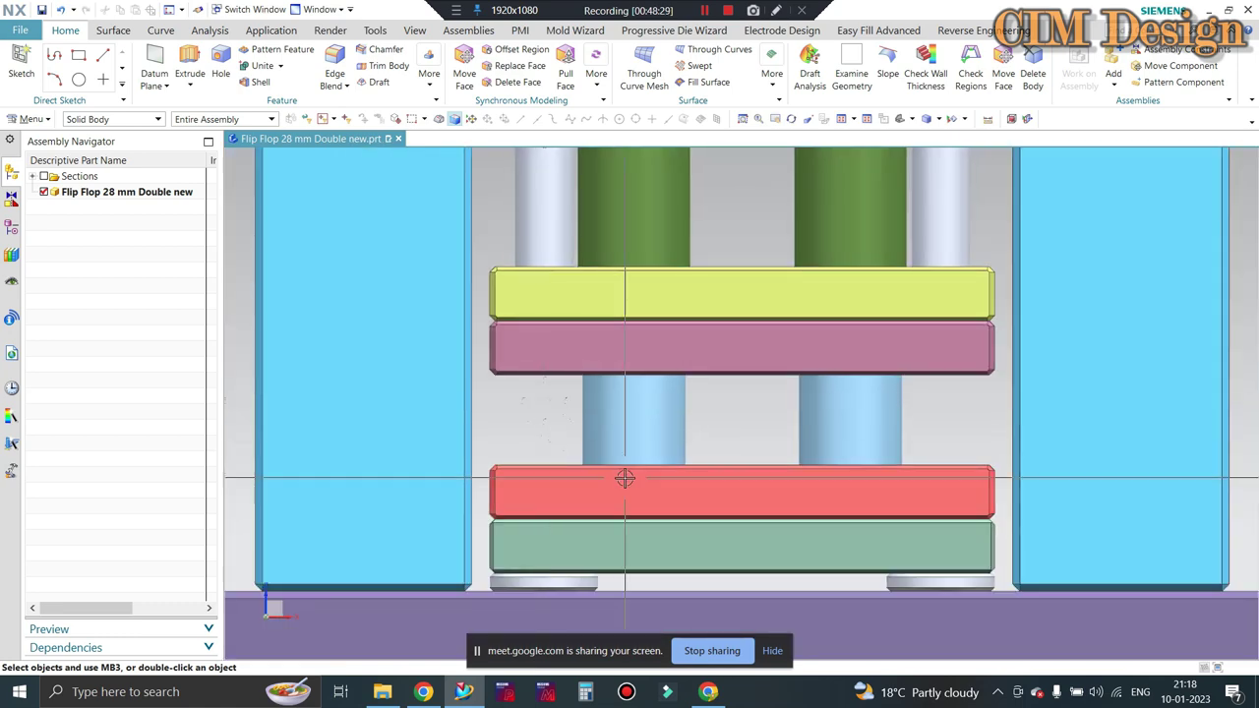
{"action": "scroll", "coordinate": [521, 427], "scroll_direction": "up", "scroll_amount": 1}
{"action": "scroll", "coordinate": [501, 403], "scroll_direction": "up", "scroll_amount": 1}
{"action": "scroll", "coordinate": [481, 384], "scroll_direction": "down", "scroll_amount": 3}
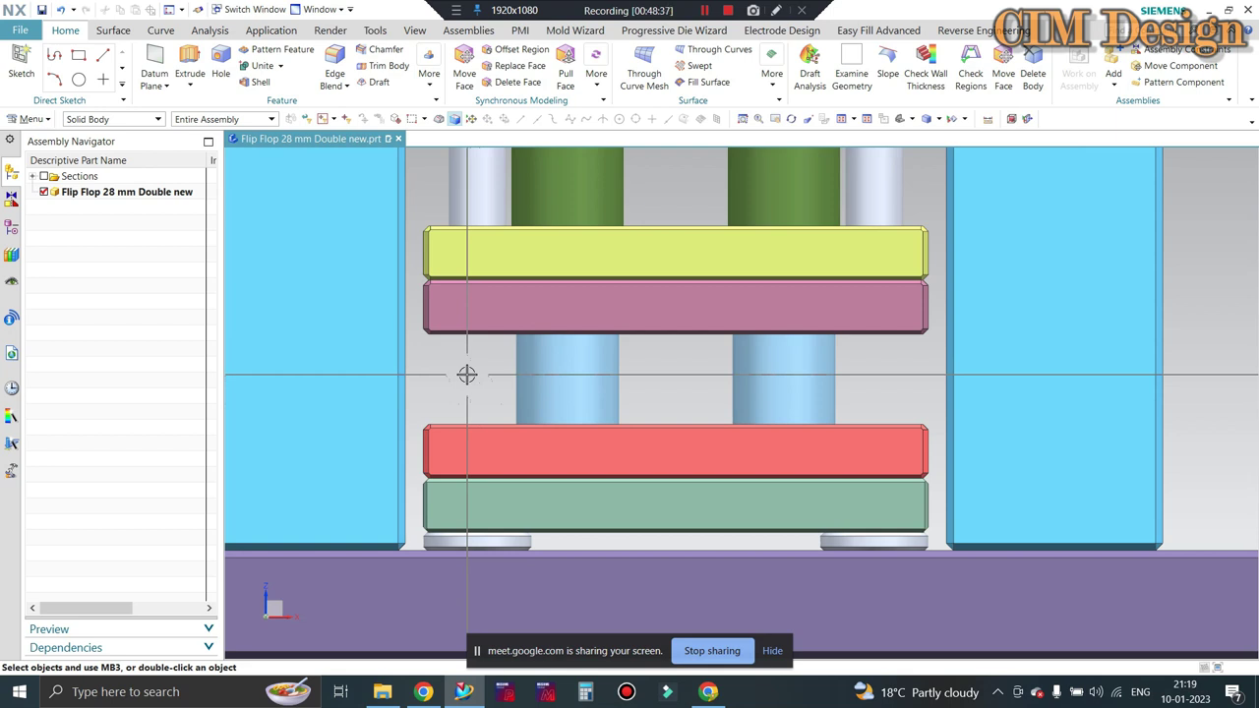
{"action": "scroll", "coordinate": [633, 393], "scroll_direction": "down", "scroll_amount": 2}
{"action": "mouse_move", "coordinate": [632, 394]}
{"action": "middle_mouse_down"}
{"action": "mouse_move", "coordinate": [626, 359]}
{"action": "mouse_move", "coordinate": [580, 389]}
{"action": "middle_mouse_up"}
{"action": "scroll", "coordinate": [626, 359], "scroll_direction": "up", "scroll_amount": 2}
{"action": "scroll", "coordinate": [626, 359], "scroll_direction": "up", "scroll_amount": 1}
{"action": "scroll", "coordinate": [580, 389], "scroll_direction": "down", "scroll_amount": 2}
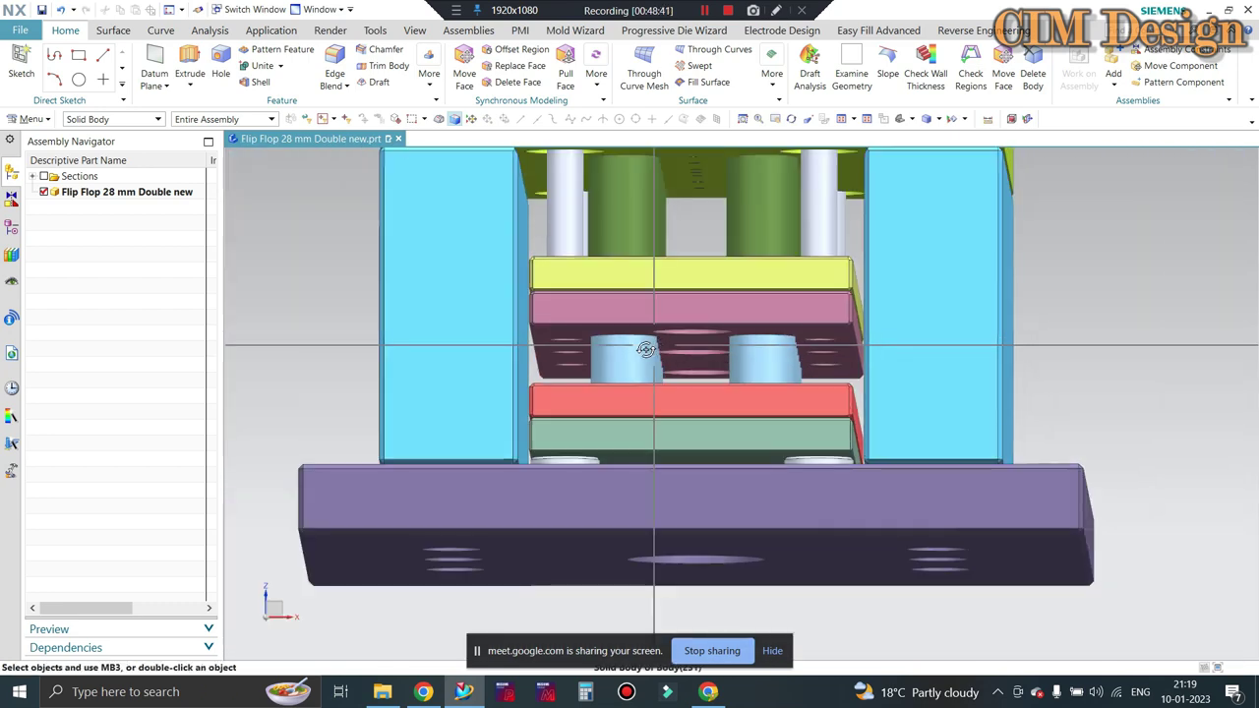
{"action": "scroll", "coordinate": [561, 403], "scroll_direction": "up", "scroll_amount": 1}
{"action": "scroll", "coordinate": [666, 394], "scroll_direction": "down", "scroll_amount": 2}
{"action": "middle_click_drag", "start_coordinate": [665, 393], "coordinate": [618, 303]}
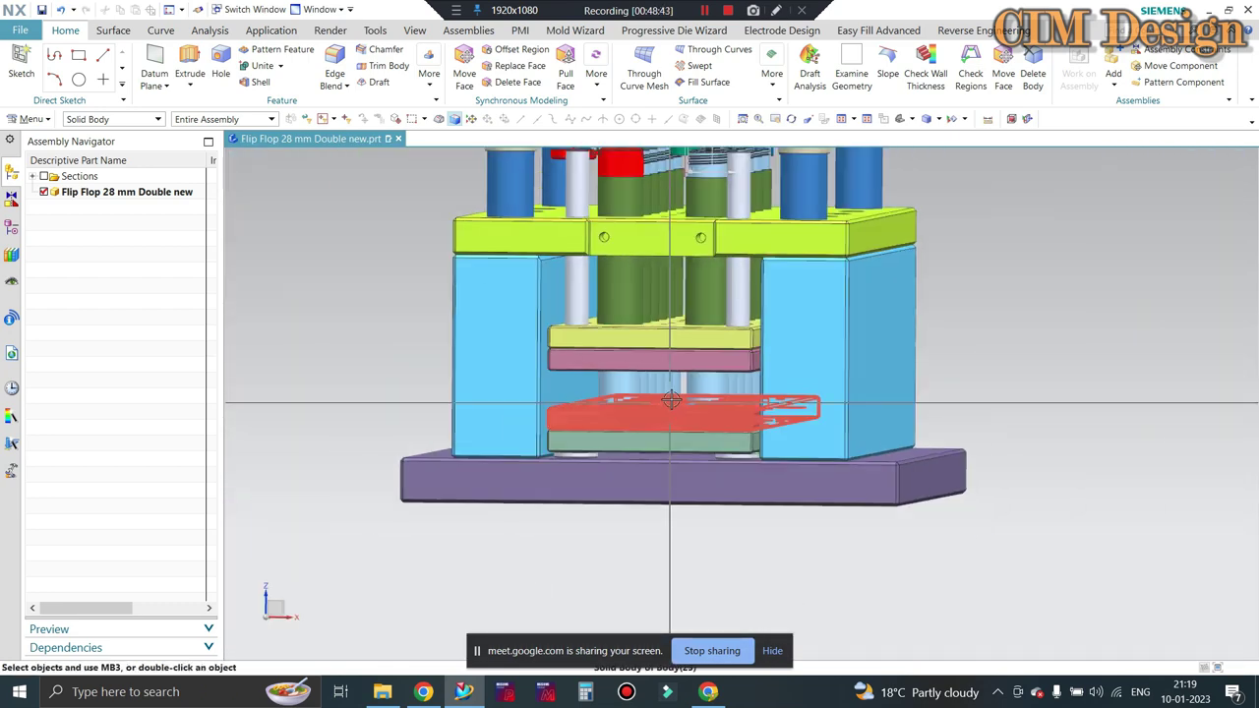
{"action": "scroll", "coordinate": [632, 413], "scroll_direction": "up", "scroll_amount": 2}
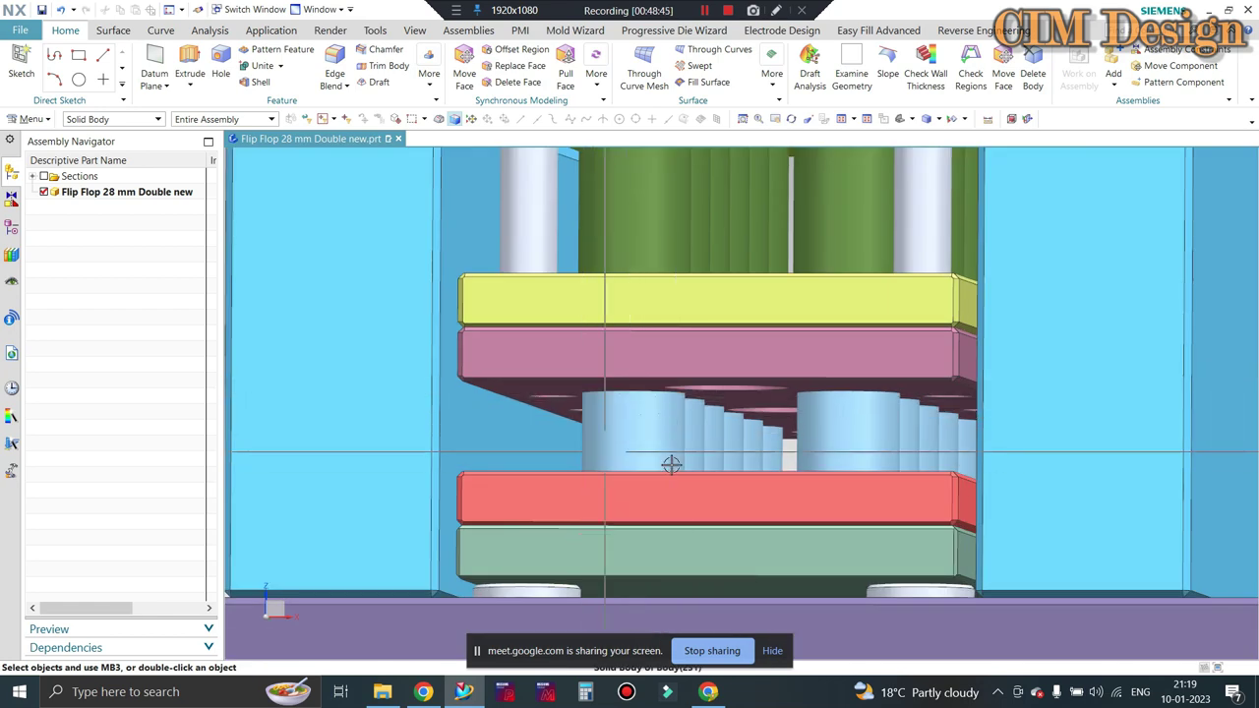
{"action": "scroll", "coordinate": [641, 435], "scroll_direction": "down", "scroll_amount": 1}
{"action": "scroll", "coordinate": [638, 437], "scroll_direction": "up", "scroll_amount": 1}
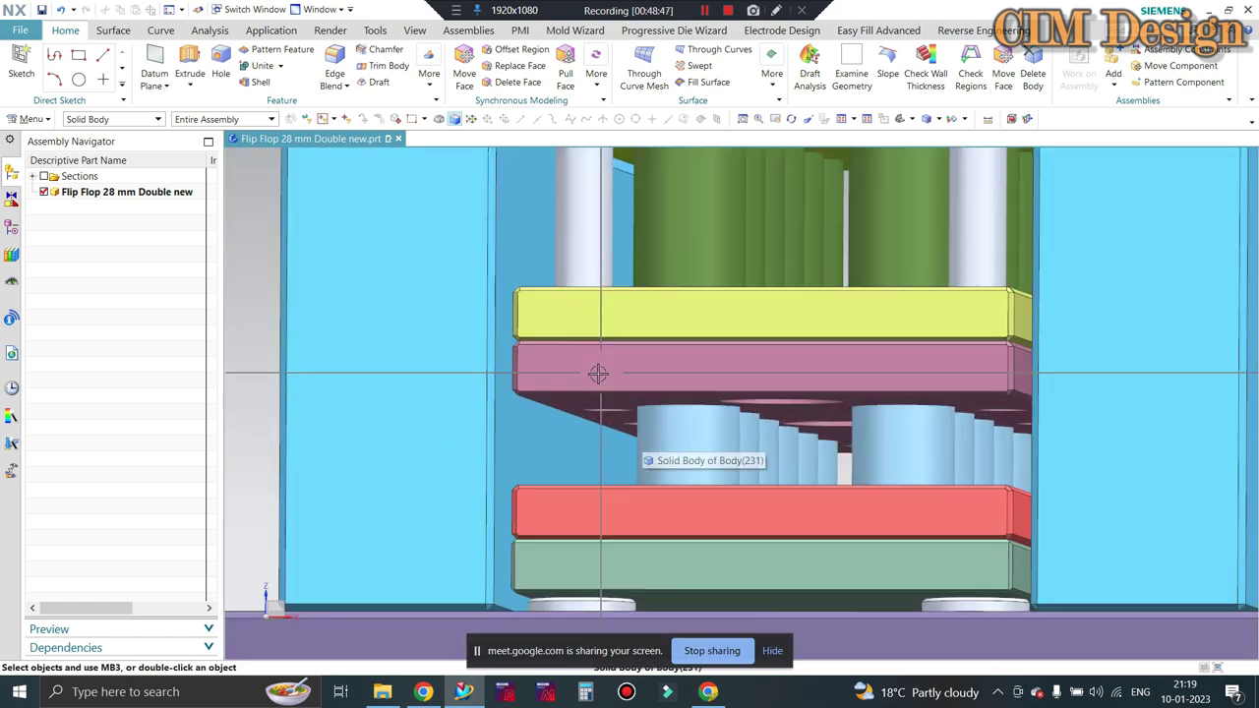
{"action": "scroll", "coordinate": [556, 503], "scroll_direction": "up", "scroll_amount": 1}
{"action": "scroll", "coordinate": [556, 503], "scroll_direction": "down", "scroll_amount": 2}
{"action": "scroll", "coordinate": [632, 449], "scroll_direction": "up", "scroll_amount": 2}
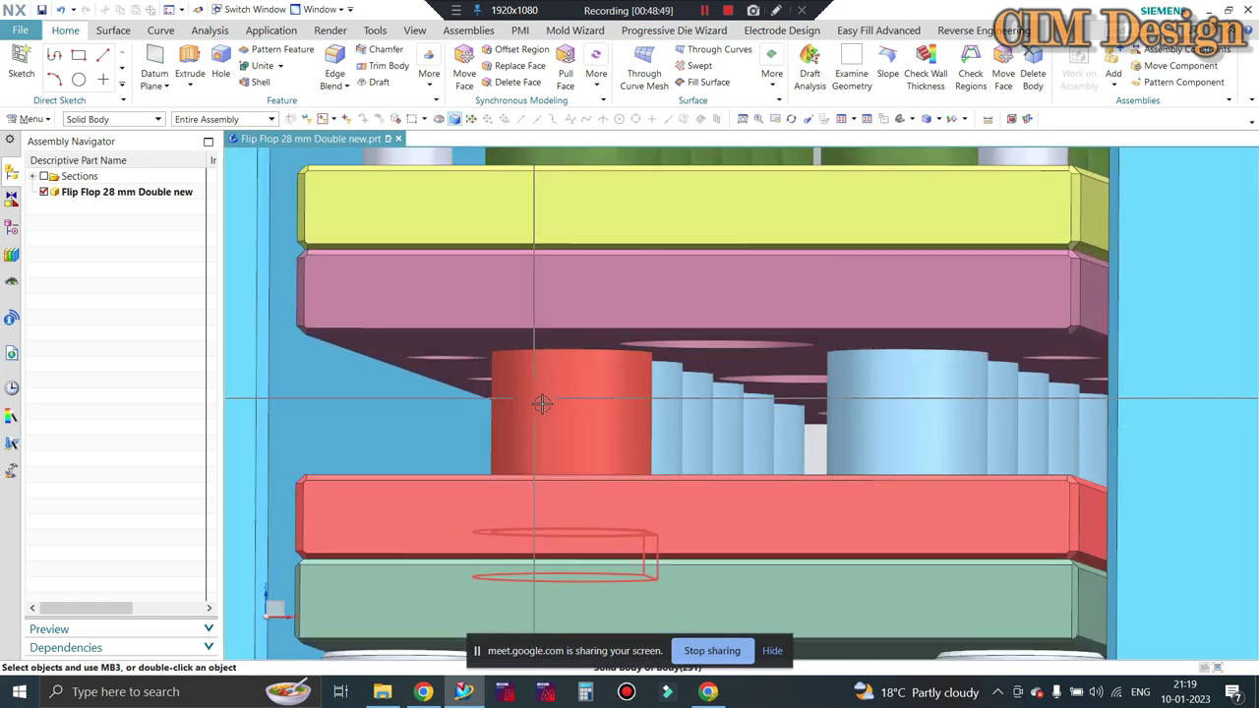
{"action": "scroll", "coordinate": [618, 426], "scroll_direction": "down", "scroll_amount": 1}
{"action": "scroll", "coordinate": [660, 461], "scroll_direction": "down", "scroll_amount": 2}
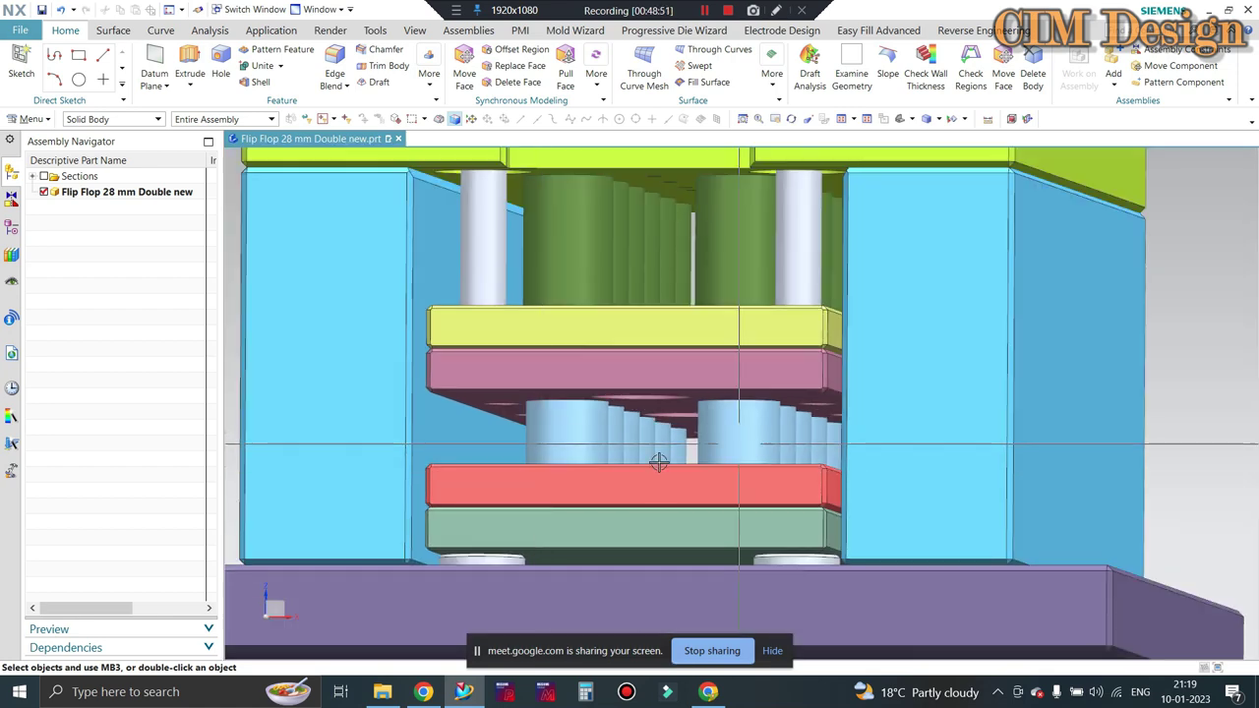
{"action": "scroll", "coordinate": [587, 459], "scroll_direction": "up", "scroll_amount": 2}
{"action": "scroll", "coordinate": [759, 448], "scroll_direction": "down", "scroll_amount": 2}
{"action": "middle_click_drag", "start_coordinate": [759, 448], "coordinate": [649, 472]}
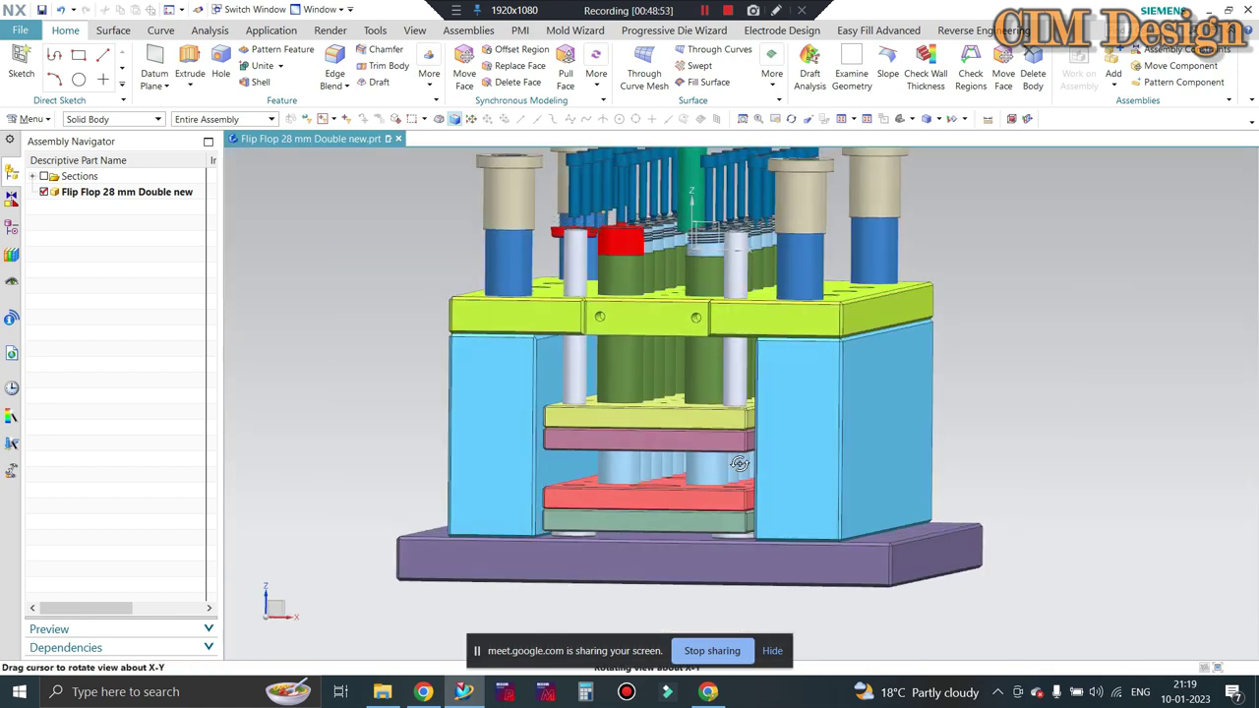
{"action": "scroll", "coordinate": [639, 462], "scroll_direction": "up", "scroll_amount": 1}
{"action": "scroll", "coordinate": [636, 453], "scroll_direction": "up", "scroll_amount": 2}
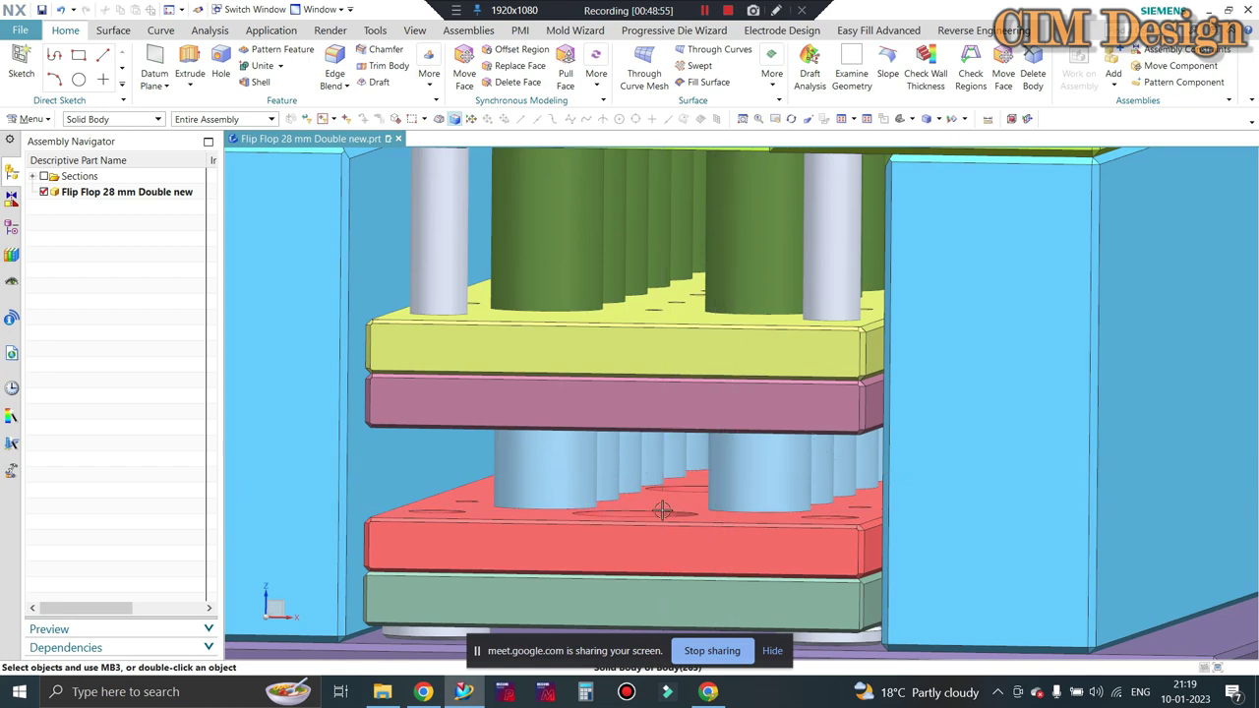
{"action": "scroll", "coordinate": [664, 503], "scroll_direction": "up", "scroll_amount": 3}
{"action": "scroll", "coordinate": [673, 502], "scroll_direction": "down", "scroll_amount": 3}
{"action": "scroll", "coordinate": [563, 409], "scroll_direction": "up", "scroll_amount": 1}
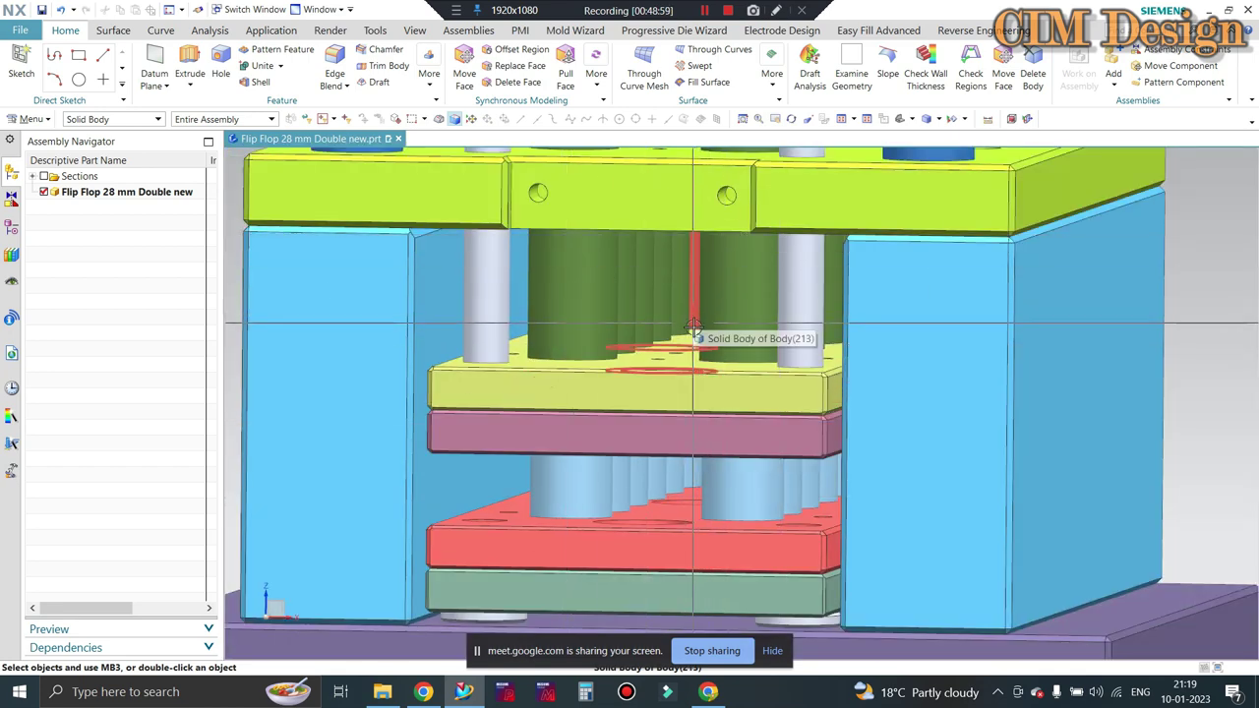
{"action": "key", "text": "F8"}
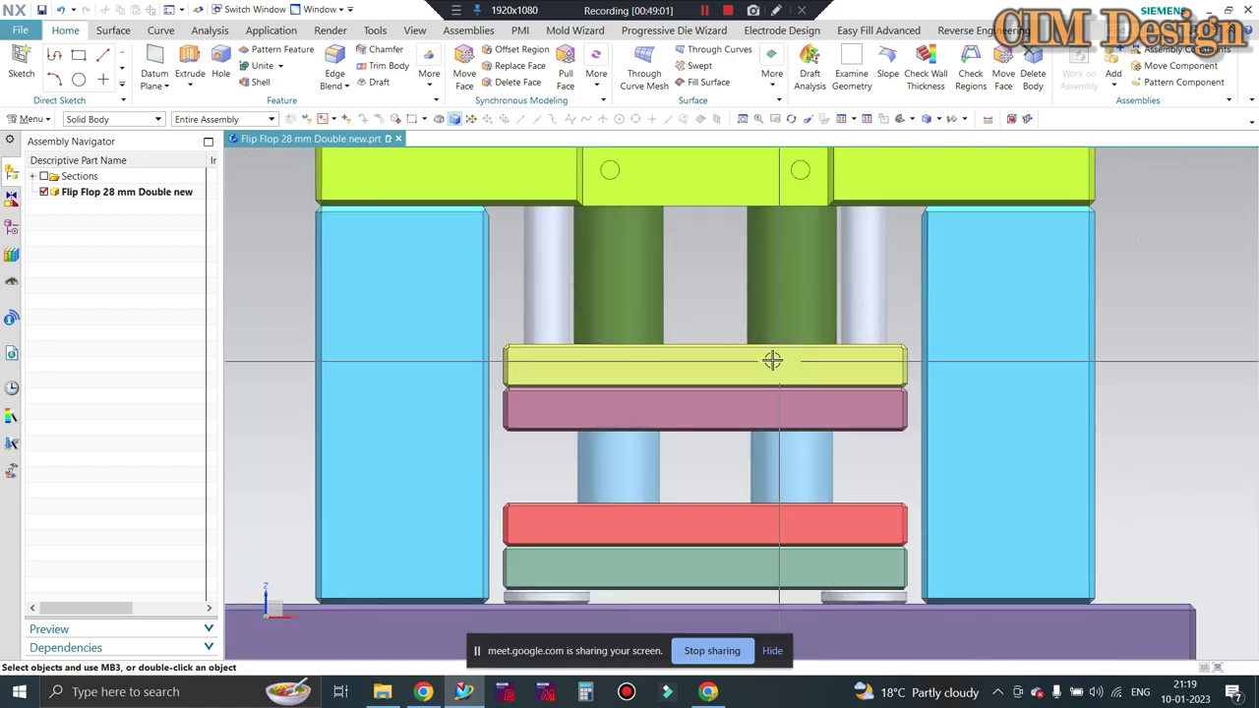
Orbit and zoom the mould to inspect the base plate's underside
{"action": "scroll", "coordinate": [773, 357], "scroll_direction": "up", "scroll_amount": 1}
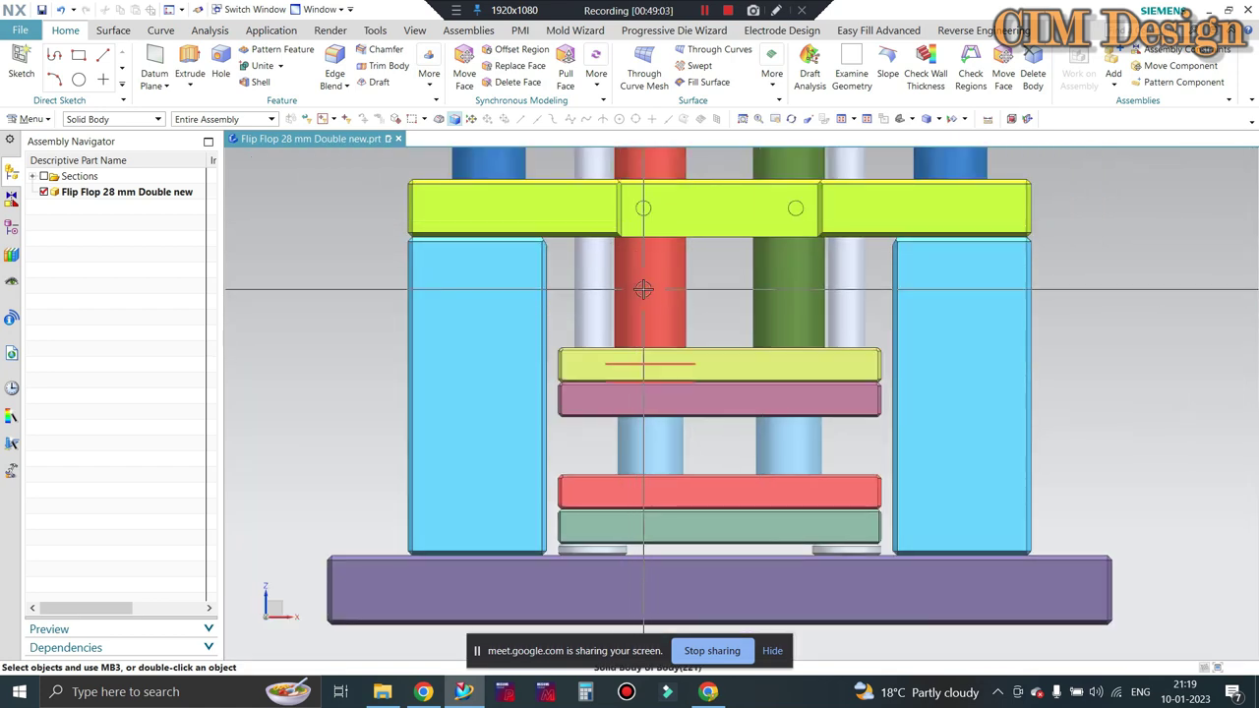
{"action": "scroll", "coordinate": [738, 450], "scroll_direction": "up", "scroll_amount": 2}
{"action": "scroll", "coordinate": [739, 450], "scroll_direction": "down", "scroll_amount": 2}
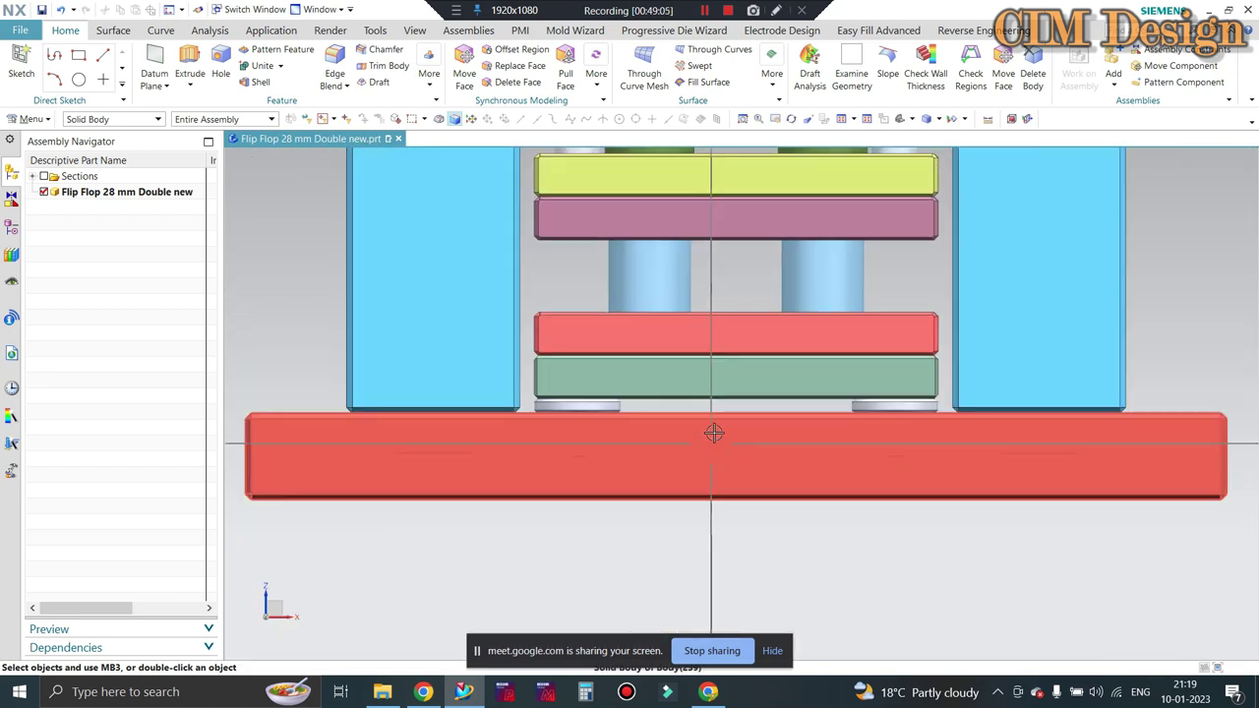
{"action": "middle_click_drag", "start_coordinate": [738, 451], "coordinate": [739, 432]}
{"action": "scroll", "coordinate": [739, 433], "scroll_direction": "up", "scroll_amount": 2}
{"action": "scroll", "coordinate": [738, 430], "scroll_direction": "down", "scroll_amount": 2}
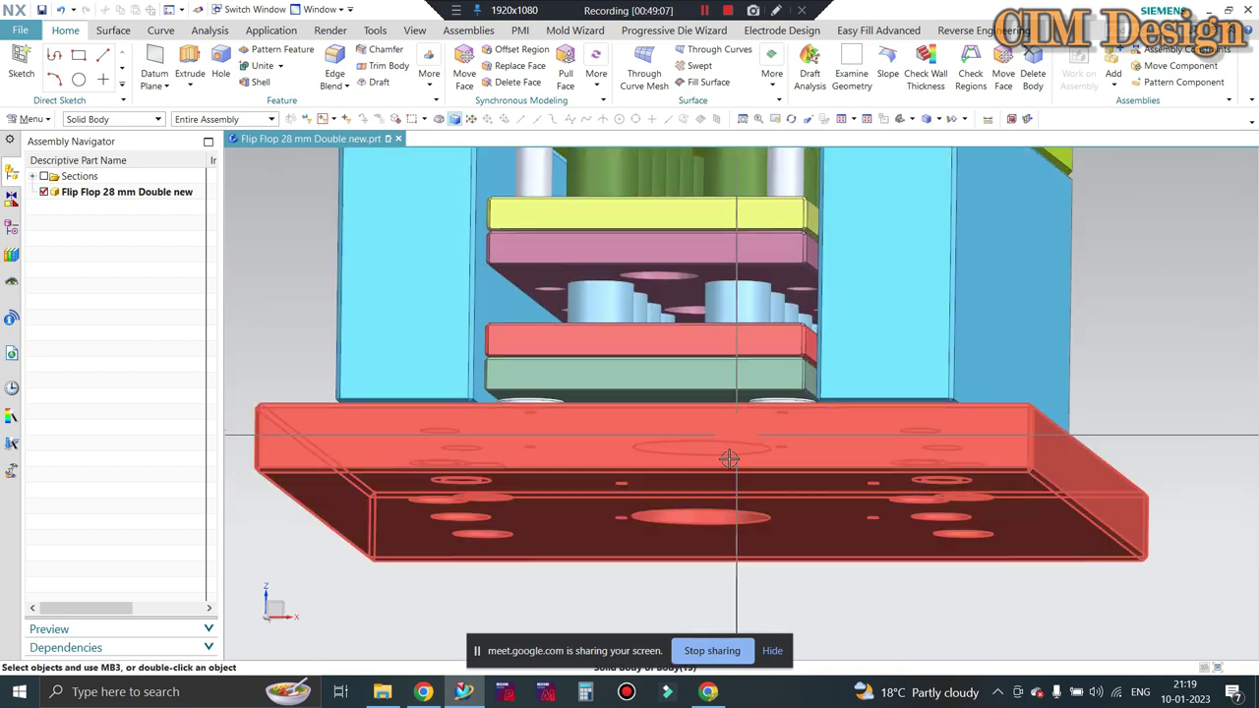
{"action": "scroll", "coordinate": [738, 432], "scroll_direction": "up", "scroll_amount": 2}
{"action": "scroll", "coordinate": [745, 312], "scroll_direction": "up", "scroll_amount": 1}
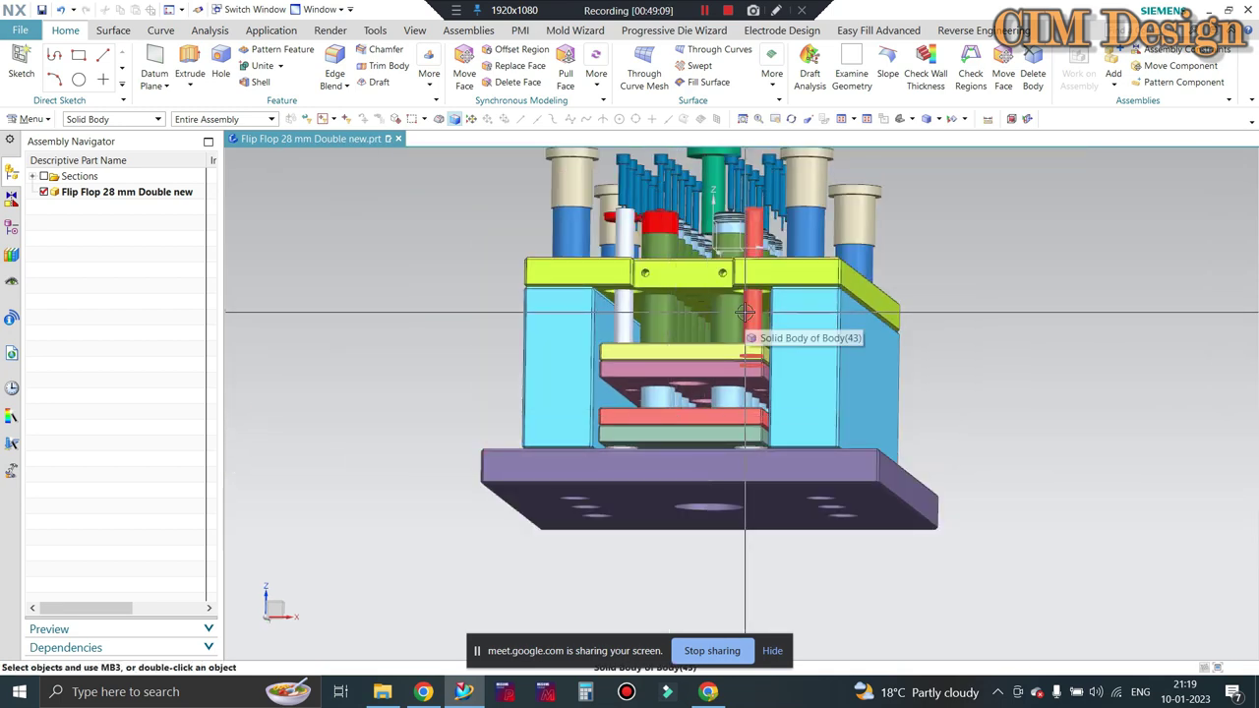
{"action": "scroll", "coordinate": [744, 325], "scroll_direction": "down", "scroll_amount": 3}
{"action": "scroll", "coordinate": [654, 298], "scroll_direction": "down", "scroll_amount": 1}
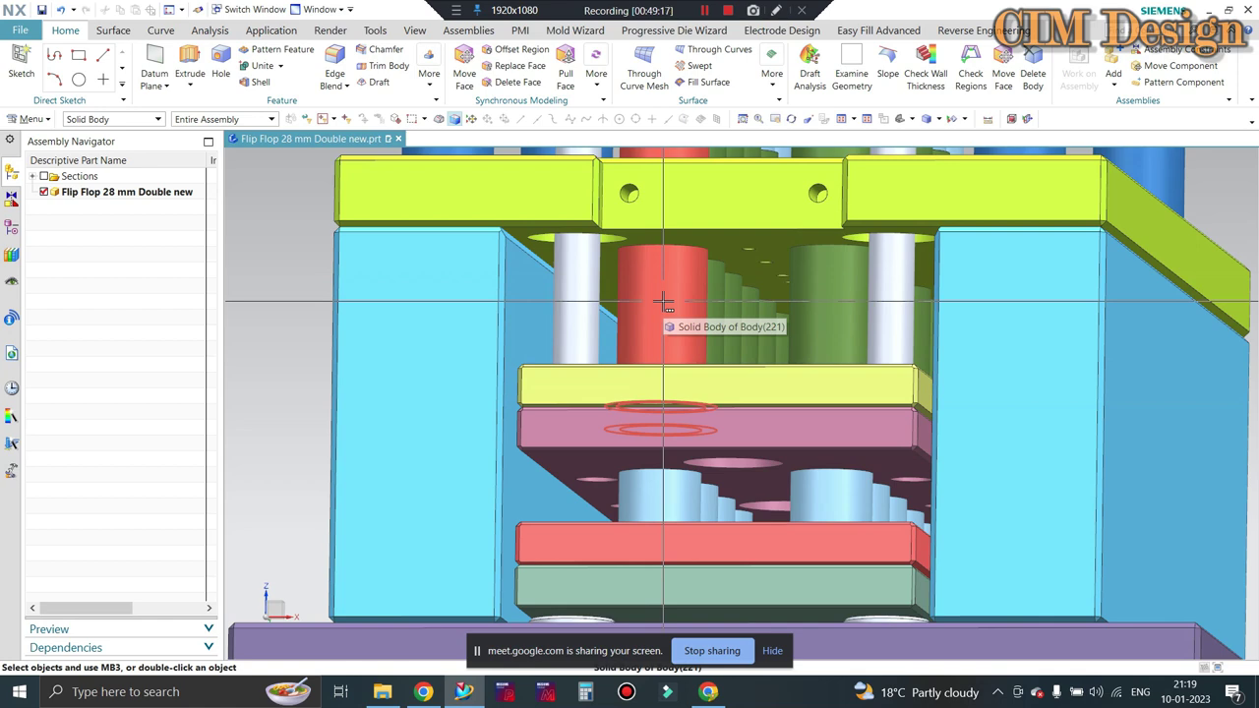
Reset to the front view with Ctrl+Alt+F, then show Google Meet's participant list
{"action": "key", "text": "ctrl+alt+f"}
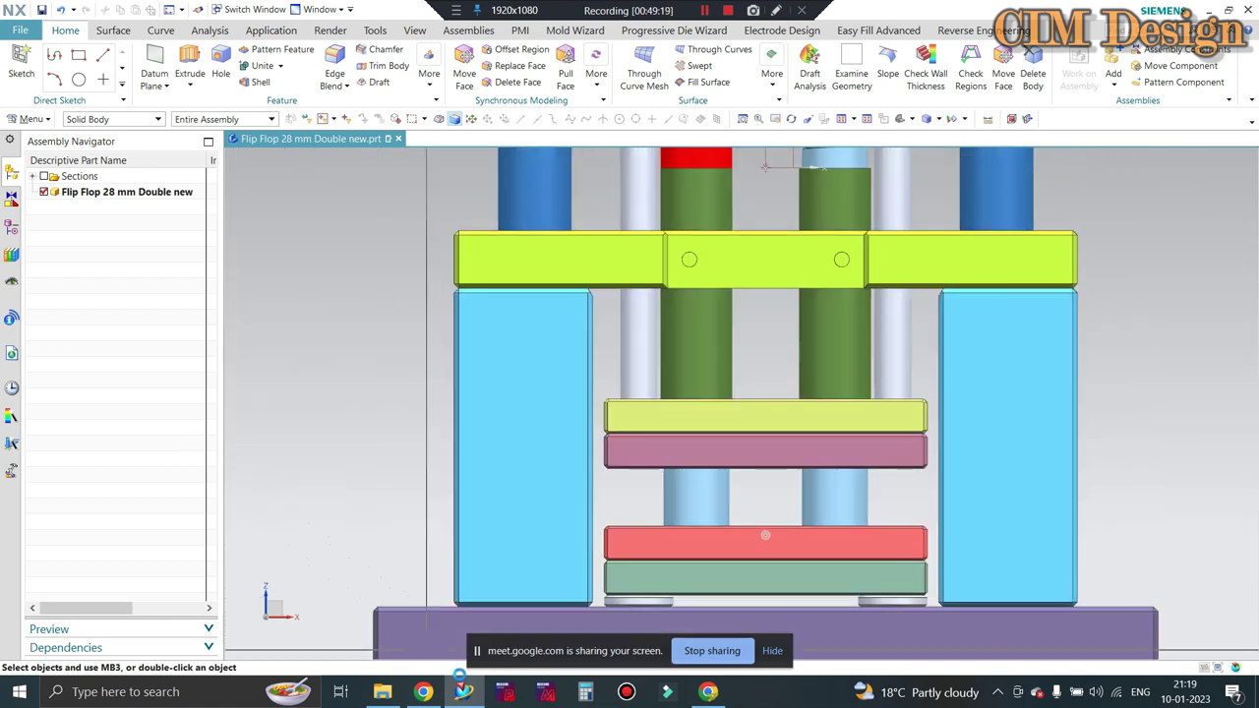
{"action": "left_click", "coordinate": [708, 692]}
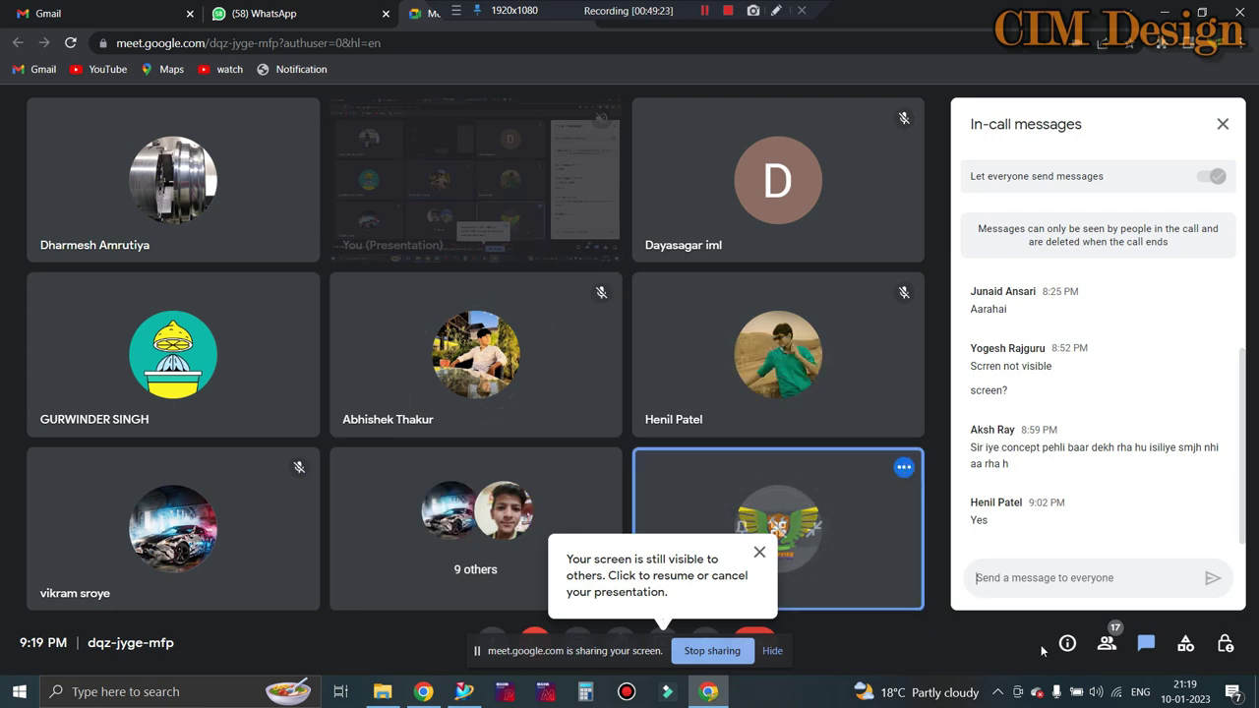
{"action": "left_click", "coordinate": [1106, 642]}
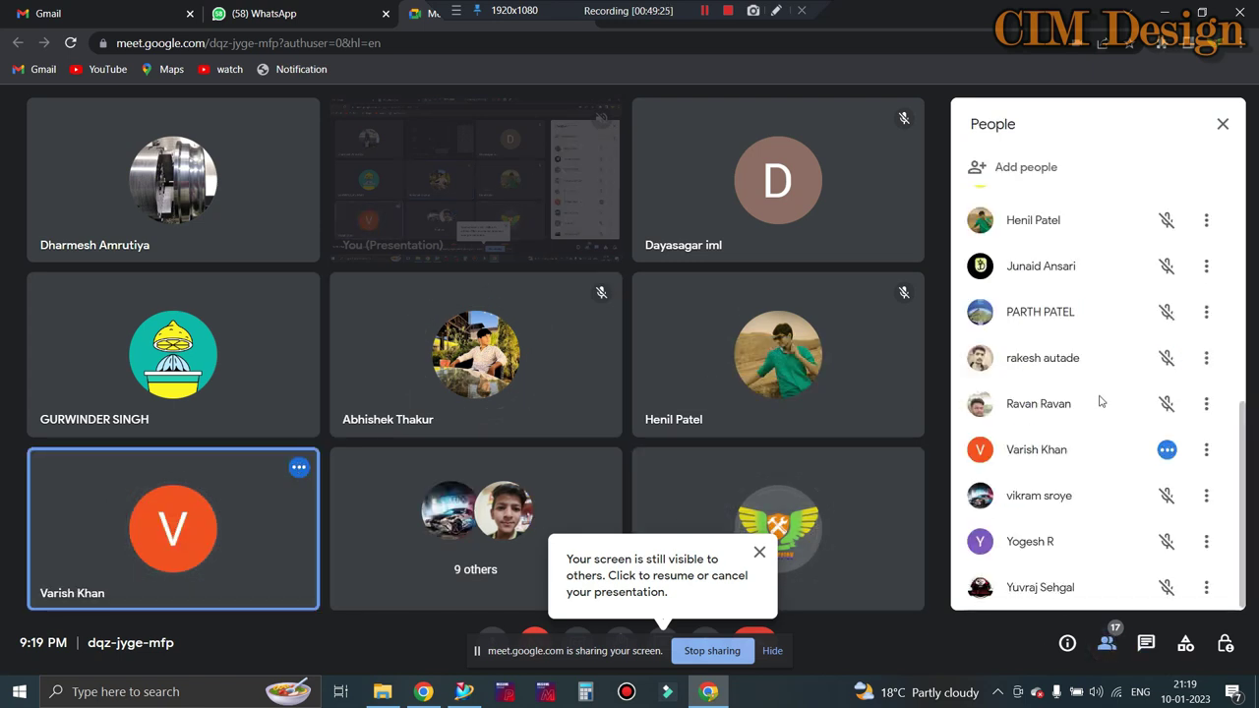
{"action": "left_click", "coordinate": [1170, 12]}
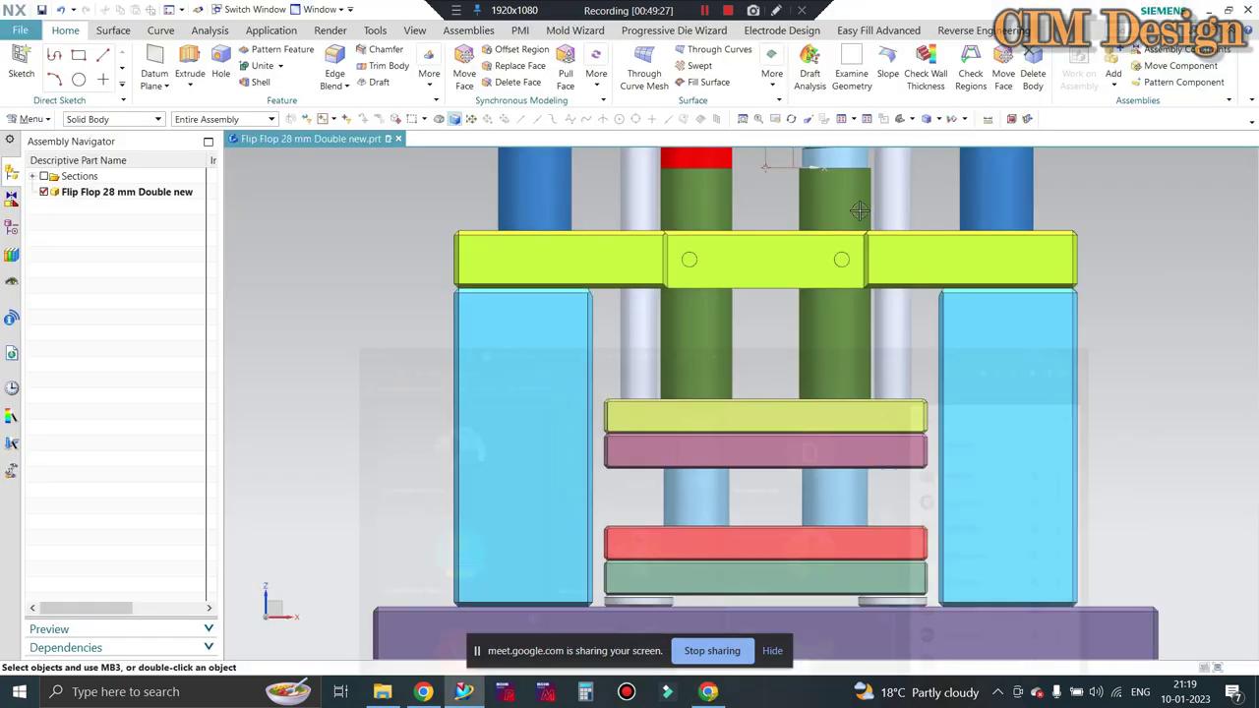
{"action": "scroll", "coordinate": [511, 433], "scroll_direction": "down", "scroll_amount": 1}
{"action": "scroll", "coordinate": [639, 380], "scroll_direction": "up", "scroll_amount": 3}
{"action": "scroll", "coordinate": [639, 379], "scroll_direction": "up", "scroll_amount": 1}
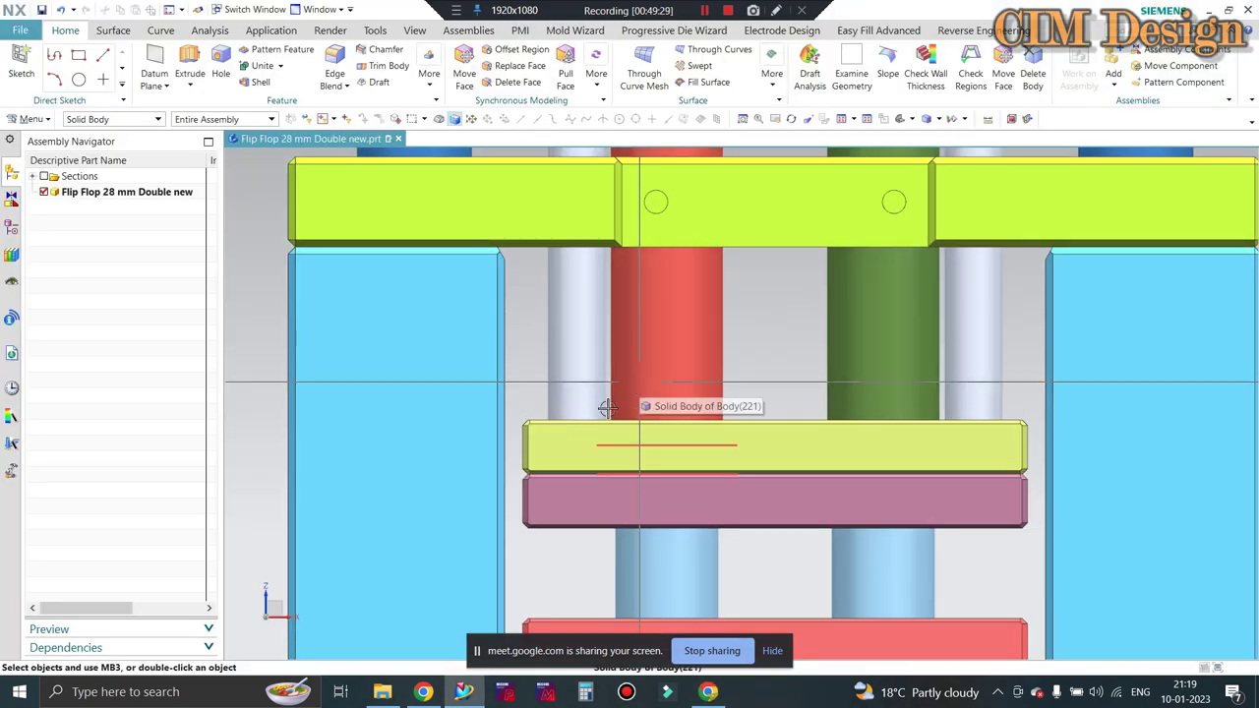
{"action": "scroll", "coordinate": [629, 393], "scroll_direction": "up", "scroll_amount": 1}
{"action": "scroll", "coordinate": [604, 415], "scroll_direction": "up", "scroll_amount": 1}
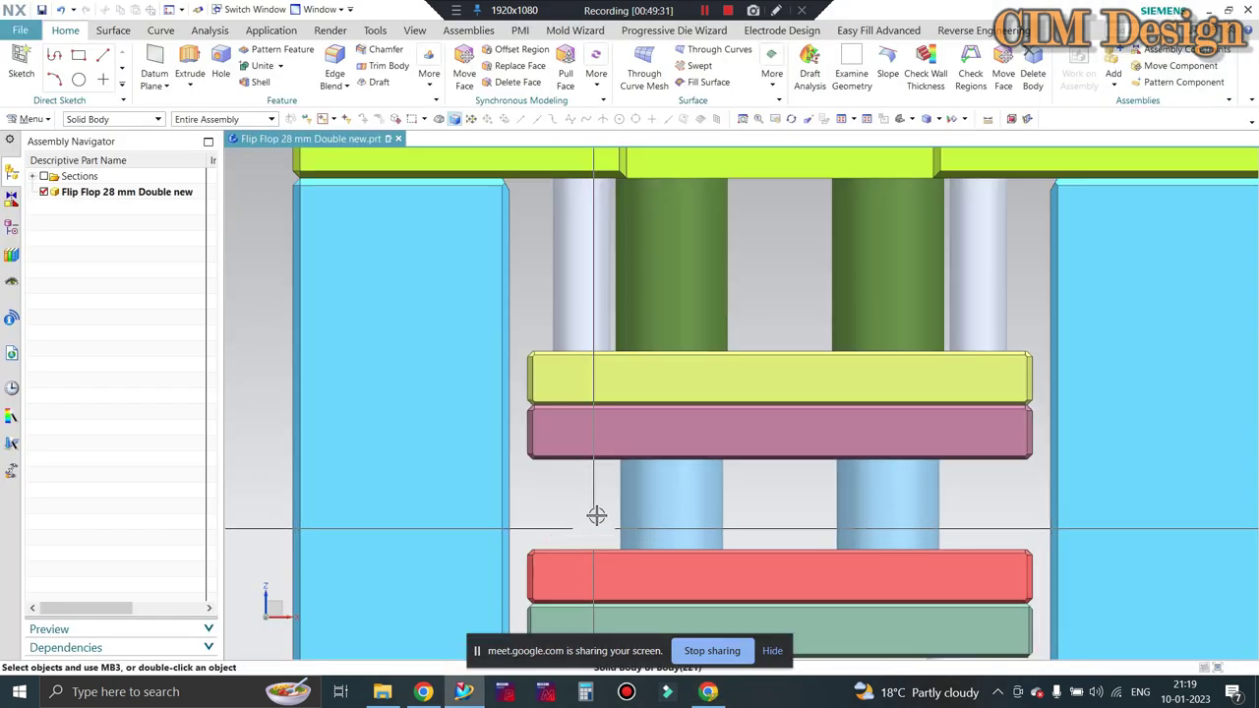
{"action": "scroll", "coordinate": [601, 511], "scroll_direction": "down", "scroll_amount": 3}
{"action": "scroll", "coordinate": [679, 467], "scroll_direction": "up", "scroll_amount": 1}
{"action": "middle_click_drag", "start_coordinate": [679, 467], "coordinate": [689, 446]}
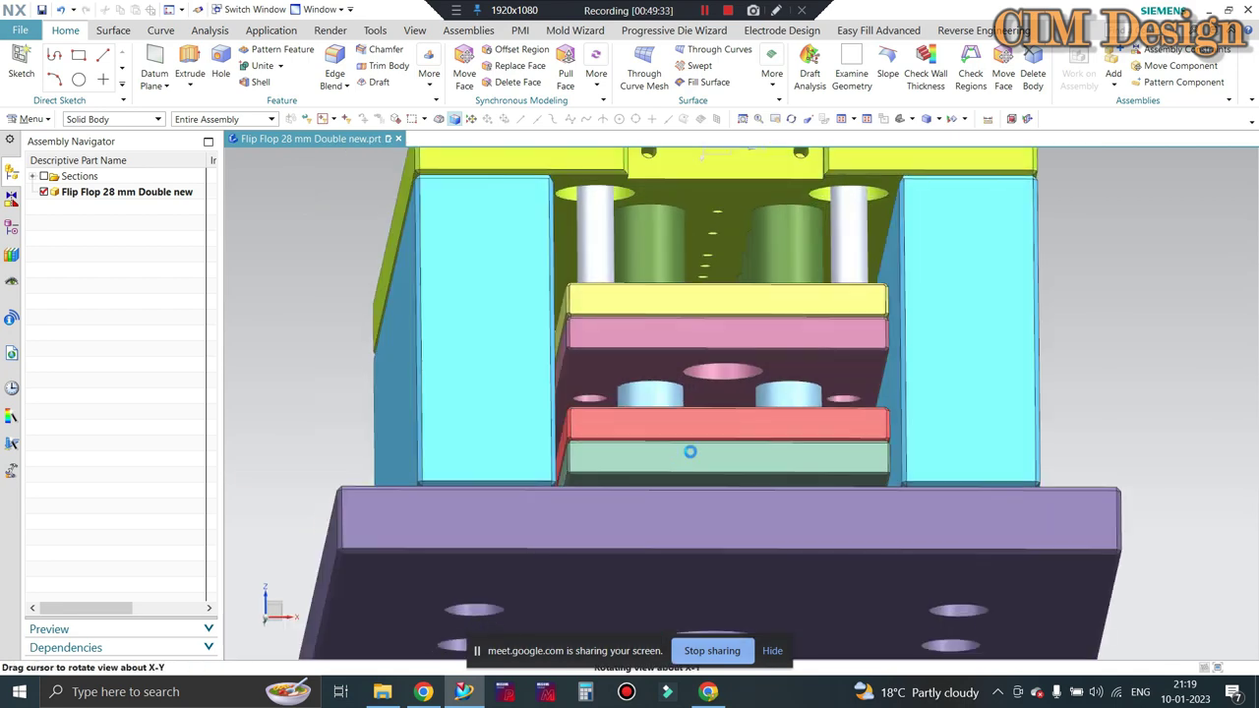
{"action": "scroll", "coordinate": [688, 443], "scroll_direction": "up", "scroll_amount": 2}
{"action": "scroll", "coordinate": [693, 373], "scroll_direction": "down", "scroll_amount": 2}
{"action": "scroll", "coordinate": [693, 374], "scroll_direction": "down", "scroll_amount": 1}
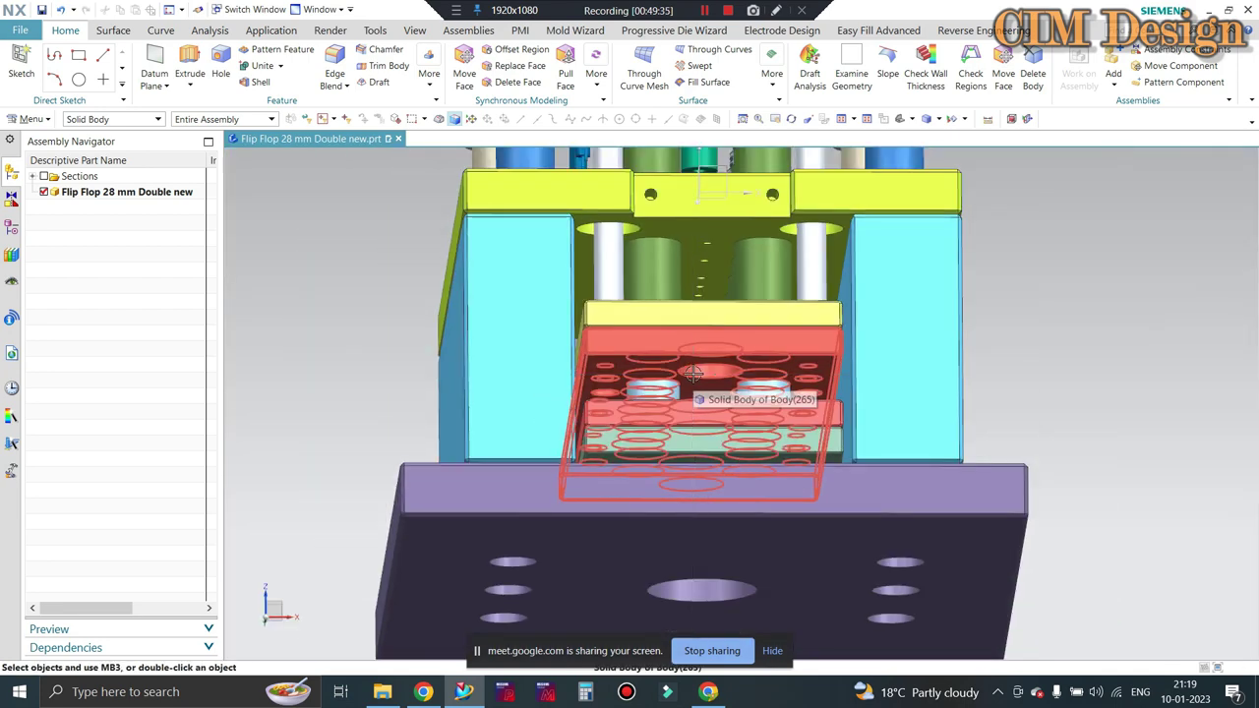
{"action": "key", "text": "ctrl+alt+f"}
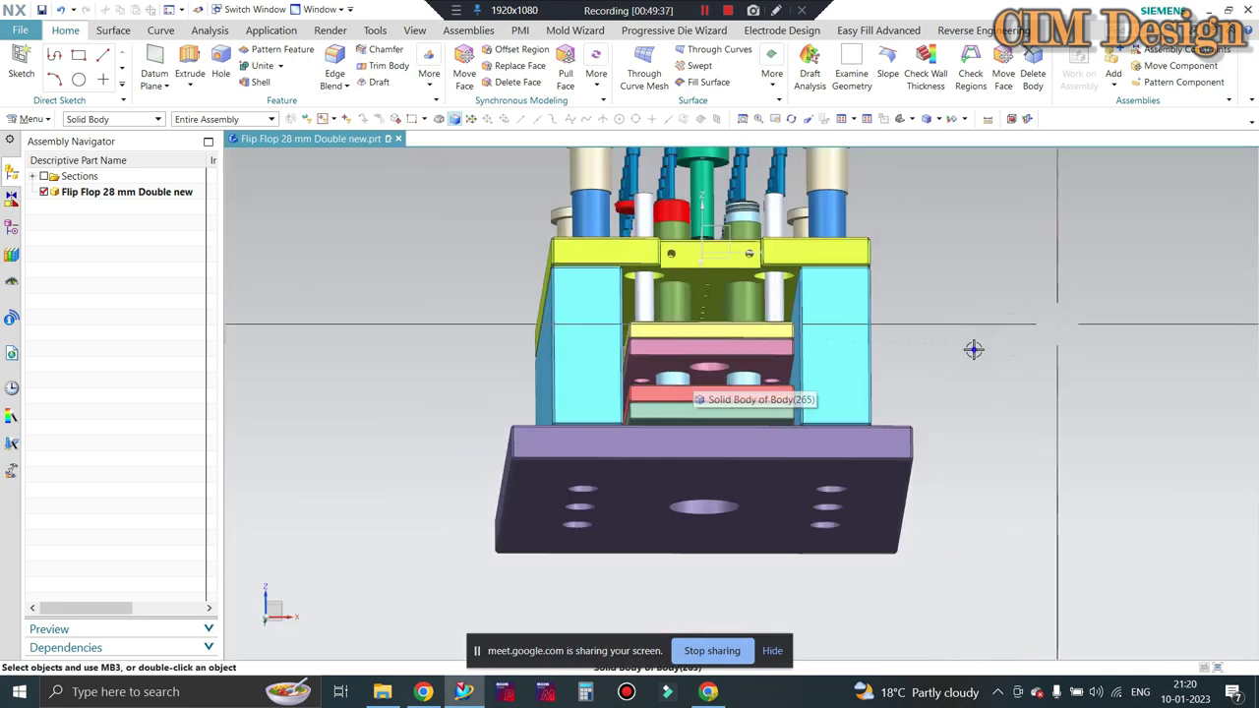
{"action": "scroll", "coordinate": [708, 328], "scroll_direction": "up", "scroll_amount": 2}
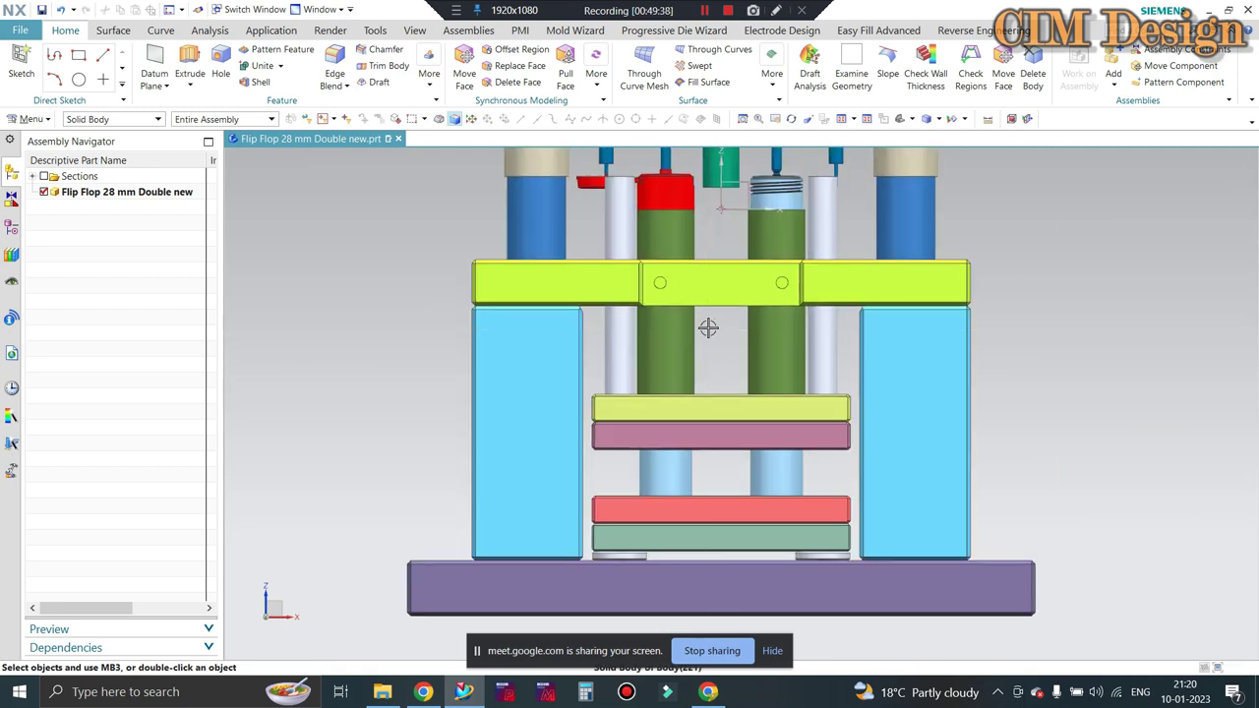
Measure the vertical projected distance between the yellow plates (48 mm), then return to Meet
{"action": "left_click", "coordinate": [984, 118]}
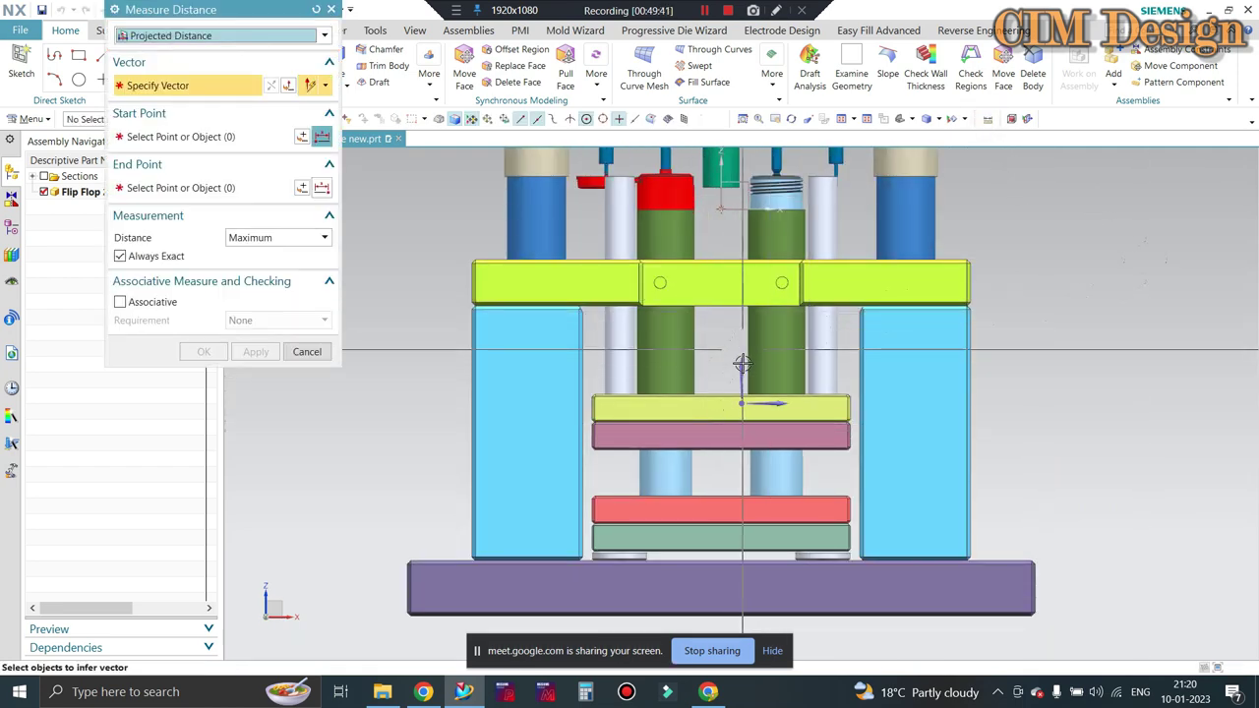
{"action": "middle_click", "coordinate": [624, 339]}
{"action": "scroll", "coordinate": [767, 287], "scroll_direction": "up", "scroll_amount": 3}
{"action": "scroll", "coordinate": [784, 284], "scroll_direction": "up", "scroll_amount": 3}
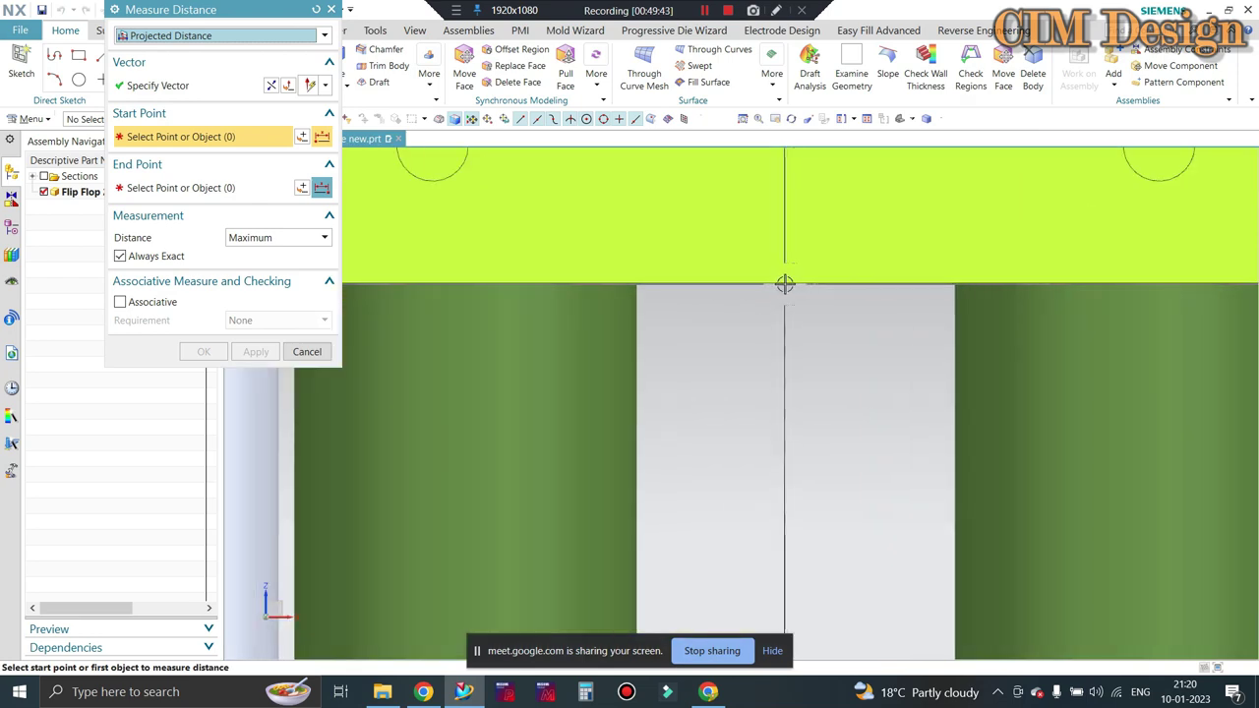
{"action": "left_click", "coordinate": [784, 284]}
{"action": "scroll", "coordinate": [745, 285], "scroll_direction": "down", "scroll_amount": 3}
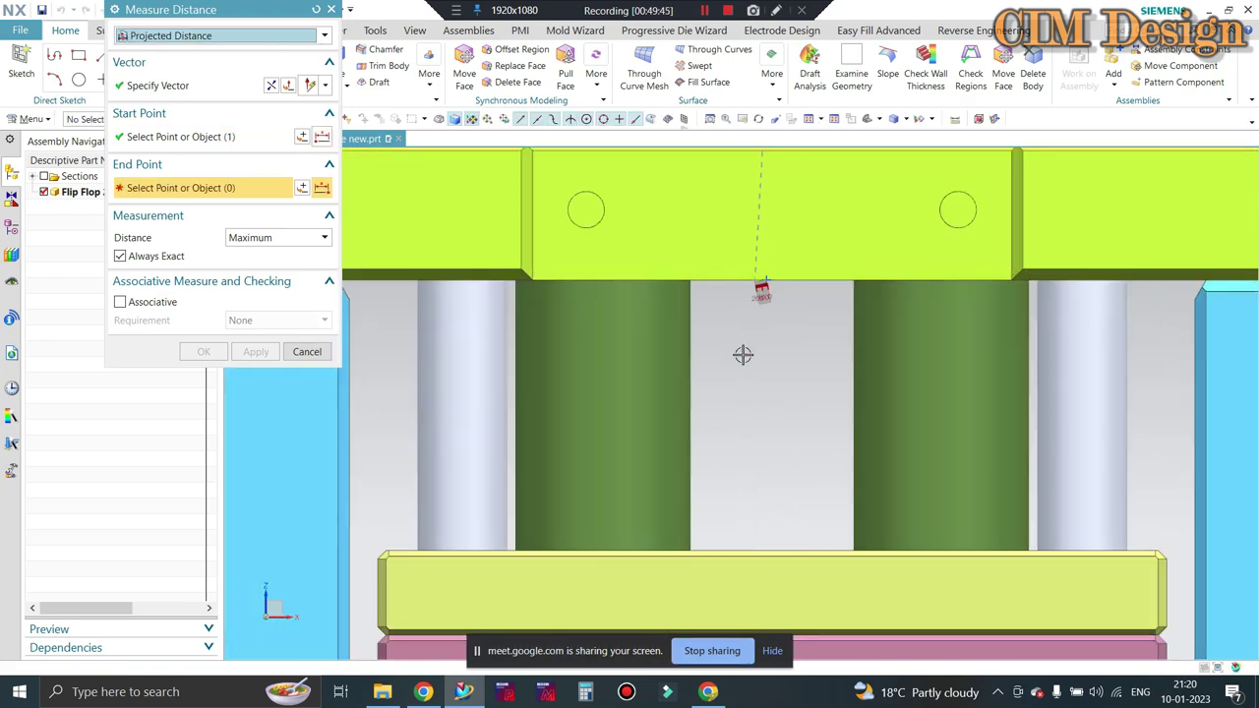
{"action": "scroll", "coordinate": [741, 354], "scroll_direction": "down", "scroll_amount": 2}
{"action": "scroll", "coordinate": [758, 497], "scroll_direction": "up", "scroll_amount": 3}
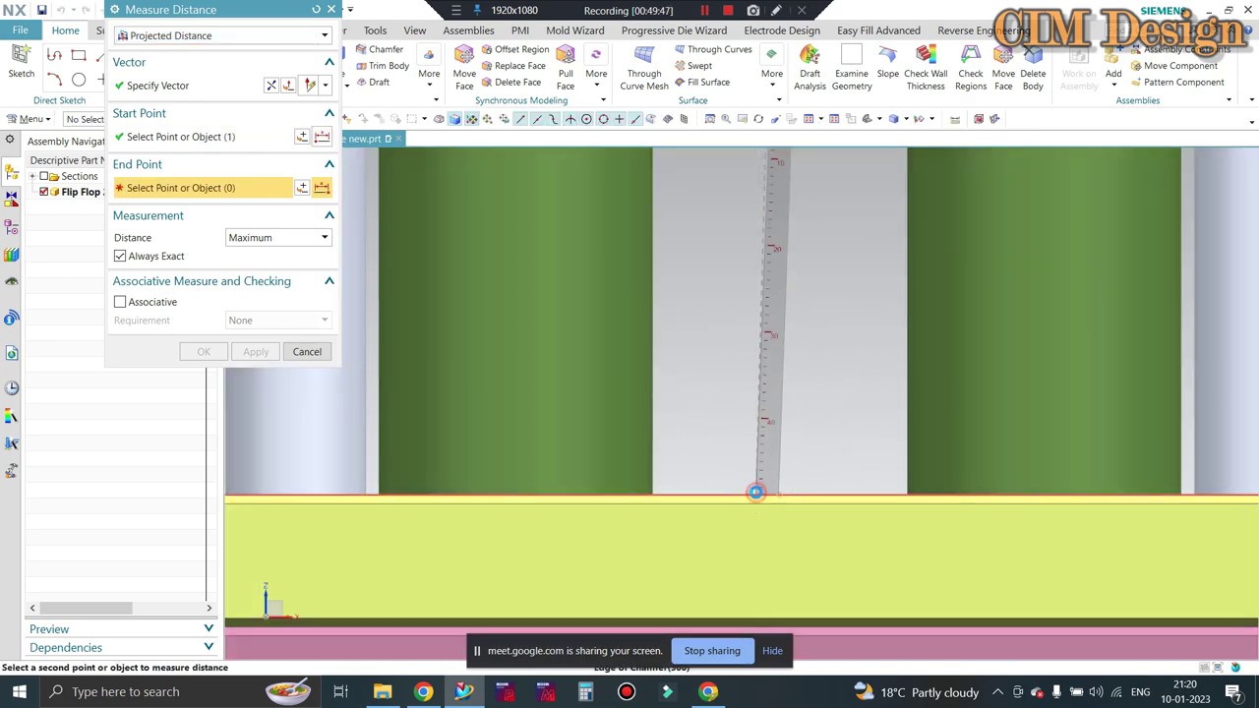
{"action": "left_click", "coordinate": [754, 495]}
{"action": "scroll", "coordinate": [764, 354], "scroll_direction": "down", "scroll_amount": 2}
{"action": "scroll", "coordinate": [764, 360], "scroll_direction": "down", "scroll_amount": 1}
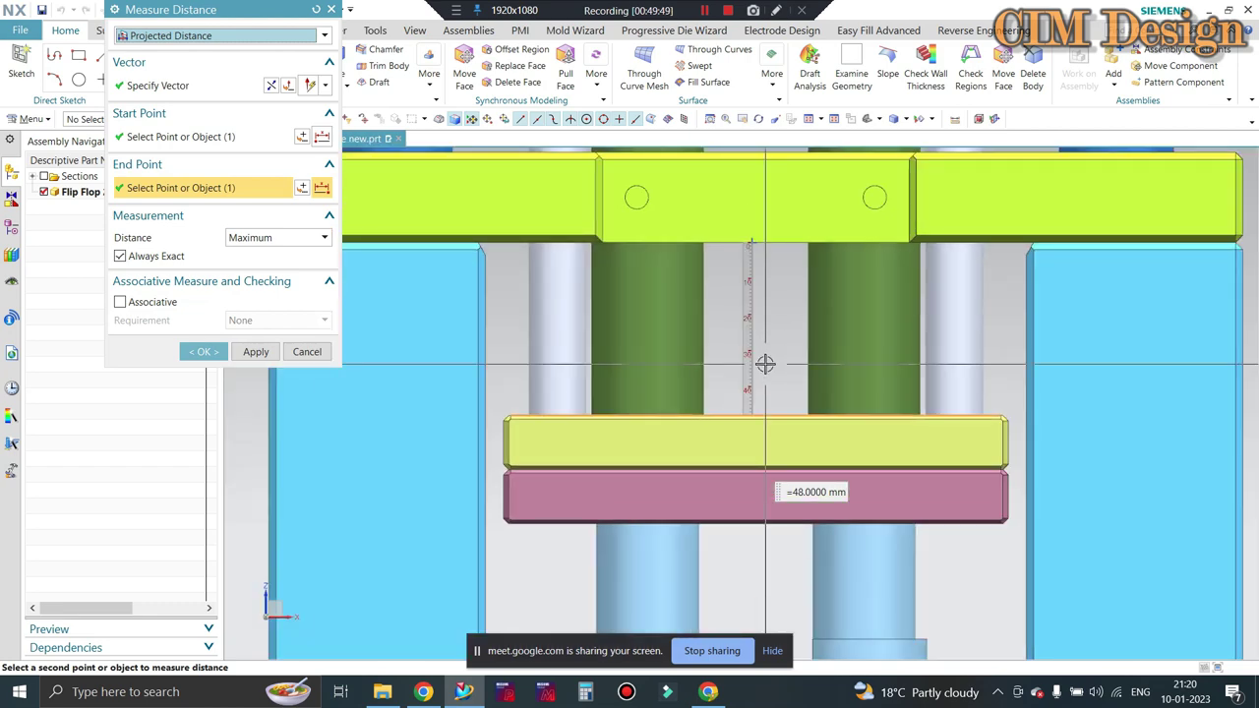
{"action": "left_click", "coordinate": [708, 691]}
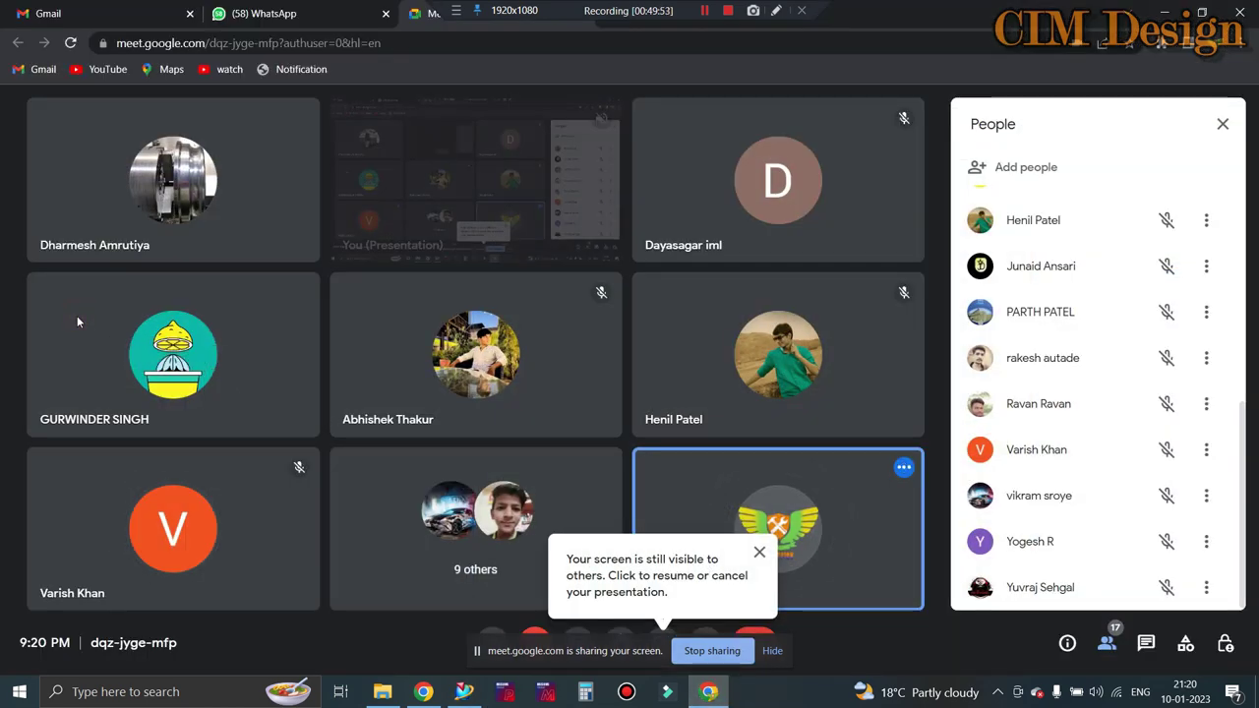
{"action": "scroll", "coordinate": [1087, 403], "scroll_direction": "up", "scroll_amount": 3}
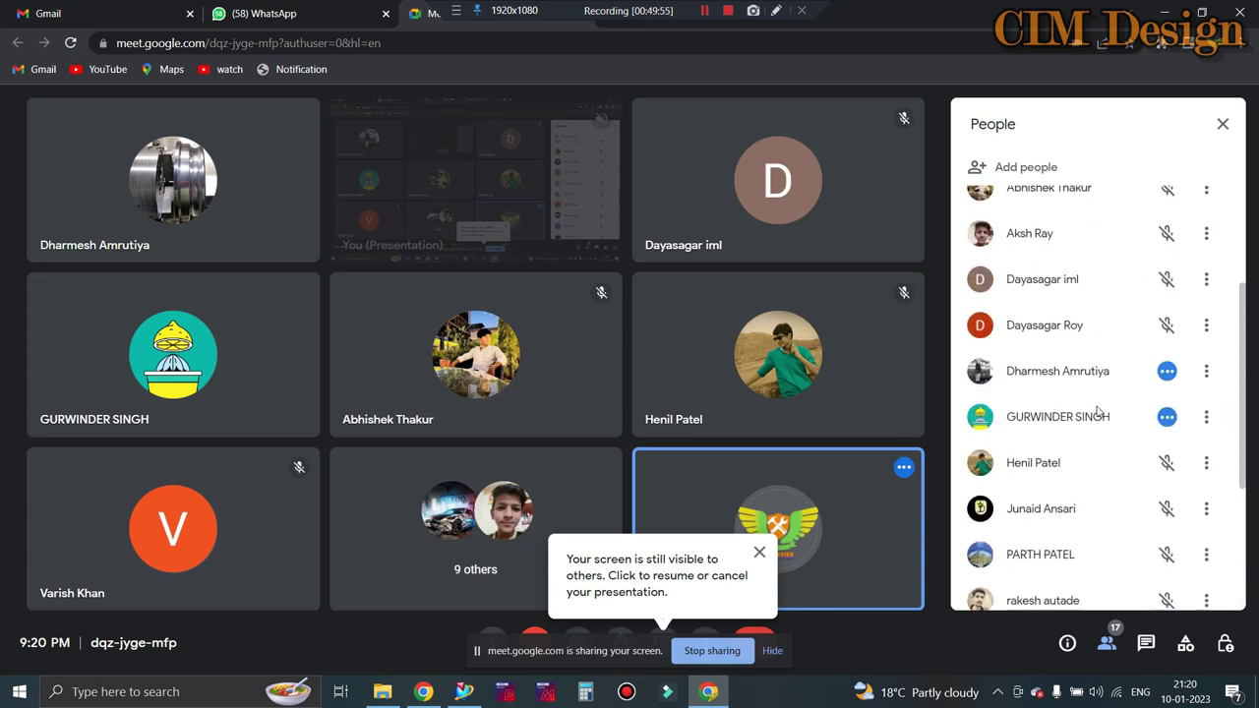
{"action": "scroll", "coordinate": [1088, 402], "scroll_direction": "up", "scroll_amount": 2}
{"action": "scroll", "coordinate": [1049, 371], "scroll_direction": "down", "scroll_amount": 2}
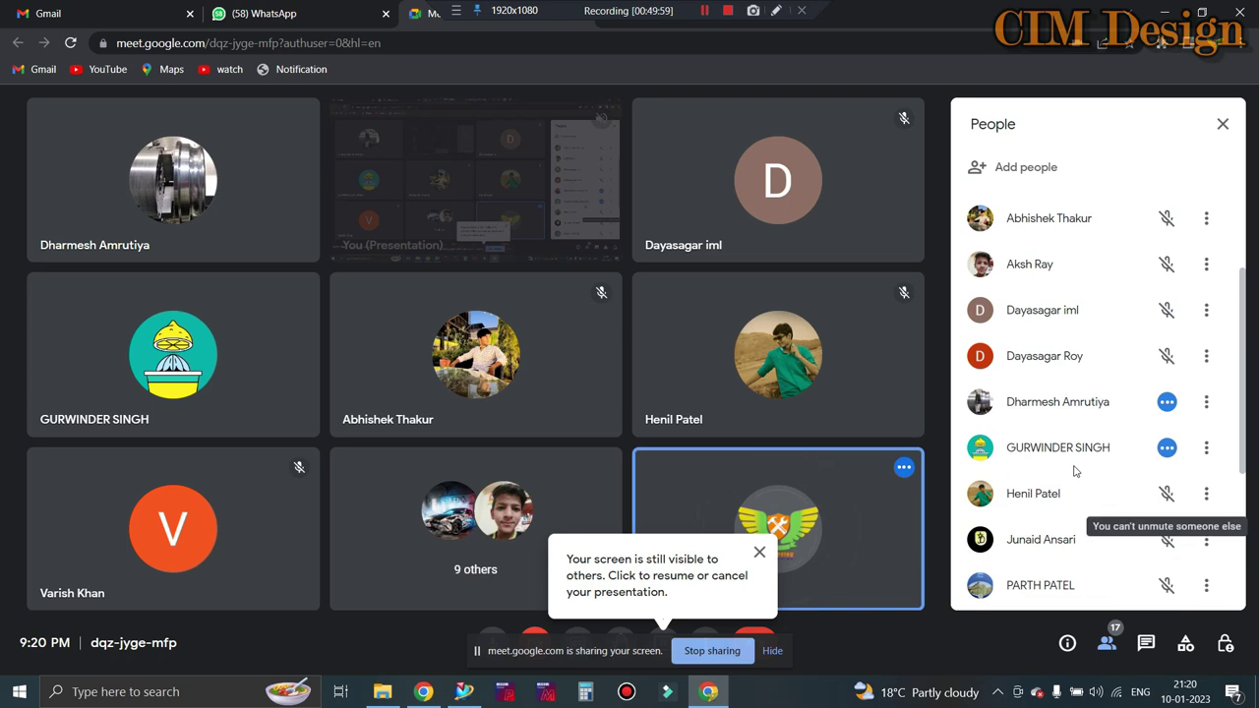
{"action": "scroll", "coordinate": [1070, 423], "scroll_direction": "down", "scroll_amount": 3}
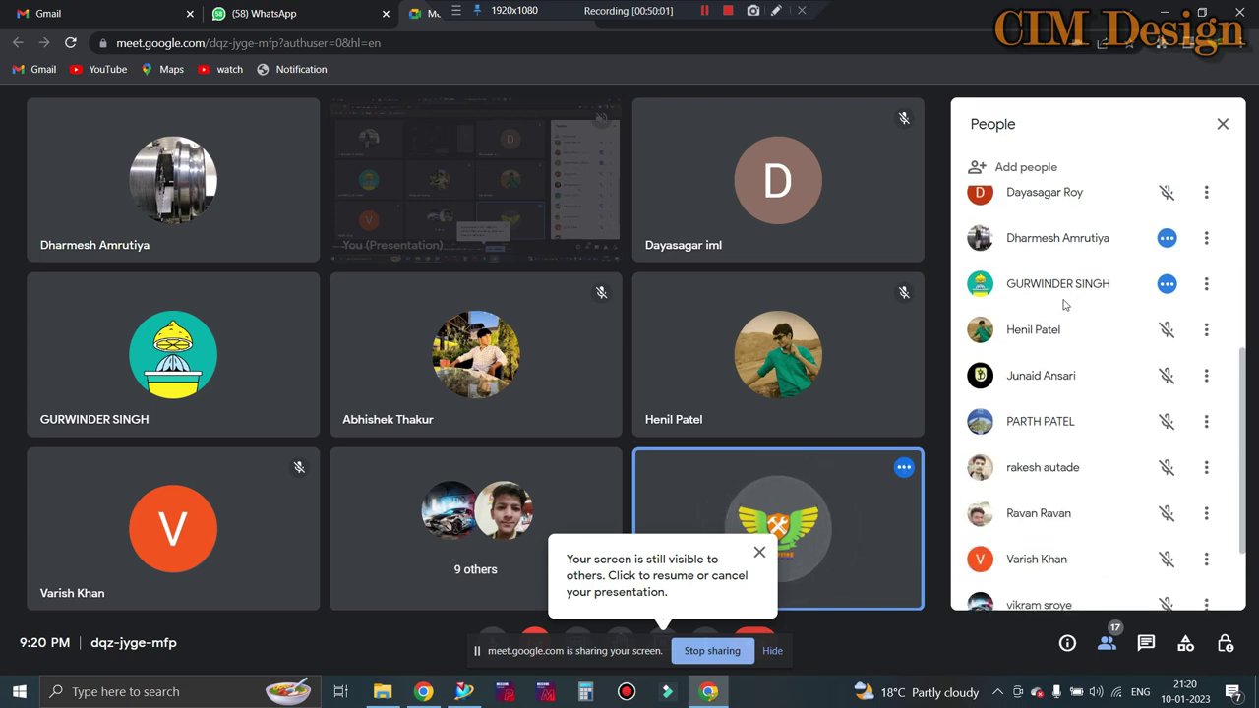
{"action": "scroll", "coordinate": [1055, 378], "scroll_direction": "up", "scroll_amount": 3}
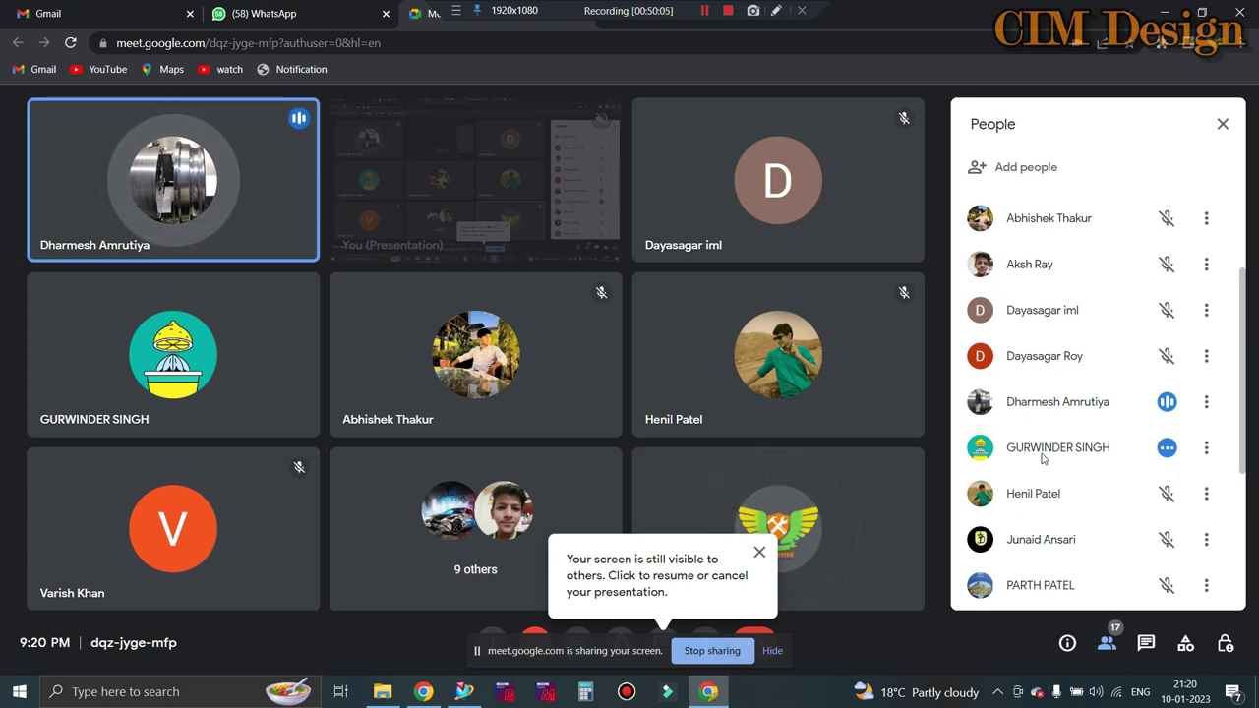
{"action": "scroll", "coordinate": [1069, 354], "scroll_direction": "down", "scroll_amount": 2}
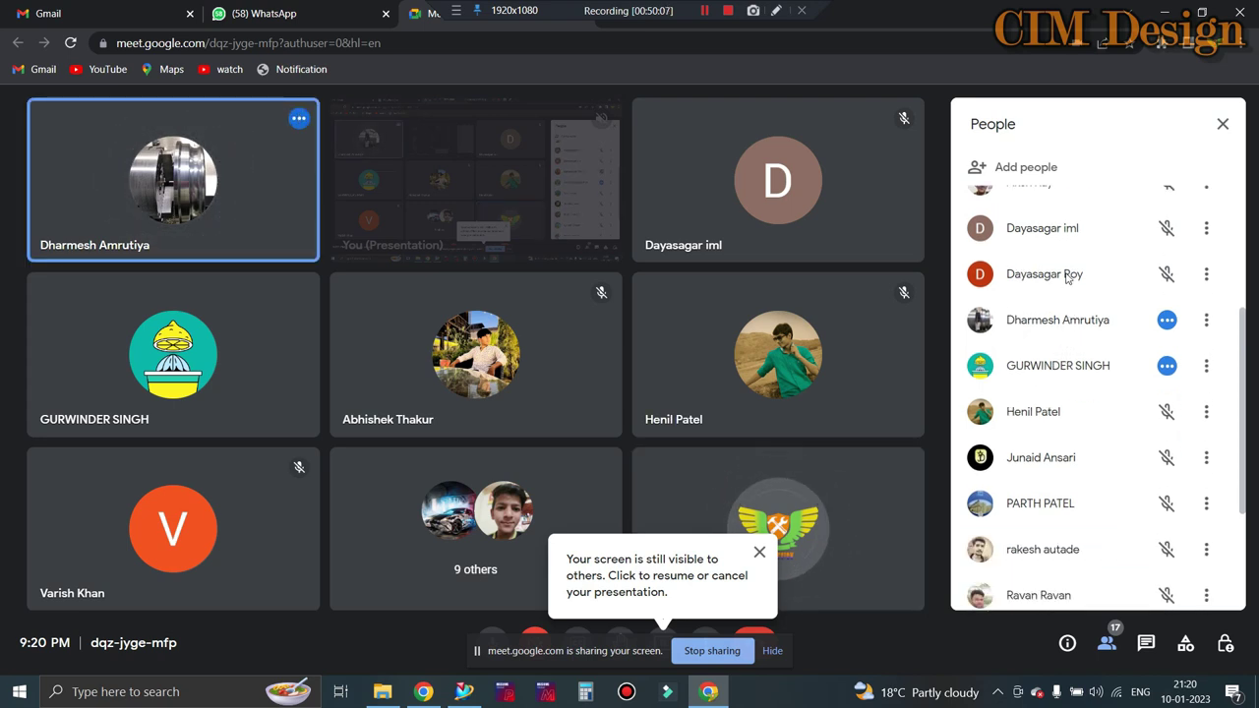
{"action": "scroll", "coordinate": [1058, 374], "scroll_direction": "up", "scroll_amount": 1}
{"action": "scroll", "coordinate": [1058, 374], "scroll_direction": "up", "scroll_amount": 2}
{"action": "scroll", "coordinate": [1058, 374], "scroll_direction": "up", "scroll_amount": 2}
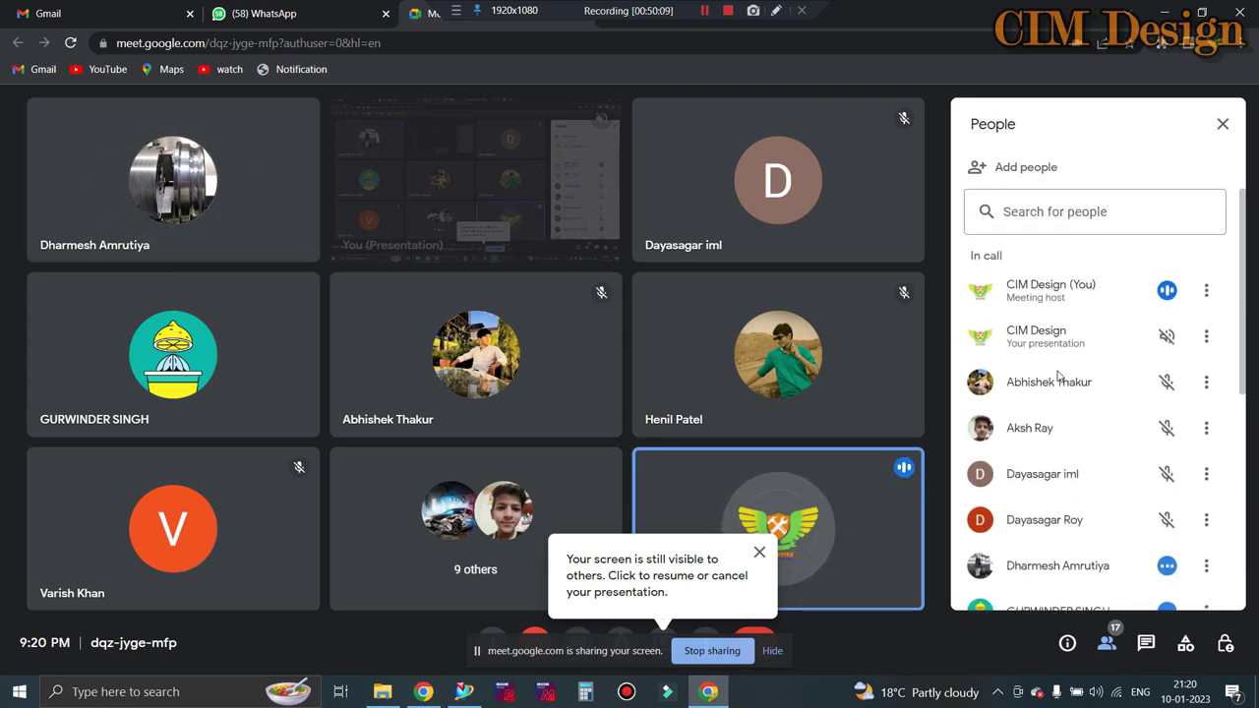
{"action": "scroll", "coordinate": [1058, 374], "scroll_direction": "down", "scroll_amount": 2}
{"action": "scroll", "coordinate": [1058, 374], "scroll_direction": "down", "scroll_amount": 2}
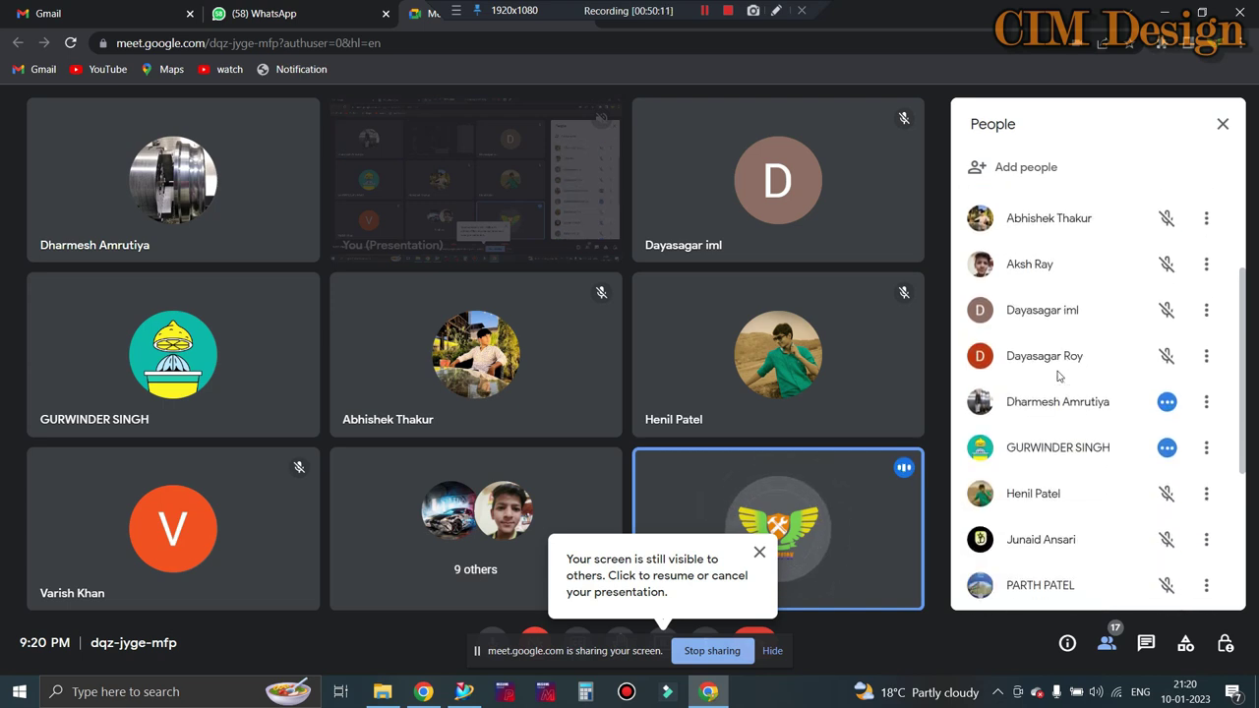
{"action": "scroll", "coordinate": [1058, 375], "scroll_direction": "down", "scroll_amount": 2}
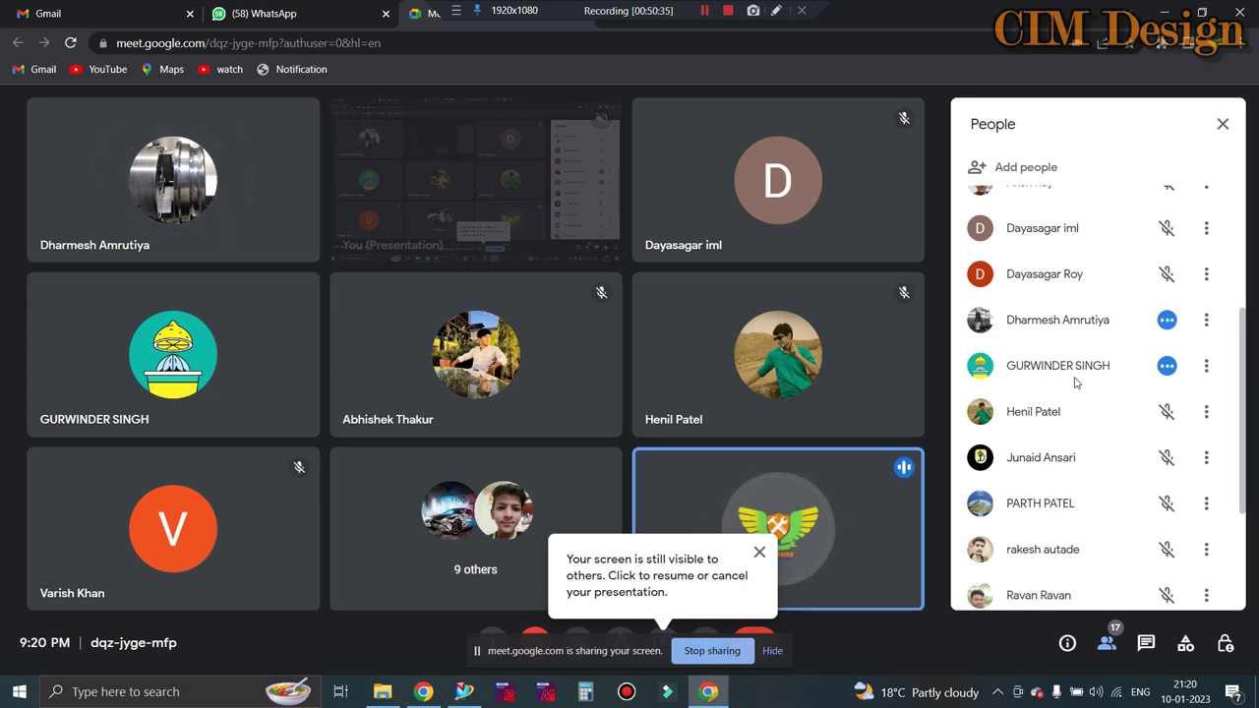
{"action": "scroll", "coordinate": [1074, 408], "scroll_direction": "down", "scroll_amount": 2}
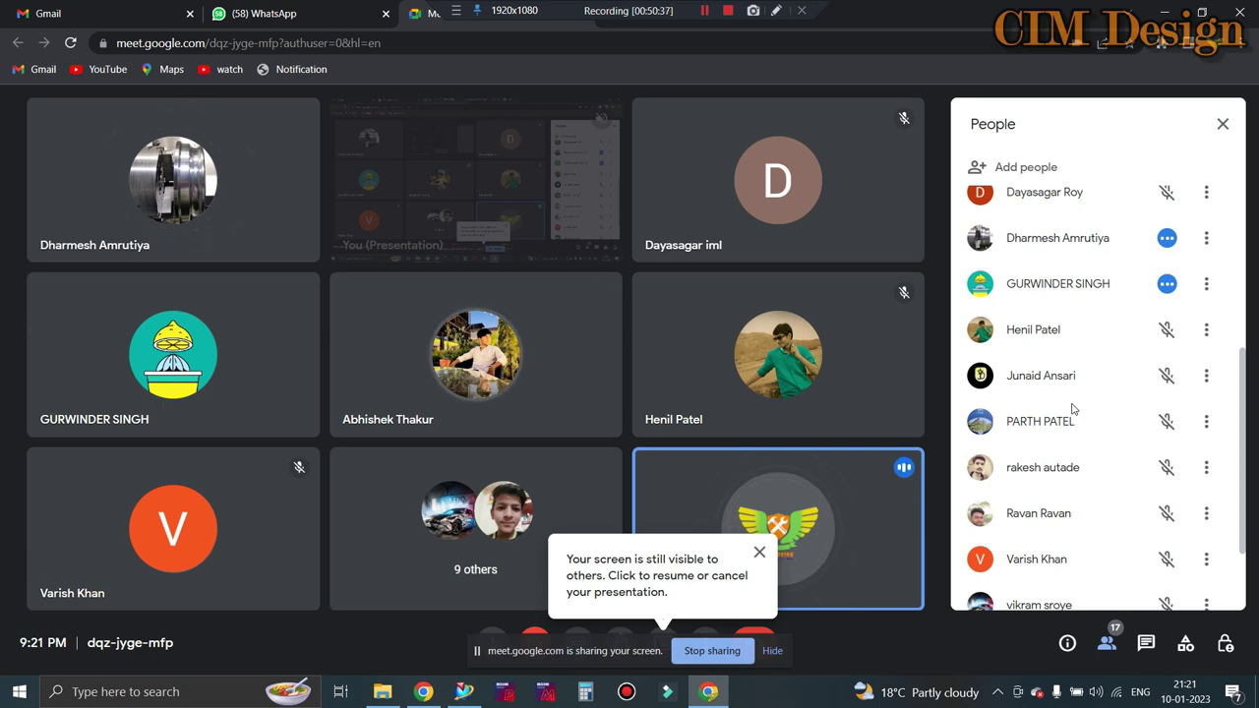
{"action": "scroll", "coordinate": [1073, 412], "scroll_direction": "up", "scroll_amount": 4}
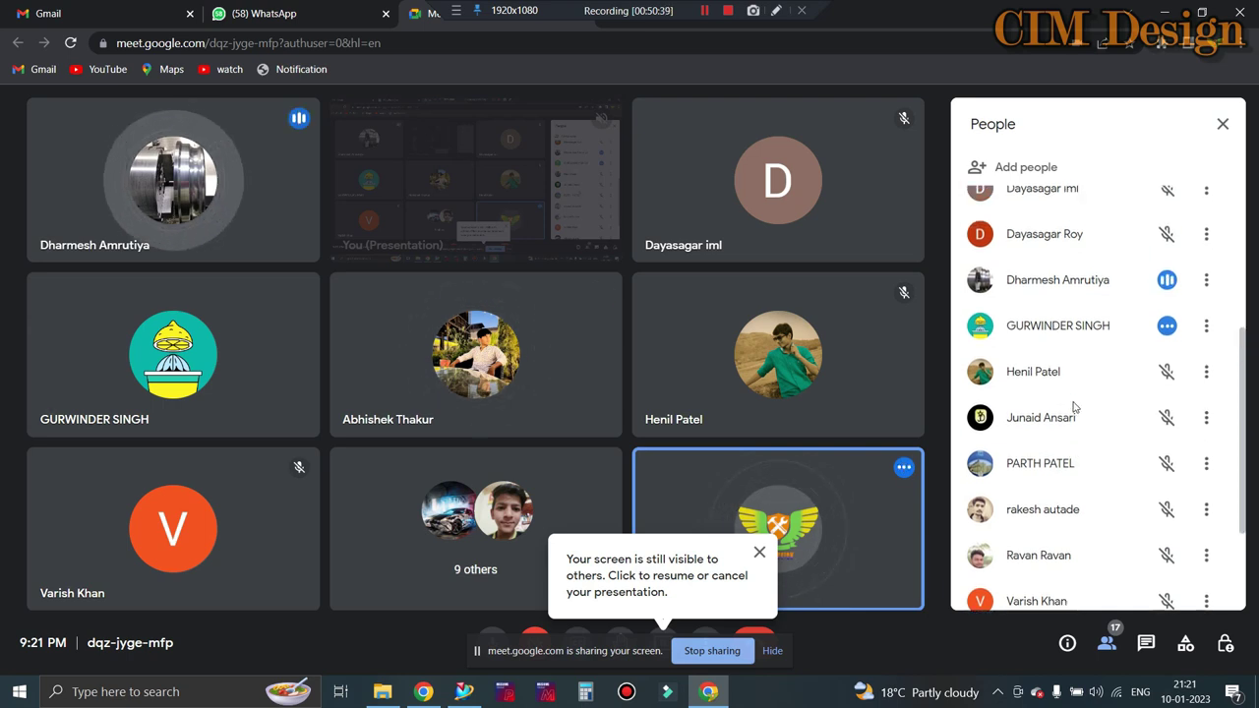
{"action": "scroll", "coordinate": [1070, 399], "scroll_direction": "down", "scroll_amount": 2}
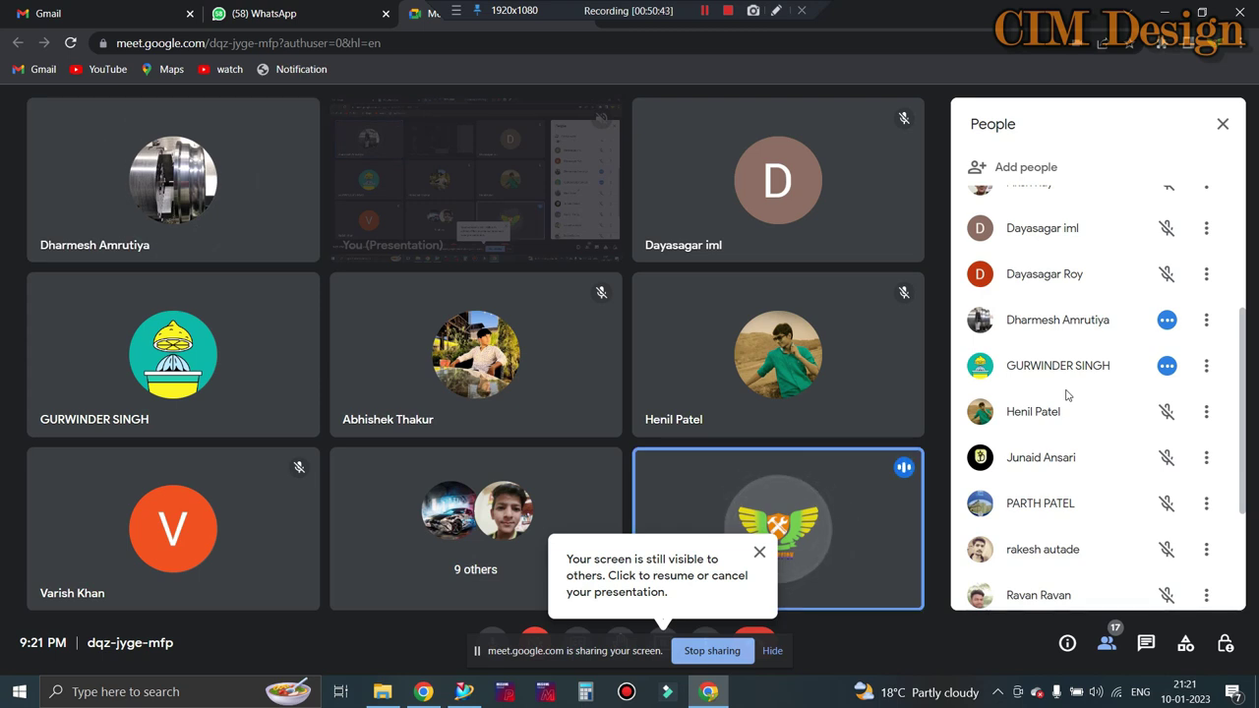
{"action": "scroll", "coordinate": [1067, 394], "scroll_direction": "down", "scroll_amount": 2}
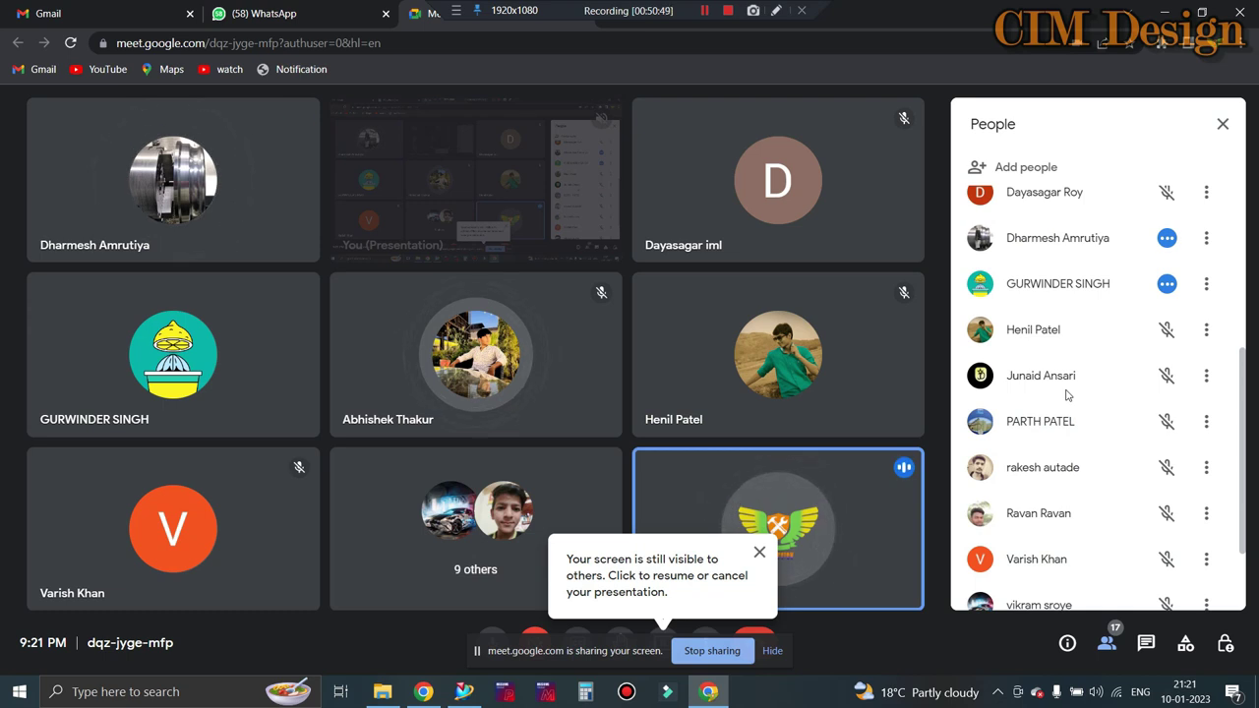
{"action": "scroll", "coordinate": [1097, 411], "scroll_direction": "down", "scroll_amount": 2}
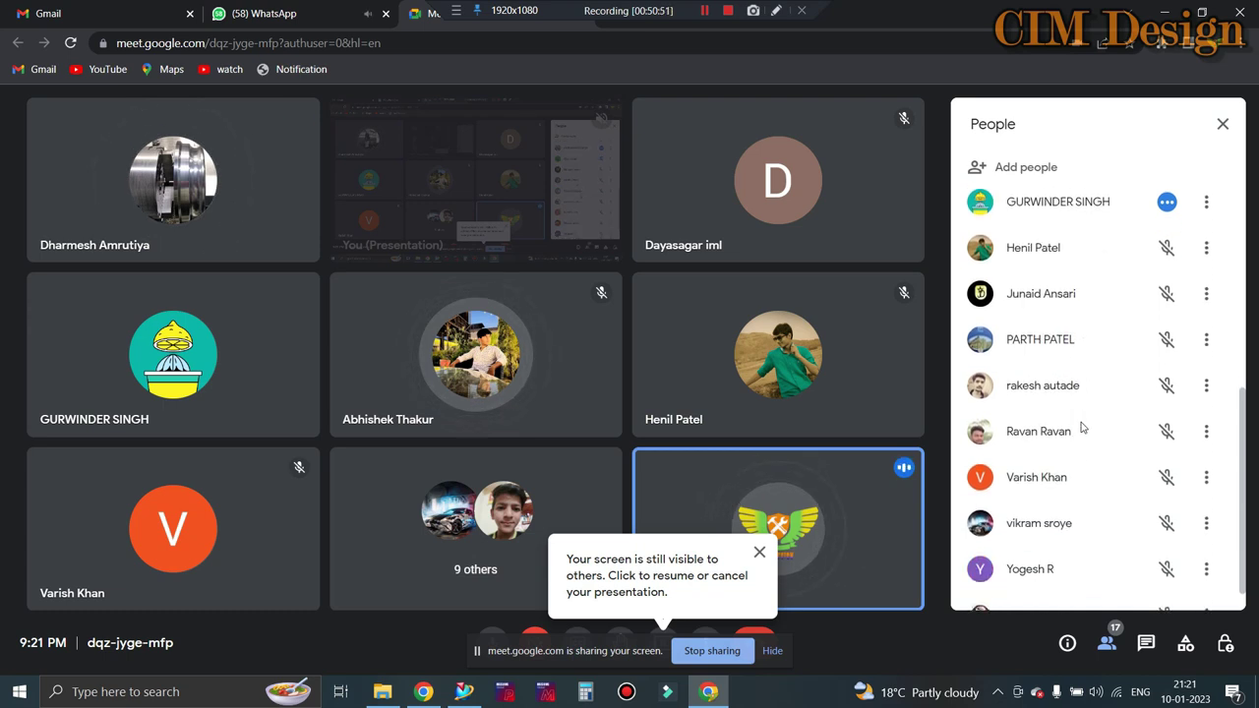
{"action": "scroll", "coordinate": [1080, 427], "scroll_direction": "down", "scroll_amount": 1}
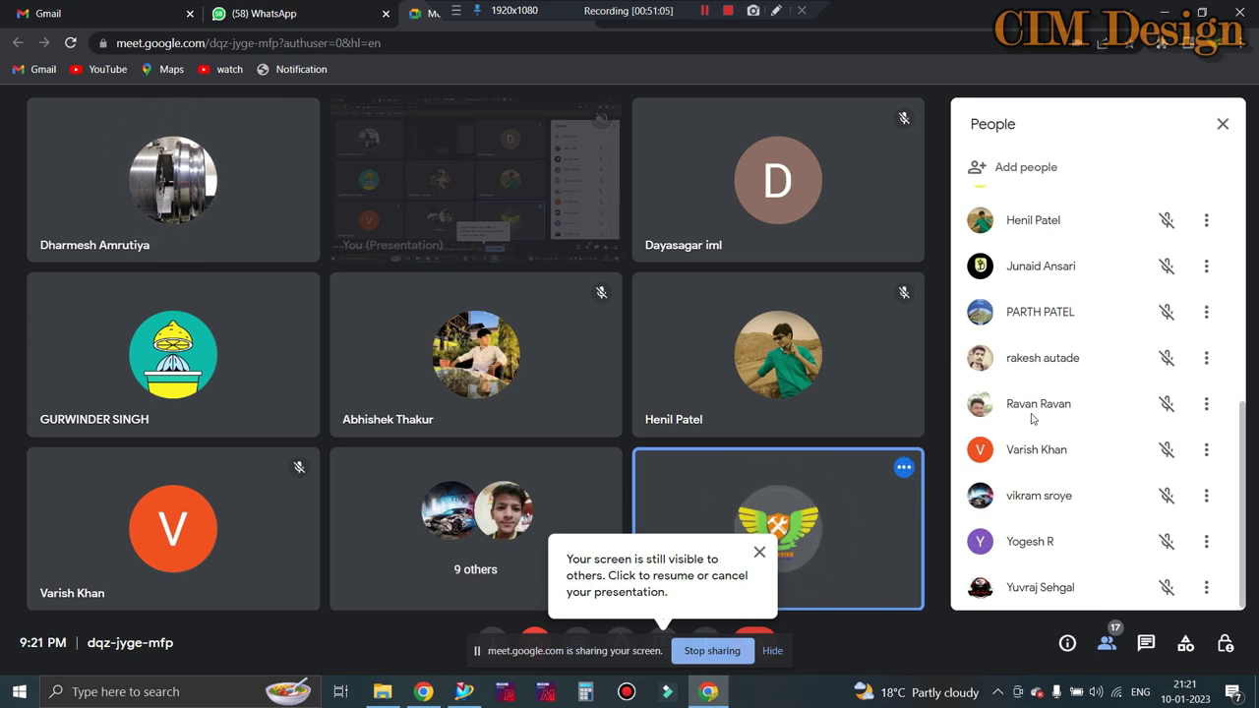
{"action": "scroll", "coordinate": [1090, 423], "scroll_direction": "up", "scroll_amount": 2}
{"action": "scroll", "coordinate": [1088, 419], "scroll_direction": "up", "scroll_amount": 1}
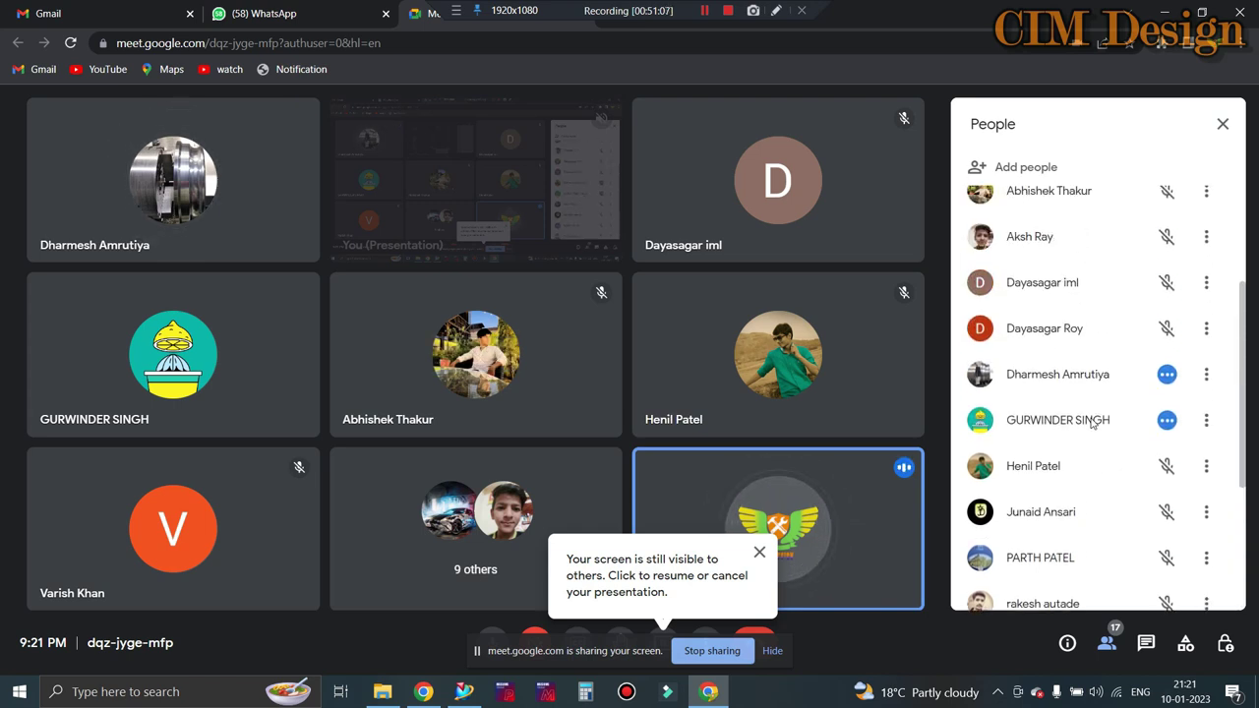
{"action": "scroll", "coordinate": [1086, 415], "scroll_direction": "up", "scroll_amount": 1}
{"action": "scroll", "coordinate": [1085, 413], "scroll_direction": "down", "scroll_amount": 2}
{"action": "scroll", "coordinate": [1079, 418], "scroll_direction": "down", "scroll_amount": 3}
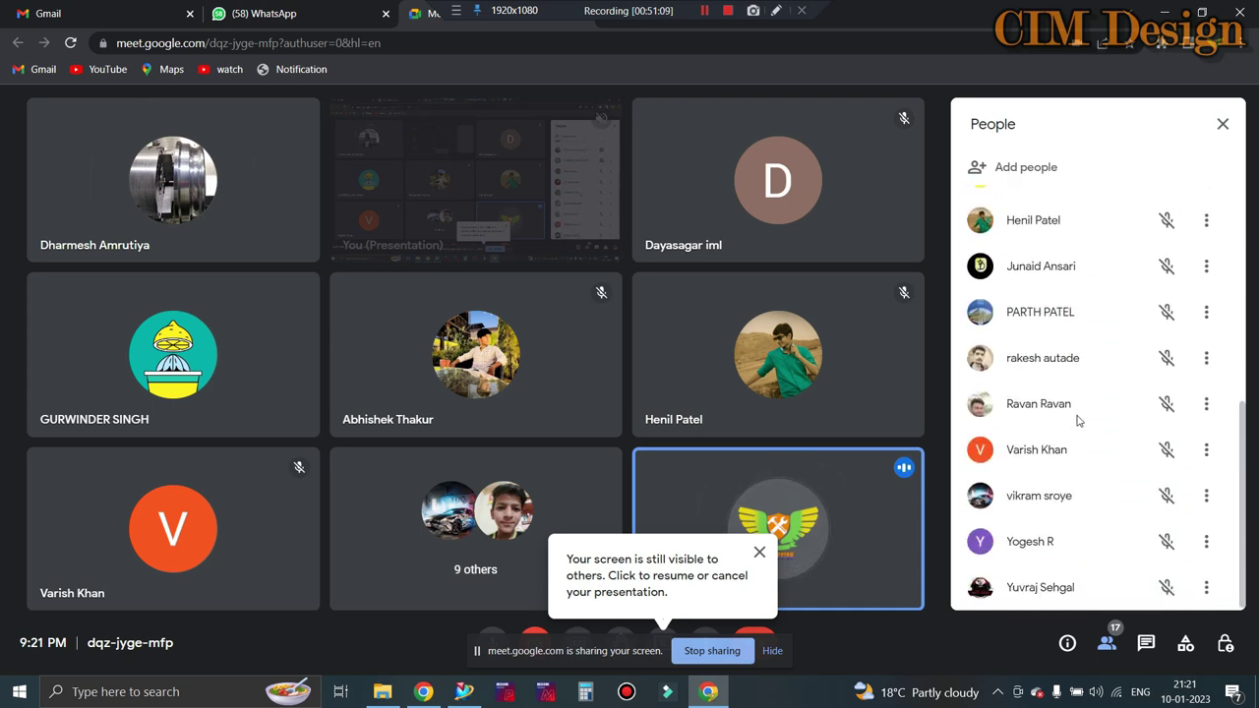
{"action": "scroll", "coordinate": [1048, 543], "scroll_direction": "up", "scroll_amount": 1}
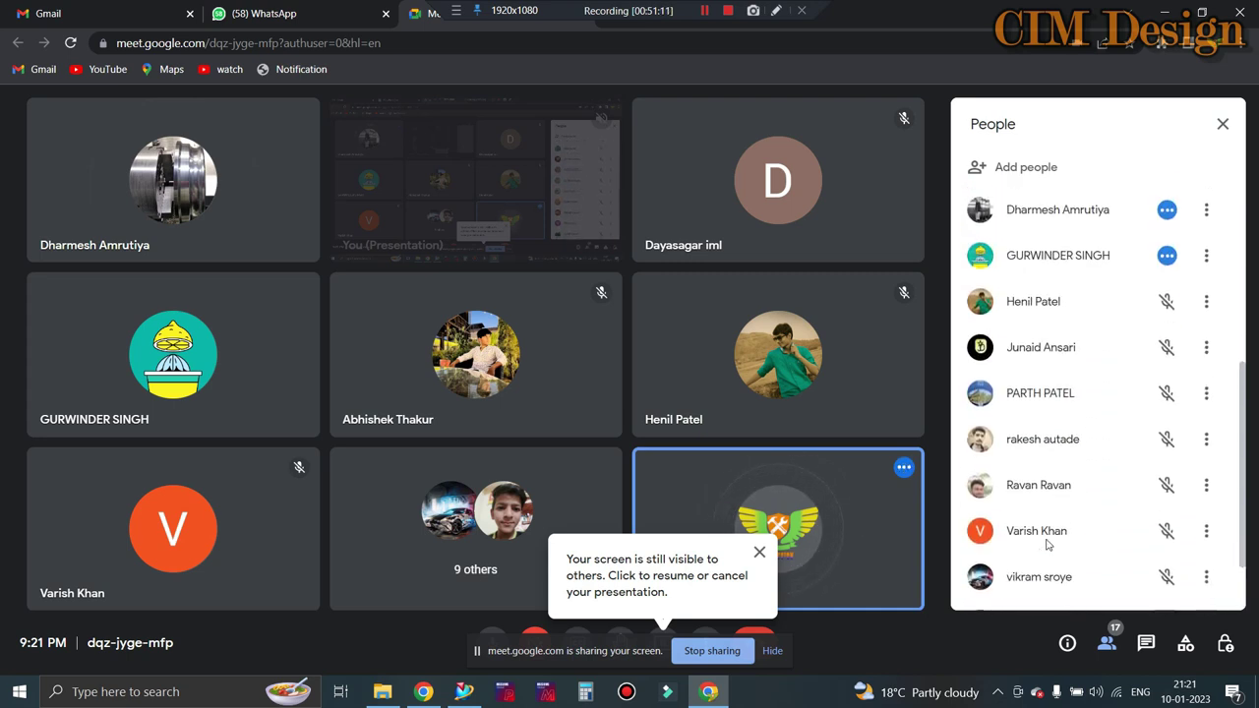
{"action": "scroll", "coordinate": [1047, 539], "scroll_direction": "up", "scroll_amount": 1}
{"action": "scroll", "coordinate": [1045, 534], "scroll_direction": "up", "scroll_amount": 1}
{"action": "scroll", "coordinate": [1045, 534], "scroll_direction": "up", "scroll_amount": 1}
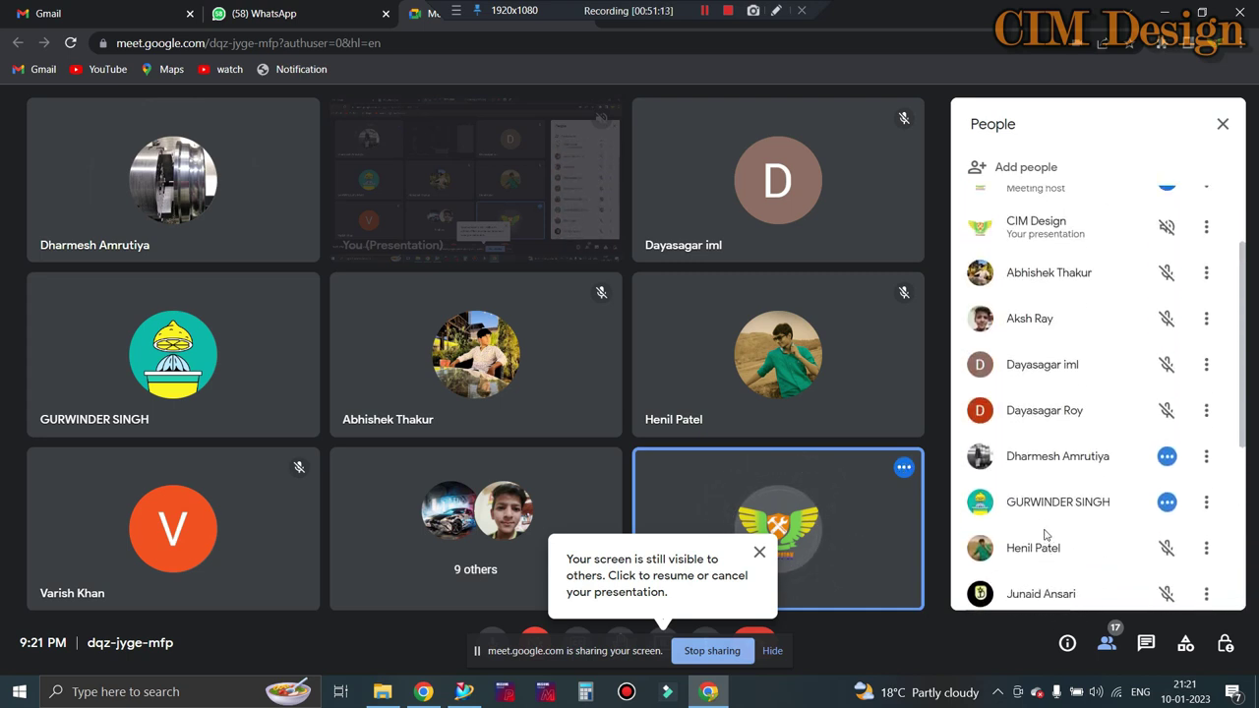
{"action": "scroll", "coordinate": [1045, 534], "scroll_direction": "up", "scroll_amount": 1}
{"action": "scroll", "coordinate": [1045, 534], "scroll_direction": "up", "scroll_amount": 1}
{"action": "scroll", "coordinate": [1045, 534], "scroll_direction": "down", "scroll_amount": 3}
{"action": "scroll", "coordinate": [1045, 534], "scroll_direction": "down", "scroll_amount": 2}
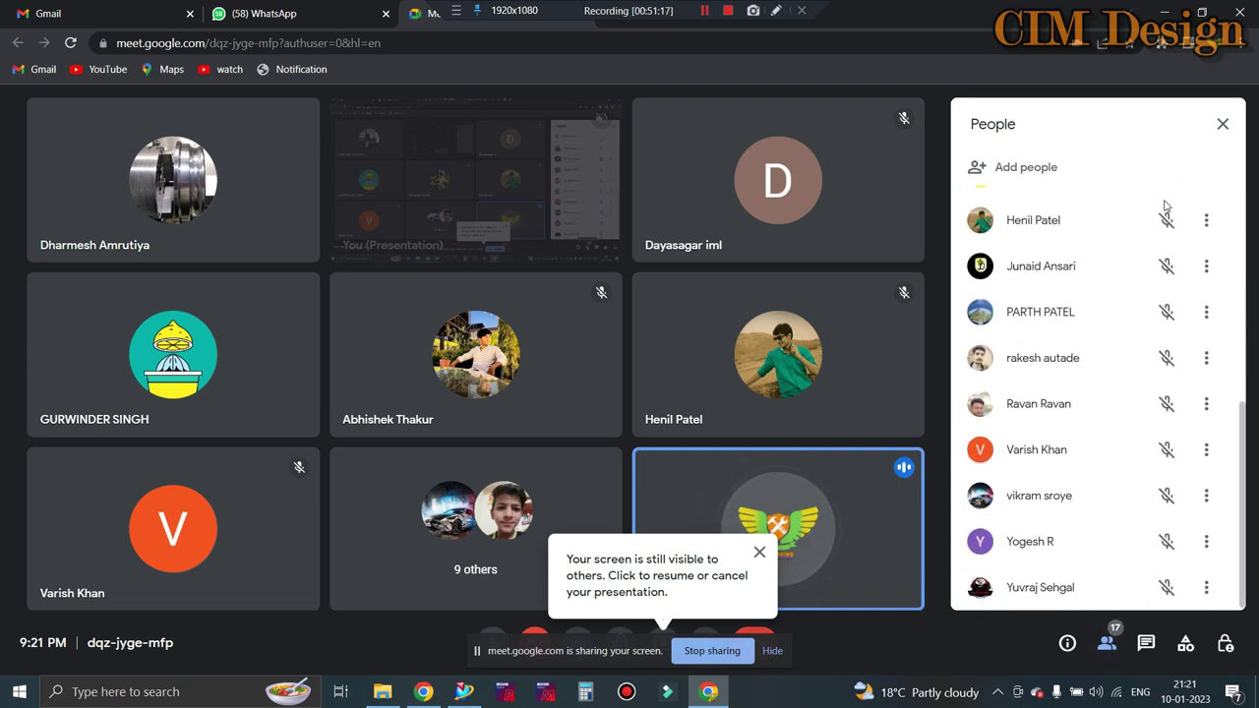
Minimize Chrome and zoom in on the 48 mm projected-distance result
{"action": "left_click", "coordinate": [1165, 14]}
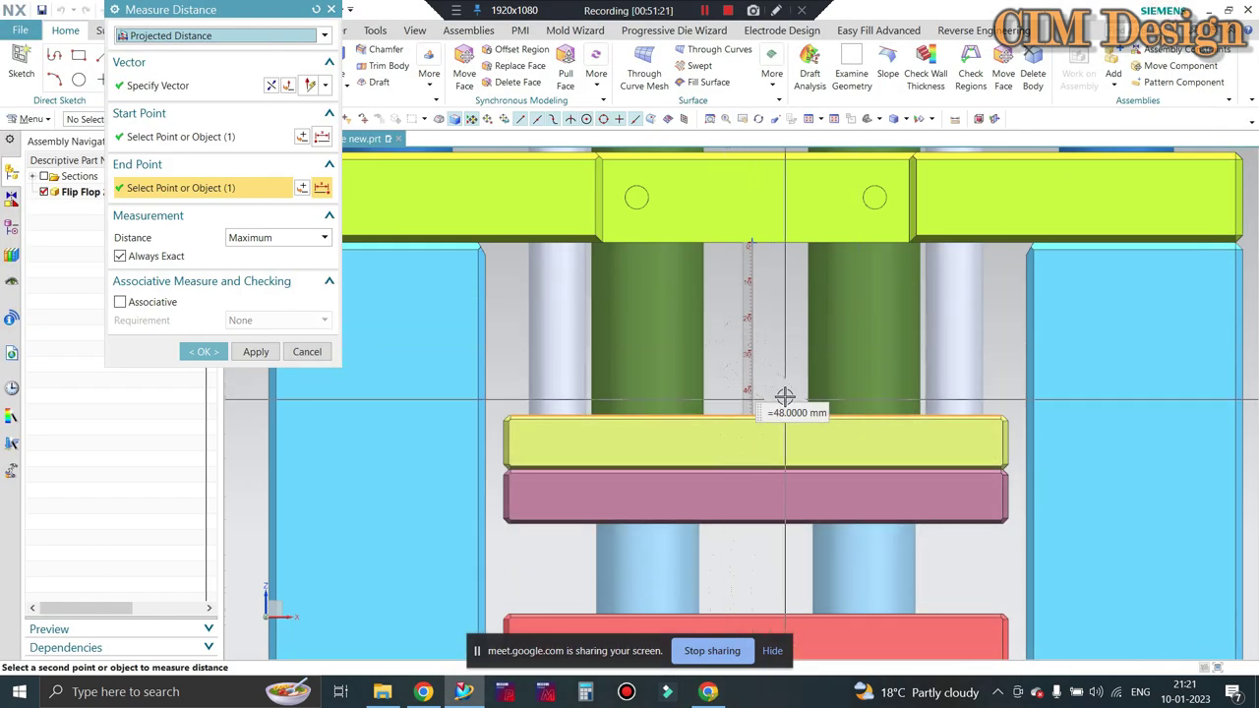
{"action": "scroll", "coordinate": [772, 377], "scroll_direction": "up", "scroll_amount": 2}
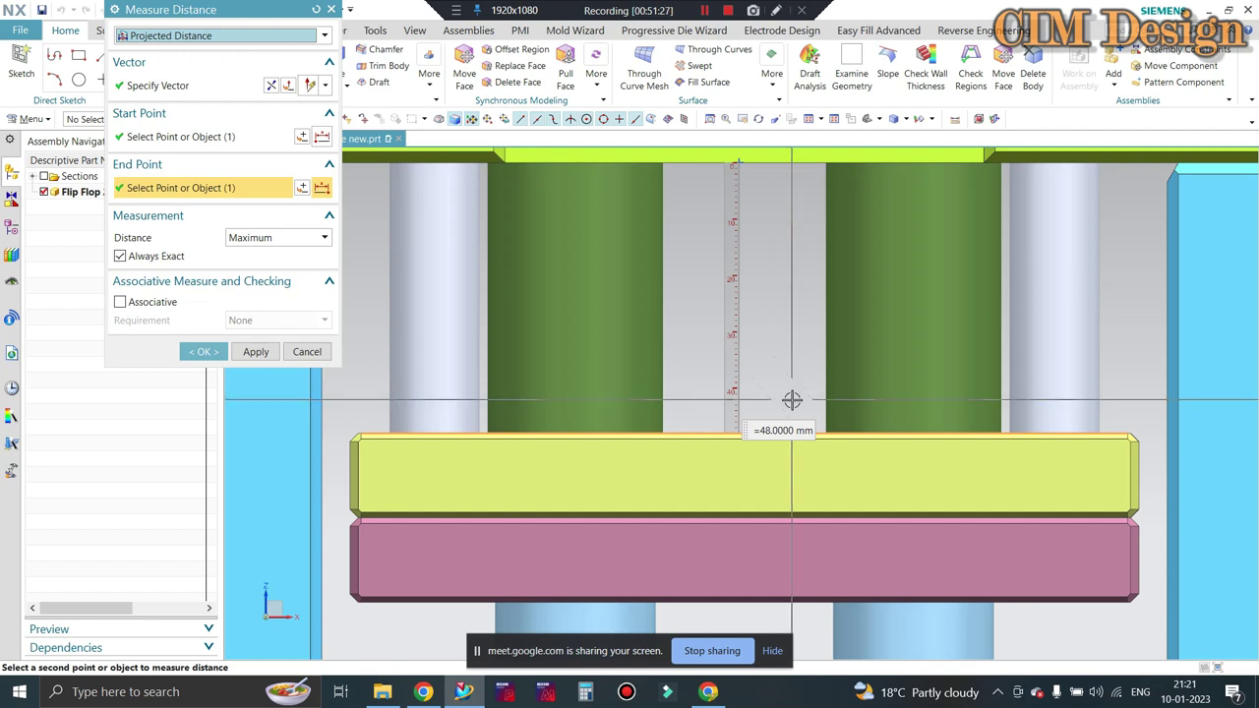
{"action": "scroll", "coordinate": [793, 401], "scroll_direction": "down", "scroll_amount": 1}
{"action": "scroll", "coordinate": [795, 401], "scroll_direction": "down", "scroll_amount": 1}
{"action": "scroll", "coordinate": [804, 257], "scroll_direction": "down", "scroll_amount": 1}
{"action": "scroll", "coordinate": [803, 257], "scroll_direction": "up", "scroll_amount": 2}
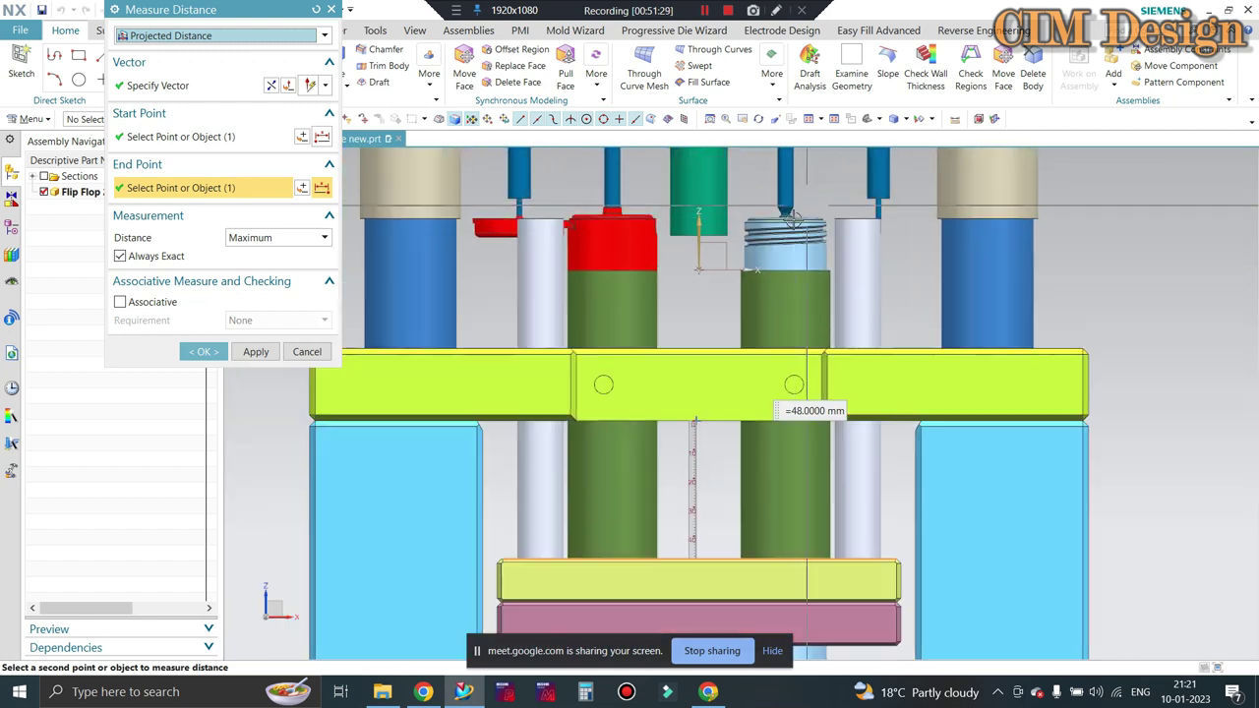
{"action": "scroll", "coordinate": [776, 254], "scroll_direction": "up", "scroll_amount": 5}
{"action": "scroll", "coordinate": [686, 249], "scroll_direction": "up", "scroll_amount": 1}
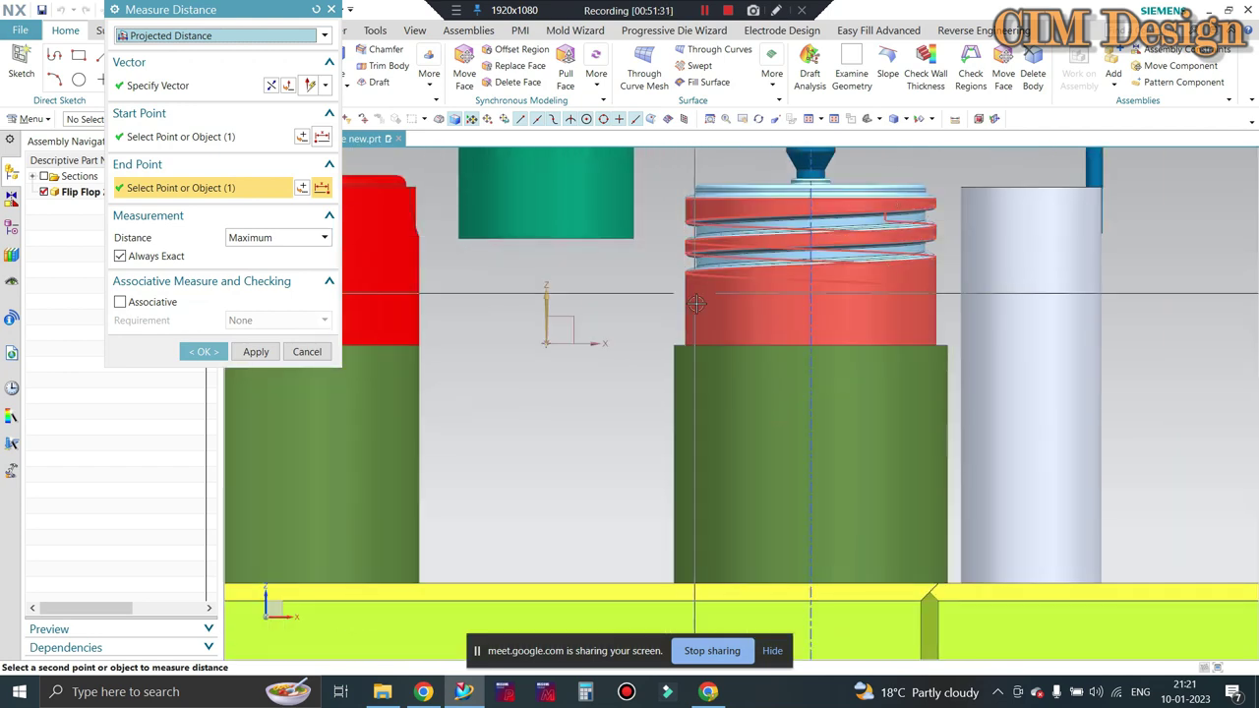
{"action": "scroll", "coordinate": [411, 248], "scroll_direction": "up", "scroll_amount": 1}
{"action": "scroll", "coordinate": [411, 248], "scroll_direction": "up", "scroll_amount": 1}
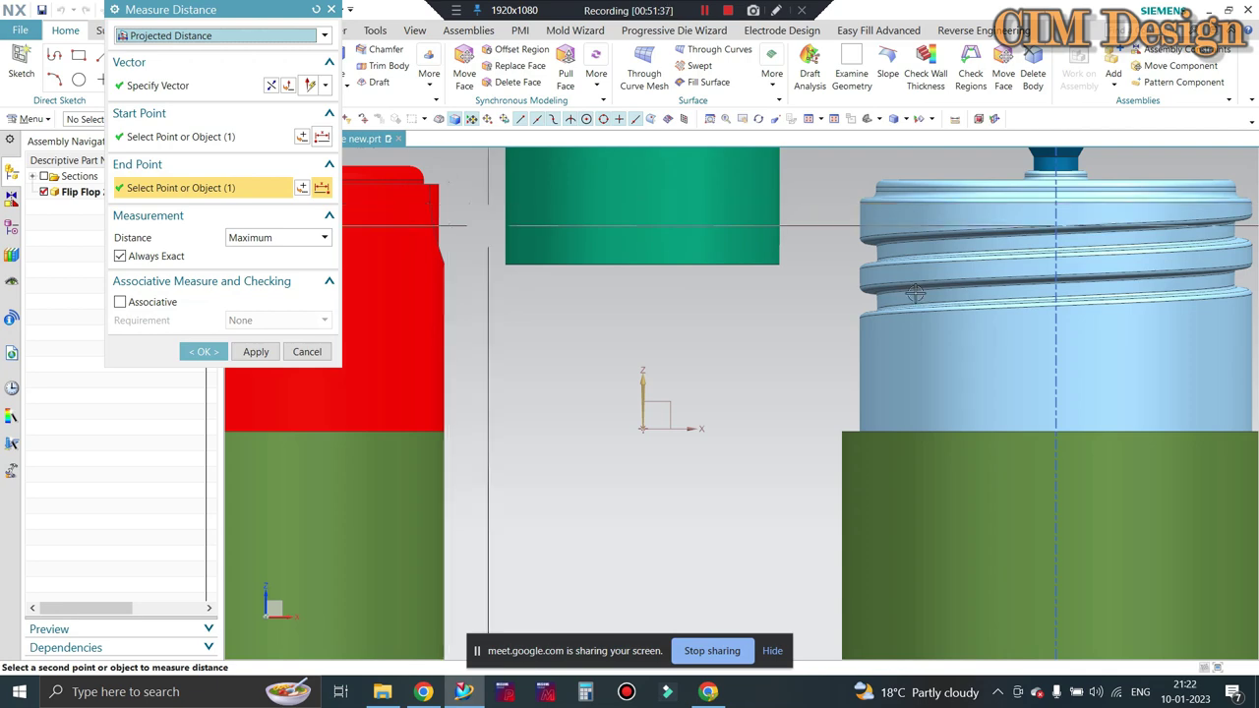
Pan across the cores and confirm the measurement to close it
{"action": "middle_click_drag", "start_coordinate": [889, 244], "coordinate": [855, 256], "text": "shift"}
{"action": "scroll", "coordinate": [856, 256], "scroll_direction": "down", "scroll_amount": 1}
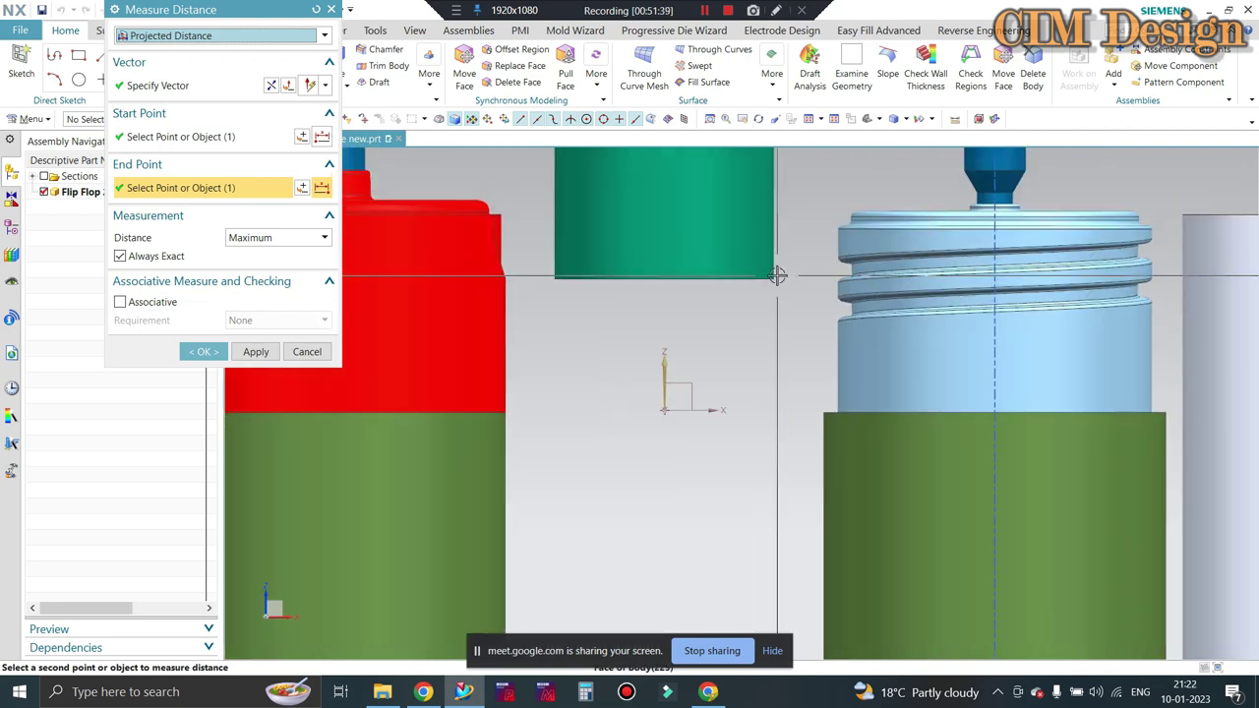
{"action": "scroll", "coordinate": [777, 266], "scroll_direction": "down", "scroll_amount": 1}
{"action": "scroll", "coordinate": [689, 275], "scroll_direction": "down", "scroll_amount": 2}
{"action": "middle_click", "coordinate": [616, 283]}
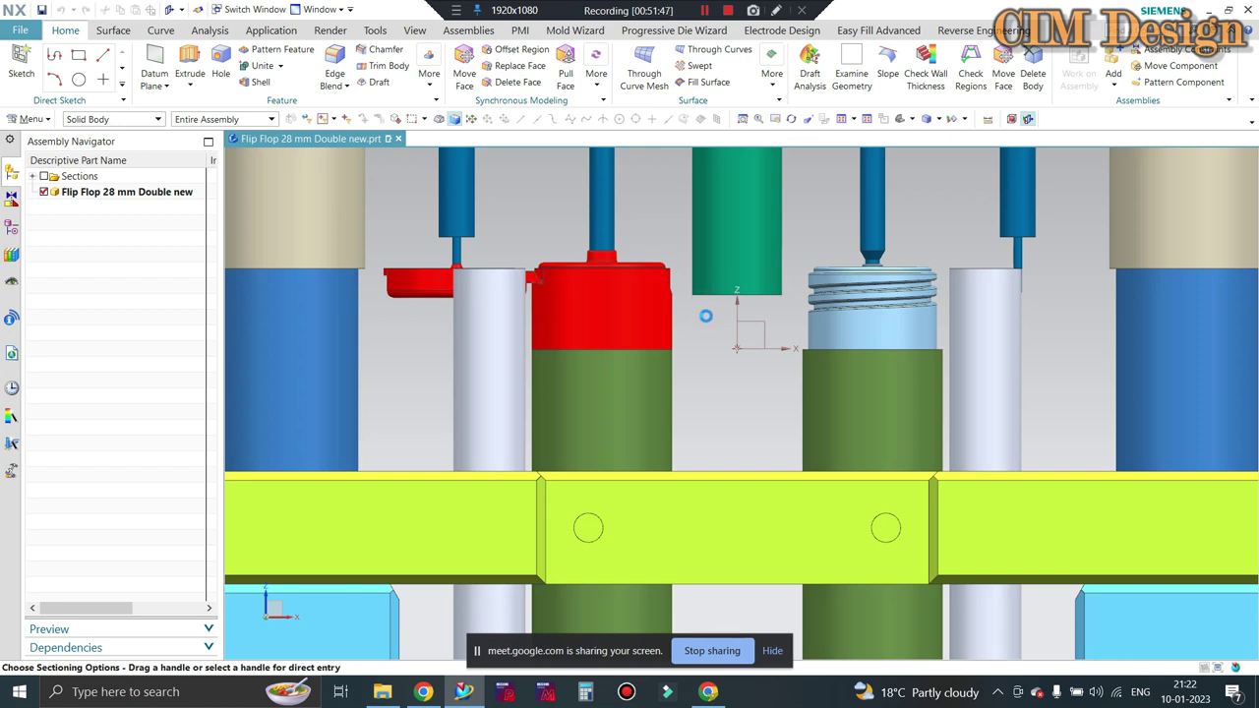
Start a section view with Ctrl+H, orbit to isometric and drag the plane to 163 mm
{"action": "key", "text": "ctrl+h"}
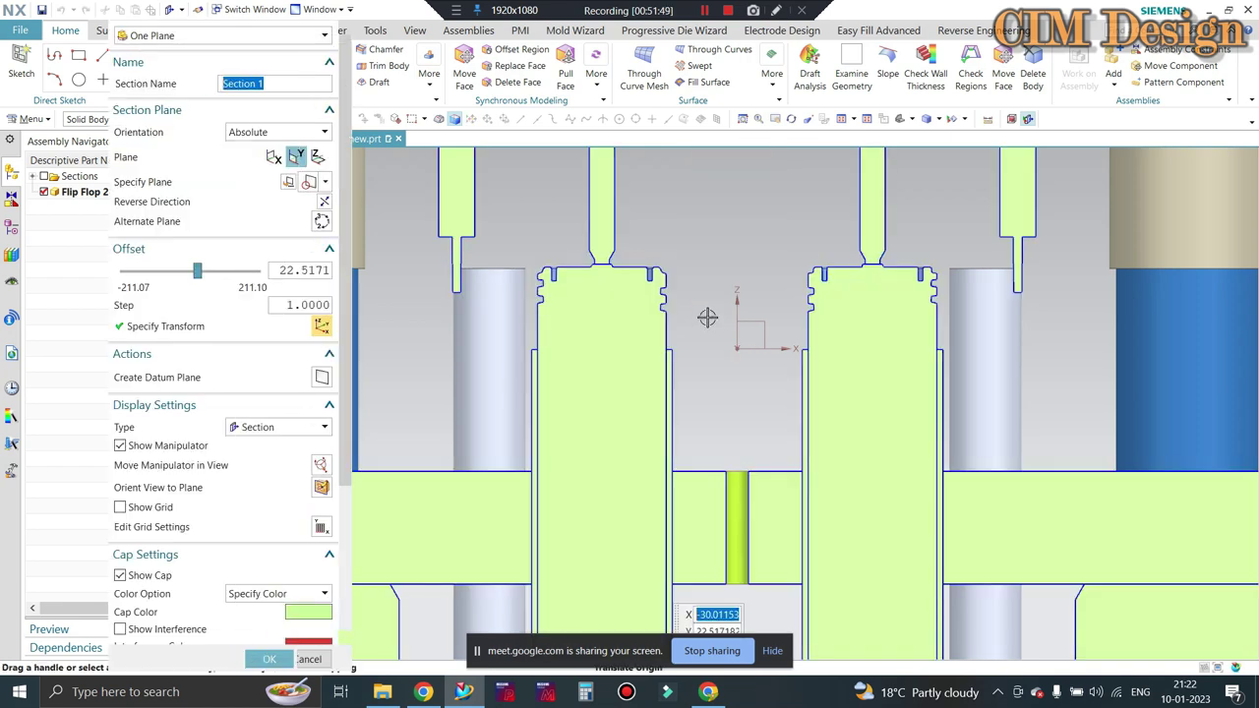
{"action": "scroll", "coordinate": [671, 303], "scroll_direction": "down", "scroll_amount": 5}
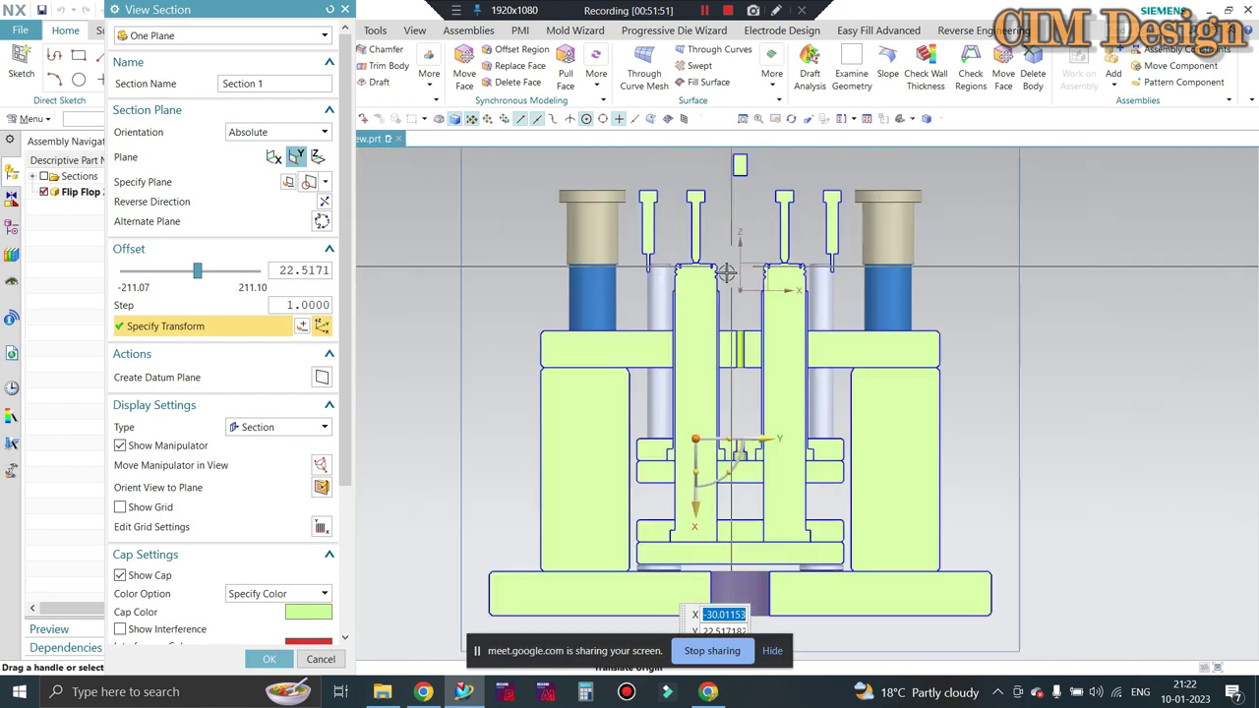
{"action": "scroll", "coordinate": [671, 303], "scroll_direction": "down", "scroll_amount": 3}
{"action": "mouse_move", "coordinate": [671, 304]}
{"action": "middle_mouse_down"}
{"action": "mouse_move", "coordinate": [685, 349]}
{"action": "mouse_move", "coordinate": [660, 409]}
{"action": "middle_mouse_up"}
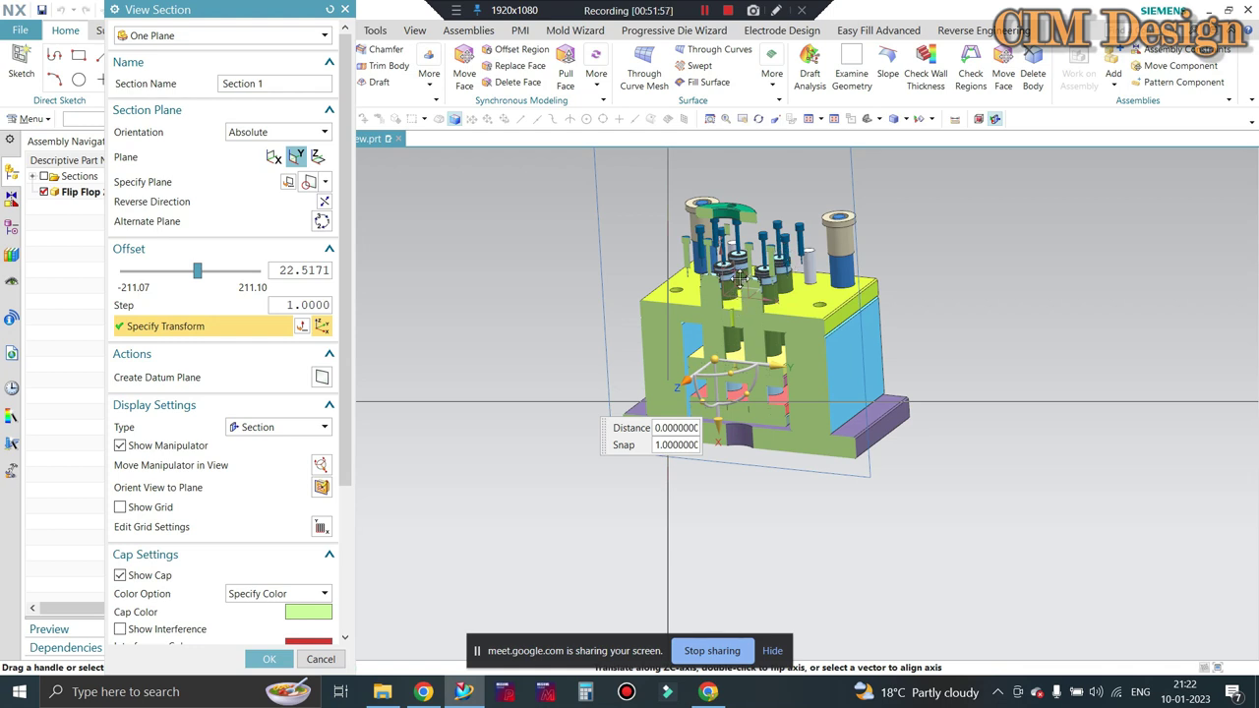
{"action": "left_click_drag", "start_coordinate": [740, 279], "coordinate": [742, 278]}
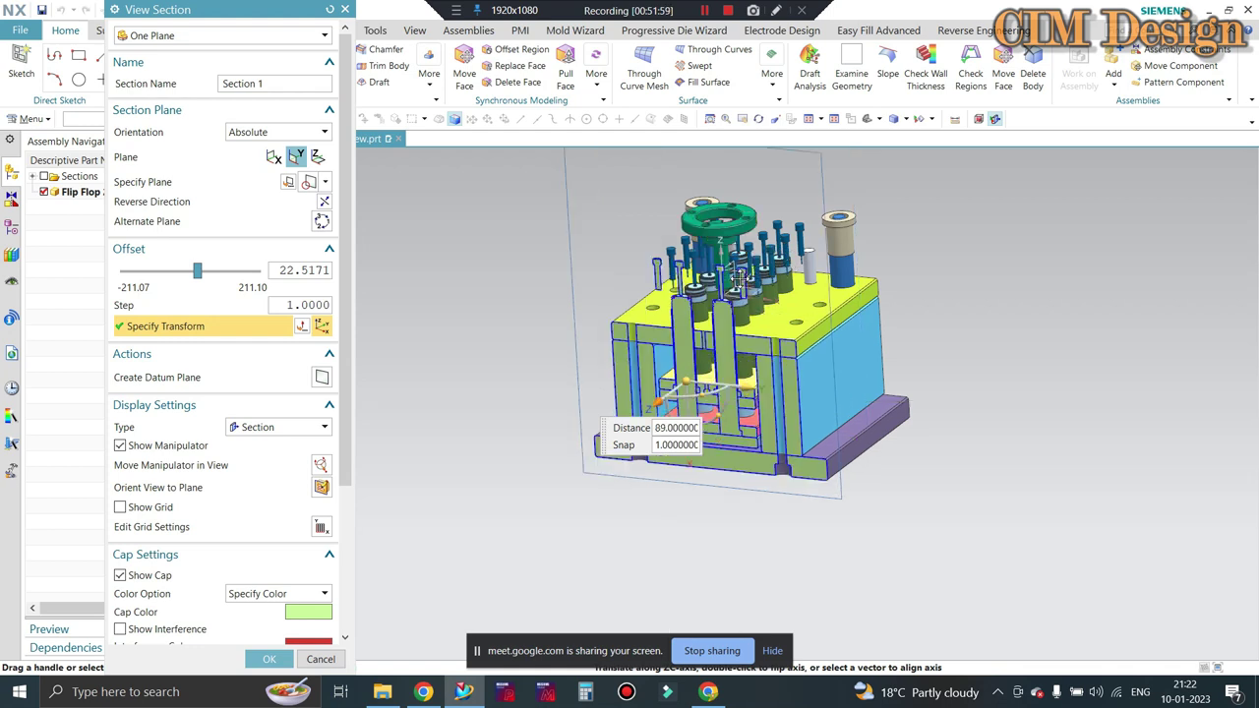
{"action": "left_click_drag", "start_coordinate": [739, 279], "coordinate": [739, 280]}
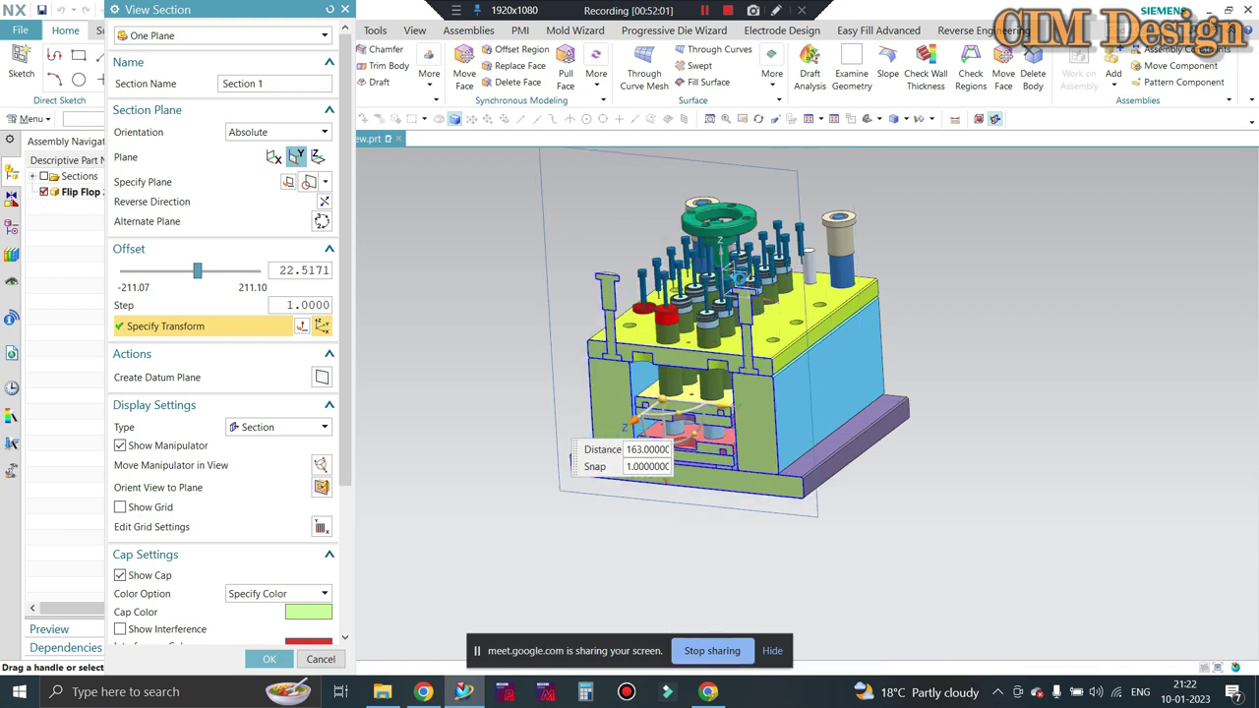
Snap the plane origin to the red cap core's arc centre (offset -112.482) and apply 'Section 1'
{"action": "left_click", "coordinate": [637, 308]}
{"action": "scroll", "coordinate": [672, 311], "scroll_direction": "up", "scroll_amount": 2}
{"action": "scroll", "coordinate": [671, 311], "scroll_direction": "up", "scroll_amount": 3}
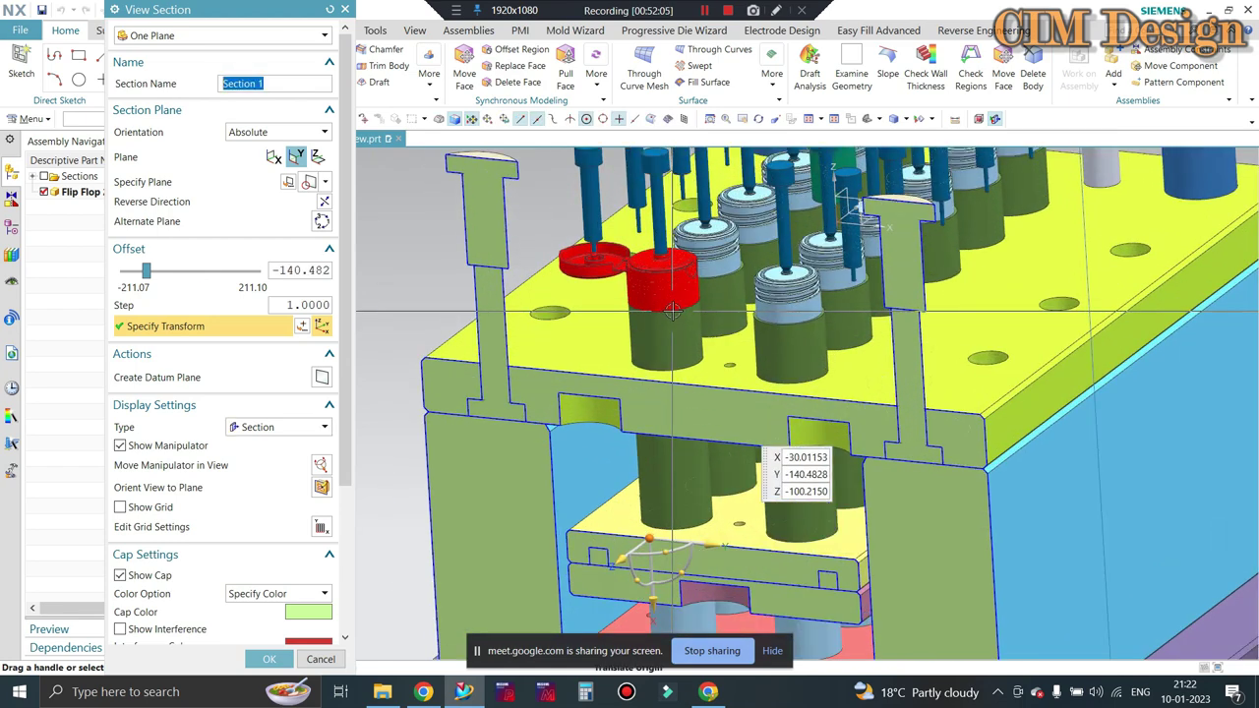
{"action": "scroll", "coordinate": [673, 311], "scroll_direction": "up", "scroll_amount": 3}
{"action": "scroll", "coordinate": [672, 311], "scroll_direction": "up", "scroll_amount": 3}
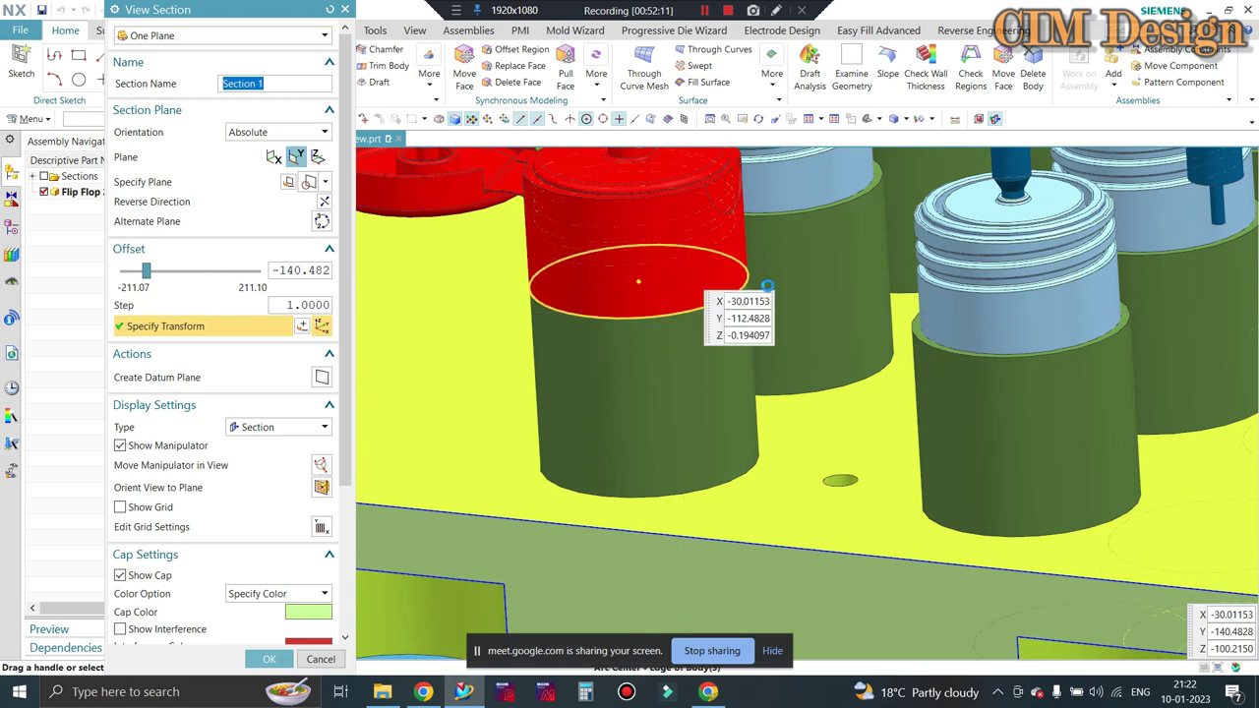
{"action": "left_click", "coordinate": [767, 285]}
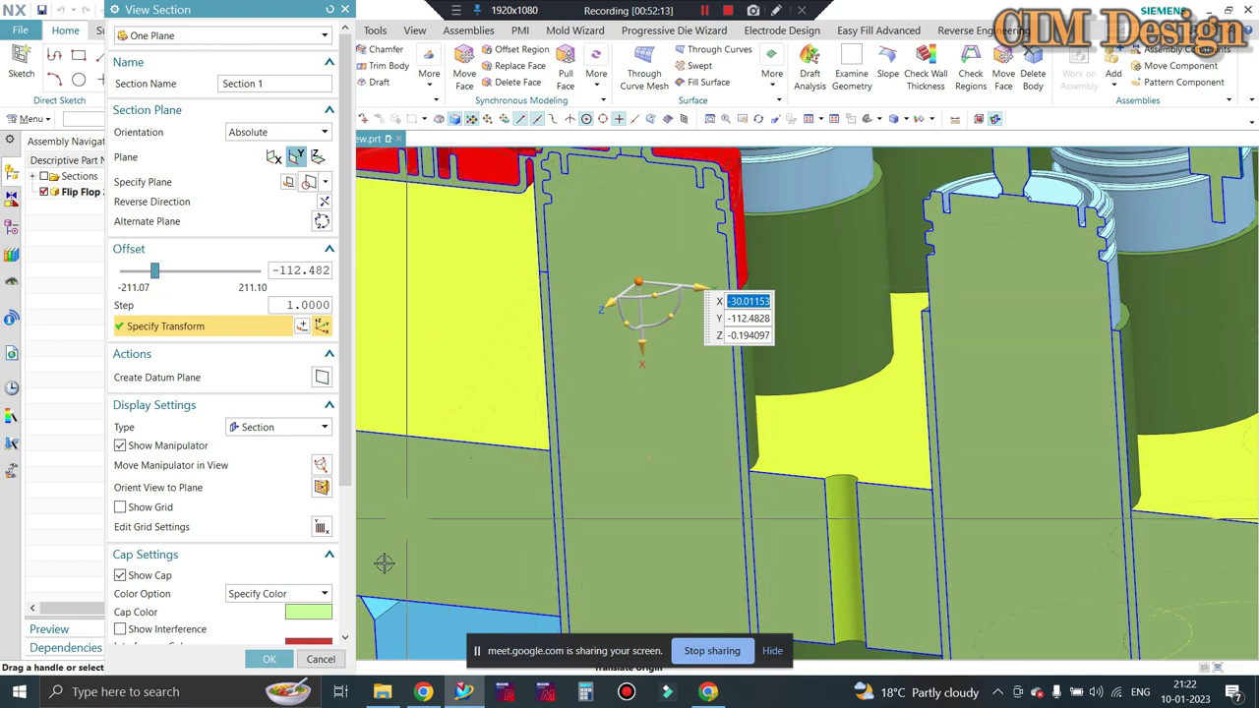
{"action": "left_click", "coordinate": [274, 659]}
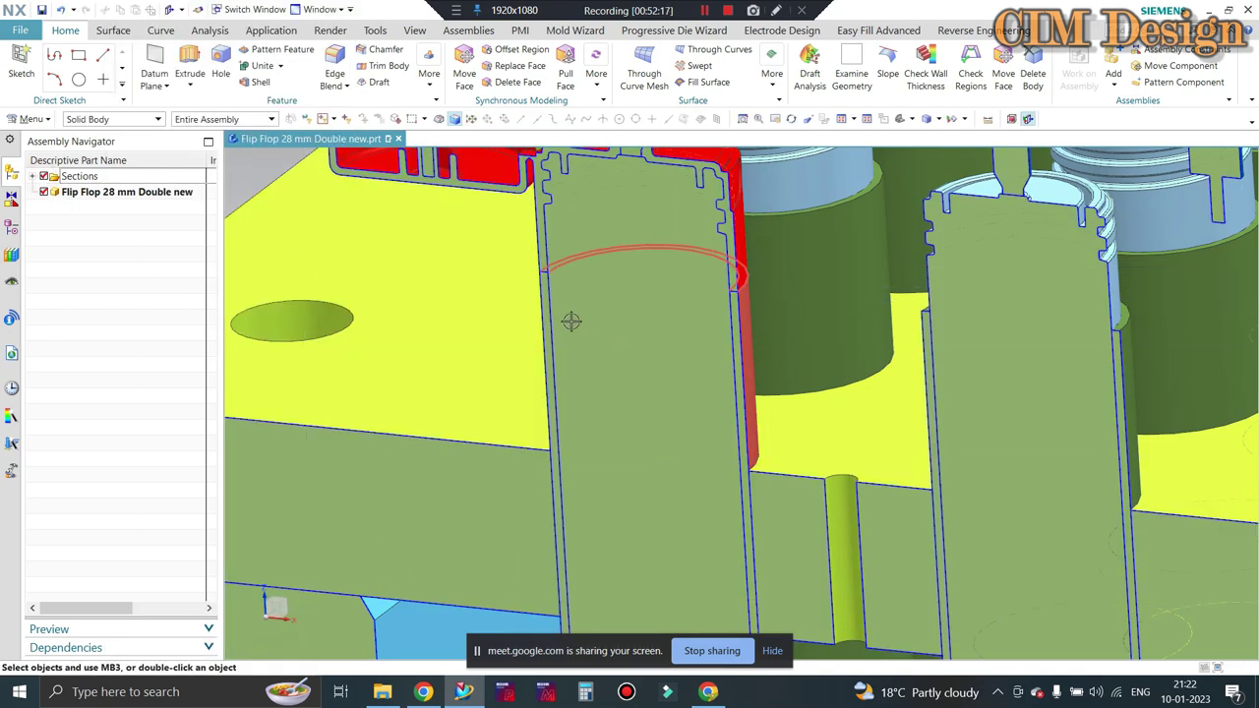
Measure the projected distance between two points at the top of the sectioned cap core: 10.0419 mm
{"action": "scroll", "coordinate": [570, 323], "scroll_direction": "down", "scroll_amount": 2}
{"action": "left_click", "coordinate": [988, 119]}
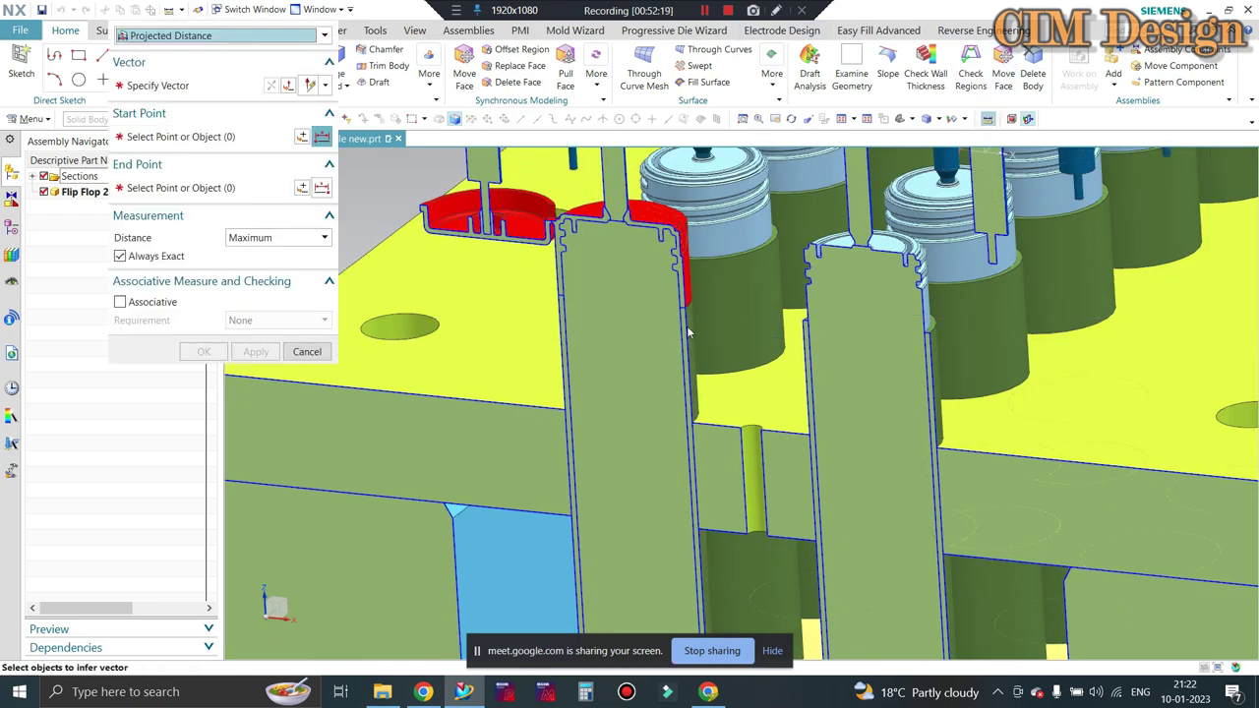
{"action": "left_click", "coordinate": [739, 381]}
{"action": "scroll", "coordinate": [595, 226], "scroll_direction": "up", "scroll_amount": 2}
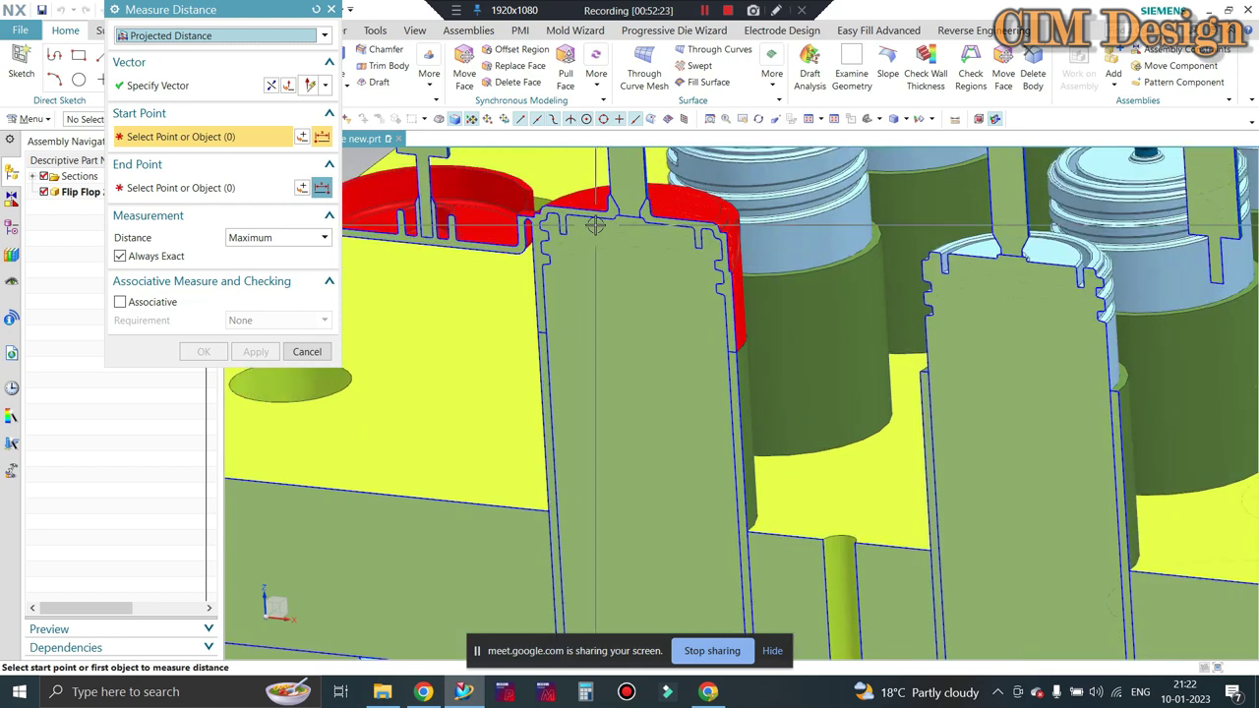
{"action": "scroll", "coordinate": [595, 227], "scroll_direction": "up", "scroll_amount": 1}
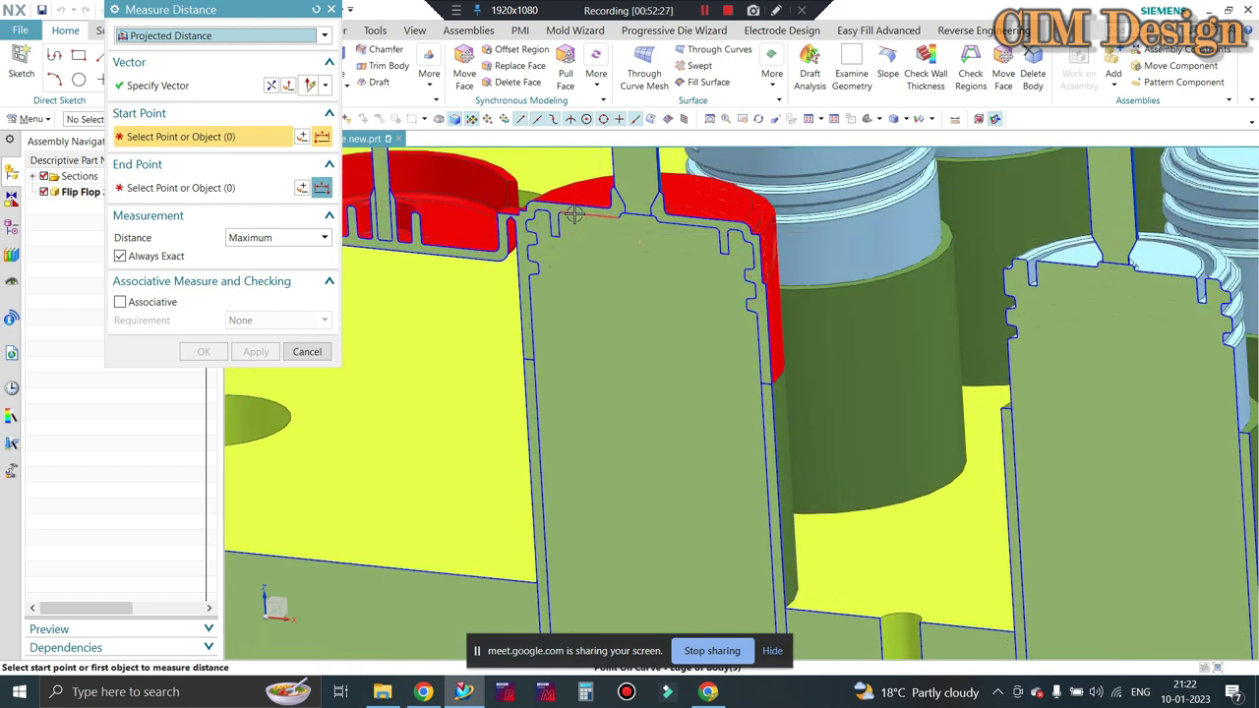
{"action": "left_click", "coordinate": [570, 220]}
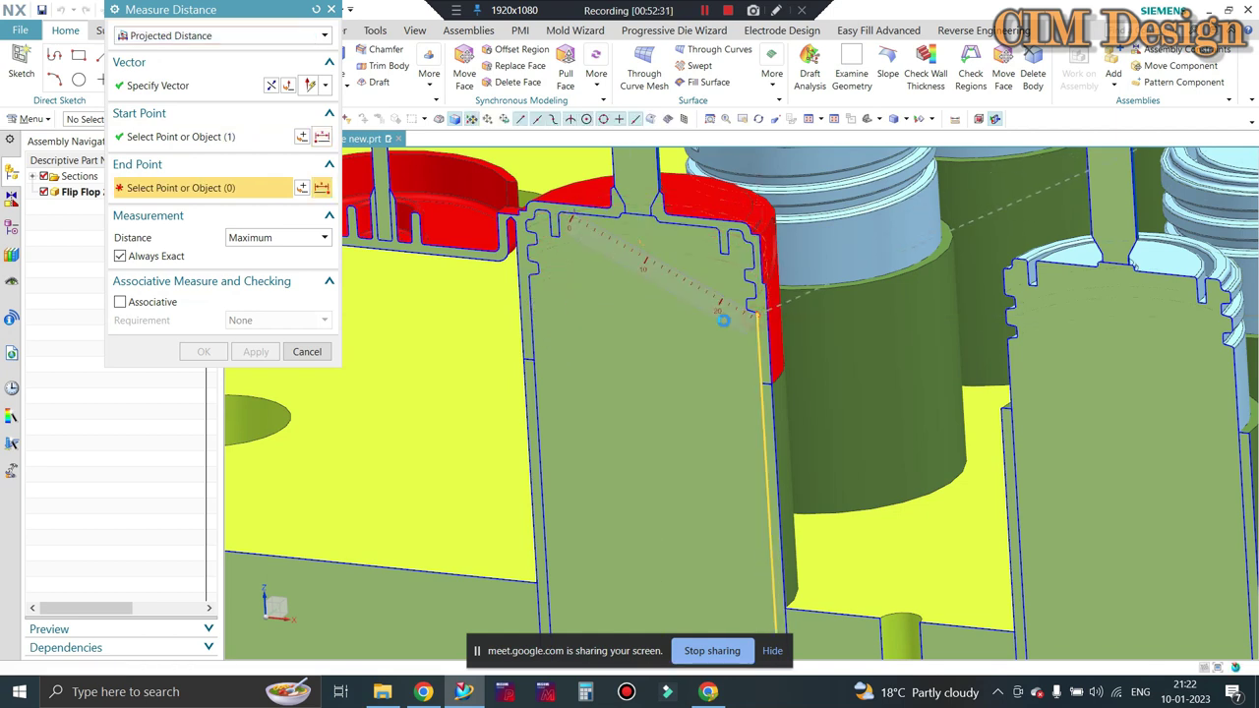
{"action": "left_click", "coordinate": [739, 316]}
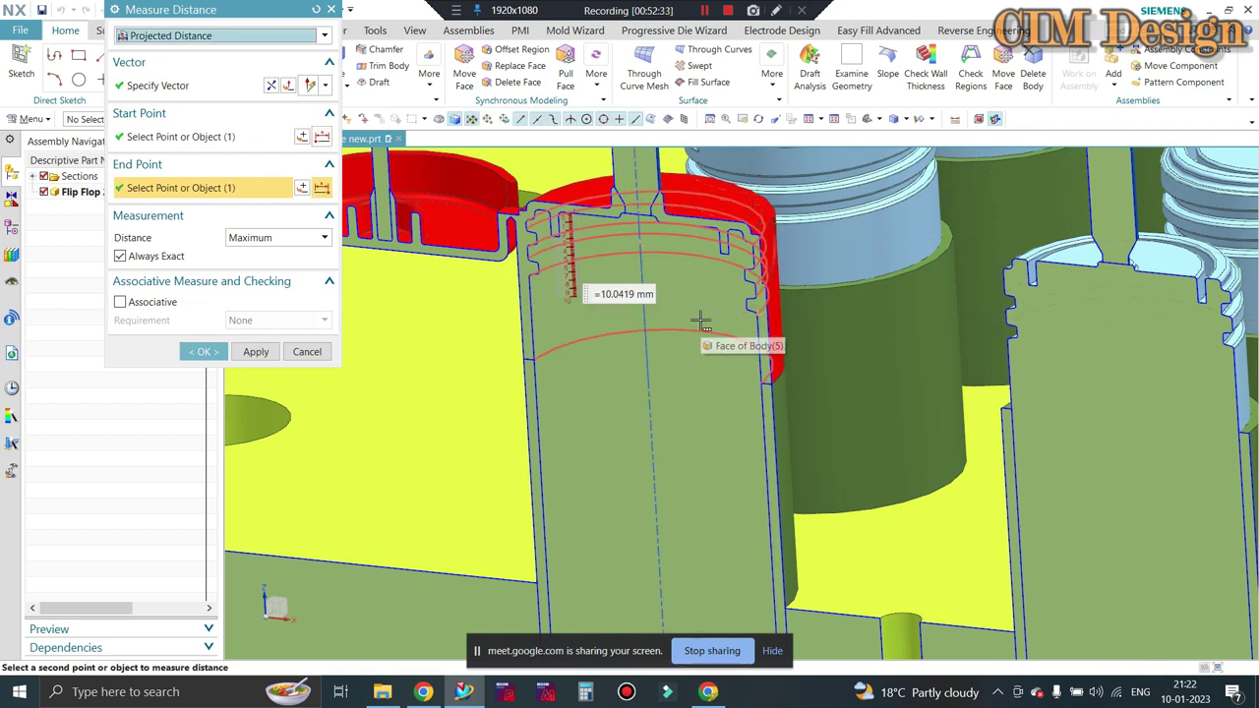
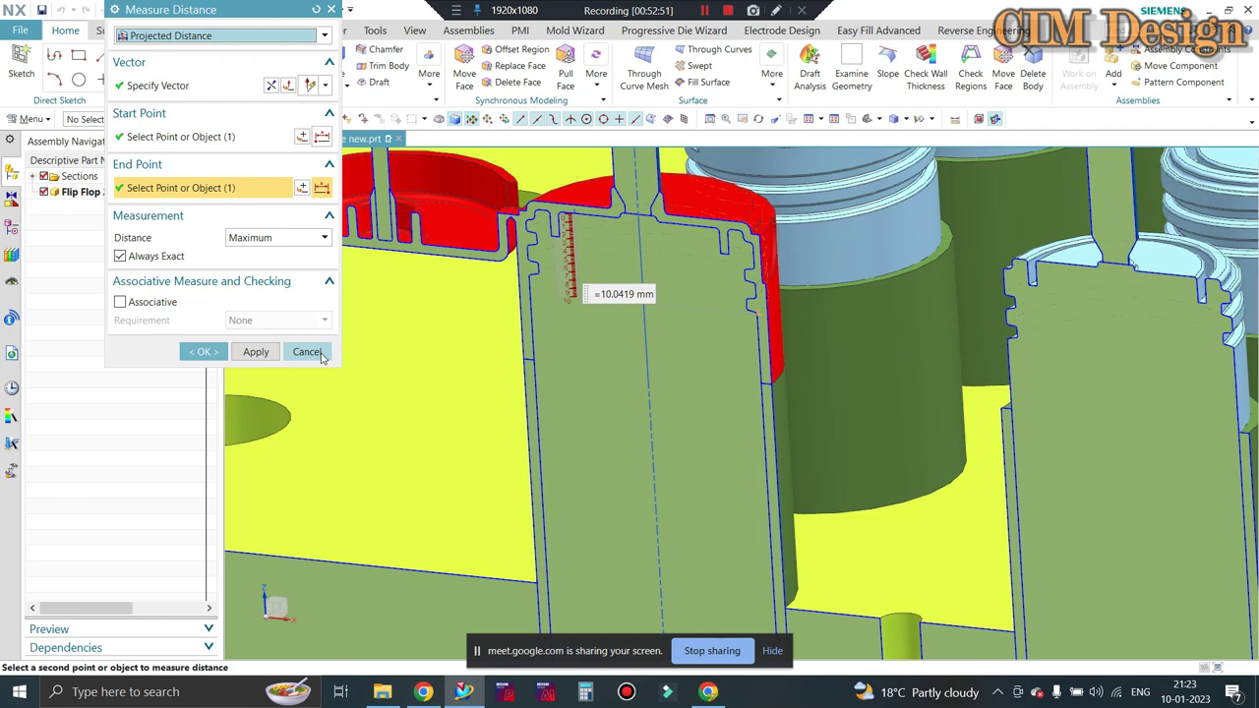
Close the distance measurement and frame the section cut in a straight front view
{"action": "left_click", "coordinate": [306, 352]}
{"action": "middle_click_drag", "start_coordinate": [837, 368], "coordinate": [787, 364]}
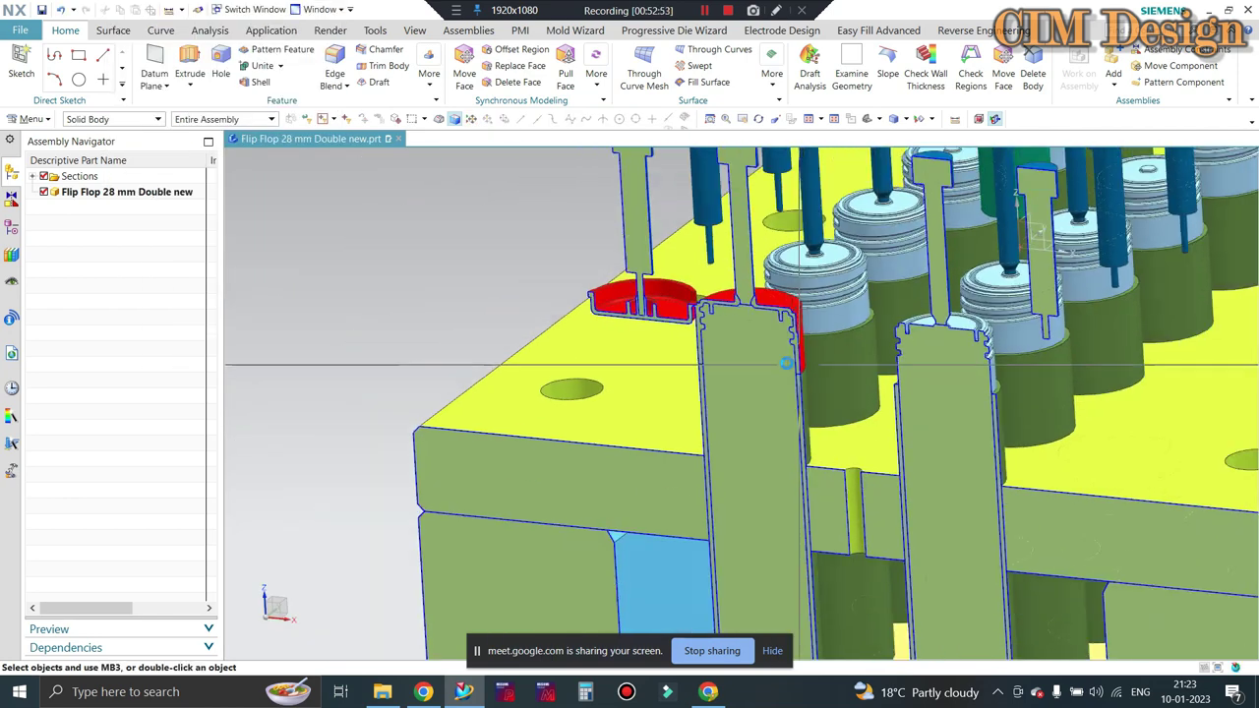
{"action": "scroll", "coordinate": [514, 309], "scroll_direction": "down", "scroll_amount": 3}
{"action": "key", "text": "ctrl+alt+f"}
{"action": "scroll", "coordinate": [914, 472], "scroll_direction": "up", "scroll_amount": 3}
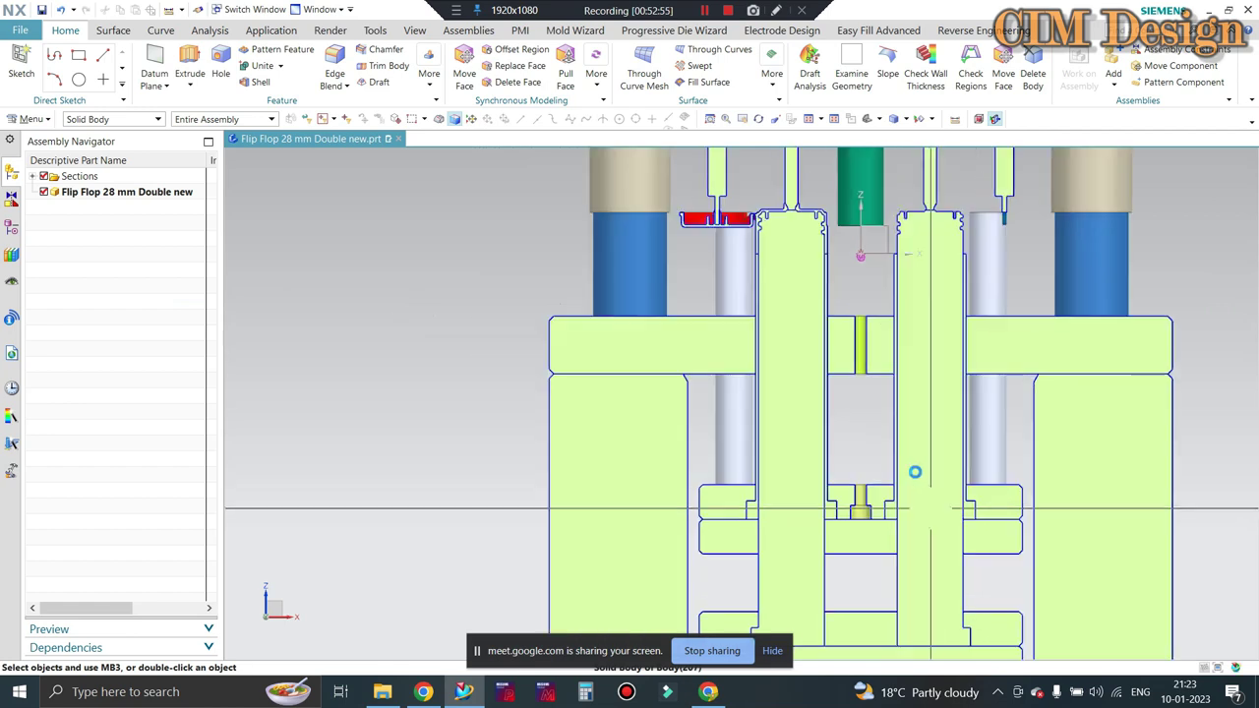
{"action": "scroll", "coordinate": [915, 472], "scroll_direction": "up", "scroll_amount": 3}
{"action": "middle_click_drag", "start_coordinate": [786, 360], "coordinate": [792, 319], "text": "shift"}
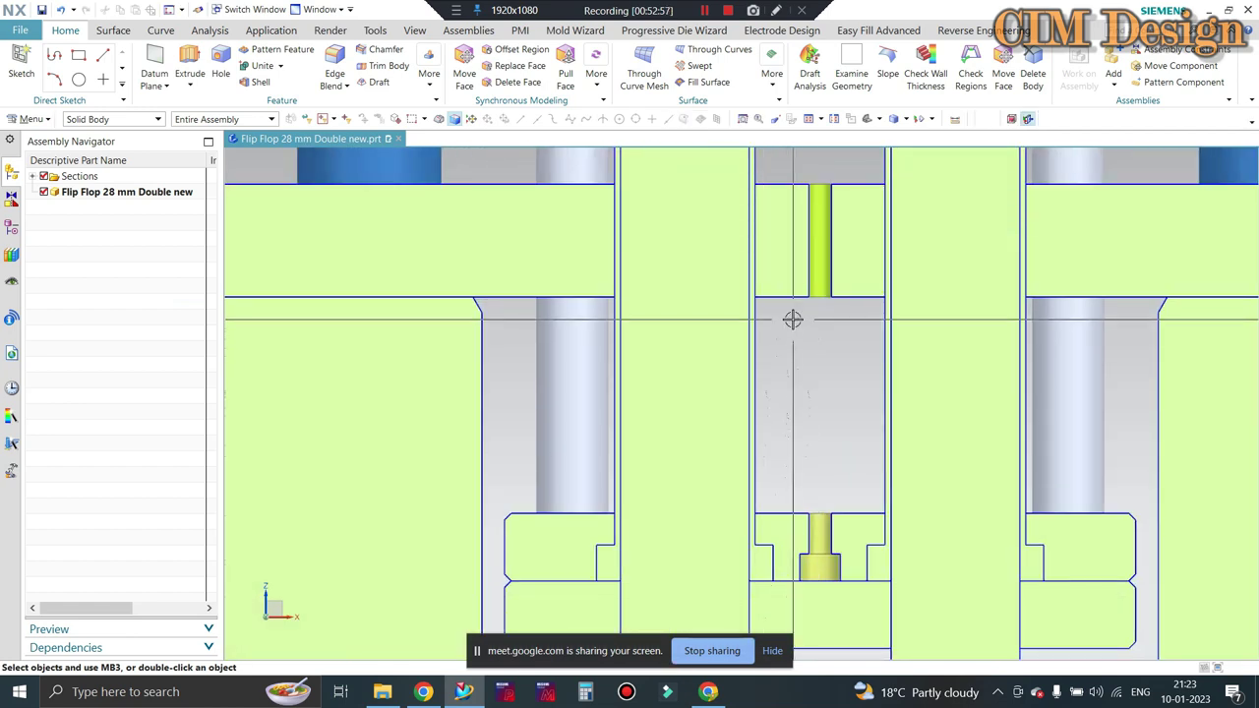
{"action": "scroll", "coordinate": [793, 320], "scroll_direction": "down", "scroll_amount": 2}
{"action": "scroll", "coordinate": [661, 320], "scroll_direction": "down", "scroll_amount": 2}
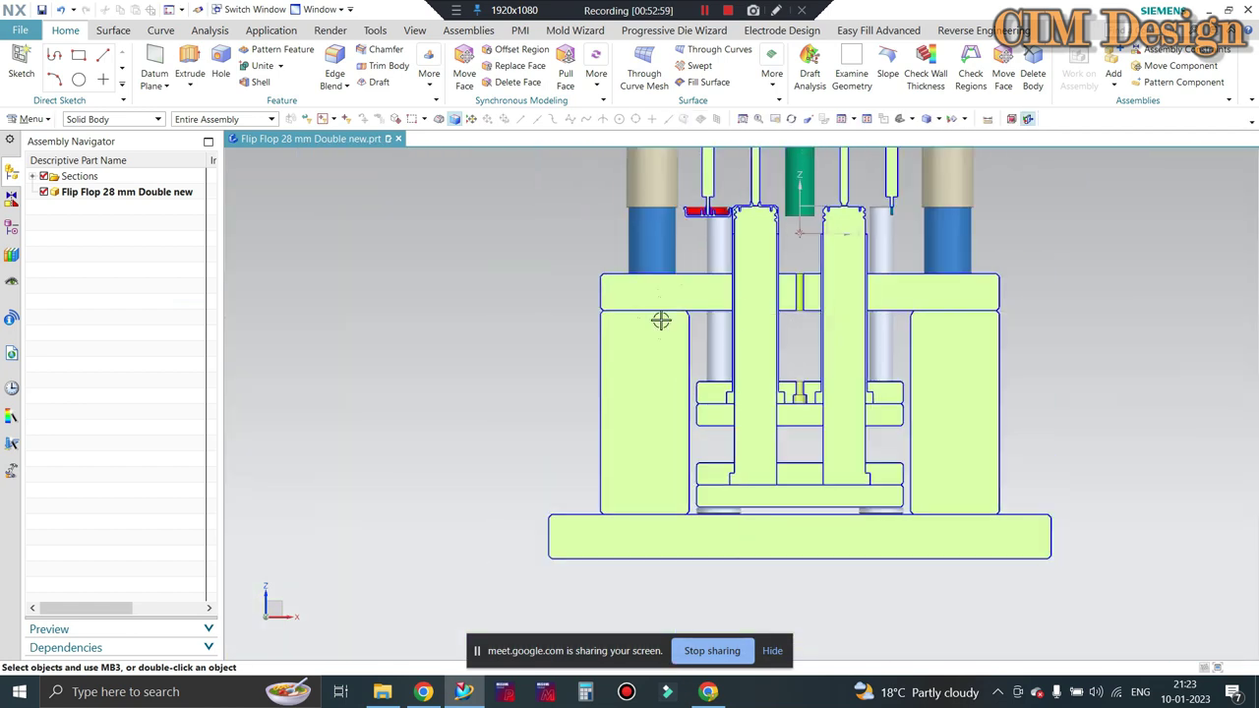
Turn off the section cut and tilt the view to show the full mold
{"action": "left_click", "coordinate": [1029, 122]}
{"action": "scroll", "coordinate": [755, 325], "scroll_direction": "down", "scroll_amount": 2}
{"action": "mouse_move", "coordinate": [755, 325]}
{"action": "middle_mouse_down"}
{"action": "mouse_move", "coordinate": [755, 293]}
{"action": "mouse_move", "coordinate": [746, 339]}
{"action": "middle_mouse_up"}
{"action": "scroll", "coordinate": [755, 293], "scroll_direction": "up", "scroll_amount": 2}
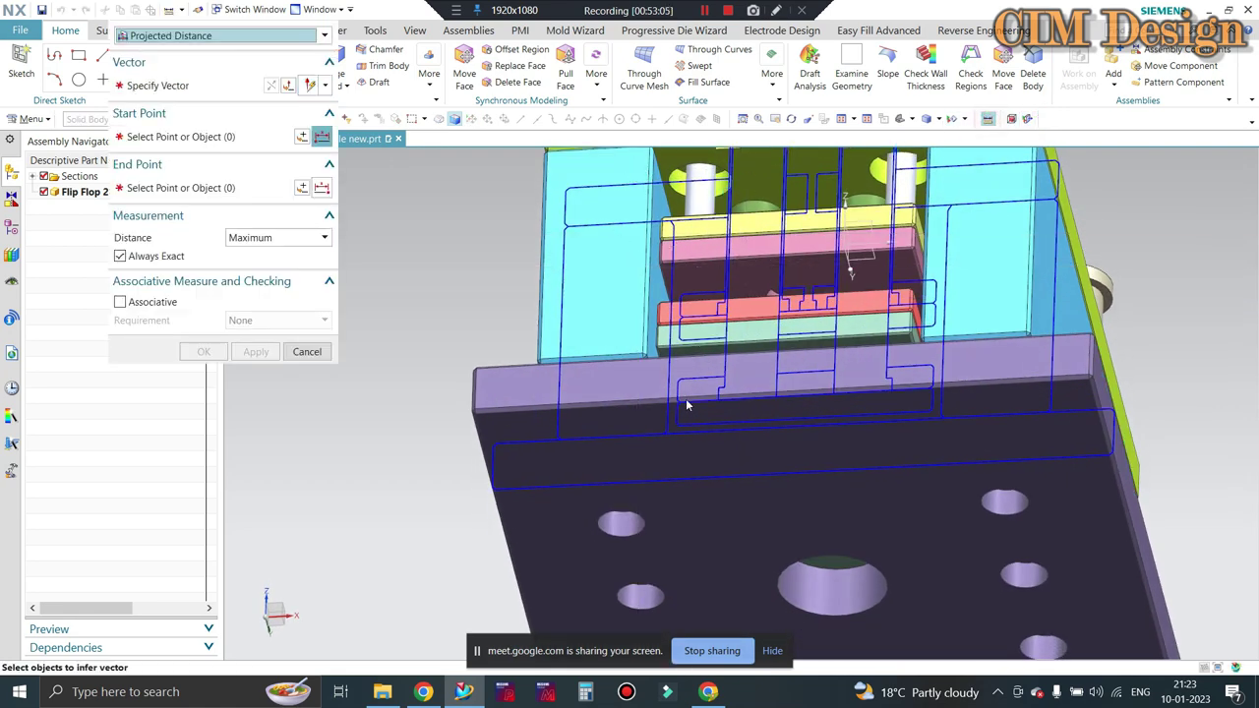
Orbit and zoom the mold around to a frontal view of the plate's pin hole
{"action": "mouse_move", "coordinate": [688, 325]}
{"action": "middle_mouse_down"}
{"action": "mouse_move", "coordinate": [621, 292]}
{"action": "mouse_move", "coordinate": [685, 298]}
{"action": "mouse_move", "coordinate": [600, 384]}
{"action": "middle_mouse_up"}
{"action": "scroll", "coordinate": [622, 292], "scroll_direction": "up", "scroll_amount": 2}
{"action": "scroll", "coordinate": [621, 292], "scroll_direction": "up", "scroll_amount": 1}
{"action": "scroll", "coordinate": [621, 292], "scroll_direction": "down", "scroll_amount": 3}
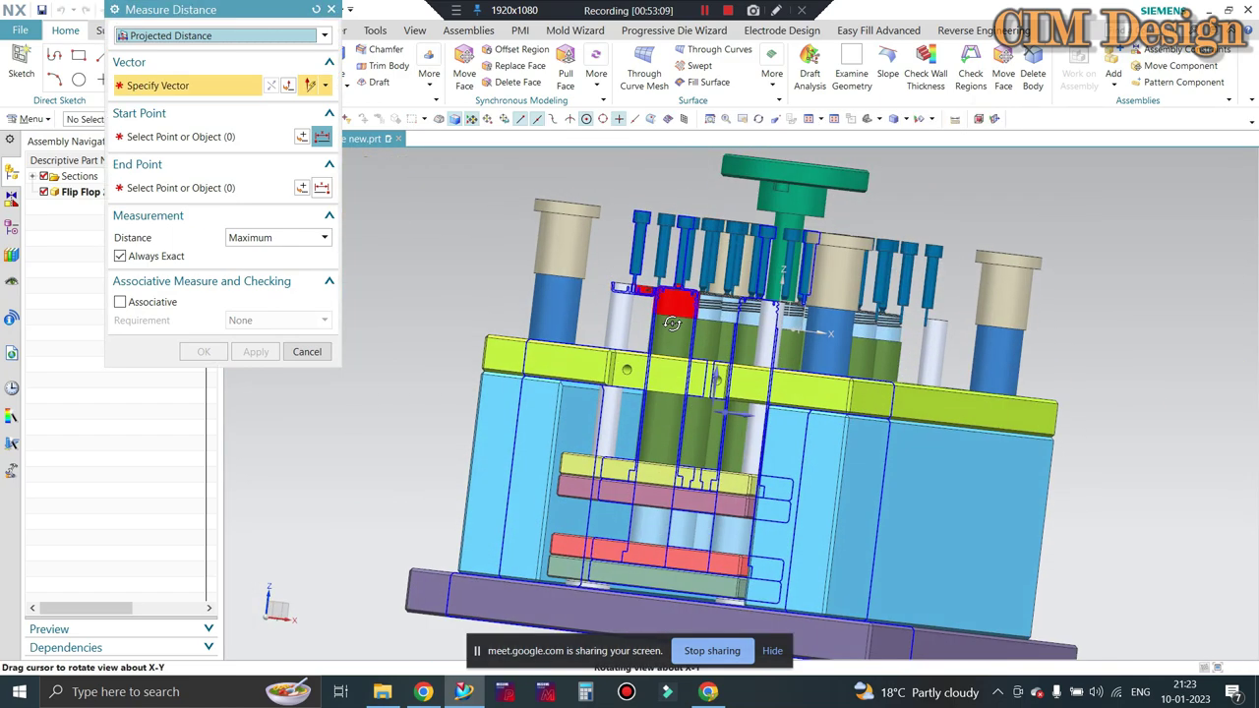
{"action": "scroll", "coordinate": [599, 384], "scroll_direction": "up", "scroll_amount": 1}
{"action": "scroll", "coordinate": [600, 384], "scroll_direction": "up", "scroll_amount": 2}
{"action": "scroll", "coordinate": [599, 383], "scroll_direction": "up", "scroll_amount": 2}
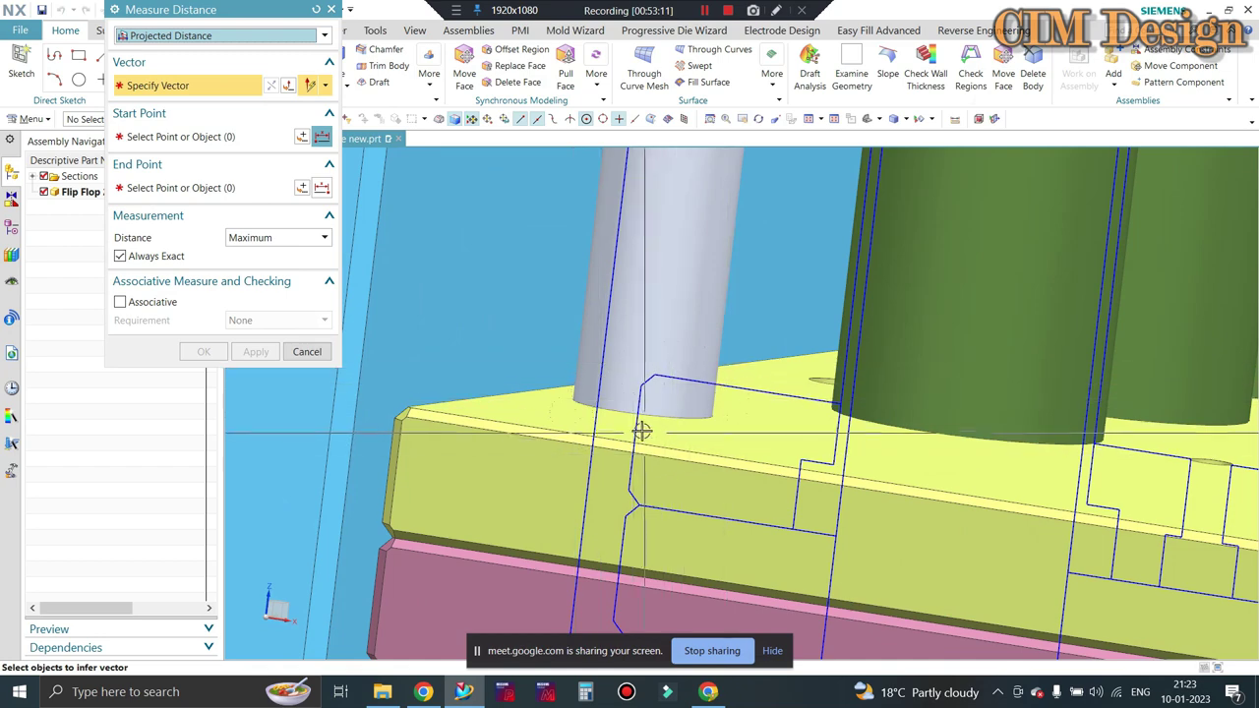
{"action": "scroll", "coordinate": [620, 447], "scroll_direction": "down", "scroll_amount": 1}
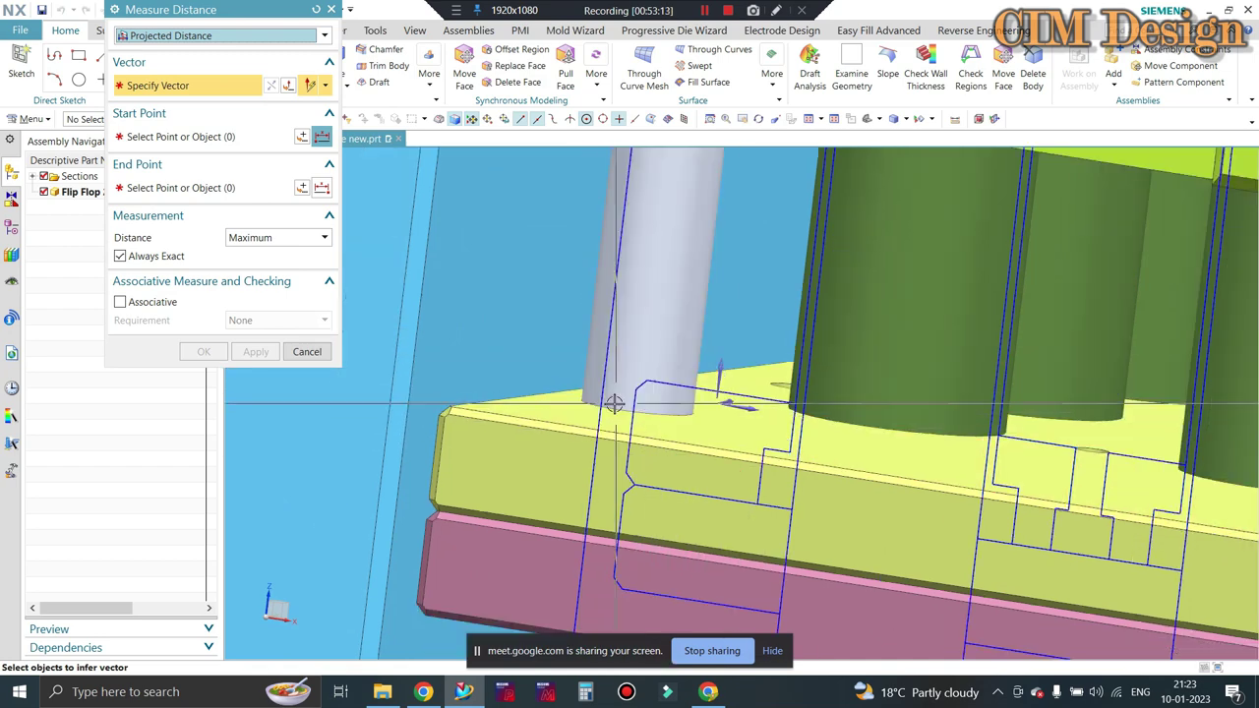
{"action": "scroll", "coordinate": [590, 467], "scroll_direction": "down", "scroll_amount": 1}
{"action": "scroll", "coordinate": [566, 489], "scroll_direction": "down", "scroll_amount": 1}
{"action": "scroll", "coordinate": [576, 413], "scroll_direction": "down", "scroll_amount": 1}
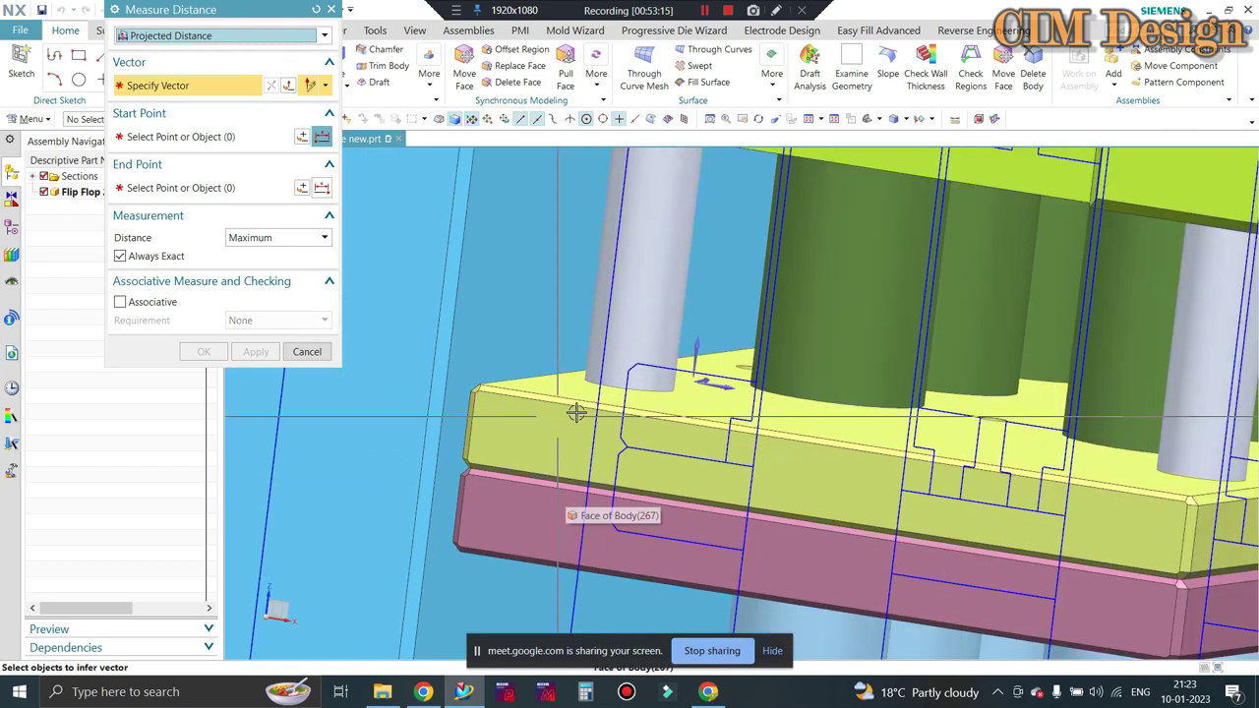
{"action": "scroll", "coordinate": [590, 403], "scroll_direction": "down", "scroll_amount": 1}
{"action": "scroll", "coordinate": [600, 398], "scroll_direction": "down", "scroll_amount": 1}
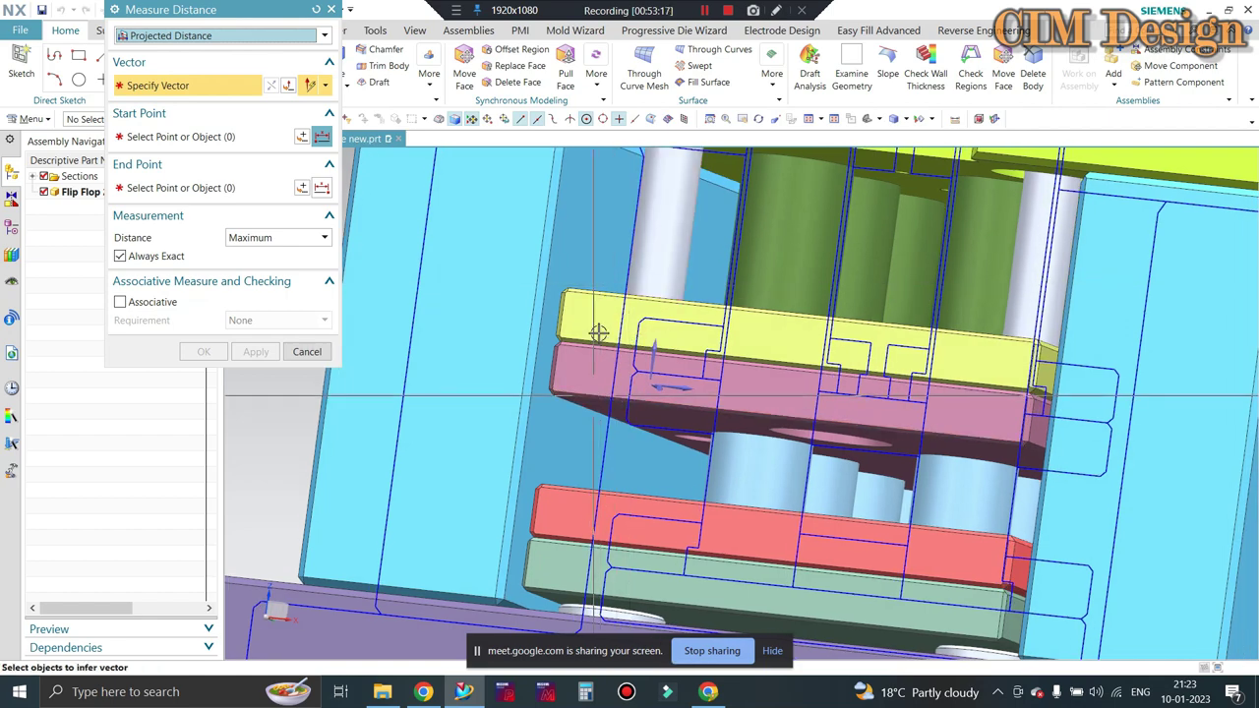
{"action": "scroll", "coordinate": [601, 394], "scroll_direction": "down", "scroll_amount": 2}
{"action": "scroll", "coordinate": [608, 370], "scroll_direction": "up", "scroll_amount": 2}
{"action": "scroll", "coordinate": [599, 376], "scroll_direction": "up", "scroll_amount": 2}
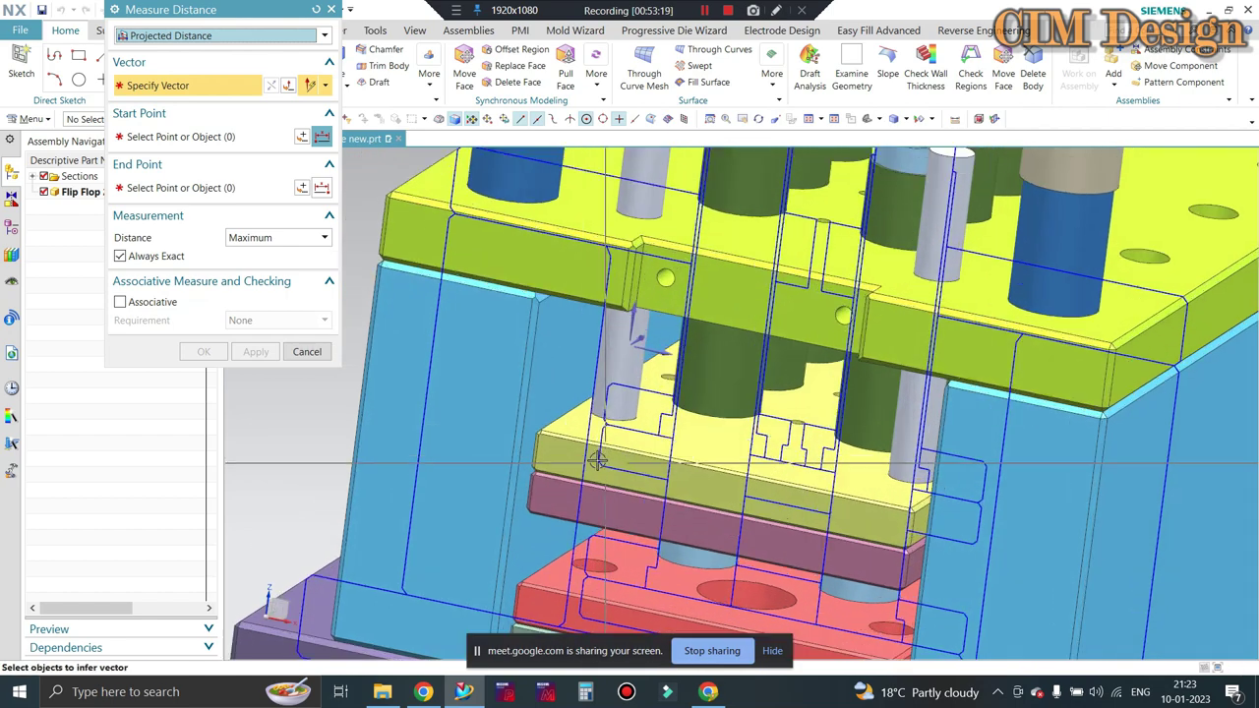
{"action": "scroll", "coordinate": [590, 384], "scroll_direction": "up", "scroll_amount": 2}
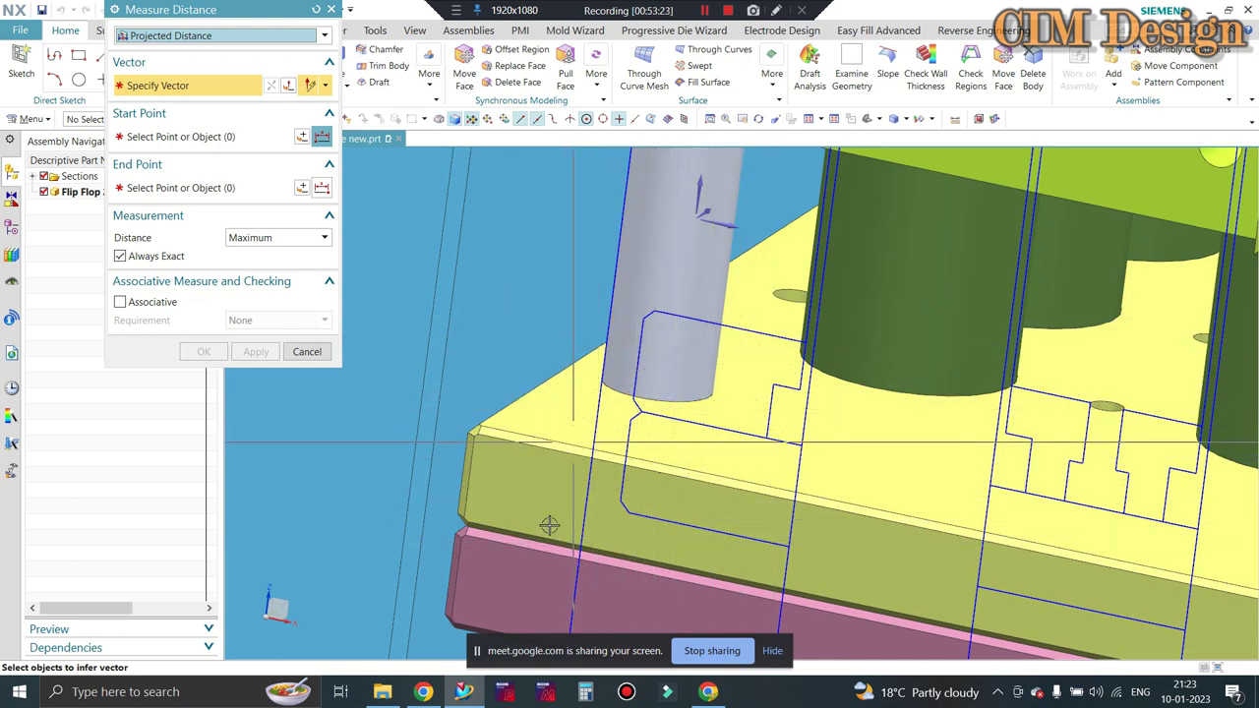
{"action": "scroll", "coordinate": [632, 389], "scroll_direction": "down", "scroll_amount": 3}
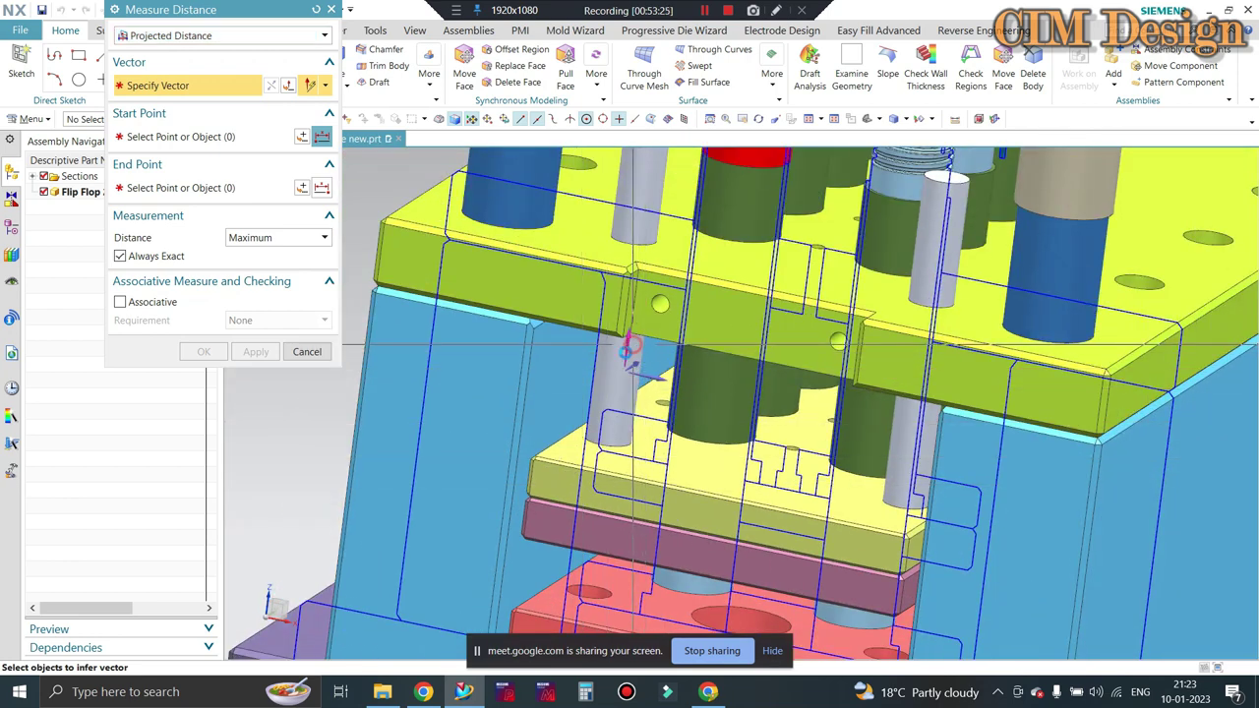
Measure the projected distance between the pin hole edges (15 mm) and close the measurement
{"action": "left_click", "coordinate": [629, 353]}
{"action": "scroll", "coordinate": [551, 398], "scroll_direction": "down", "scroll_amount": 2}
{"action": "middle_click_drag", "start_coordinate": [554, 403], "coordinate": [582, 298]}
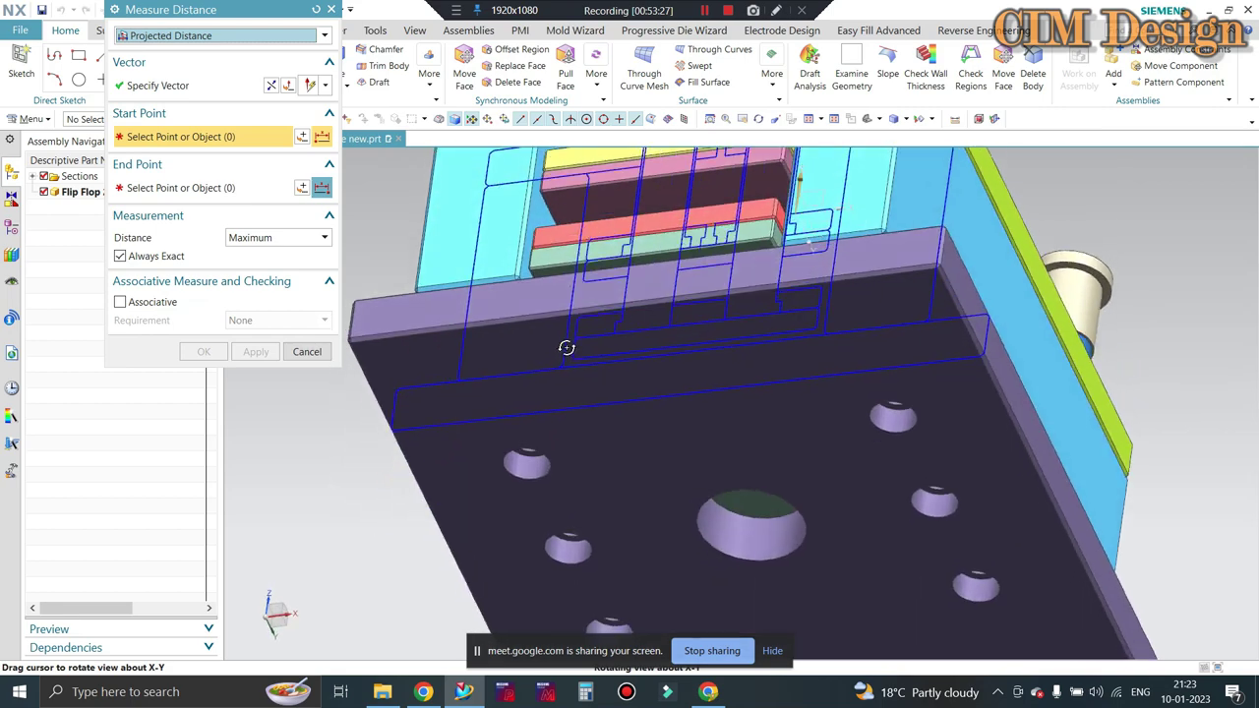
{"action": "scroll", "coordinate": [582, 298], "scroll_direction": "up", "scroll_amount": 3}
{"action": "scroll", "coordinate": [582, 298], "scroll_direction": "up", "scroll_amount": 2}
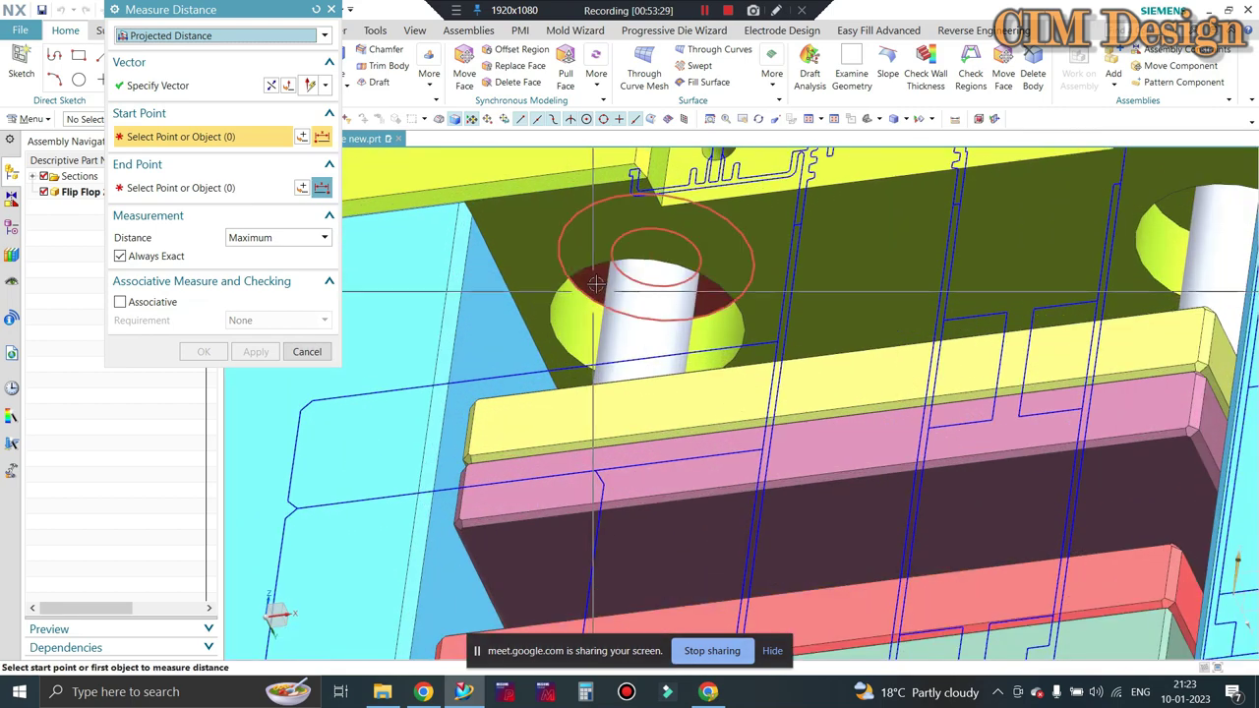
{"action": "left_click", "coordinate": [559, 257]}
{"action": "scroll", "coordinate": [526, 262], "scroll_direction": "down", "scroll_amount": 3}
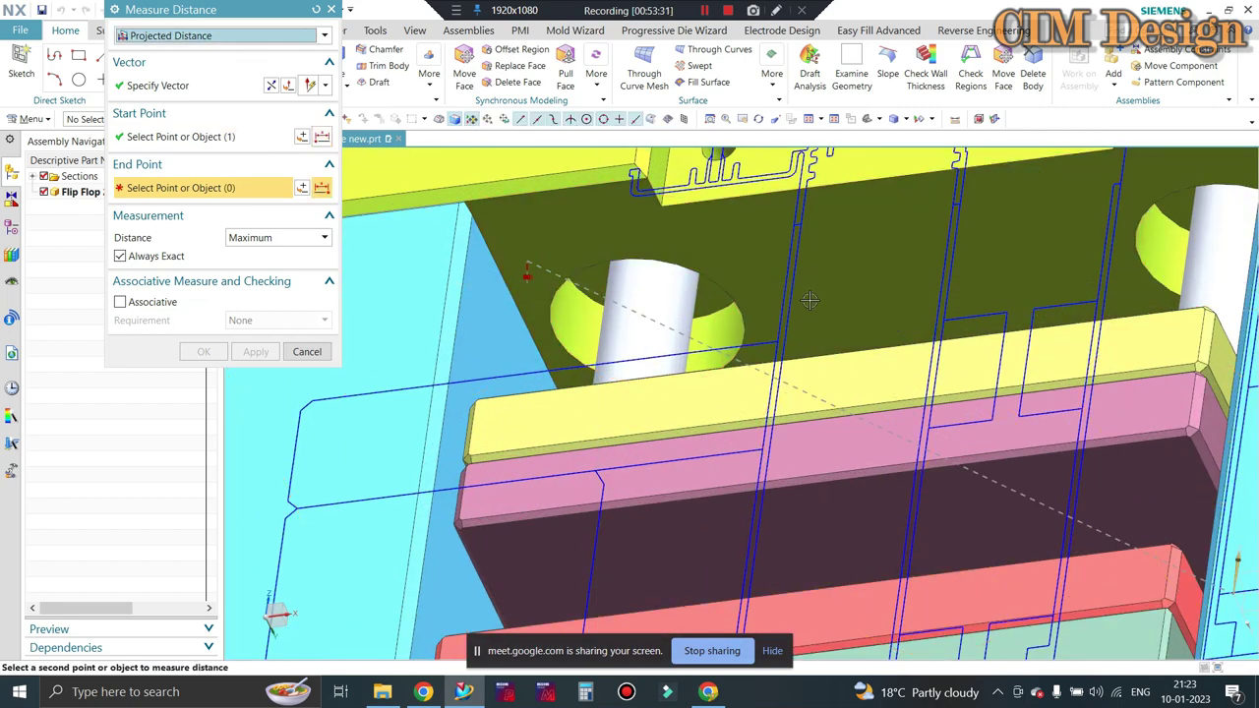
{"action": "middle_click_drag", "start_coordinate": [526, 263], "coordinate": [615, 307]}
{"action": "scroll", "coordinate": [615, 307], "scroll_direction": "up", "scroll_amount": 2}
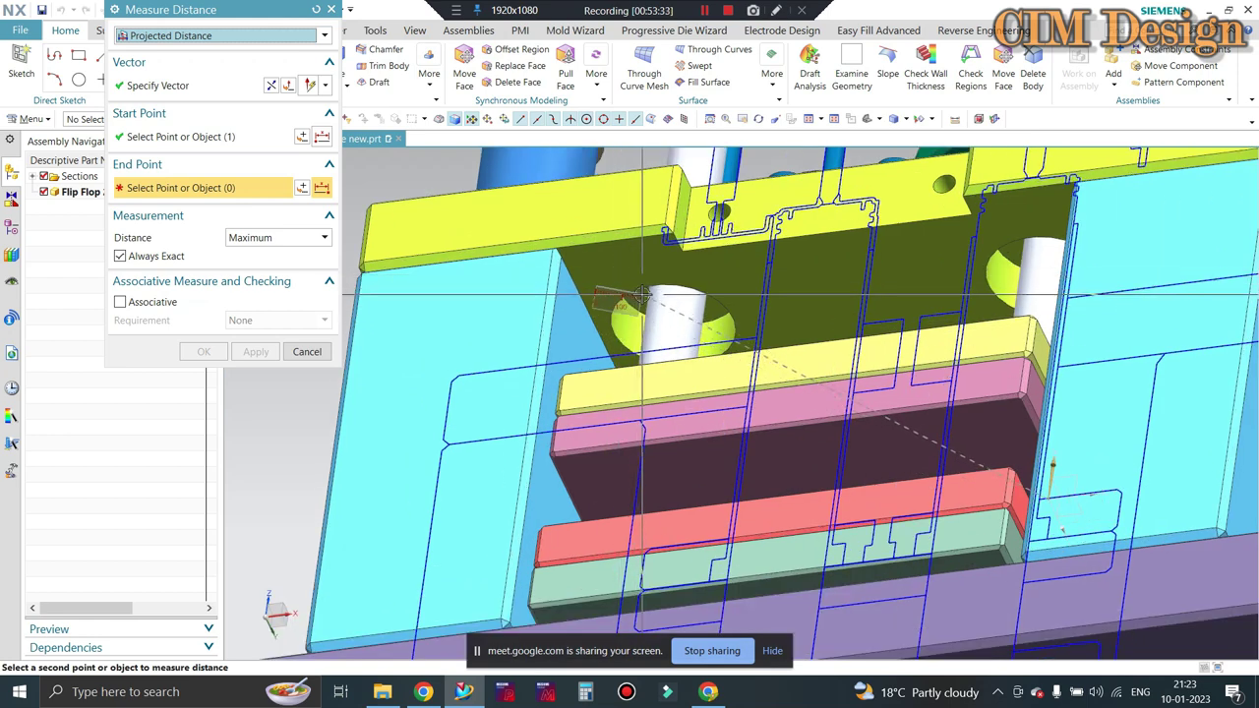
{"action": "left_click", "coordinate": [557, 378]}
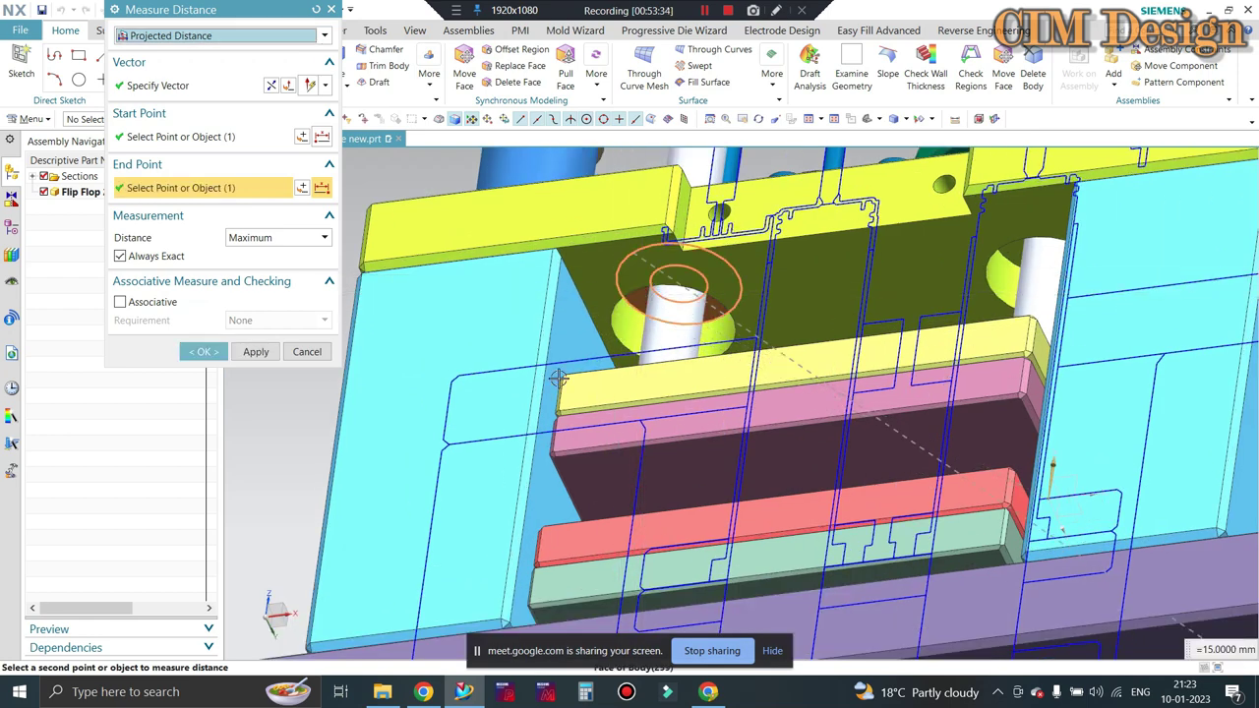
{"action": "left_click", "coordinate": [306, 351]}
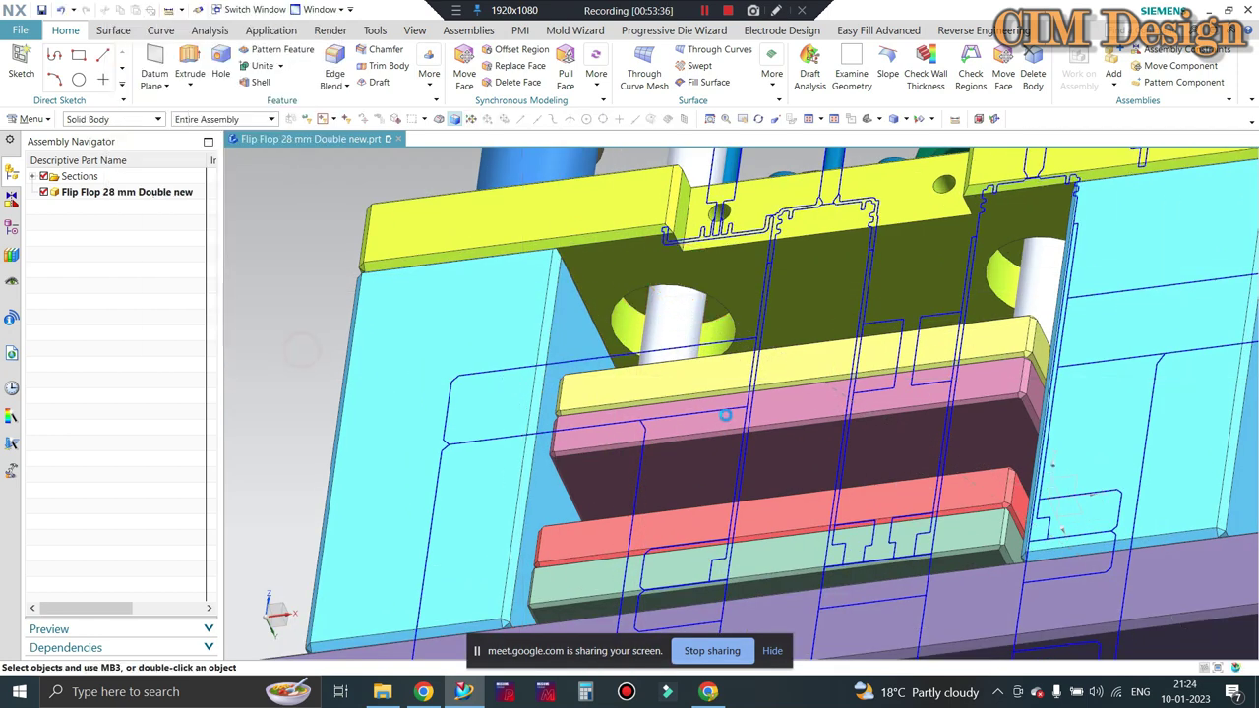
Bring up the calculator beside the model and key in 48 and 15
{"action": "left_click", "coordinate": [584, 693]}
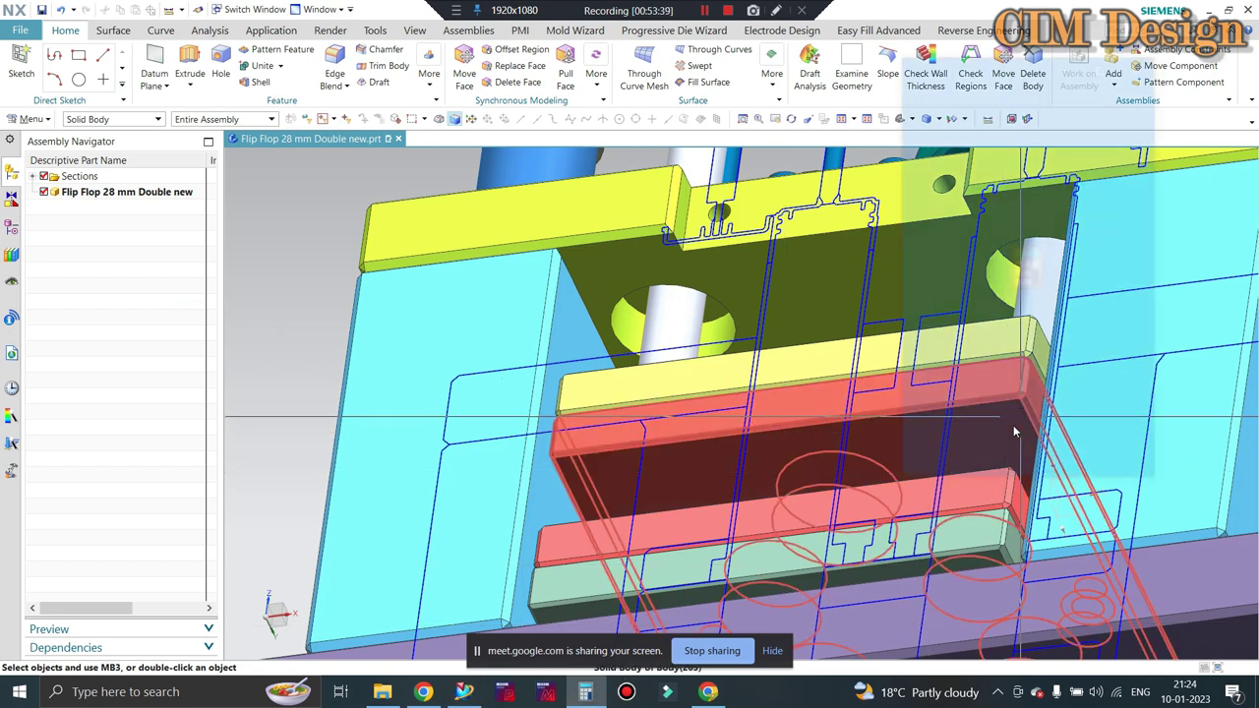
{"action": "left_click", "coordinate": [932, 376]}
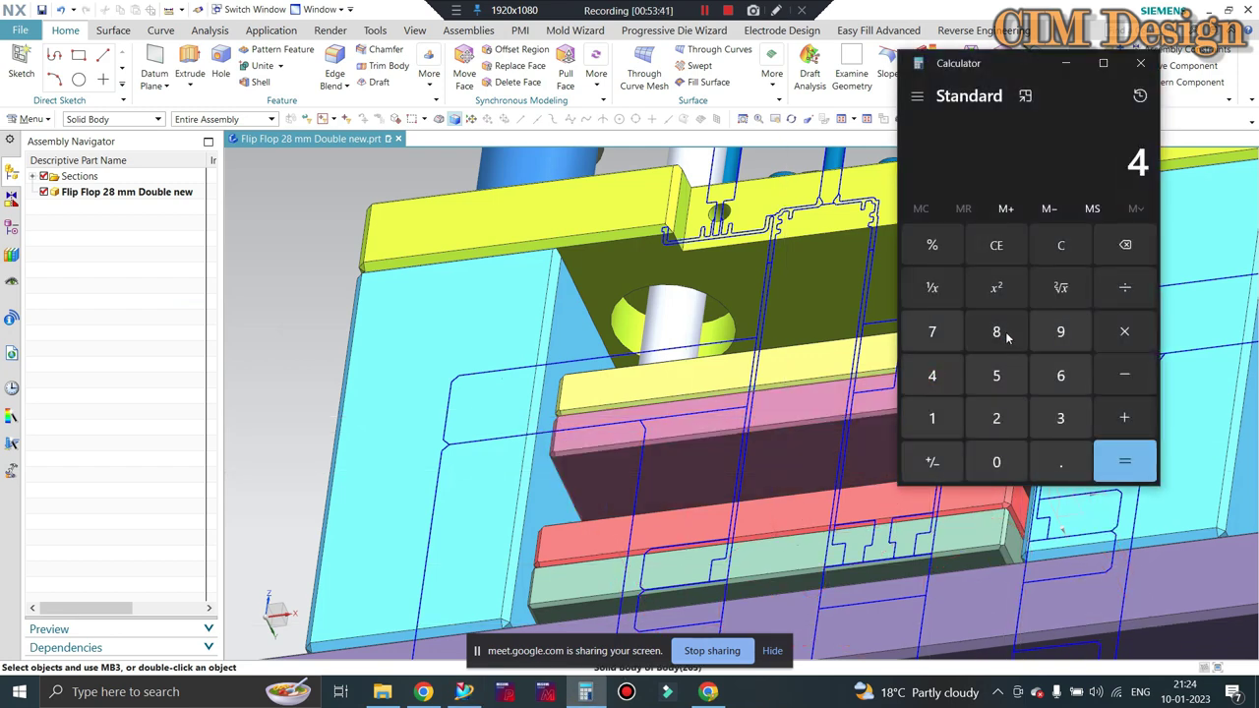
{"action": "left_click", "coordinate": [995, 328]}
{"action": "left_click", "coordinate": [959, 421]}
{"action": "left_click", "coordinate": [996, 376]}
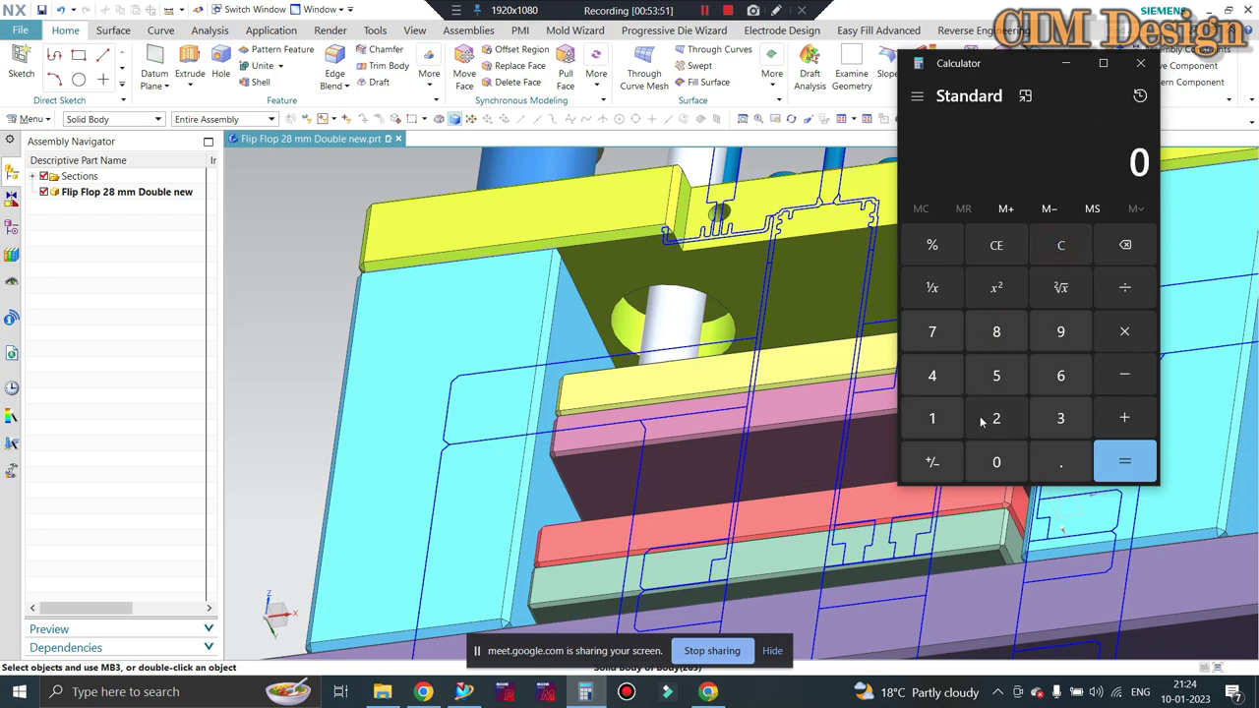
Compute 20 ÷ 100 = 0.2, then multiply by 65 to get 13
{"action": "left_click", "coordinate": [994, 461]}
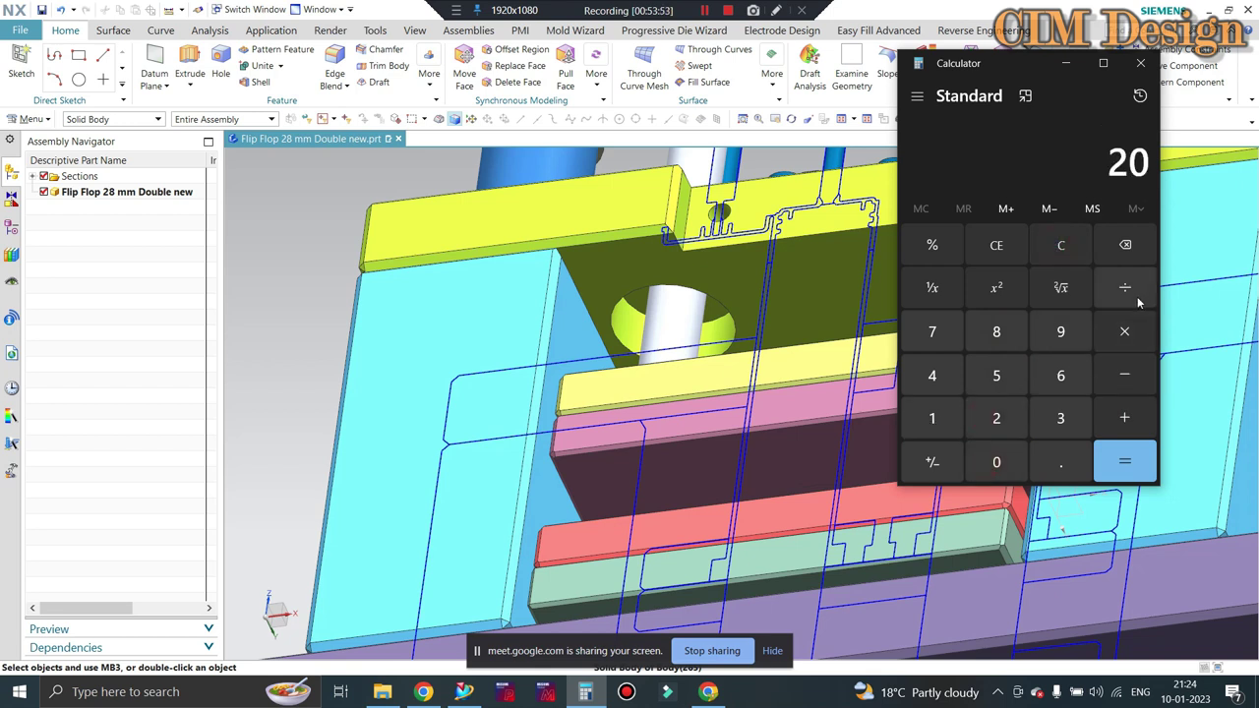
{"action": "left_click", "coordinate": [934, 418]}
{"action": "double_click", "coordinate": [996, 461]}
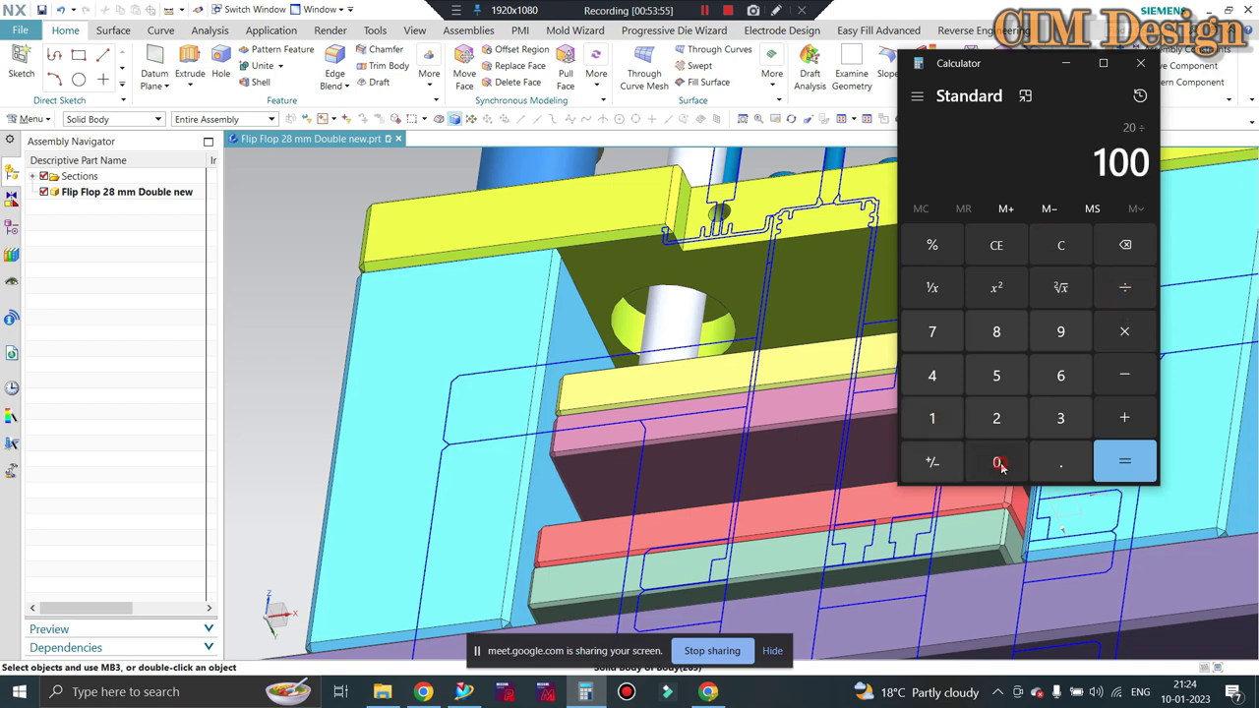
{"action": "left_click", "coordinate": [1124, 462]}
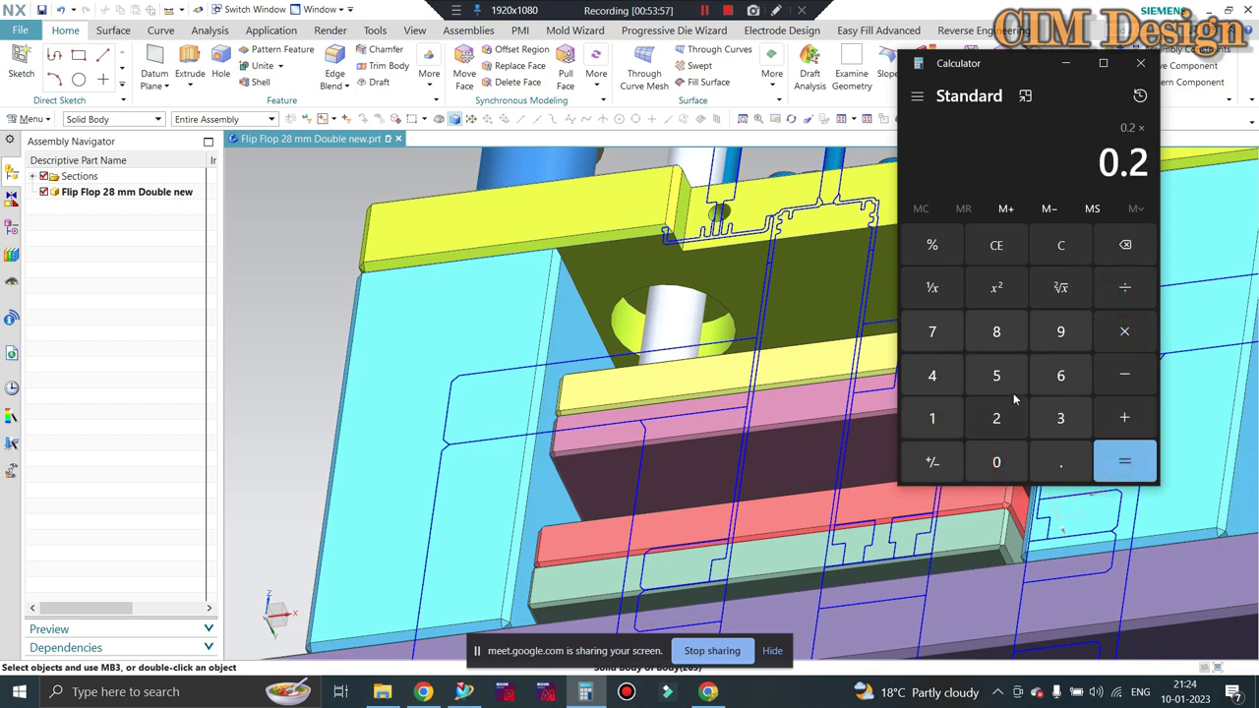
{"action": "left_click", "coordinate": [1060, 375]}
{"action": "left_click", "coordinate": [996, 375]}
{"action": "left_click", "coordinate": [1123, 457]}
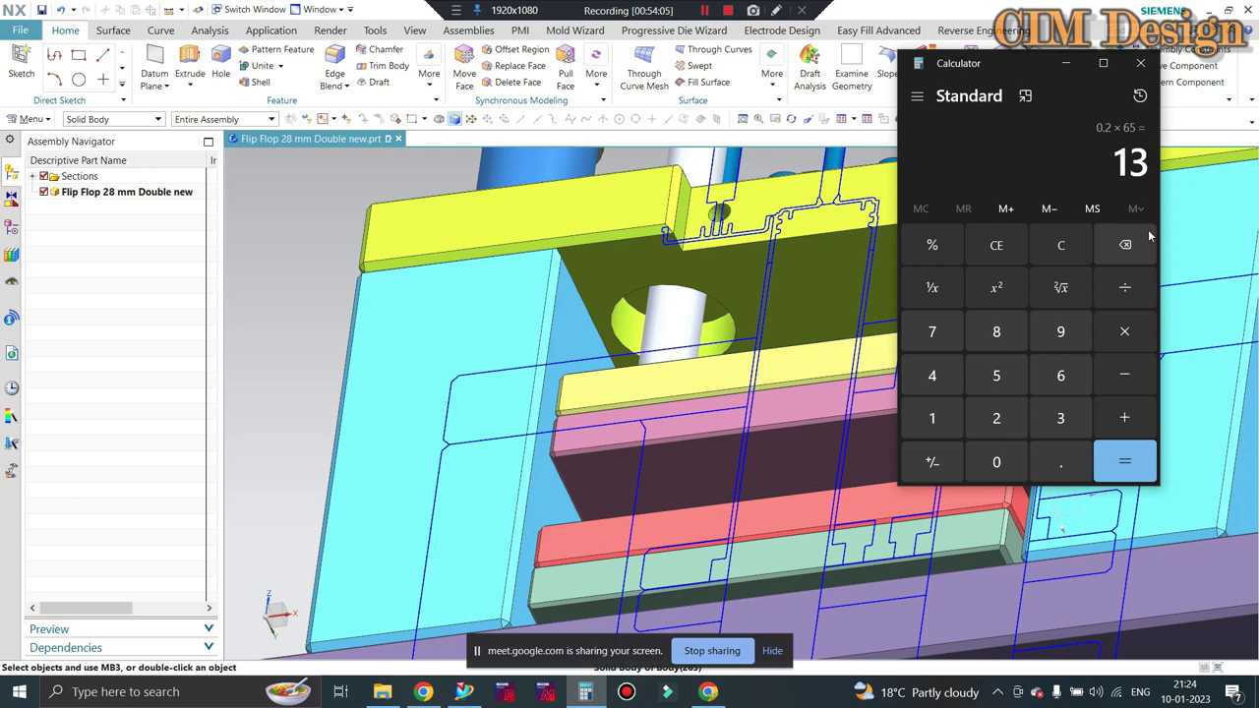
{"action": "mouse_move", "coordinate": [635, 418]}
{"action": "middle_mouse_down"}
{"action": "mouse_move", "coordinate": [634, 430]}
{"action": "mouse_move", "coordinate": [643, 382]}
{"action": "mouse_move", "coordinate": [638, 413]}
{"action": "mouse_move", "coordinate": [540, 365]}
{"action": "mouse_move", "coordinate": [587, 363]}
{"action": "mouse_move", "coordinate": [629, 452]}
{"action": "middle_mouse_up"}
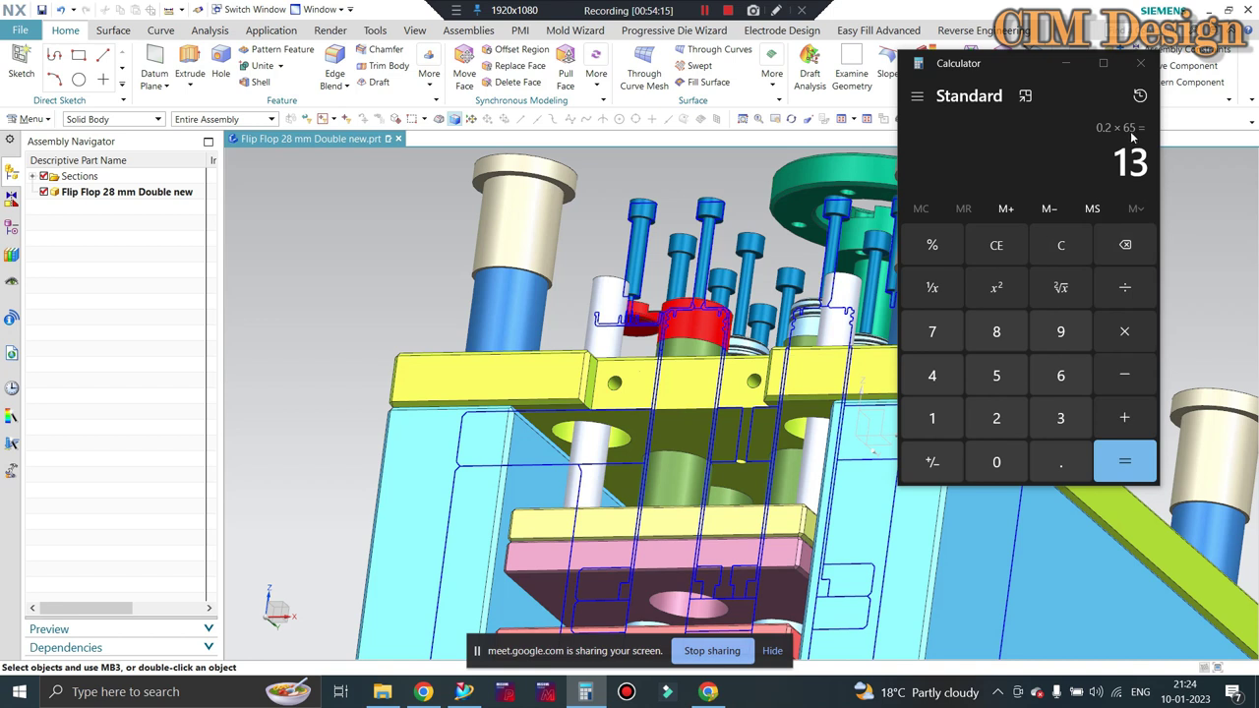
Clear the calculator, divide 20 by 100, and multiply the 0.2 by 80
{"action": "left_click", "coordinate": [1052, 253]}
{"action": "left_click", "coordinate": [996, 417]}
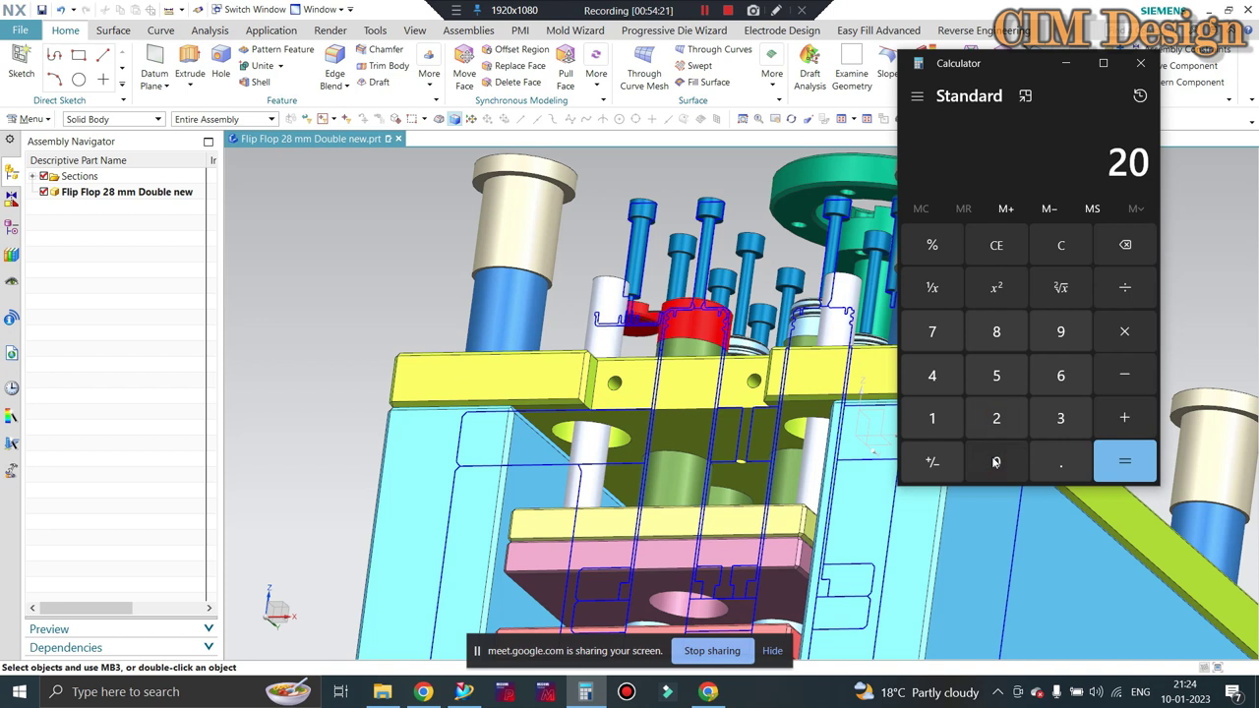
{"action": "left_click", "coordinate": [1060, 245]}
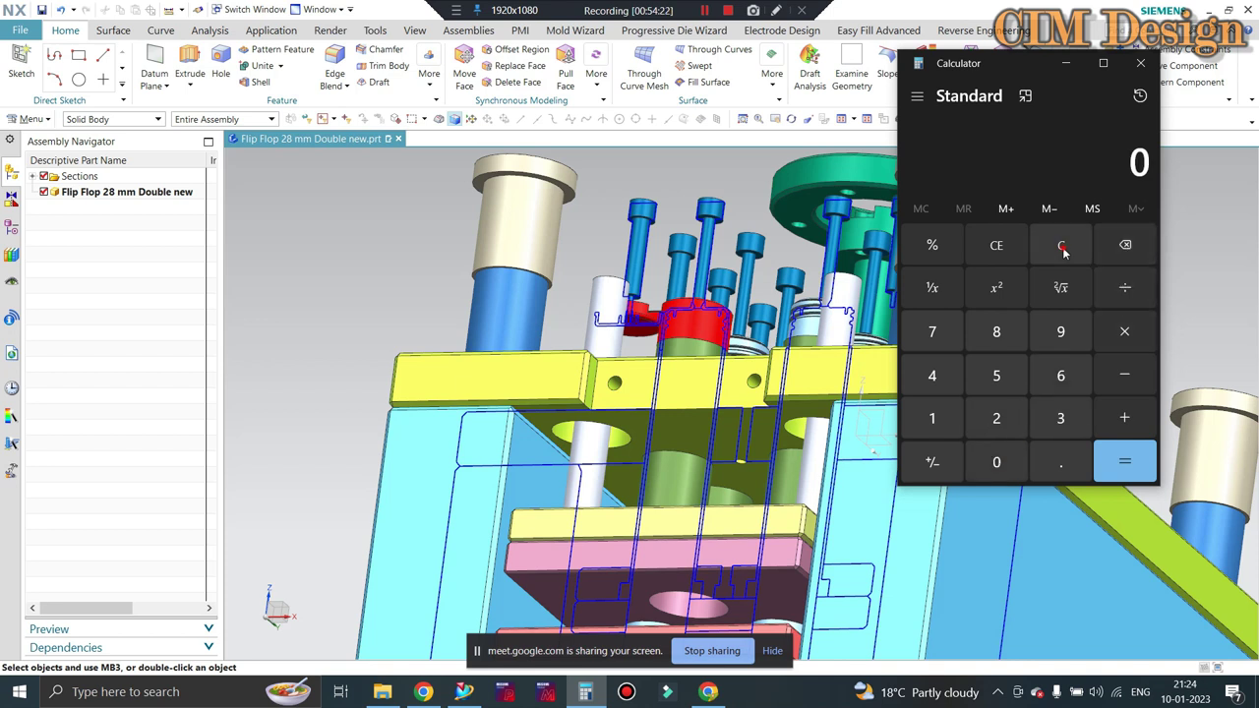
{"action": "left_click", "coordinate": [996, 417]}
{"action": "left_click", "coordinate": [996, 464]}
{"action": "left_click", "coordinate": [1124, 287]}
{"action": "left_click", "coordinate": [932, 418]}
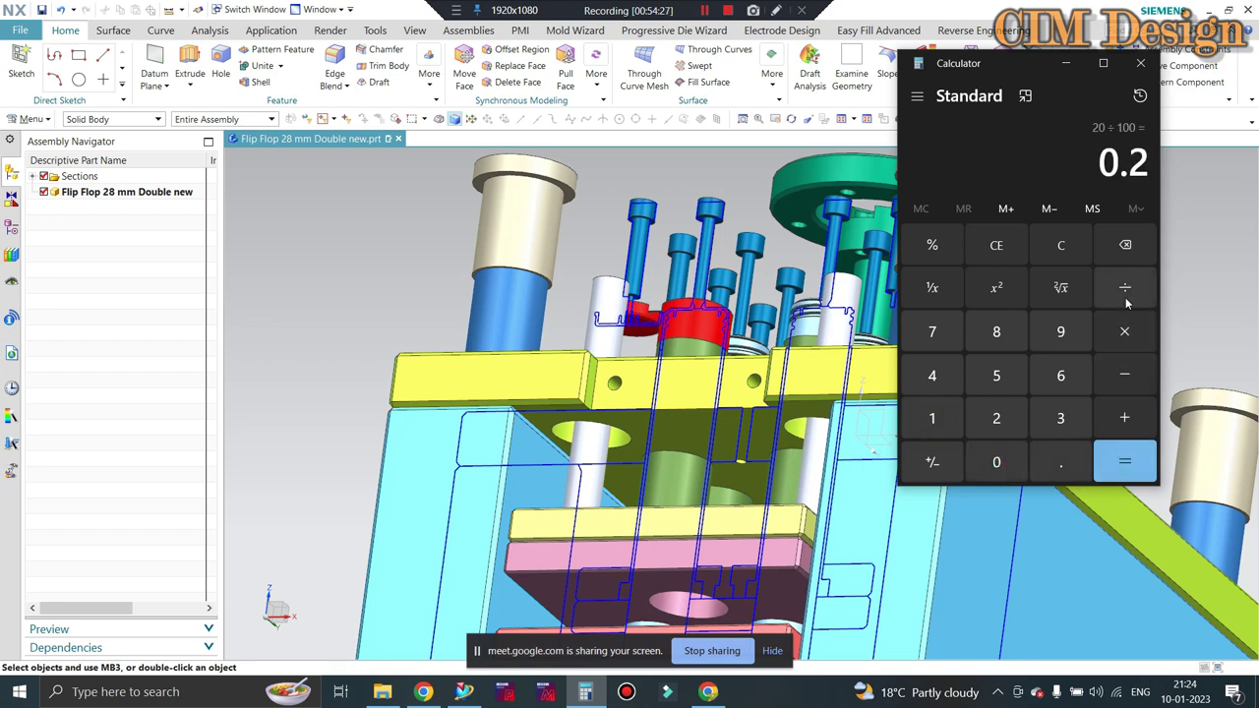
{"action": "left_click", "coordinate": [1125, 332]}
{"action": "left_click", "coordinate": [993, 340]}
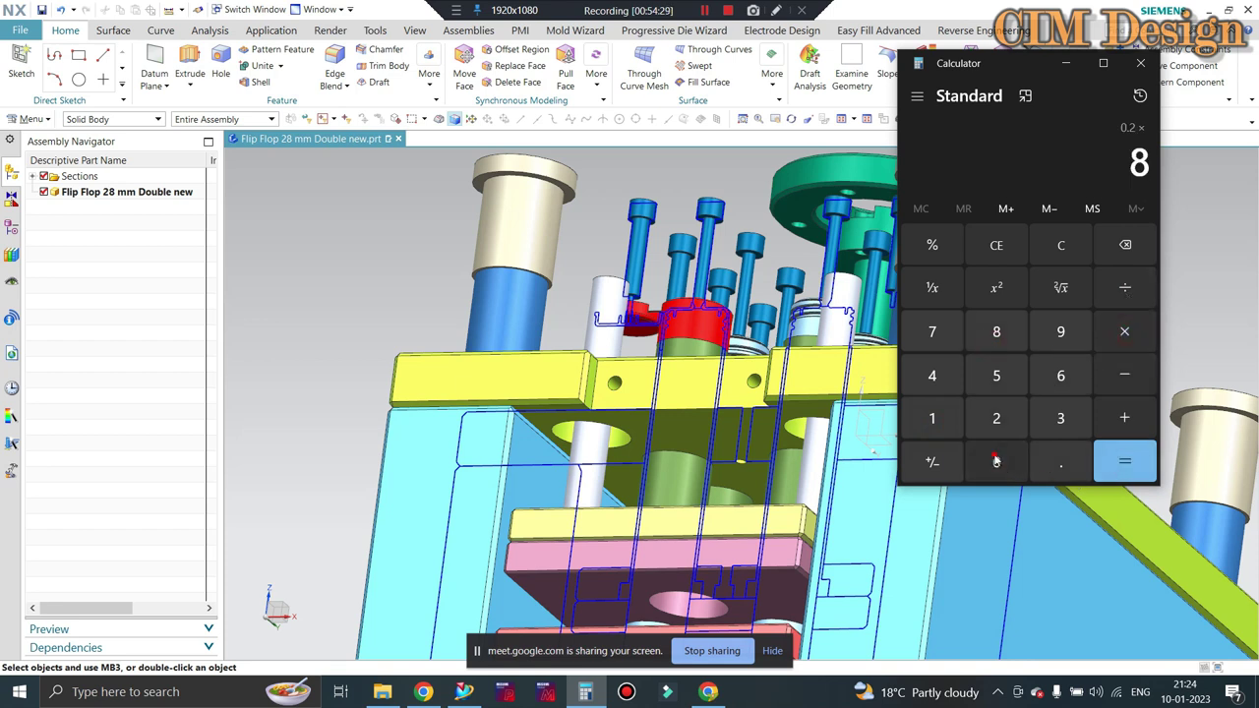
{"action": "left_click", "coordinate": [996, 462]}
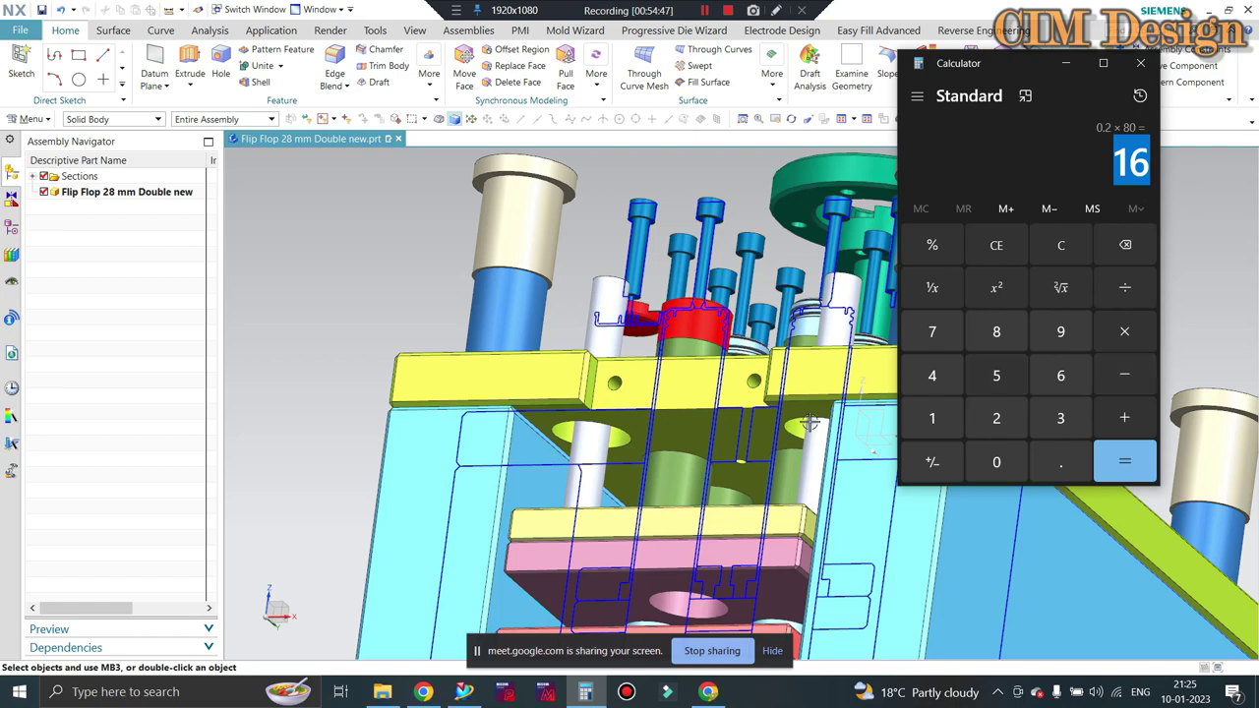
Orbit and zoom around the mould model, then close the calculator
{"action": "scroll", "coordinate": [659, 590], "scroll_direction": "down", "scroll_amount": 5}
{"action": "mouse_move", "coordinate": [658, 590]}
{"action": "middle_mouse_down"}
{"action": "mouse_move", "coordinate": [617, 402]}
{"action": "mouse_move", "coordinate": [632, 455]}
{"action": "middle_mouse_up"}
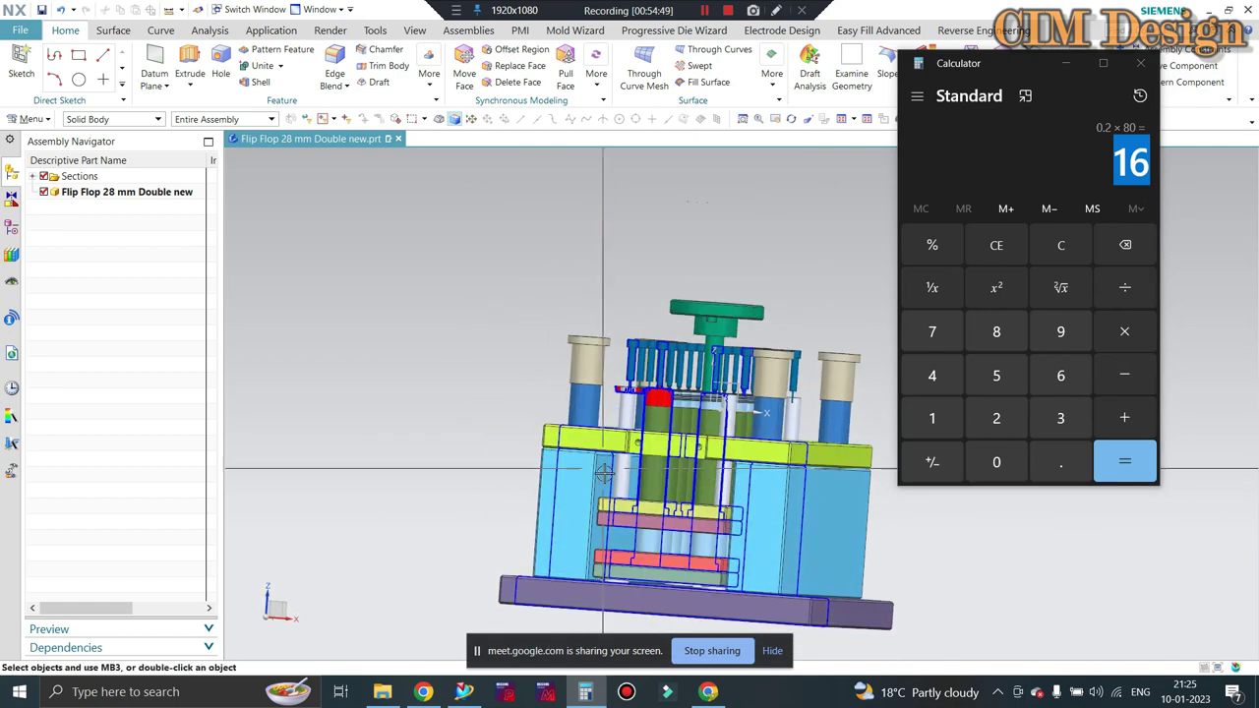
{"action": "scroll", "coordinate": [632, 455], "scroll_direction": "up", "scroll_amount": 3}
{"action": "scroll", "coordinate": [624, 402], "scroll_direction": "up", "scroll_amount": 3}
{"action": "scroll", "coordinate": [626, 406], "scroll_direction": "up", "scroll_amount": 1}
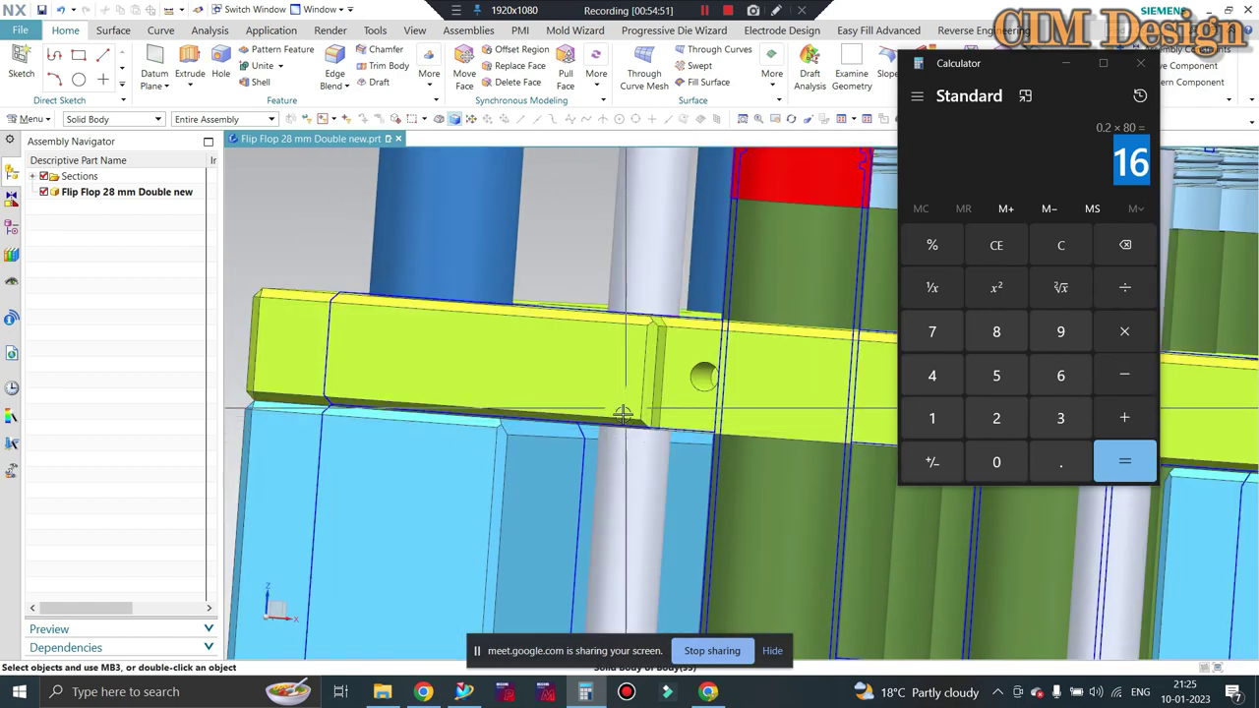
{"action": "scroll", "coordinate": [624, 413], "scroll_direction": "down", "scroll_amount": 3}
{"action": "scroll", "coordinate": [623, 514], "scroll_direction": "up", "scroll_amount": 2}
{"action": "scroll", "coordinate": [653, 346], "scroll_direction": "up", "scroll_amount": 3}
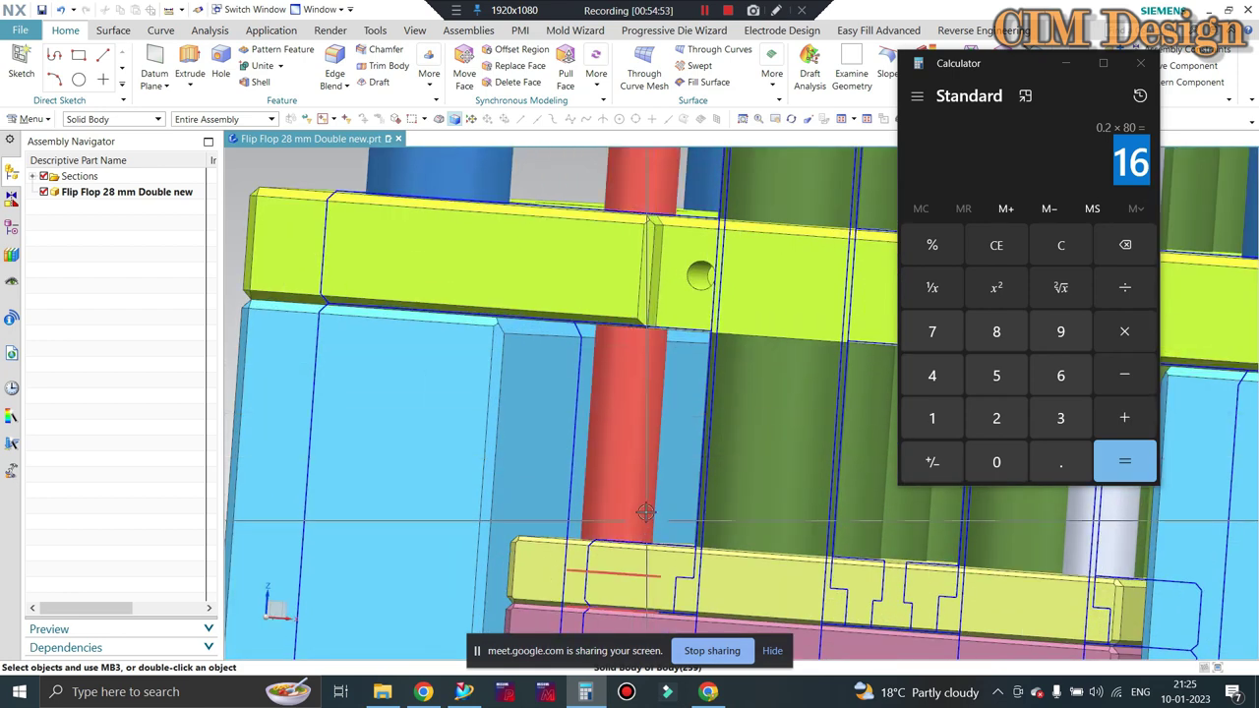
{"action": "scroll", "coordinate": [653, 346], "scroll_direction": "down", "scroll_amount": 2}
{"action": "scroll", "coordinate": [623, 401], "scroll_direction": "down", "scroll_amount": 2}
{"action": "scroll", "coordinate": [649, 448], "scroll_direction": "up", "scroll_amount": 3}
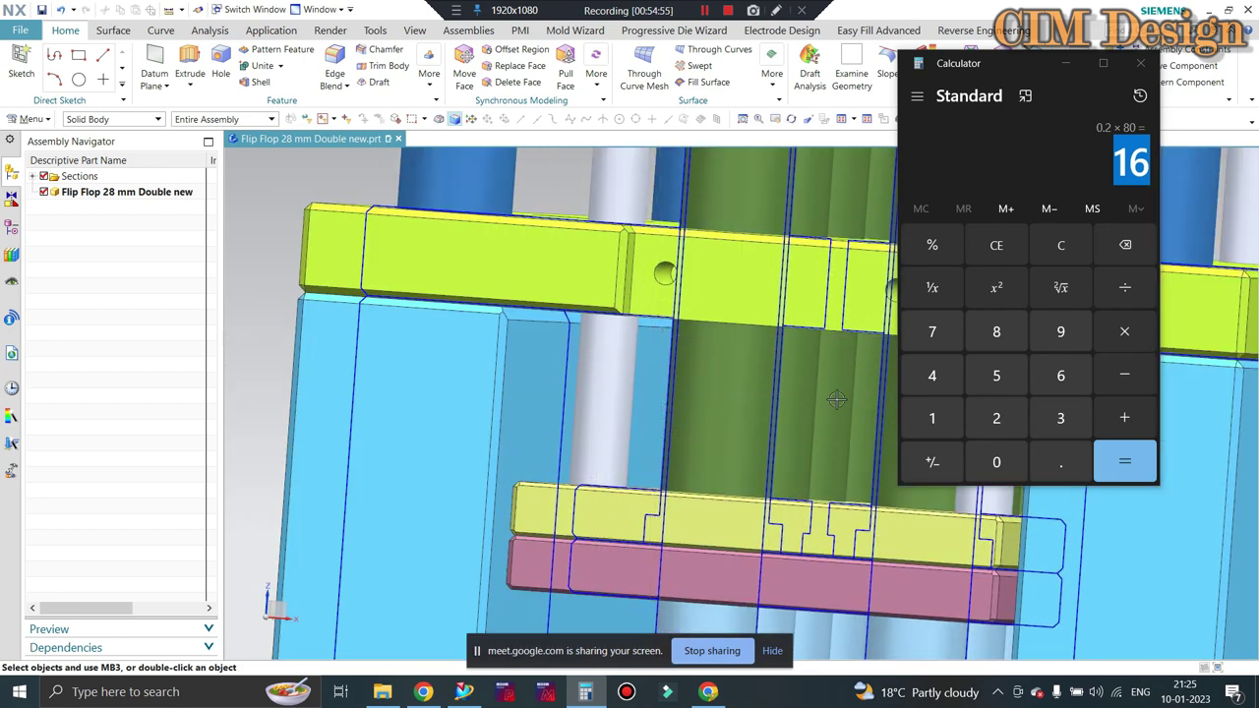
{"action": "scroll", "coordinate": [788, 348], "scroll_direction": "down", "scroll_amount": 1}
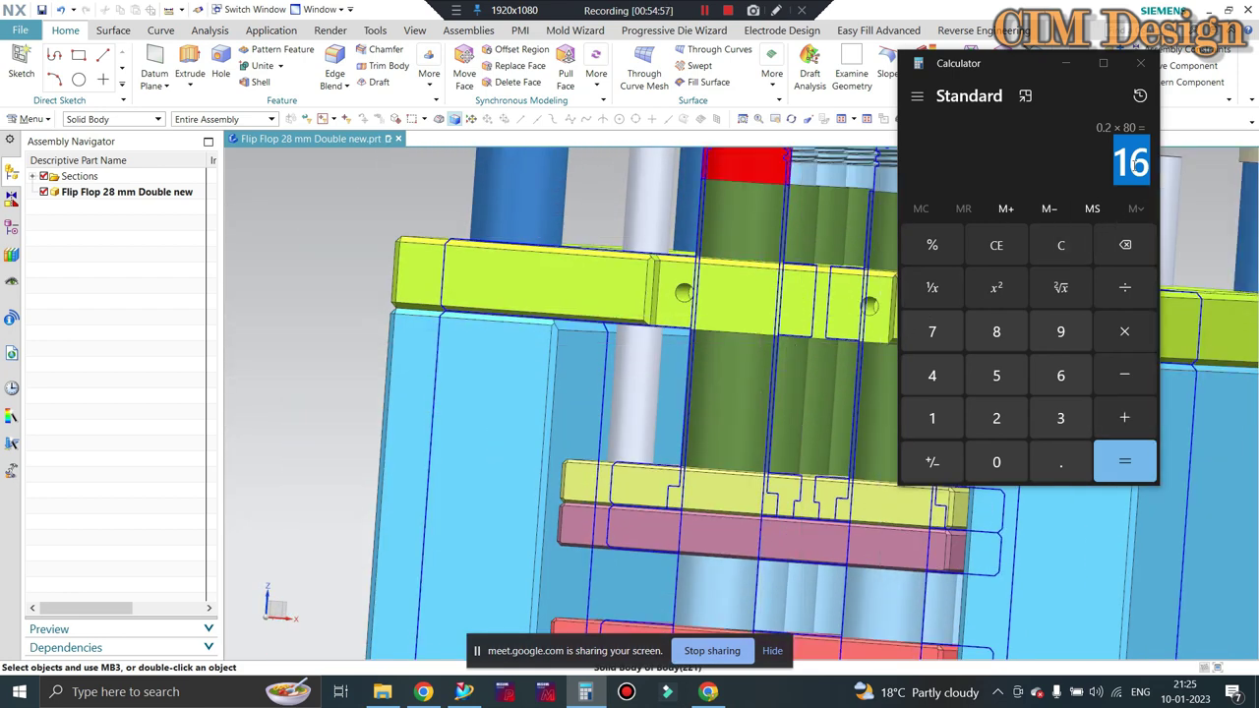
{"action": "left_click", "coordinate": [1139, 65]}
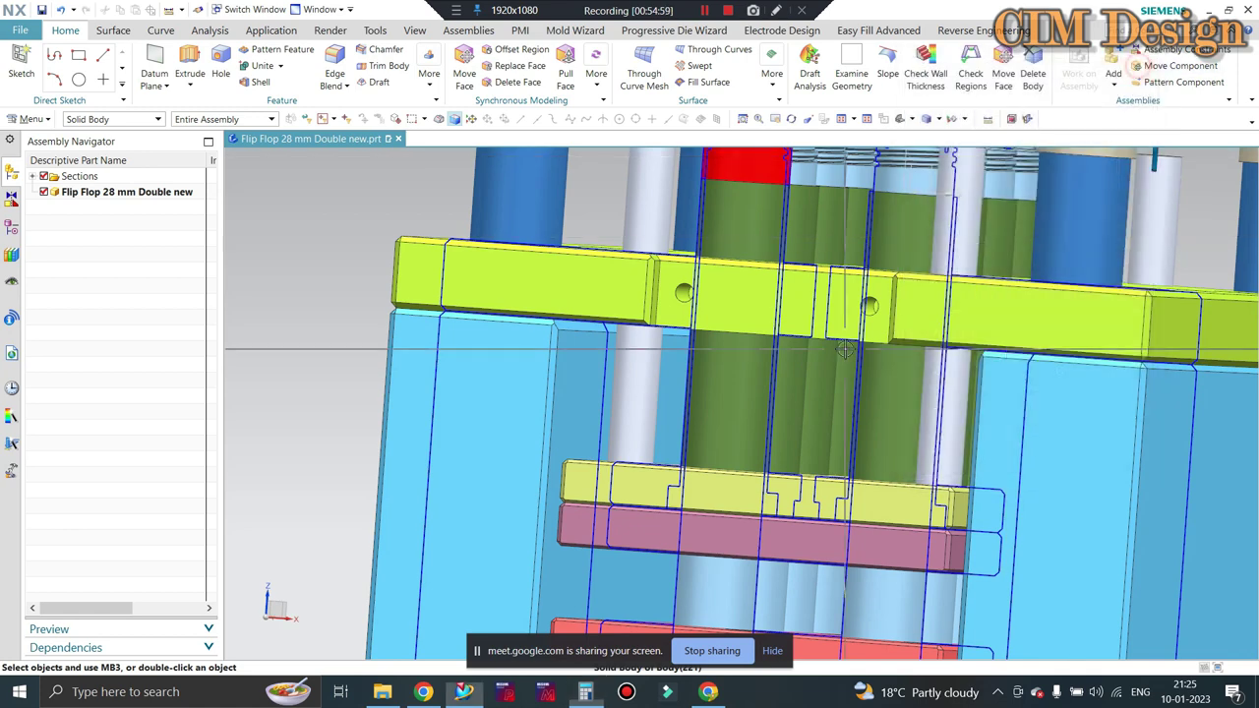
Reset the mould to a front view and tilt it to look from below
{"action": "key", "text": "ctrl+alt+f"}
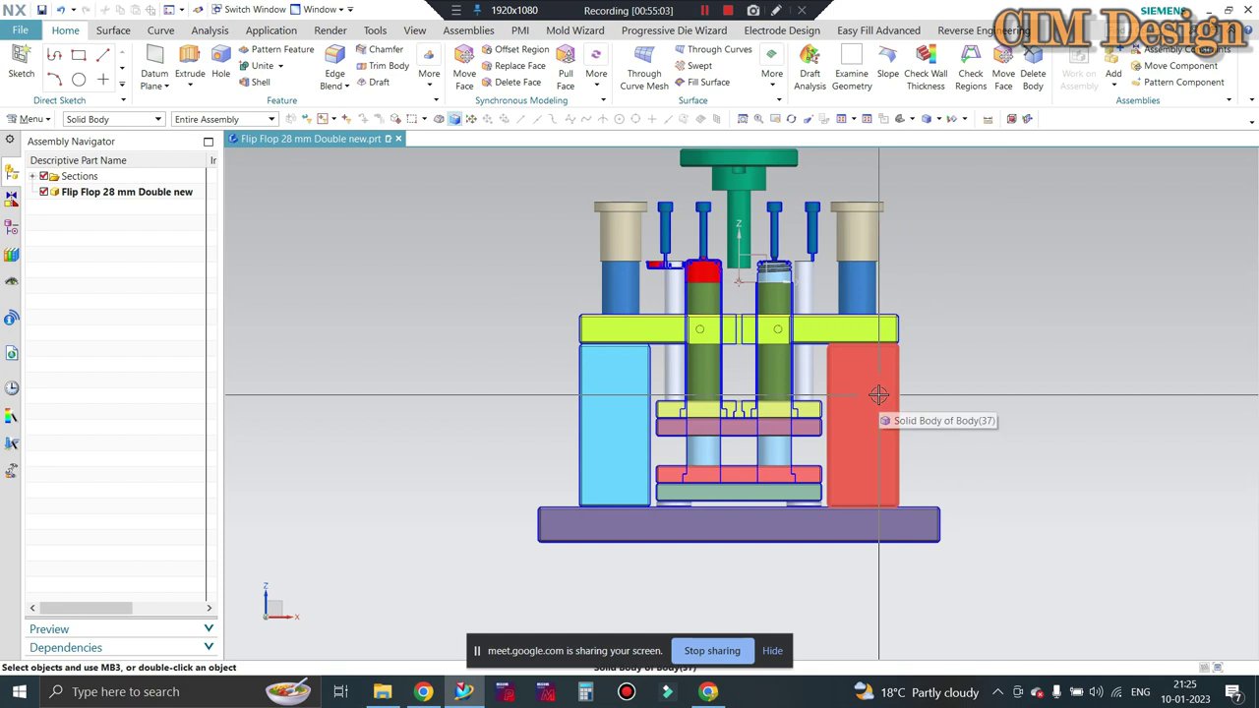
{"action": "key", "text": "ctrl+shift+k"}
{"action": "key", "text": "Escape"}
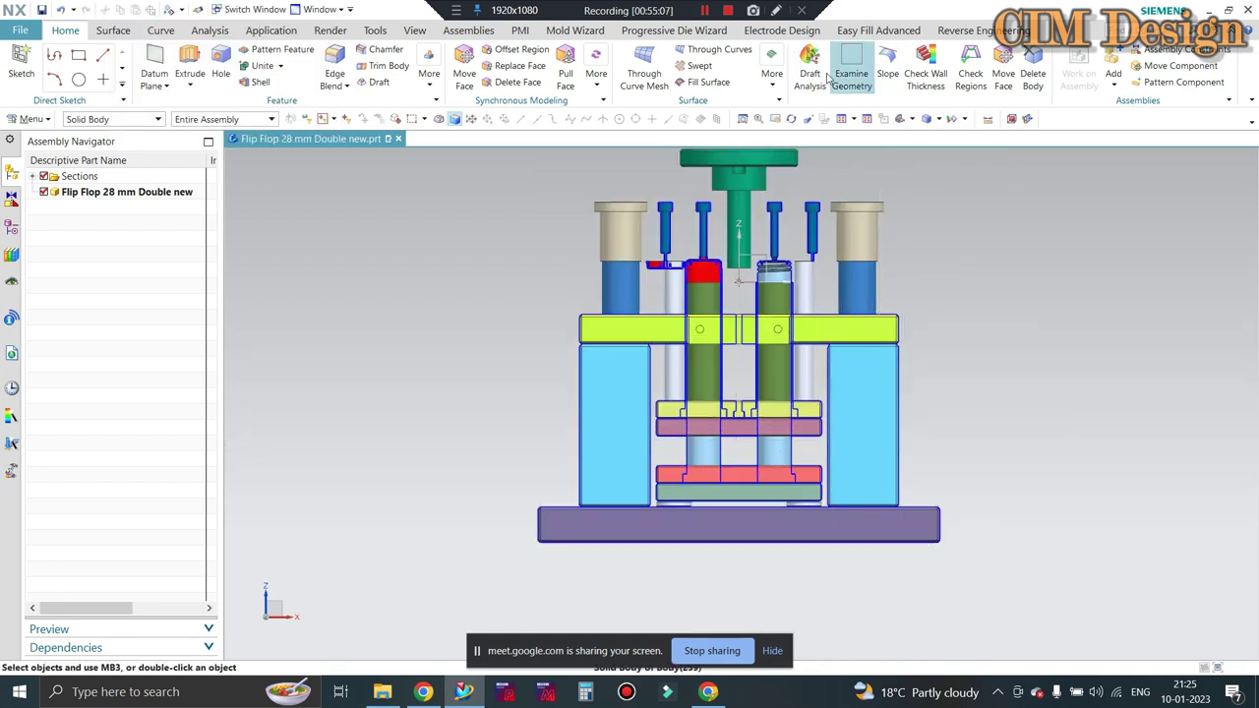
{"action": "scroll", "coordinate": [590, 210], "scroll_direction": "up", "scroll_amount": 3}
{"action": "scroll", "coordinate": [584, 304], "scroll_direction": "down", "scroll_amount": 1}
{"action": "scroll", "coordinate": [650, 375], "scroll_direction": "down", "scroll_amount": 1}
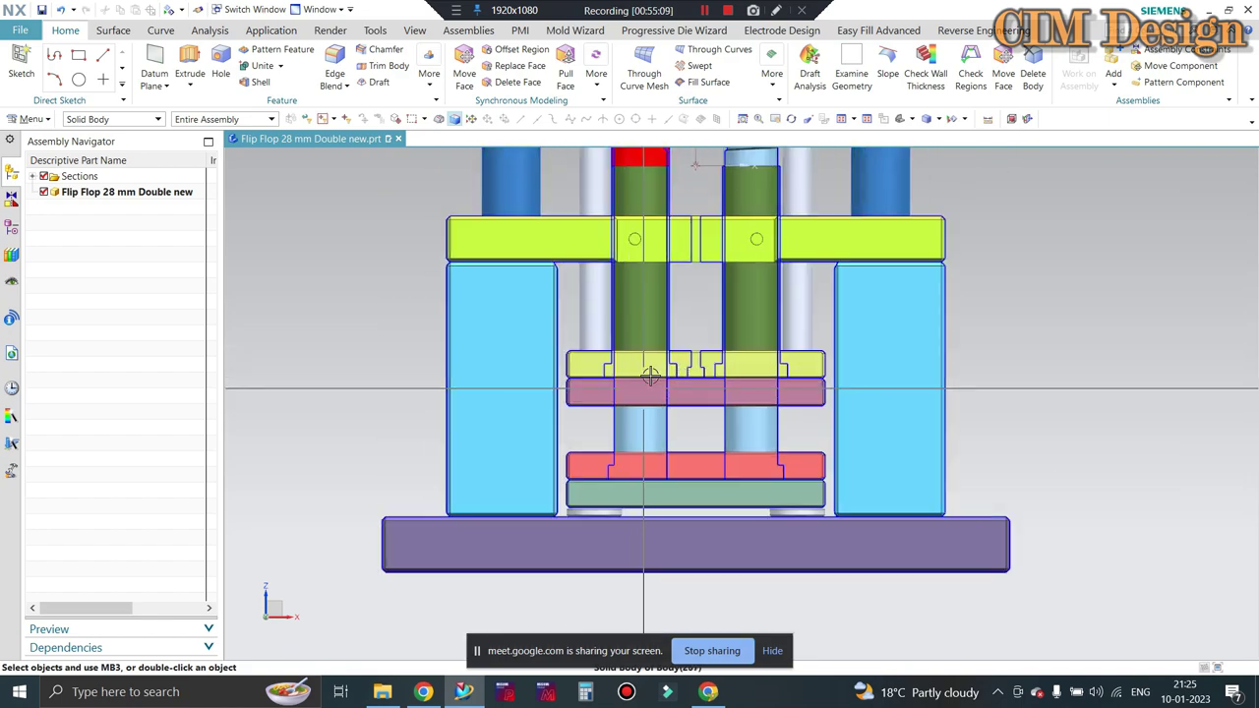
{"action": "middle_click_drag", "start_coordinate": [650, 376], "coordinate": [605, 314]}
{"action": "scroll", "coordinate": [602, 305], "scroll_direction": "up", "scroll_amount": 3}
{"action": "scroll", "coordinate": [597, 295], "scroll_direction": "down", "scroll_amount": 1}
{"action": "scroll", "coordinate": [593, 285], "scroll_direction": "up", "scroll_amount": 2}
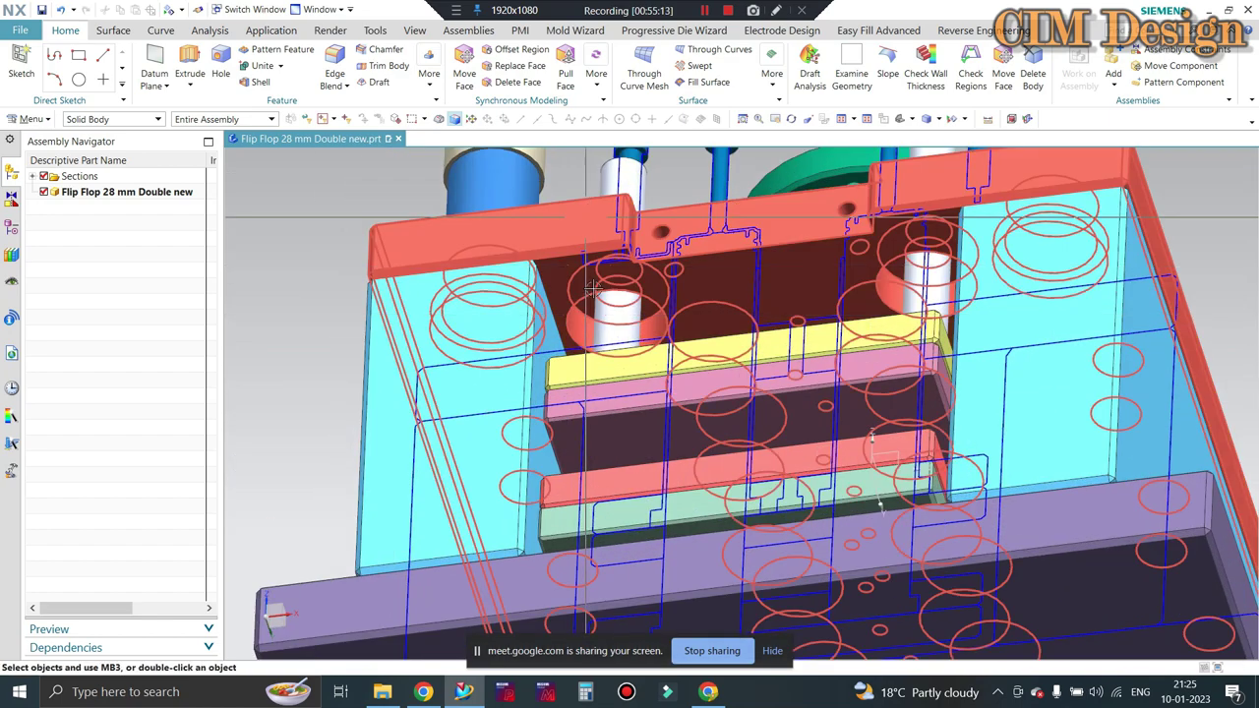
Measure a 10 mm projected distance on the mould, then close the measurement
{"action": "left_click", "coordinate": [988, 118]}
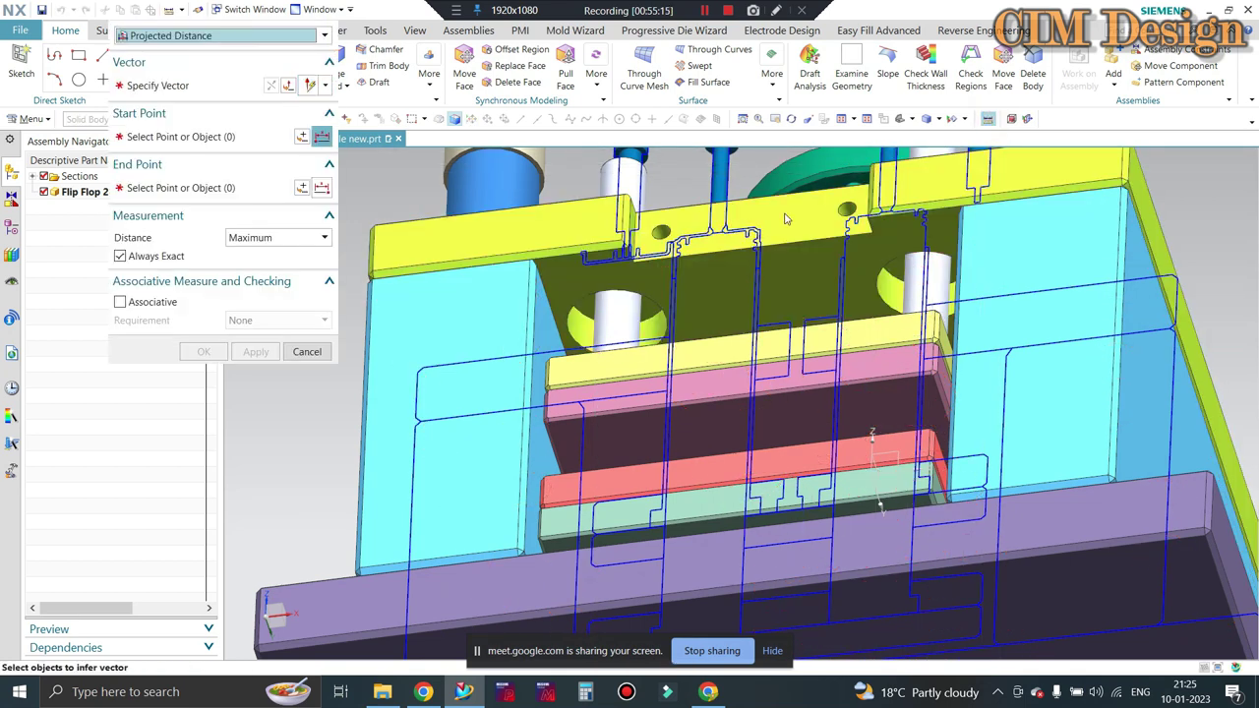
{"action": "left_click", "coordinate": [598, 308]}
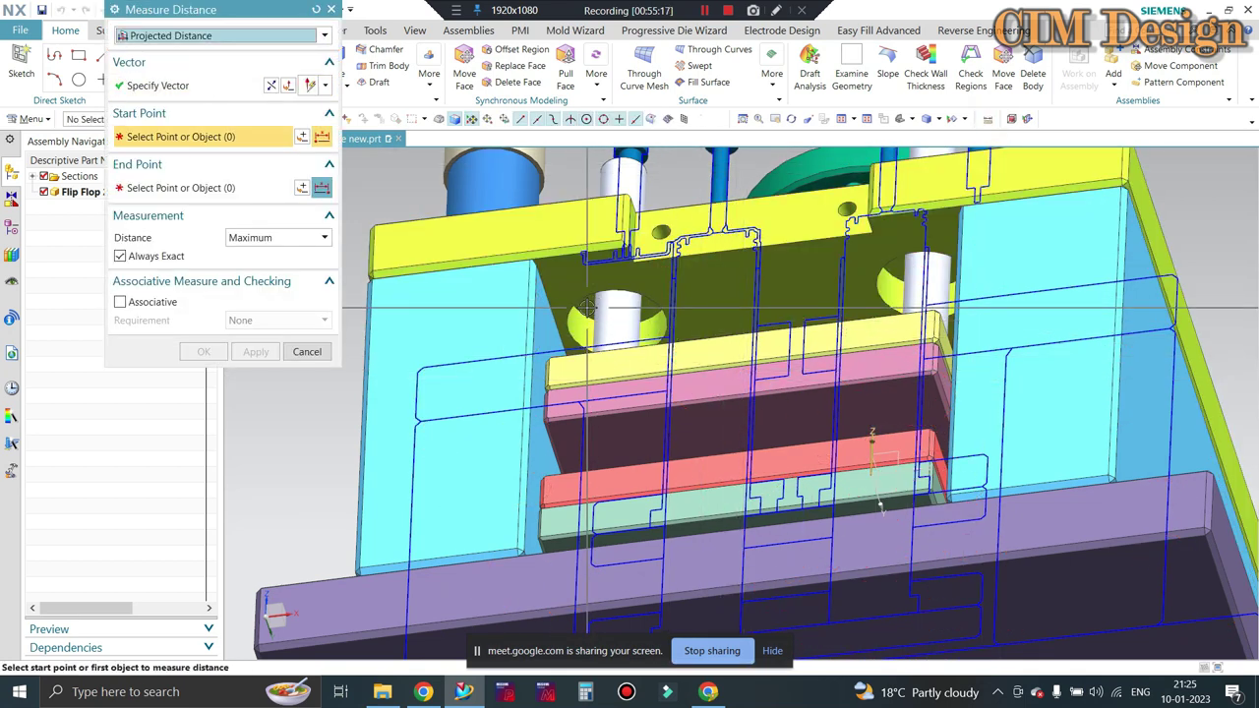
{"action": "left_click", "coordinate": [556, 217]}
{"action": "scroll", "coordinate": [558, 214], "scroll_direction": "down", "scroll_amount": 2}
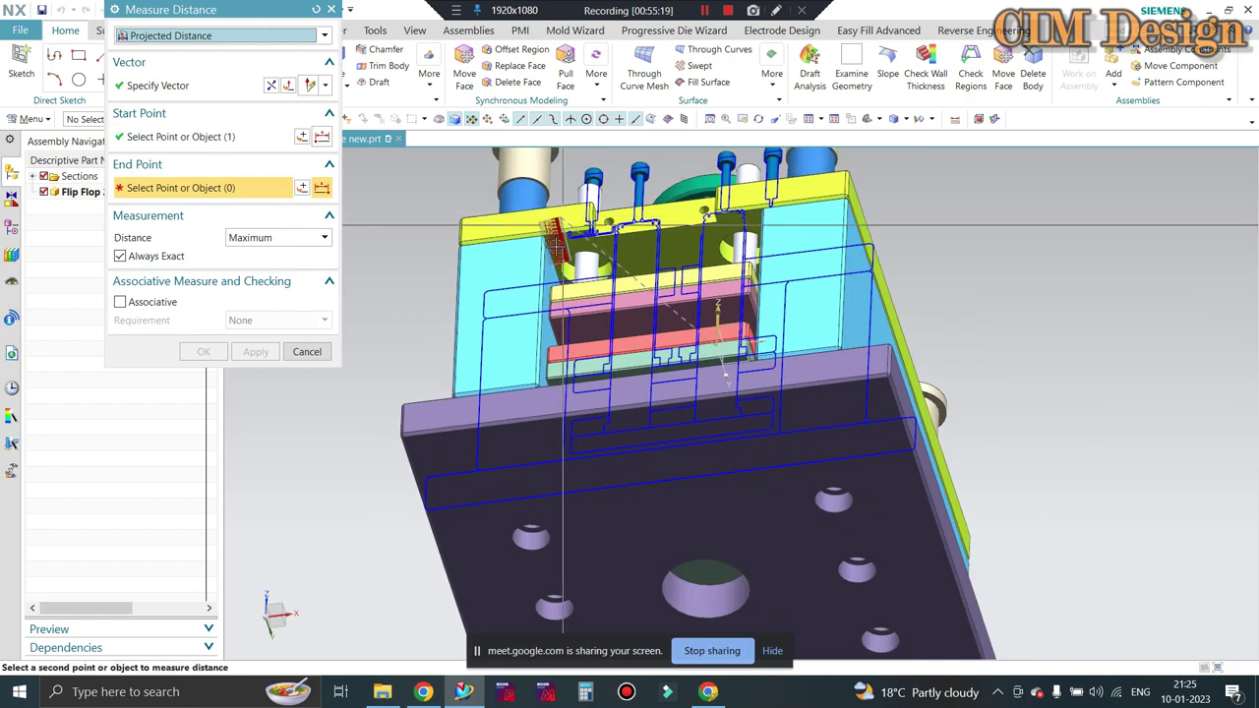
{"action": "middle_click_drag", "start_coordinate": [558, 214], "coordinate": [546, 496]}
{"action": "scroll", "coordinate": [547, 496], "scroll_direction": "up", "scroll_amount": 3}
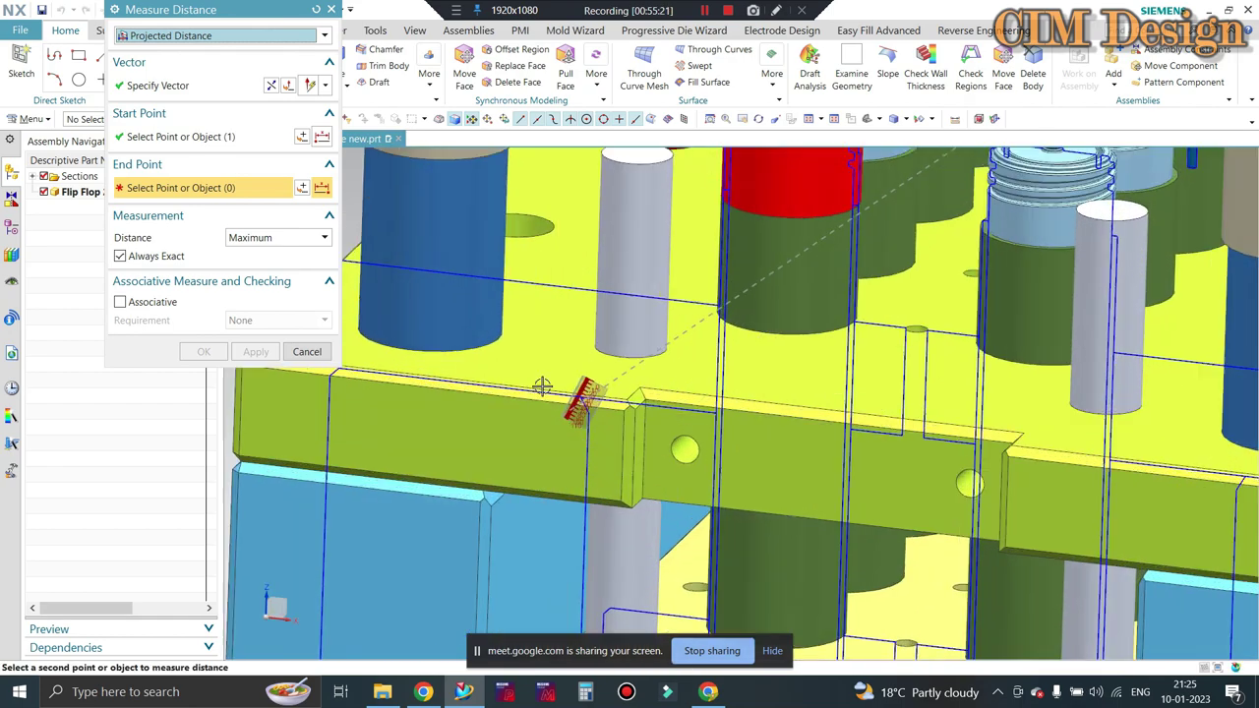
{"action": "scroll", "coordinate": [578, 394], "scroll_direction": "up", "scroll_amount": 2}
{"action": "left_click", "coordinate": [554, 355]}
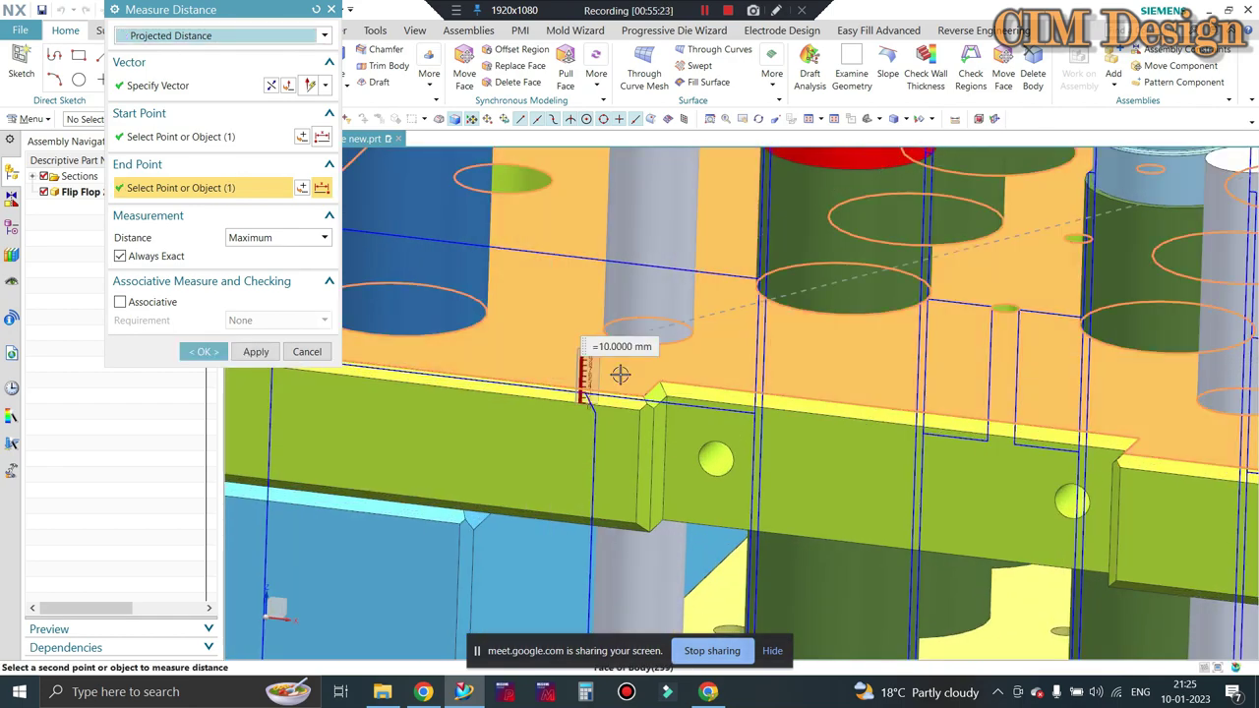
{"action": "left_click", "coordinate": [308, 351]}
Fit the whole mould into a front orthographic view and zoom around the plates
{"action": "scroll", "coordinate": [566, 298], "scroll_direction": "down", "scroll_amount": 2}
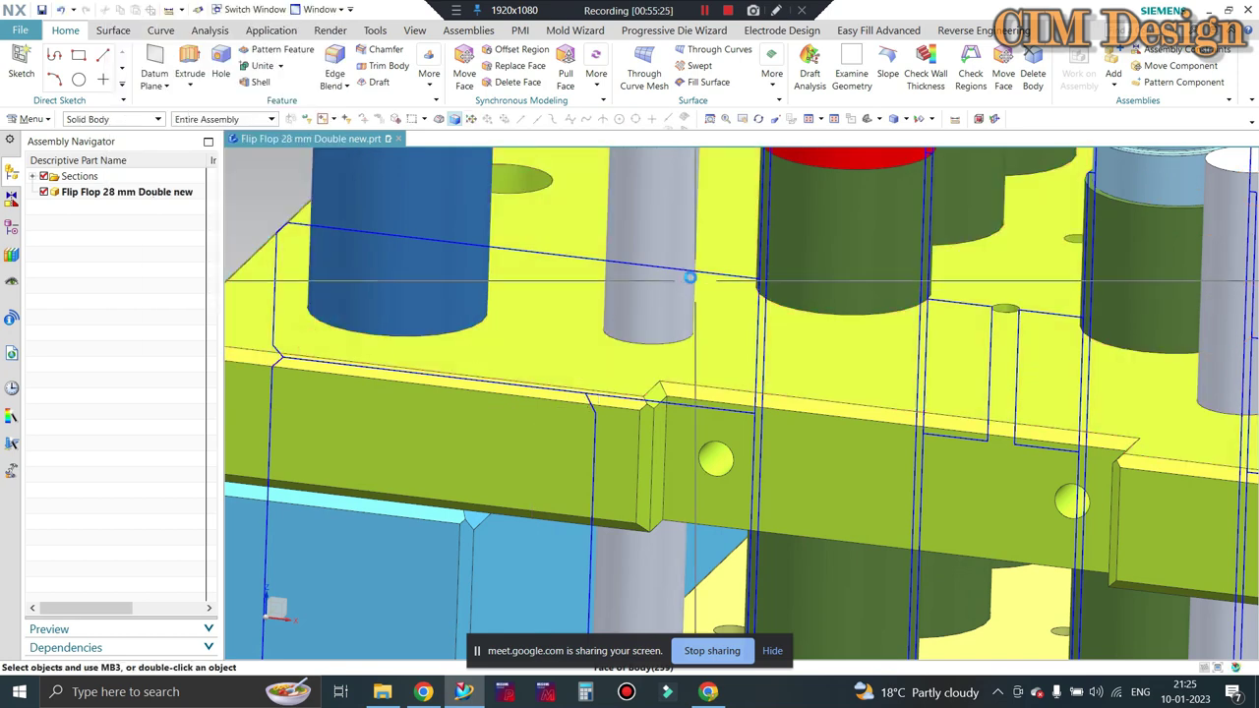
{"action": "scroll", "coordinate": [565, 298], "scroll_direction": "down", "scroll_amount": 2}
{"action": "key", "text": "ctrl+f"}
{"action": "key", "text": "ctrl+alt+f"}
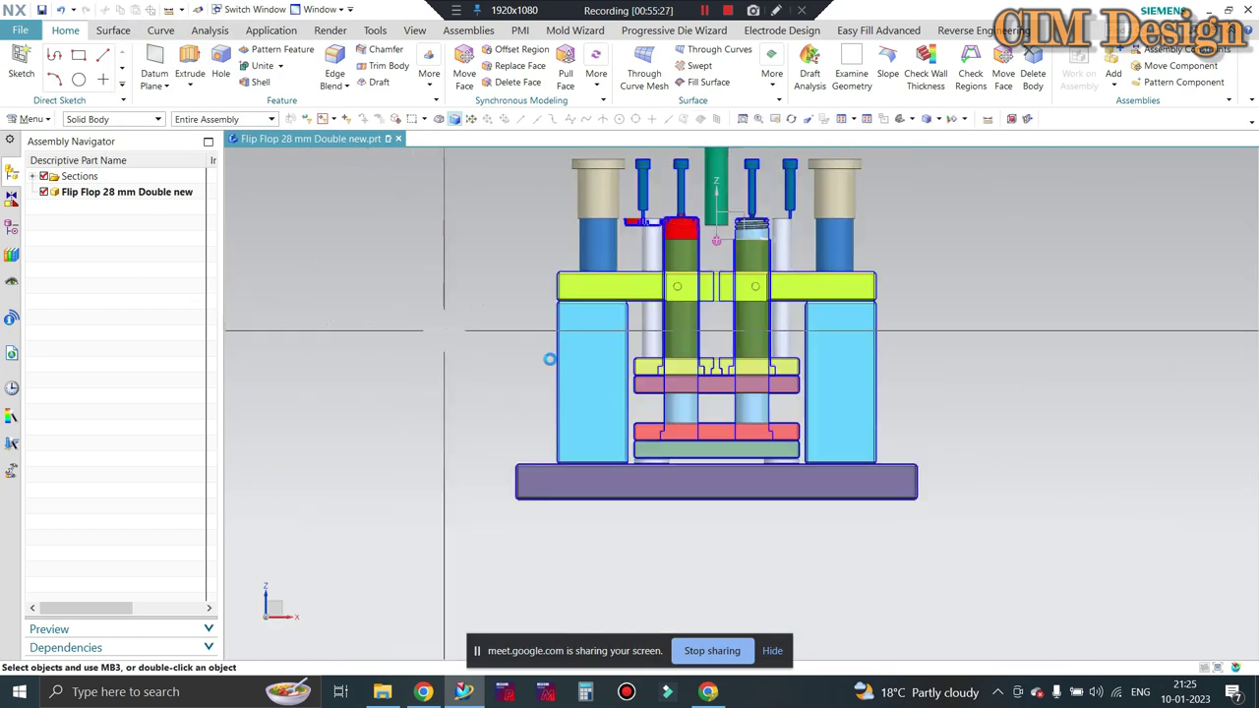
{"action": "scroll", "coordinate": [651, 254], "scroll_direction": "up", "scroll_amount": 2}
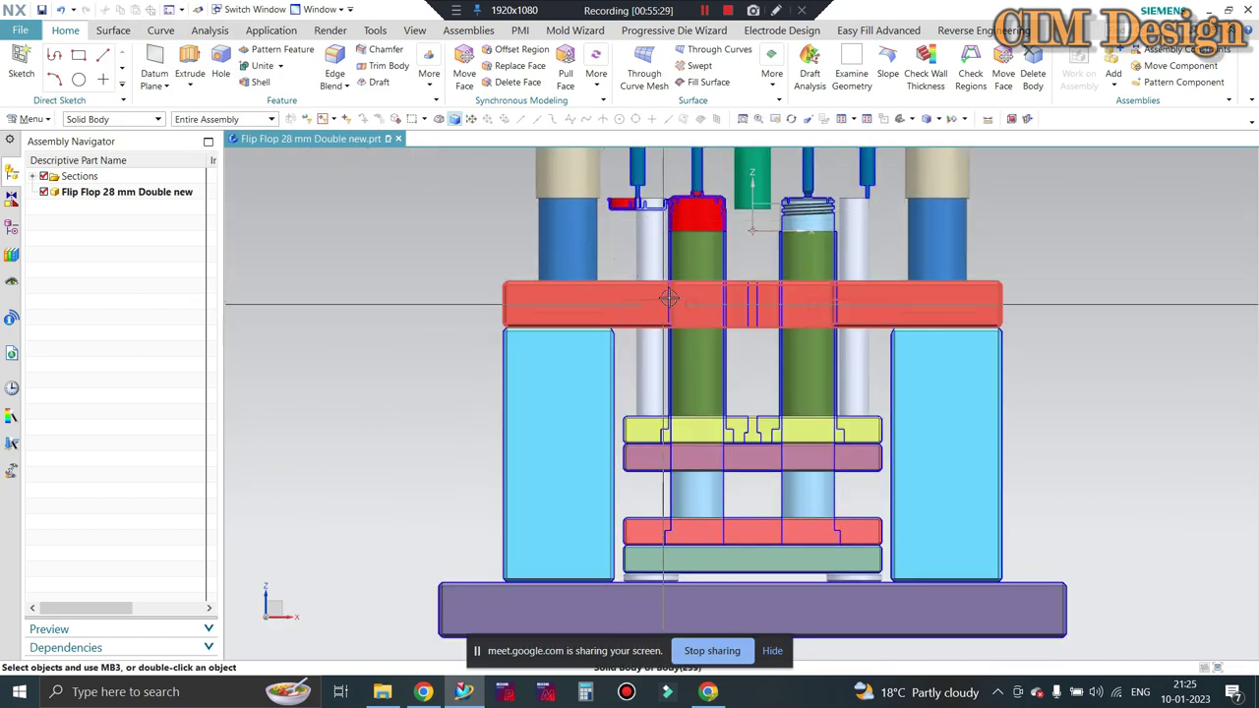
{"action": "scroll", "coordinate": [676, 295], "scroll_direction": "up", "scroll_amount": 1}
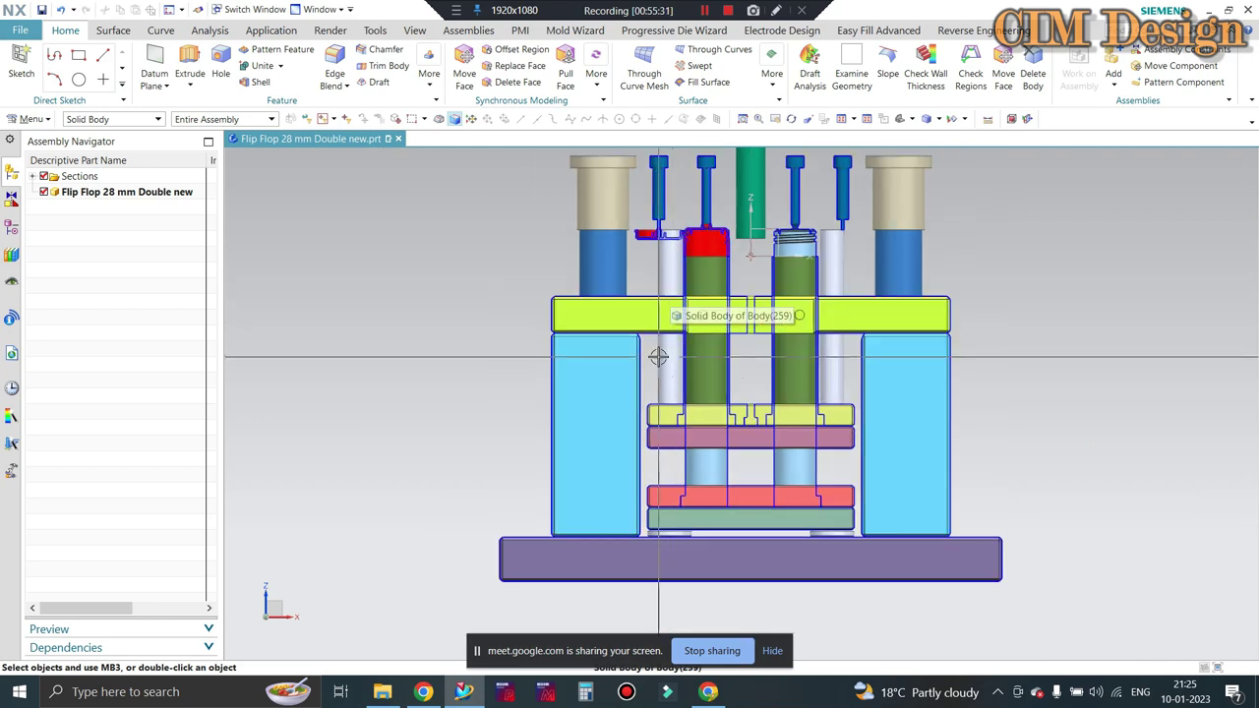
{"action": "scroll", "coordinate": [664, 334], "scroll_direction": "up", "scroll_amount": 1}
{"action": "scroll", "coordinate": [664, 334], "scroll_direction": "down", "scroll_amount": 1}
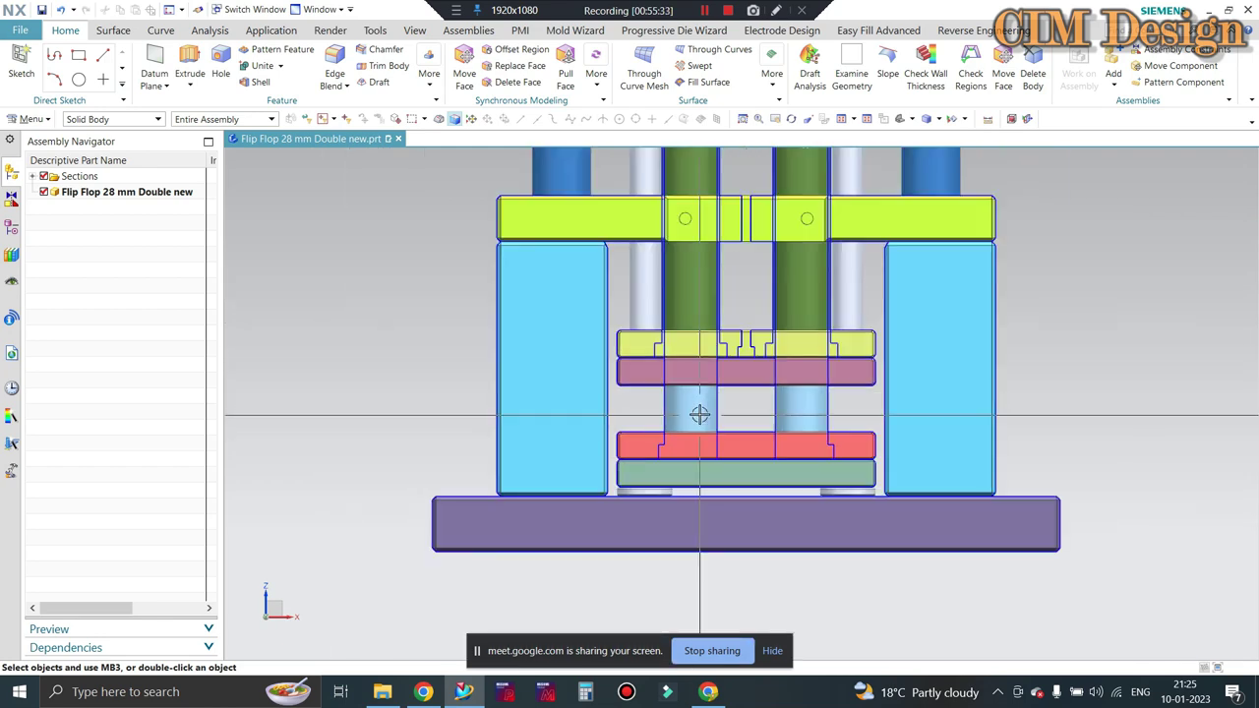
{"action": "scroll", "coordinate": [747, 336], "scroll_direction": "down", "scroll_amount": 2}
{"action": "scroll", "coordinate": [680, 353], "scroll_direction": "up", "scroll_amount": 1}
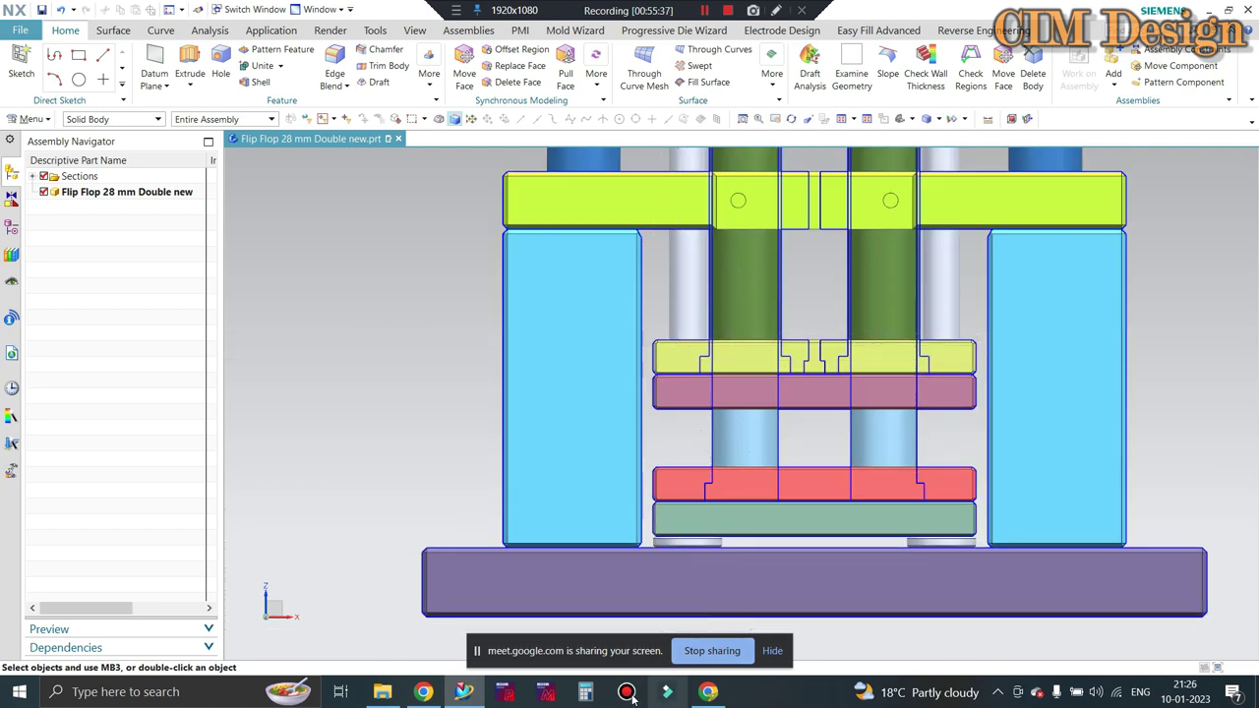
Launch the calculator and orbit the mold into a tilted 3-D view
{"action": "key", "text": "XF86Calculator"}
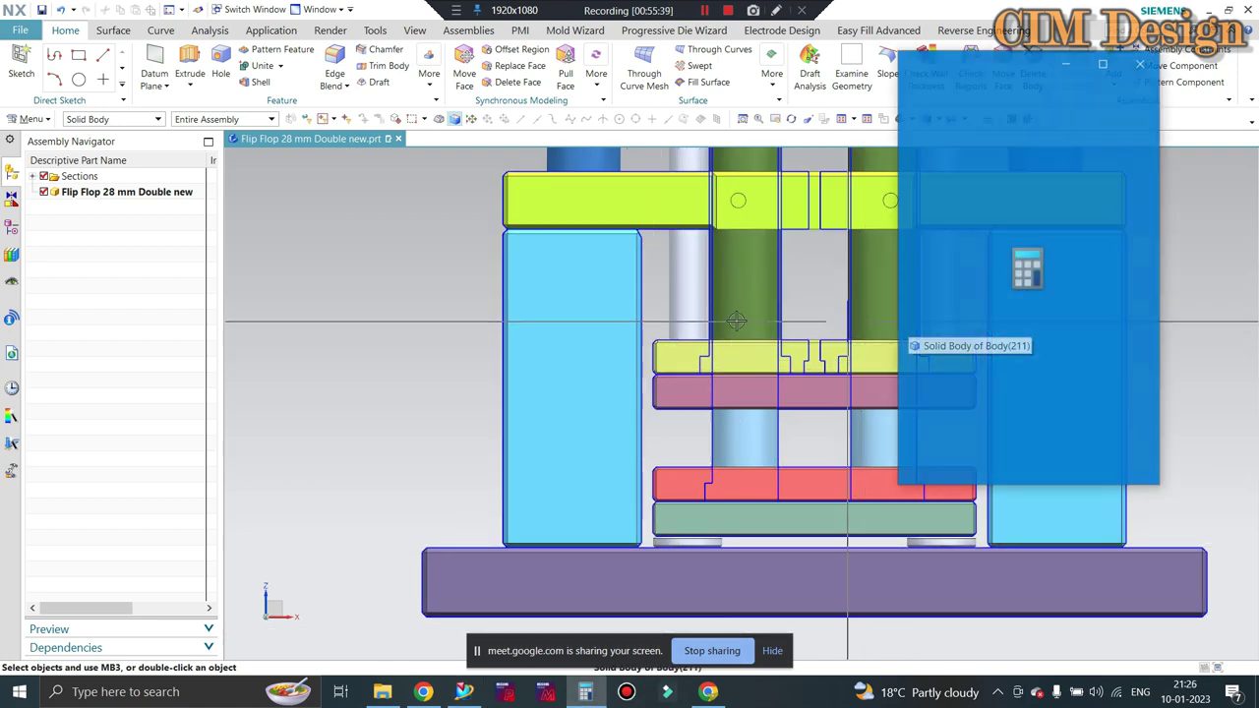
{"action": "scroll", "coordinate": [580, 360], "scroll_direction": "down", "scroll_amount": 2}
{"action": "scroll", "coordinate": [738, 280], "scroll_direction": "up", "scroll_amount": 1}
{"action": "scroll", "coordinate": [716, 278], "scroll_direction": "up", "scroll_amount": 2}
{"action": "scroll", "coordinate": [639, 315], "scroll_direction": "down", "scroll_amount": 2}
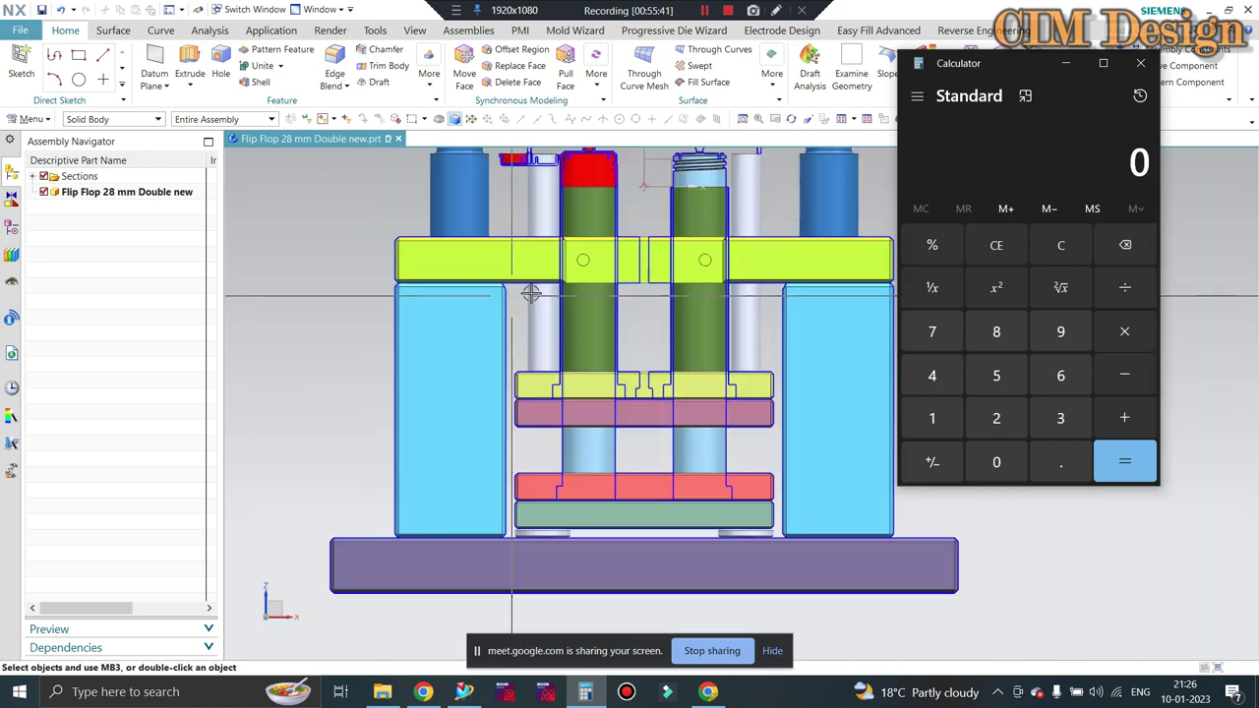
{"action": "scroll", "coordinate": [564, 359], "scroll_direction": "up", "scroll_amount": 1}
{"action": "scroll", "coordinate": [480, 376], "scroll_direction": "up", "scroll_amount": 2}
{"action": "scroll", "coordinate": [480, 377], "scroll_direction": "down", "scroll_amount": 1}
{"action": "scroll", "coordinate": [472, 367], "scroll_direction": "down", "scroll_amount": 1}
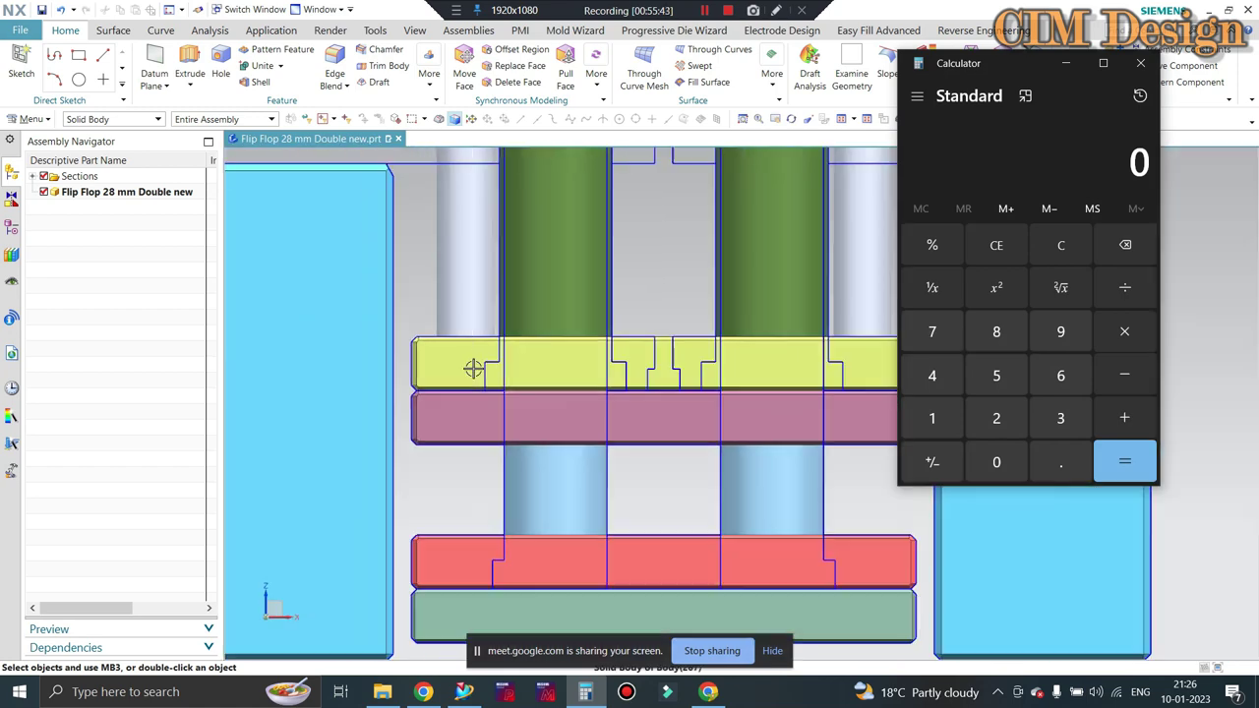
{"action": "scroll", "coordinate": [472, 364], "scroll_direction": "down", "scroll_amount": 2}
{"action": "scroll", "coordinate": [472, 357], "scroll_direction": "up", "scroll_amount": 1}
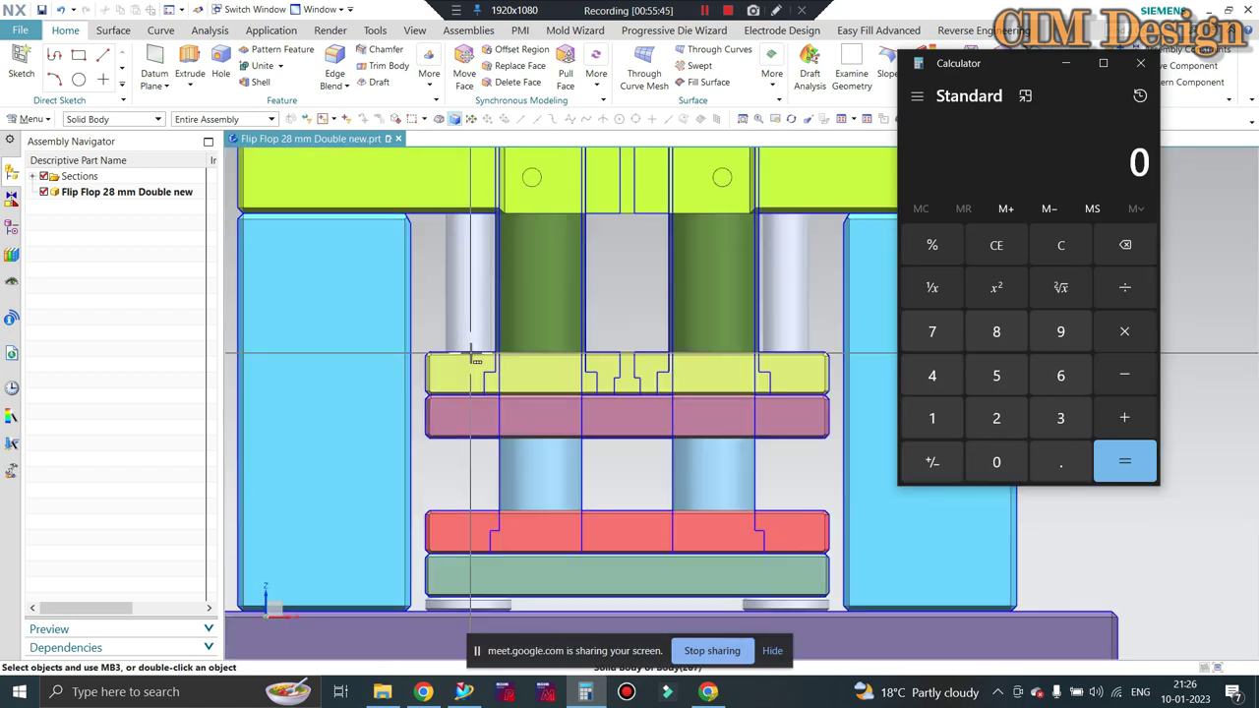
{"action": "scroll", "coordinate": [474, 360], "scroll_direction": "down", "scroll_amount": 1}
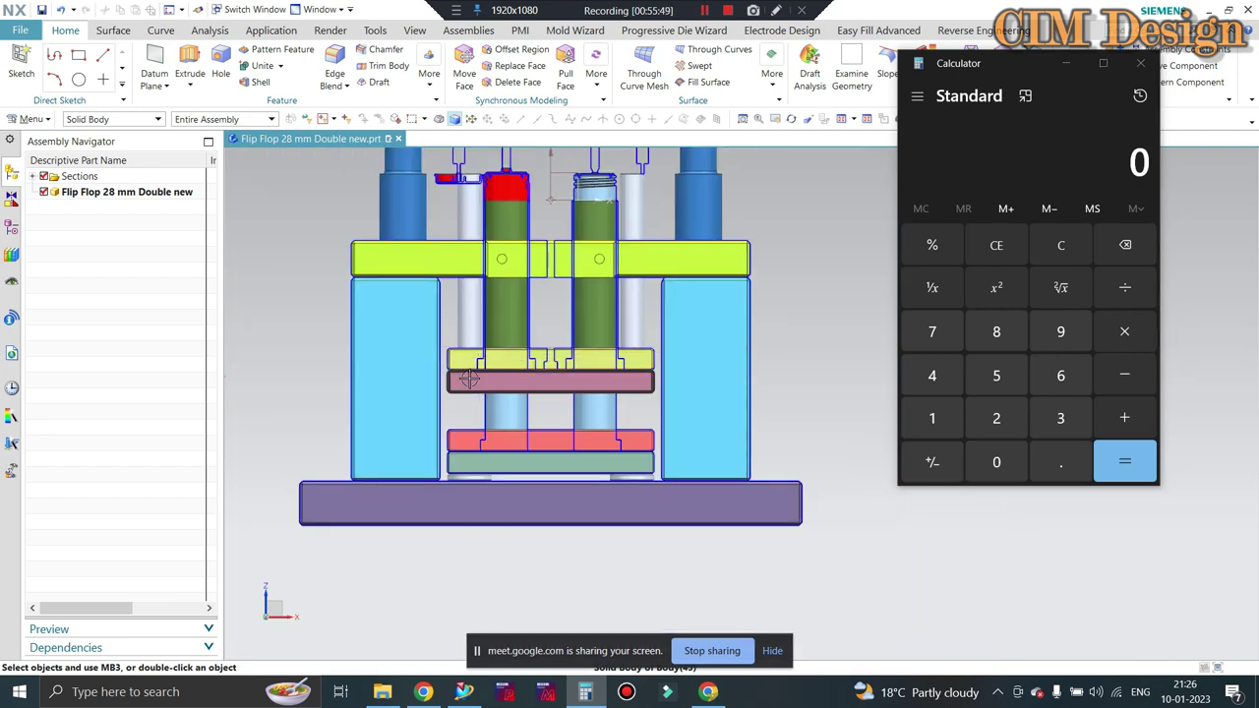
{"action": "middle_click_drag", "start_coordinate": [473, 341], "coordinate": [462, 330]}
{"action": "scroll", "coordinate": [457, 325], "scroll_direction": "up", "scroll_amount": 2}
{"action": "scroll", "coordinate": [457, 326], "scroll_direction": "down", "scroll_amount": 1}
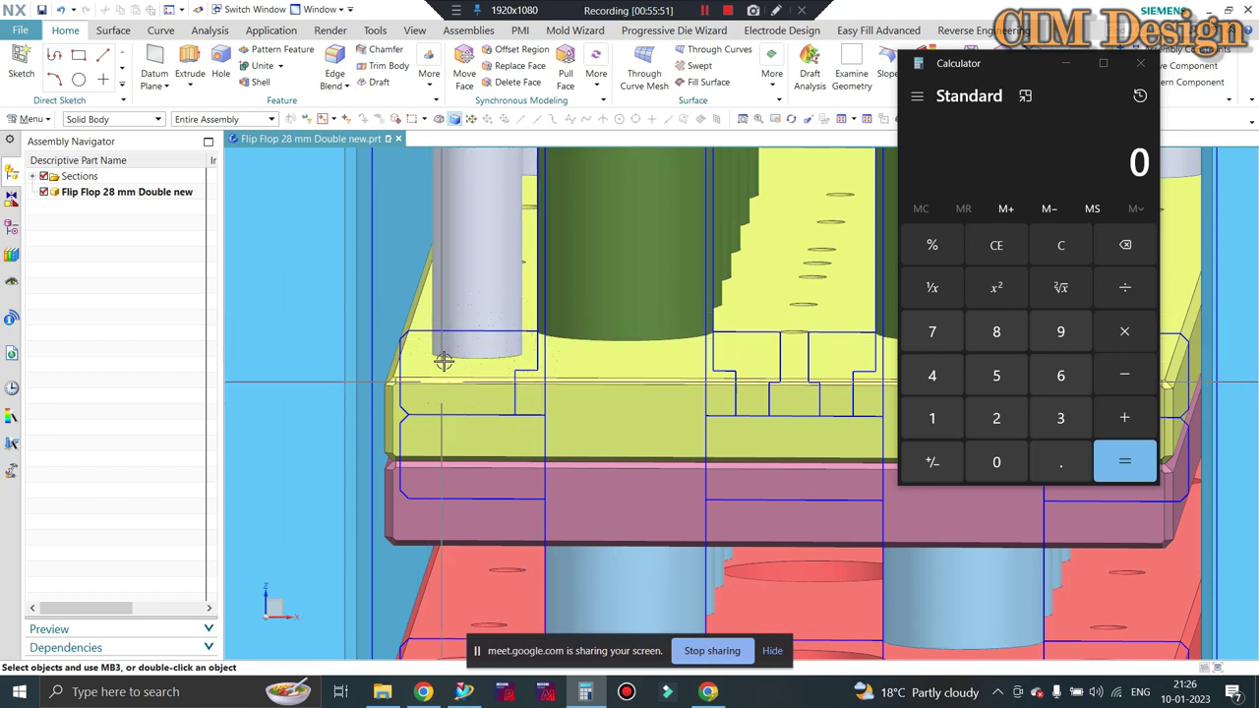
{"action": "scroll", "coordinate": [443, 360], "scroll_direction": "down", "scroll_amount": 1}
{"action": "scroll", "coordinate": [472, 329], "scroll_direction": "down", "scroll_amount": 2}
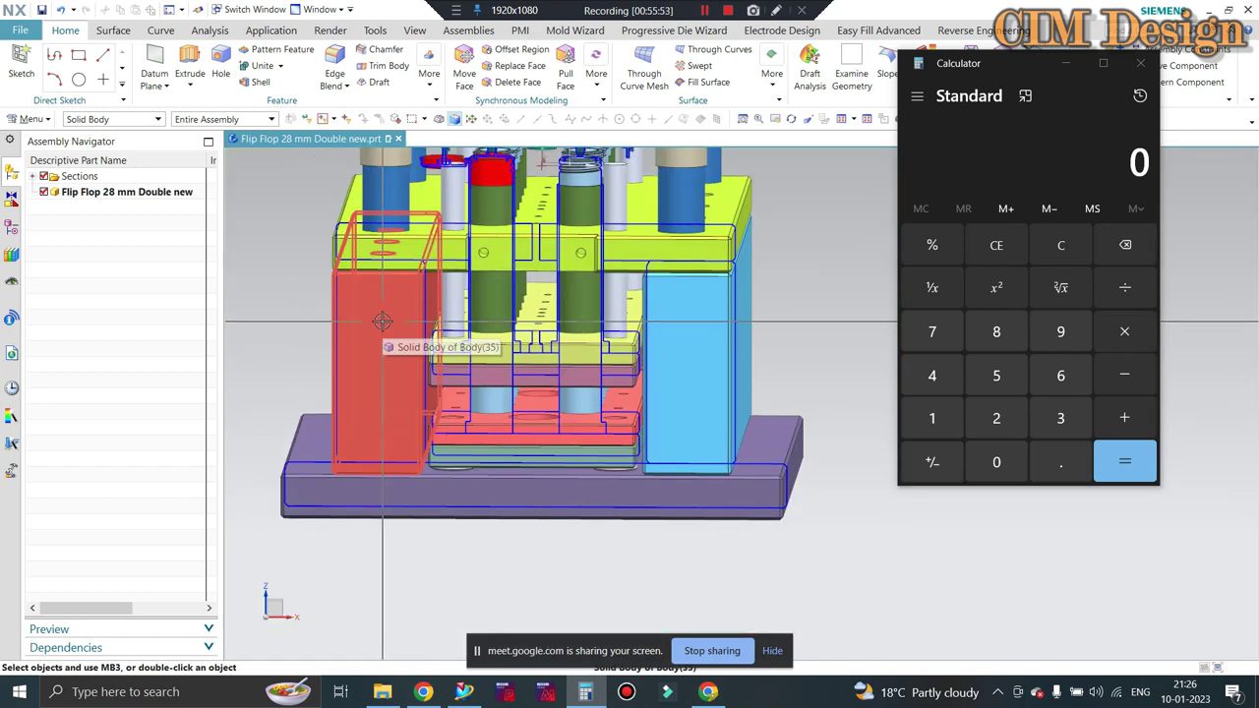
Add 5 + 15 in the calculator to get 20, then put it away
{"action": "left_click", "coordinate": [1062, 240]}
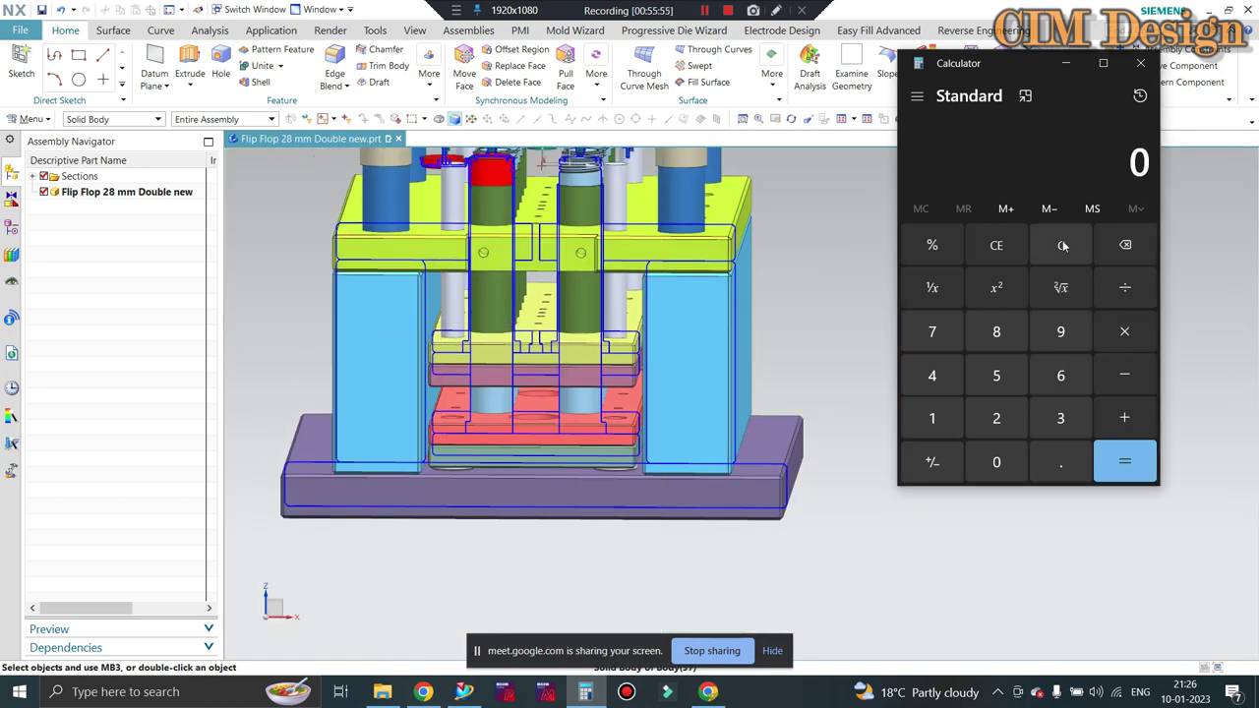
{"action": "left_click", "coordinate": [999, 378]}
{"action": "left_click", "coordinate": [950, 423]}
{"action": "left_click", "coordinate": [987, 374]}
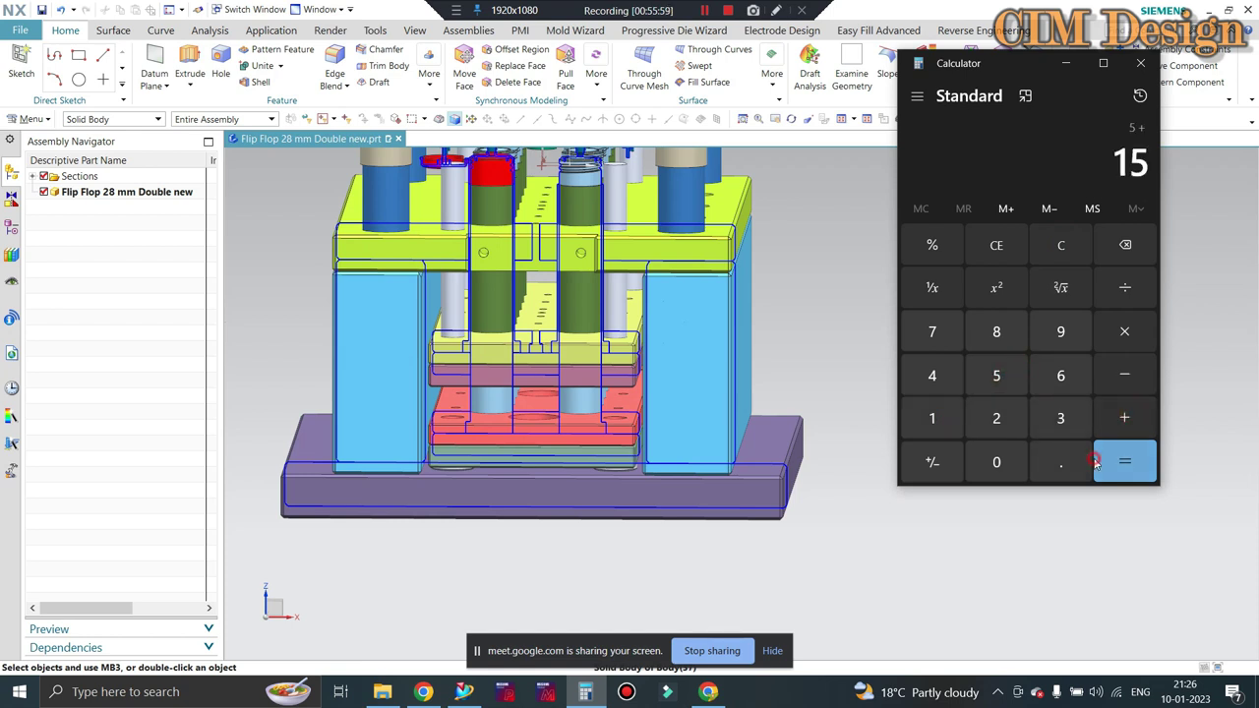
{"action": "left_click", "coordinate": [1068, 61]}
Orbit and zoom in on the mold assembly to inspect the yellow plate
{"action": "key", "text": "ctrl+alt+f"}
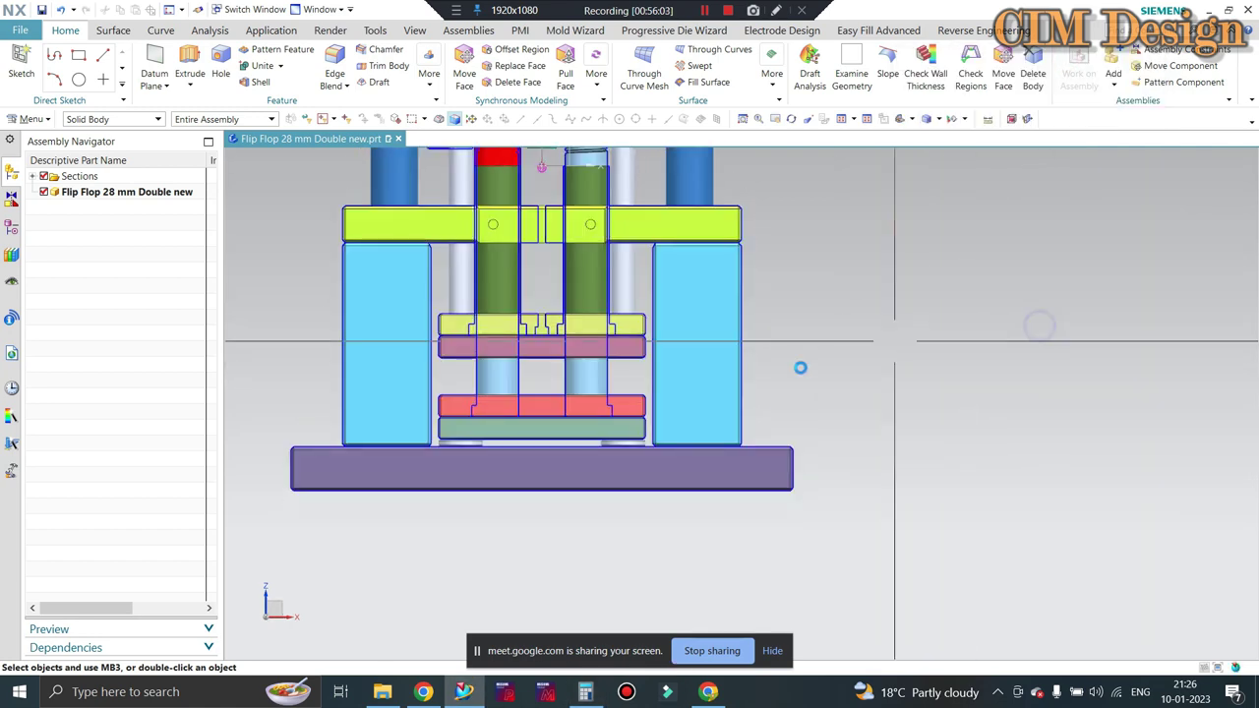
{"action": "scroll", "coordinate": [413, 292], "scroll_direction": "up", "scroll_amount": 2}
{"action": "scroll", "coordinate": [413, 292], "scroll_direction": "up", "scroll_amount": 1}
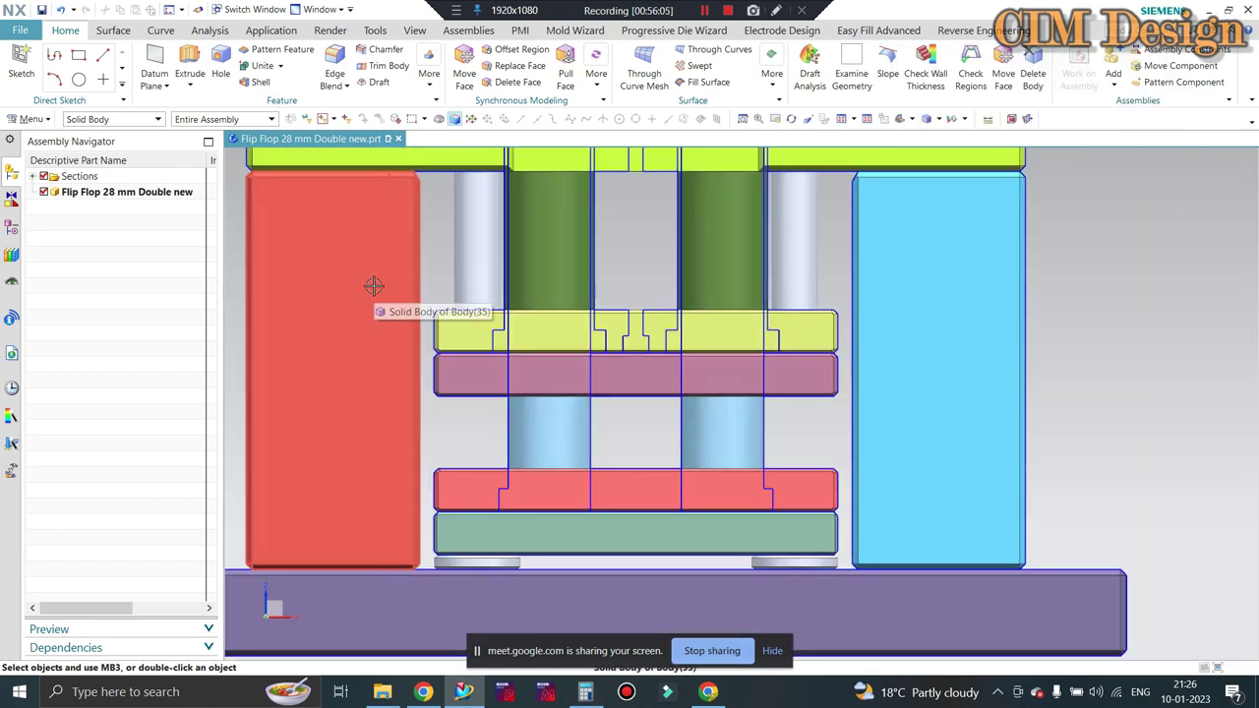
{"action": "middle_click_drag", "start_coordinate": [374, 285], "coordinate": [472, 339]}
{"action": "scroll", "coordinate": [436, 413], "scroll_direction": "up", "scroll_amount": 3}
{"action": "scroll", "coordinate": [349, 354], "scroll_direction": "up", "scroll_amount": 1}
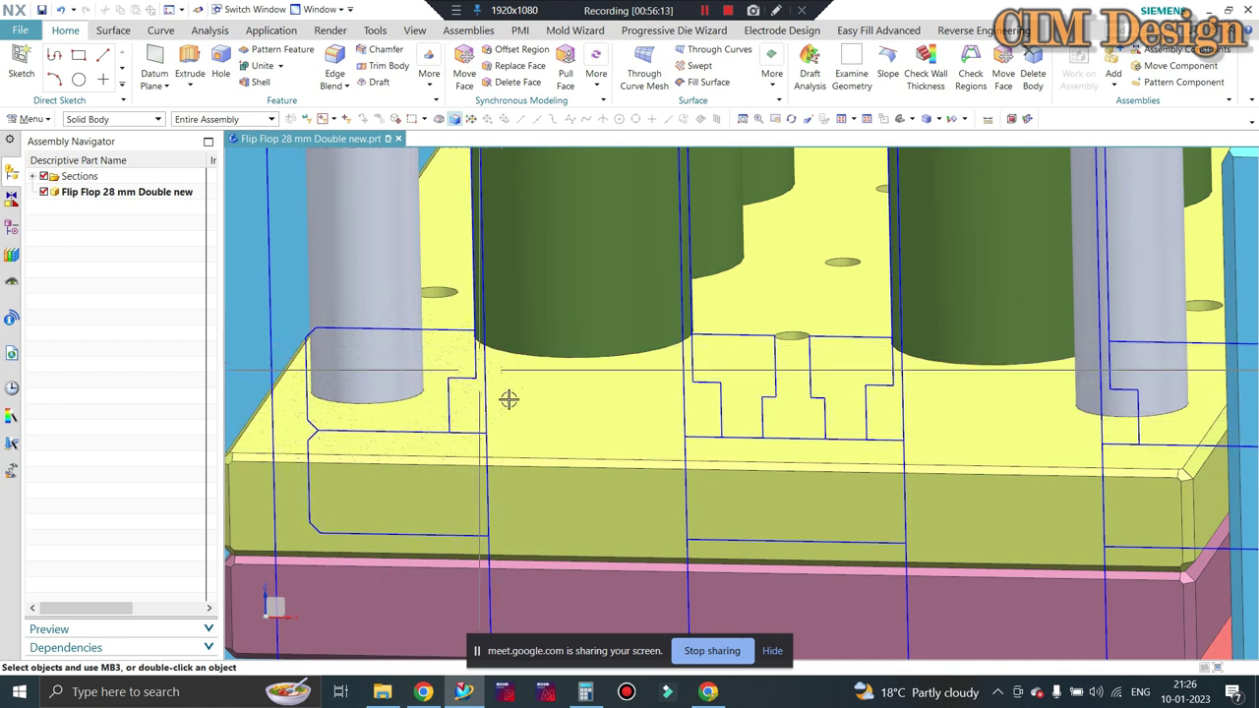
{"action": "scroll", "coordinate": [508, 398], "scroll_direction": "up", "scroll_amount": 2}
{"action": "scroll", "coordinate": [452, 384], "scroll_direction": "up", "scroll_amount": 2}
{"action": "scroll", "coordinate": [394, 372], "scroll_direction": "up", "scroll_amount": 2}
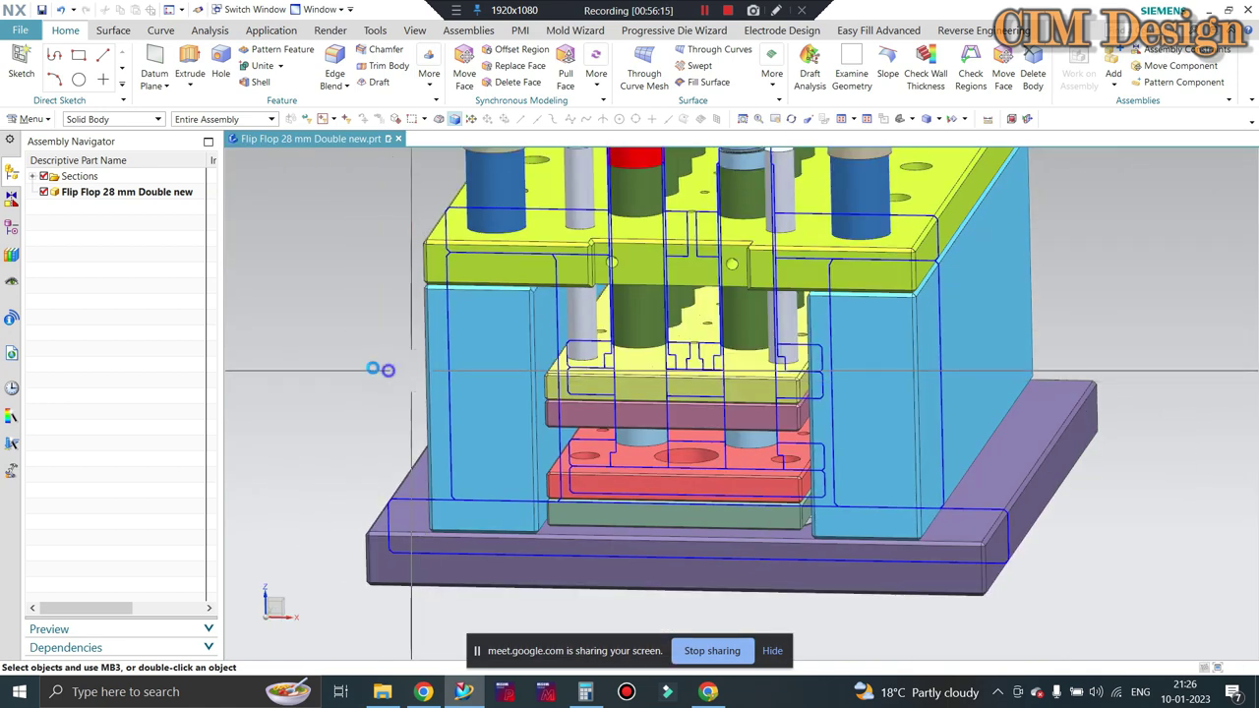
Snap the mold back to the front view and adjust the zoom
{"action": "key", "text": "F8"}
{"action": "scroll", "coordinate": [413, 366], "scroll_direction": "down", "scroll_amount": 1}
{"action": "scroll", "coordinate": [467, 384], "scroll_direction": "down", "scroll_amount": 1}
{"action": "scroll", "coordinate": [519, 403], "scroll_direction": "down", "scroll_amount": 1}
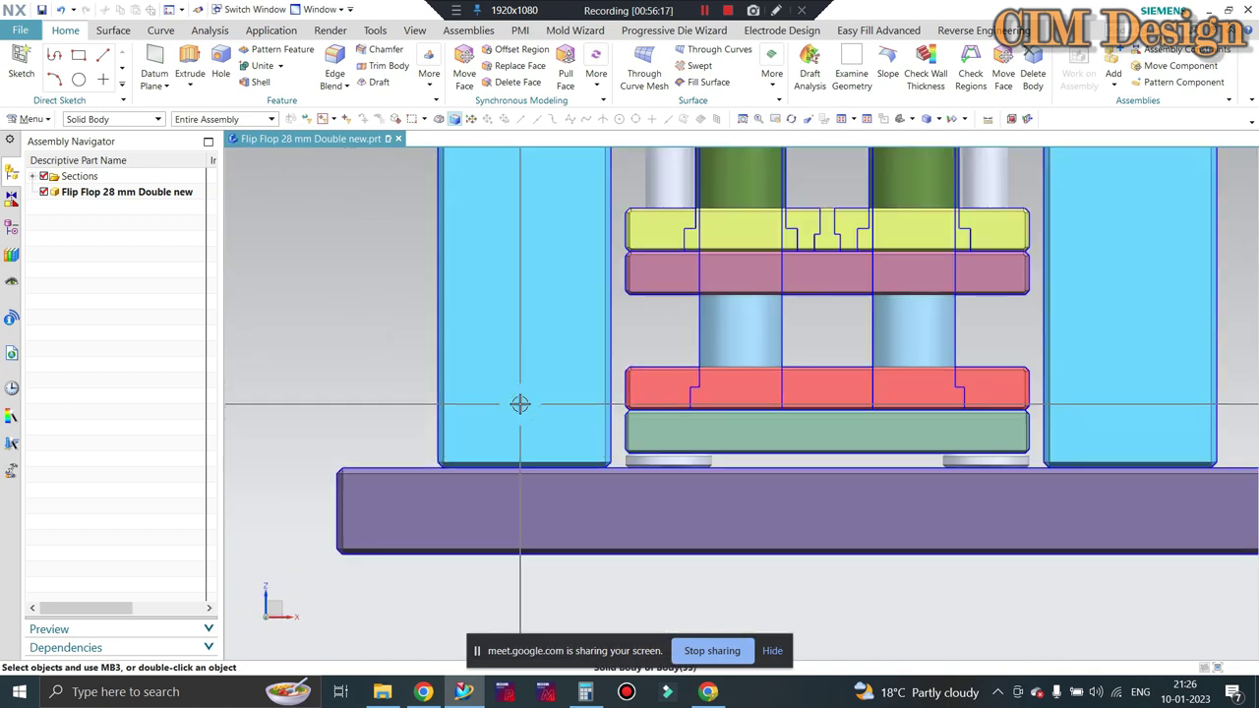
{"action": "scroll", "coordinate": [519, 403], "scroll_direction": "up", "scroll_amount": 1}
{"action": "scroll", "coordinate": [521, 404], "scroll_direction": "up", "scroll_amount": 1}
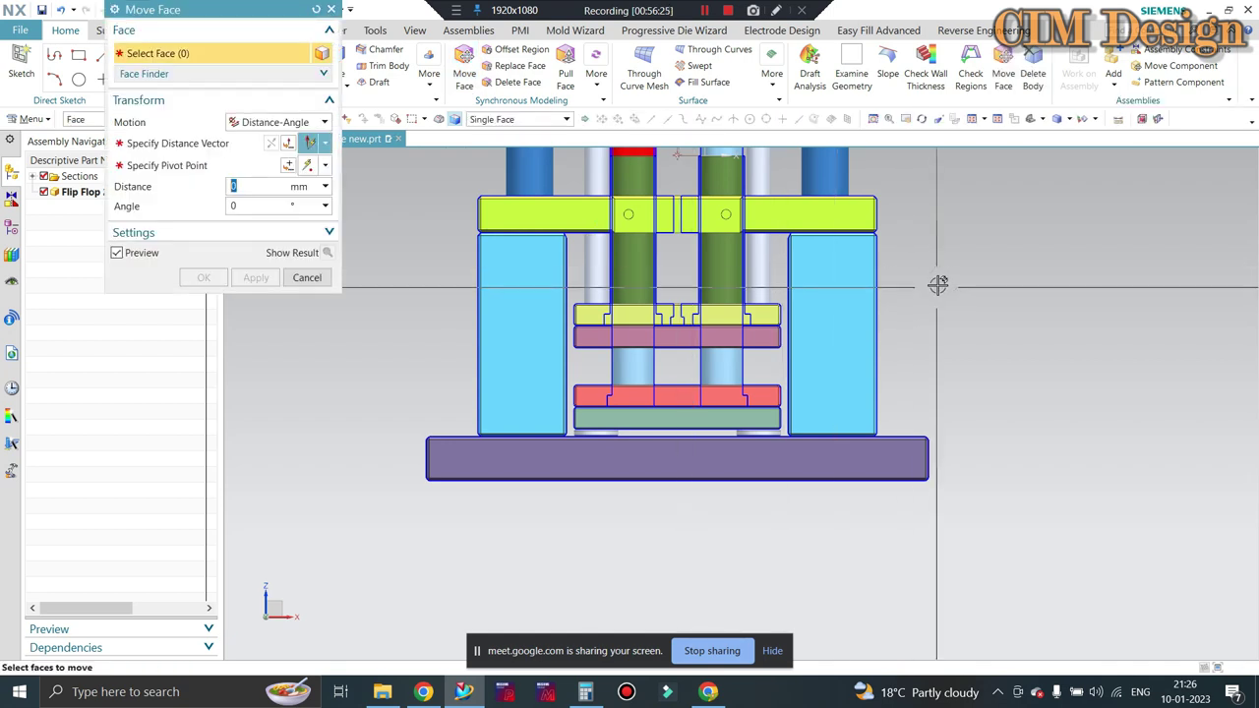
Box-select the faces of the yellow and pink plates plus both side blocks' bottom faces
{"action": "left_click_drag", "start_coordinate": [941, 278], "coordinate": [431, 363]}
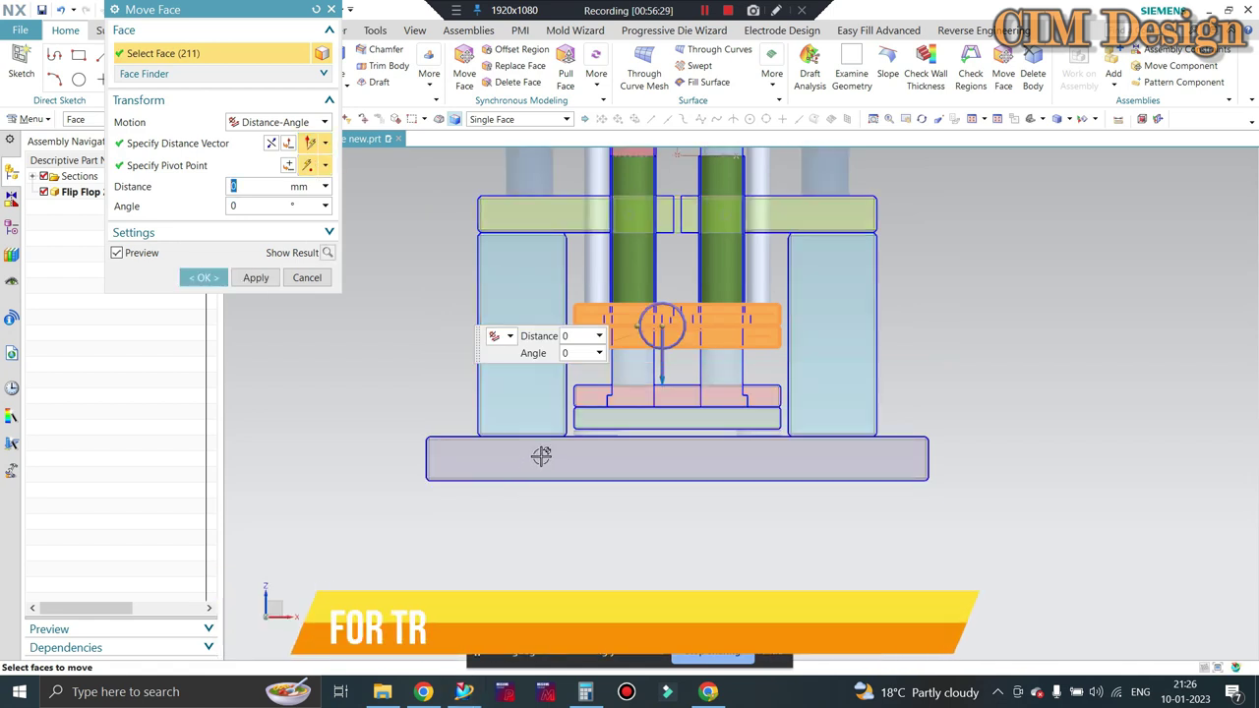
{"action": "scroll", "coordinate": [541, 455], "scroll_direction": "up", "scroll_amount": 3}
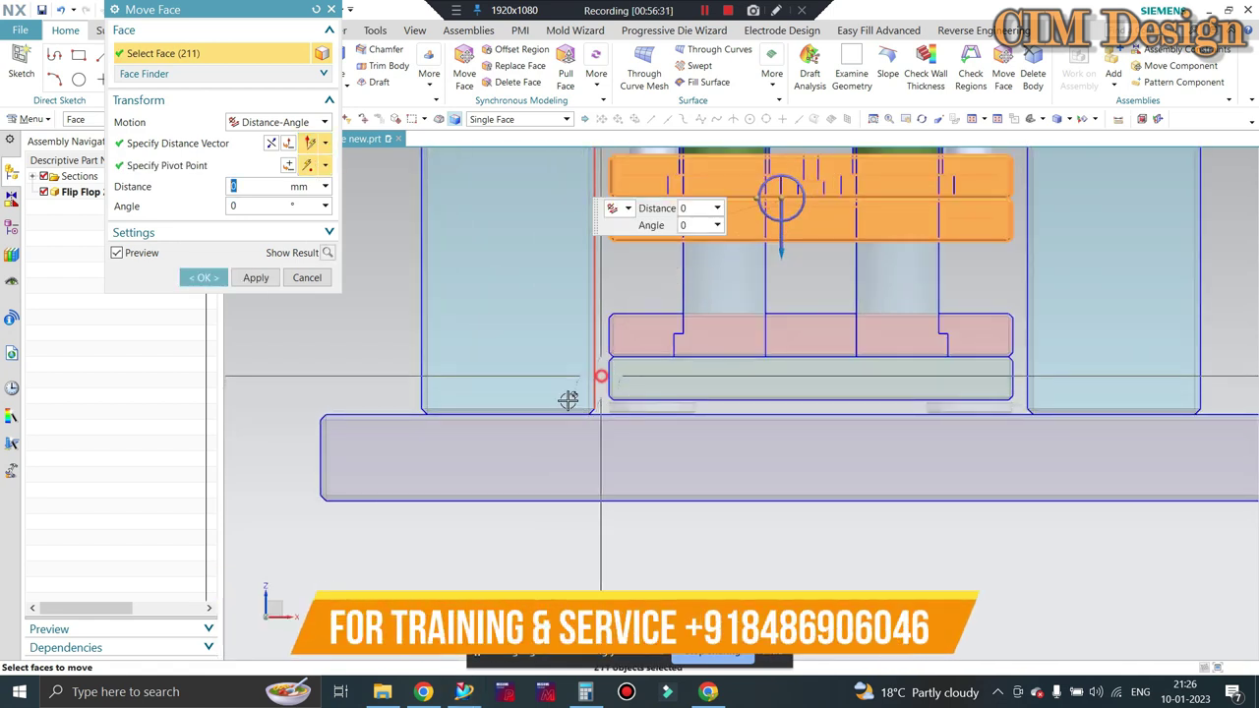
{"action": "left_click_drag", "start_coordinate": [601, 376], "coordinate": [393, 444]}
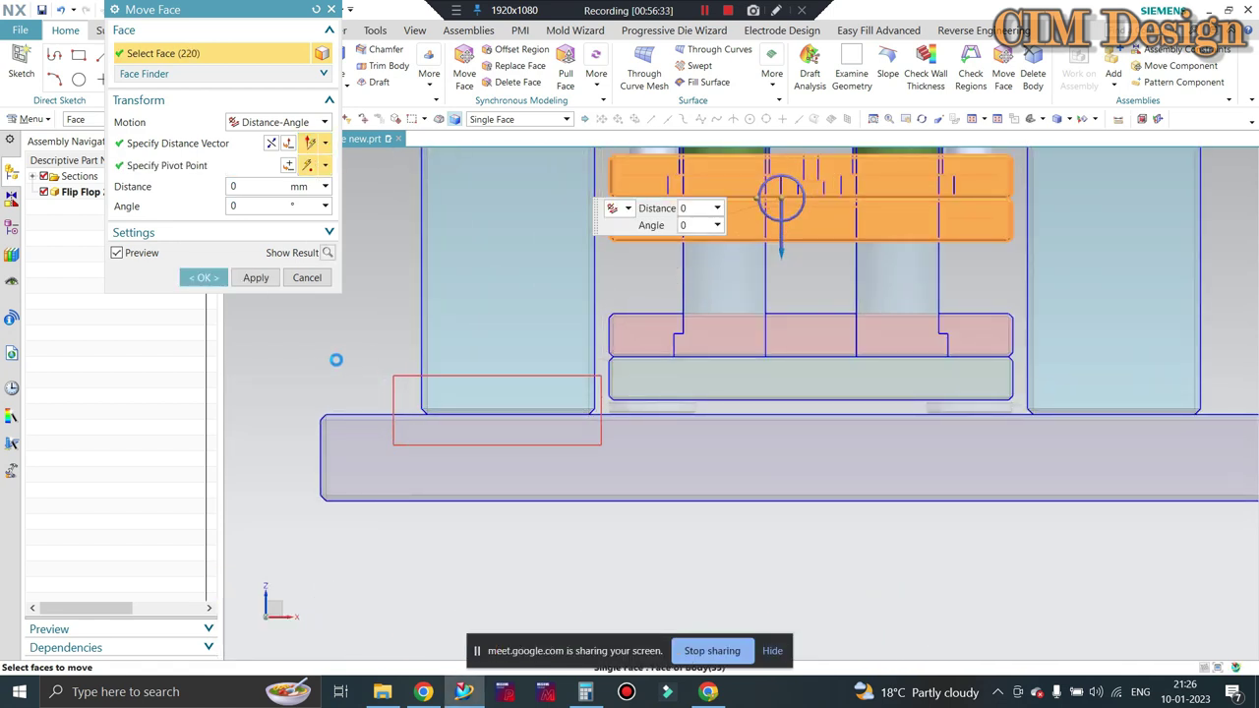
{"action": "scroll", "coordinate": [335, 360], "scroll_direction": "down", "scroll_amount": 2}
{"action": "scroll", "coordinate": [772, 364], "scroll_direction": "up", "scroll_amount": 1}
{"action": "scroll", "coordinate": [935, 370], "scroll_direction": "up", "scroll_amount": 1}
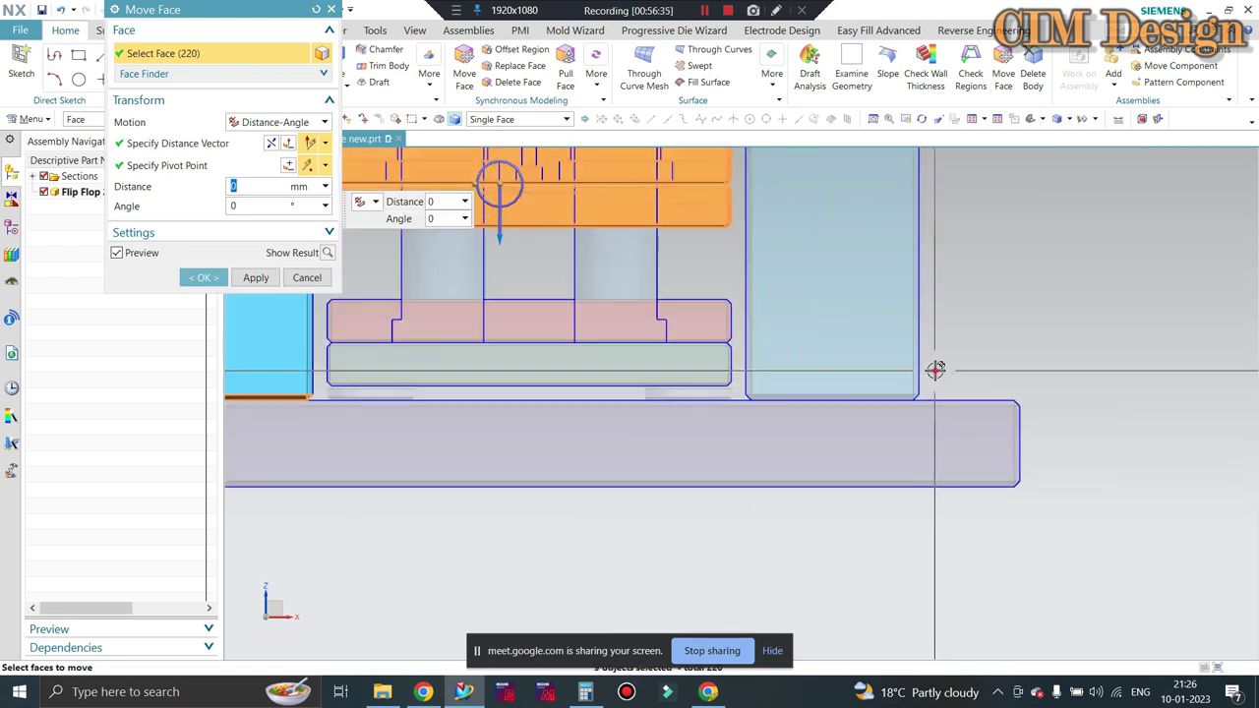
{"action": "left_click_drag", "start_coordinate": [936, 370], "coordinate": [721, 453]}
{"action": "scroll", "coordinate": [945, 391], "scroll_direction": "down", "scroll_amount": 2}
{"action": "scroll", "coordinate": [918, 379], "scroll_direction": "down", "scroll_amount": 2}
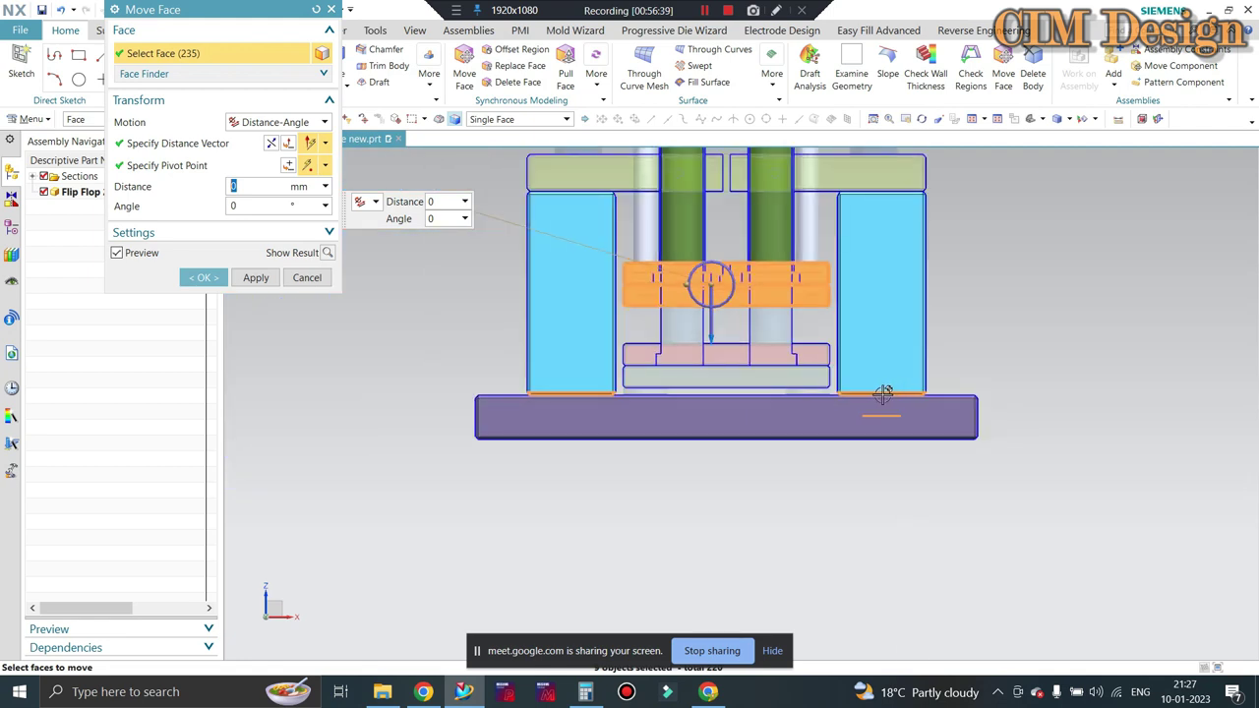
{"action": "scroll", "coordinate": [882, 393], "scroll_direction": "down", "scroll_amount": 1}
{"action": "scroll", "coordinate": [657, 372], "scroll_direction": "up", "scroll_amount": 2}
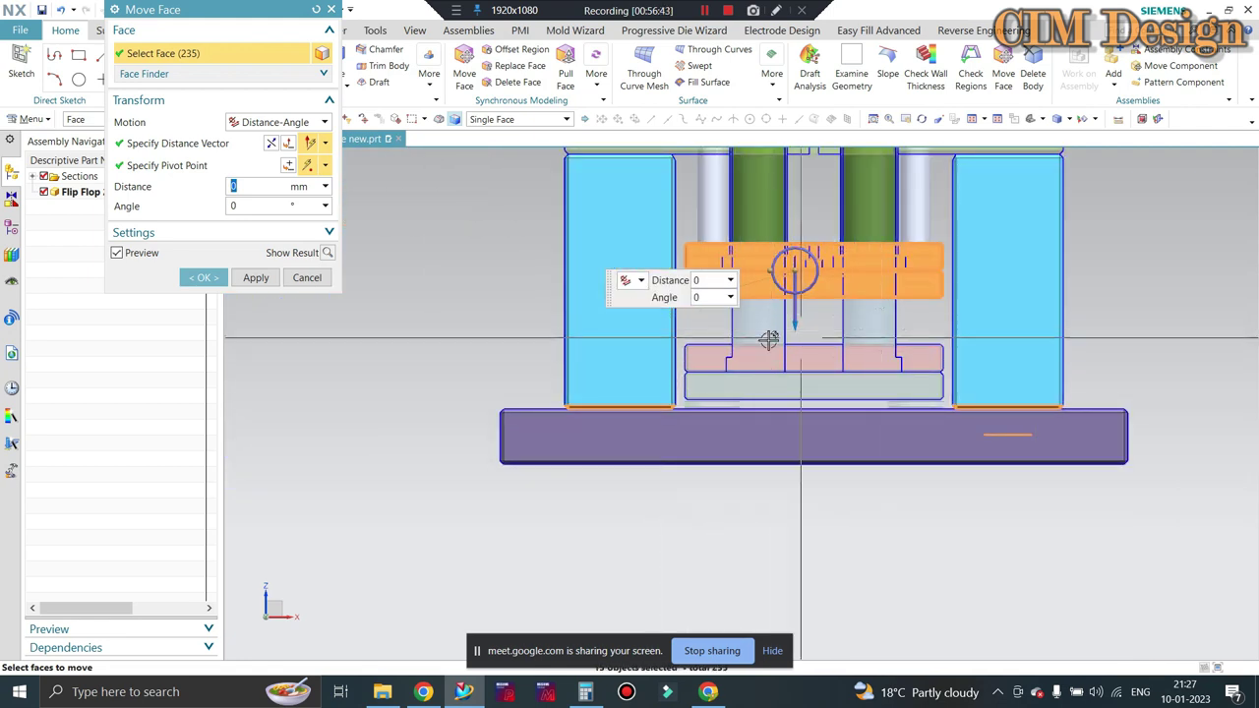
{"action": "scroll", "coordinate": [950, 322], "scroll_direction": "down", "scroll_amount": 2}
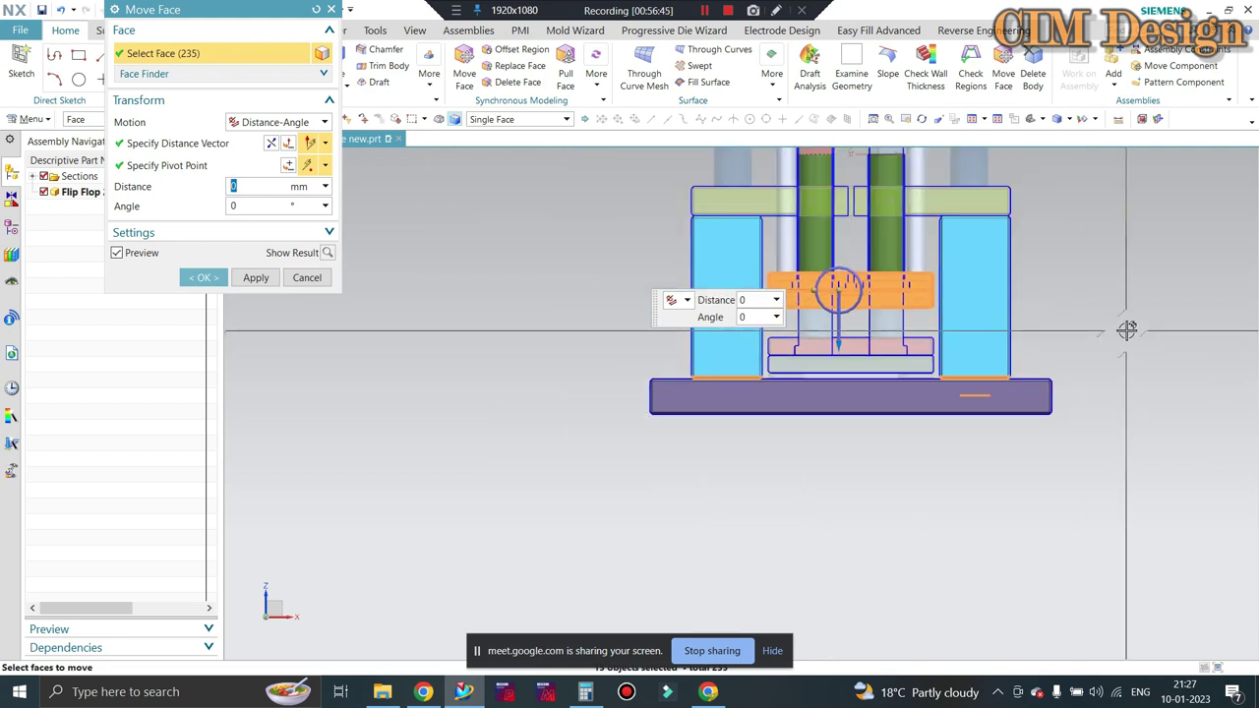
{"action": "left_click_drag", "start_coordinate": [1127, 329], "coordinate": [619, 470]}
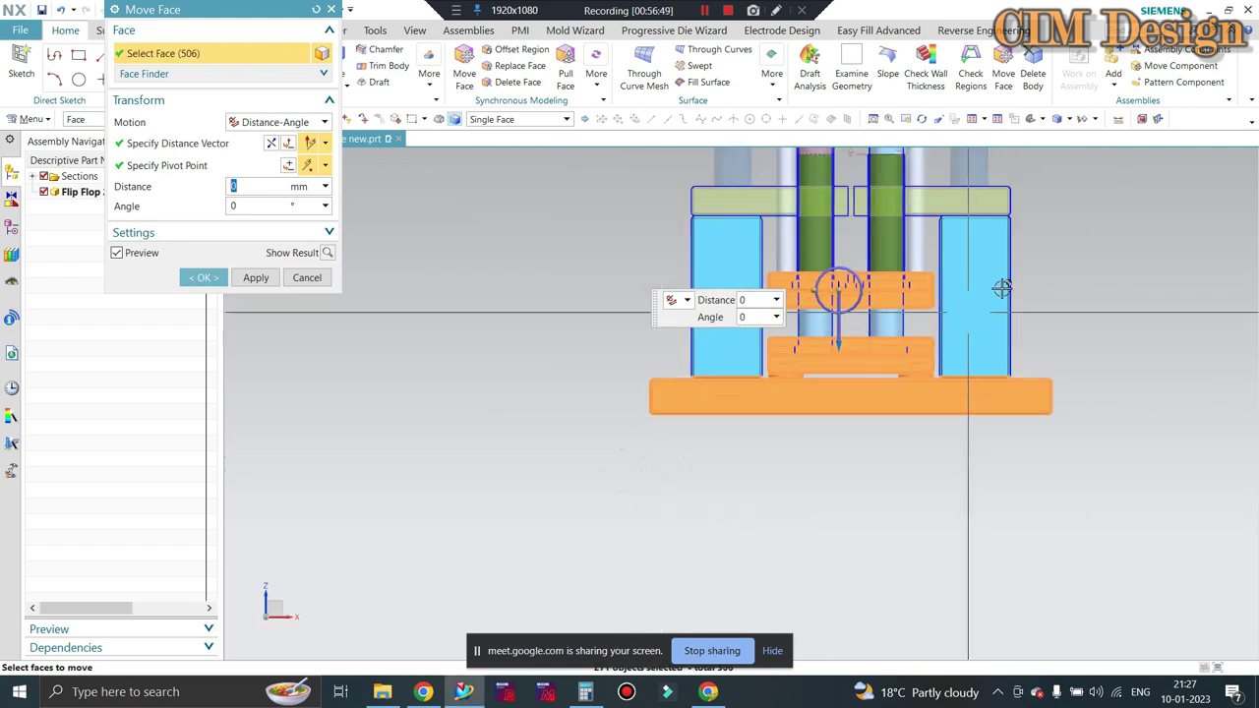
{"action": "scroll", "coordinate": [997, 286], "scroll_direction": "up", "scroll_amount": 2}
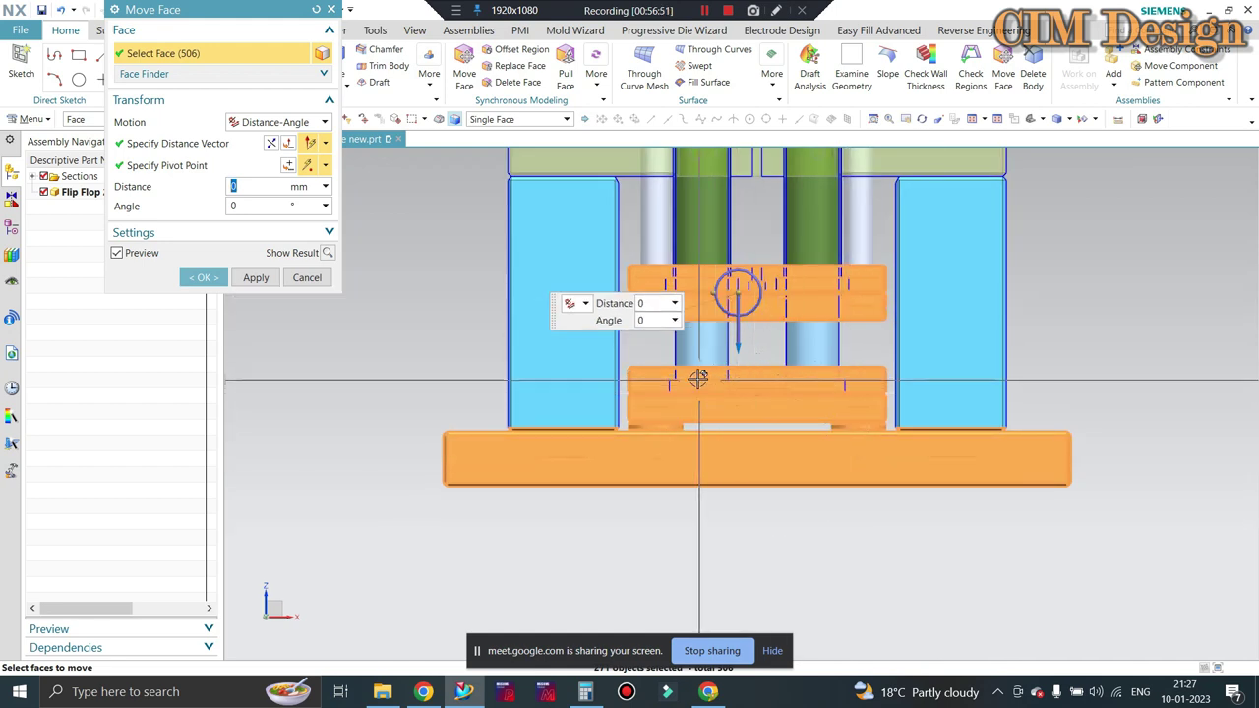
Set the move direction straight down and apply a 21 mm distance
{"action": "left_click", "coordinate": [226, 143]}
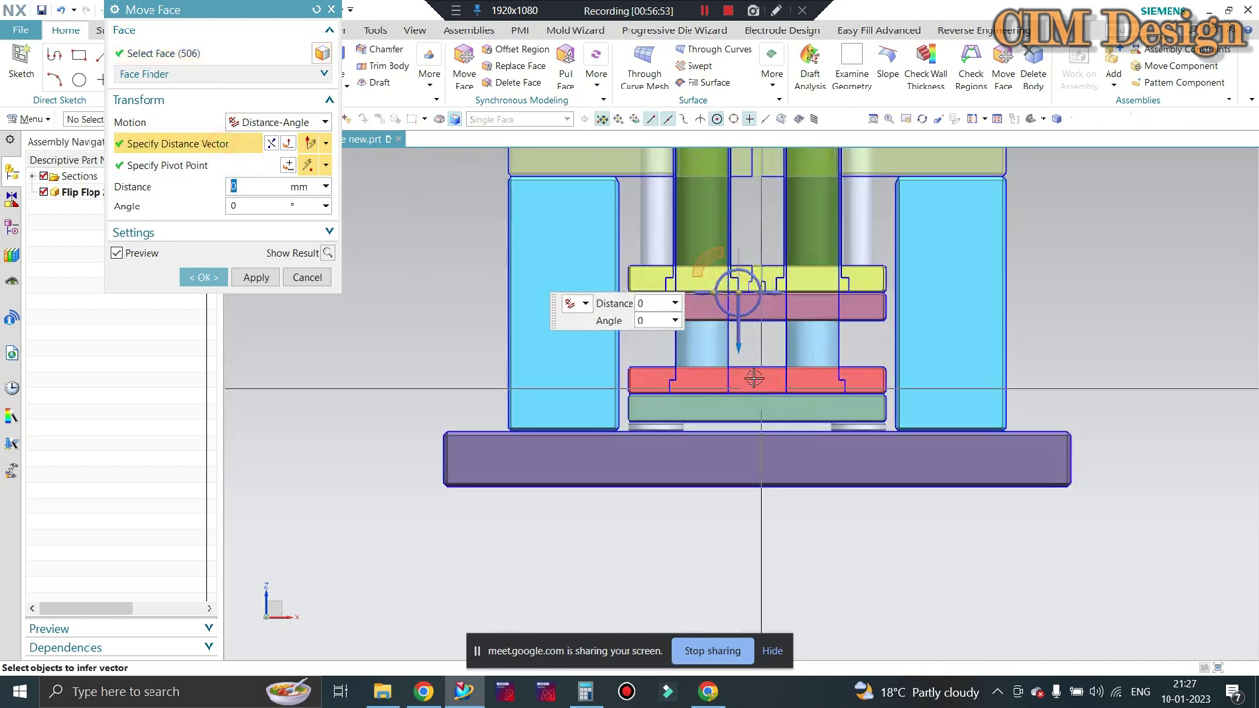
{"action": "left_click", "coordinate": [742, 350]}
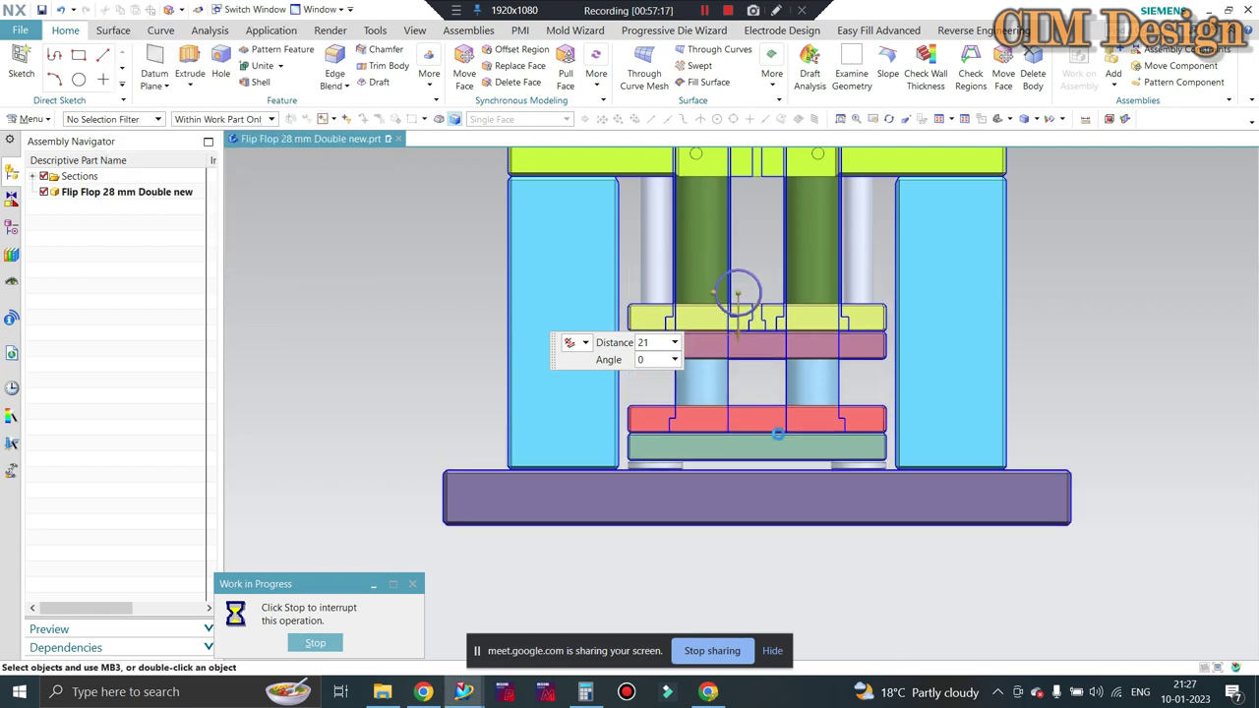
{"action": "scroll", "coordinate": [652, 393], "scroll_direction": "down", "scroll_amount": 2}
{"action": "scroll", "coordinate": [916, 430], "scroll_direction": "down", "scroll_amount": 2}
{"action": "scroll", "coordinate": [964, 349], "scroll_direction": "down", "scroll_amount": 2}
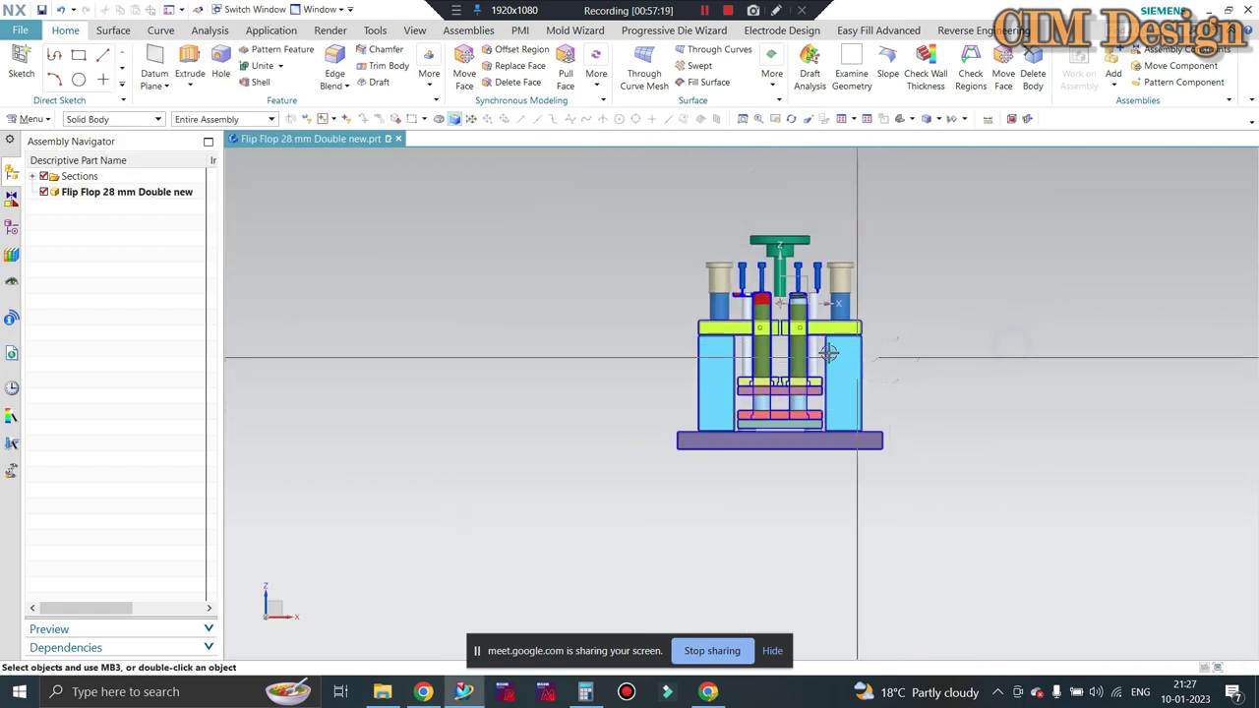
Bring the Google Meet call with its People panel to the front
{"action": "scroll", "coordinate": [927, 363], "scroll_direction": "up", "scroll_amount": 3}
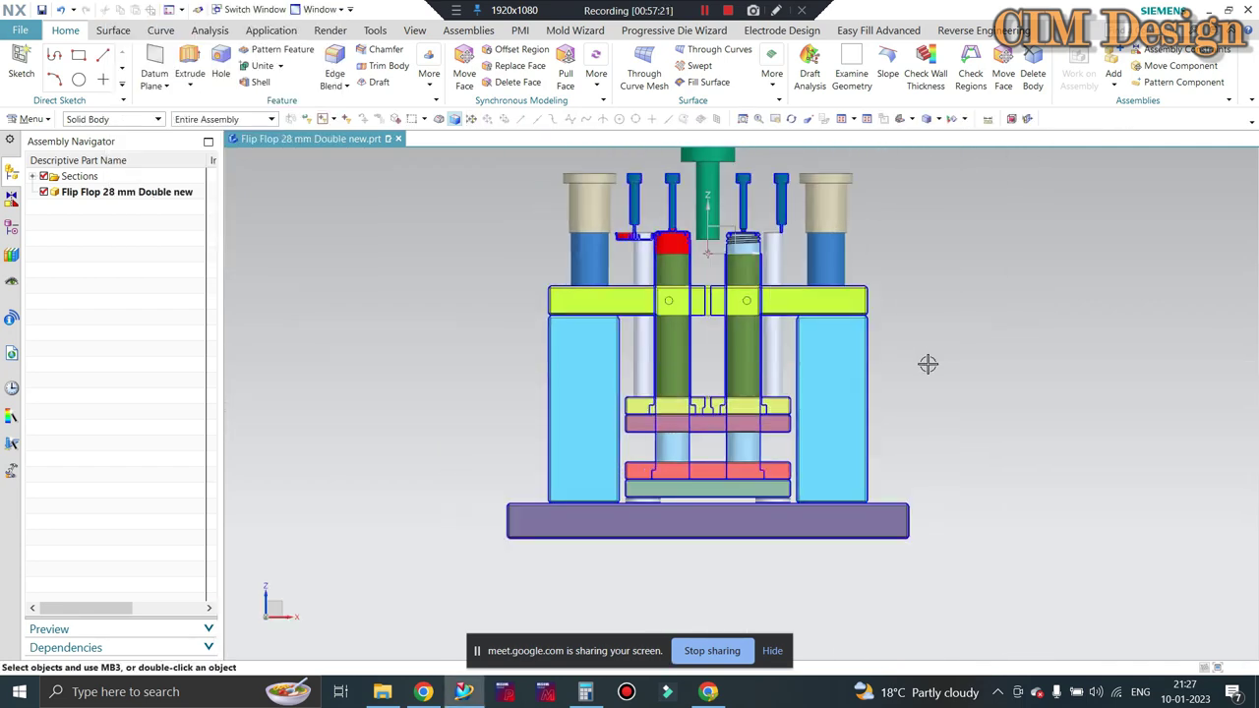
{"action": "left_click", "coordinate": [708, 691]}
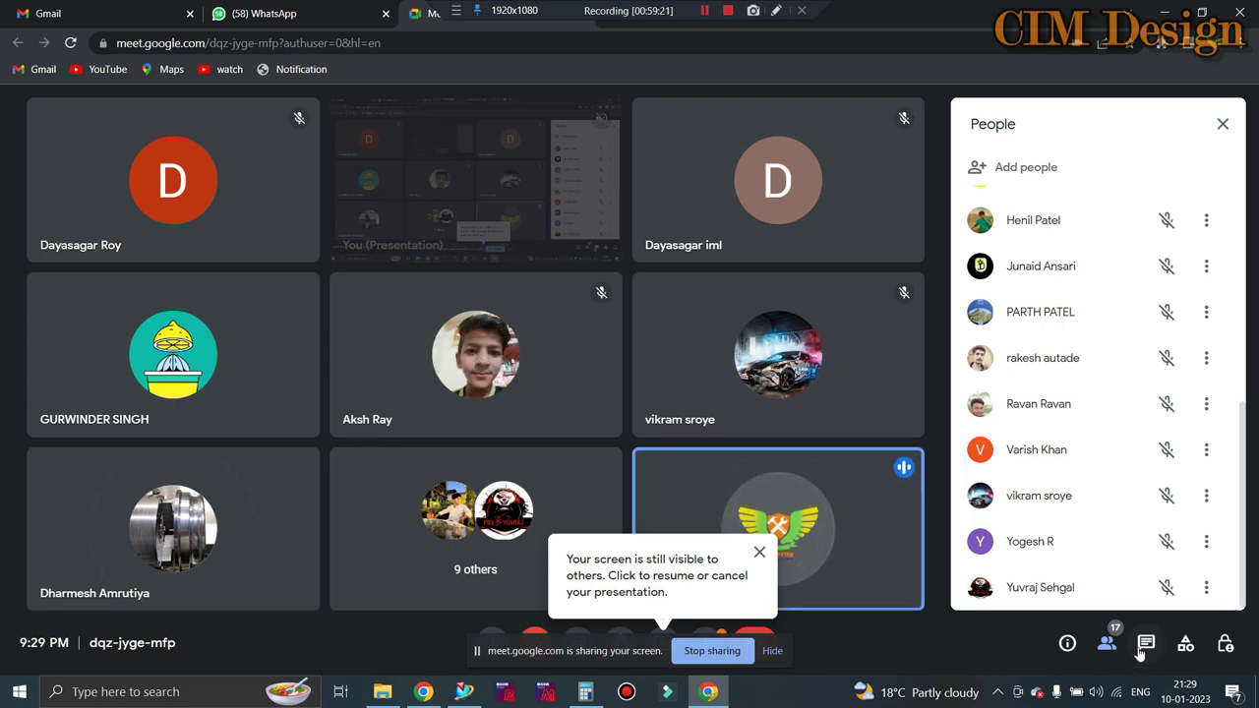
{"action": "mouse_move", "coordinate": [475, 354]}
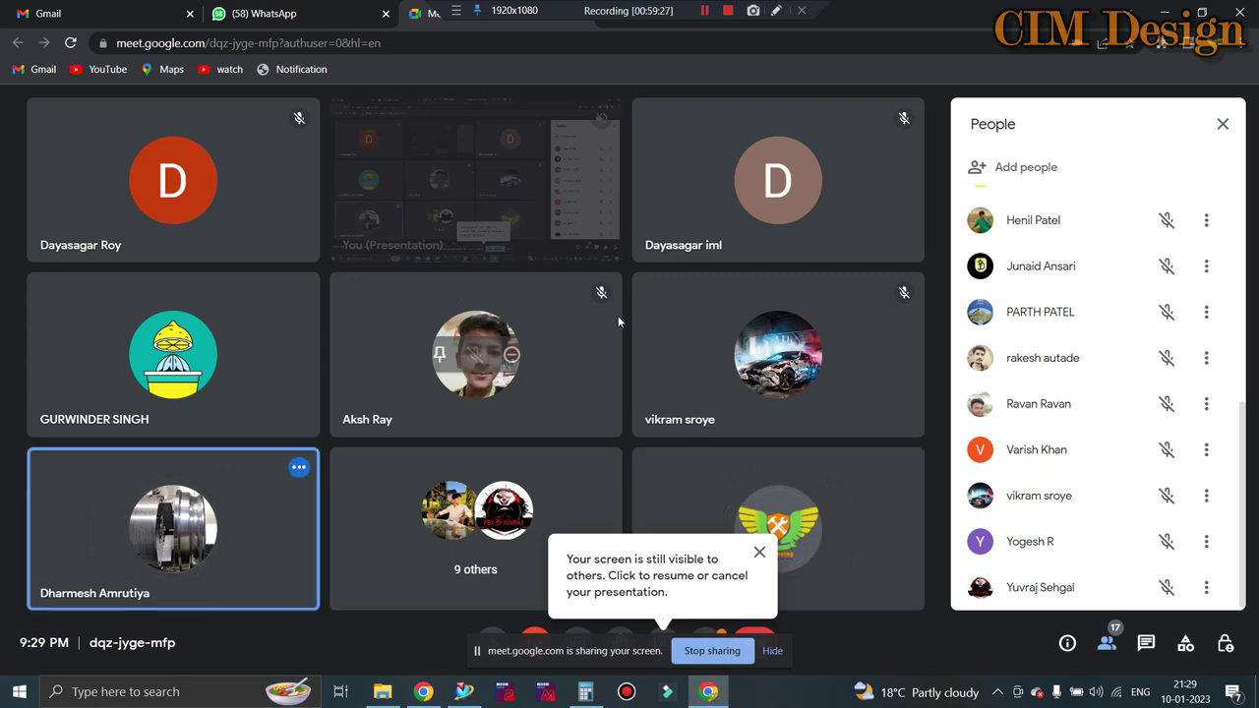
Open Google Meet's in-call messages, then return to the NX Flip Flop 28 mm mold
{"action": "left_click", "coordinate": [1144, 645]}
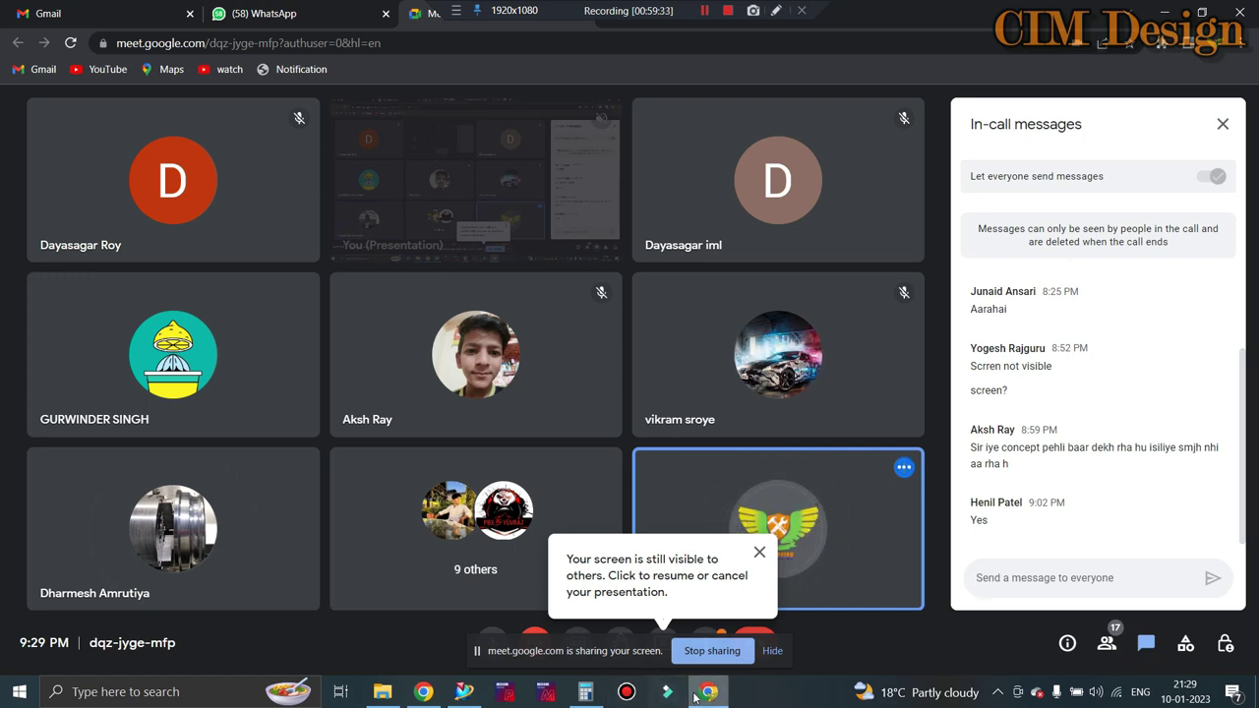
{"action": "left_click", "coordinate": [463, 692]}
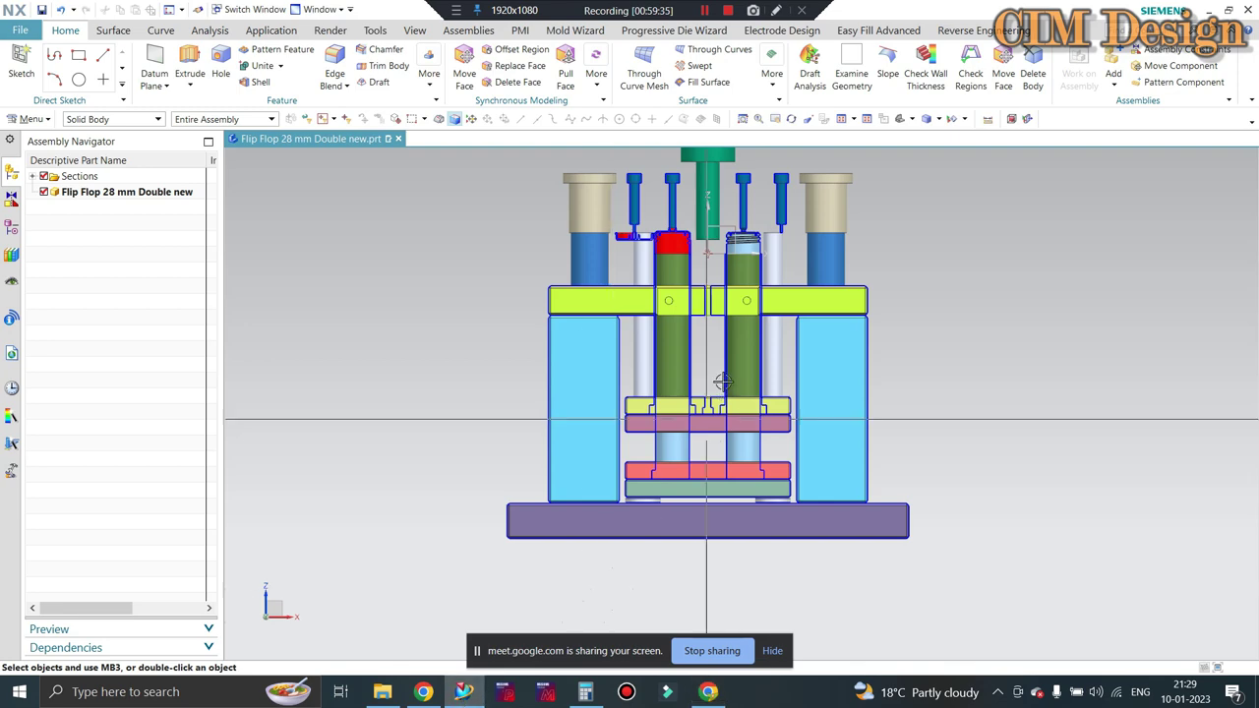
{"action": "scroll", "coordinate": [669, 339], "scroll_direction": "up", "scroll_amount": 2}
{"action": "scroll", "coordinate": [640, 348], "scroll_direction": "down", "scroll_amount": 1}
{"action": "scroll", "coordinate": [735, 343], "scroll_direction": "up", "scroll_amount": 2}
{"action": "scroll", "coordinate": [748, 344], "scroll_direction": "down", "scroll_amount": 1}
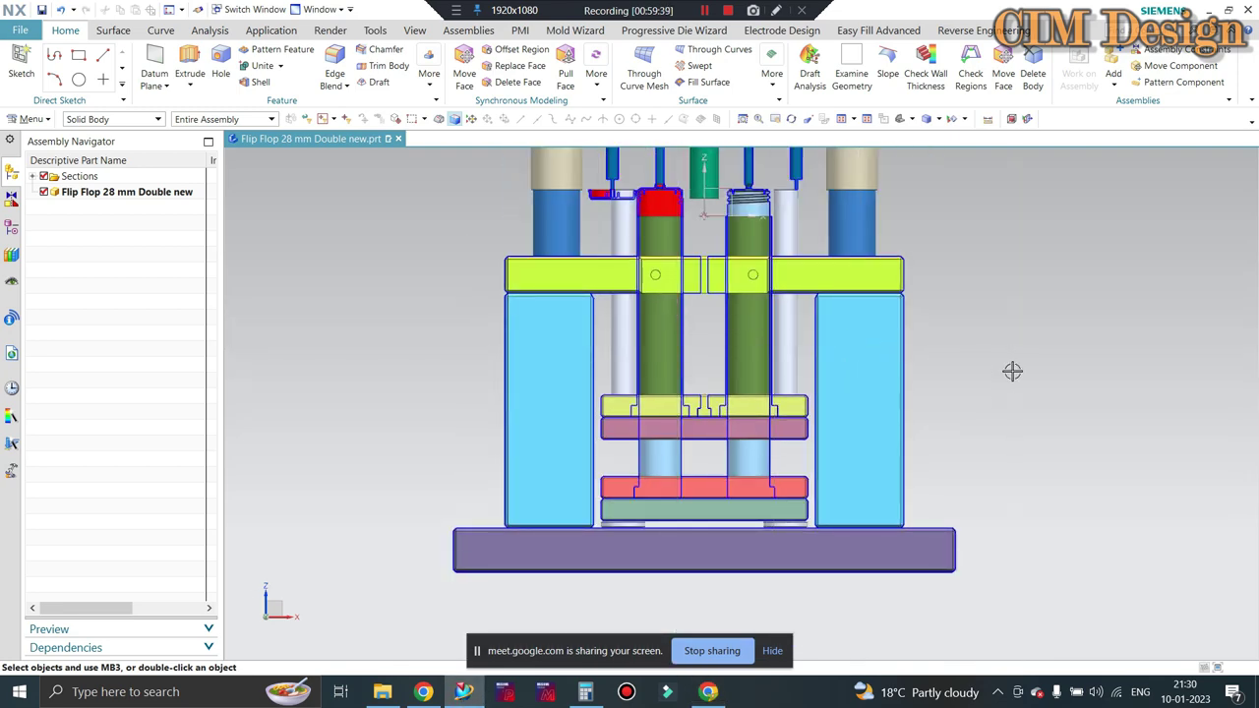
{"action": "scroll", "coordinate": [620, 487], "scroll_direction": "up", "scroll_amount": 3}
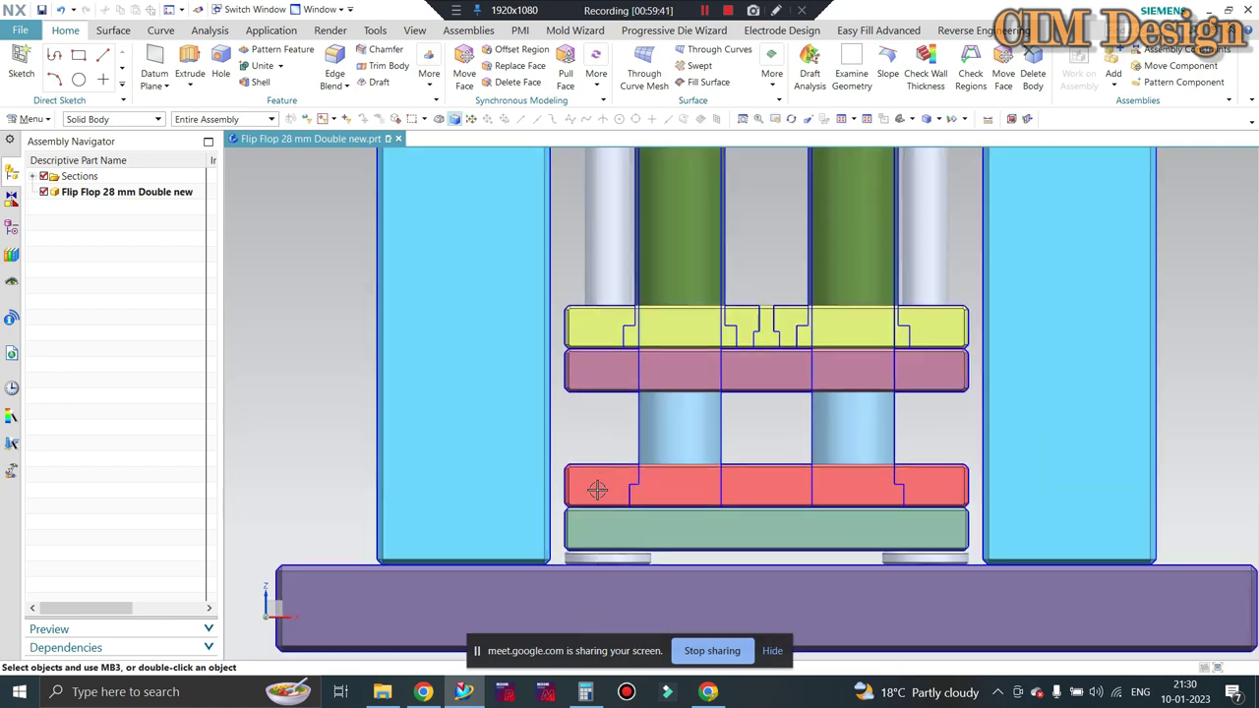
{"action": "scroll", "coordinate": [663, 403], "scroll_direction": "down", "scroll_amount": 1}
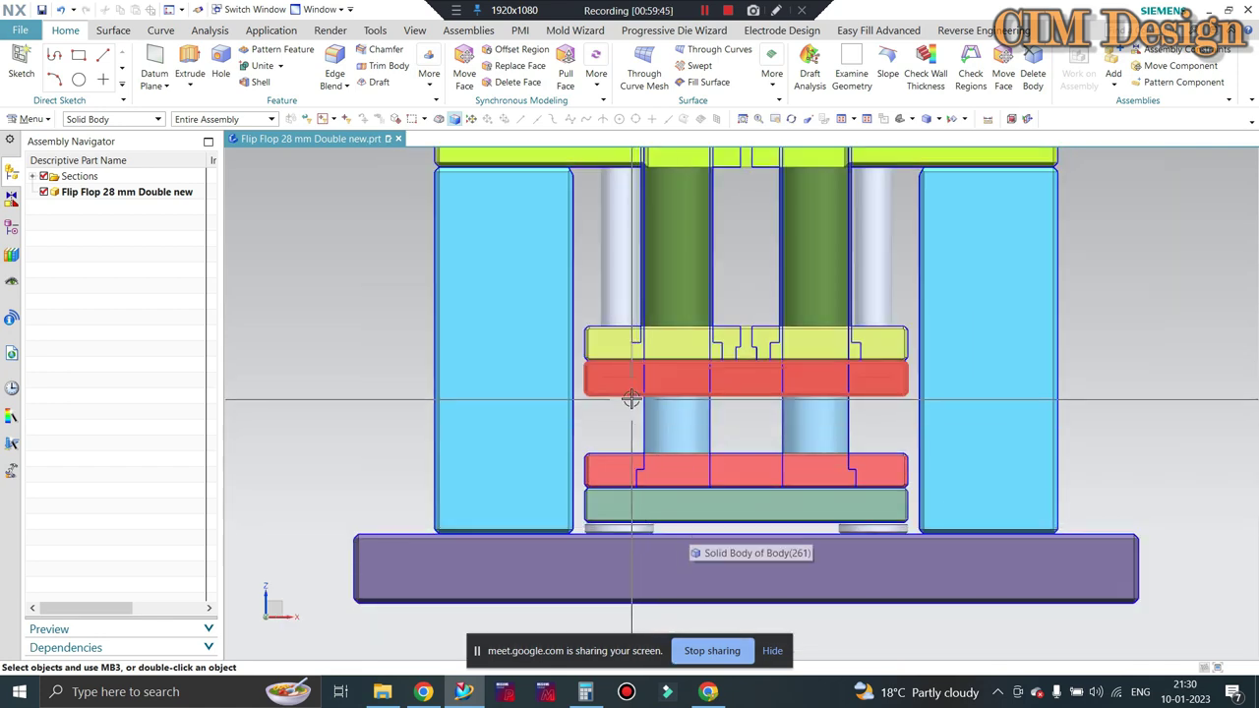
{"action": "scroll", "coordinate": [607, 423], "scroll_direction": "up", "scroll_amount": 1}
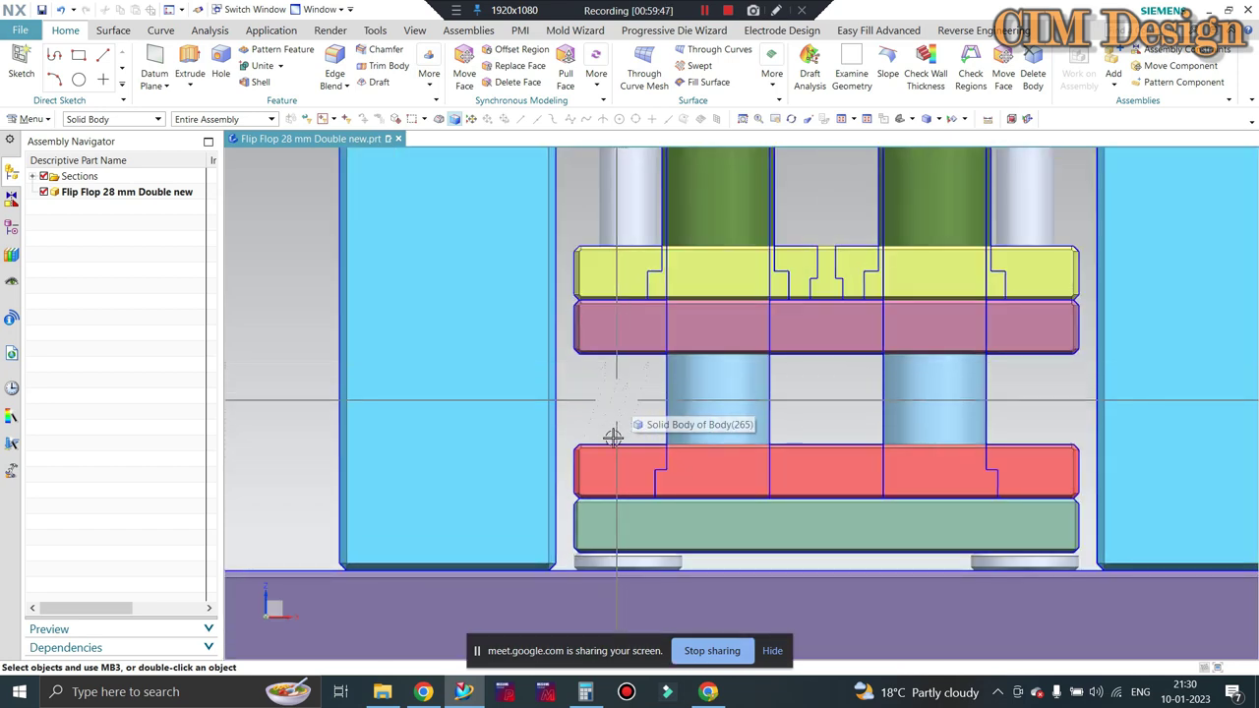
{"action": "scroll", "coordinate": [619, 413], "scroll_direction": "down", "scroll_amount": 2}
{"action": "scroll", "coordinate": [619, 324], "scroll_direction": "up", "scroll_amount": 3}
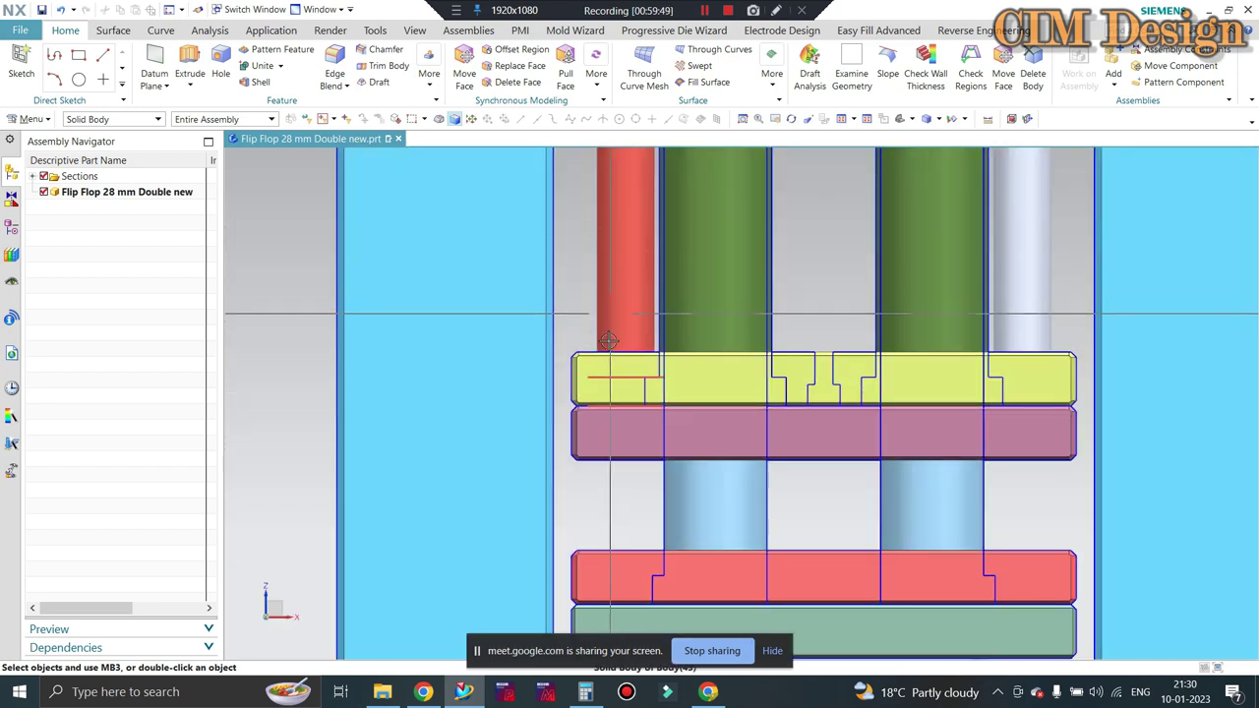
{"action": "scroll", "coordinate": [613, 340], "scroll_direction": "down", "scroll_amount": 1}
{"action": "scroll", "coordinate": [613, 341], "scroll_direction": "down", "scroll_amount": 1}
{"action": "scroll", "coordinate": [614, 340], "scroll_direction": "down", "scroll_amount": 1}
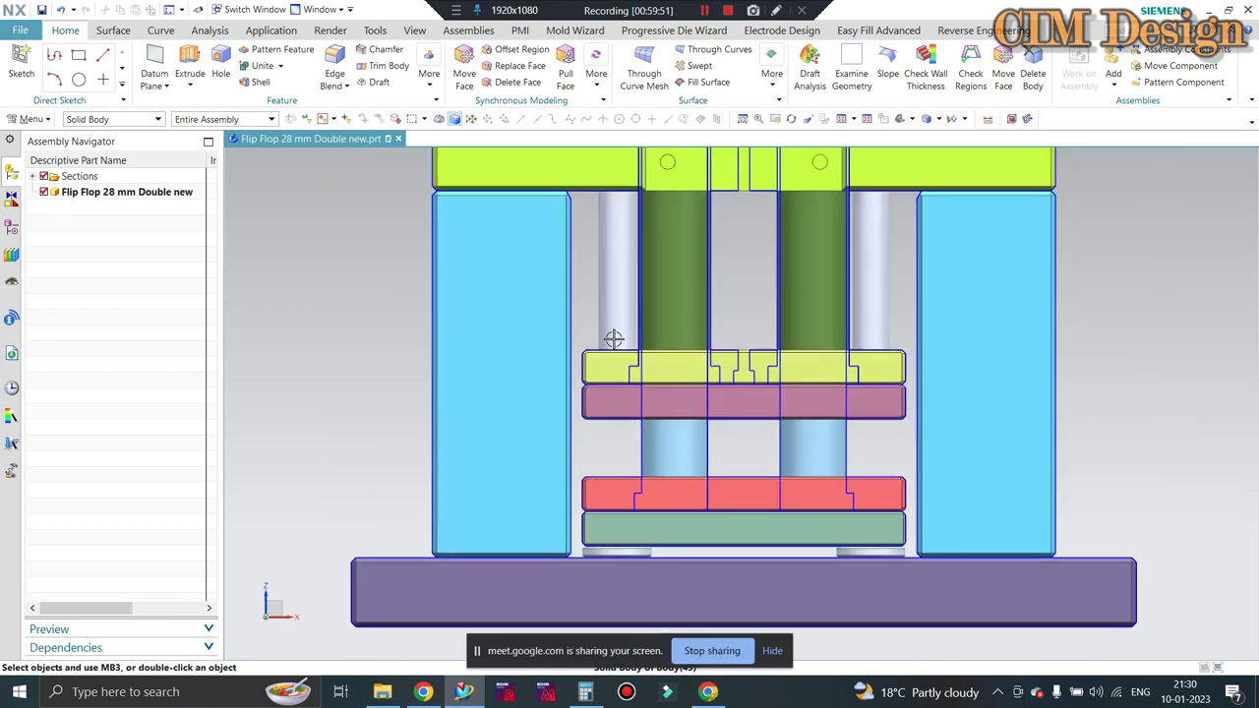
{"action": "scroll", "coordinate": [614, 340], "scroll_direction": "down", "scroll_amount": 1}
{"action": "scroll", "coordinate": [661, 177], "scroll_direction": "up", "scroll_amount": 2}
{"action": "scroll", "coordinate": [674, 185], "scroll_direction": "up", "scroll_amount": 1}
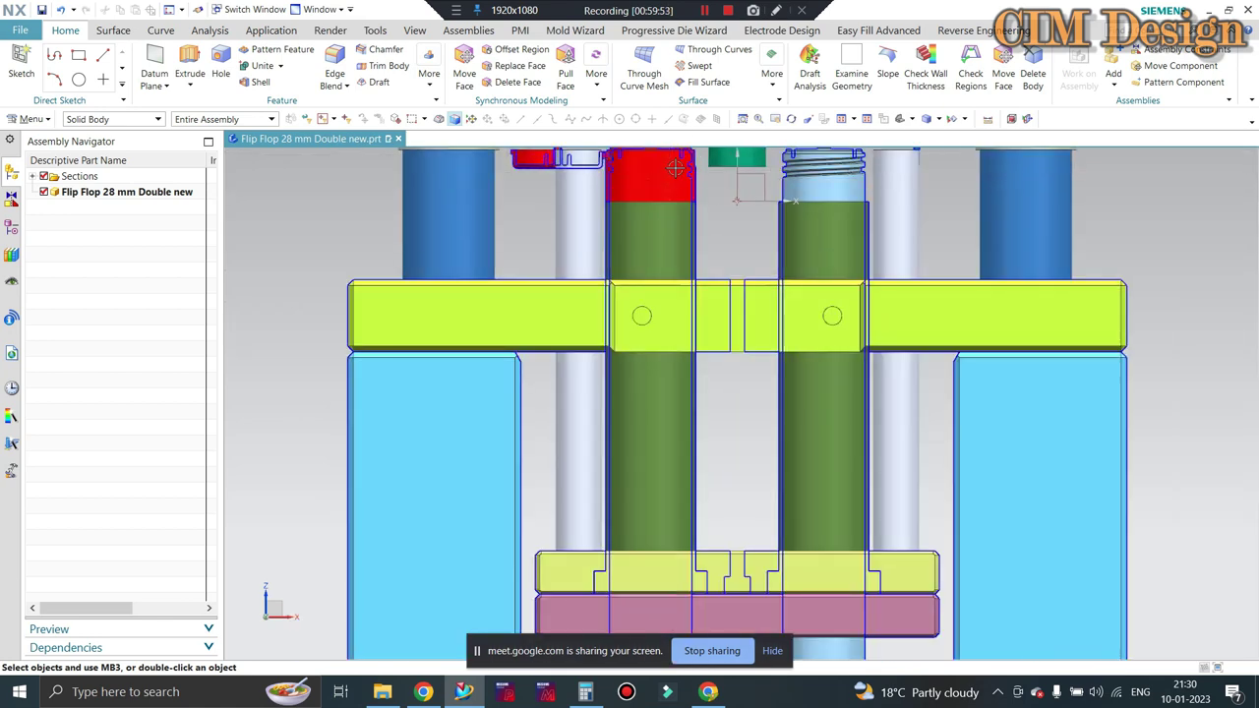
{"action": "scroll", "coordinate": [682, 193], "scroll_direction": "up", "scroll_amount": 1}
{"action": "scroll", "coordinate": [686, 472], "scroll_direction": "down", "scroll_amount": 2}
{"action": "scroll", "coordinate": [649, 462], "scroll_direction": "down", "scroll_amount": 1}
{"action": "scroll", "coordinate": [623, 487], "scroll_direction": "up", "scroll_amount": 1}
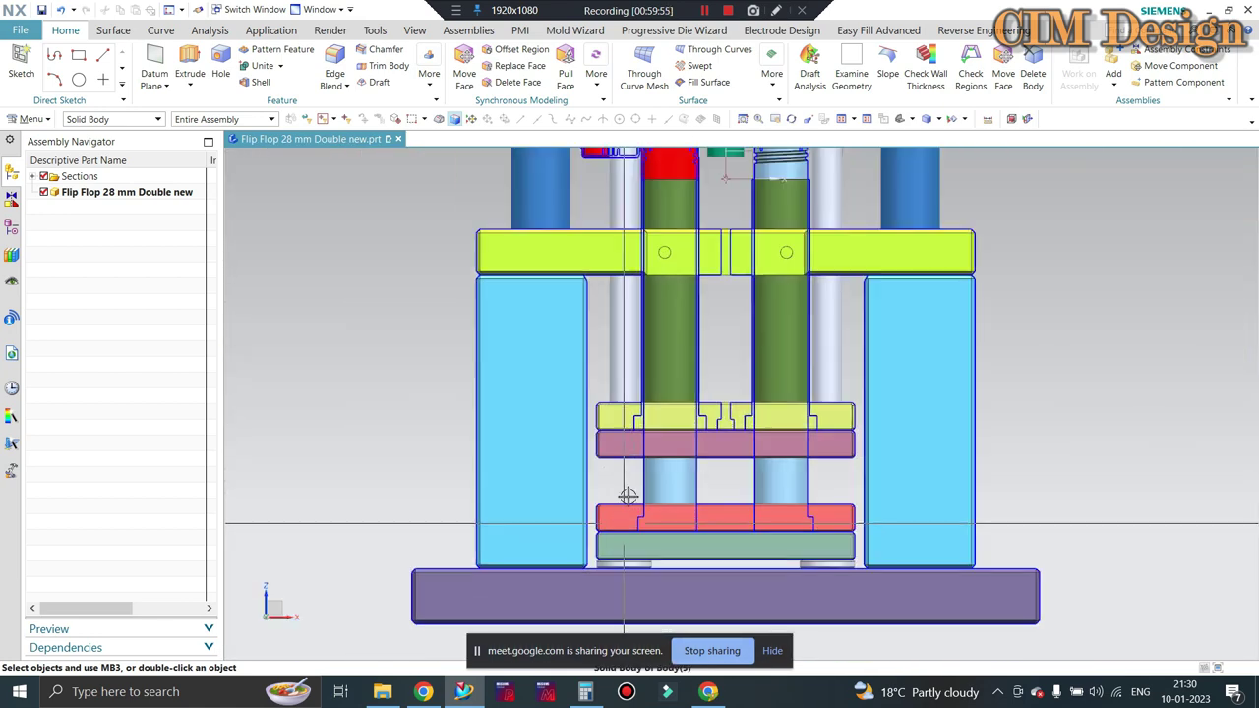
{"action": "scroll", "coordinate": [619, 443], "scroll_direction": "up", "scroll_amount": 2}
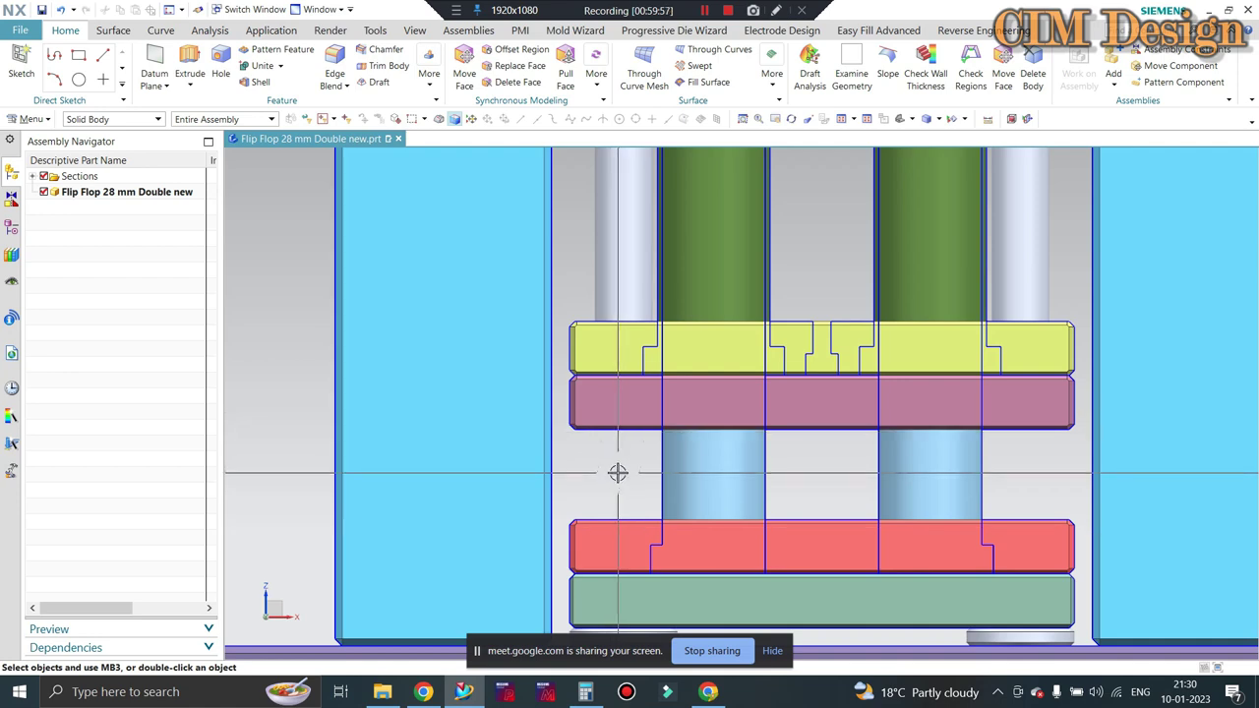
{"action": "scroll", "coordinate": [617, 473], "scroll_direction": "down", "scroll_amount": 3}
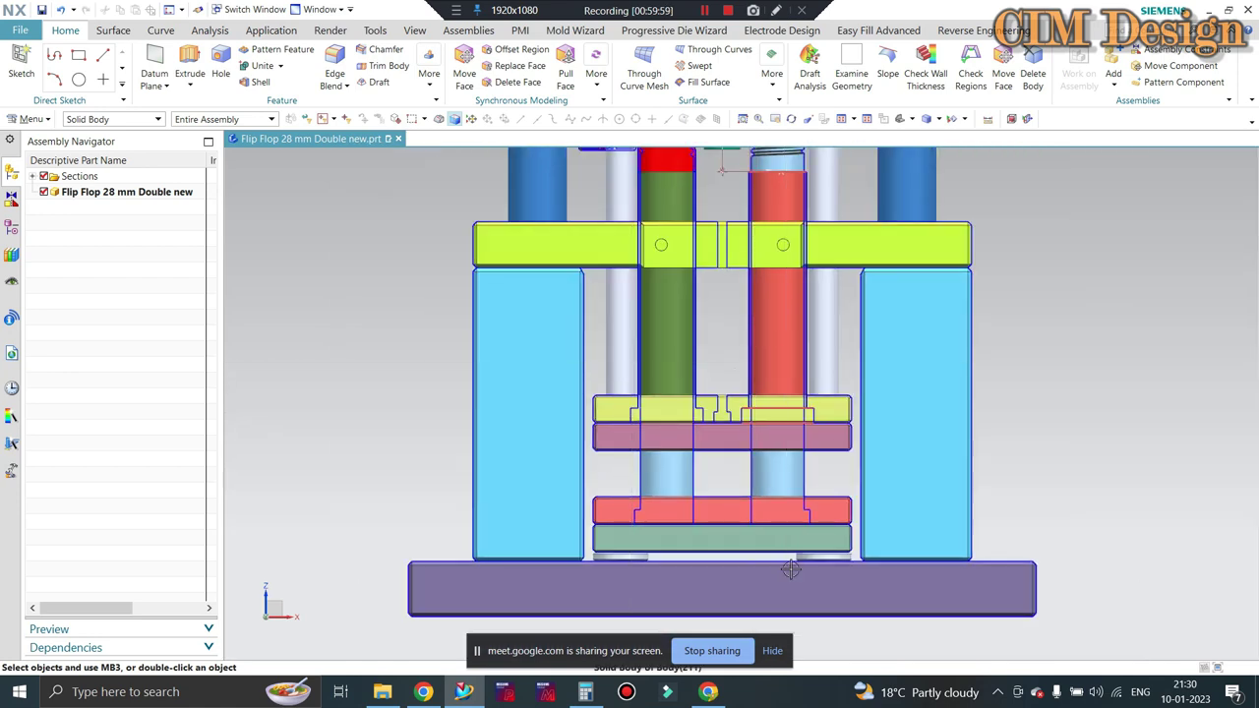
Open Calculator, clear it and compute 20 + 25 = 45
{"action": "left_click", "coordinate": [585, 691]}
{"action": "left_click", "coordinate": [996, 418]}
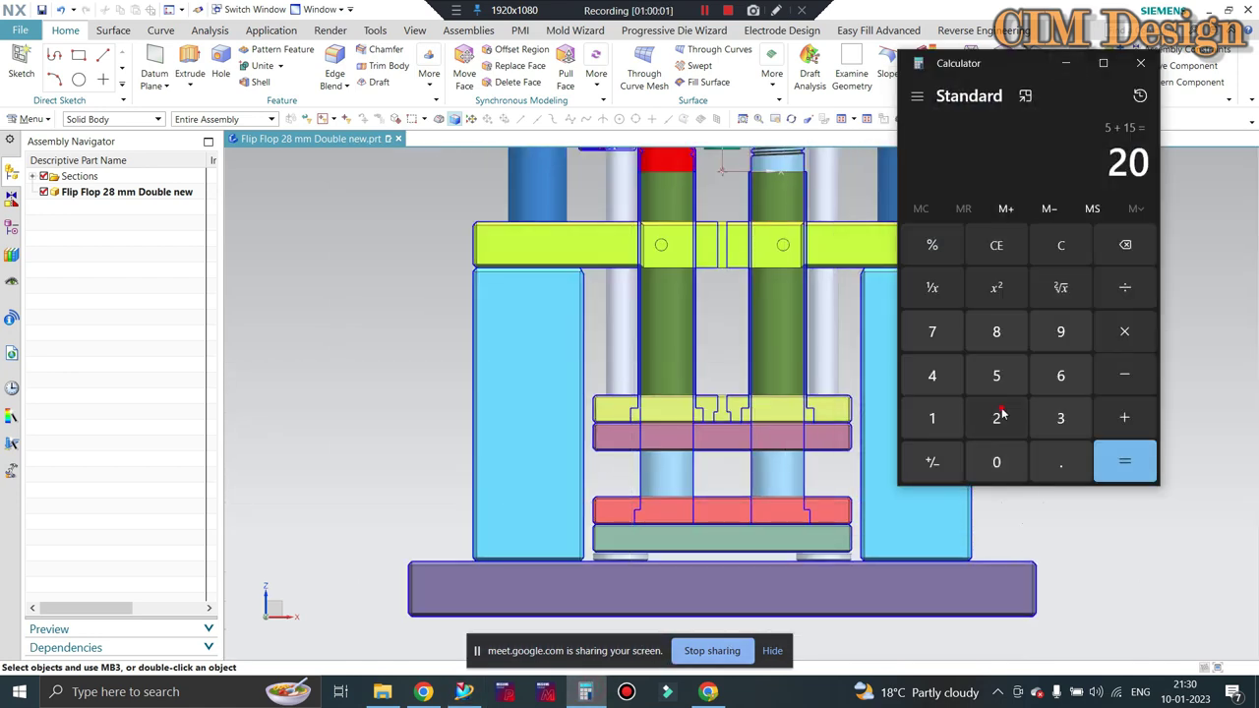
{"action": "left_click", "coordinate": [1081, 248]}
{"action": "left_click", "coordinate": [996, 418]}
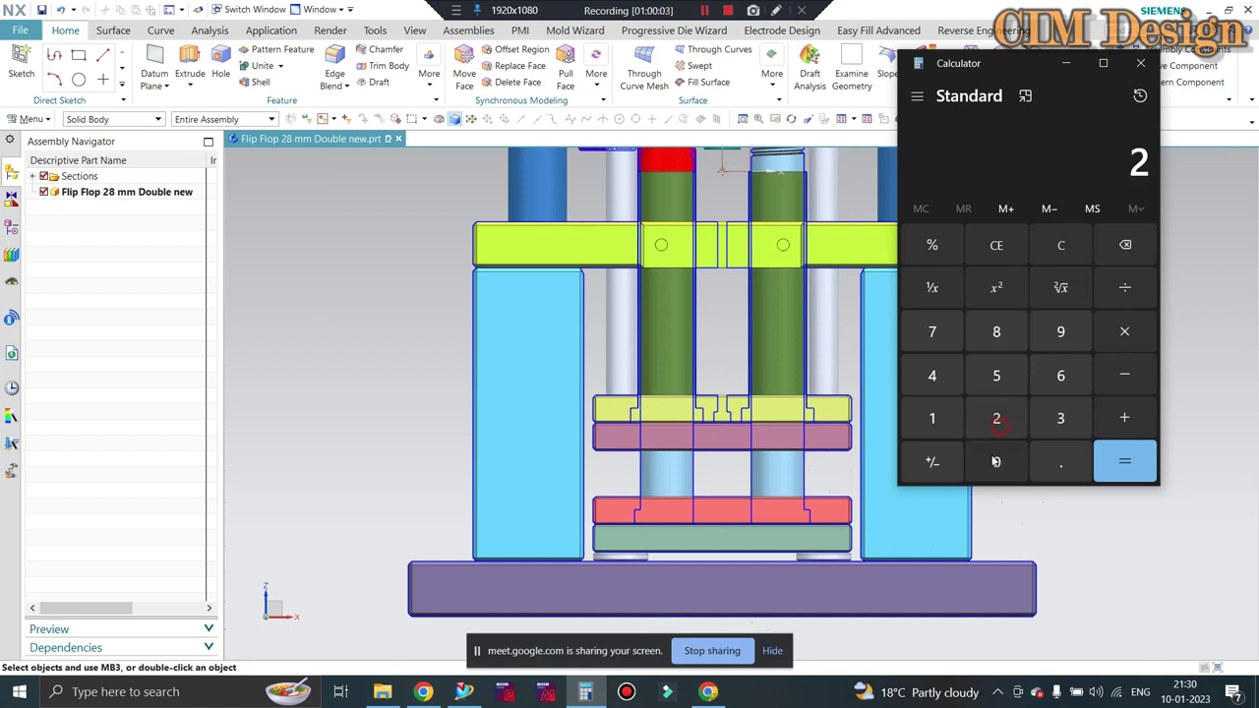
{"action": "left_click", "coordinate": [996, 462]}
{"action": "left_click", "coordinate": [1124, 418]}
{"action": "left_click", "coordinate": [996, 374]}
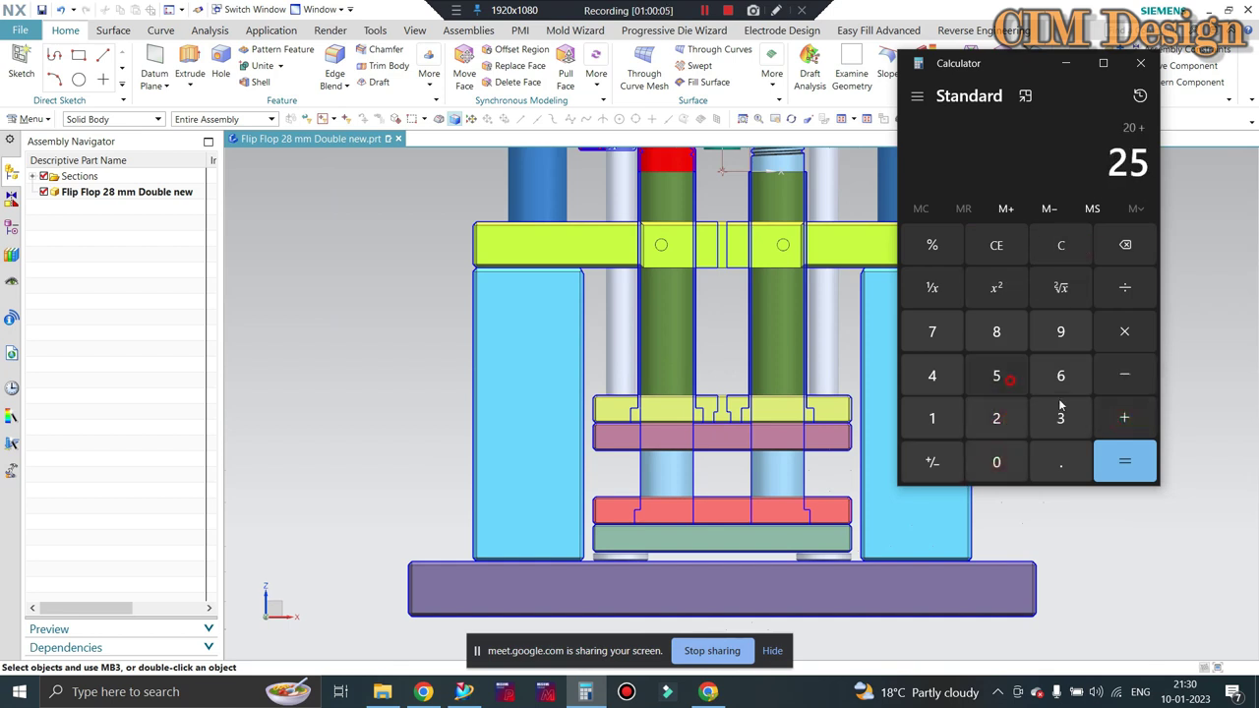
{"action": "left_click", "coordinate": [1116, 457]}
Move the calculator beside the model and add 60 to reach 105
{"action": "mouse_move", "coordinate": [969, 64]}
{"action": "left_mouse_down"}
{"action": "mouse_move", "coordinate": [1073, 88]}
{"action": "mouse_move", "coordinate": [1030, 119]}
{"action": "left_mouse_up"}
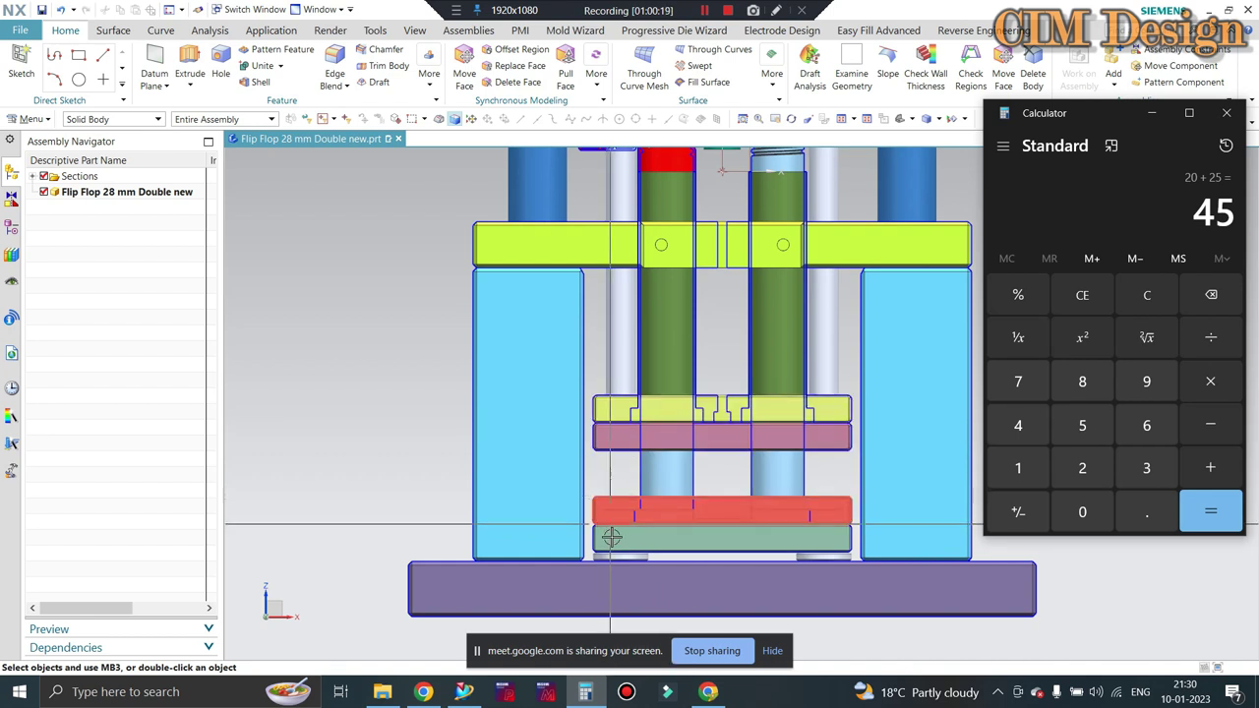
{"action": "left_click", "coordinate": [1210, 469]}
{"action": "left_click", "coordinate": [1146, 425]}
{"action": "left_click", "coordinate": [1082, 512]}
{"action": "left_click", "coordinate": [1207, 513]}
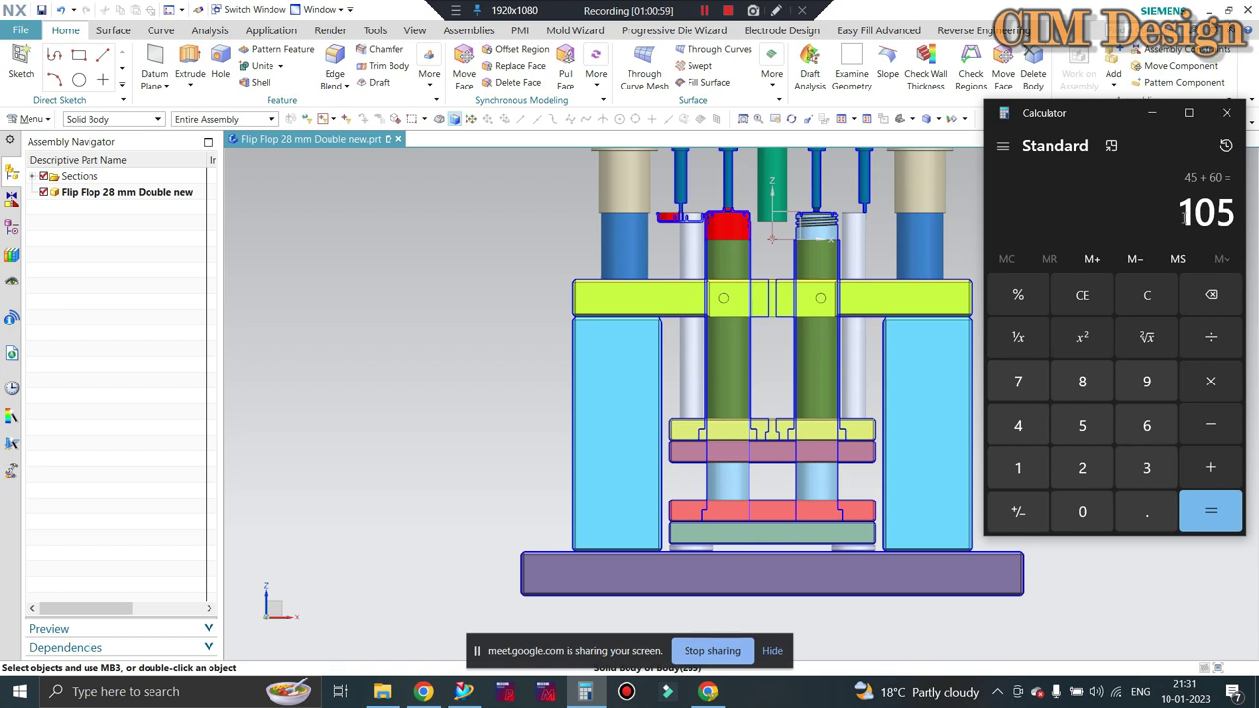
Recentre and zoom out on the whole cap mold, then switch to the Google Meet call
{"action": "middle_click_drag", "start_coordinate": [960, 364], "coordinate": [955, 369], "text": "shift"}
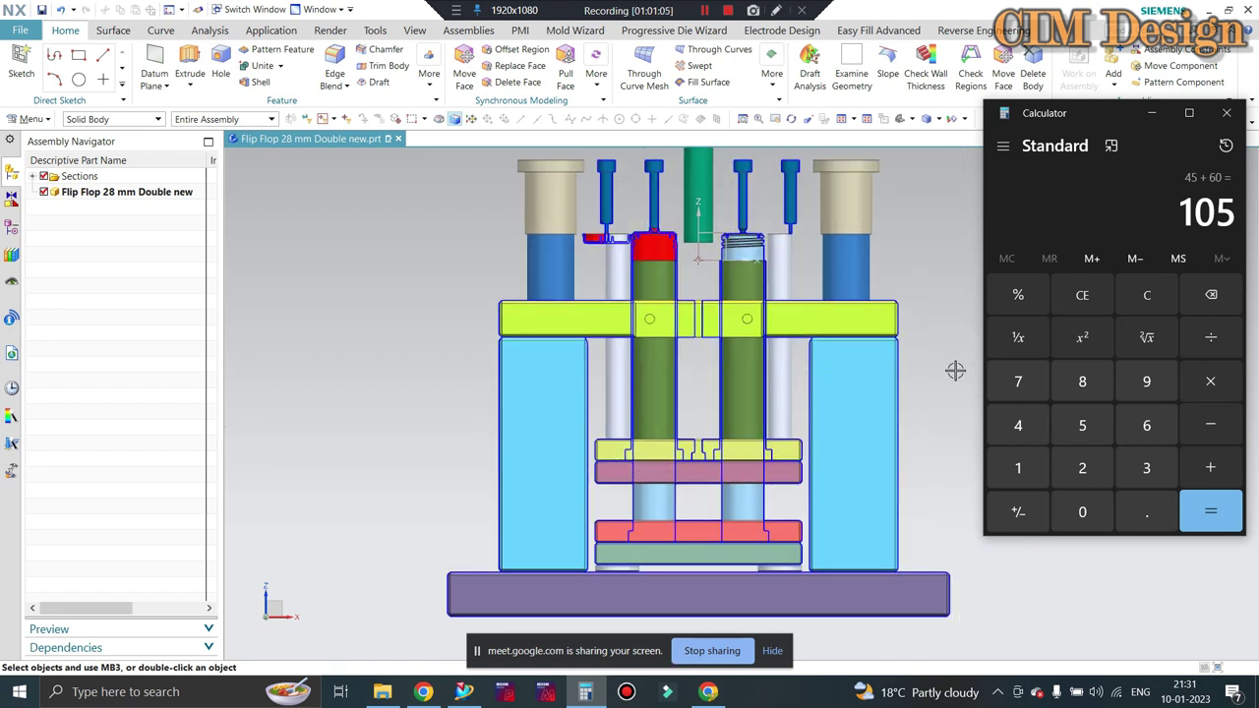
{"action": "scroll", "coordinate": [955, 370], "scroll_direction": "up", "scroll_amount": 1}
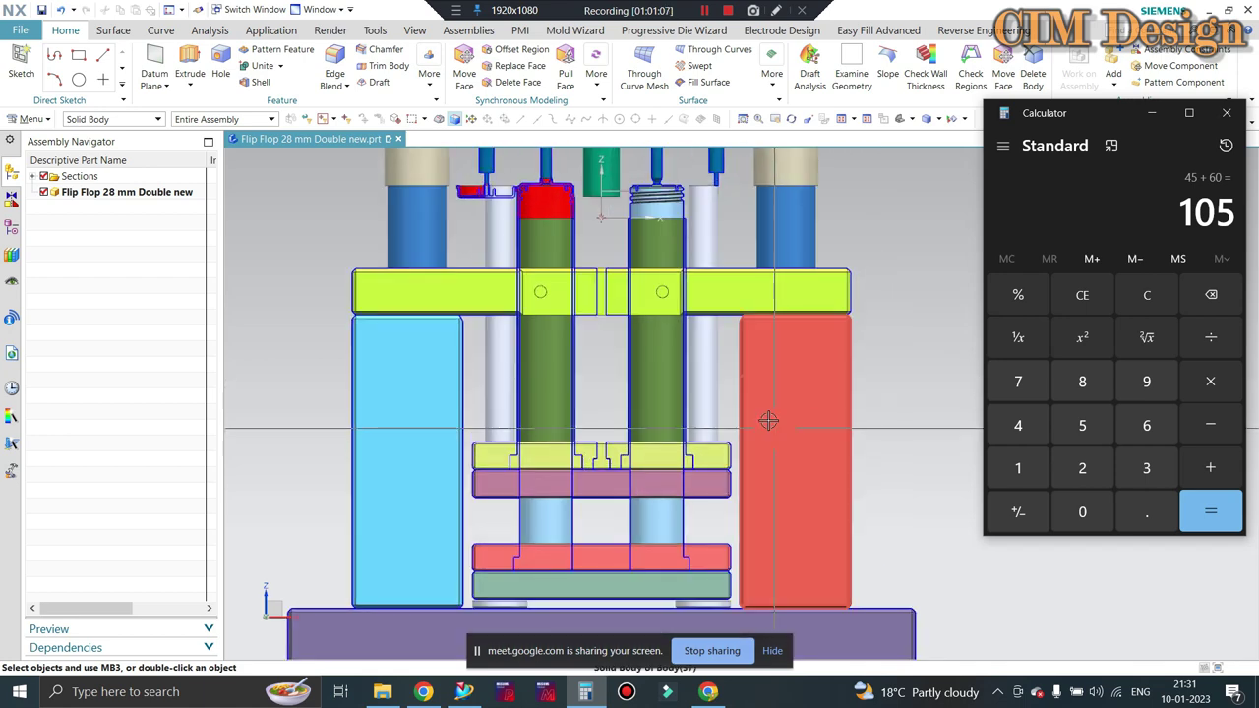
{"action": "scroll", "coordinate": [768, 420], "scroll_direction": "down", "scroll_amount": 1}
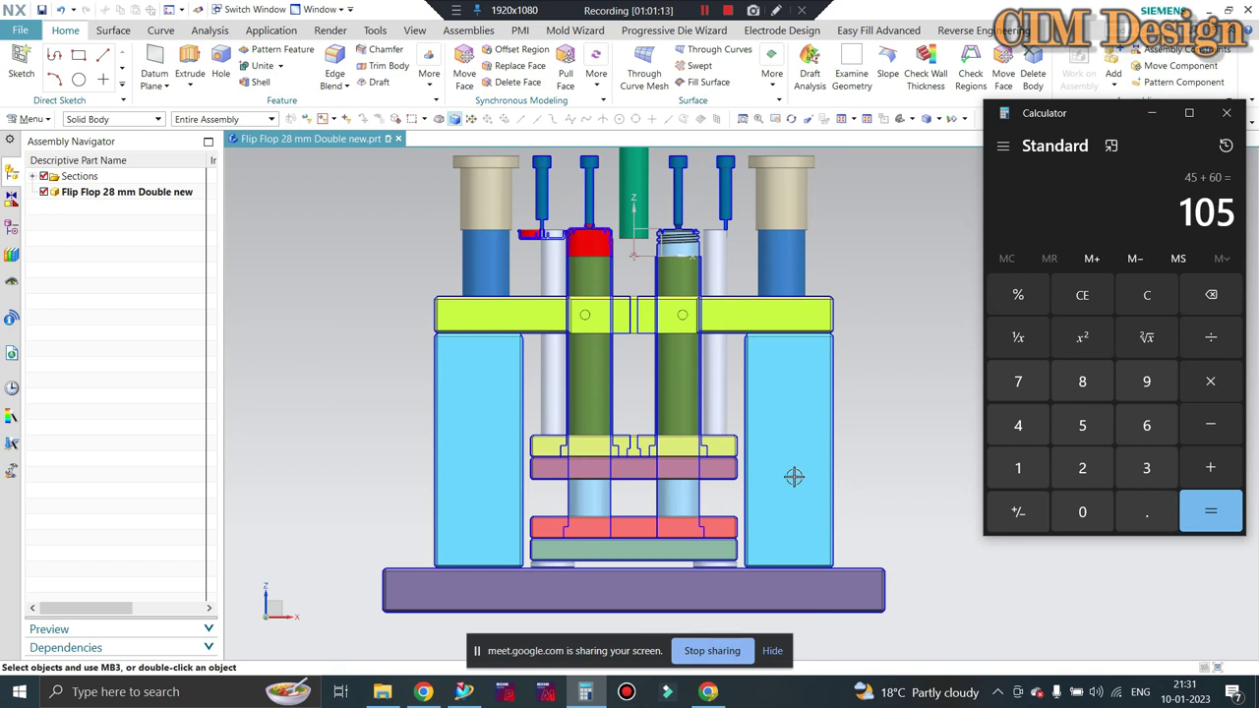
{"action": "scroll", "coordinate": [787, 472], "scroll_direction": "down", "scroll_amount": 1}
{"action": "scroll", "coordinate": [753, 438], "scroll_direction": "up", "scroll_amount": 1}
{"action": "scroll", "coordinate": [679, 411], "scroll_direction": "down", "scroll_amount": 1}
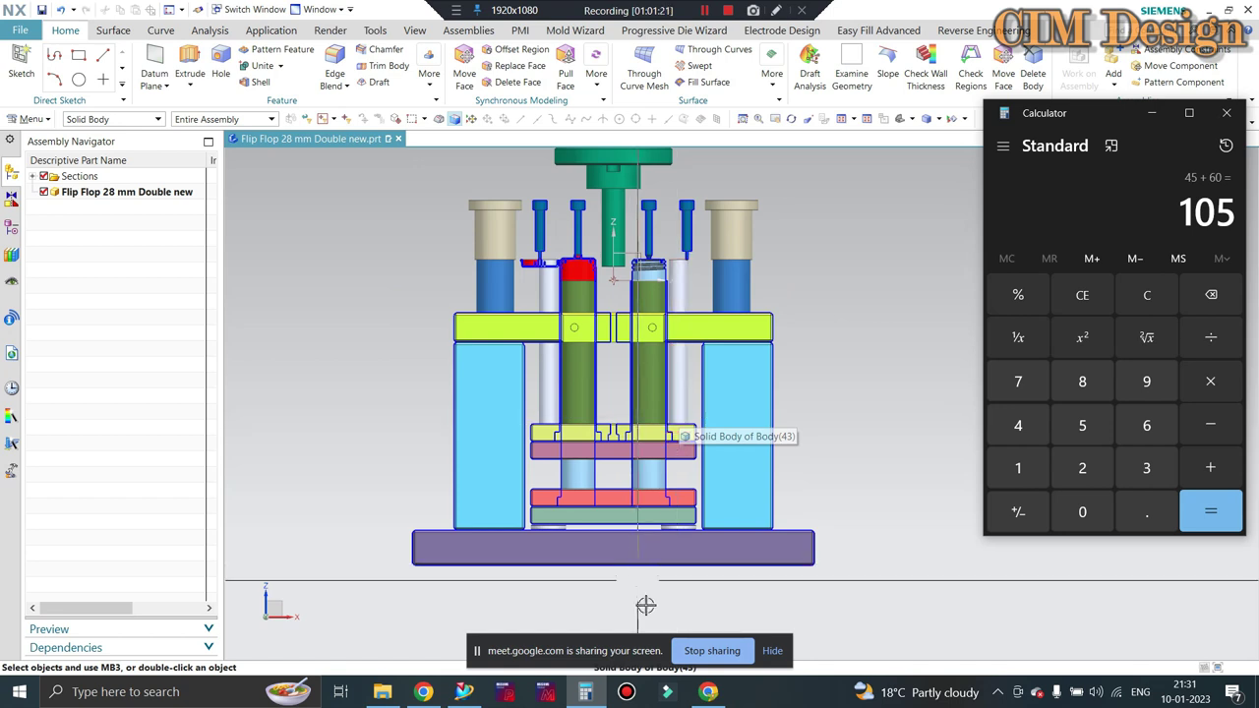
{"action": "left_click", "coordinate": [707, 692]}
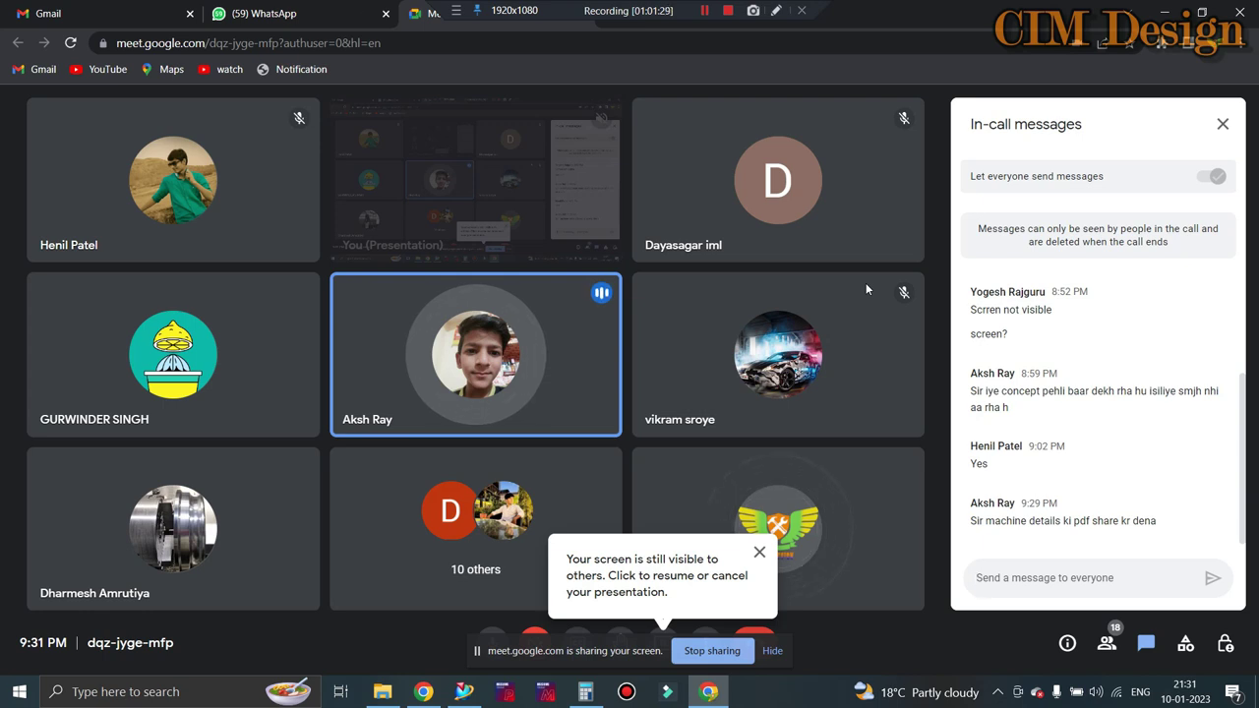
{"action": "mouse_move", "coordinate": [475, 354]}
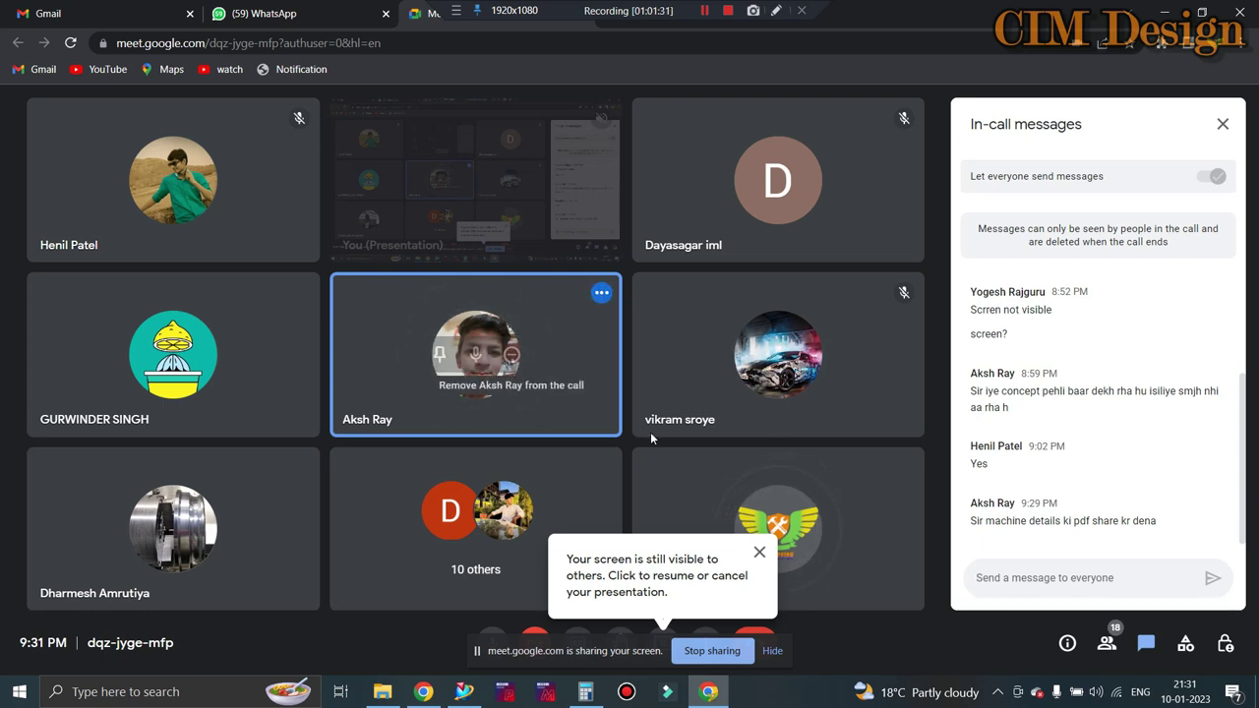
Show the People panel listing the call's 18 participants instead of the chat
{"action": "left_click", "coordinate": [1107, 642]}
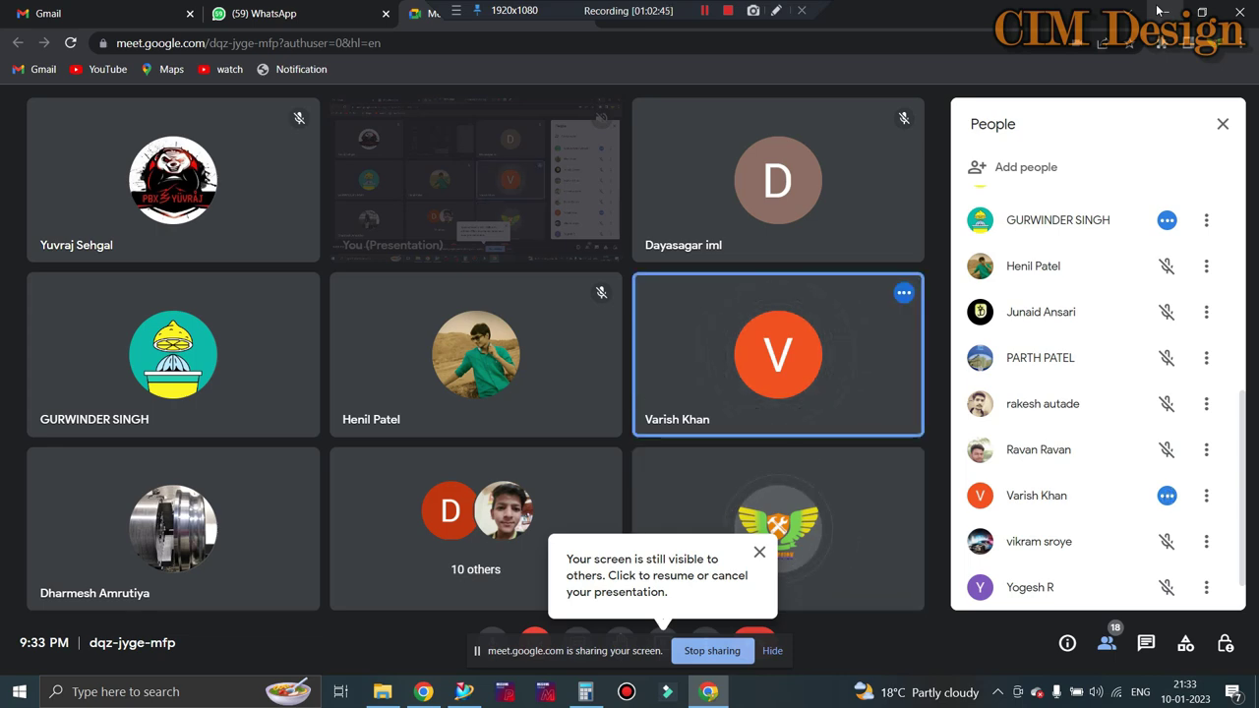
Minimize the Chrome meeting window to reveal the NX mold assembly
{"action": "left_click", "coordinate": [1161, 12]}
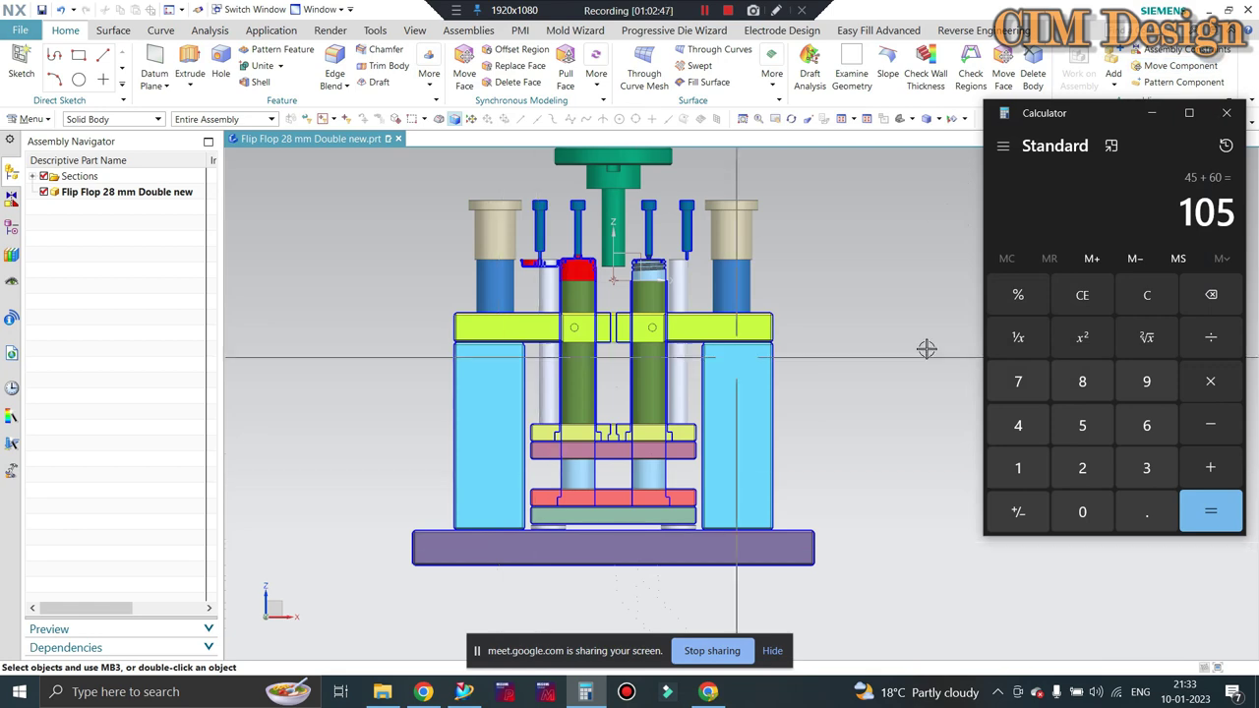
Orbit the mold into isometric and top views, snapping back to the front view
{"action": "mouse_move", "coordinate": [719, 379]}
{"action": "middle_mouse_down"}
{"action": "mouse_move", "coordinate": [905, 324]}
{"action": "mouse_move", "coordinate": [735, 387]}
{"action": "mouse_move", "coordinate": [770, 422]}
{"action": "middle_mouse_up"}
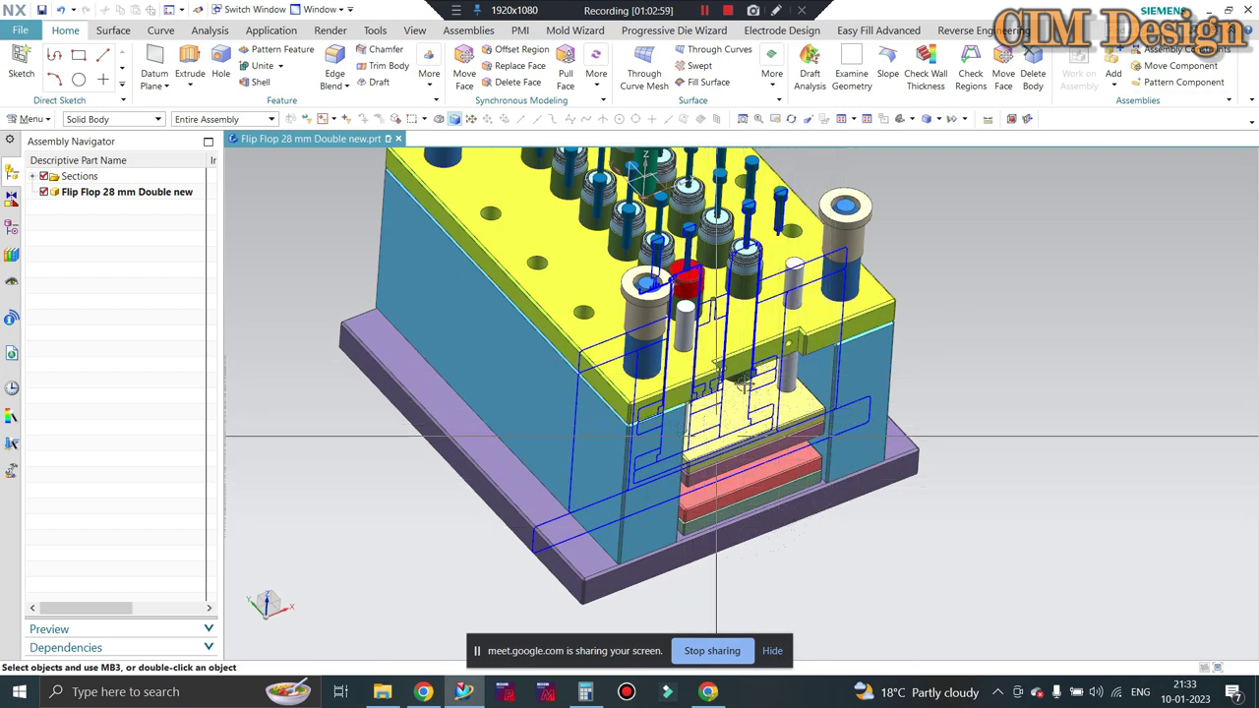
{"action": "mouse_move", "coordinate": [834, 475]}
{"action": "middle_mouse_down"}
{"action": "mouse_move", "coordinate": [623, 451]}
{"action": "mouse_move", "coordinate": [1137, 337]}
{"action": "middle_mouse_up"}
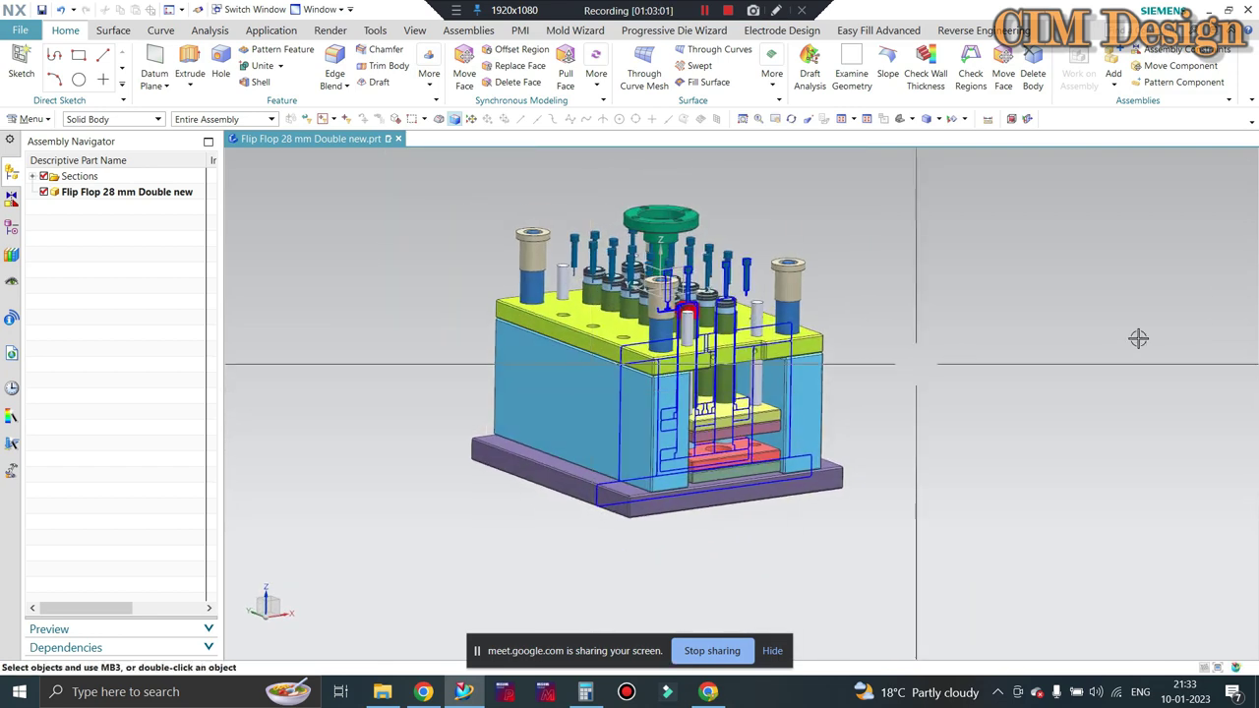
{"action": "scroll", "coordinate": [680, 358], "scroll_direction": "up", "scroll_amount": 2}
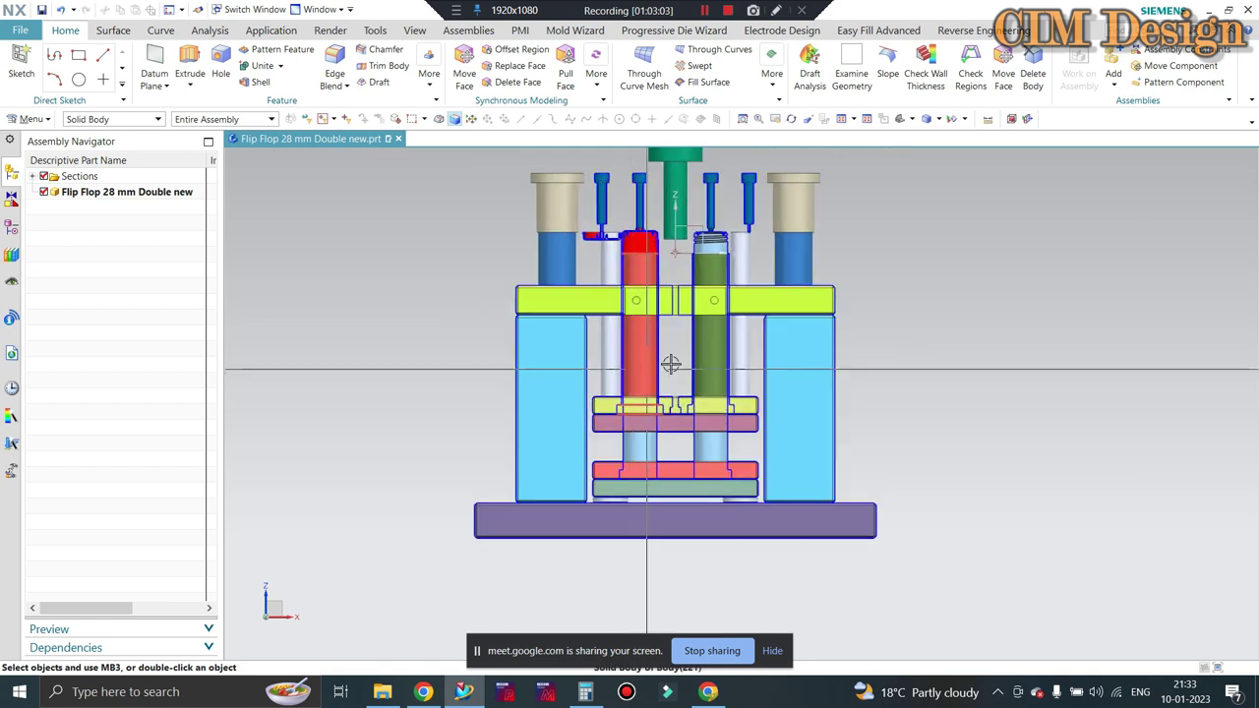
{"action": "scroll", "coordinate": [679, 358], "scroll_direction": "up", "scroll_amount": 1}
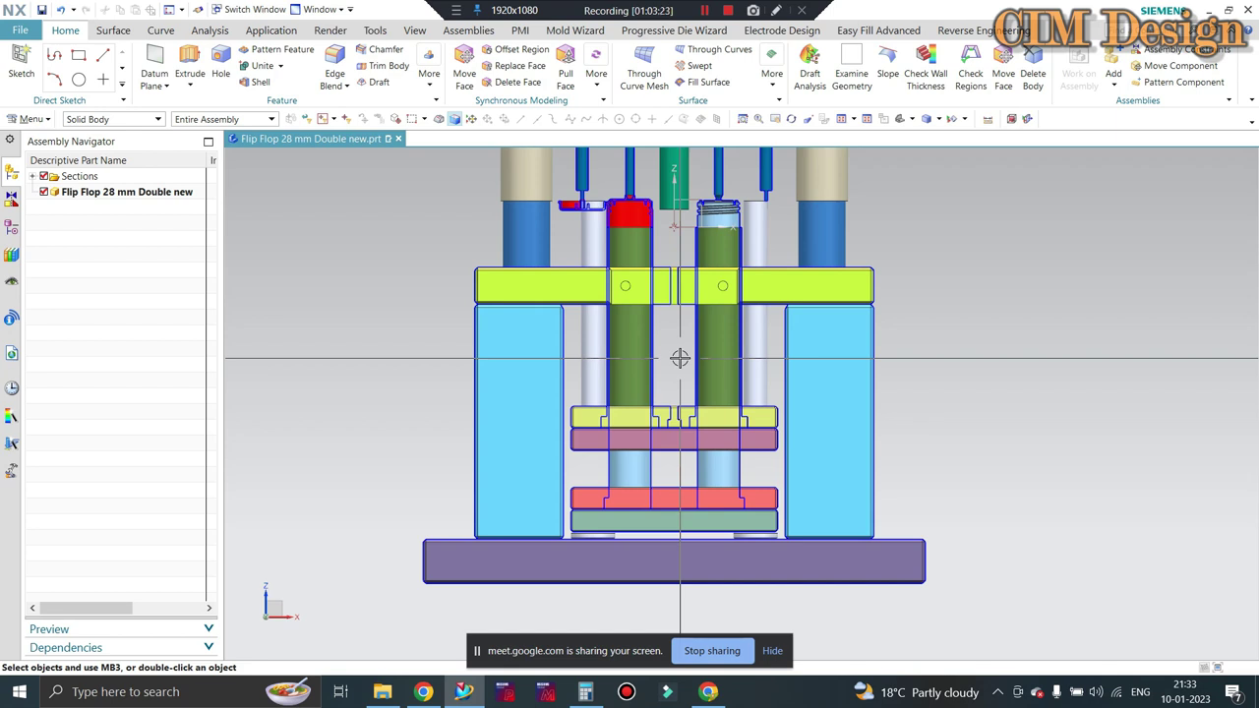
{"action": "middle_click_drag", "start_coordinate": [680, 358], "coordinate": [930, 326]}
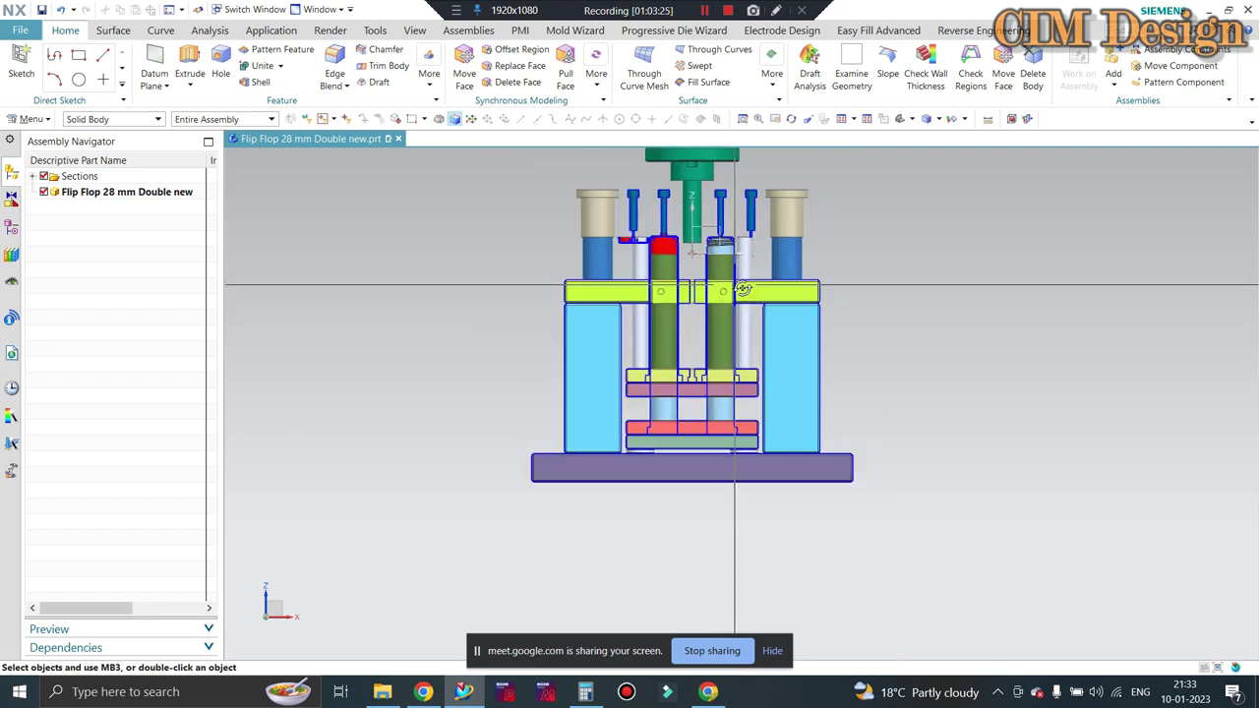
{"action": "key", "text": "F8"}
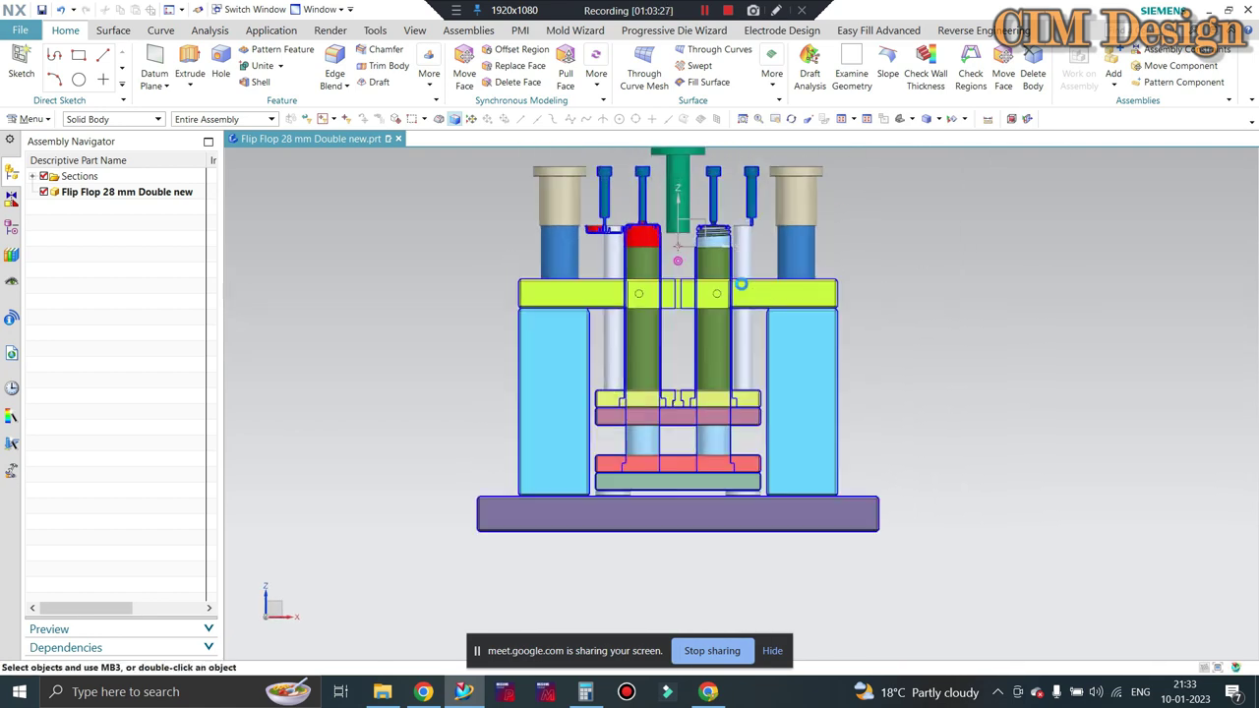
{"action": "scroll", "coordinate": [863, 292], "scroll_direction": "up", "scroll_amount": 1}
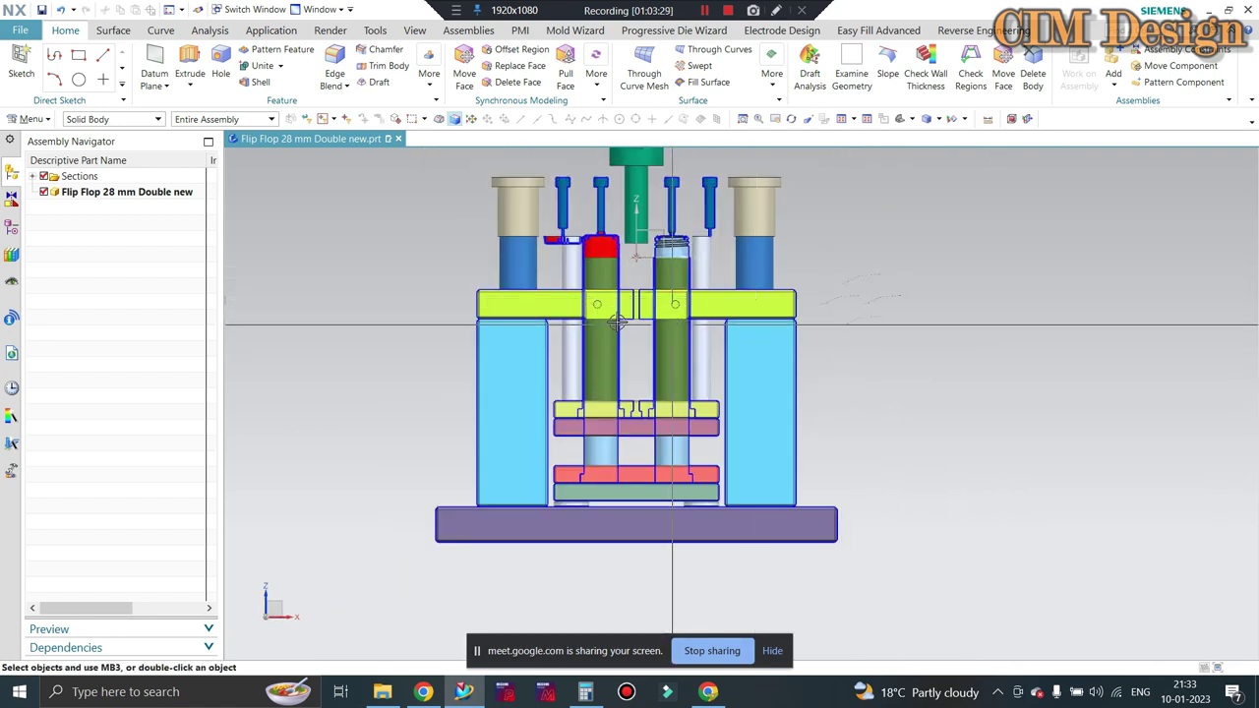
{"action": "middle_click_drag", "start_coordinate": [862, 292], "coordinate": [1112, 345]}
{"action": "key", "text": "F8"}
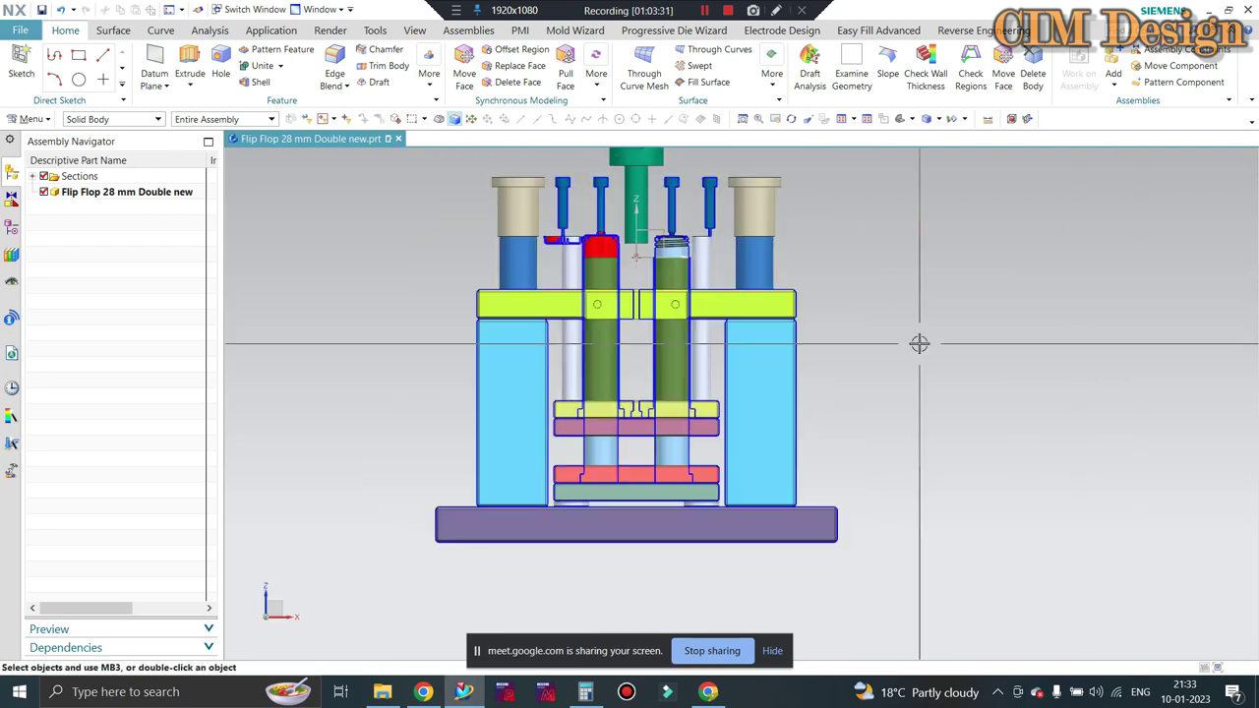
Zoom around the front view, then orbit the mold into an isometric view again
{"action": "scroll", "coordinate": [641, 243], "scroll_direction": "up", "scroll_amount": 3}
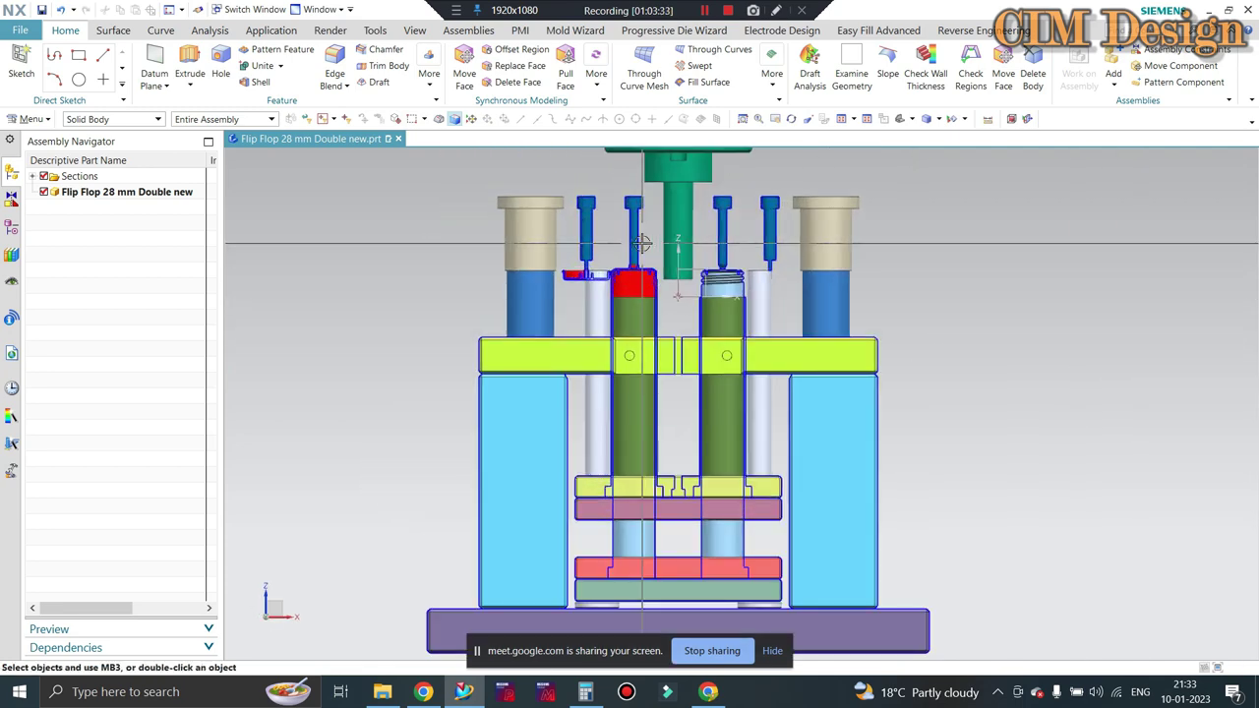
{"action": "scroll", "coordinate": [961, 292], "scroll_direction": "down", "scroll_amount": 1}
{"action": "scroll", "coordinate": [949, 293], "scroll_direction": "down", "scroll_amount": 2}
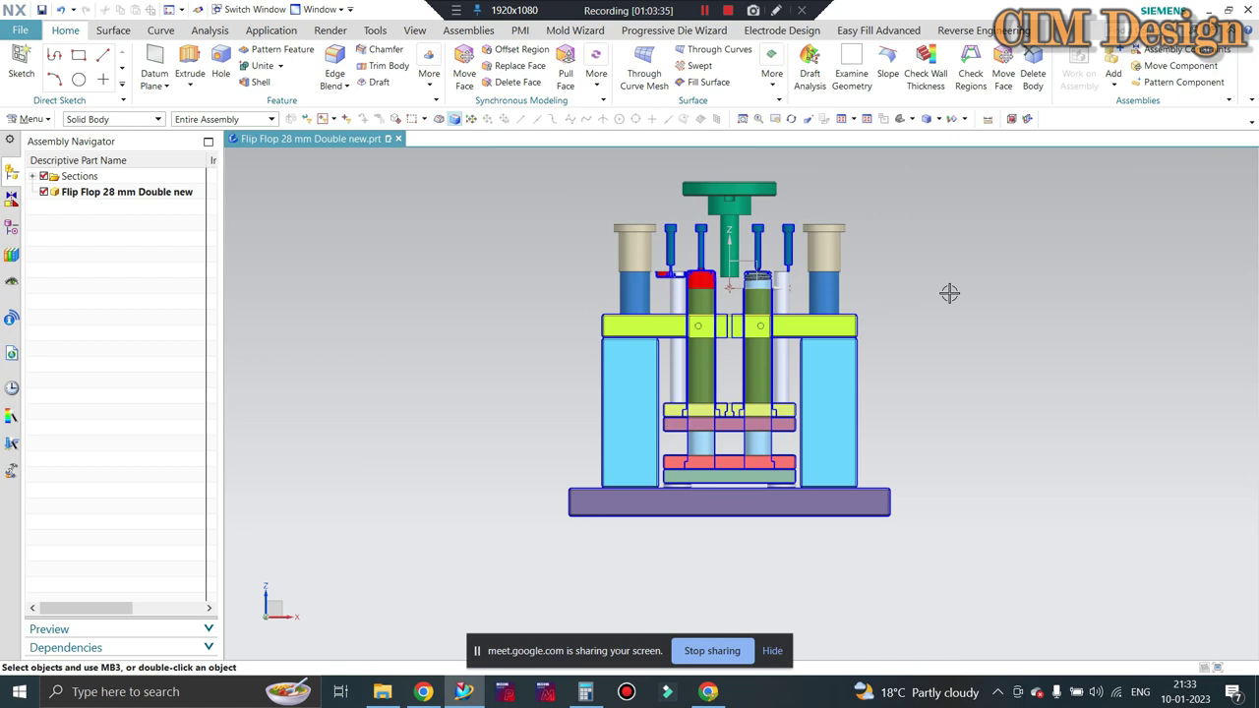
{"action": "scroll", "coordinate": [944, 349], "scroll_direction": "down", "scroll_amount": 2}
{"action": "scroll", "coordinate": [884, 352], "scroll_direction": "up", "scroll_amount": 3}
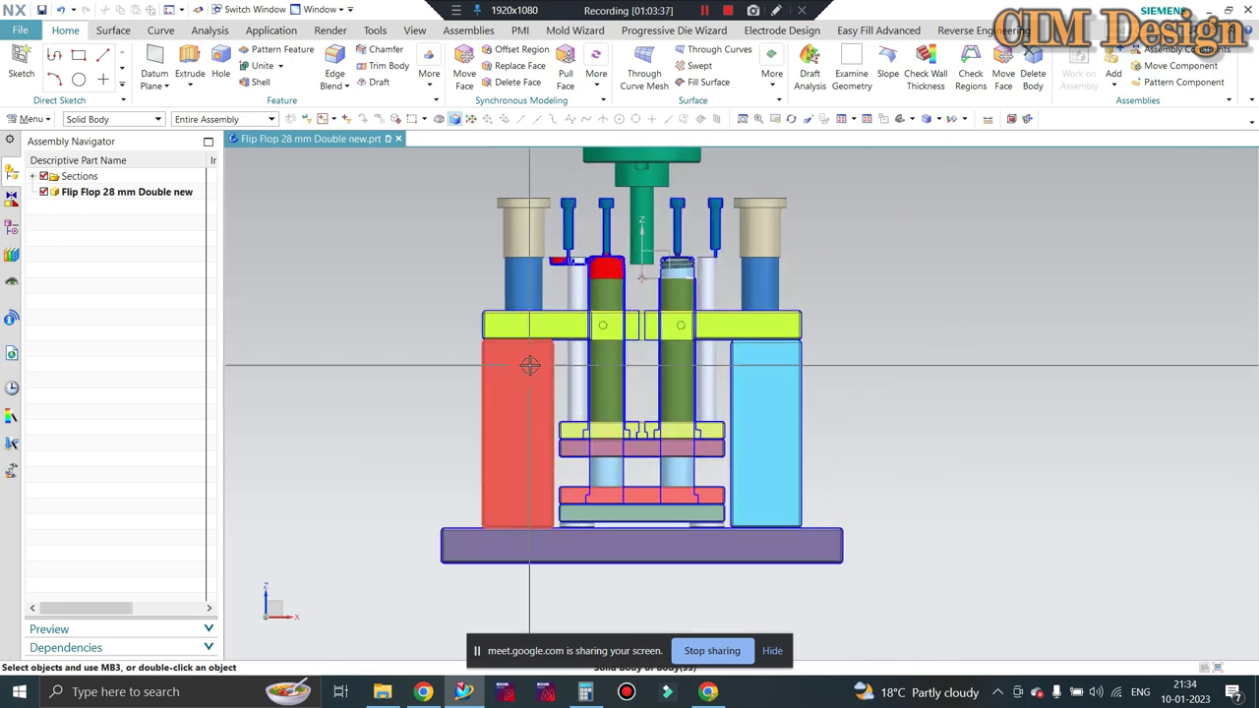
{"action": "mouse_move", "coordinate": [908, 284]}
{"action": "middle_mouse_down"}
{"action": "mouse_move", "coordinate": [1000, 311]}
{"action": "mouse_move", "coordinate": [1068, 301]}
{"action": "middle_mouse_up"}
{"action": "key", "text": "F8"}
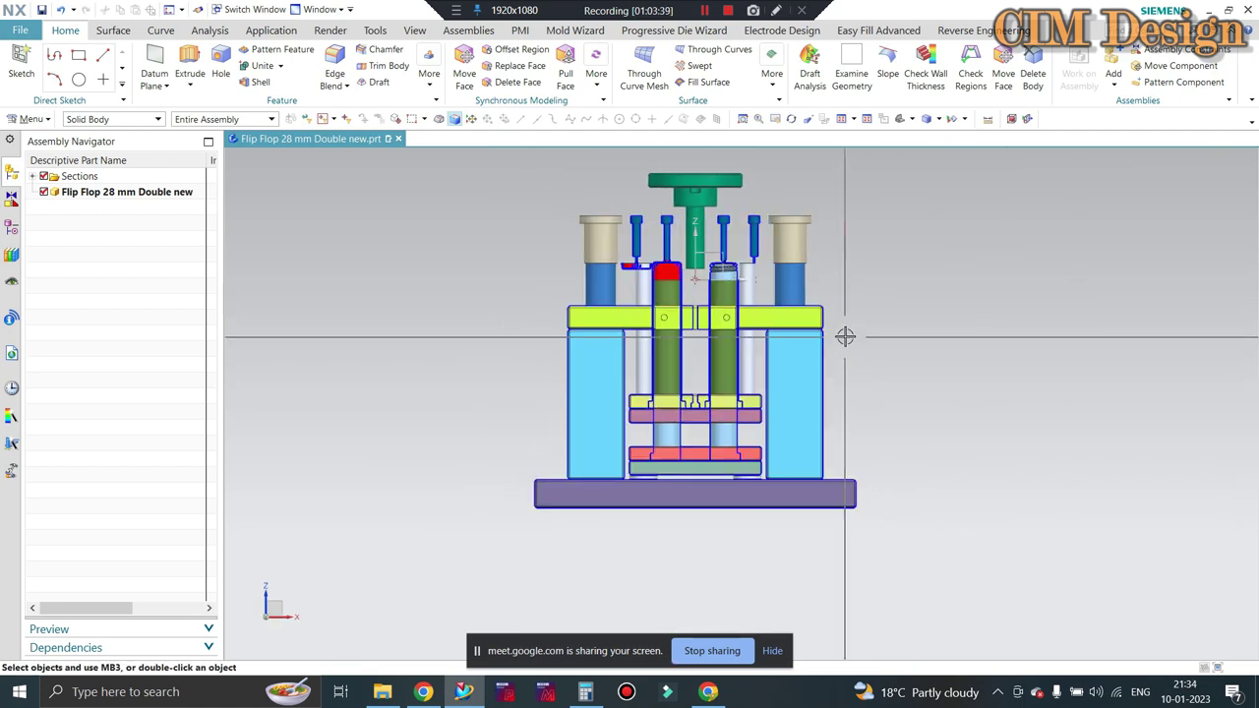
{"action": "scroll", "coordinate": [826, 364], "scroll_direction": "up", "scroll_amount": 1}
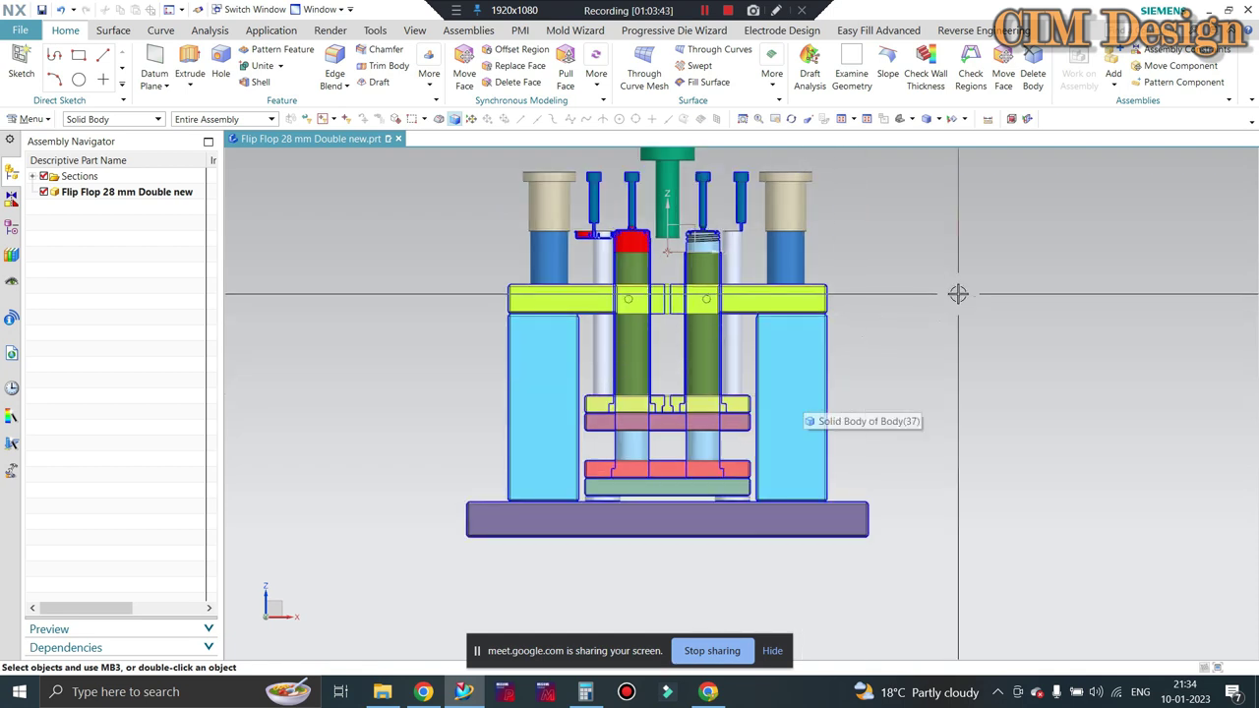
{"action": "scroll", "coordinate": [749, 328], "scroll_direction": "up", "scroll_amount": 2}
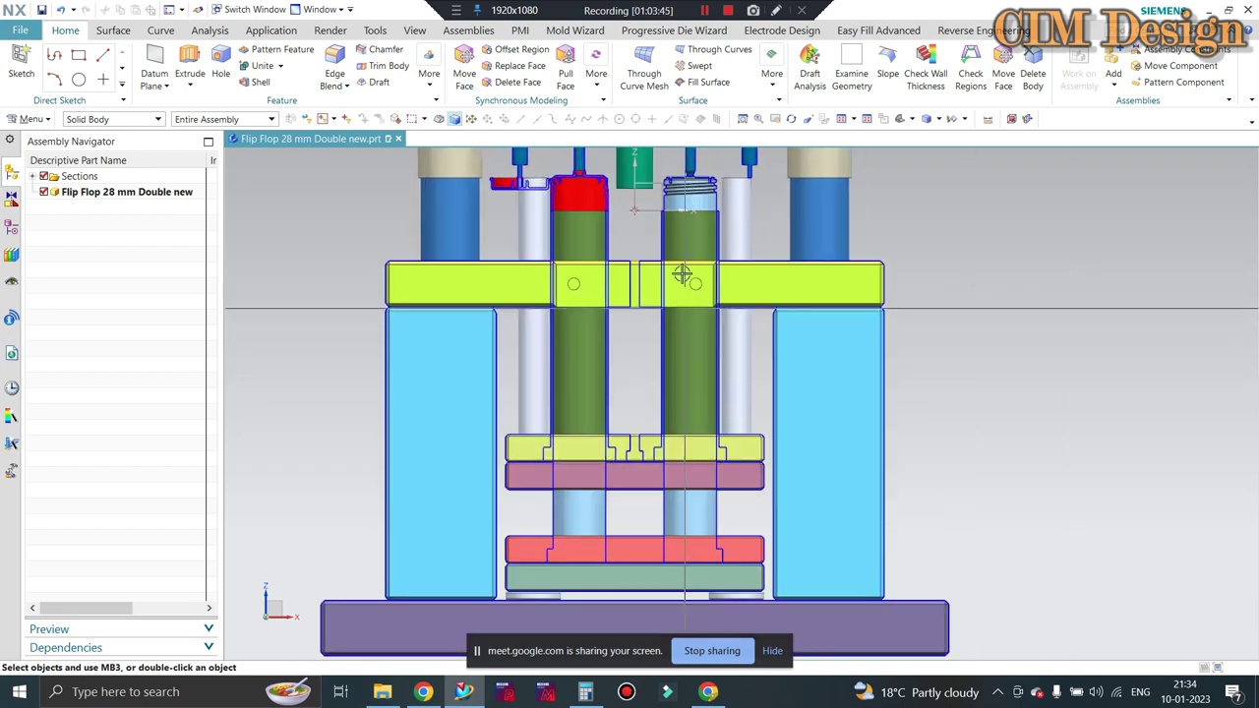
{"action": "scroll", "coordinate": [682, 275], "scroll_direction": "down", "scroll_amount": 1}
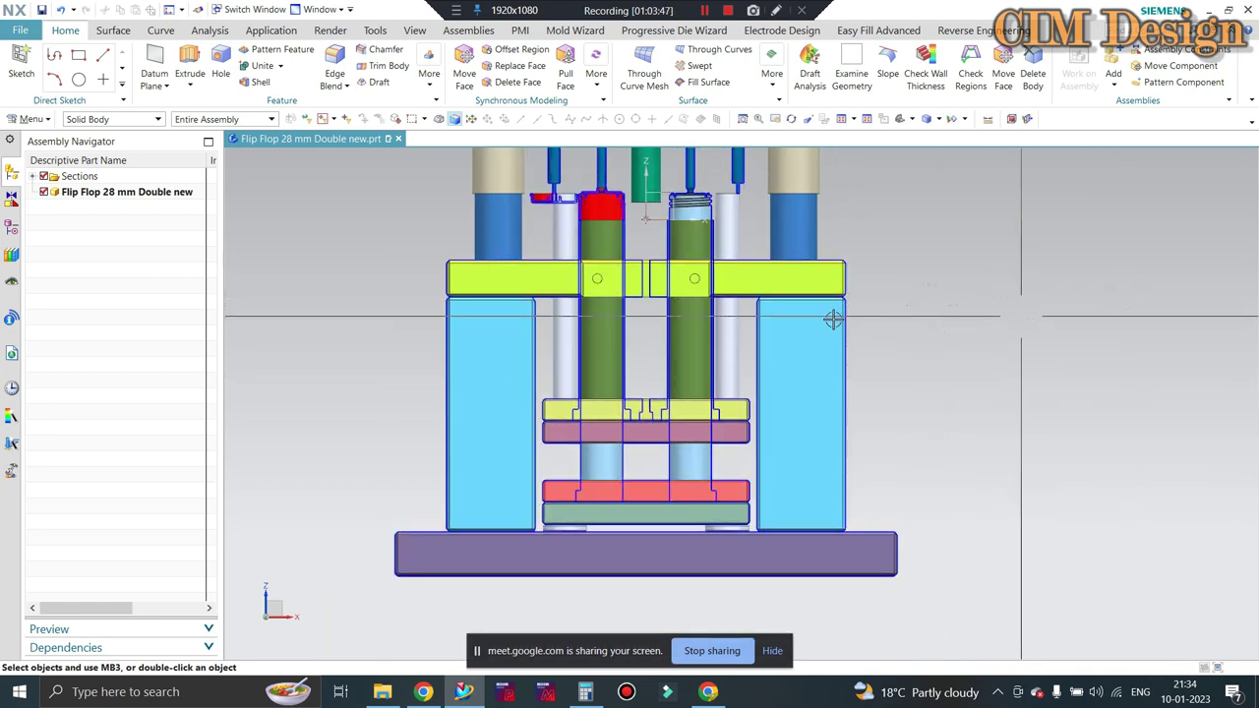
{"action": "scroll", "coordinate": [833, 320], "scroll_direction": "down", "scroll_amount": 1}
{"action": "middle_click_drag", "start_coordinate": [833, 319], "coordinate": [984, 366]}
{"action": "key", "text": "ctrl+alt+f"}
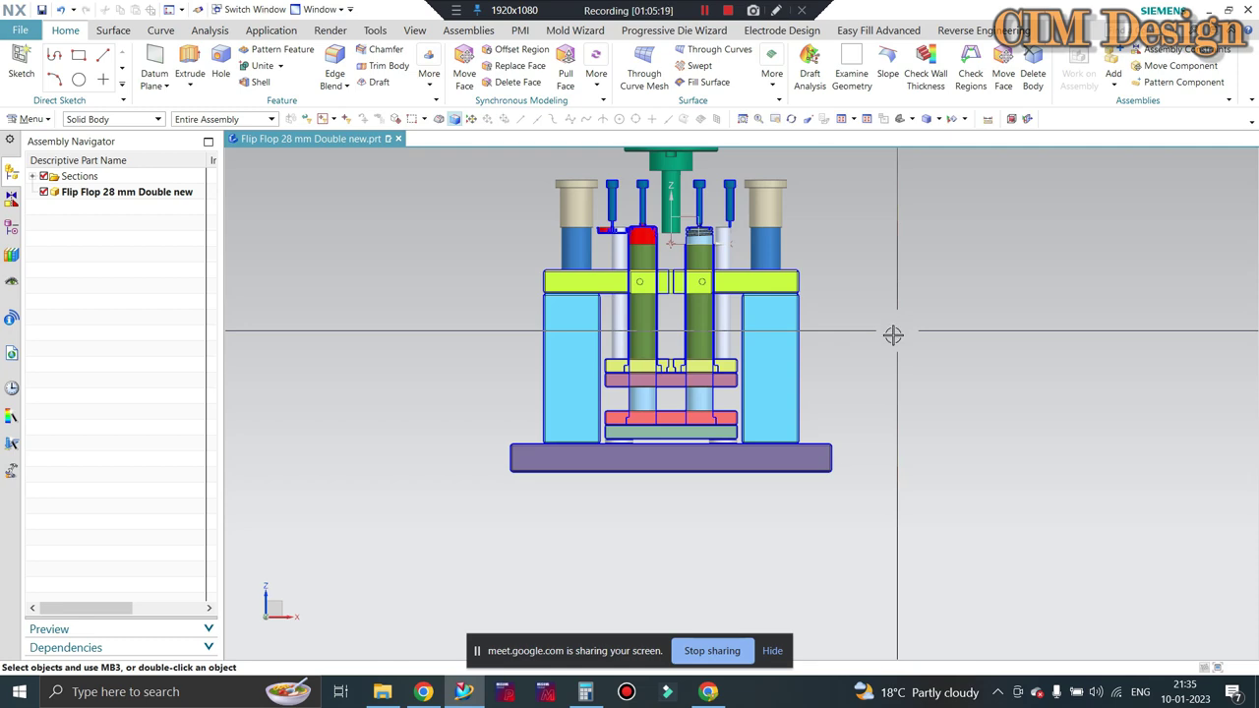
Zoom around the stacked lower plates, then bring back Calculator showing 45 + 60 = 105
{"action": "scroll", "coordinate": [850, 330], "scroll_direction": "down", "scroll_amount": 1}
{"action": "scroll", "coordinate": [815, 377], "scroll_direction": "up", "scroll_amount": 1}
{"action": "scroll", "coordinate": [814, 378], "scroll_direction": "up", "scroll_amount": 1}
{"action": "scroll", "coordinate": [826, 335], "scroll_direction": "up", "scroll_amount": 1}
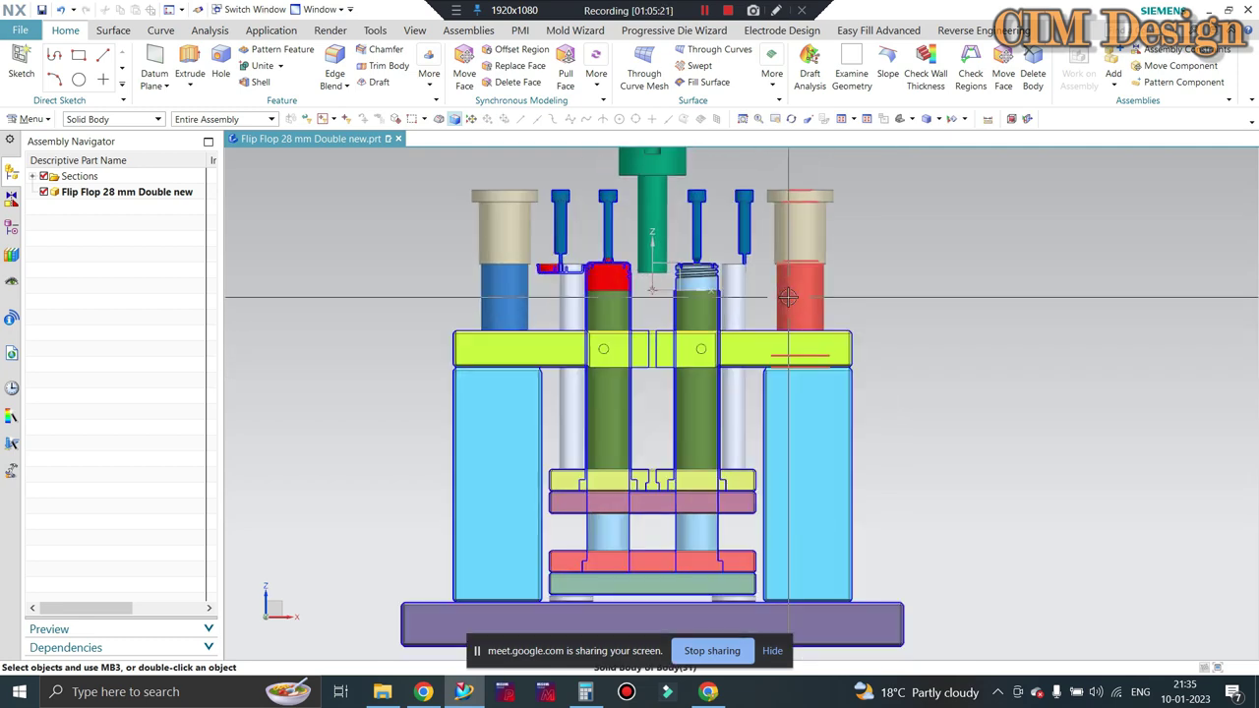
{"action": "scroll", "coordinate": [832, 292], "scroll_direction": "down", "scroll_amount": 1}
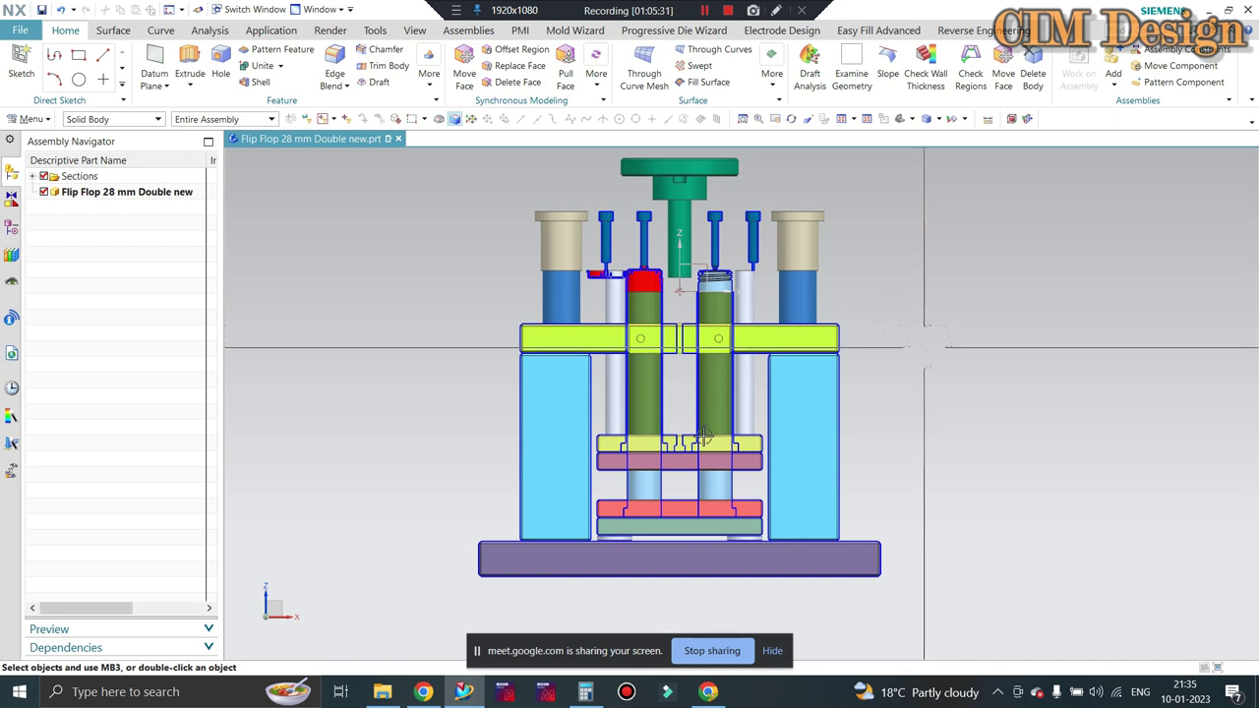
{"action": "scroll", "coordinate": [664, 493], "scroll_direction": "up", "scroll_amount": 1}
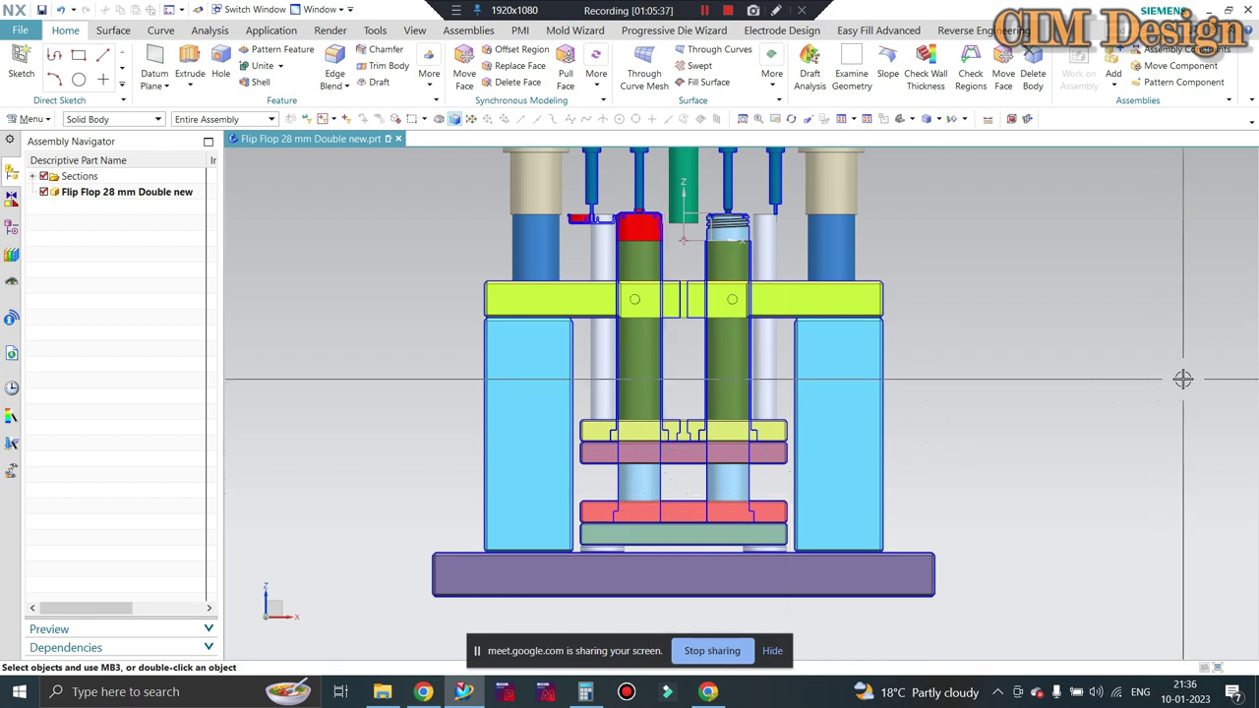
{"action": "scroll", "coordinate": [683, 600], "scroll_direction": "up", "scroll_amount": 1}
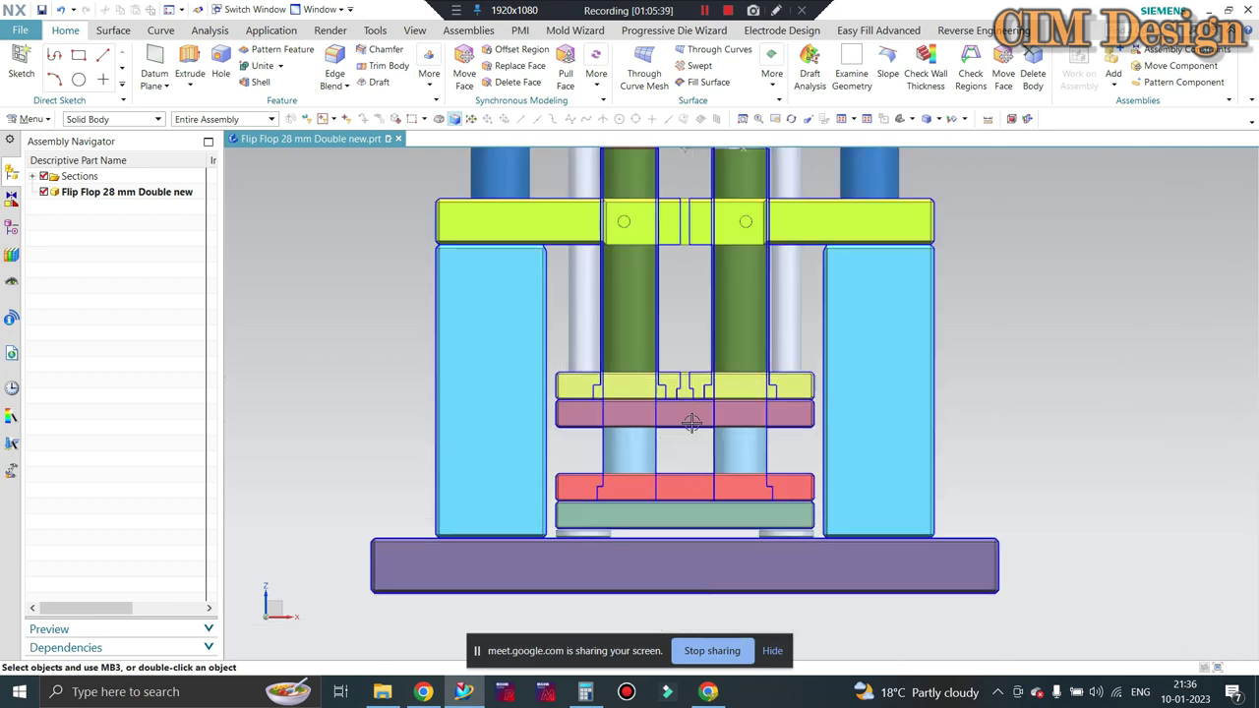
{"action": "scroll", "coordinate": [691, 423], "scroll_direction": "down", "scroll_amount": 1}
{"action": "scroll", "coordinate": [669, 531], "scroll_direction": "down", "scroll_amount": 2}
{"action": "scroll", "coordinate": [671, 542], "scroll_direction": "up", "scroll_amount": 3}
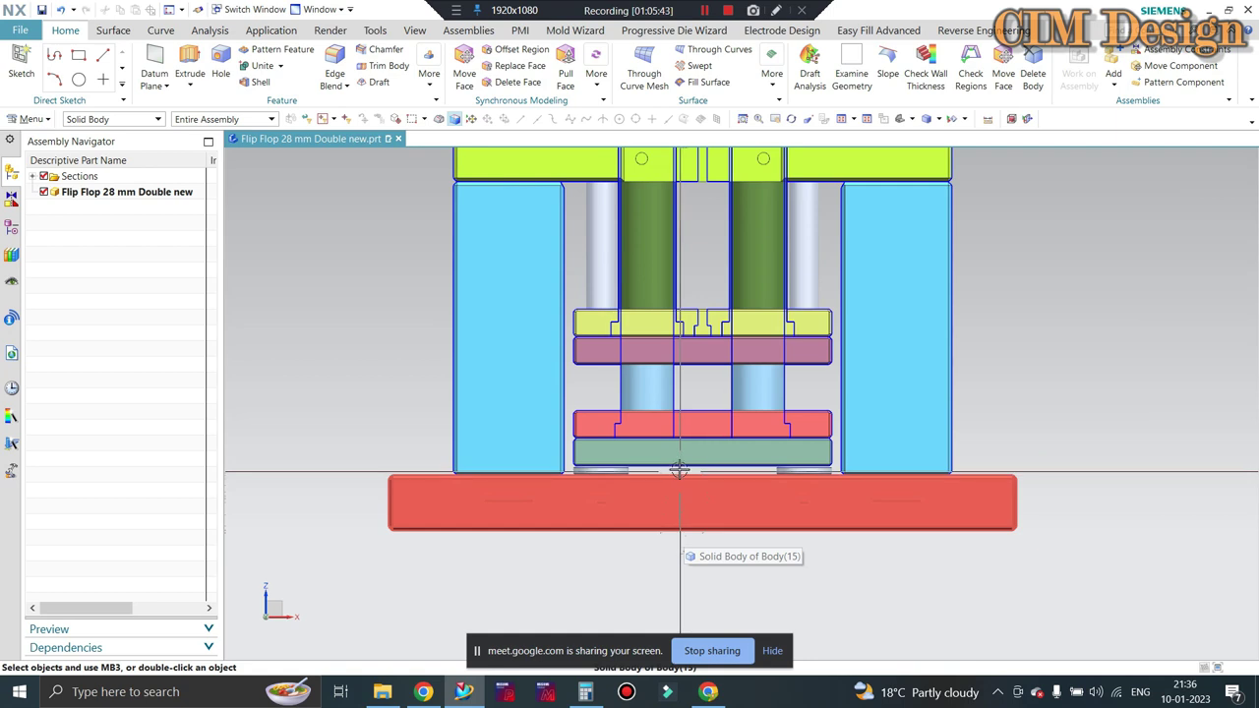
{"action": "scroll", "coordinate": [677, 464], "scroll_direction": "down", "scroll_amount": 1}
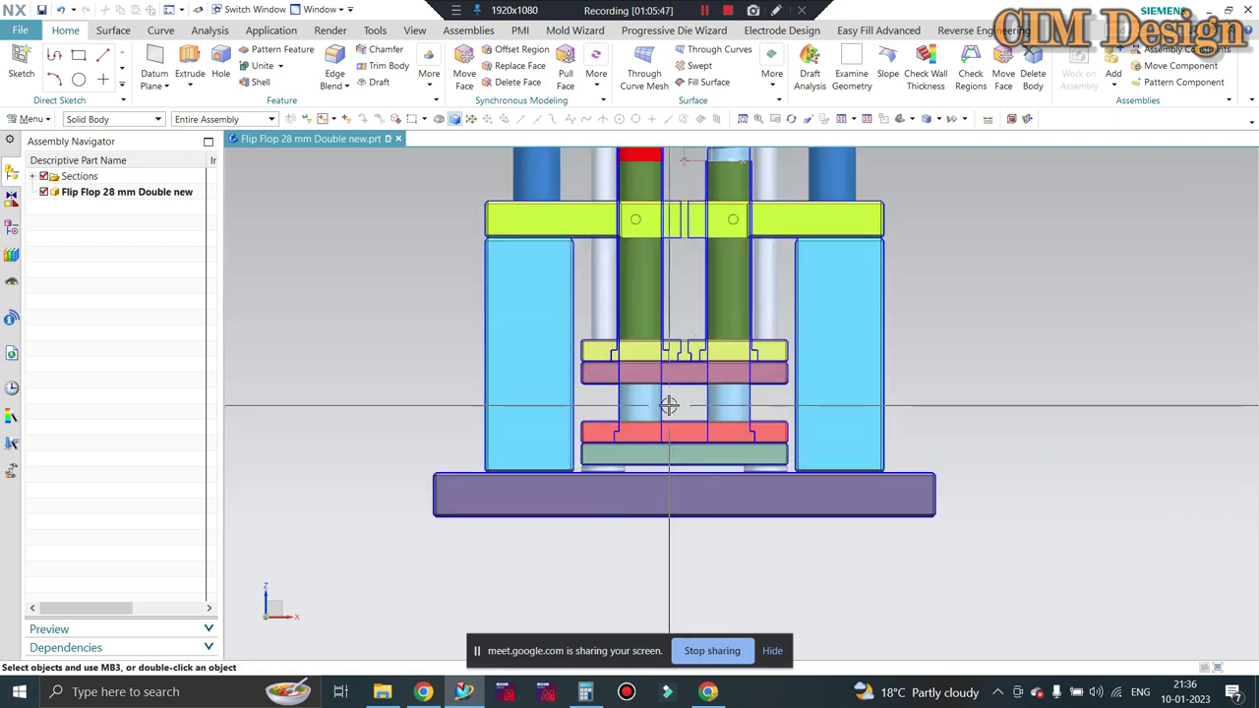
{"action": "scroll", "coordinate": [669, 405], "scroll_direction": "up", "scroll_amount": 1}
{"action": "left_click", "coordinate": [586, 692]}
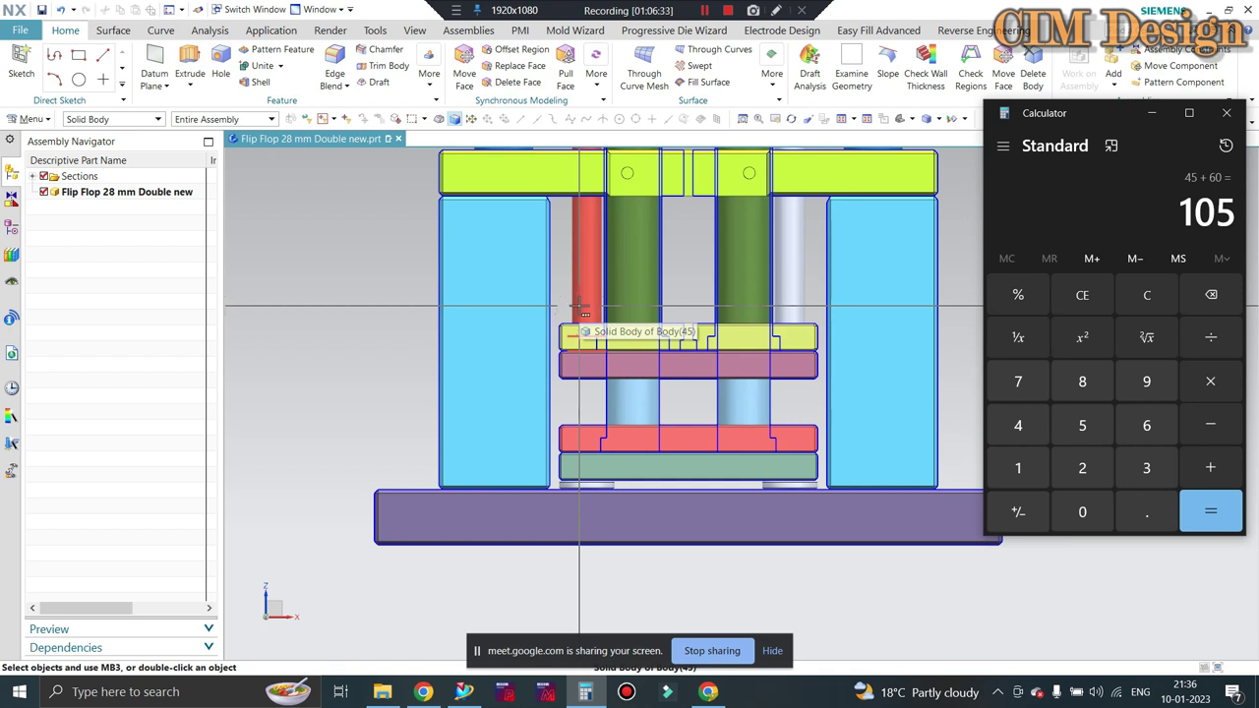
Clear the Calculator and add 30 + 25 + 30 + 20 to reach 105
{"action": "left_click", "coordinate": [1146, 295]}
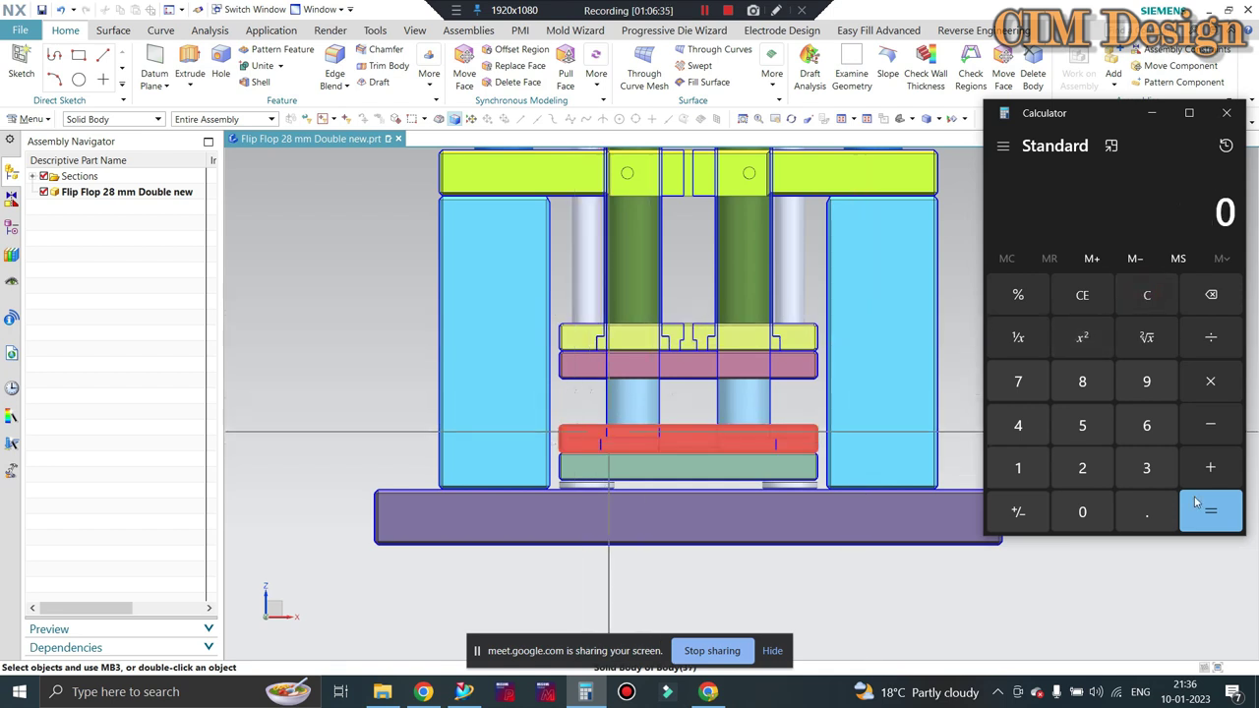
{"action": "left_click", "coordinate": [1146, 469]}
{"action": "left_click", "coordinate": [1083, 511]}
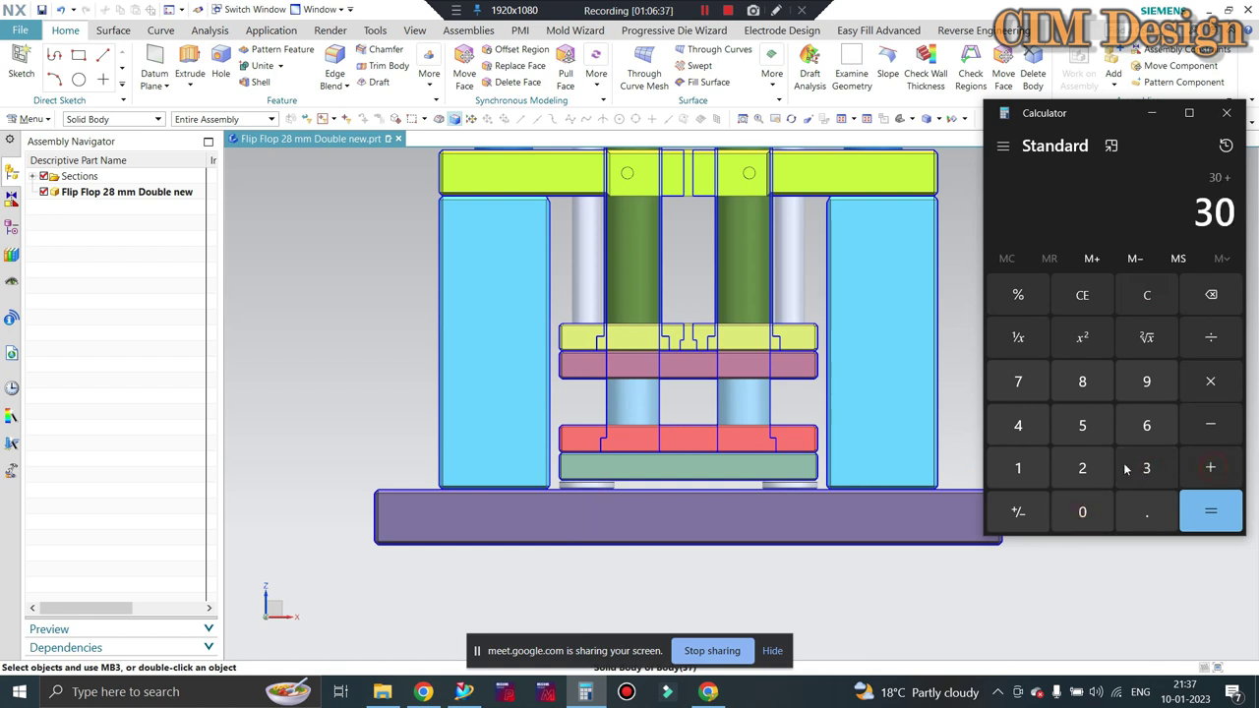
{"action": "left_click", "coordinate": [1082, 468]}
{"action": "left_click", "coordinate": [1081, 425]}
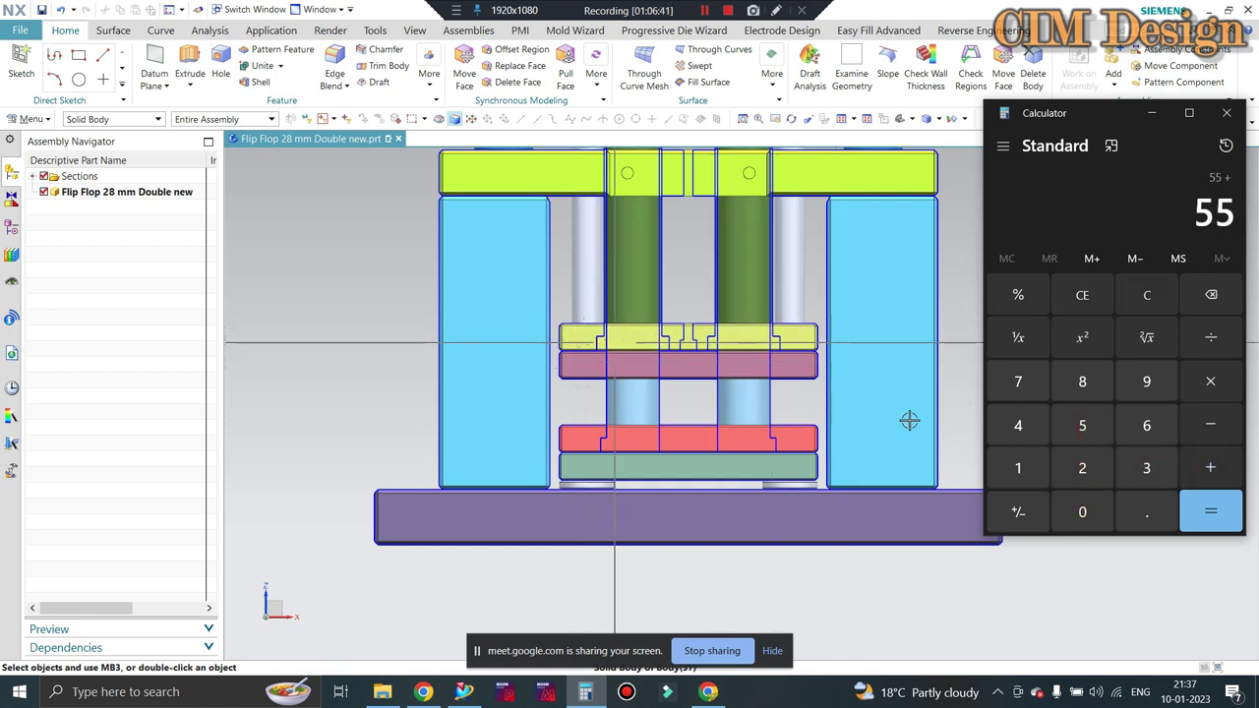
{"action": "left_click", "coordinate": [1146, 468]}
{"action": "left_click", "coordinate": [1082, 513]}
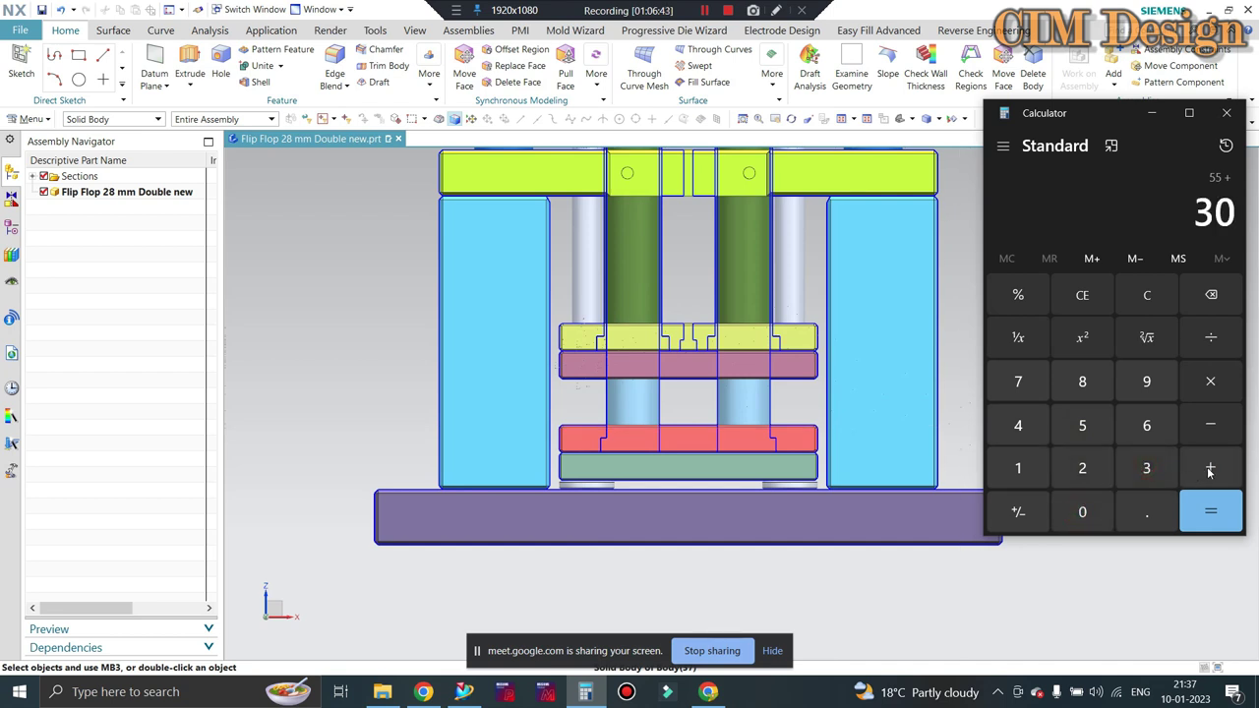
{"action": "left_click", "coordinate": [1210, 470]}
{"action": "left_click", "coordinate": [1082, 468]}
{"action": "left_click", "coordinate": [1082, 511]}
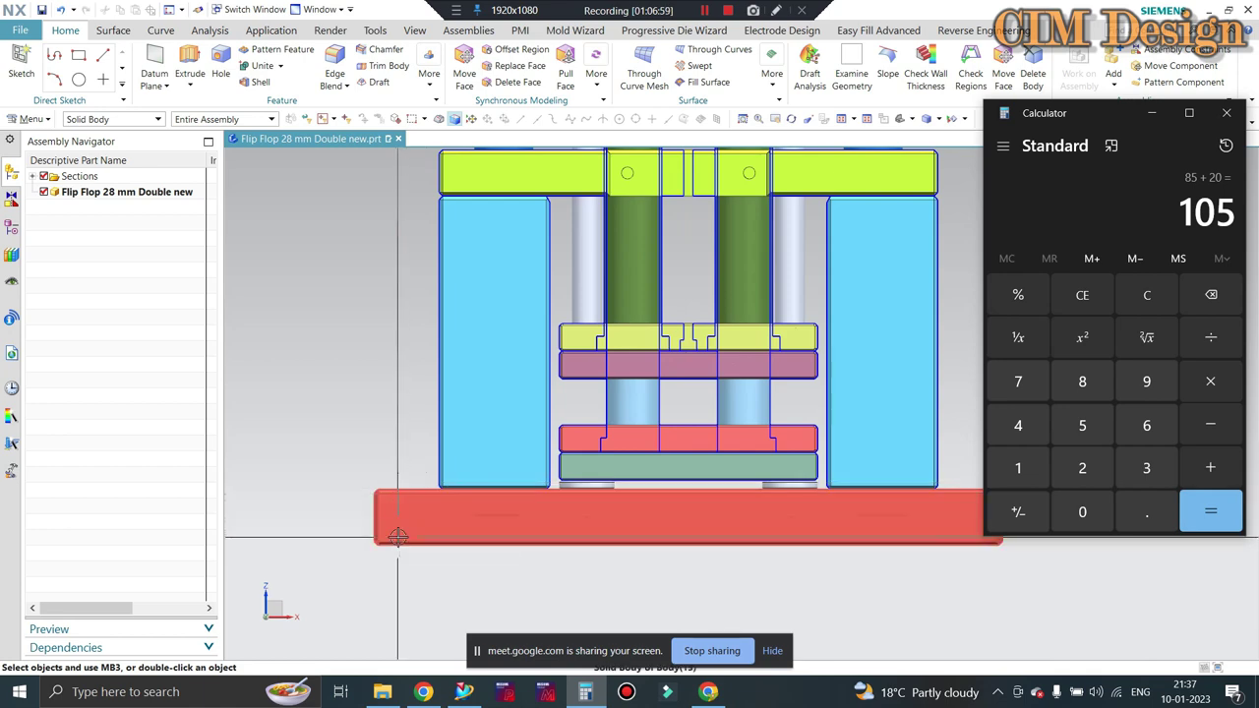
{"action": "middle_click_drag", "start_coordinate": [387, 455], "coordinate": [571, 470]}
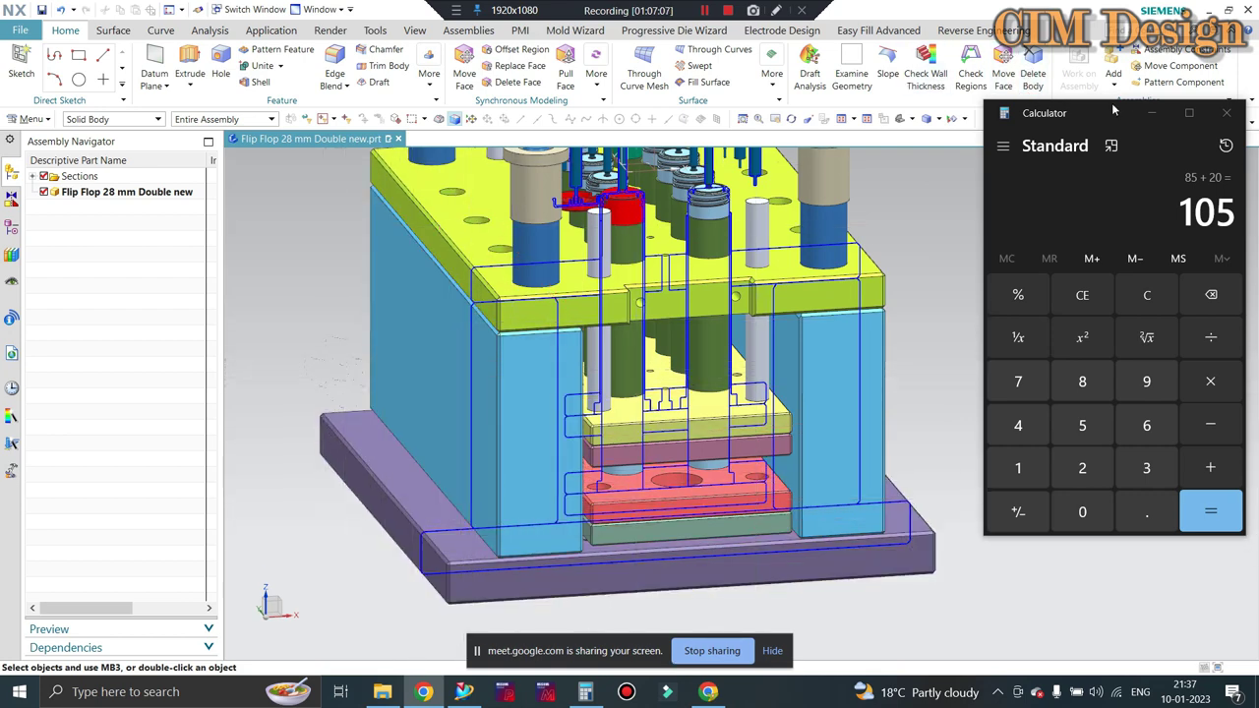
Measure the base plate's projected distance from top to bottom face, giving 30 mm
{"action": "left_click", "coordinate": [1145, 115]}
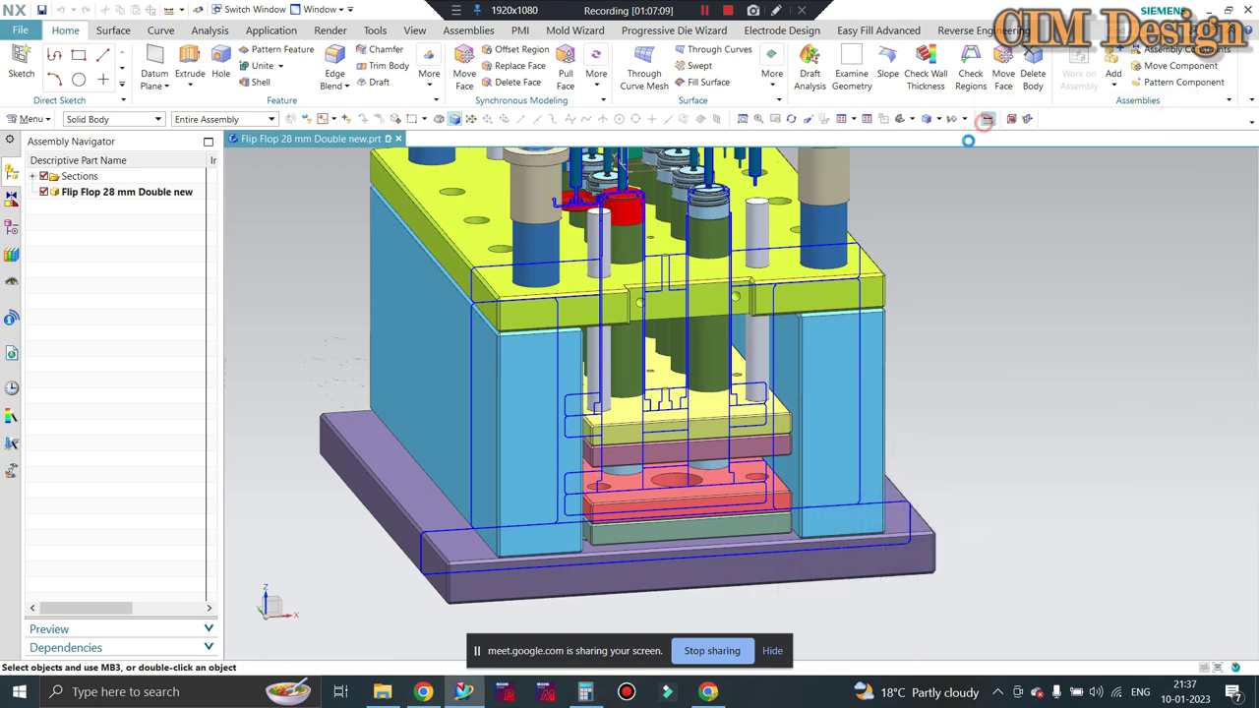
{"action": "key", "text": "ctrl+alt+f"}
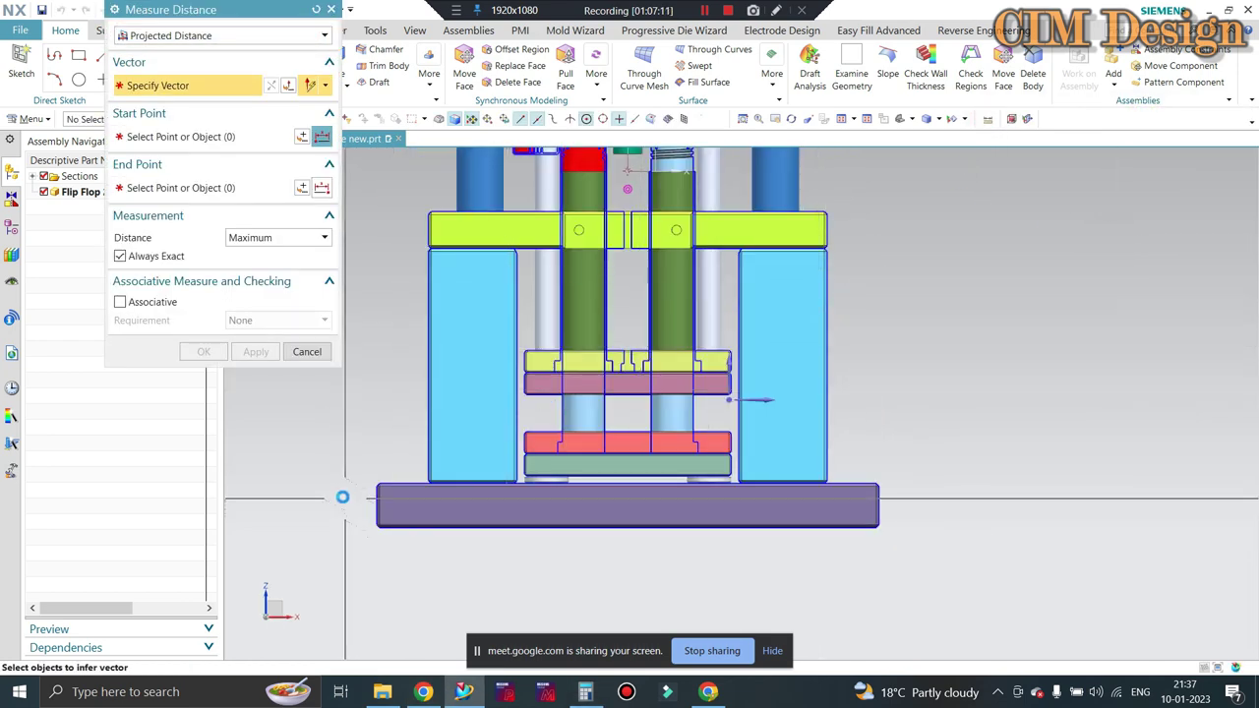
{"action": "scroll", "coordinate": [342, 497], "scroll_direction": "up", "scroll_amount": 1}
{"action": "scroll", "coordinate": [856, 247], "scroll_direction": "down", "scroll_amount": 1}
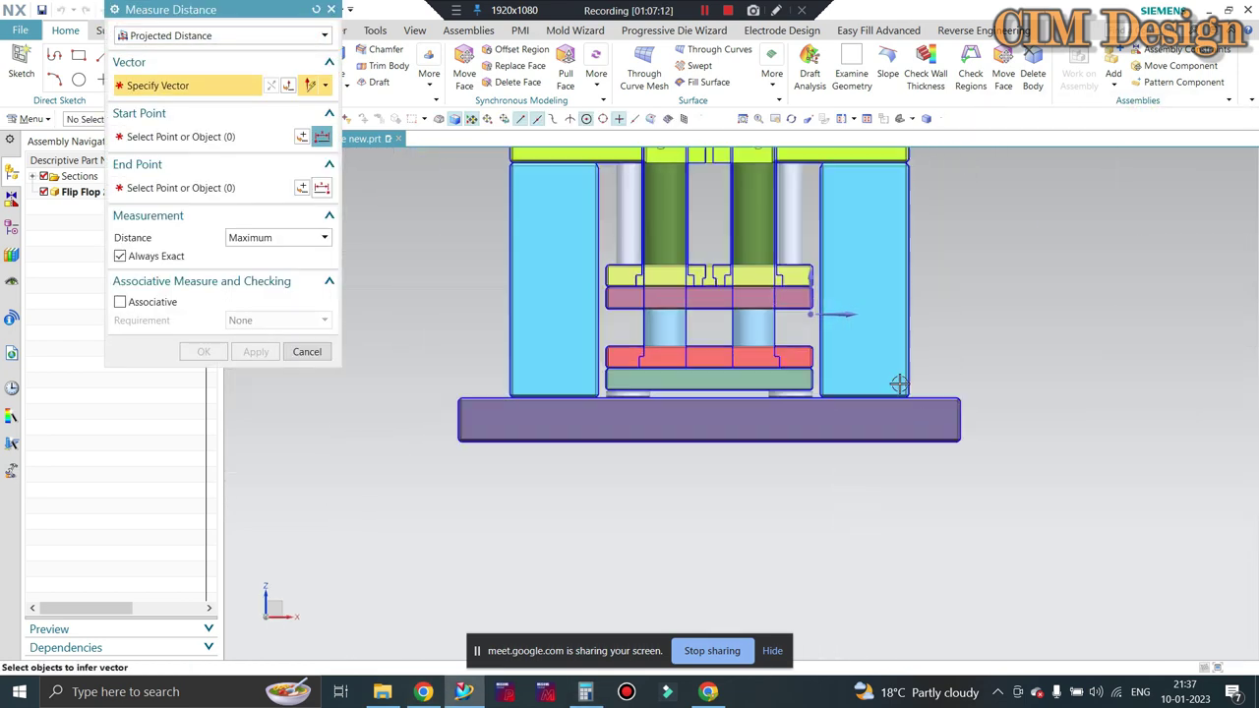
{"action": "left_click", "coordinate": [812, 279]}
{"action": "middle_click_drag", "start_coordinate": [420, 374], "coordinate": [463, 386]}
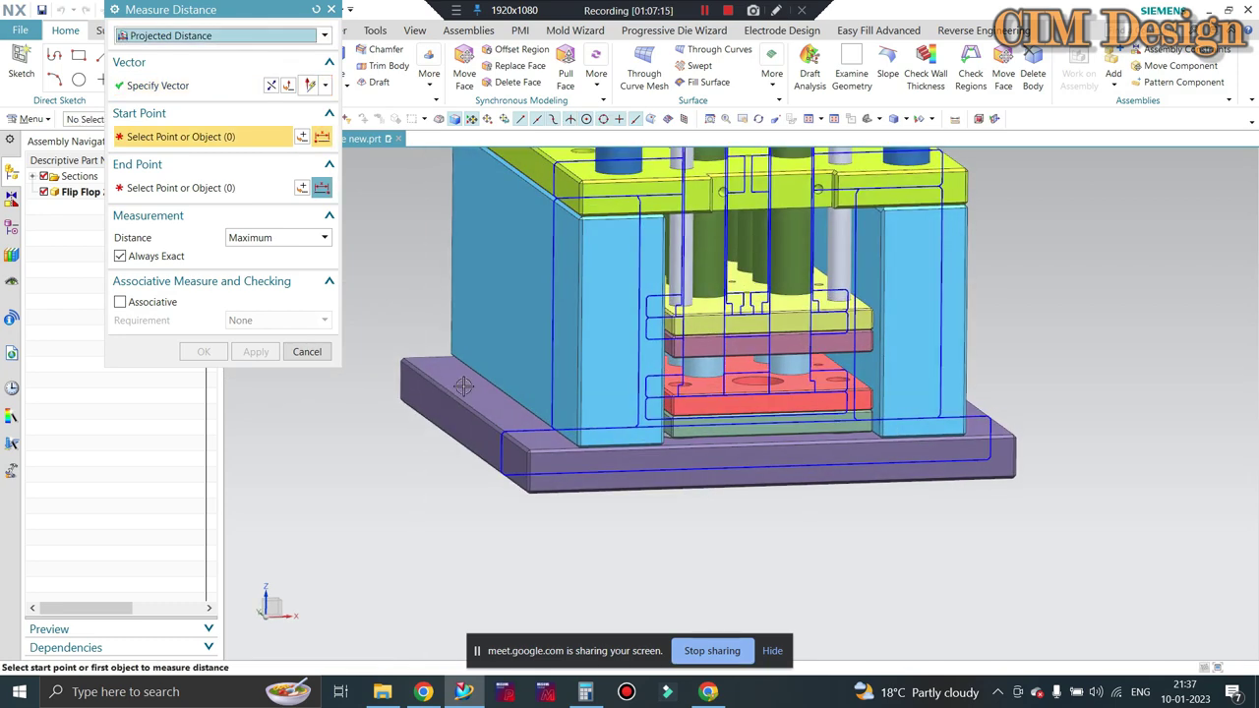
{"action": "left_click", "coordinate": [445, 405]}
{"action": "mouse_move", "coordinate": [383, 469]}
{"action": "middle_mouse_down"}
{"action": "mouse_move", "coordinate": [374, 458]}
{"action": "mouse_move", "coordinate": [450, 478]}
{"action": "middle_mouse_up"}
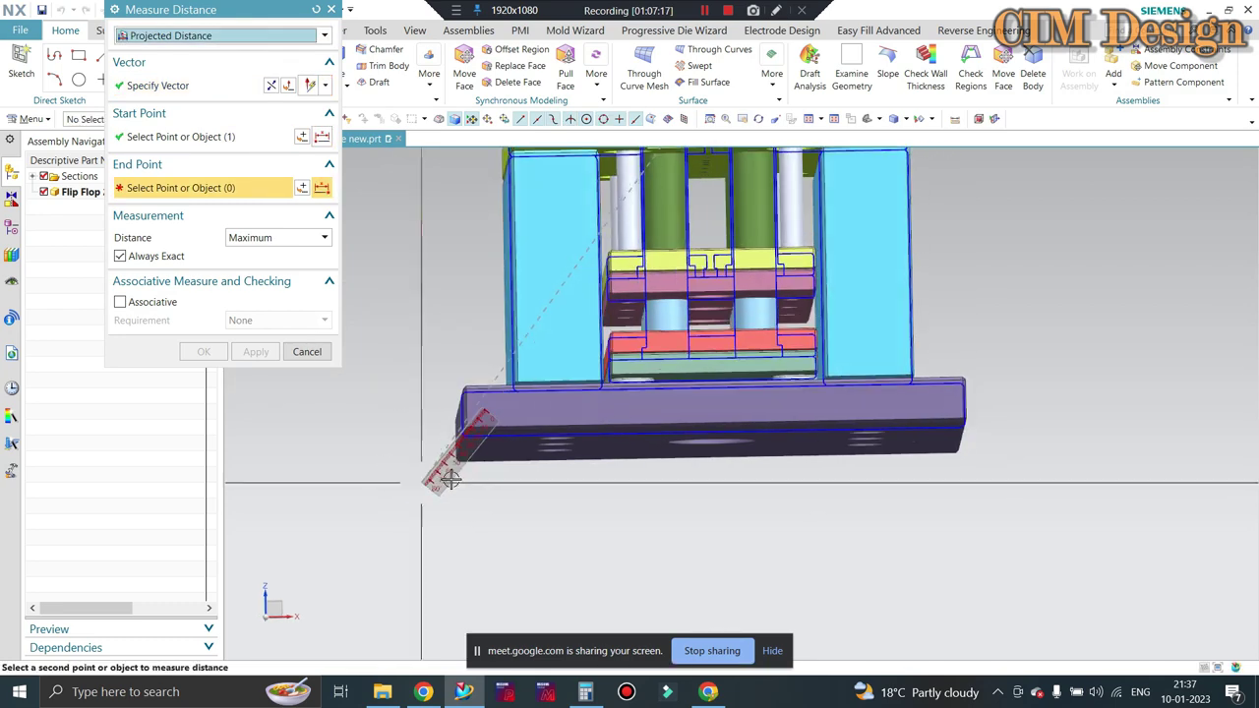
{"action": "left_click", "coordinate": [466, 450]}
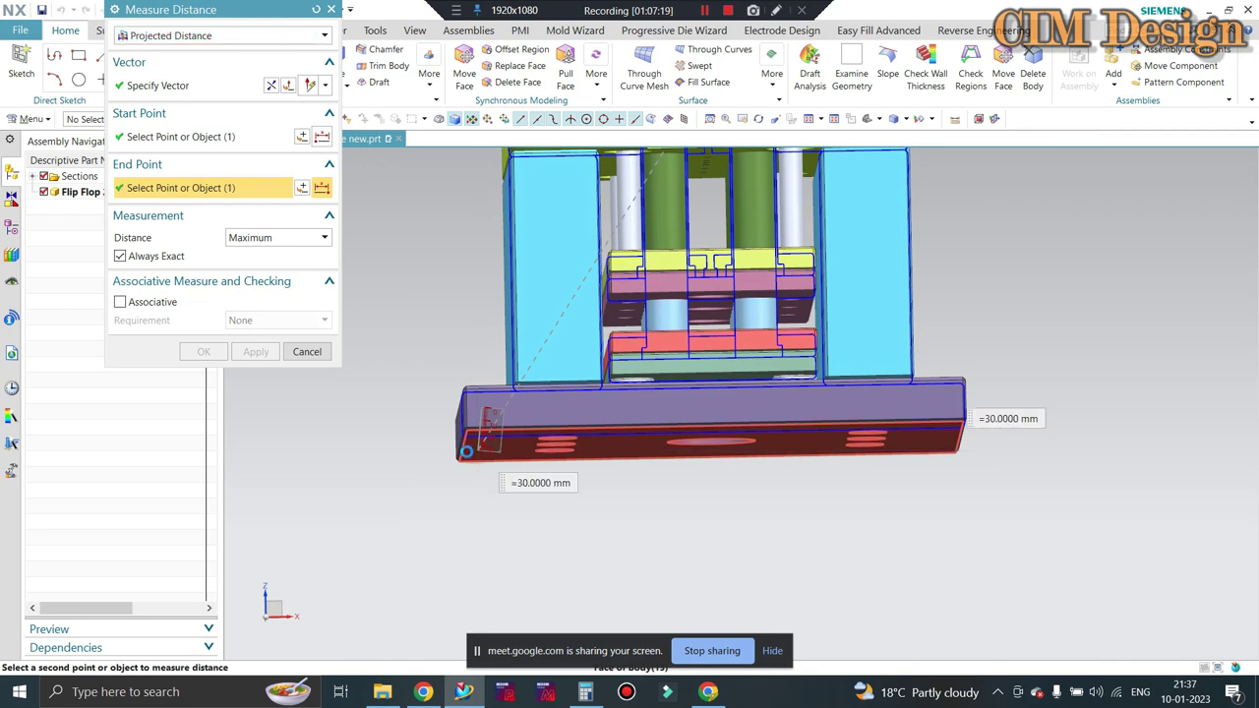
Check the 30 mm result from top and front views, then close the measurement
{"action": "key", "text": "ctrl+alt+t"}
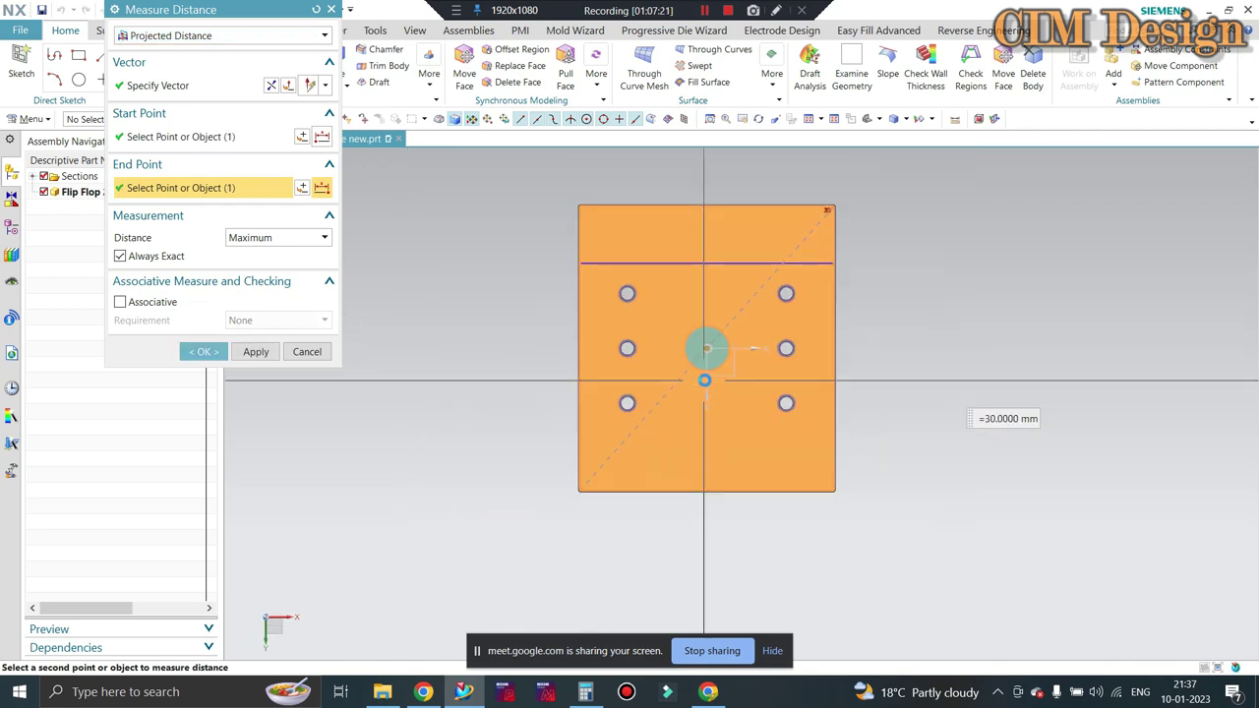
{"action": "mouse_move", "coordinate": [717, 436]}
{"action": "middle_mouse_down"}
{"action": "mouse_move", "coordinate": [865, 436]}
{"action": "mouse_move", "coordinate": [811, 496]}
{"action": "middle_mouse_up"}
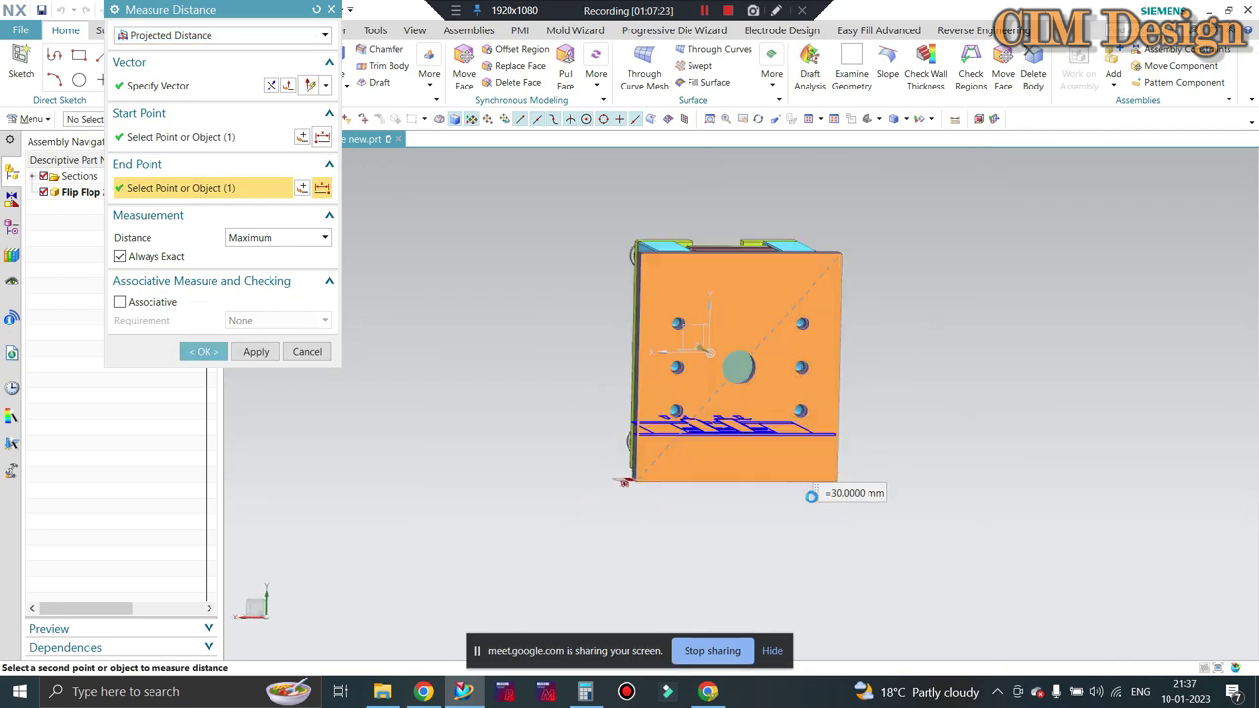
{"action": "mouse_move", "coordinate": [905, 298]}
{"action": "middle_mouse_down"}
{"action": "mouse_move", "coordinate": [899, 396]}
{"action": "mouse_move", "coordinate": [784, 479]}
{"action": "middle_mouse_up"}
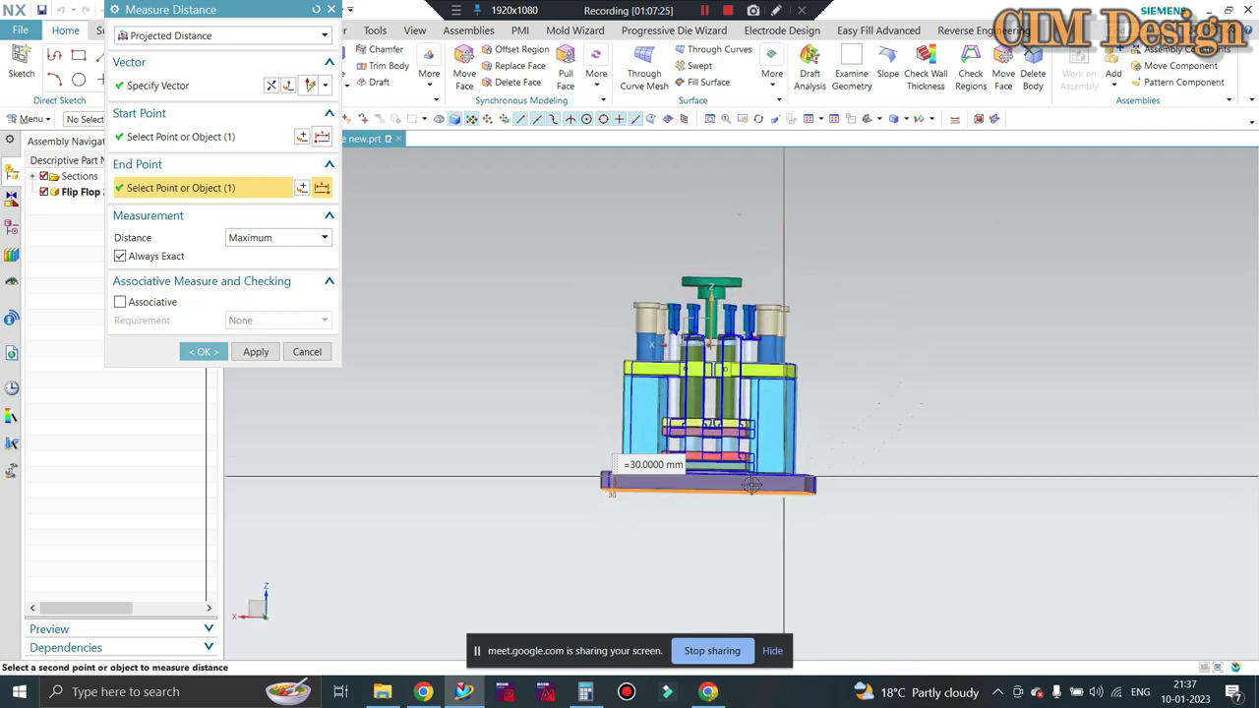
{"action": "scroll", "coordinate": [750, 484], "scroll_direction": "up", "scroll_amount": 3}
{"action": "scroll", "coordinate": [640, 514], "scroll_direction": "up", "scroll_amount": 2}
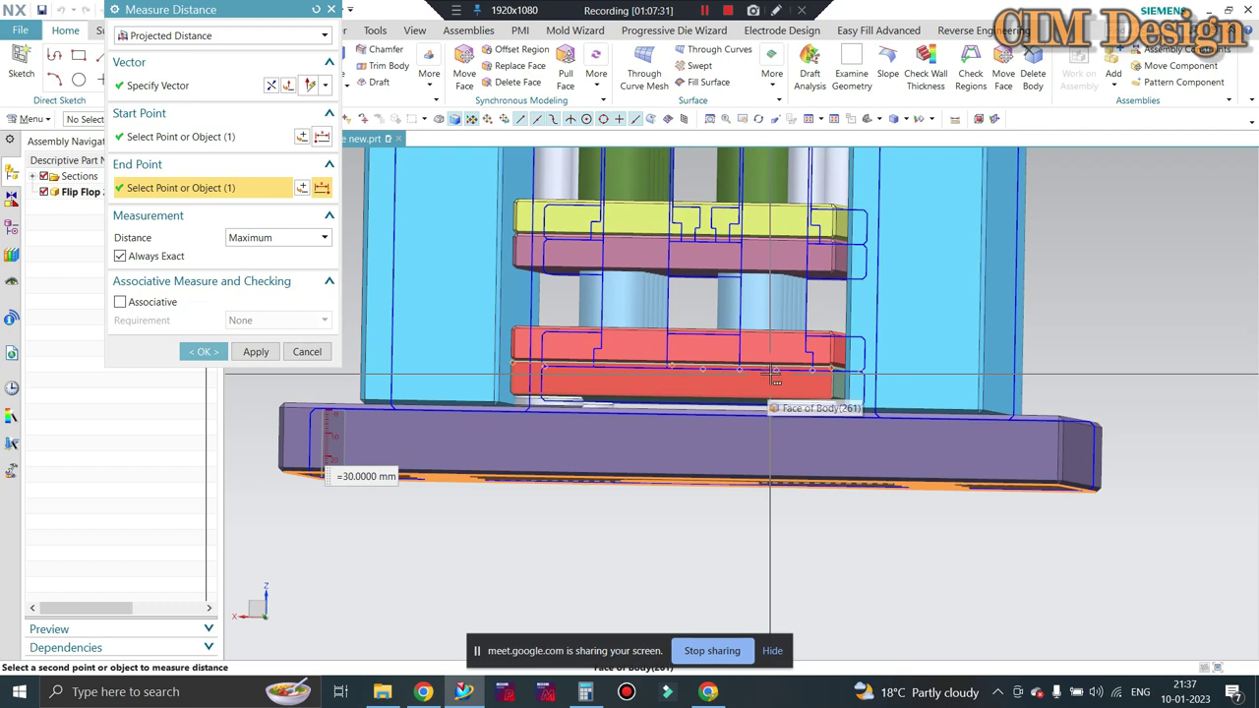
{"action": "scroll", "coordinate": [775, 379], "scroll_direction": "down", "scroll_amount": 2}
{"action": "scroll", "coordinate": [885, 354], "scroll_direction": "down", "scroll_amount": 3}
{"action": "key", "text": "ctrl+alt+t"}
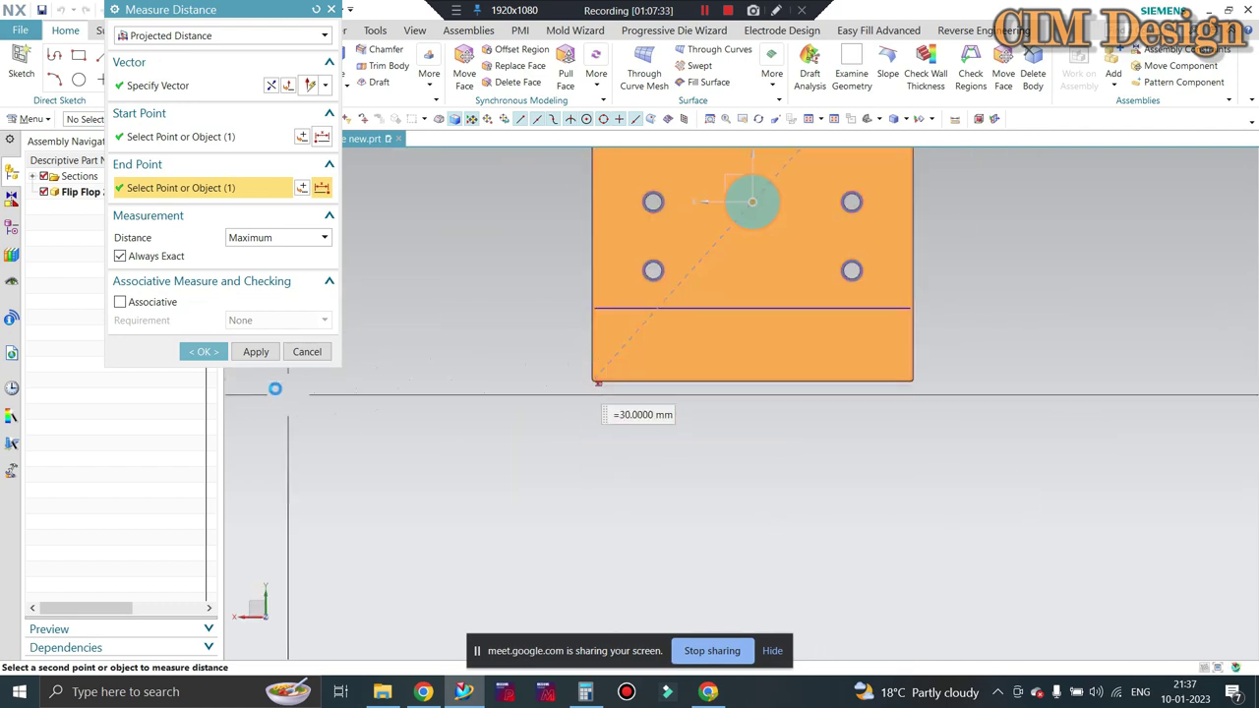
{"action": "key", "text": "Escape"}
{"action": "key", "text": "ctrl+alt+f"}
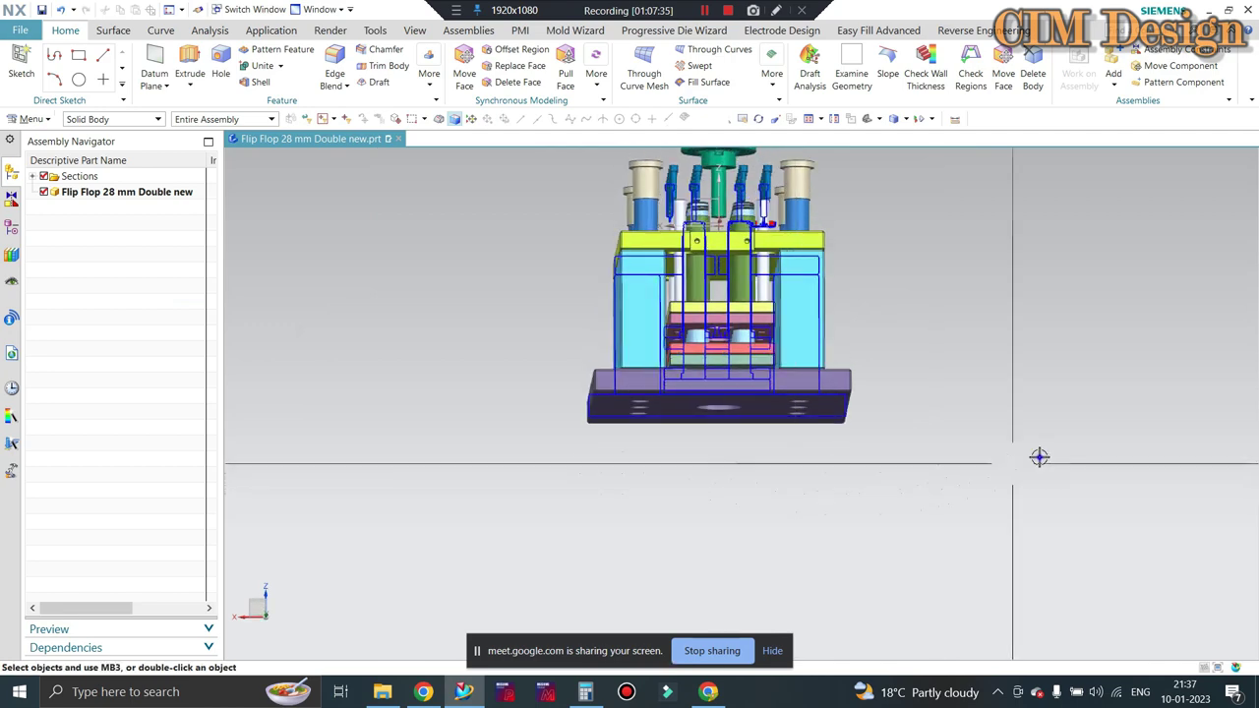
Orbit the mould assembly around to a straight front view
{"action": "scroll", "coordinate": [759, 410], "scroll_direction": "up", "scroll_amount": 5}
{"action": "scroll", "coordinate": [680, 416], "scroll_direction": "down", "scroll_amount": 3}
{"action": "scroll", "coordinate": [554, 400], "scroll_direction": "up", "scroll_amount": 2}
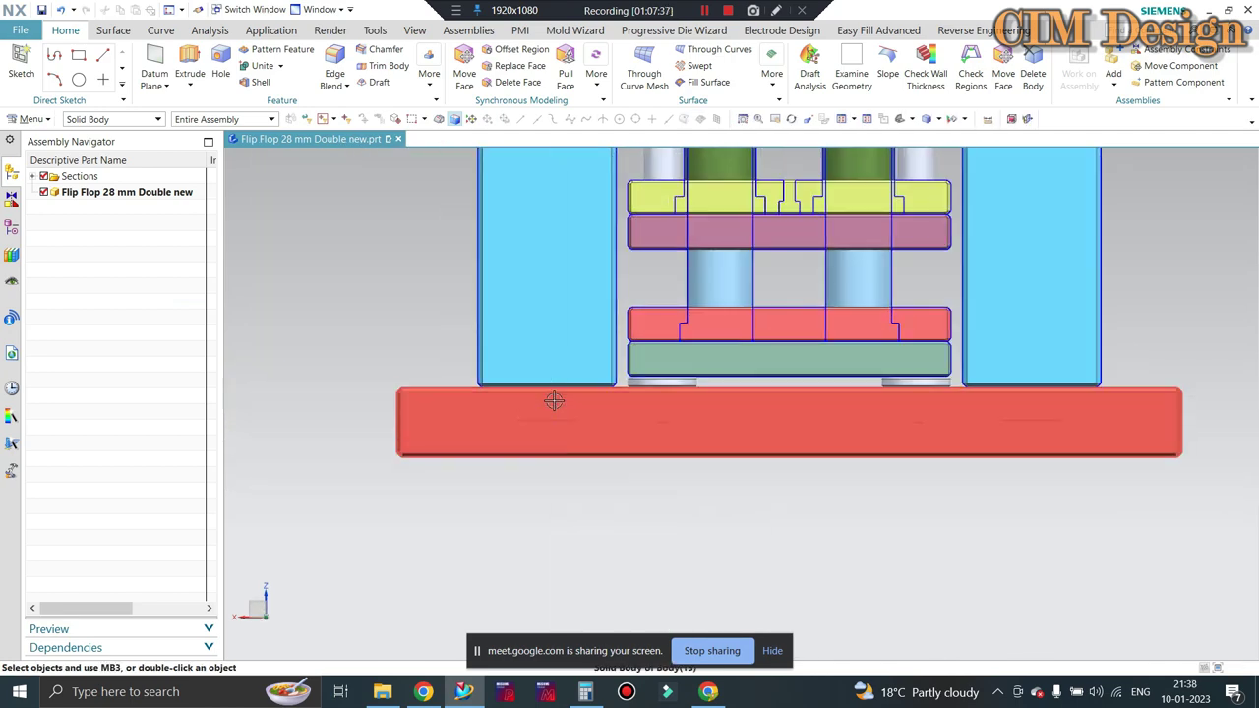
{"action": "middle_click_drag", "start_coordinate": [425, 509], "coordinate": [429, 409]}
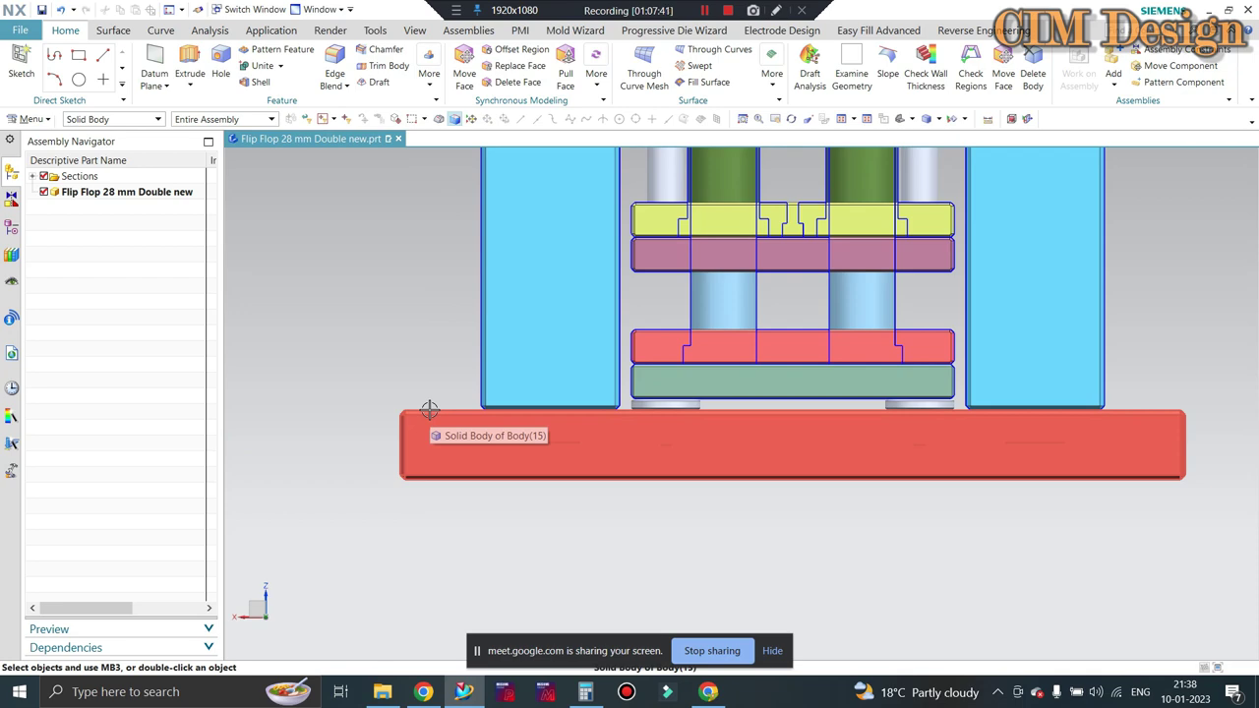
{"action": "scroll", "coordinate": [426, 423], "scroll_direction": "up", "scroll_amount": 2}
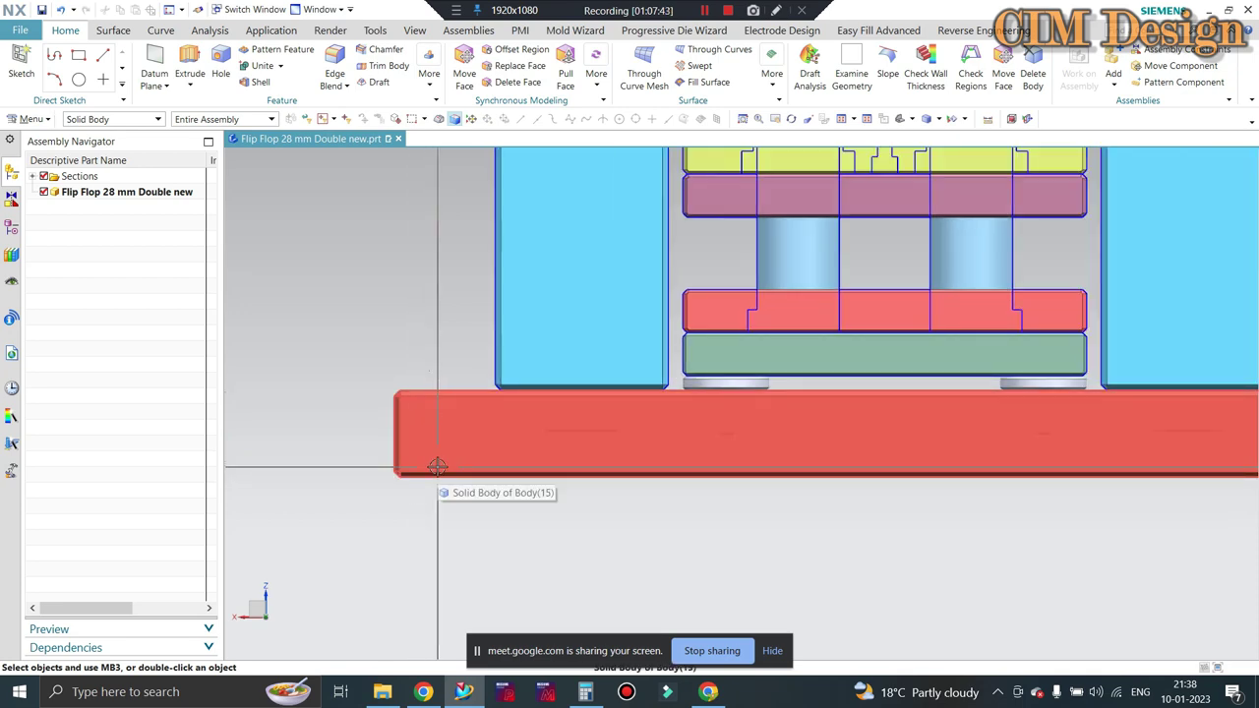
{"action": "mouse_move", "coordinate": [437, 465]}
{"action": "middle_mouse_down"}
{"action": "mouse_move", "coordinate": [445, 339]}
{"action": "mouse_move", "coordinate": [450, 393]}
{"action": "mouse_move", "coordinate": [368, 362]}
{"action": "middle_mouse_up"}
{"action": "scroll", "coordinate": [436, 364], "scroll_direction": "down", "scroll_amount": 2}
{"action": "scroll", "coordinate": [436, 357], "scroll_direction": "up", "scroll_amount": 2}
{"action": "scroll", "coordinate": [444, 340], "scroll_direction": "down", "scroll_amount": 2}
{"action": "scroll", "coordinate": [461, 359], "scroll_direction": "up", "scroll_amount": 2}
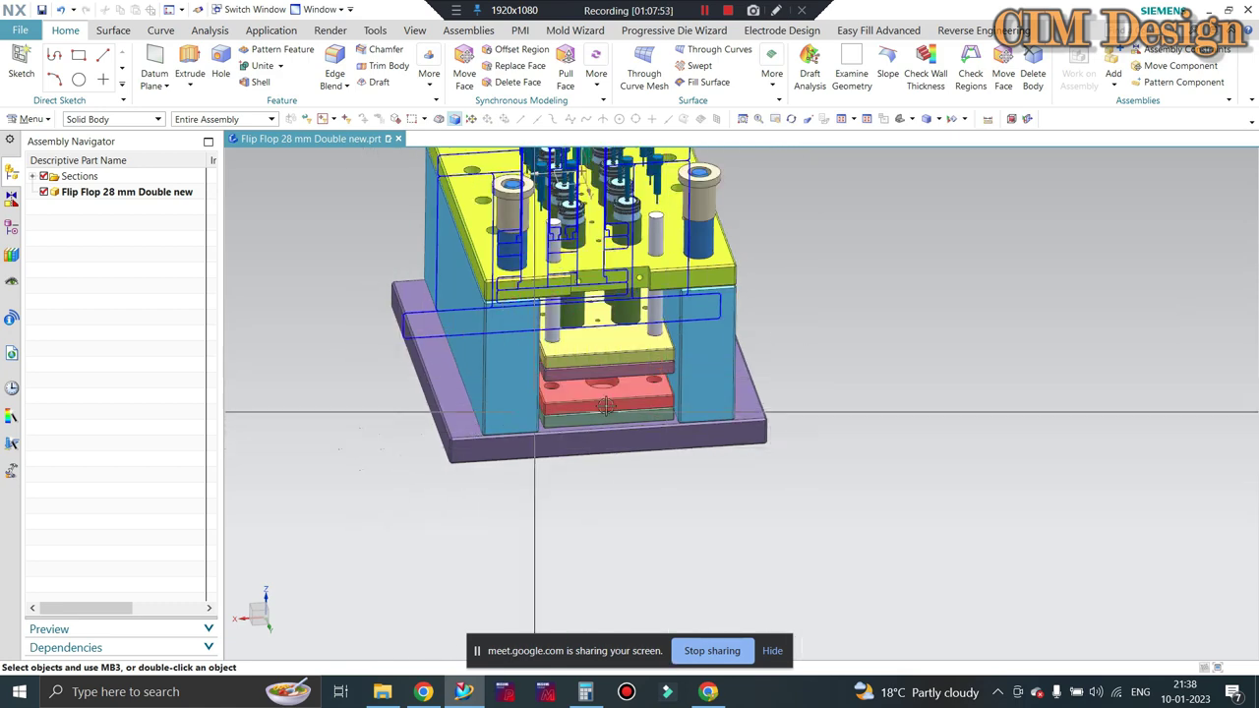
{"action": "mouse_move", "coordinate": [771, 359]}
{"action": "middle_mouse_down"}
{"action": "mouse_move", "coordinate": [755, 581]}
{"action": "mouse_move", "coordinate": [421, 383]}
{"action": "middle_mouse_up"}
Zoom in and out to inspect the mould plates, then switch to the Google Meet call
{"action": "scroll", "coordinate": [422, 384], "scroll_direction": "up", "scroll_amount": 3}
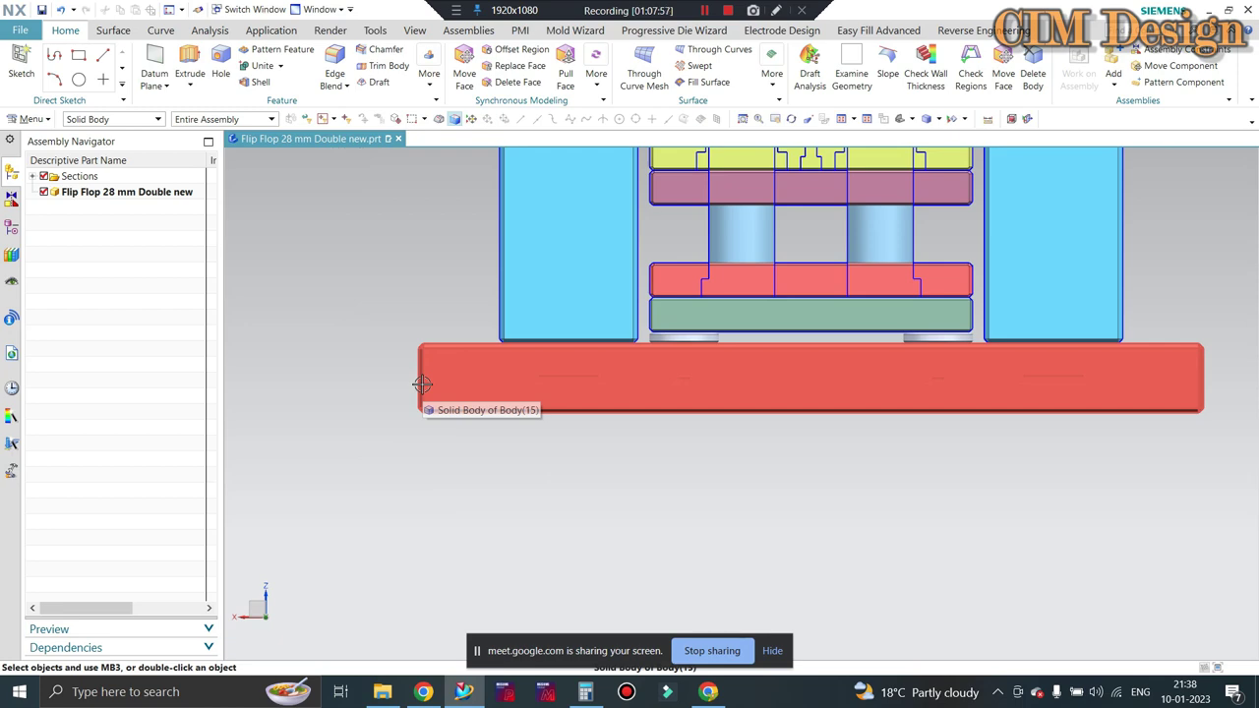
{"action": "scroll", "coordinate": [674, 416], "scroll_direction": "down", "scroll_amount": 3}
{"action": "scroll", "coordinate": [668, 418], "scroll_direction": "down", "scroll_amount": 2}
{"action": "scroll", "coordinate": [668, 495], "scroll_direction": "up", "scroll_amount": 2}
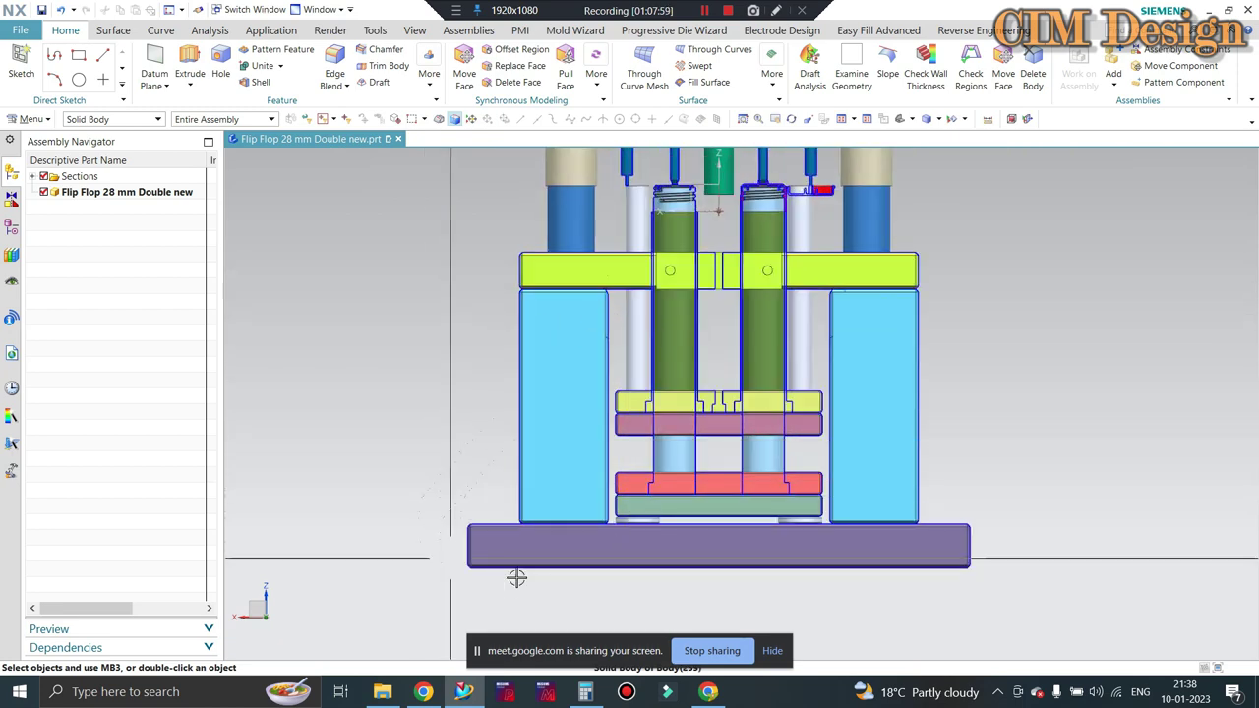
{"action": "scroll", "coordinate": [516, 578], "scroll_direction": "up", "scroll_amount": 2}
{"action": "scroll", "coordinate": [573, 522], "scroll_direction": "down", "scroll_amount": 3}
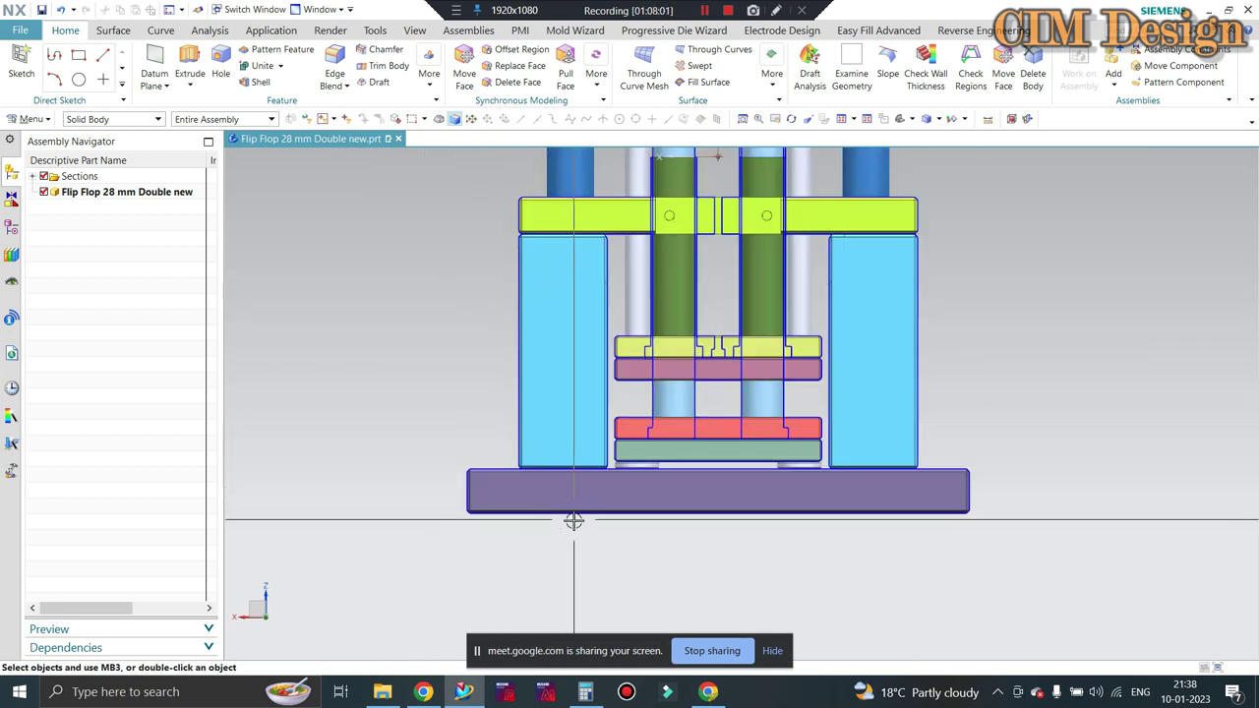
{"action": "scroll", "coordinate": [508, 528], "scroll_direction": "up", "scroll_amount": 1}
{"action": "scroll", "coordinate": [509, 529], "scroll_direction": "up", "scroll_amount": 1}
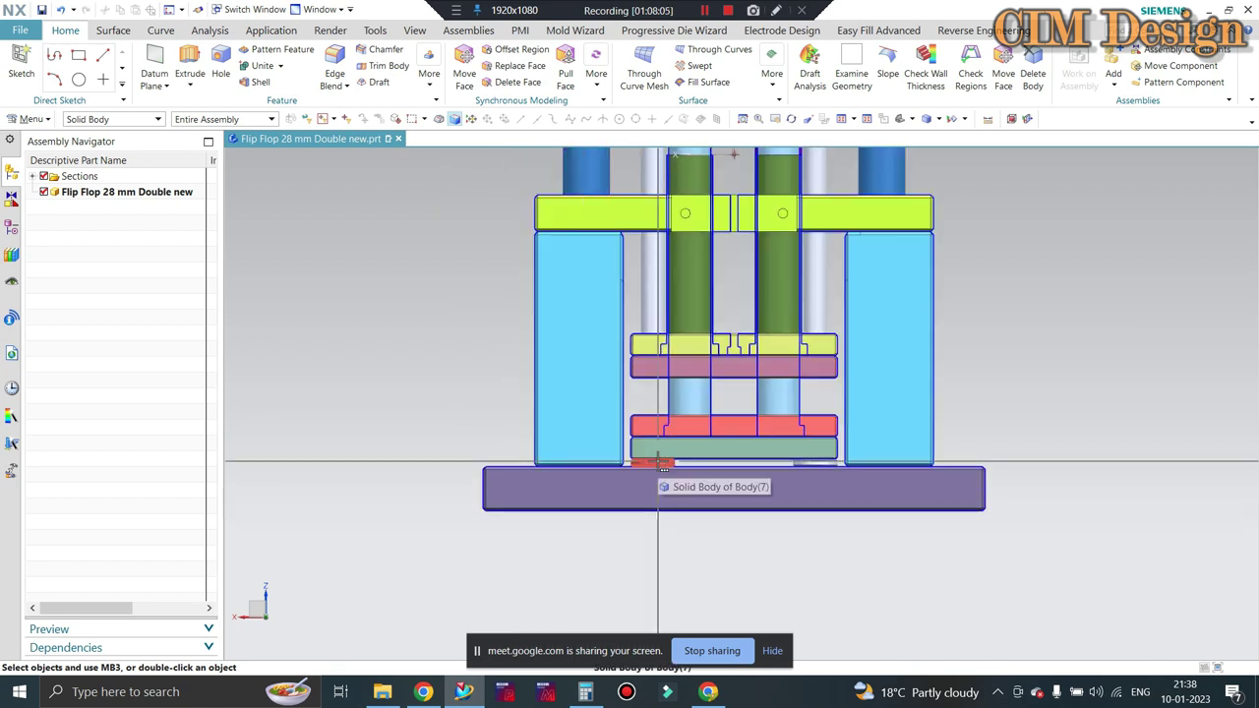
{"action": "scroll", "coordinate": [477, 491], "scroll_direction": "up", "scroll_amount": 3}
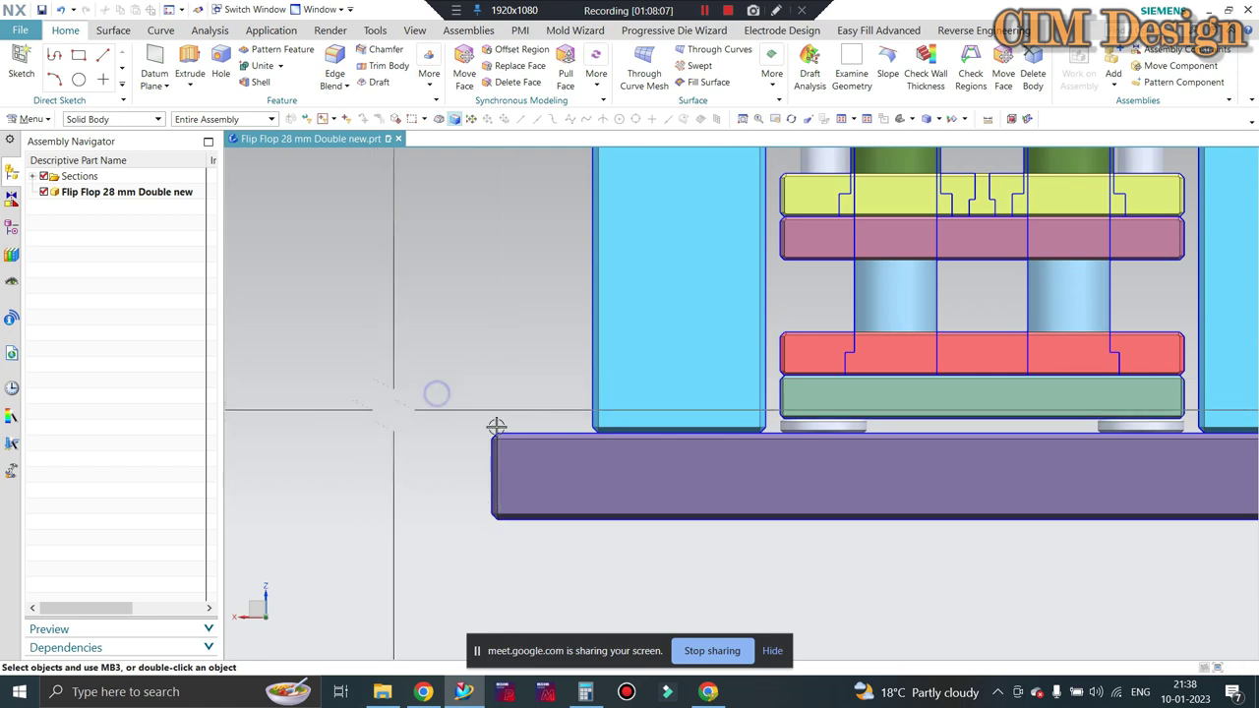
{"action": "scroll", "coordinate": [550, 435], "scroll_direction": "down", "scroll_amount": 5}
{"action": "scroll", "coordinate": [827, 305], "scroll_direction": "up", "scroll_amount": 2}
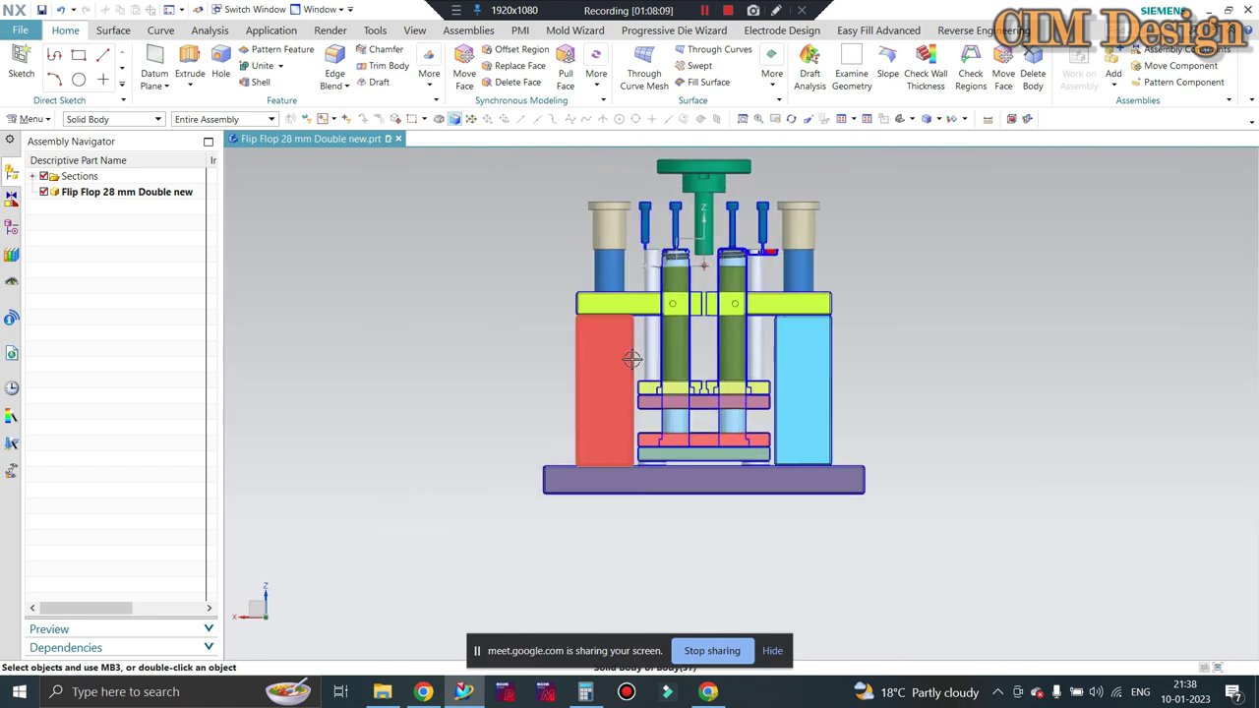
{"action": "scroll", "coordinate": [827, 305], "scroll_direction": "down", "scroll_amount": 1}
{"action": "scroll", "coordinate": [821, 275], "scroll_direction": "up", "scroll_amount": 1}
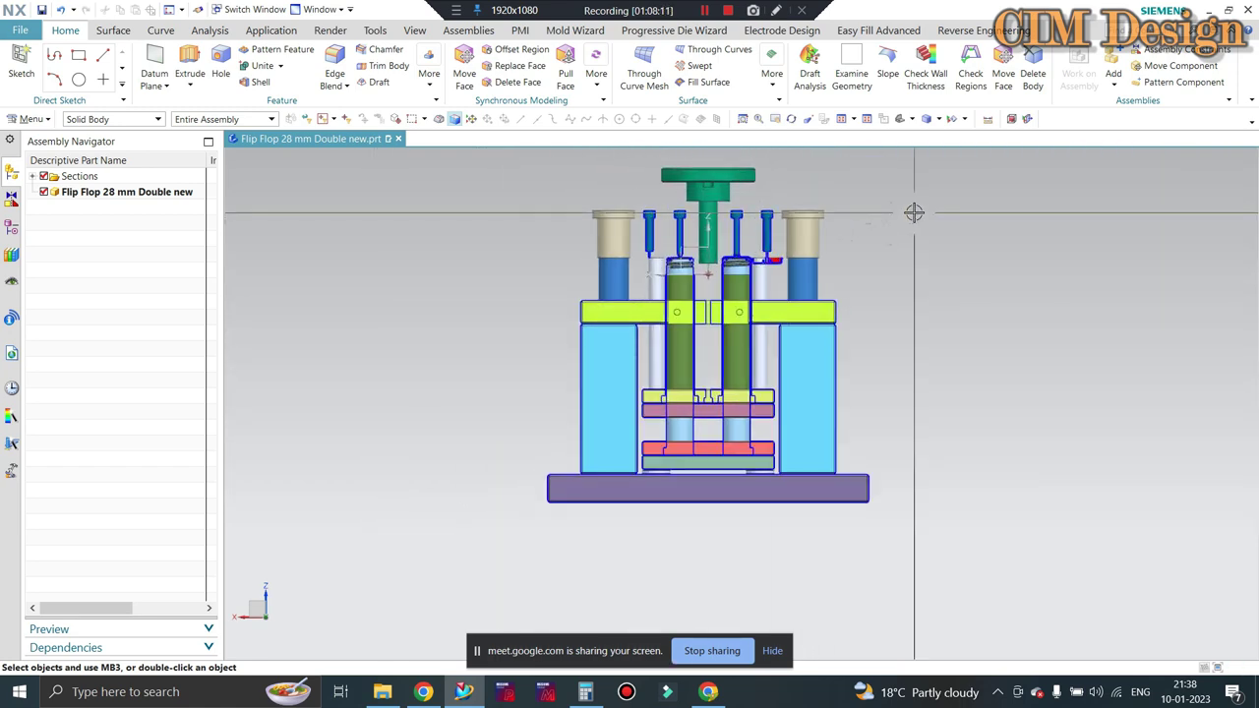
{"action": "scroll", "coordinate": [792, 247], "scroll_direction": "up", "scroll_amount": 1}
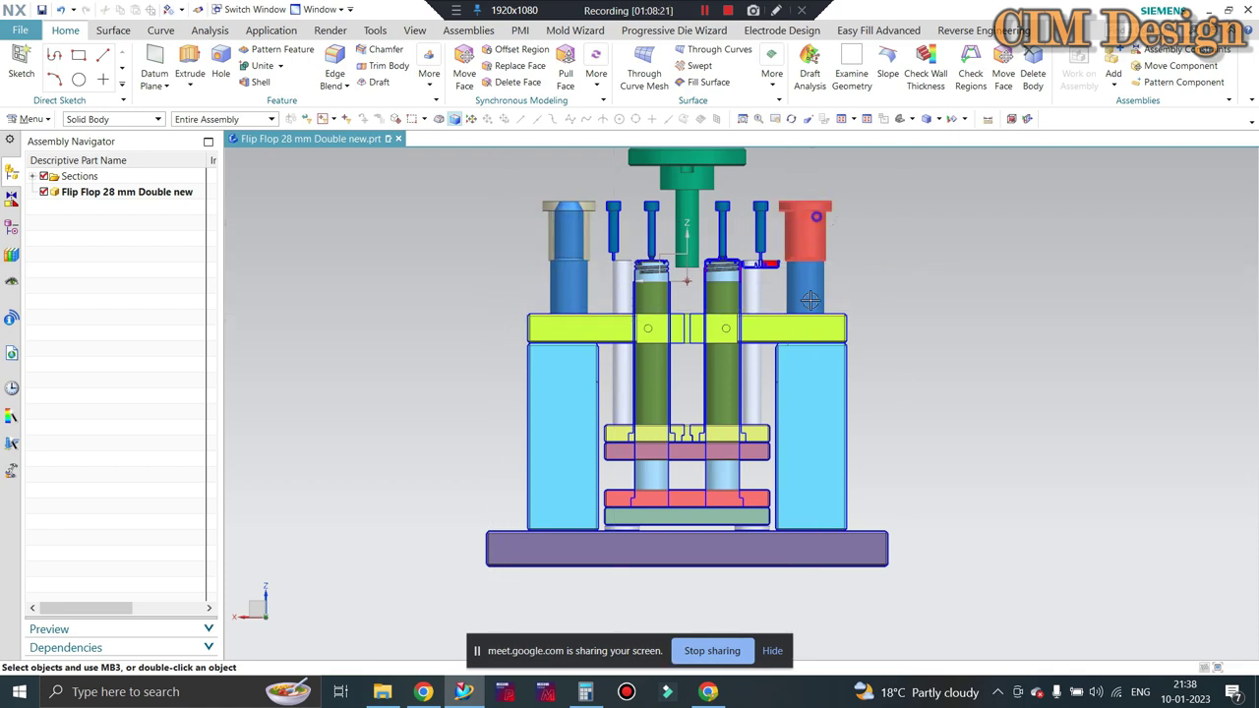
{"action": "scroll", "coordinate": [801, 227], "scroll_direction": "up", "scroll_amount": 3}
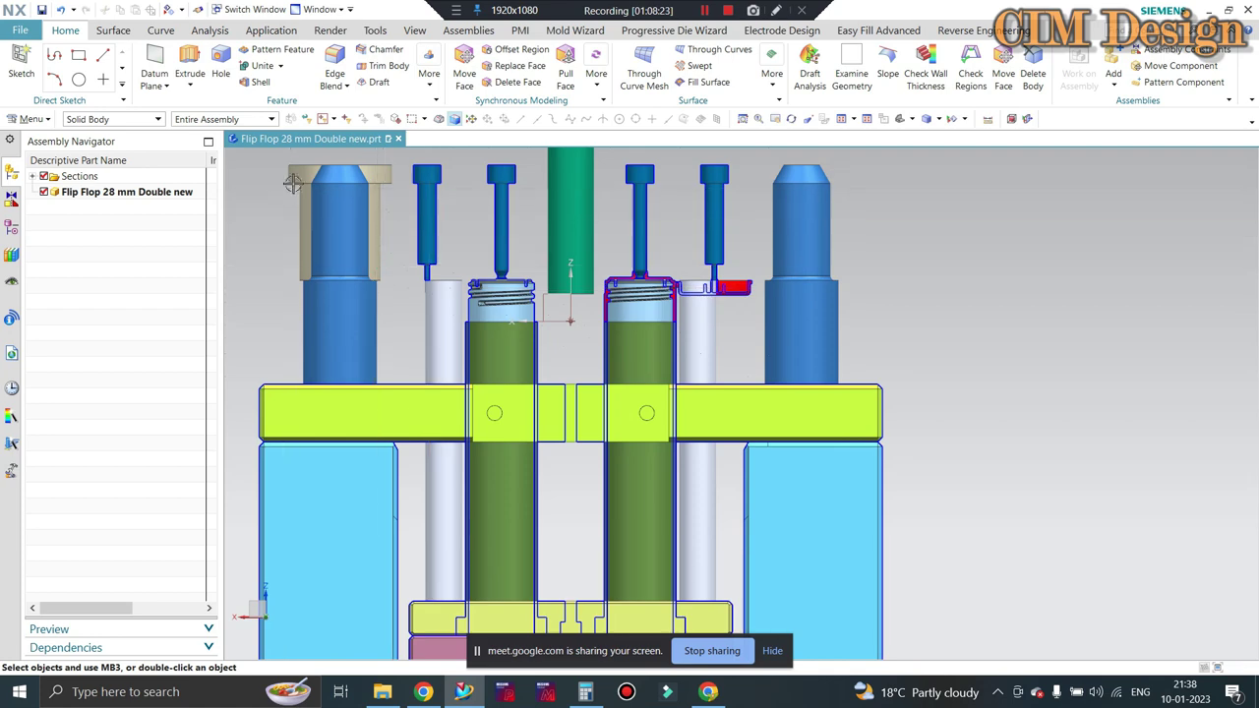
{"action": "scroll", "coordinate": [610, 285], "scroll_direction": "down", "scroll_amount": 3}
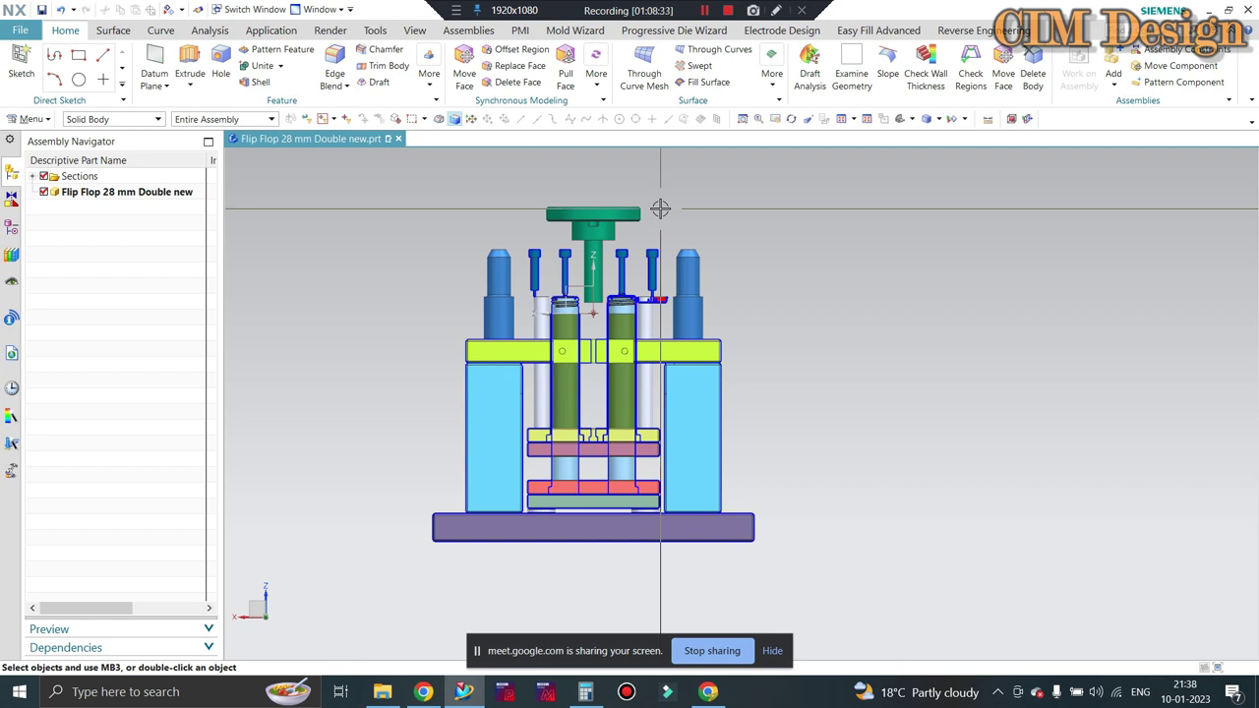
{"action": "left_click", "coordinate": [707, 691]}
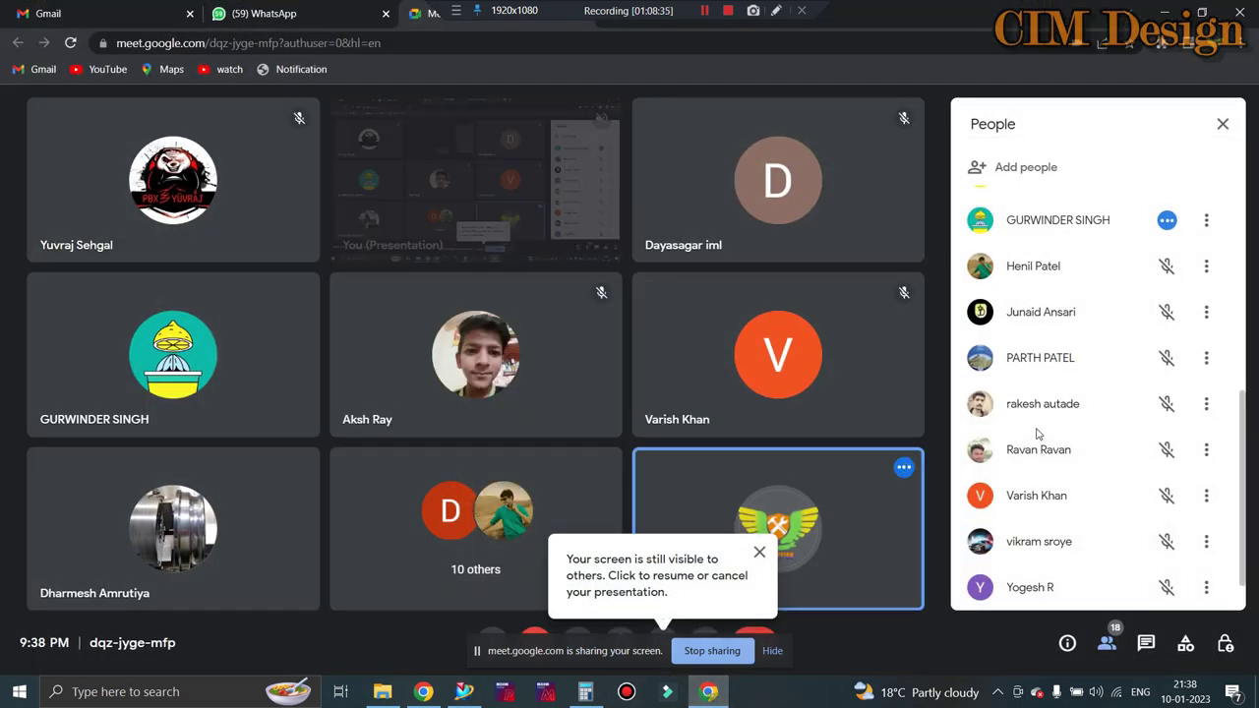
{"action": "scroll", "coordinate": [1074, 379], "scroll_direction": "up", "scroll_amount": 3}
{"action": "scroll", "coordinate": [1073, 379], "scroll_direction": "up", "scroll_amount": 3}
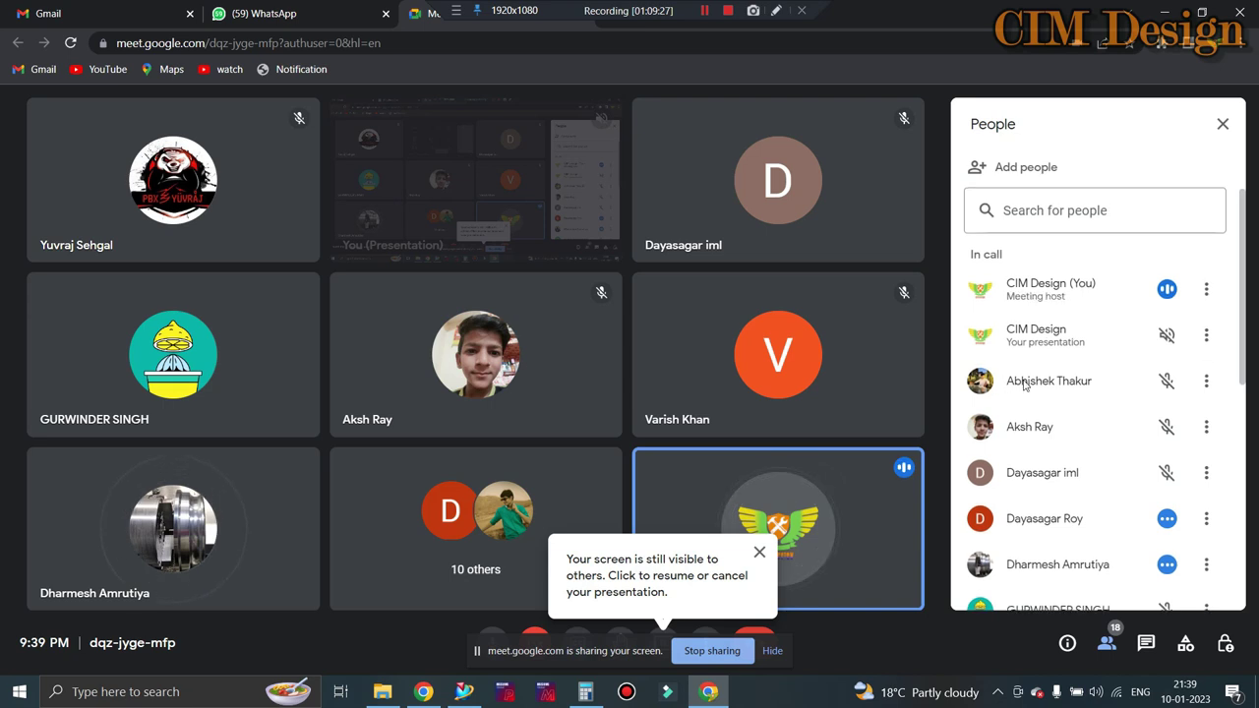
Scroll down the Google Meet participants panel
{"action": "scroll", "coordinate": [1042, 383], "scroll_direction": "down", "scroll_amount": 1}
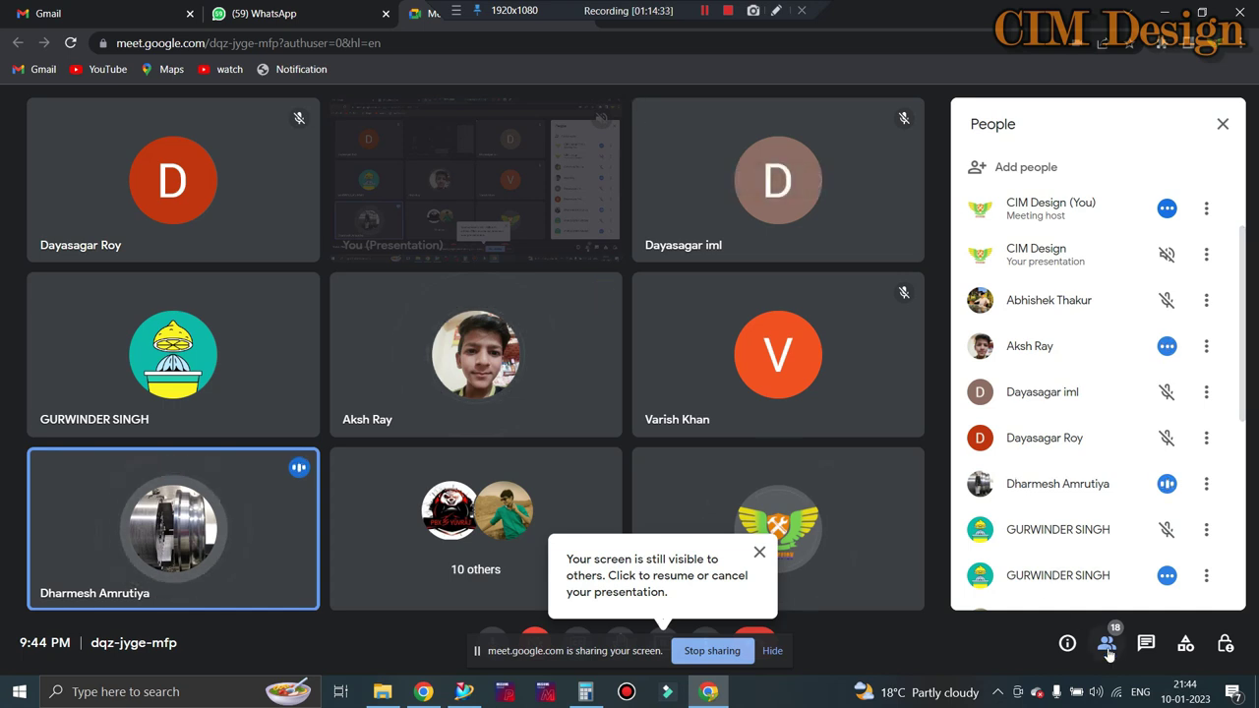
{"action": "scroll", "coordinate": [1092, 413], "scroll_direction": "up", "scroll_amount": 1}
{"action": "scroll", "coordinate": [1089, 415], "scroll_direction": "down", "scroll_amount": 4}
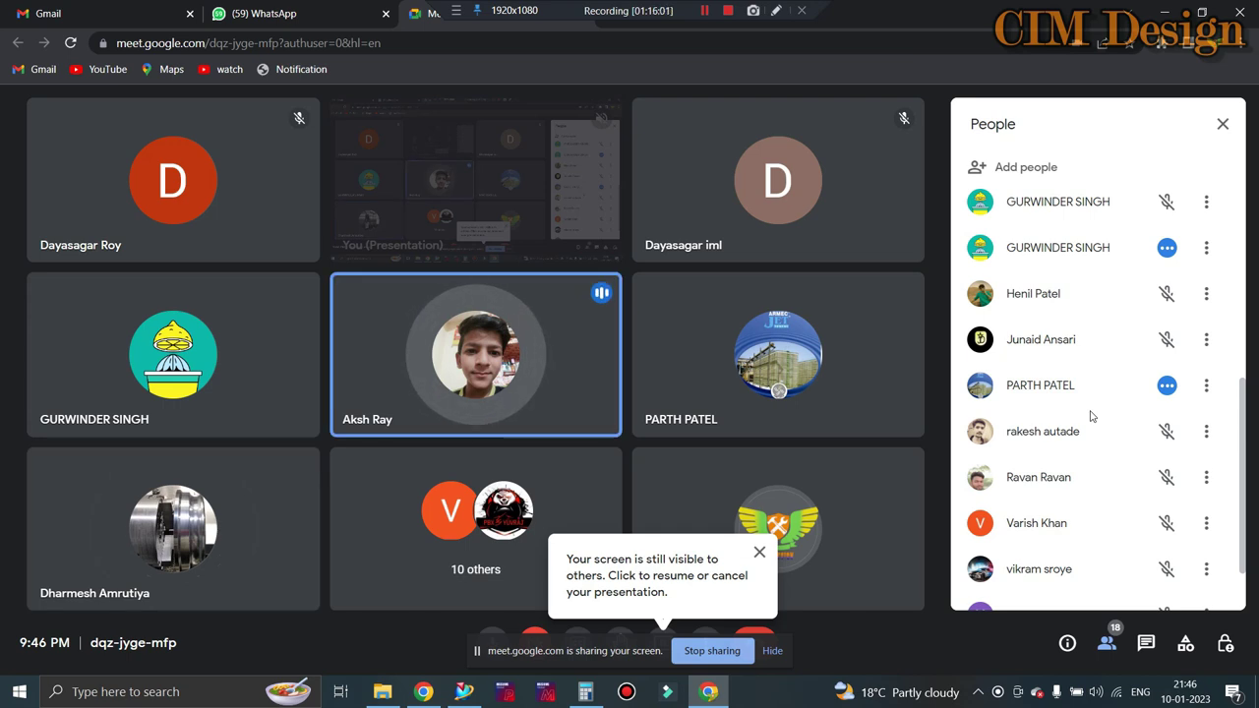
Close the 'Your screen is still visible to others' popup and scroll the participant list
{"action": "left_click", "coordinate": [759, 551]}
{"action": "scroll", "coordinate": [1057, 482], "scroll_direction": "down", "scroll_amount": 2}
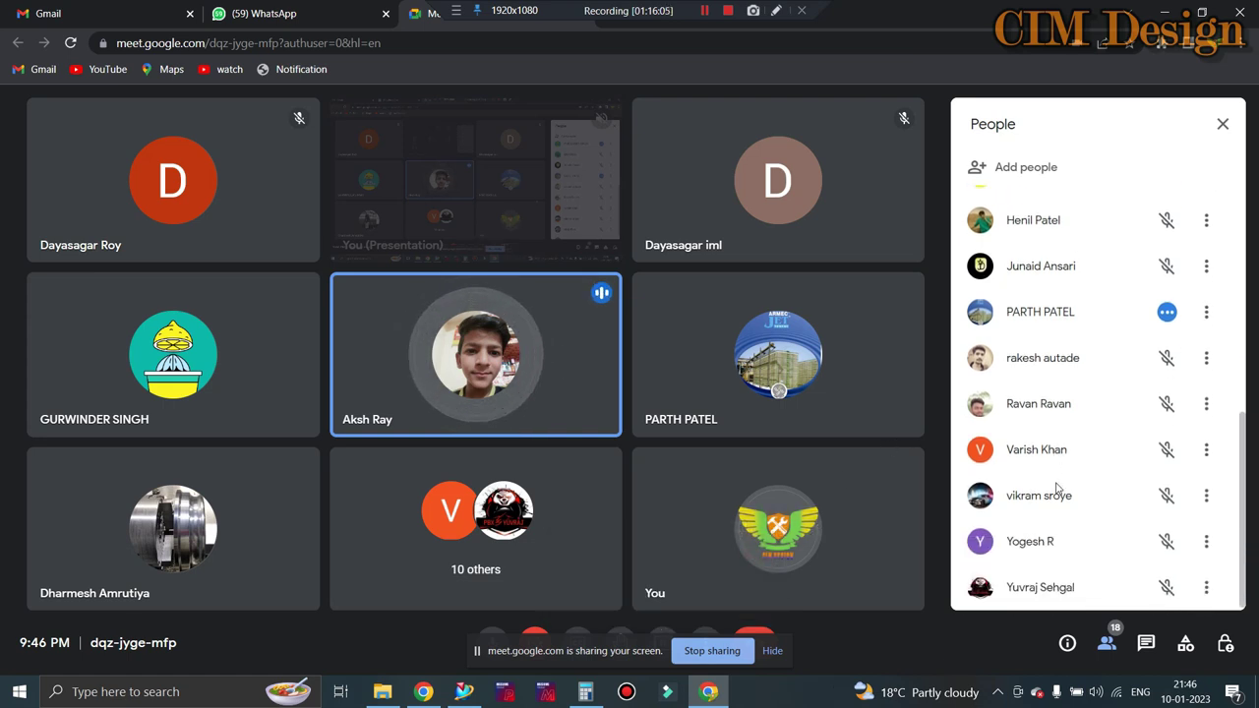
{"action": "scroll", "coordinate": [1057, 487], "scroll_direction": "up", "scroll_amount": 5}
{"action": "scroll", "coordinate": [1057, 486], "scroll_direction": "up", "scroll_amount": 1}
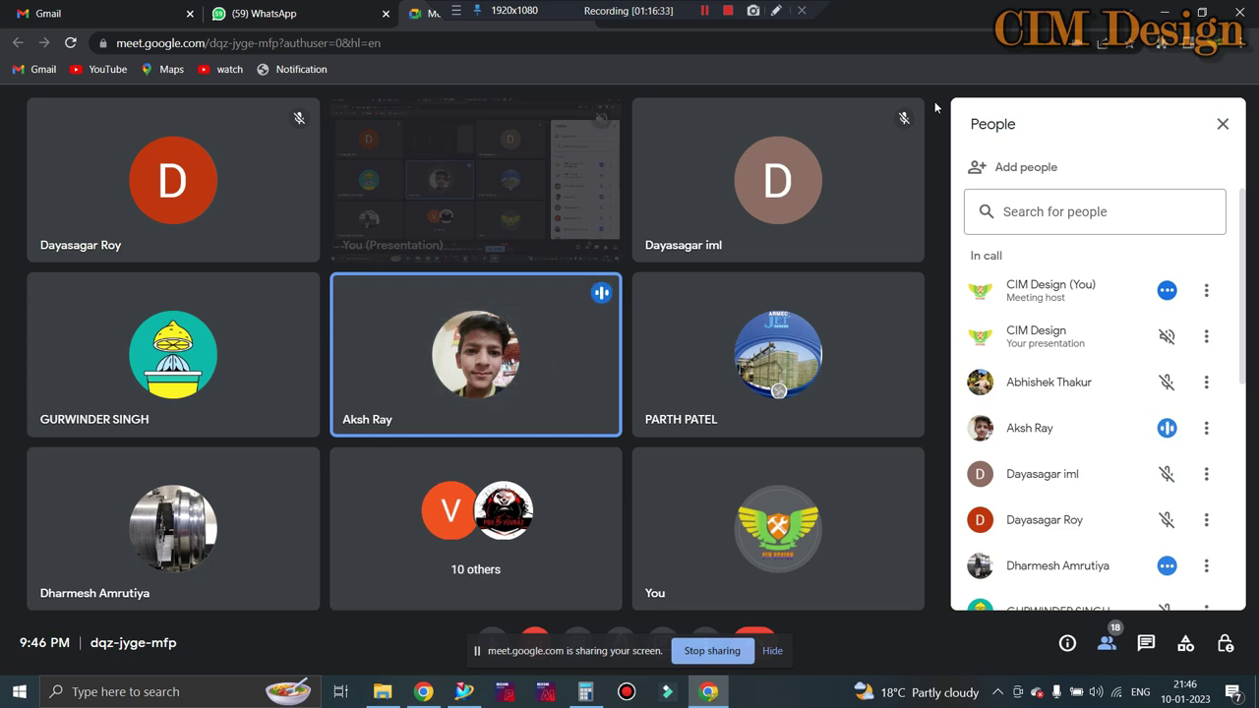
{"action": "mouse_move", "coordinate": [475, 354]}
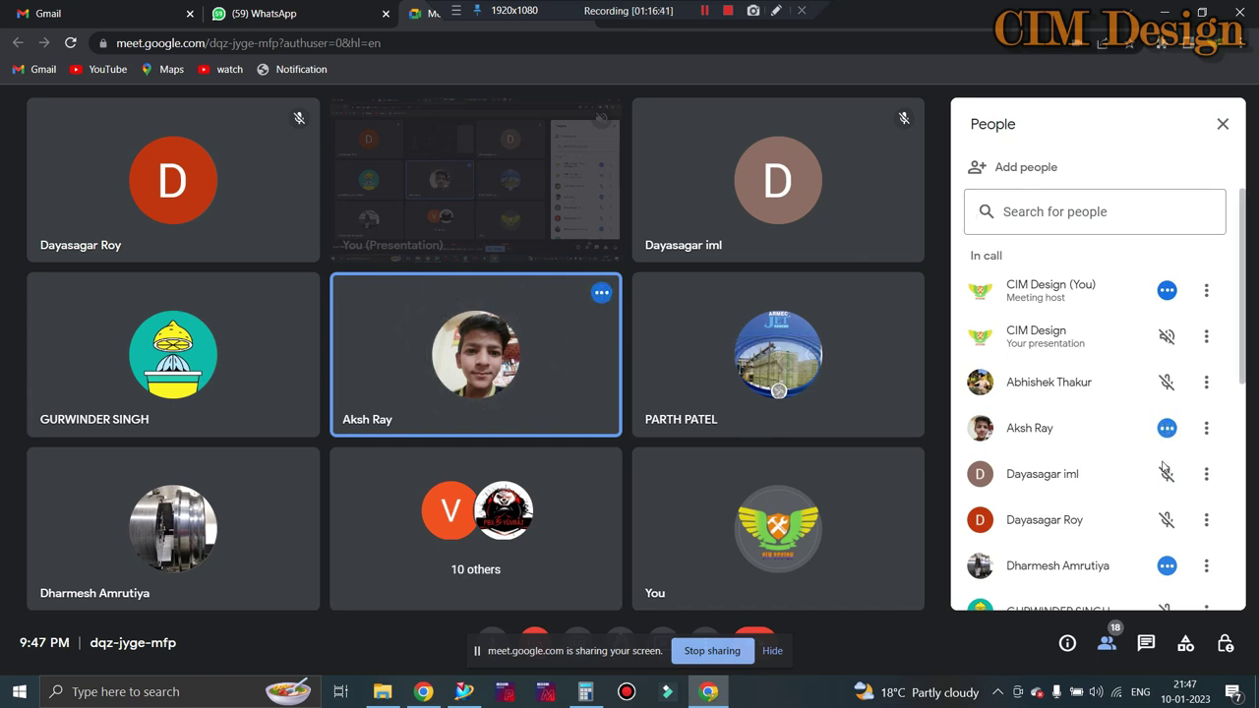
{"action": "scroll", "coordinate": [1075, 473], "scroll_direction": "down", "scroll_amount": 2}
{"action": "scroll", "coordinate": [1075, 473], "scroll_direction": "down", "scroll_amount": 2}
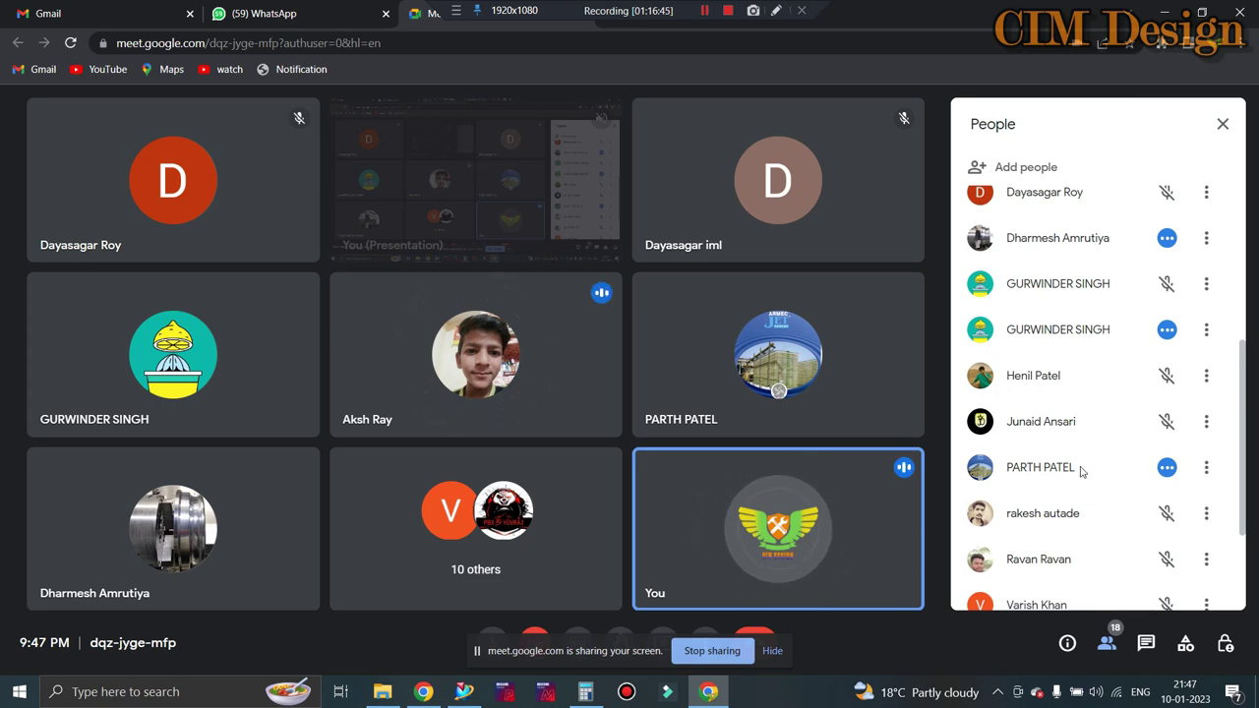
{"action": "scroll", "coordinate": [1080, 470], "scroll_direction": "down", "scroll_amount": 2}
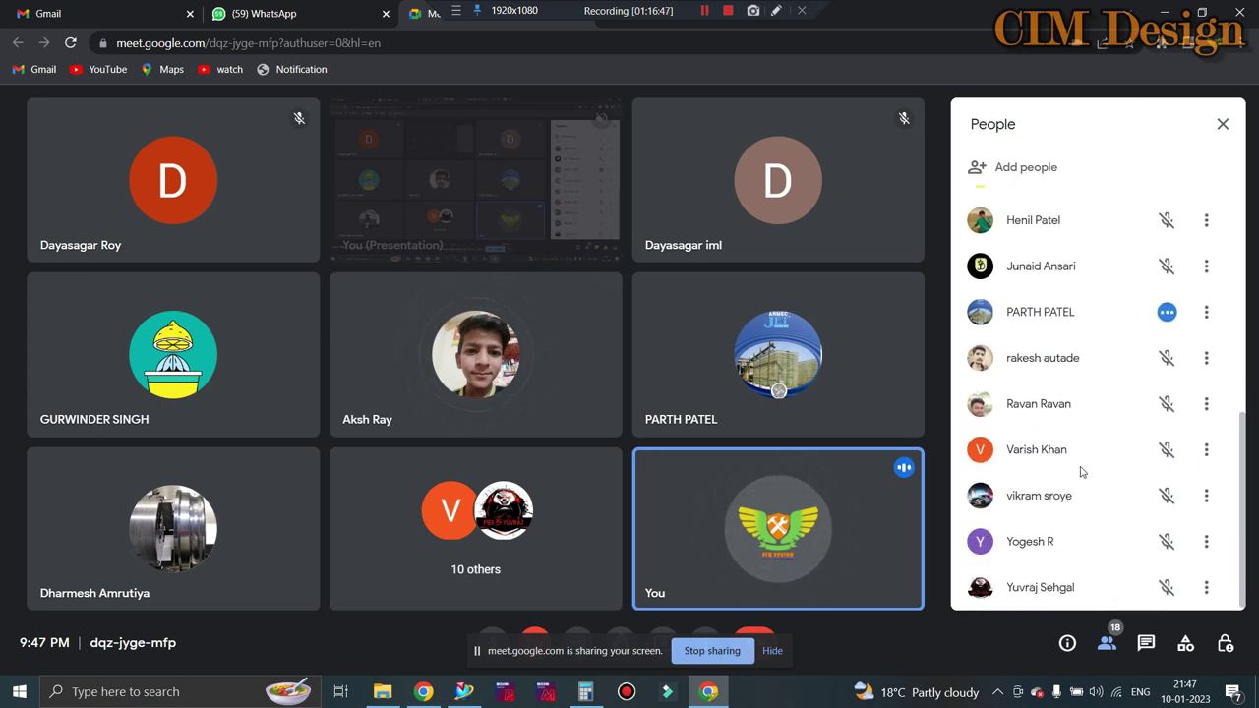
{"action": "scroll", "coordinate": [1080, 472], "scroll_direction": "up", "scroll_amount": 2}
{"action": "scroll", "coordinate": [1079, 472], "scroll_direction": "up", "scroll_amount": 2}
{"action": "scroll", "coordinate": [1079, 472], "scroll_direction": "up", "scroll_amount": 3}
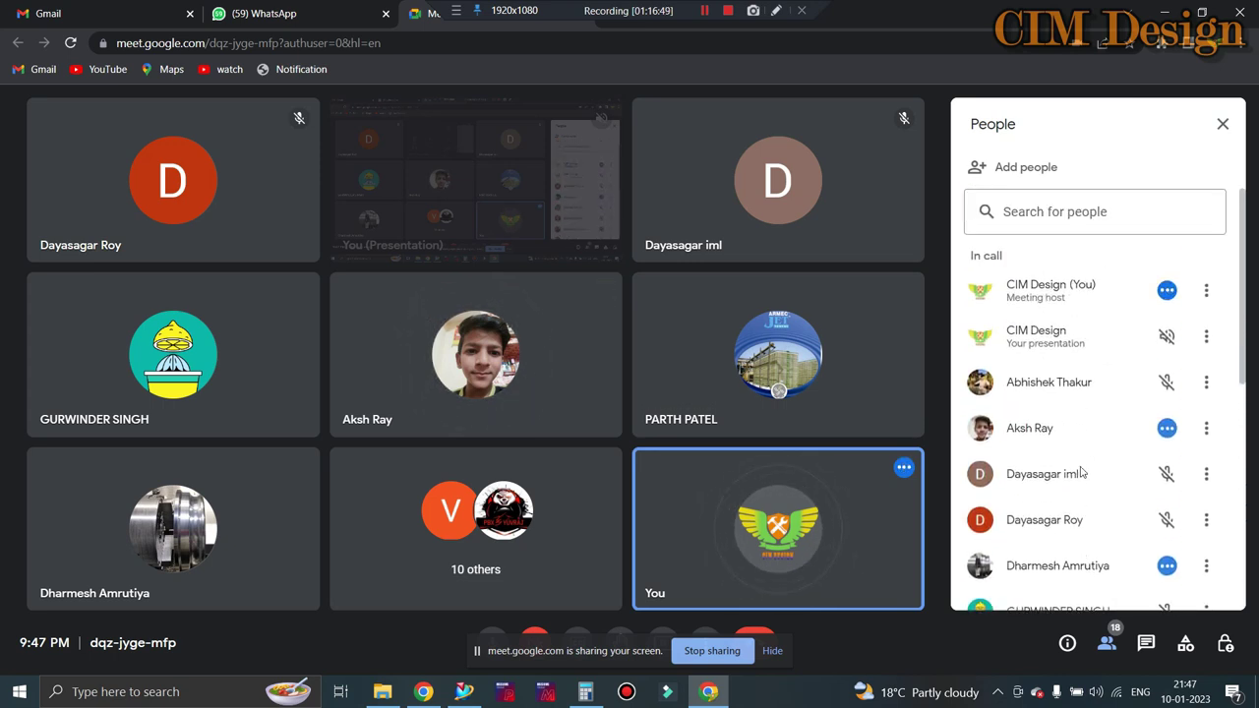
{"action": "scroll", "coordinate": [1080, 472], "scroll_direction": "down", "scroll_amount": 2}
{"action": "scroll", "coordinate": [1080, 473], "scroll_direction": "down", "scroll_amount": 2}
{"action": "scroll", "coordinate": [1078, 470], "scroll_direction": "down", "scroll_amount": 2}
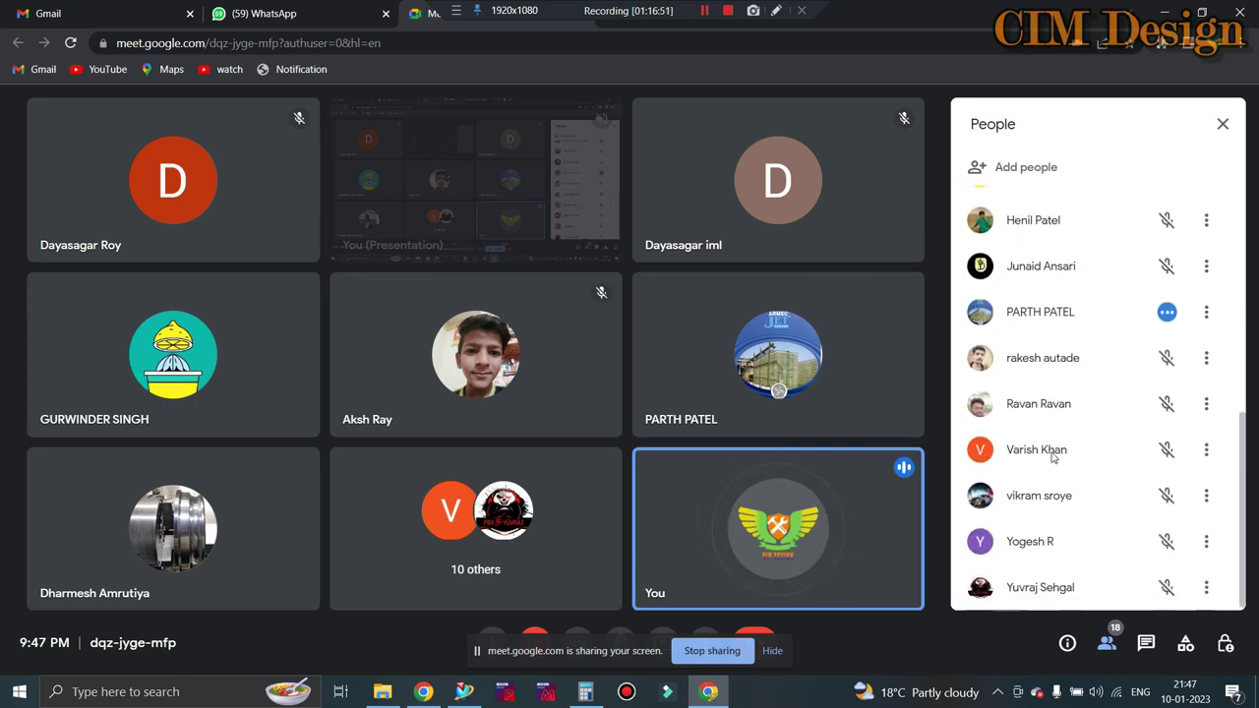
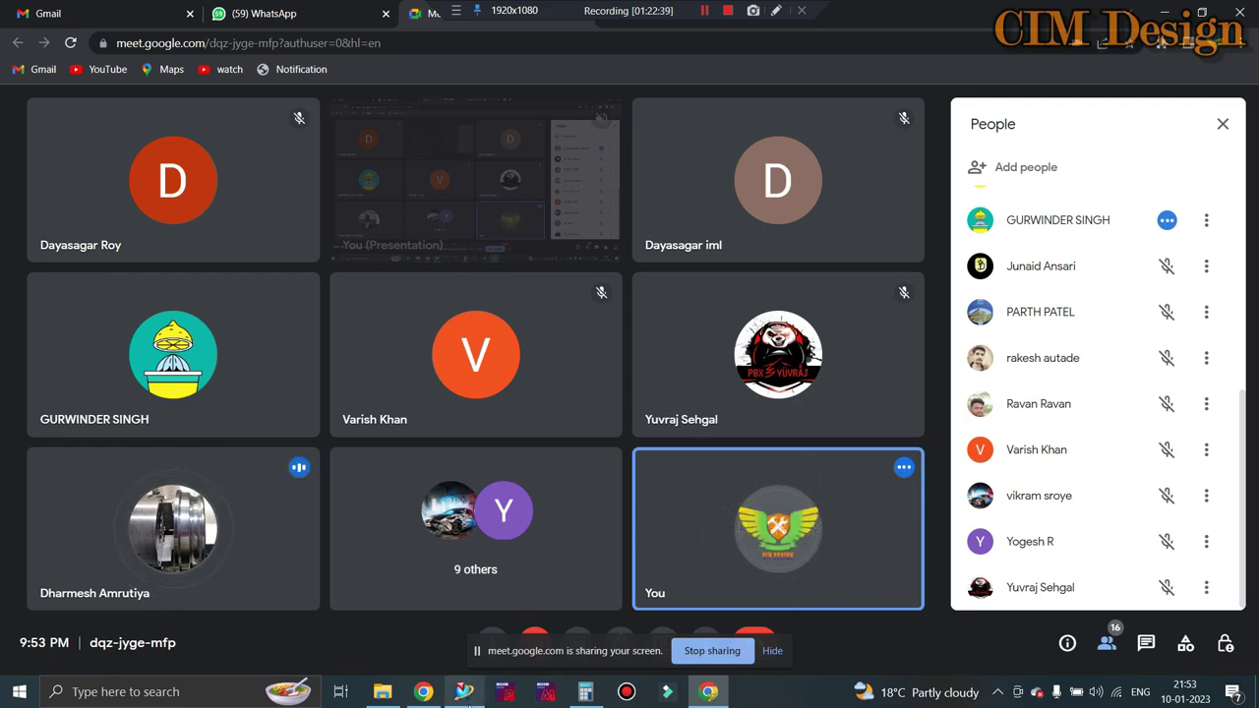
Switch from Chrome to Siemens NX and zoom on the Flip Flop 28 mm Double new mould assembly
{"action": "key", "text": "alt+Tab"}
{"action": "scroll", "coordinate": [739, 373], "scroll_direction": "down", "scroll_amount": 1}
{"action": "scroll", "coordinate": [562, 357], "scroll_direction": "up", "scroll_amount": 2}
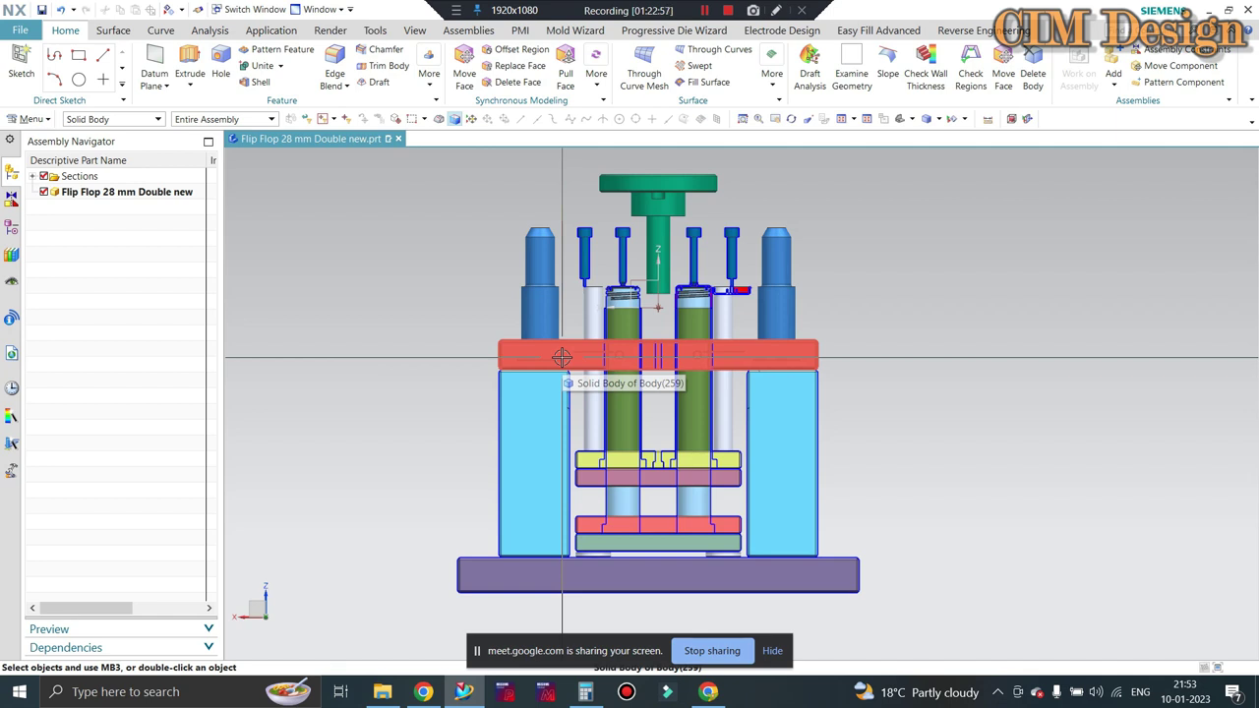
Return to the Chrome window showing the Google Meet participant grid and People list
{"action": "left_click", "coordinate": [708, 691]}
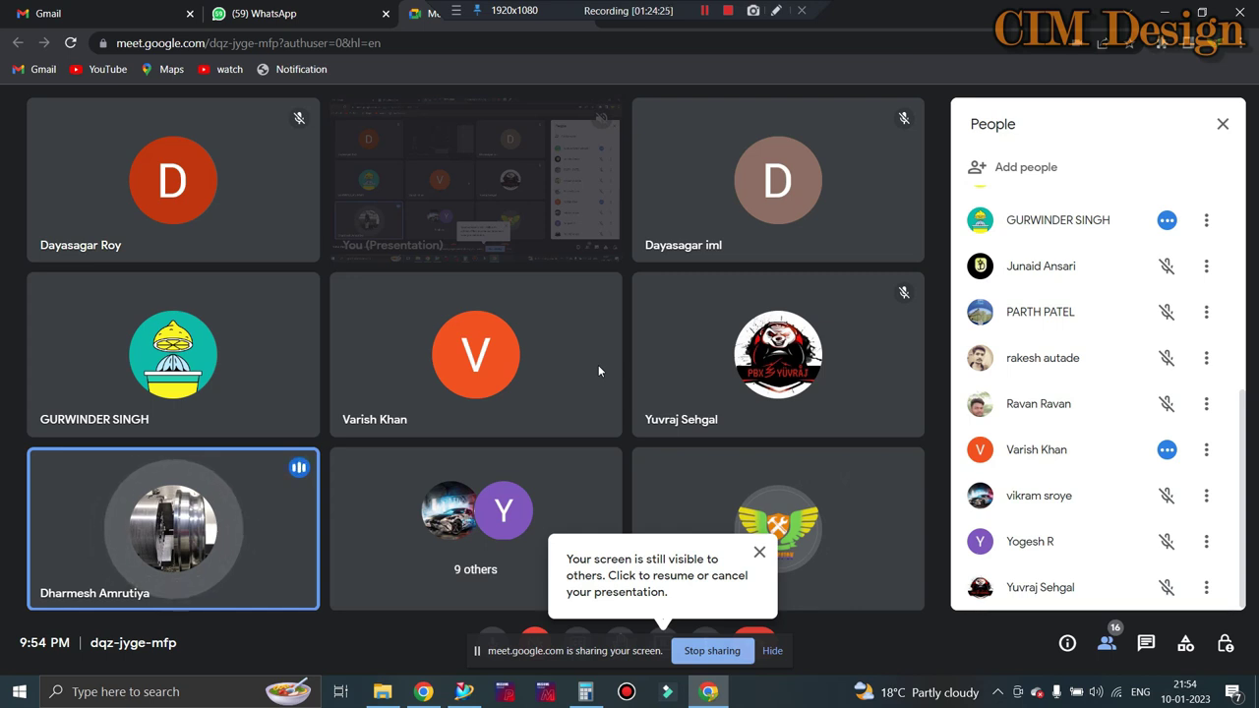
Close the 'Your screen is still visible' popup in Google Meet
{"action": "left_click", "coordinate": [759, 551]}
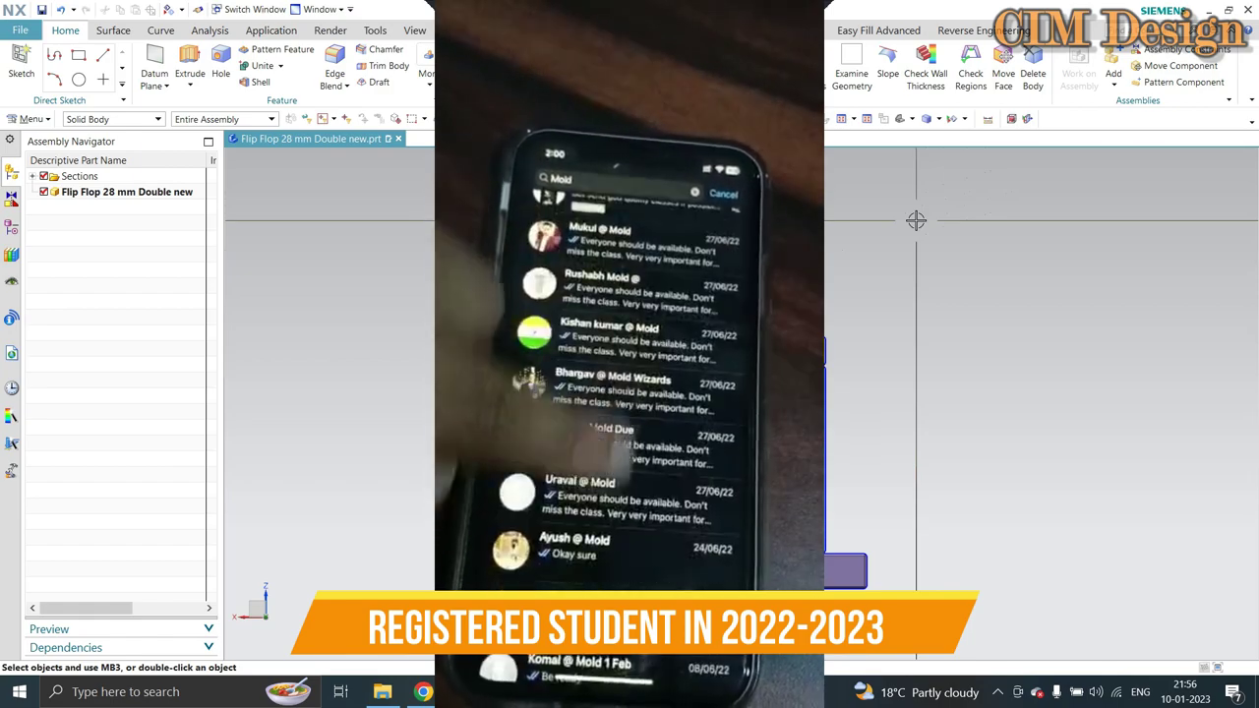
Rotate the Flip Flop 28 mm Double new mould assembly to an isometric view and save the part
{"action": "mouse_move", "coordinate": [915, 220]}
{"action": "middle_mouse_down"}
{"action": "mouse_move", "coordinate": [767, 325]}
{"action": "mouse_move", "coordinate": [1199, 298]}
{"action": "mouse_move", "coordinate": [747, 315]}
{"action": "middle_mouse_up"}
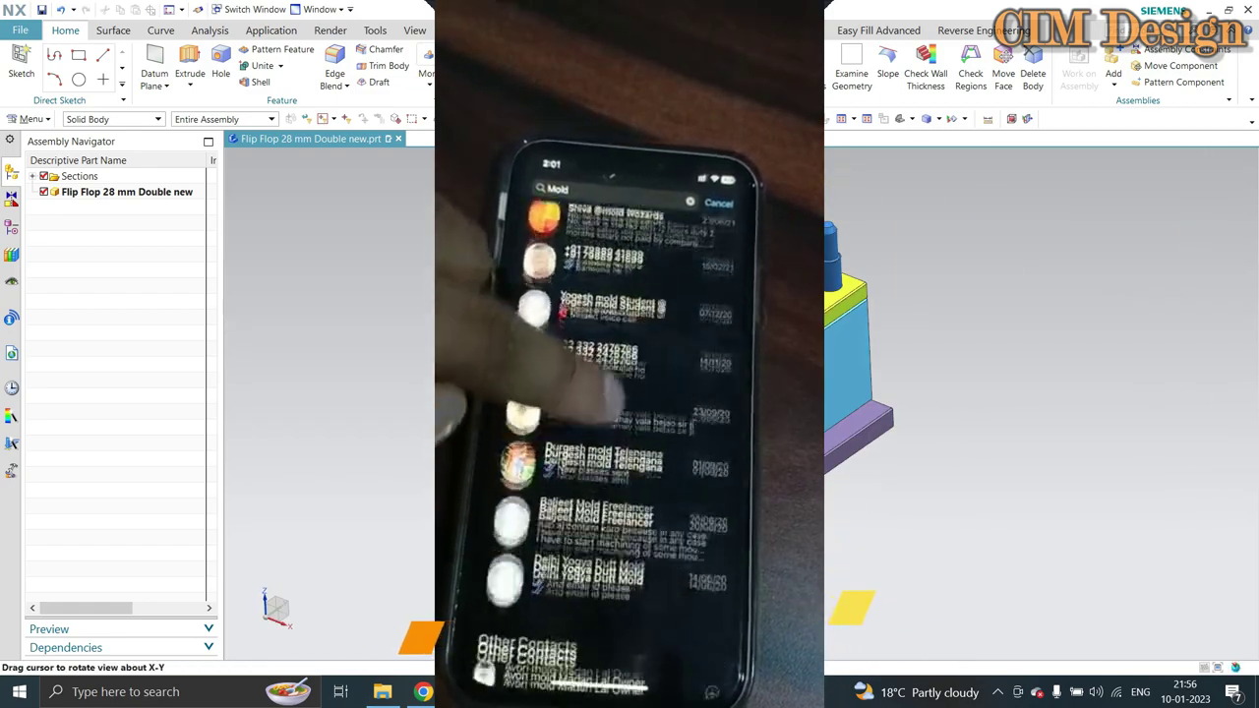
{"action": "middle_click_drag", "start_coordinate": [747, 314], "coordinate": [747, 324]}
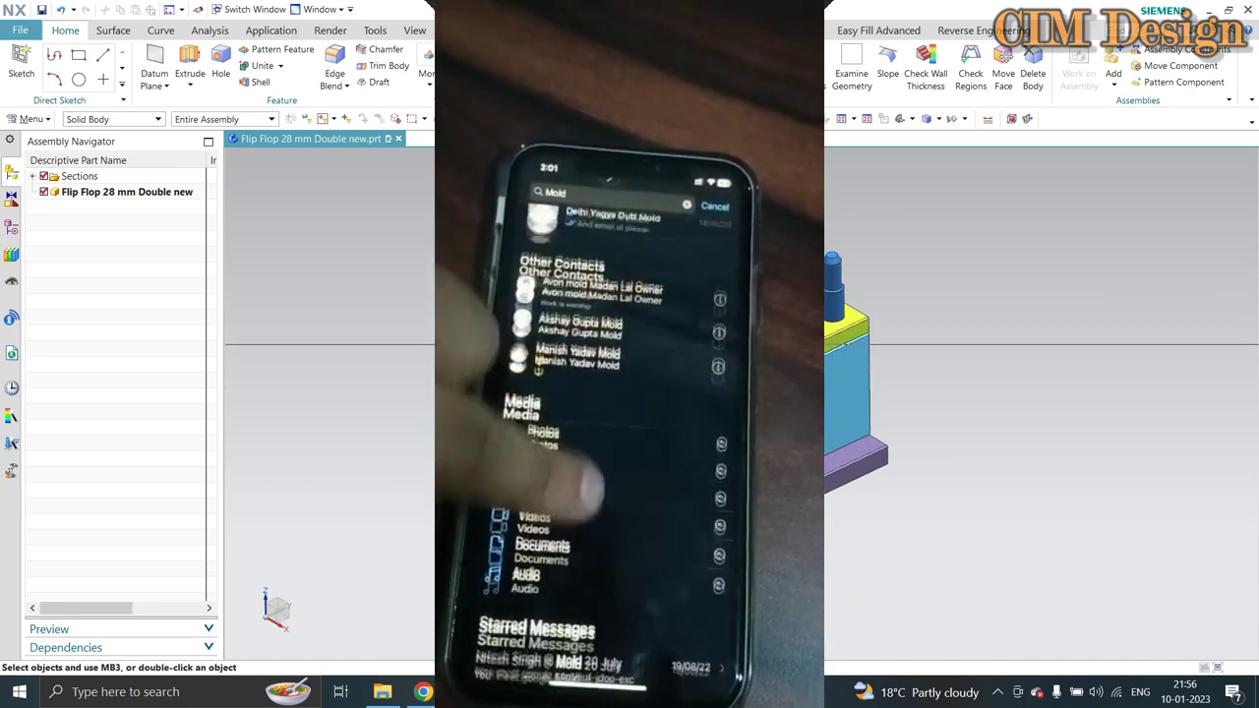
{"action": "key", "text": "ctrl+s"}
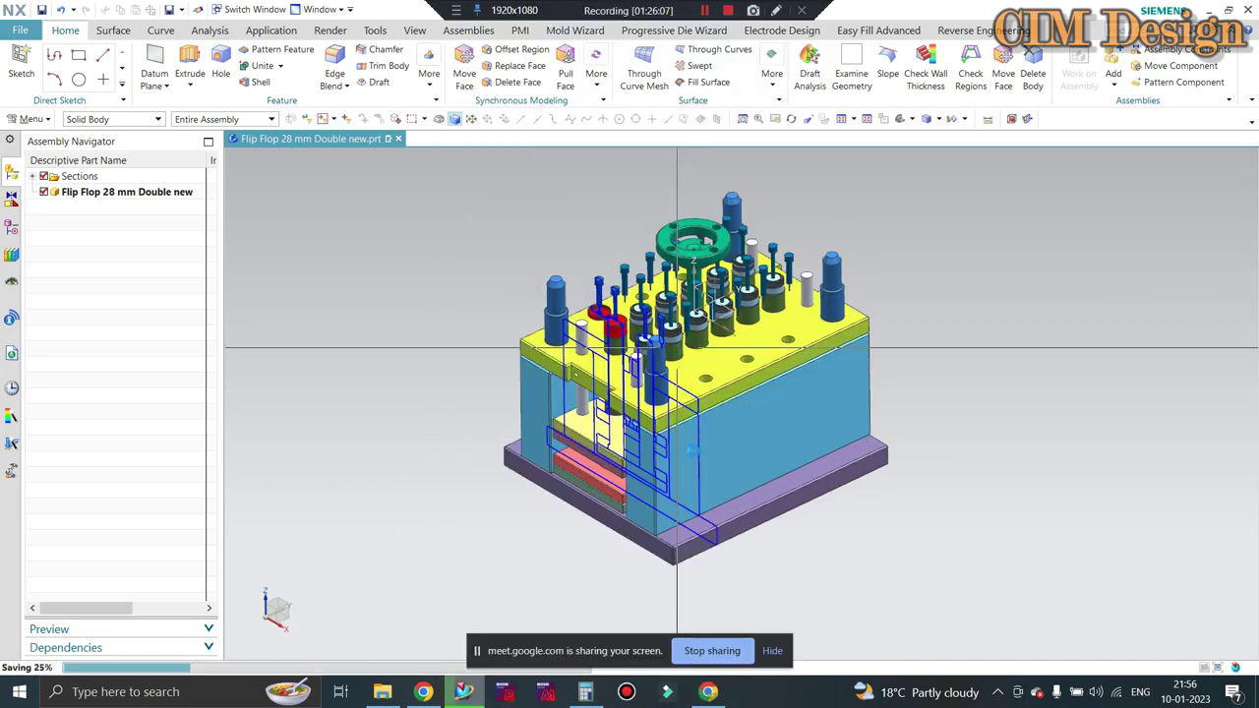
Bring the Google Meet call with its participant grid and People list back in Chrome
{"action": "left_click", "coordinate": [709, 698]}
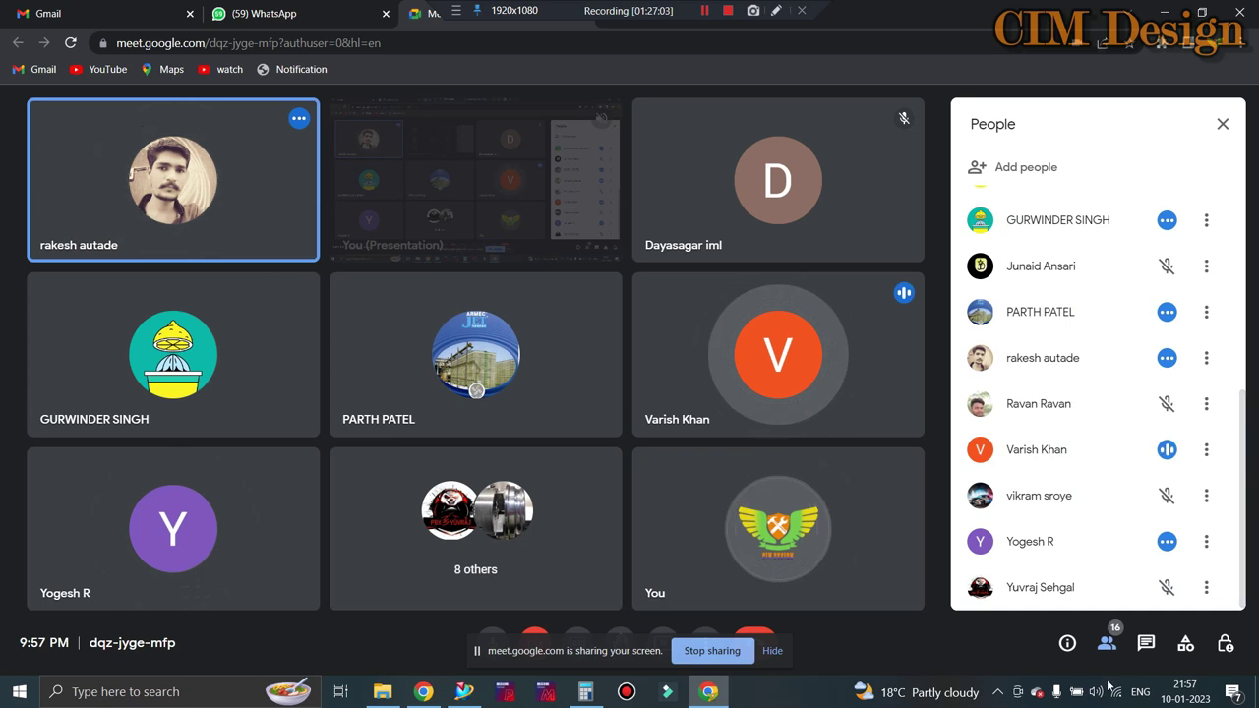
{"action": "left_click", "coordinate": [1106, 642]}
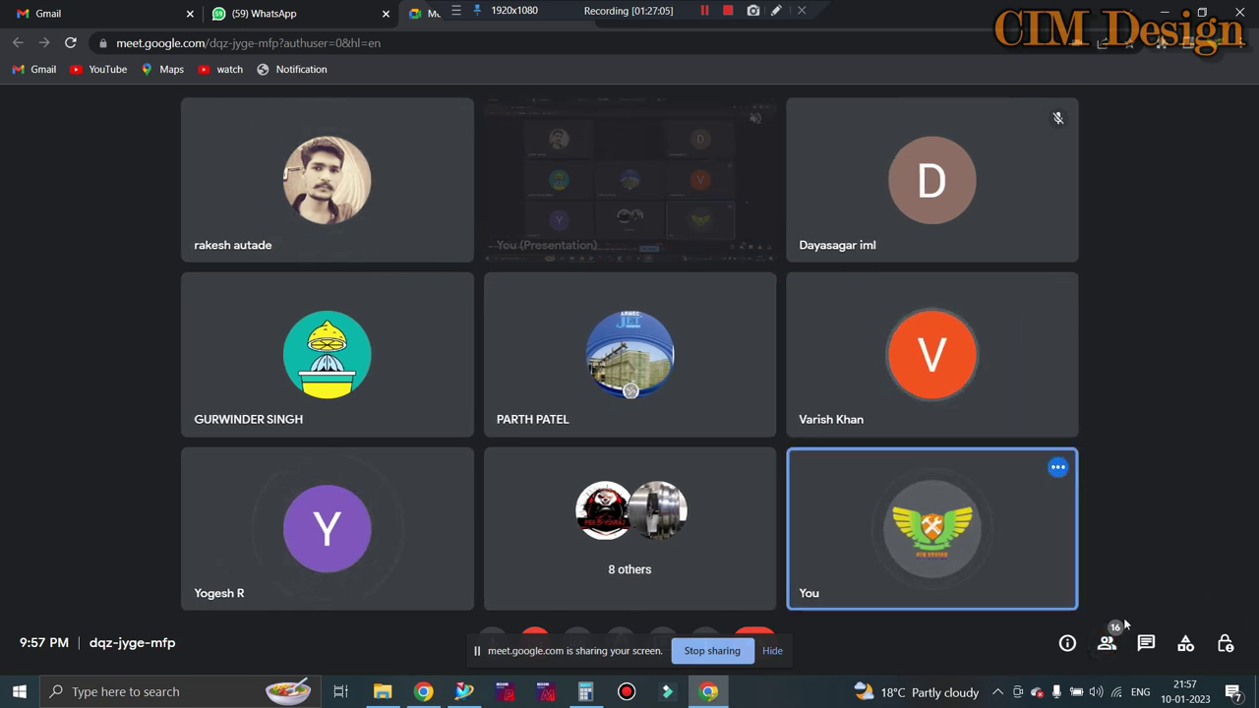
{"action": "left_click", "coordinate": [1107, 642]}
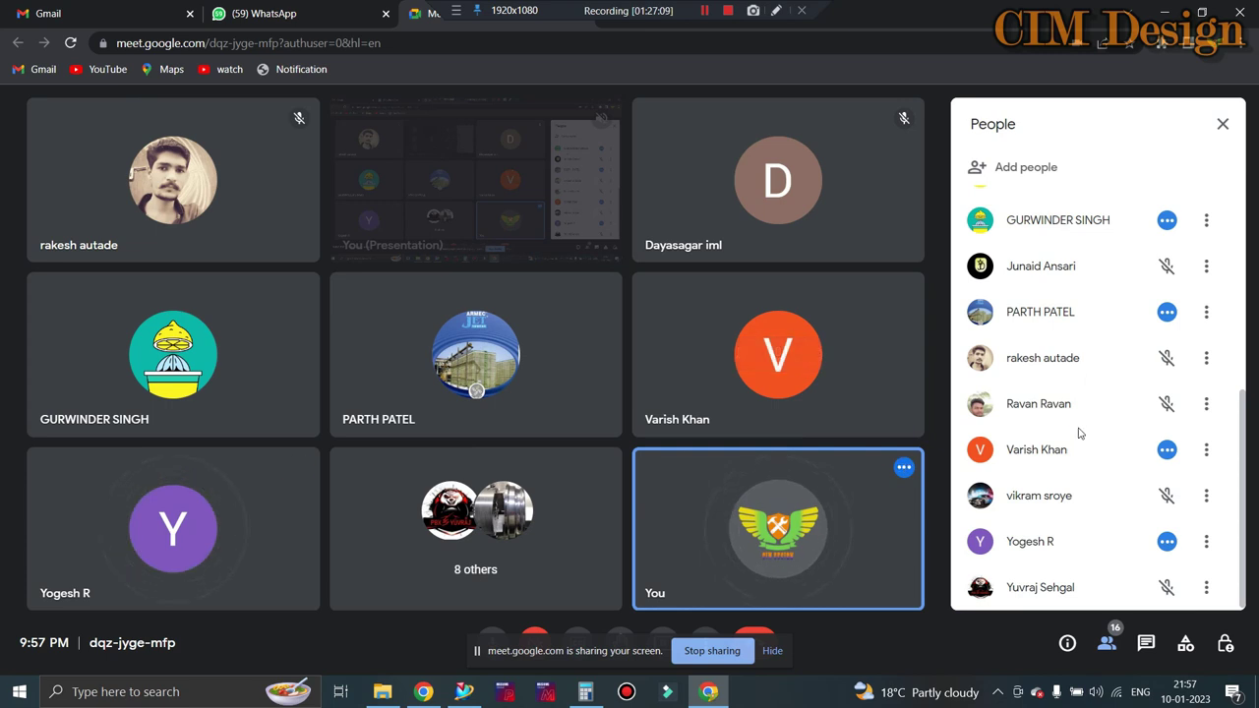
{"action": "scroll", "coordinate": [1074, 433], "scroll_direction": "up", "scroll_amount": 1}
{"action": "scroll", "coordinate": [1066, 436], "scroll_direction": "up", "scroll_amount": 3}
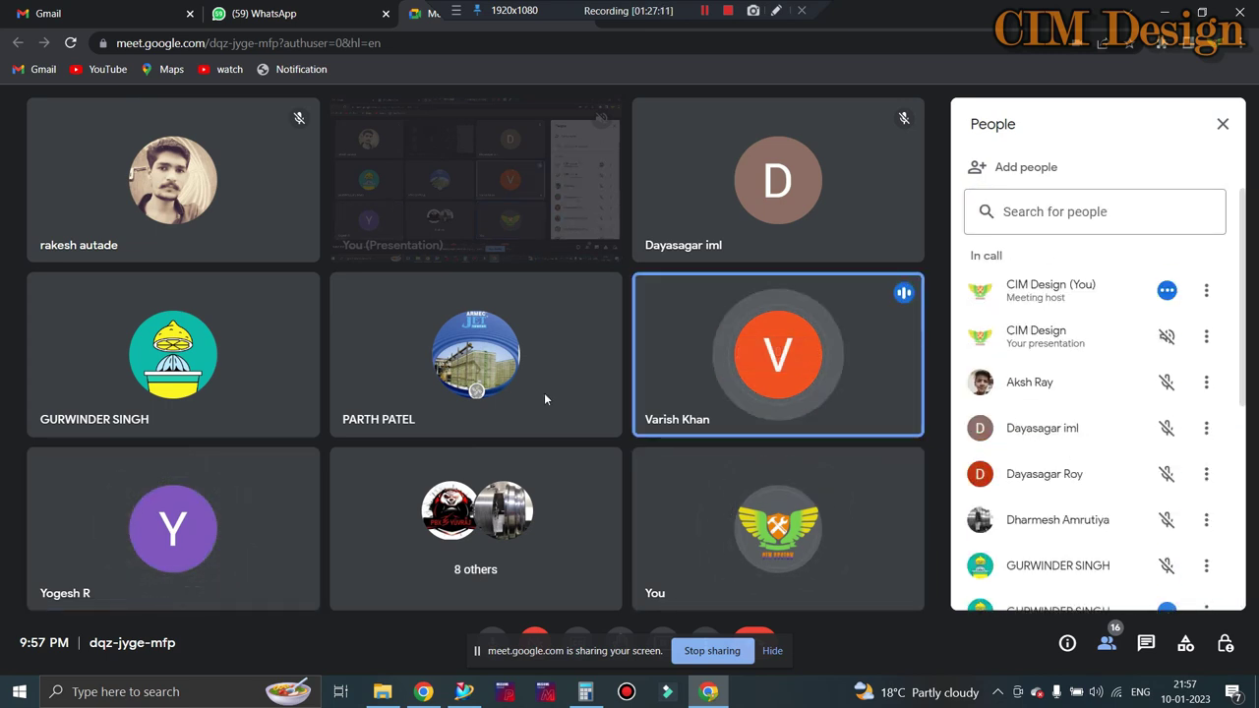